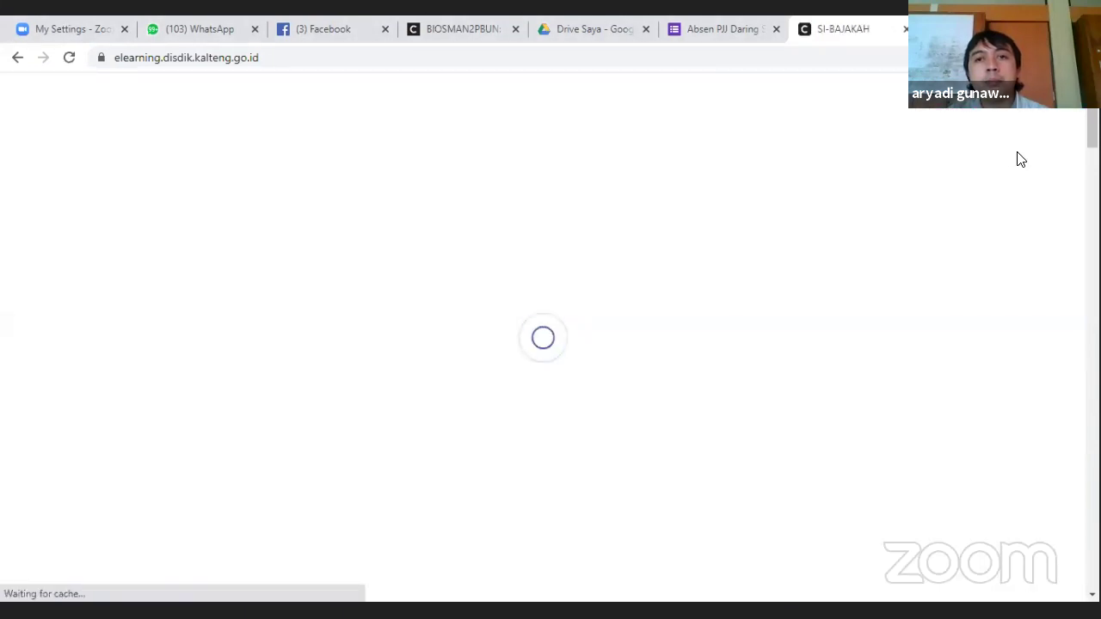
- Sign in to SI-BAJAKAH with the administrator account username and password
click(457, 293)
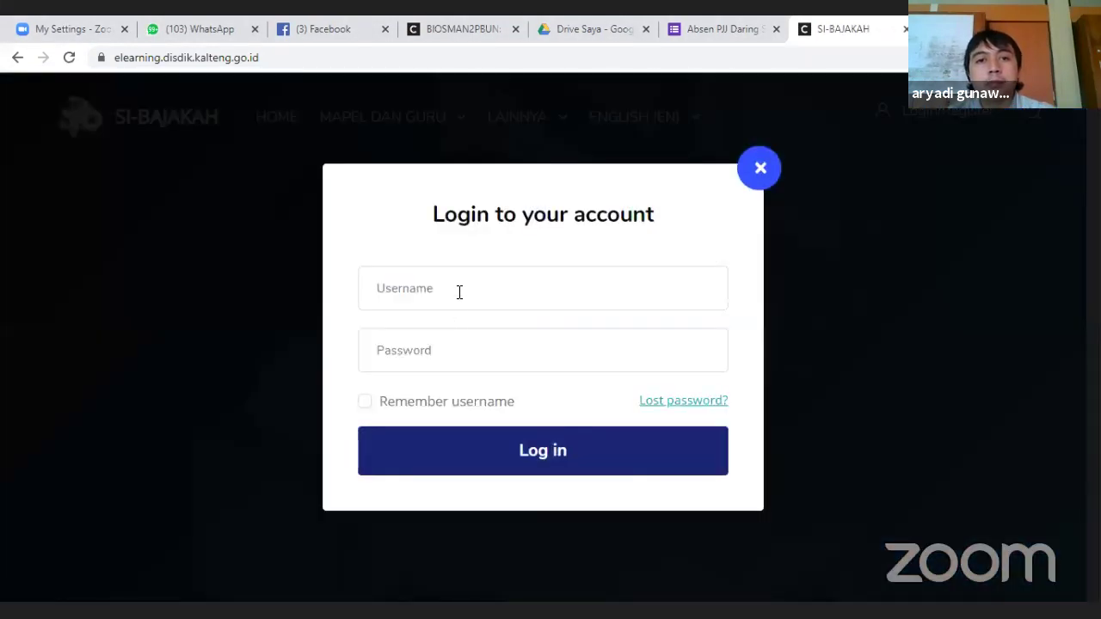
text(admin)
key(Tab)
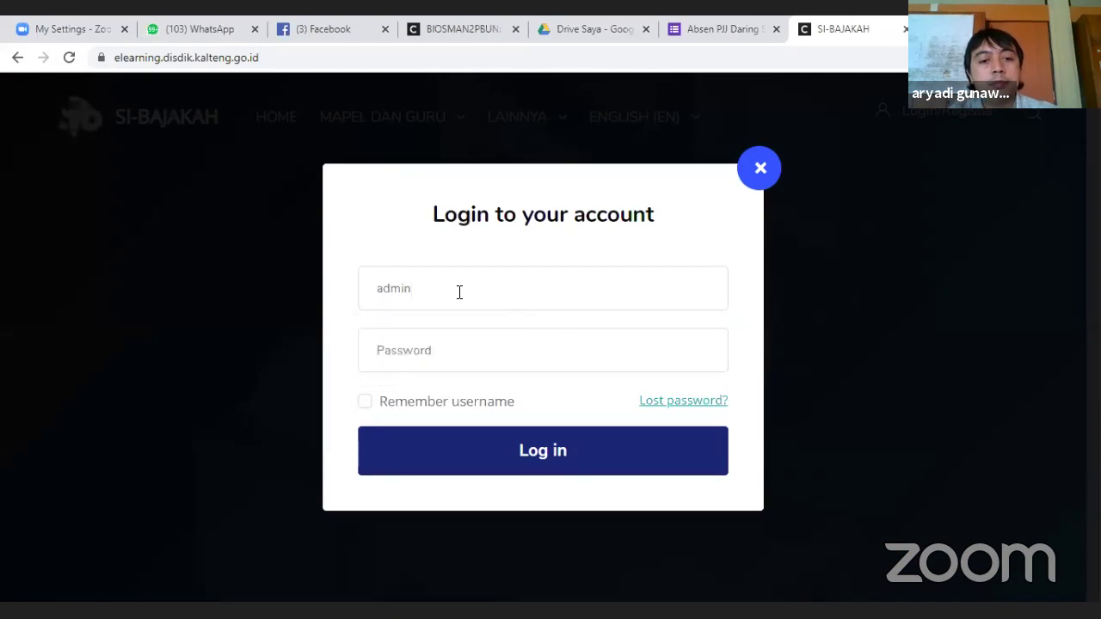
text(•••••••••••)
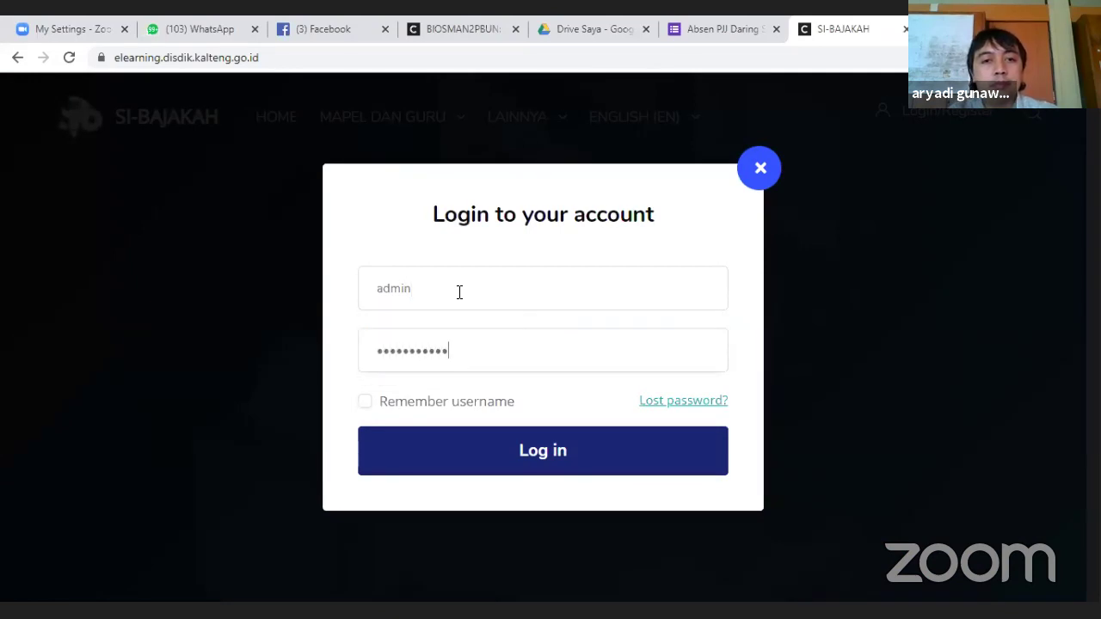
key(Return)
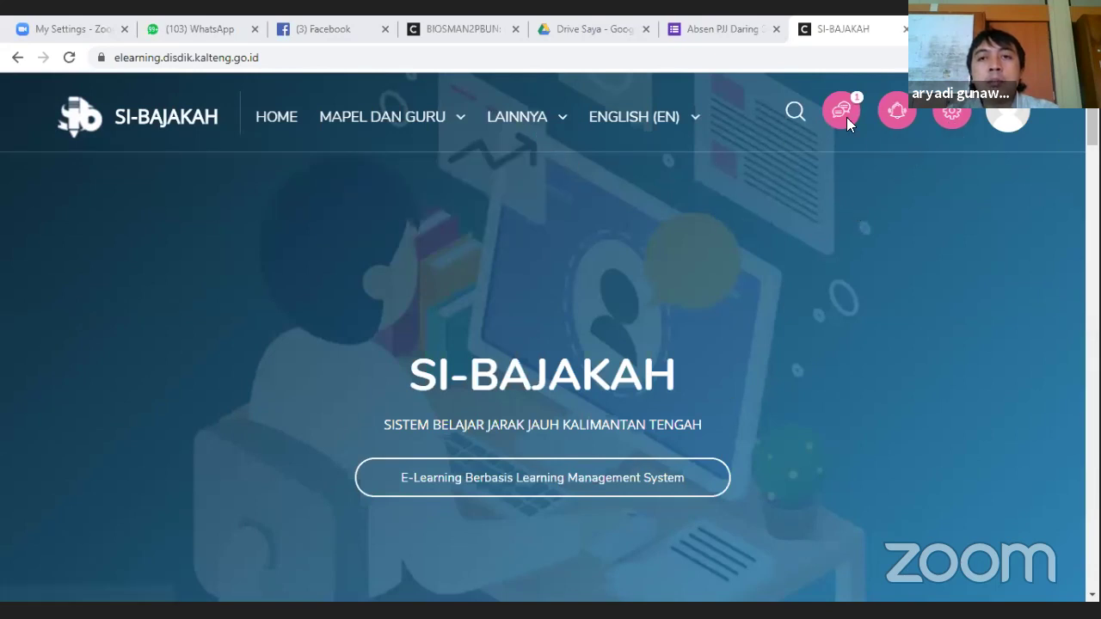
- Change the site interface language from ENGLISH (EN) to Indonesian (id)
click(958, 118)
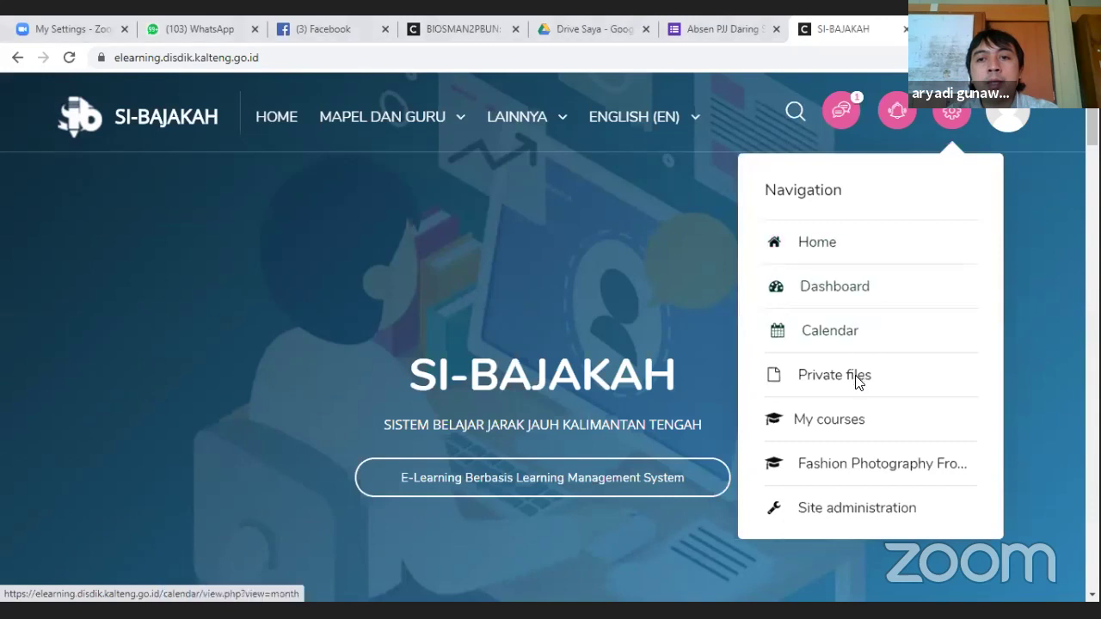
scroll(858, 405, down, 1)
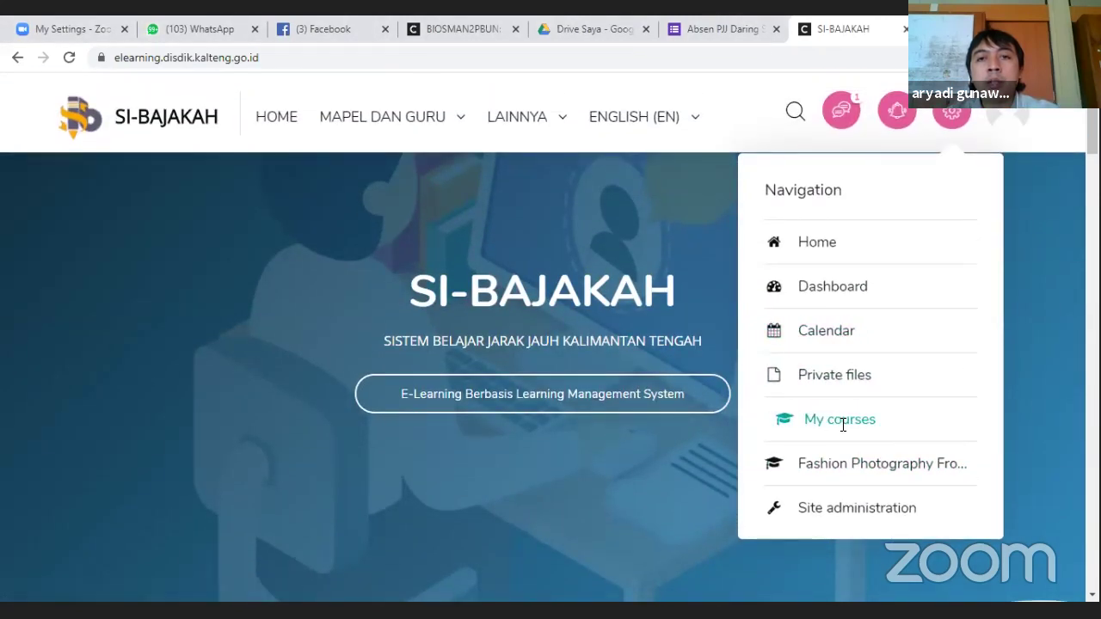
click(661, 120)
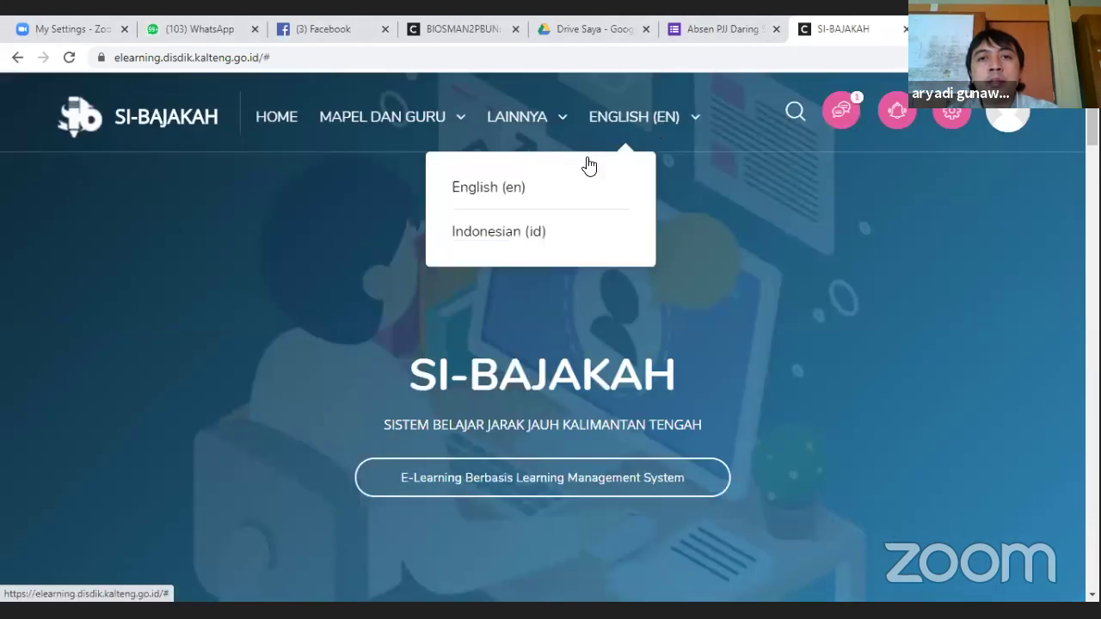
click(514, 234)
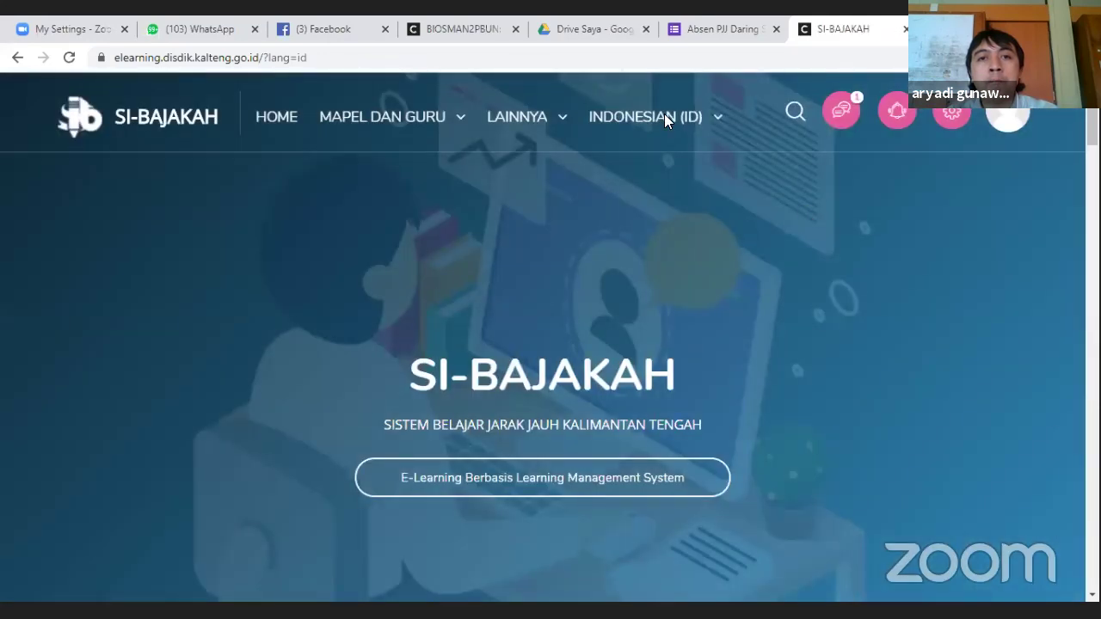
click(953, 112)
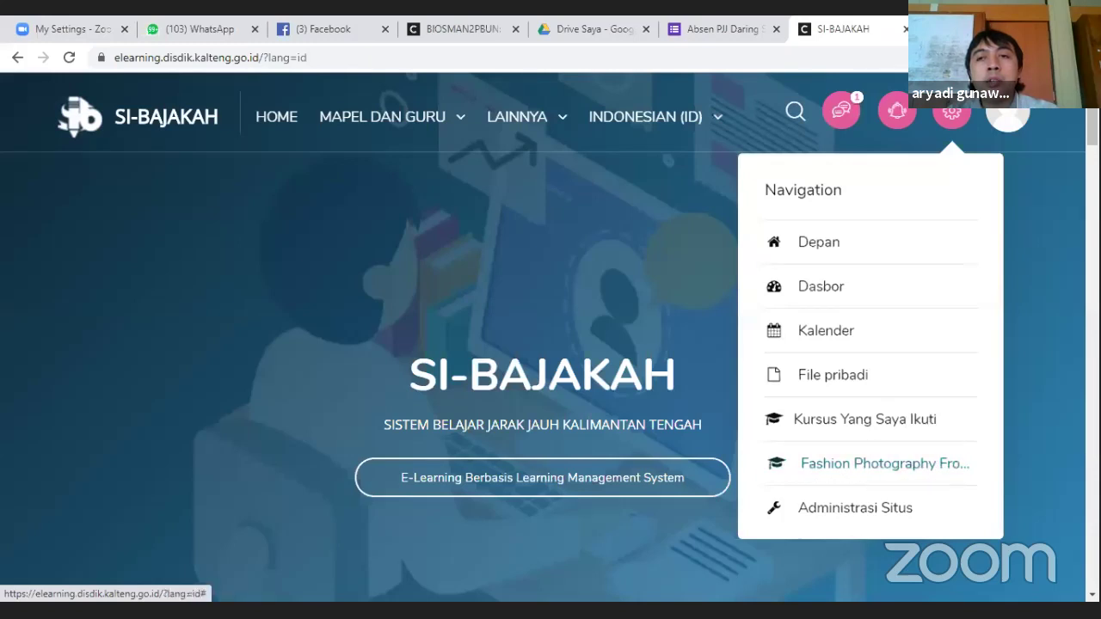
scroll(919, 354, down, 1)
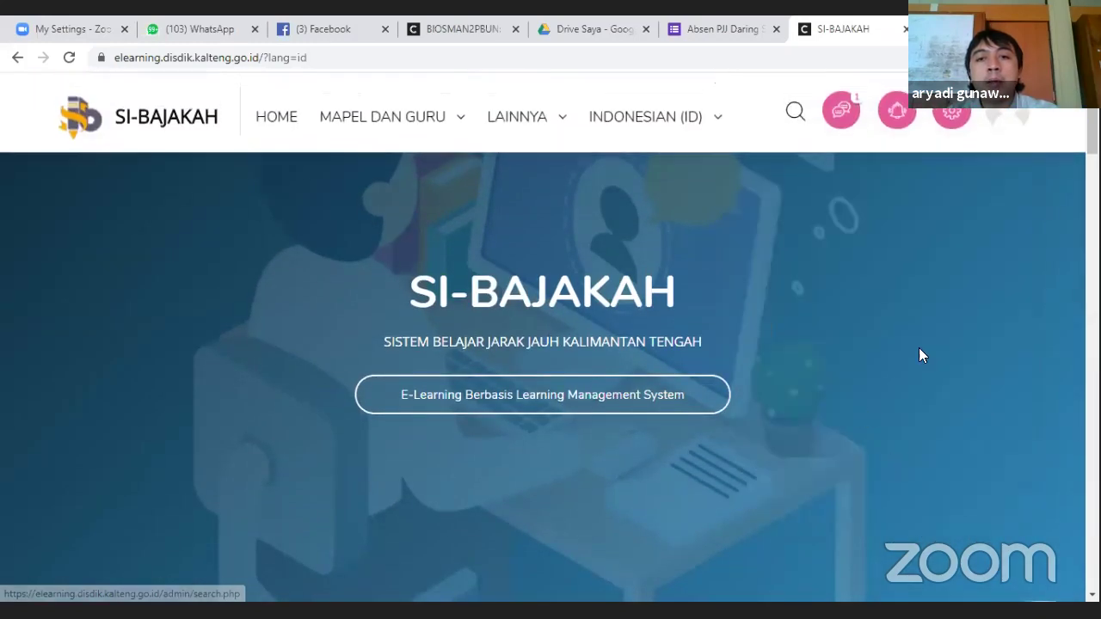
- Reach Administrasi Situs > Kursus > Tambah/ubah kursus and begin a new category
click(950, 112)
click(909, 509)
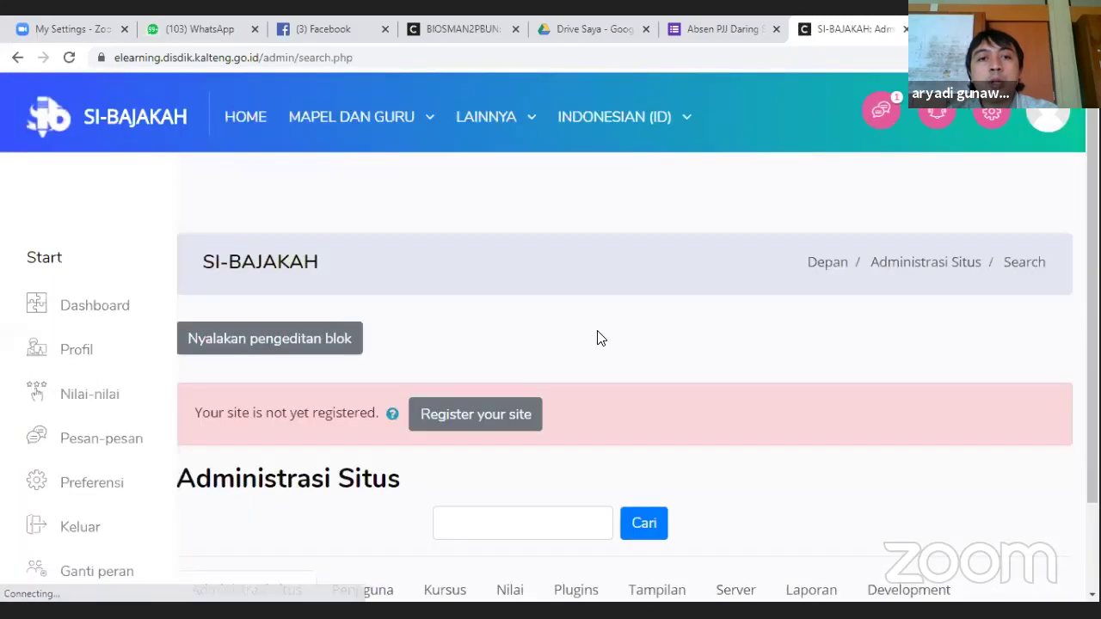
scroll(430, 361, down, 3)
click(413, 348)
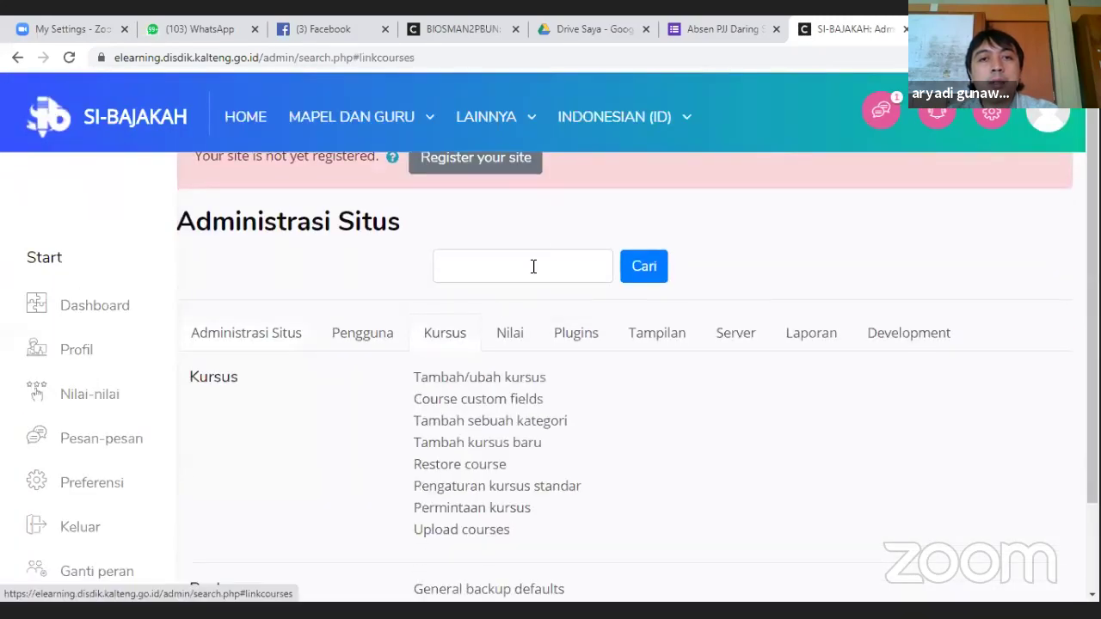
click(531, 380)
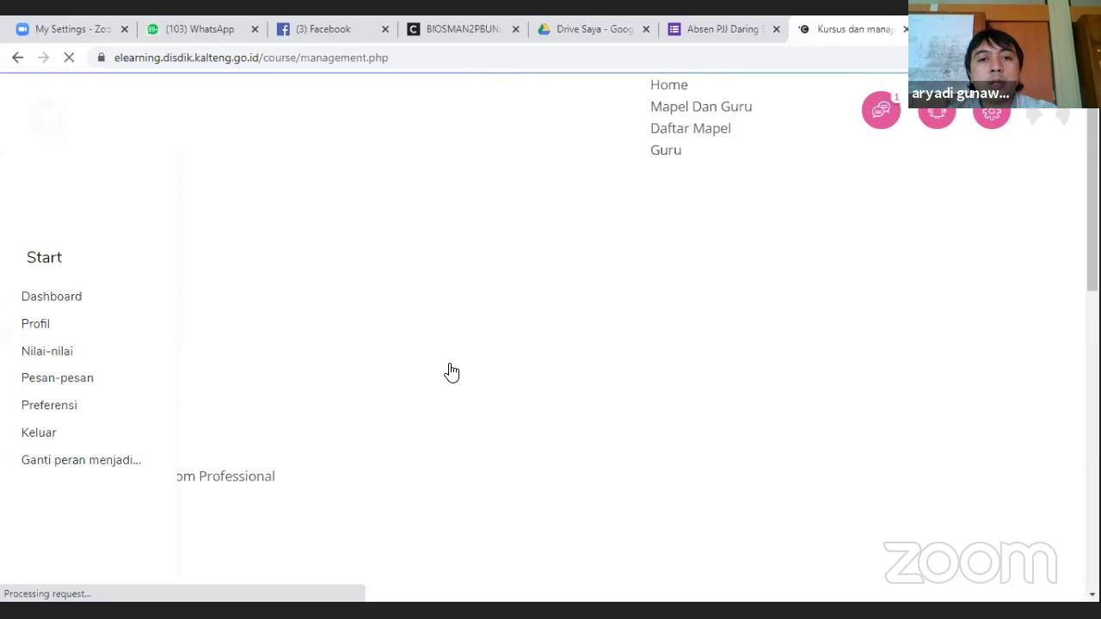
click(525, 367)
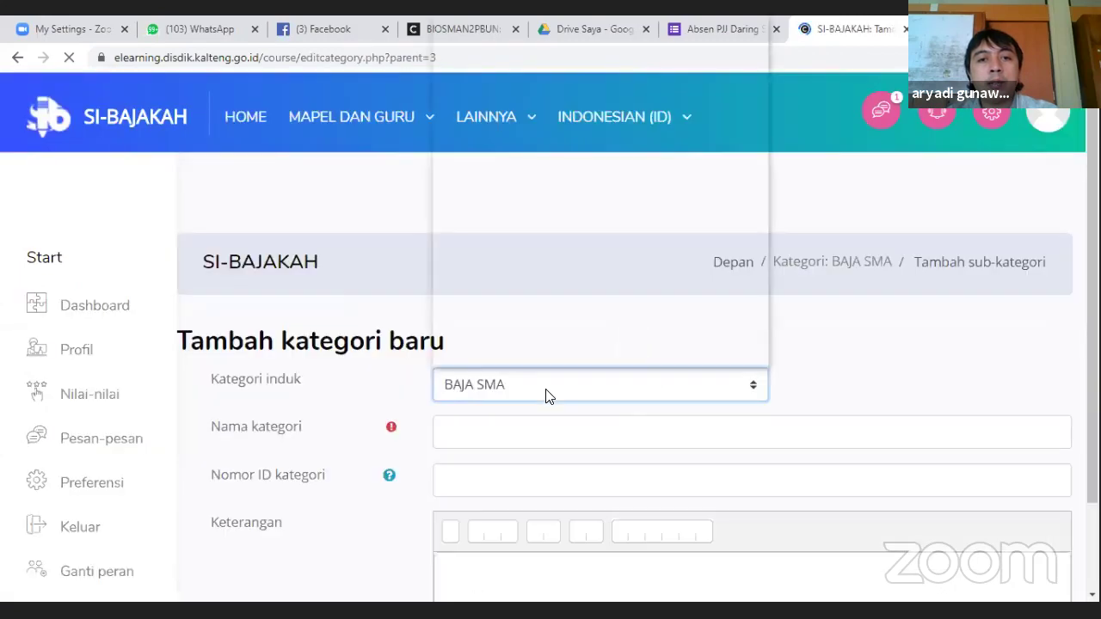
- Create category SMAN 1 MUARA TEWEH under BAJA SMA with ID number SMAN1-MUTE
text(SMAN 1 MUARA TEWEH)
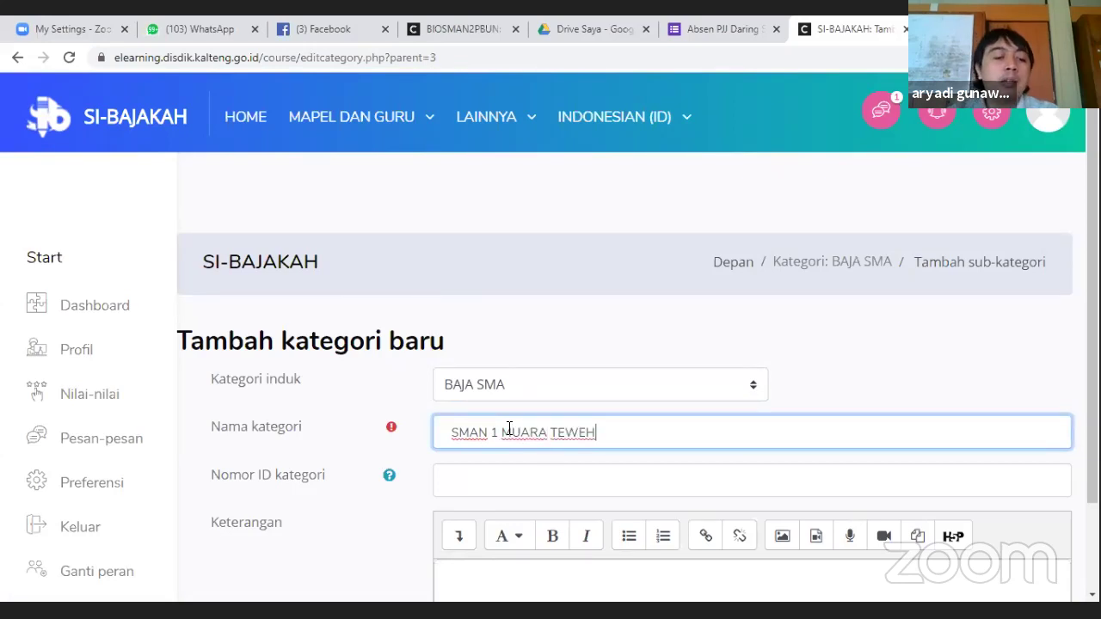
scroll(456, 490, down, 3)
scroll(528, 312, up, 1)
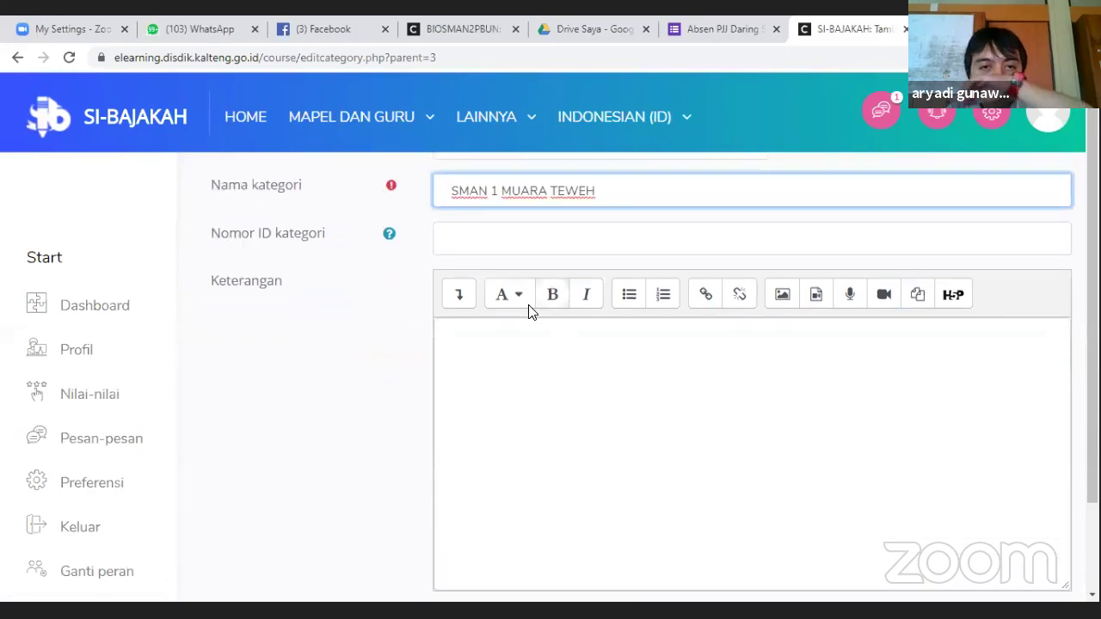
click(513, 284)
text(smantmute)
key(ctrl+a)
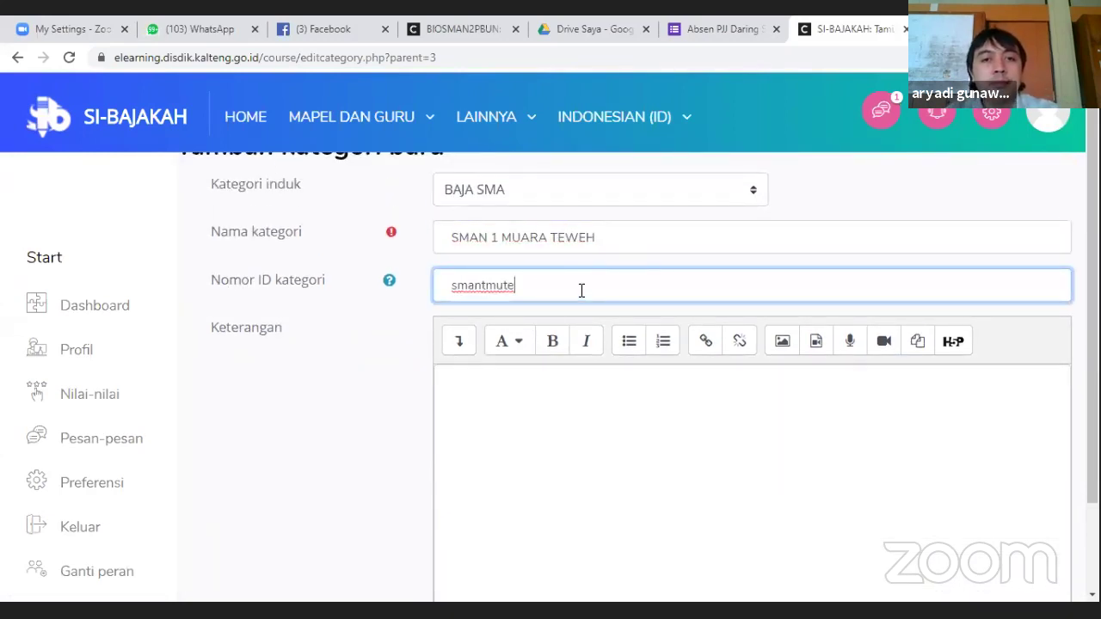
text(SMAN1-MUTE)
scroll(516, 387, down, 2)
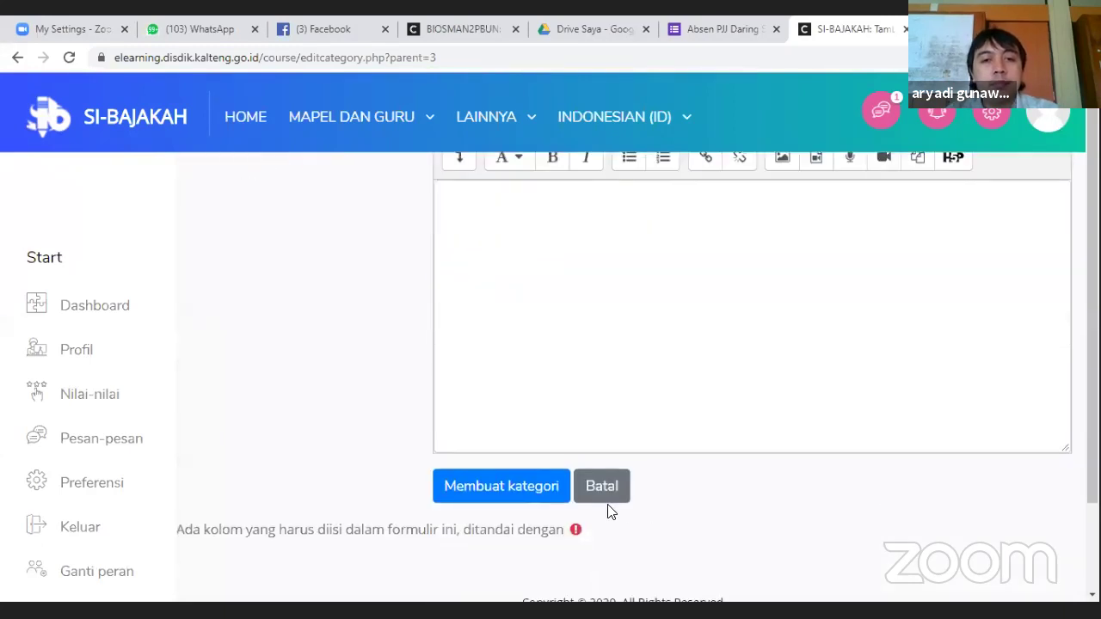
click(517, 486)
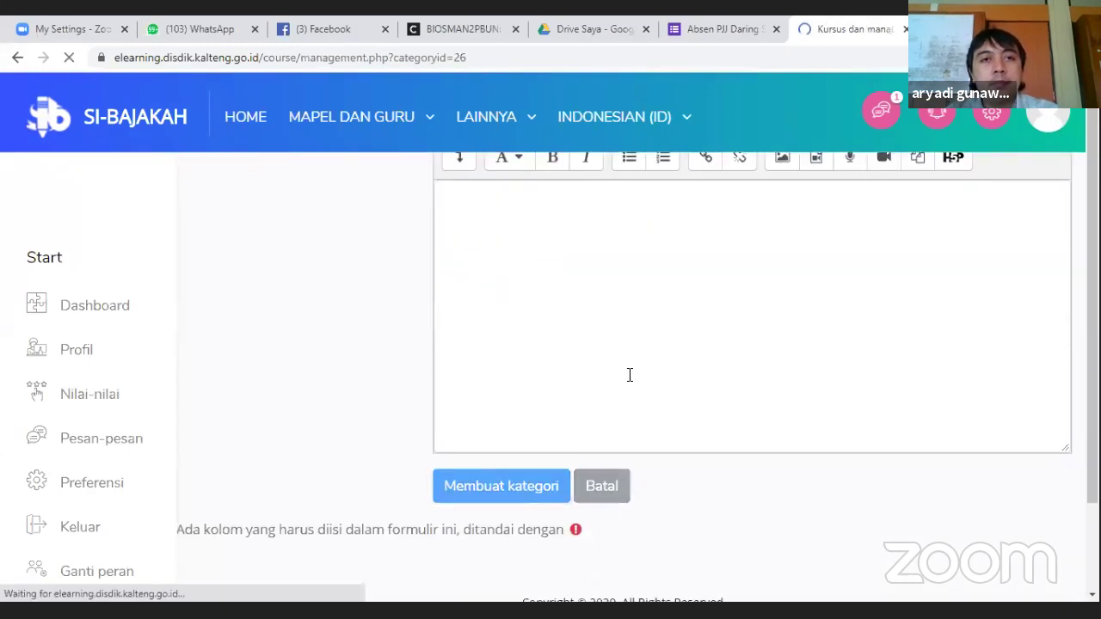
- Go to the admin Dasbor (dashboard) from the site navigation menu
scroll(658, 347, down, 5)
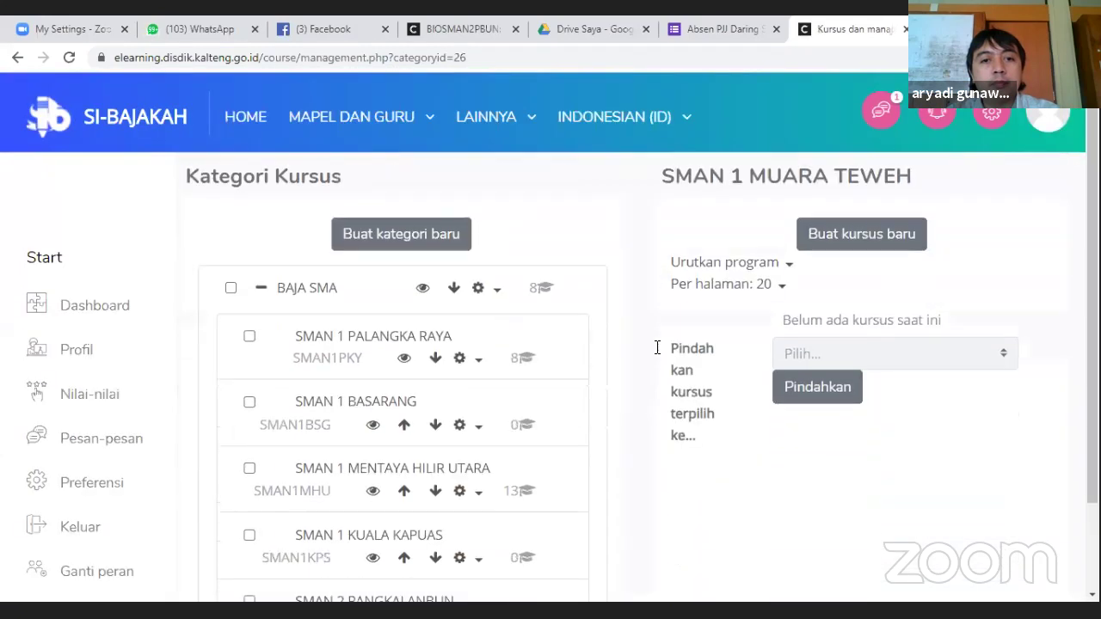
scroll(657, 351, up, 2)
scroll(585, 360, up, 3)
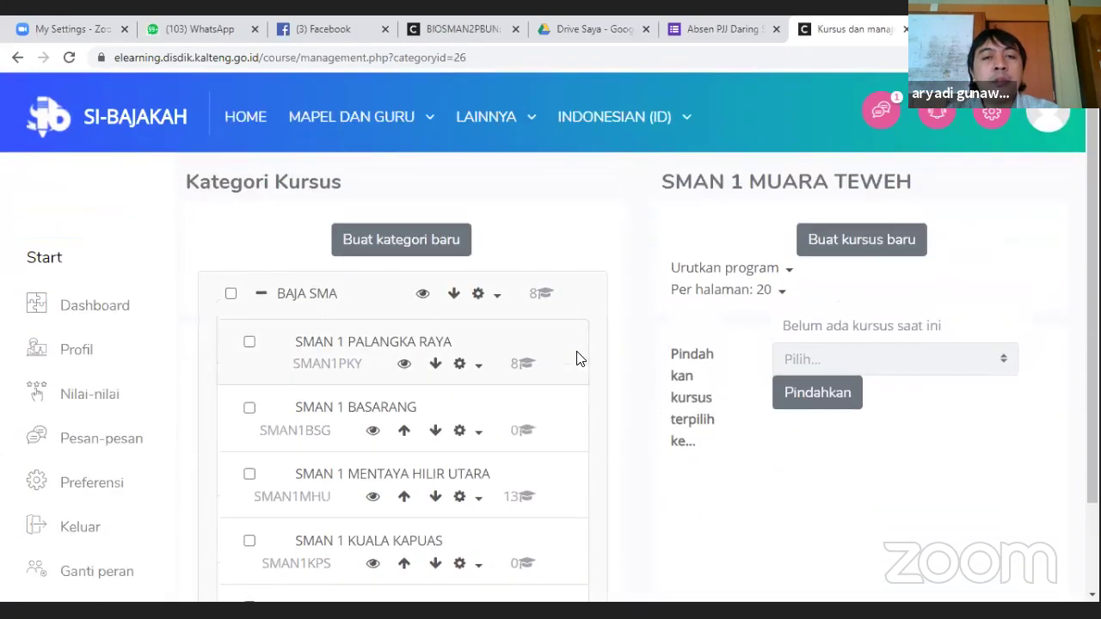
scroll(580, 359, down, 2)
scroll(578, 359, up, 3)
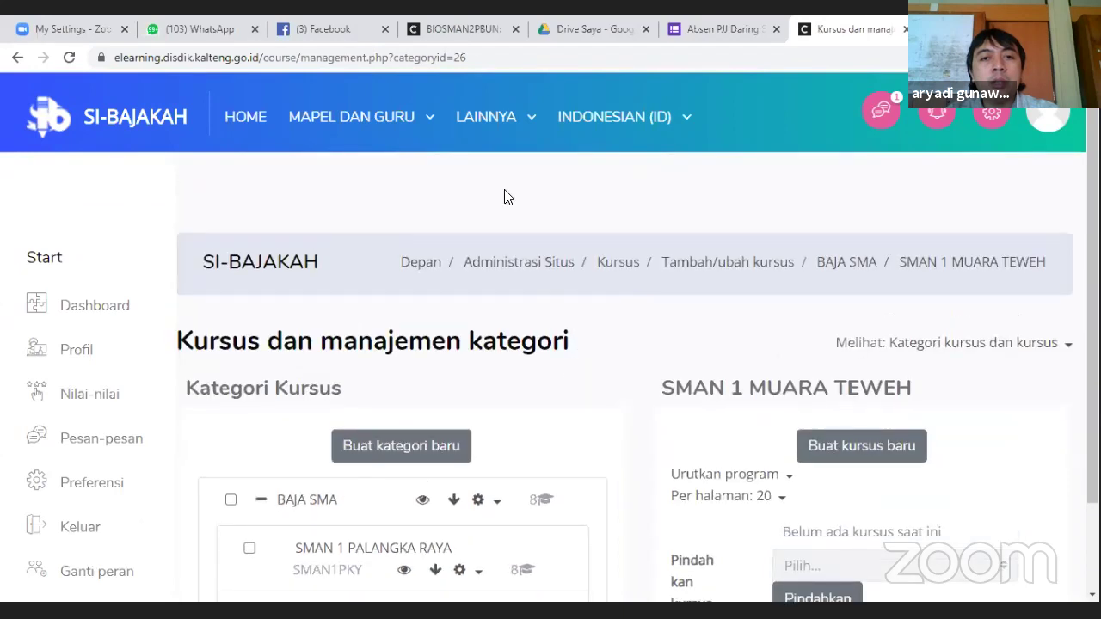
click(1001, 115)
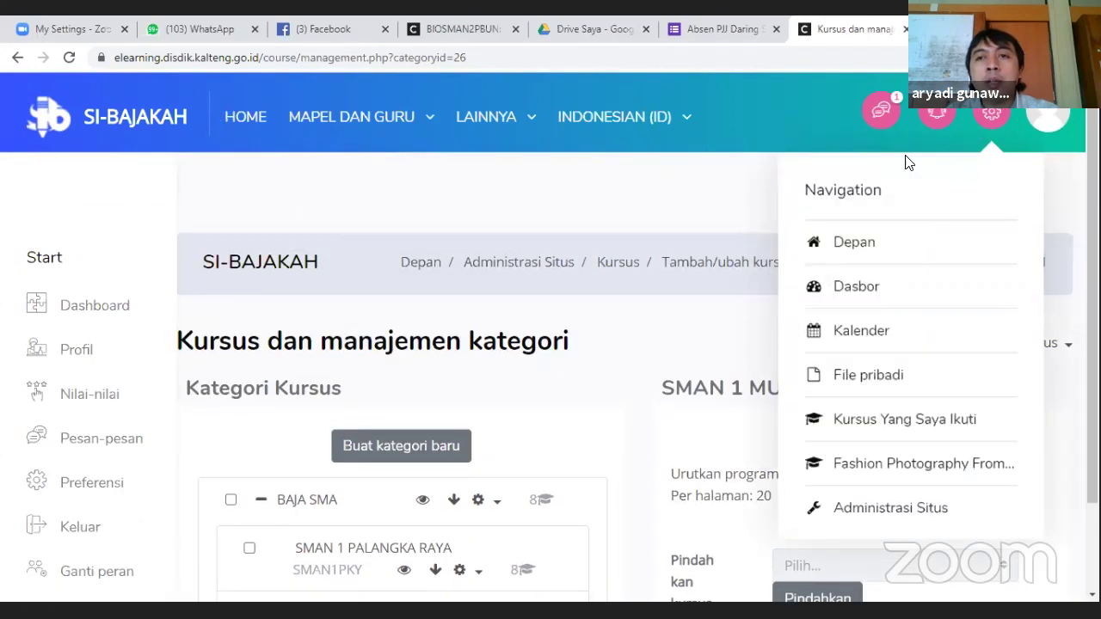
click(784, 125)
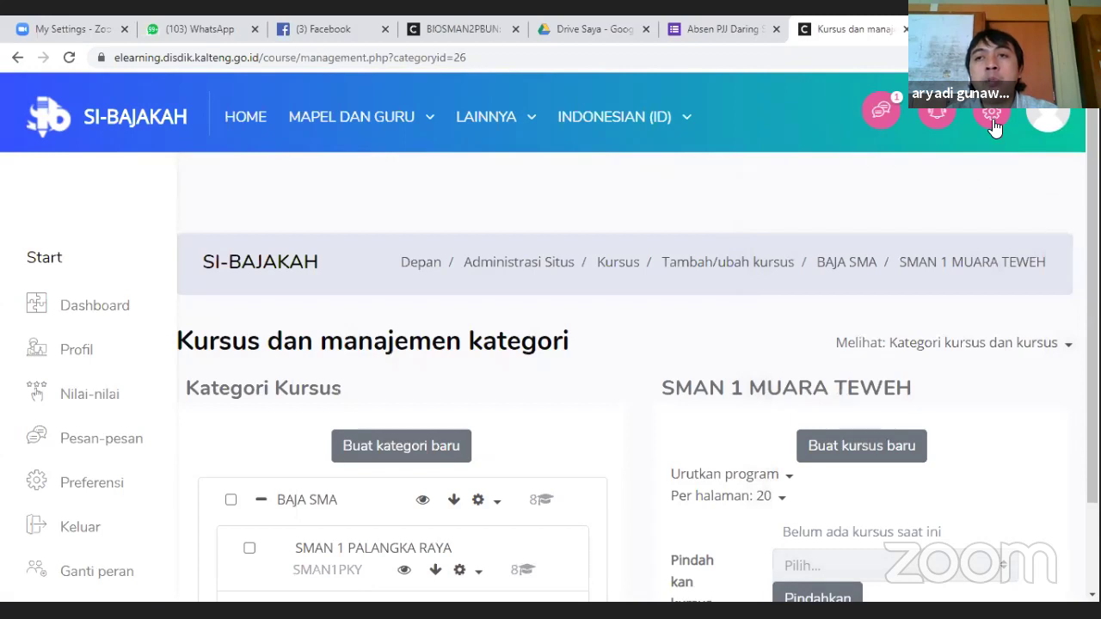
click(990, 119)
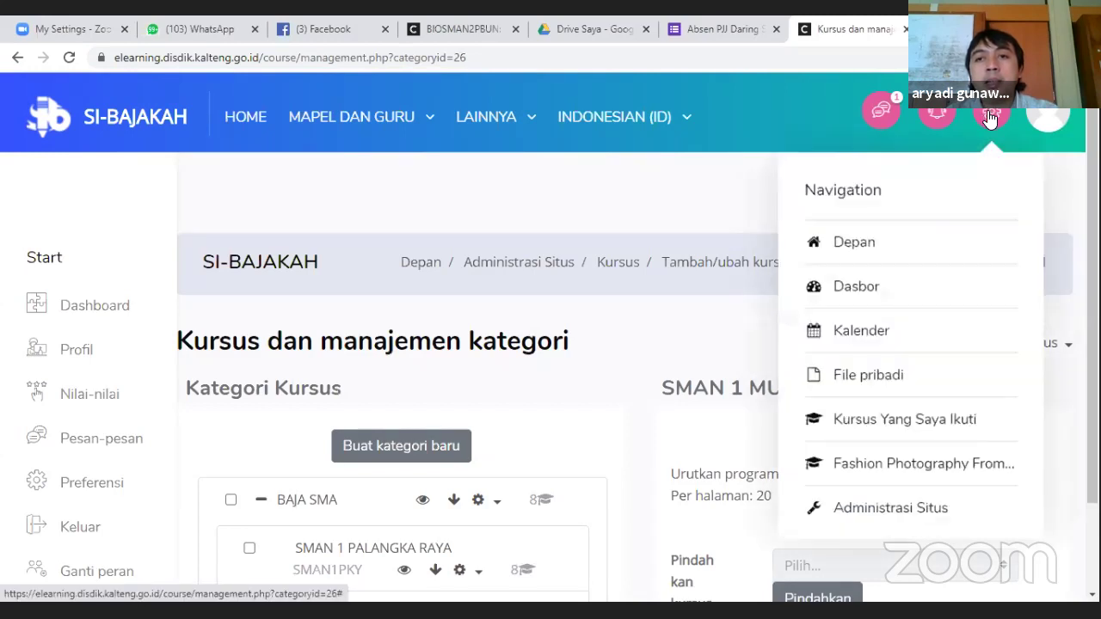
click(874, 288)
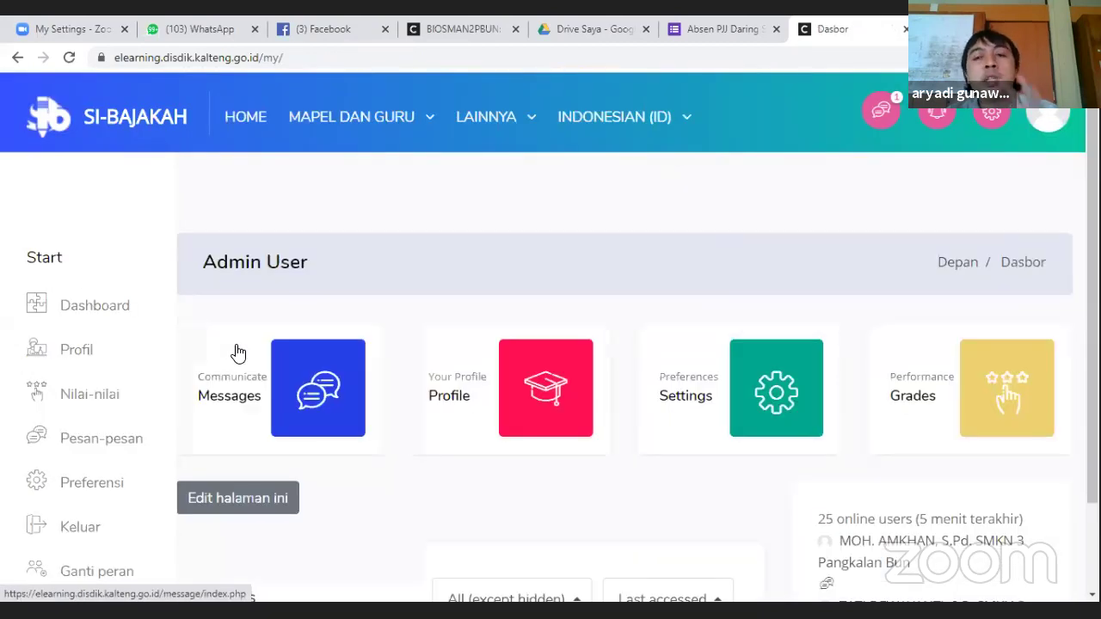
- Look over the dashboard and bring up the Navigation dropdown
scroll(362, 339, down, 2)
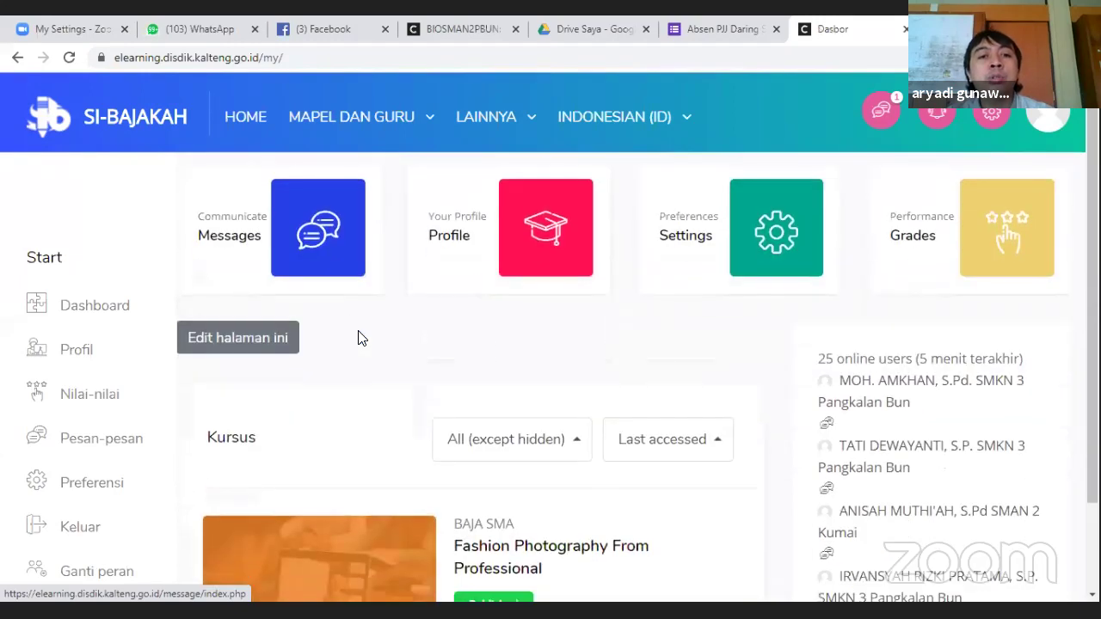
scroll(558, 359, down, 2)
scroll(558, 359, up, 4)
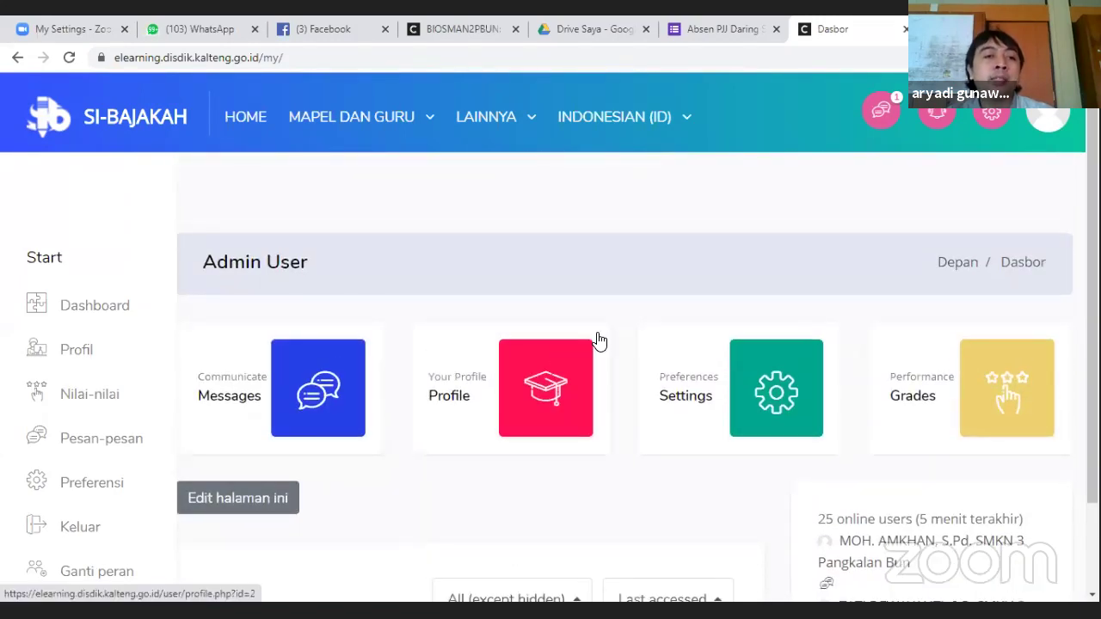
scroll(599, 340, down, 2)
scroll(599, 340, up, 2)
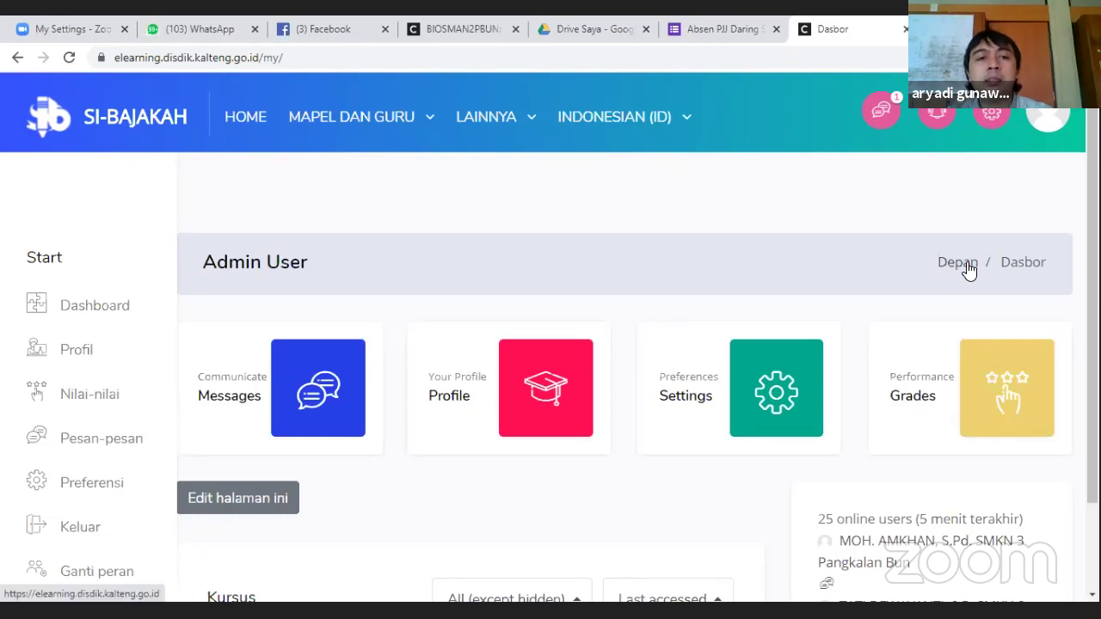
click(984, 125)
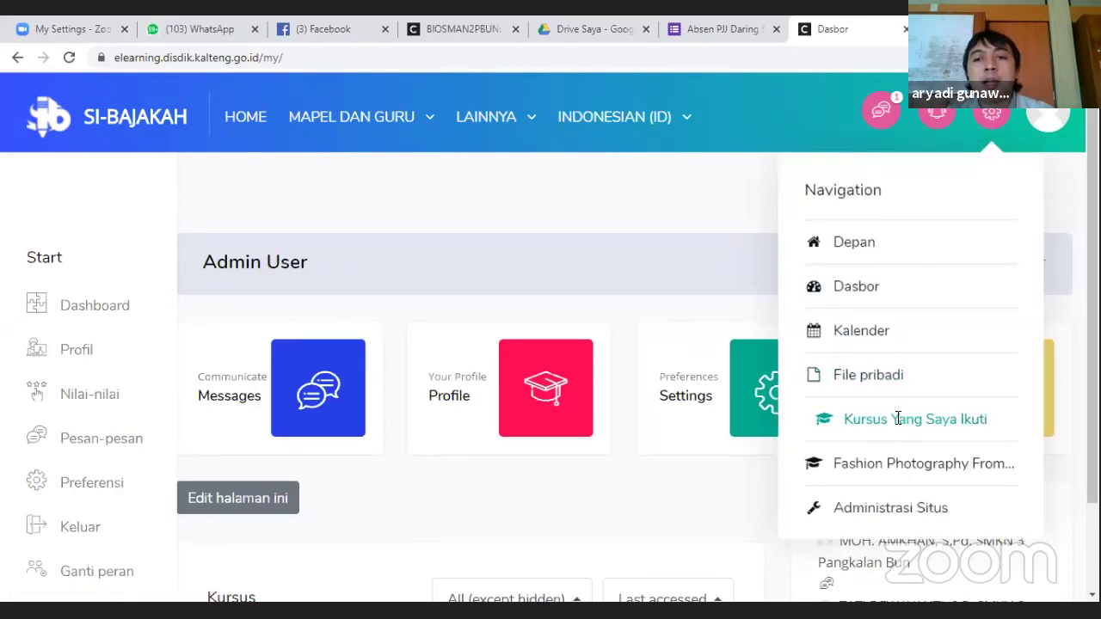
- Reach Tambah/ubah kursus via Administrasi Situs and scroll to SMAN 1 MUARA TEWEH
click(826, 508)
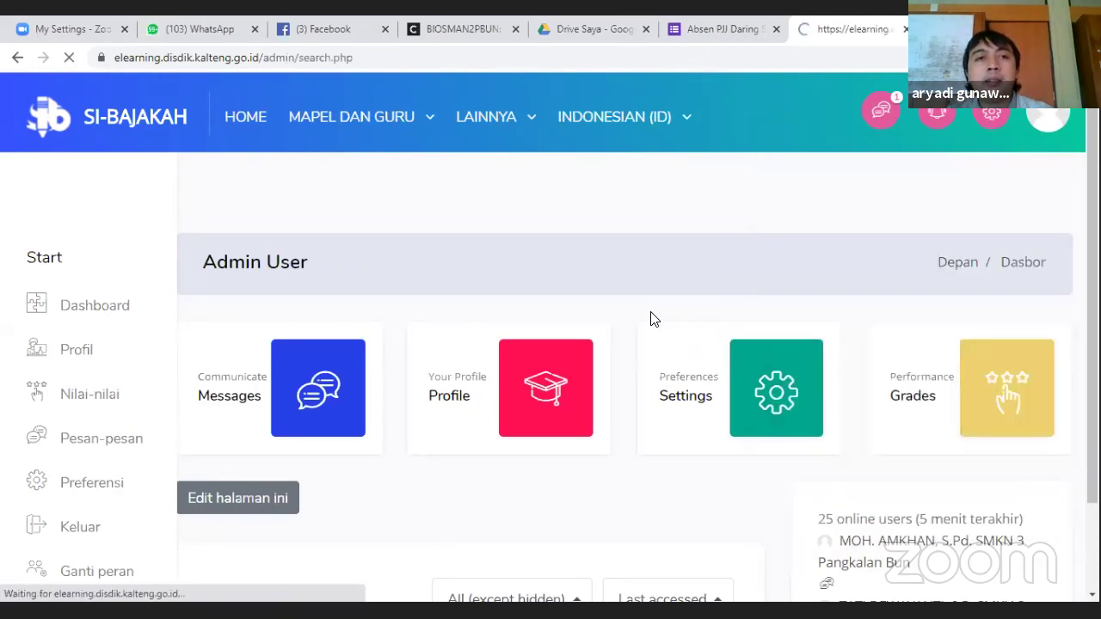
scroll(449, 431, down, 2)
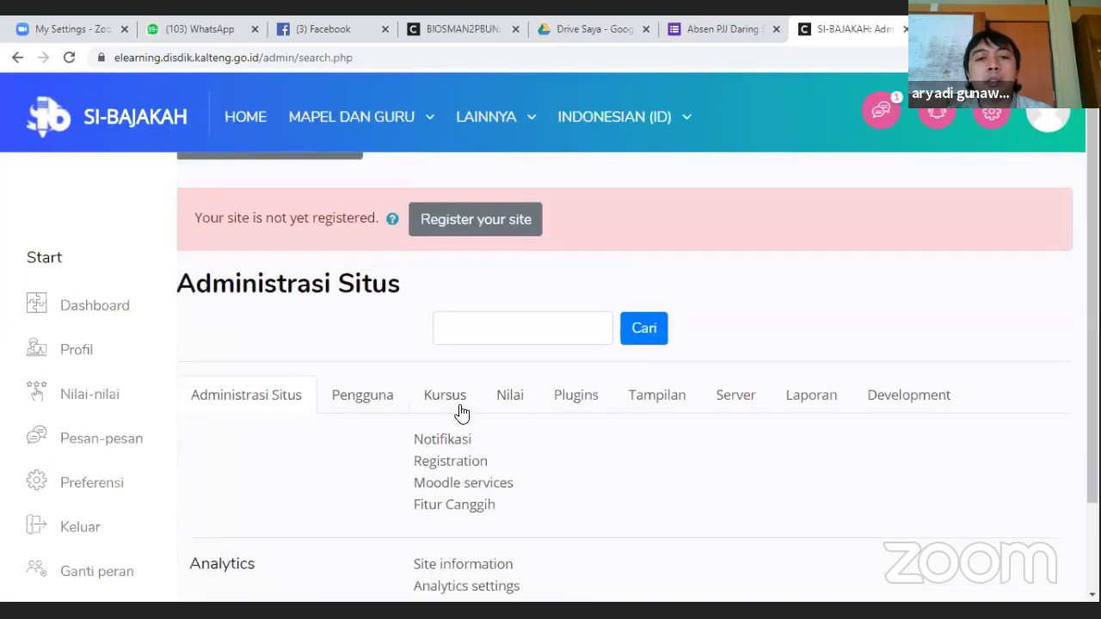
click(386, 406)
click(458, 393)
scroll(494, 379, down, 2)
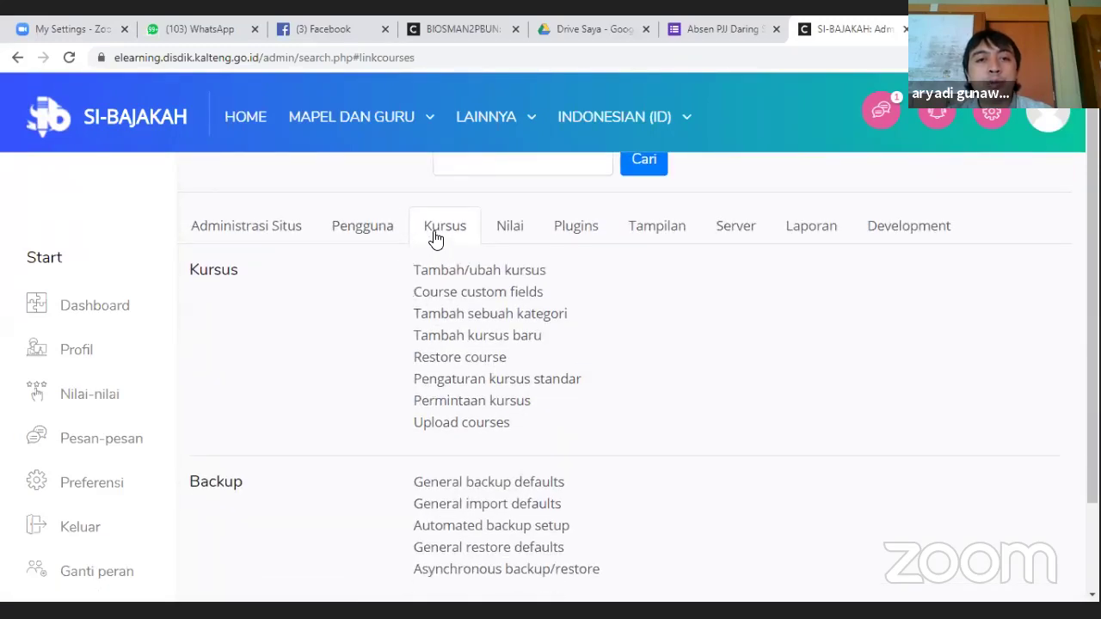
click(492, 272)
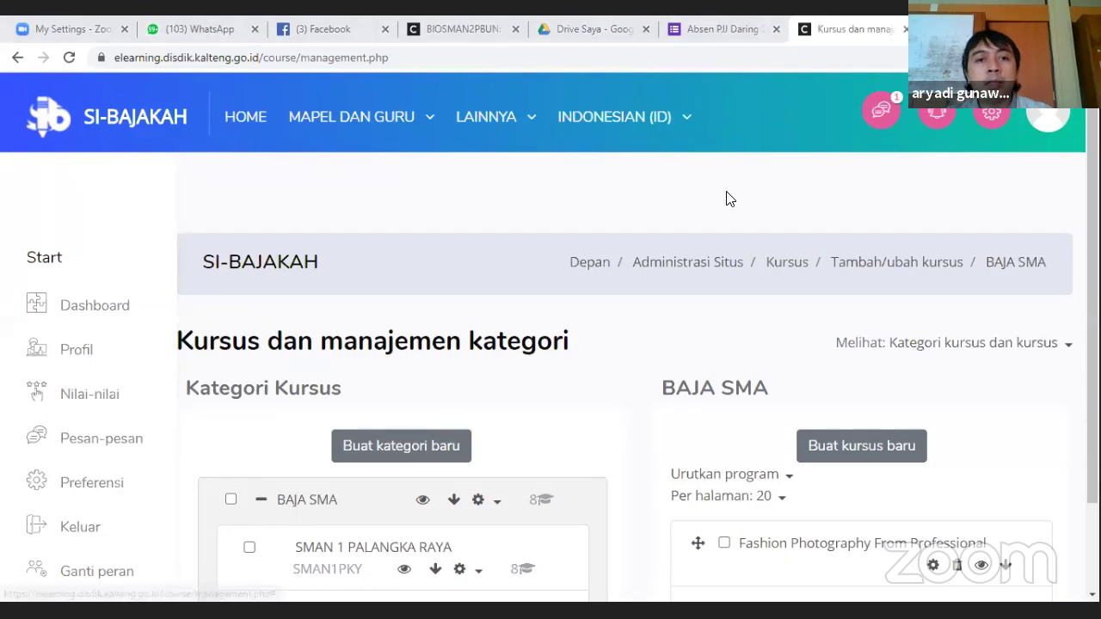
scroll(422, 477, down, 4)
scroll(423, 477, down, 4)
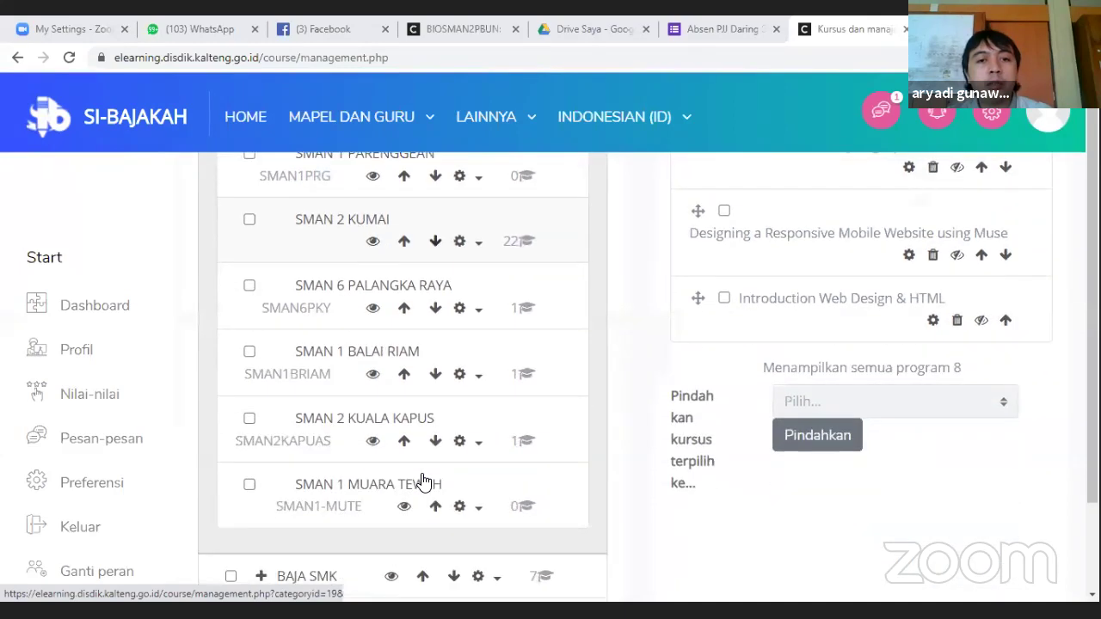
- Give the teacher, found by name search, the Pembuat kursus role in SMAN 1 MUARA TEWEH
click(459, 507)
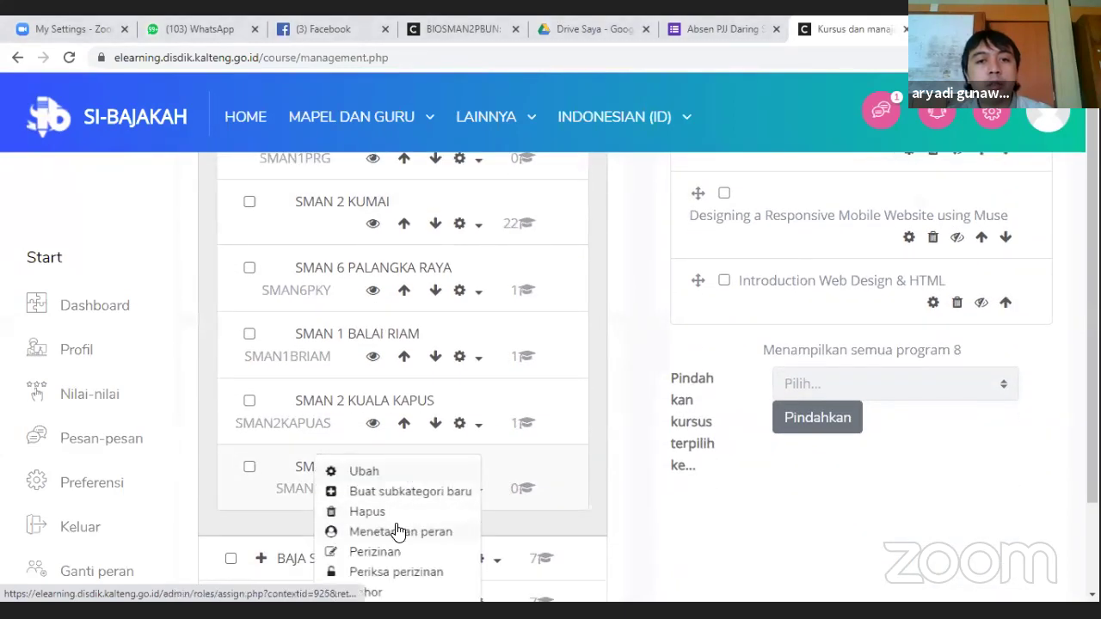
click(400, 533)
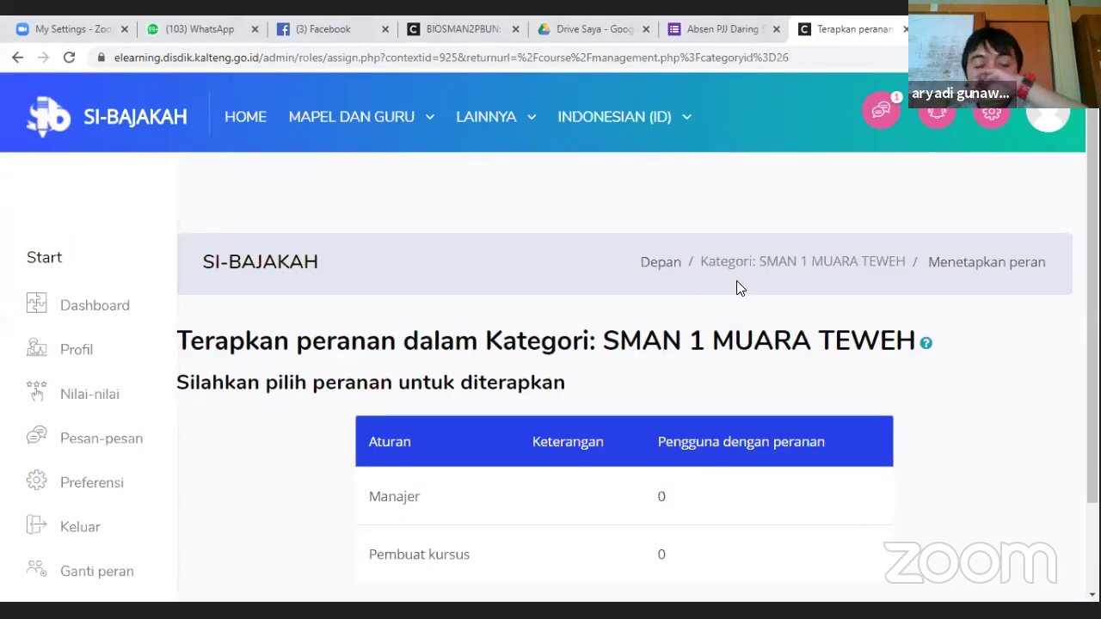
scroll(736, 281, down, 1)
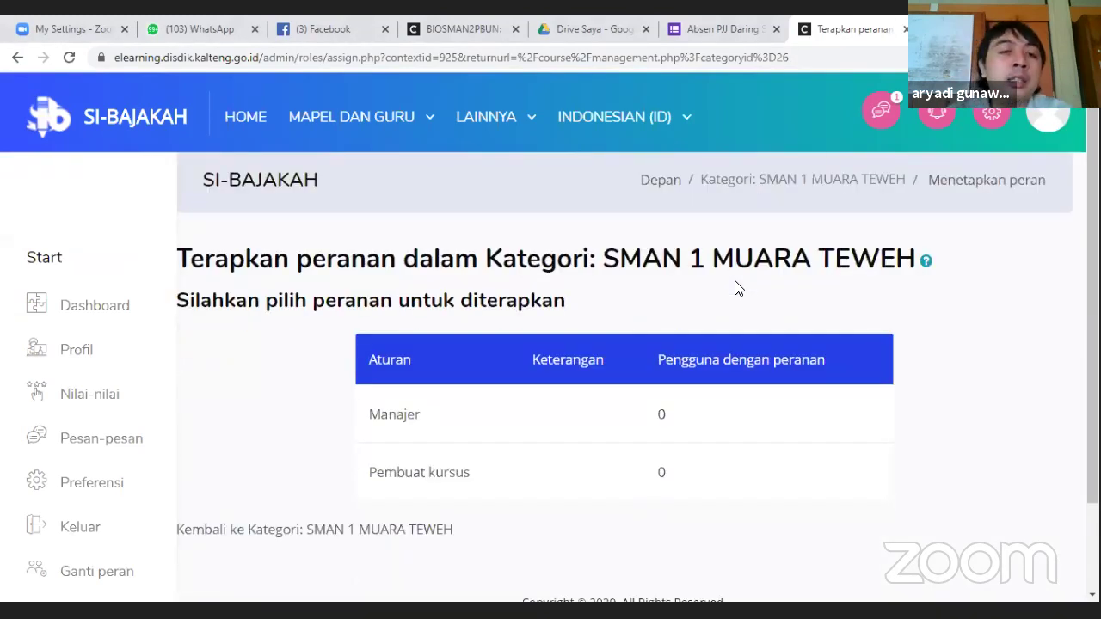
click(448, 476)
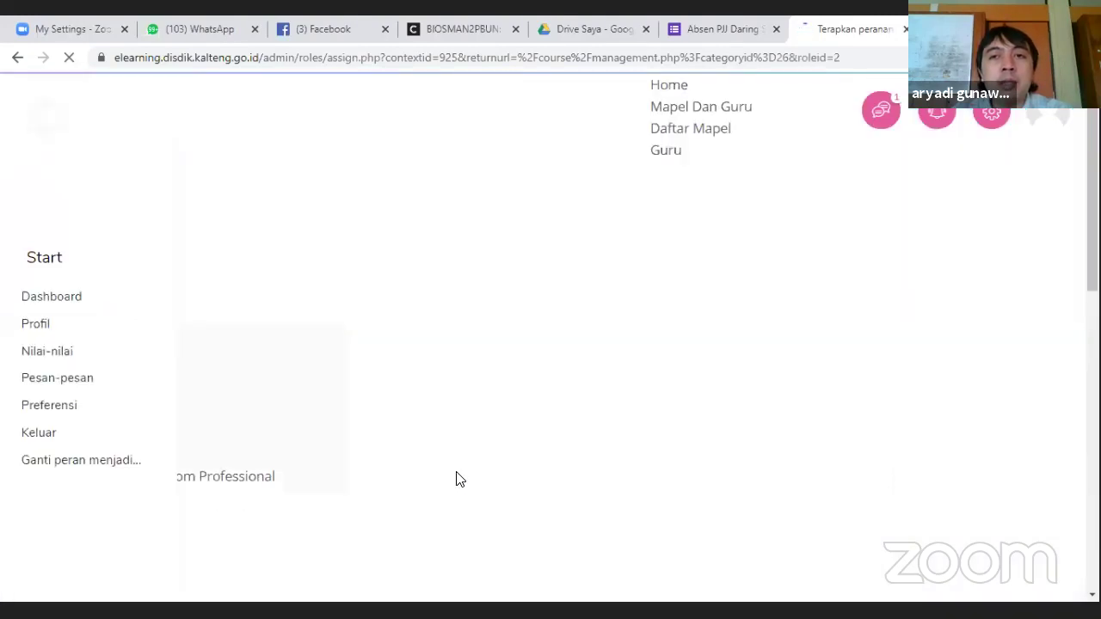
scroll(826, 383, down, 3)
scroll(835, 472, up, 1)
scroll(835, 472, down, 1)
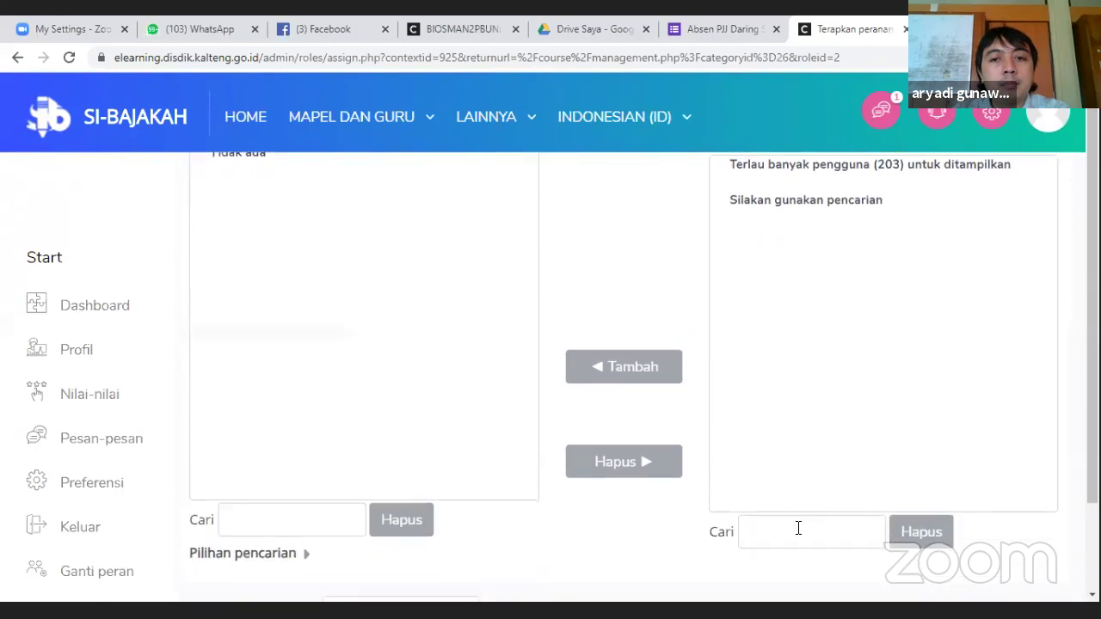
click(798, 528)
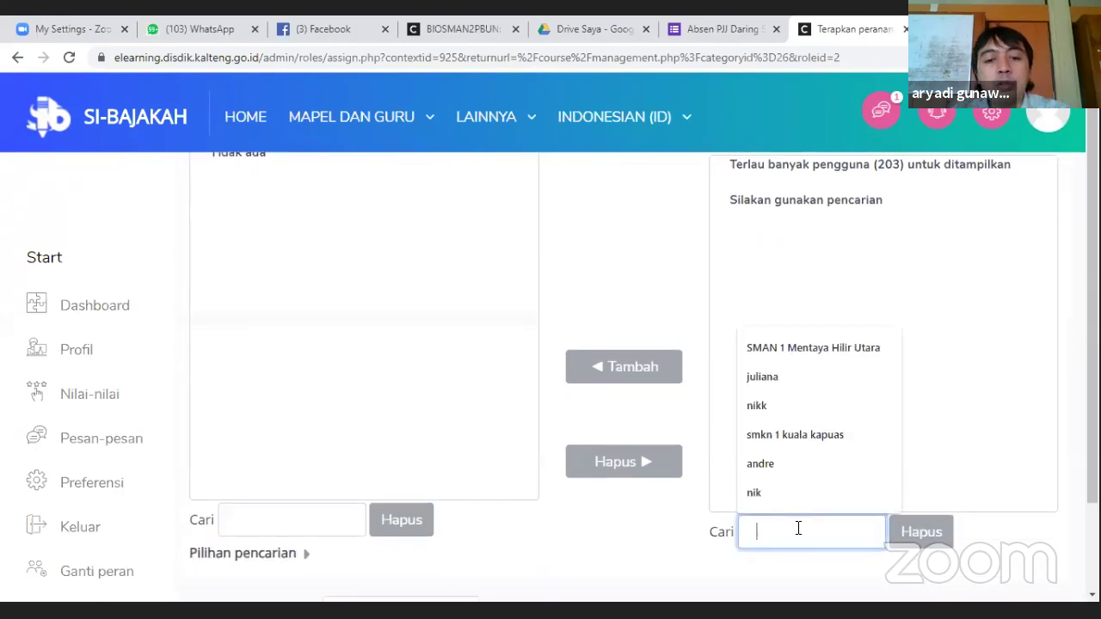
text(agus)
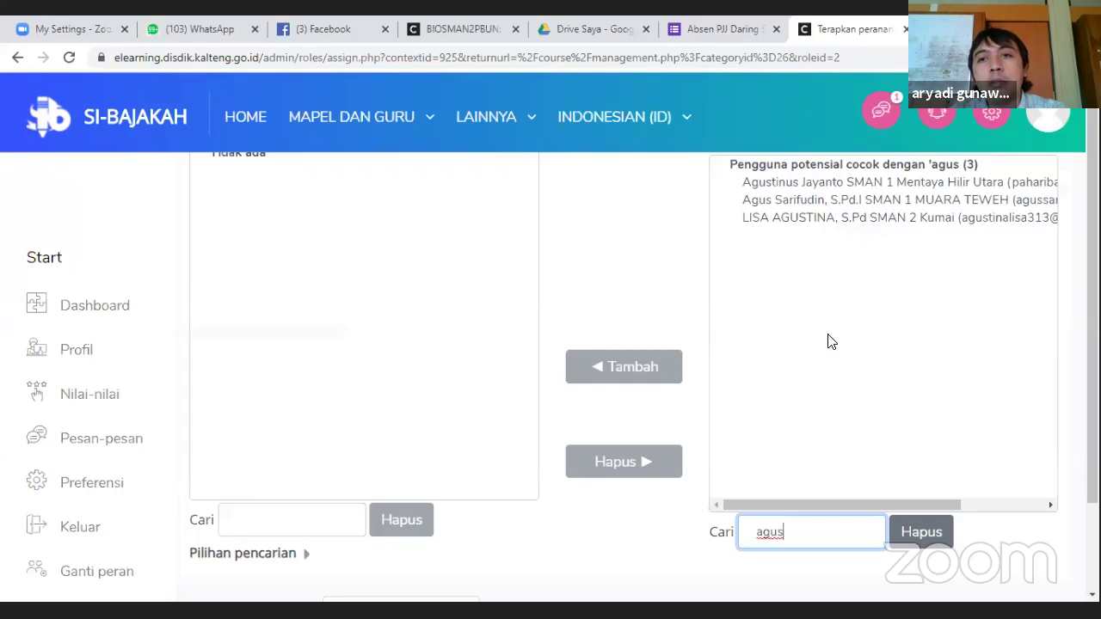
double_click(817, 200)
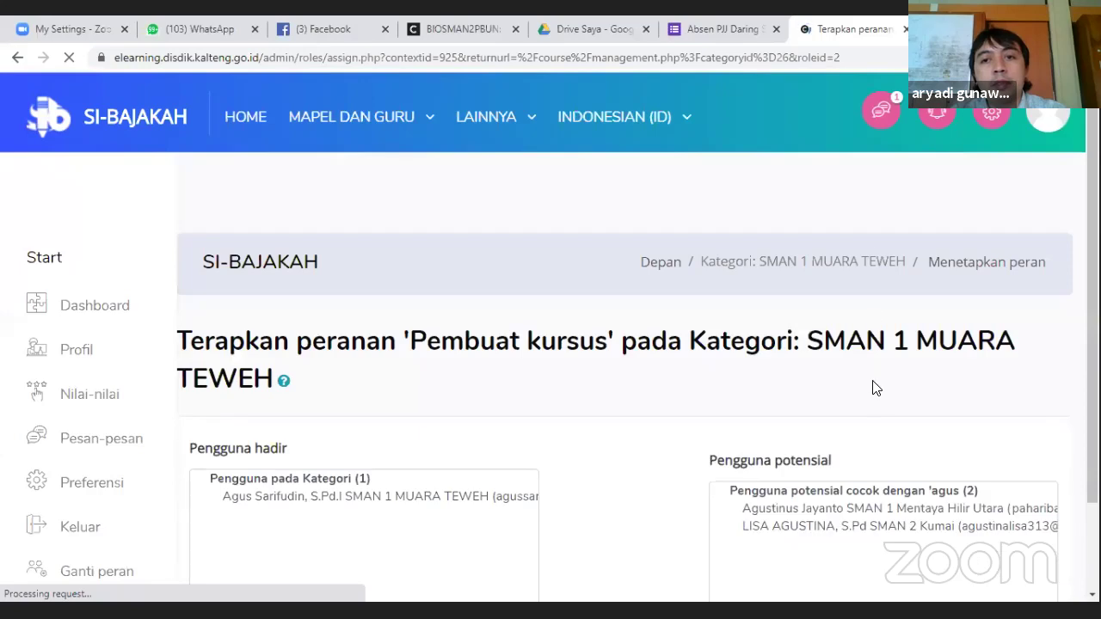
- Switch the category role assignment to Manajer via Terapkan peranan lain
scroll(872, 386, down, 3)
click(437, 494)
click(436, 492)
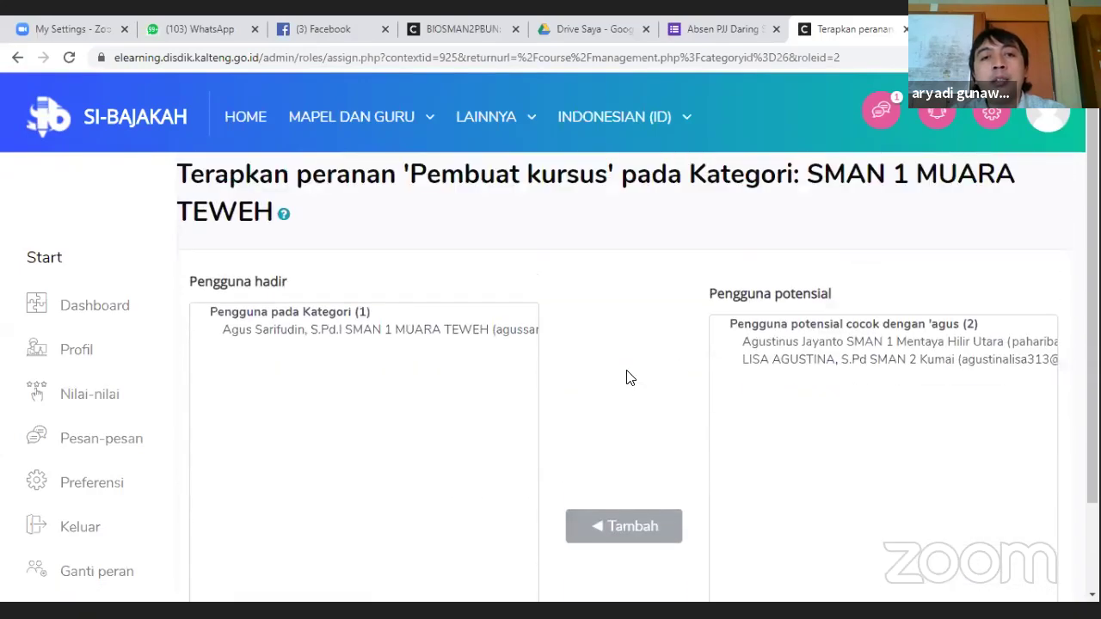
scroll(629, 378, up, 1)
drag(807, 273, 859, 312)
scroll(532, 320, down, 5)
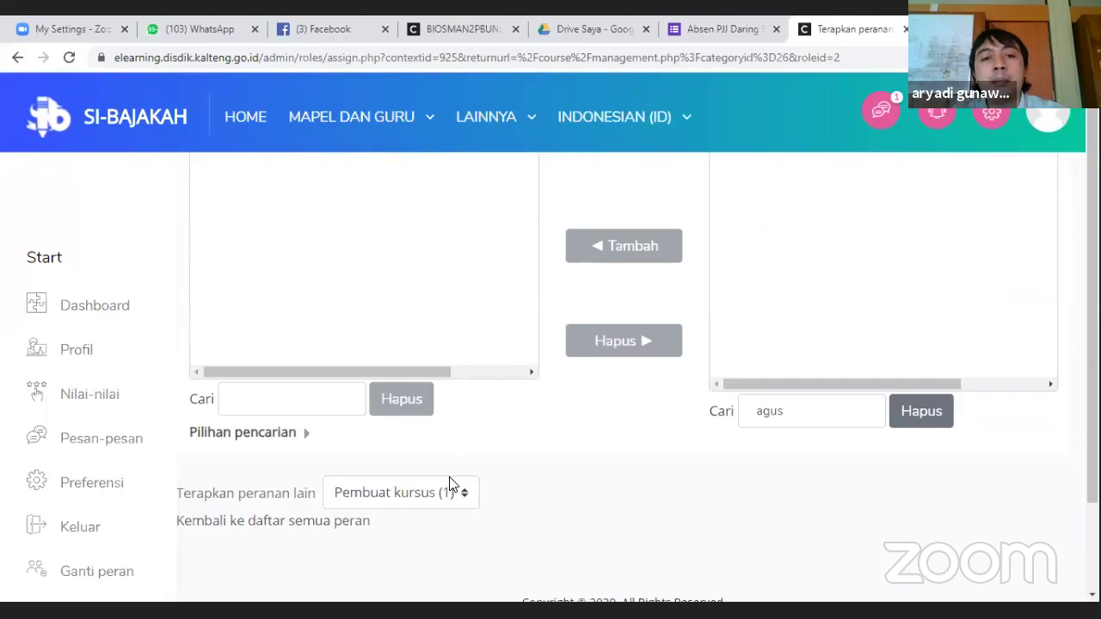
click(450, 492)
click(370, 519)
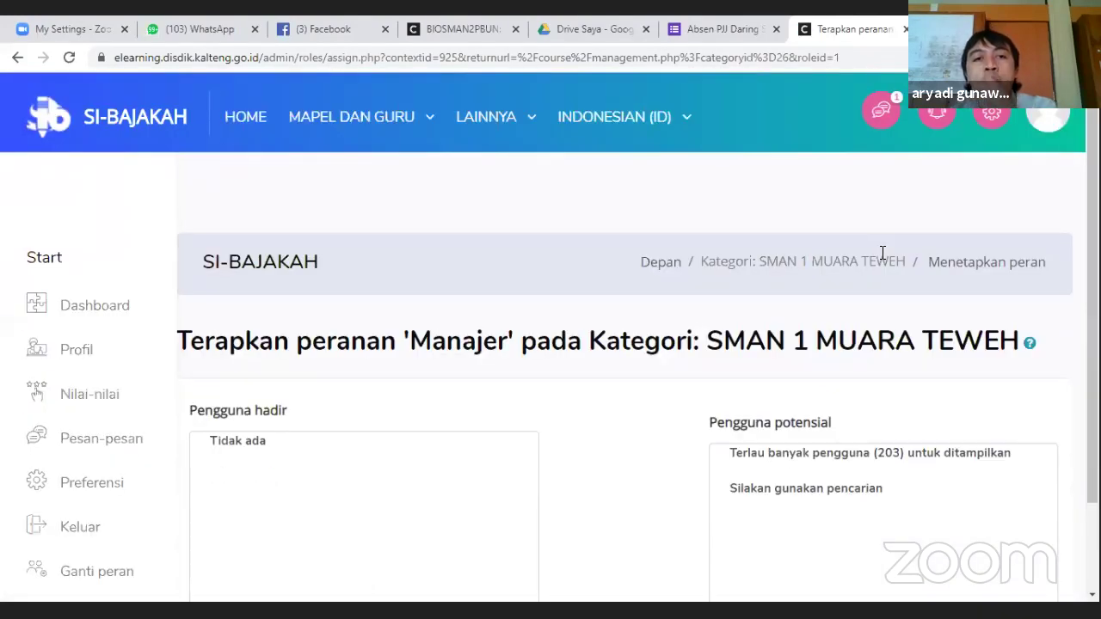
- Search for the same teacher and add them as Manajer
scroll(882, 253, down, 3)
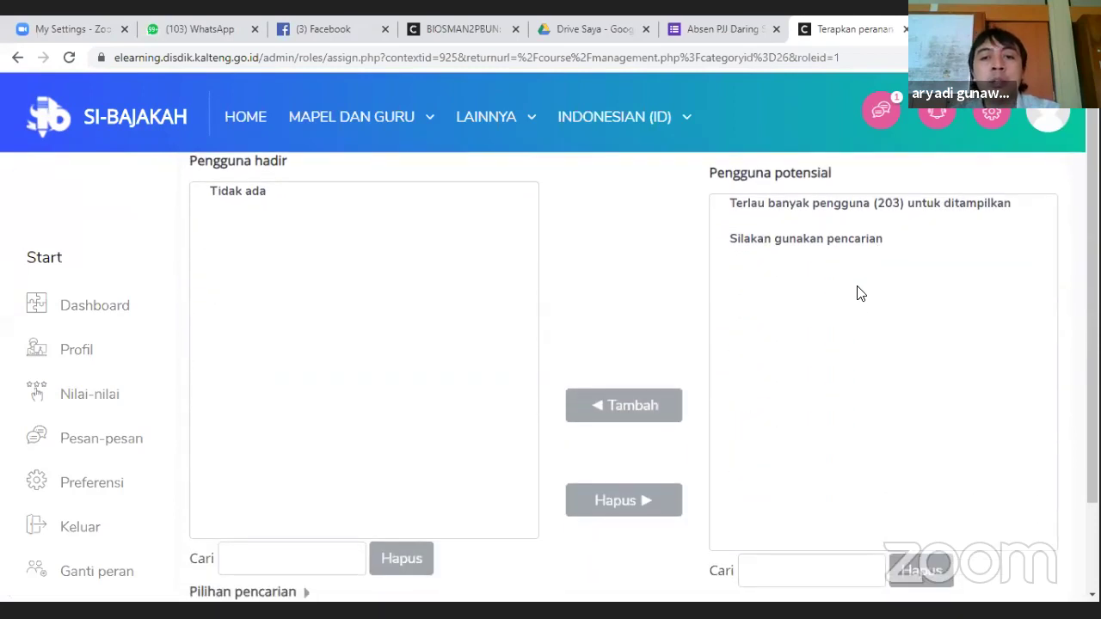
click(794, 568)
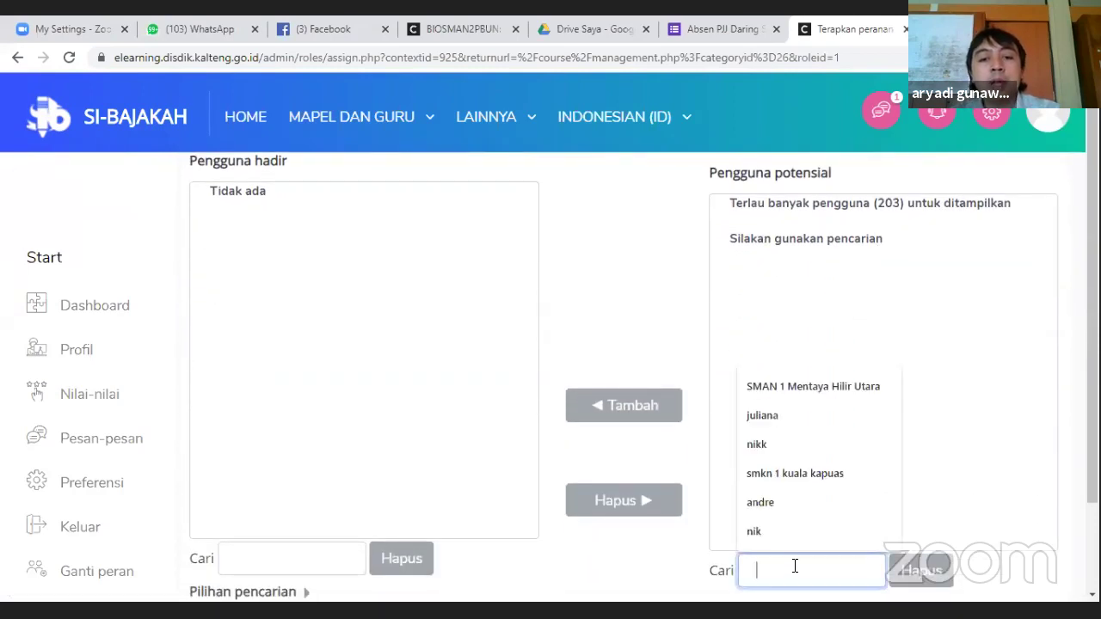
text(agud)
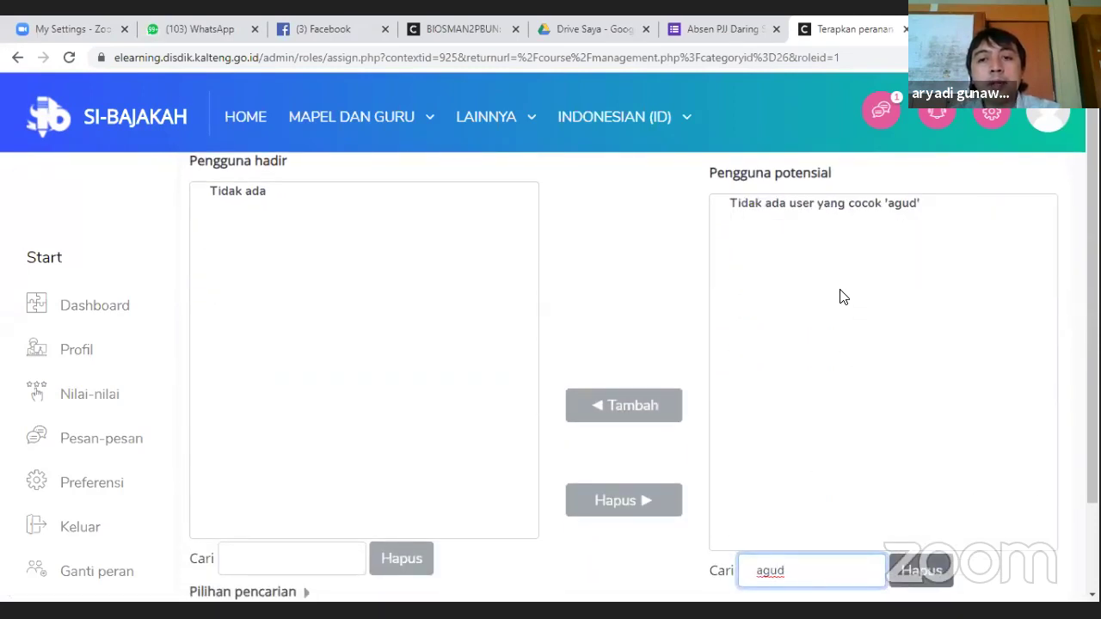
key(BackSpace)
text(s)
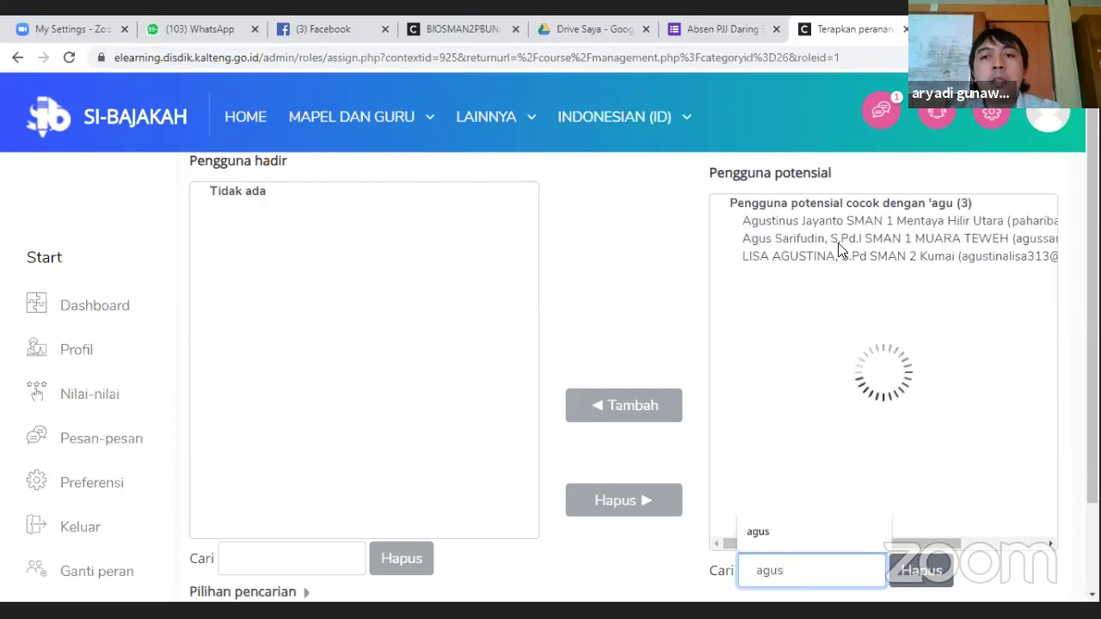
double_click(841, 247)
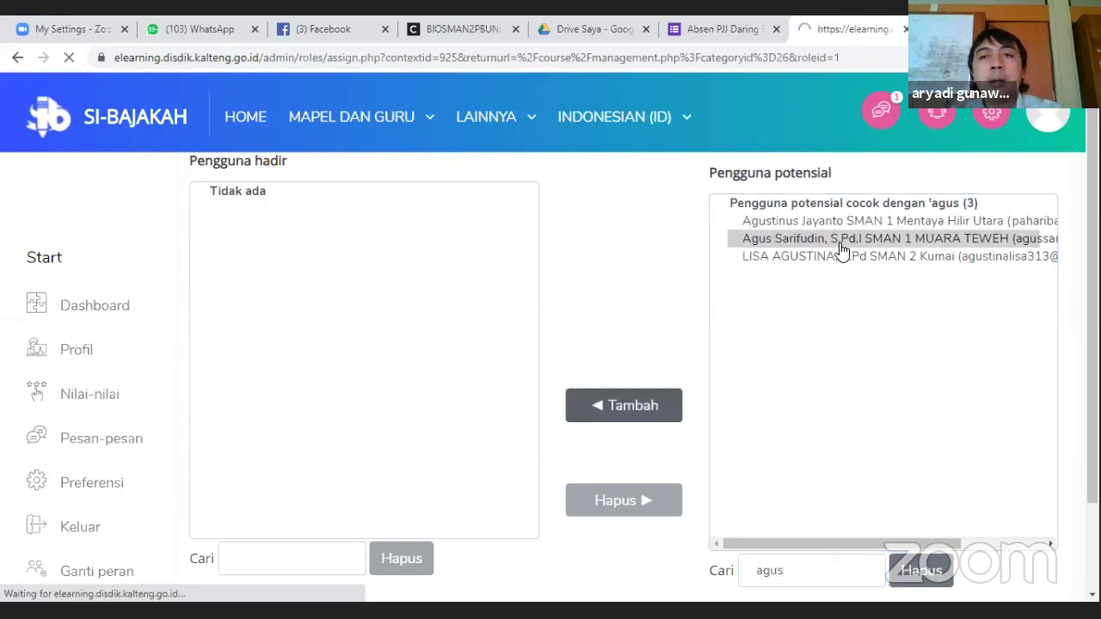
scroll(722, 327, down, 1)
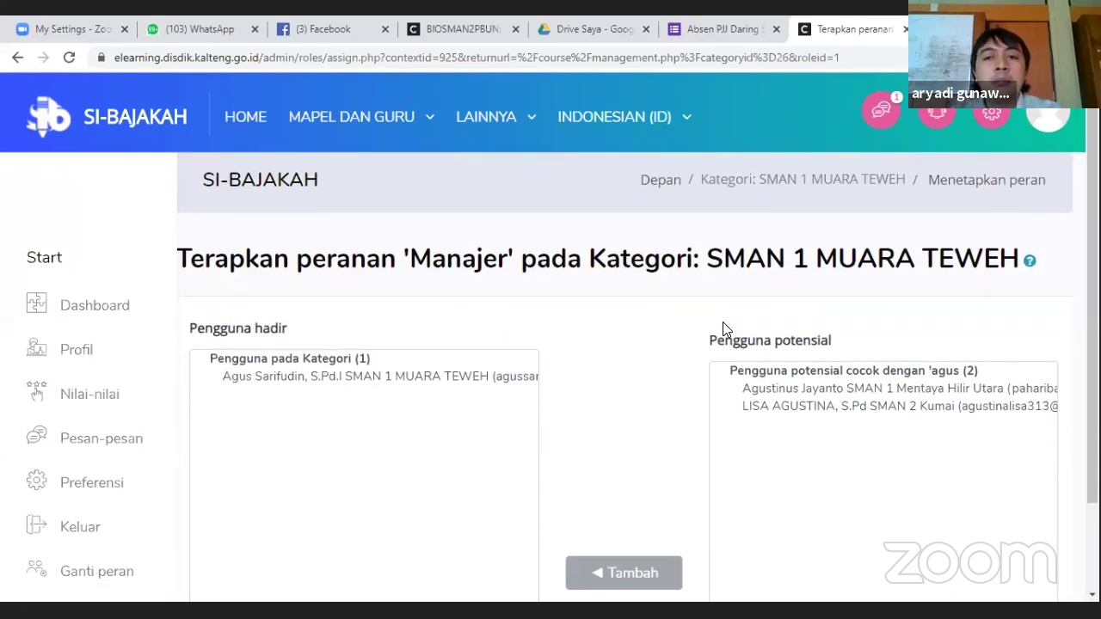
scroll(723, 324, down, 1)
scroll(723, 329, up, 2)
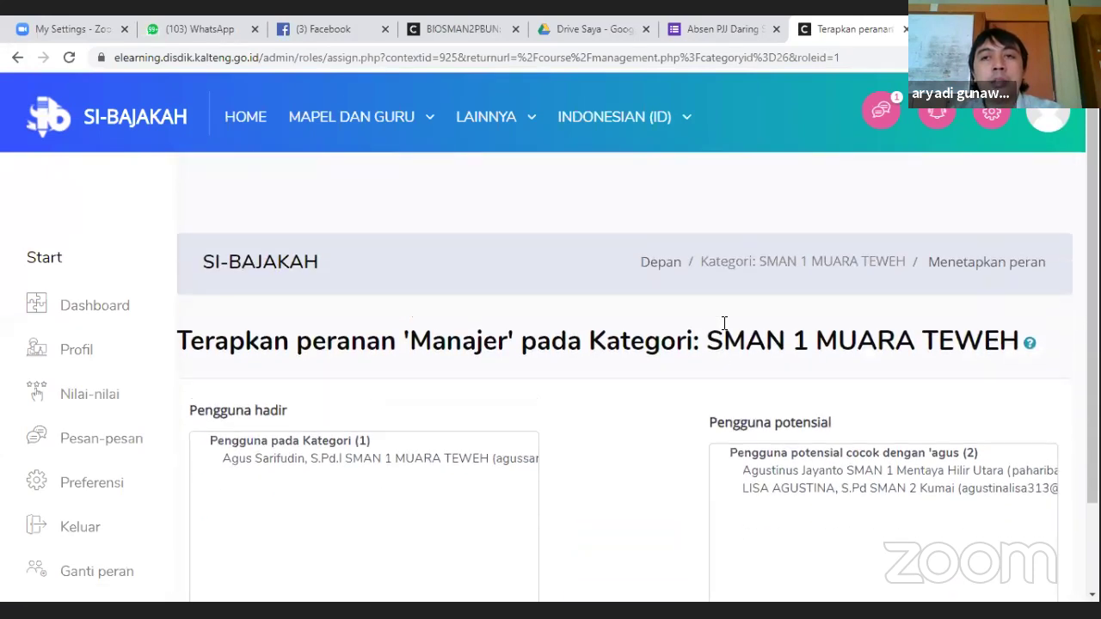
scroll(722, 329, down, 2)
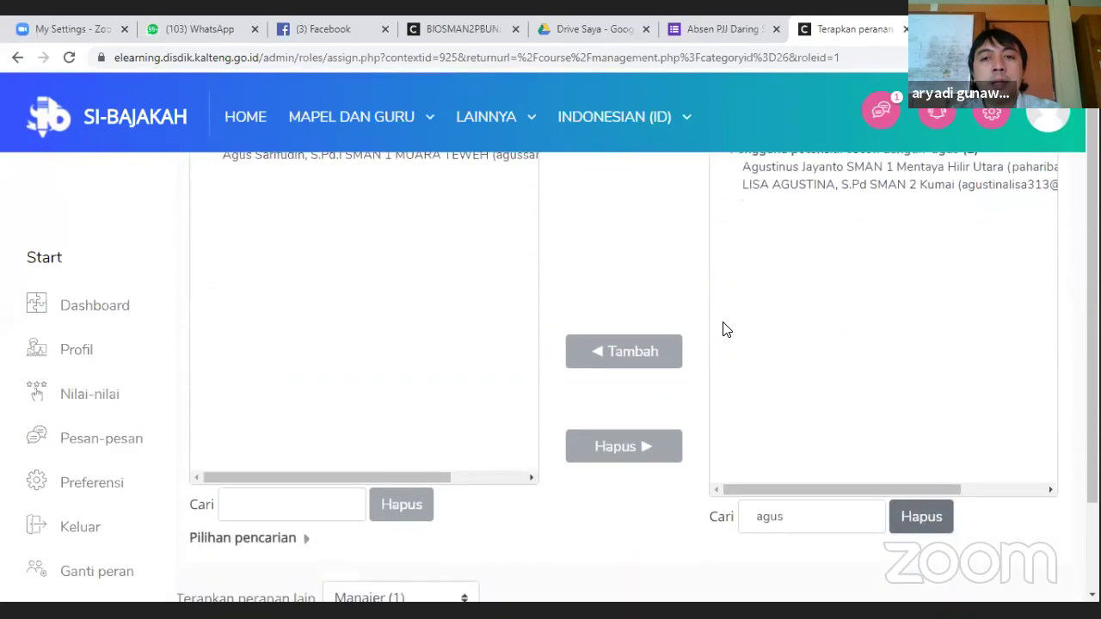
scroll(722, 330, up, 3)
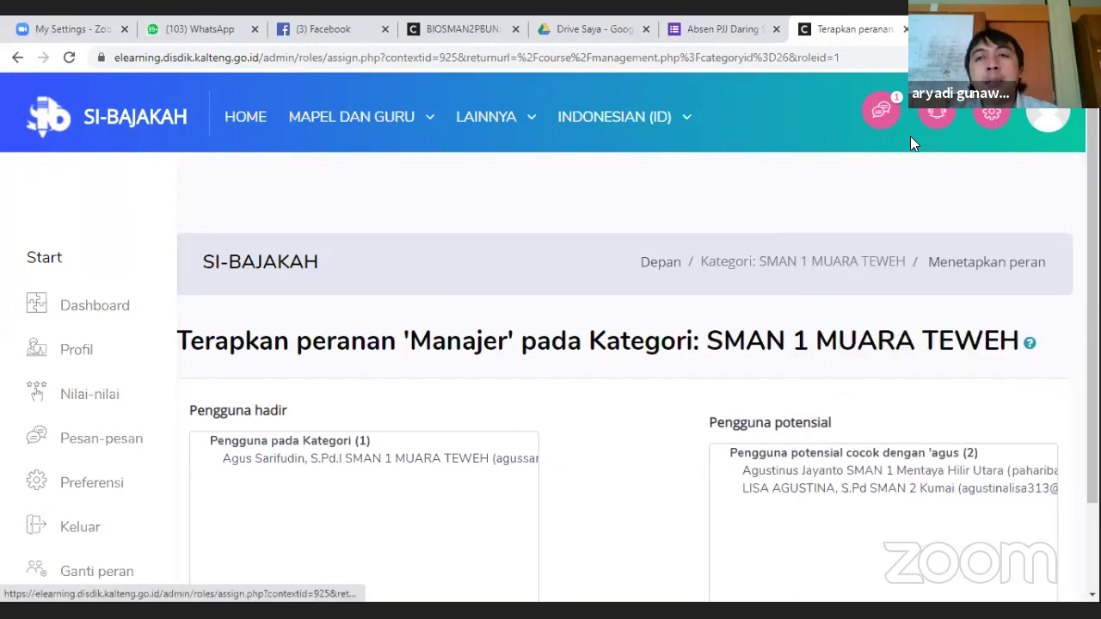
mouse_move(1001, 114)
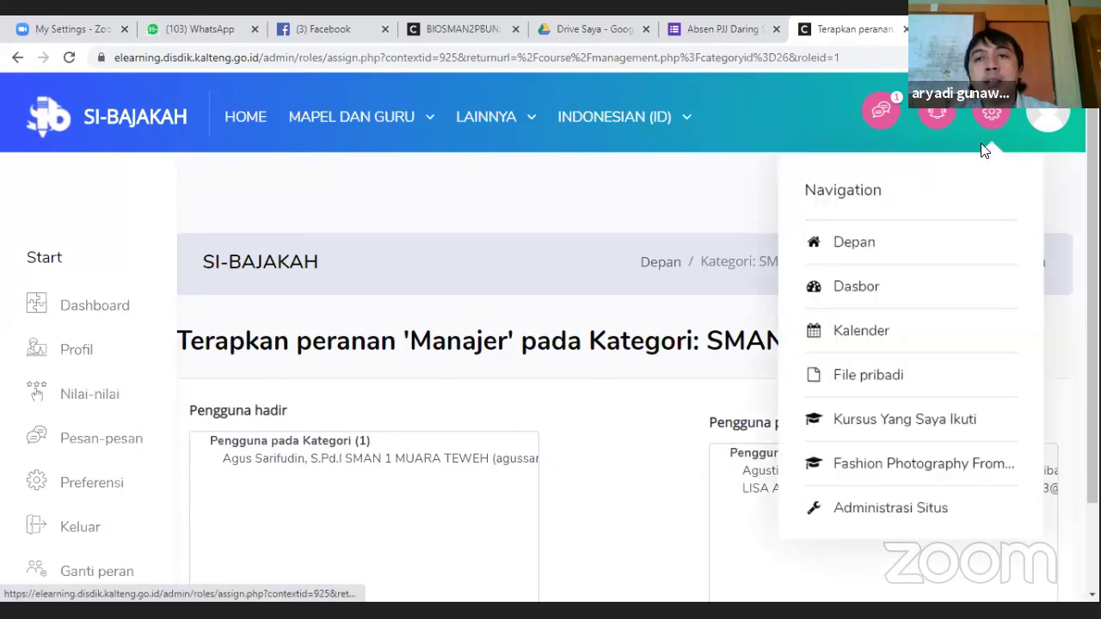
click(871, 284)
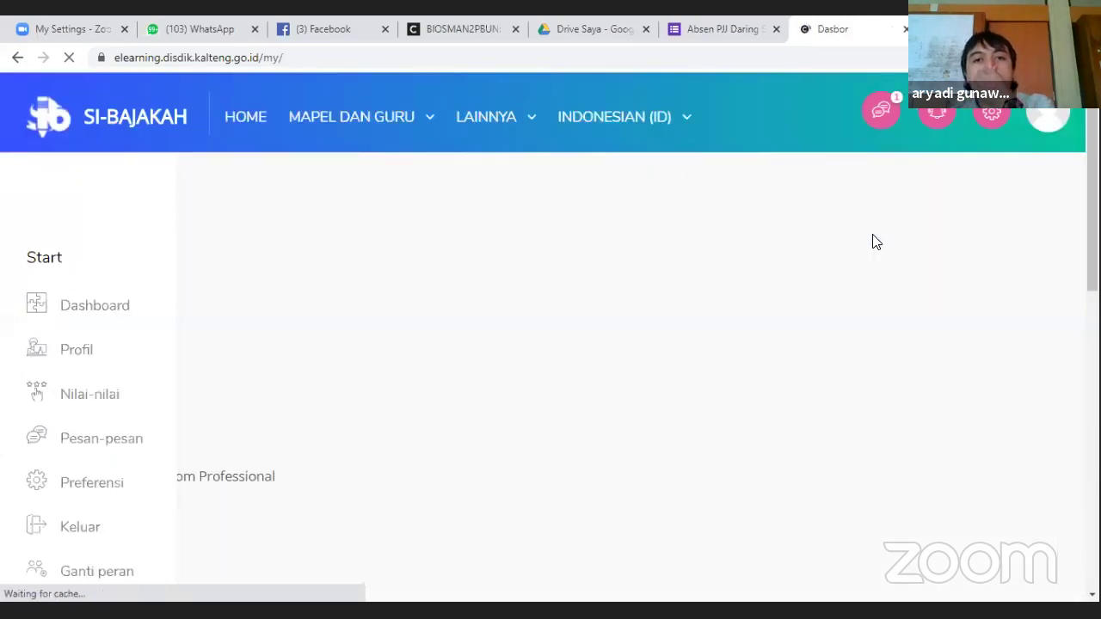
scroll(712, 315, down, 3)
scroll(551, 130, up, 3)
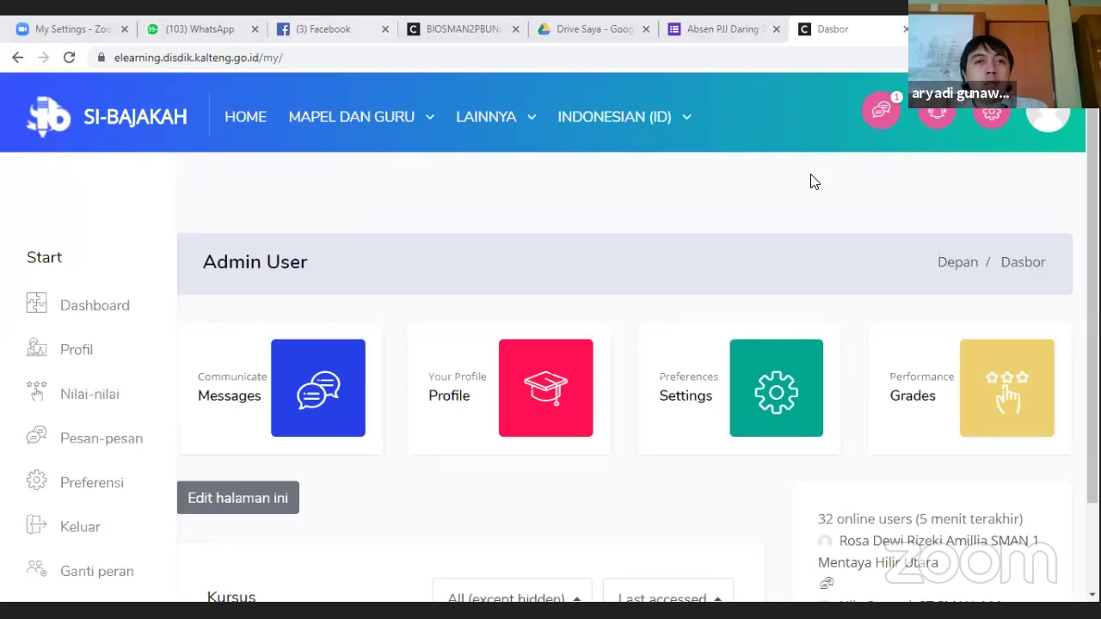
click(615, 117)
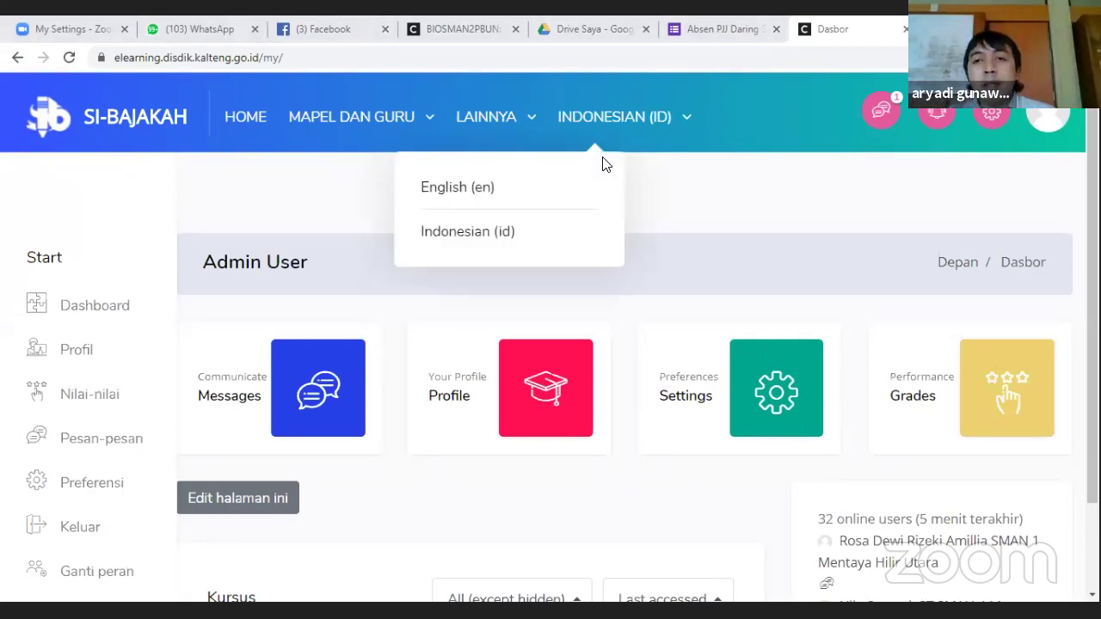
click(712, 230)
scroll(713, 231, down, 4)
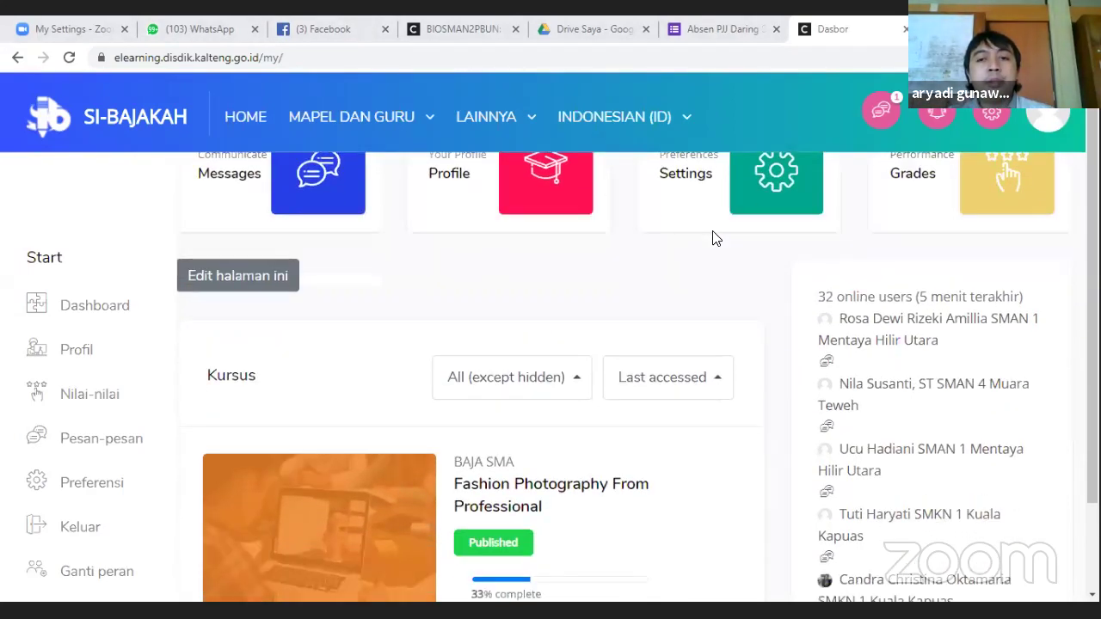
scroll(713, 238, up, 4)
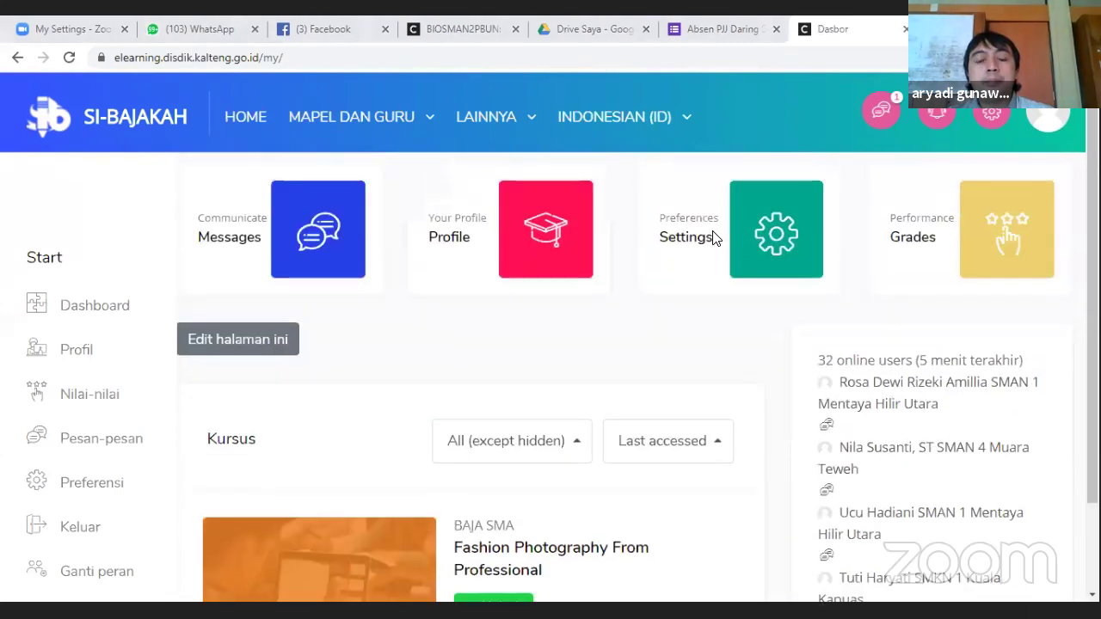
scroll(713, 238, down, 2)
drag(813, 344, 917, 334)
scroll(920, 338, down, 3)
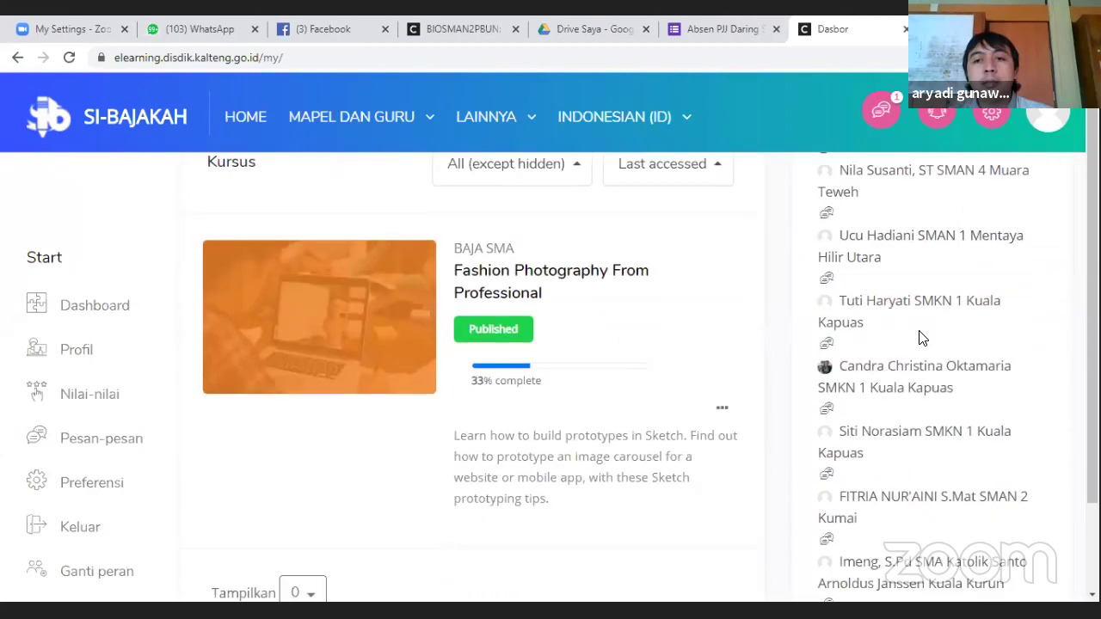
scroll(920, 338, down, 2)
scroll(920, 287, down, 4)
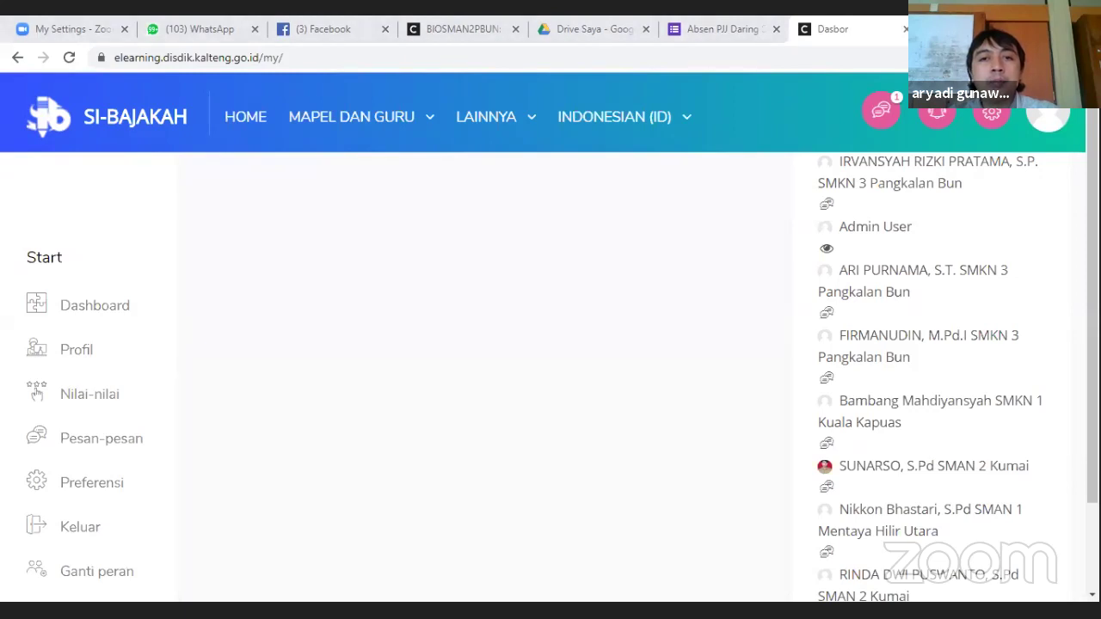
scroll(993, 383, down, 8)
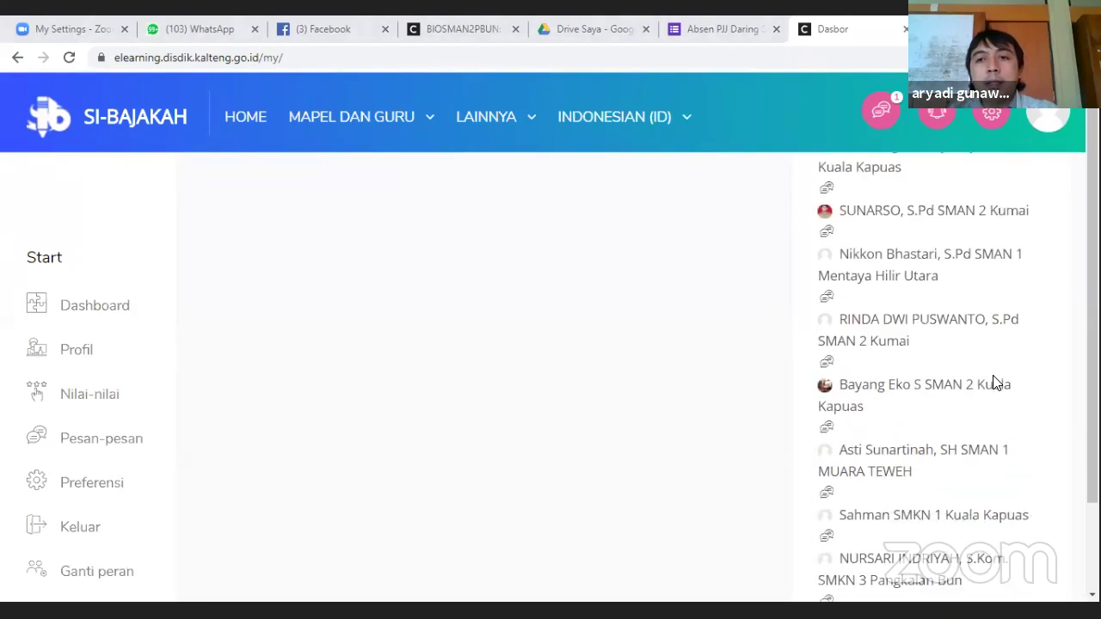
scroll(994, 383, down, 10)
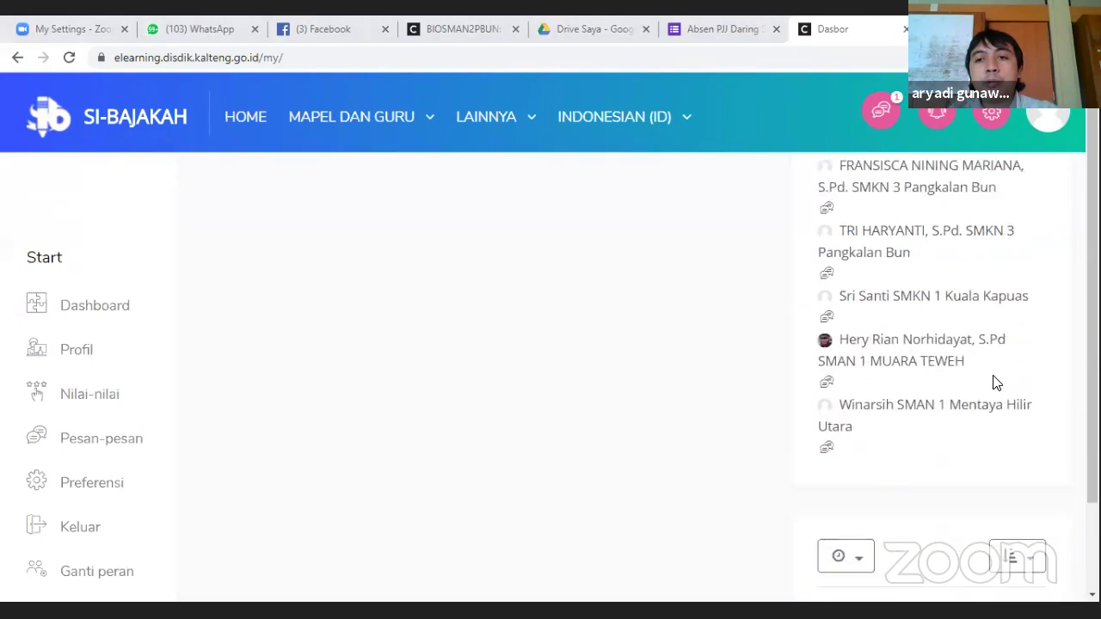
scroll(993, 379, up, 15)
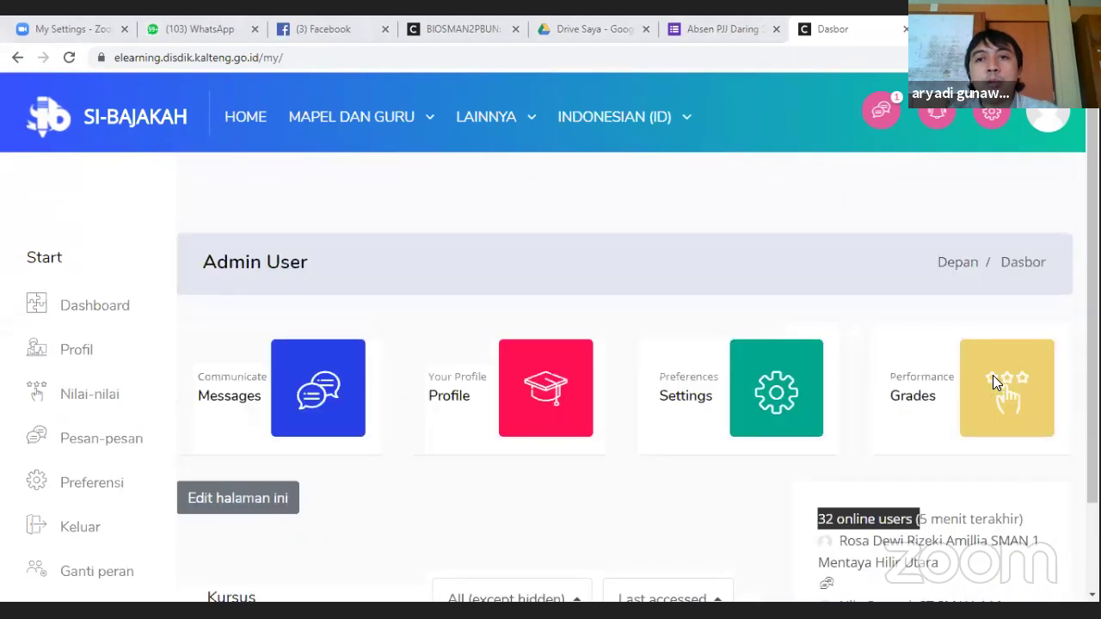
scroll(988, 441, down, 1)
scroll(987, 441, down, 2)
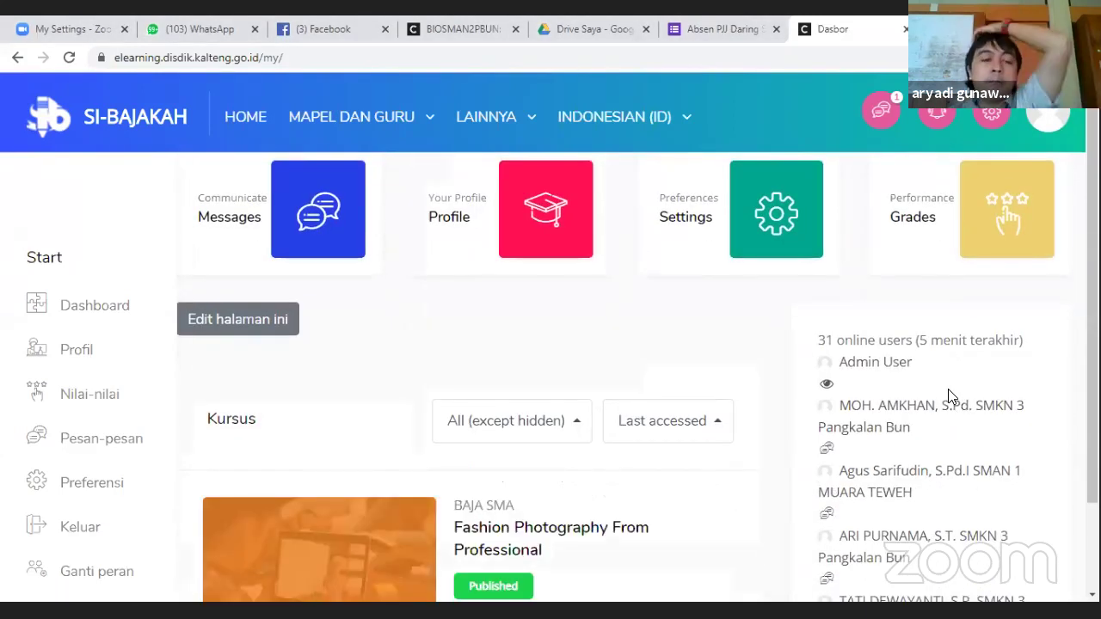
scroll(948, 388, up, 2)
scroll(946, 397, down, 3)
scroll(946, 398, up, 3)
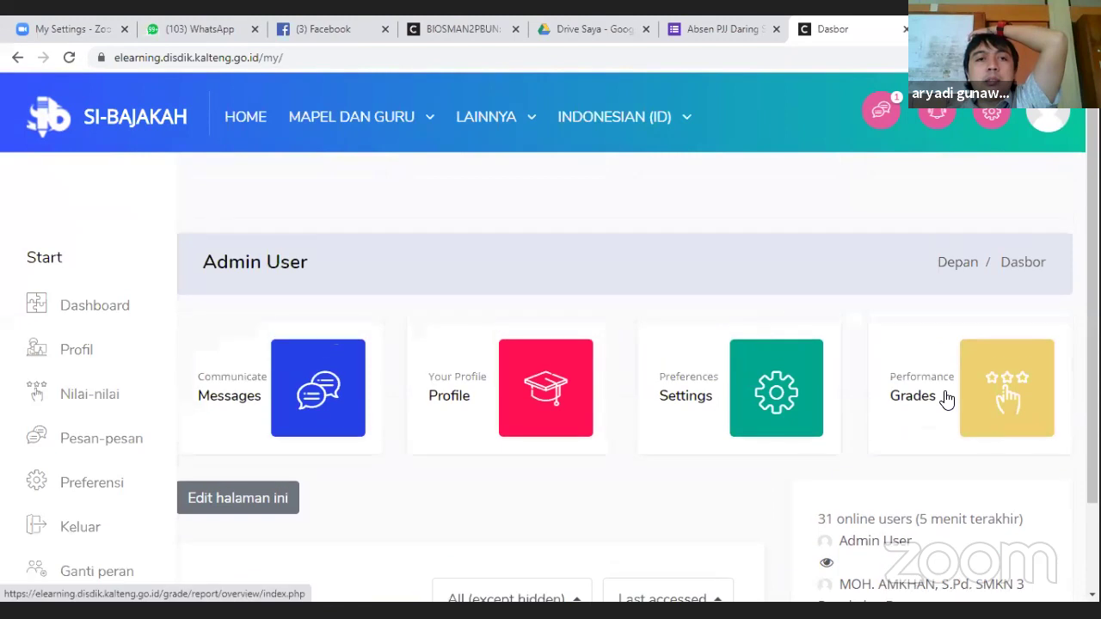
- Turn on block editing in Administrasi Situs, then log out of the admin account
click(992, 113)
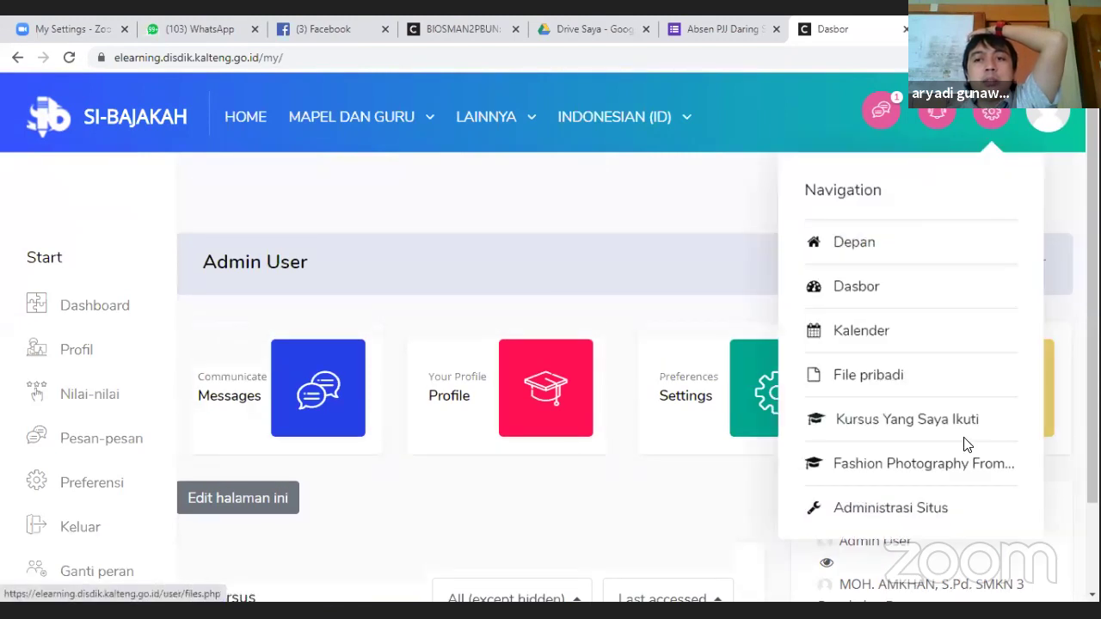
click(860, 508)
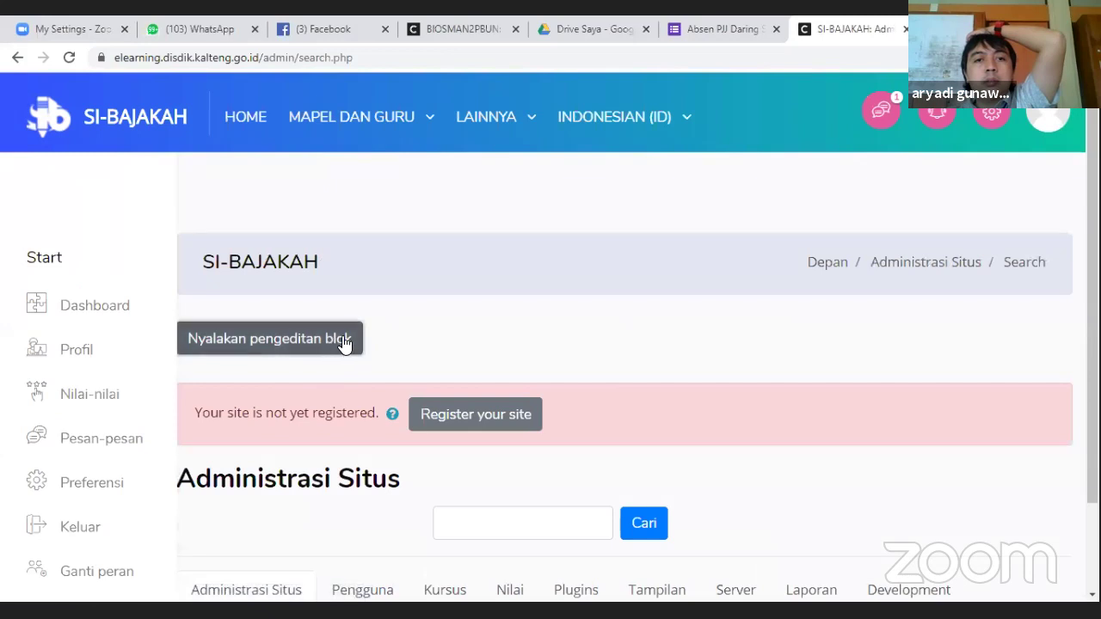
click(343, 340)
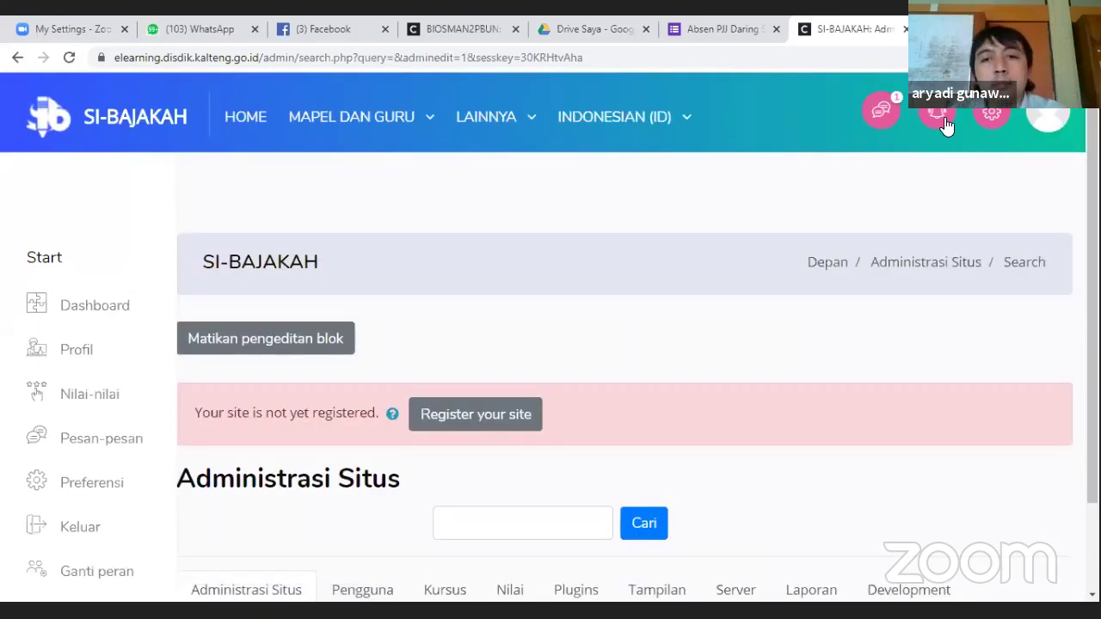
click(997, 114)
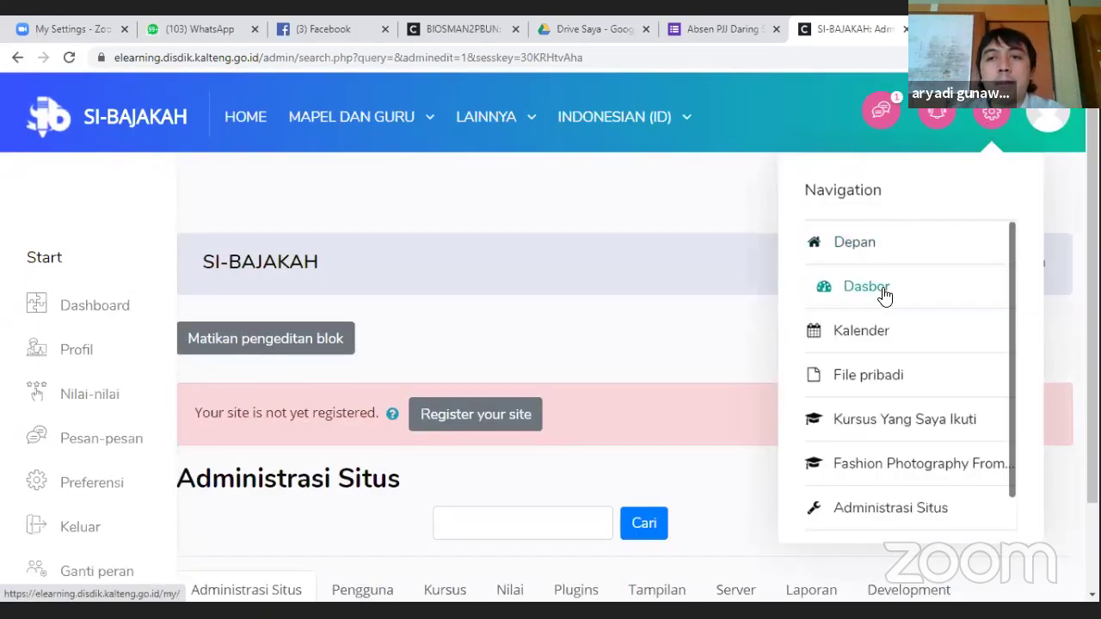
click(1041, 120)
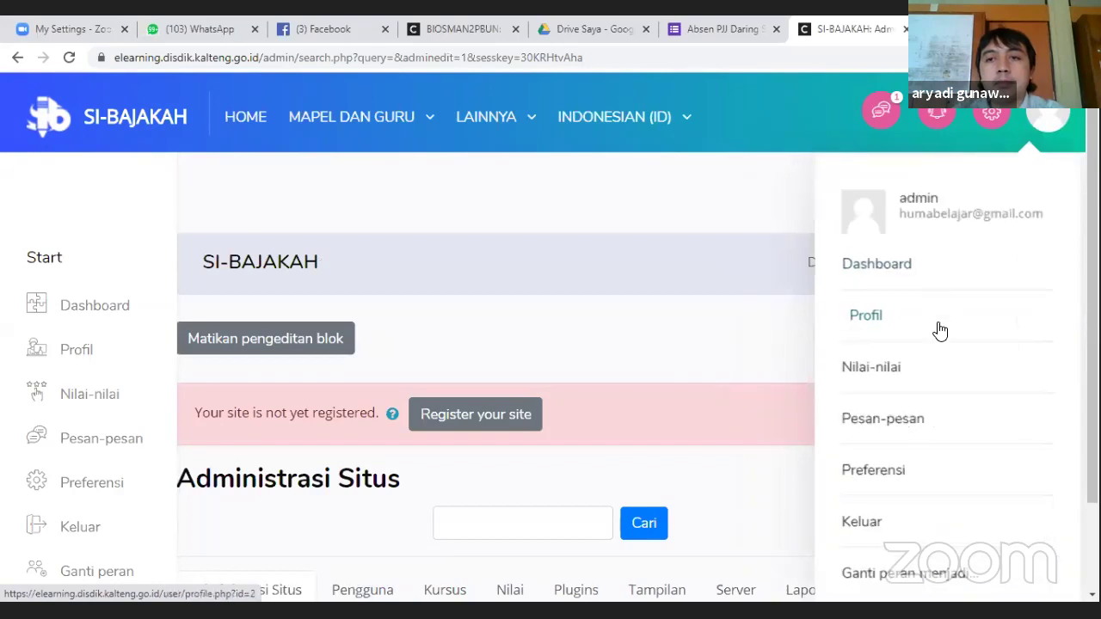
scroll(920, 456, down, 1)
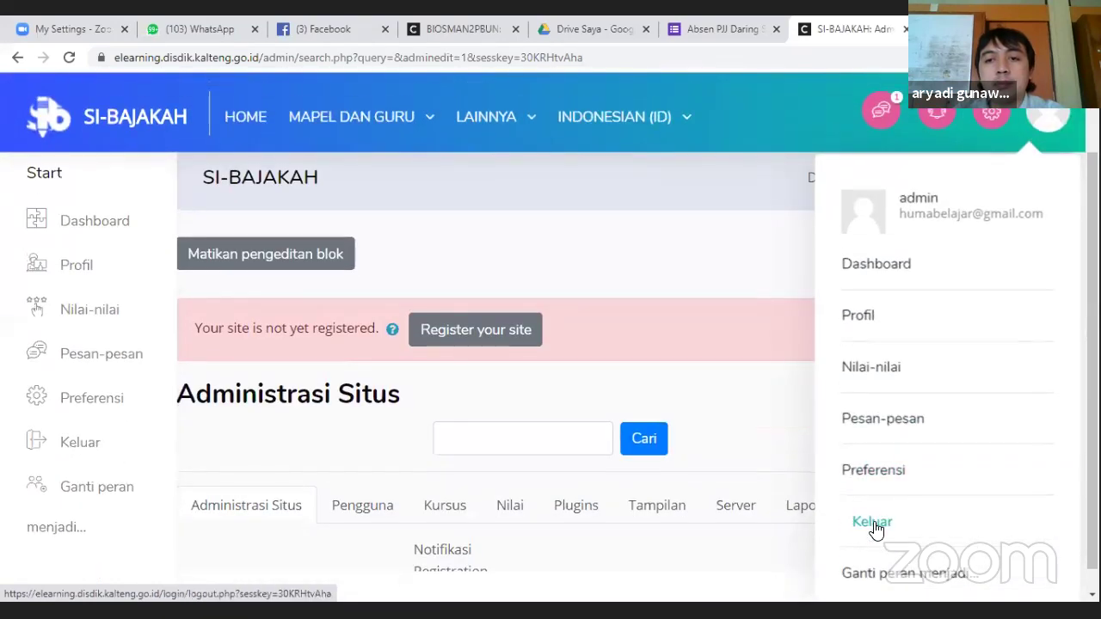
click(874, 523)
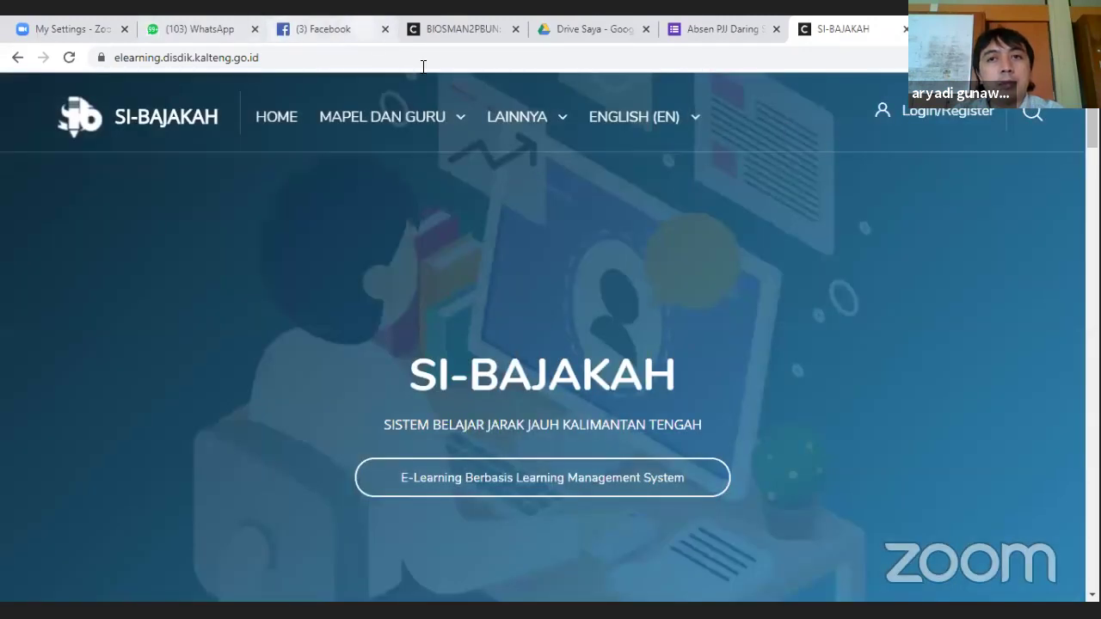
- Log in with the teacher's username and password, checking the details in WhatsApp
click(933, 110)
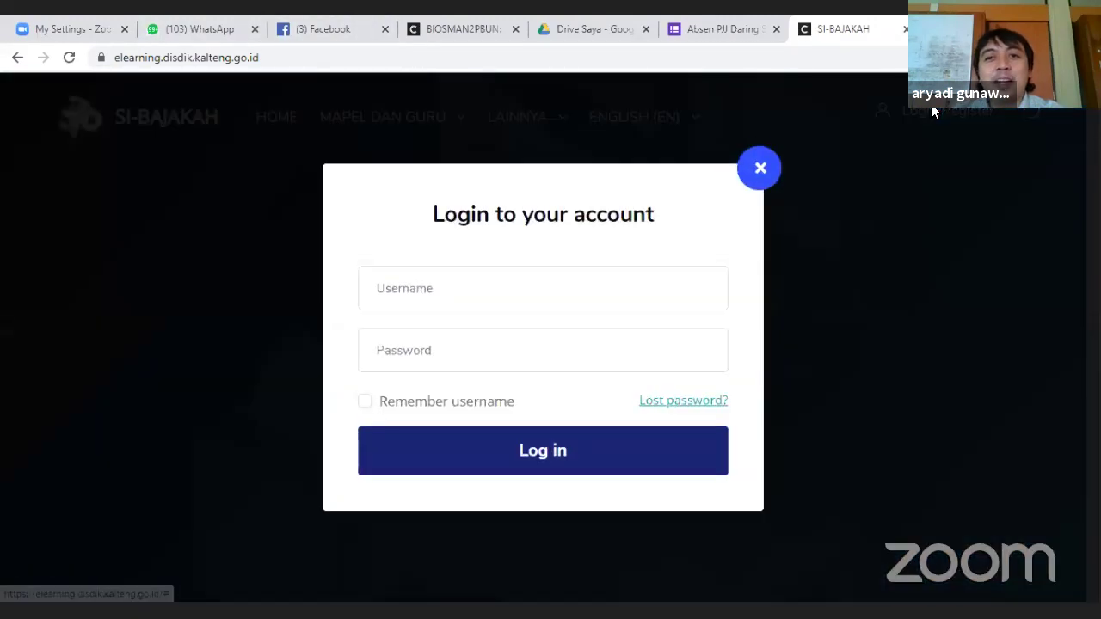
click(457, 289)
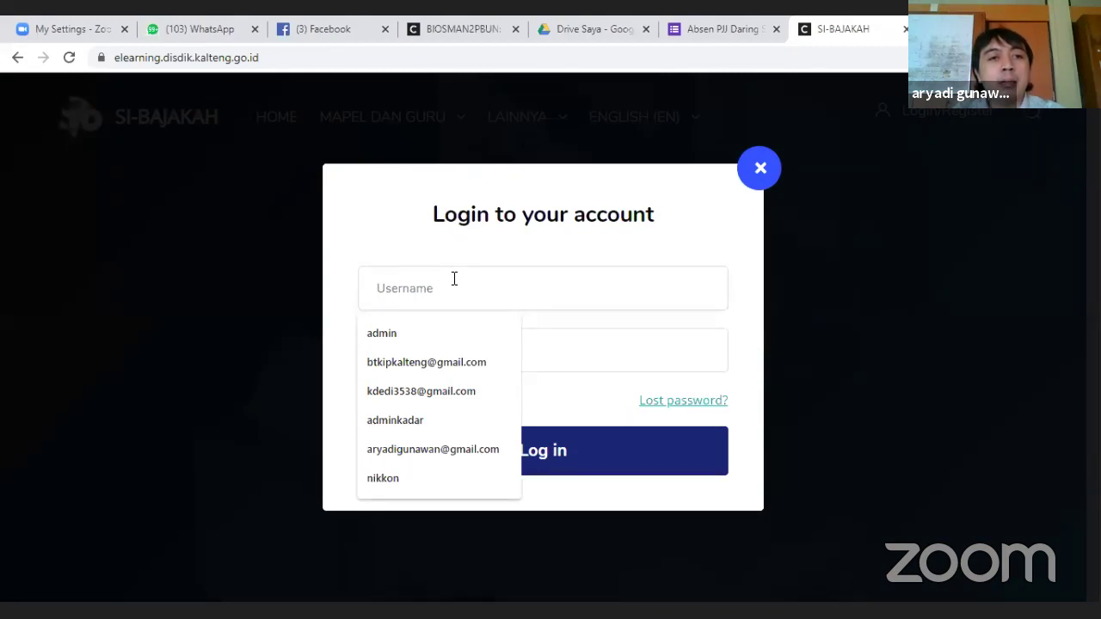
click(199, 28)
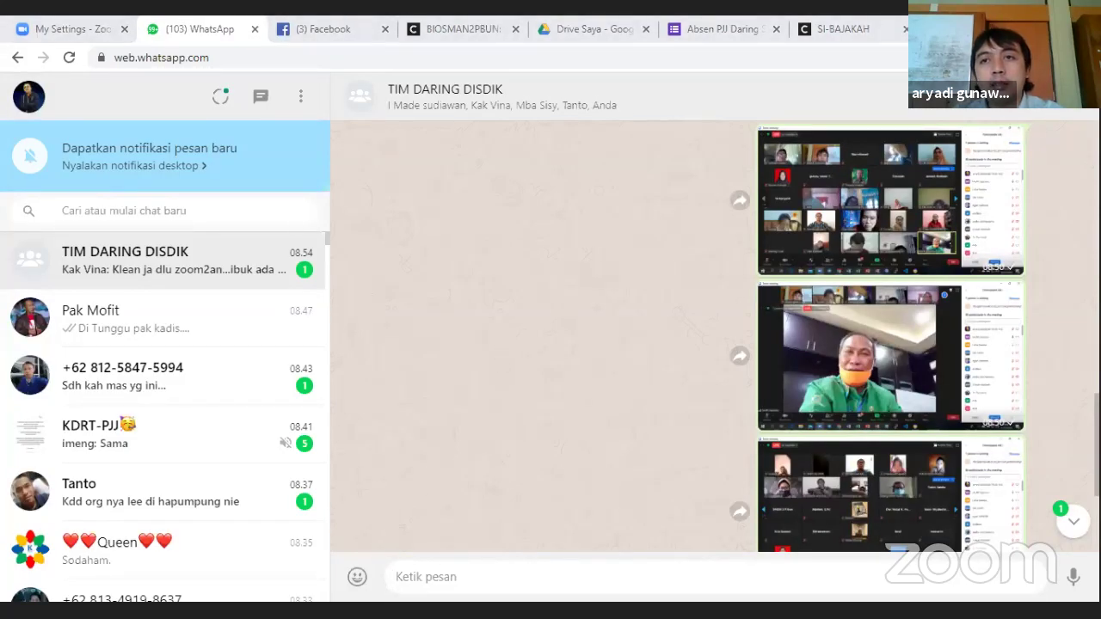
key(ctrl+9)
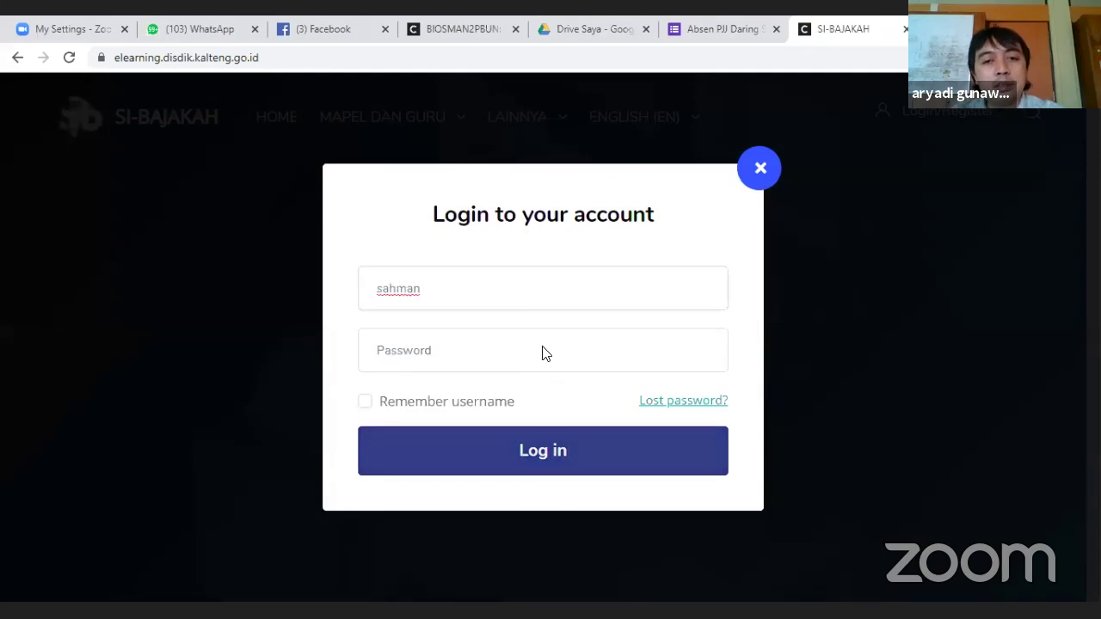
drag(516, 288, 370, 289)
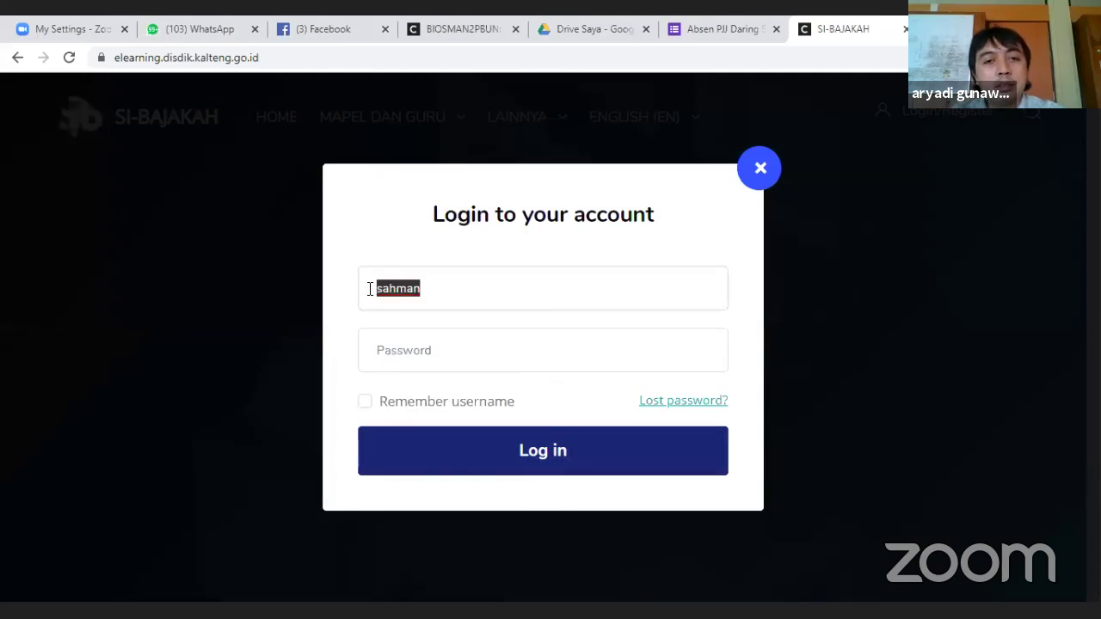
click(475, 286)
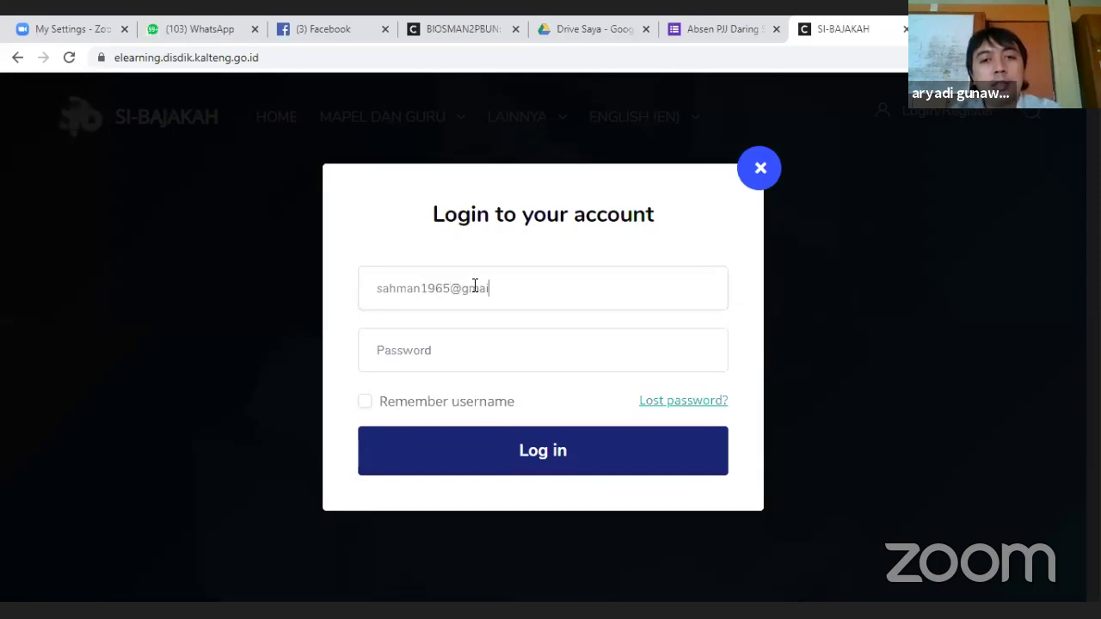
text(••••••••)
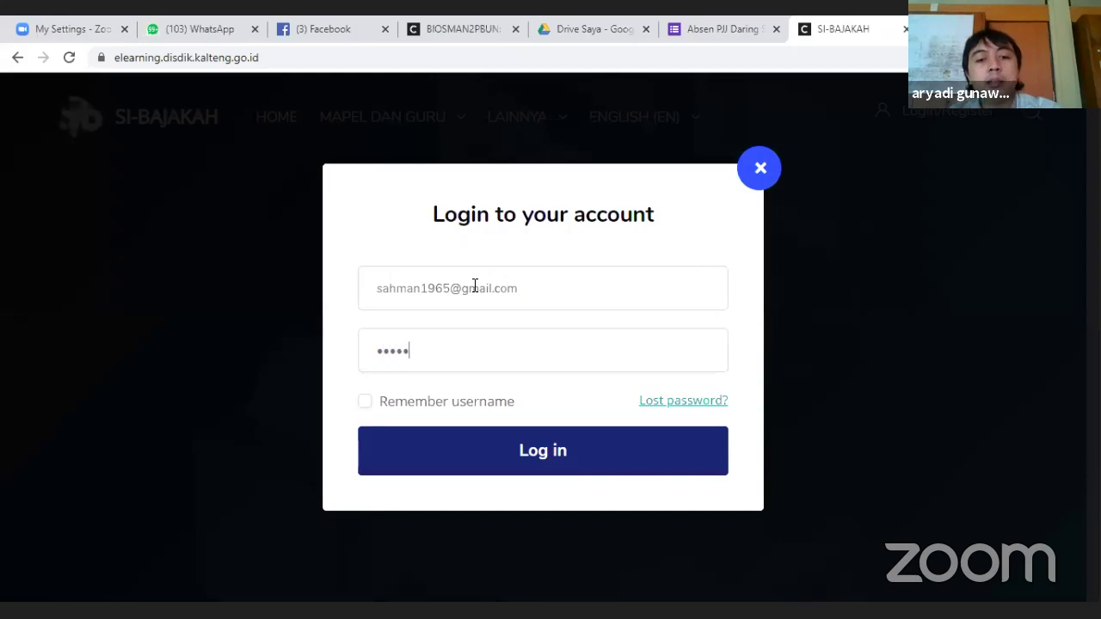
click(583, 449)
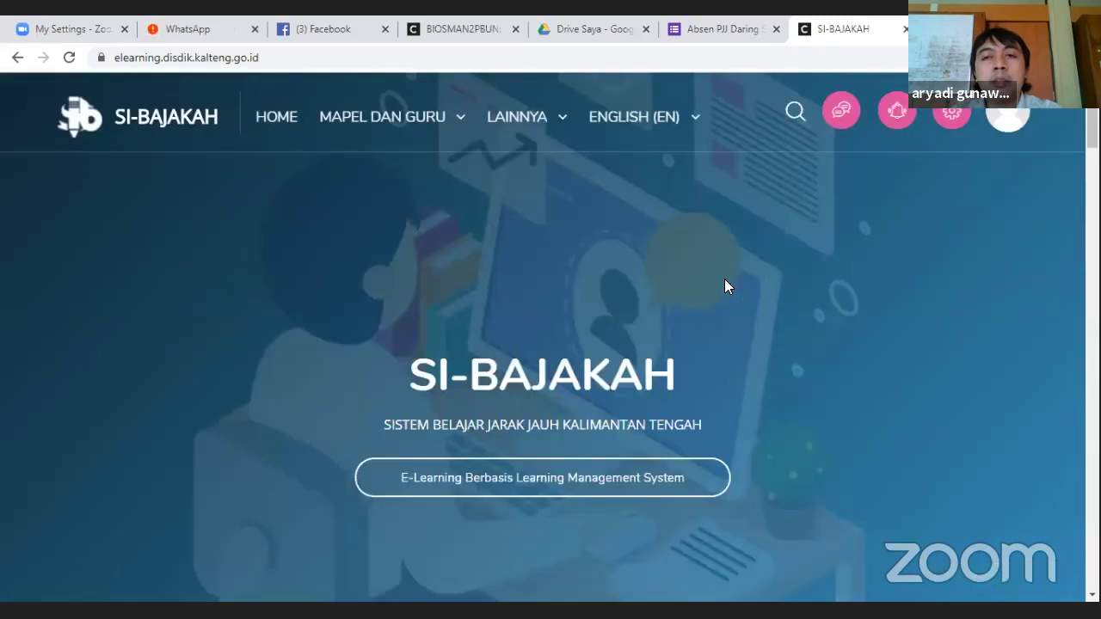
- Go to the teacher's dashboard from the site navigation list
click(951, 120)
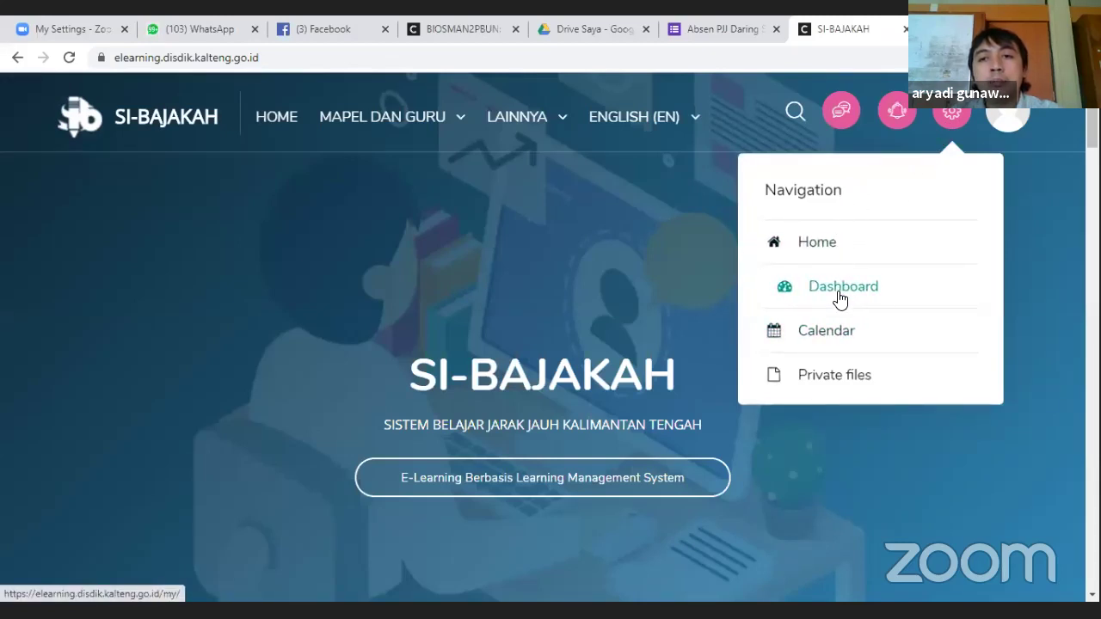
click(838, 290)
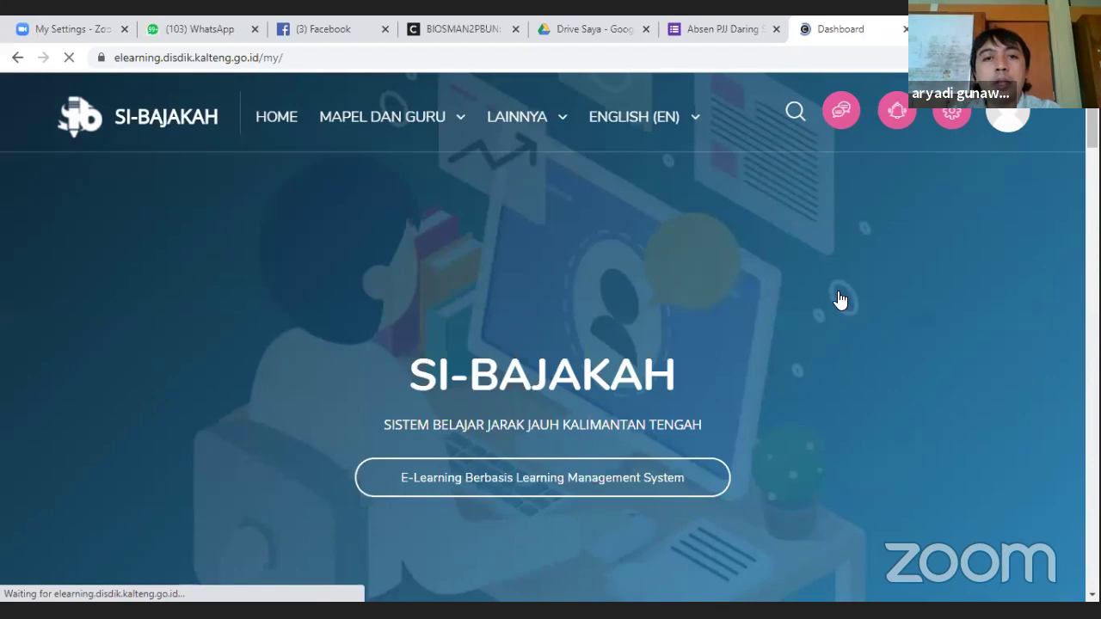
scroll(789, 448, down, 2)
scroll(614, 381, down, 3)
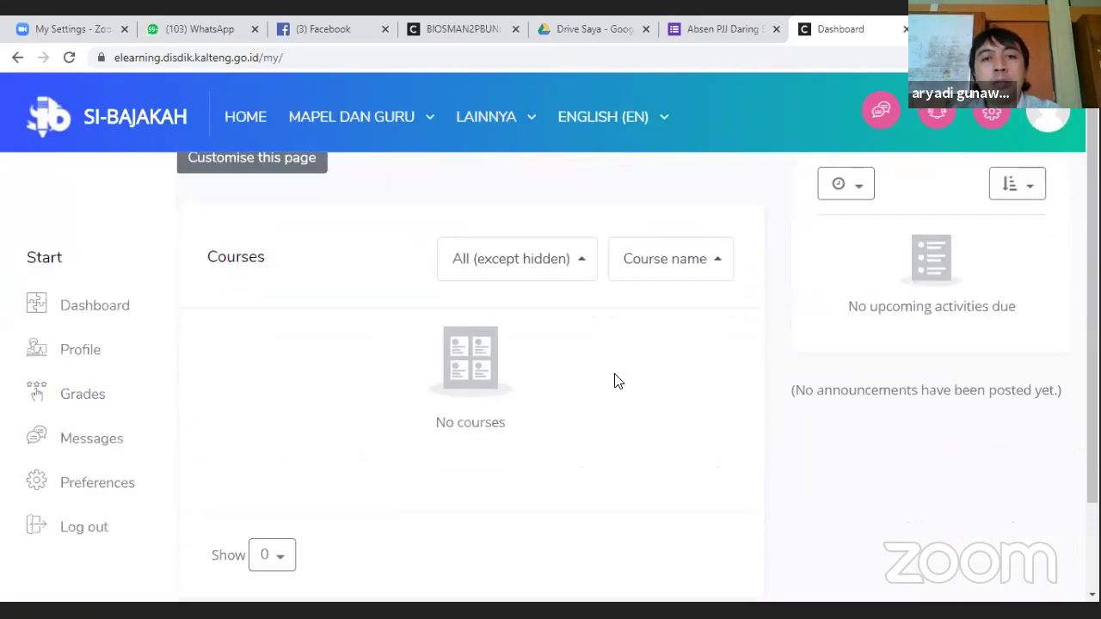
scroll(614, 387, up, 4)
scroll(614, 387, up, 1)
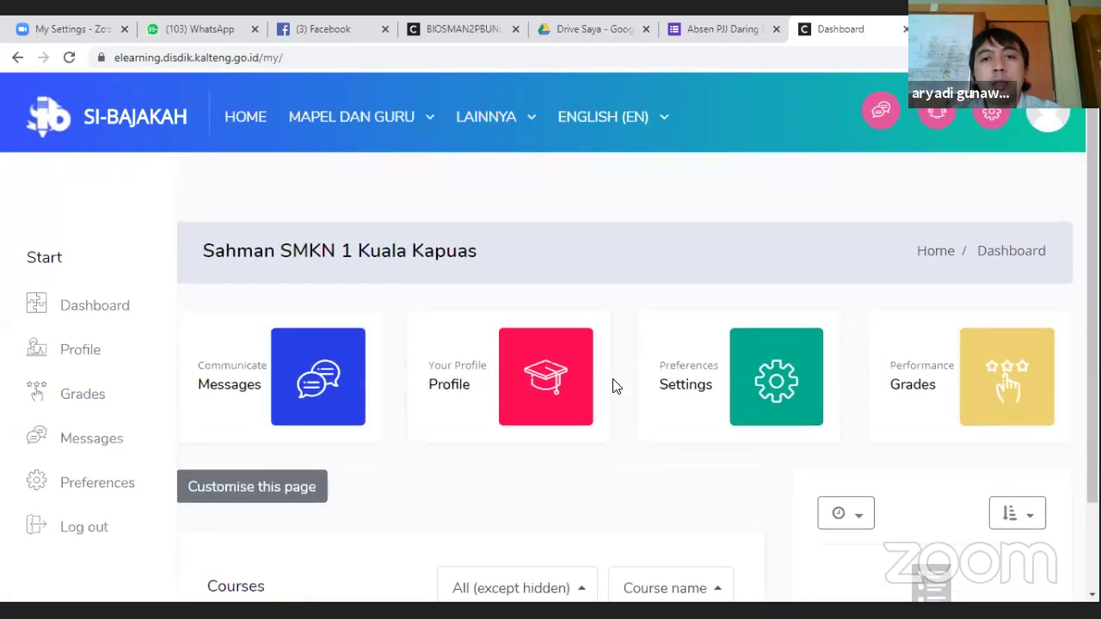
- Show BAJA SMK / SMKN 1 KUALA KAPUAS in MAPEL DAN GURU > Daftar Mapel, holding 0 courses
click(351, 116)
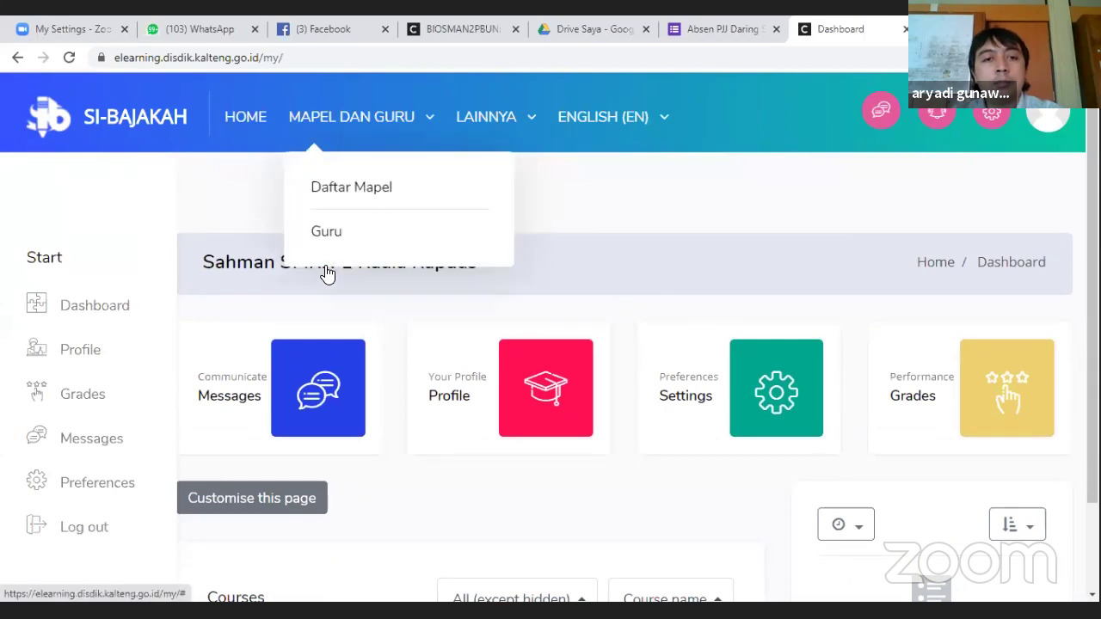
click(378, 189)
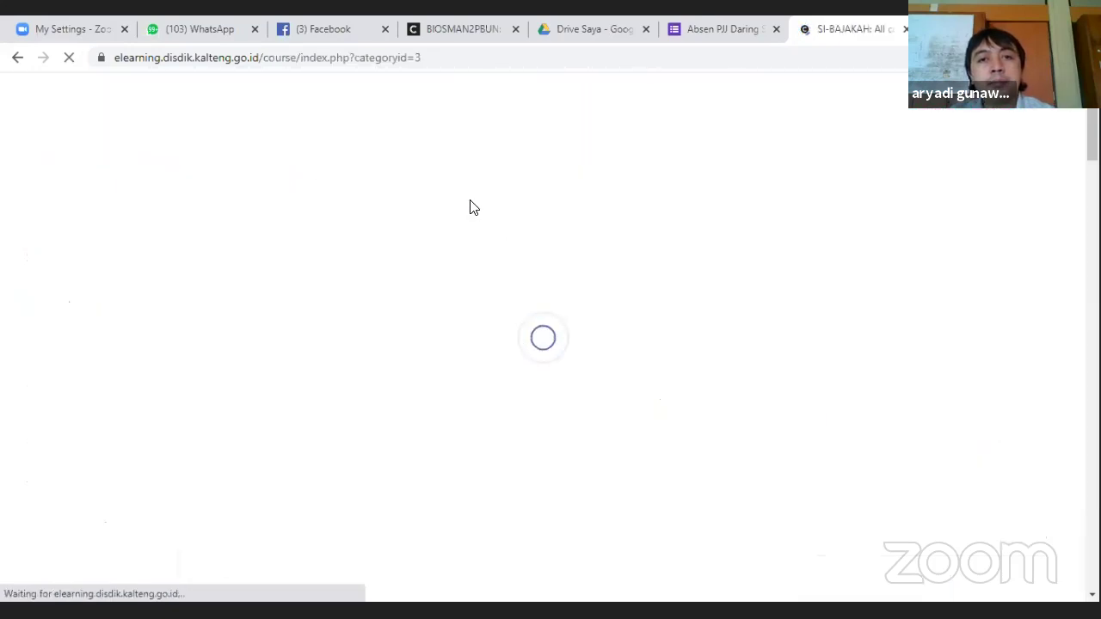
scroll(654, 322, down, 3)
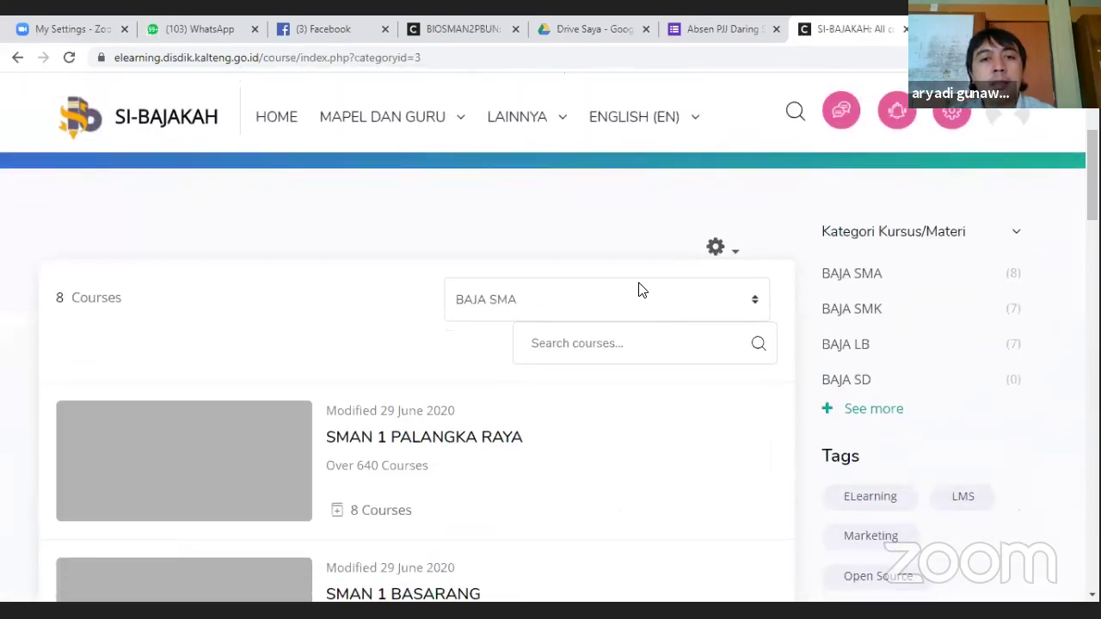
click(637, 292)
scroll(628, 478, down, 1)
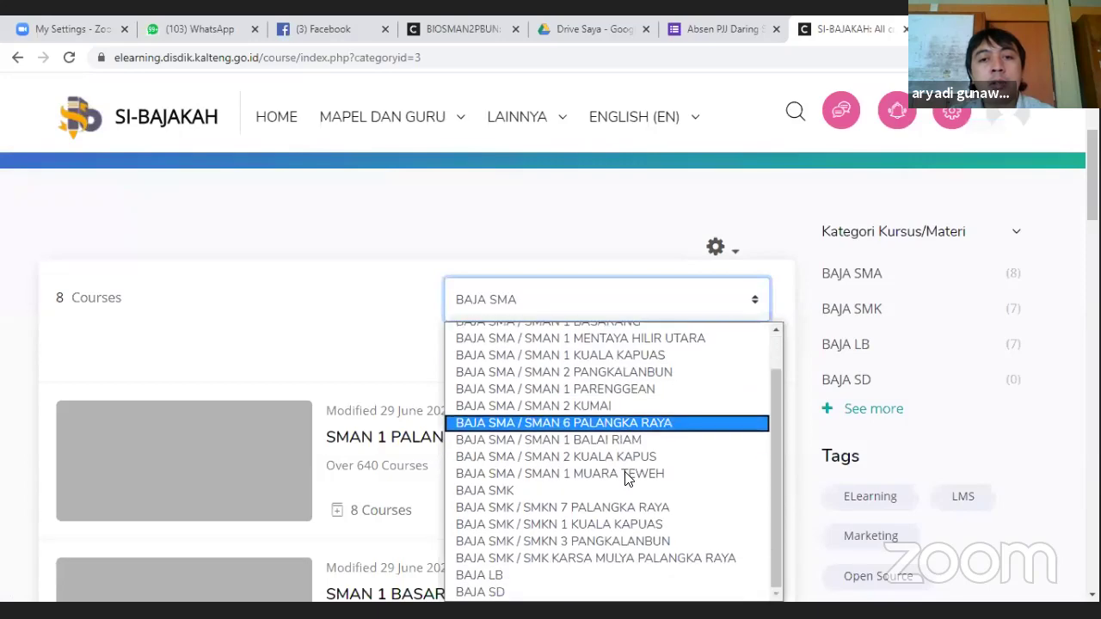
click(623, 524)
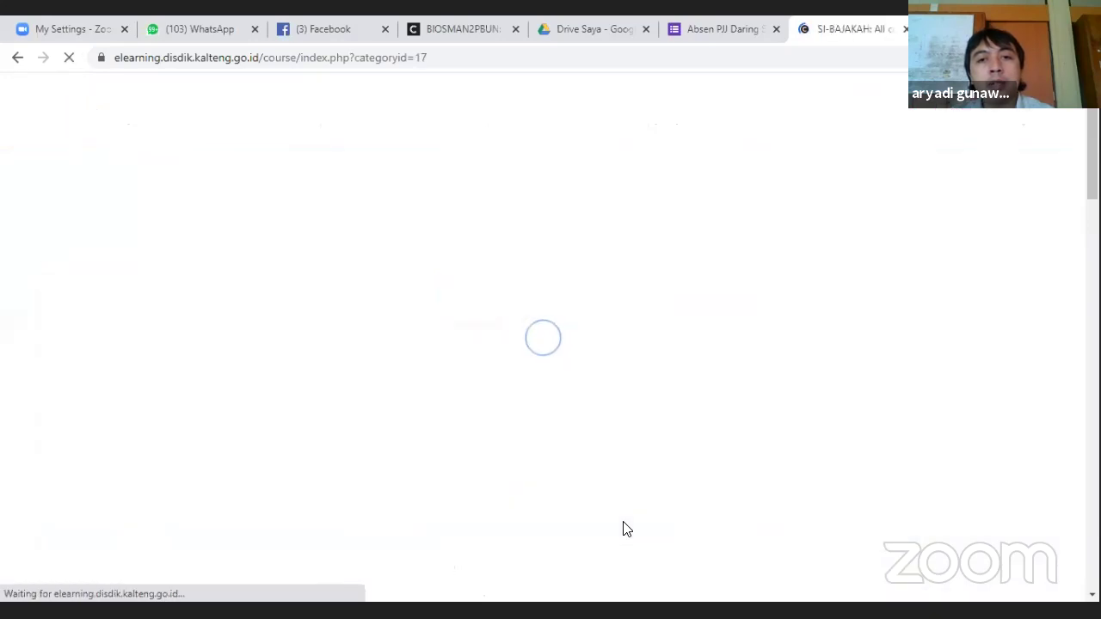
scroll(729, 344, down, 2)
scroll(729, 351, down, 1)
scroll(278, 393, up, 2)
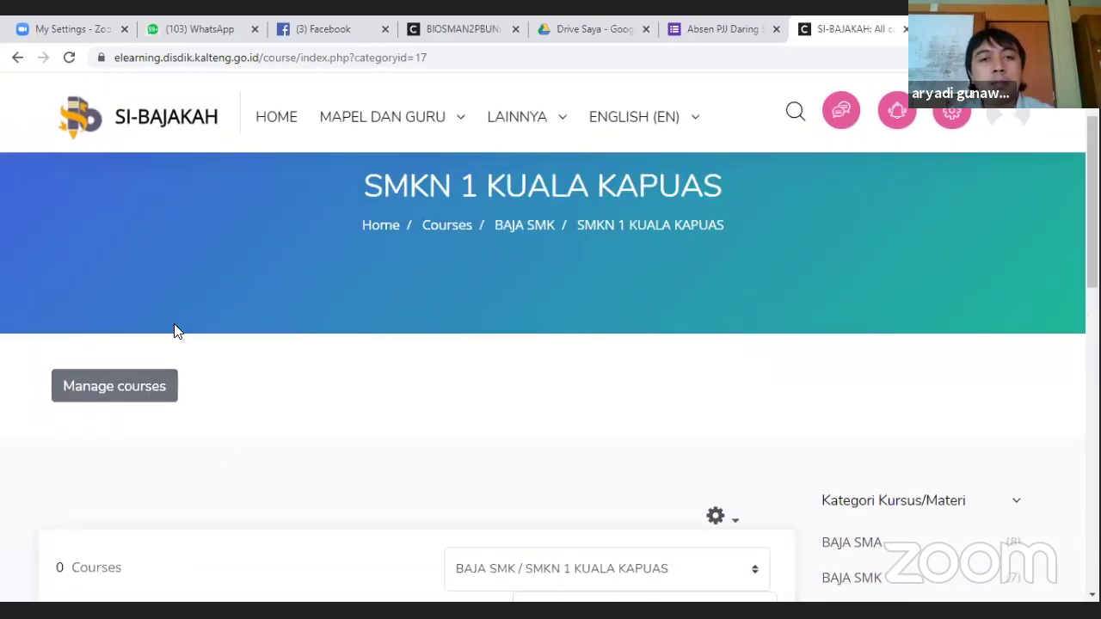
scroll(179, 422, down, 1)
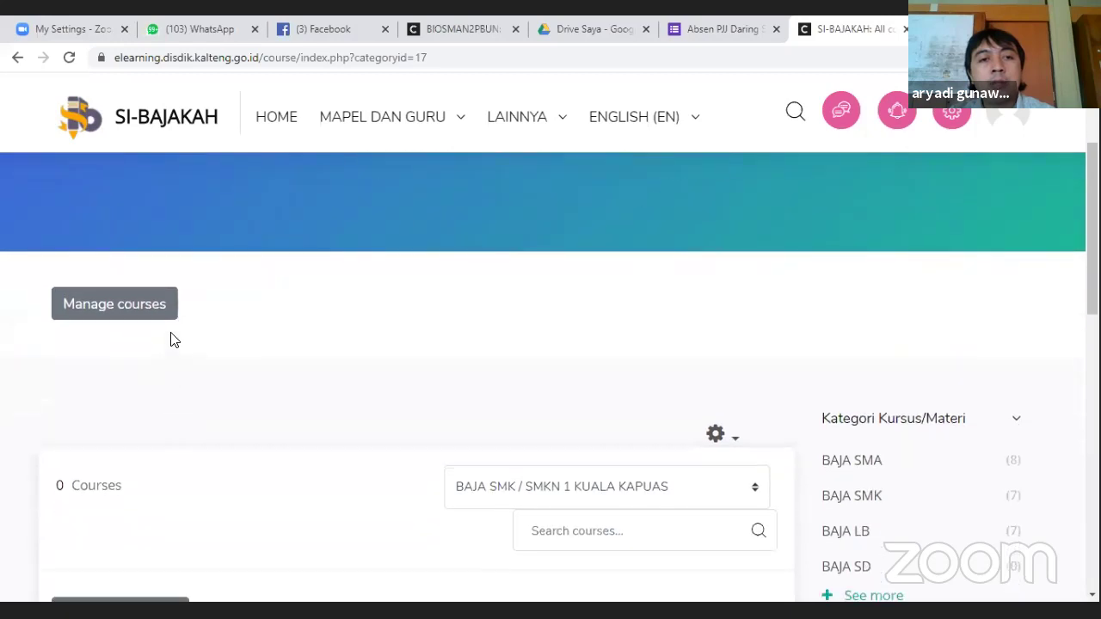
click(160, 315)
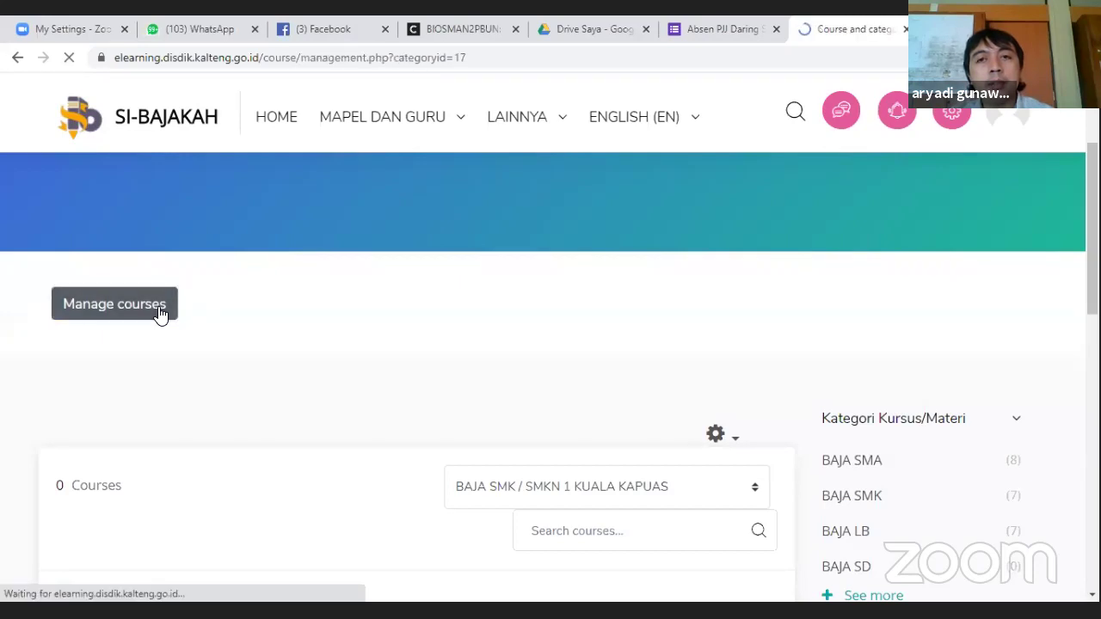
- Start a new course in SMKN 1 KUALA KAPUAS and inspect its course category options
scroll(448, 310, down, 2)
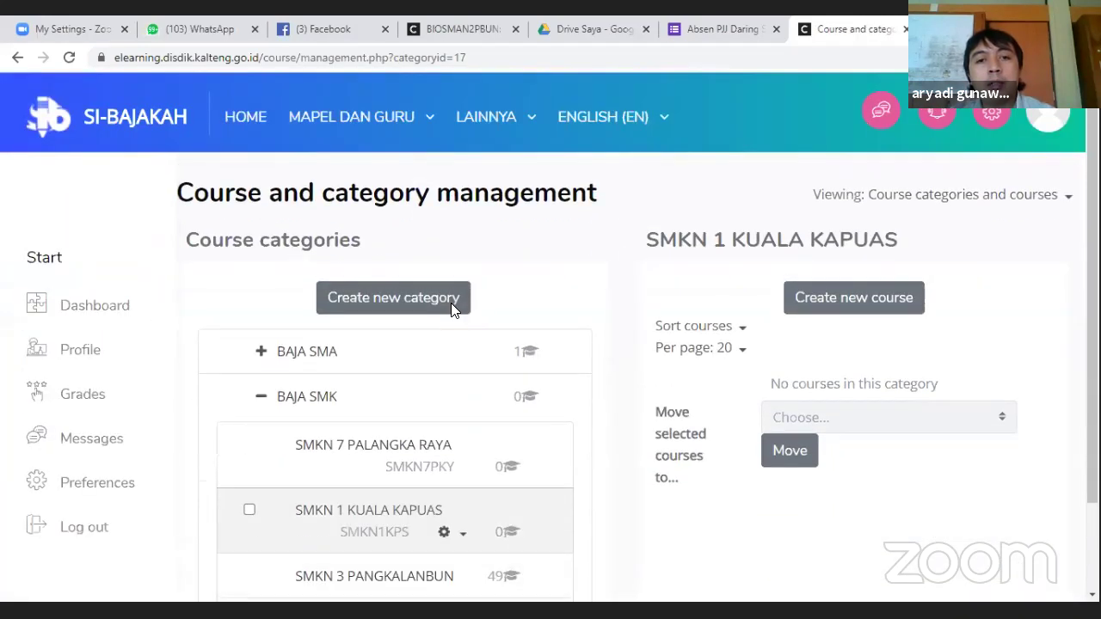
scroll(465, 311, down, 1)
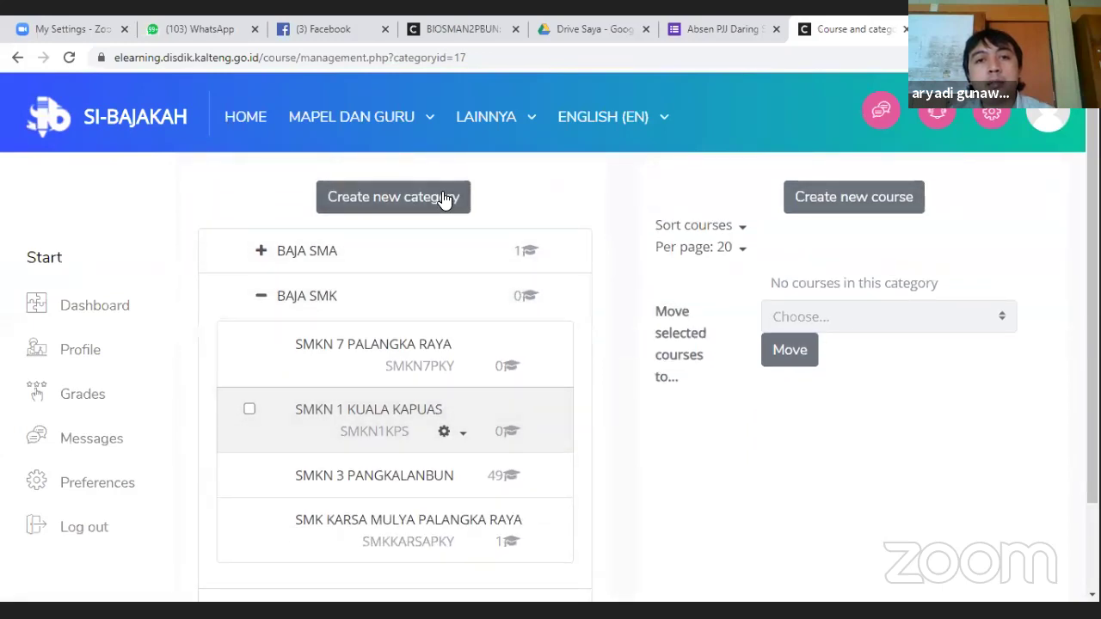
click(841, 201)
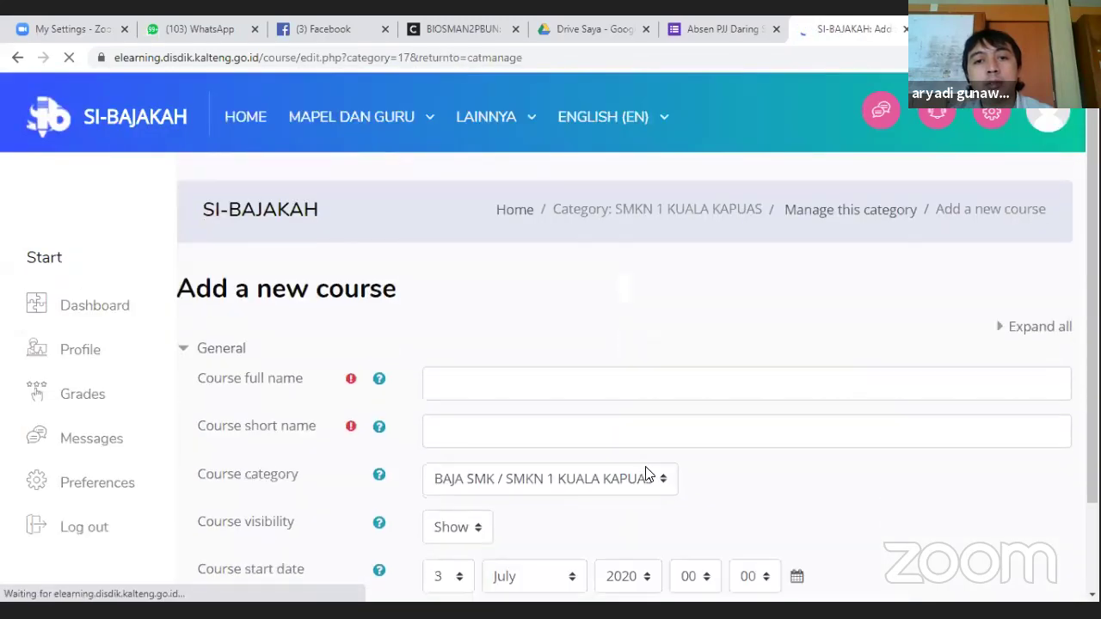
click(647, 445)
click(647, 445)
click(647, 444)
click(647, 444)
click(646, 443)
click(647, 445)
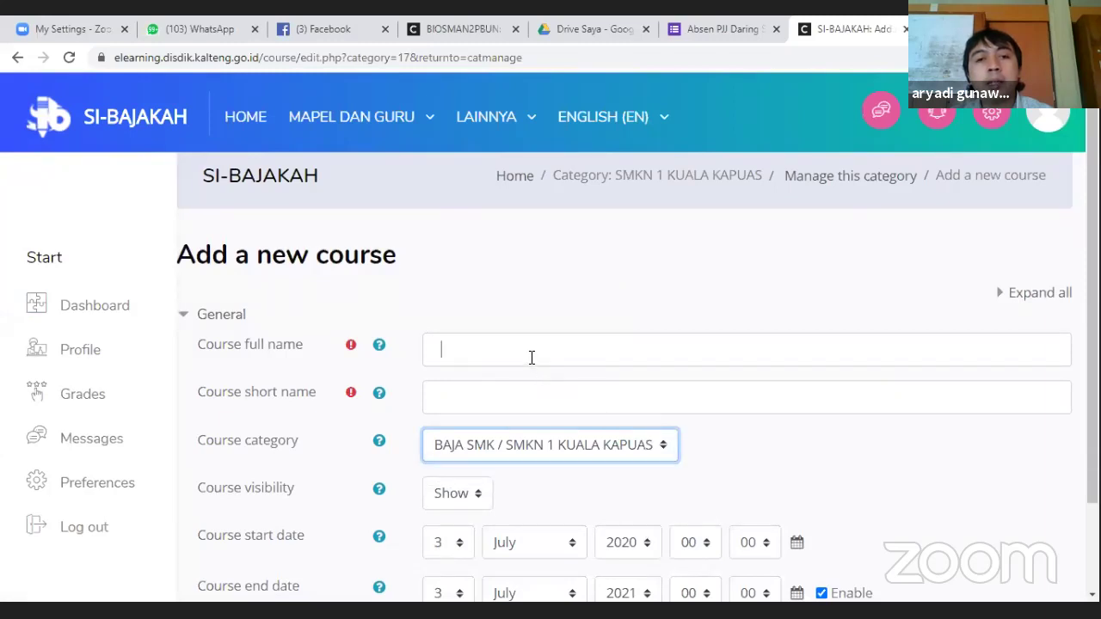
click(523, 405)
click(624, 469)
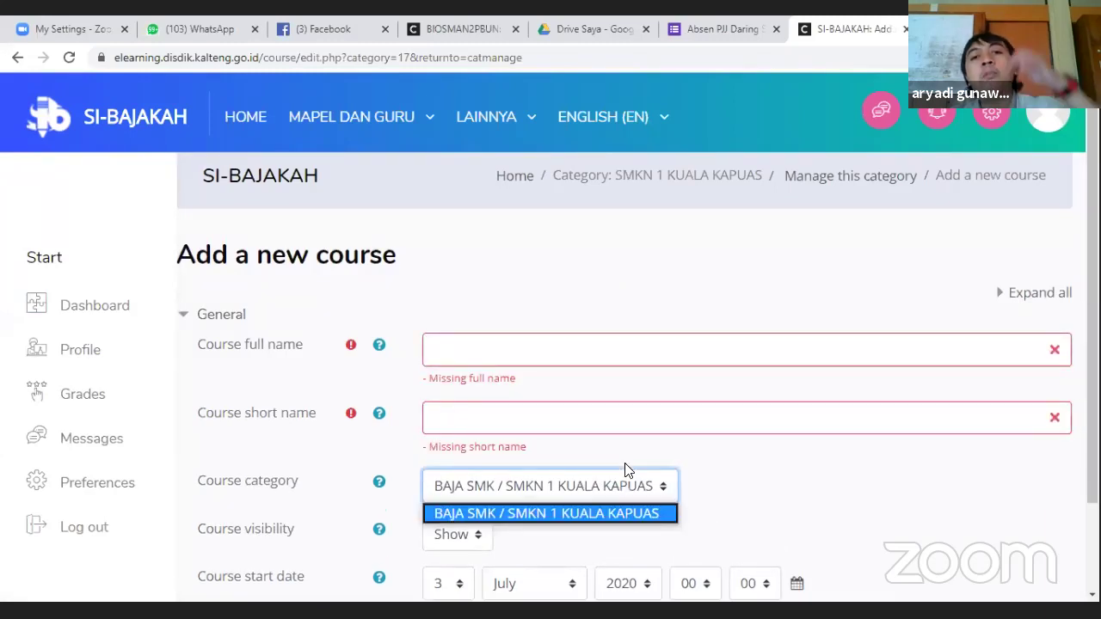
click(631, 483)
click(631, 482)
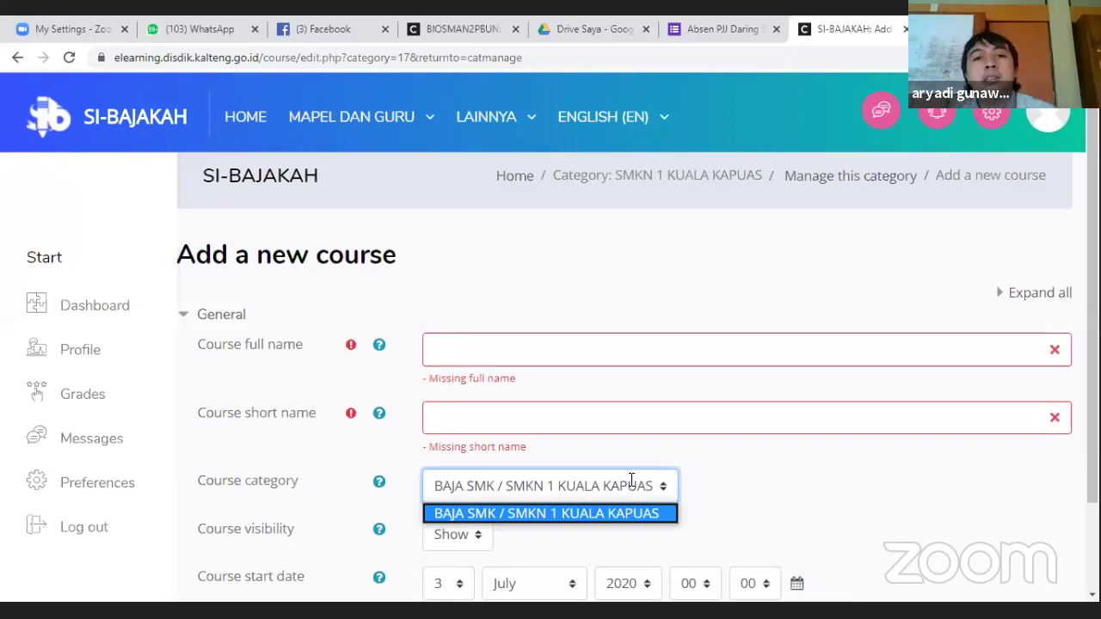
- Inspect the course full name and short name fields, then go back to course management
click(603, 419)
click(558, 353)
click(566, 419)
click(564, 356)
click(562, 422)
click(563, 346)
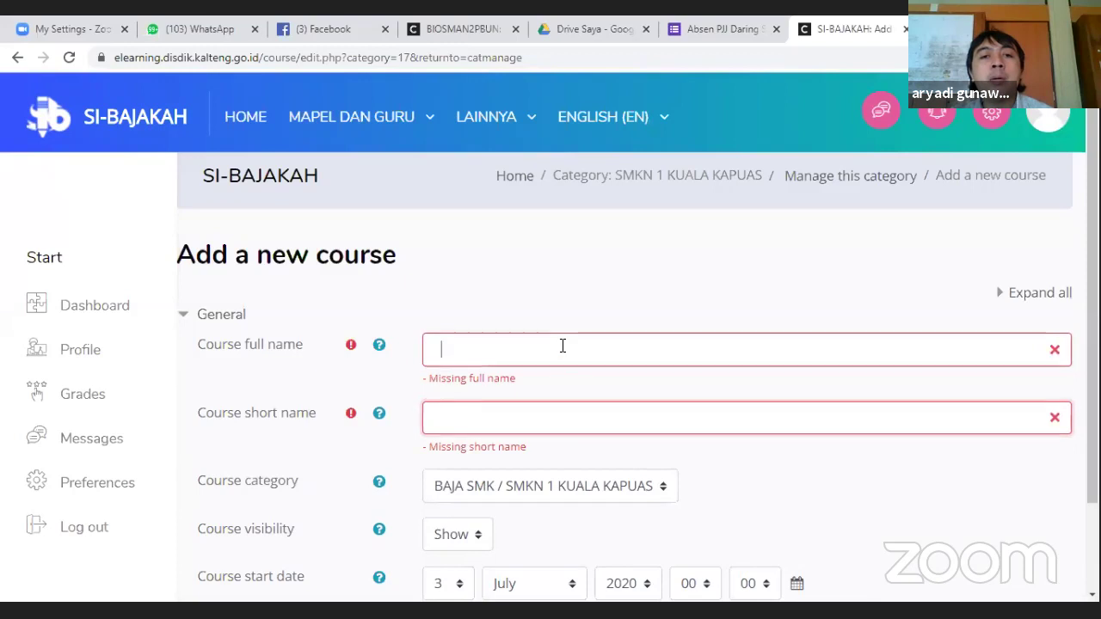
click(571, 420)
click(568, 343)
click(628, 419)
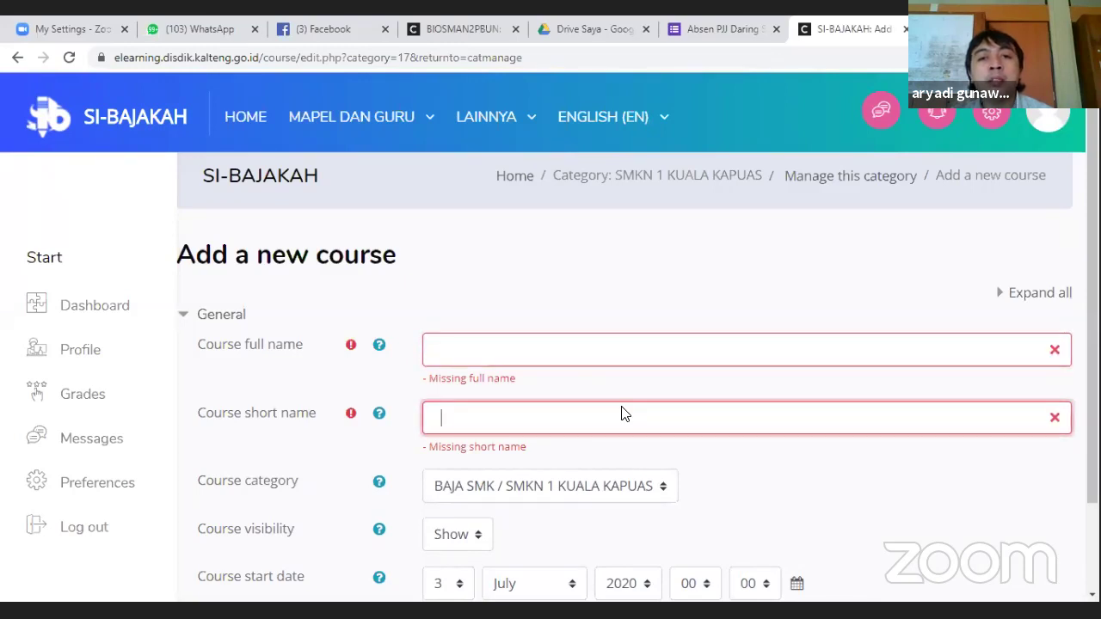
click(604, 352)
click(604, 413)
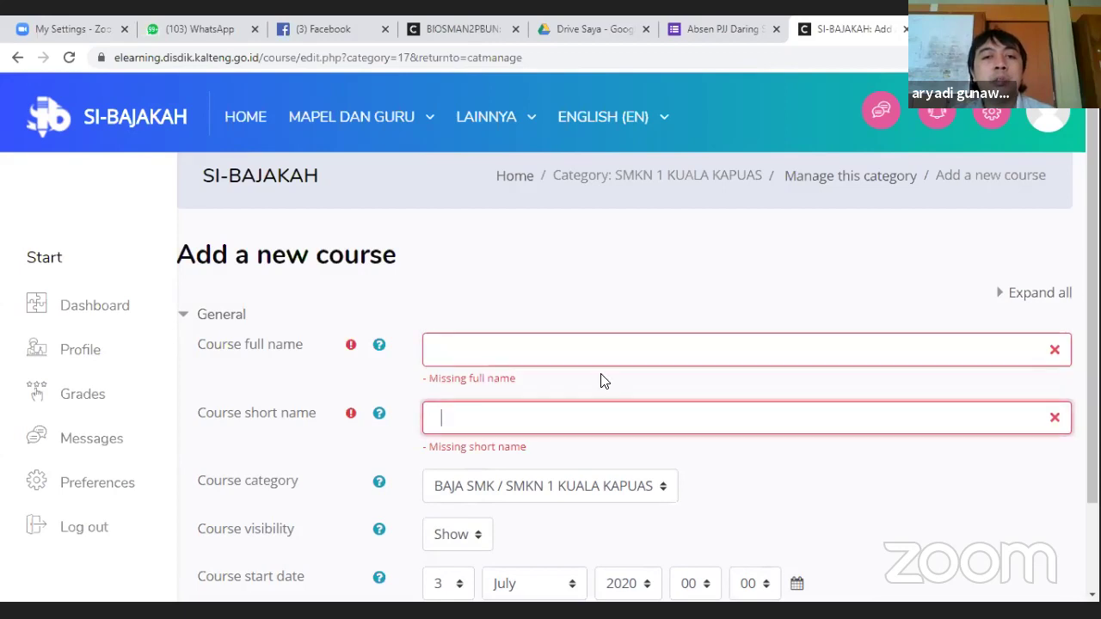
click(604, 344)
click(602, 418)
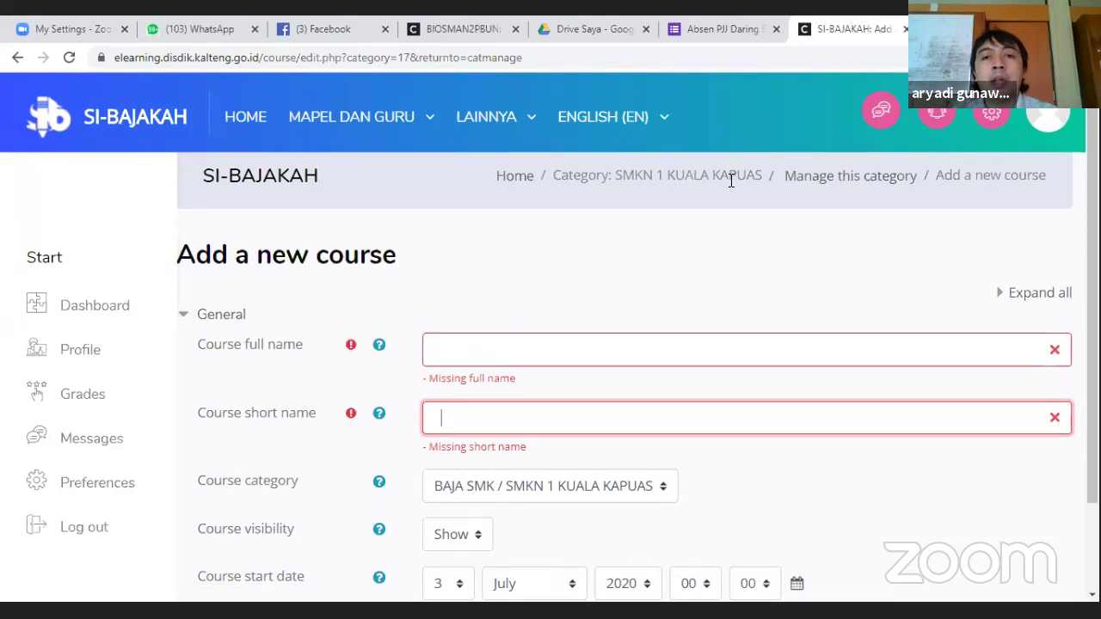
click(1056, 350)
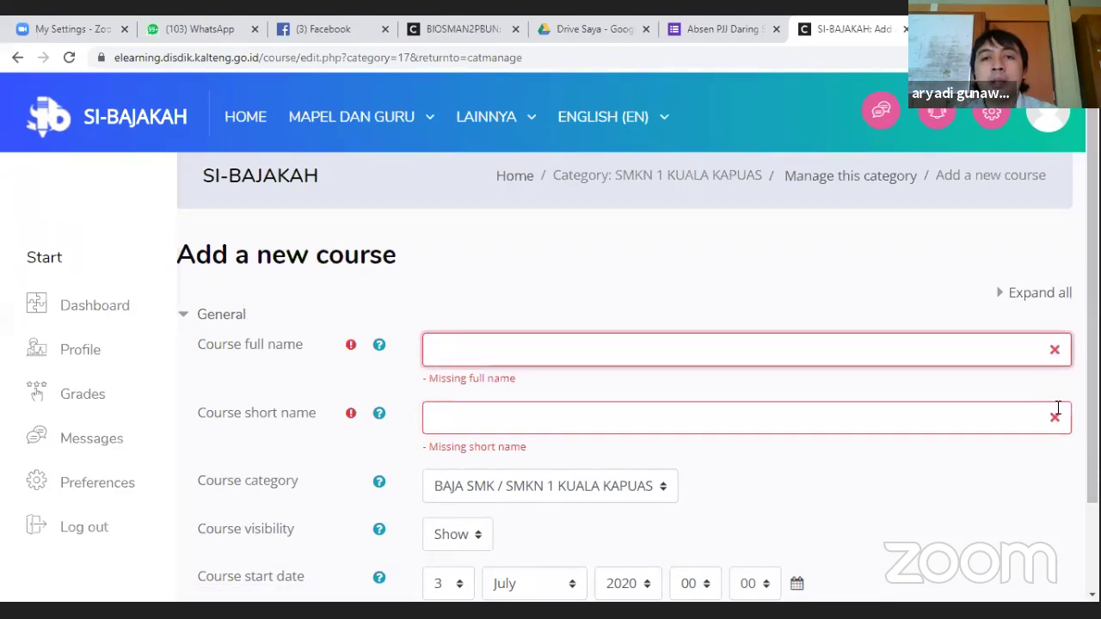
click(13, 60)
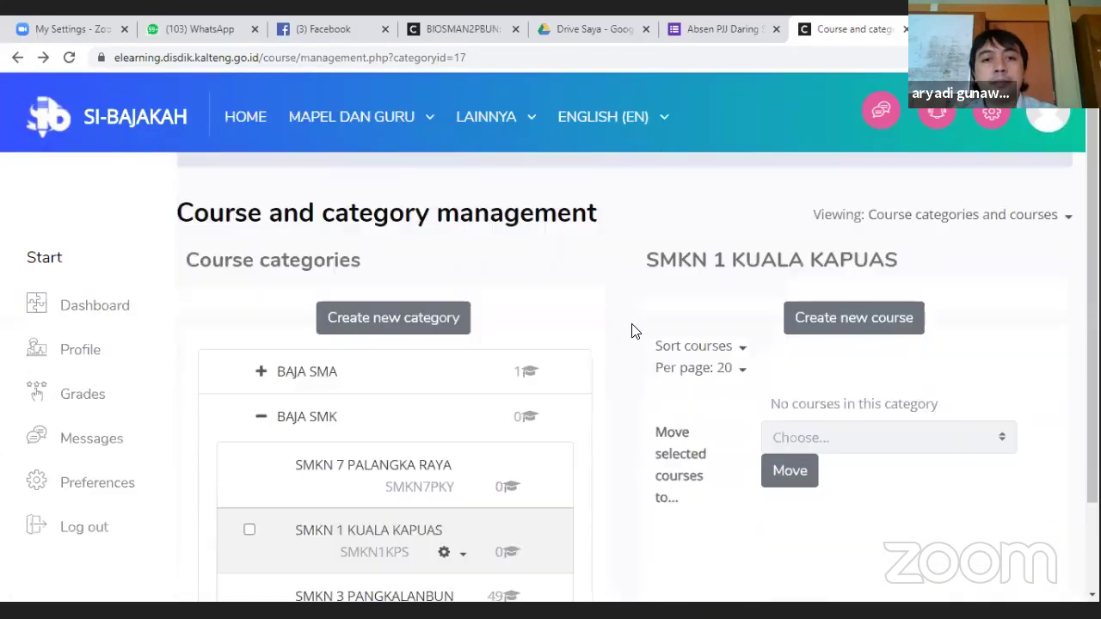
- Start a subcategory under SMKN 1 KUALA KAPUAS and review the parent category choices
scroll(551, 331, down, 1)
click(430, 279)
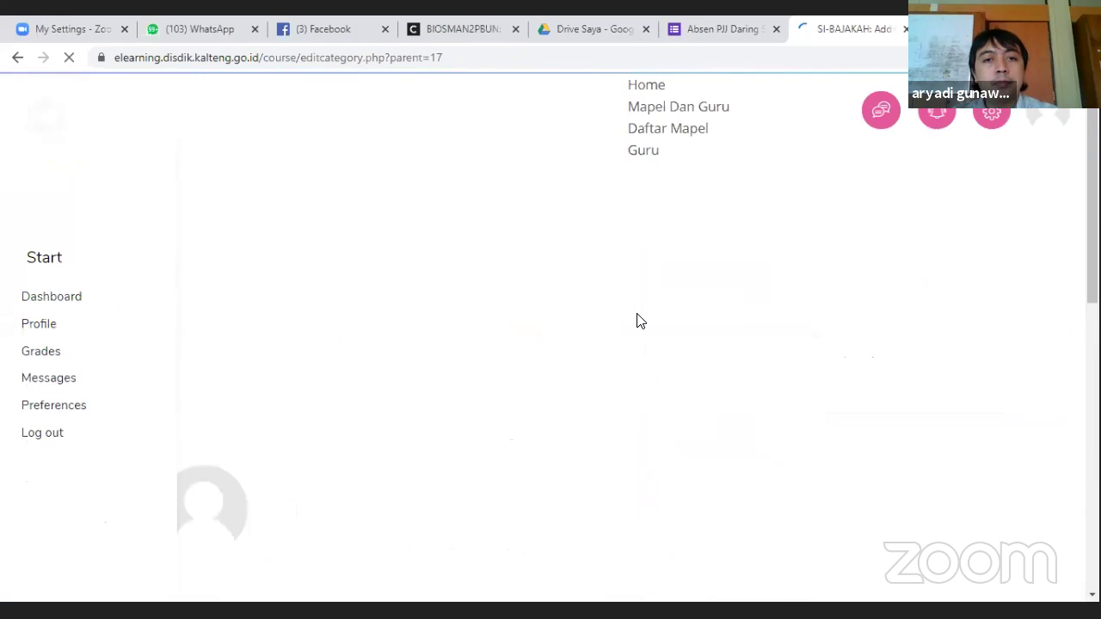
click(627, 382)
click(627, 385)
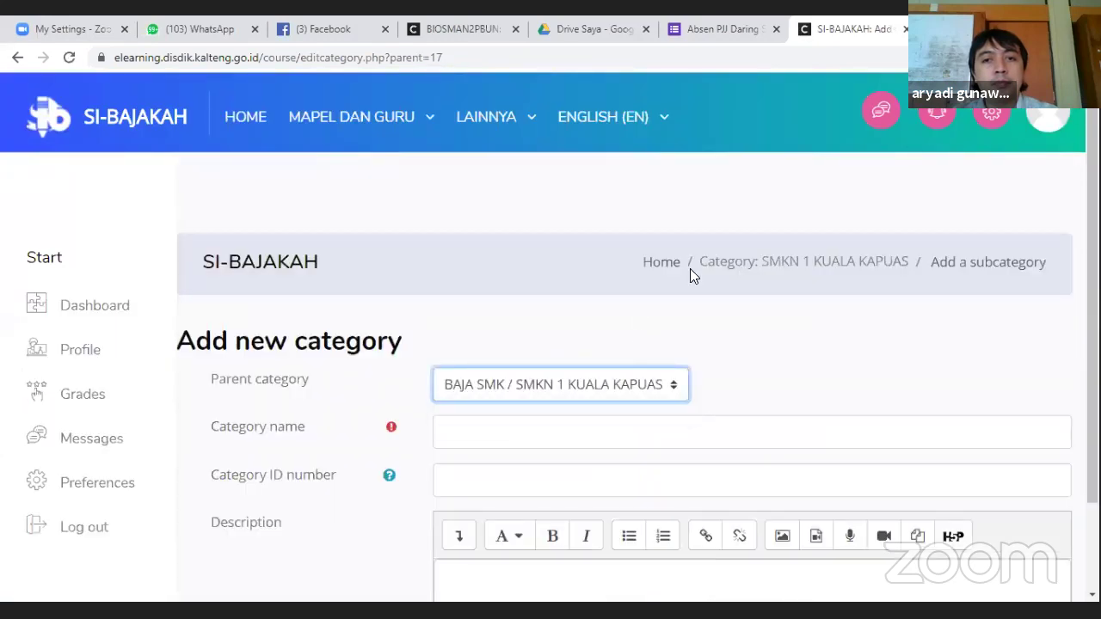
- Browse the site's subject list page from the subjects and teachers menu
click(369, 137)
click(372, 184)
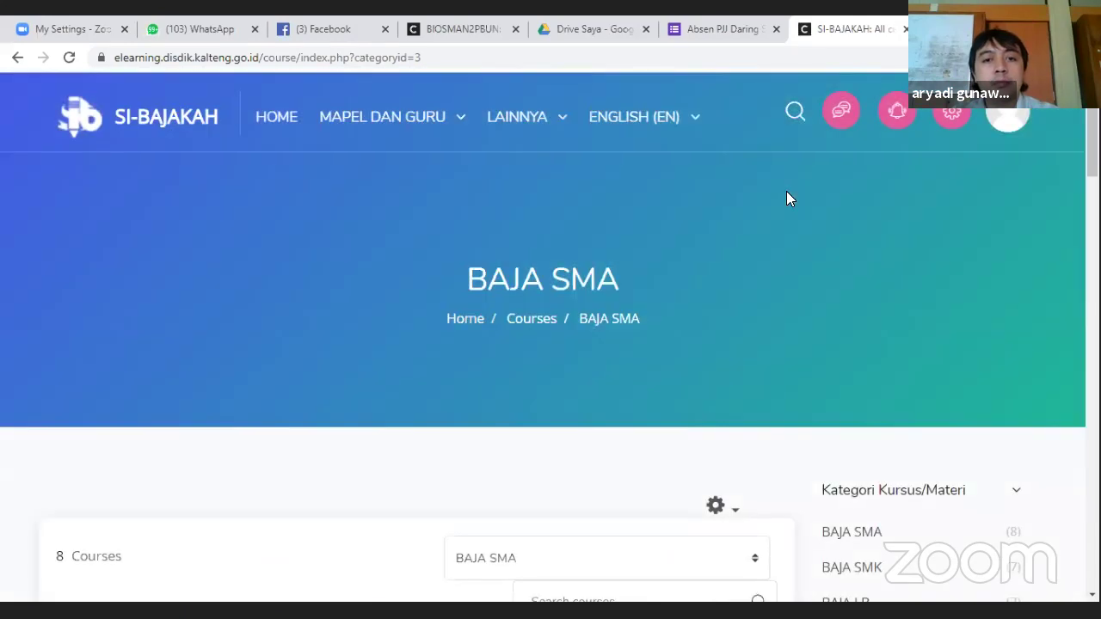
scroll(787, 193, down, 4)
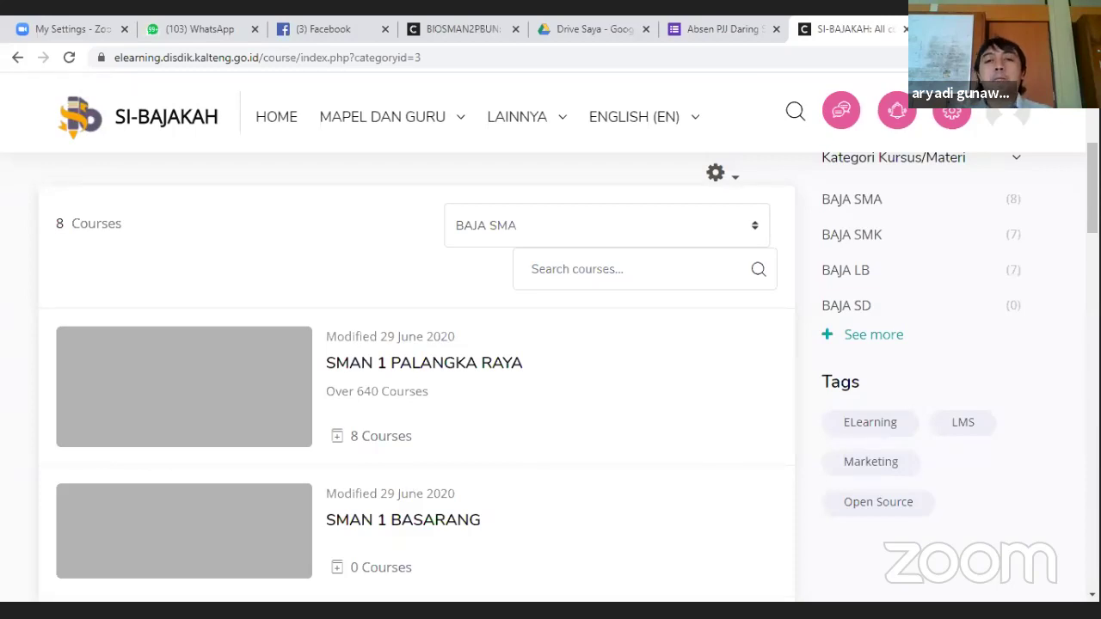
scroll(680, 352, up, 3)
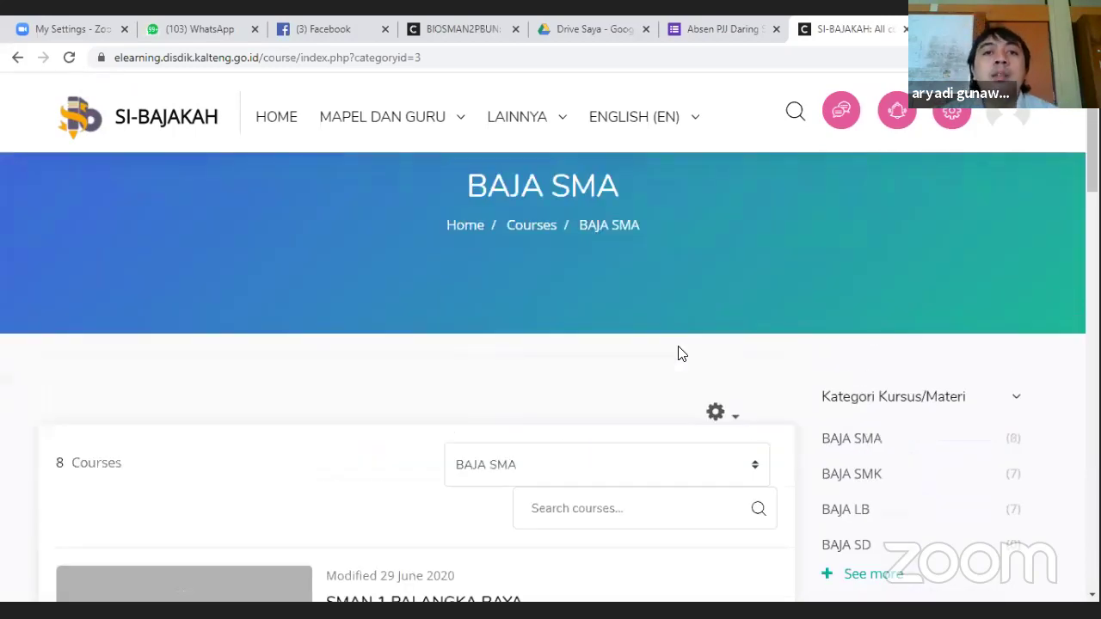
scroll(679, 352, down, 2)
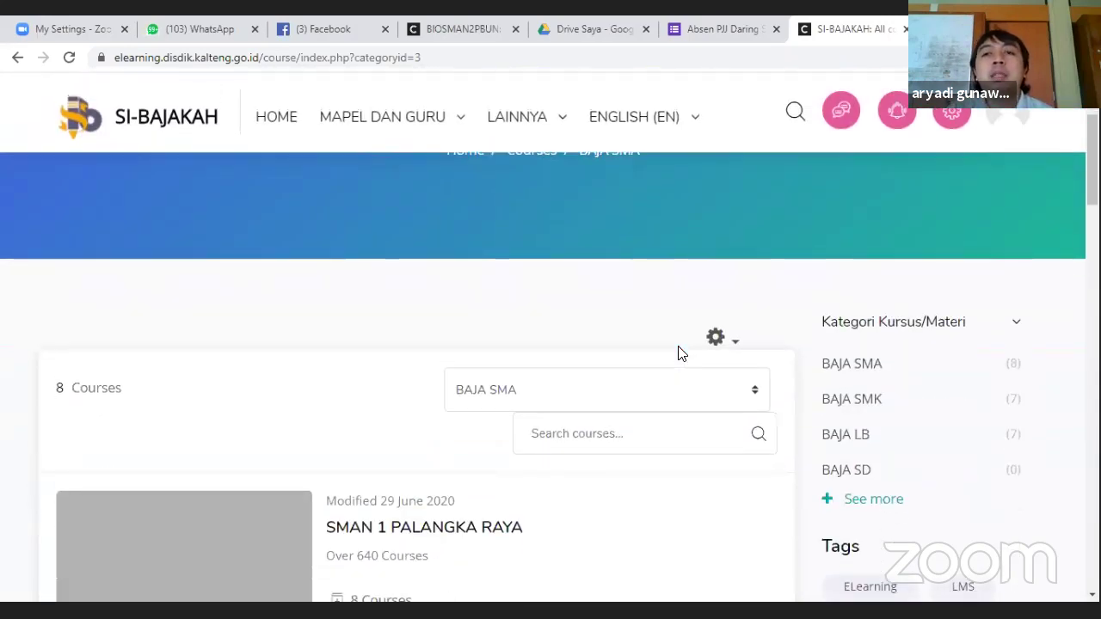
scroll(678, 320, up, 1)
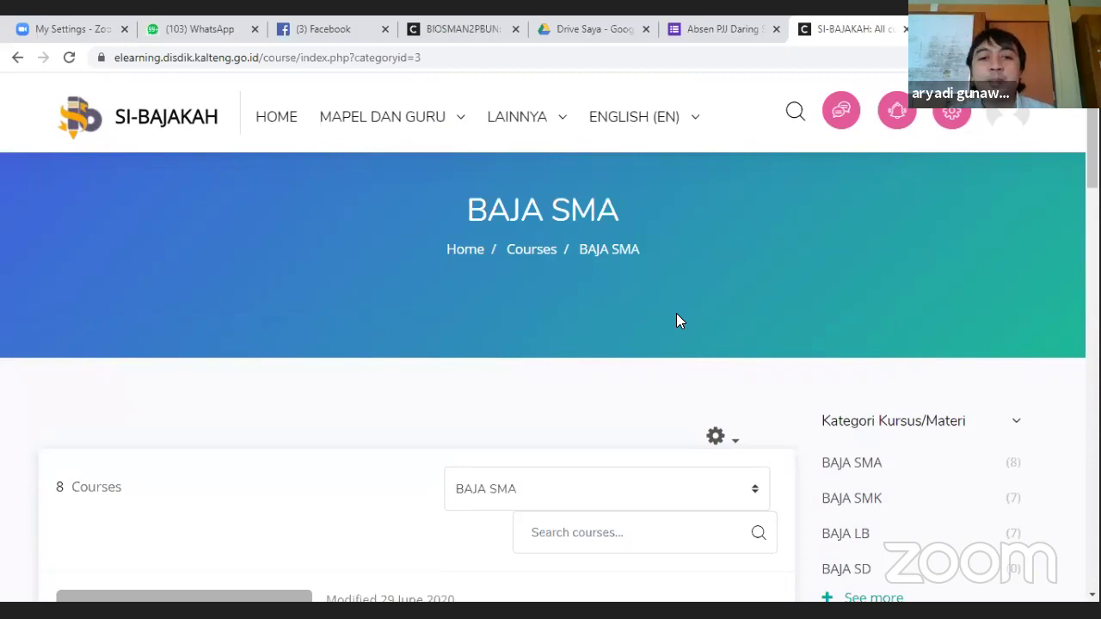
scroll(666, 392, down, 1)
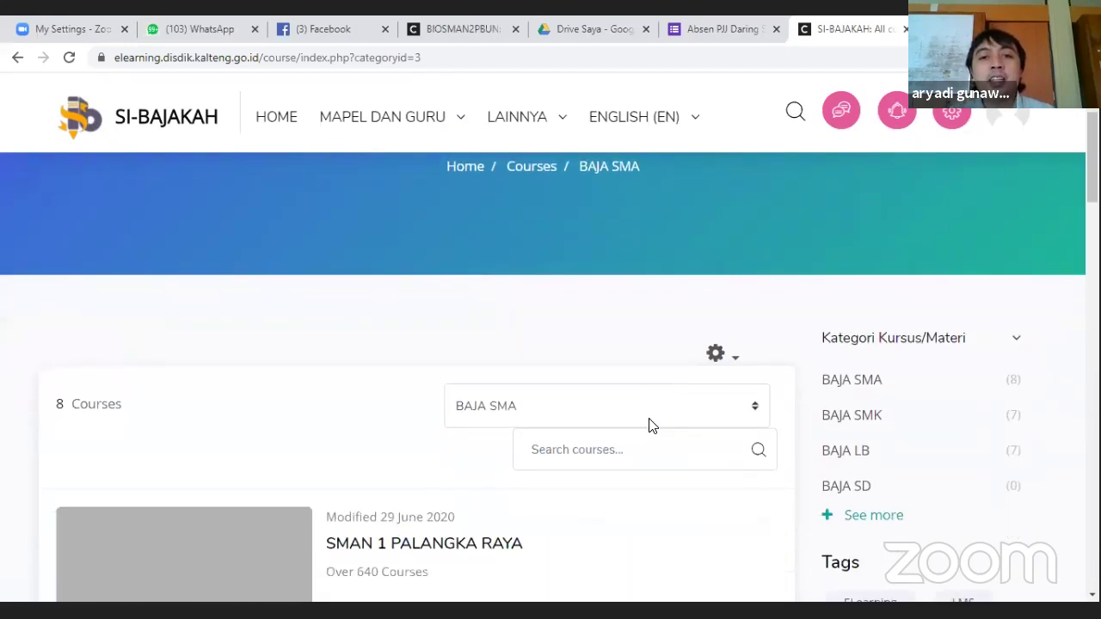
- Switch to the SMKN 1 KUALA KAPUAS category and open its Manage courses page
click(651, 406)
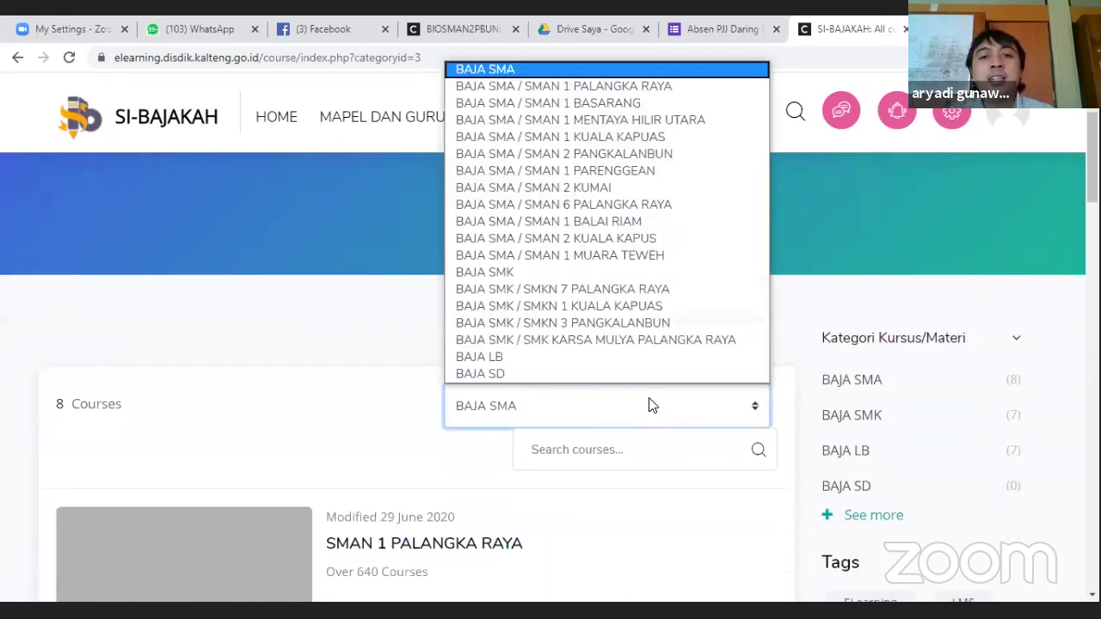
click(648, 306)
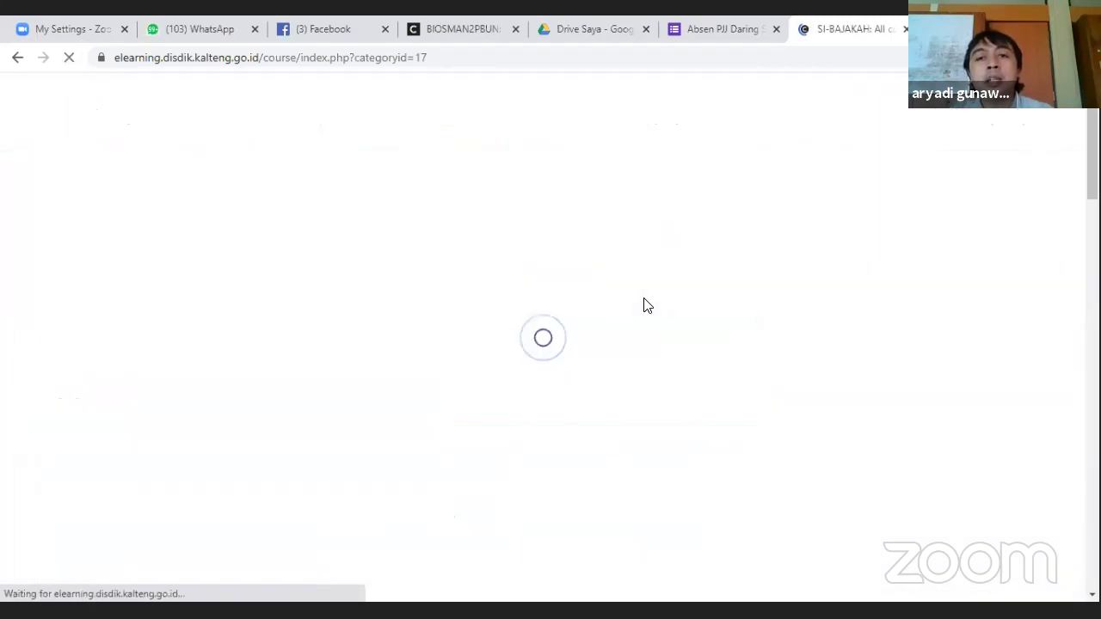
scroll(636, 305, down, 3)
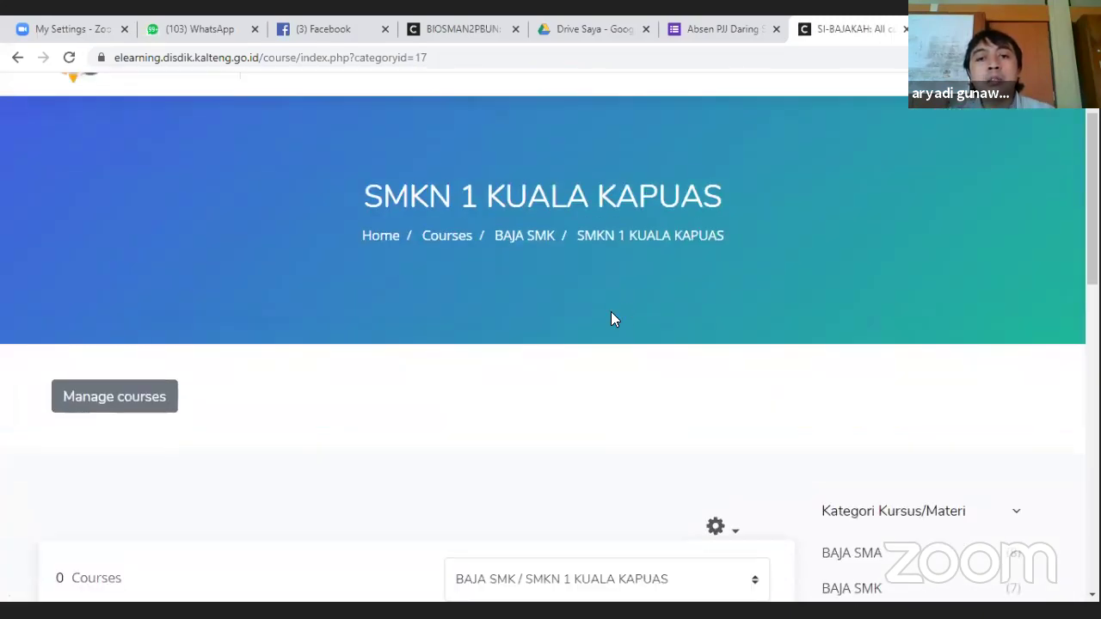
scroll(666, 374, up, 3)
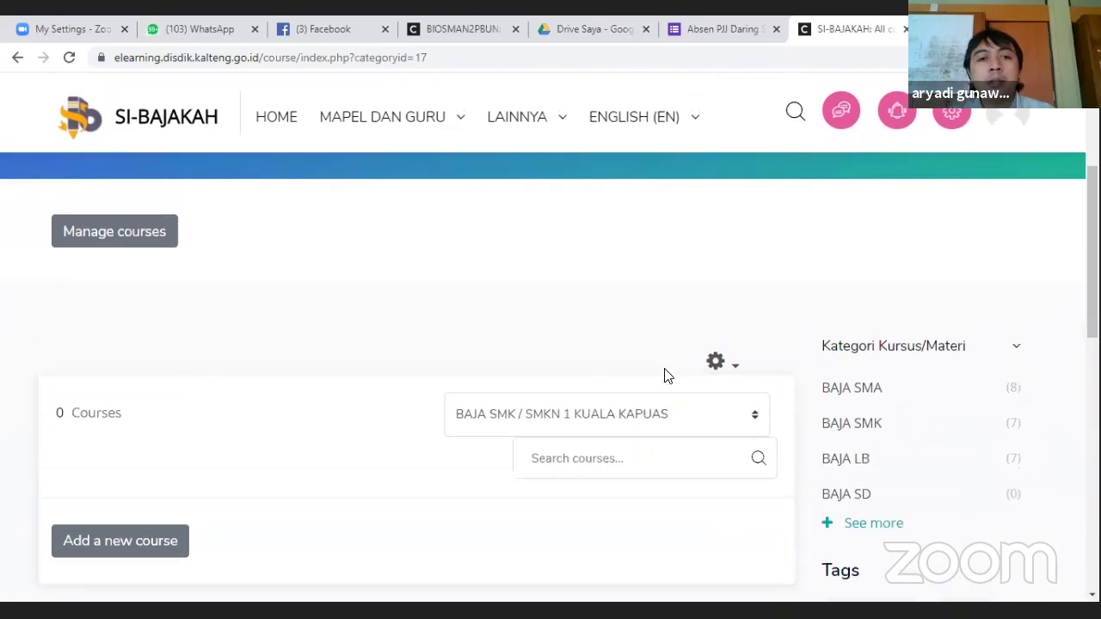
click(150, 488)
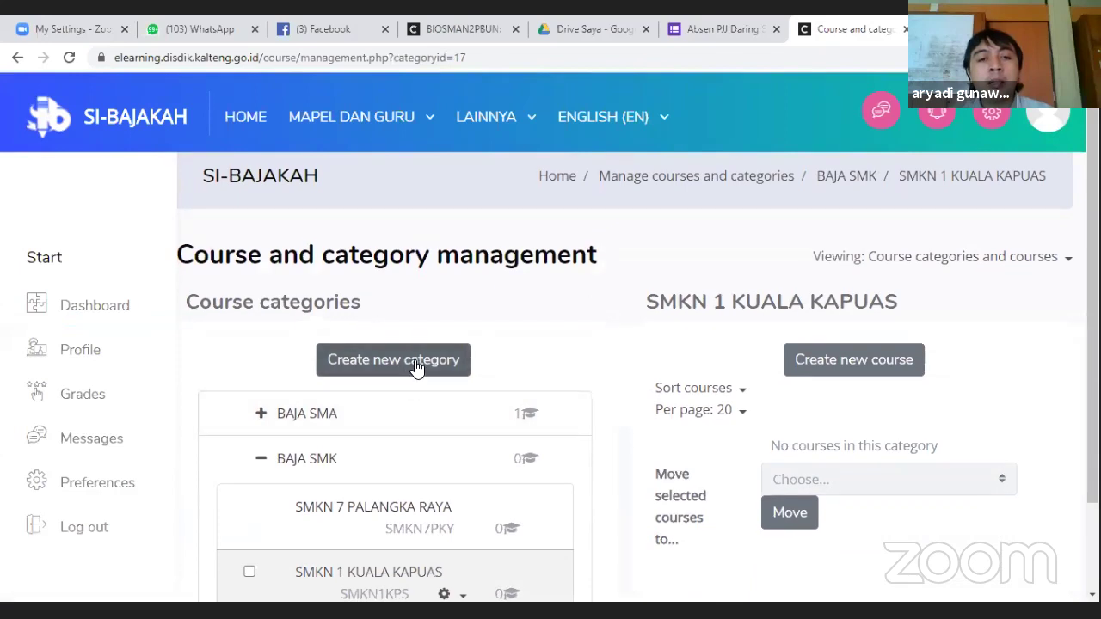
- Begin a new category with BAJA SMK / SMKN 1 KUALA KAPUAS kept as parent
click(417, 366)
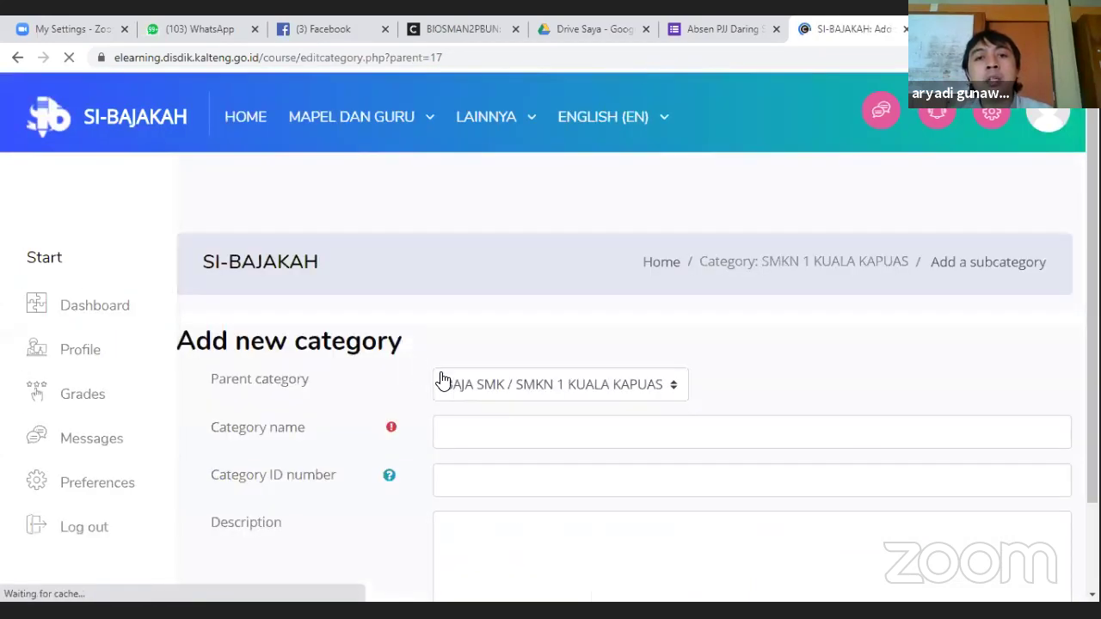
click(632, 386)
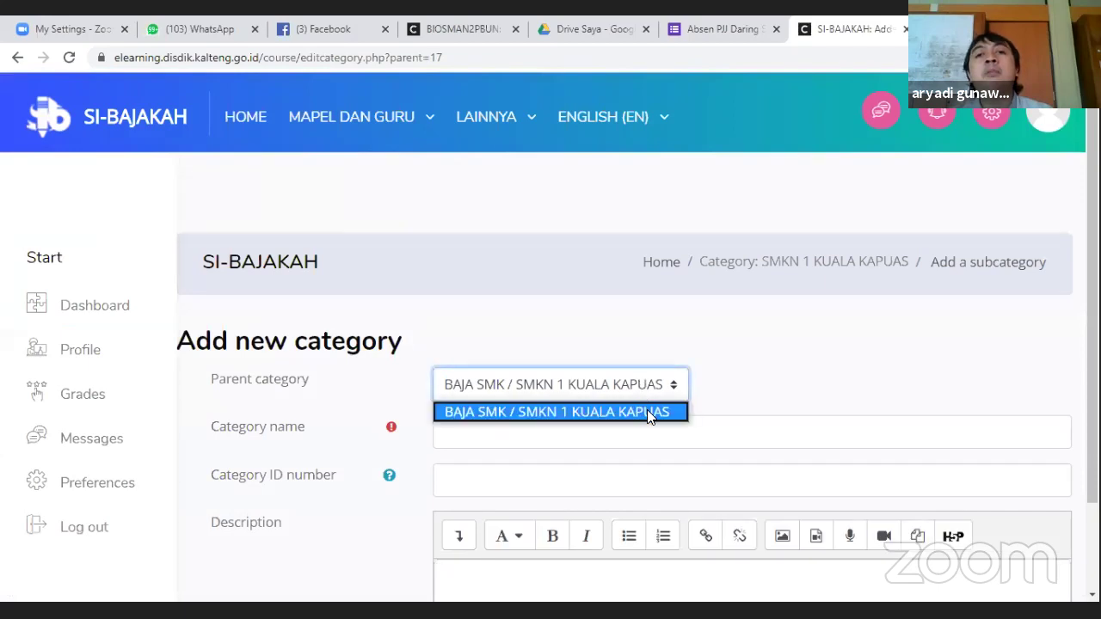
click(650, 388)
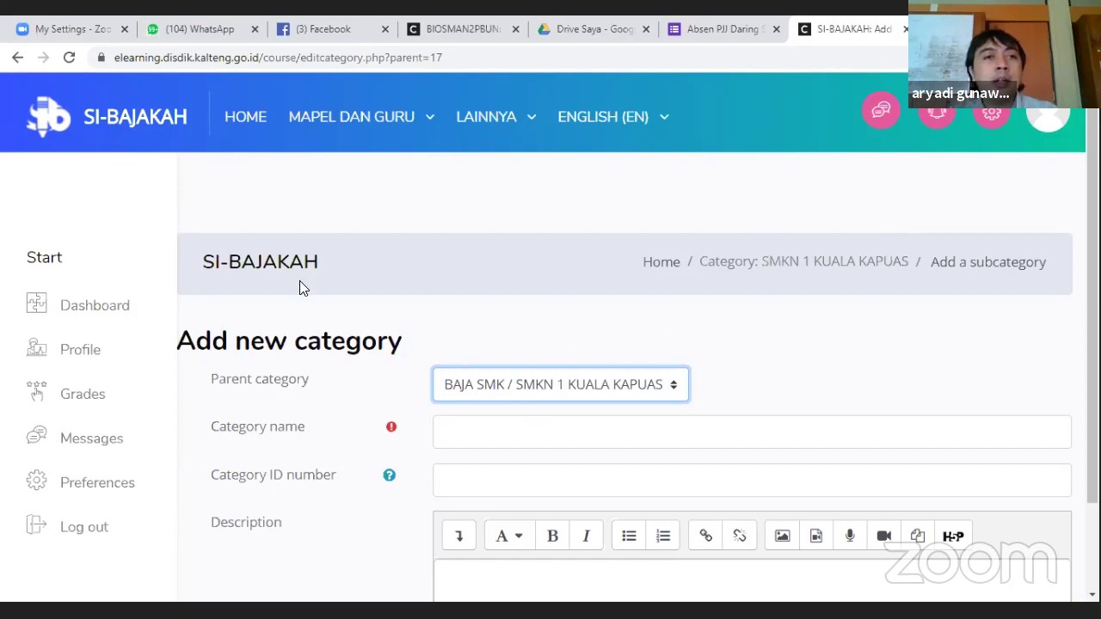
- Enter KELAS X MULTIMEDIA as the new category's name
click(543, 430)
text(KELAS X)
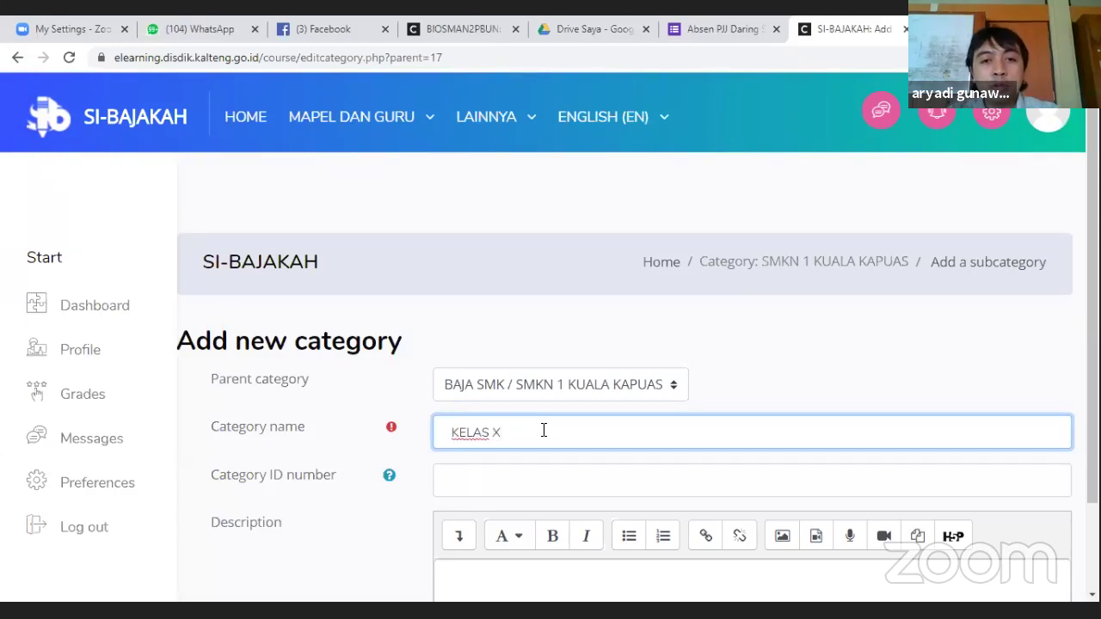
scroll(544, 430, down, 1)
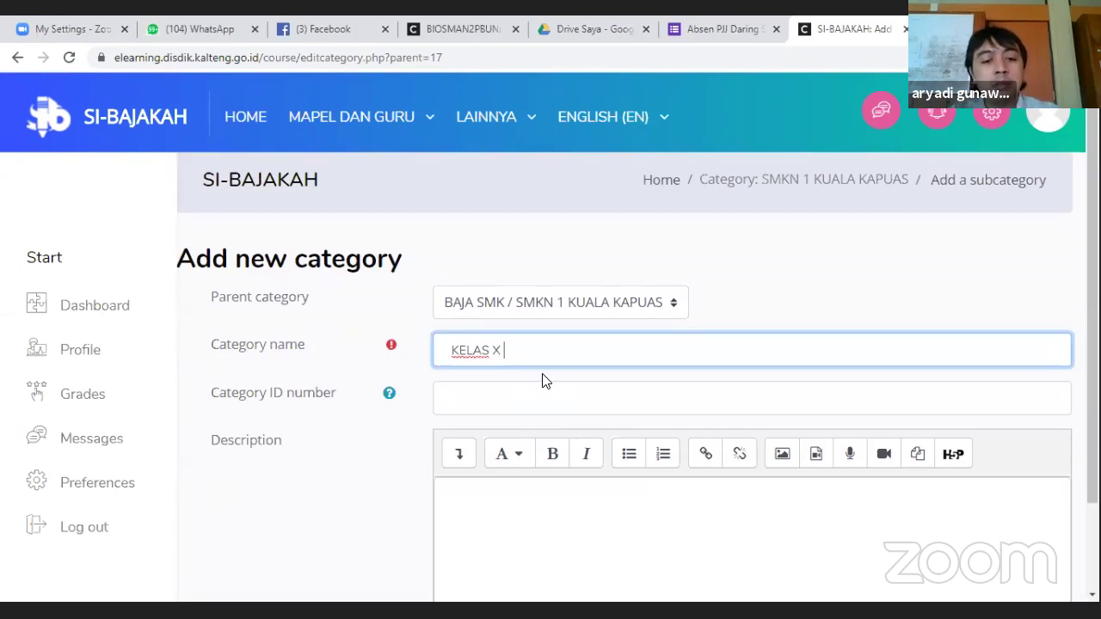
text(ri)
key(BackSpace)
key(BackSpace)
key(BackSpace)
text(MULTOI)
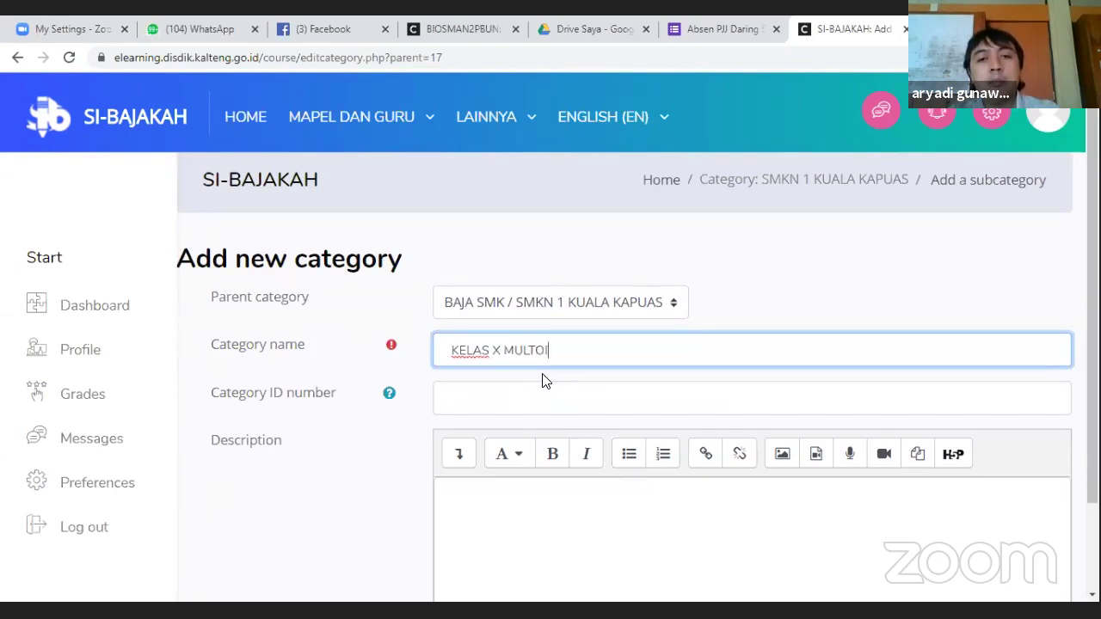
key(BackSpace)
text(IMEDIA)
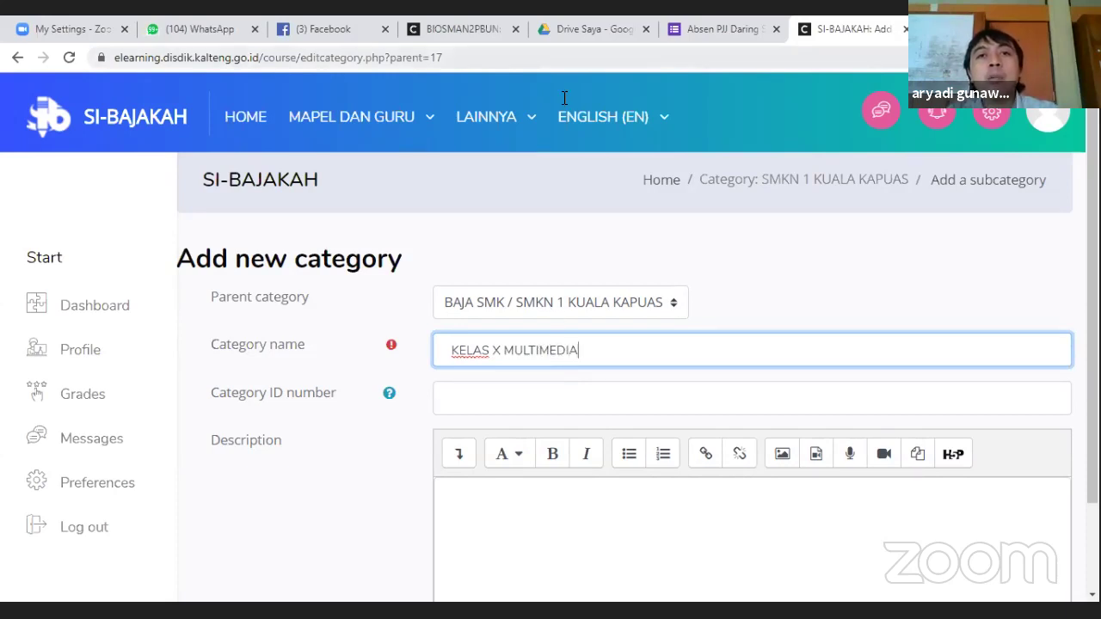
- Give the category ID number 1-SMK1KAPUAS and create it
click(535, 386)
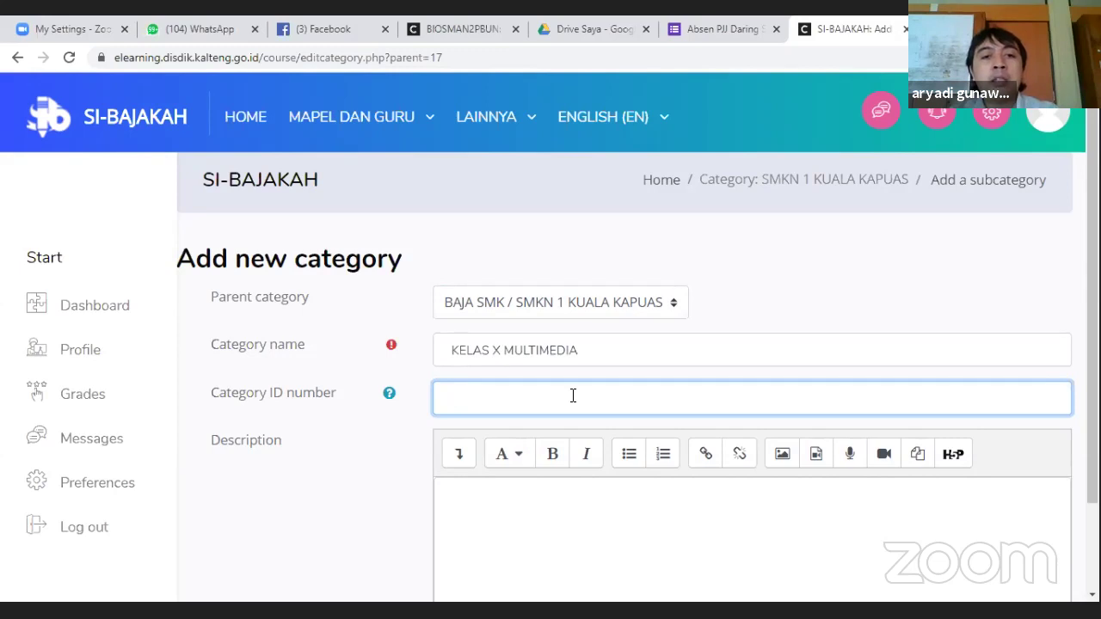
text(1-smk)
key(BackSpace)
key(BackSpace)
text(MK)
key(BackSpace)
key(BackSpace)
key(BackSpace)
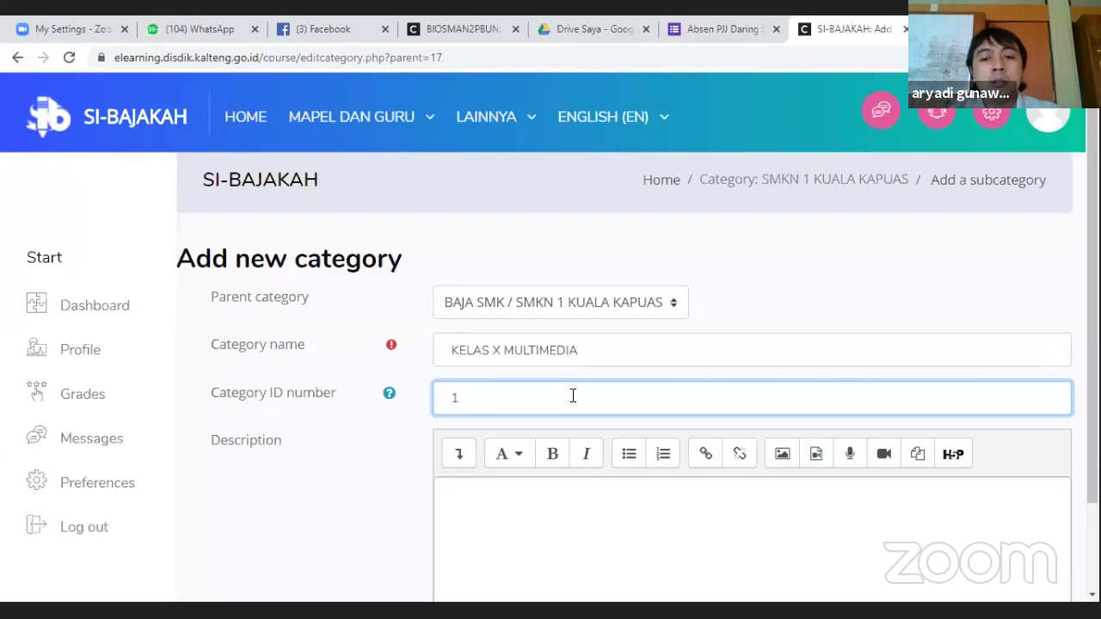
text(SMK1KAPUA)
scroll(983, 384, down, 3)
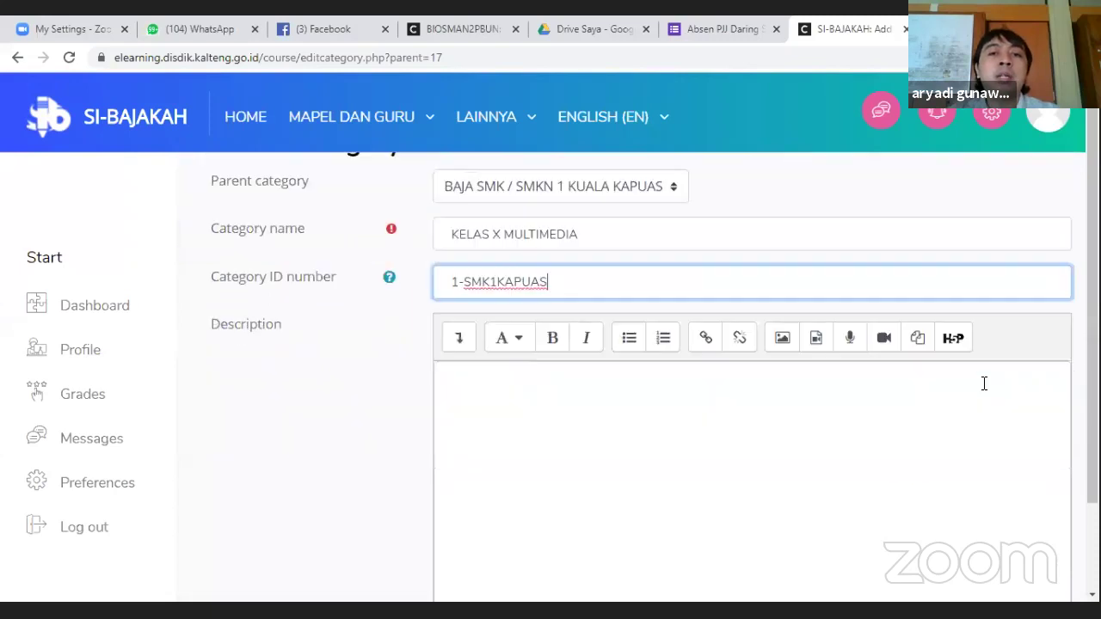
click(528, 507)
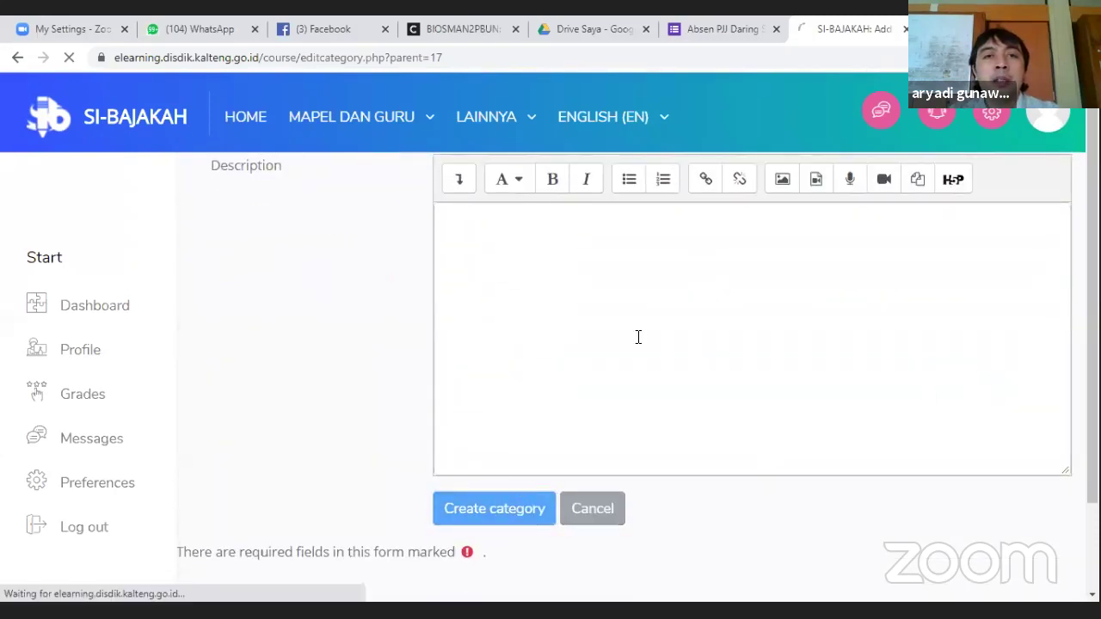
scroll(640, 332, down, 2)
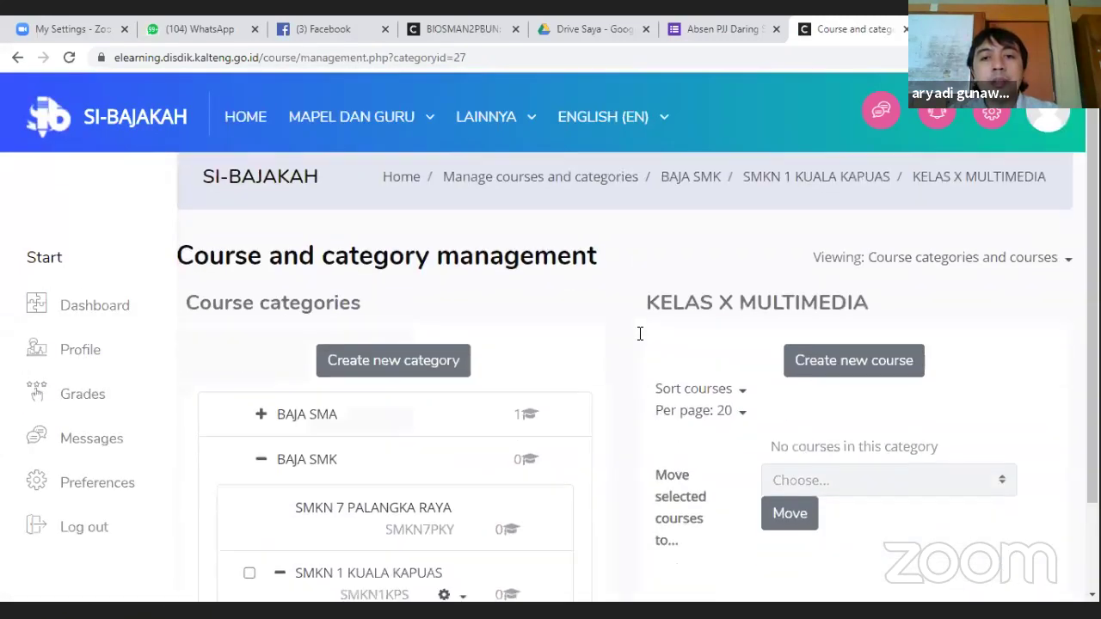
- Start a new course named BAHASA INDONESIA with short name BHSI-SMK1KAPUAS
scroll(442, 440, down, 1)
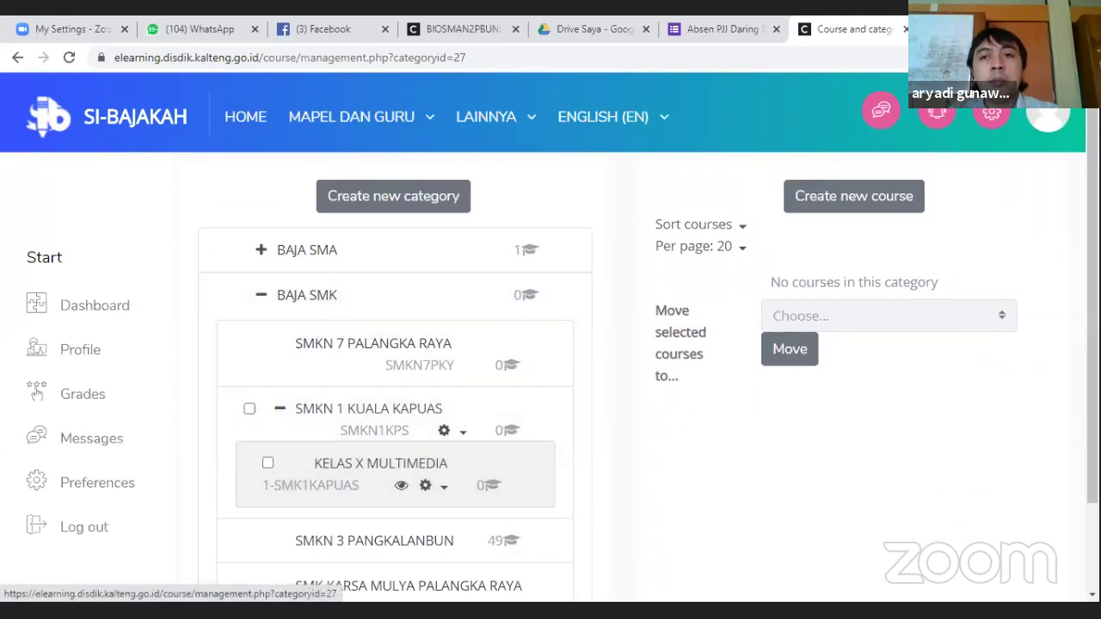
click(832, 204)
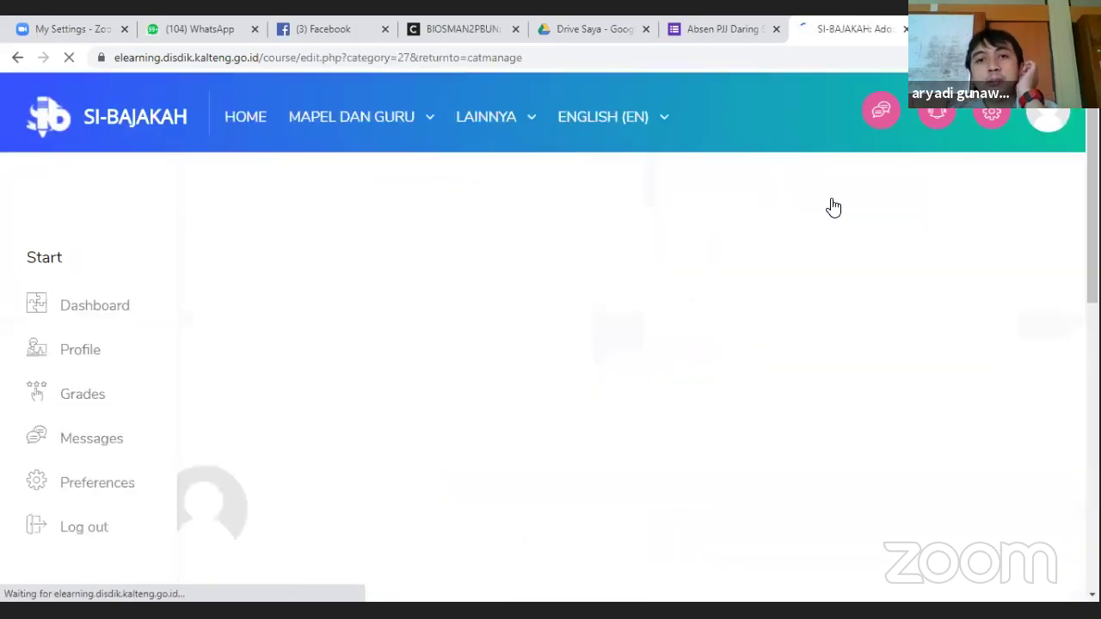
scroll(654, 258, down, 3)
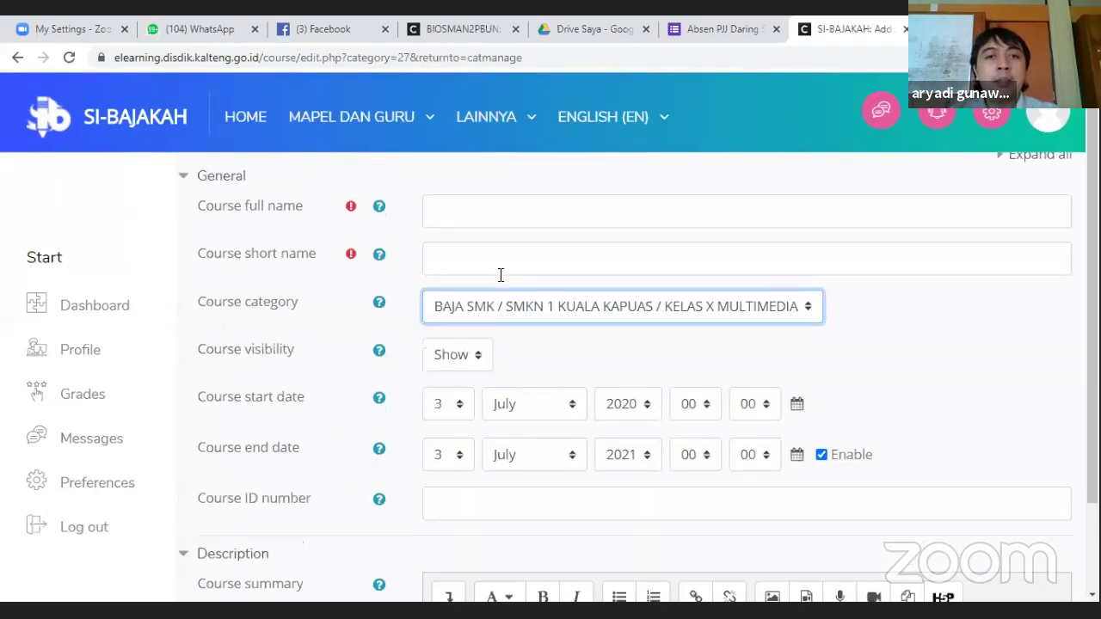
scroll(499, 272, up, 1)
click(491, 270)
text(baha)
key(BackSpace)
key(BackSpace)
key(BackSpace)
key(BackSpace)
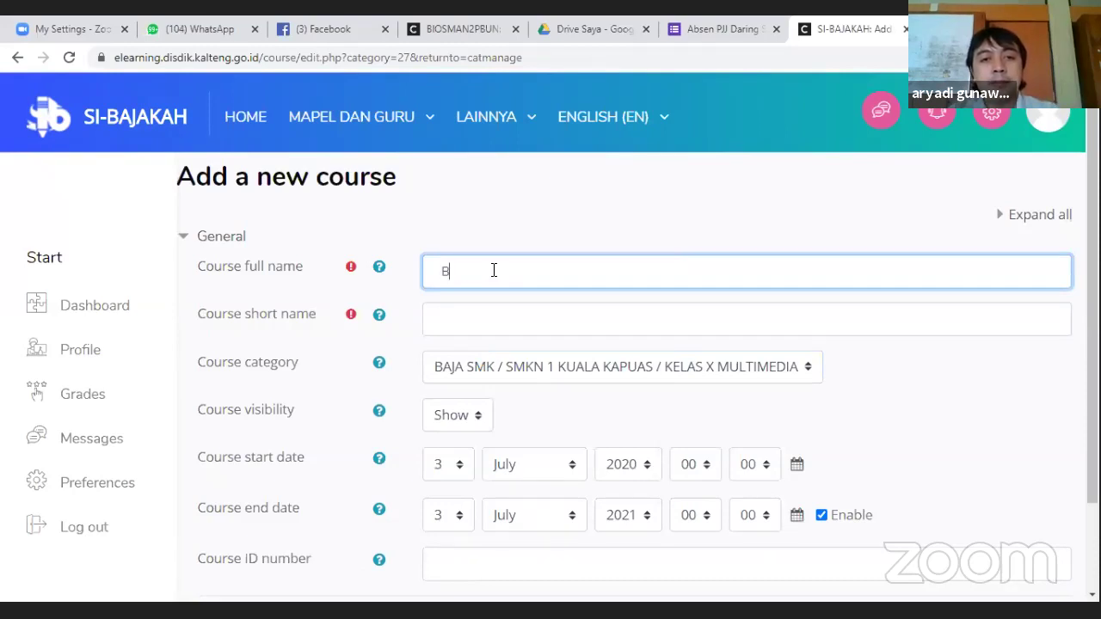
text(BAHASA INDONESIA)
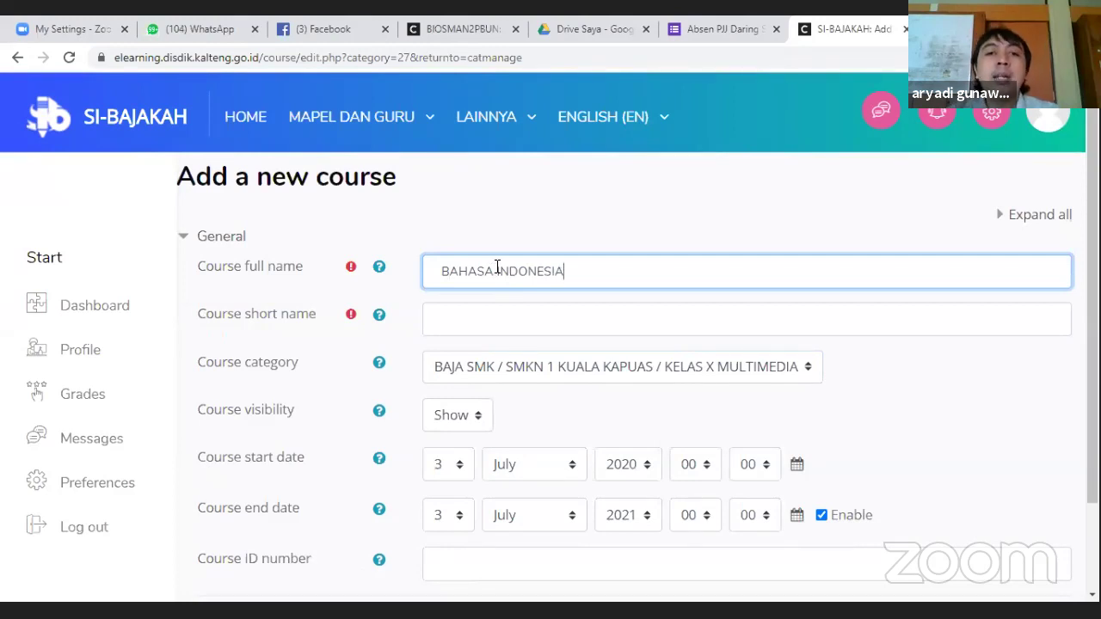
click(506, 311)
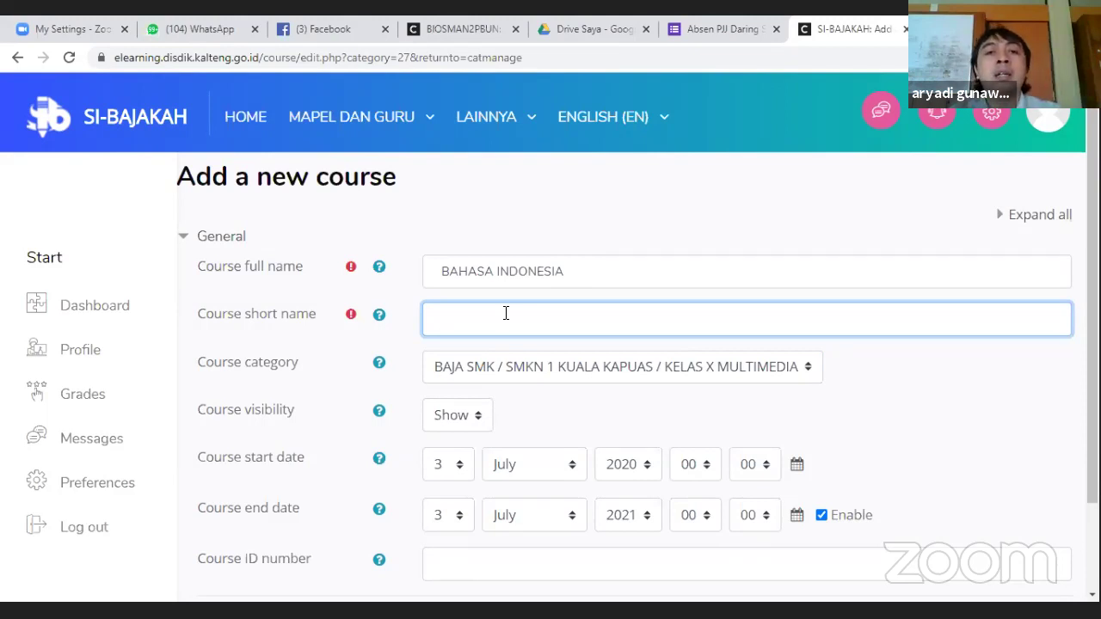
text(BHSI-SMK1KAPUAS)
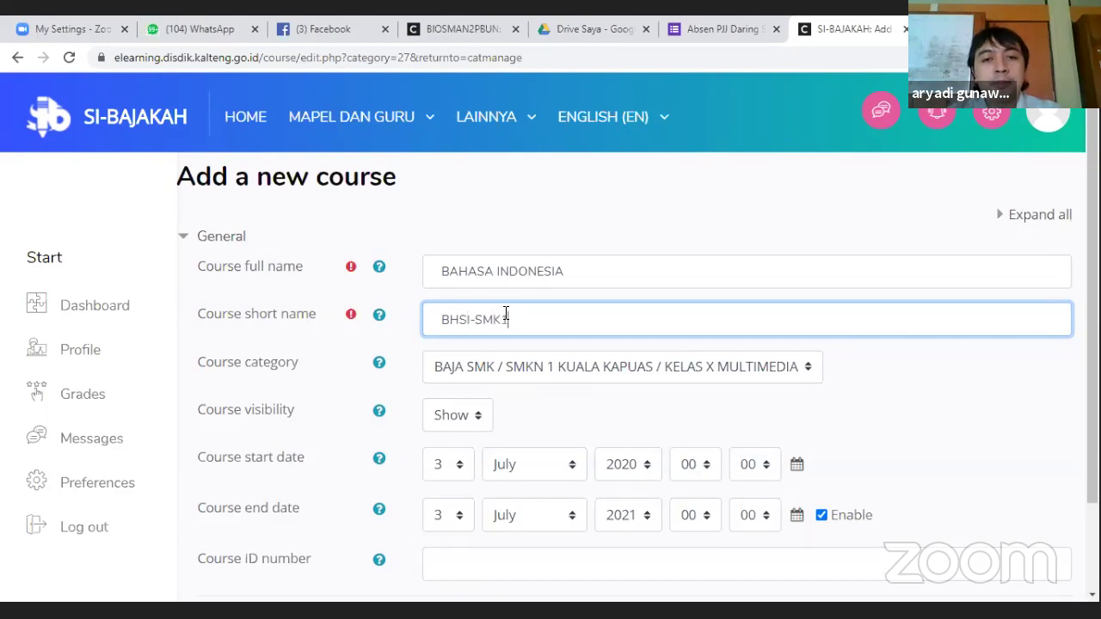
- Keep KELAS X MULTIMEDIA as the course category
click(628, 372)
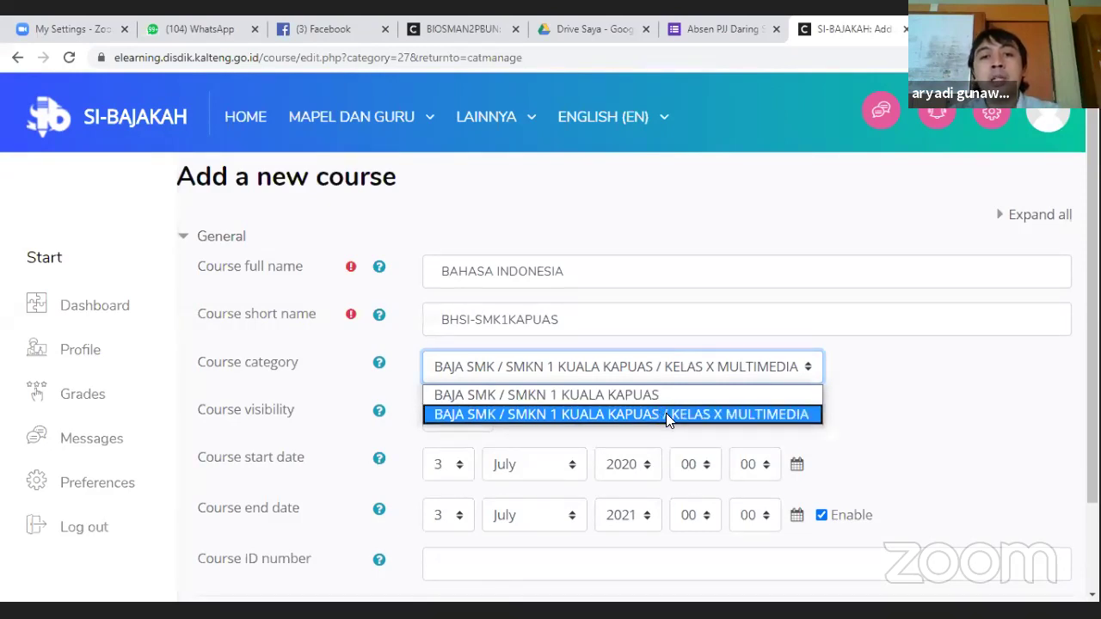
click(664, 415)
scroll(749, 386, down, 1)
scroll(748, 386, down, 1)
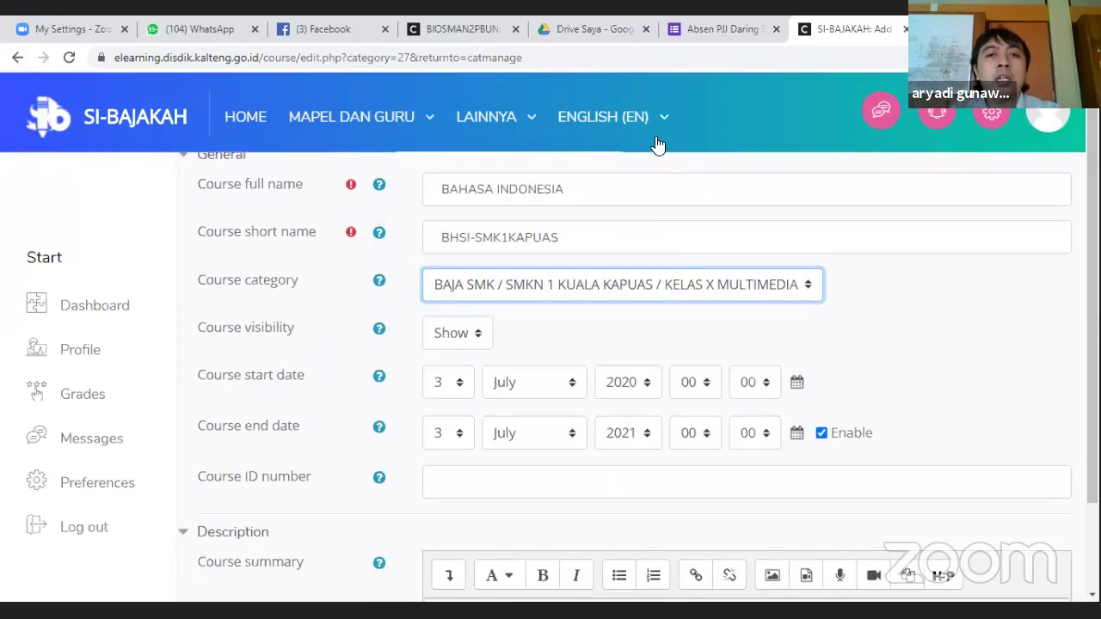
scroll(860, 326, down, 1)
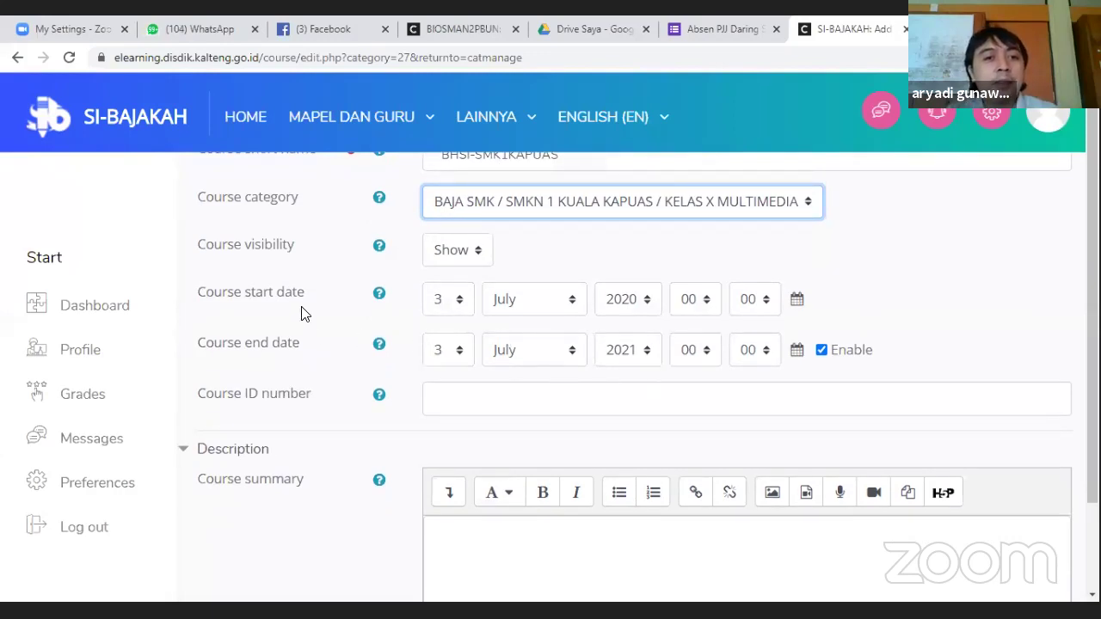
- Set the course start date to 14 July 2020
drag(313, 310, 205, 297)
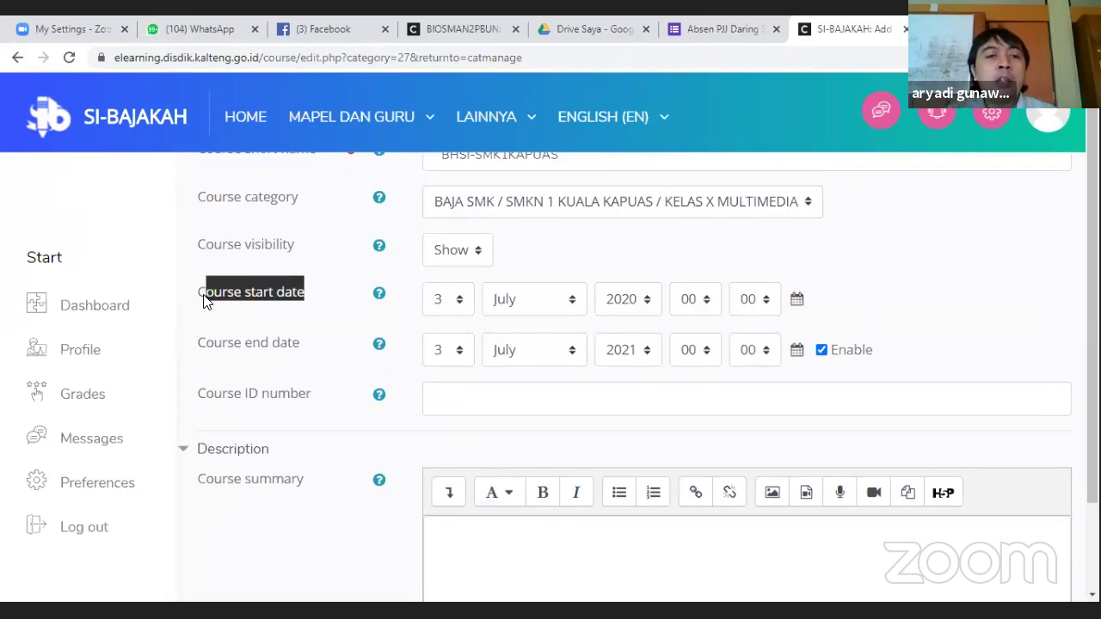
double_click(211, 346)
drag(273, 351, 287, 351)
click(295, 327)
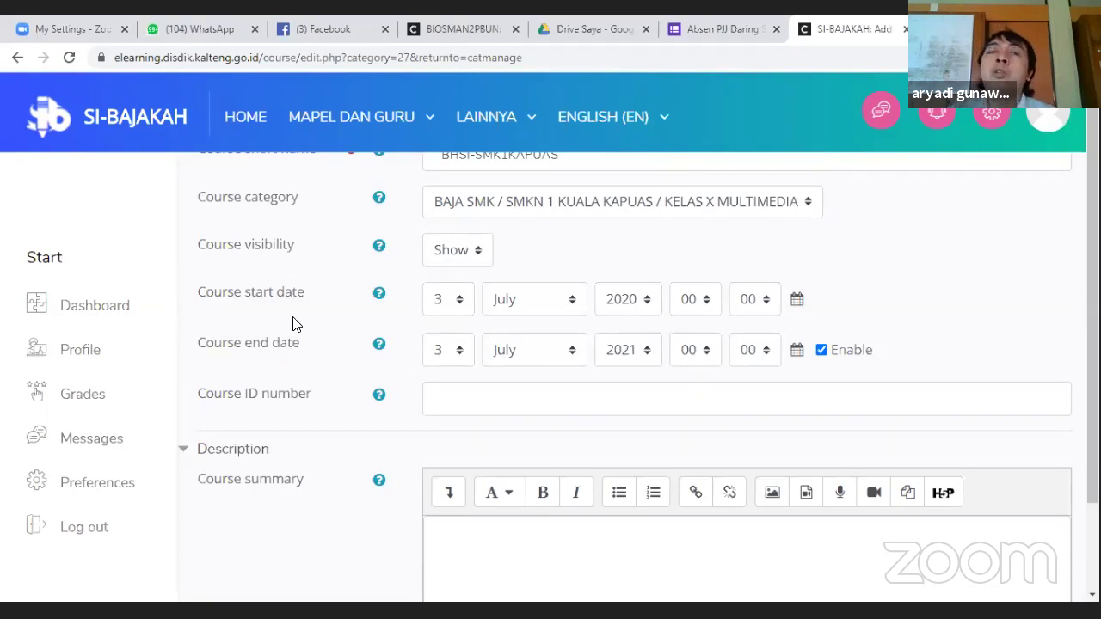
click(458, 302)
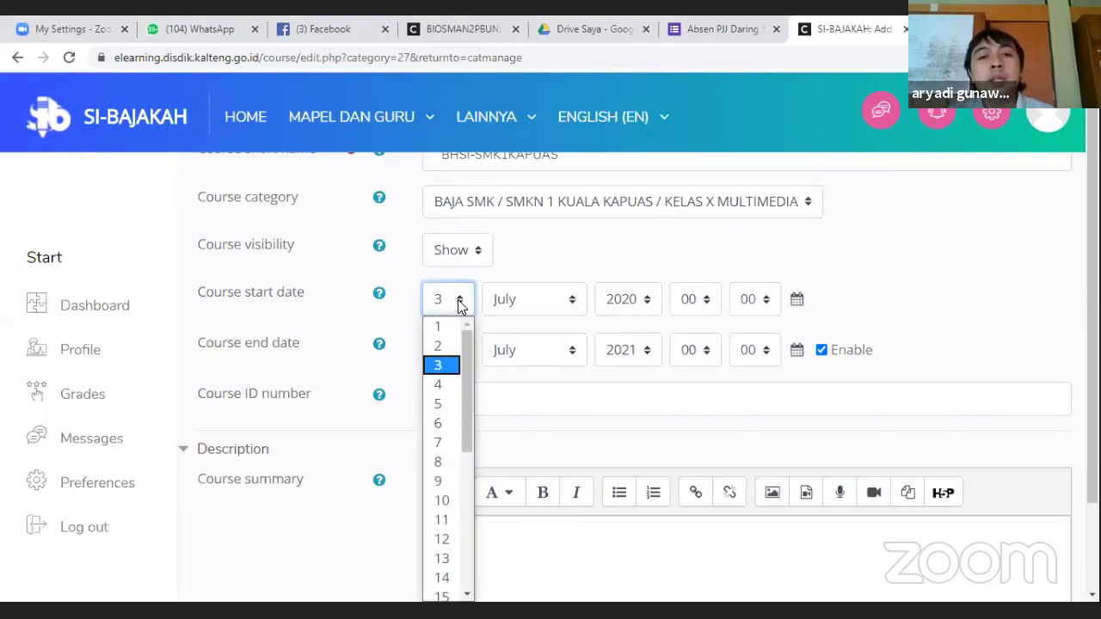
click(449, 575)
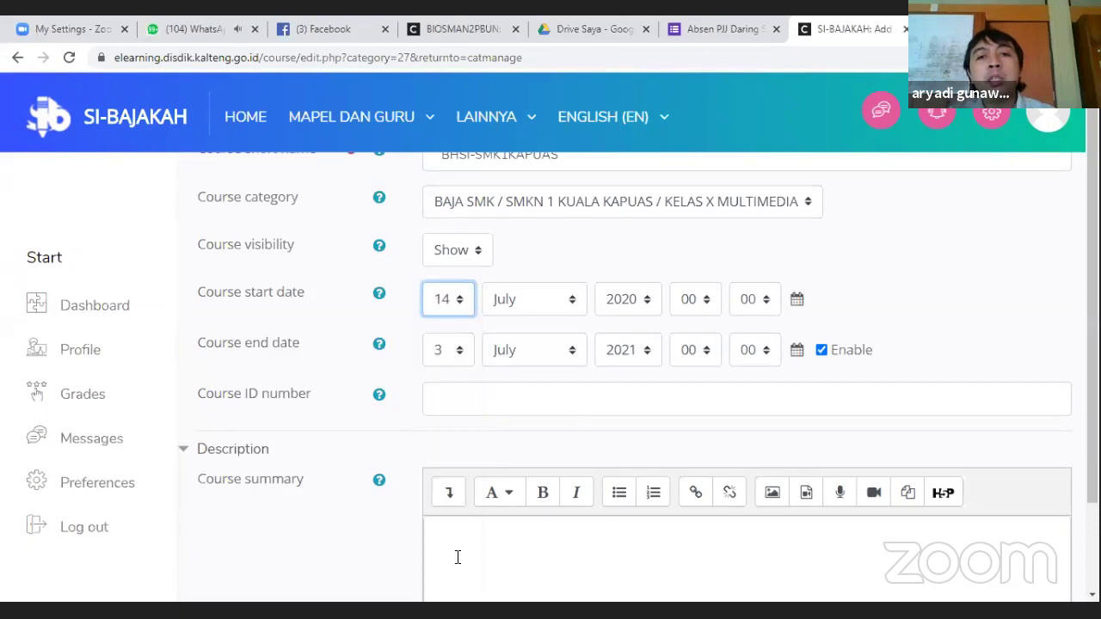
- Set the course end date to 14 December 2021
click(461, 351)
drag(466, 163, 464, 163)
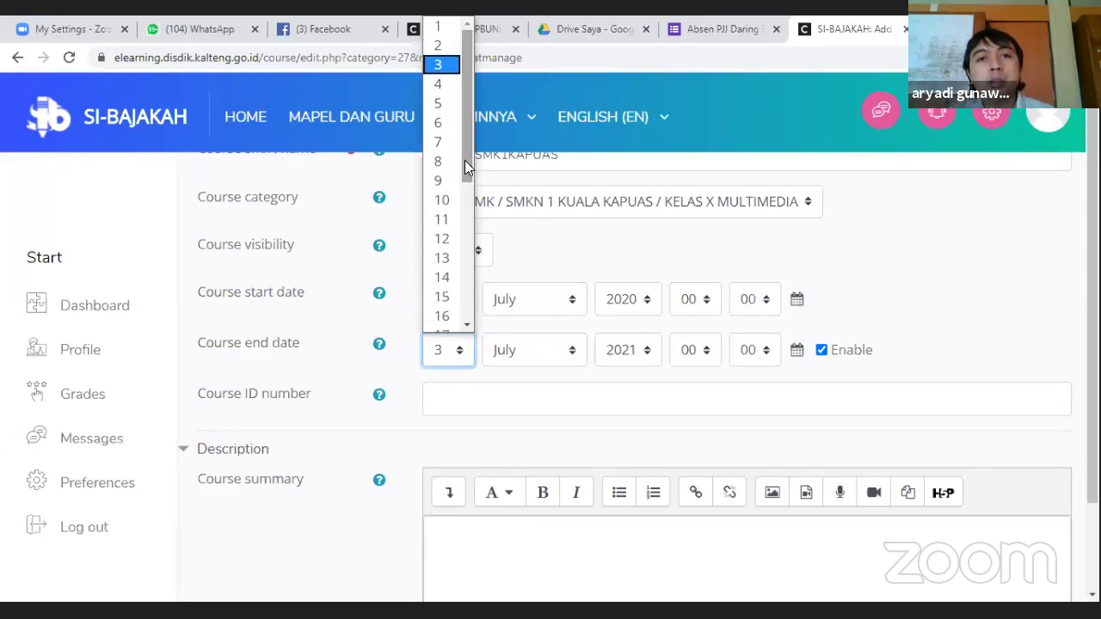
click(443, 277)
click(554, 350)
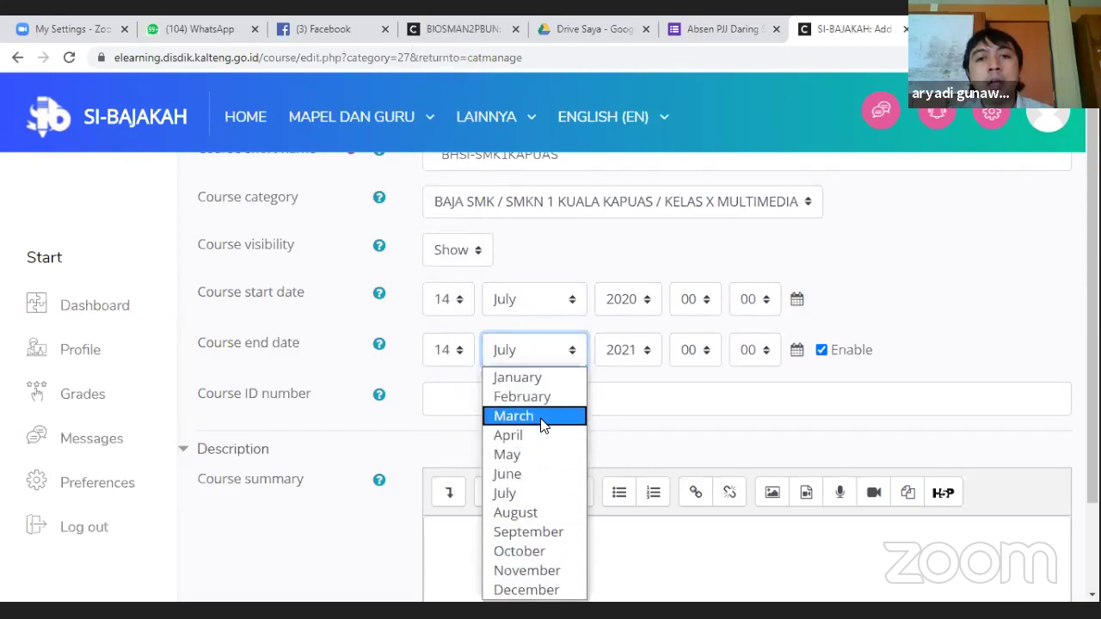
click(540, 590)
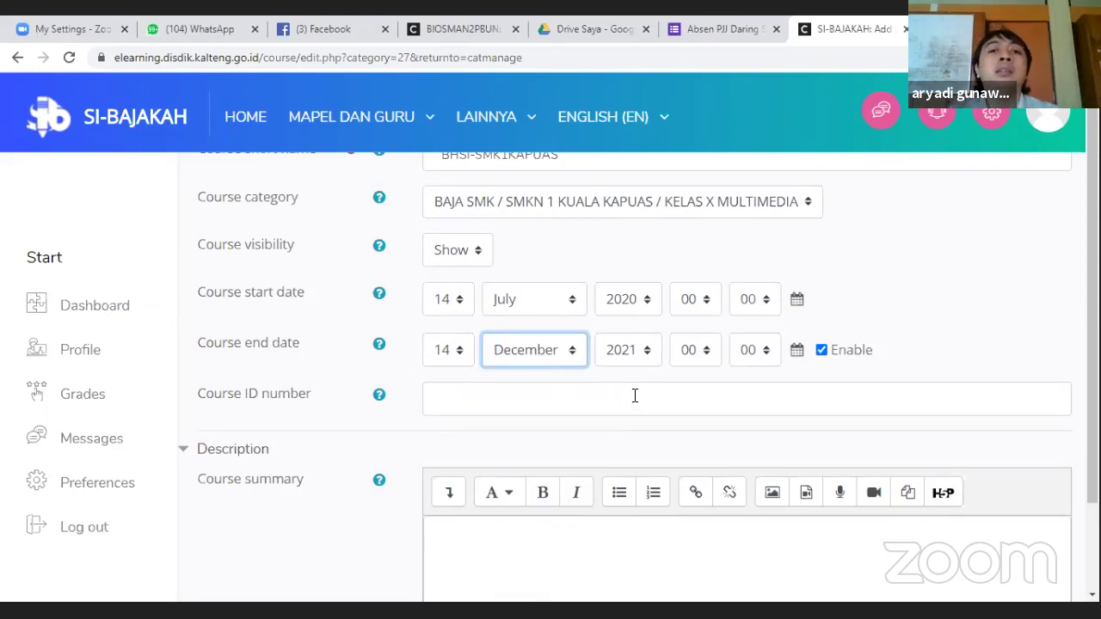
scroll(637, 400, down, 2)
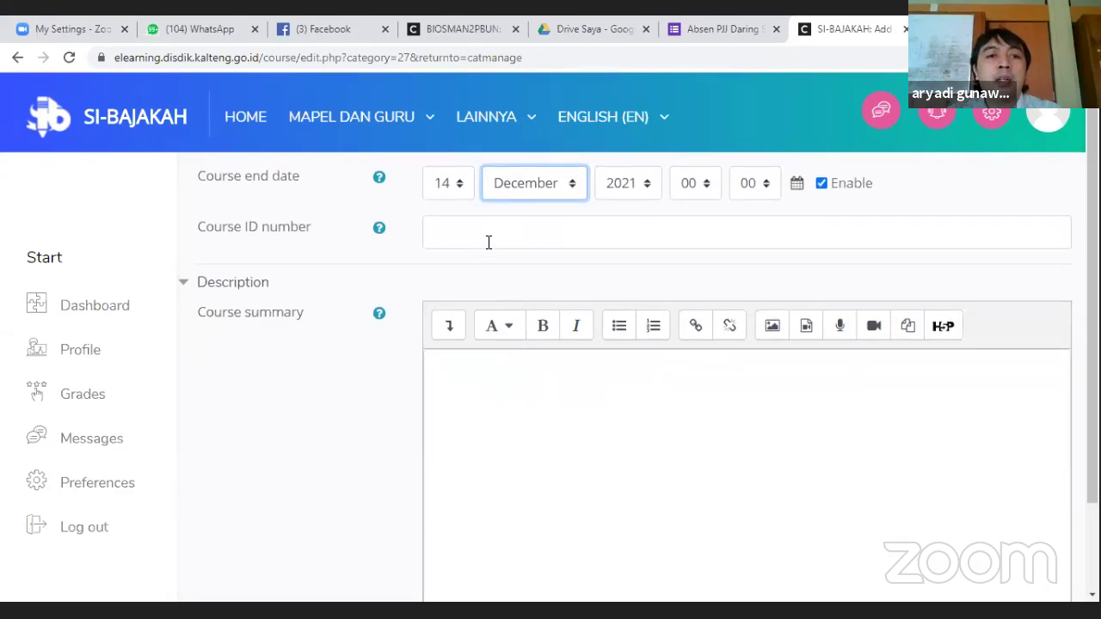
- Type 'Ini adalah Mata Pelajaran Bahasa Indonesia Kelas X Multimedia' into the Course summary editor
click(525, 381)
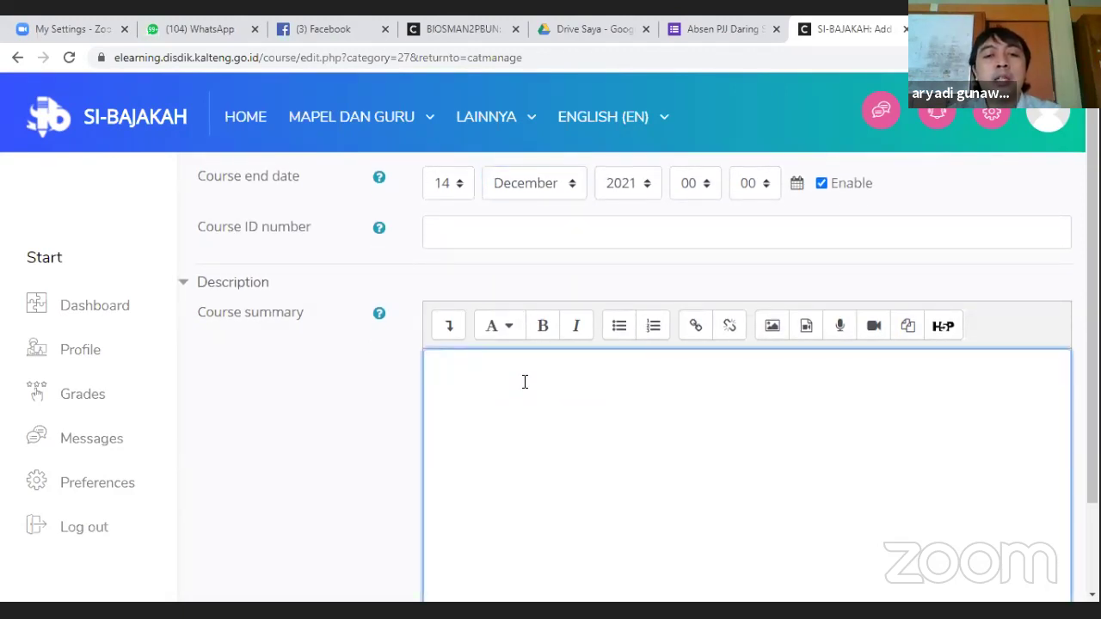
text(Ini adala)
scroll(530, 379, up, 3)
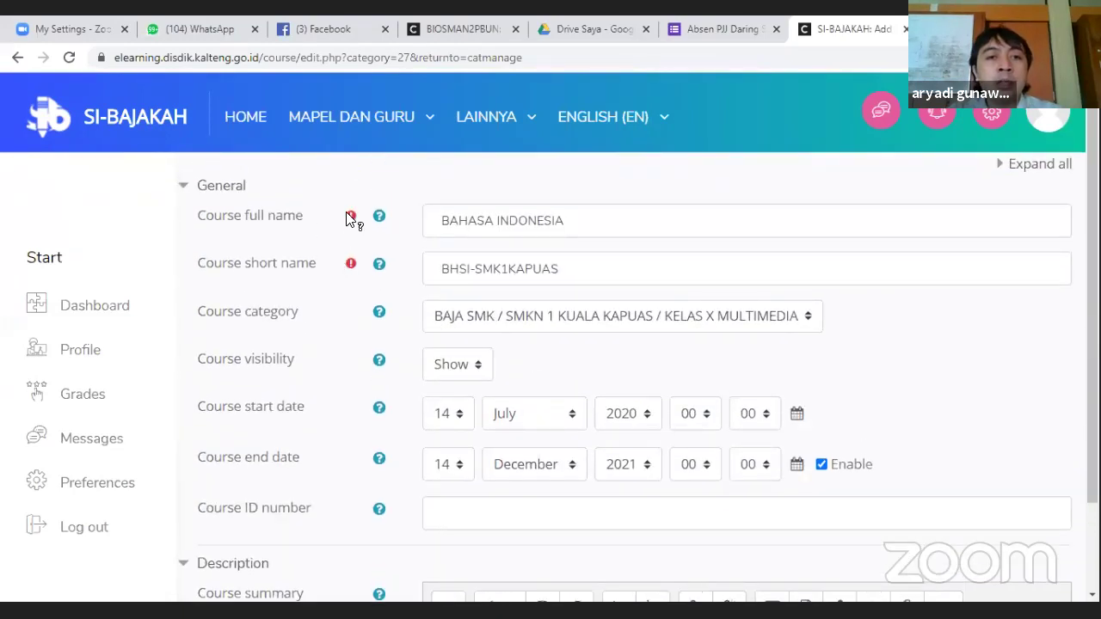
scroll(389, 370, down, 3)
scroll(464, 344, down, 1)
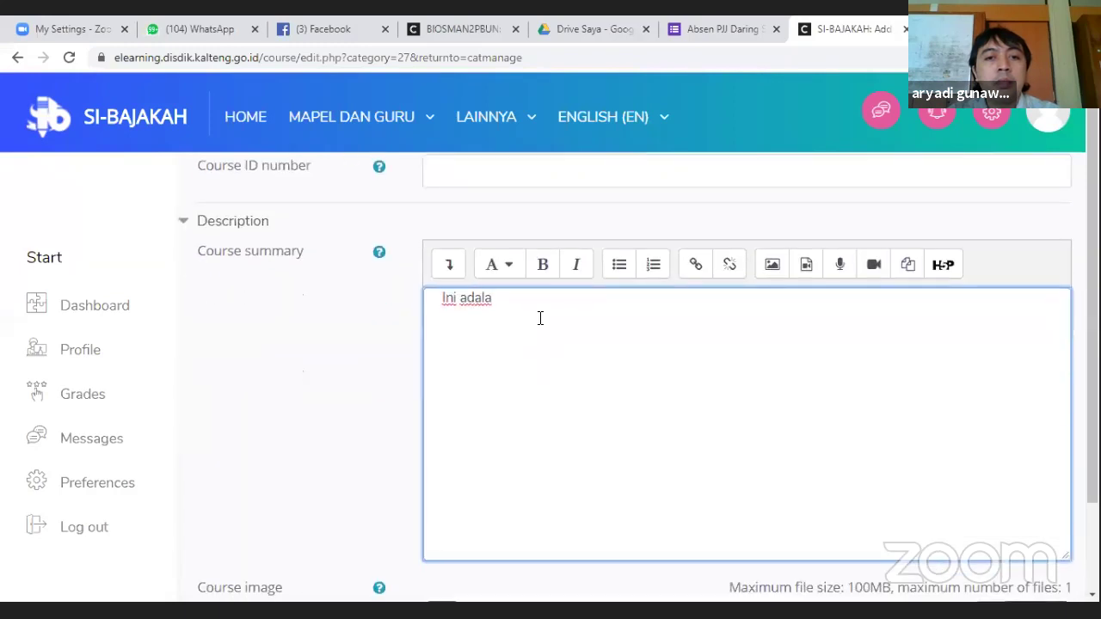
text(h Kelas)
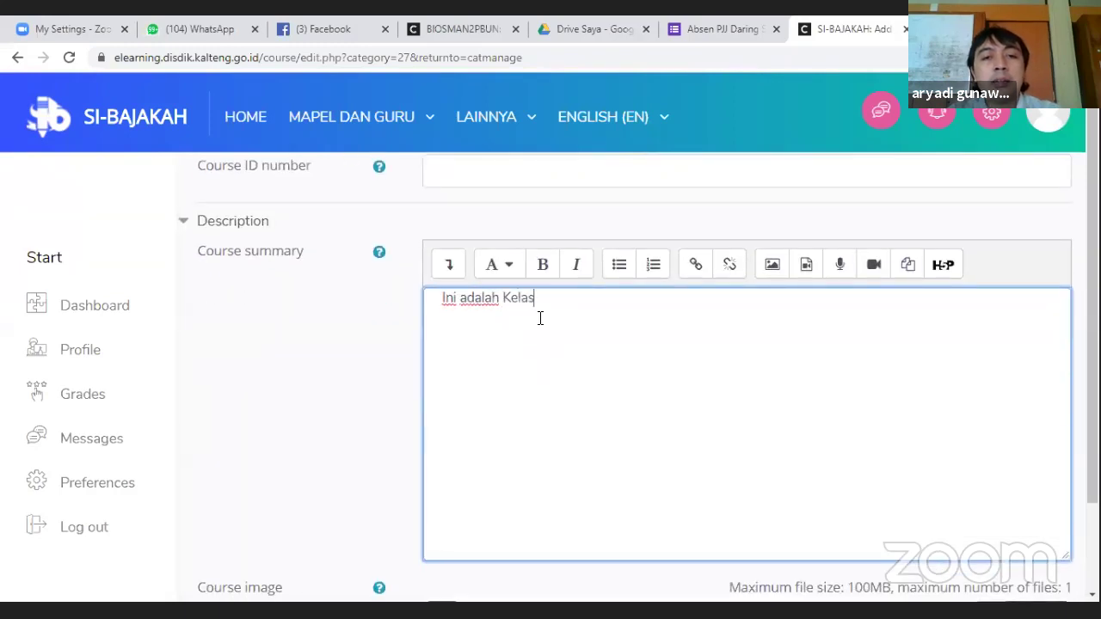
text( Baha)
key(BackSpace)
key(BackSpace)
key(BackSpace)
key(BackSpace)
key(BackSpace)
key(BackSpace)
key(BackSpace)
text(mat)
key(BackSpace)
key(BackSpace)
key(BackSpace)
text(Mata Pela)
key(BackSpace)
key(BackSpace)
text(;ajaran bahasan)
key(BackSpace)
key(BackSpace)
key(BackSpace)
key(BackSpace)
key(BackSpace)
key(BackSpace)
key(BackSpace)
key(BackSpace)
text(bahasa)
key(BackSpace)
key(BackSpace)
key(BackSpace)
key(BackSpace)
text(Bahasa)
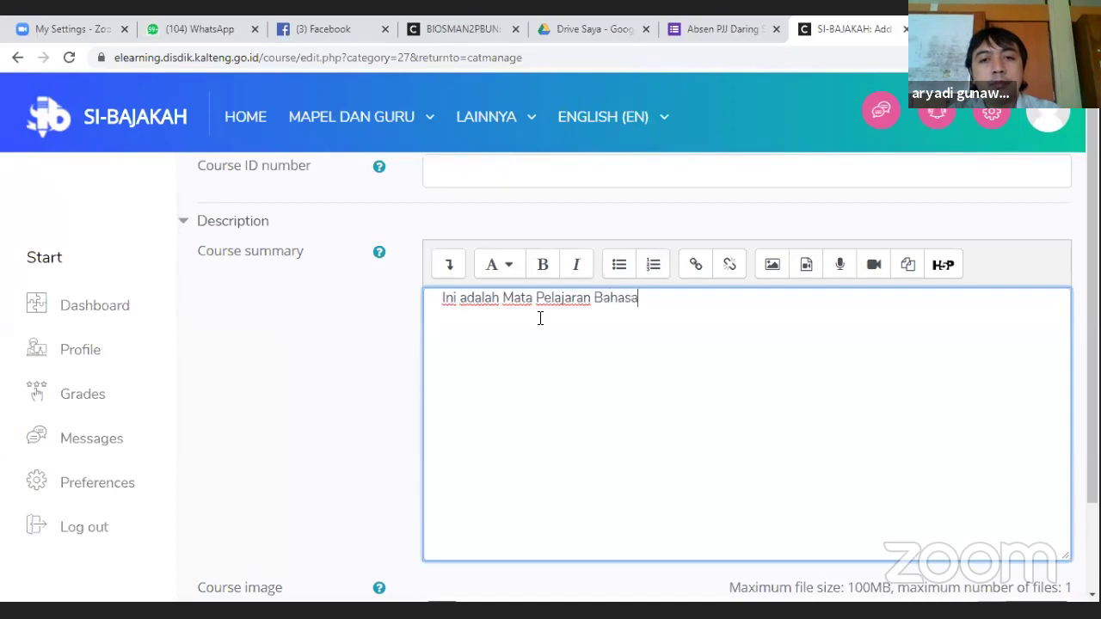
text( Indonesia Kela)
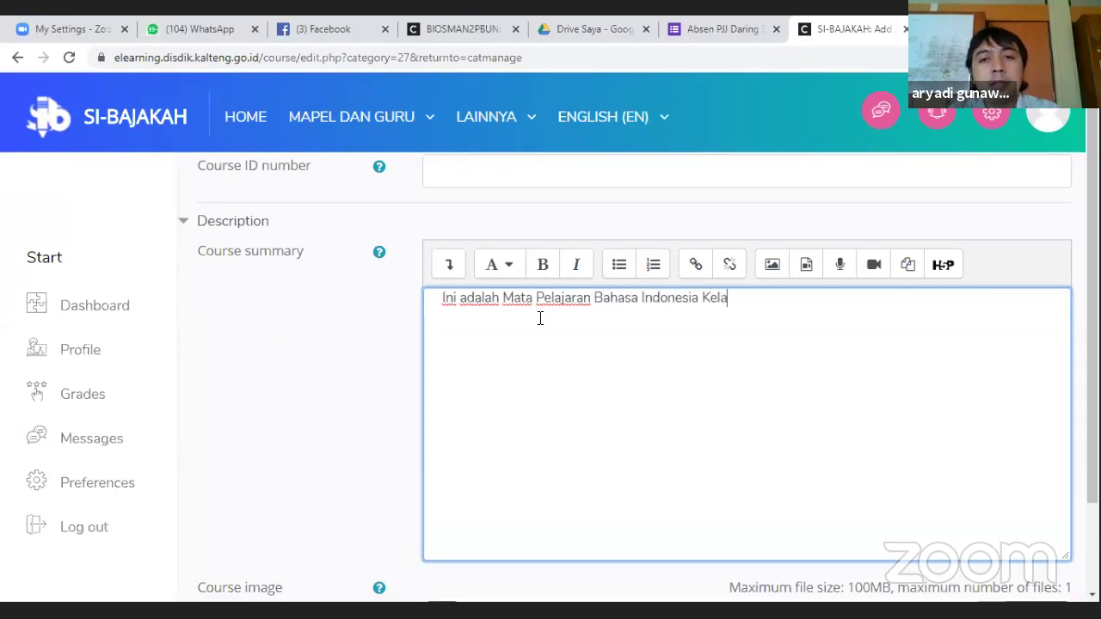
text(s X Multimedia)
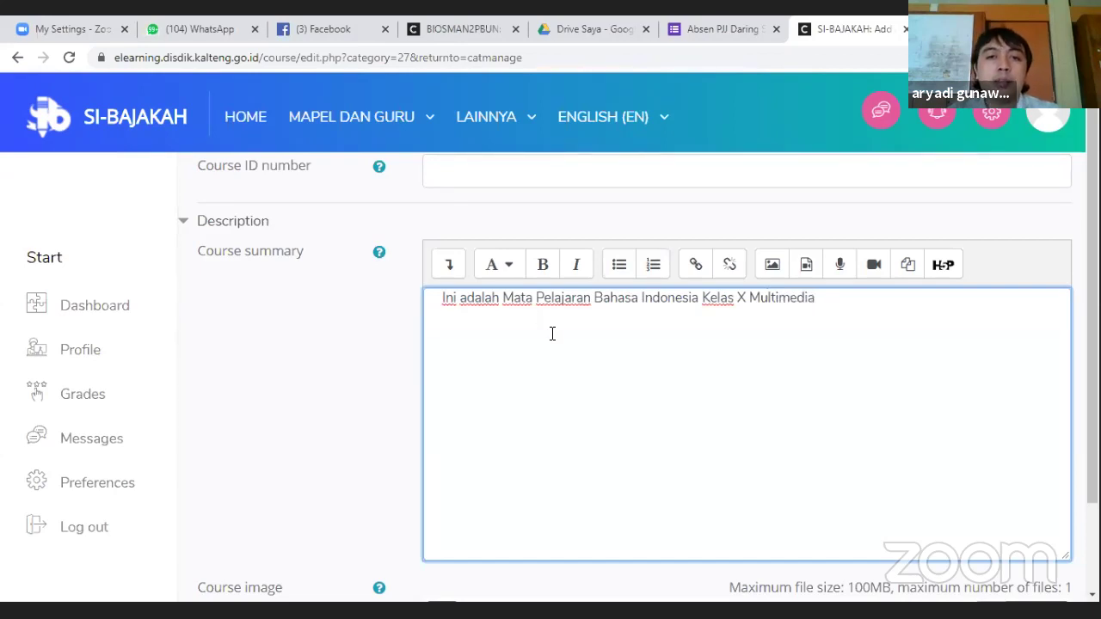
scroll(552, 334, down, 5)
scroll(550, 364, up, 1)
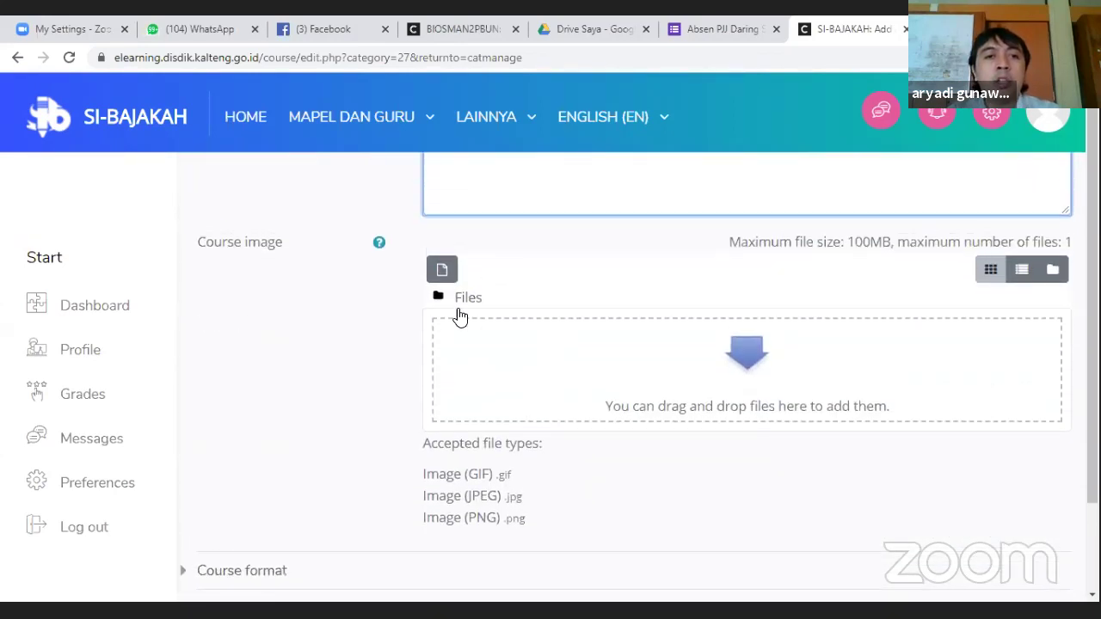
scroll(551, 340, down, 4)
scroll(559, 344, down, 1)
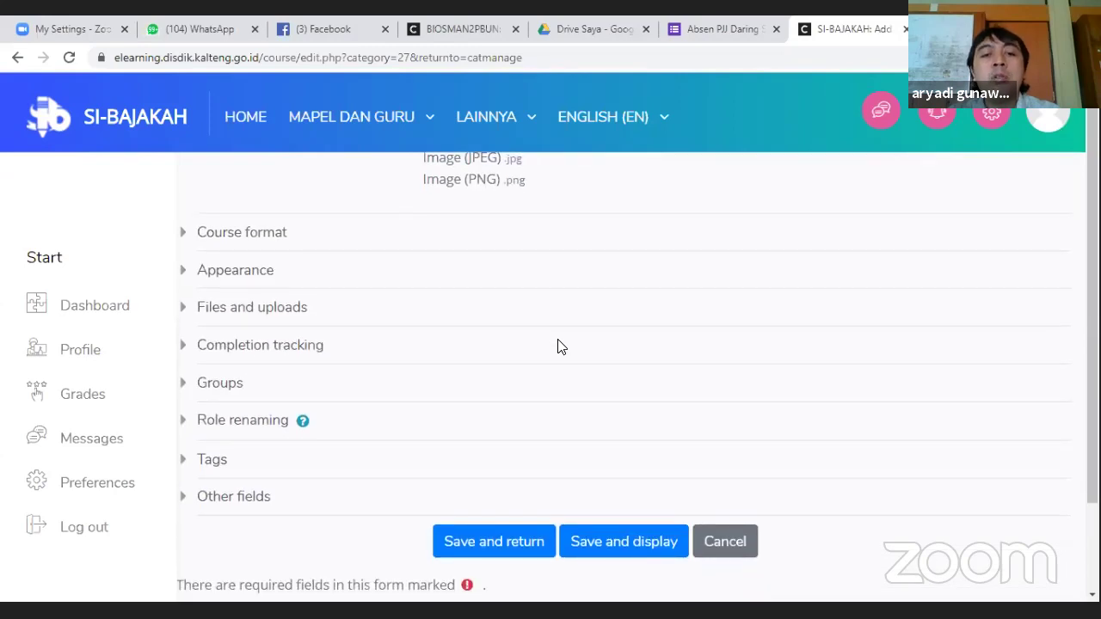
- Save the BAHASA INDONESIA course and bring up Enrol users from its empty participants page
click(641, 542)
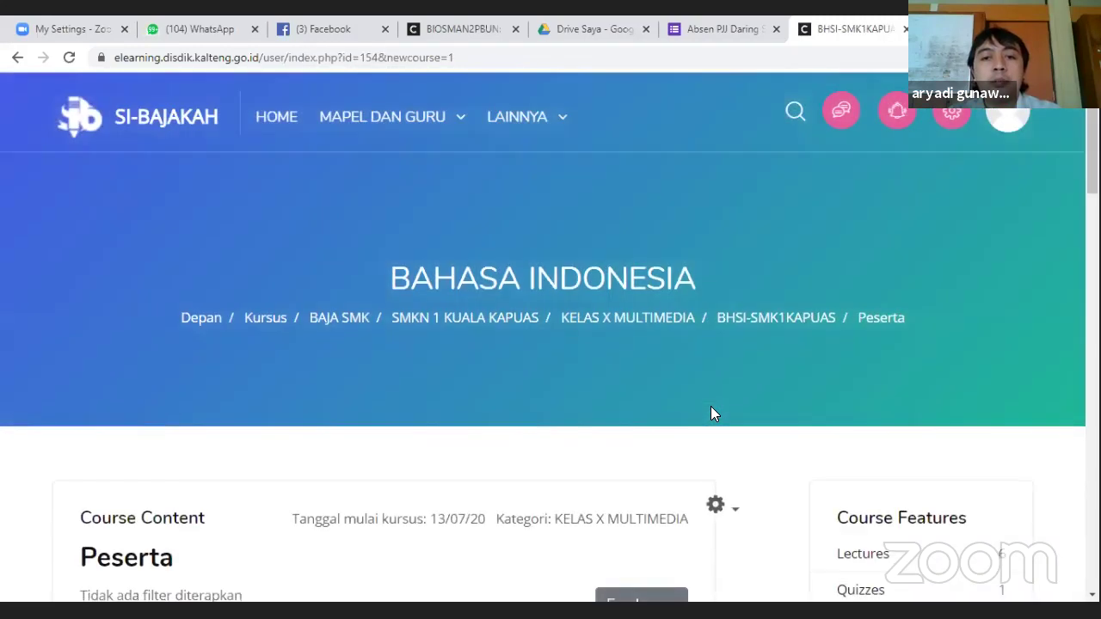
scroll(713, 413, down, 4)
scroll(178, 430, down, 3)
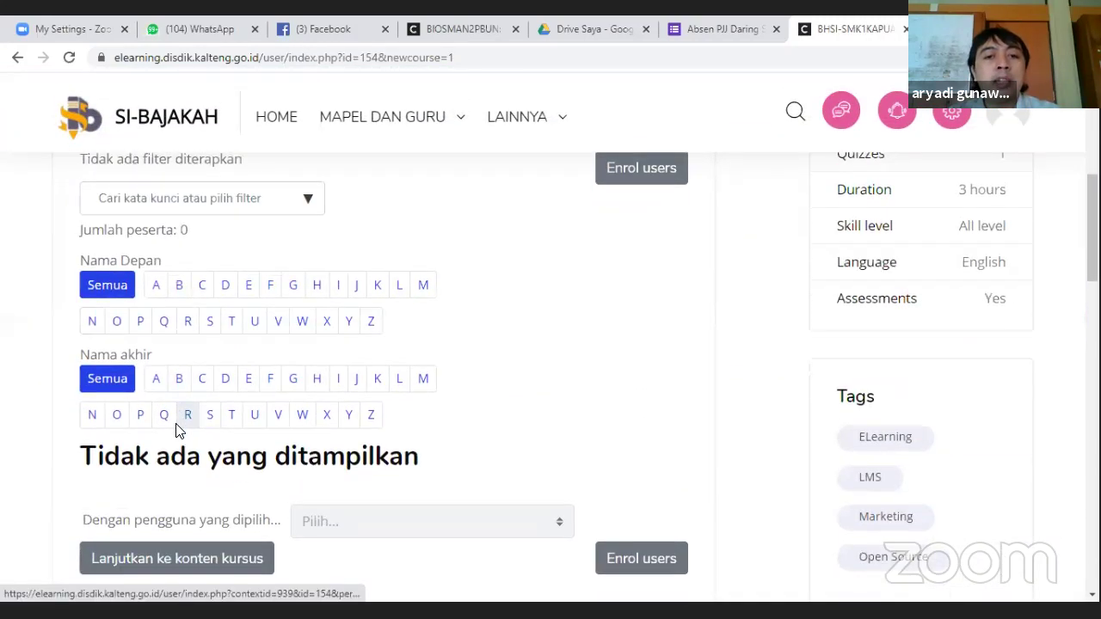
scroll(438, 378, up, 2)
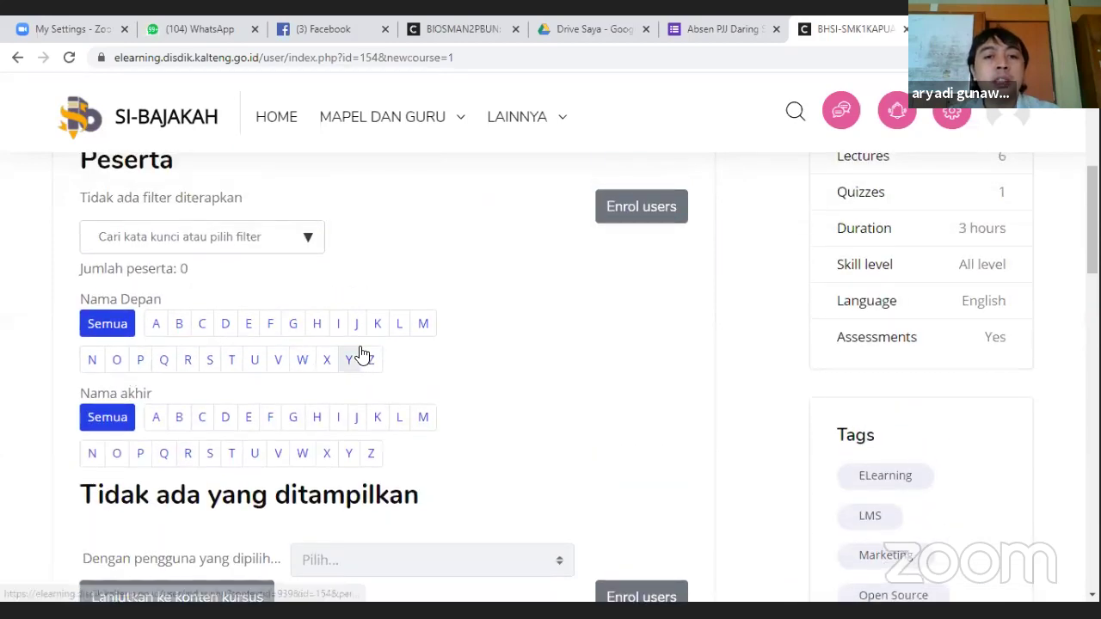
scroll(362, 356, down, 1)
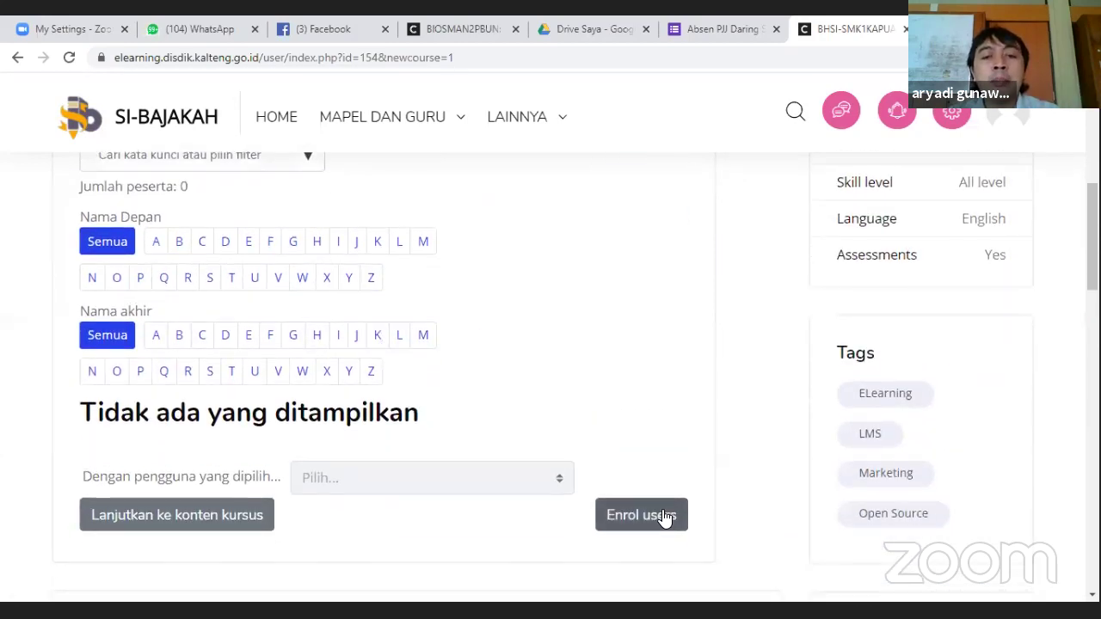
click(661, 514)
click(522, 255)
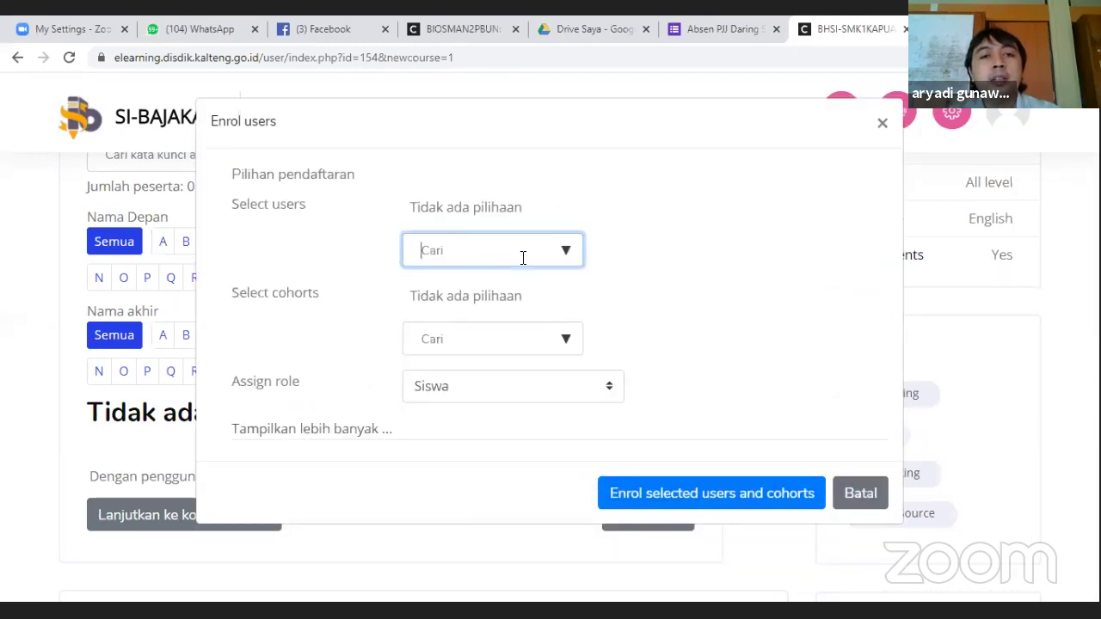
text(trisna)
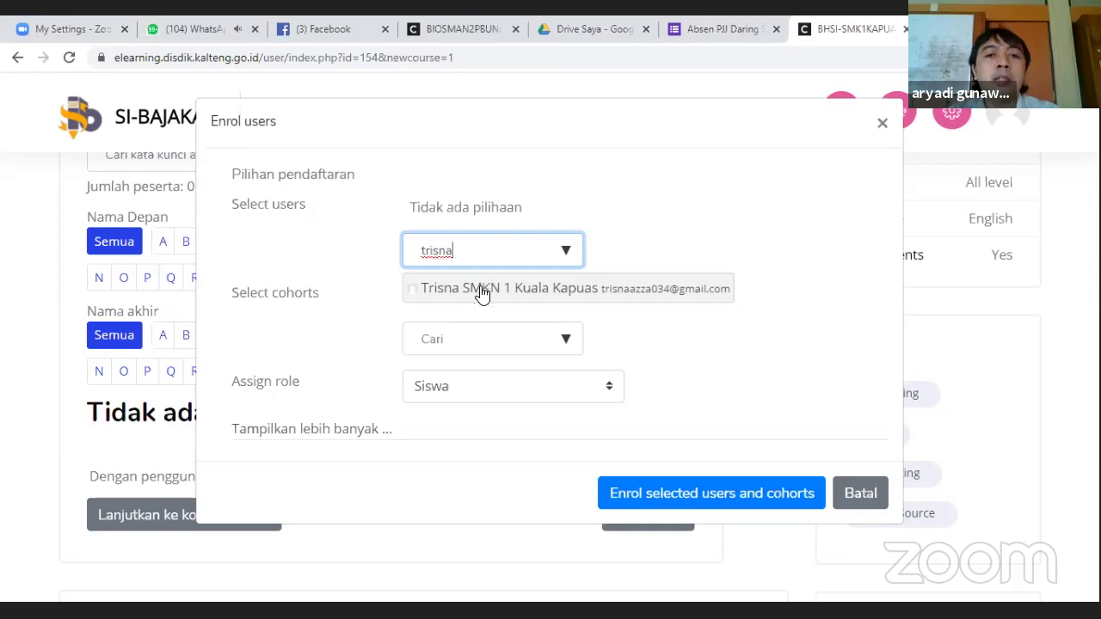
click(594, 288)
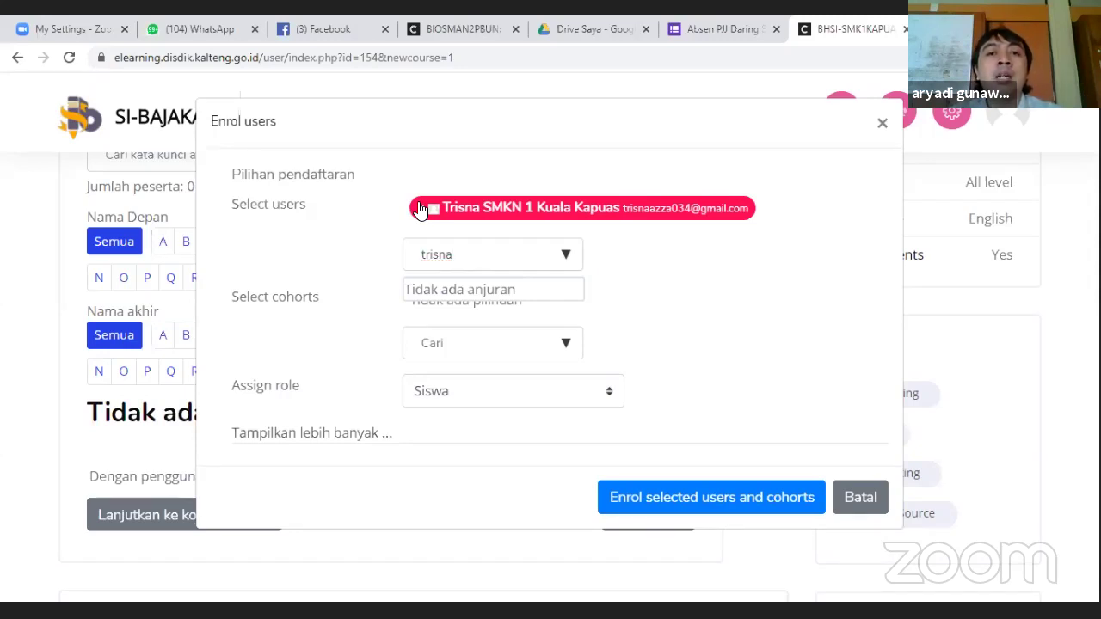
click(421, 209)
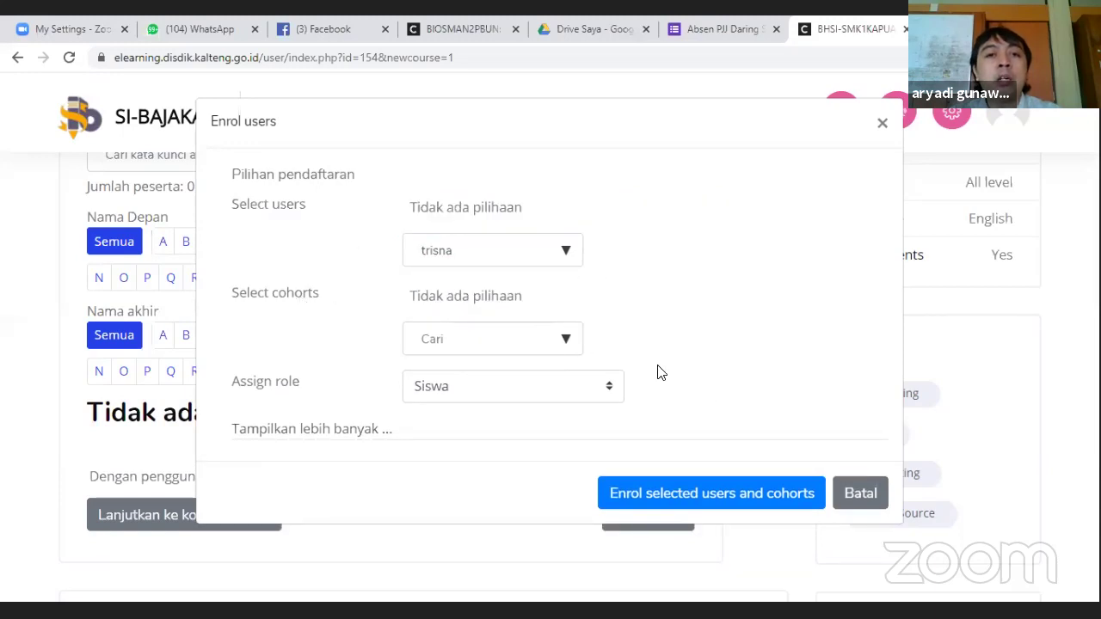
click(571, 343)
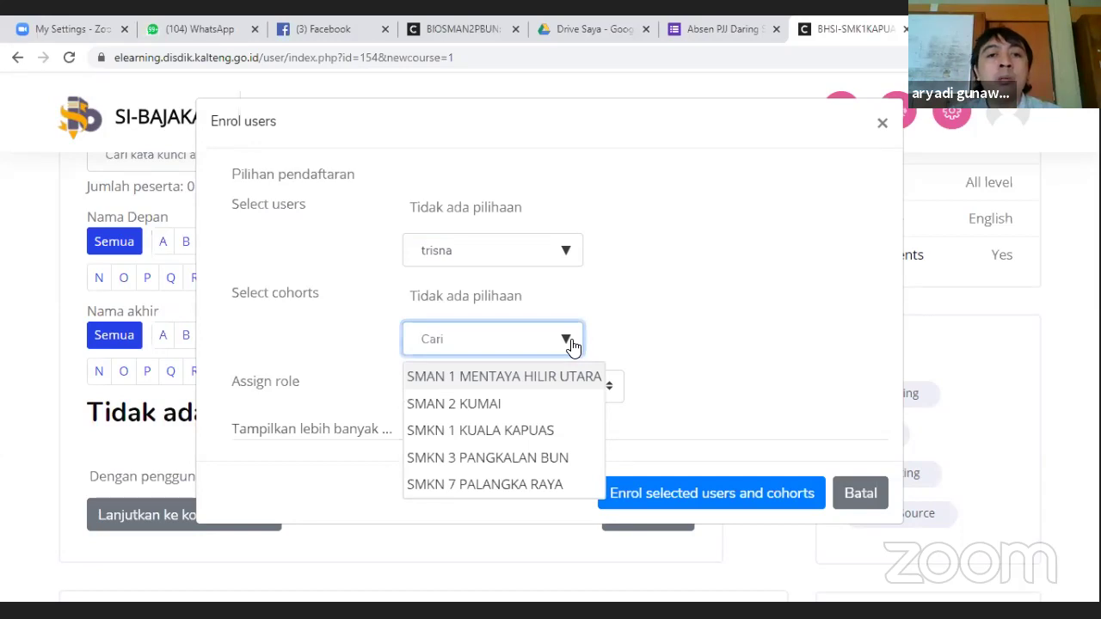
click(603, 430)
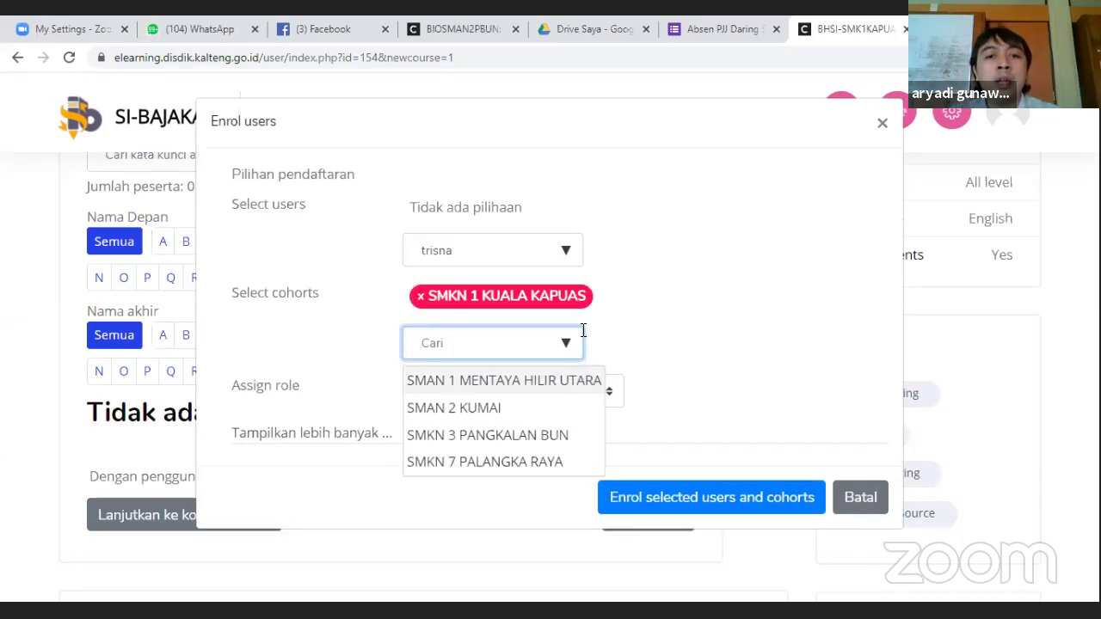
click(674, 309)
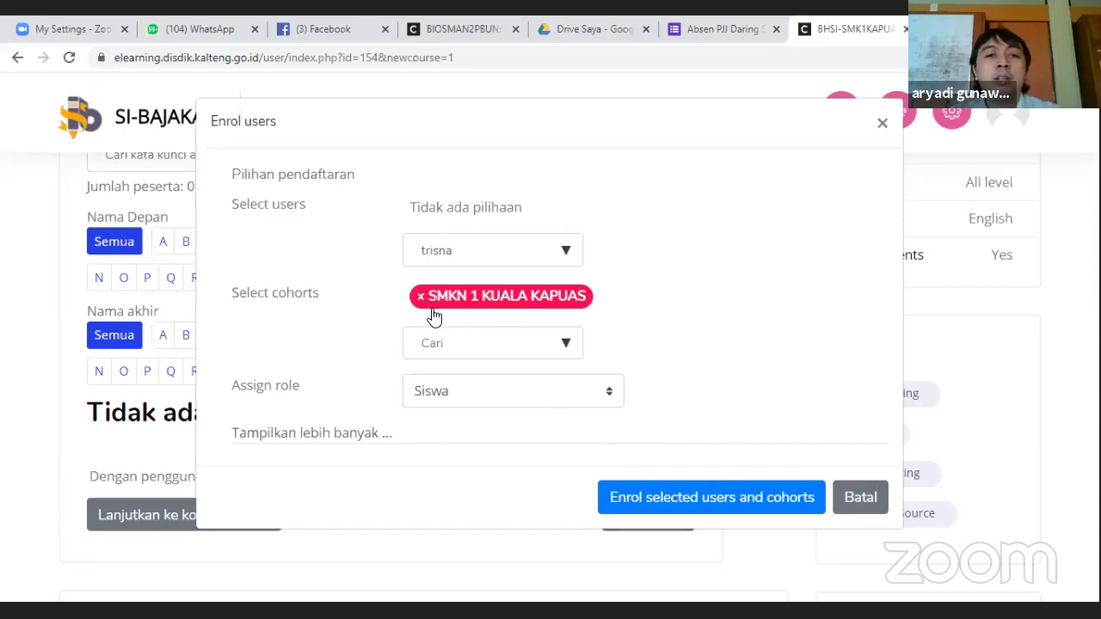
drag(474, 252, 402, 250)
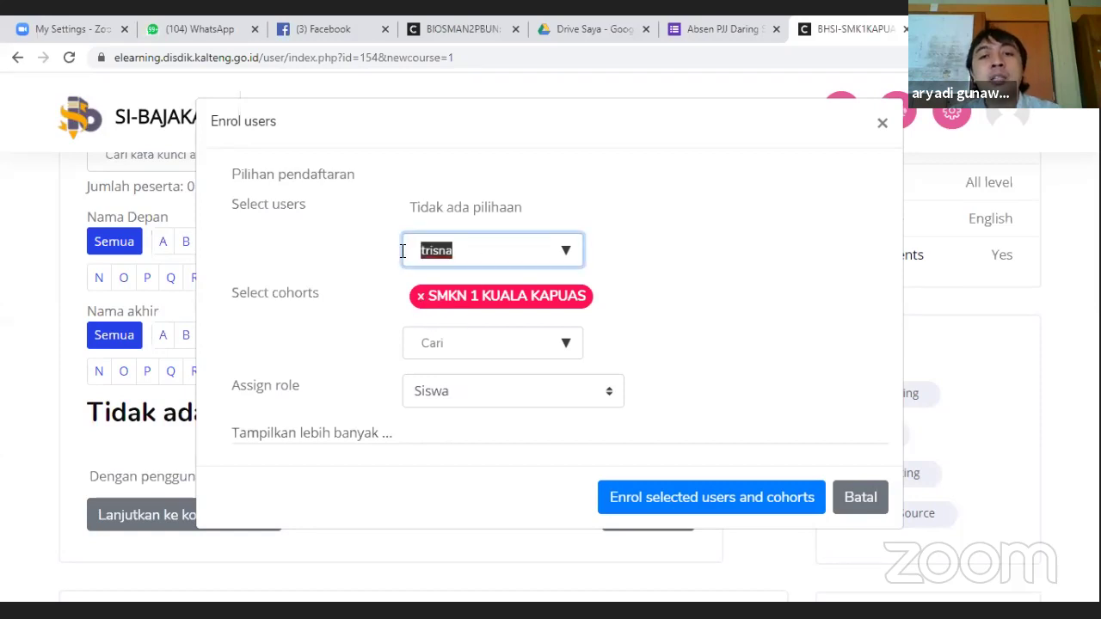
key(BackSpace)
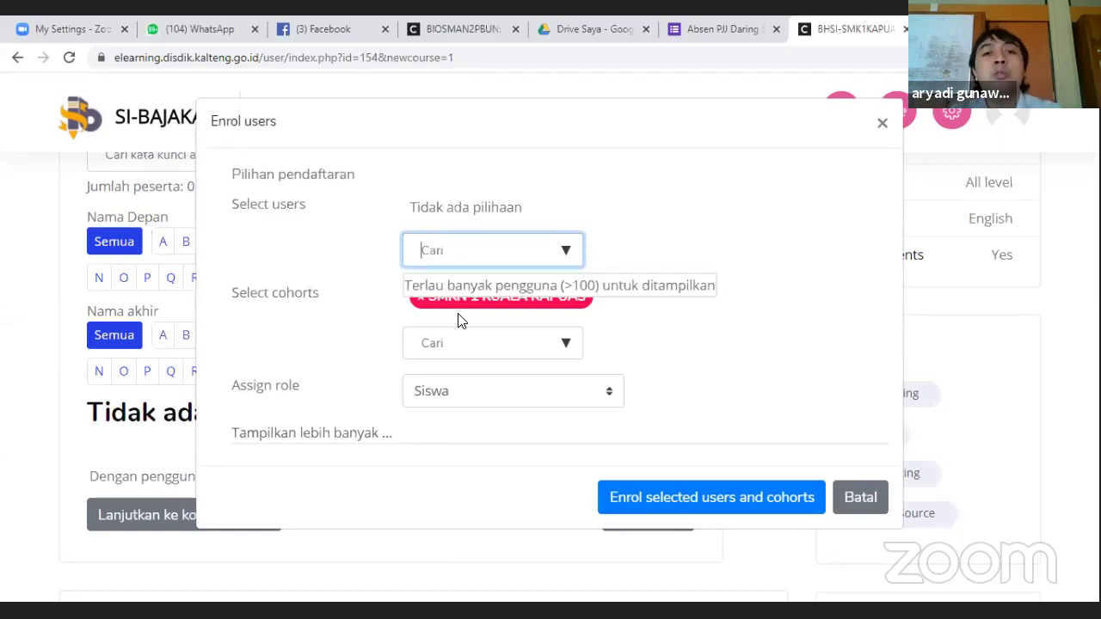
click(742, 353)
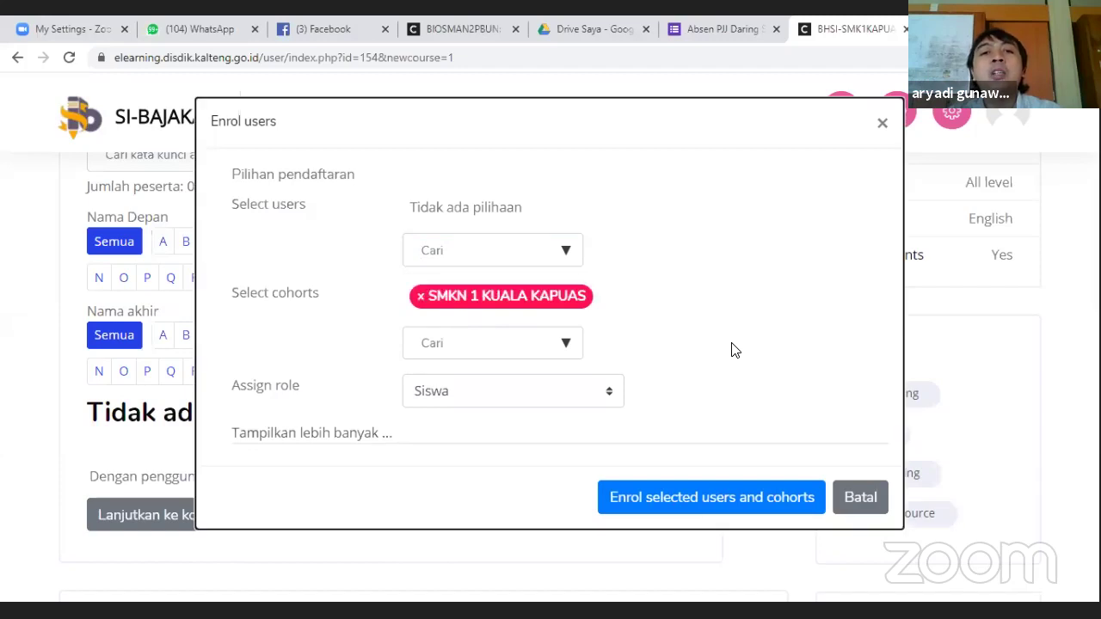
click(419, 298)
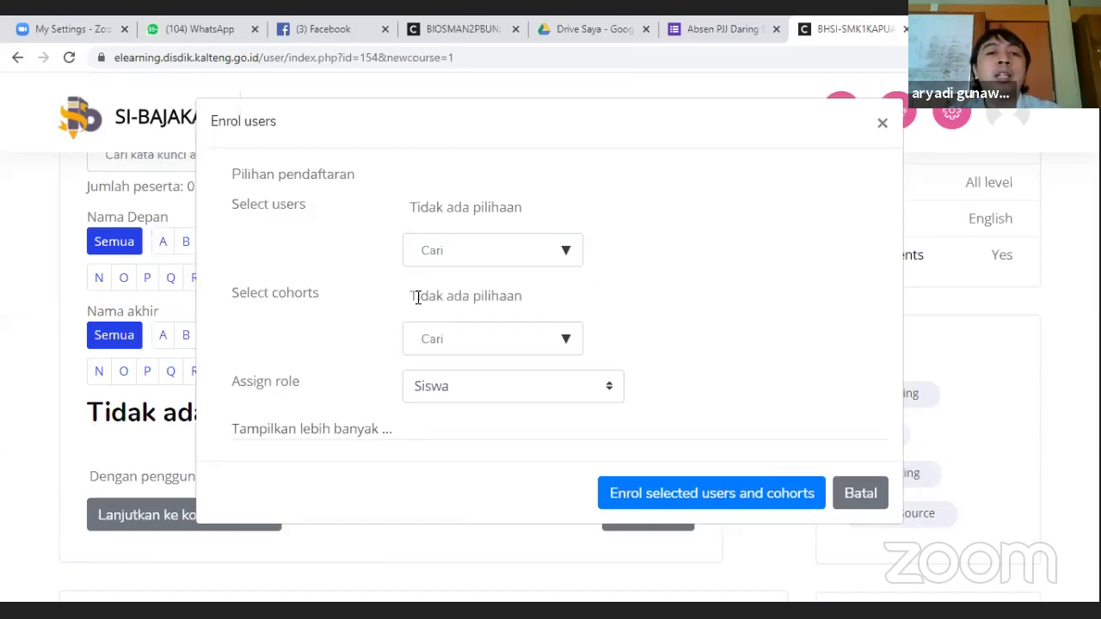
- Search 'sna', select two teachers, and enrol them with the Pengajar role
click(445, 249)
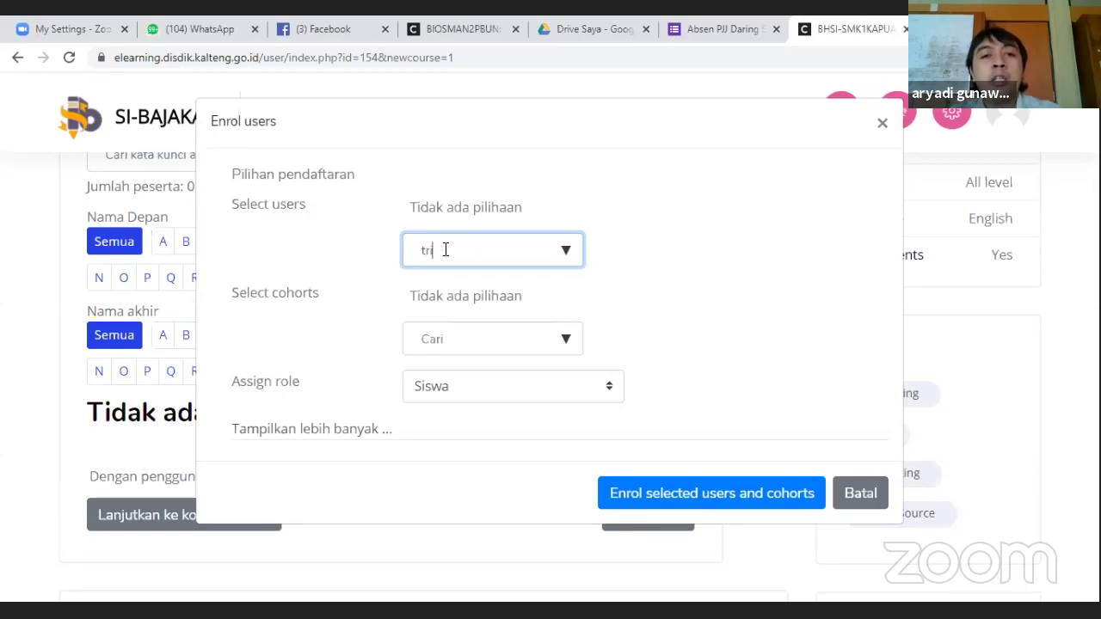
text(sna)
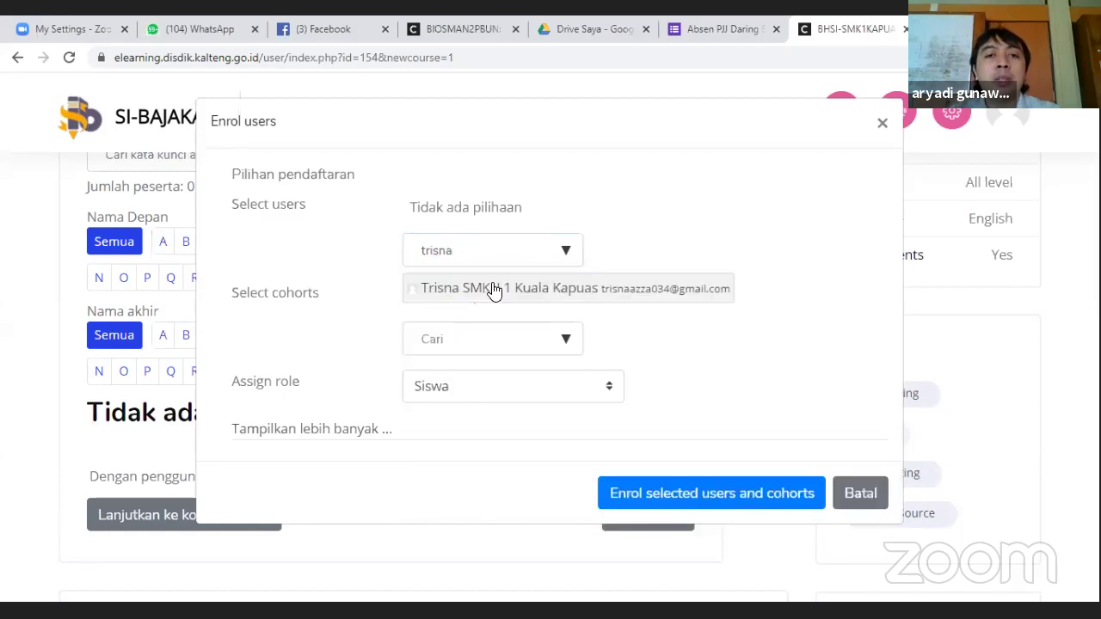
click(494, 283)
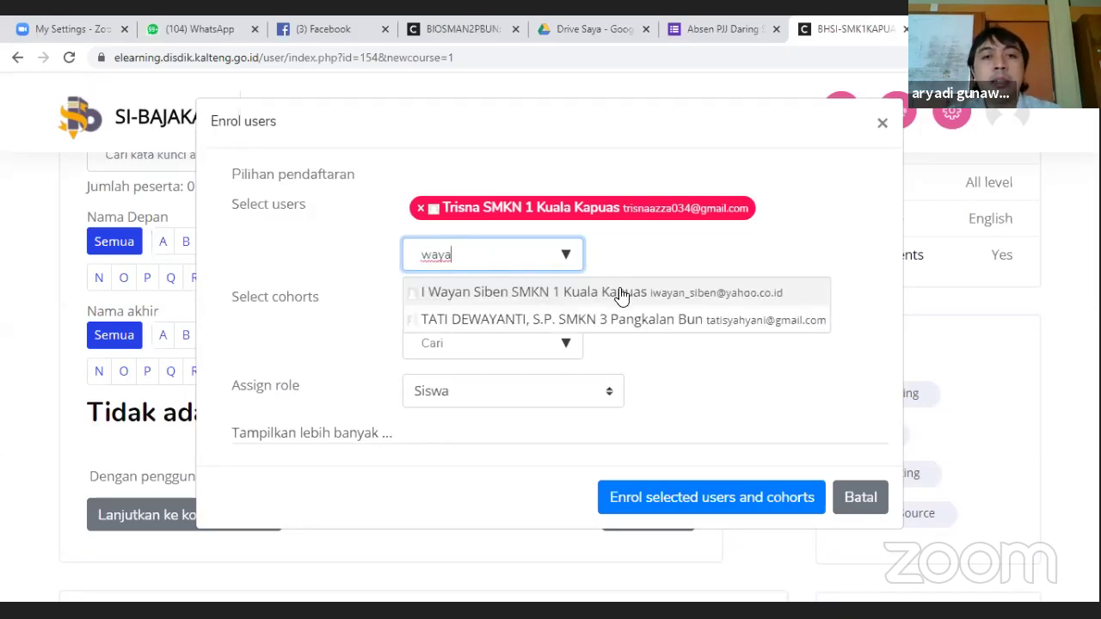
click(622, 293)
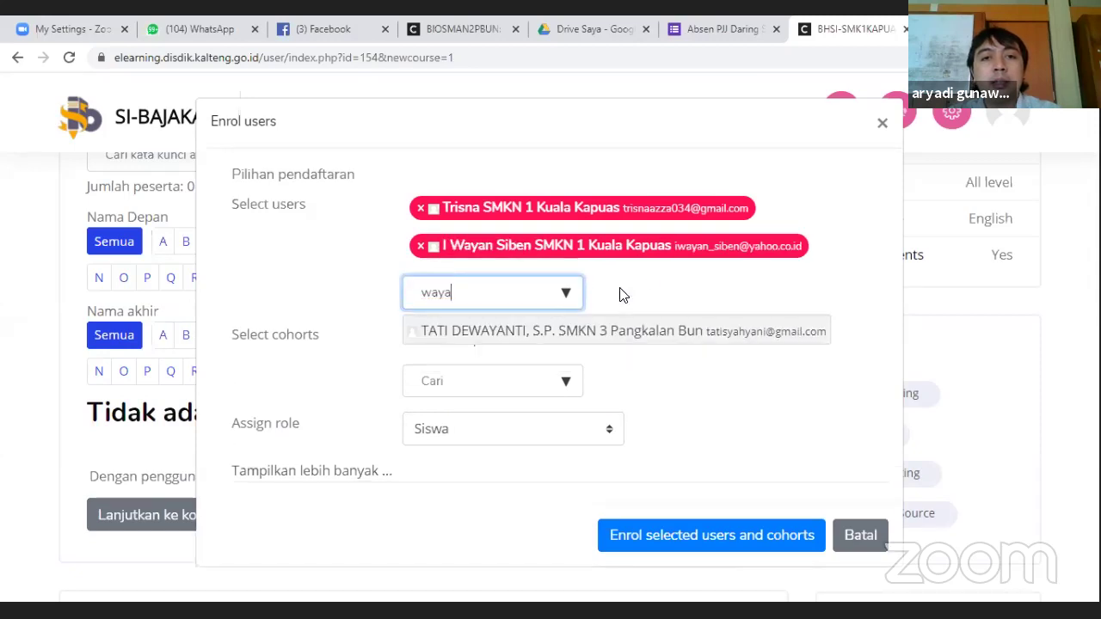
click(706, 395)
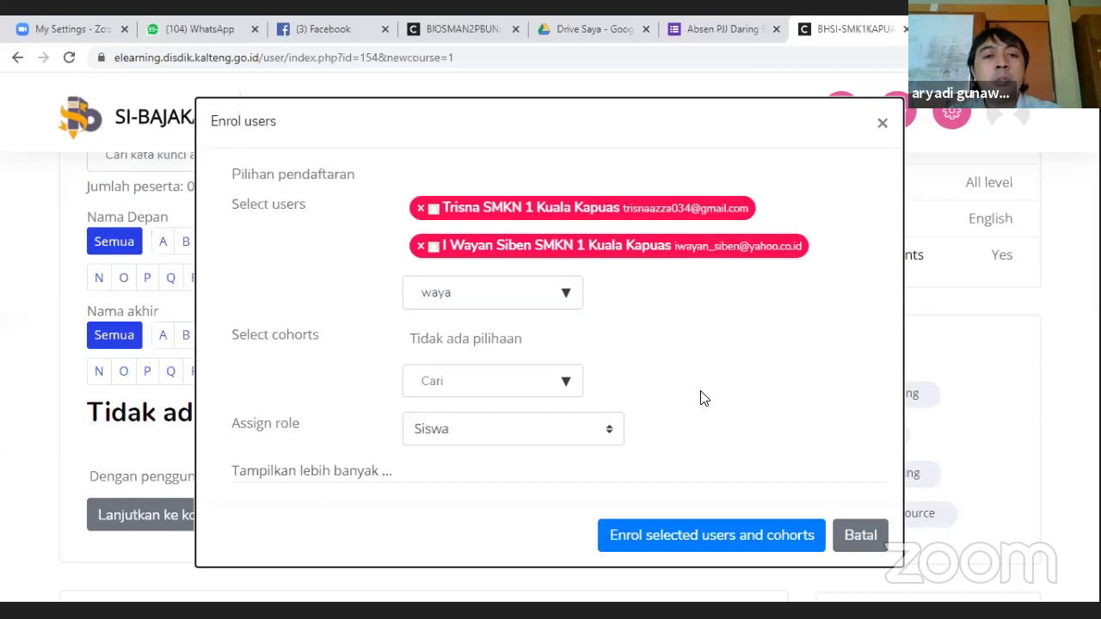
click(459, 432)
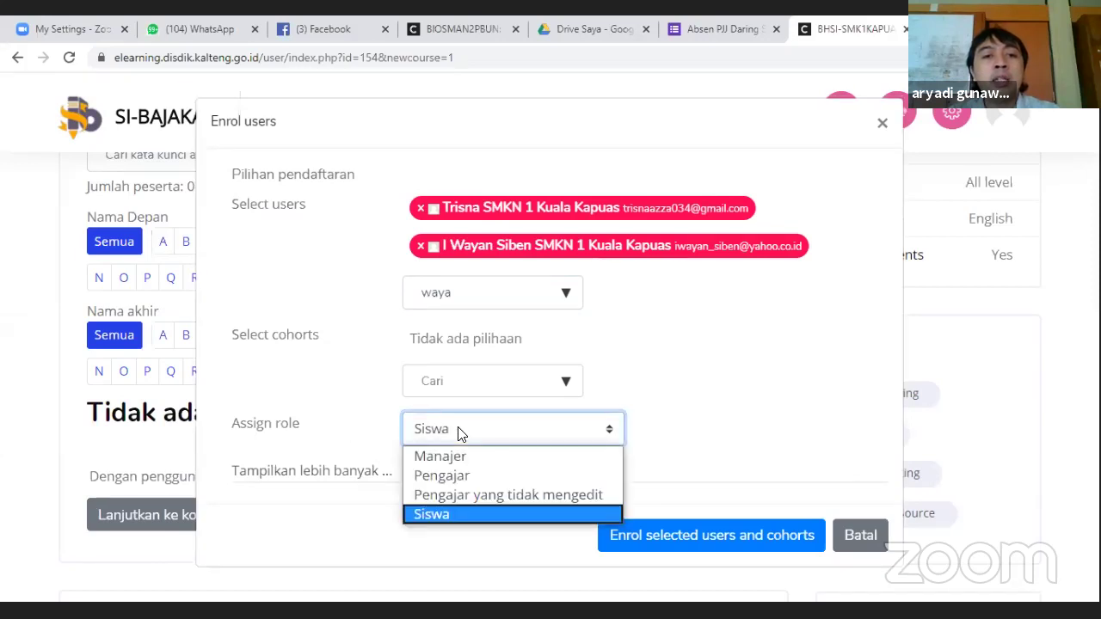
click(460, 478)
click(706, 538)
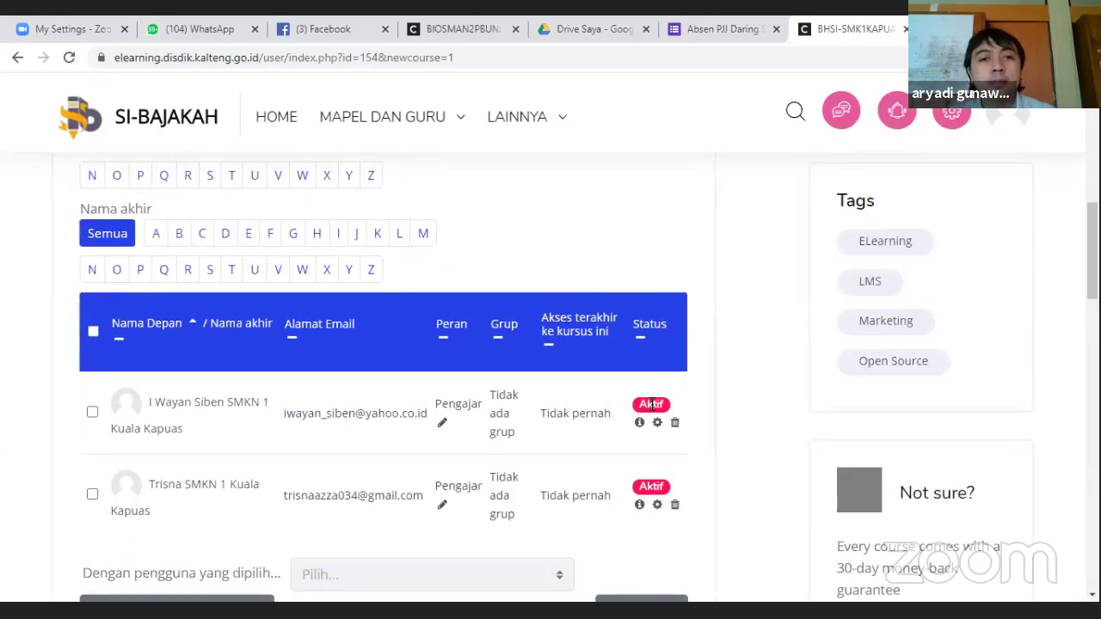
- Reopen the Enrol users dialog from the Peserta page
scroll(651, 404, up, 3)
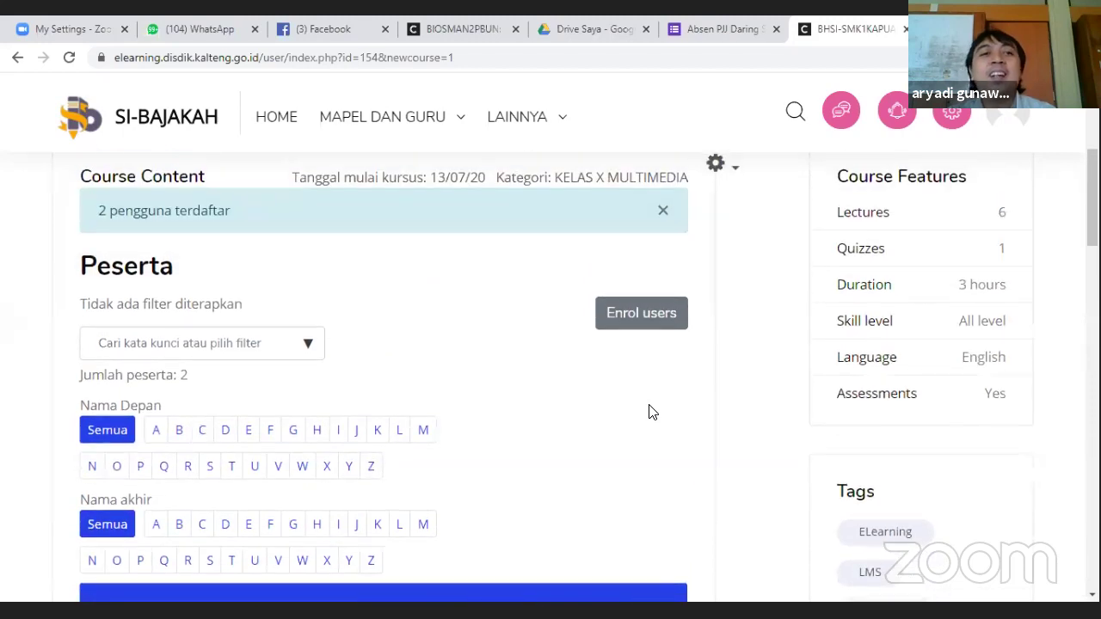
click(644, 315)
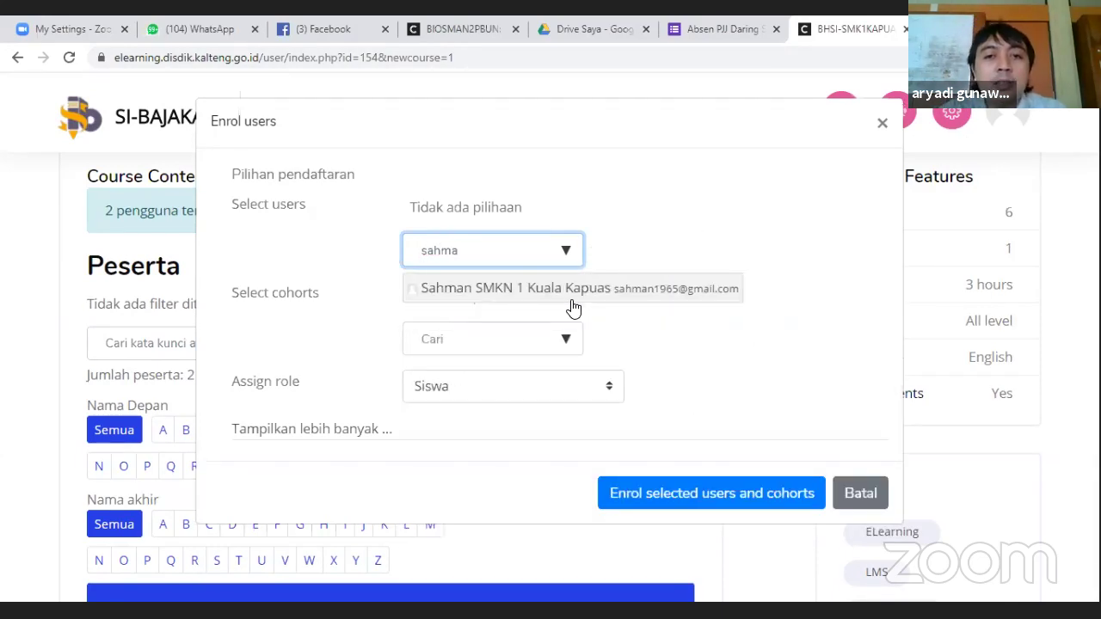
- Select a third user, try searching 'duri', and submit the enrolment as Pengajar
click(573, 293)
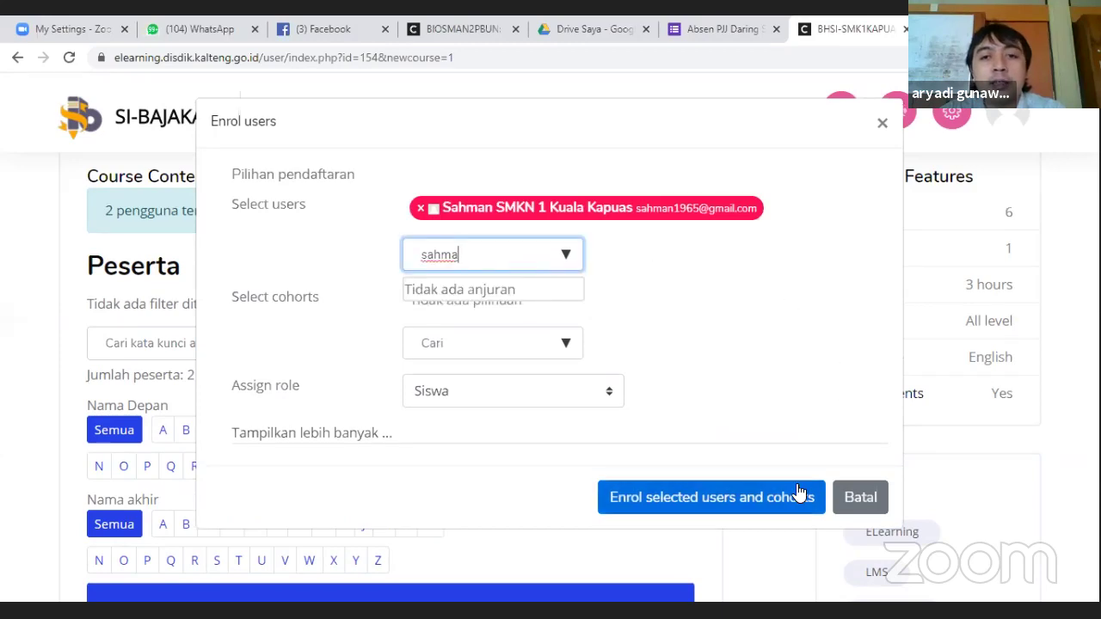
drag(475, 259, 392, 261)
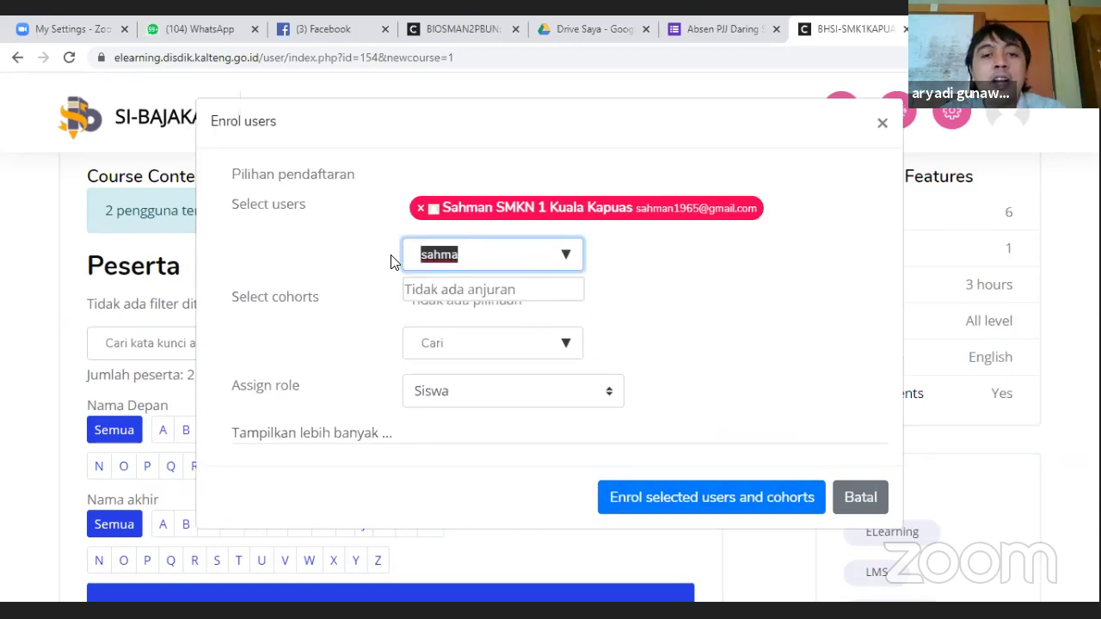
text(during)
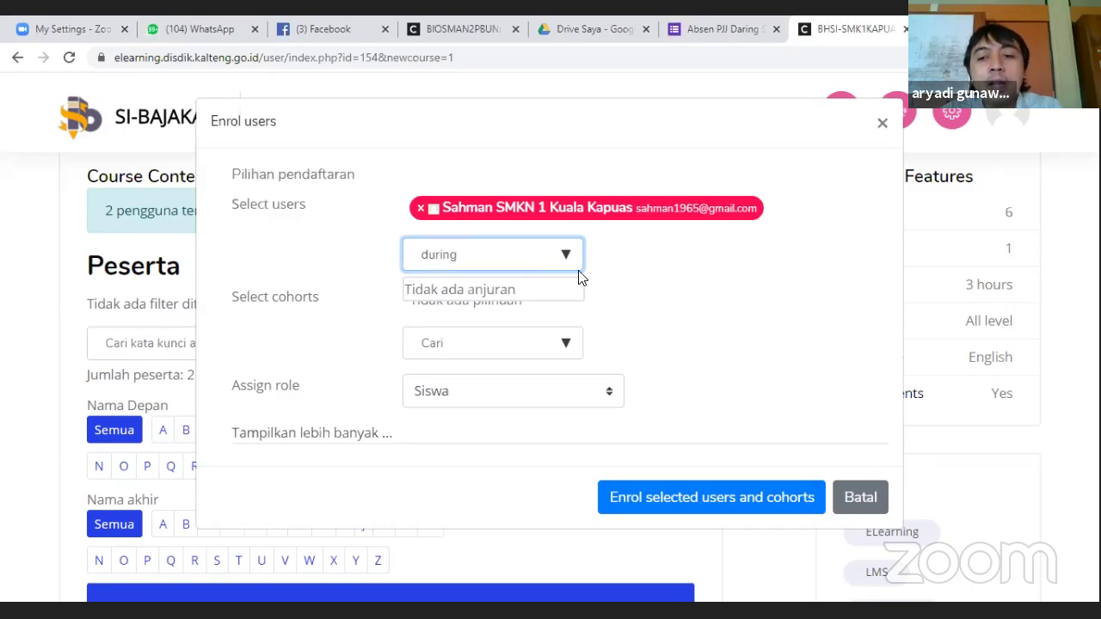
click(654, 264)
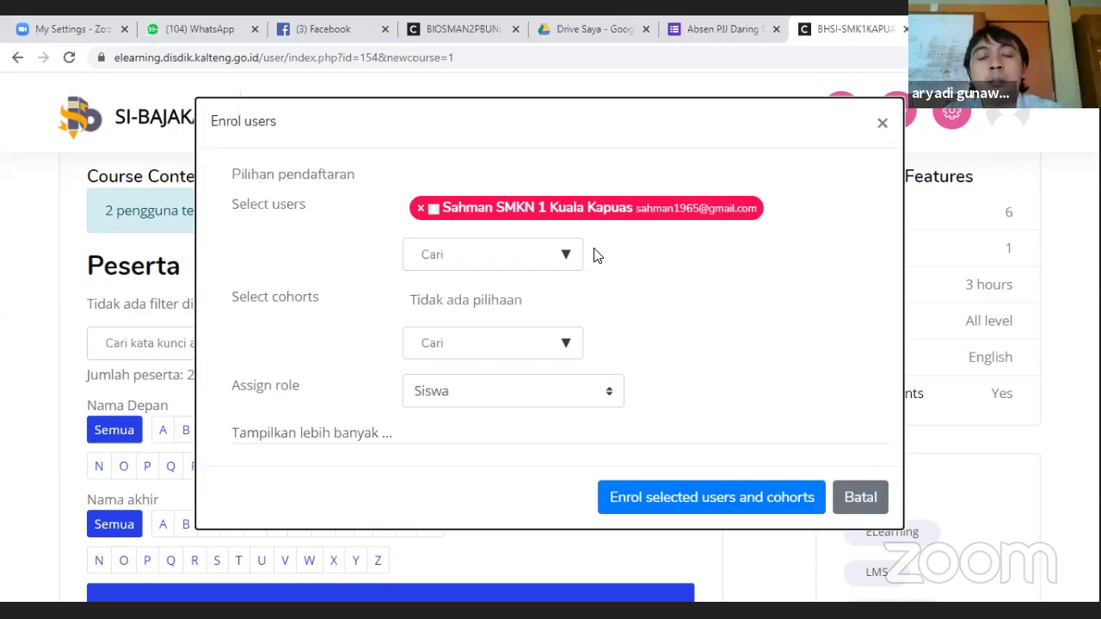
click(618, 391)
click(526, 437)
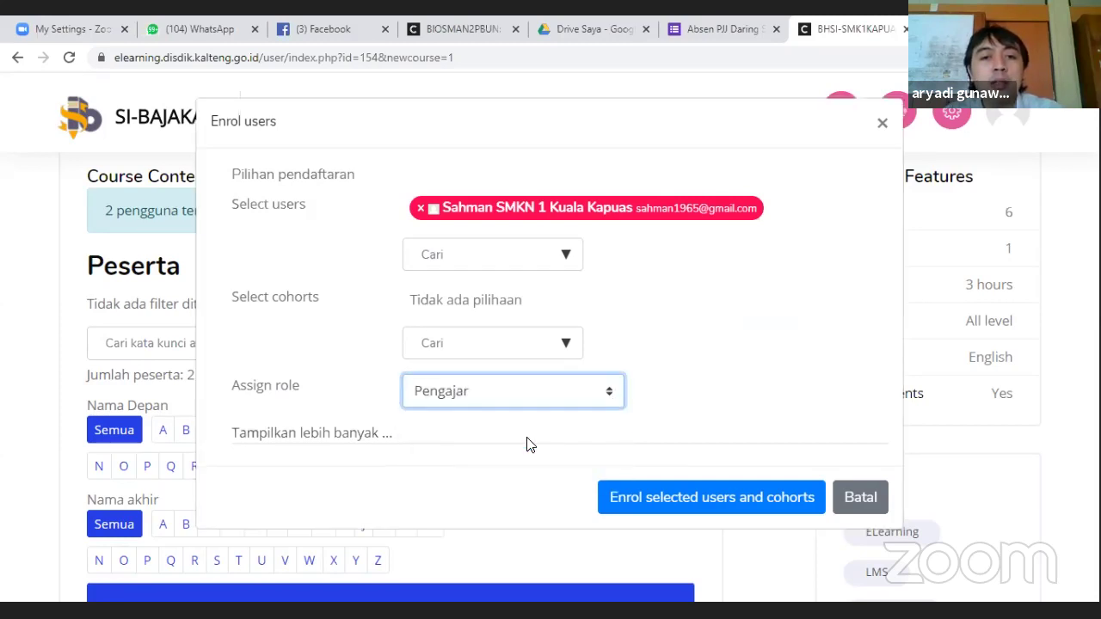
click(737, 499)
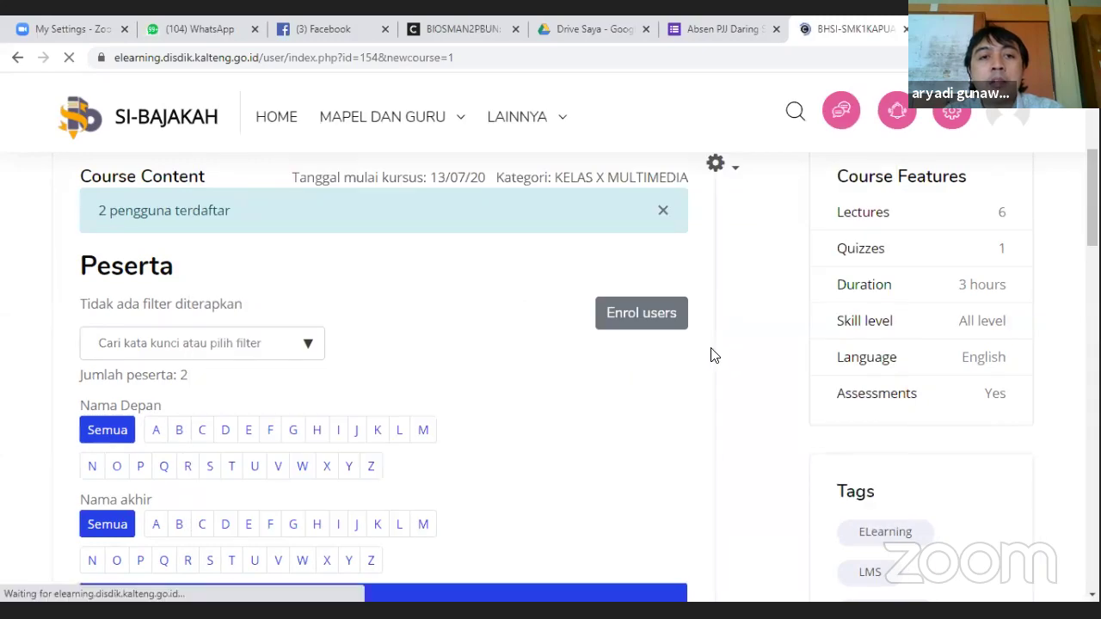
- Review the three Pengajar participants, then remove the third user's course enrolment
scroll(670, 366, down, 2)
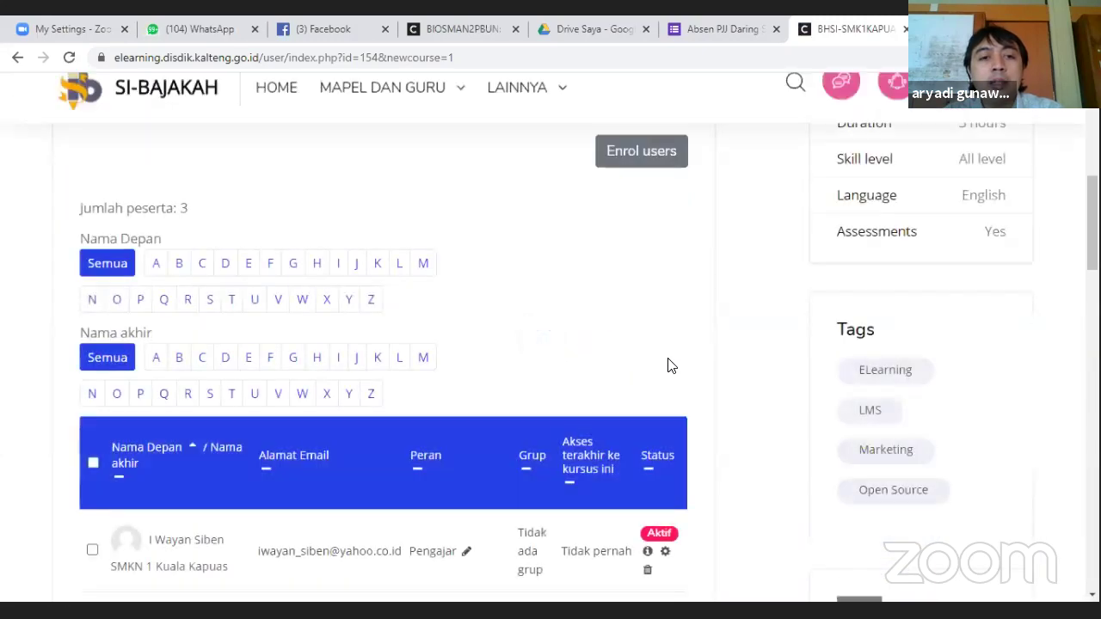
scroll(671, 365, down, 3)
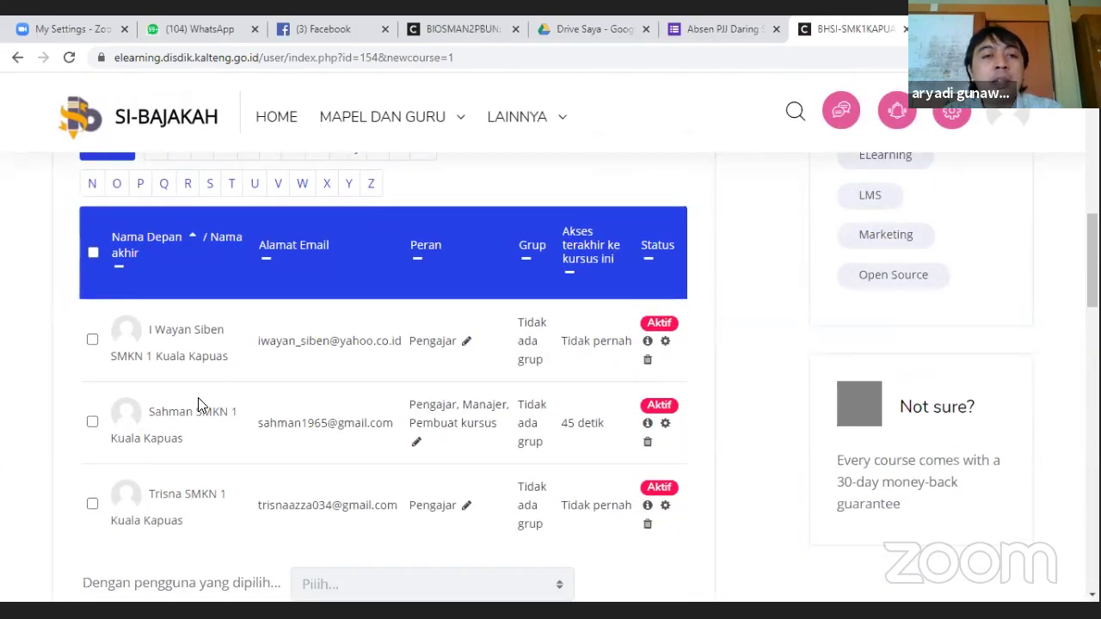
click(952, 112)
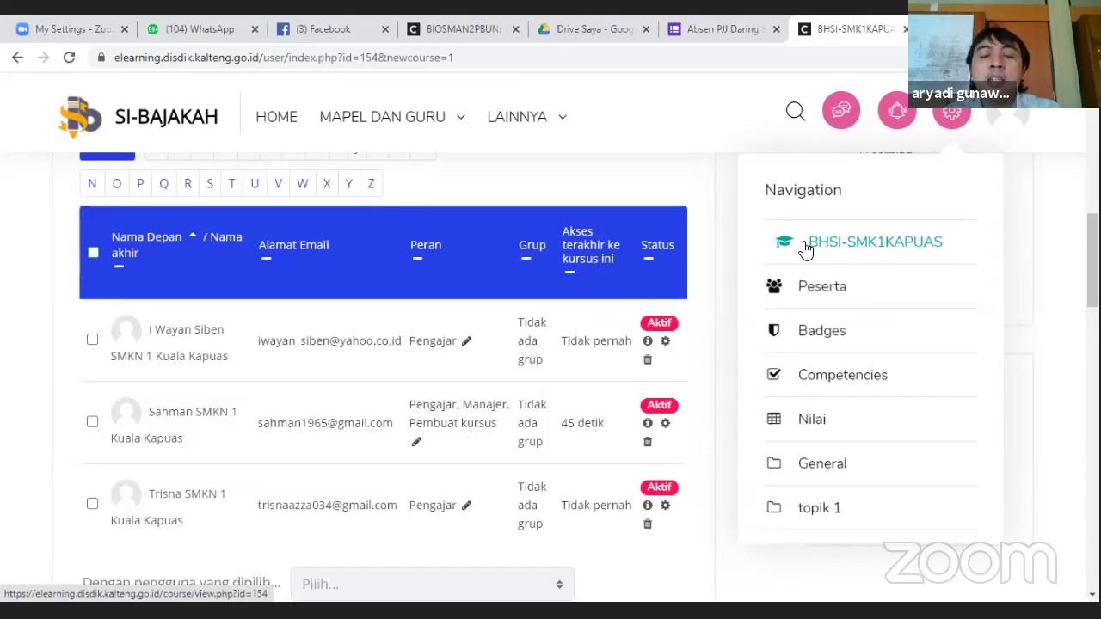
click(952, 114)
click(951, 114)
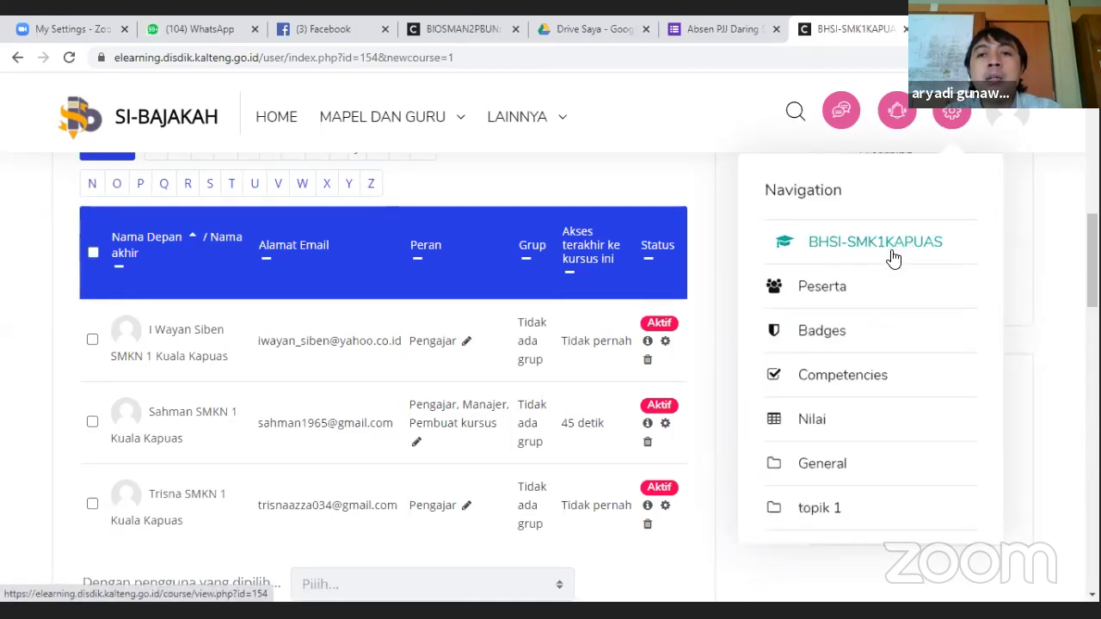
click(650, 444)
click(613, 280)
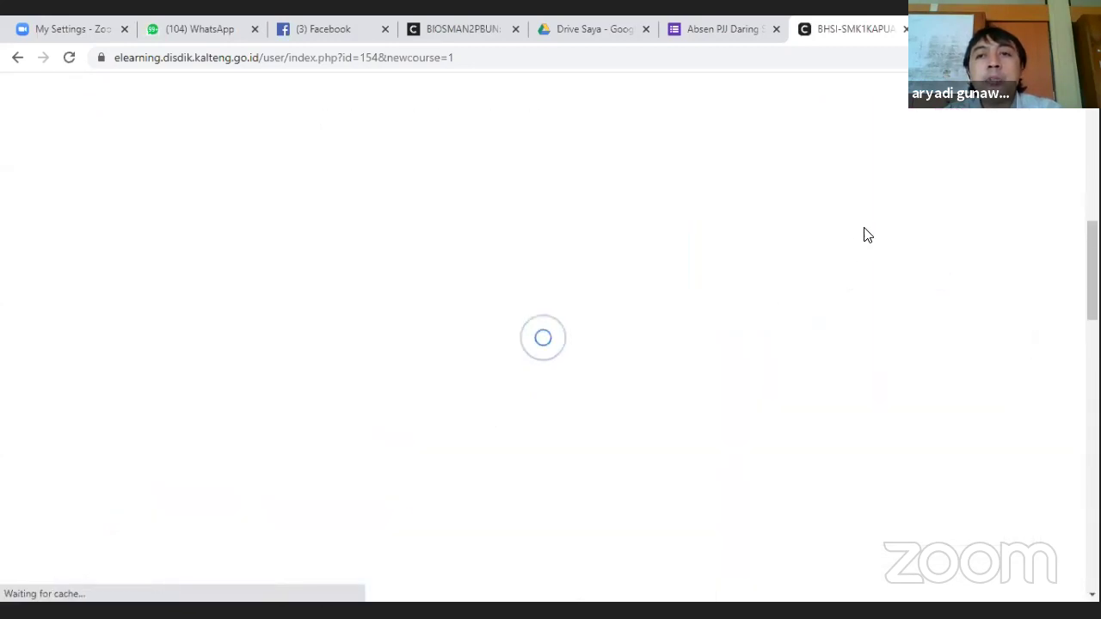
- Reload the BAHASA INDONESIA course Participants page and scroll back to the top
click(944, 120)
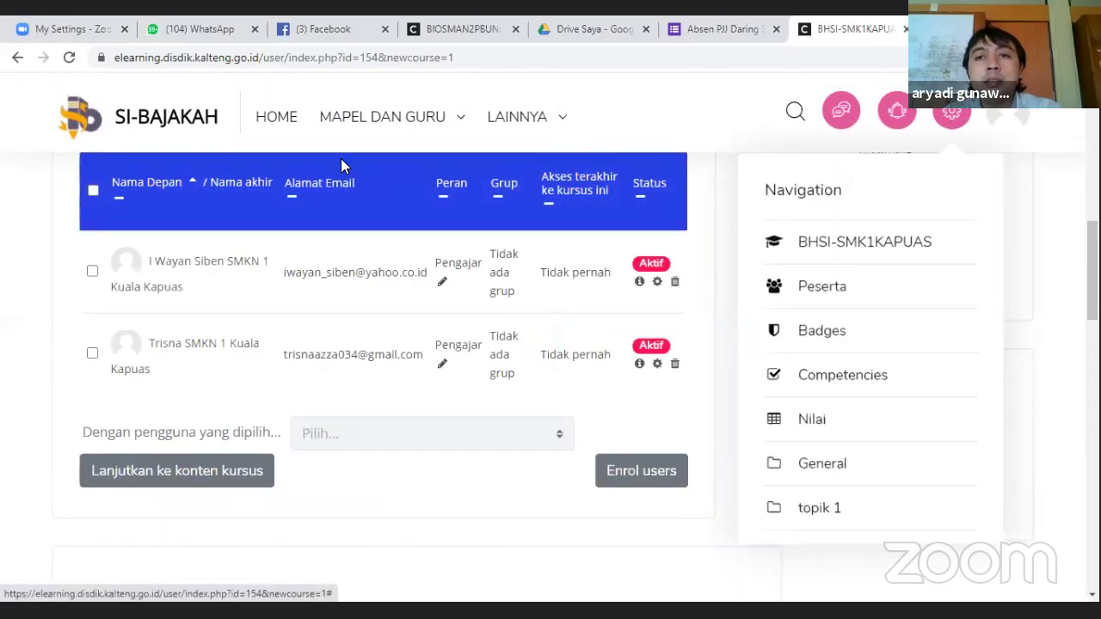
click(69, 58)
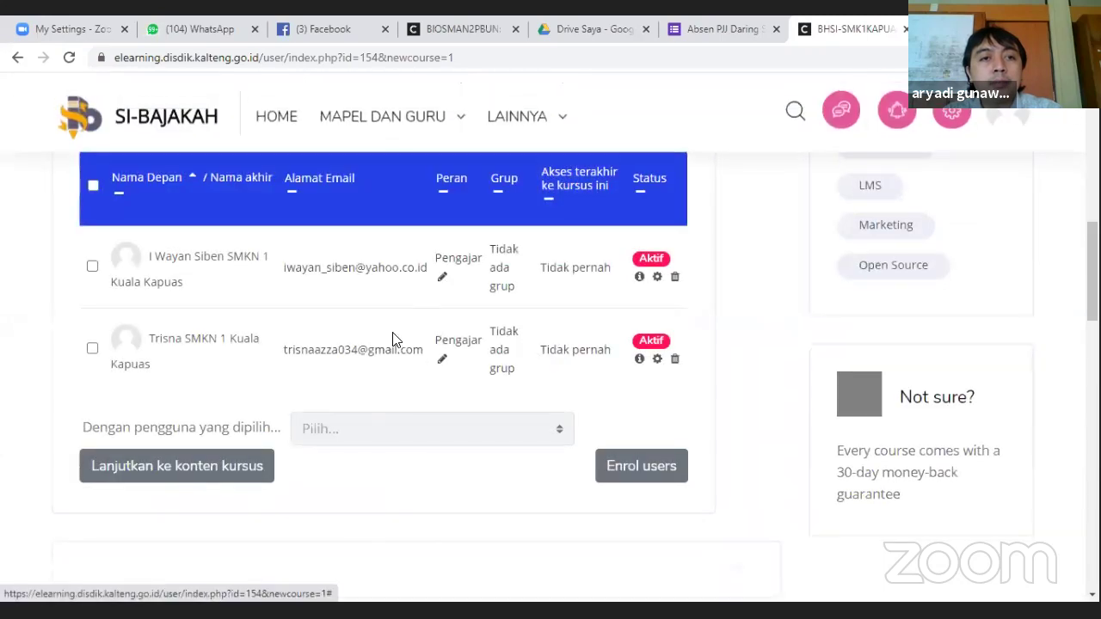
scroll(225, 206, up, 3)
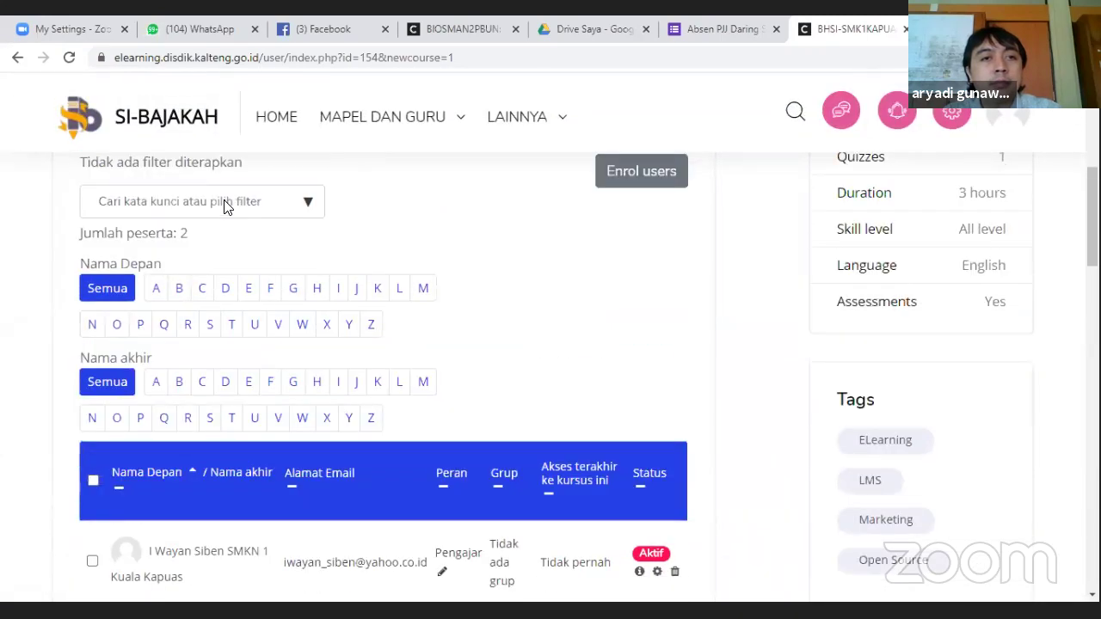
scroll(225, 207, up, 1)
- Open the SI-BAJAKAH site home in a new tab and view its navigation list
right_click(276, 120)
click(306, 131)
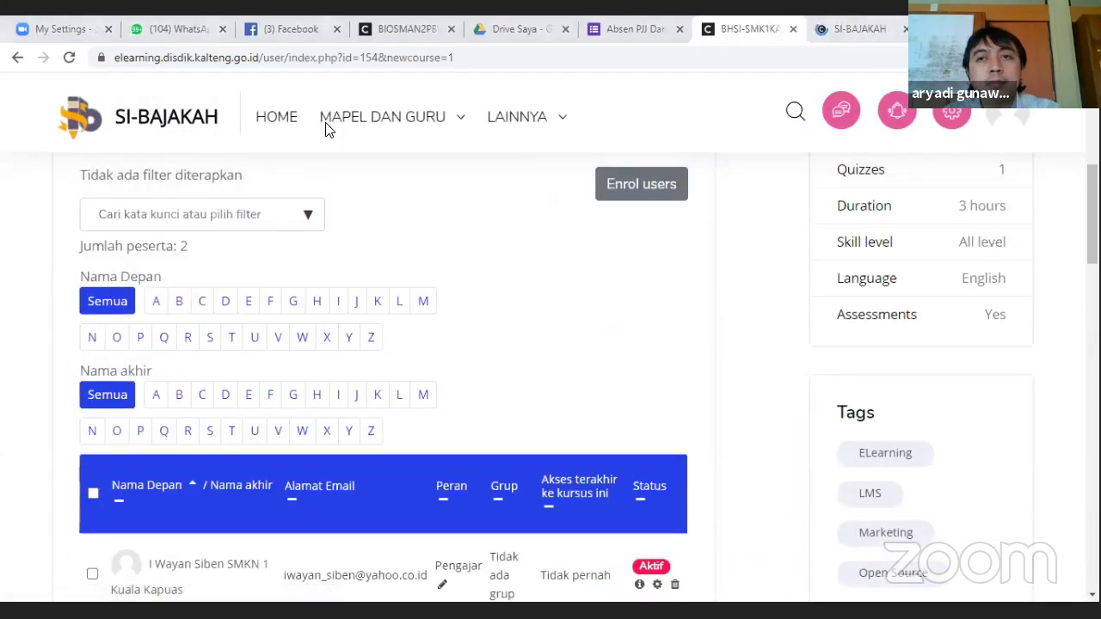
click(856, 30)
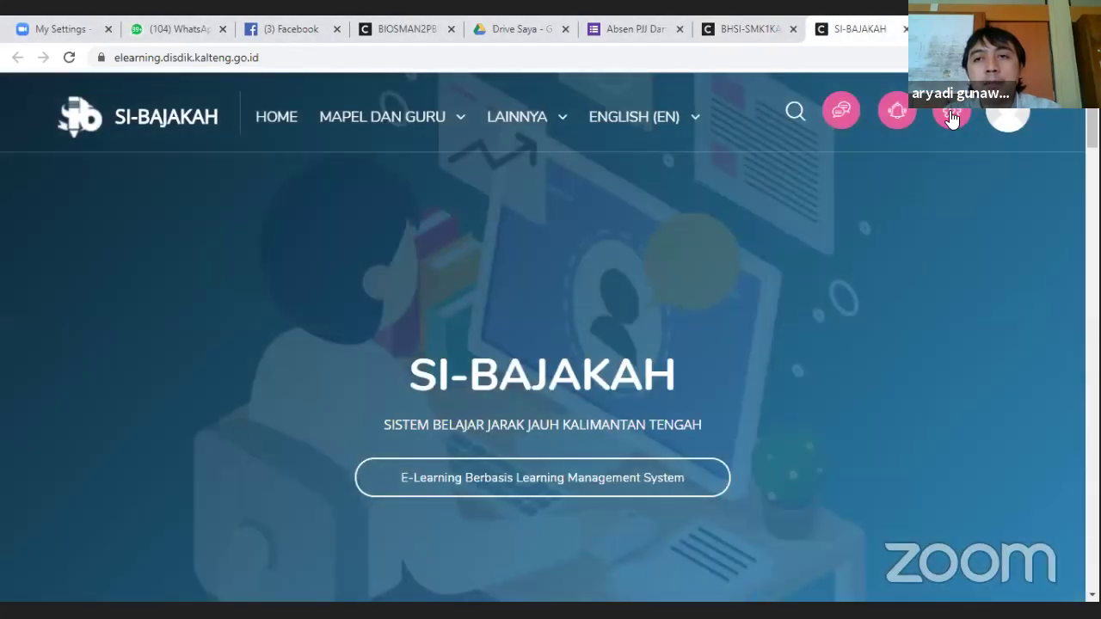
click(952, 114)
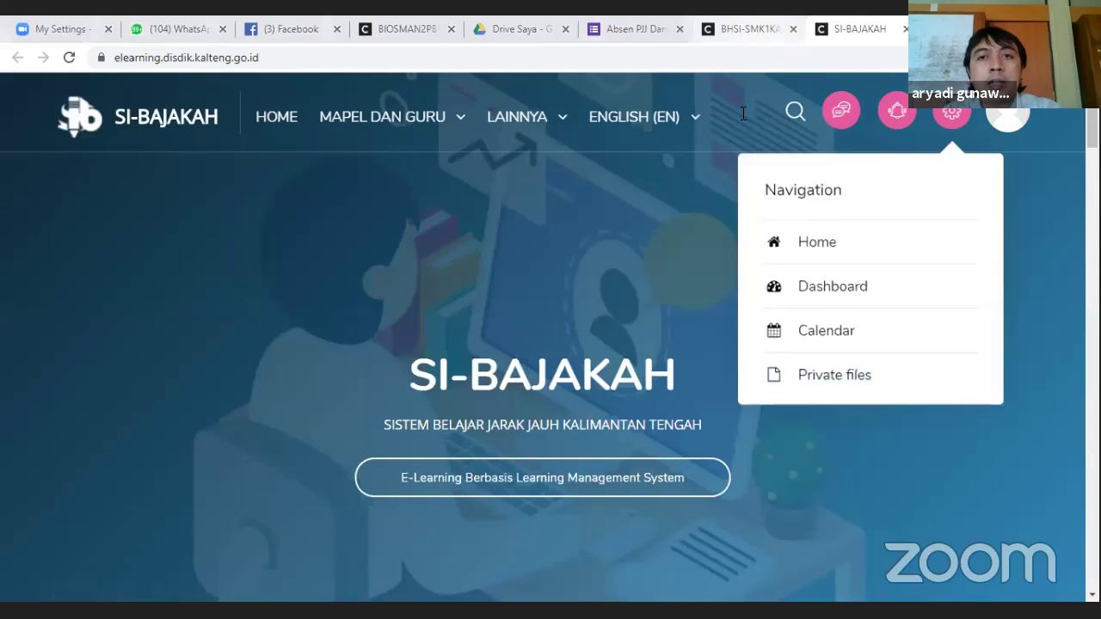
- Back on Participants, search for the teacher by name and enrol them in the course
key(ctrl+shift+Tab)
click(646, 188)
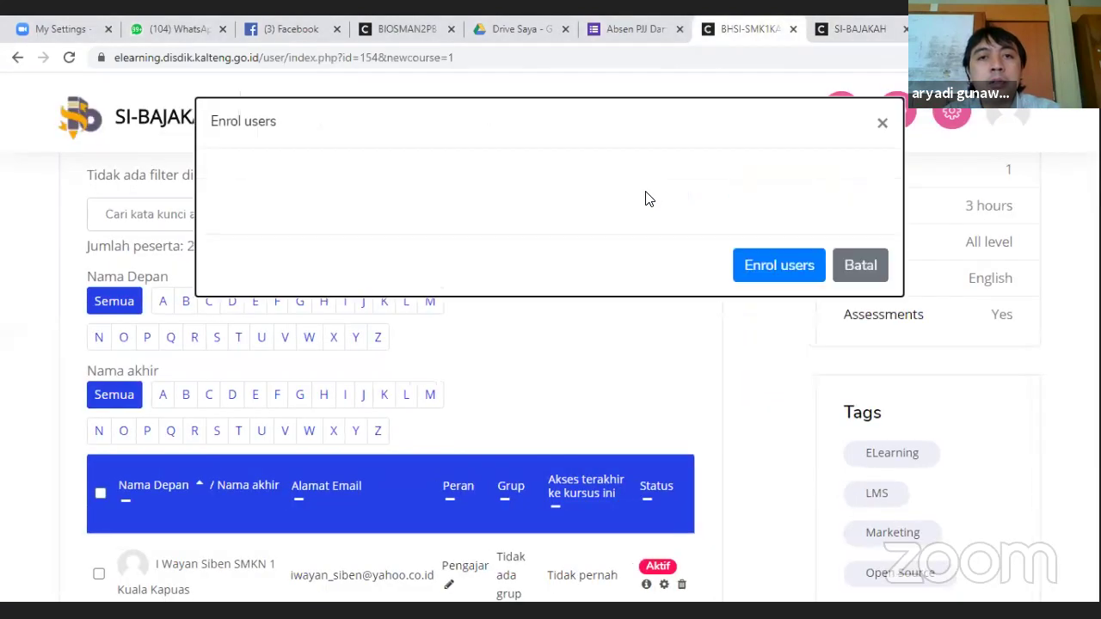
click(494, 247)
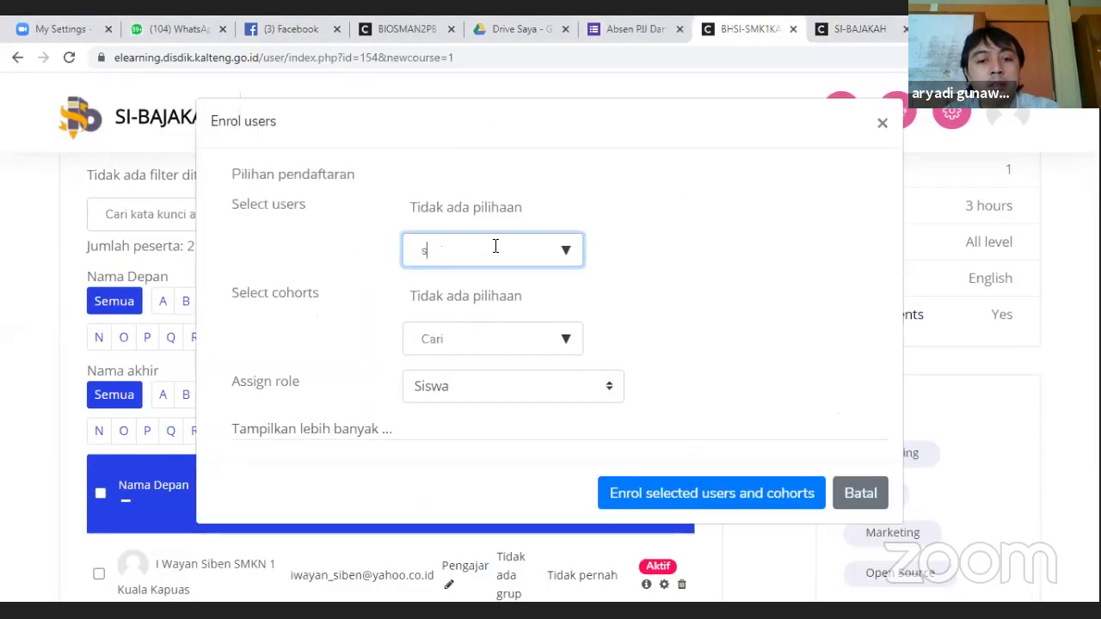
text(sahm)
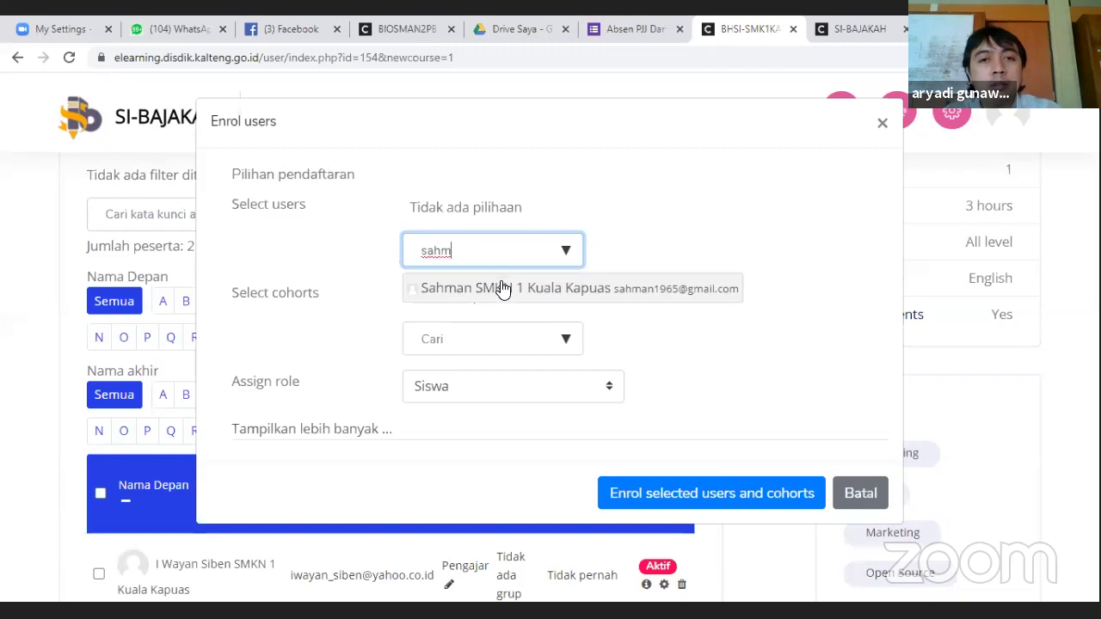
click(503, 289)
click(701, 495)
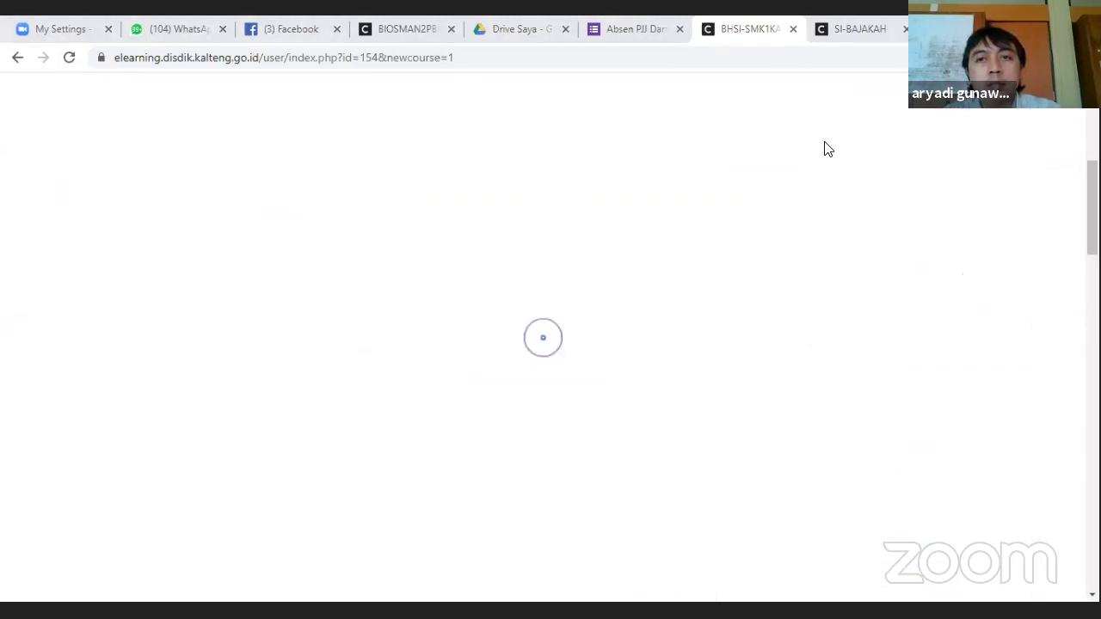
- In the SI-BAJAKAH tab, go to the teacher's Dashboard and scroll to the Courses block
click(856, 28)
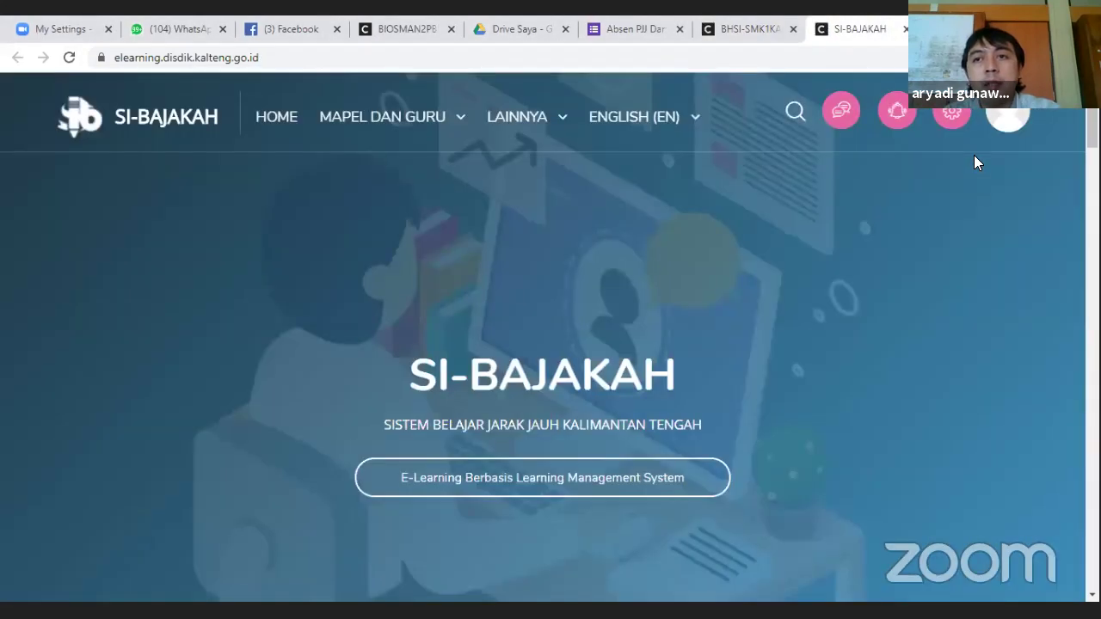
click(945, 119)
scroll(895, 301, down, 2)
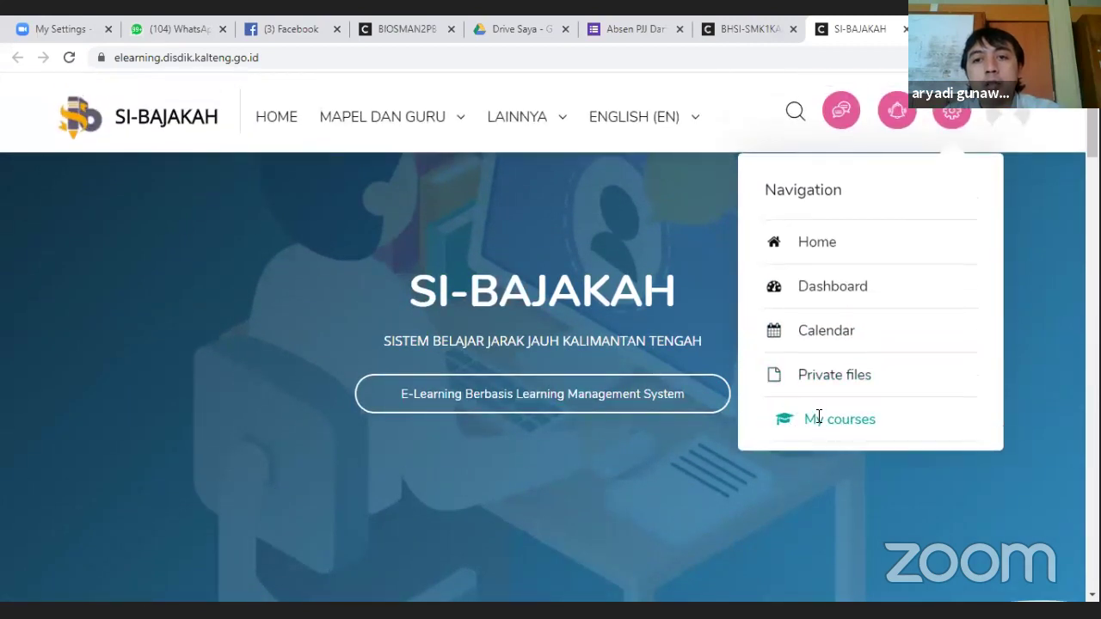
click(824, 291)
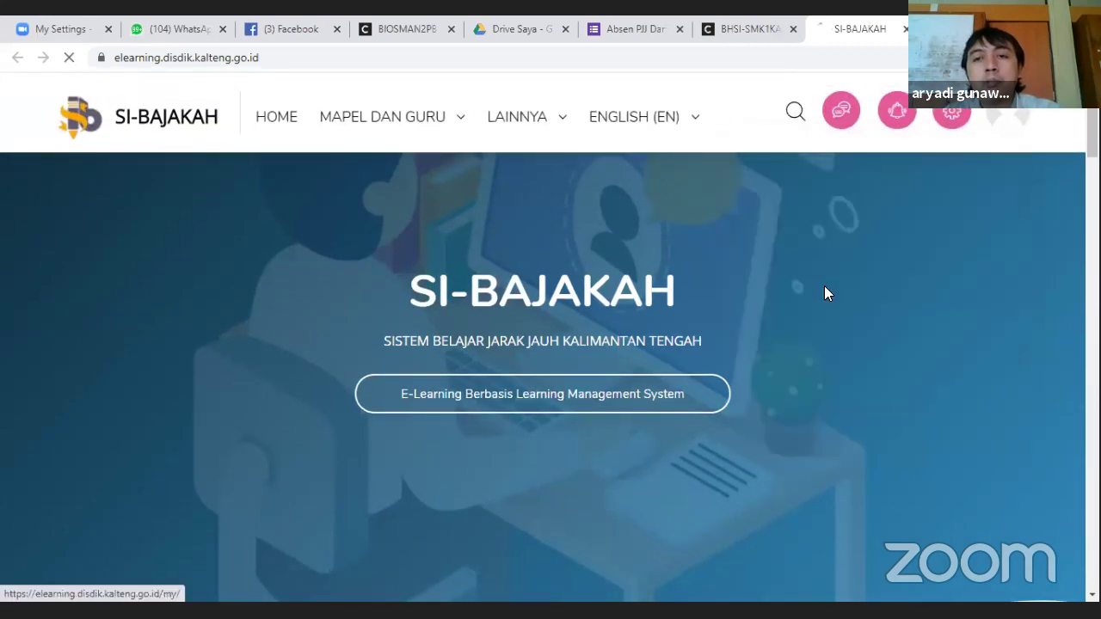
scroll(824, 294, down, 2)
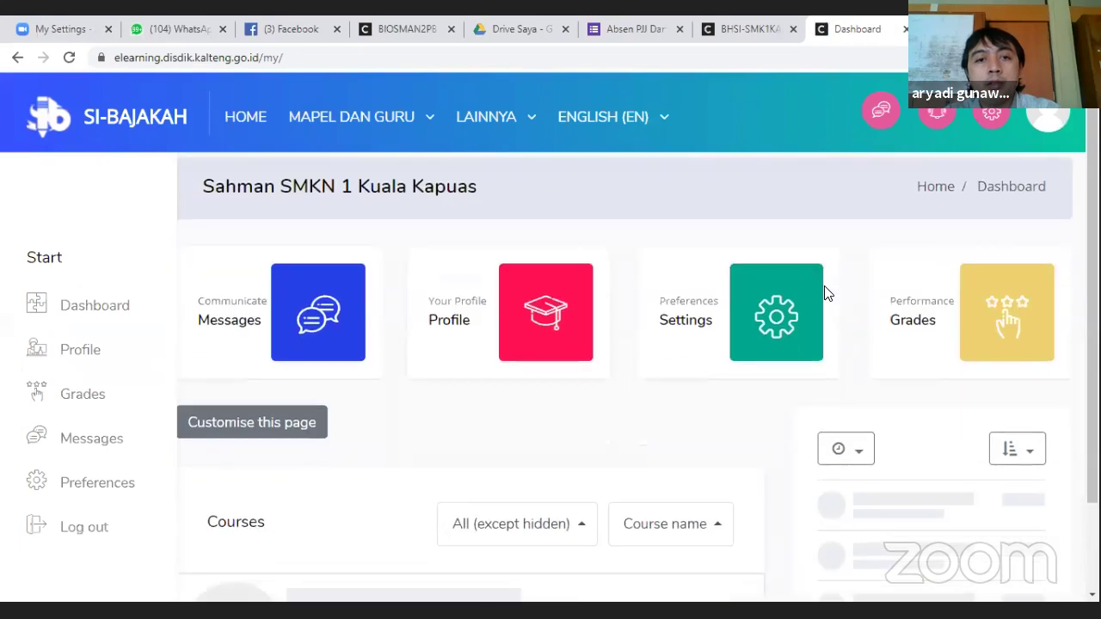
scroll(627, 356, down, 3)
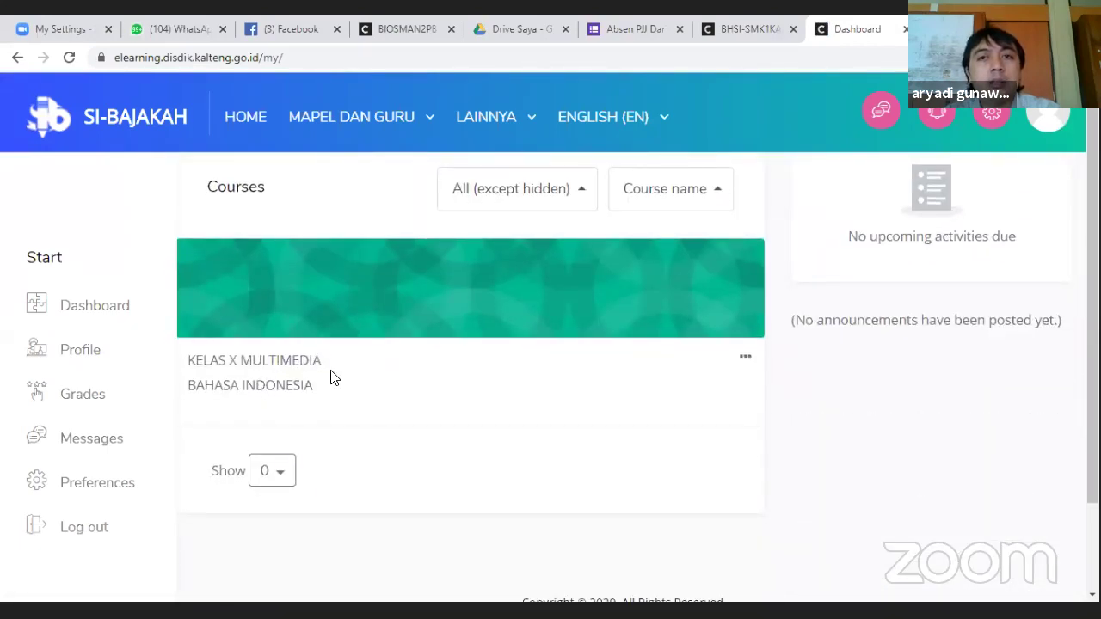
scroll(464, 301, up, 2)
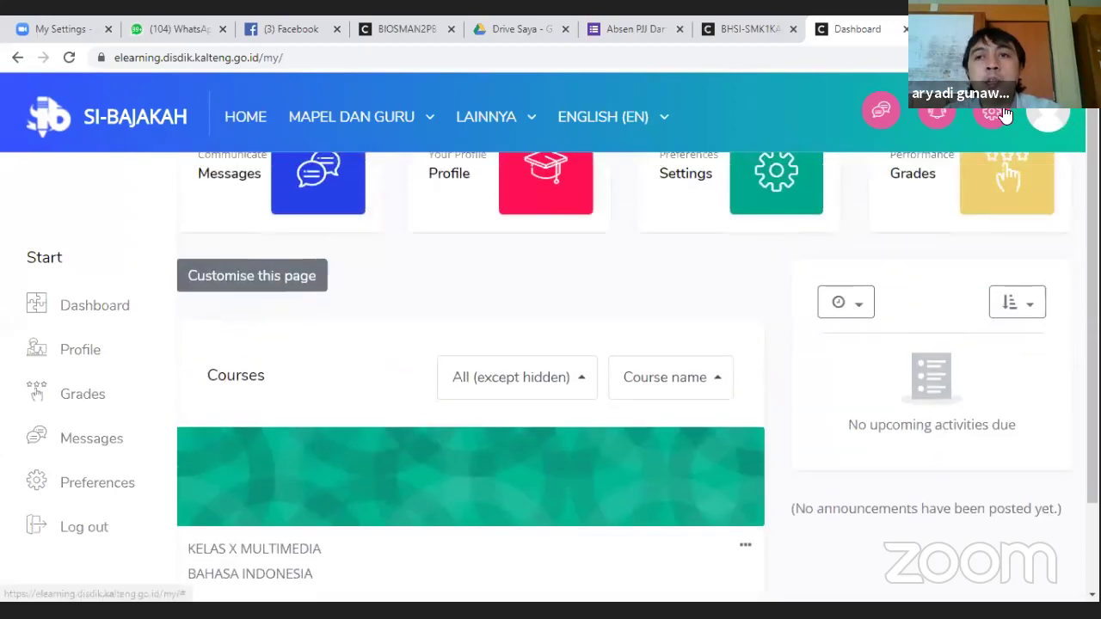
- Reload the Dashboard twice until KELAS X MULTIMEDIA BAHASA INDONESIA appears under Courses
click(992, 113)
click(869, 287)
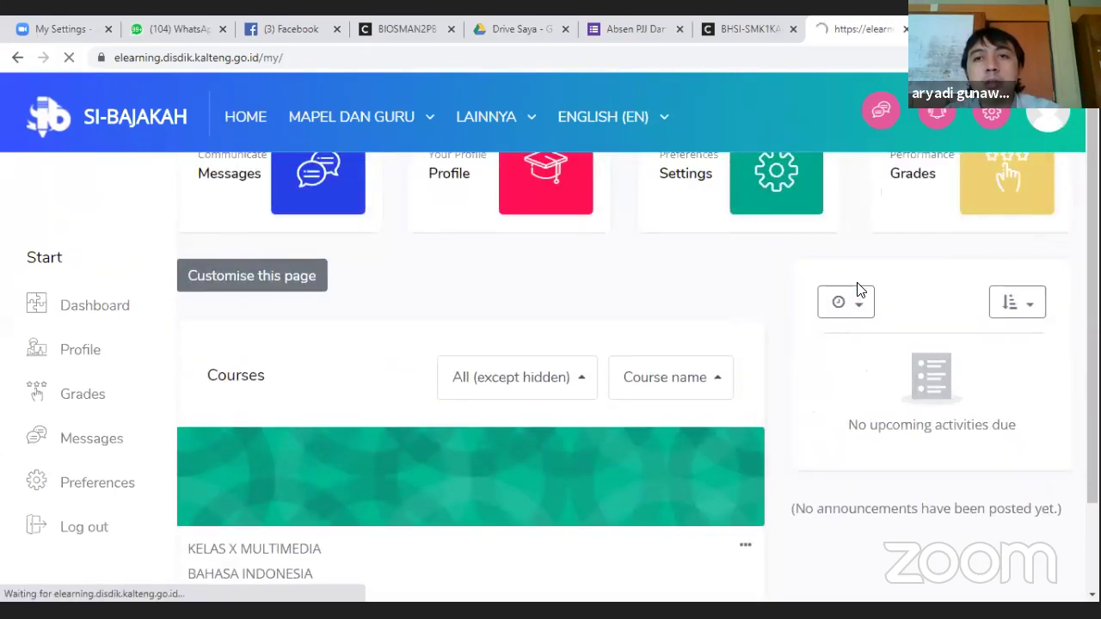
scroll(580, 379, down, 1)
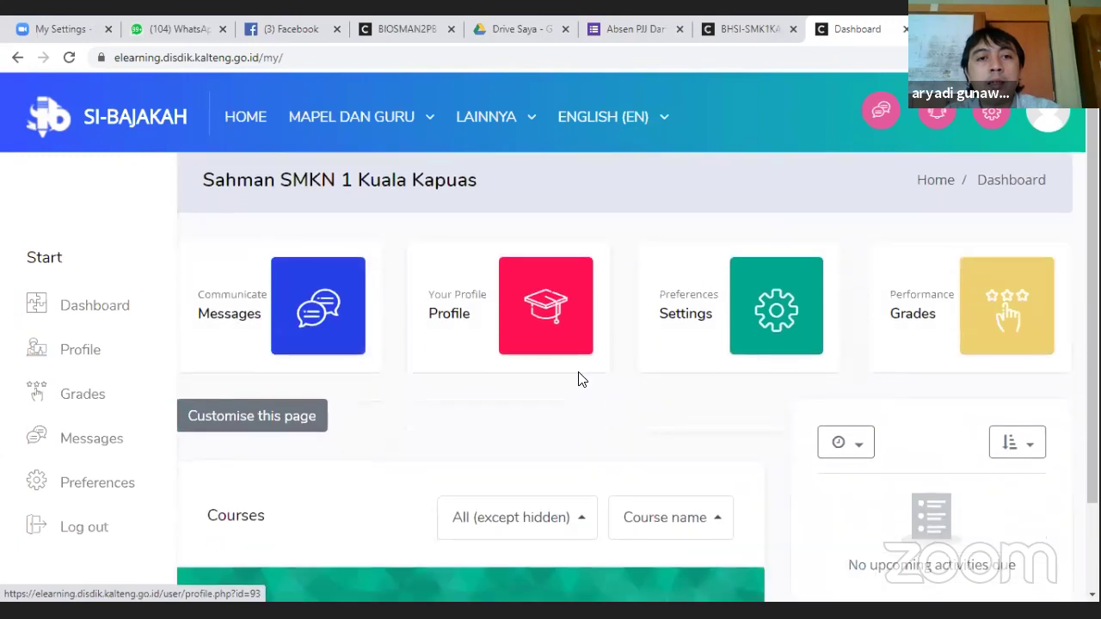
scroll(513, 324, down, 2)
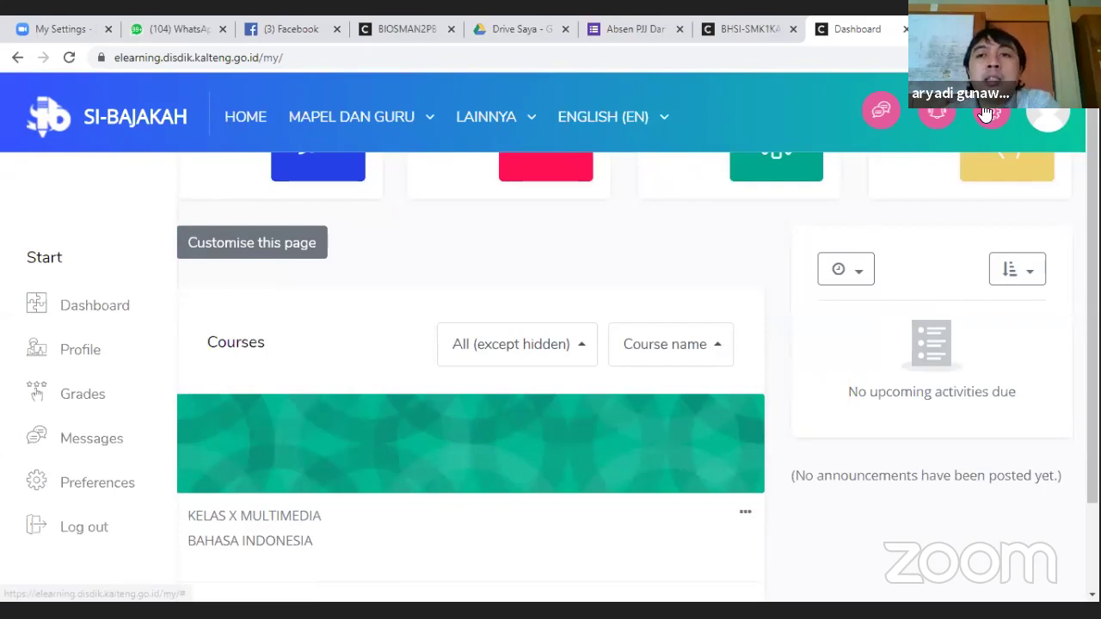
click(937, 114)
click(860, 285)
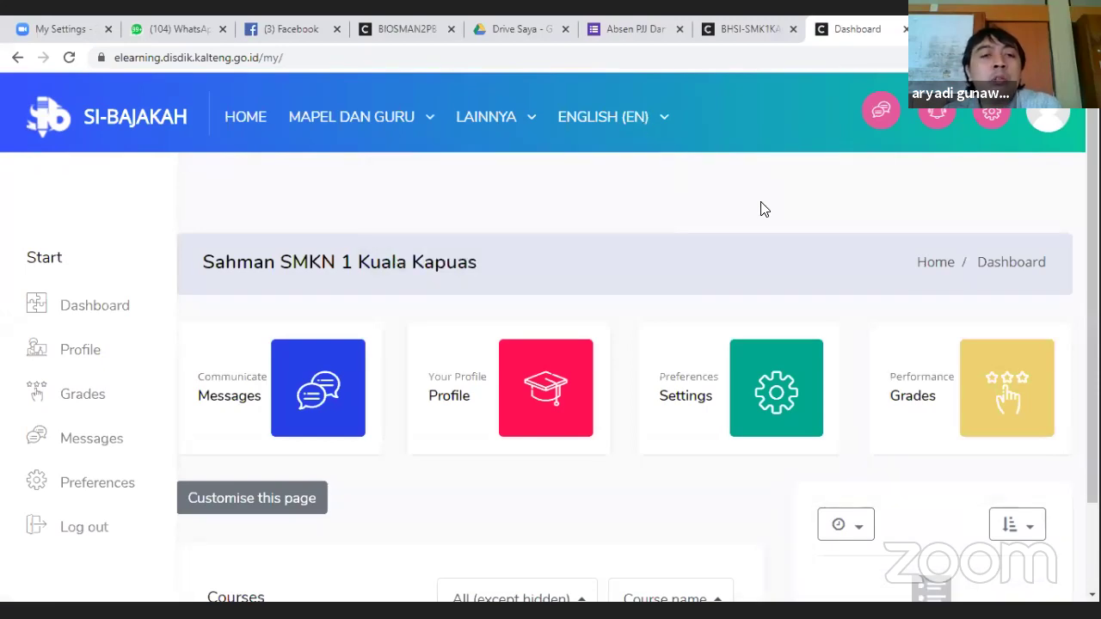
scroll(760, 209, down, 4)
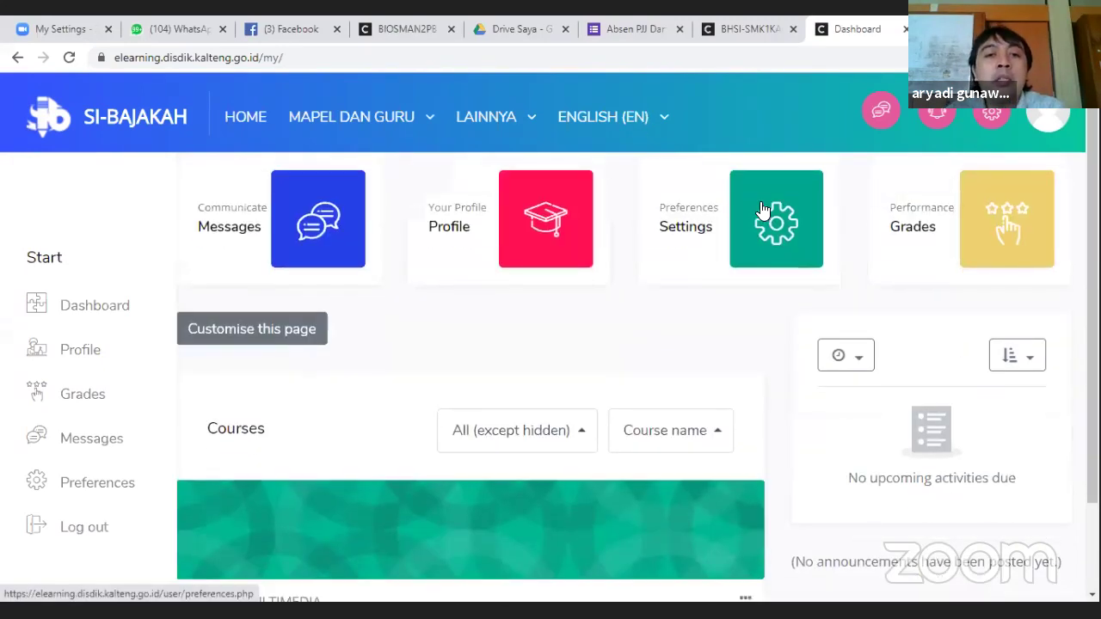
scroll(760, 209, up, 1)
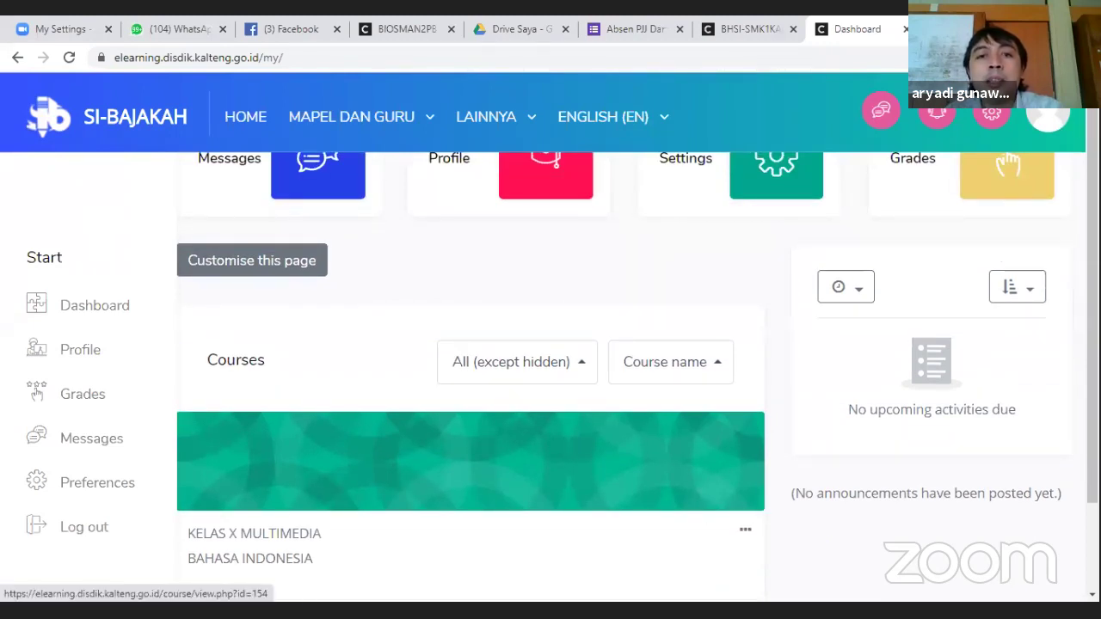
click(658, 103)
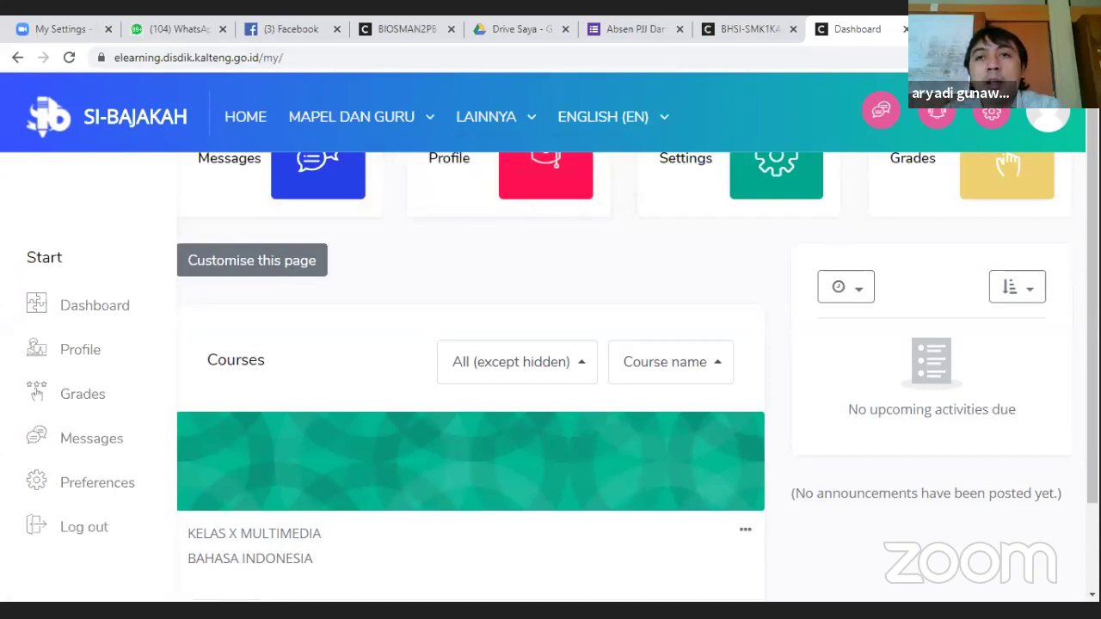
- Unenrol the second participant from BAHASA INDONESIA via the trash icon and confirm
key(ctrl+shift+Tab)
scroll(492, 284, down, 3)
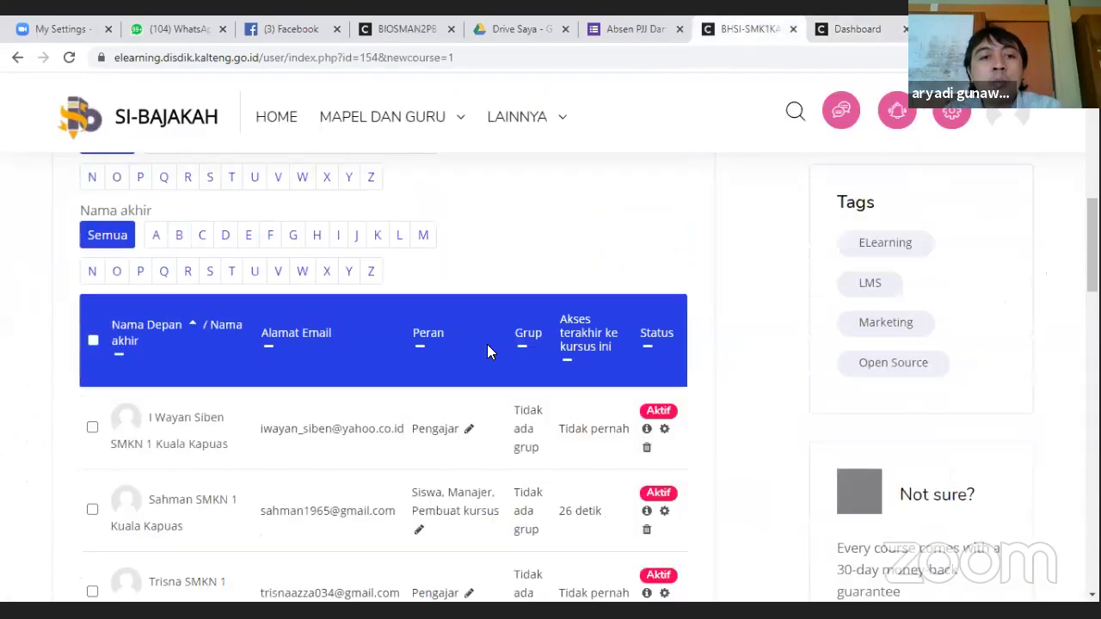
click(646, 487)
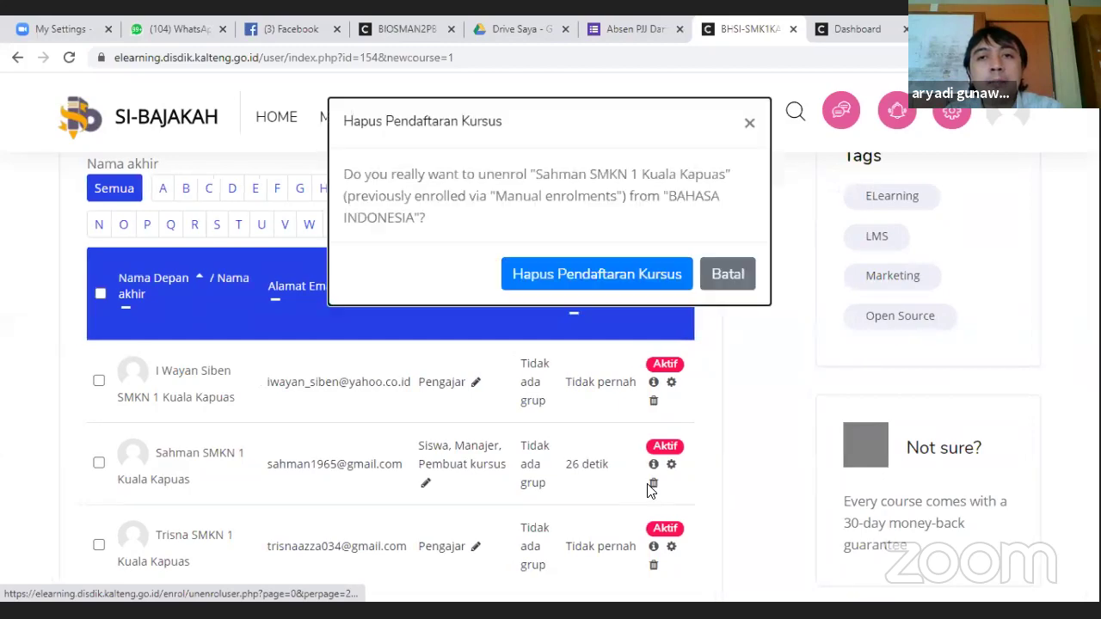
click(626, 282)
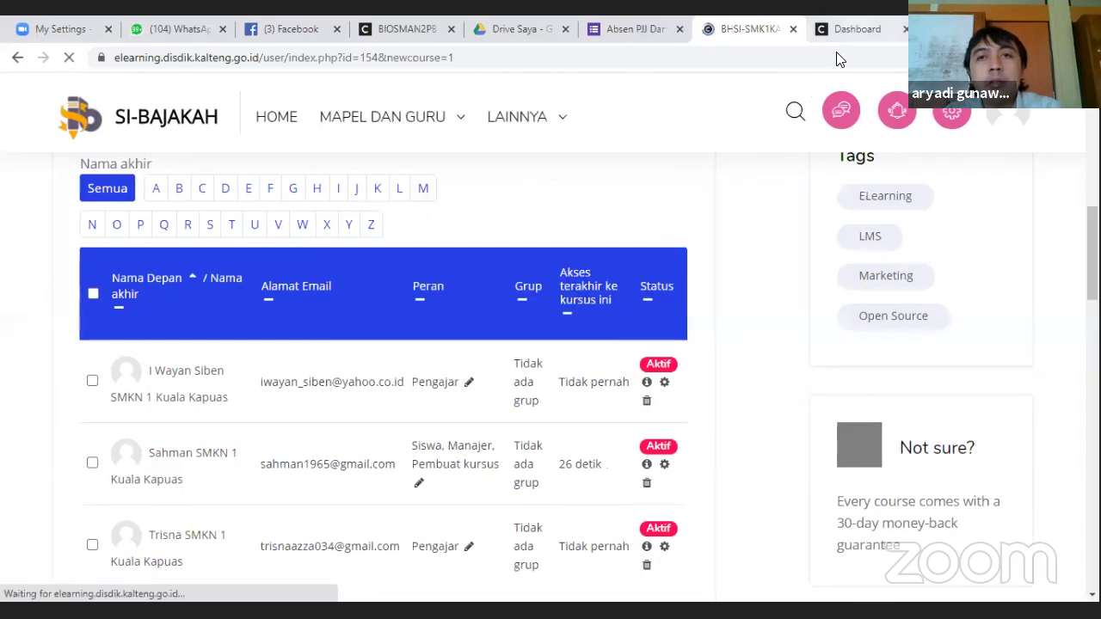
- Reload the teacher's Dashboard twice from the Navigation menu to refresh the course list
key(ctrl+Tab)
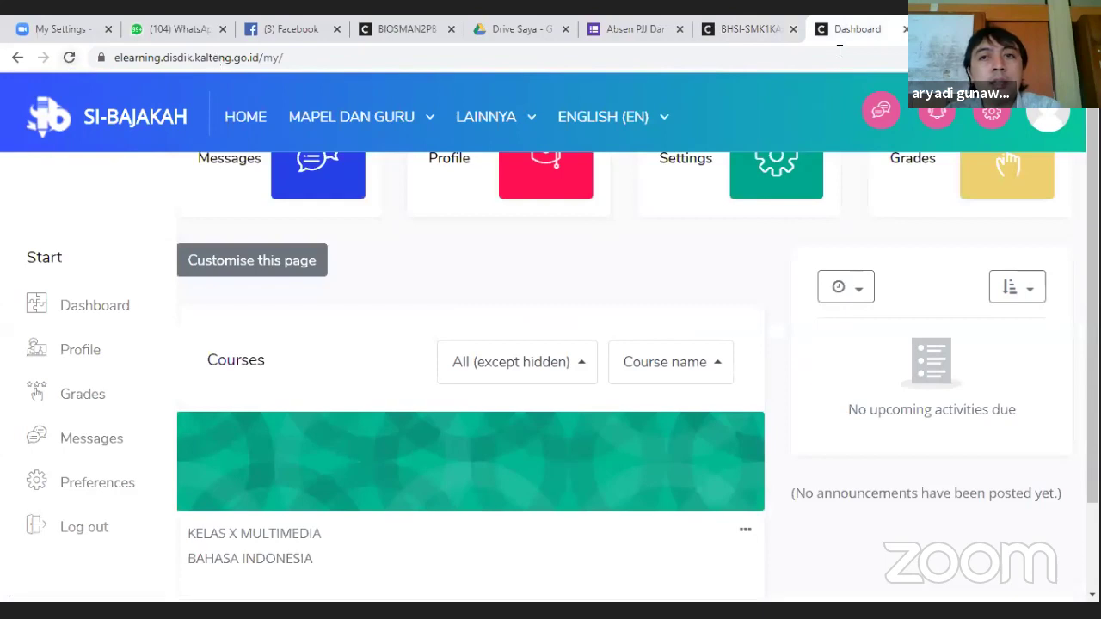
click(991, 112)
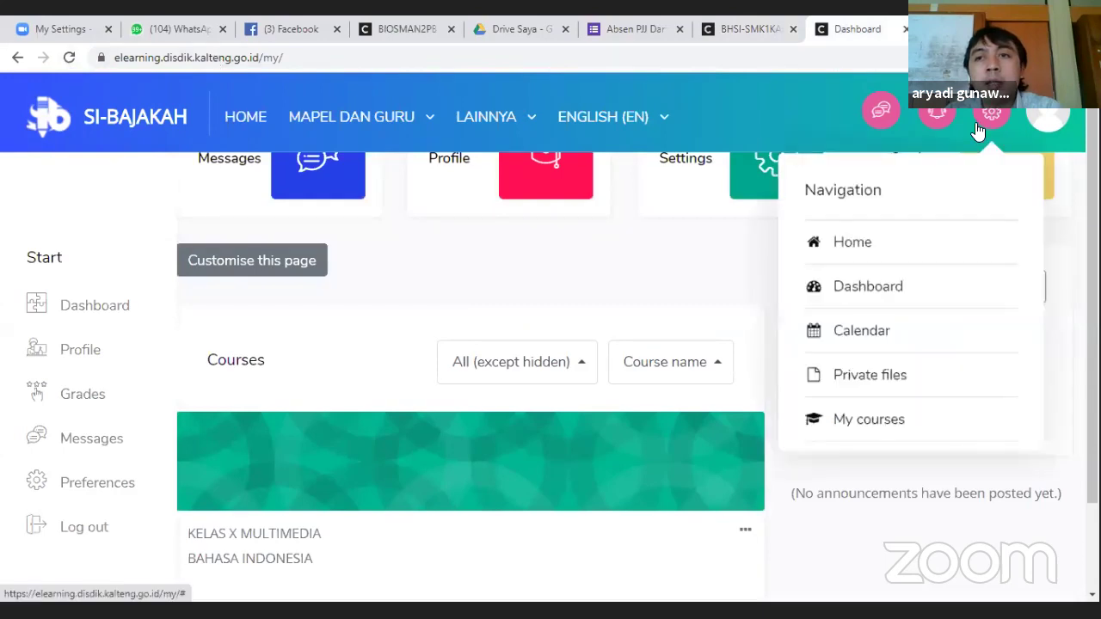
click(876, 285)
scroll(715, 308, down, 2)
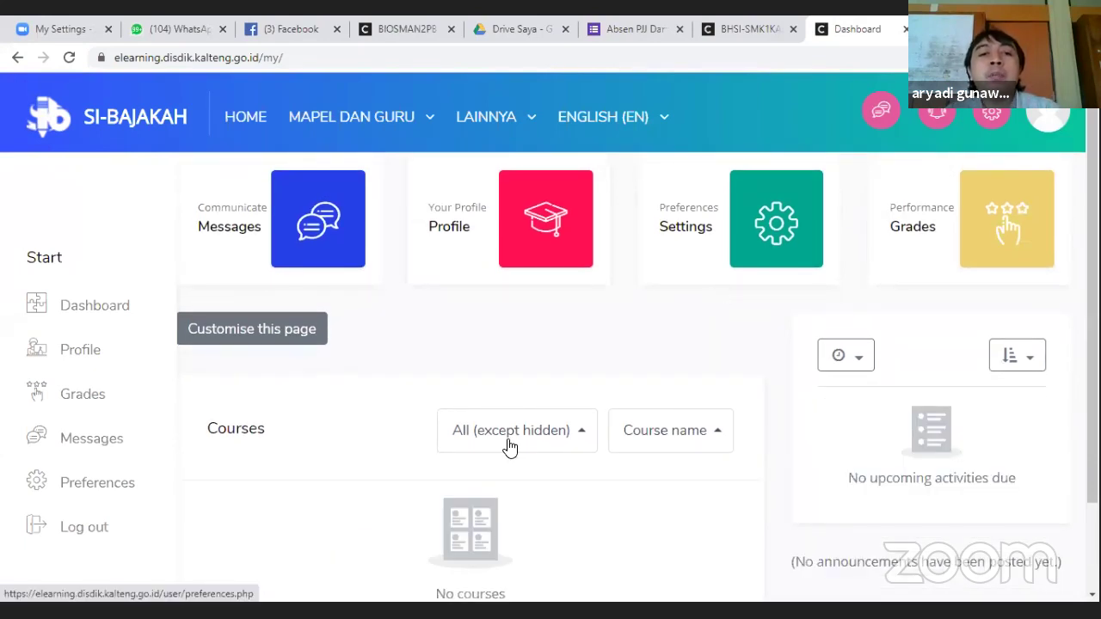
mouse_move(962, 142)
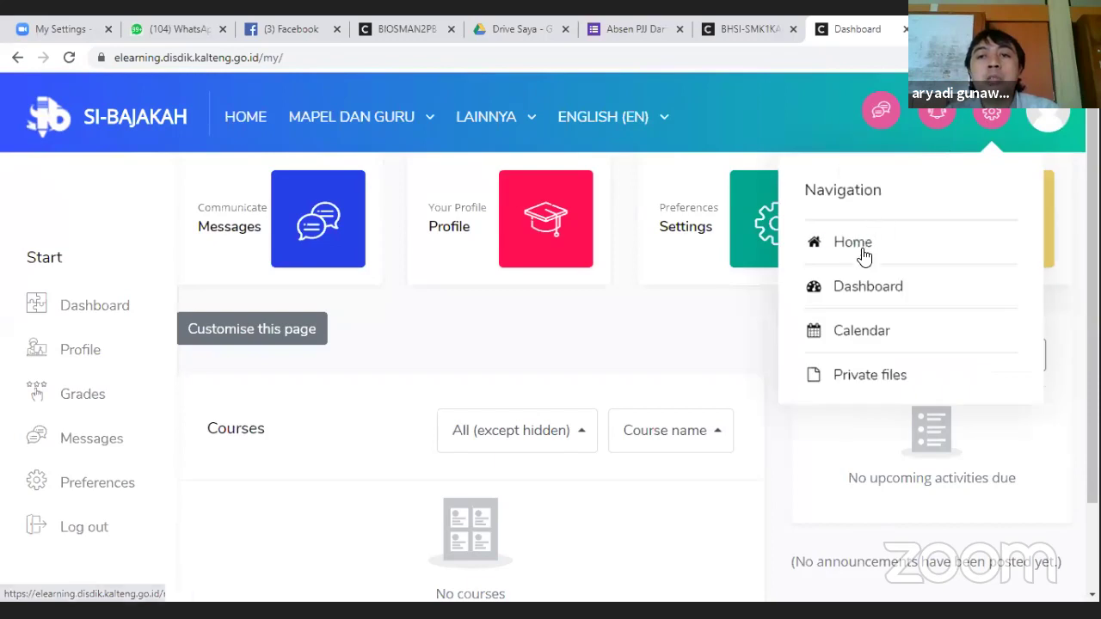
click(860, 279)
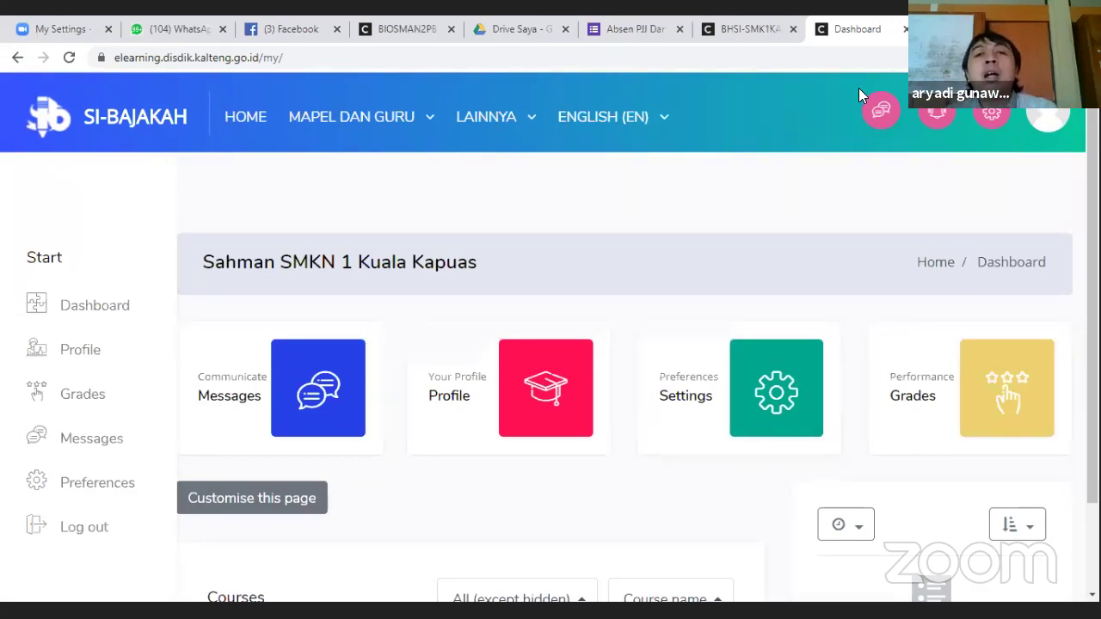
click(996, 112)
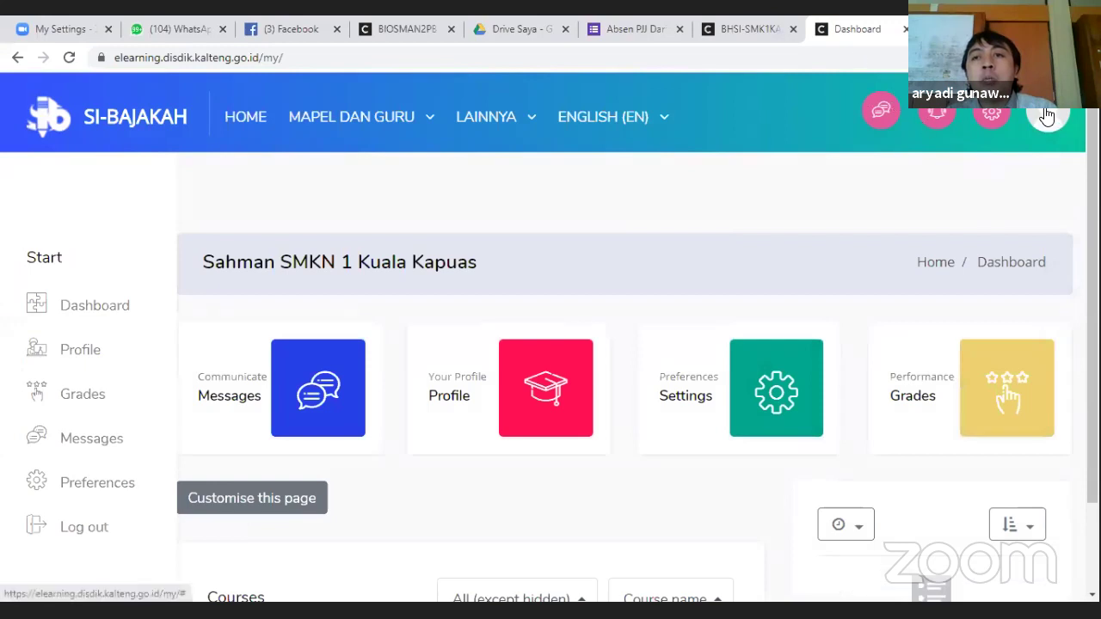
click(1046, 115)
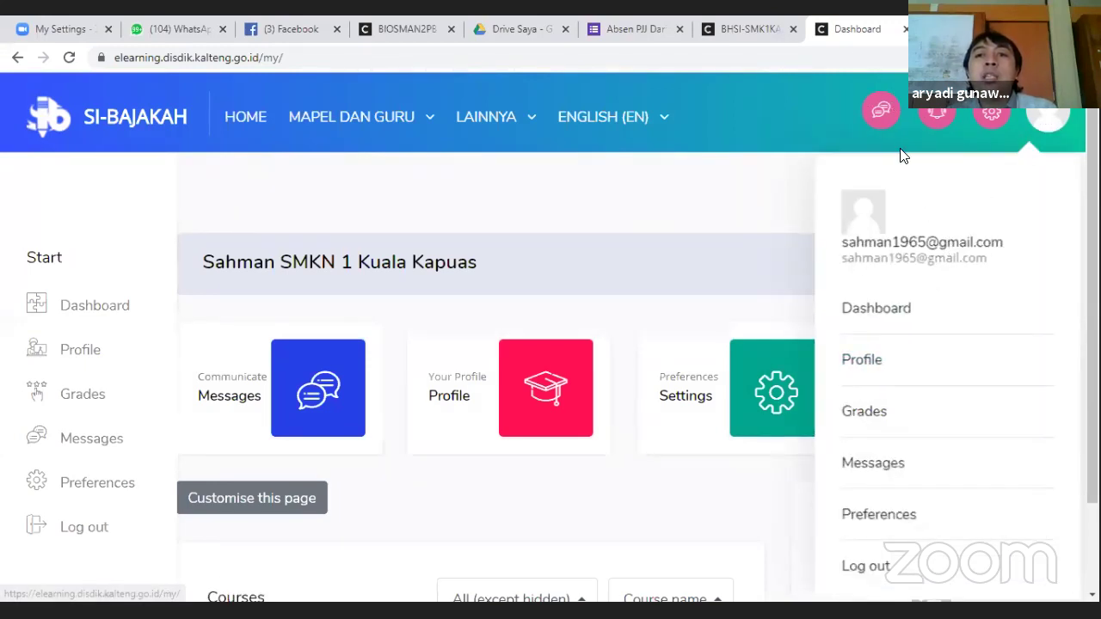
click(881, 112)
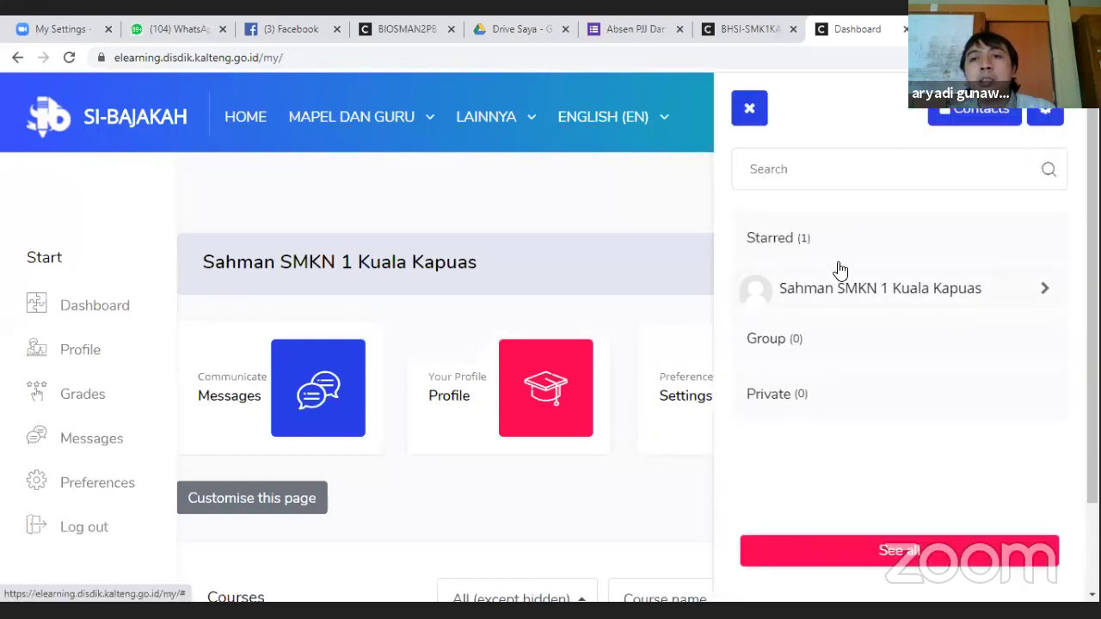
click(1010, 116)
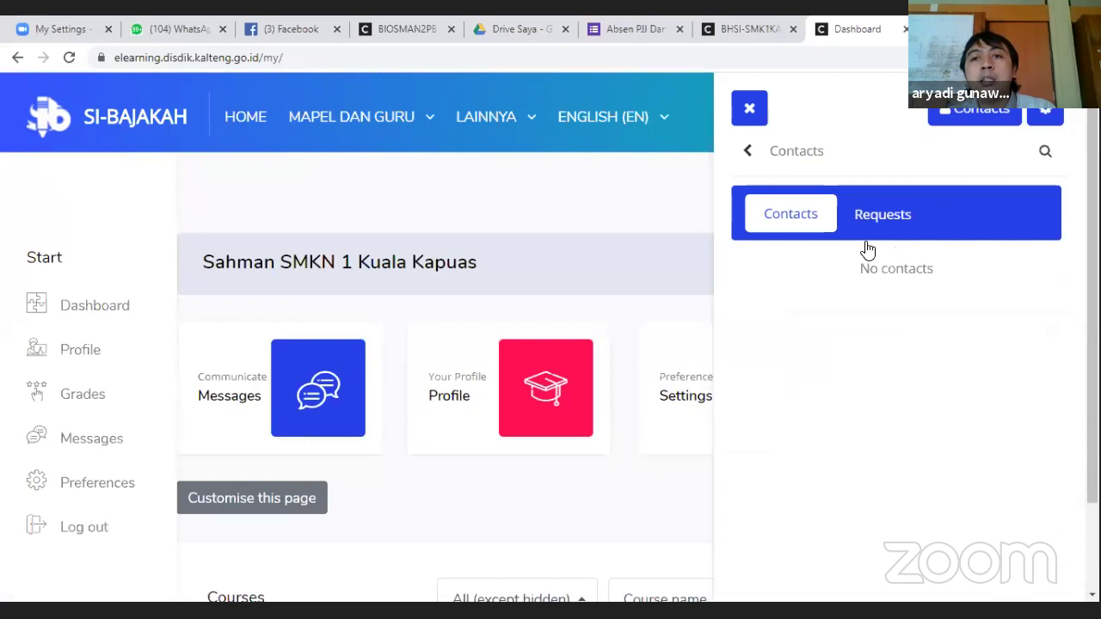
click(1045, 151)
text(trisna)
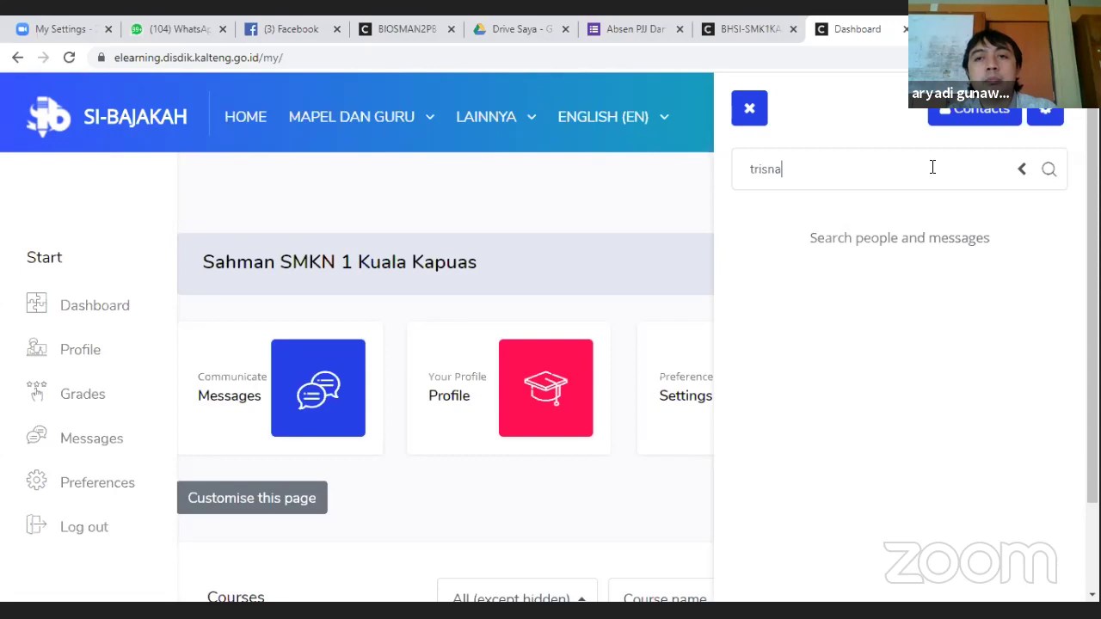
key(Return)
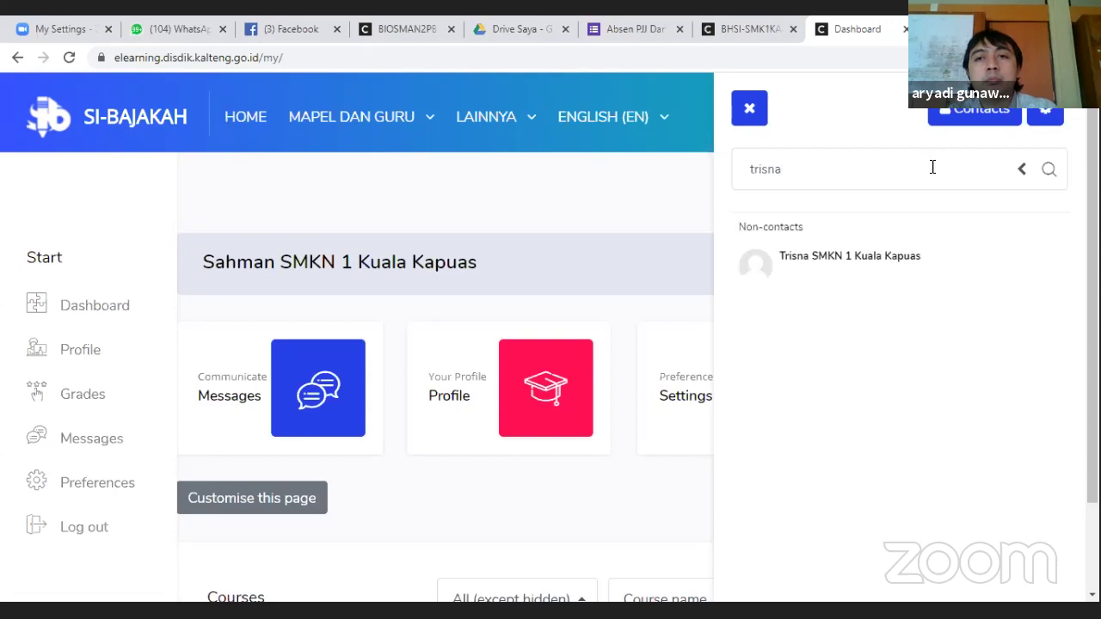
click(748, 109)
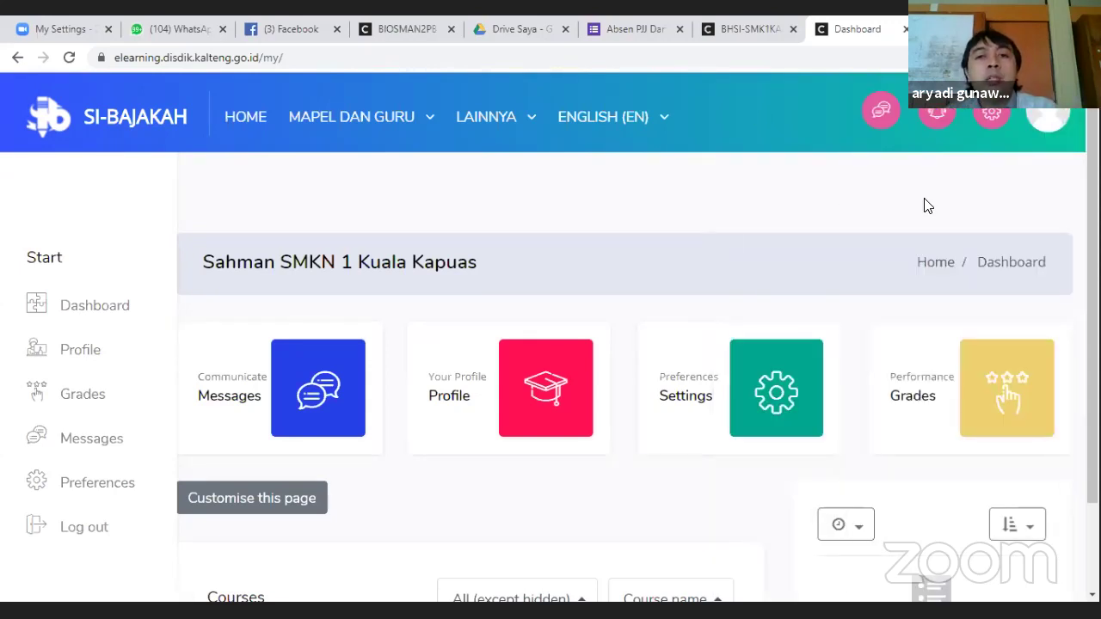
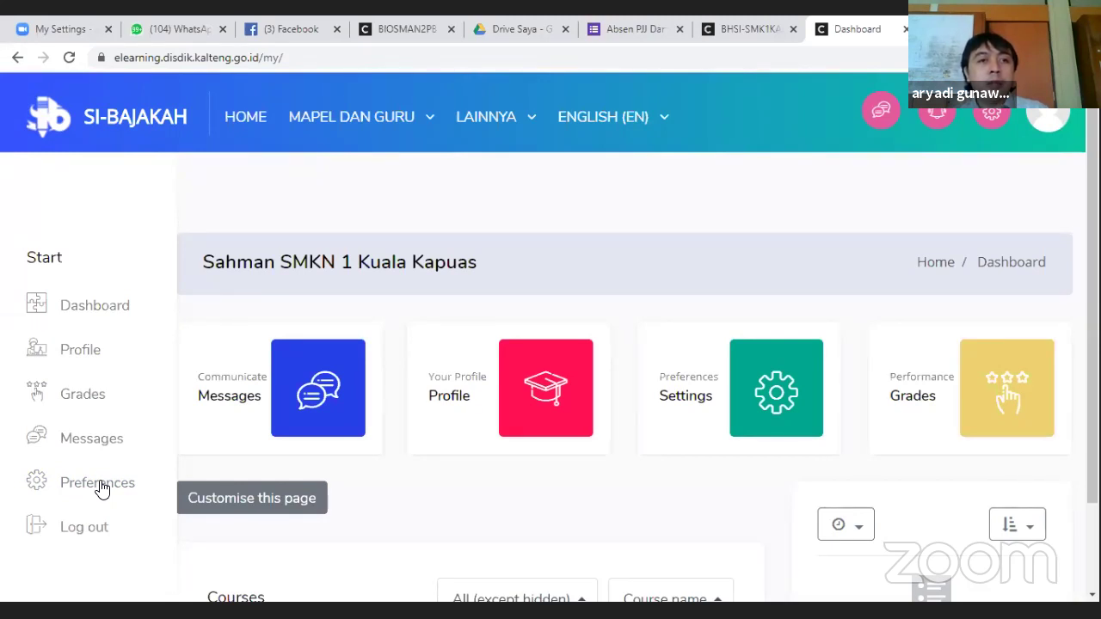
- Log out, then sign back in with the 'admin' username and its password
click(1056, 119)
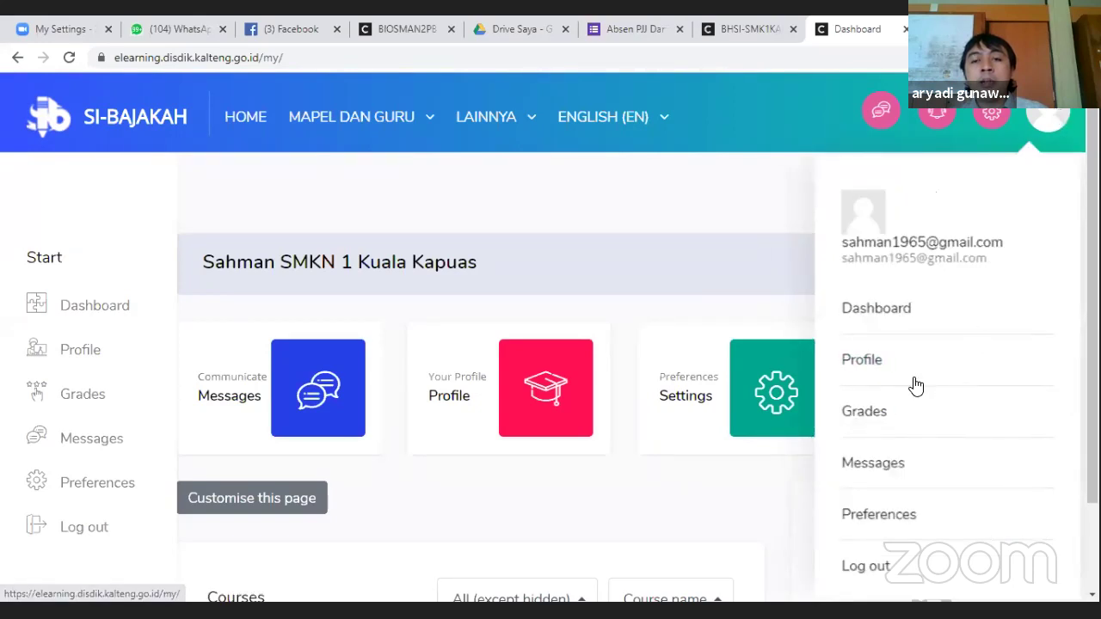
click(874, 568)
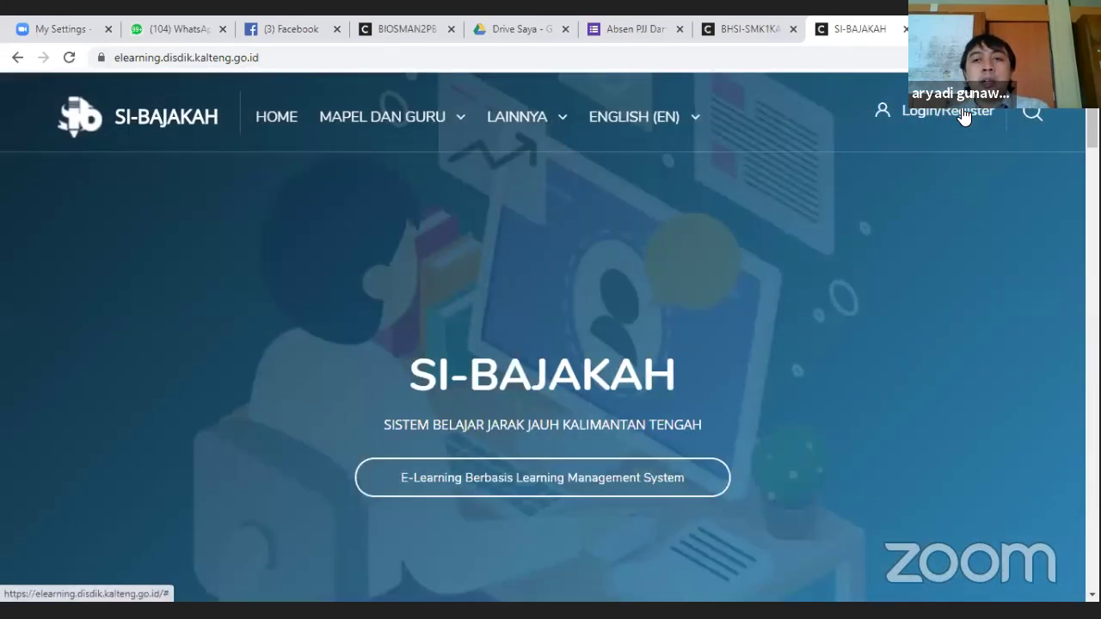
click(963, 117)
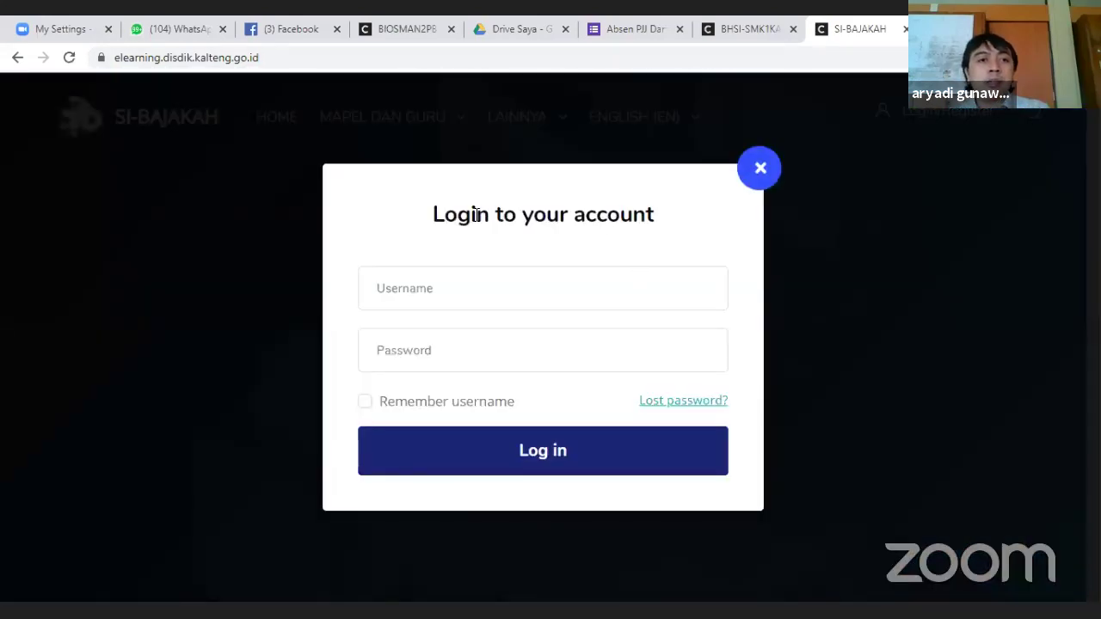
click(456, 286)
text(admin)
key(Tab)
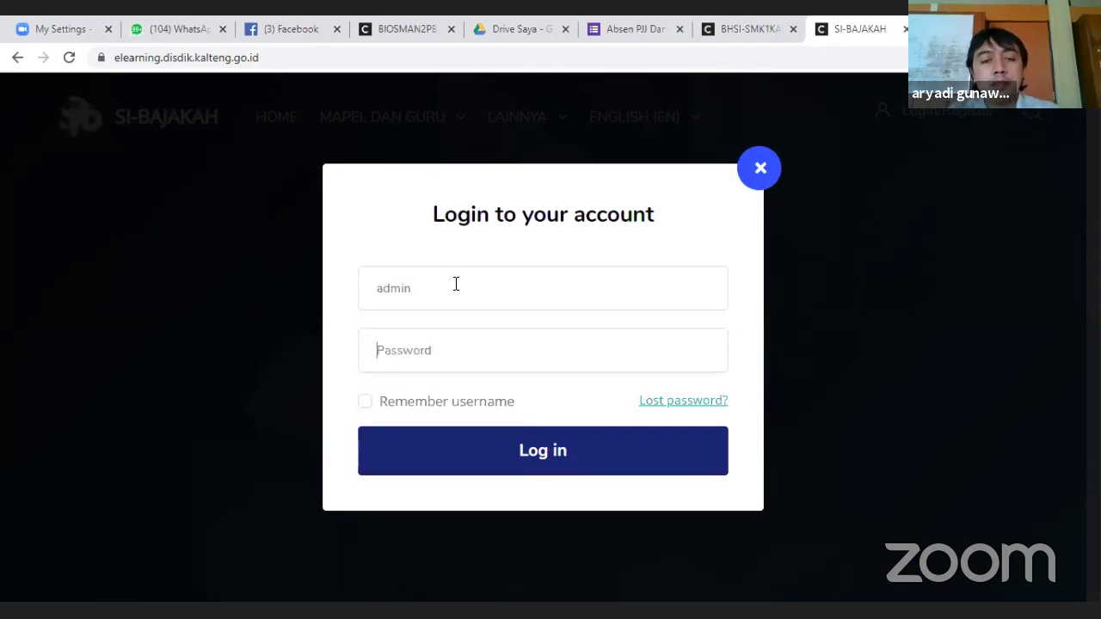
text(************)
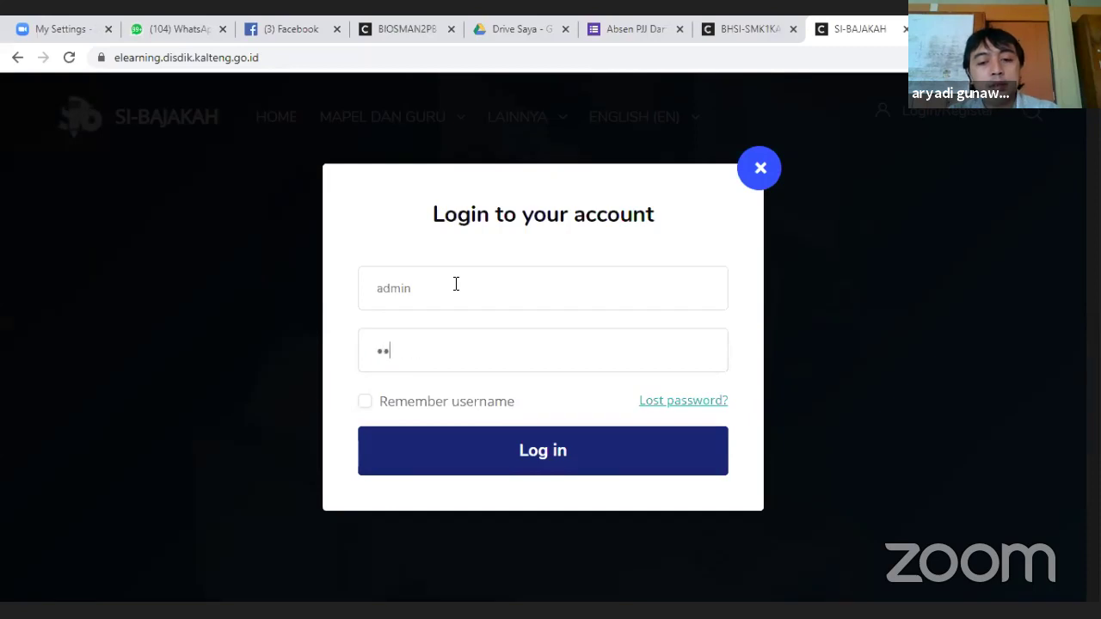
key(Return)
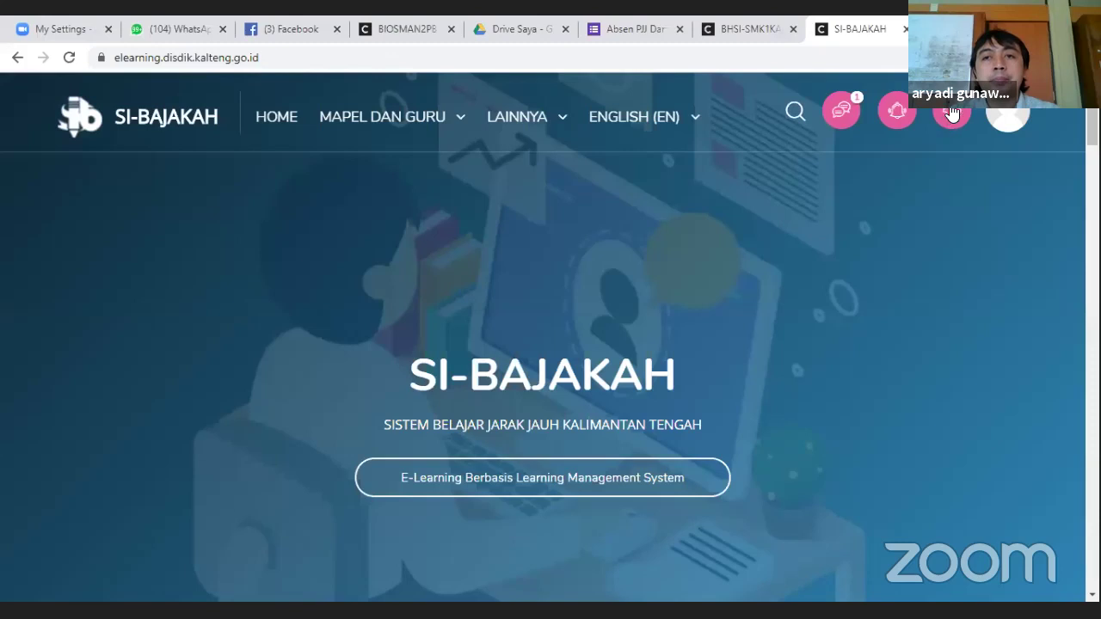
- Go to Site administration > Courses > Manage courses and categories
click(951, 114)
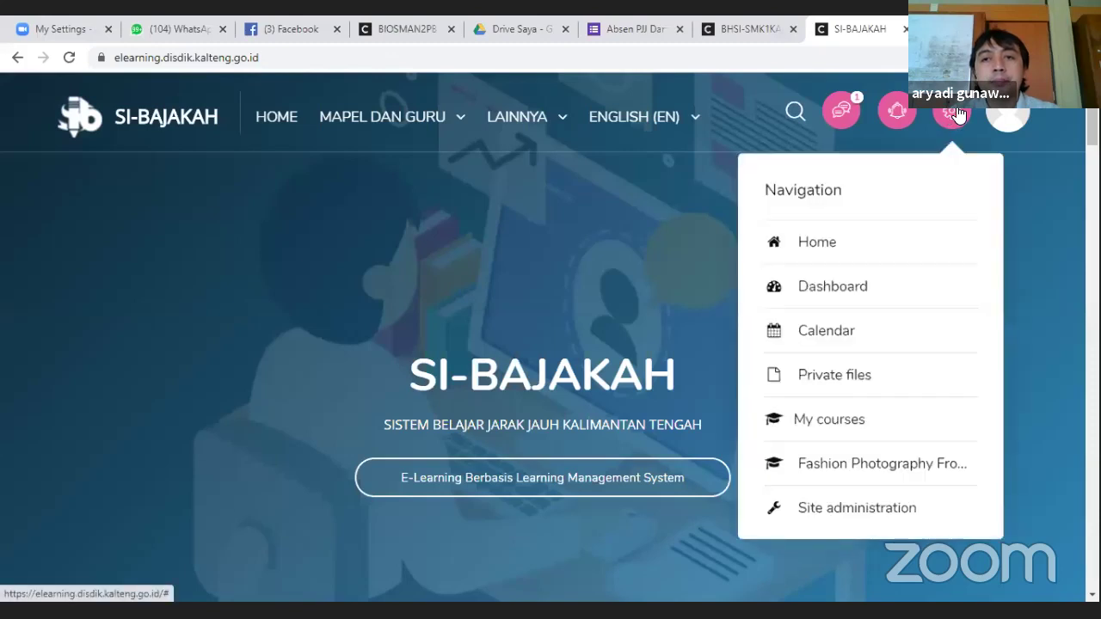
click(852, 509)
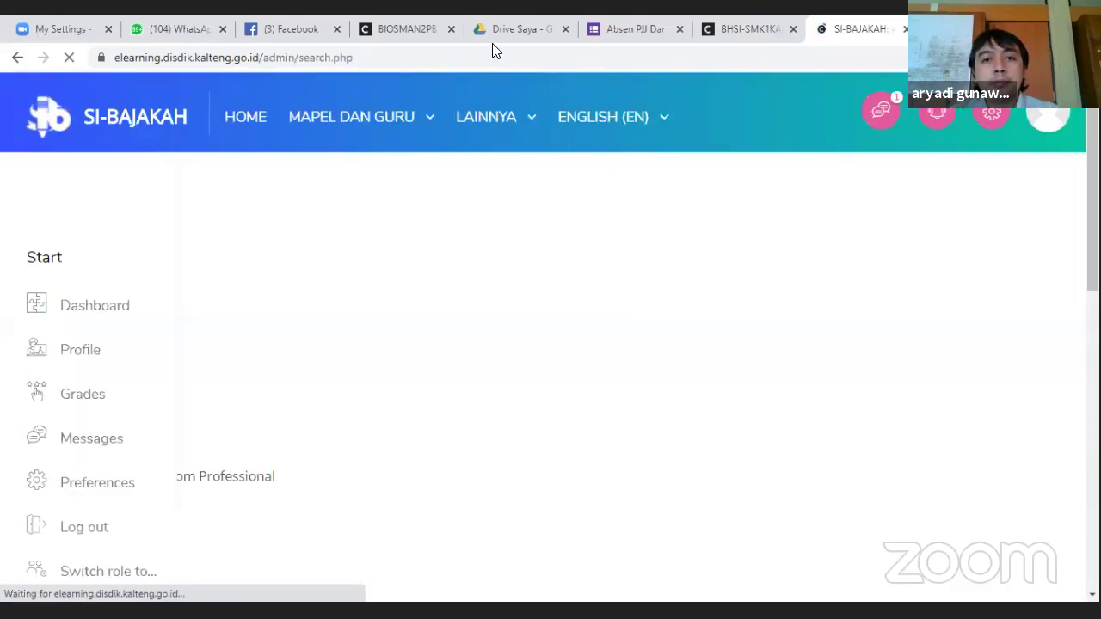
click(425, 434)
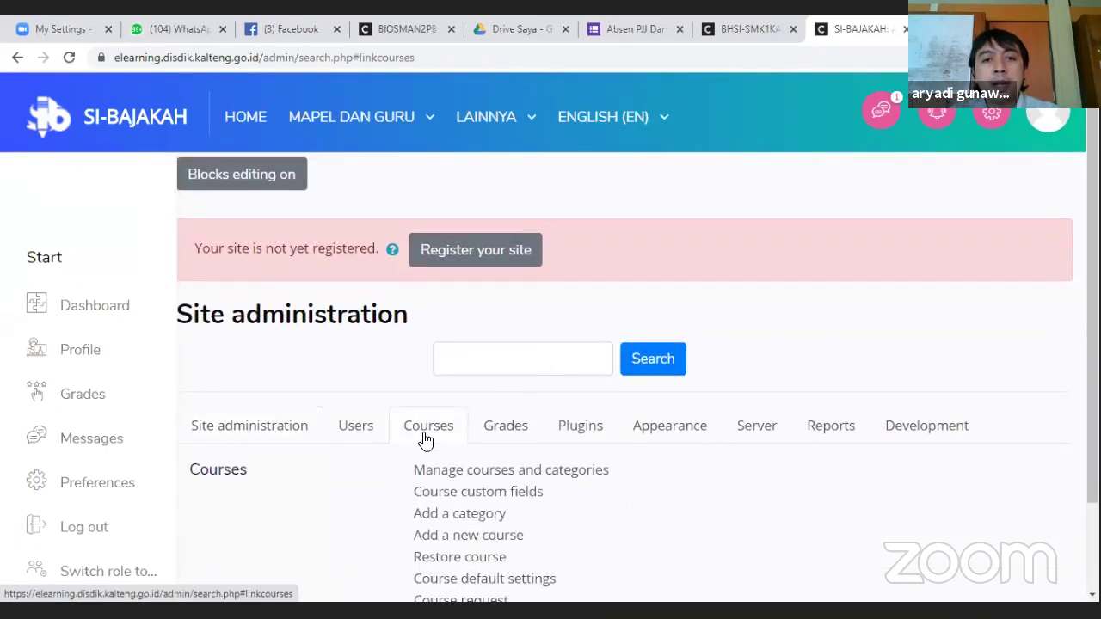
scroll(424, 439, down, 1)
scroll(424, 441, down, 1)
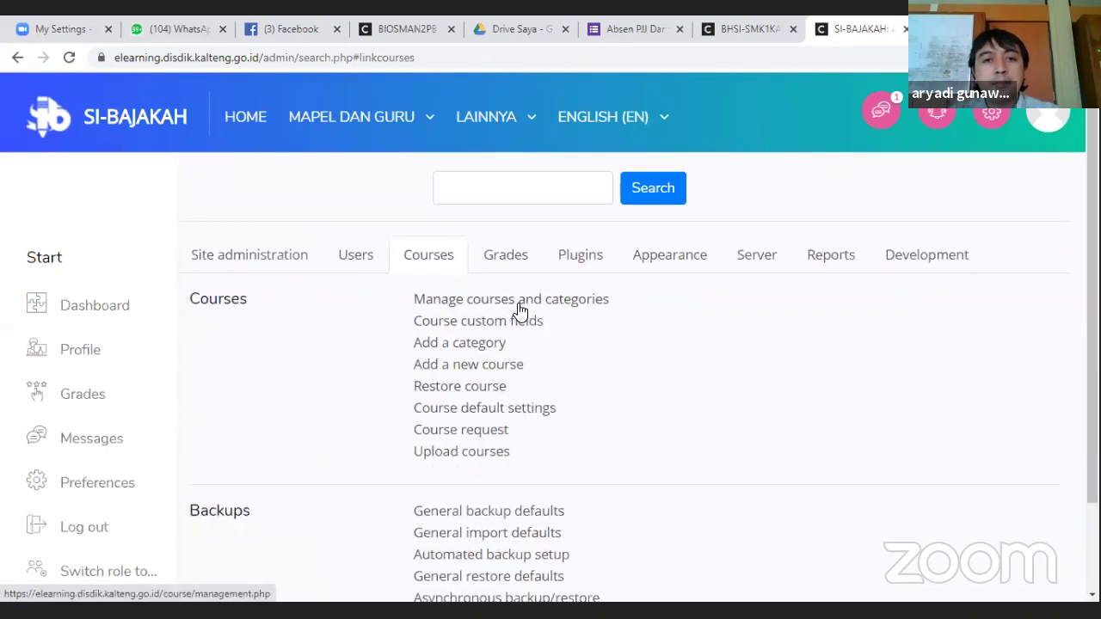
click(520, 313)
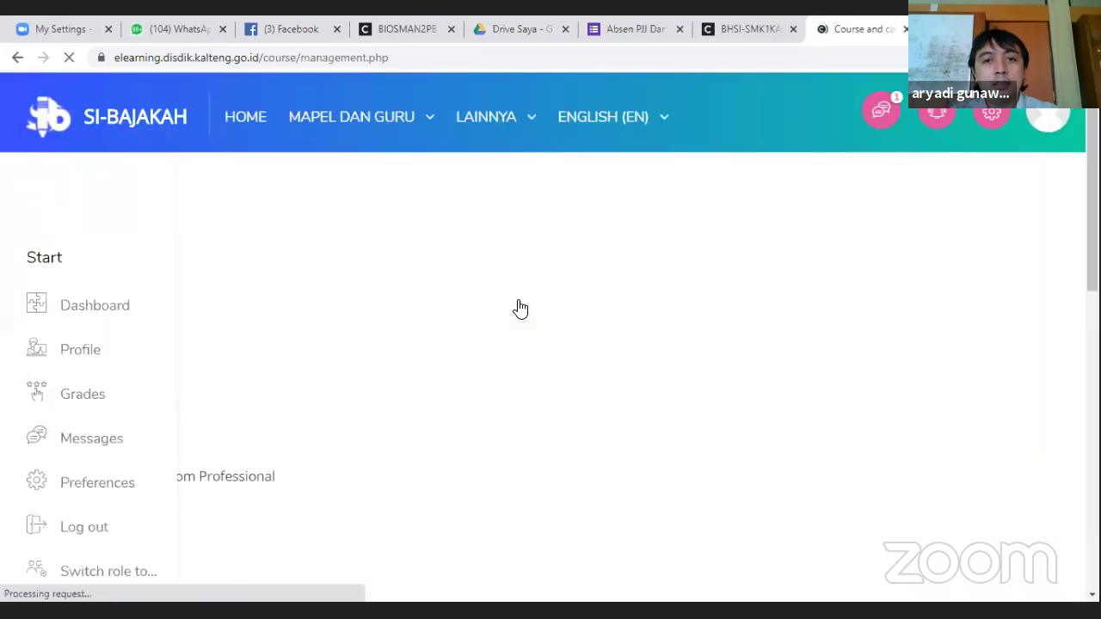
- Expand BAJA SMK and choose Assign roles for SMAN 1 MENTAYA HILIR UTARA
scroll(521, 308, down, 4)
scroll(520, 308, down, 3)
scroll(520, 308, up, 2)
scroll(520, 308, down, 2)
scroll(521, 308, down, 5)
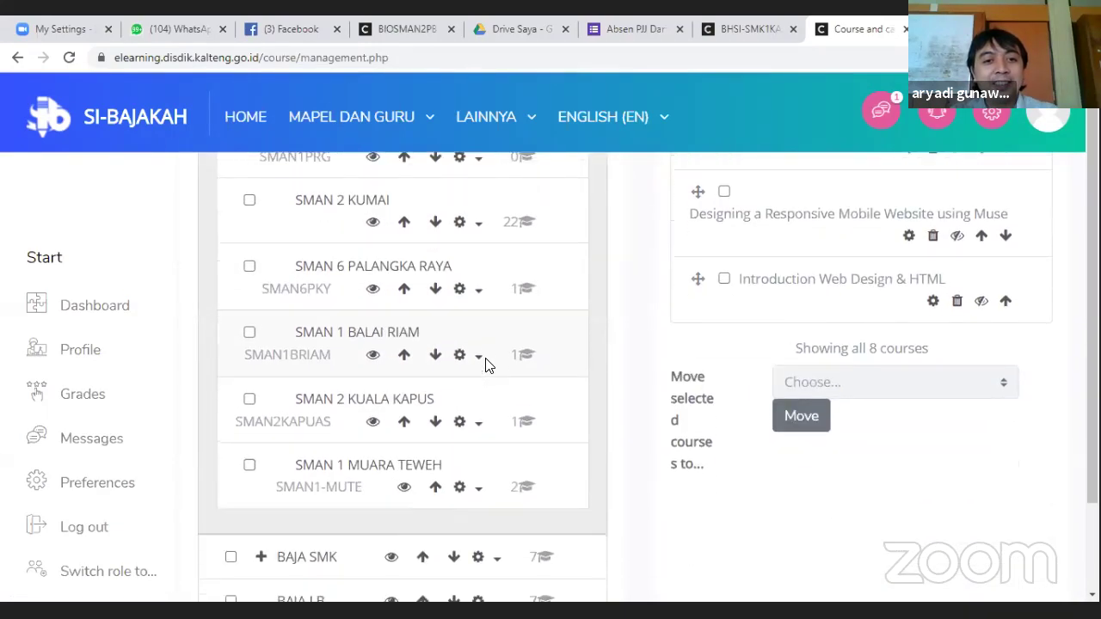
scroll(486, 365, down, 3)
click(261, 318)
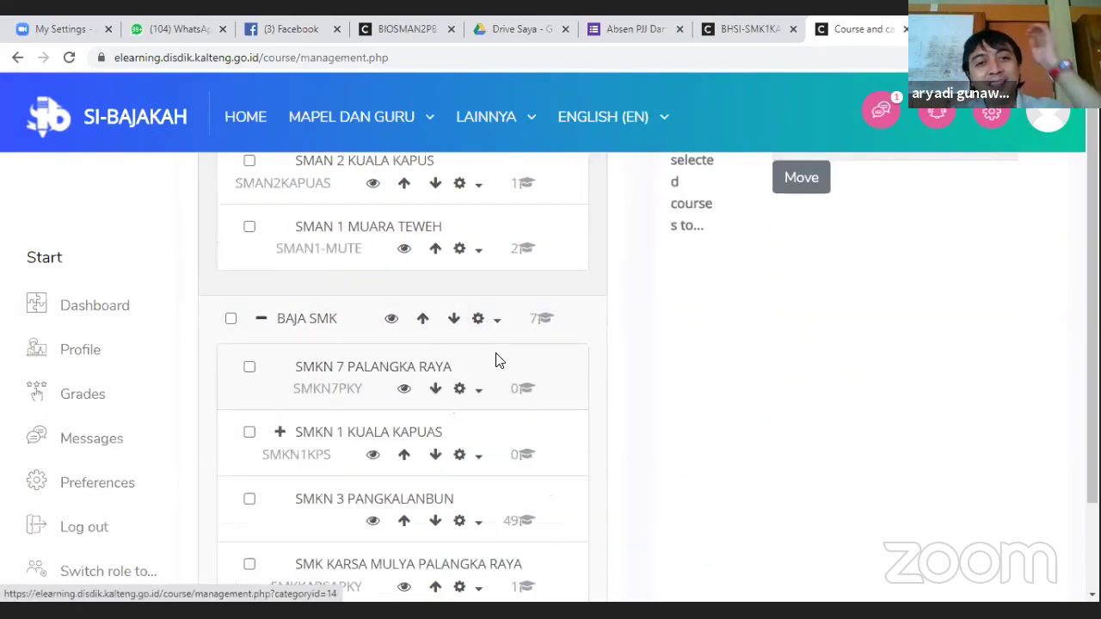
scroll(497, 361, down, 1)
scroll(498, 363, up, 4)
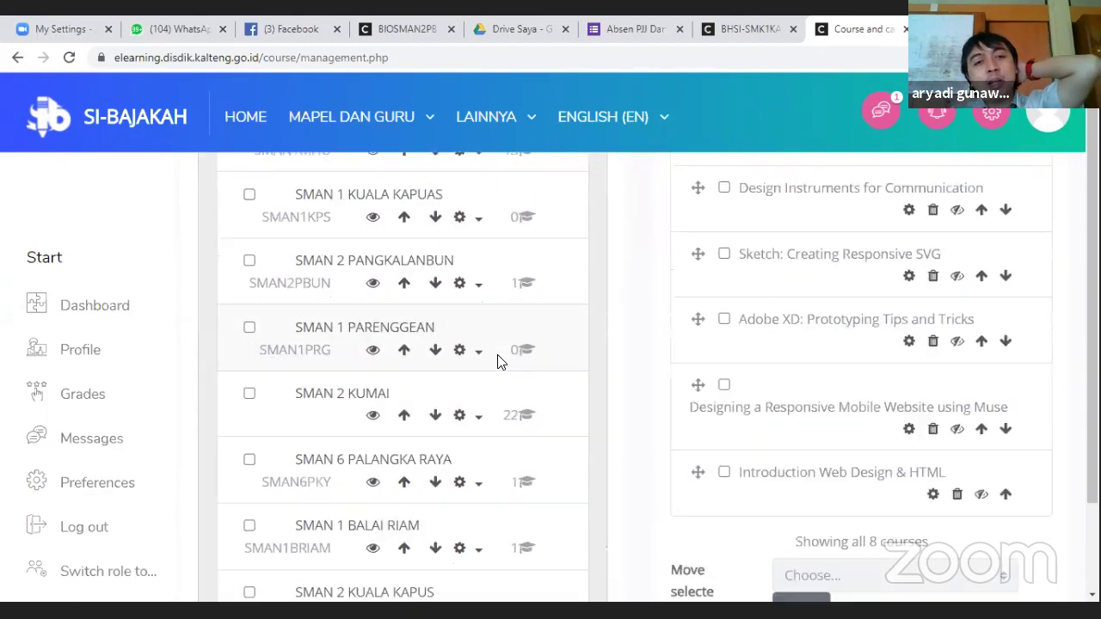
scroll(498, 361, up, 5)
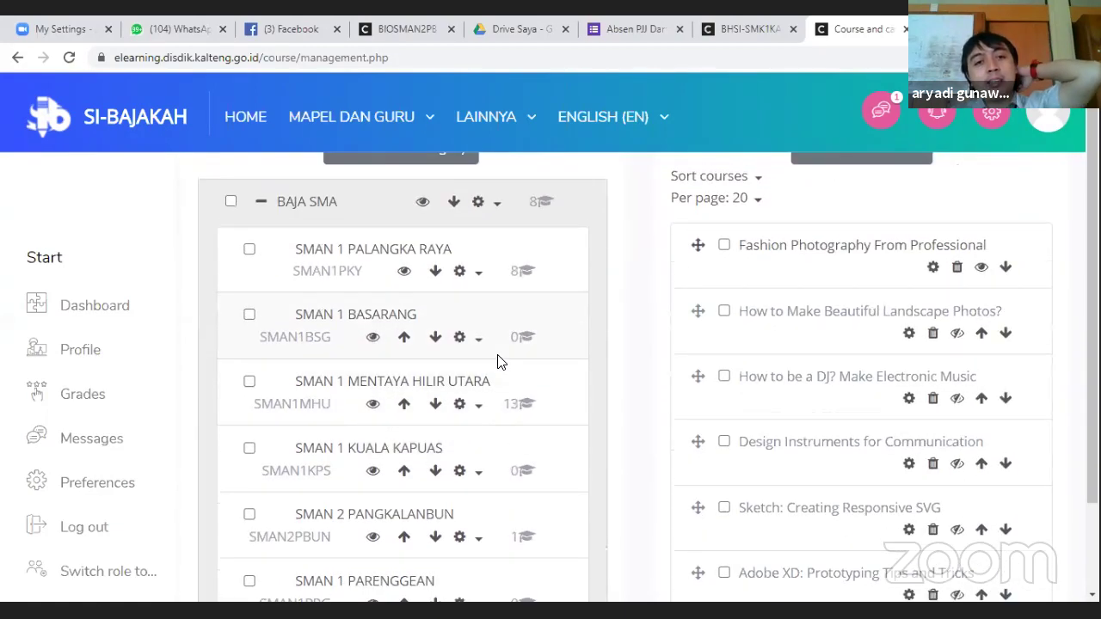
click(460, 406)
click(376, 492)
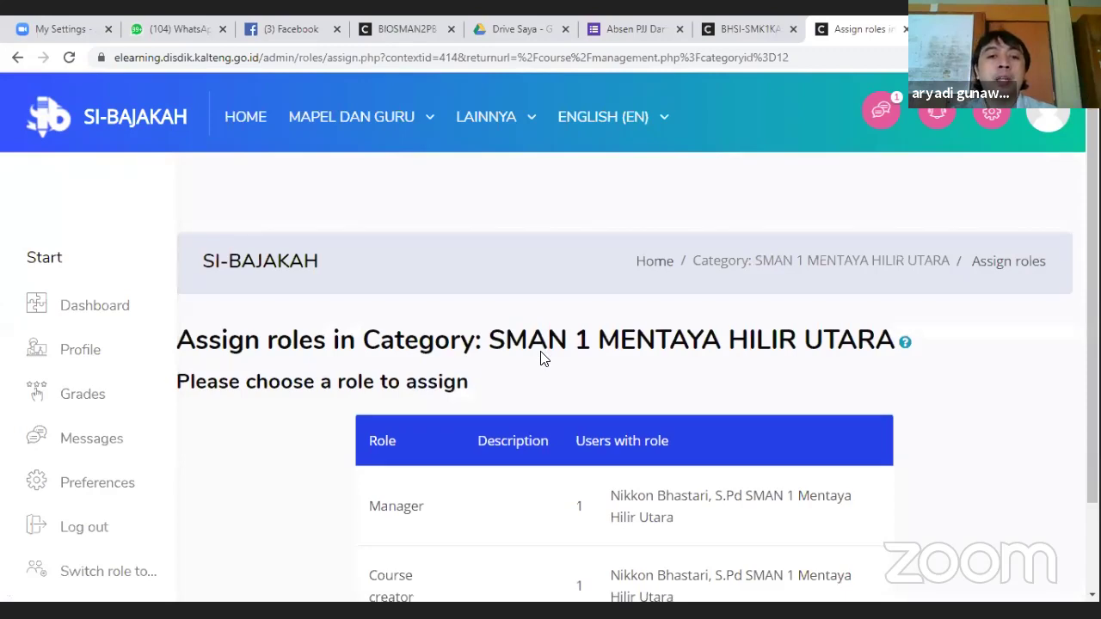
- Change the top-bar language from ENGLISH (EN) to Indonesian (id)
scroll(601, 393, down, 1)
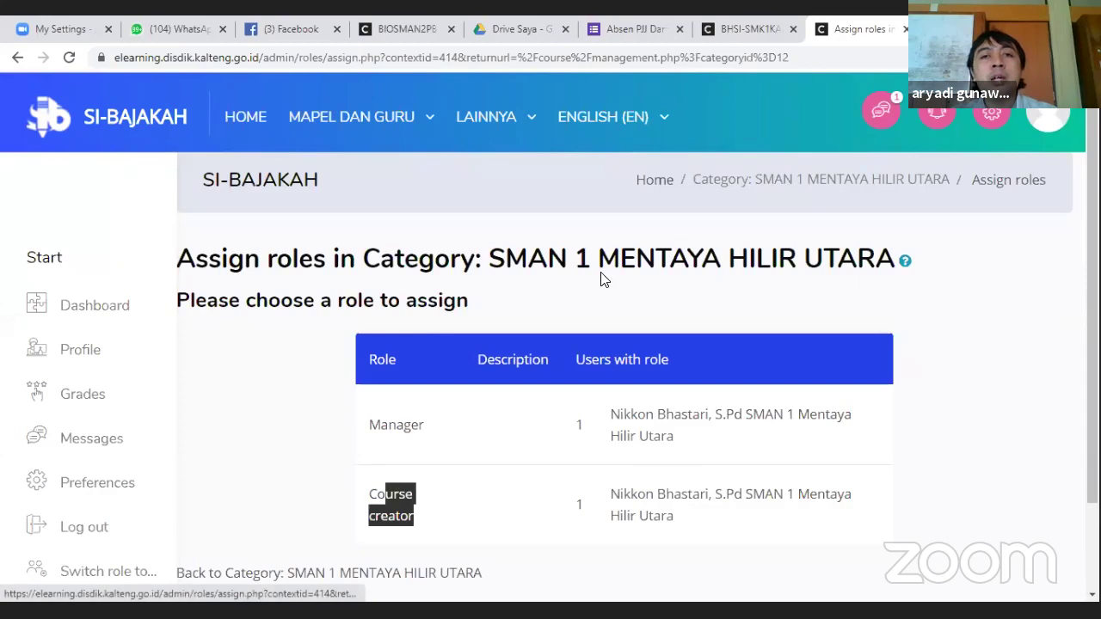
click(647, 121)
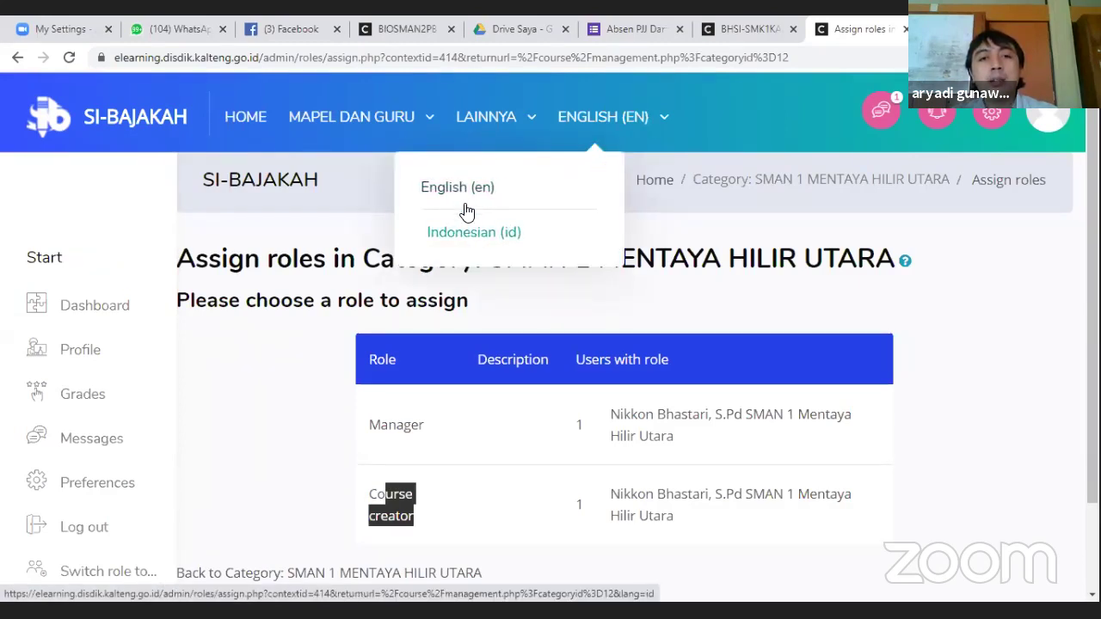
click(462, 232)
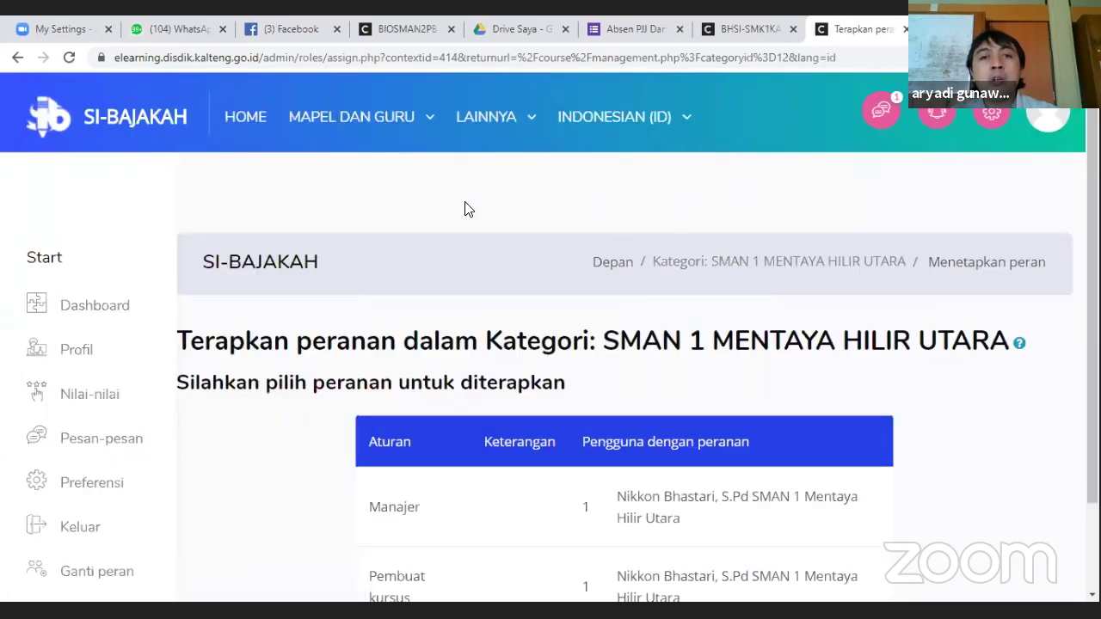
click(376, 124)
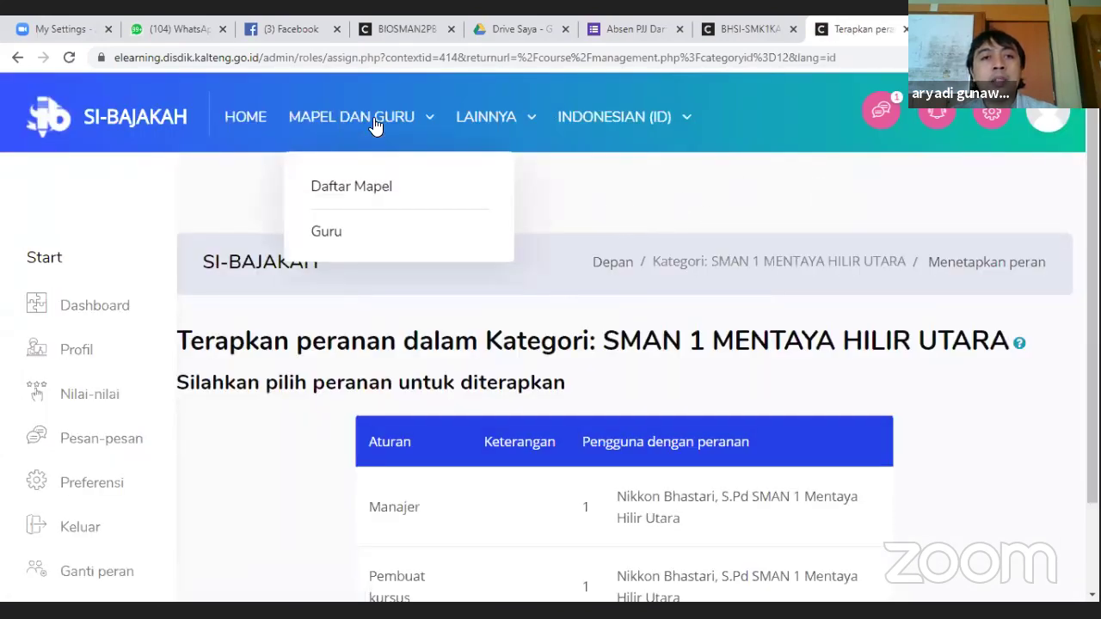
- Search the Daftar Mapel course list for 'mentaya hilr'
click(365, 194)
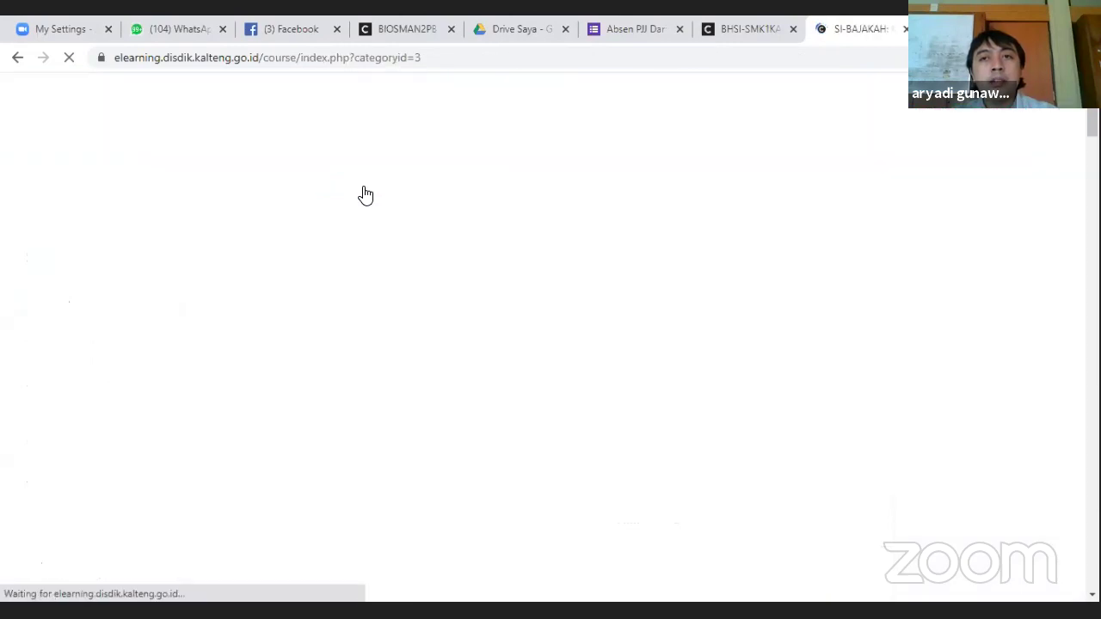
scroll(595, 293, down, 4)
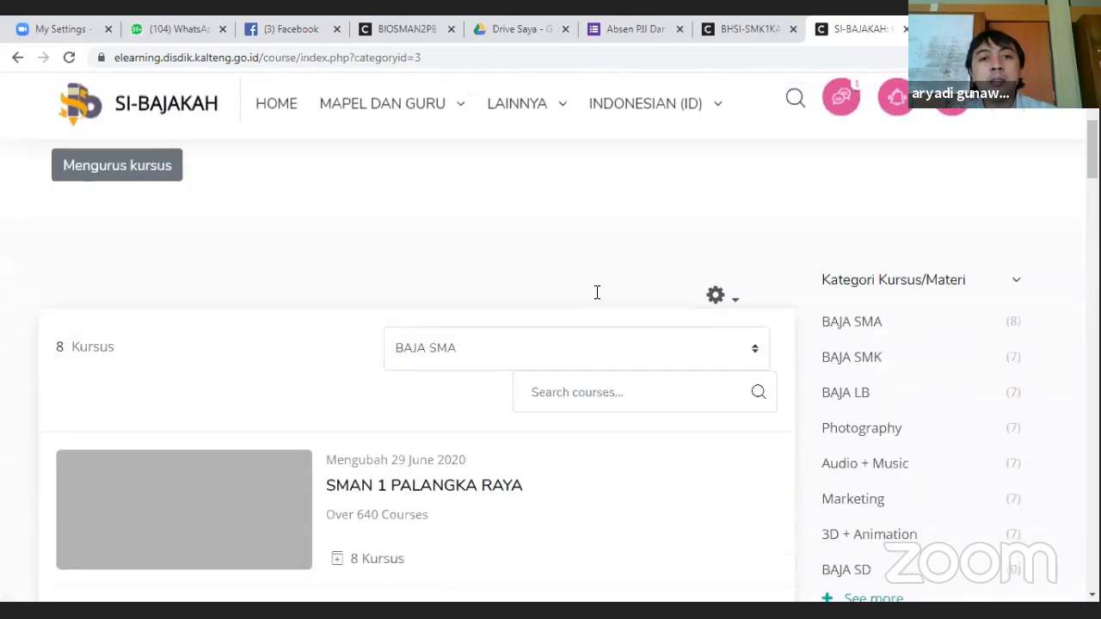
click(568, 277)
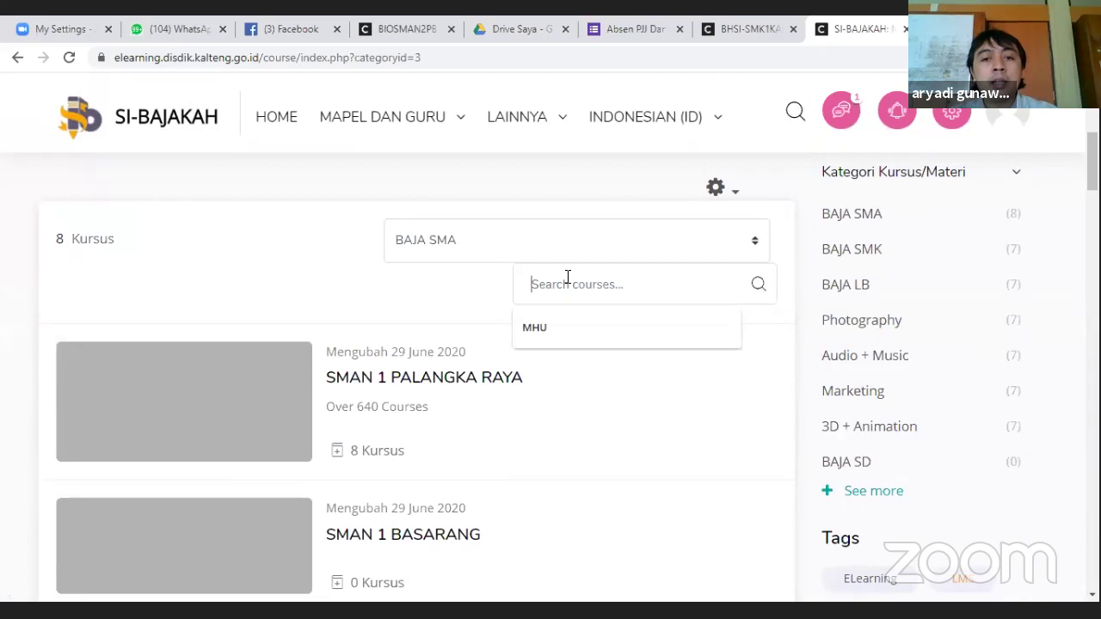
text(mentaya hilr)
key(Return)
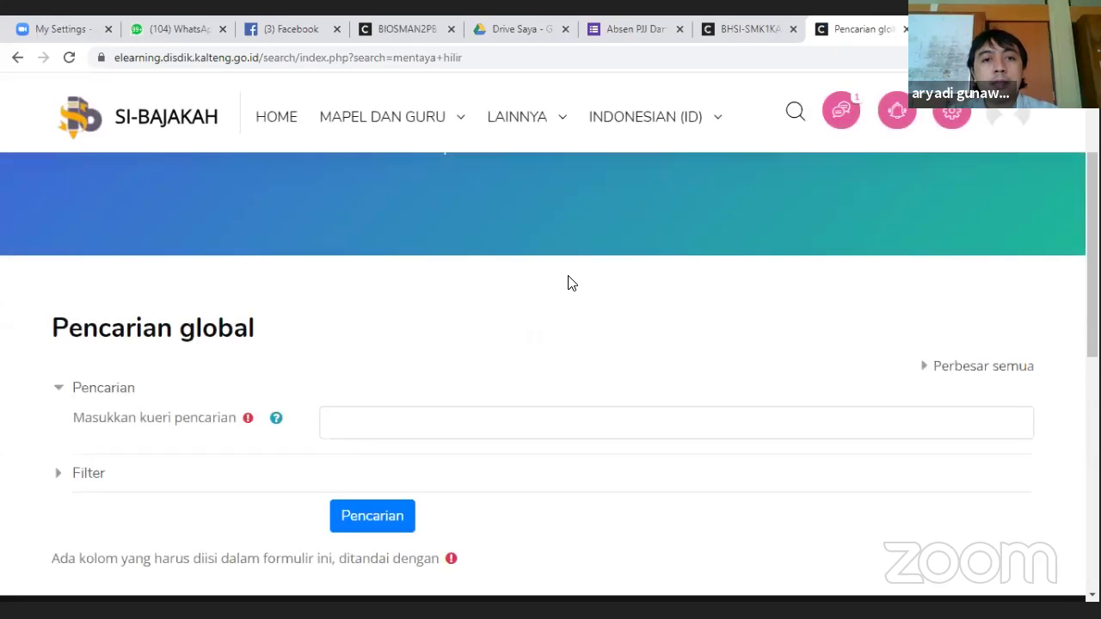
scroll(567, 283, down, 3)
scroll(567, 283, up, 2)
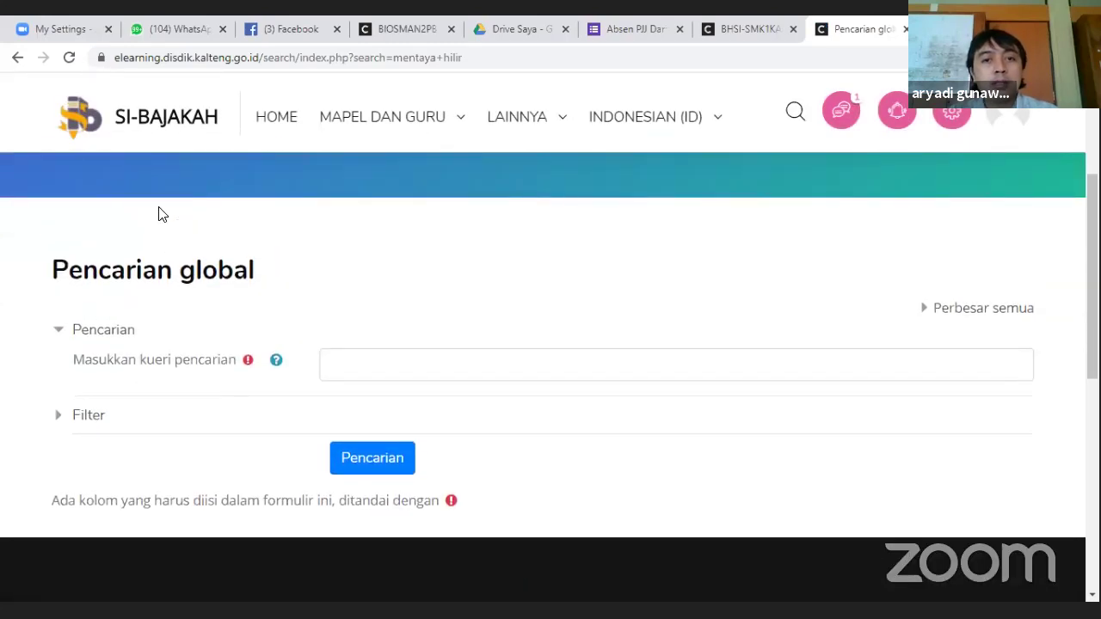
- Open the SMAN 1 MENTAYA HILIR UTARA category and switch the language to English (en)
key(alt+Left)
scroll(447, 360, down, 5)
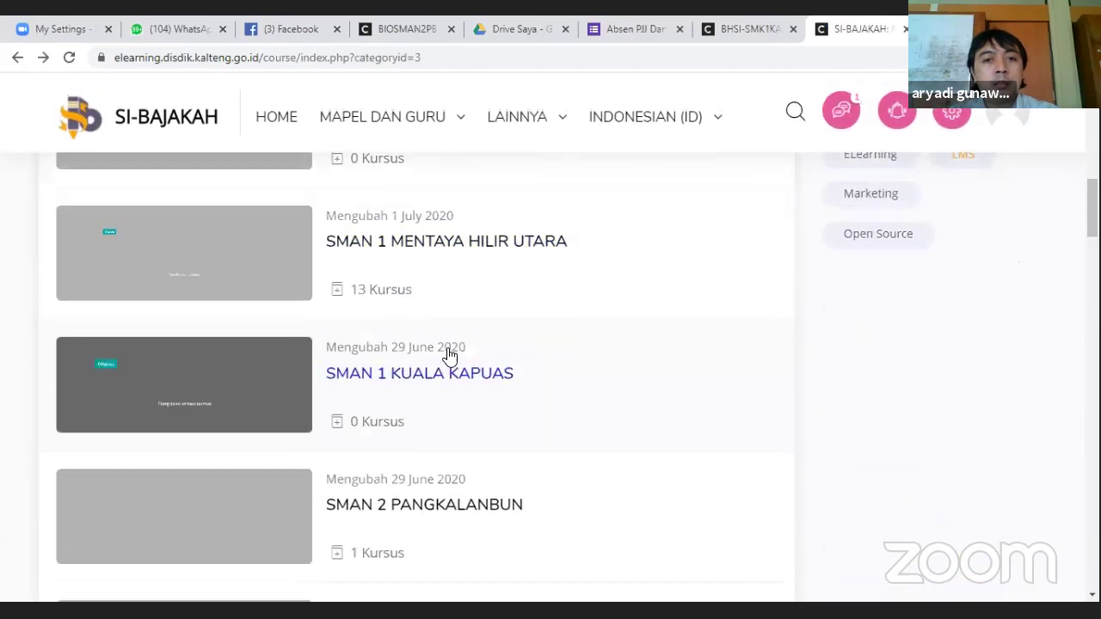
click(394, 247)
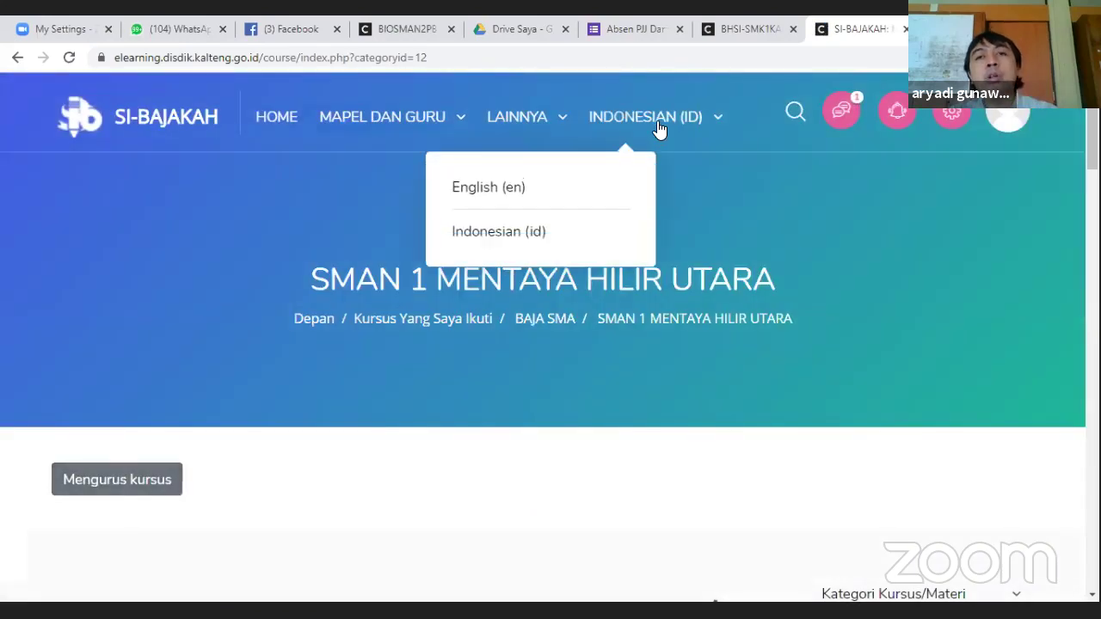
mouse_move(668, 116)
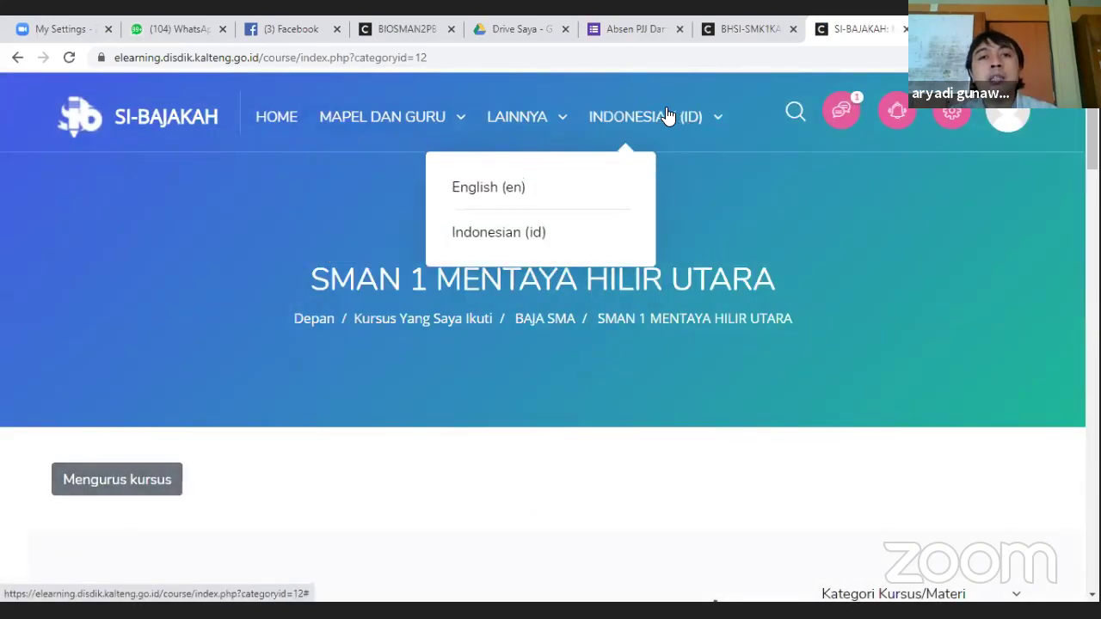
click(516, 187)
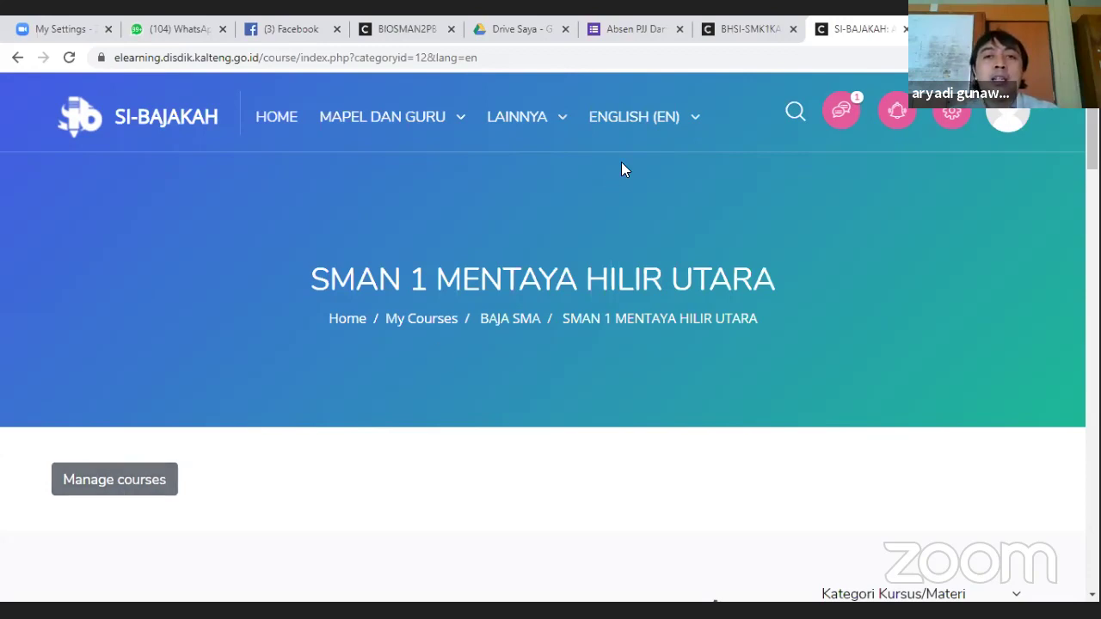
mouse_move(659, 123)
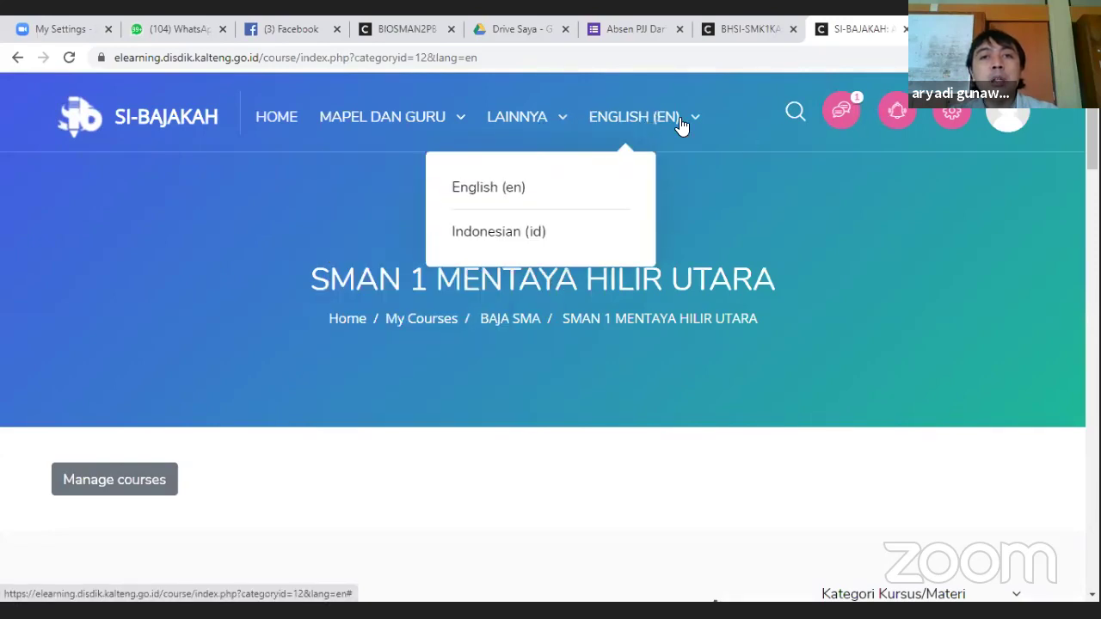
- Open Assign roles for the SMKN 3 PANGKALANBUN category via Manage courses and categories
mouse_move(951, 112)
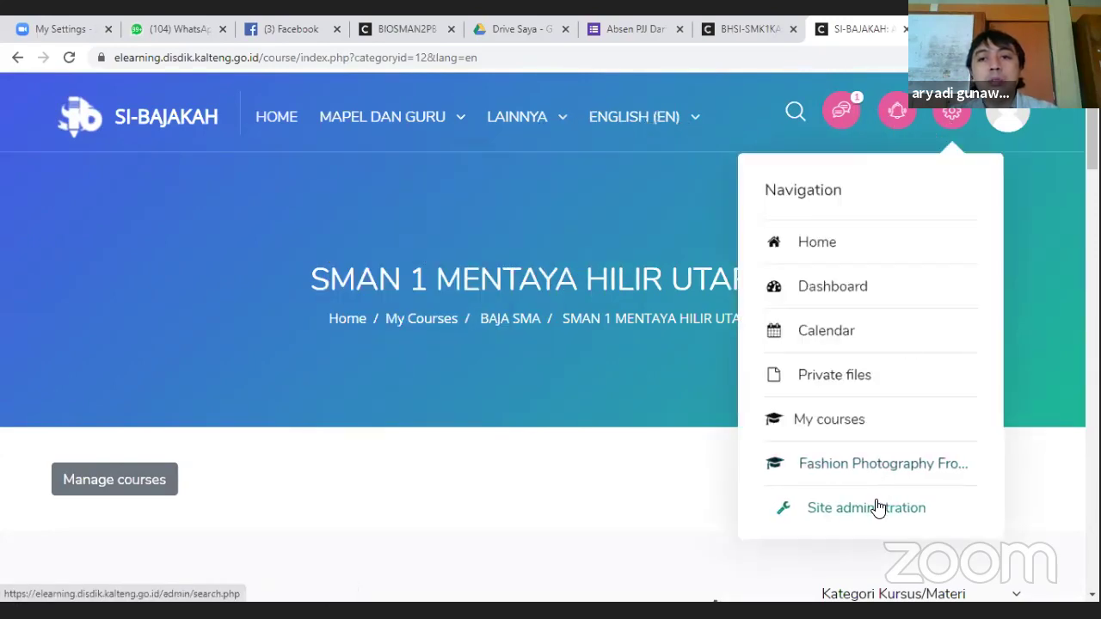
click(877, 505)
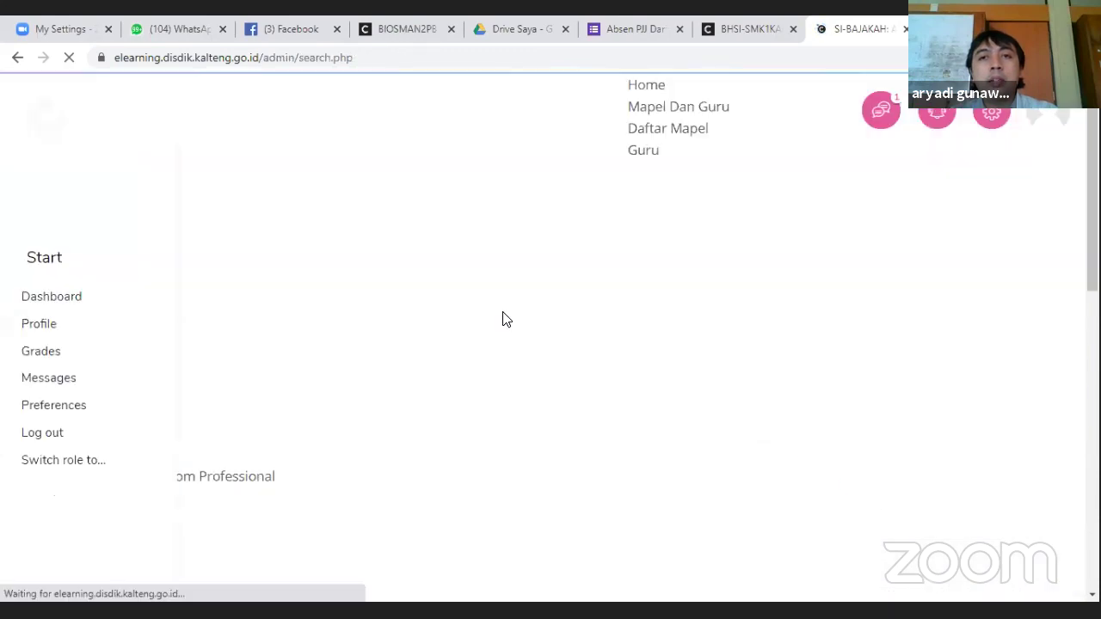
scroll(505, 320, down, 2)
click(432, 255)
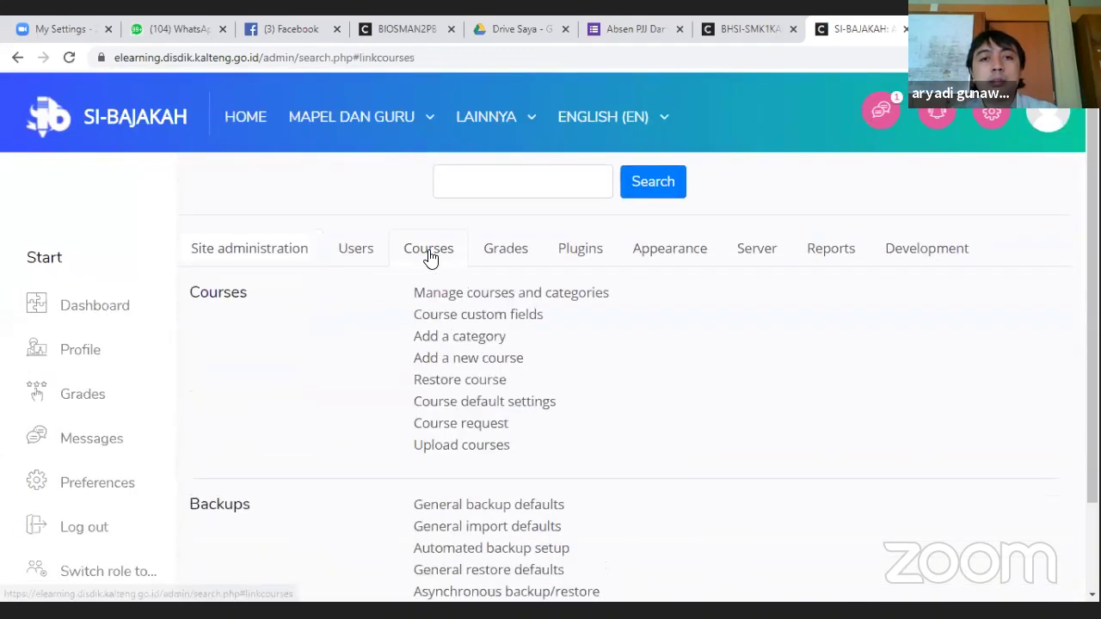
scroll(555, 361, up, 1)
click(537, 327)
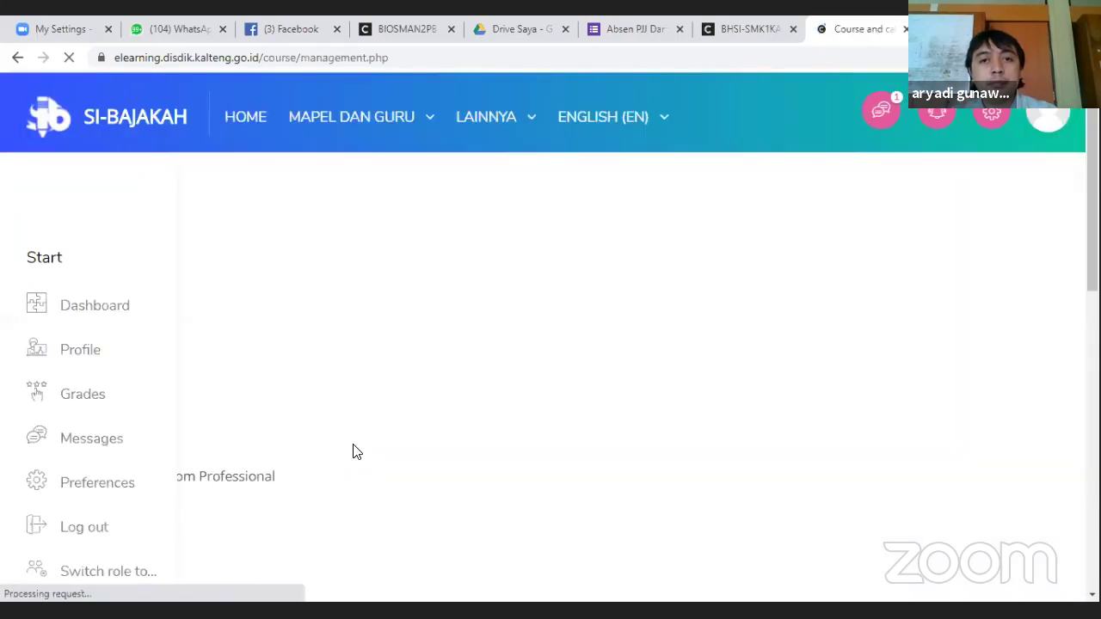
scroll(378, 453, down, 6)
scroll(437, 453, down, 5)
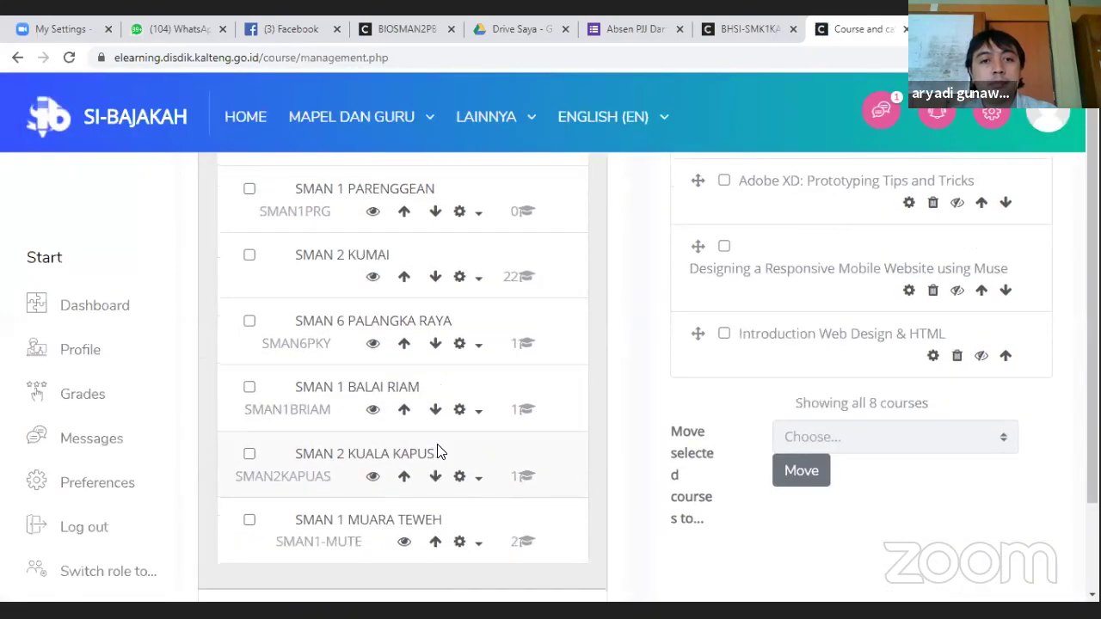
click(458, 460)
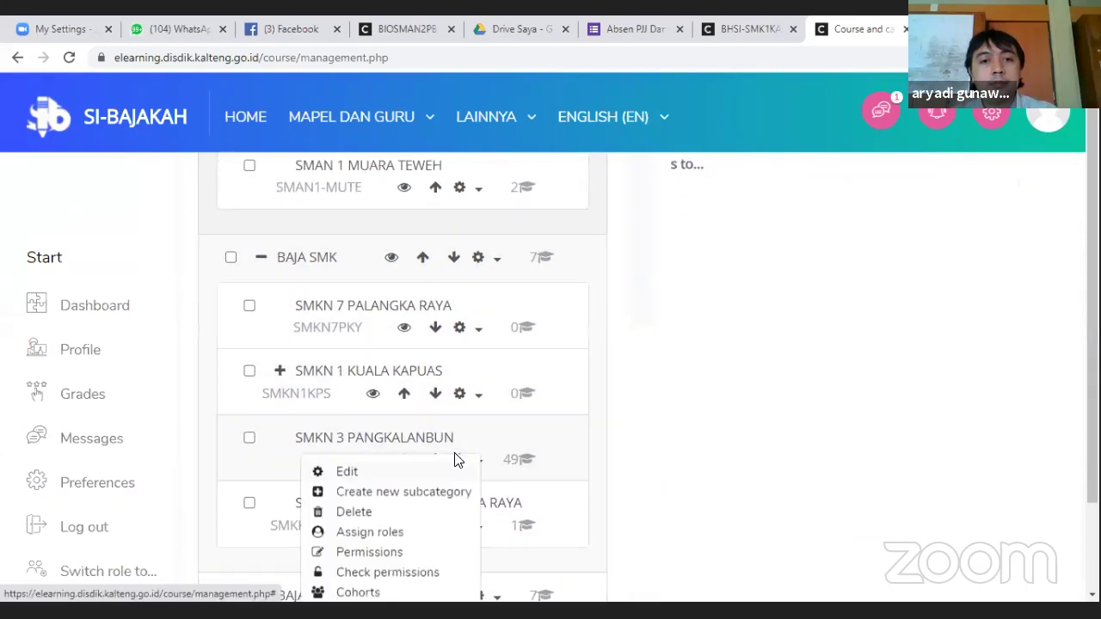
click(454, 530)
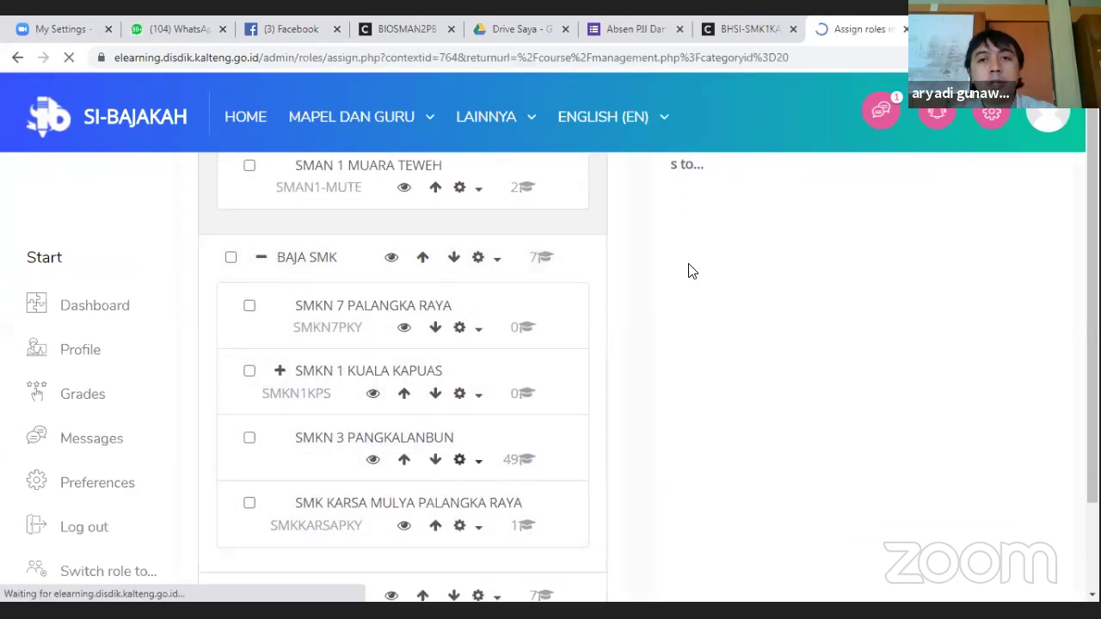
- Search for the teacher and add them to the Course creator role
click(405, 480)
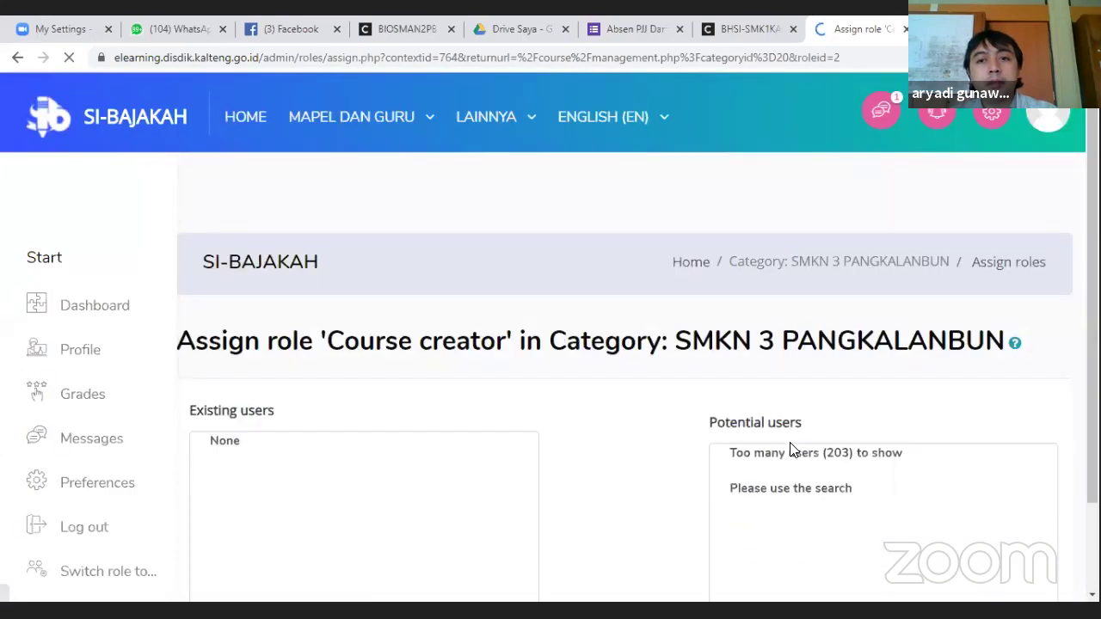
scroll(791, 491, down, 3)
click(807, 565)
text(danag)
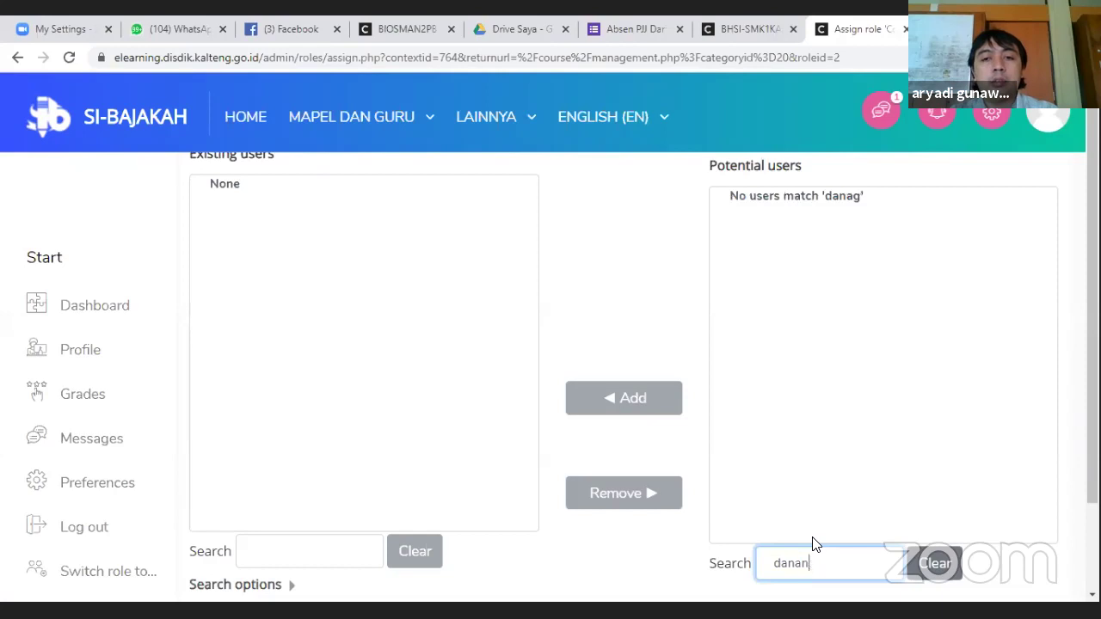
text(g)
click(939, 213)
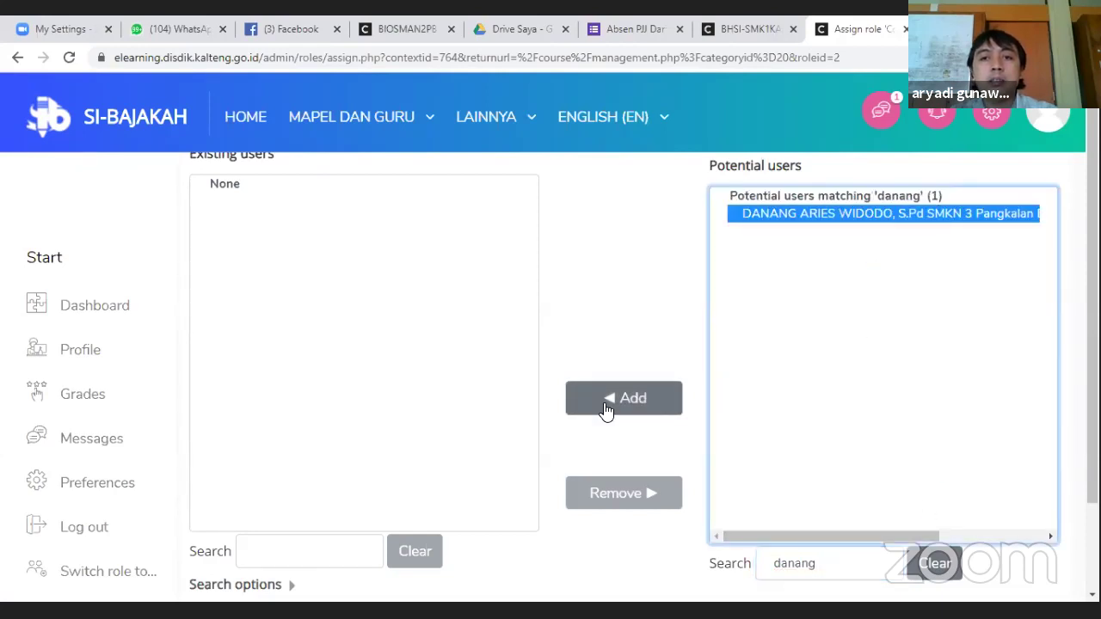
click(611, 400)
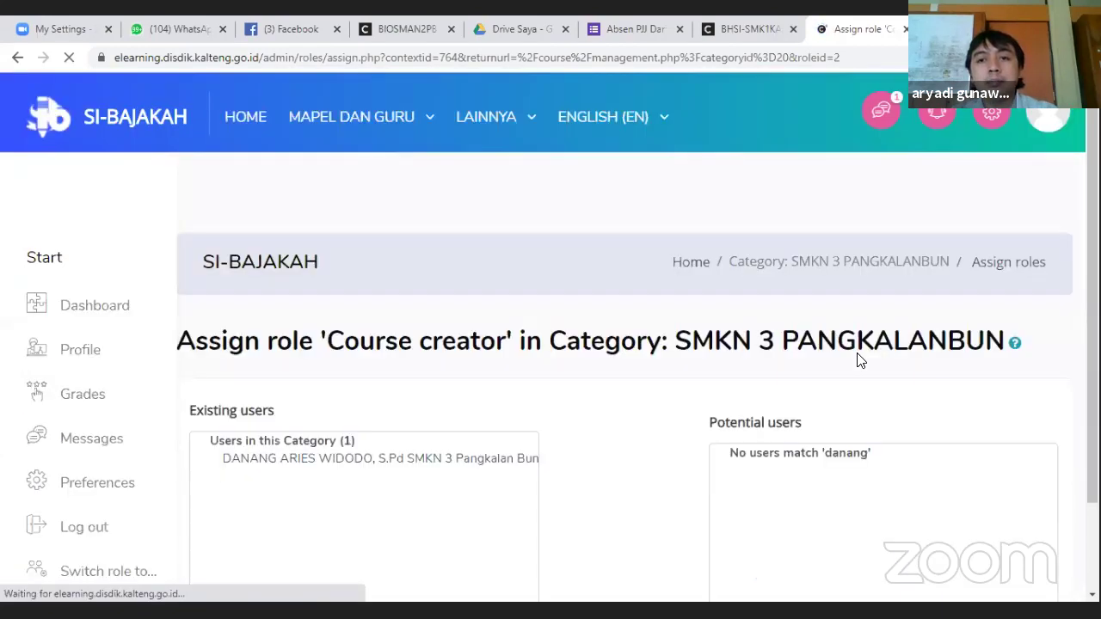
scroll(398, 516, down, 2)
click(410, 552)
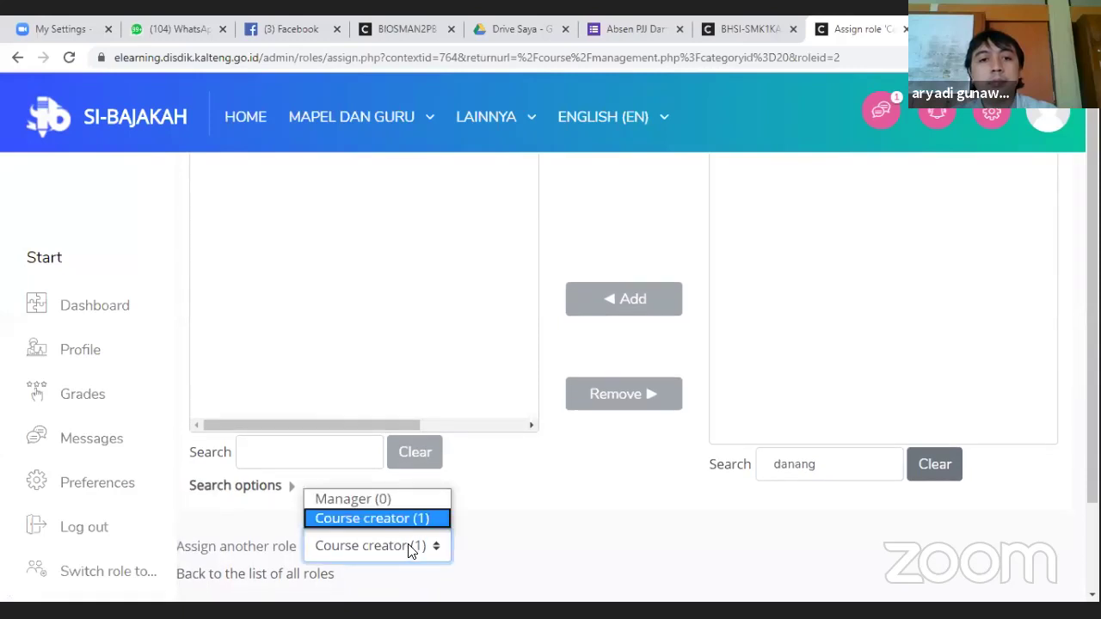
scroll(408, 539, down, 1)
click(381, 488)
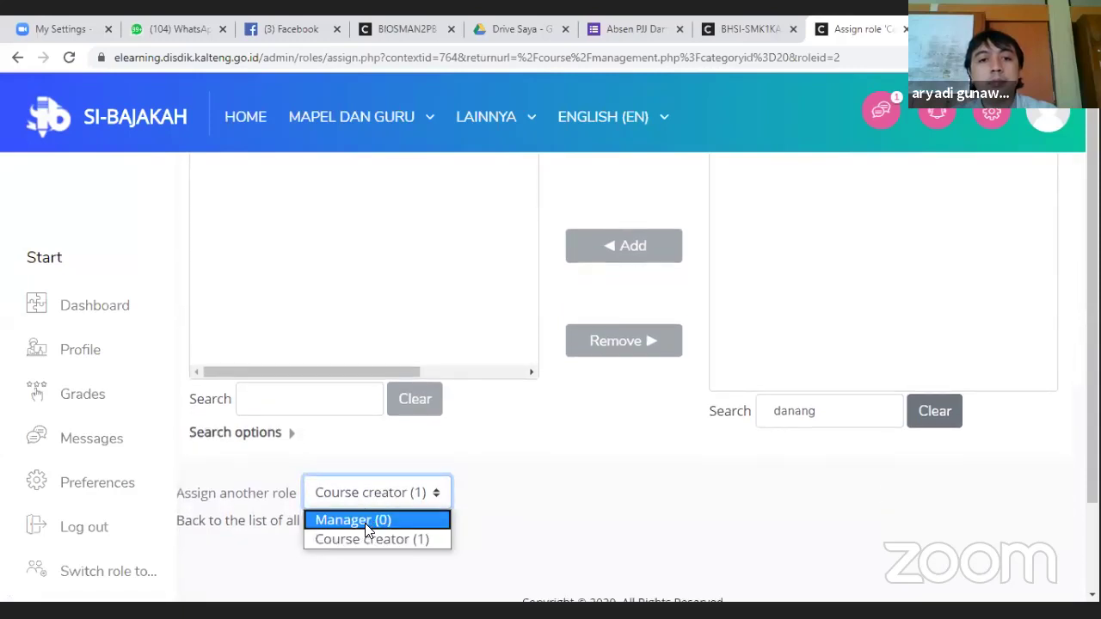
- Choose Manager, search for the same teacher in Potential users, and add them
click(361, 522)
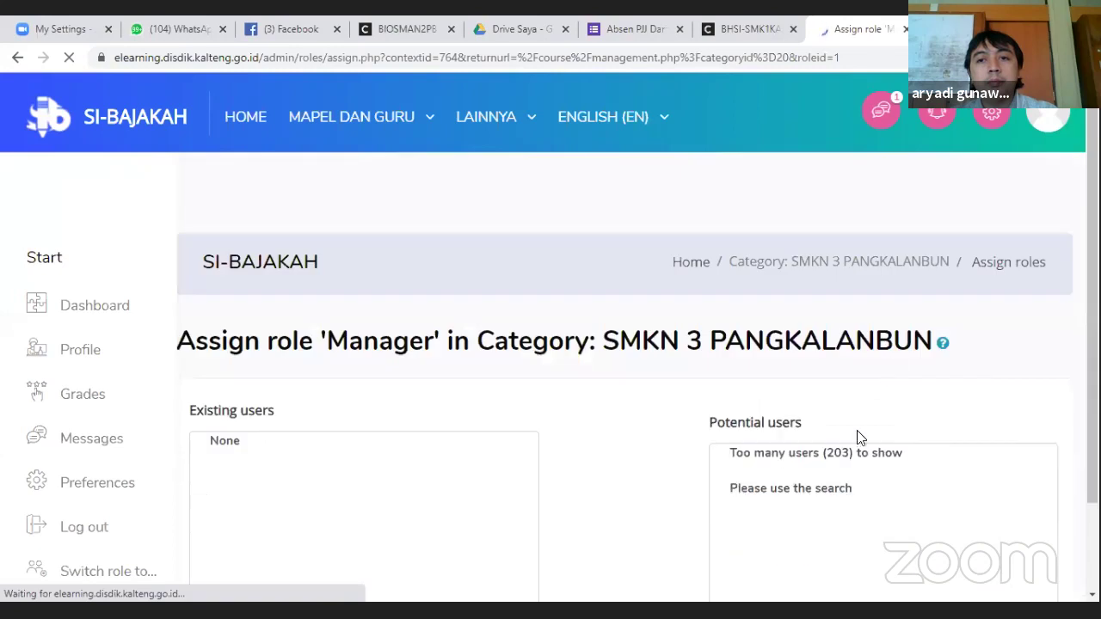
scroll(834, 486, down, 2)
scroll(833, 487, down, 3)
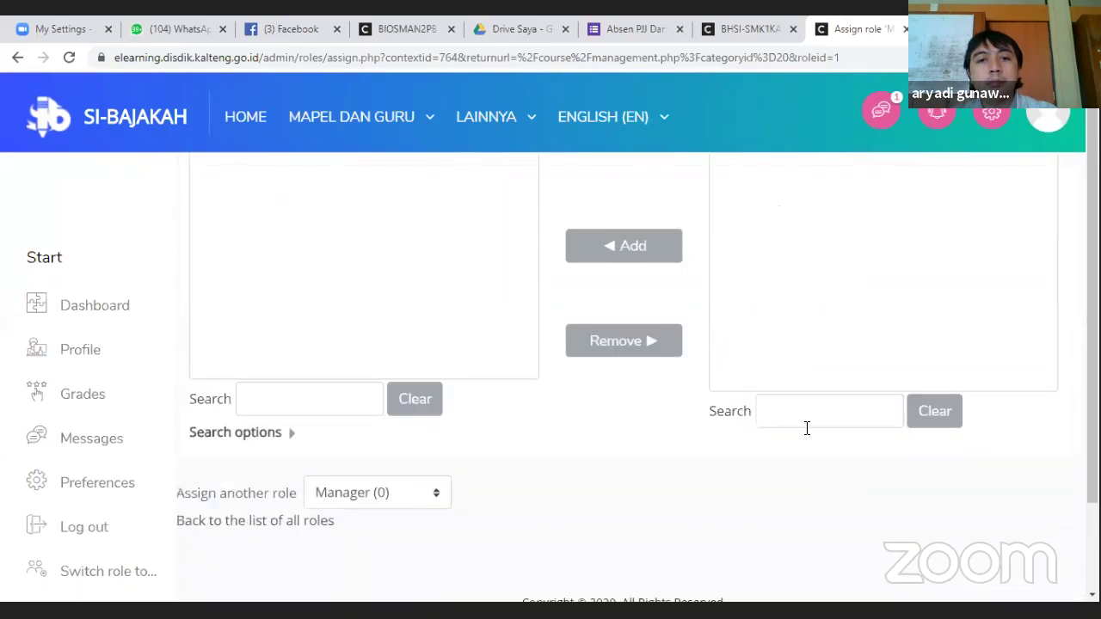
click(807, 412)
text(danag)
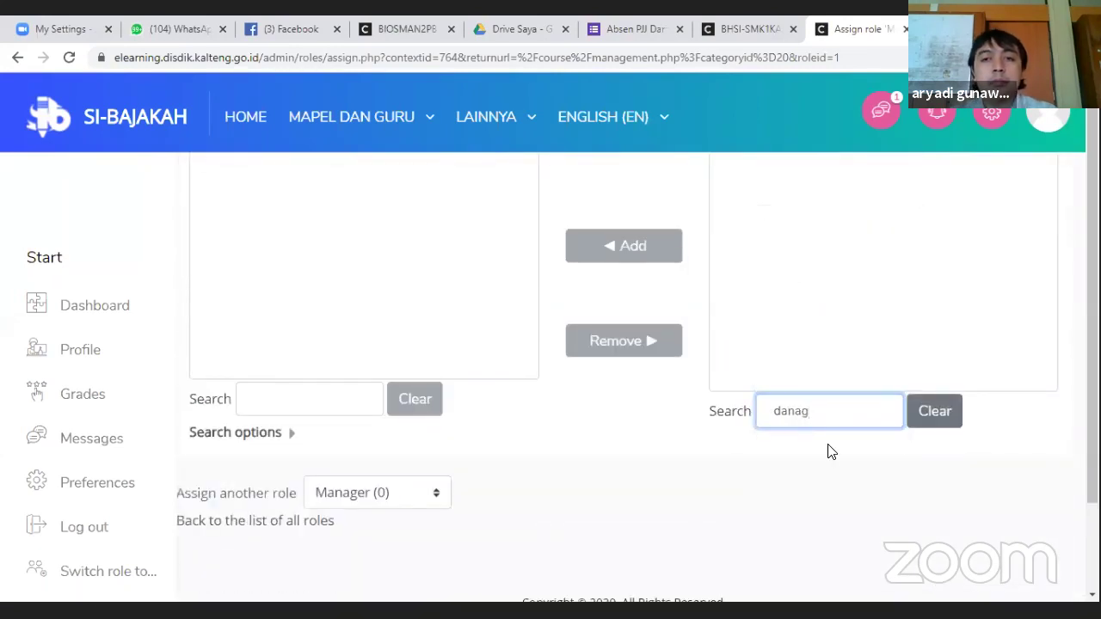
key(BackSpace)
text(ng)
scroll(889, 339, up, 2)
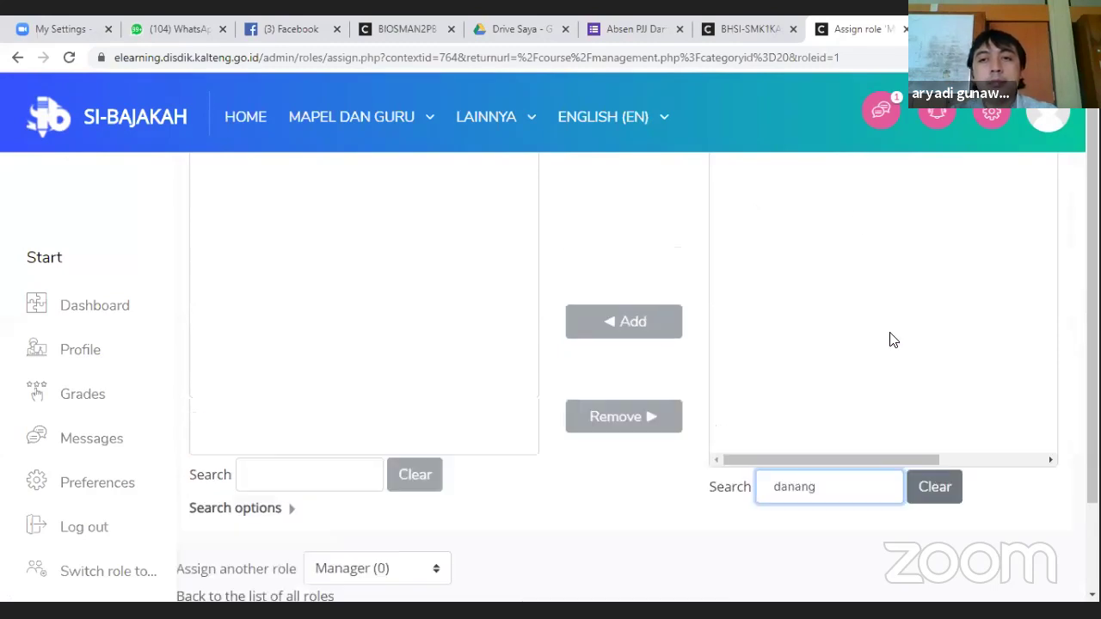
click(836, 251)
click(658, 440)
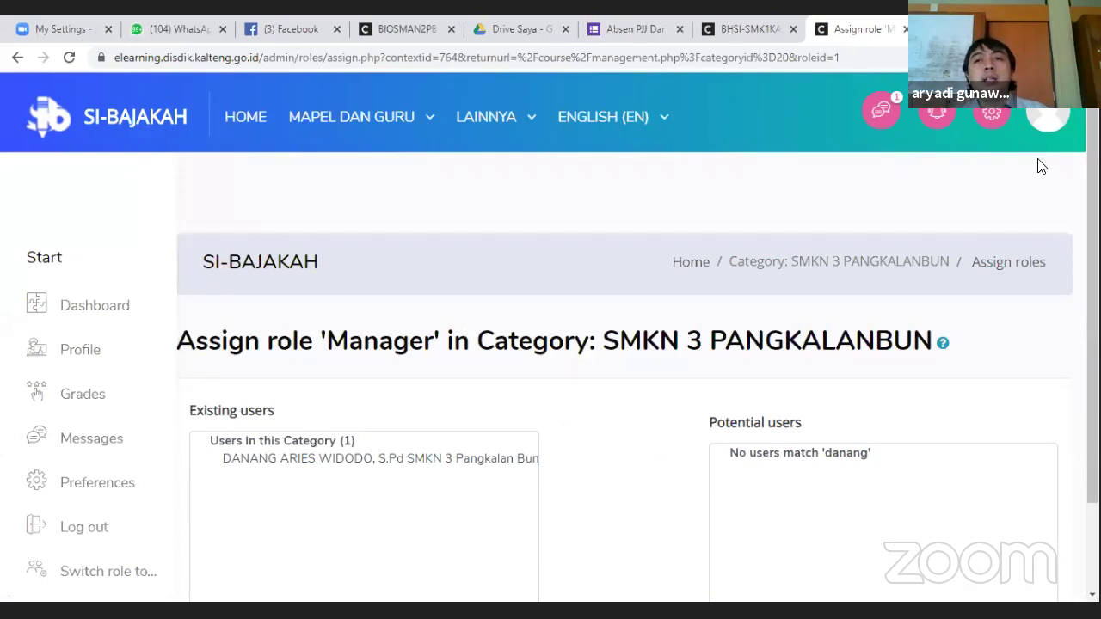
- Log out of admin and log in with the teacher's saved username and password
click(1049, 113)
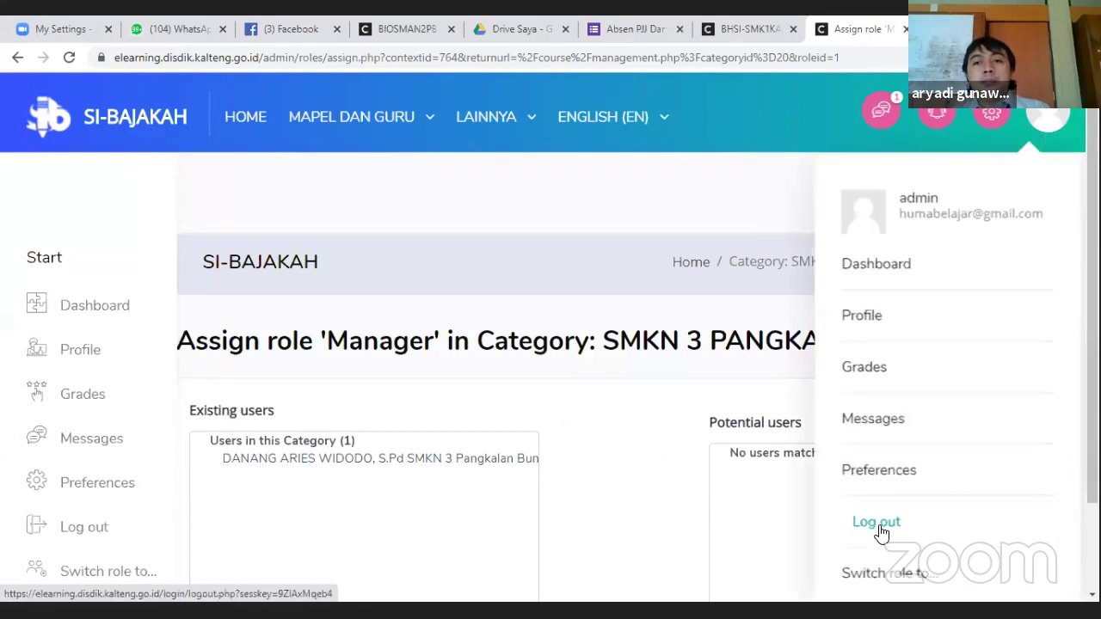
click(876, 522)
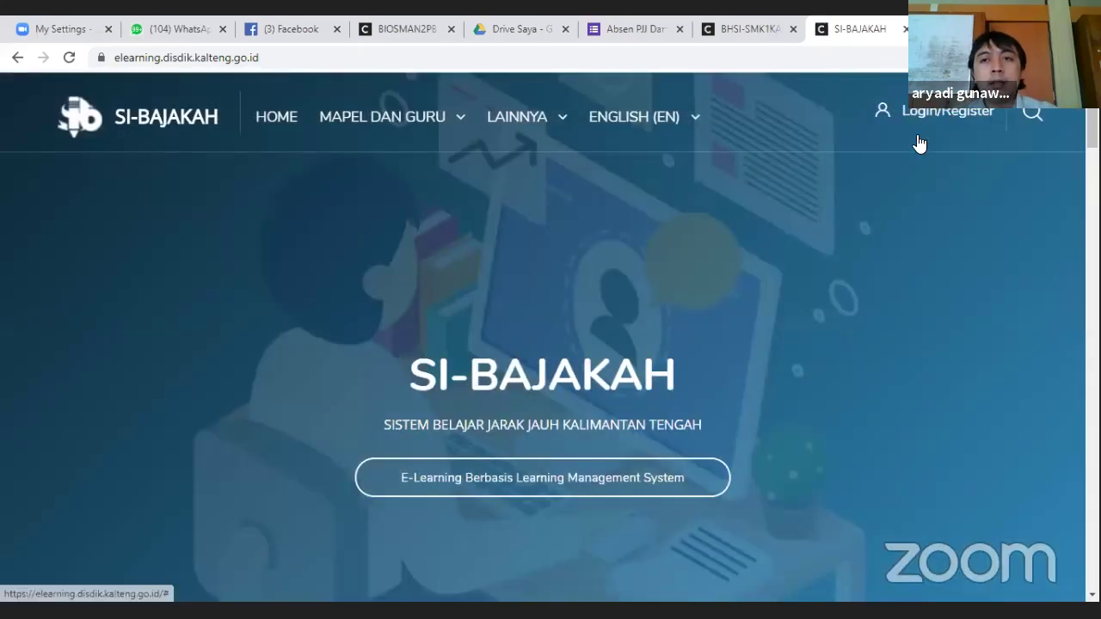
click(919, 144)
click(447, 284)
click(456, 333)
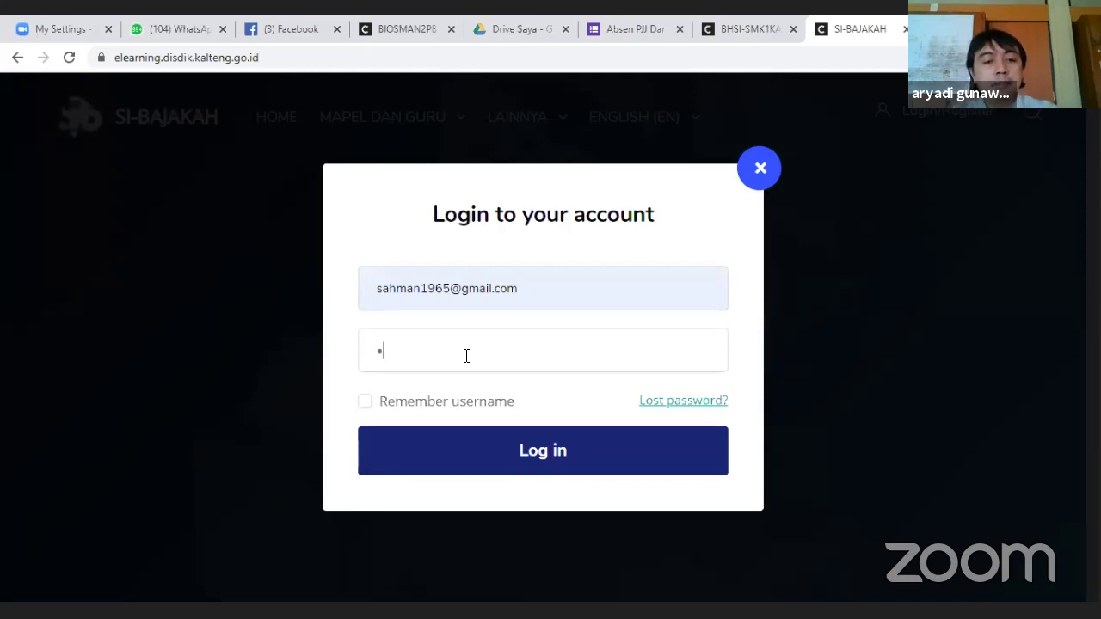
key(Return)
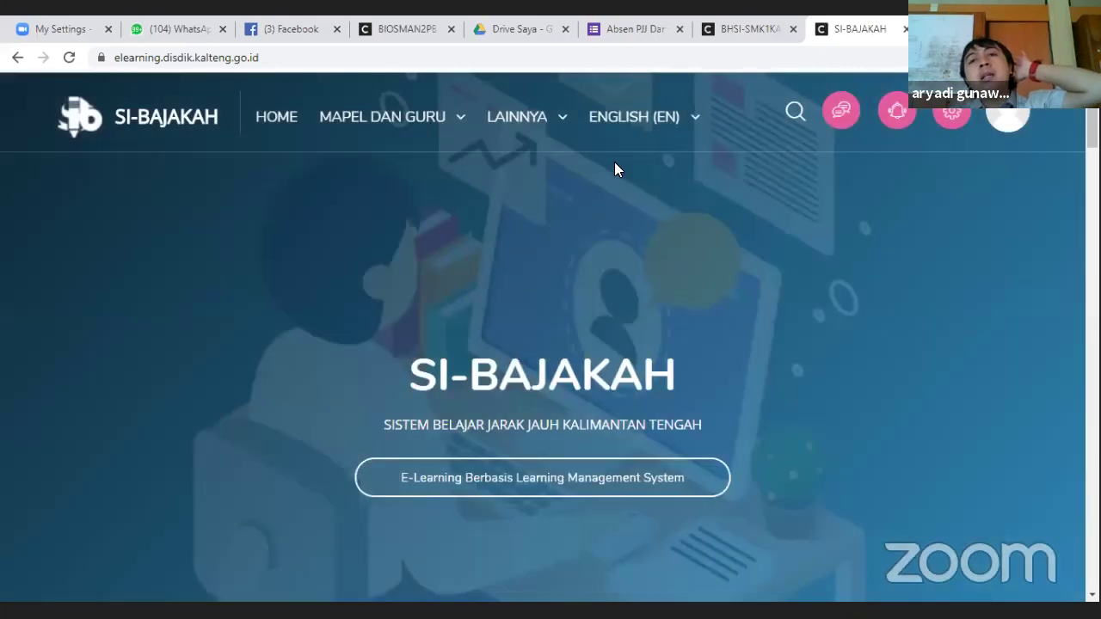
- Open the subject list and briefly open, then close, the category's actions menu
mouse_move(526, 111)
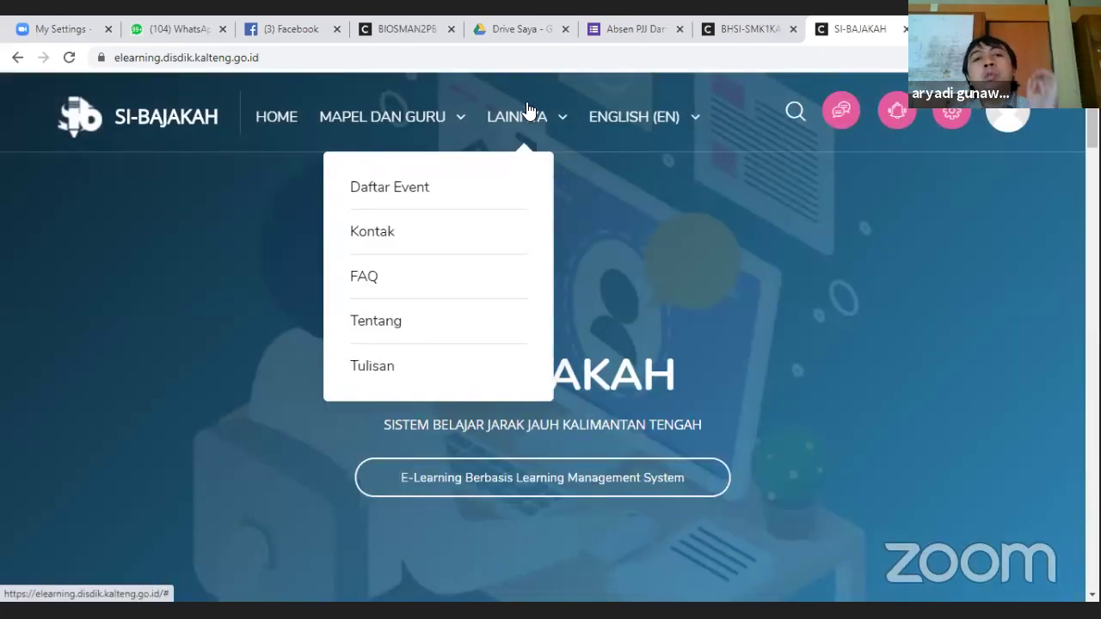
mouse_move(411, 143)
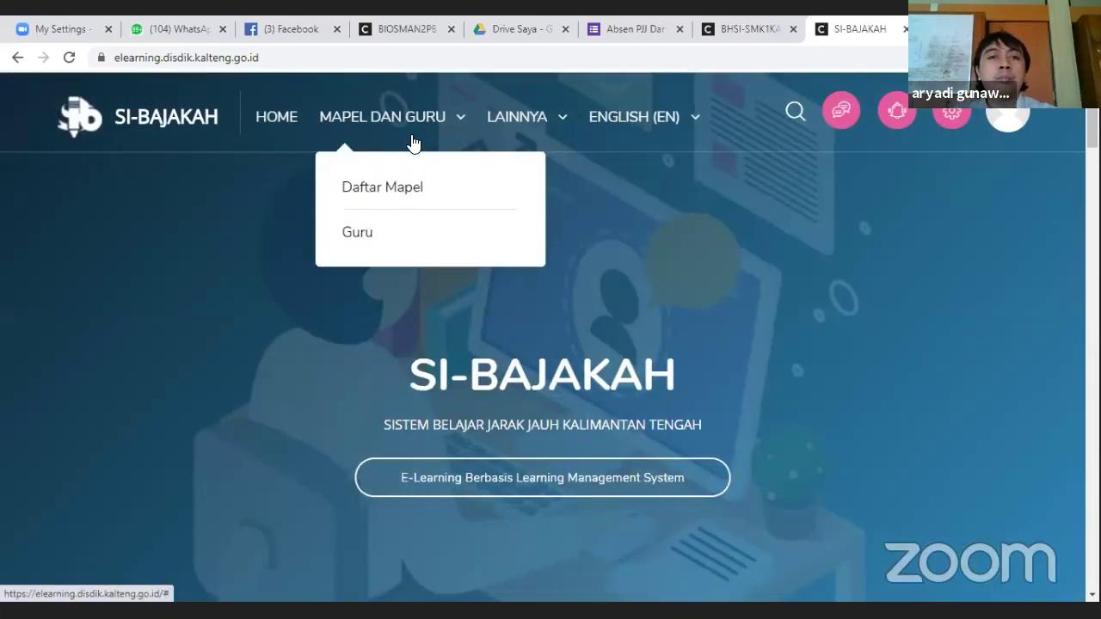
click(398, 197)
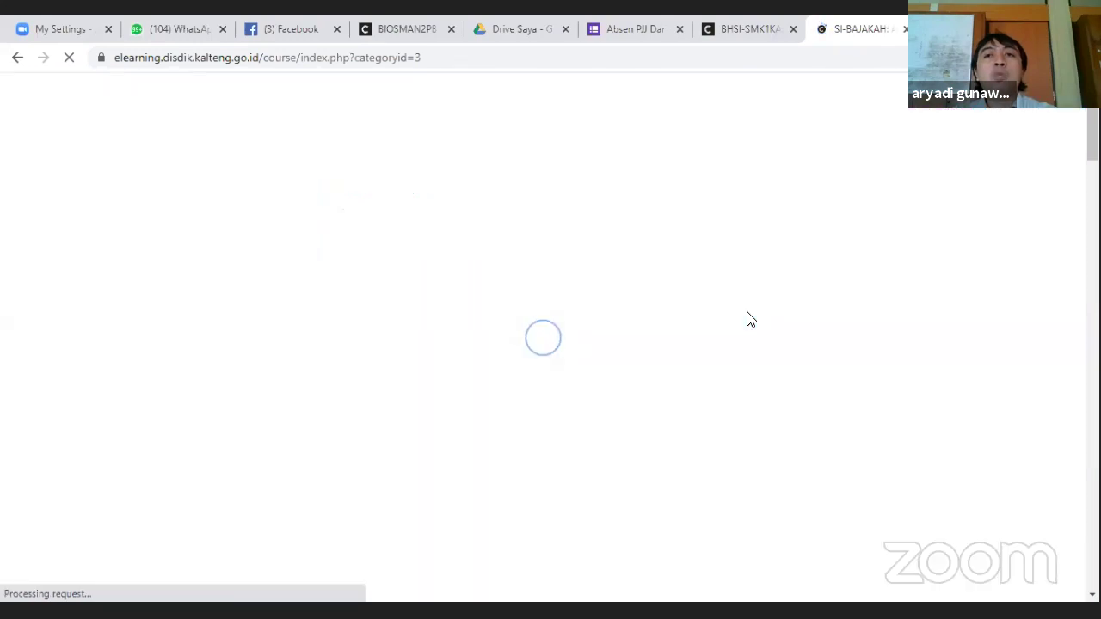
scroll(484, 408, down, 5)
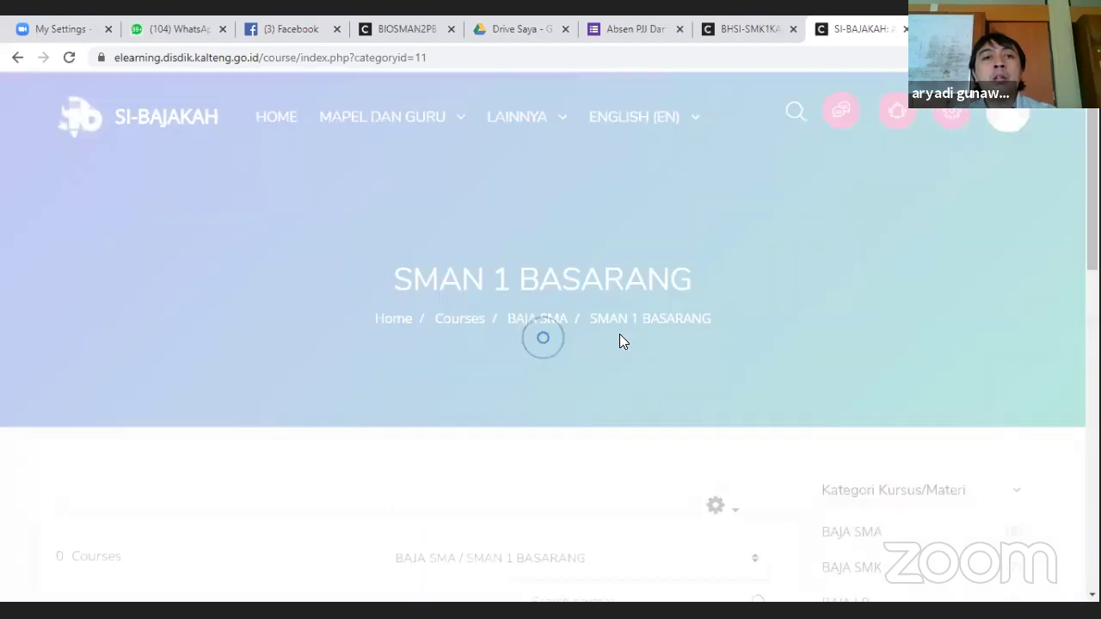
scroll(621, 335, down, 3)
scroll(620, 341, up, 1)
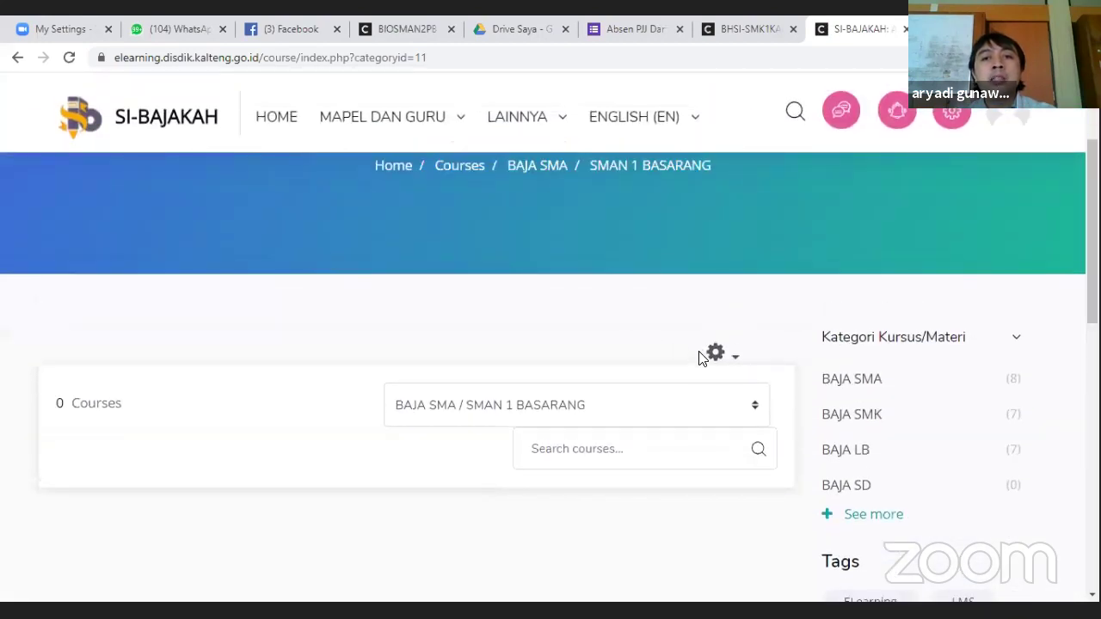
click(715, 354)
click(453, 303)
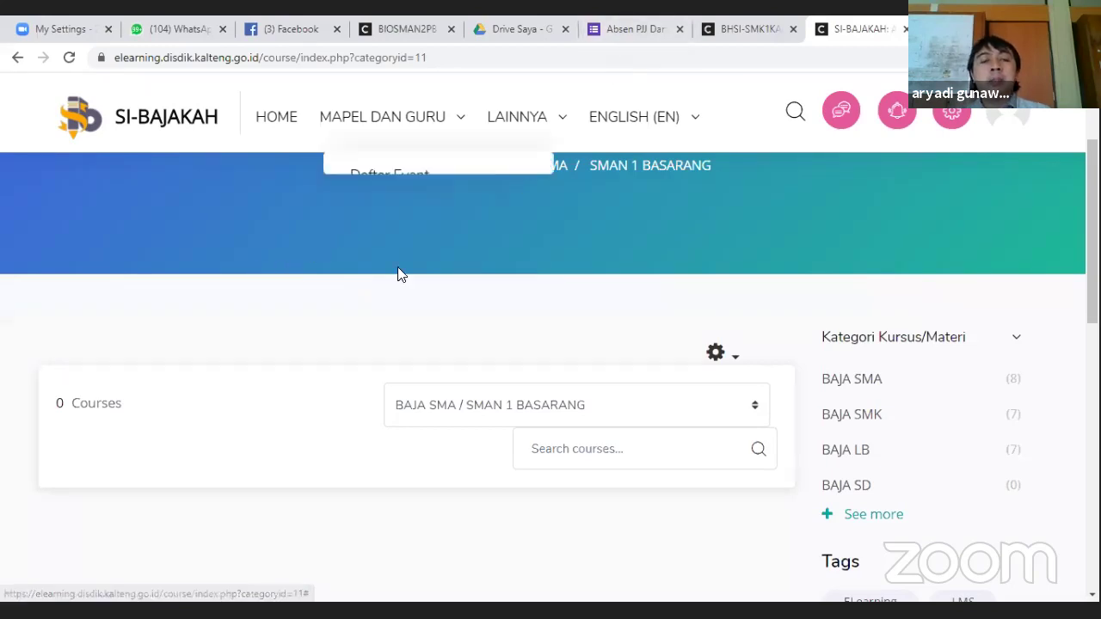
- Select BAJA SMK / SMKN 1 KUALA KAPUAS from the course category dropdown
click(549, 411)
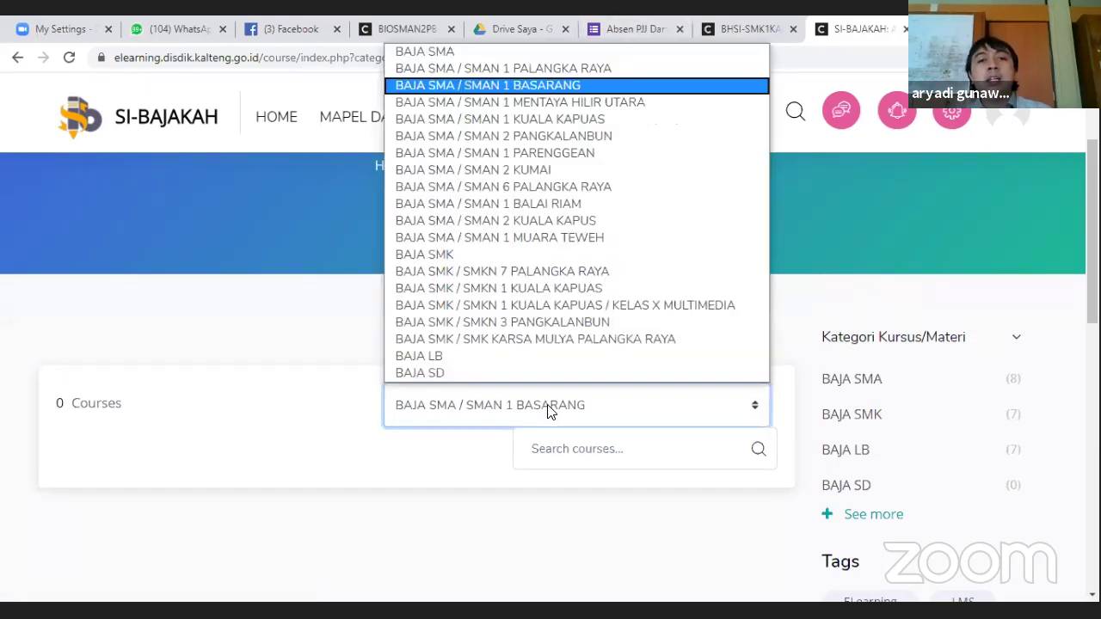
click(262, 314)
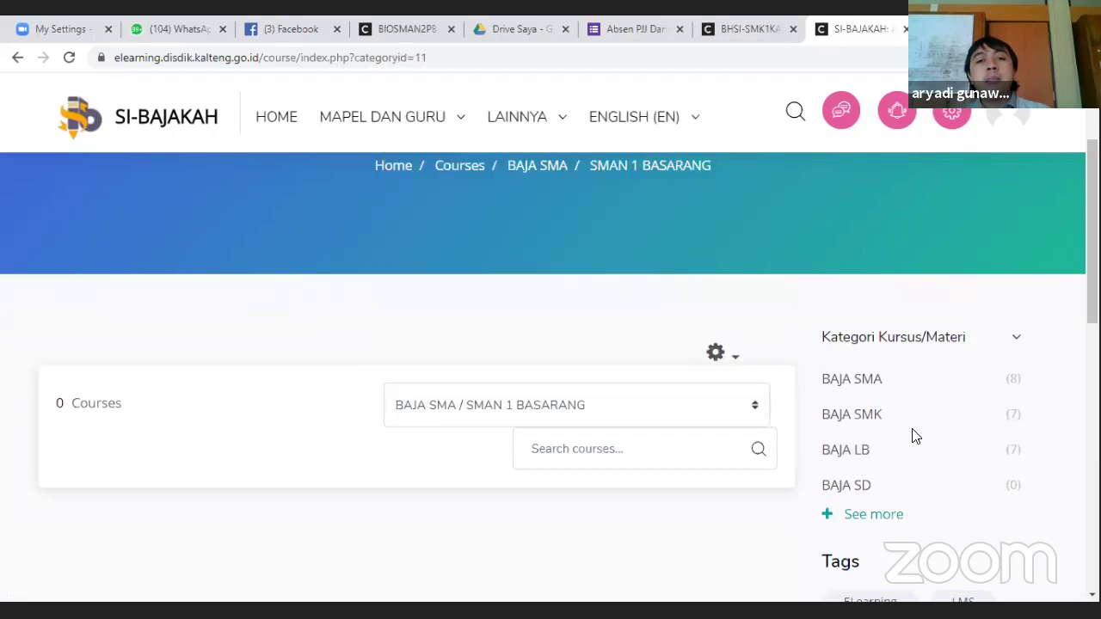
click(731, 422)
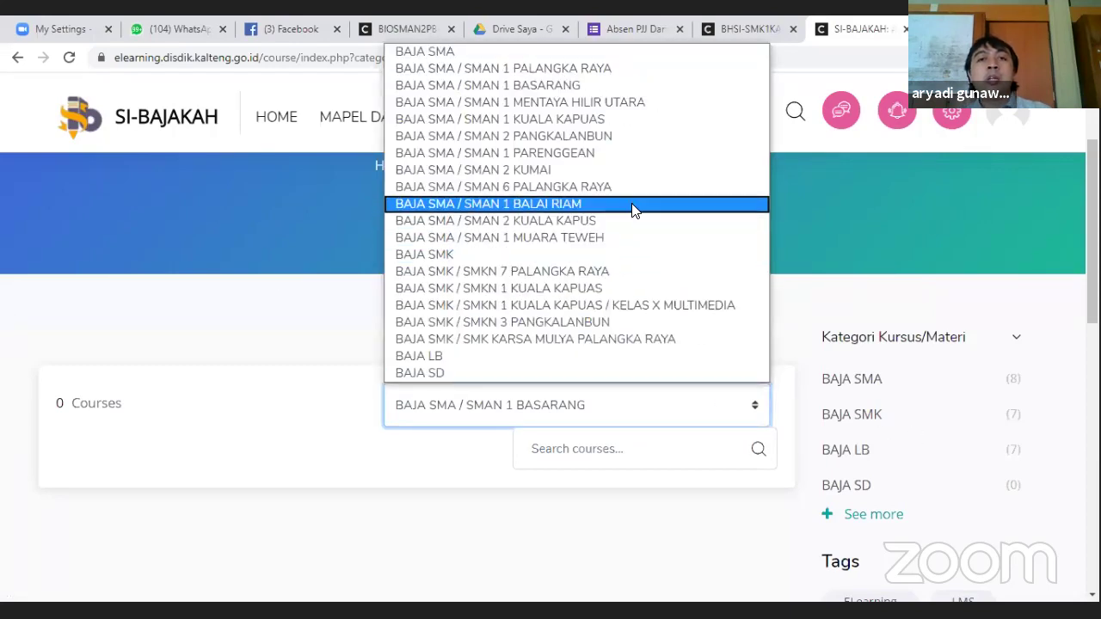
click(608, 289)
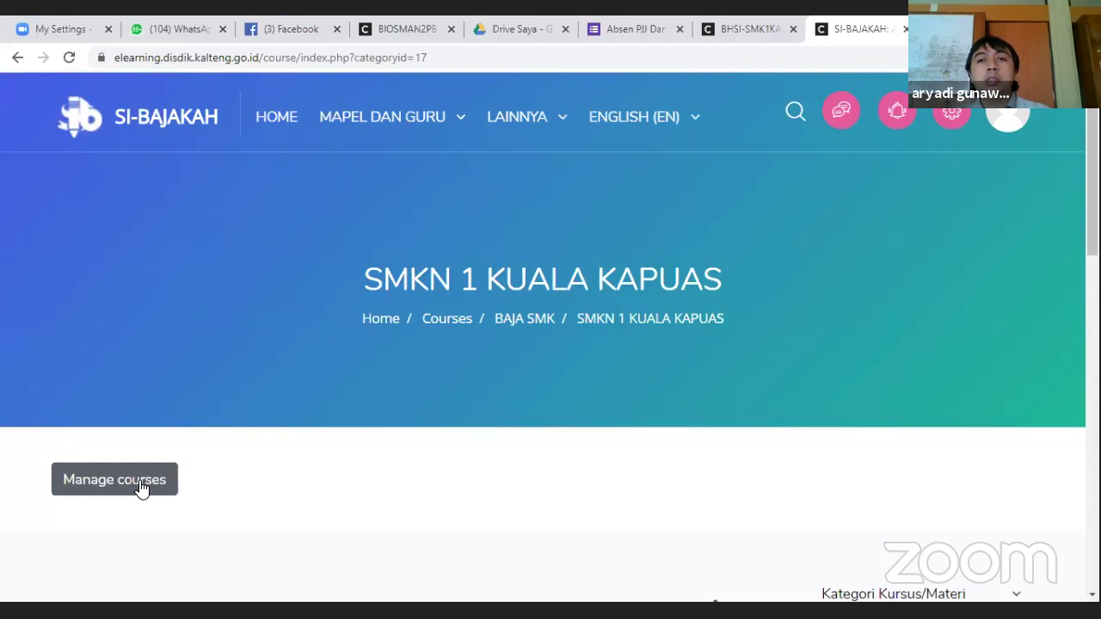
- Visit the Dashboard, return to SMKN 1 KUALA KAPUAS, and open KELAS X MULTIMEDIA
scroll(307, 459, down, 2)
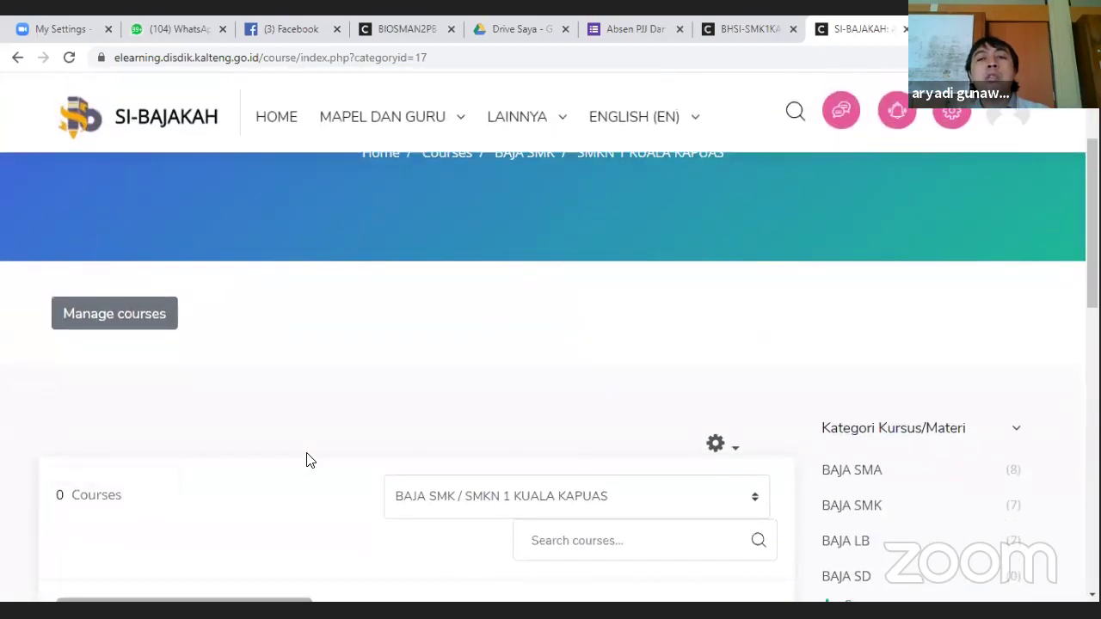
click(949, 115)
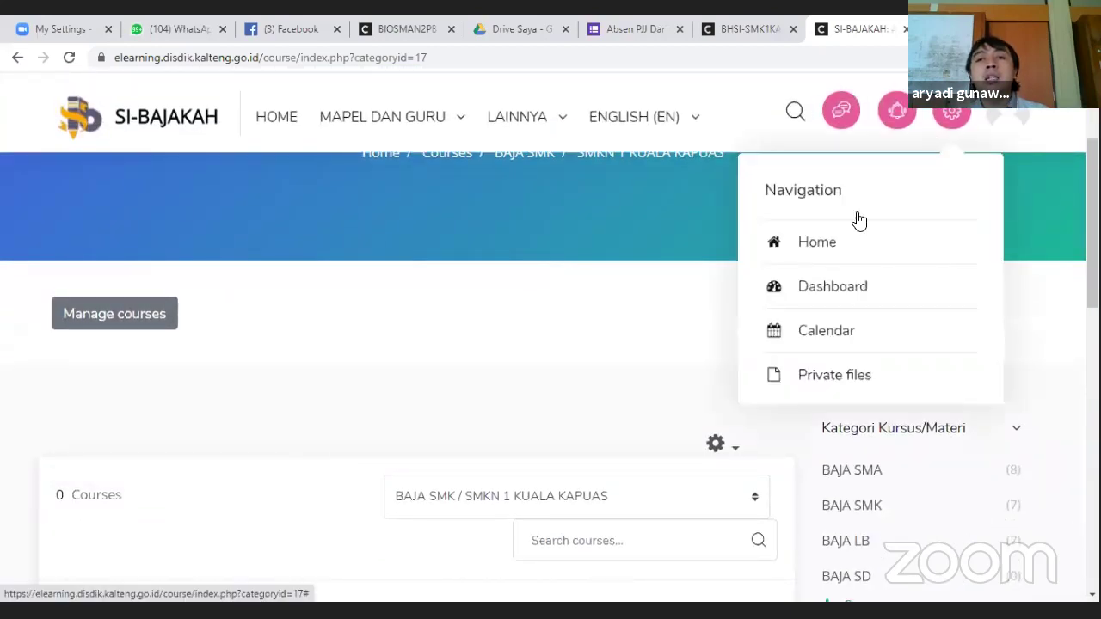
click(881, 291)
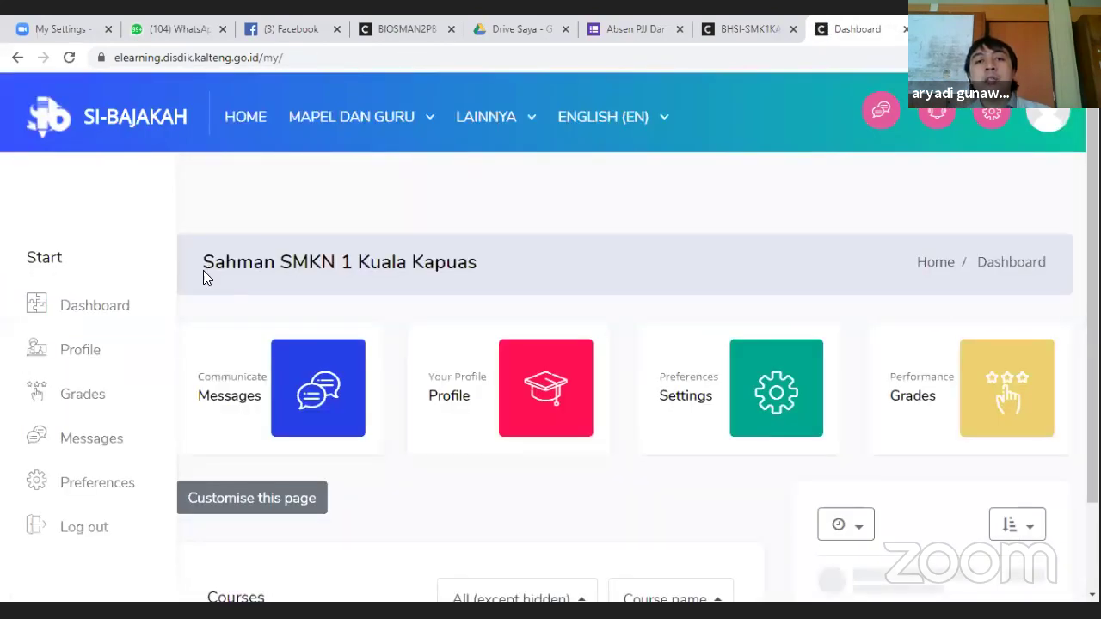
scroll(203, 275, down, 3)
scroll(202, 276, up, 3)
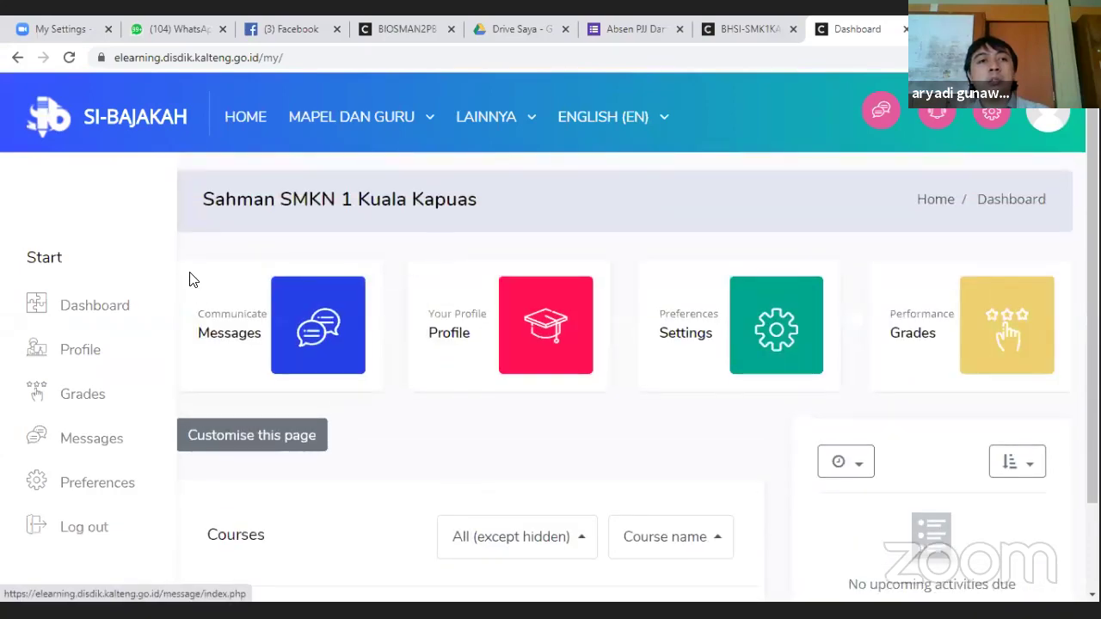
key(alt+Left)
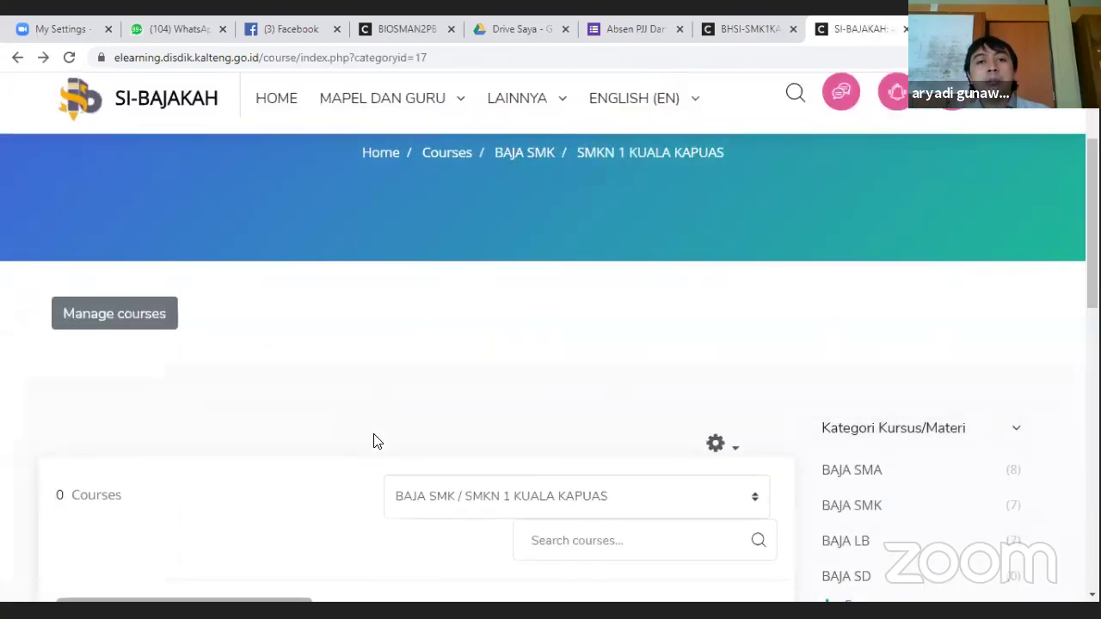
scroll(521, 422, down, 3)
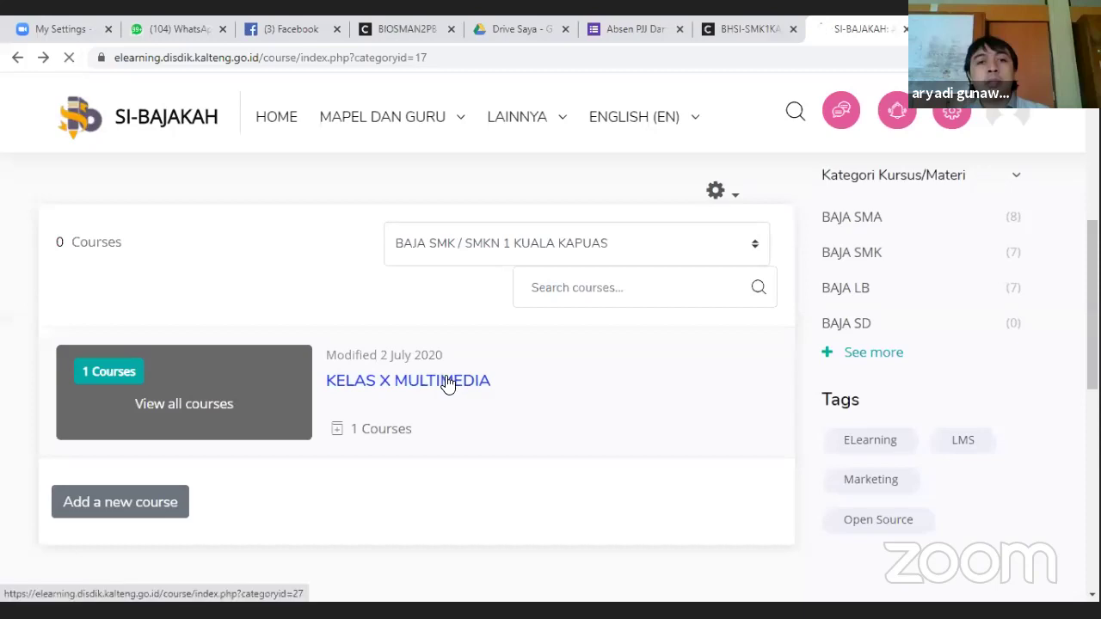
click(450, 381)
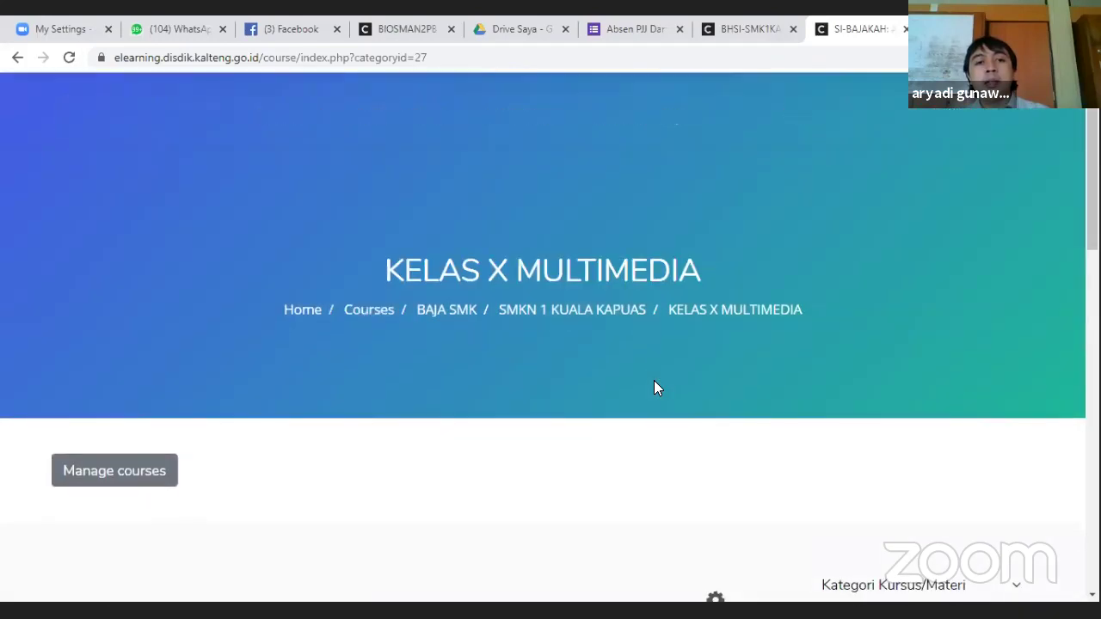
- Open Manage courses for KELAS X MULTIMEDIA, briefly checking its actions menu
click(141, 409)
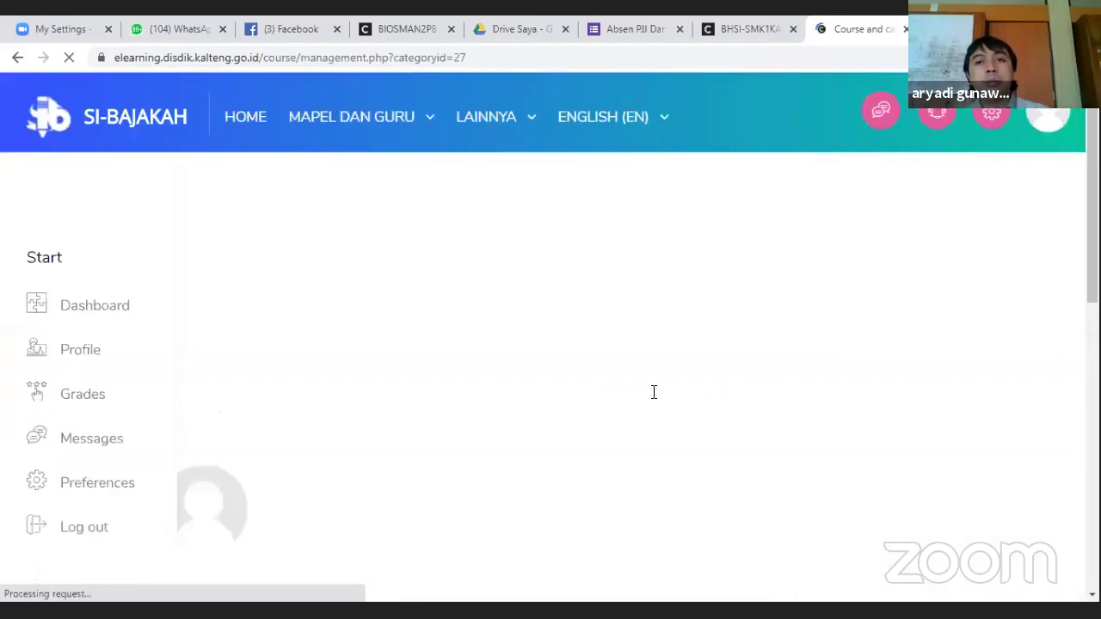
scroll(526, 384, down, 2)
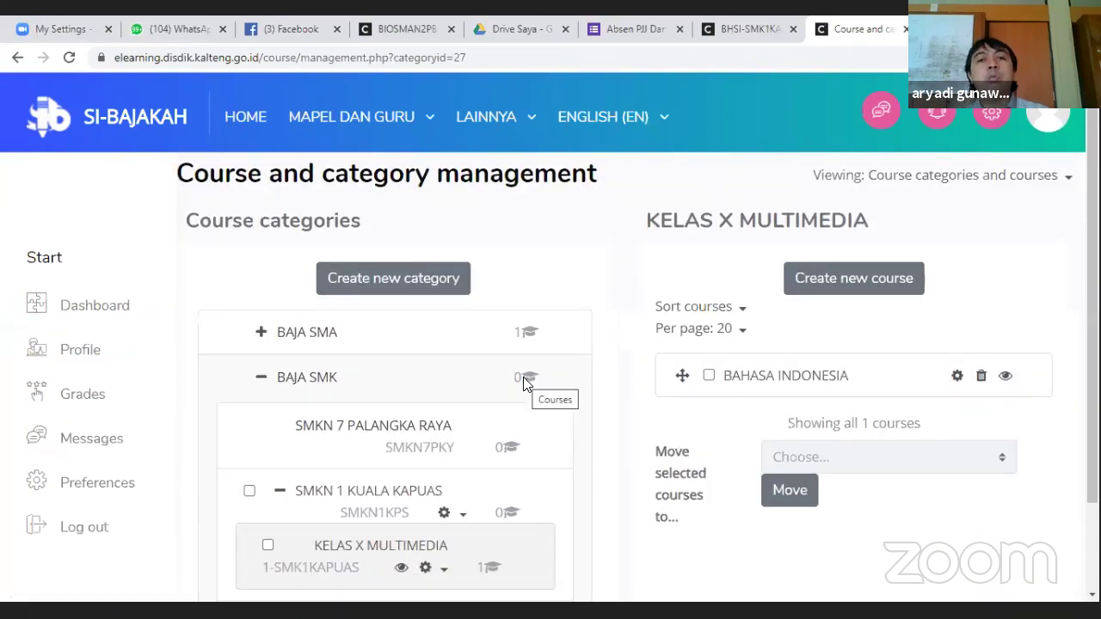
scroll(527, 385, down, 1)
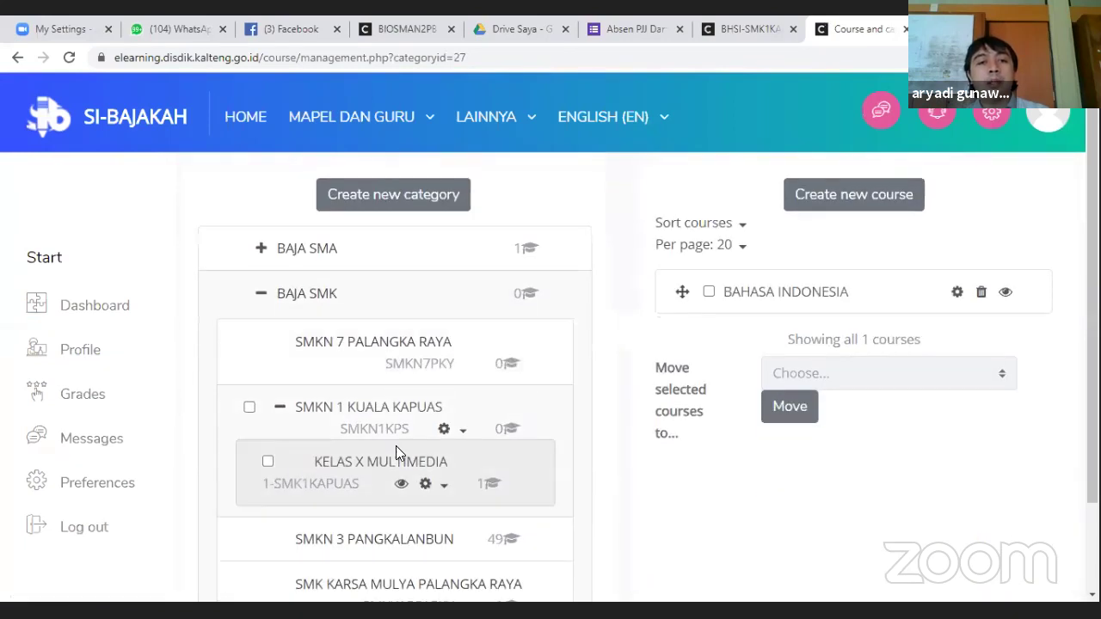
click(429, 491)
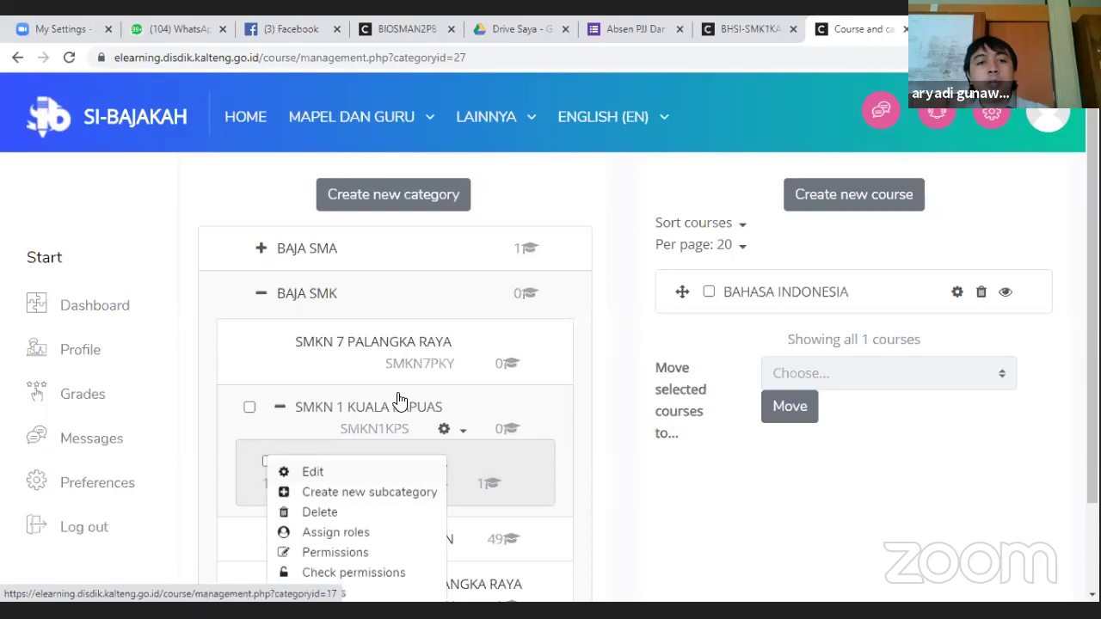
click(767, 519)
- Save and display the BAHASA INDONESIA course settings, end the messaging tour, then go back to SMKN 1 KUALA KAPUAS
click(957, 293)
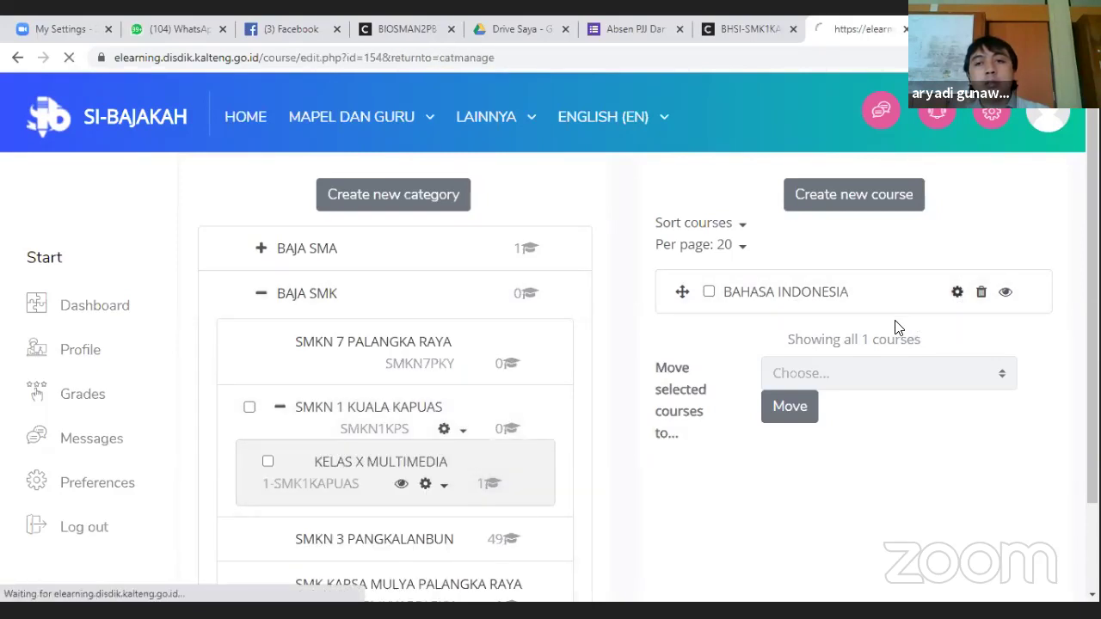
scroll(1027, 386, down, 15)
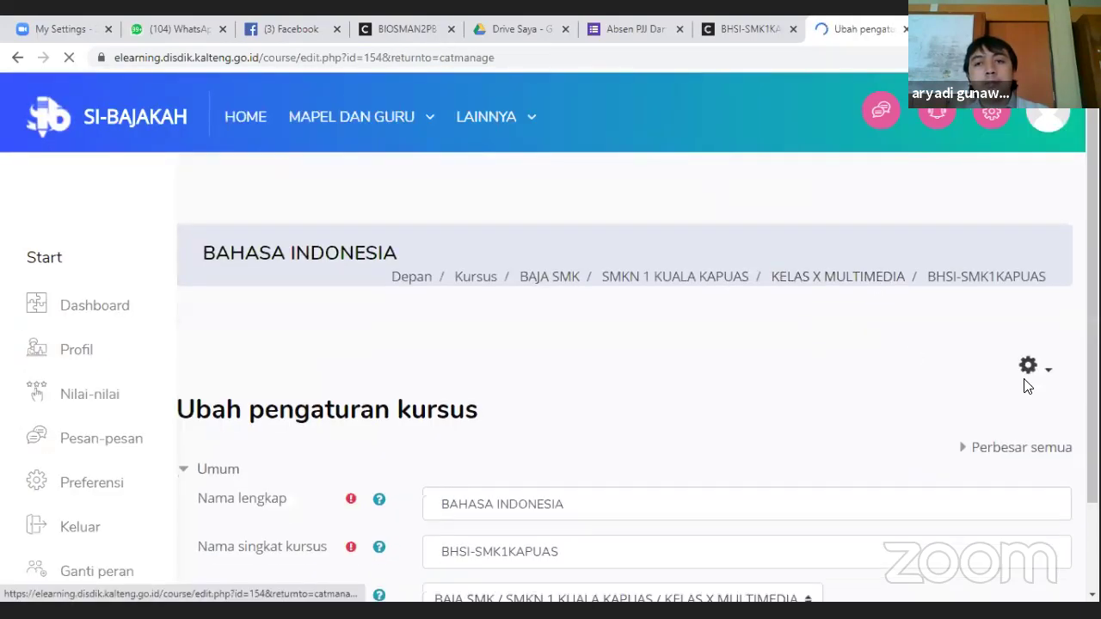
click(696, 506)
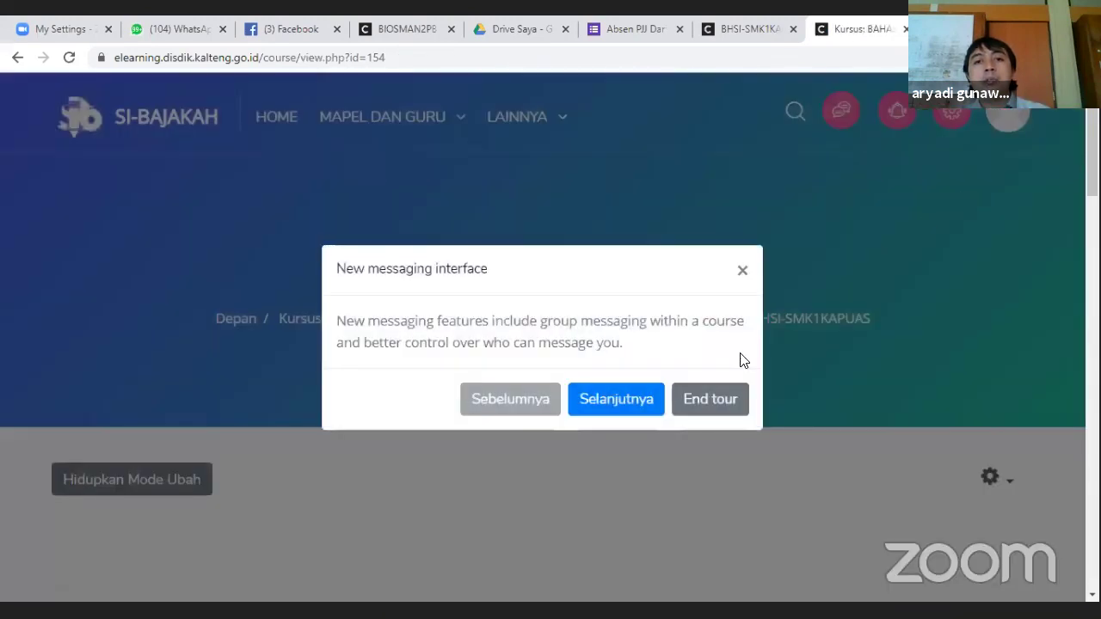
click(707, 398)
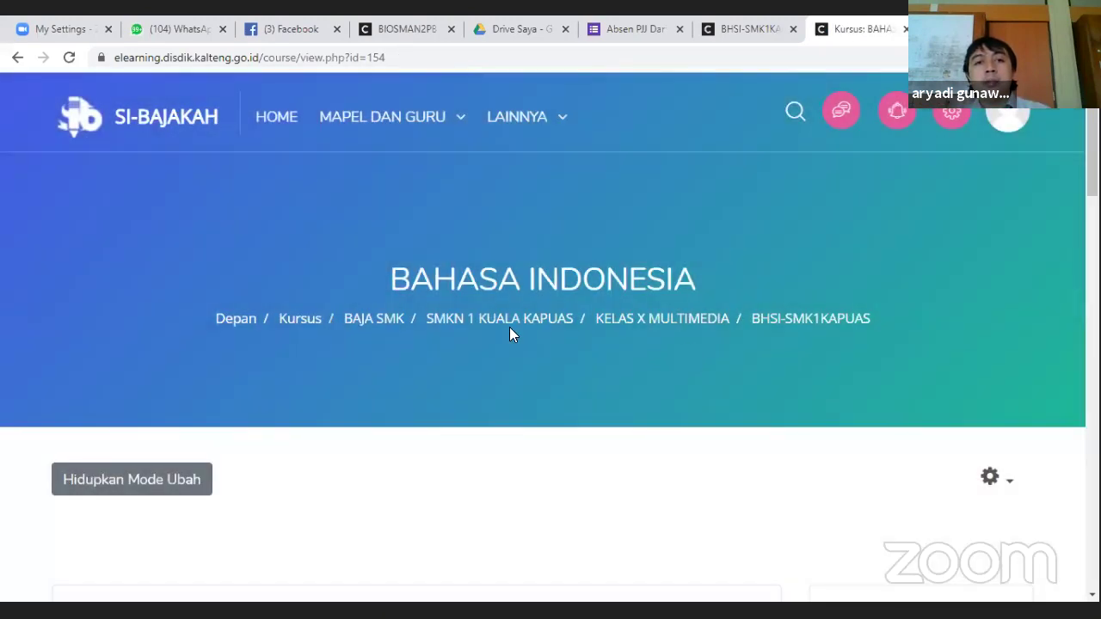
click(509, 327)
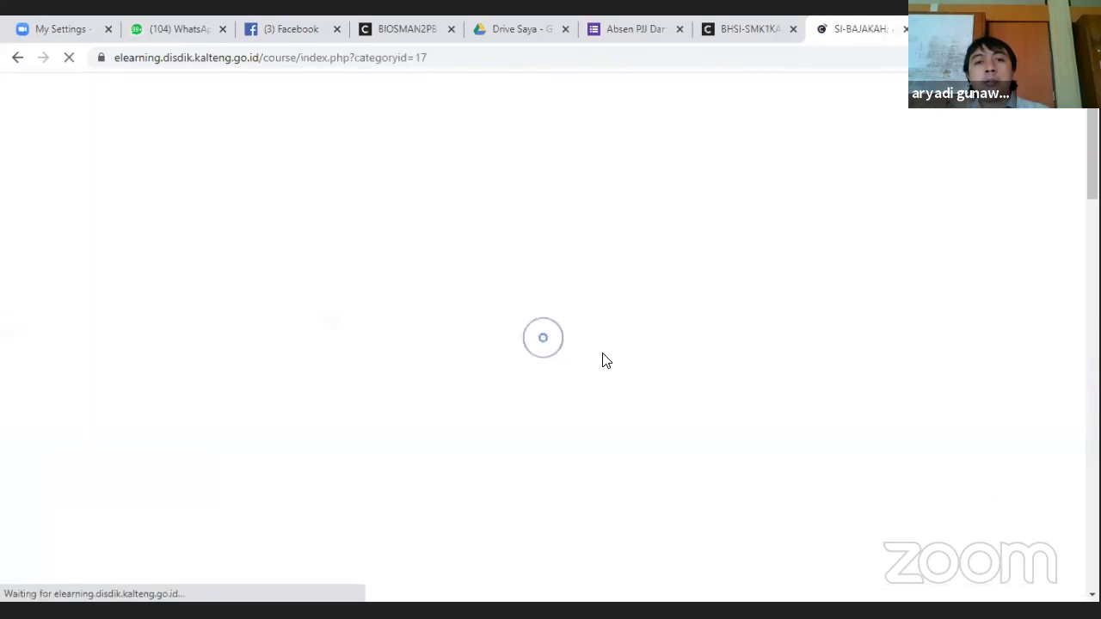
- Open the BAHASA INDONESIA course from the KELAS X MULTIMEDIA category listing
scroll(604, 357, down, 3)
scroll(604, 363, down, 1)
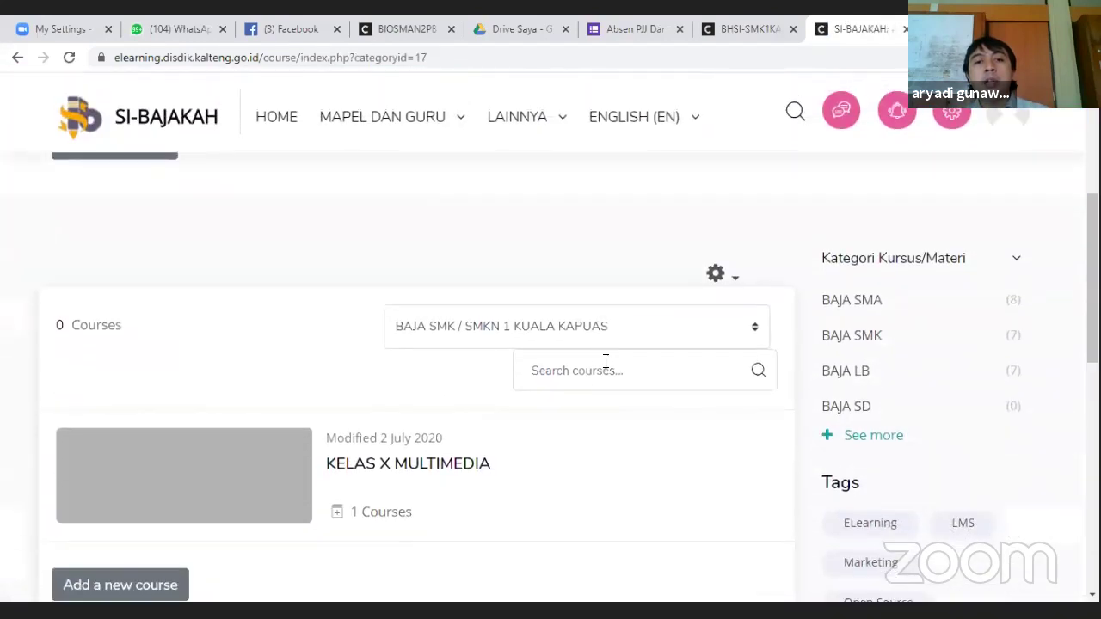
click(478, 471)
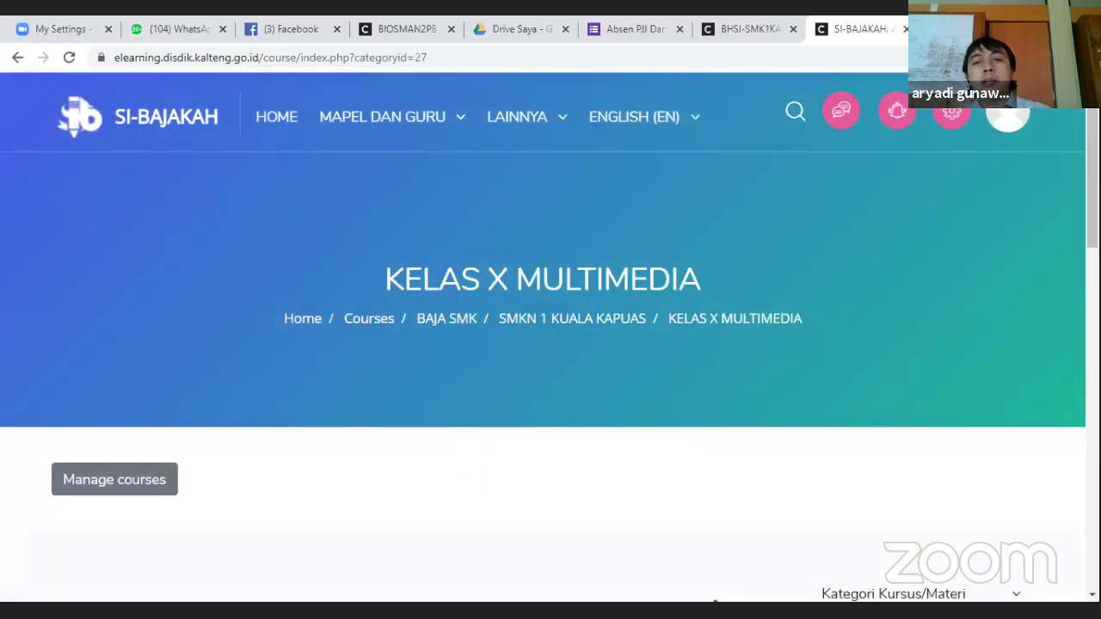
click(953, 115)
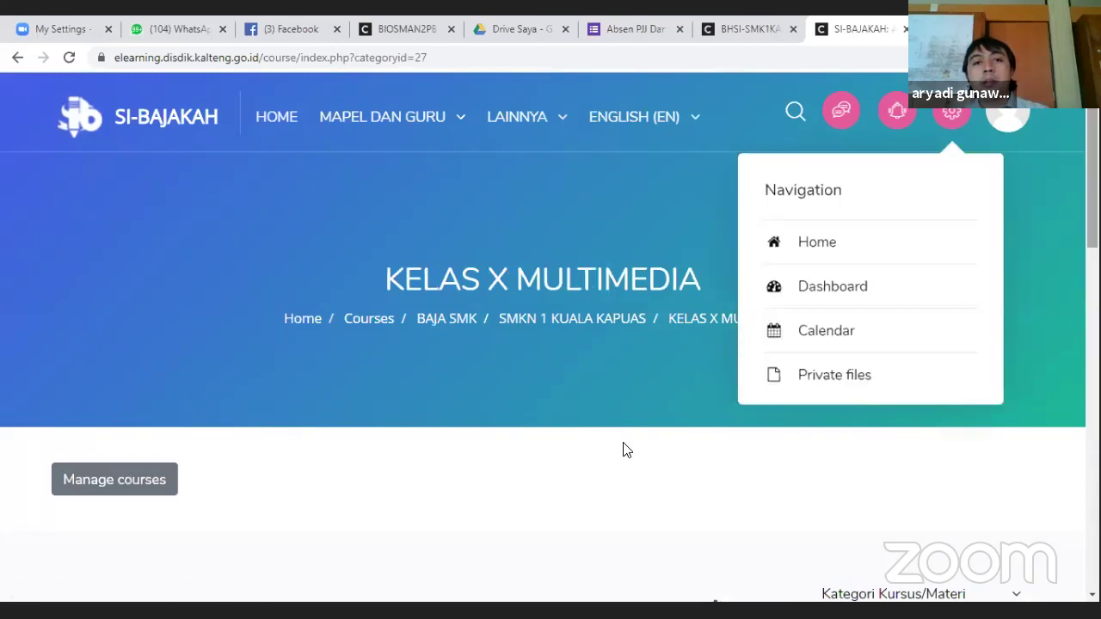
click(610, 491)
scroll(611, 487, down, 2)
scroll(610, 488, down, 1)
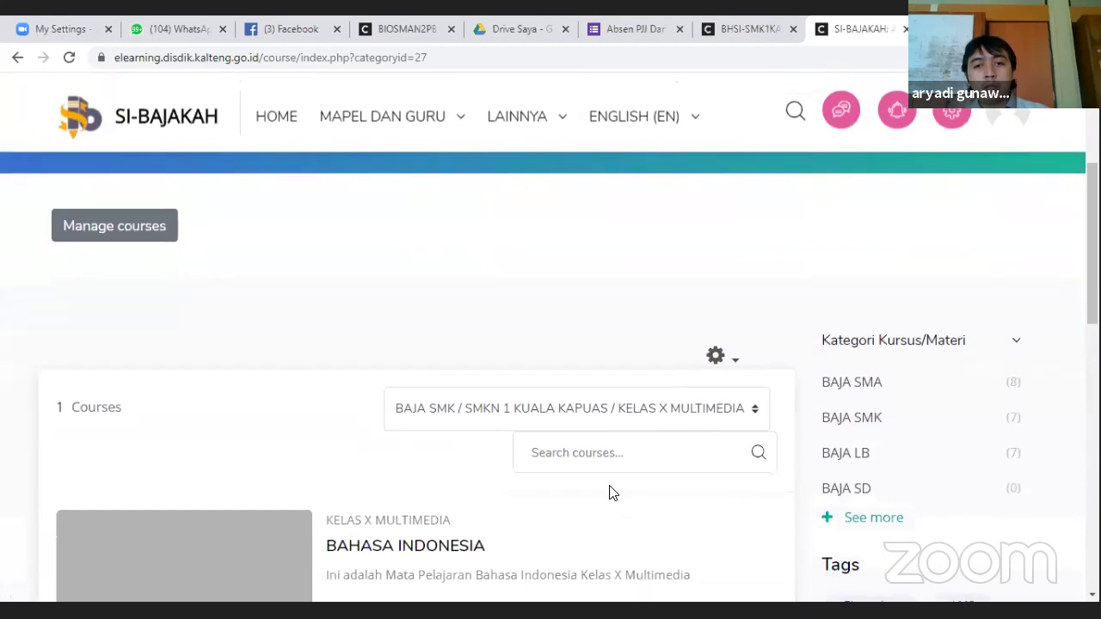
scroll(403, 551, down, 1)
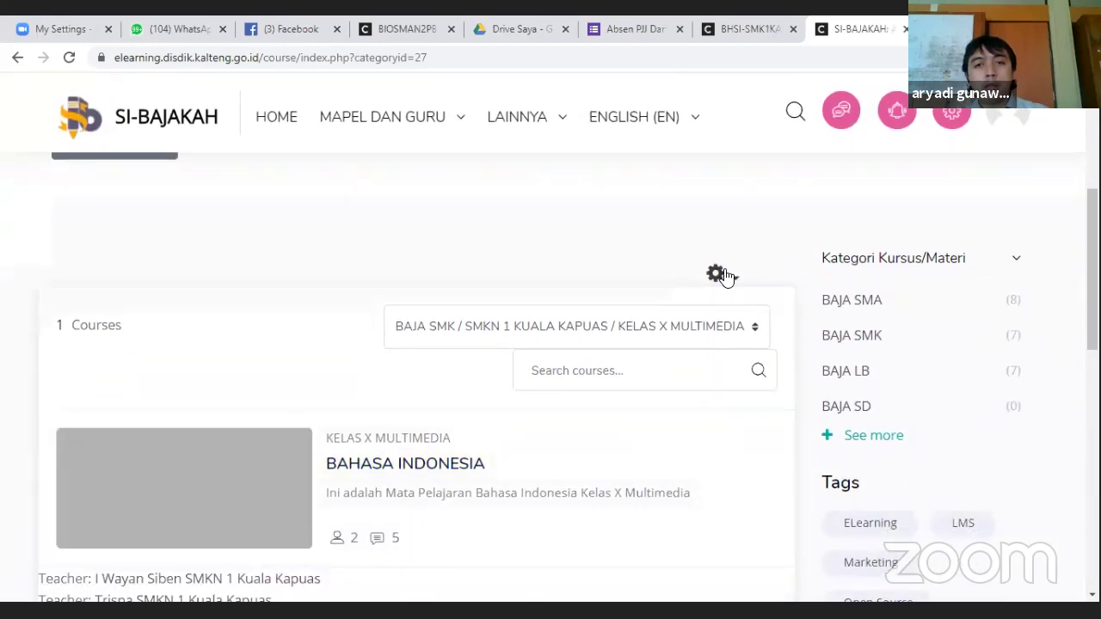
click(721, 273)
click(405, 491)
scroll(388, 405, down, 1)
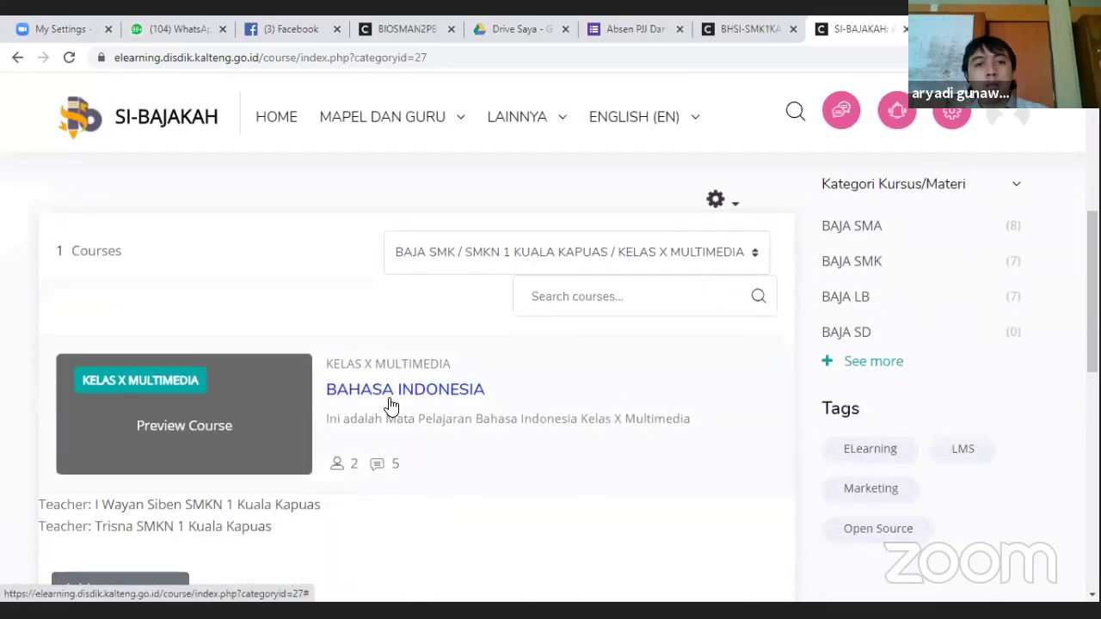
click(389, 392)
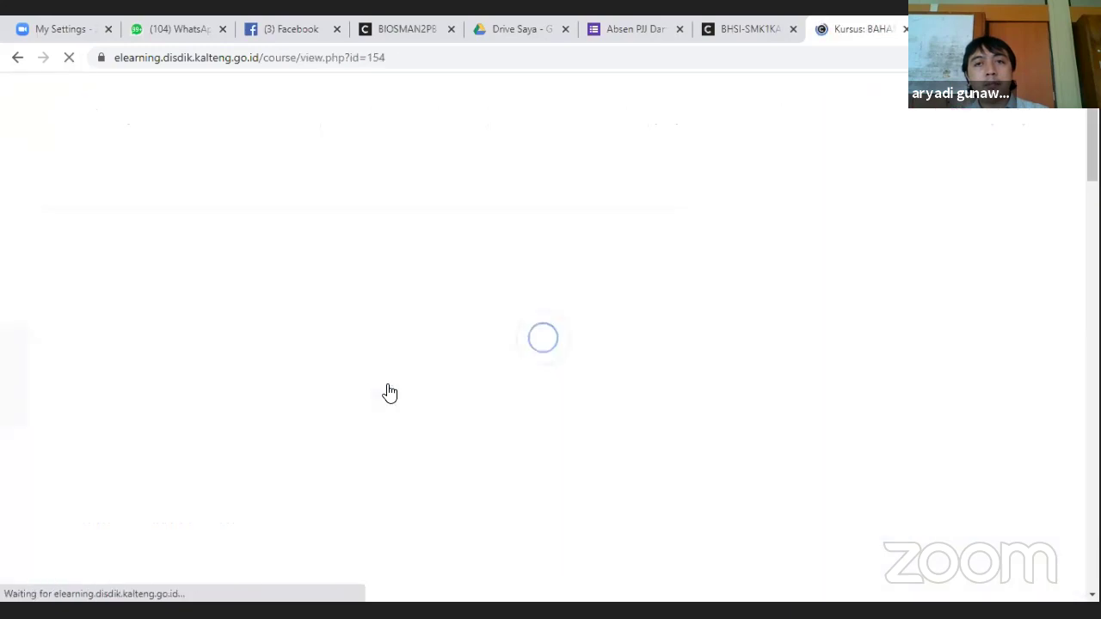
- Open the course's navigation list from the header gear icon
scroll(388, 392, down, 6)
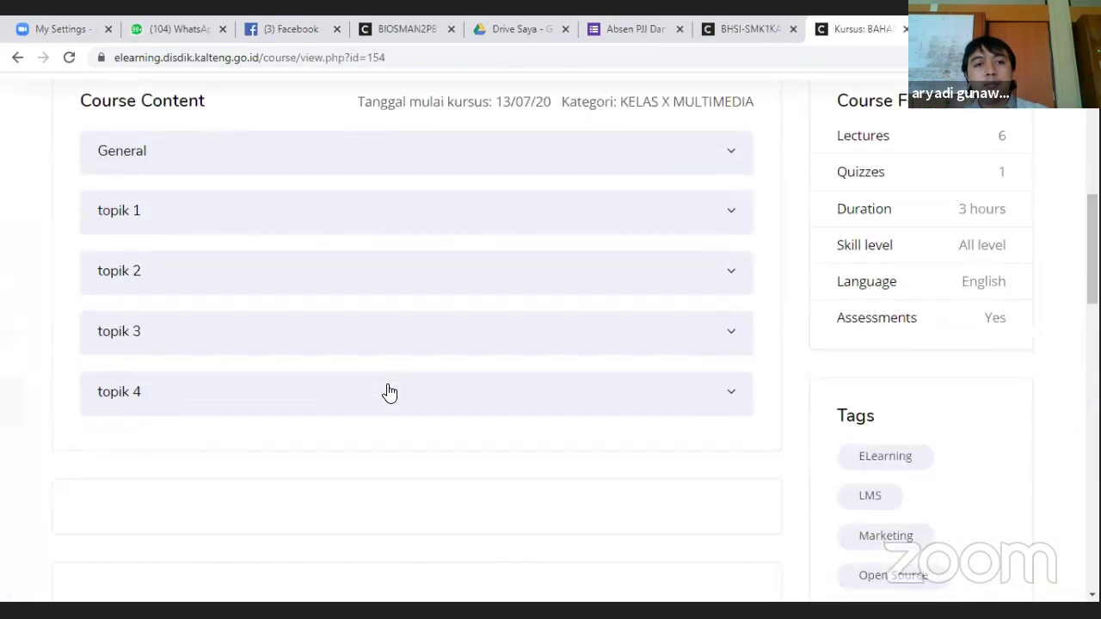
scroll(388, 392, up, 3)
scroll(389, 392, up, 3)
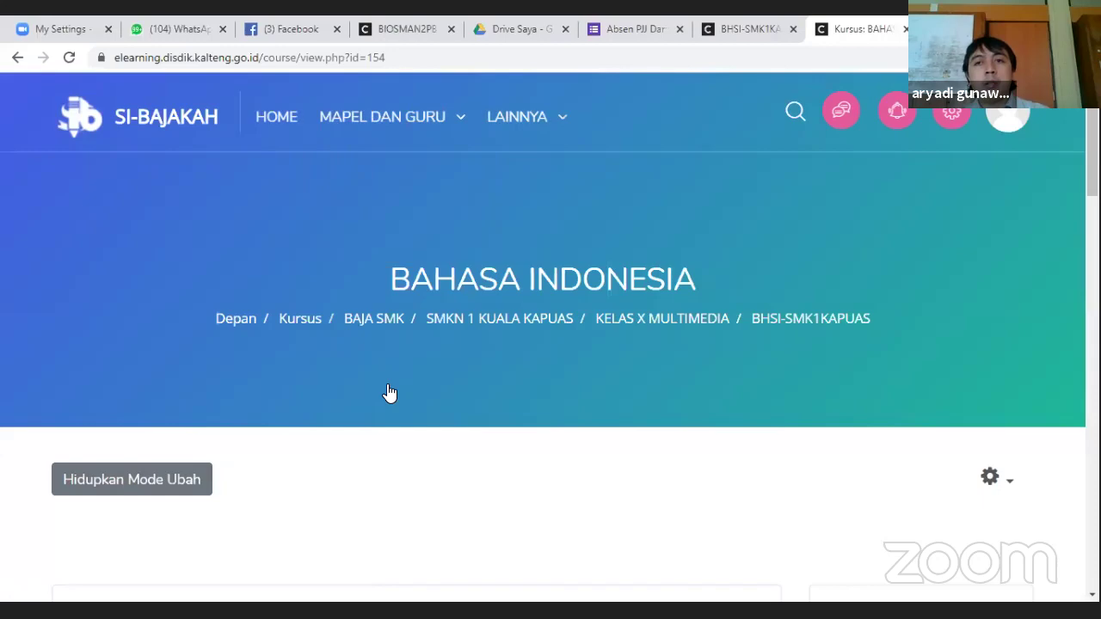
scroll(389, 392, down, 4)
scroll(389, 392, up, 5)
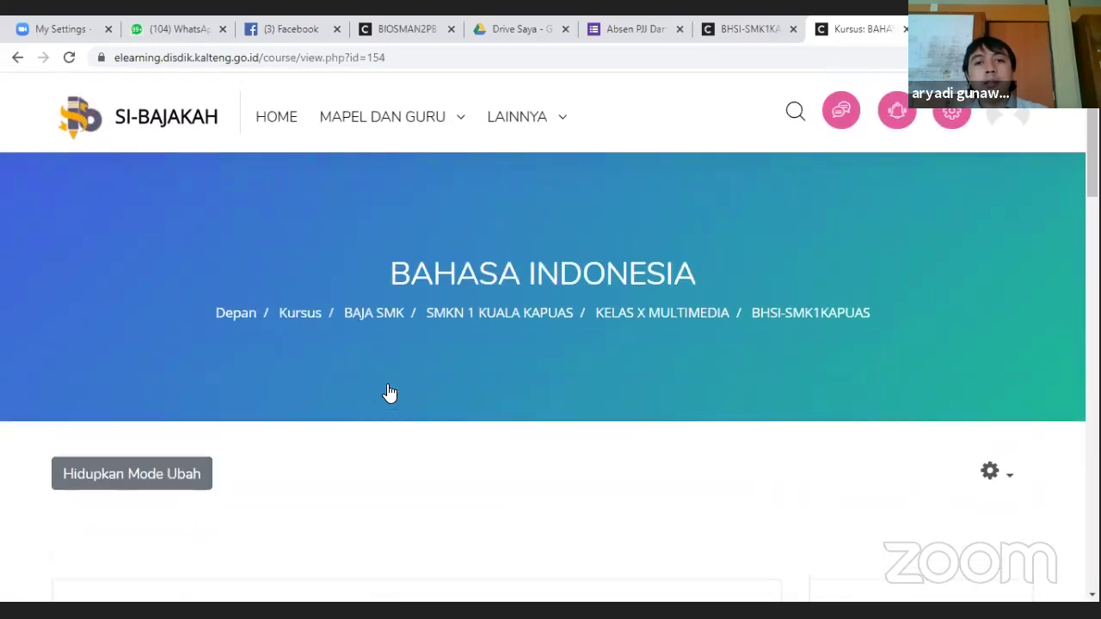
click(949, 116)
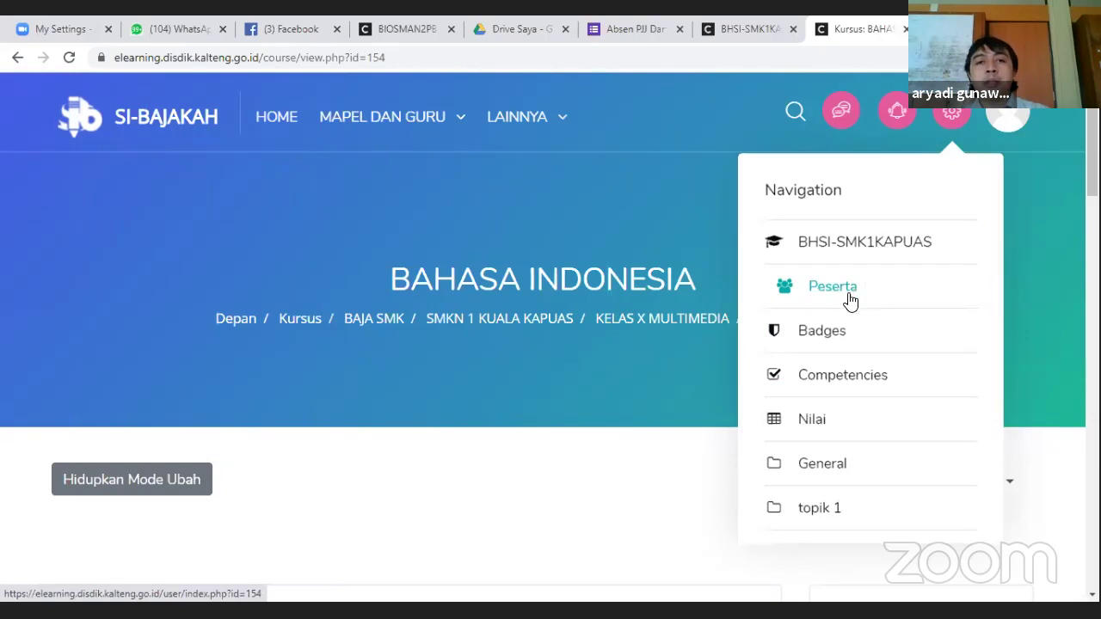
- On the Peserta page, filter participants by the teacher's name, then clear the filter
click(853, 288)
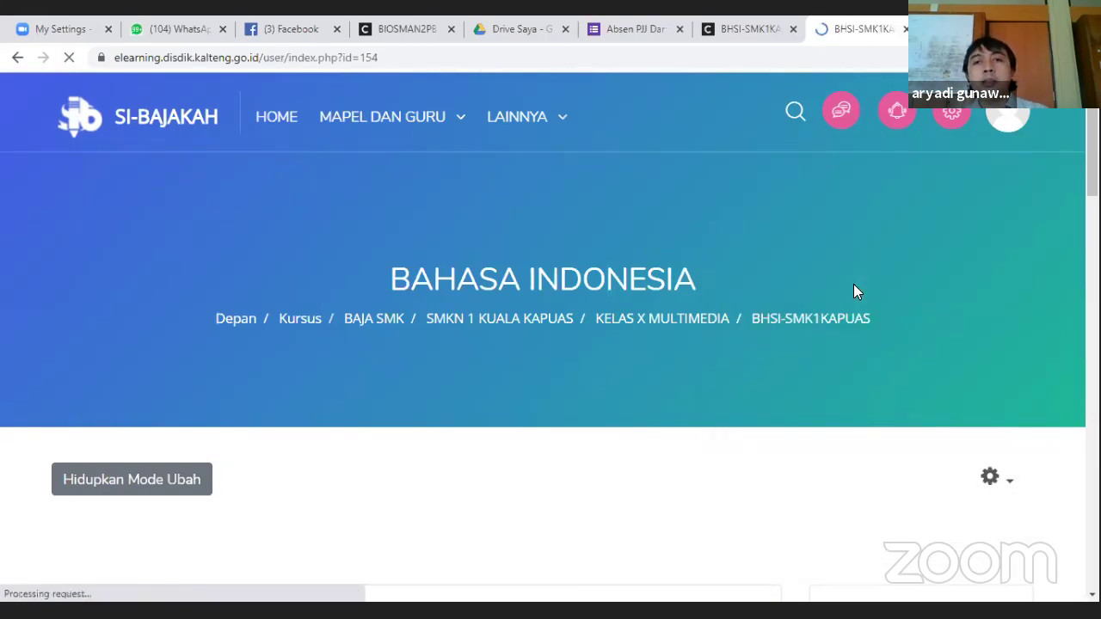
scroll(834, 308, down, 3)
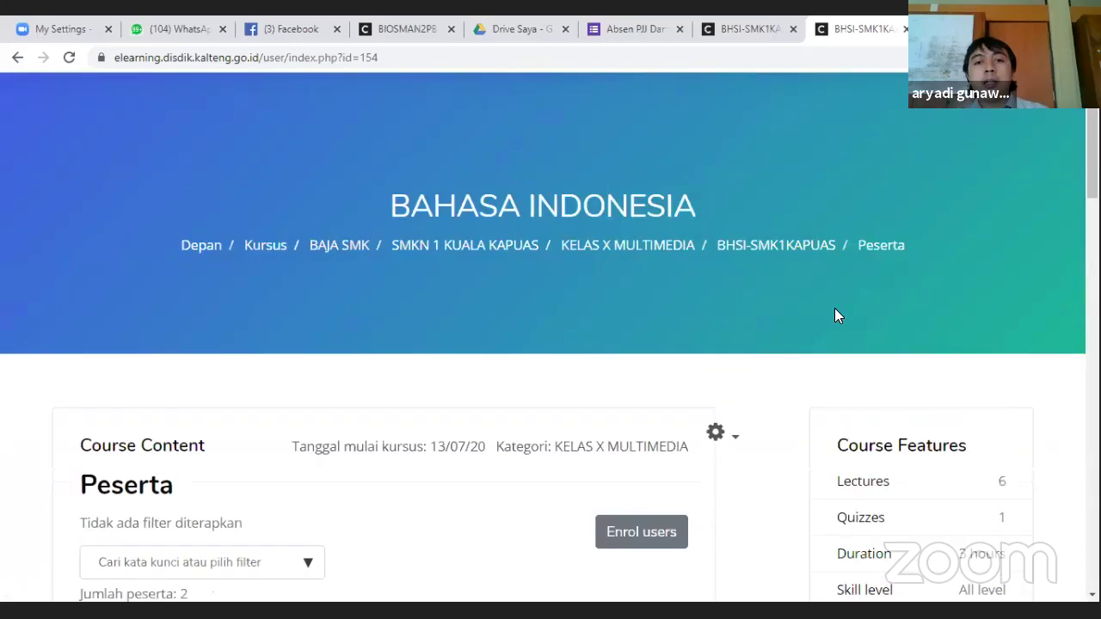
scroll(486, 424, down, 3)
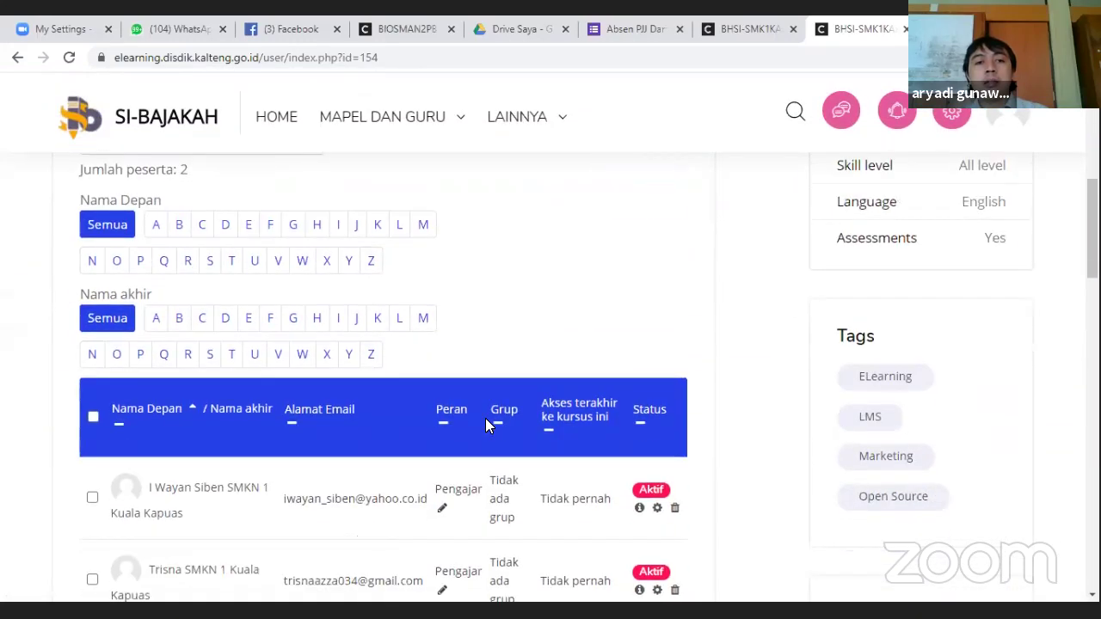
scroll(427, 429, up, 2)
click(206, 239)
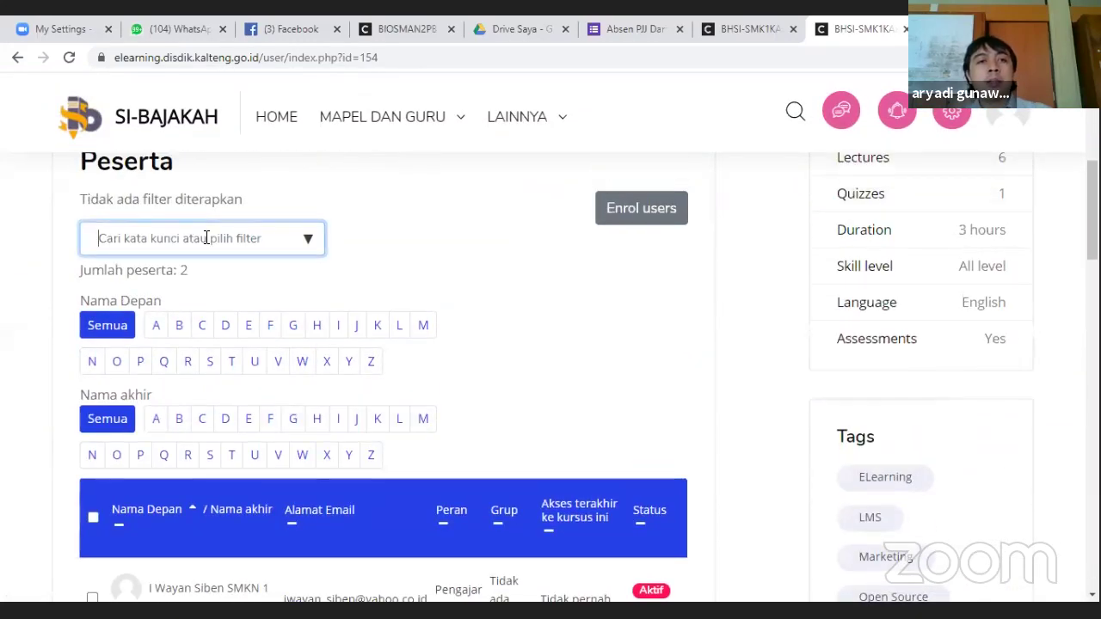
text(sahma)
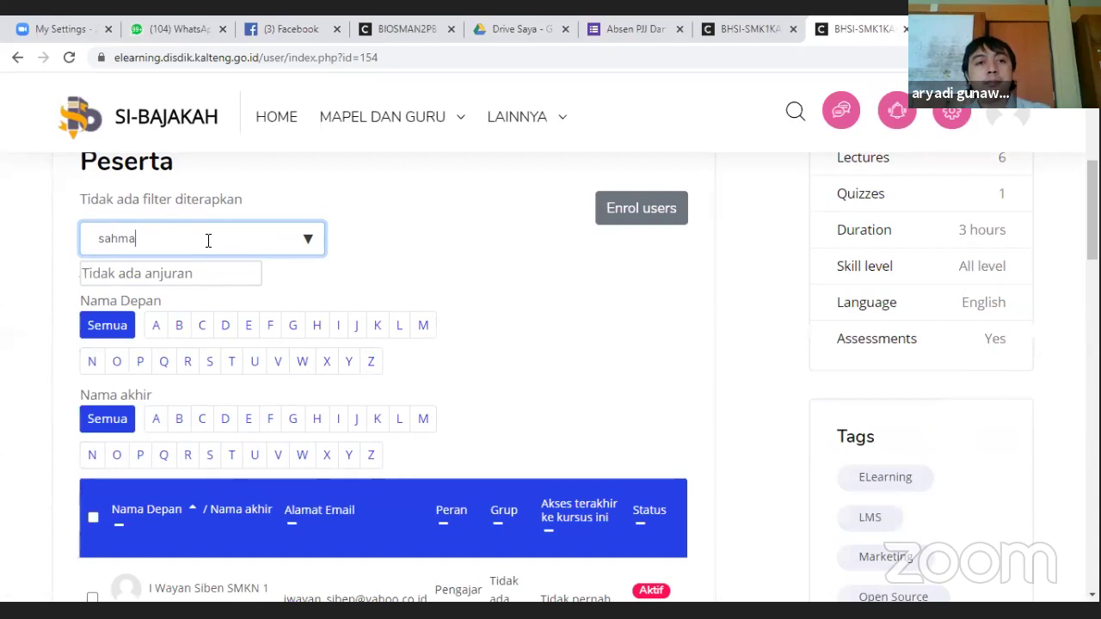
text(n)
click(633, 216)
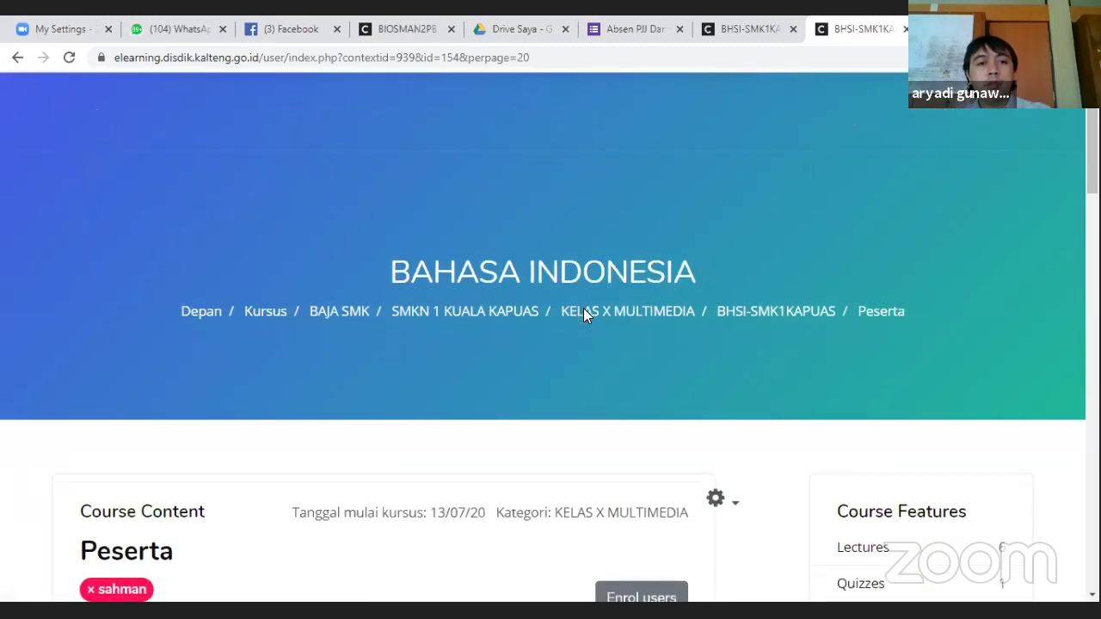
scroll(583, 308, down, 3)
click(86, 314)
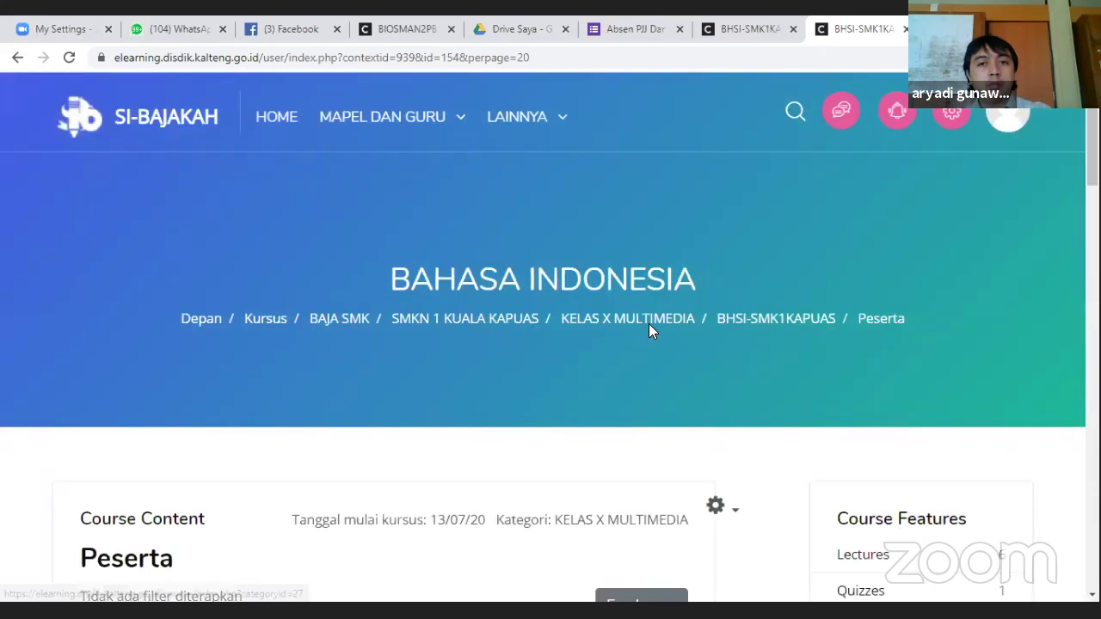
- Enrol the teacher found by name search in the course with the Pengajar role
scroll(628, 391, down, 4)
click(661, 261)
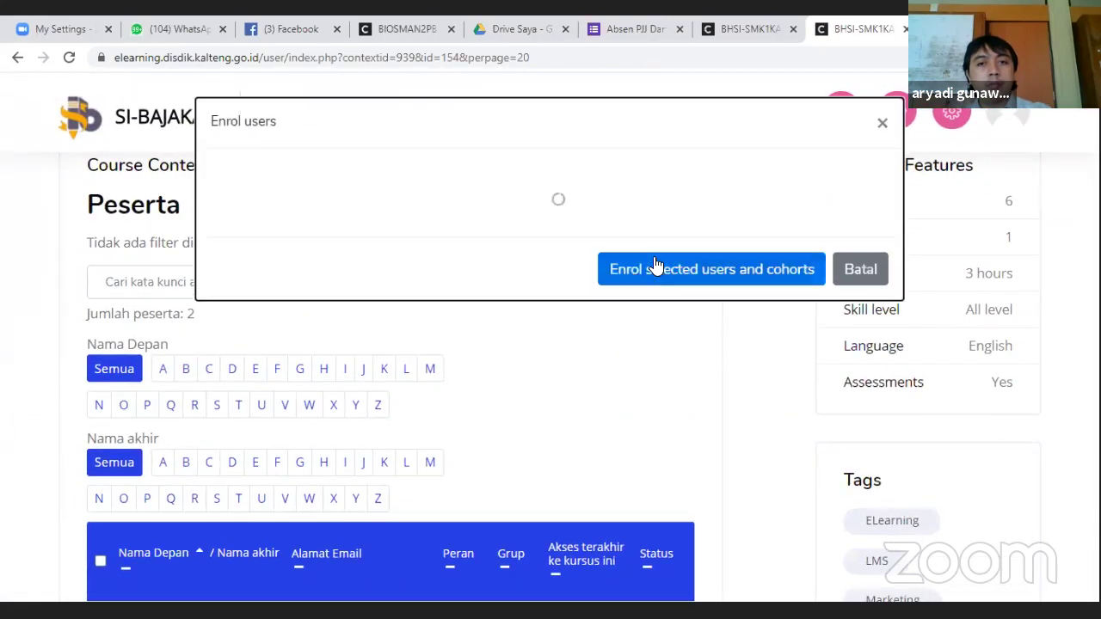
click(436, 249)
text(sa)
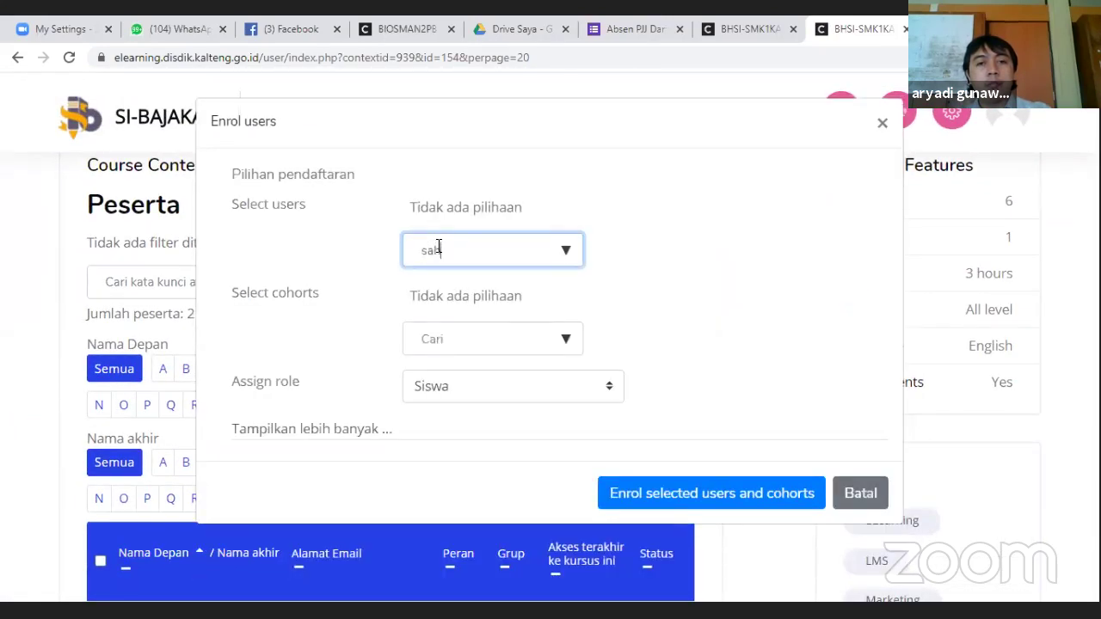
text(hm)
click(491, 289)
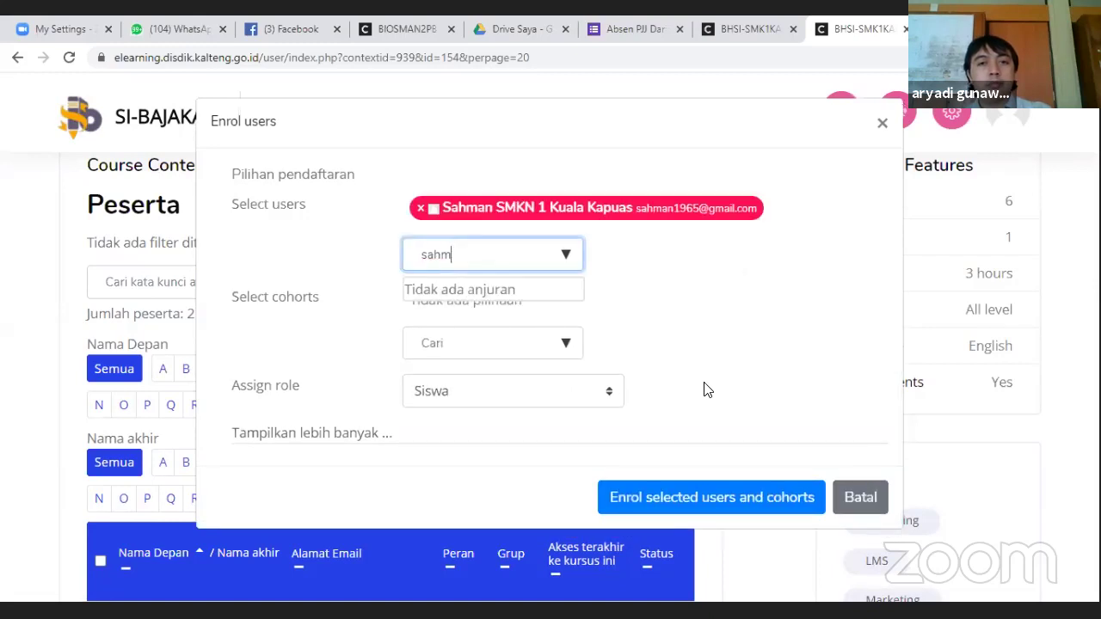
click(584, 394)
click(526, 437)
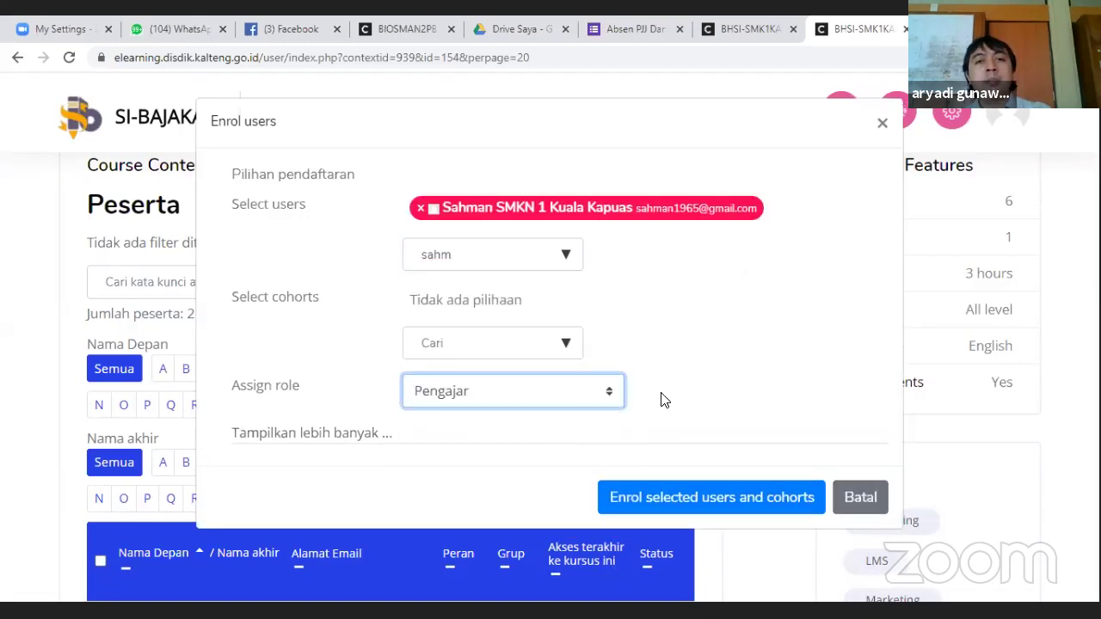
click(762, 499)
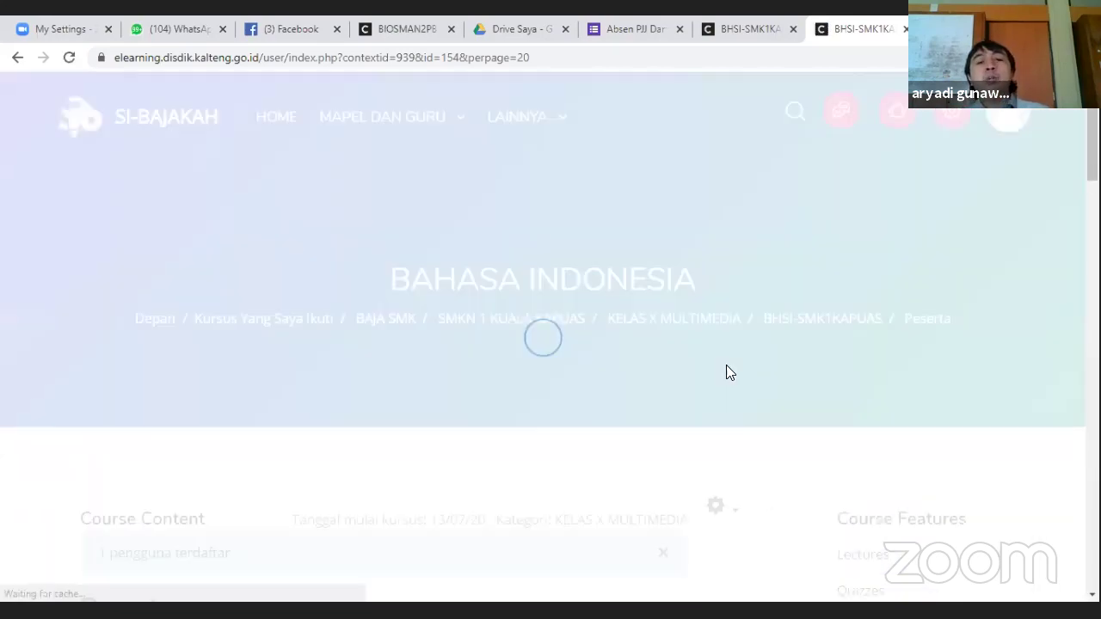
- Check that Peserta lists 3 participants, then choose Dasbor from the navigation list
scroll(721, 349, down, 2)
scroll(720, 356, down, 5)
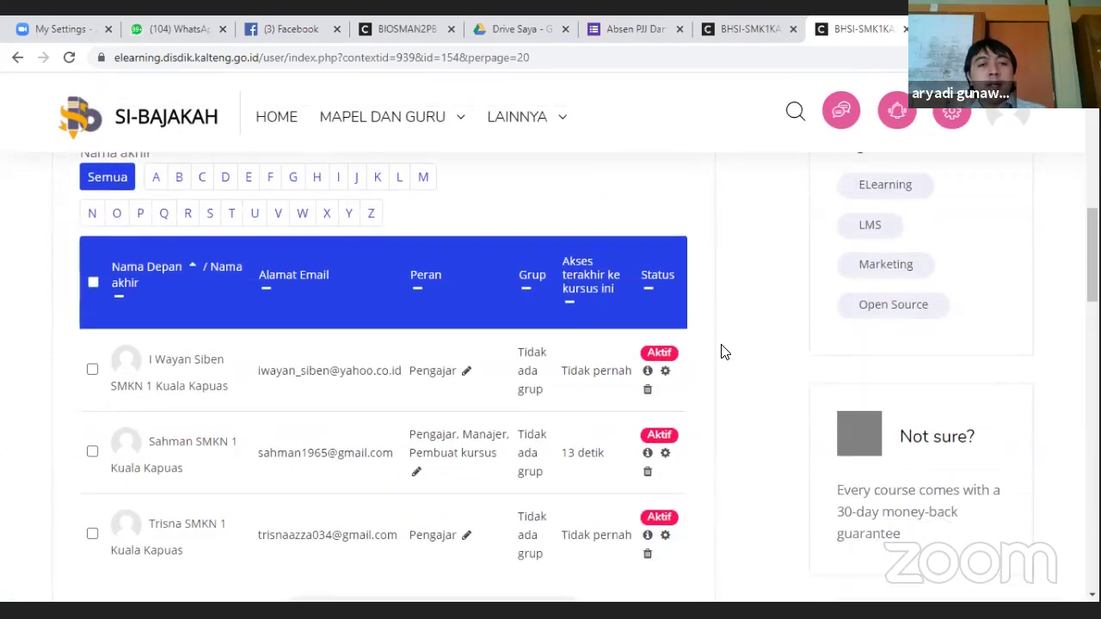
scroll(303, 453, up, 7)
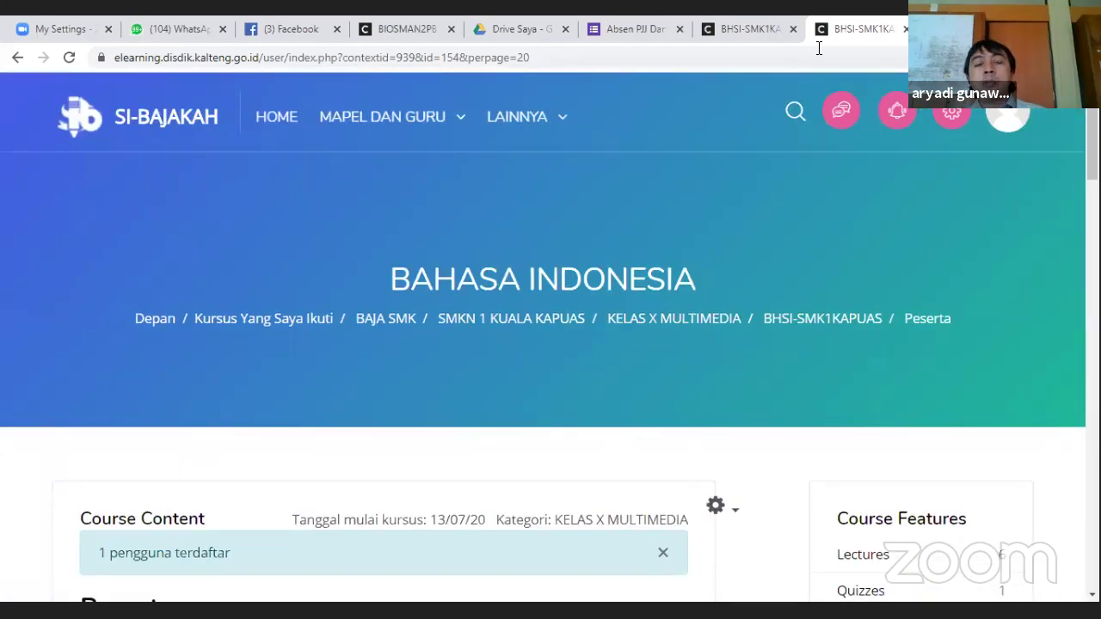
click(956, 118)
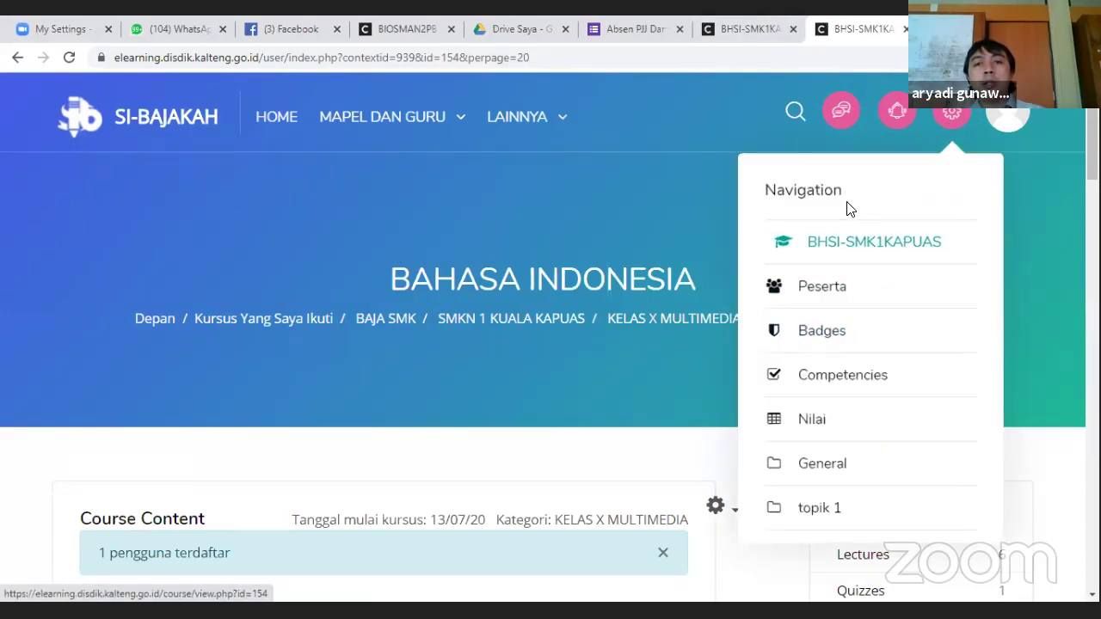
scroll(831, 276, down, 4)
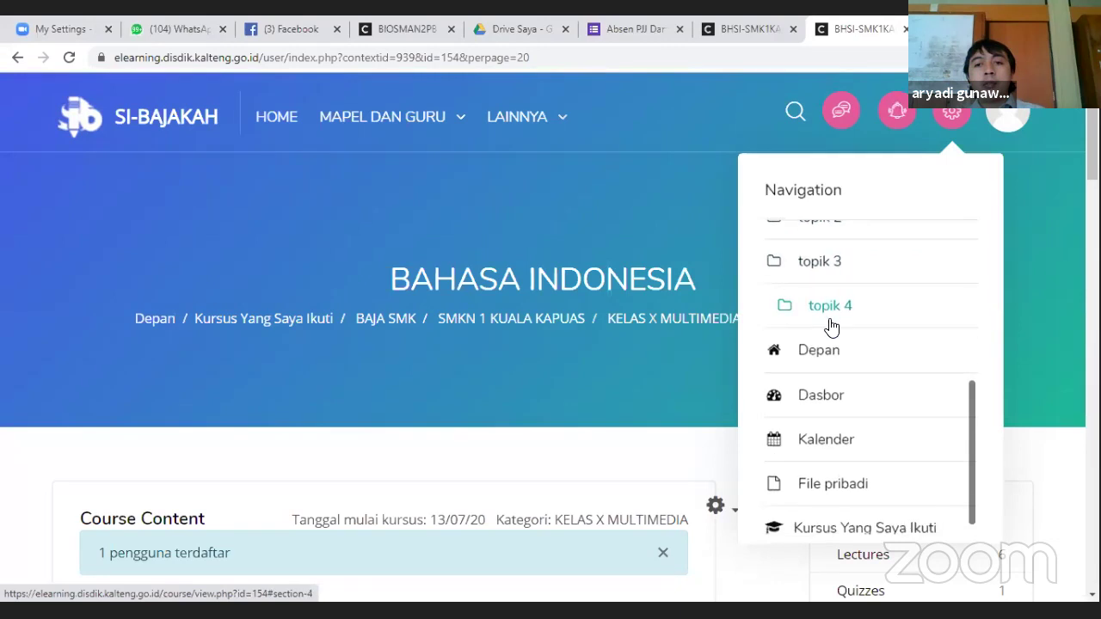
click(840, 379)
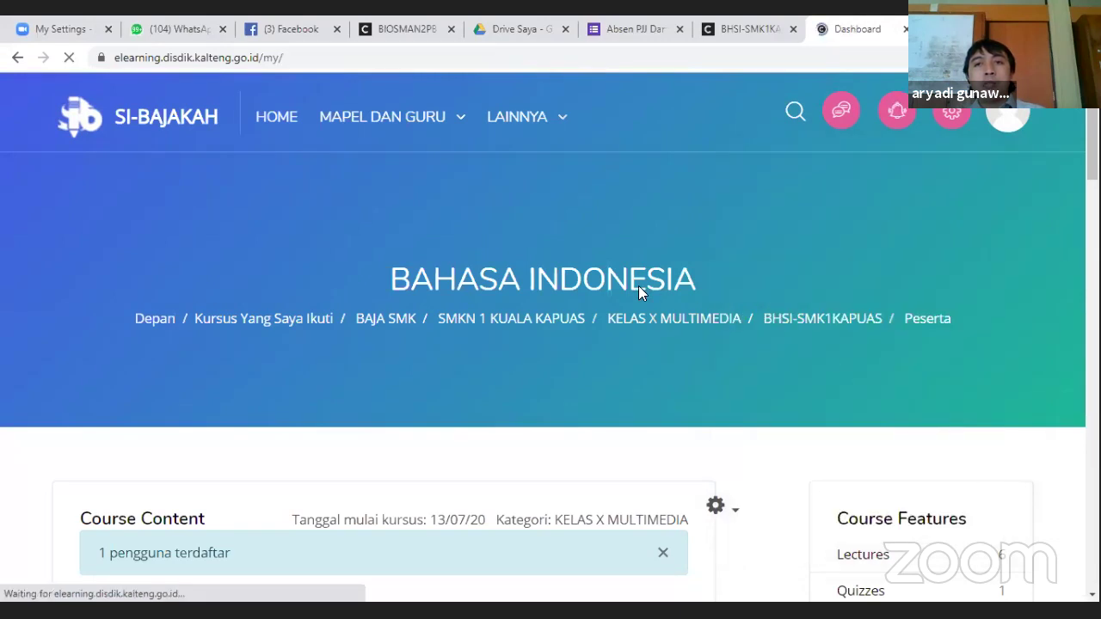
- Scroll the dashboard to Courses, then reload it via Dashboard in the navigation list
scroll(628, 301, down, 1)
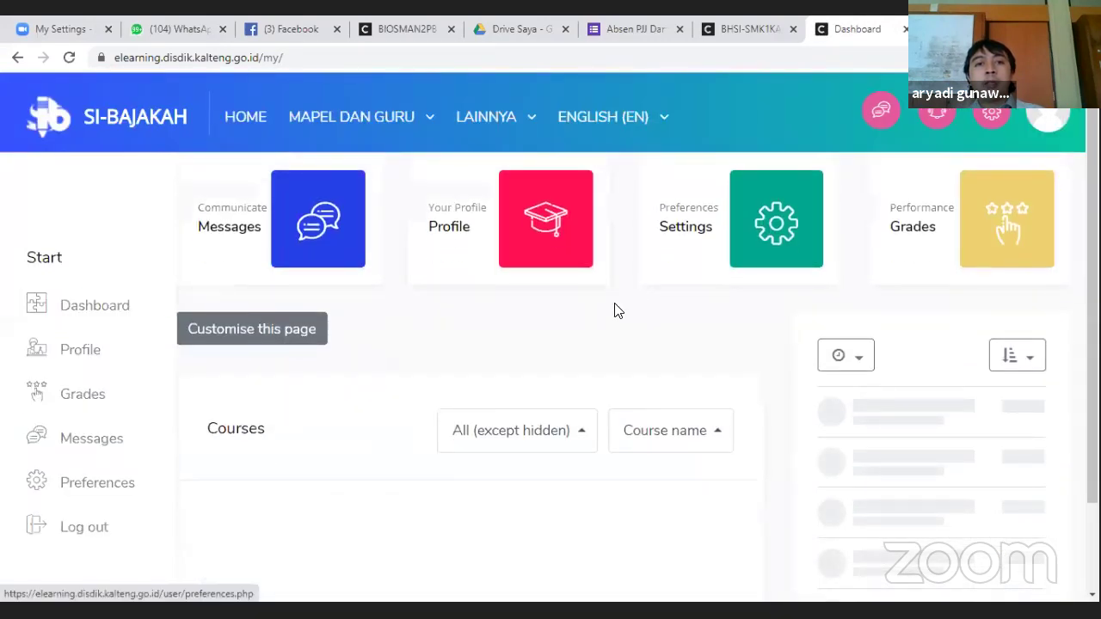
scroll(387, 383, down, 2)
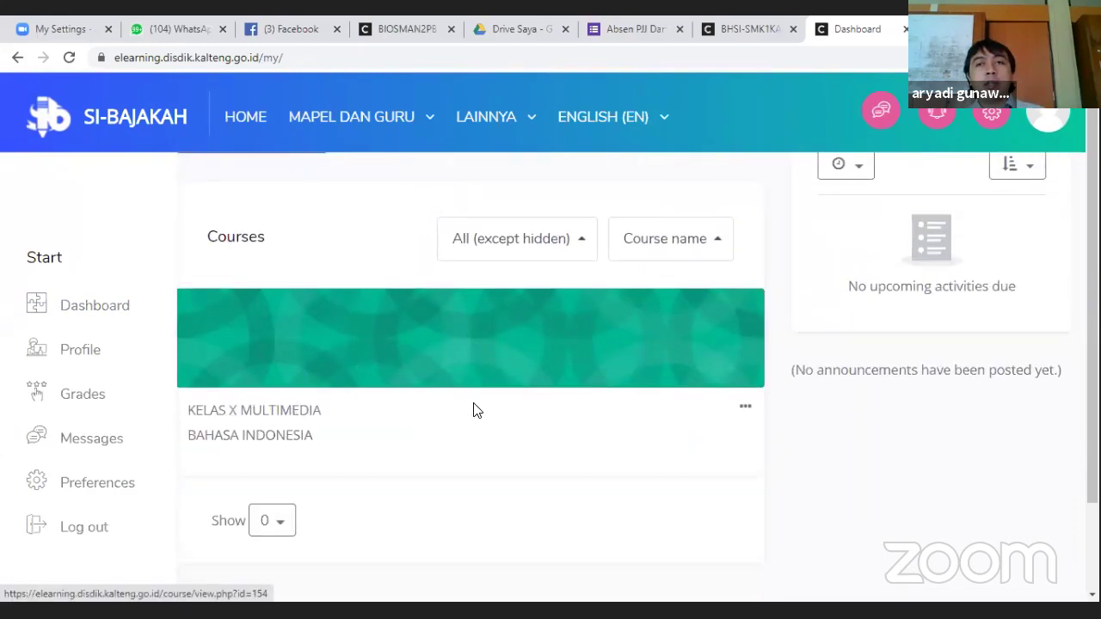
click(992, 113)
click(873, 288)
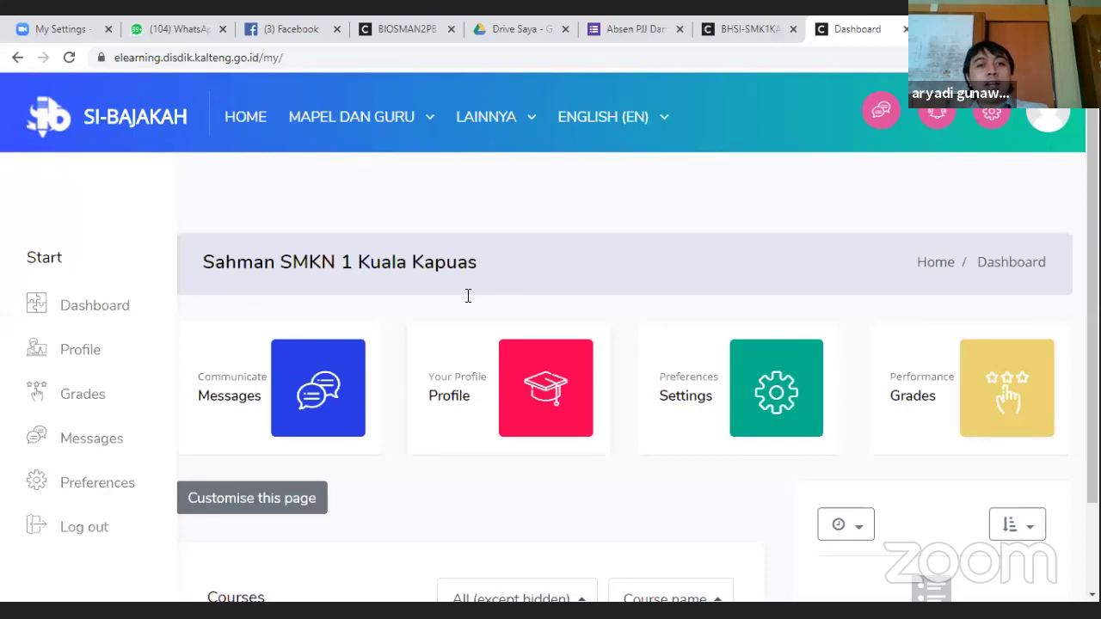
- Return to and reload the dashboard, briefly opening and closing the site language list
click(140, 312)
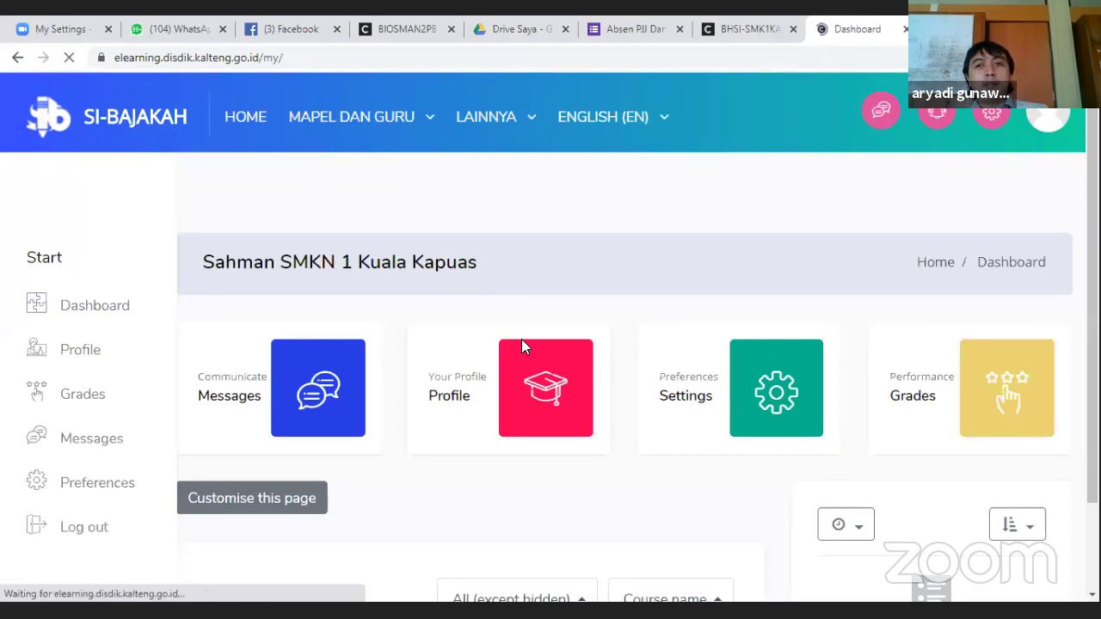
scroll(523, 347, down, 4)
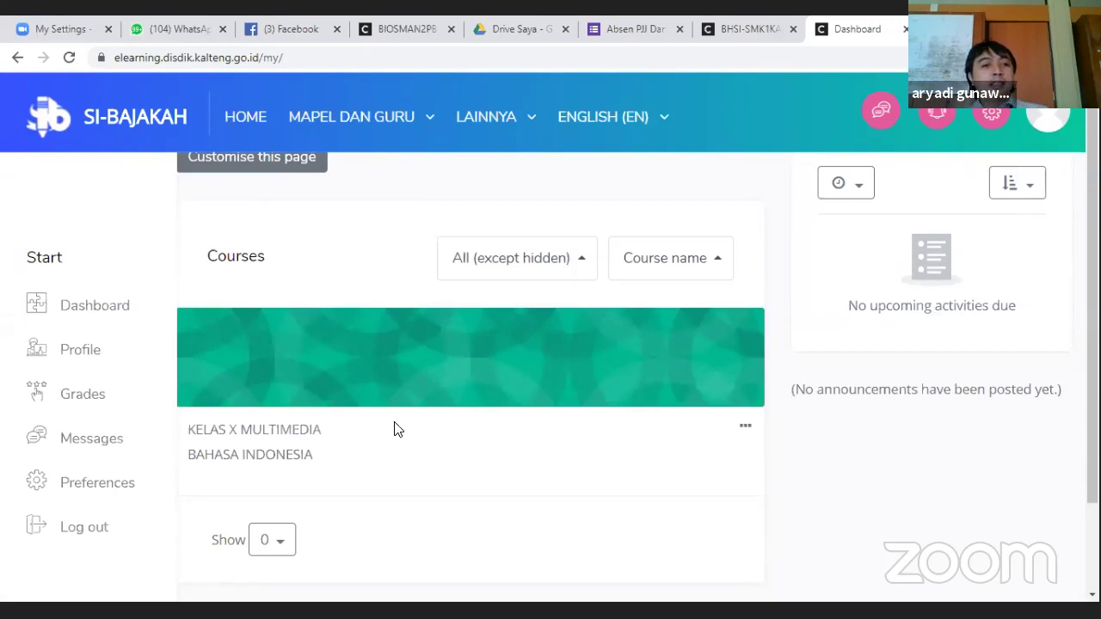
scroll(394, 419, down, 1)
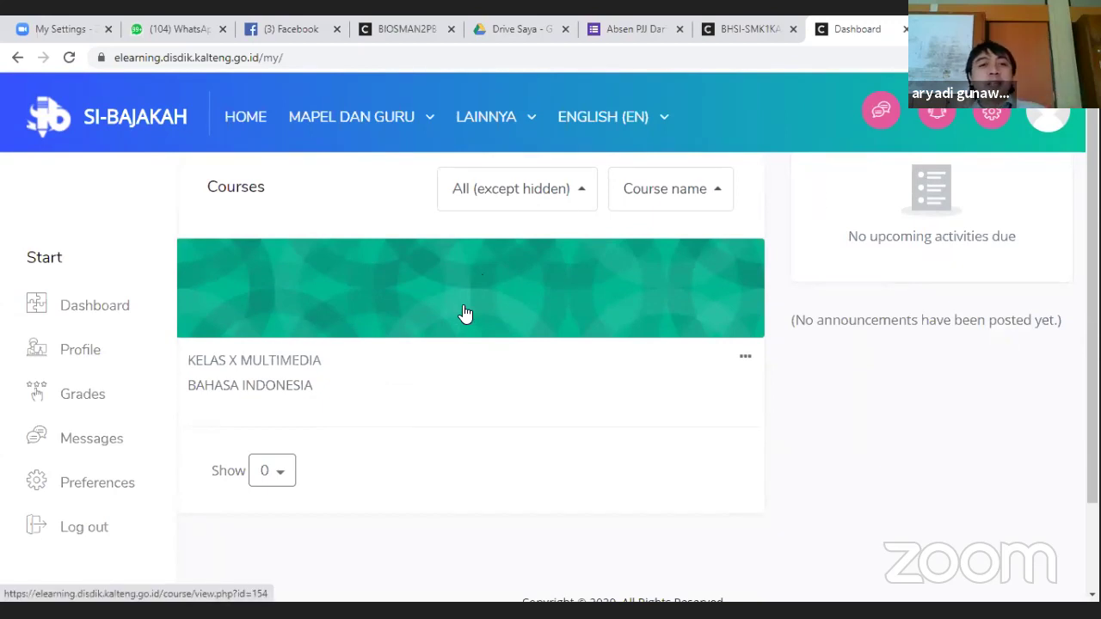
scroll(462, 312, up, 4)
scroll(462, 313, down, 3)
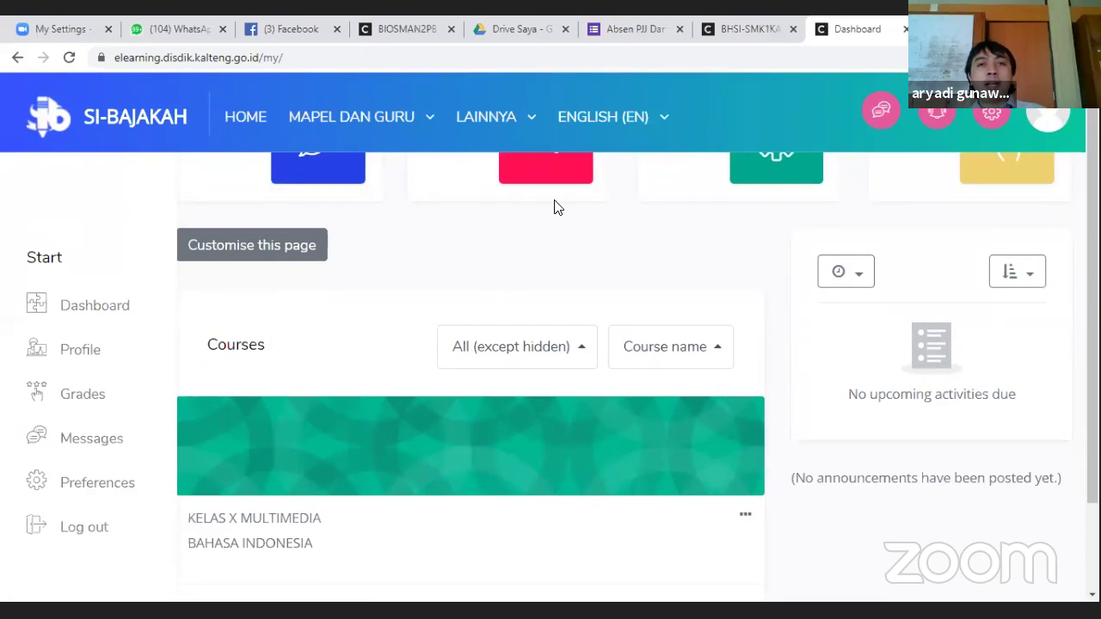
click(116, 305)
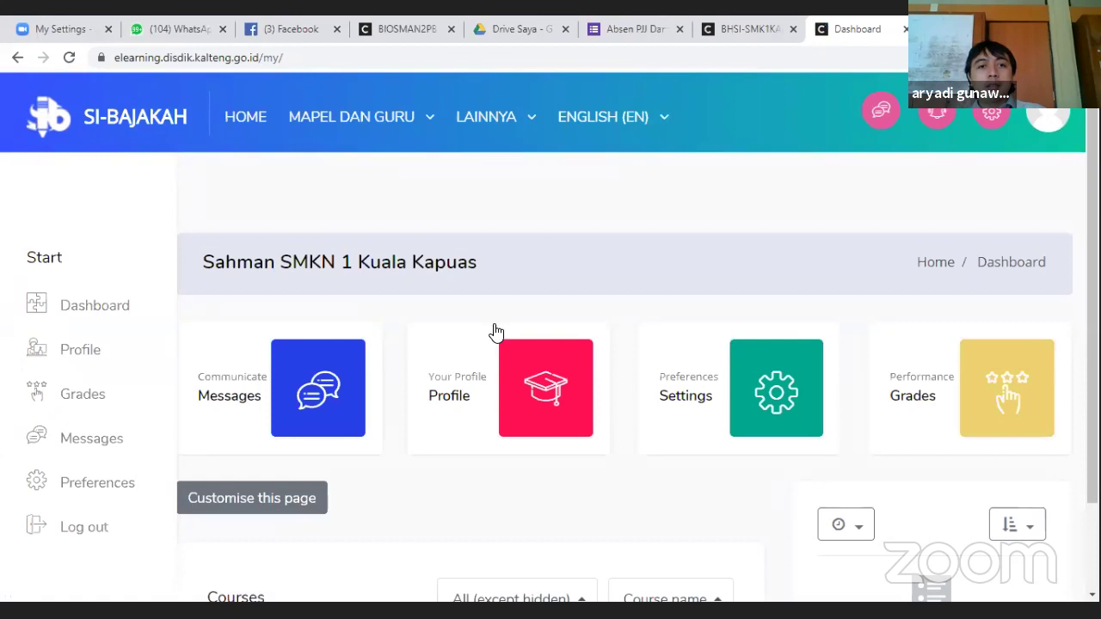
scroll(496, 332, down, 4)
click(605, 117)
click(402, 412)
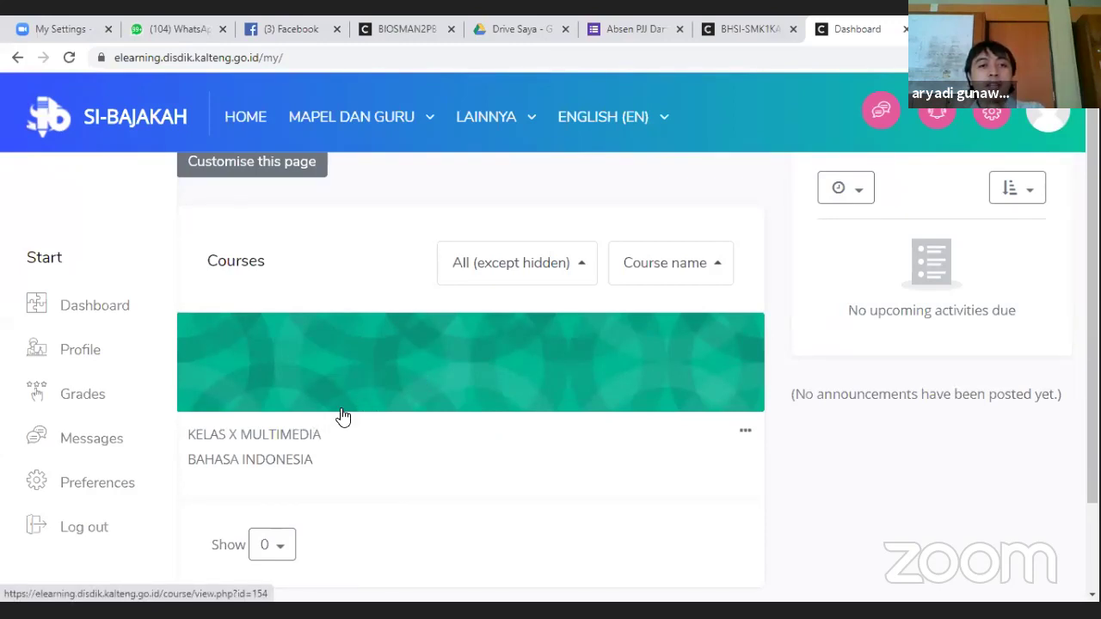
- Open the BAHASA INDONESIA course card from the reloaded dashboard
click(327, 370)
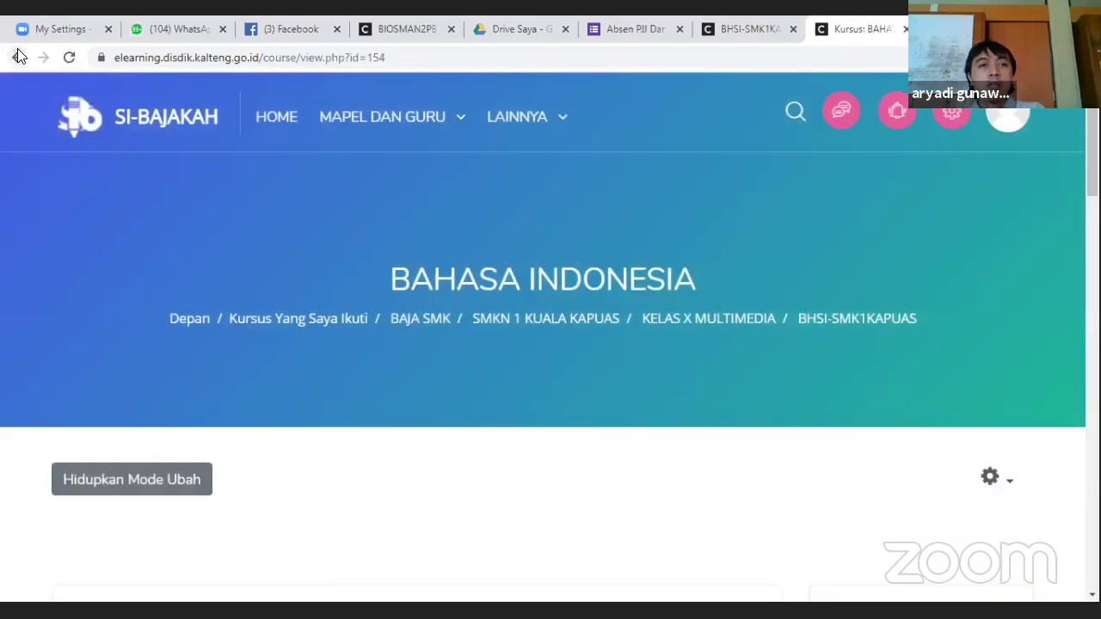
click(17, 56)
click(992, 116)
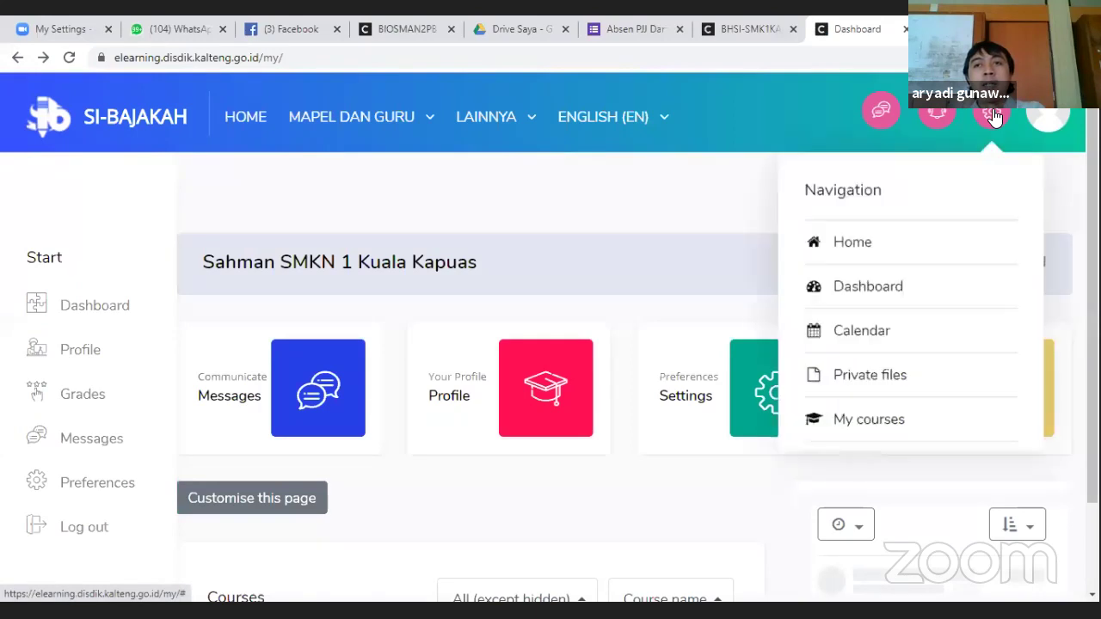
click(867, 296)
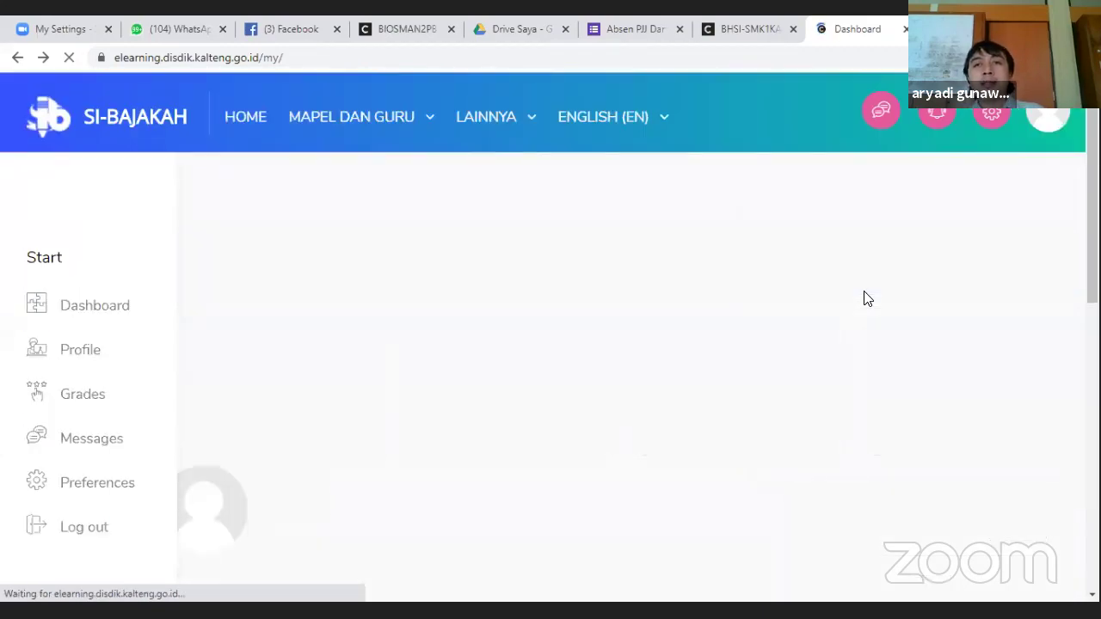
scroll(867, 297, down, 3)
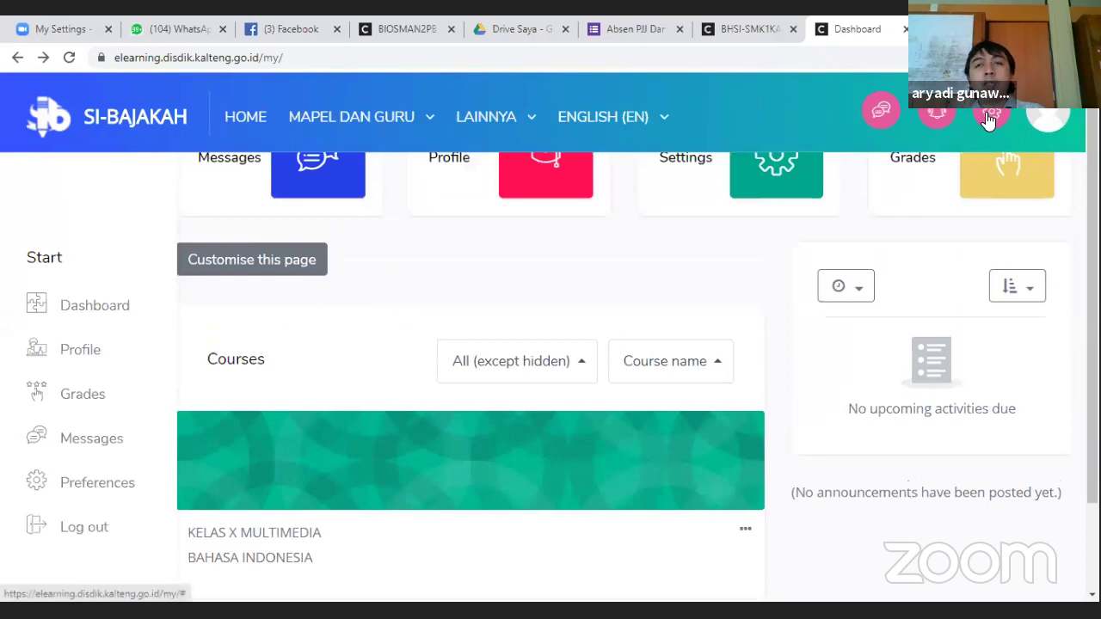
click(991, 116)
click(845, 285)
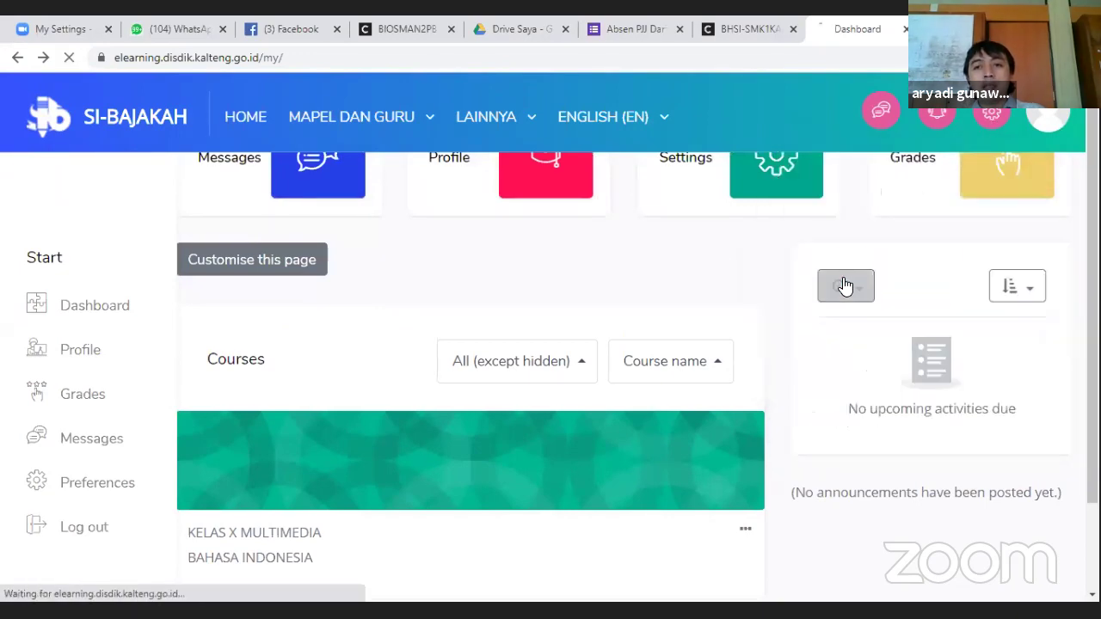
scroll(650, 338, down, 4)
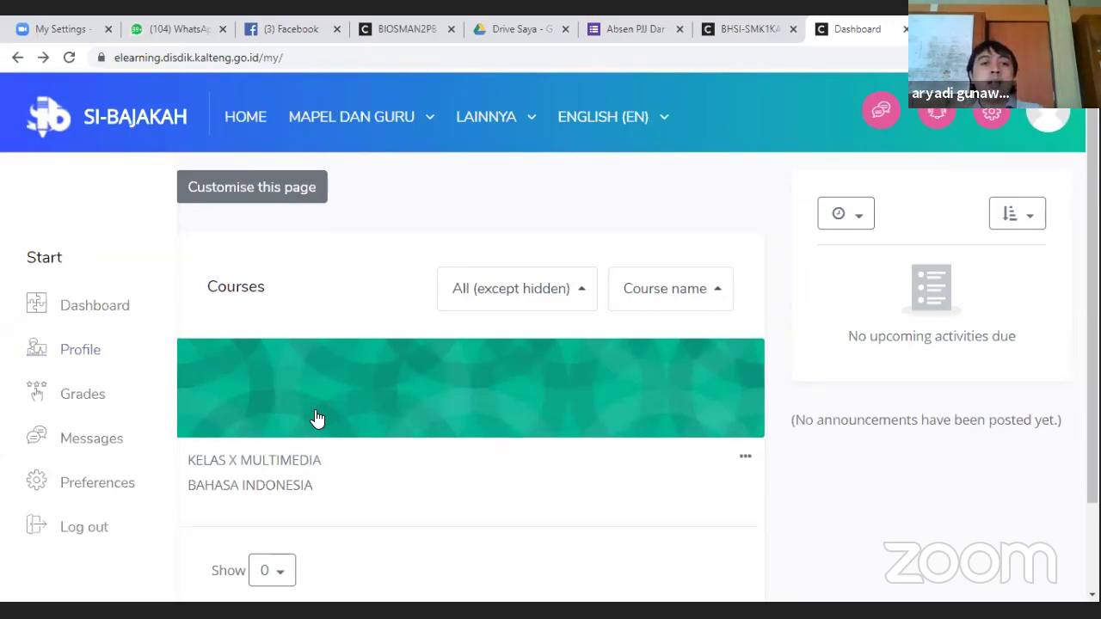
click(389, 375)
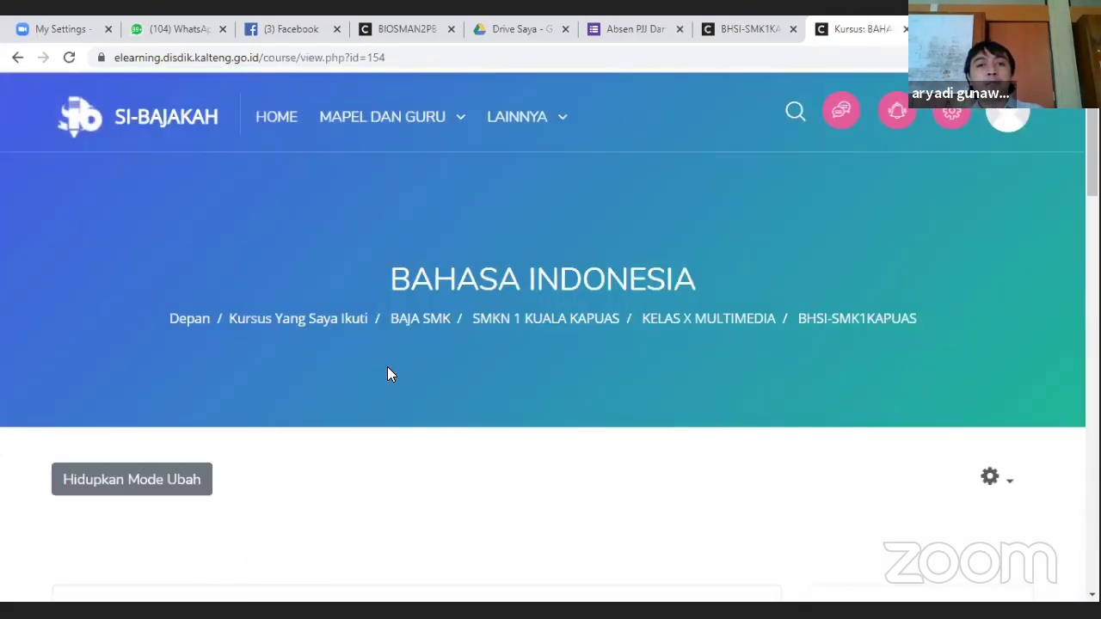
scroll(389, 375, down, 3)
scroll(388, 375, down, 1)
scroll(389, 375, up, 3)
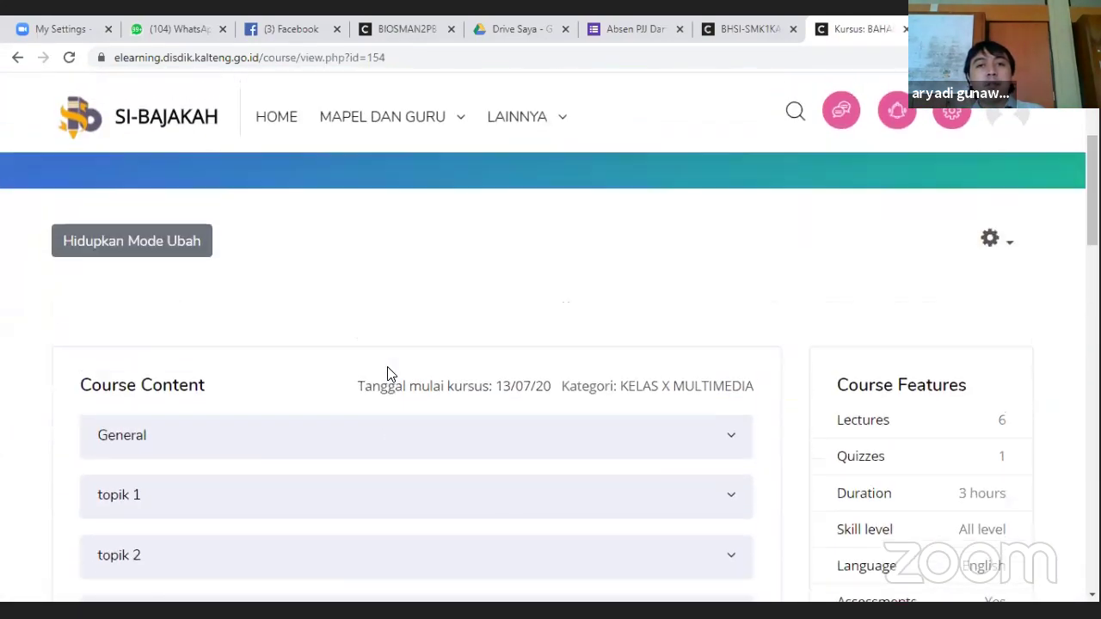
scroll(387, 374, down, 5)
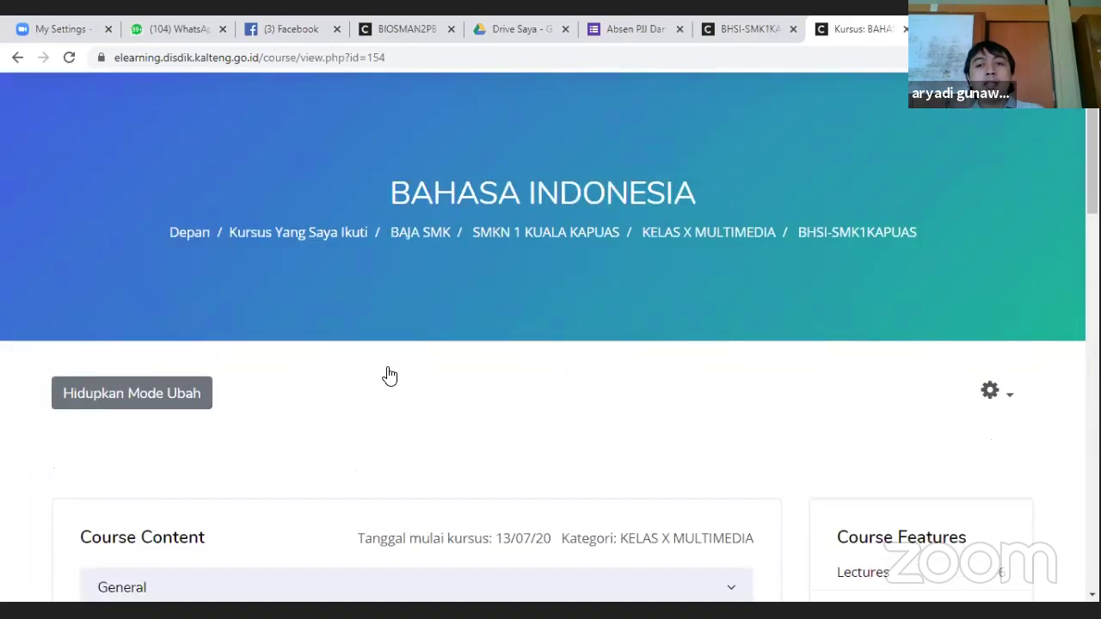
scroll(388, 375, down, 2)
scroll(388, 374, up, 4)
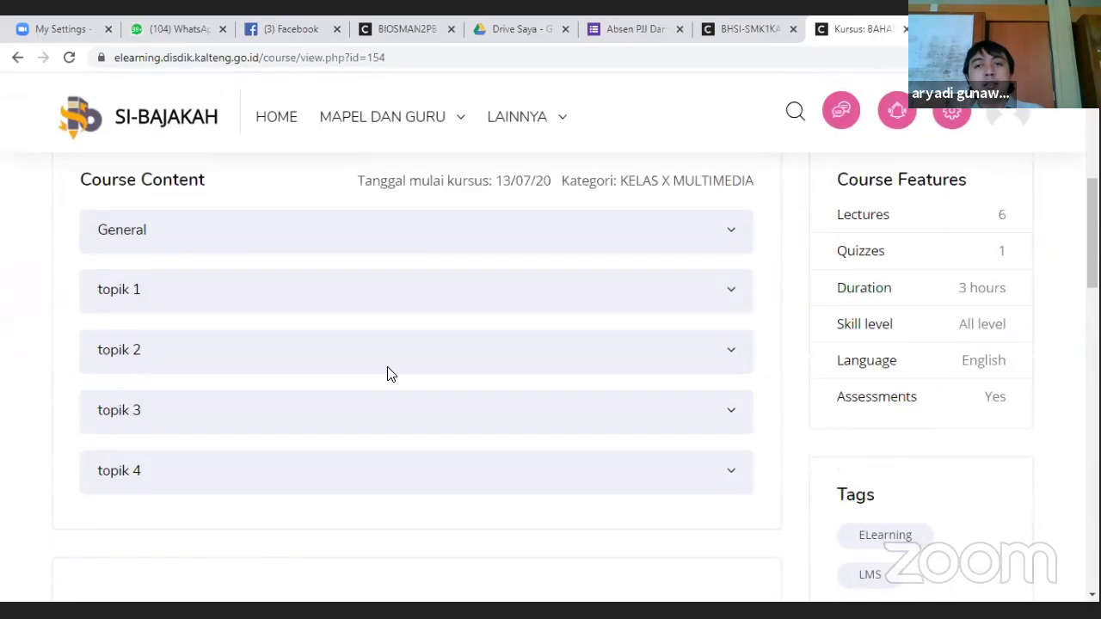
scroll(387, 374, up, 3)
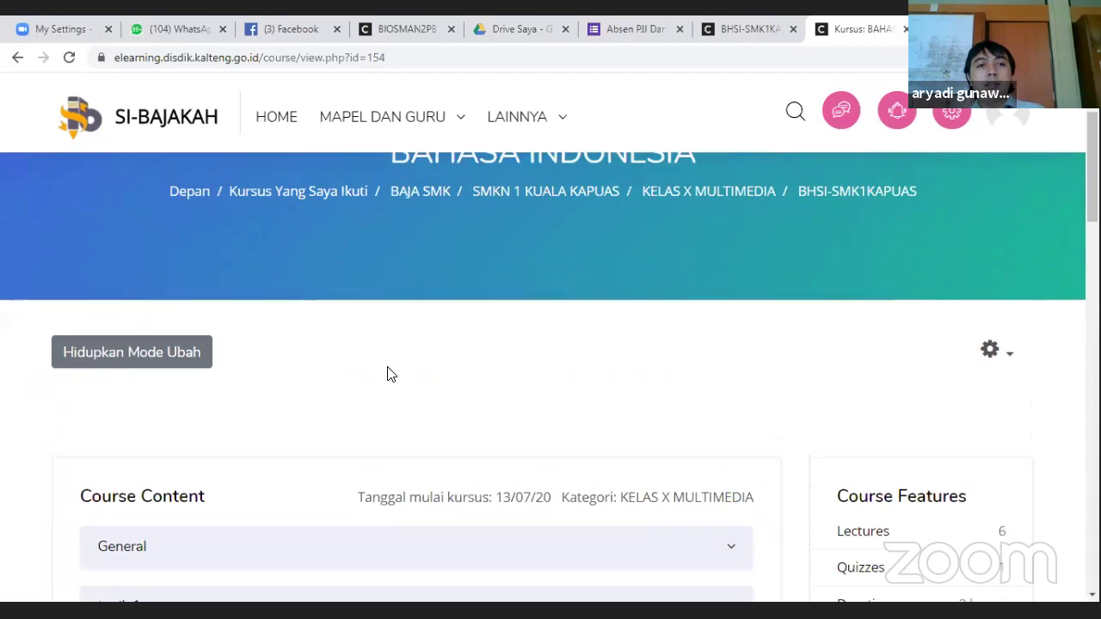
scroll(387, 374, down, 1)
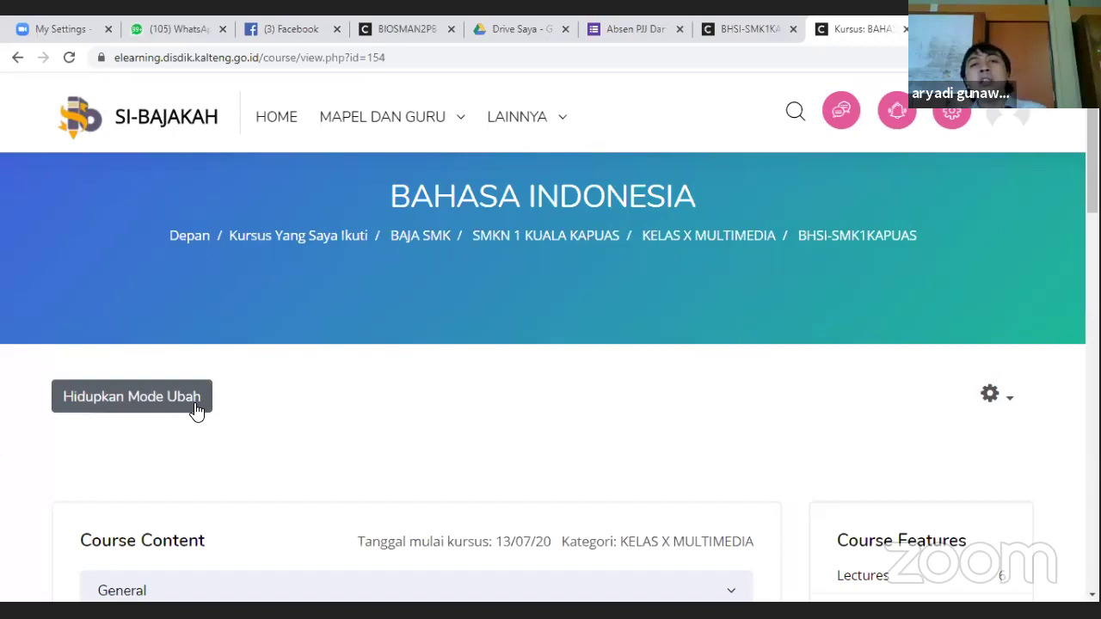
mouse_move(538, 133)
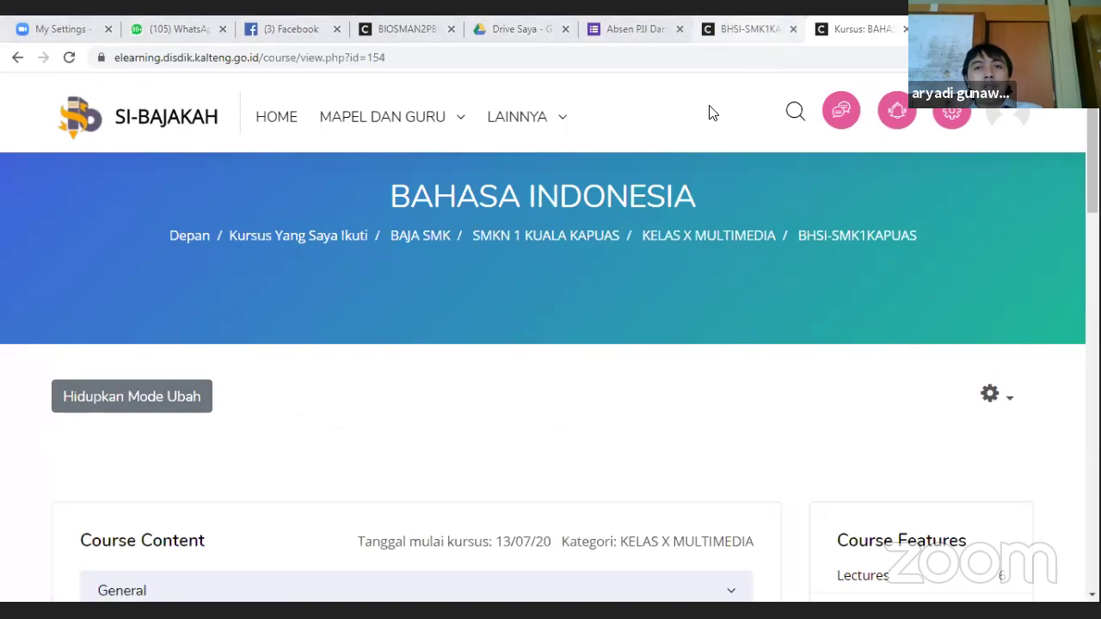
- Choose English (en) on the SI-BAJAKAH home page tab, then reload the course tab
key(ctrl+shift+Tab)
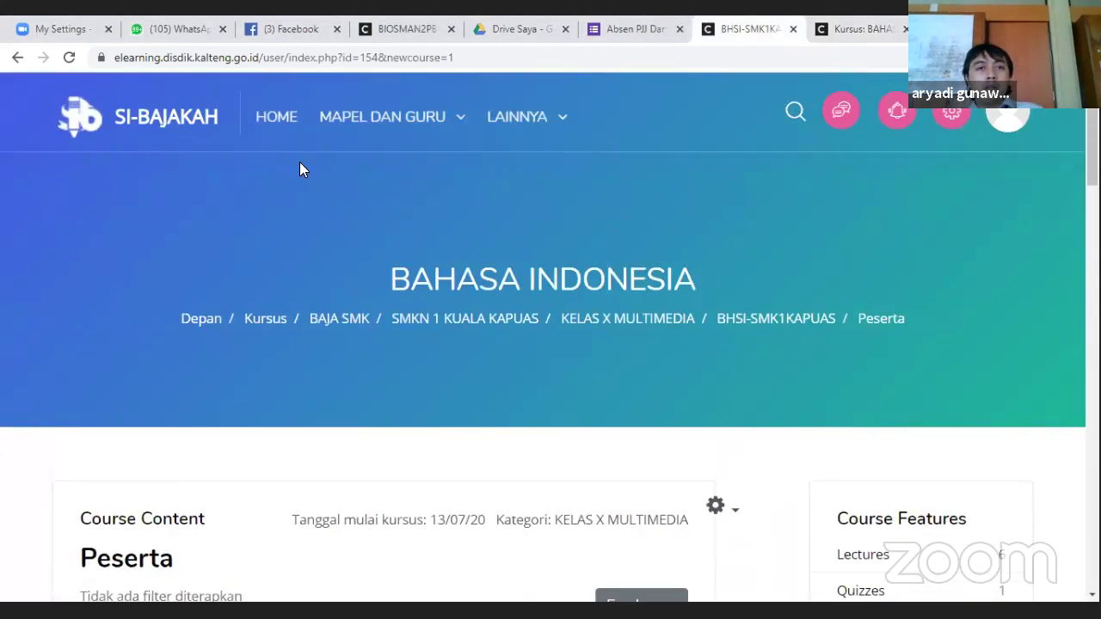
click(301, 172)
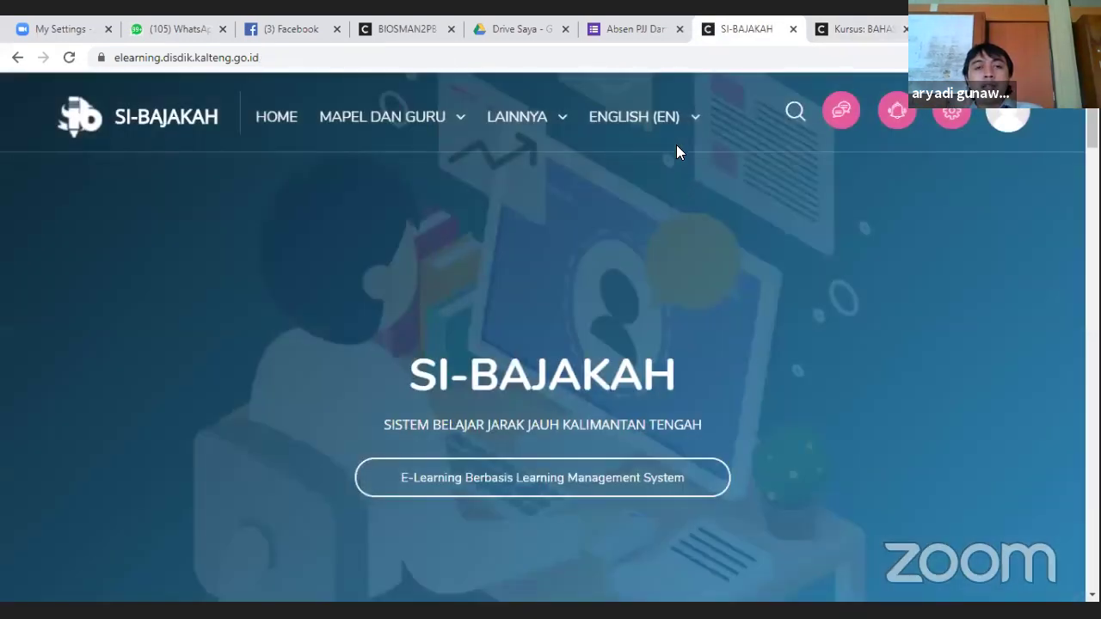
mouse_move(676, 144)
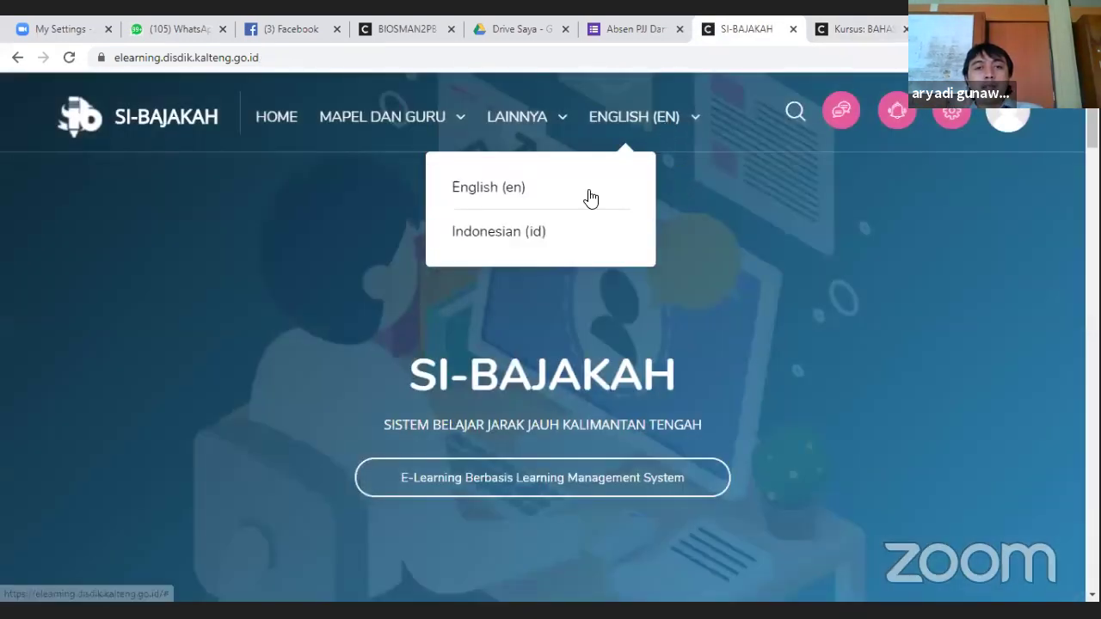
click(500, 201)
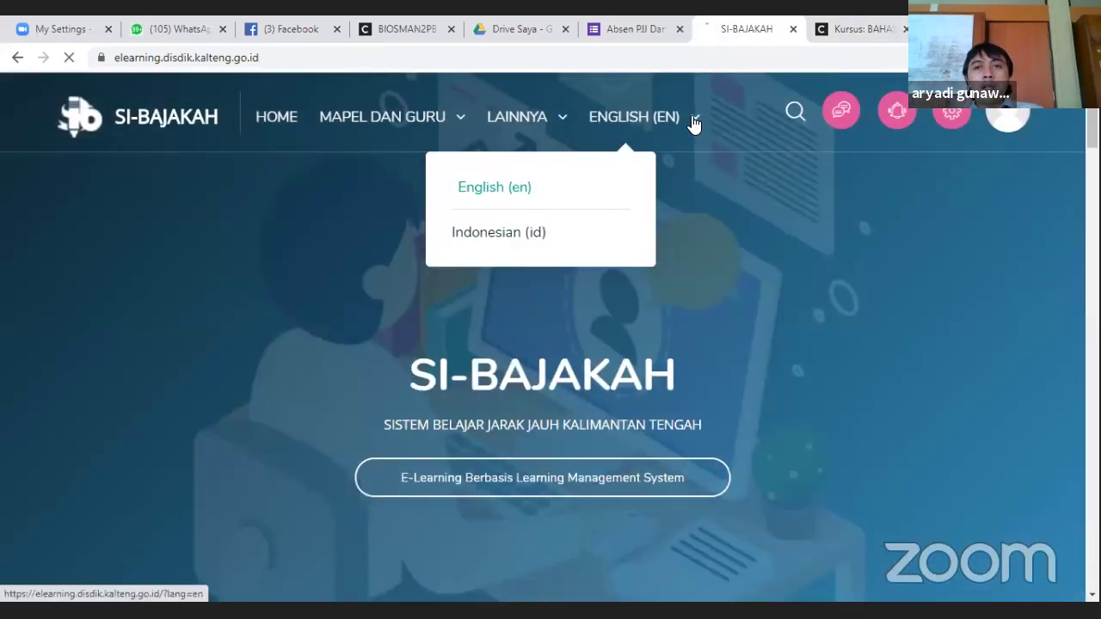
key(ctrl+Tab)
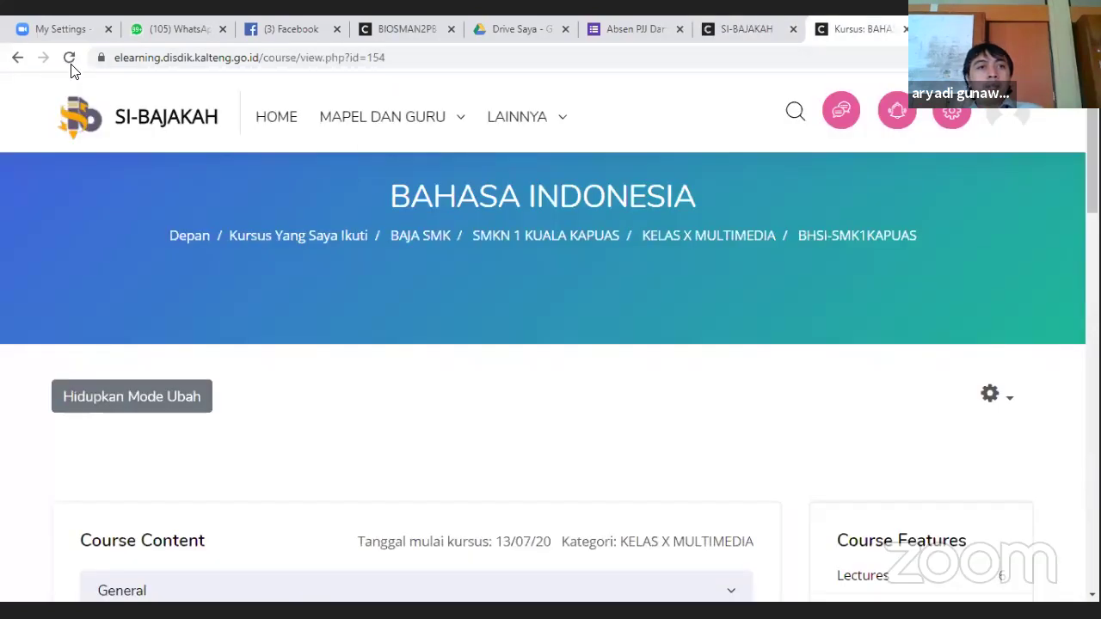
click(69, 58)
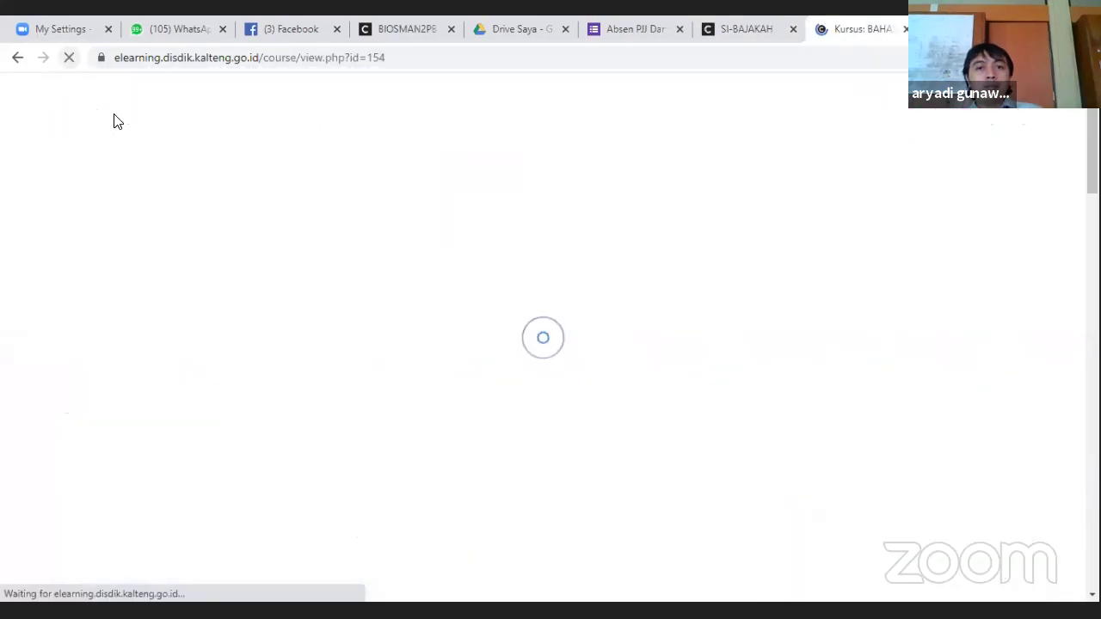
scroll(190, 439, down, 1)
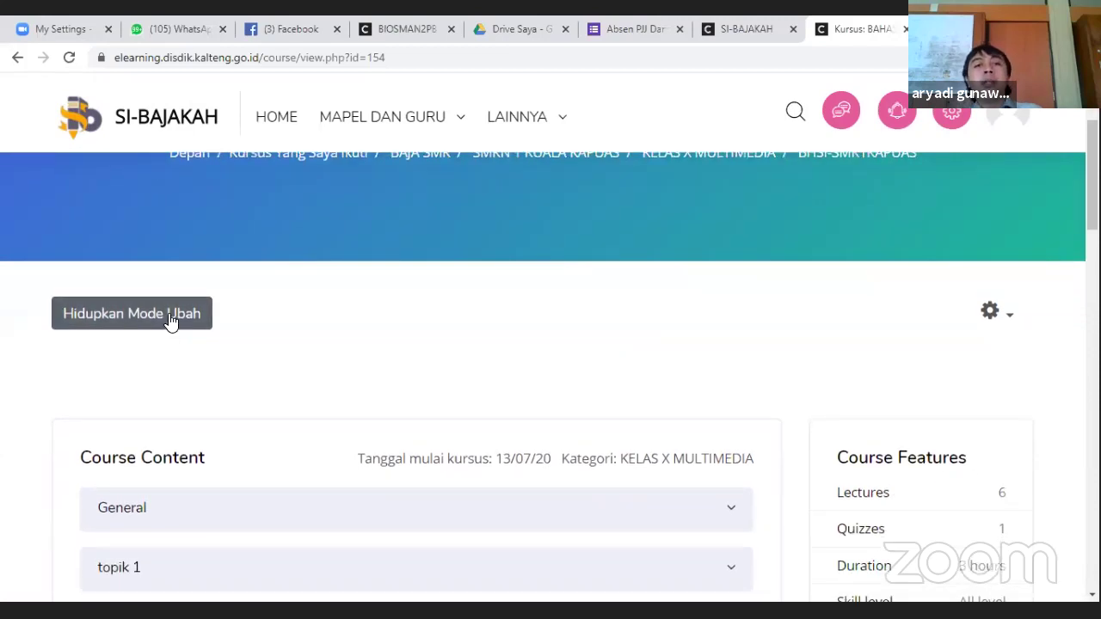
- Turn editing on for the course and expand the topik 1 section
click(171, 321)
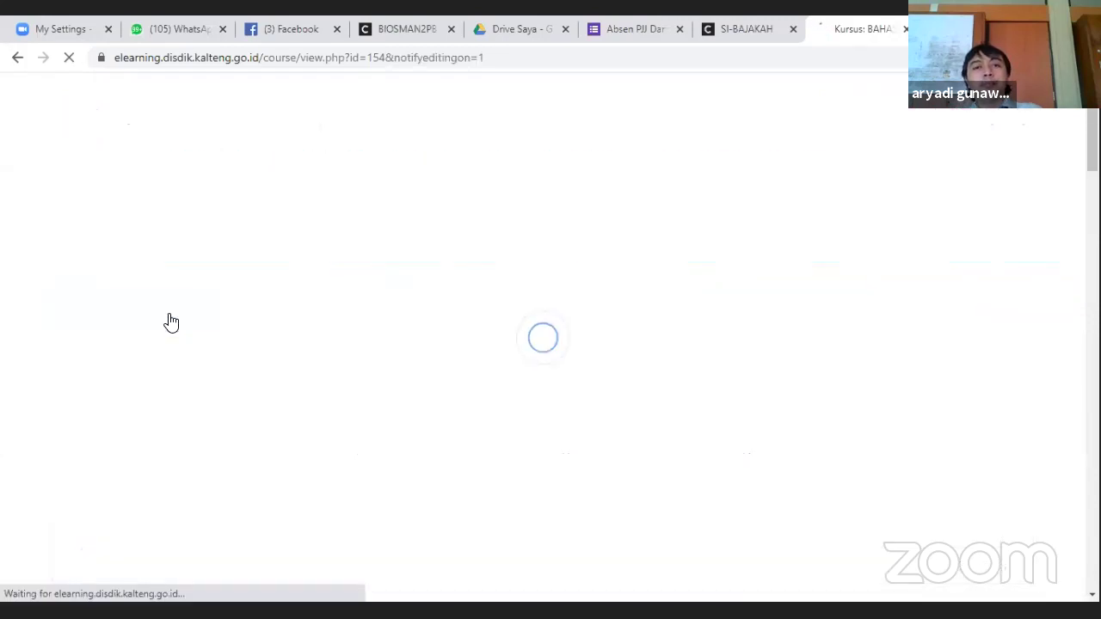
scroll(674, 346, down, 4)
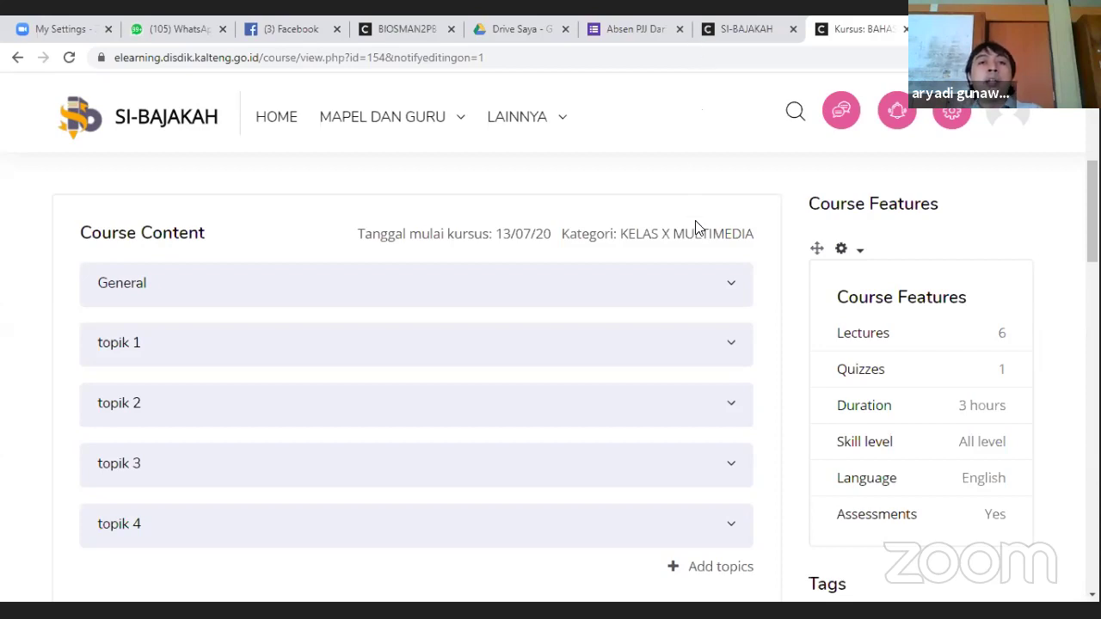
click(731, 288)
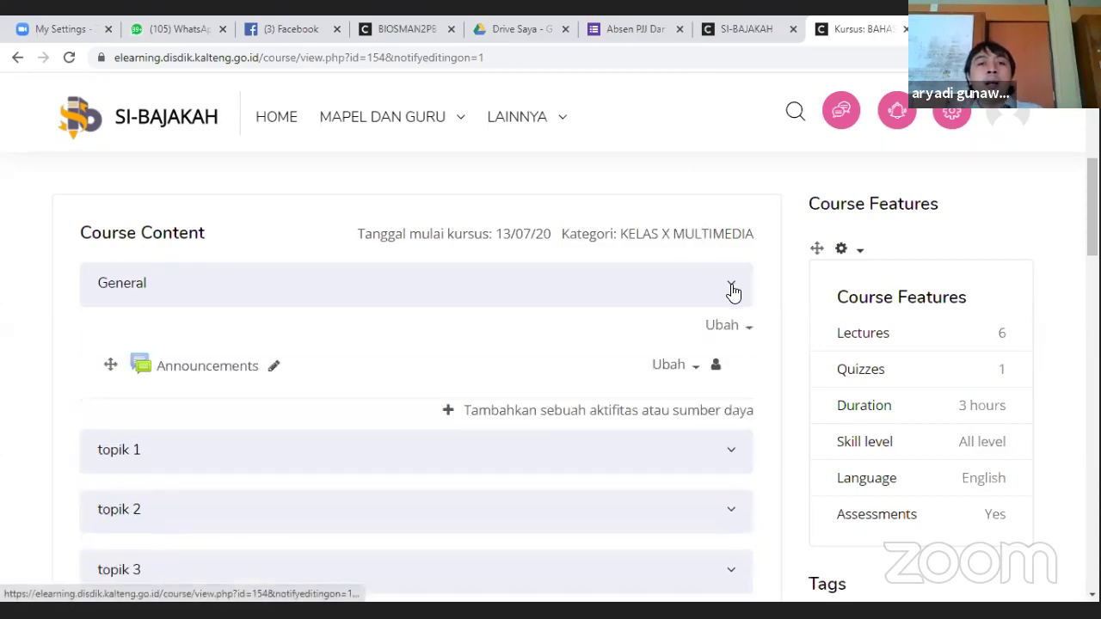
click(731, 289)
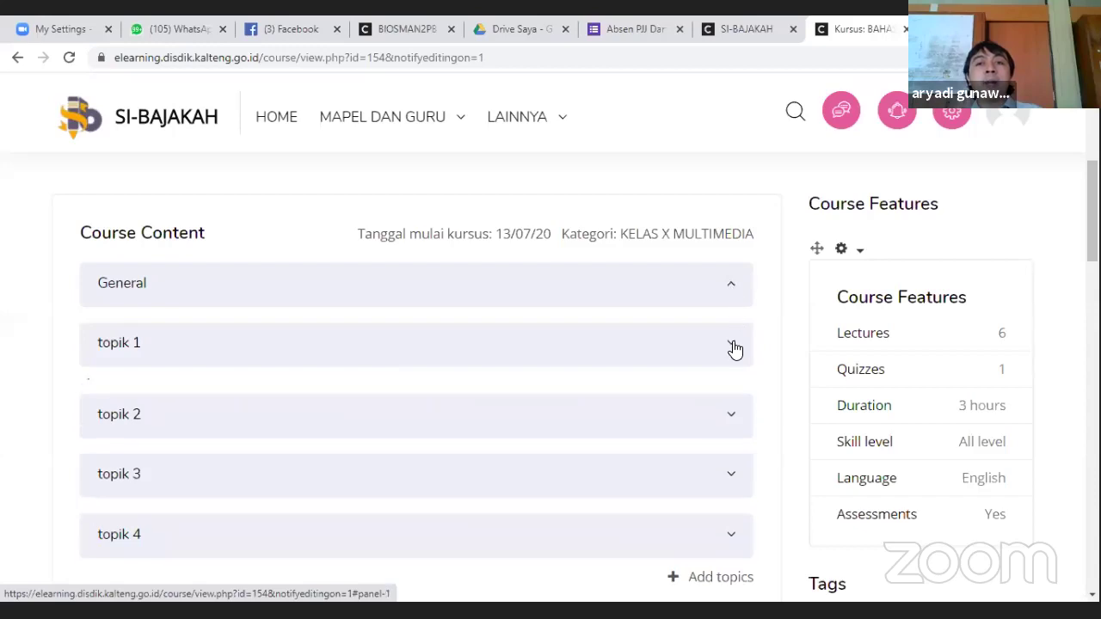
click(736, 333)
scroll(731, 344, down, 2)
- Expand topik 2, topik 3, topik 4 and the General section
click(727, 308)
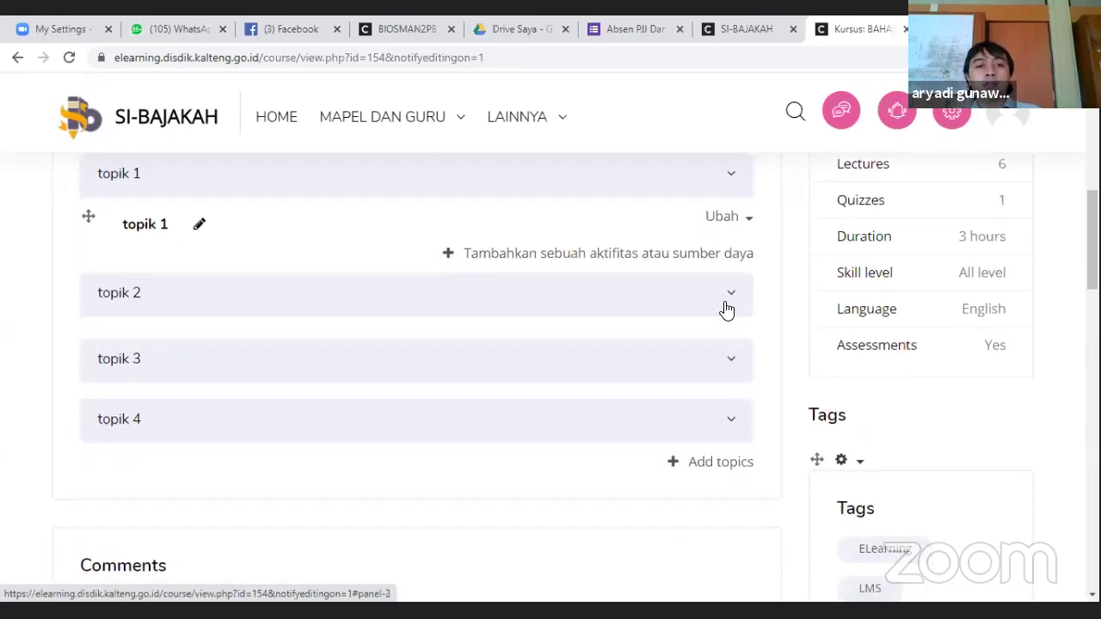
click(730, 415)
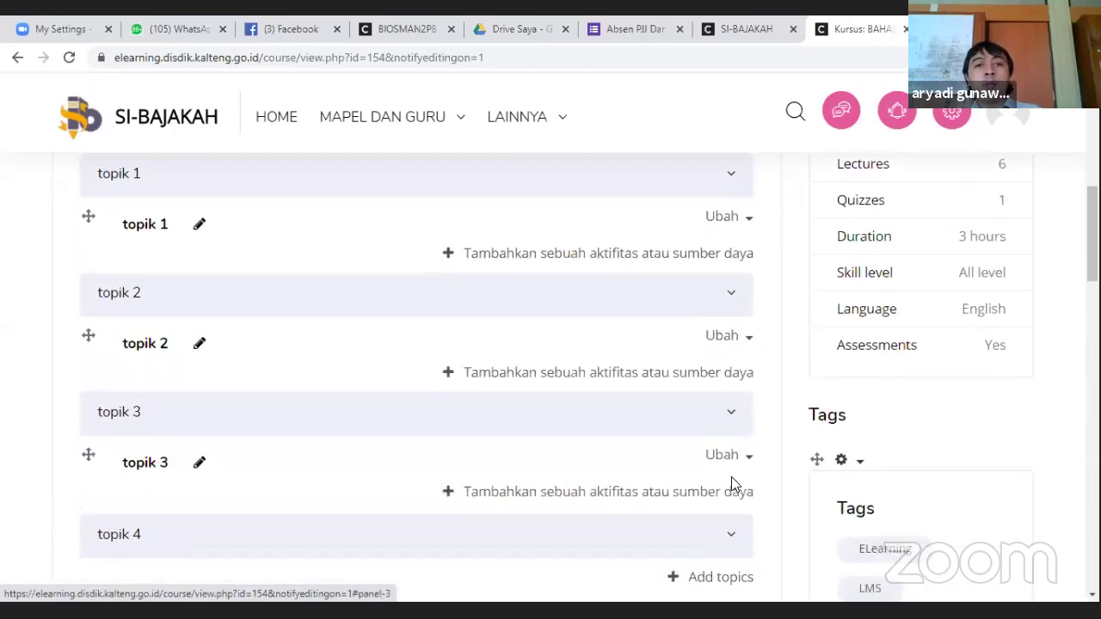
click(737, 532)
scroll(710, 410, down, 3)
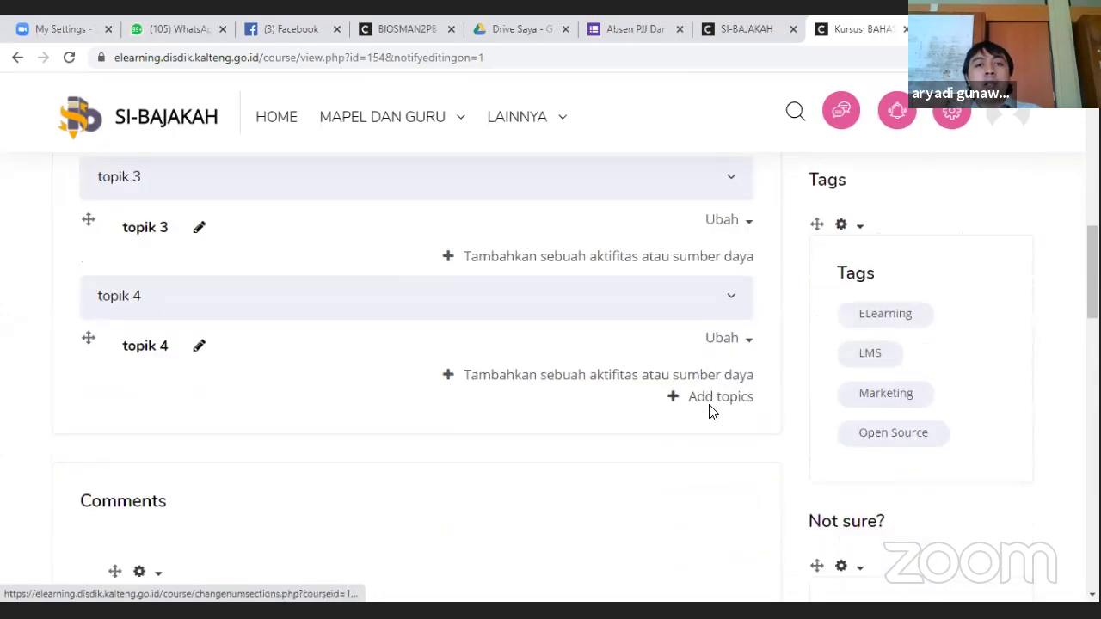
scroll(710, 410, up, 5)
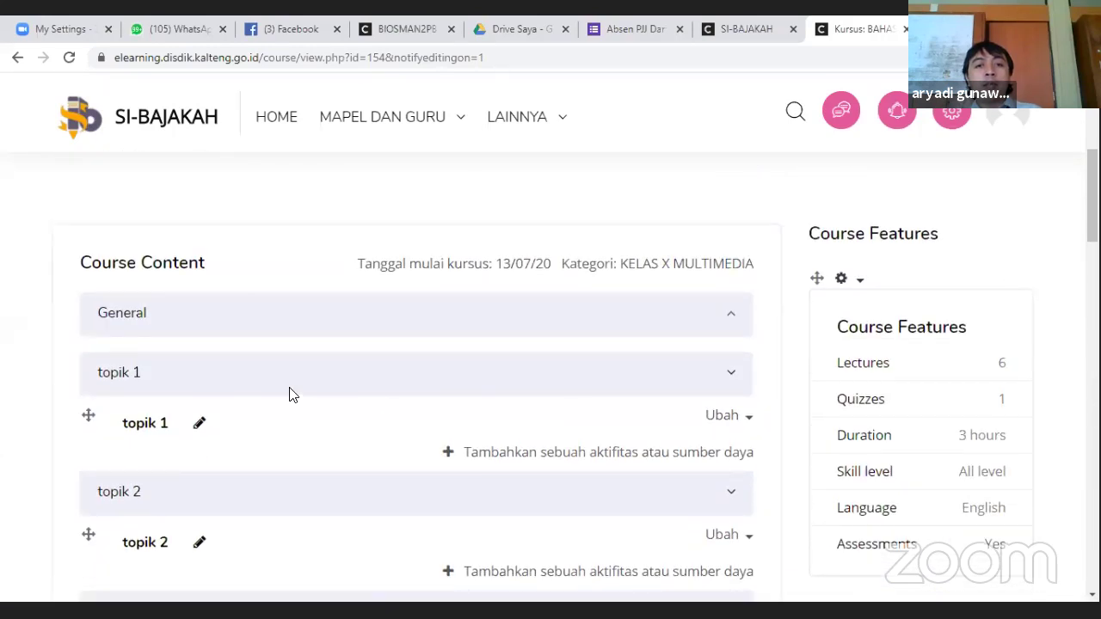
click(730, 321)
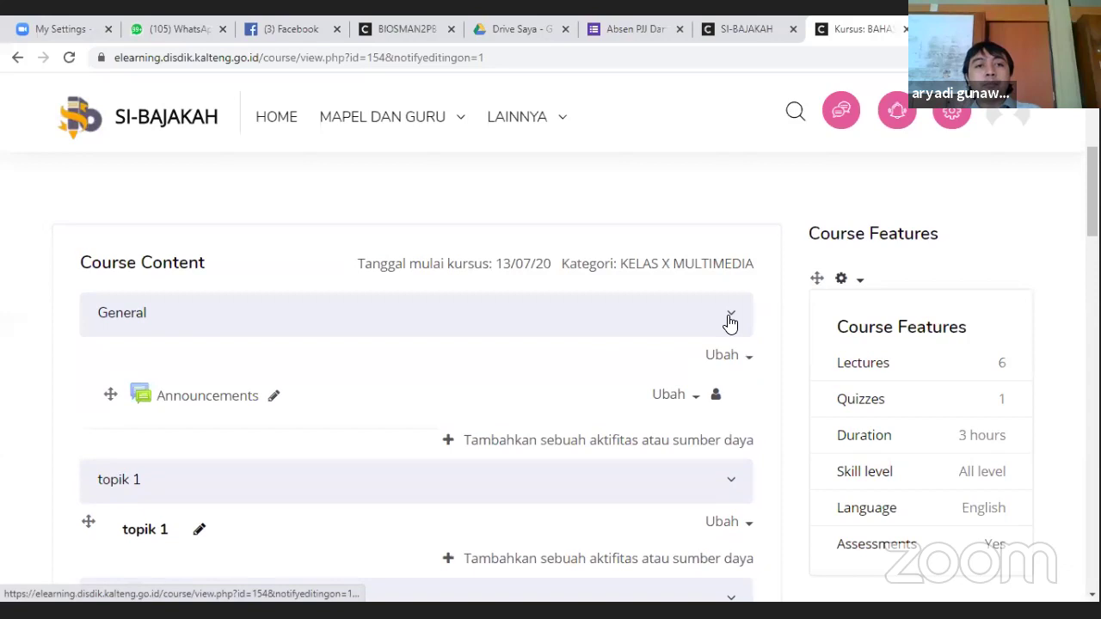
scroll(731, 323, down, 3)
scroll(728, 322, down, 1)
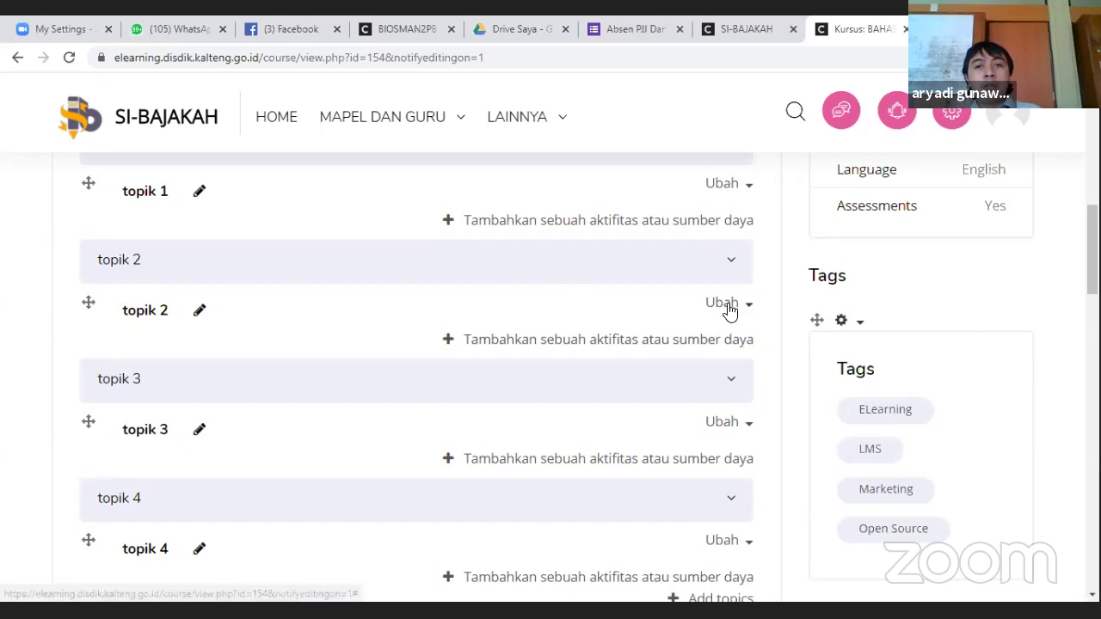
click(730, 260)
click(730, 259)
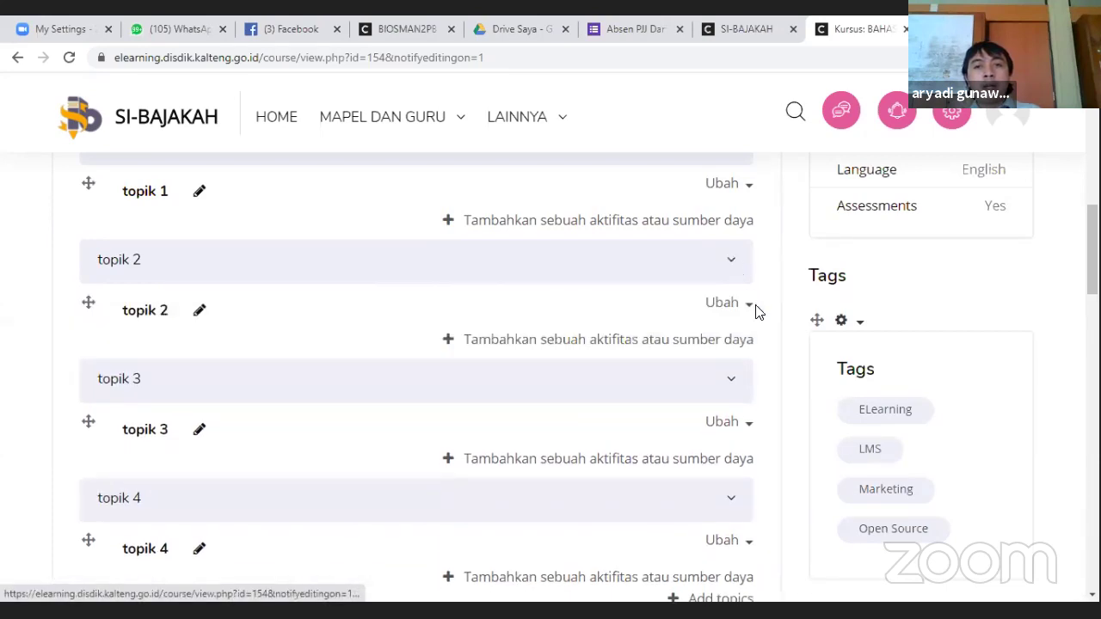
click(731, 308)
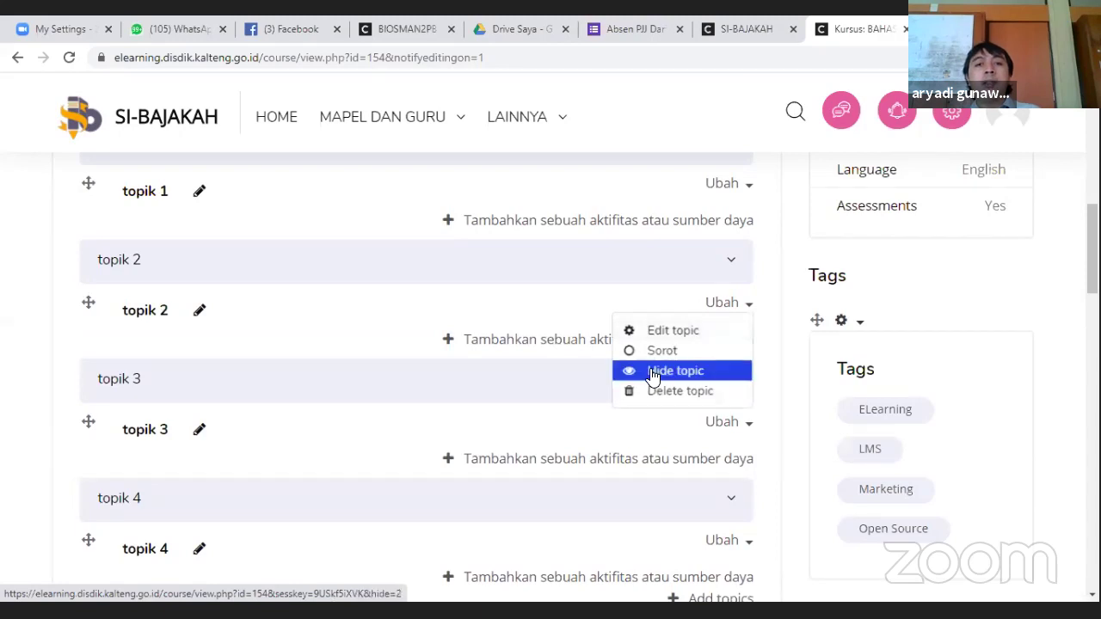
- Hide topik 2, topik 3 and topik 4 from their Ubah menus
click(654, 376)
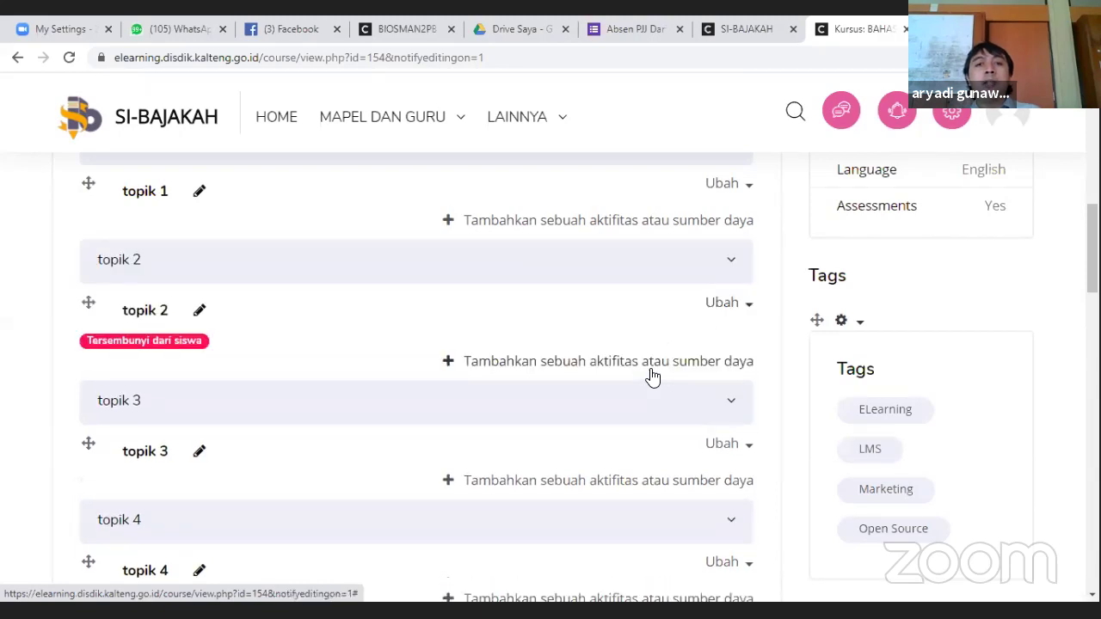
click(742, 448)
click(657, 511)
scroll(688, 389, down, 1)
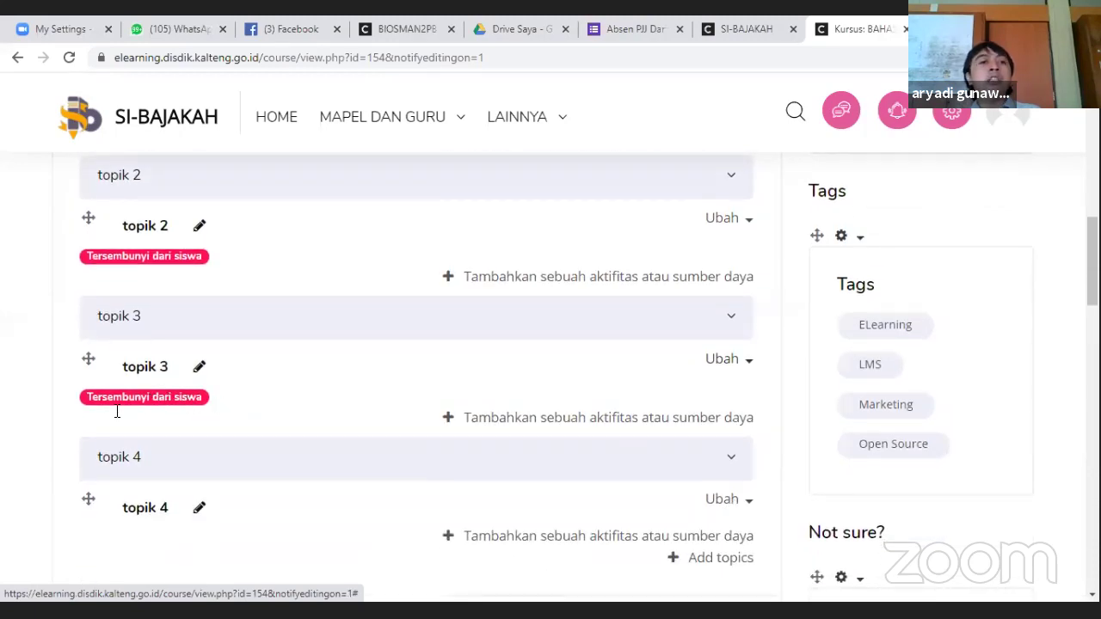
scroll(753, 416, down, 1)
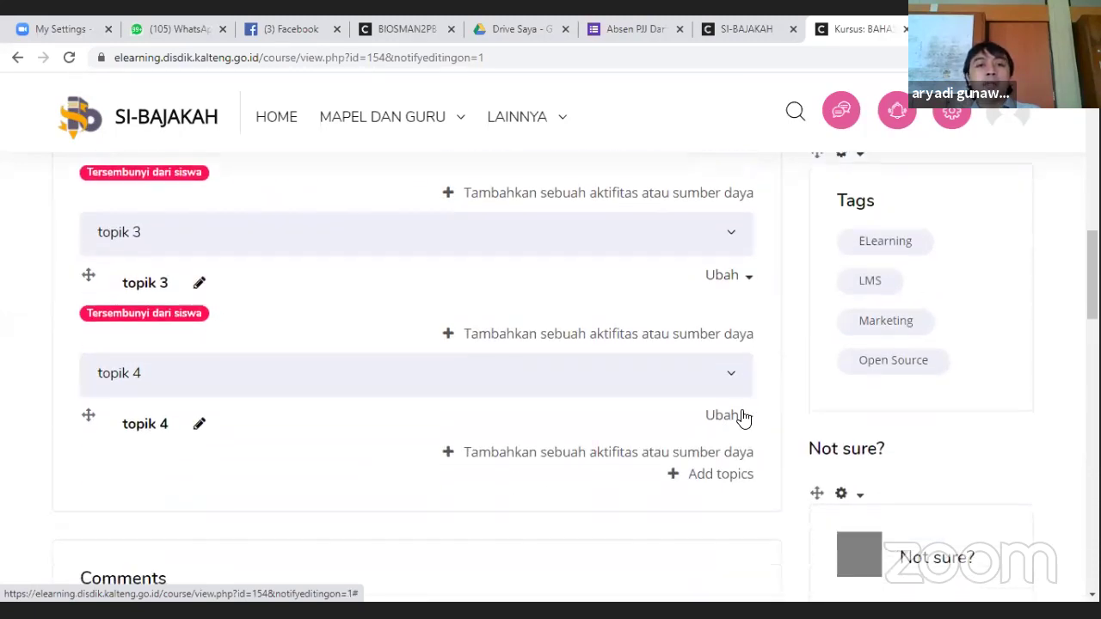
click(730, 421)
click(669, 470)
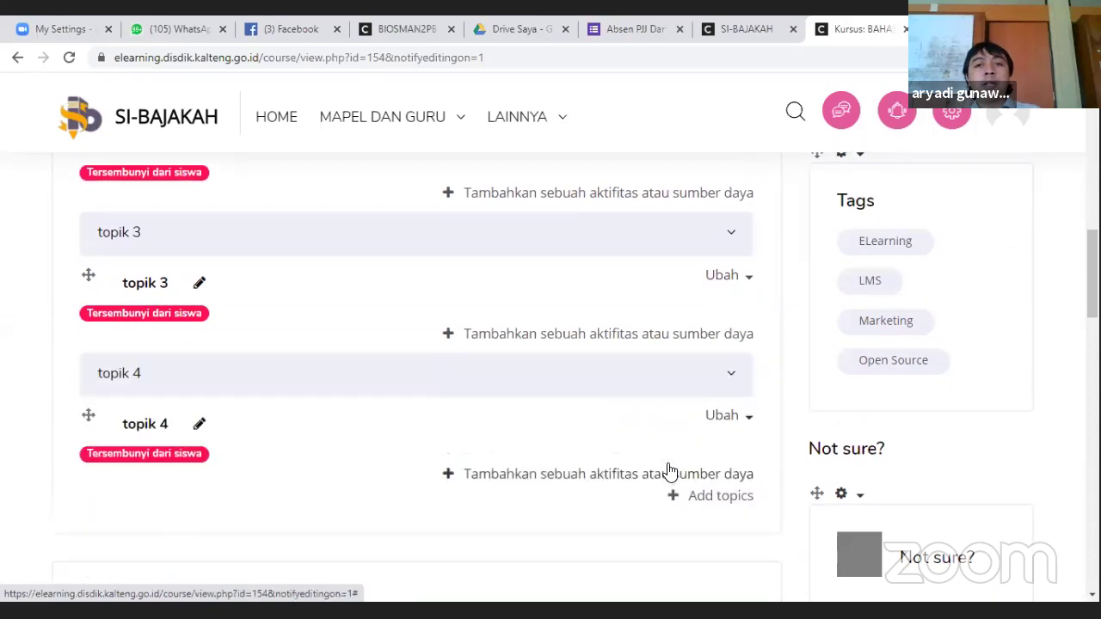
scroll(178, 484, up, 3)
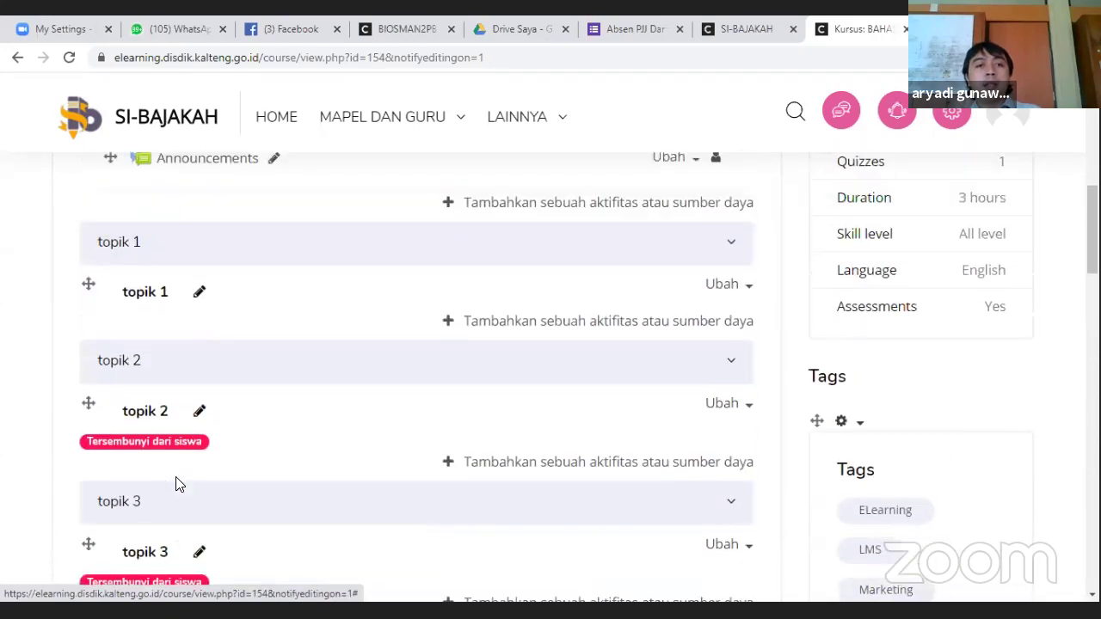
scroll(204, 327, up, 2)
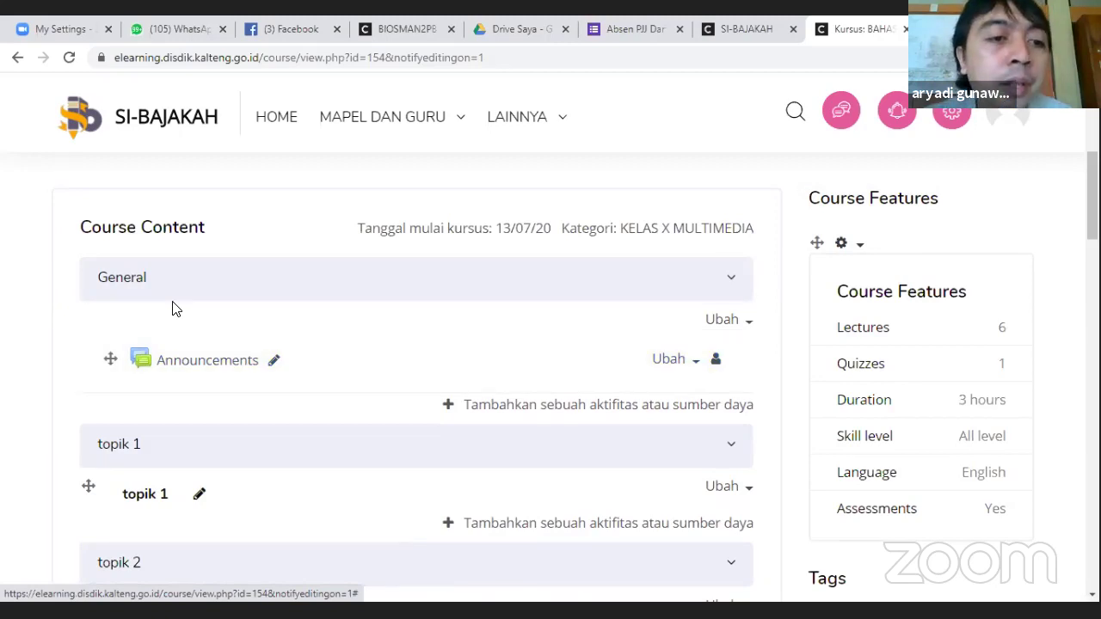
- Rename the Announcements forum to Pengumuman with the inline pencil edit
click(272, 360)
text(Pengu)
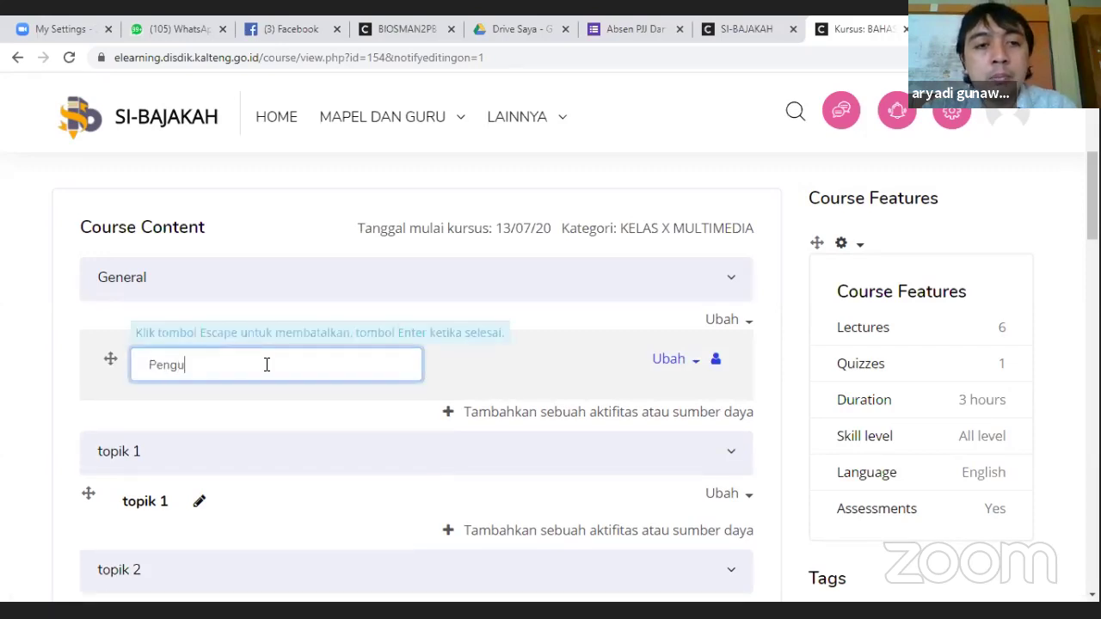
text(muman)
key(Return)
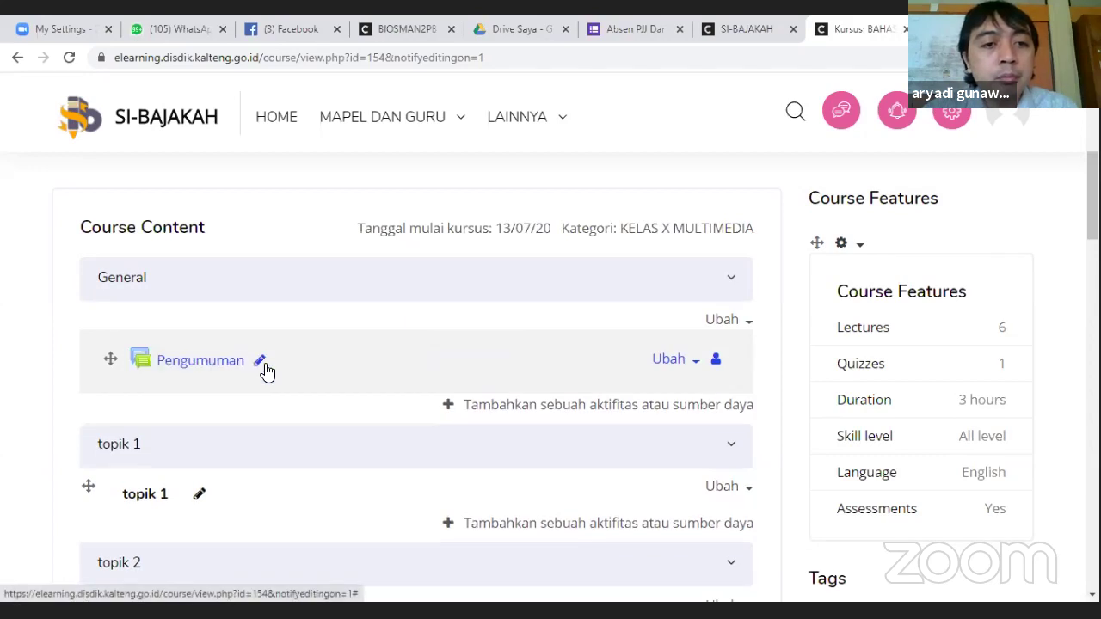
click(259, 366)
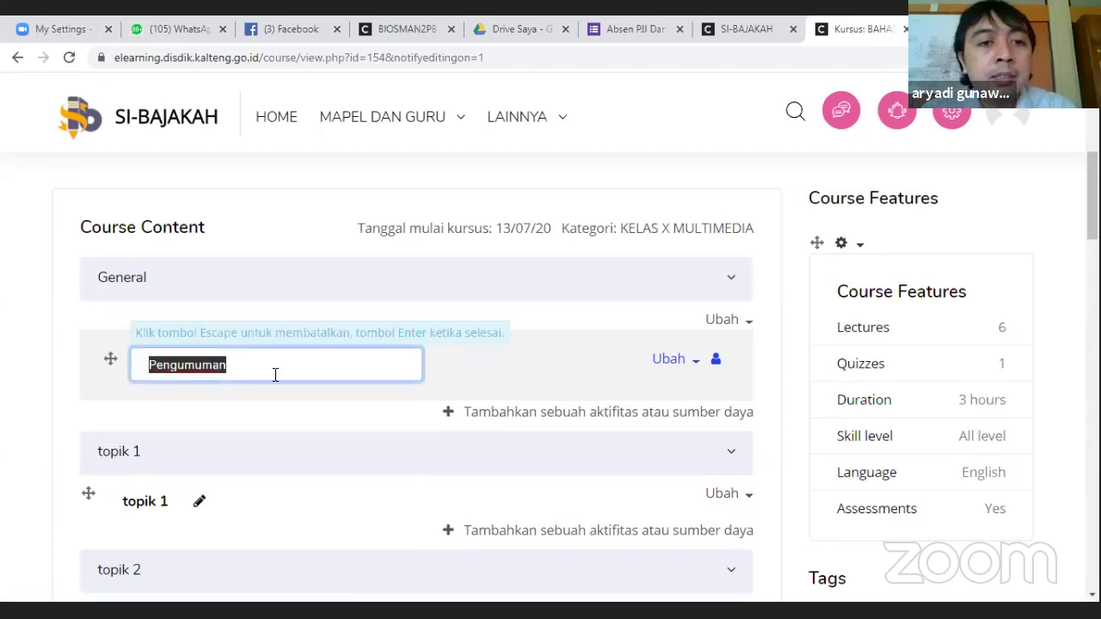
text(Pen)
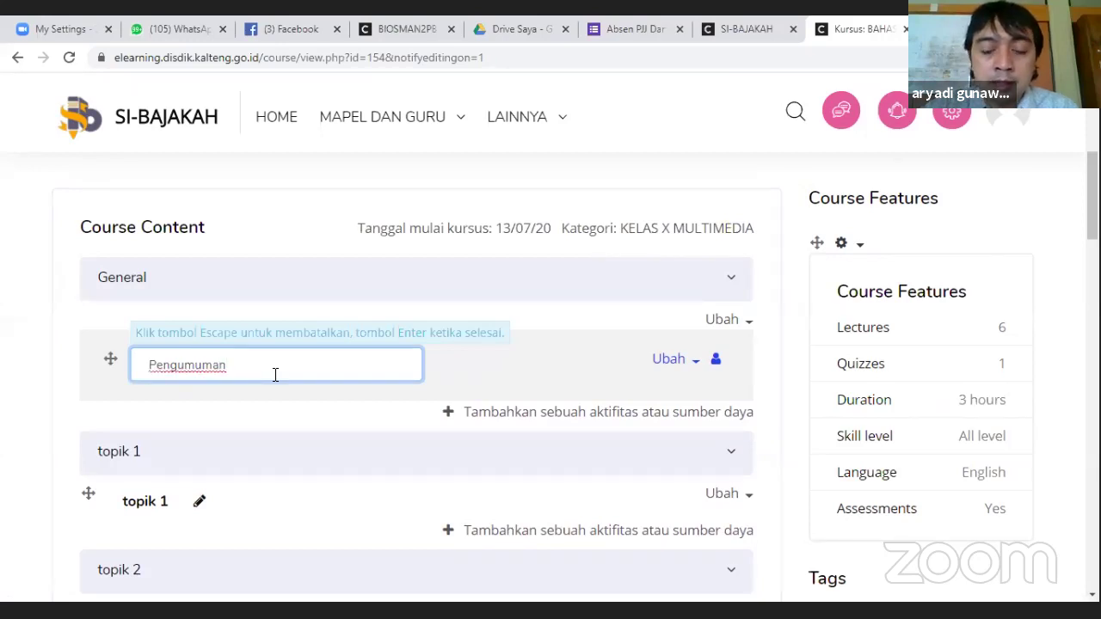
key(Return)
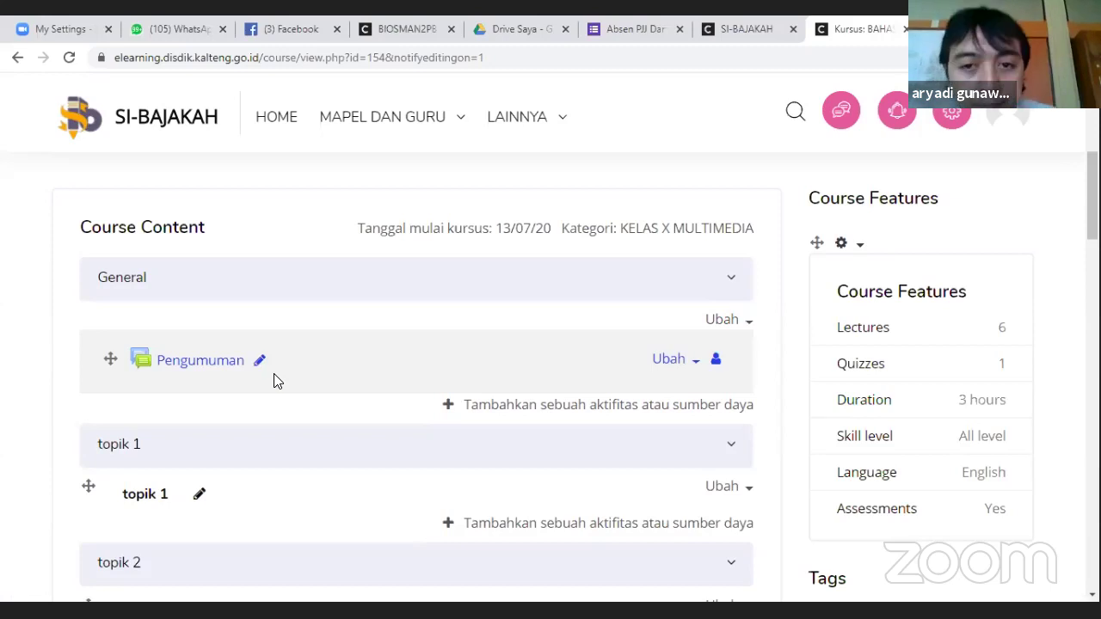
click(723, 320)
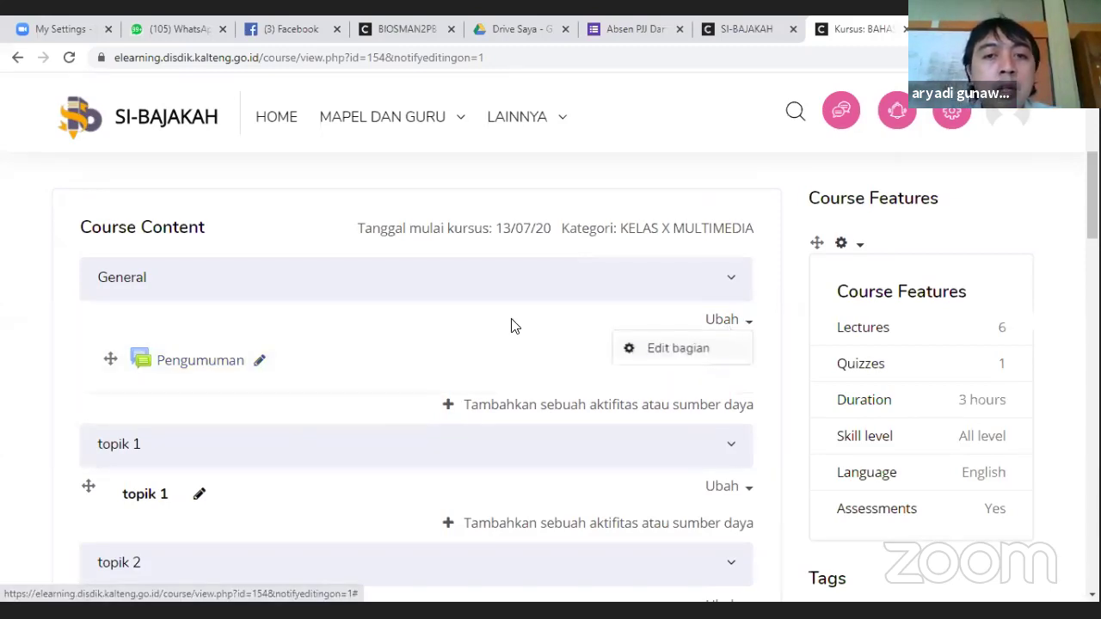
click(413, 324)
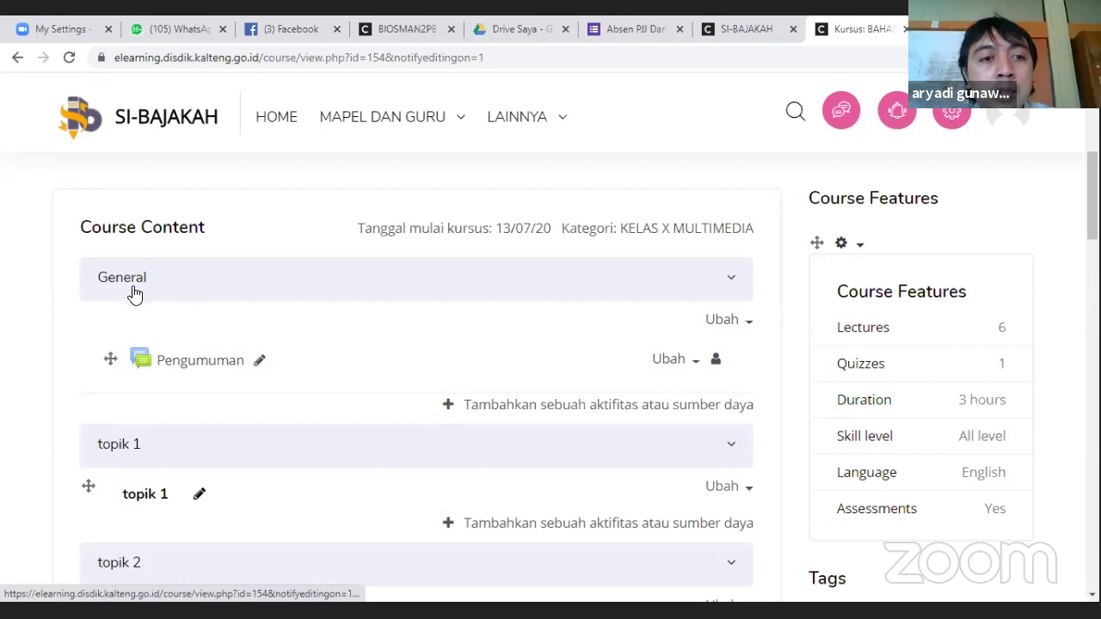
click(727, 323)
- In General's Edit bagian form, tick Modifikasi and type 'tentang Kelas Bahasa' as the name
click(694, 351)
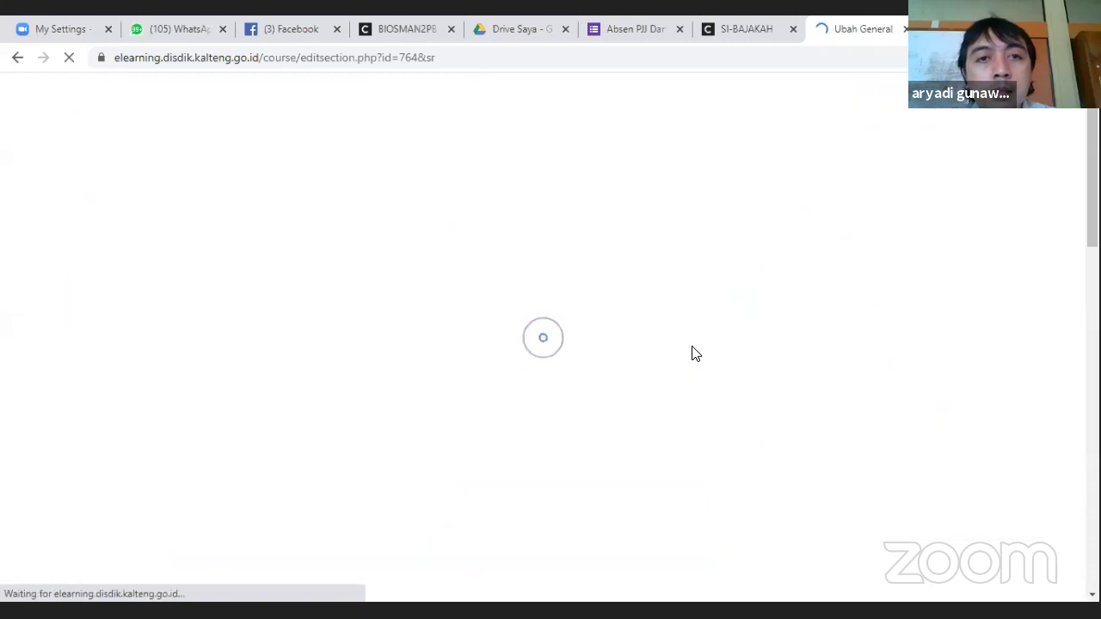
scroll(447, 395, down, 2)
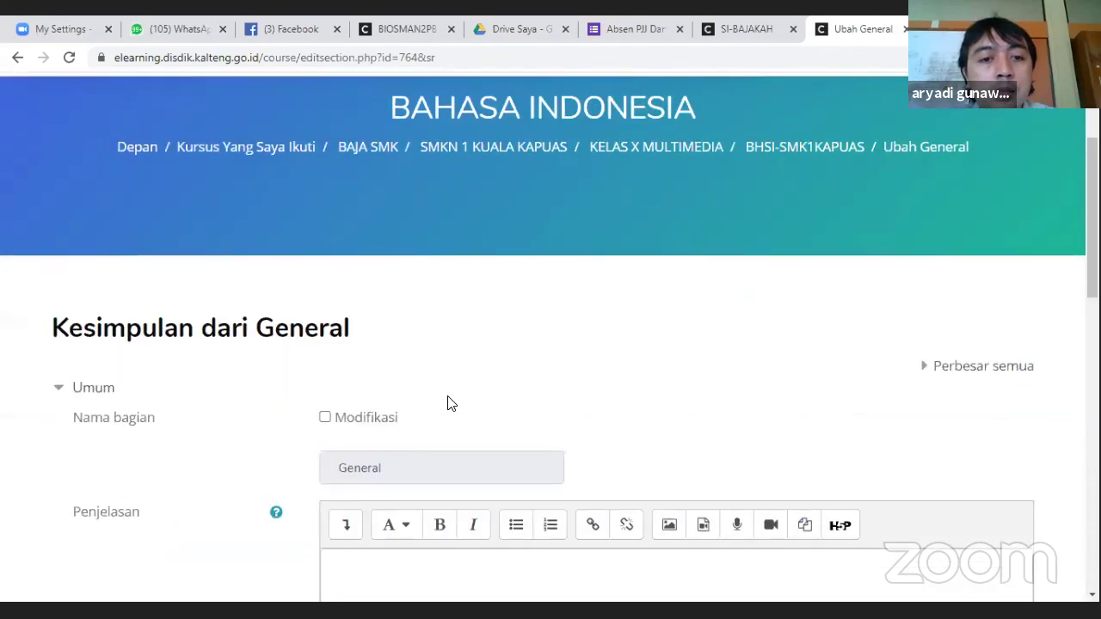
scroll(447, 403, down, 1)
click(325, 336)
click(403, 383)
text(tent)
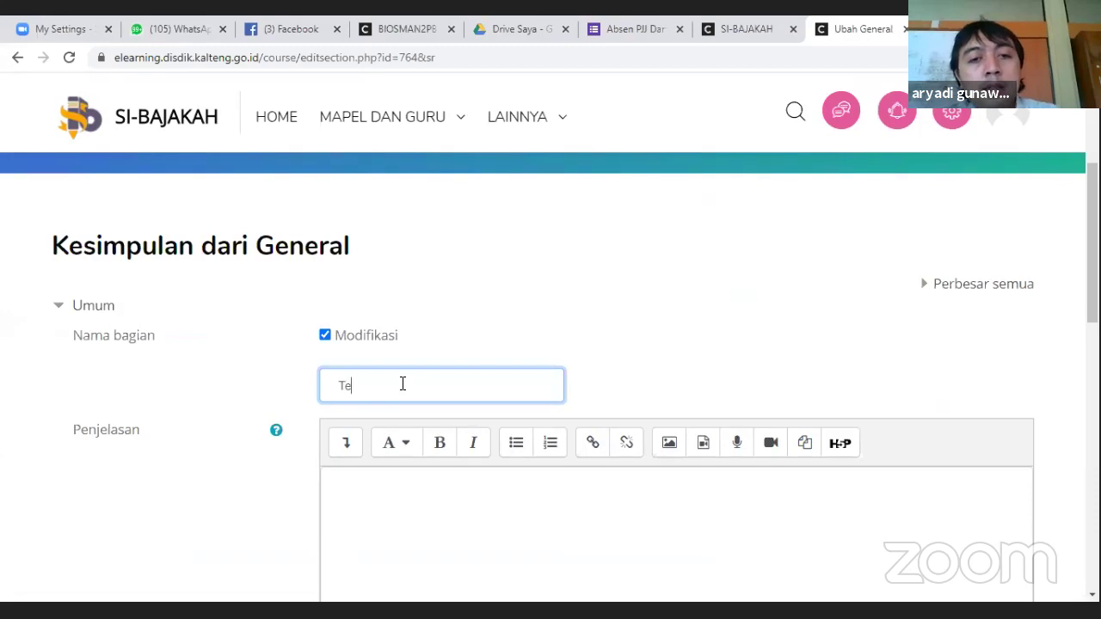
text(ang Ke)
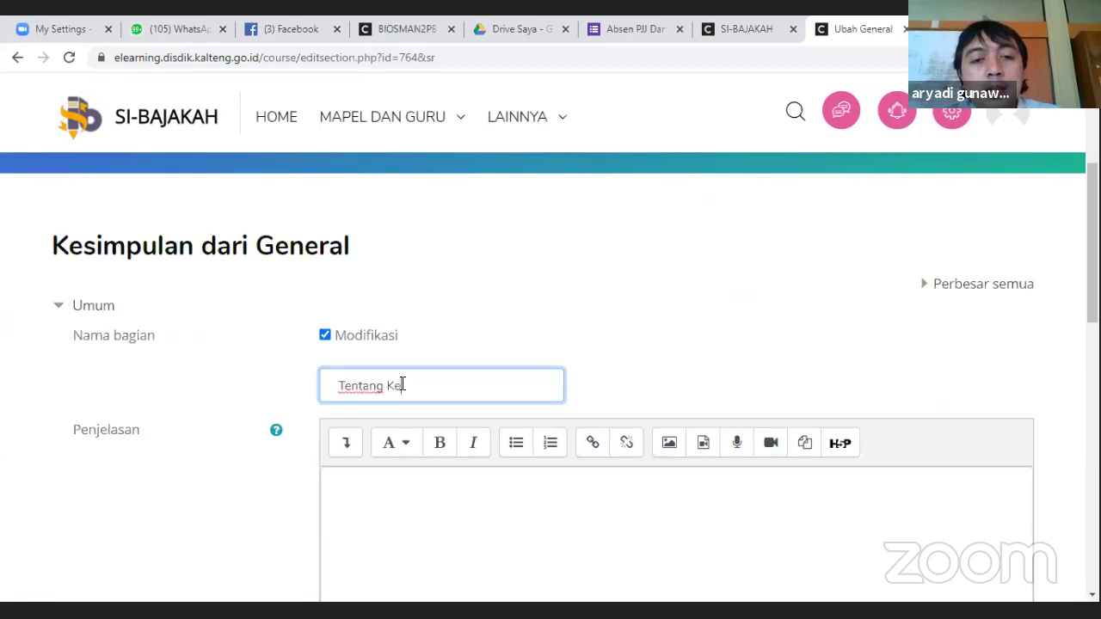
text(las Bahasa Multimedia)
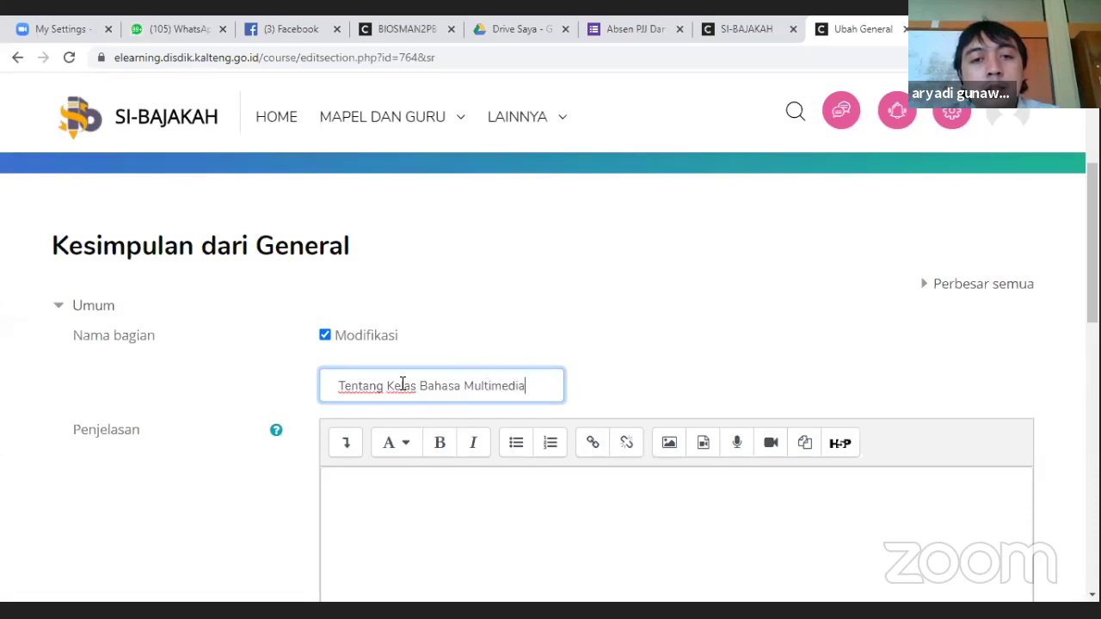
scroll(413, 389, down, 2)
- Describe the section as online learning with materials and communication scheduled per BAB or Topik, then save
click(447, 352)
text(Di Dalam kelas )
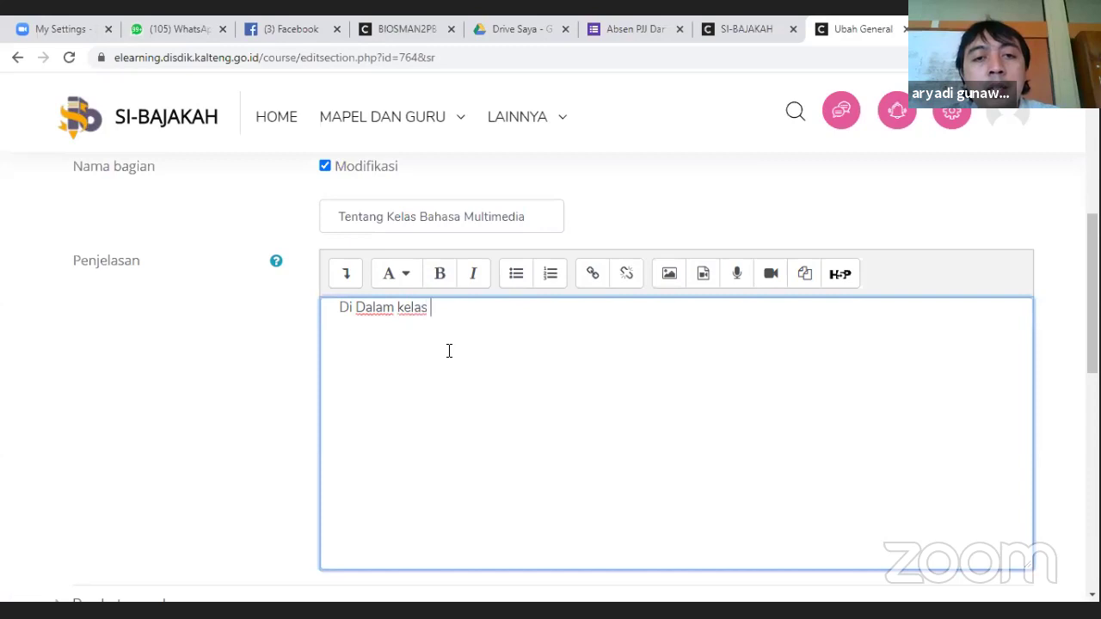
text(kita akan melakukan)
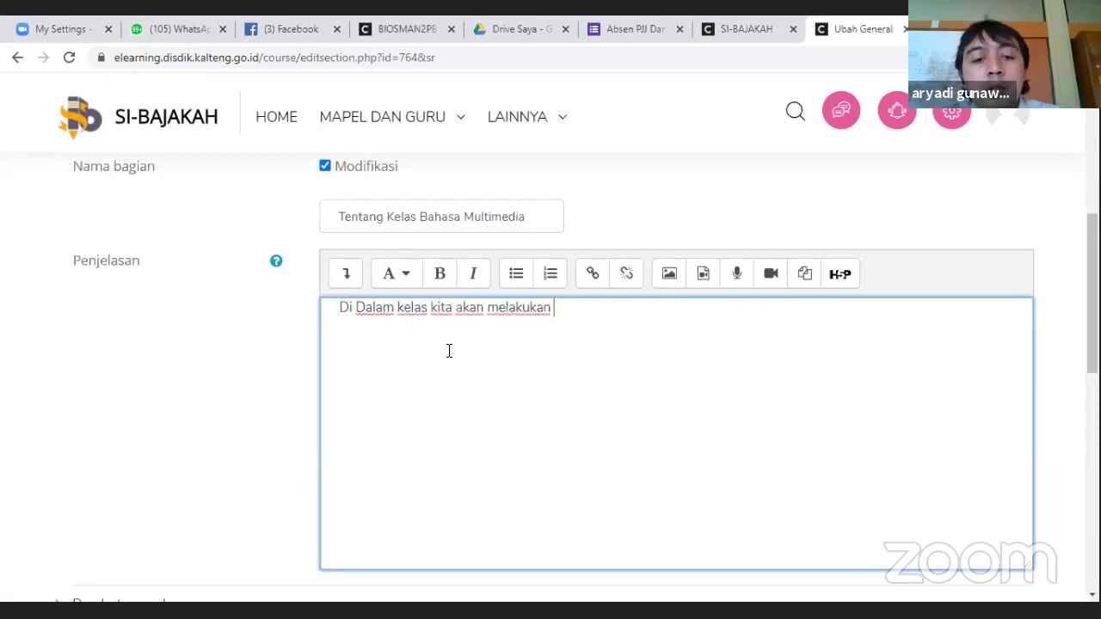
text( proses belajar secara )
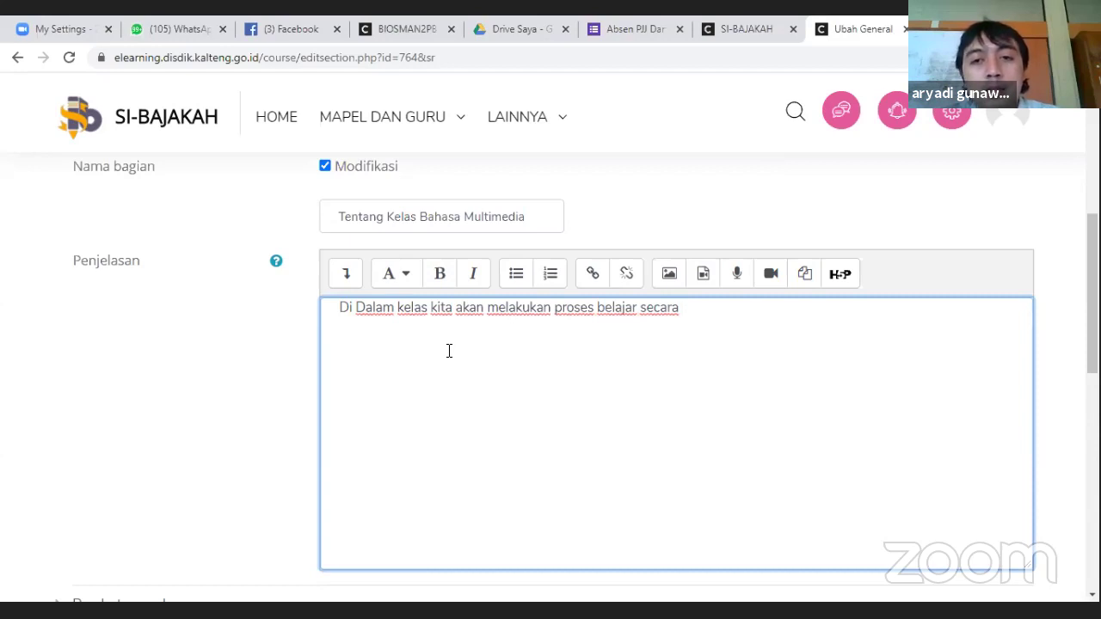
text(Online, silahk)
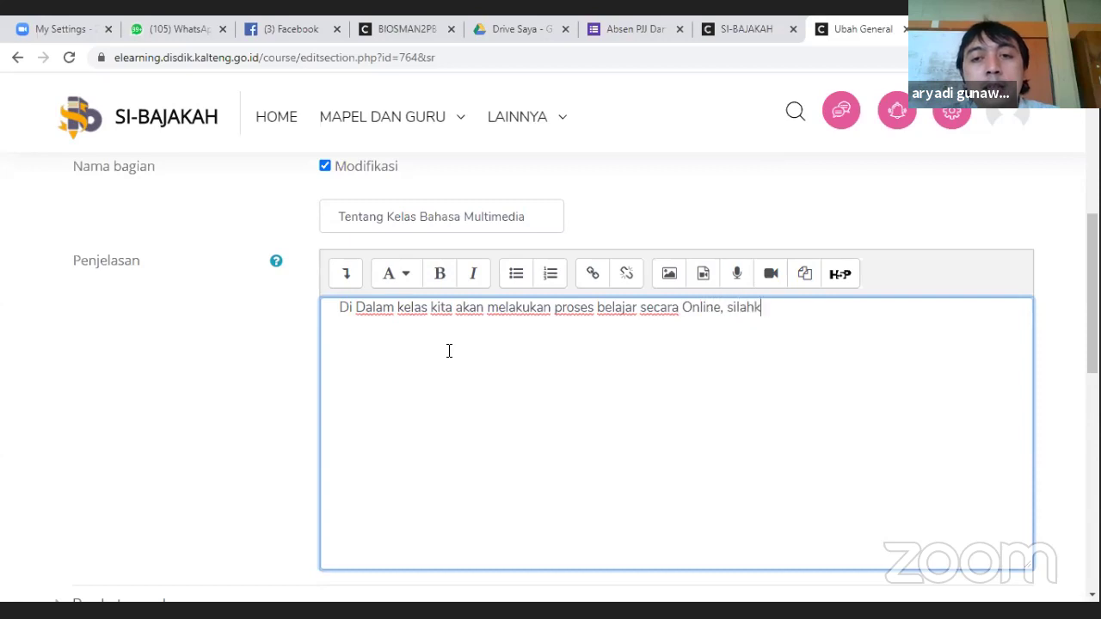
text(an siswa-siswa megn)
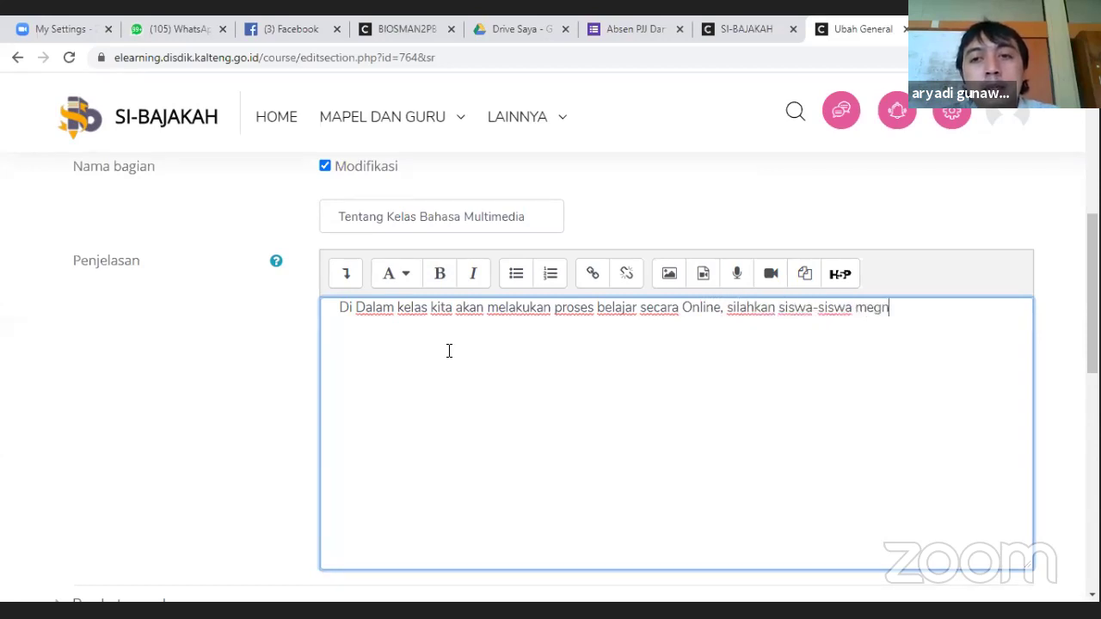
key(BackSpace)
key(BackSpace)
text(ngakses bahan ajar, dan melaku)
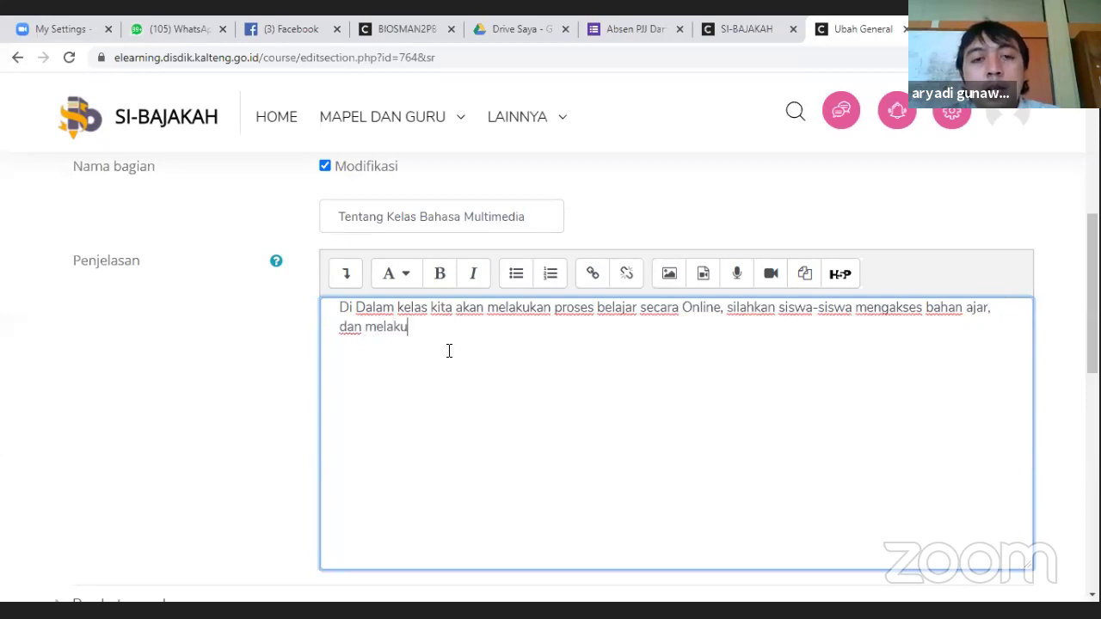
text(kan komuniki)
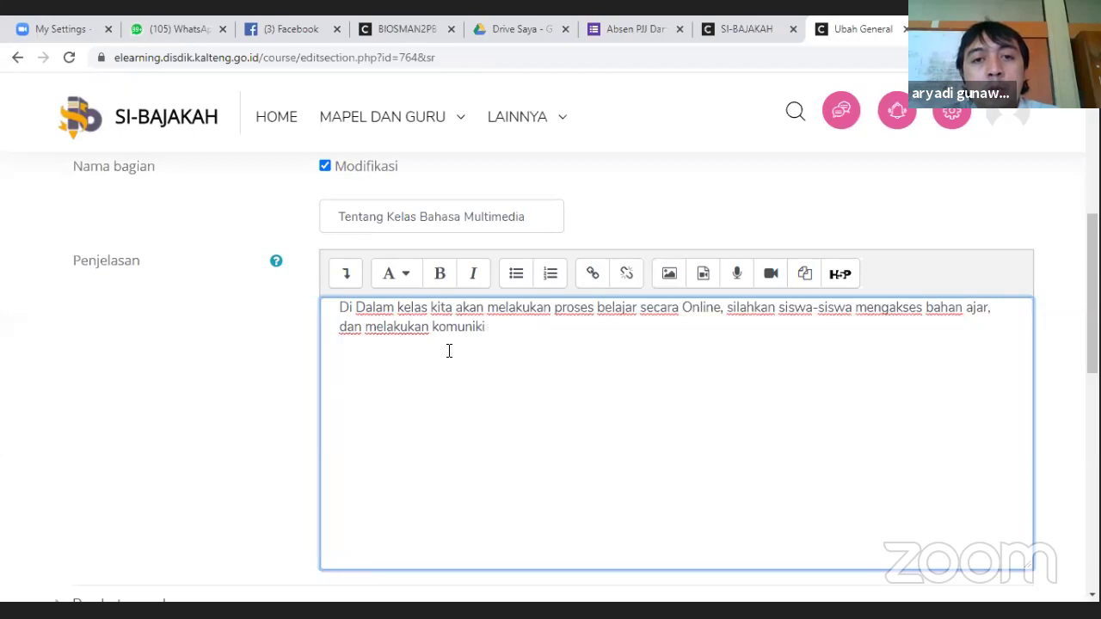
key(BackSpace)
text(asi sesuai j)
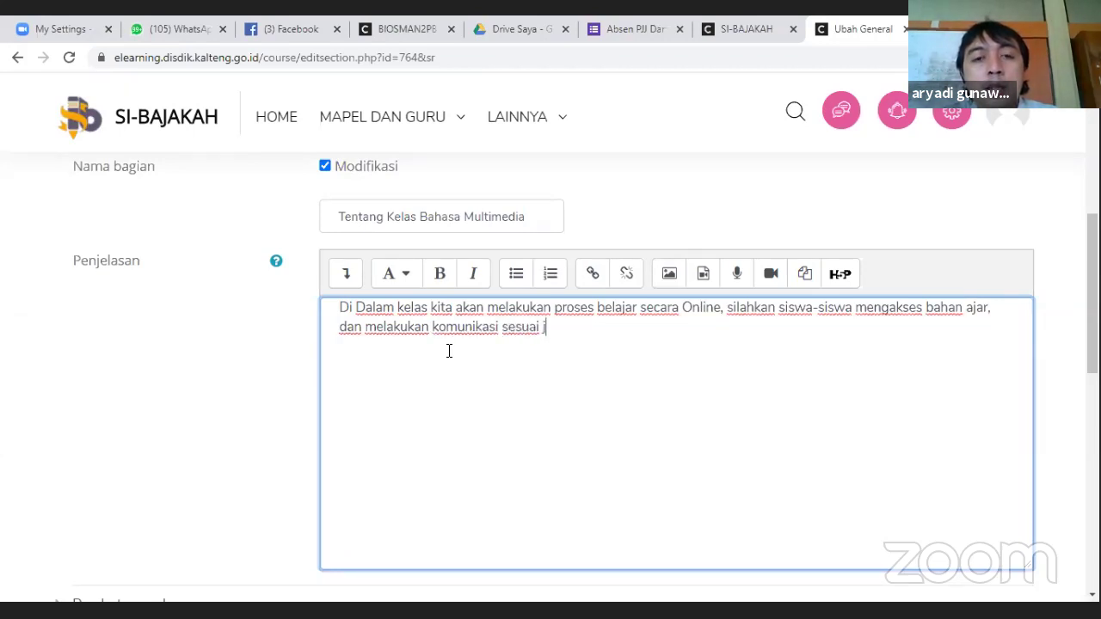
text(adwal yang)
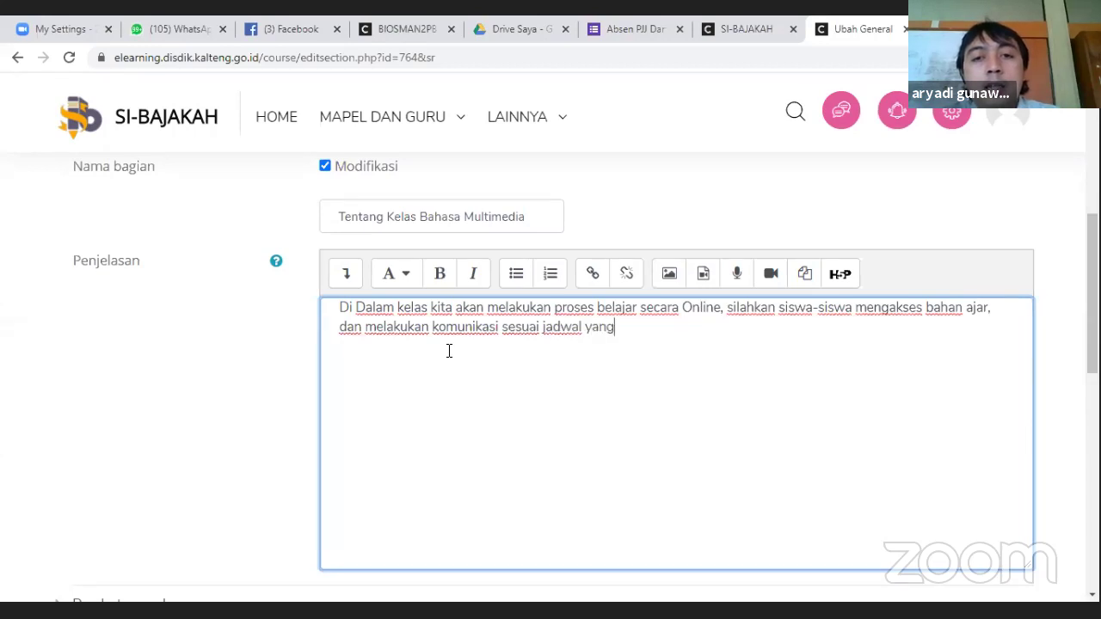
text( sudah di atu)
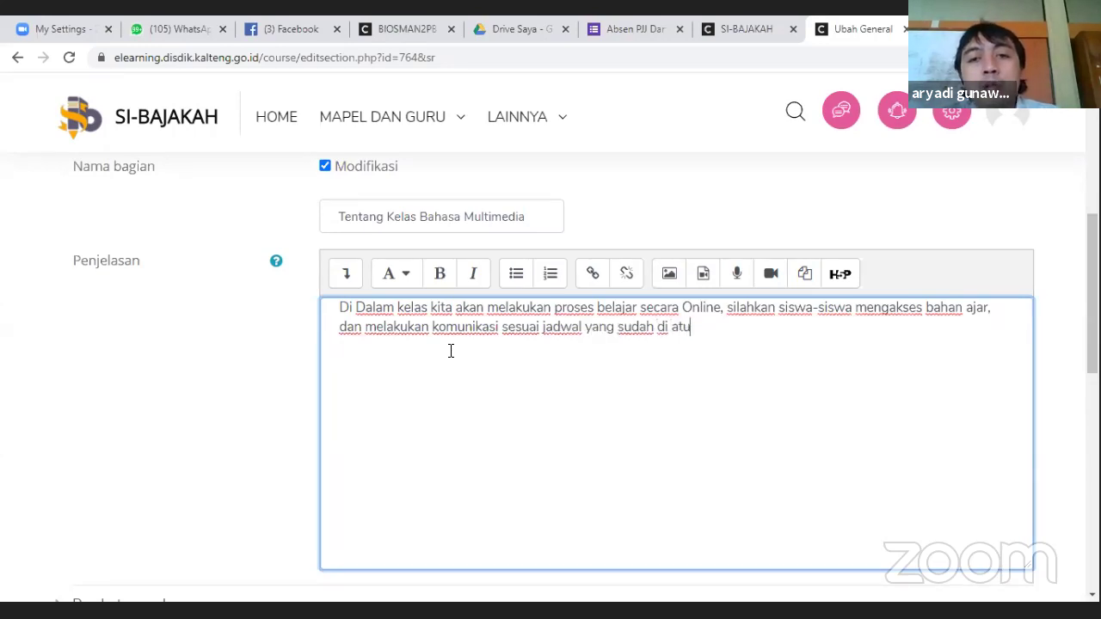
text(rkan dalam setiap BAB at)
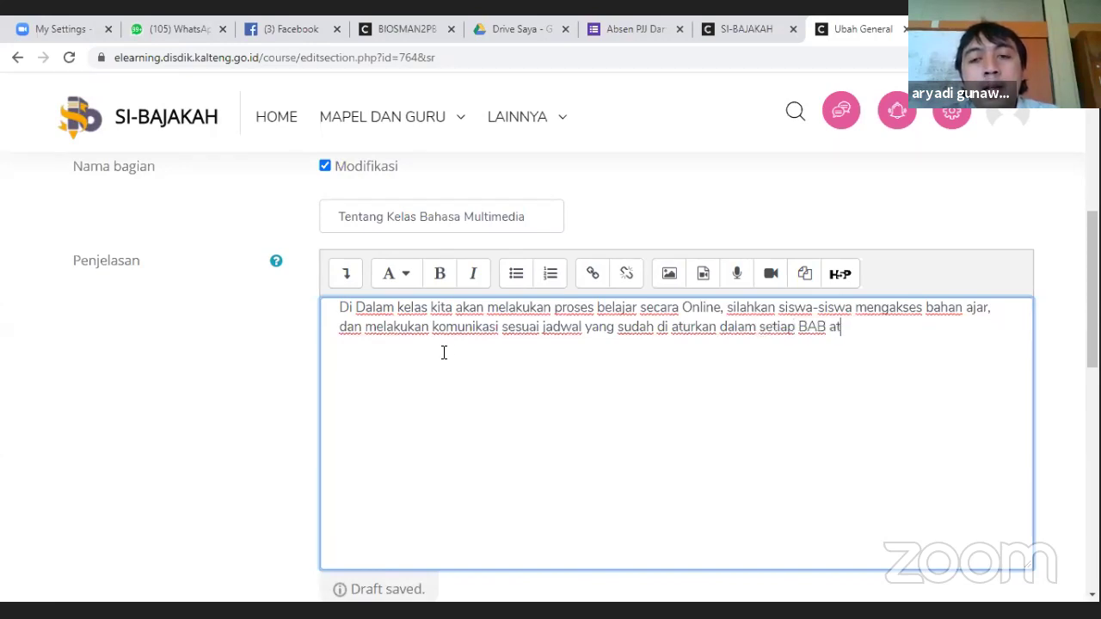
text(au Topik.)
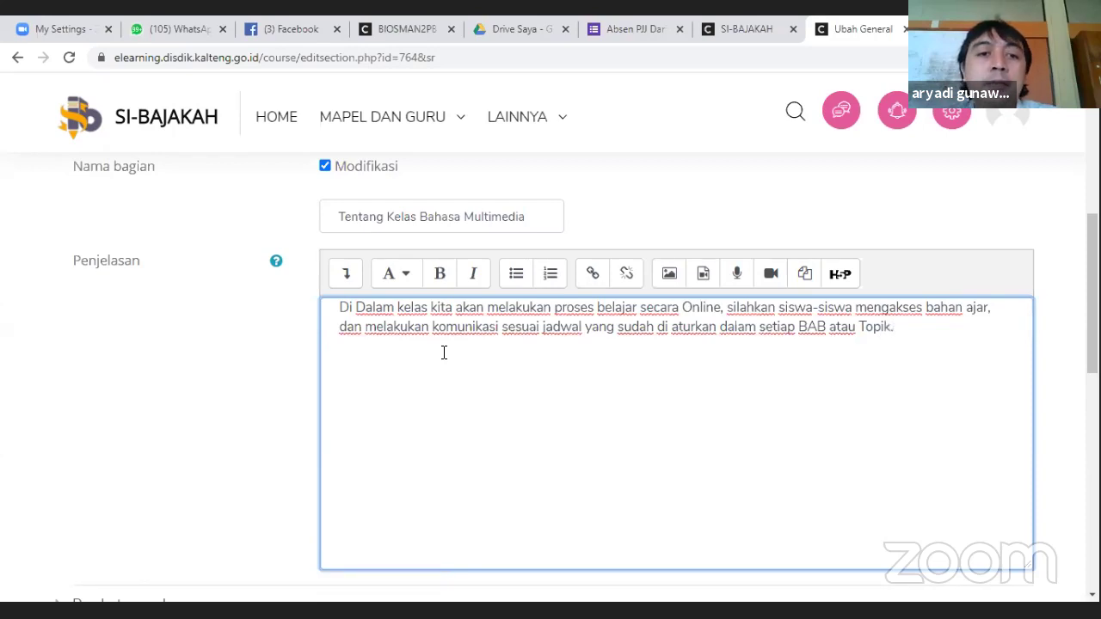
scroll(494, 356, down, 5)
click(424, 225)
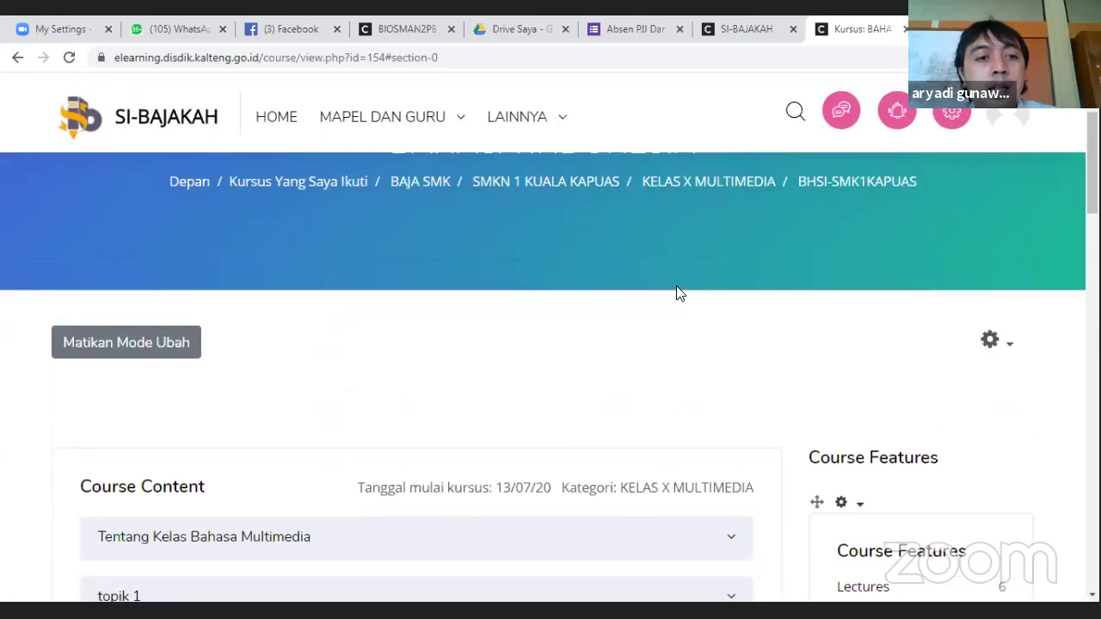
- Expand Tentang Kelas Bahasa Multimedia and hide the Pengumuman forum from students
scroll(677, 294, down, 2)
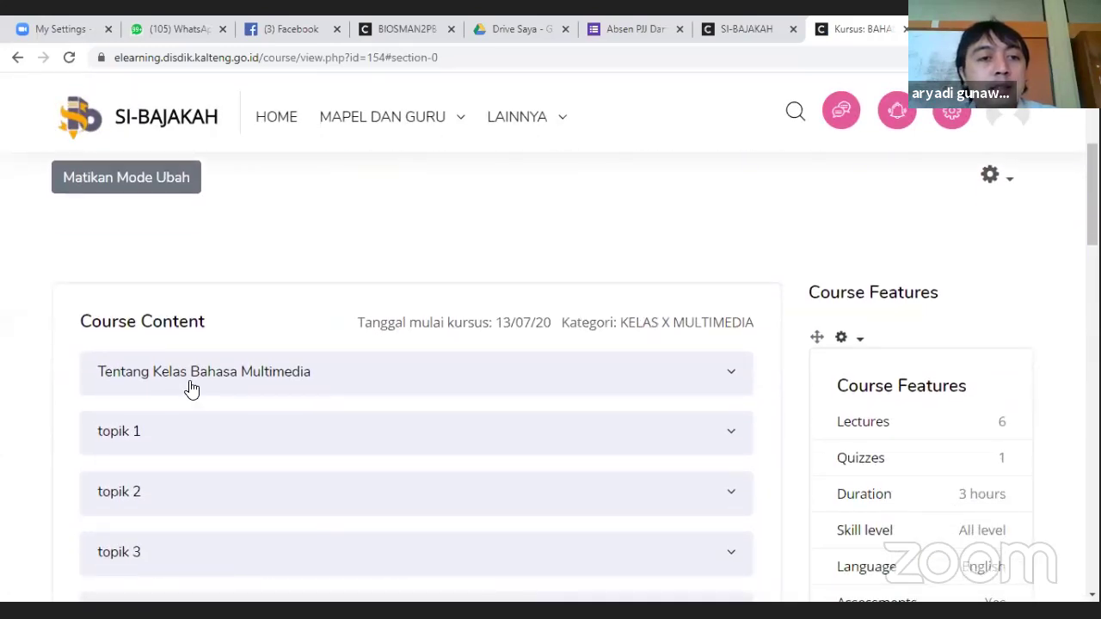
click(284, 375)
scroll(387, 378, down, 1)
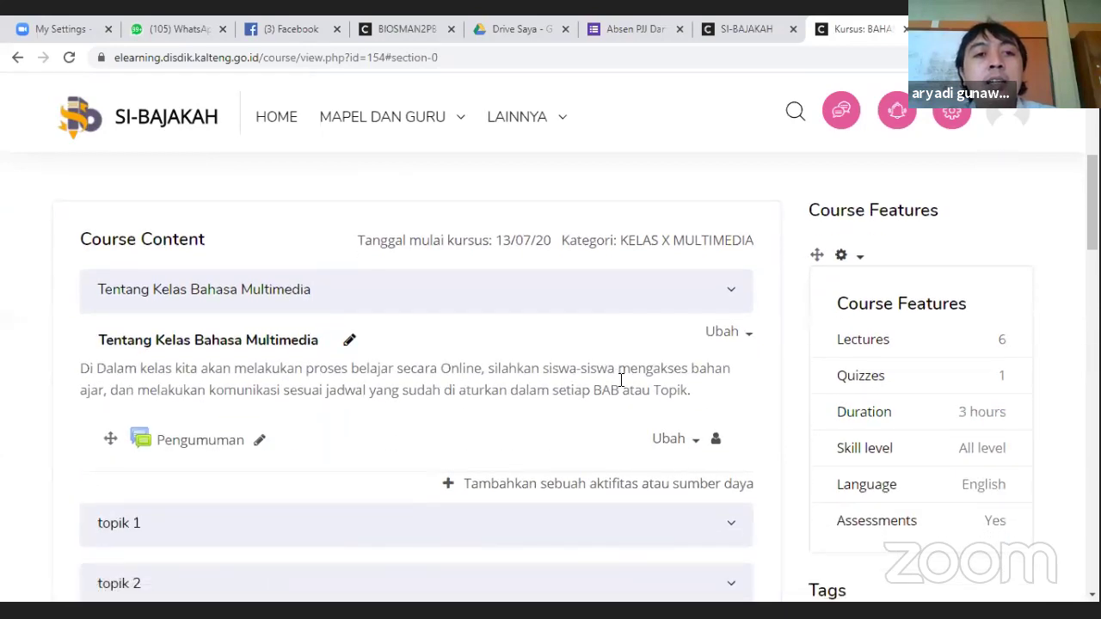
scroll(439, 387, down, 1)
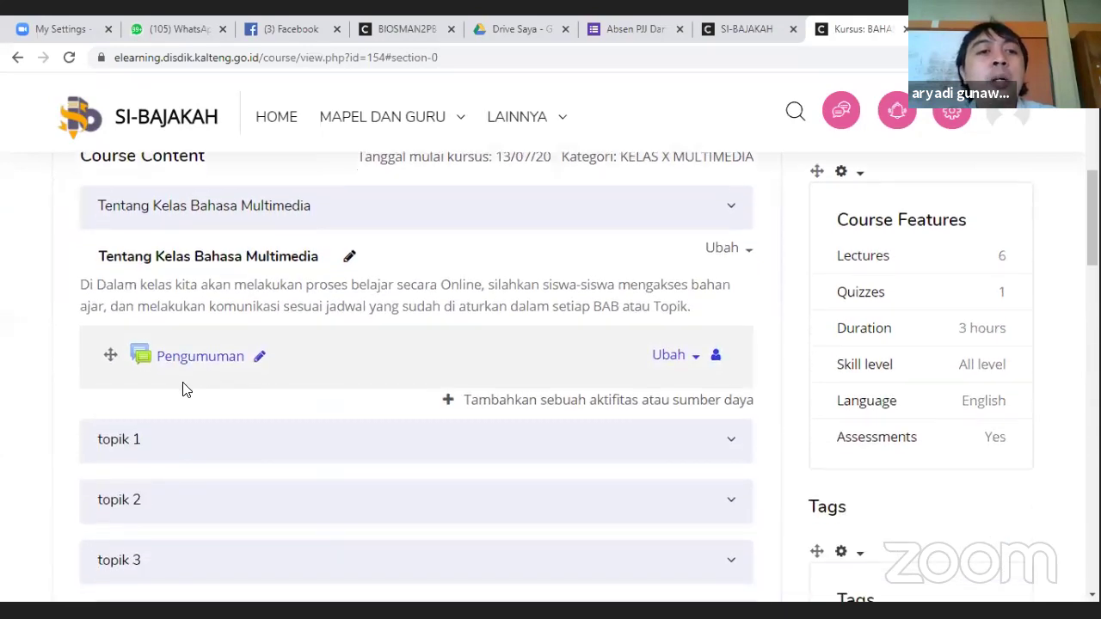
click(680, 356)
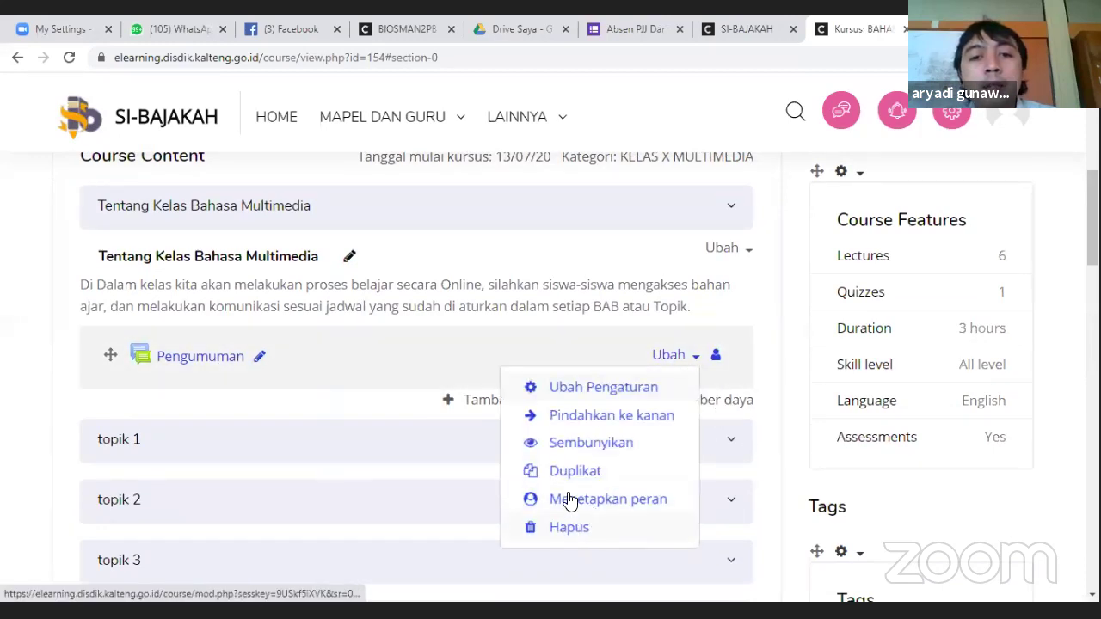
click(573, 444)
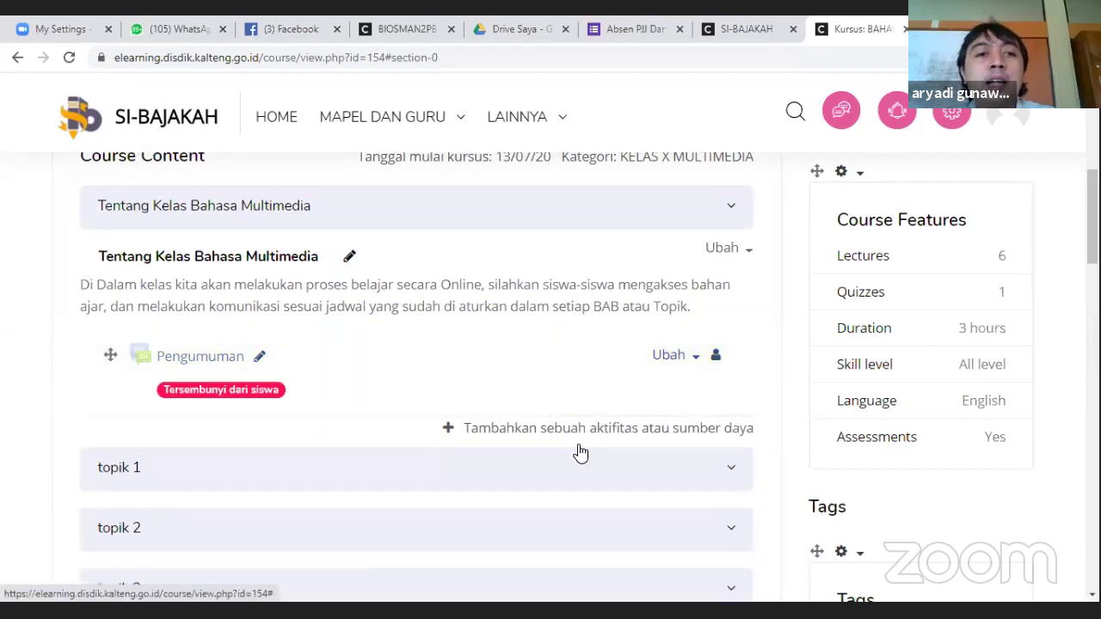
- Highlight and deselect the section title and description text while reviewing the section
drag(114, 285, 713, 317)
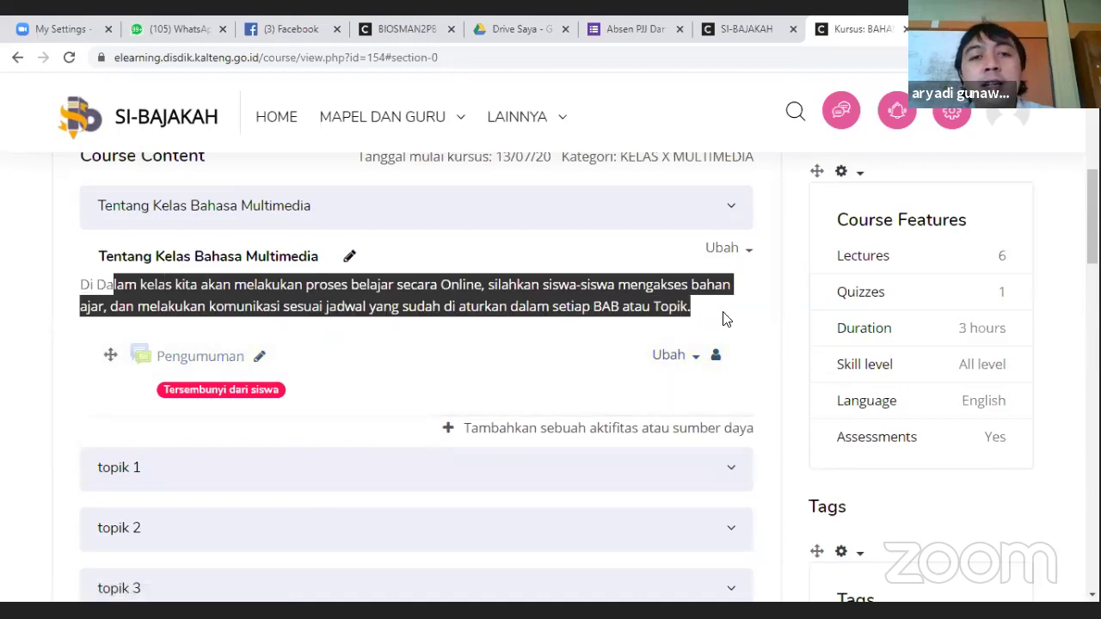
scroll(344, 468, down, 1)
click(134, 202)
drag(68, 202, 728, 228)
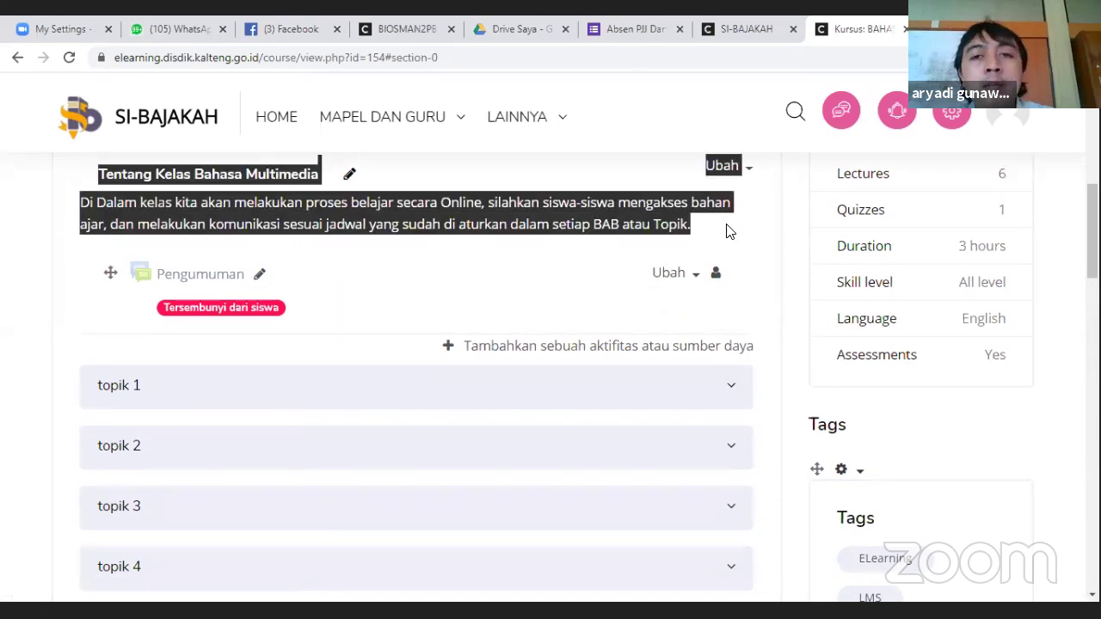
click(727, 231)
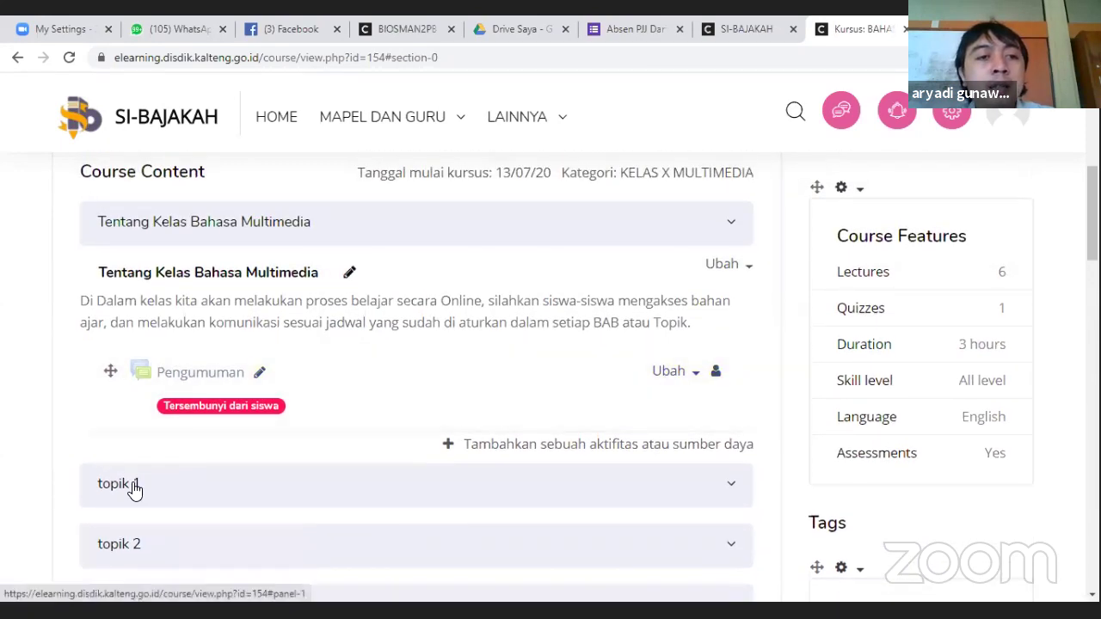
scroll(141, 494, down, 1)
scroll(140, 495, down, 1)
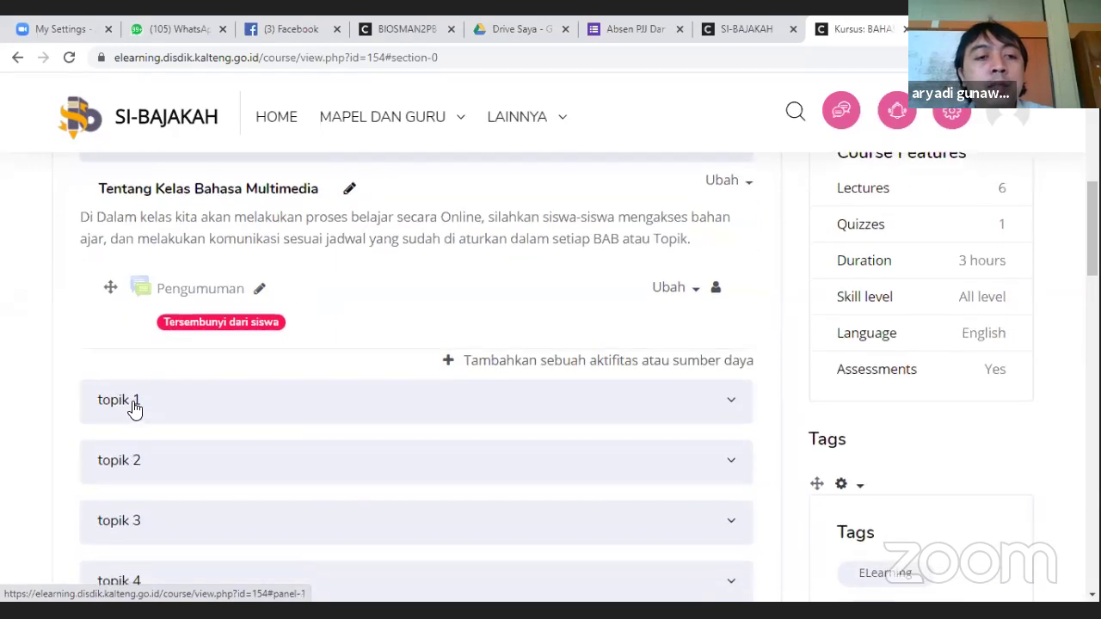
- Expand topik 1 and rename it to BAB I
click(732, 400)
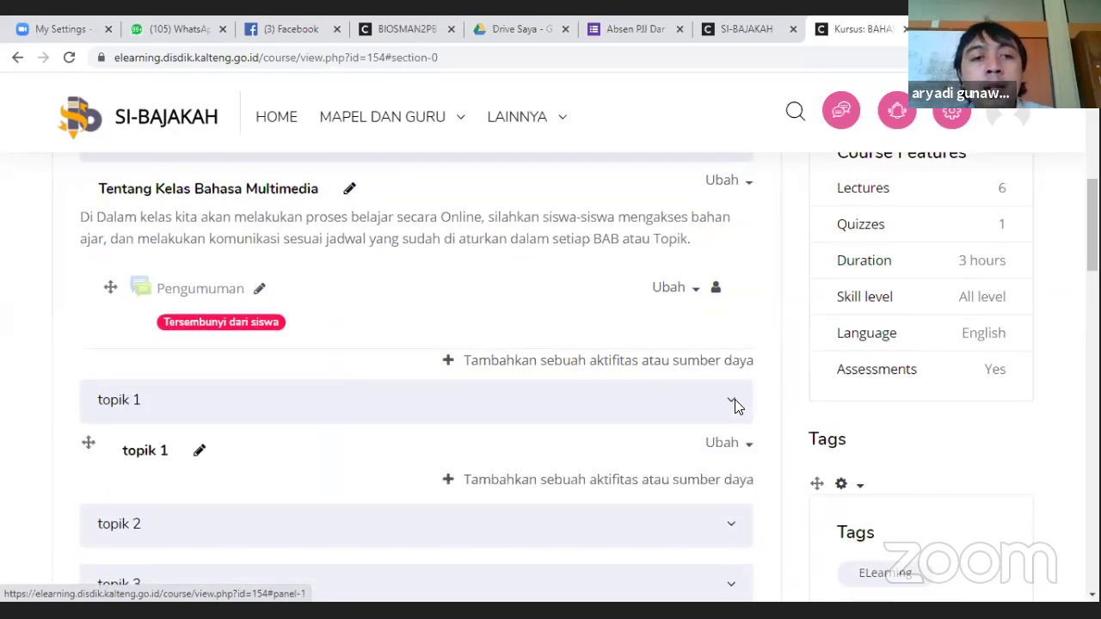
click(200, 454)
text(BAB I)
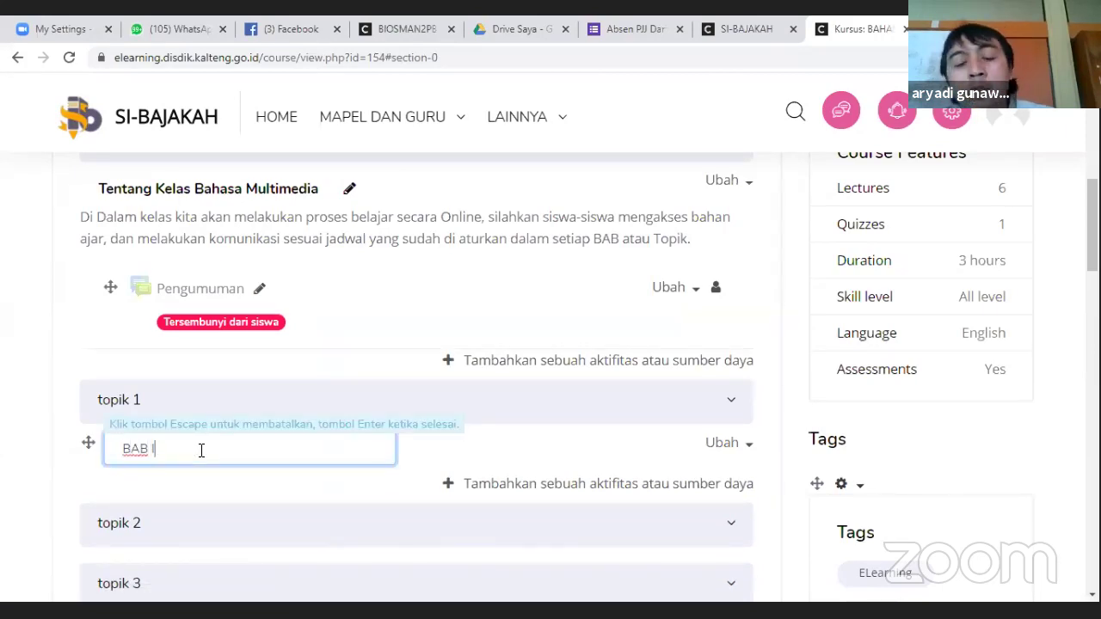
text(,)
key(BackSpace)
key(Return)
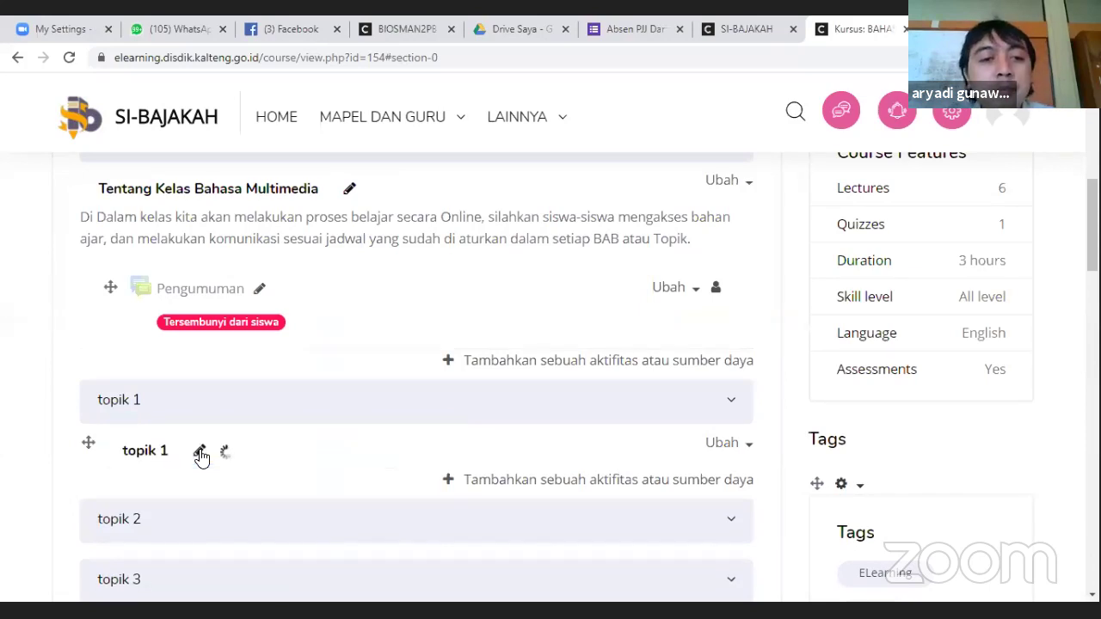
scroll(225, 456, down, 1)
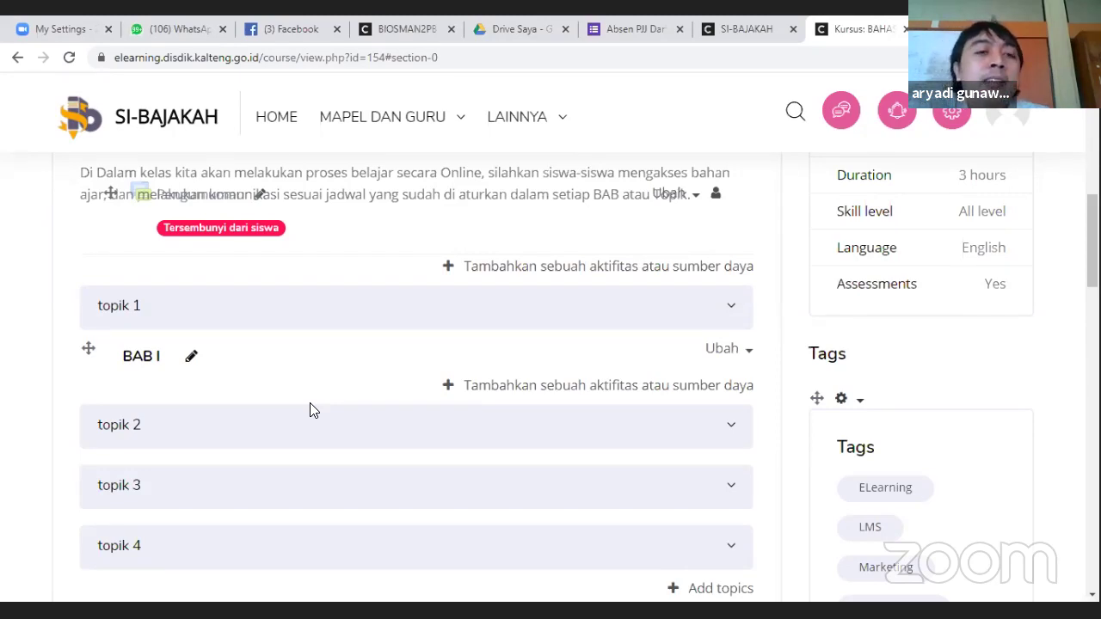
- Open the add activity or resource chooser, then close it without adding anything
click(606, 389)
click(768, 98)
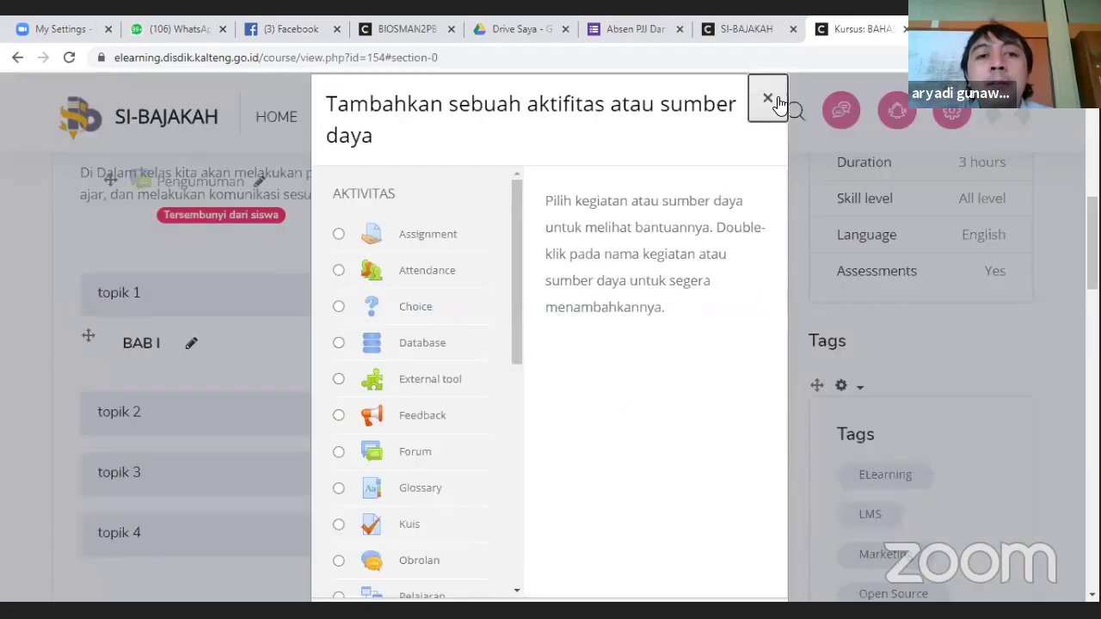
scroll(622, 332, up, 4)
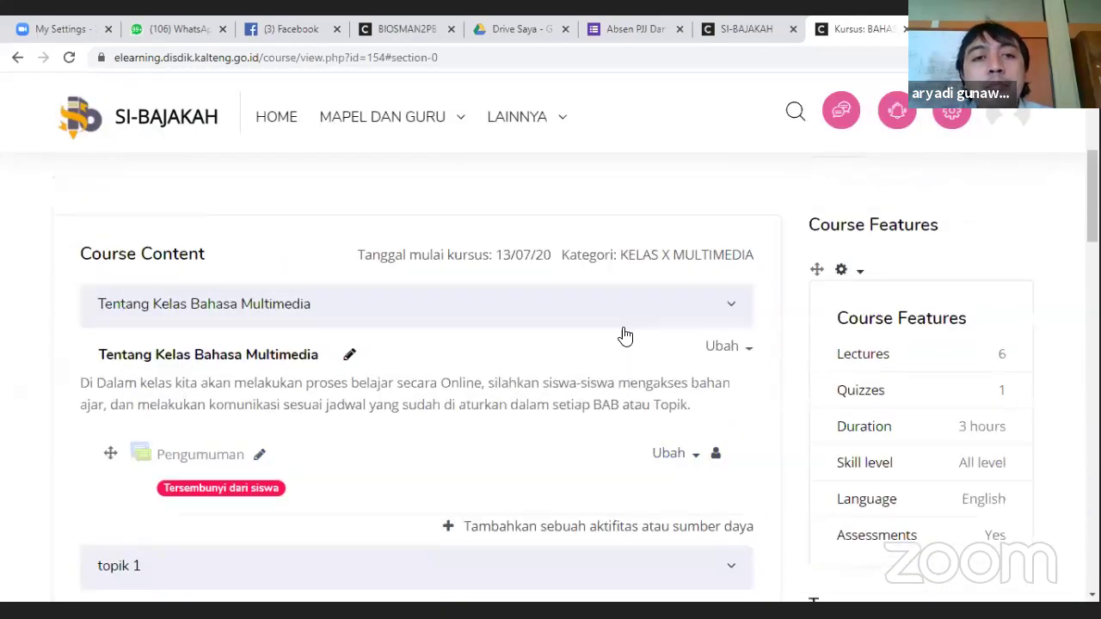
scroll(624, 334, down, 3)
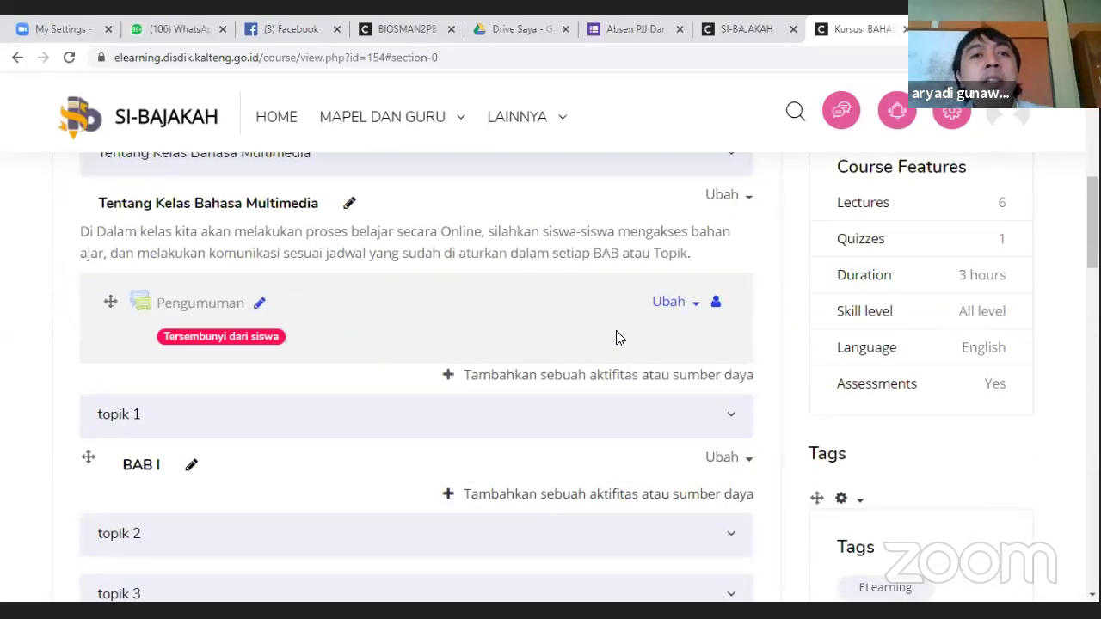
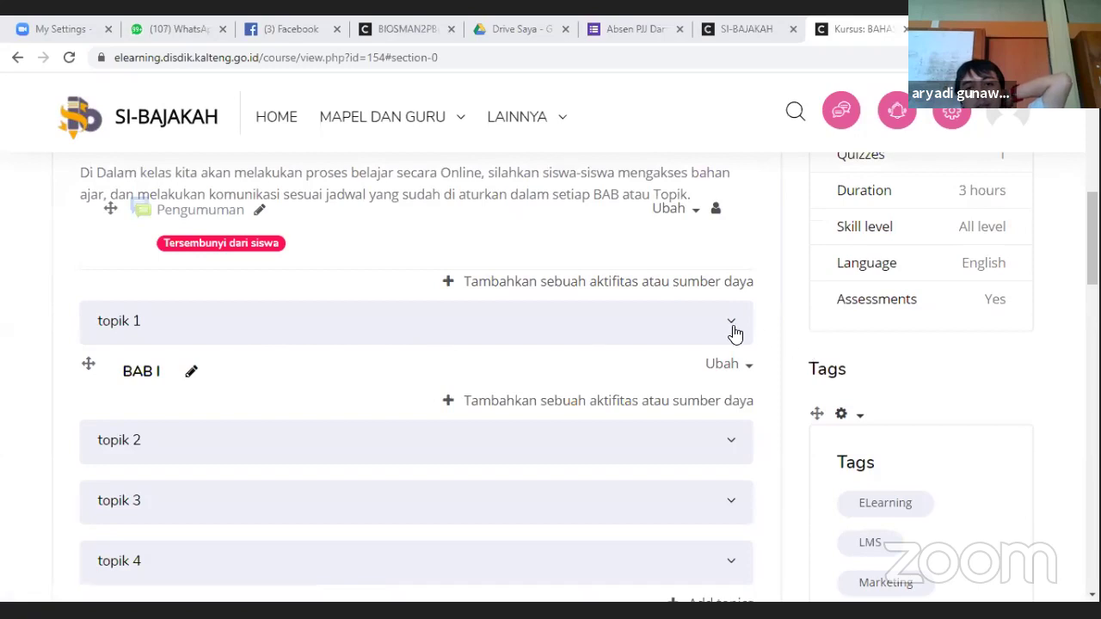
- Collapse and re-expand the topik 1 section, then scroll through the course outline
click(732, 326)
click(733, 326)
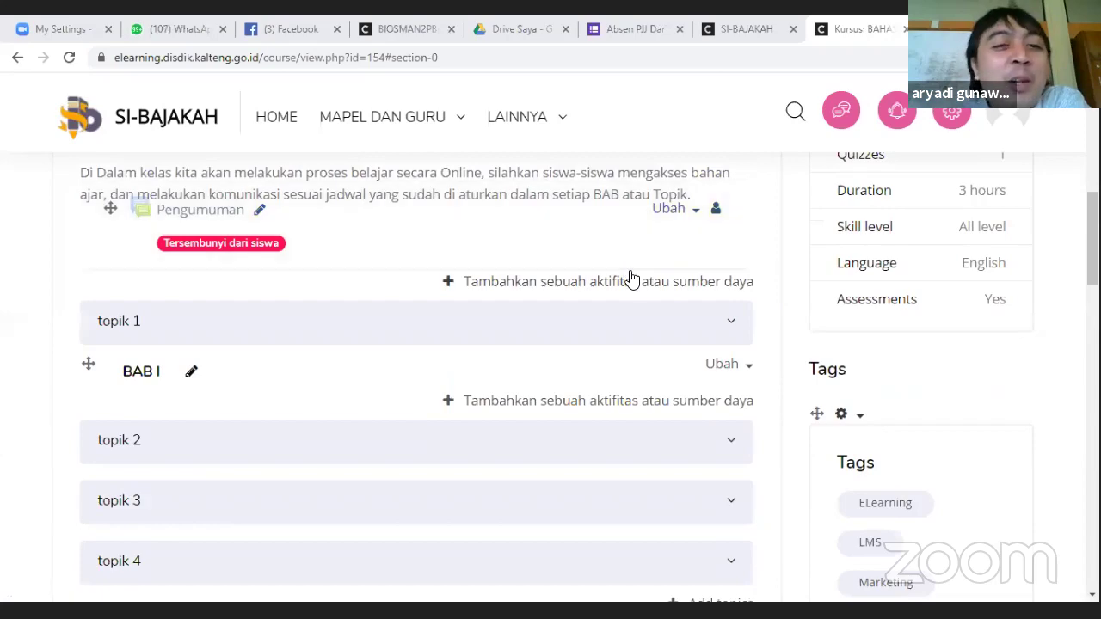
scroll(633, 280, up, 5)
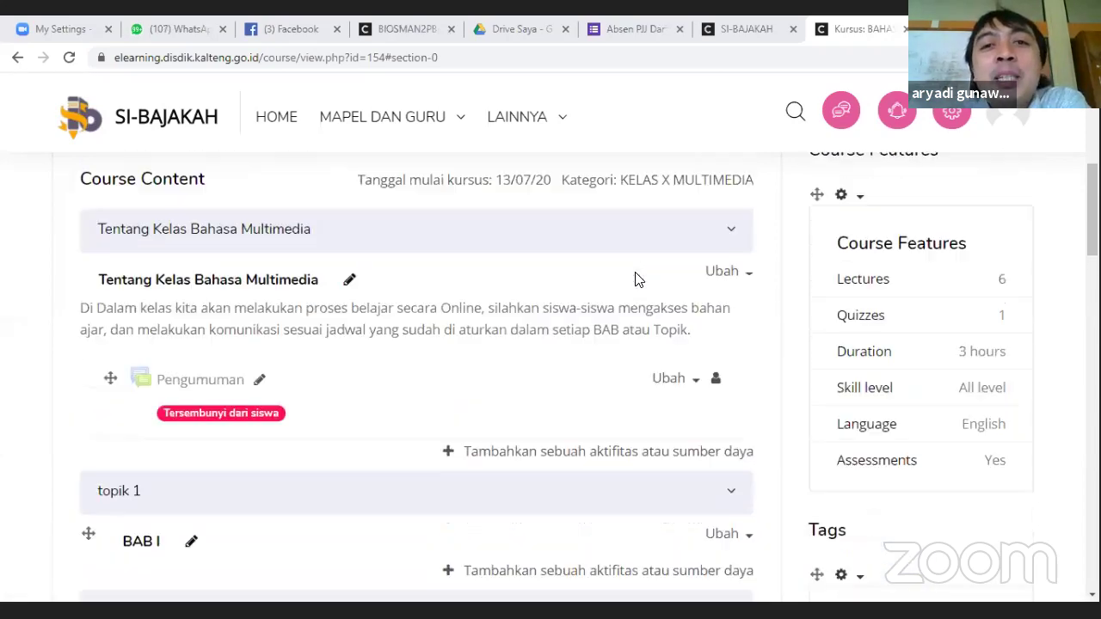
scroll(635, 280, down, 5)
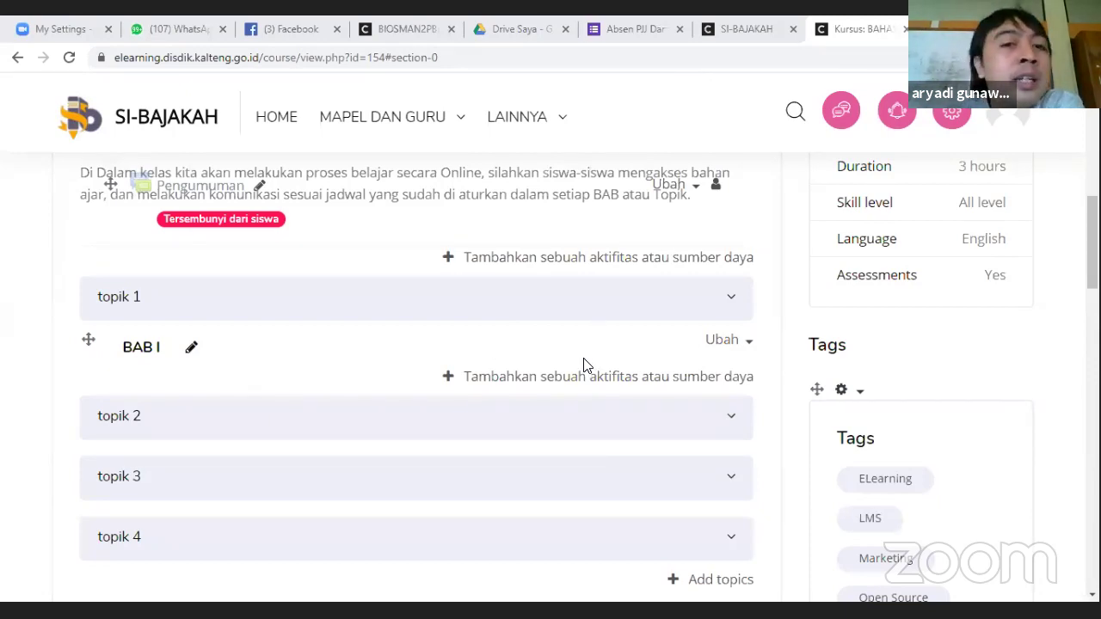
scroll(583, 366, down, 1)
scroll(584, 366, up, 2)
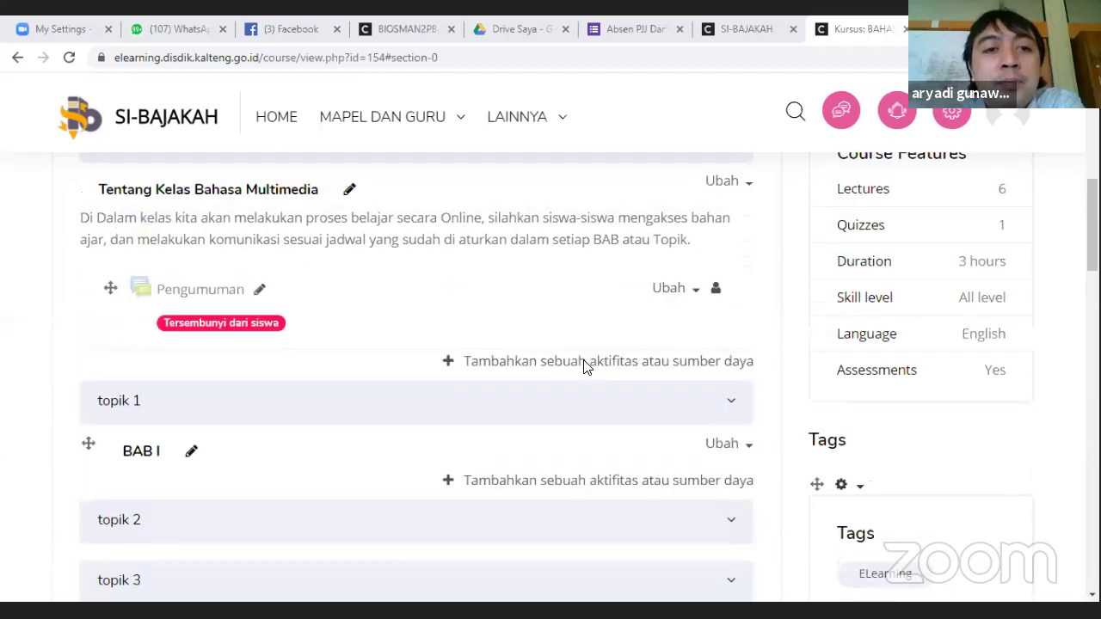
scroll(584, 366, down, 1)
scroll(583, 367, down, 1)
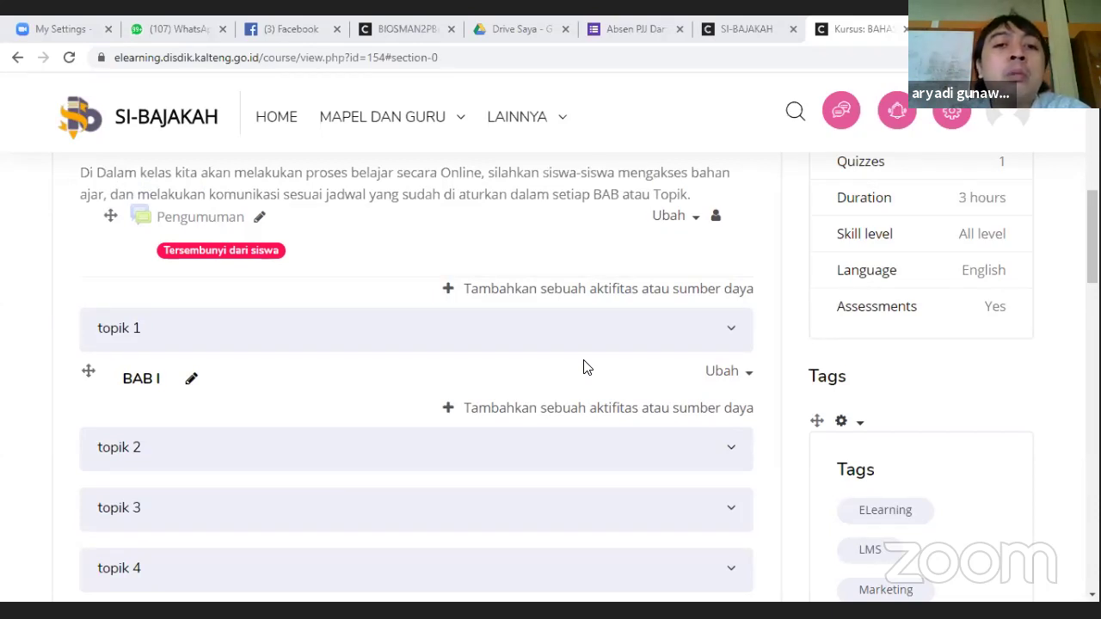
scroll(590, 367, down, 1)
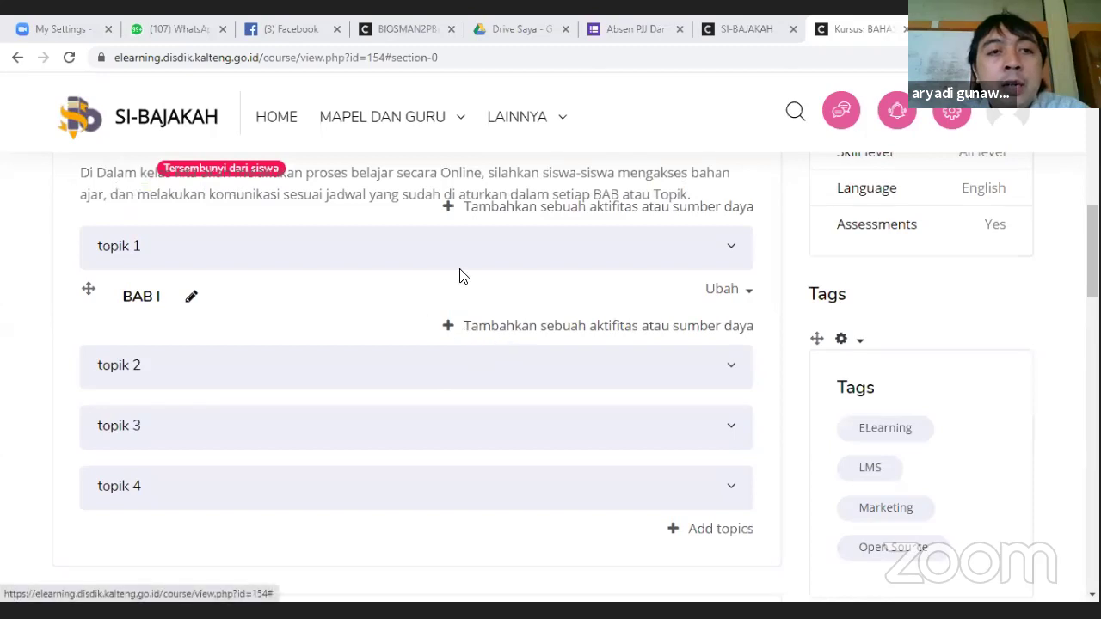
scroll(462, 275, up, 7)
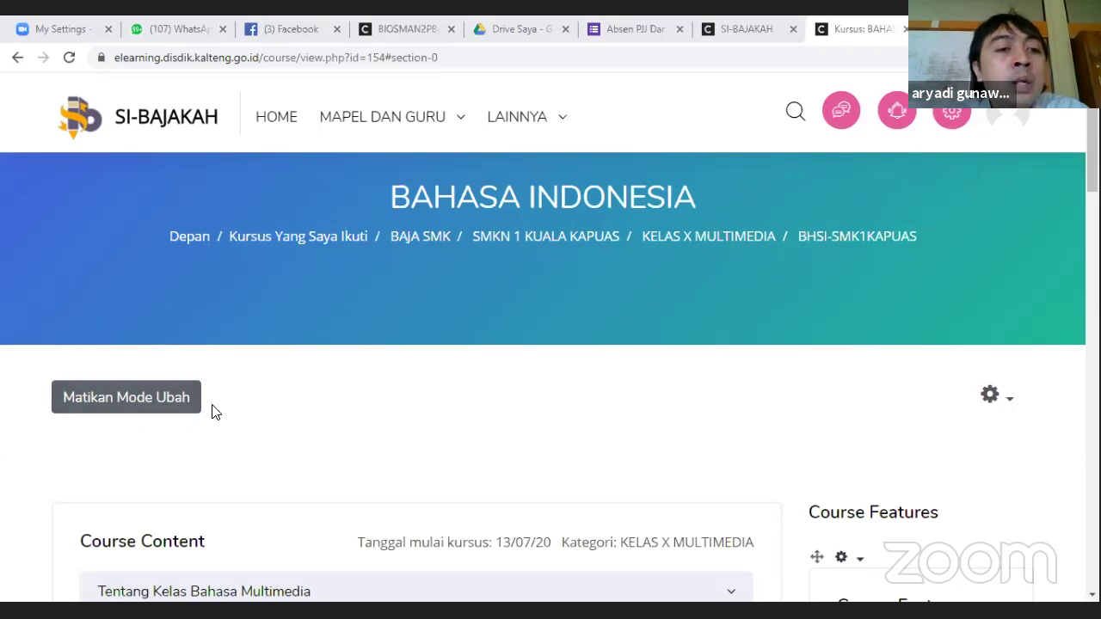
- Reload the course page so the first topic reads BAB I, and expand BAB I
scroll(180, 413, down, 3)
scroll(180, 413, up, 1)
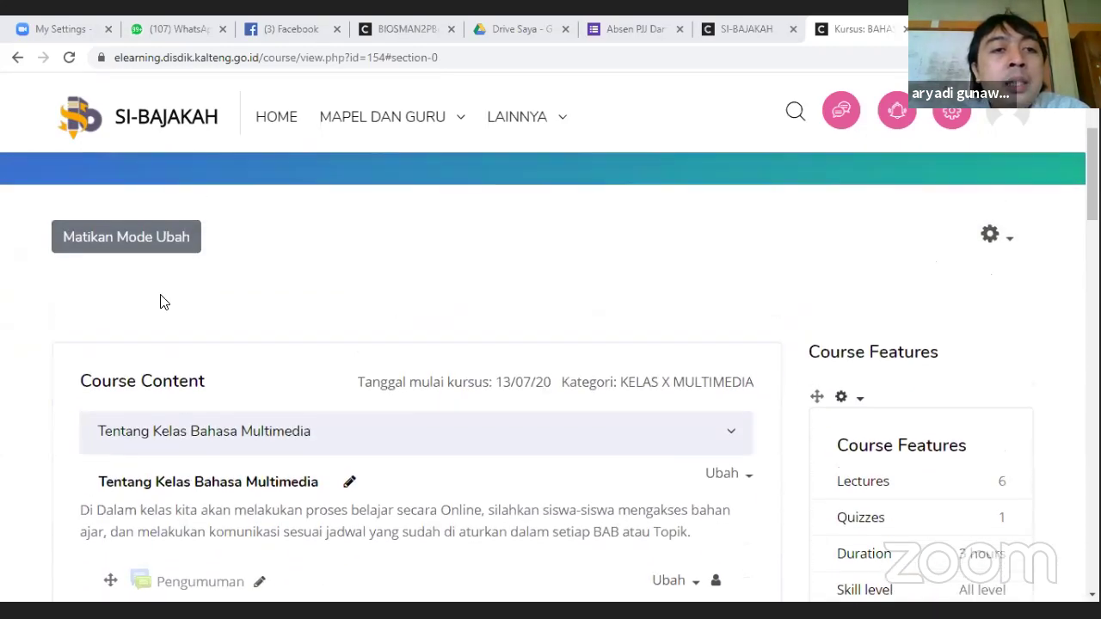
scroll(241, 275, down, 3)
scroll(247, 283, down, 1)
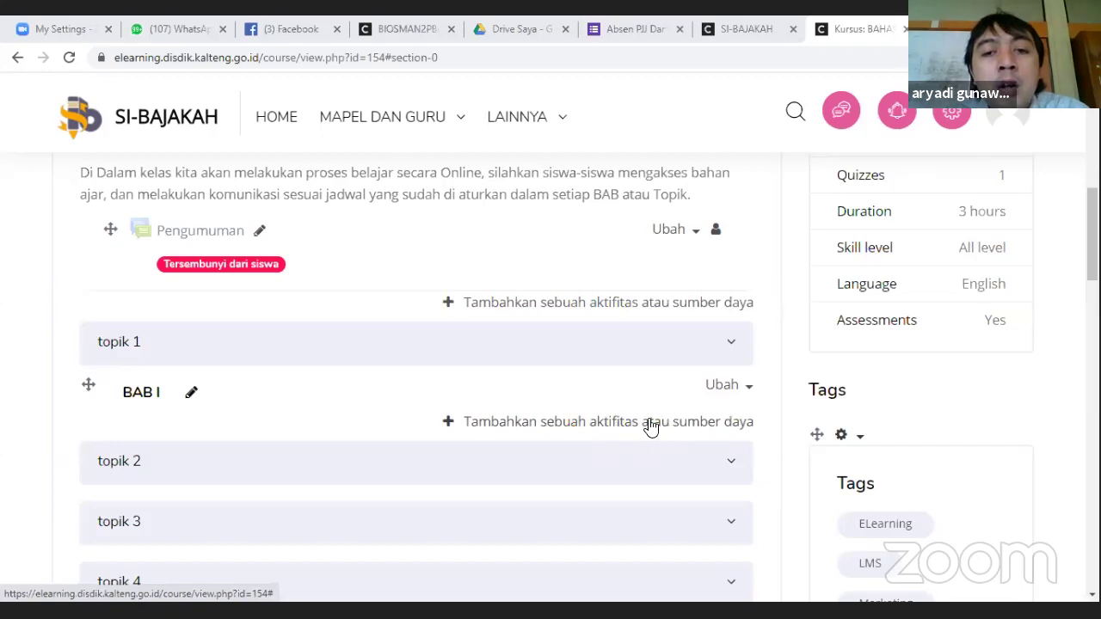
scroll(457, 390, up, 4)
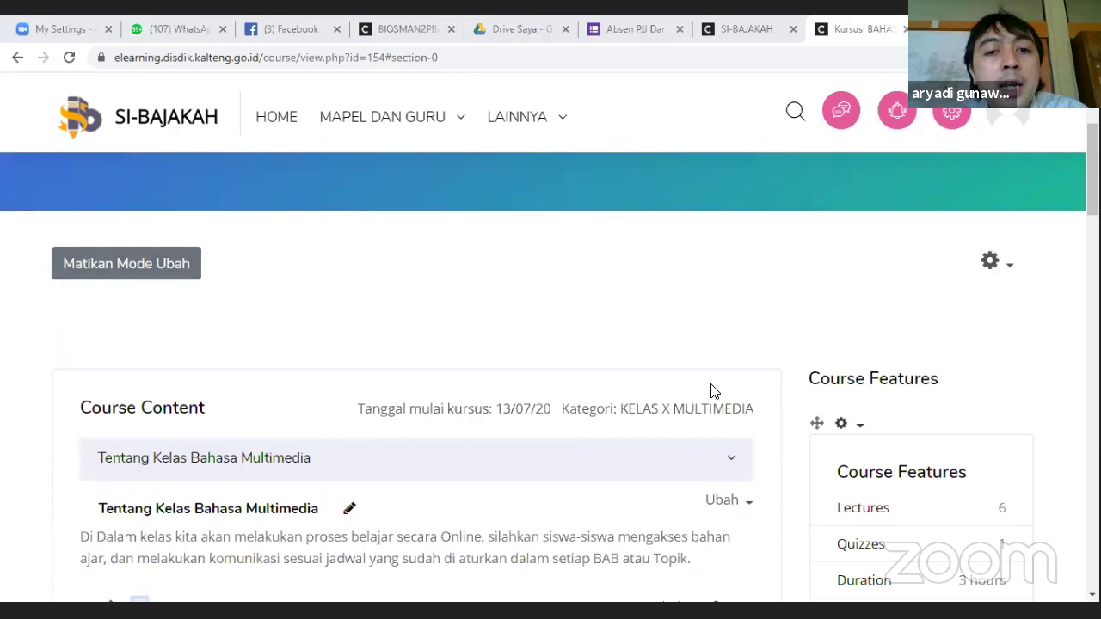
scroll(710, 389, down, 4)
scroll(702, 392, up, 3)
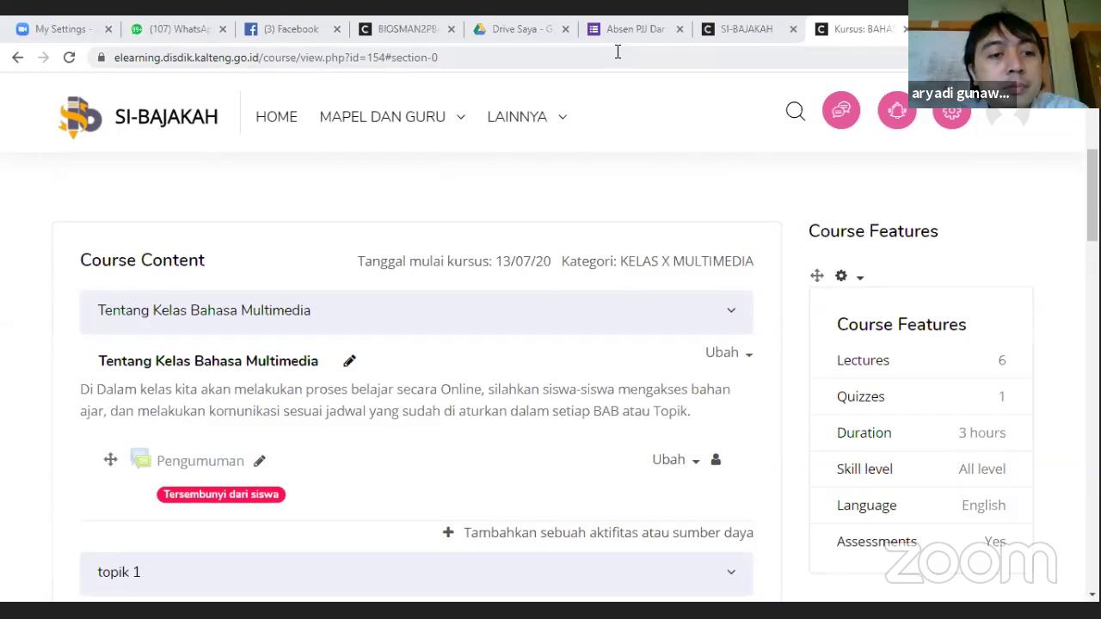
scroll(132, 406, down, 2)
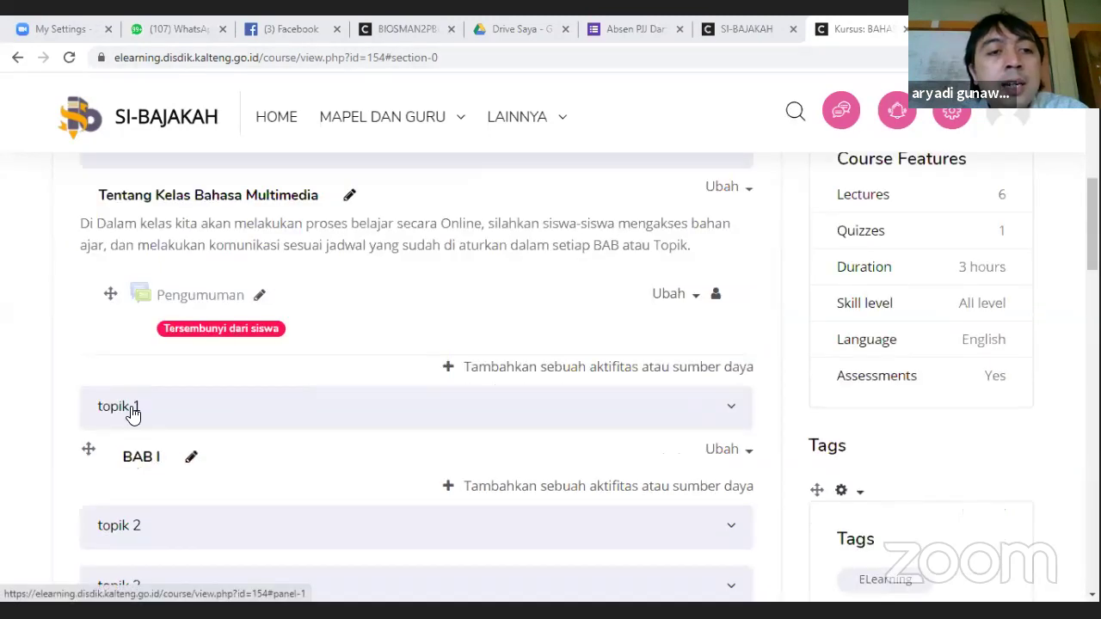
click(70, 58)
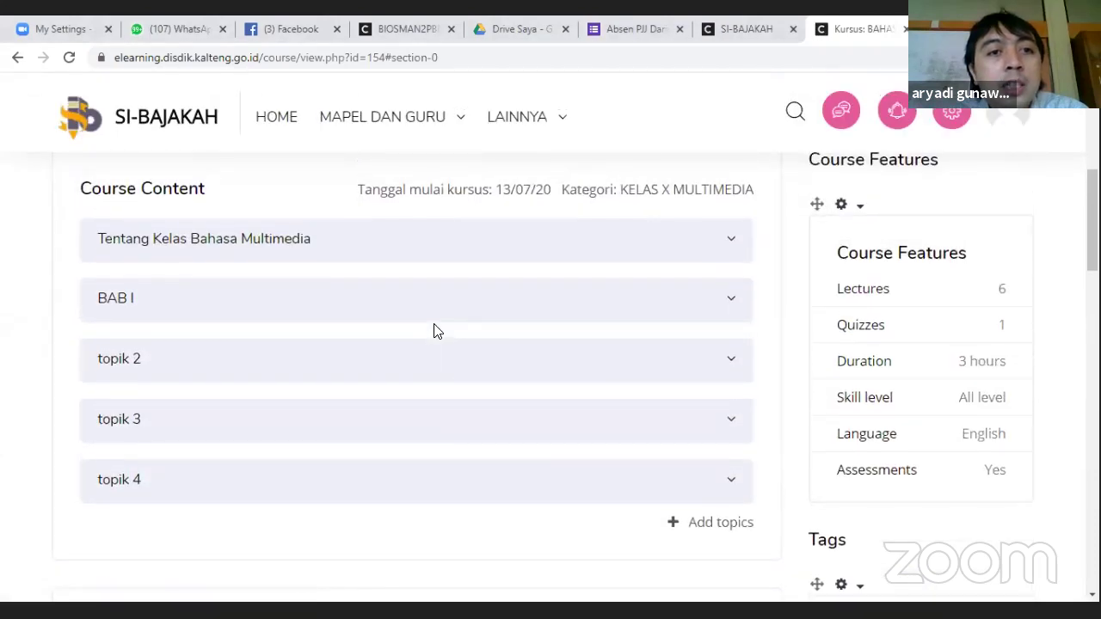
click(442, 310)
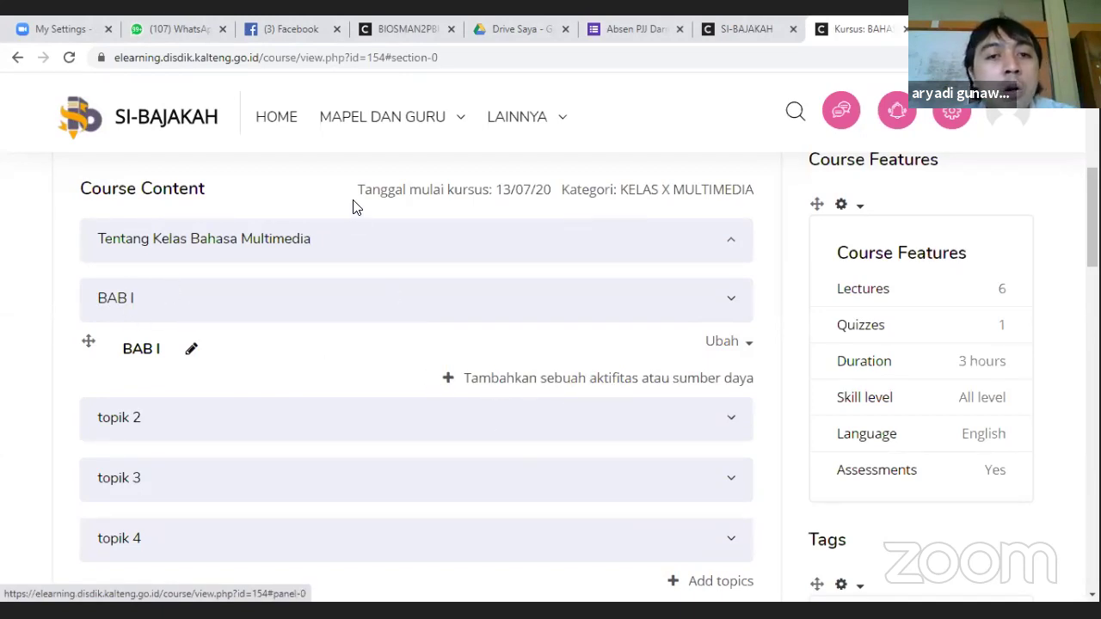
- In the activity chooser, pick File under SUMBER and add it to BAB I
click(595, 382)
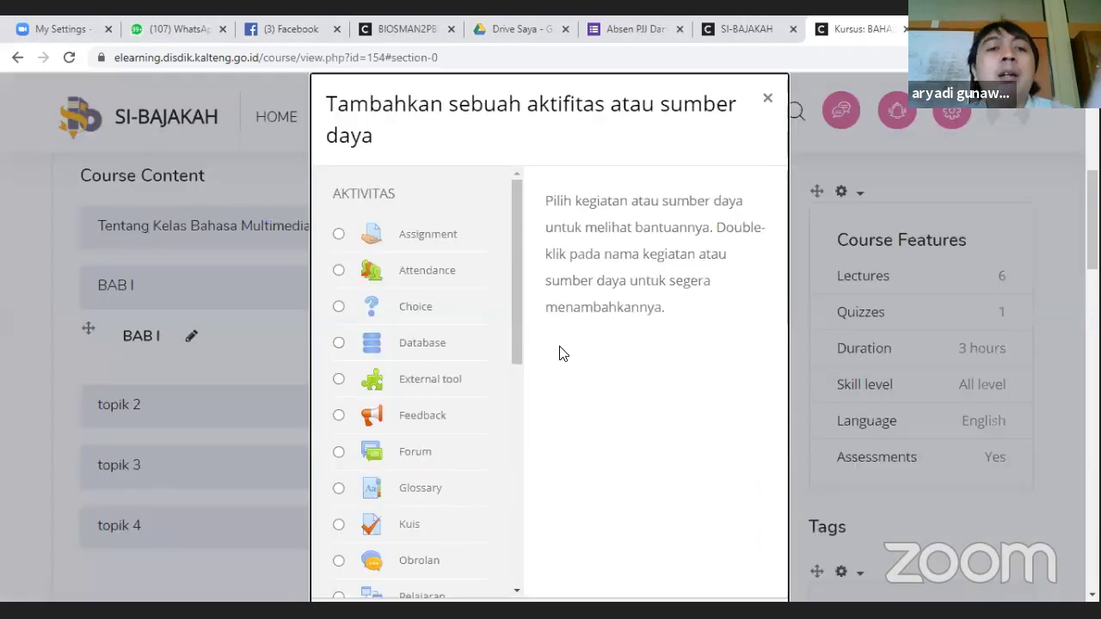
scroll(447, 397, down, 1)
scroll(447, 398, down, 5)
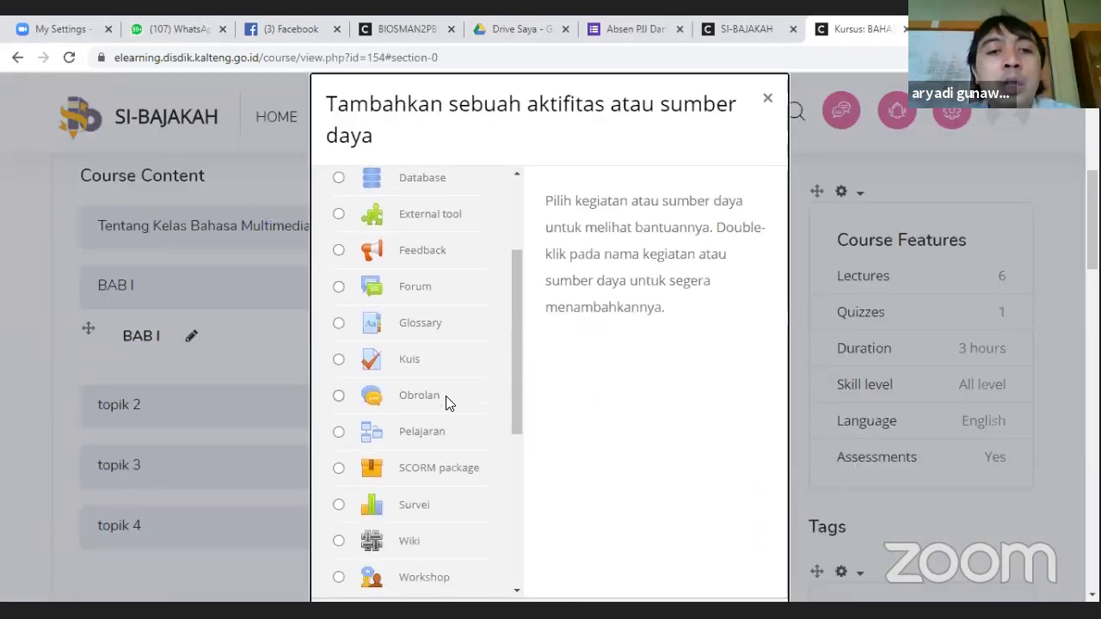
scroll(447, 403, down, 3)
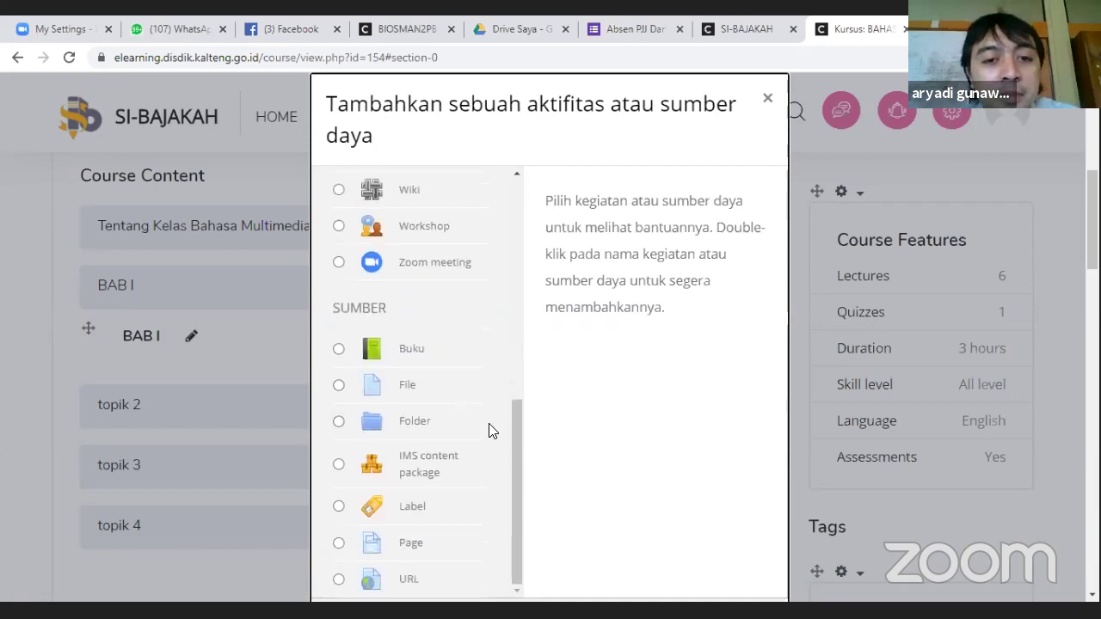
drag(405, 322, 331, 314)
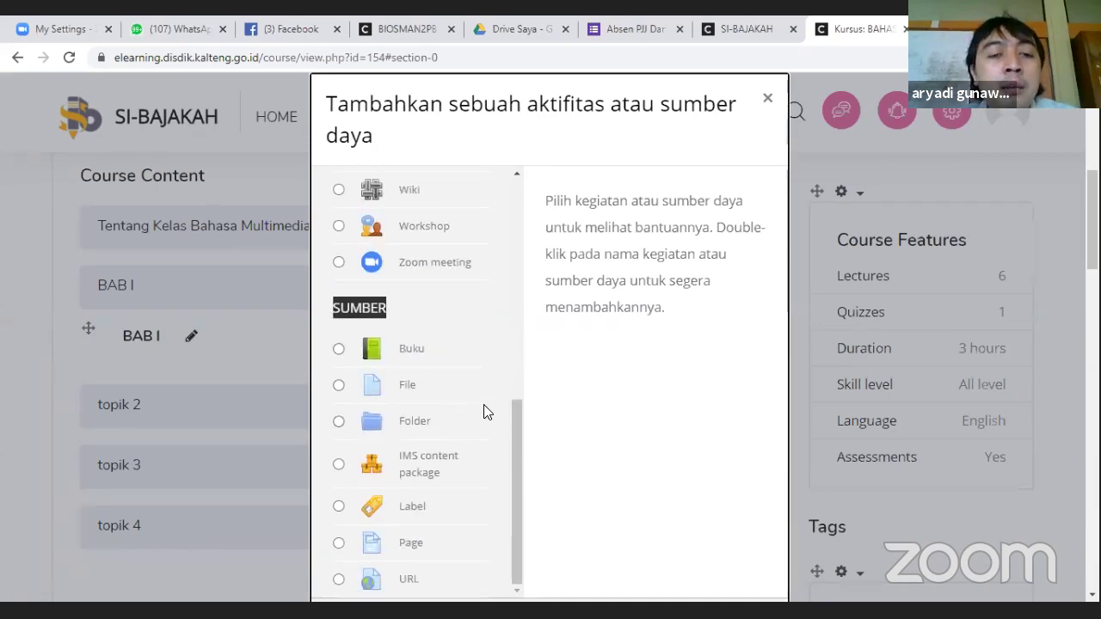
click(339, 385)
scroll(654, 379, down, 2)
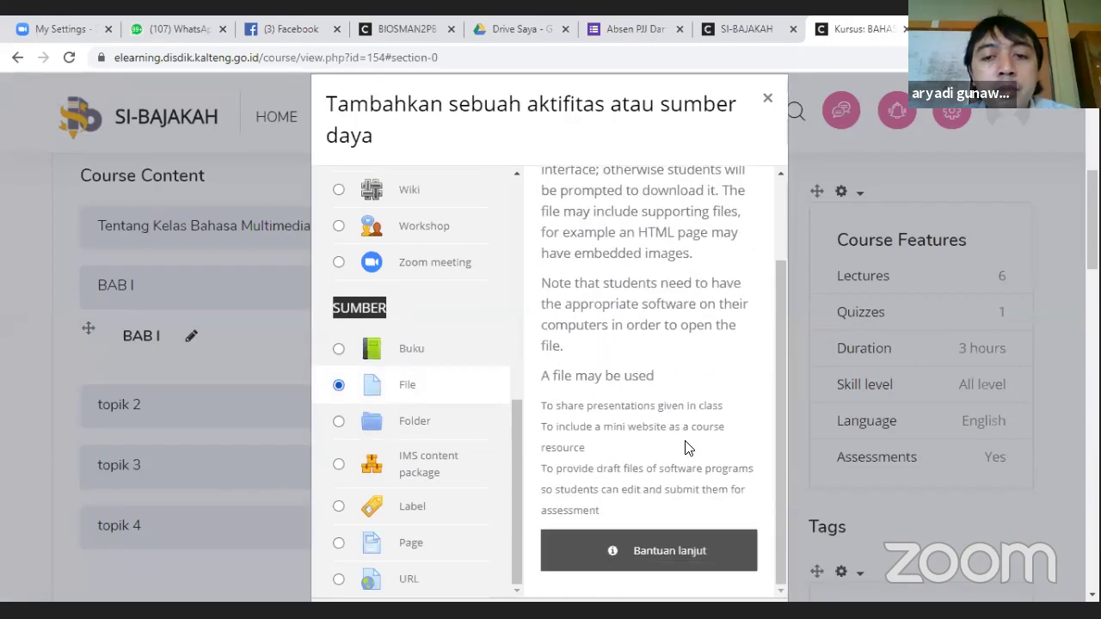
scroll(681, 241, down, 4)
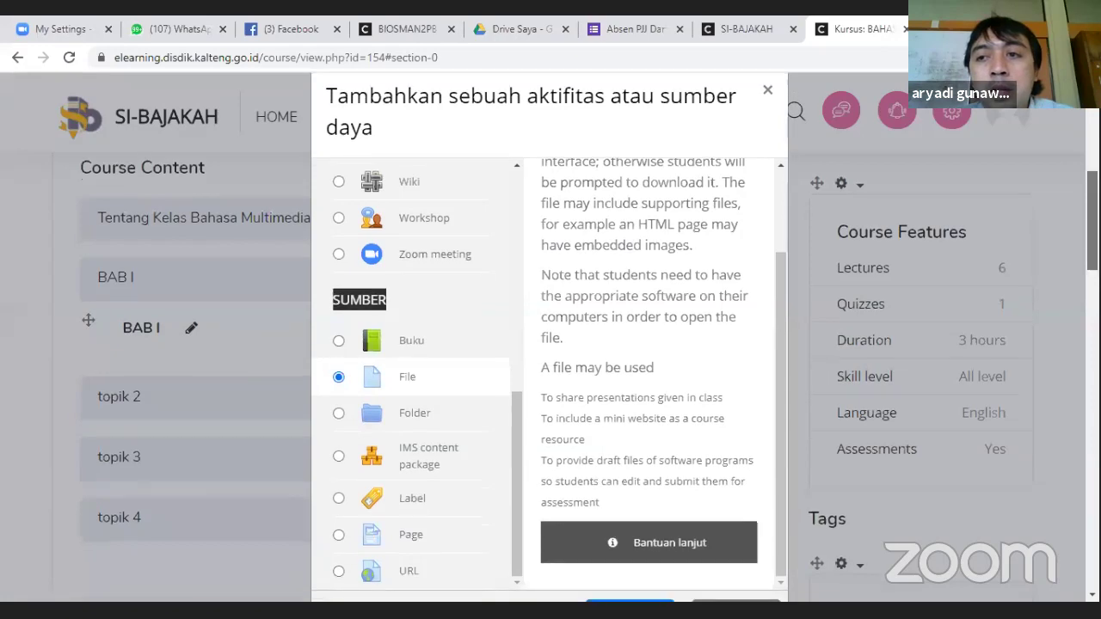
click(628, 279)
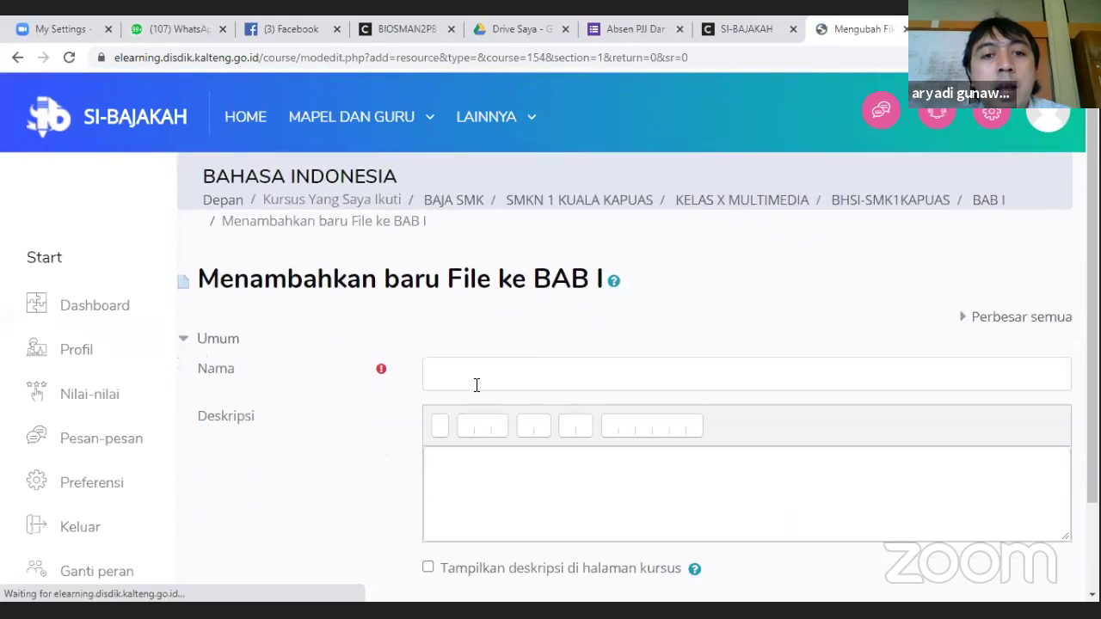
- Name the resource 'Modul Bab I', replacing the mistyped 'EBOO'
click(474, 371)
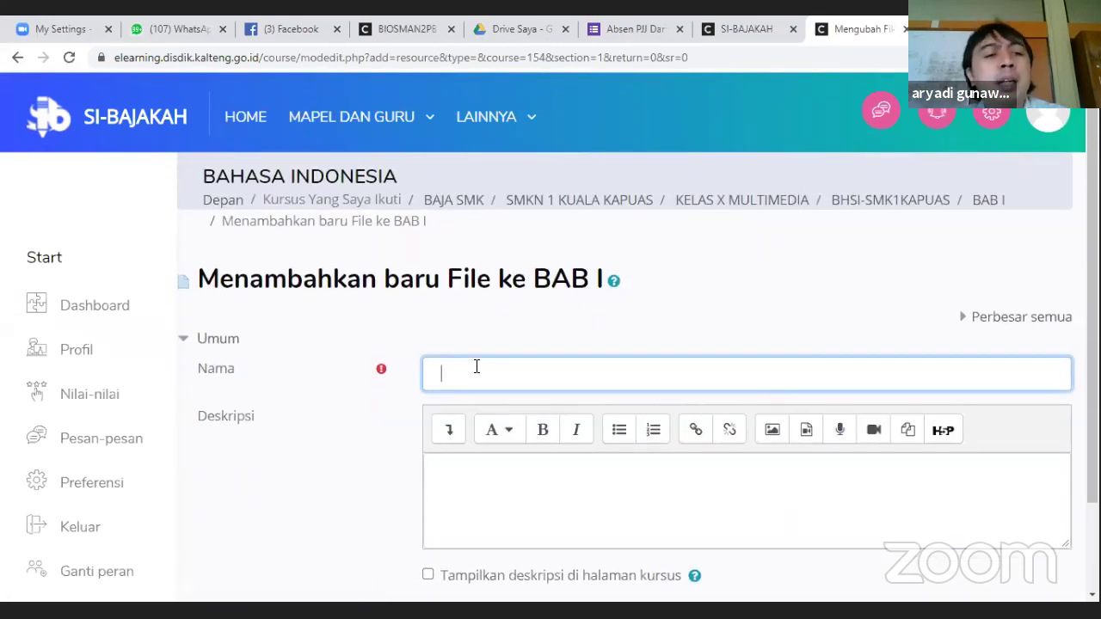
text(EBOO)
key(BackSpace)
key(BackSpace)
key(BackSpace)
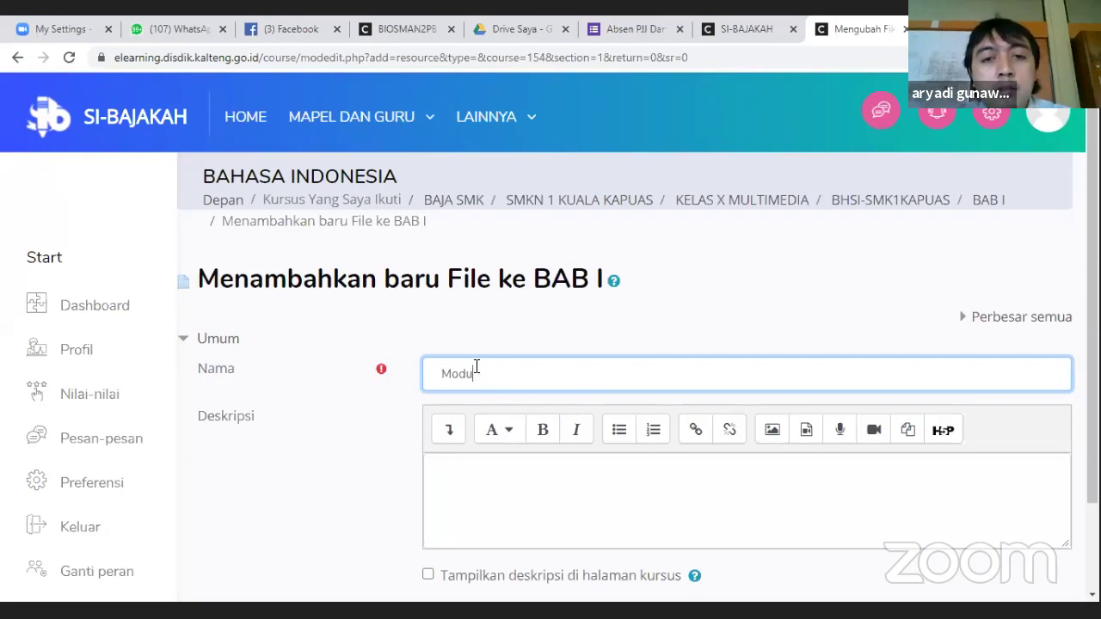
text(Modul Bab I)
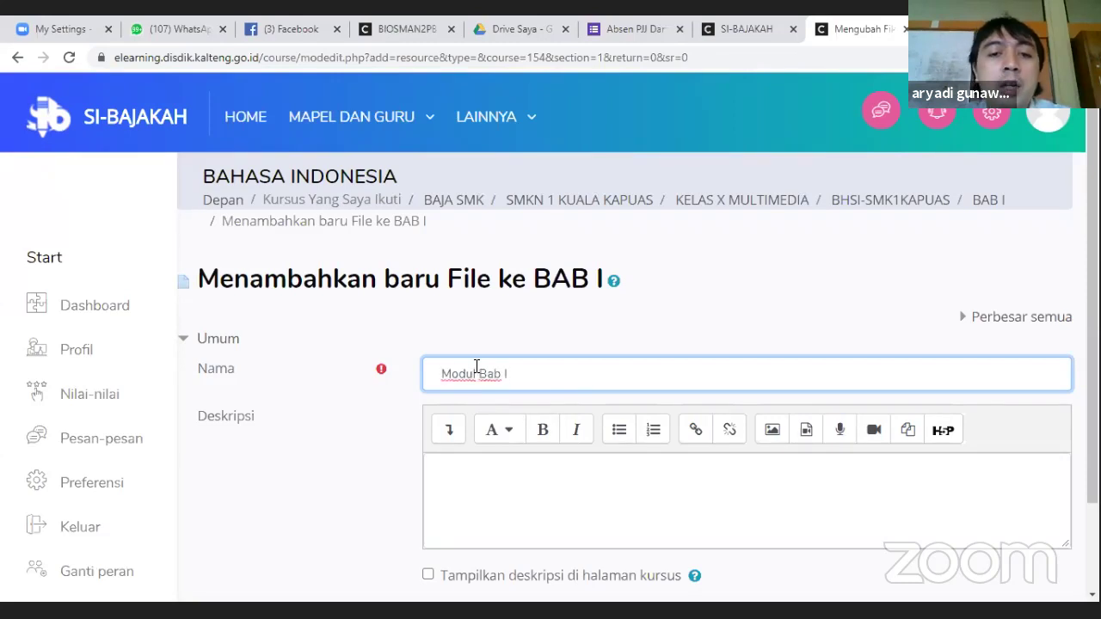
scroll(477, 367, down, 2)
- Enter description 'Download ya anak-anak', show it on the course page, and open the file picker
click(468, 311)
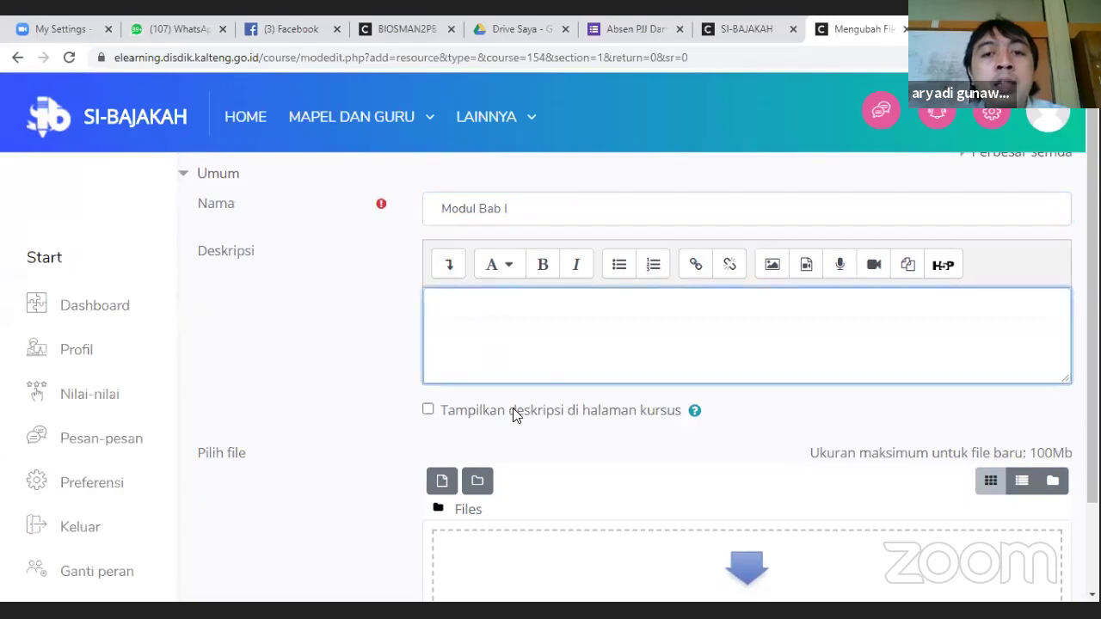
drag(449, 411, 639, 410)
click(494, 306)
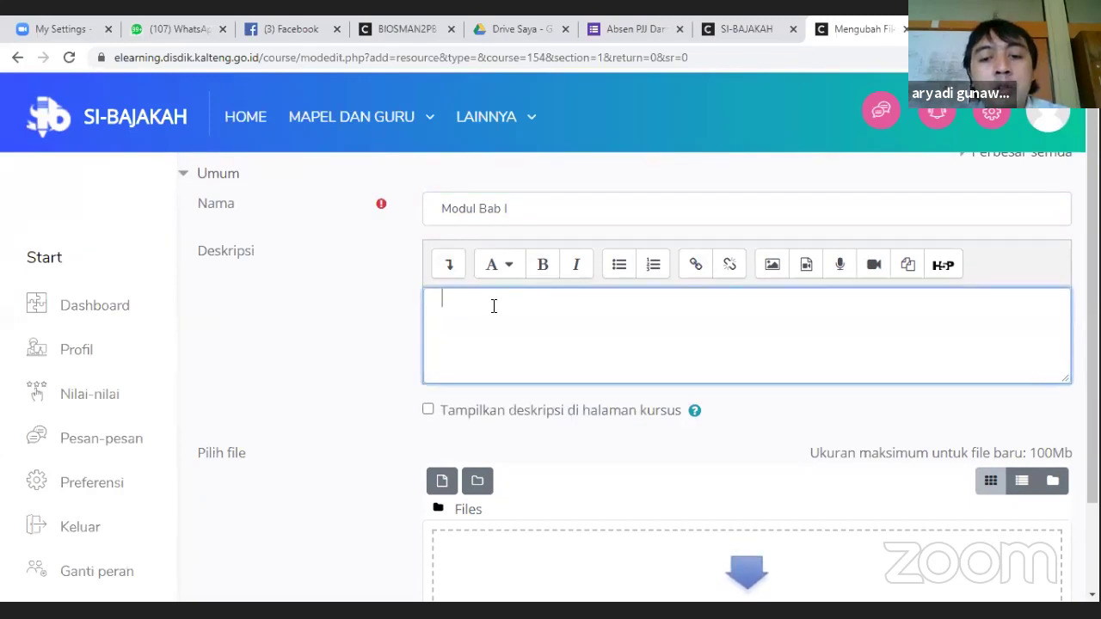
text(Download ya)
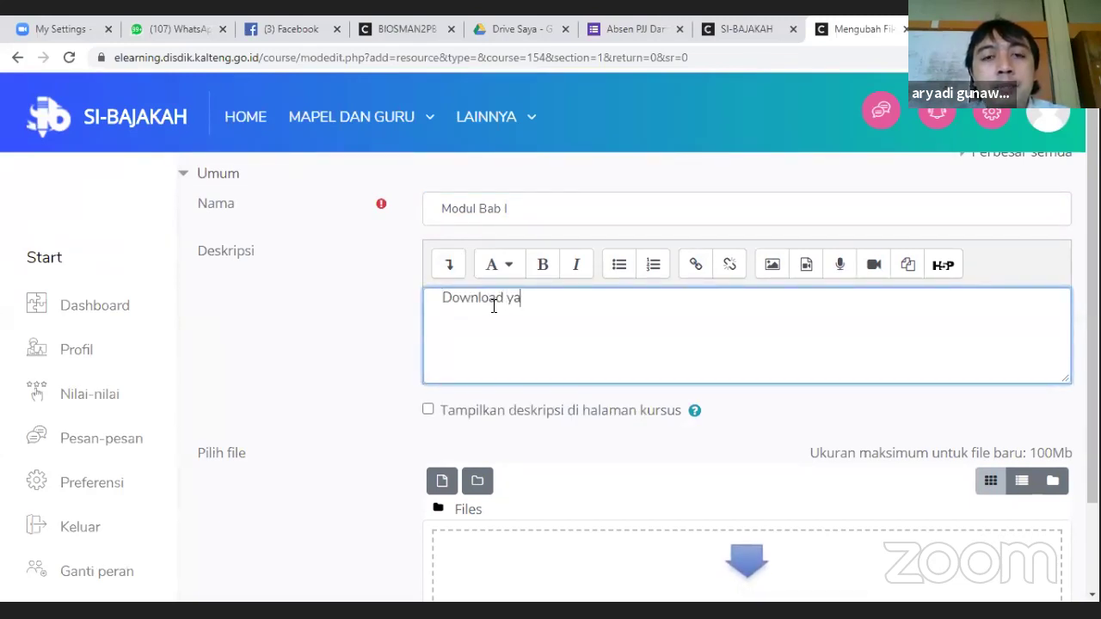
text( anak-anak)
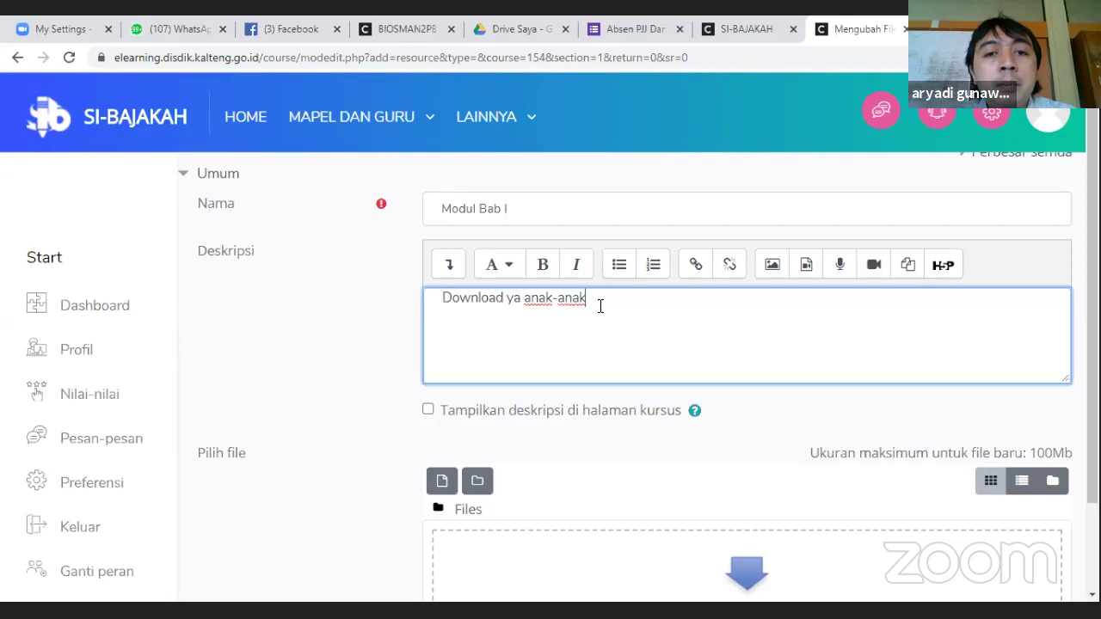
click(428, 411)
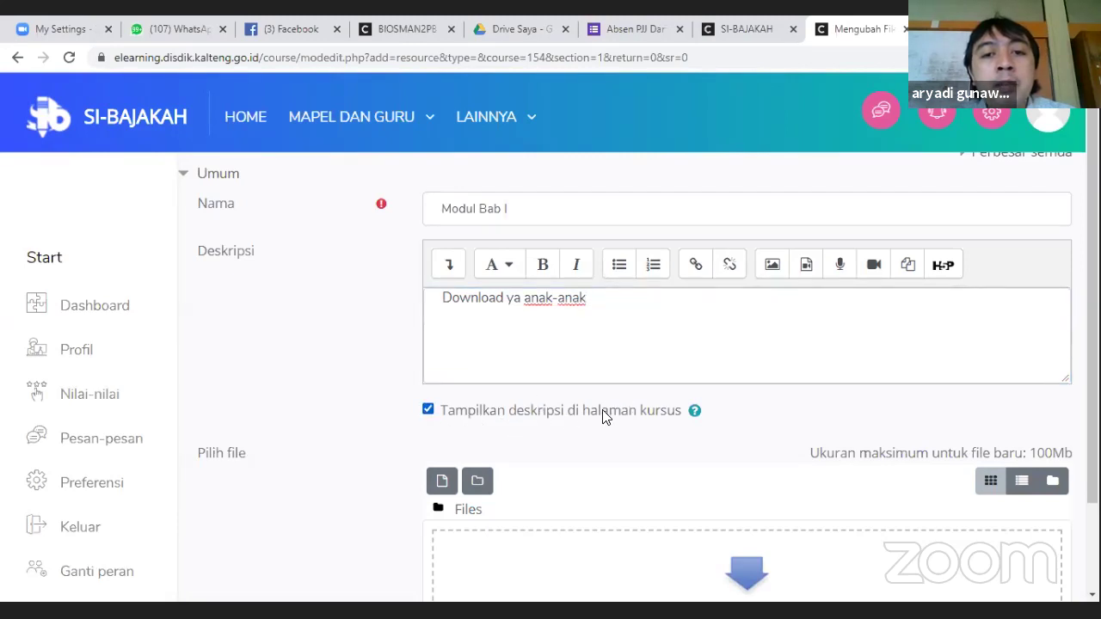
scroll(605, 416, down, 2)
click(443, 316)
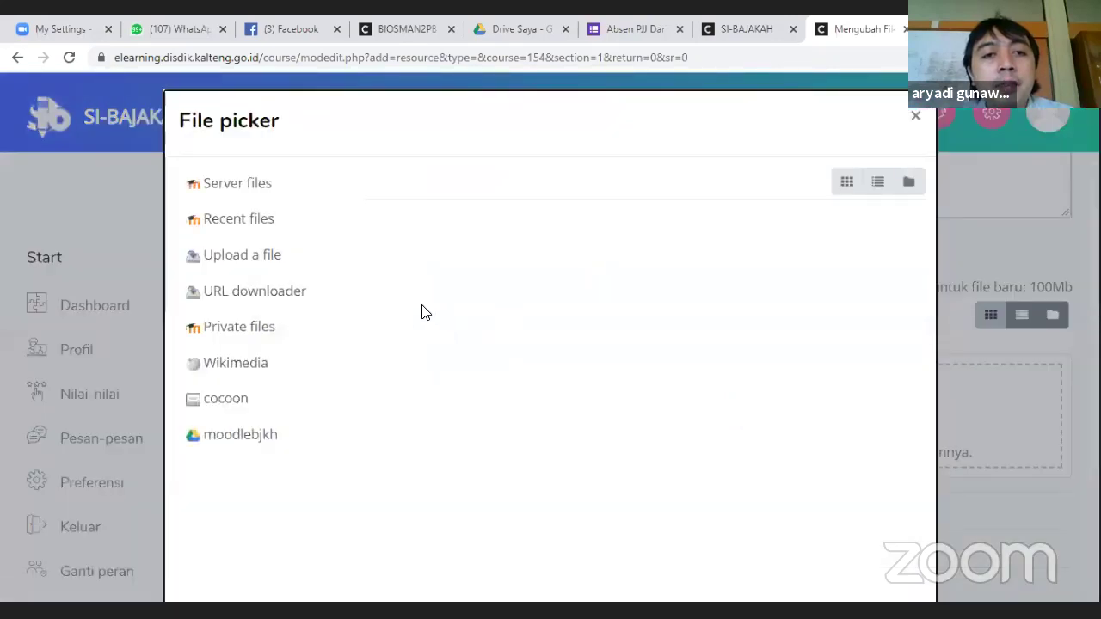
- Upload the Ajuan daftar PDF from Downloads into the resource's Files area
click(271, 262)
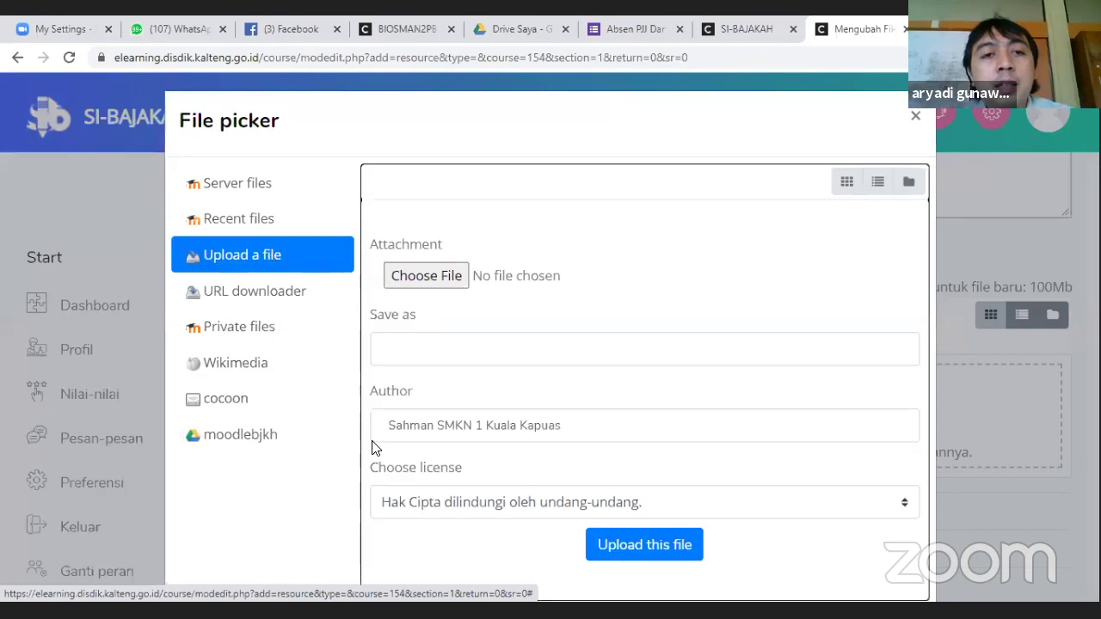
click(455, 283)
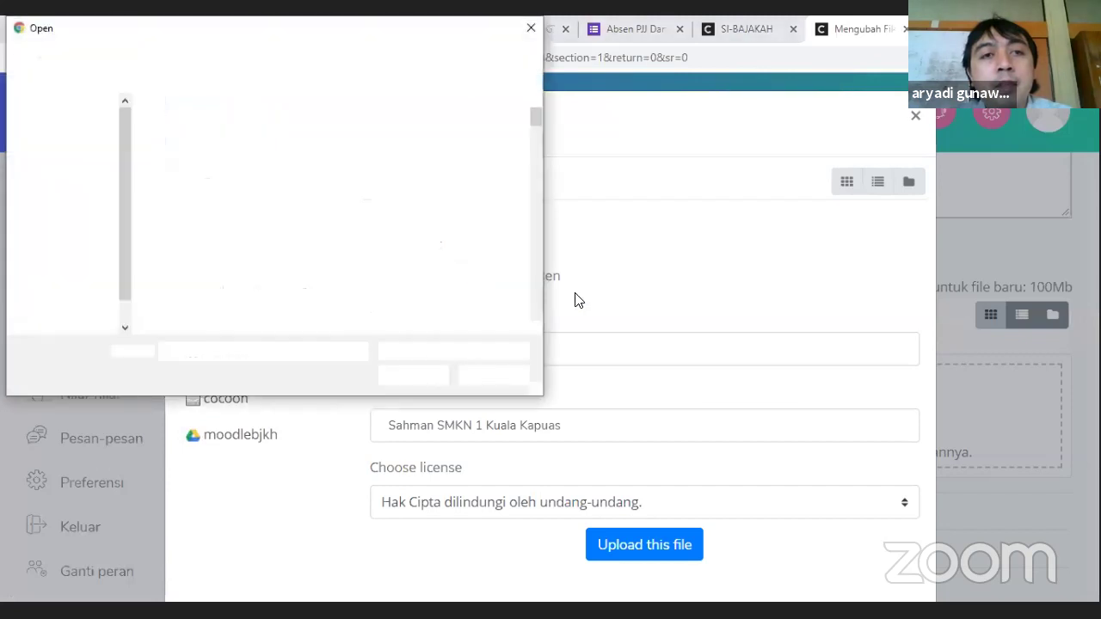
scroll(469, 239, down, 3)
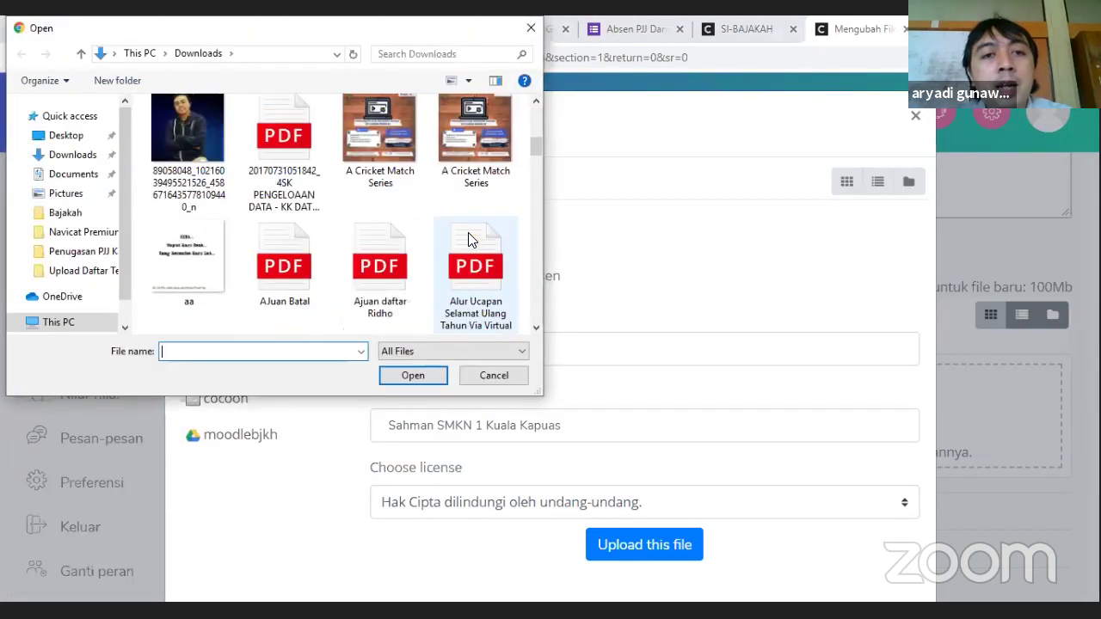
scroll(468, 240, down, 1)
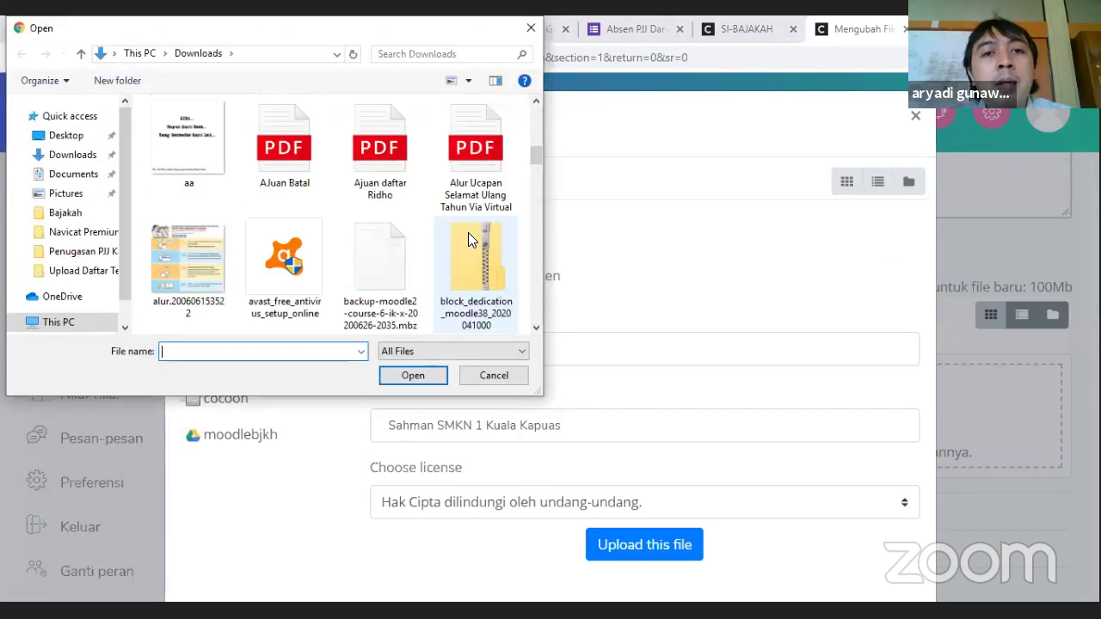
scroll(464, 241, up, 1)
click(384, 252)
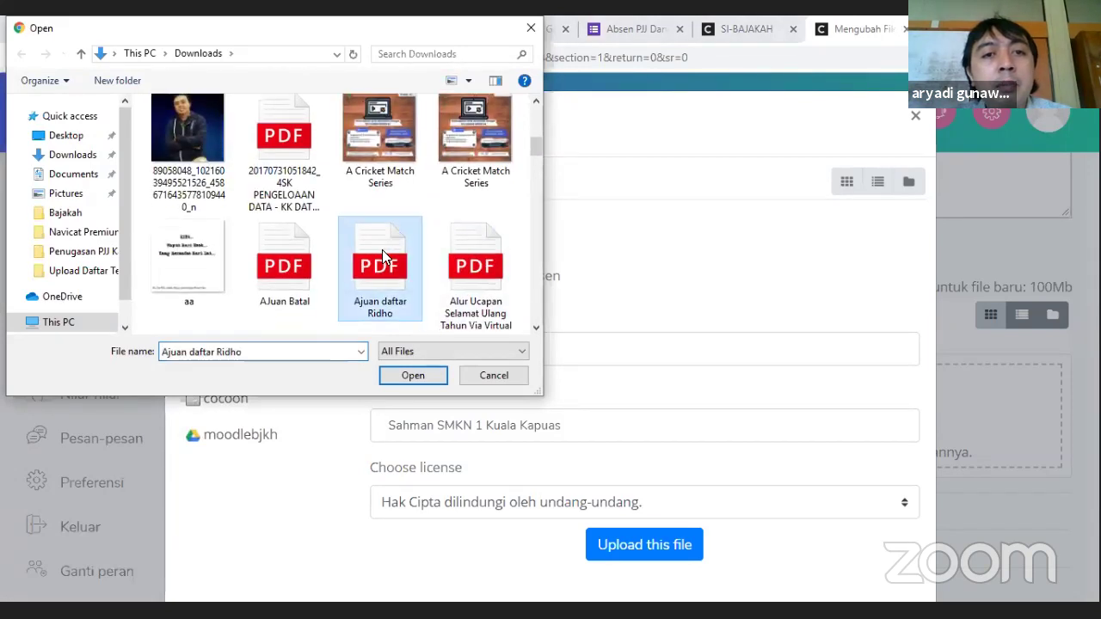
click(411, 374)
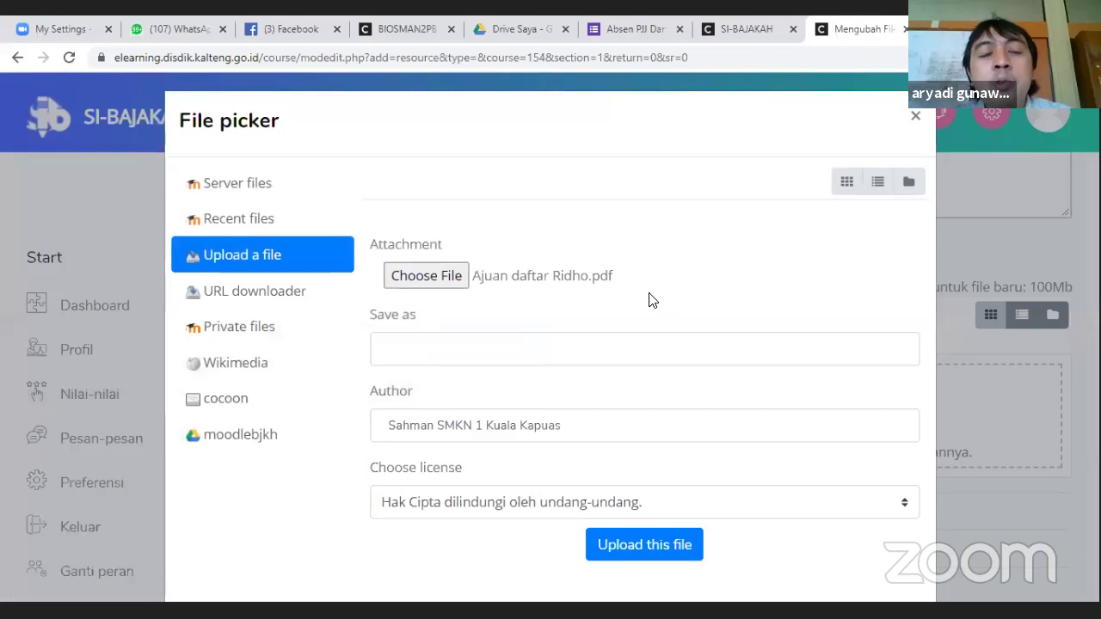
click(689, 547)
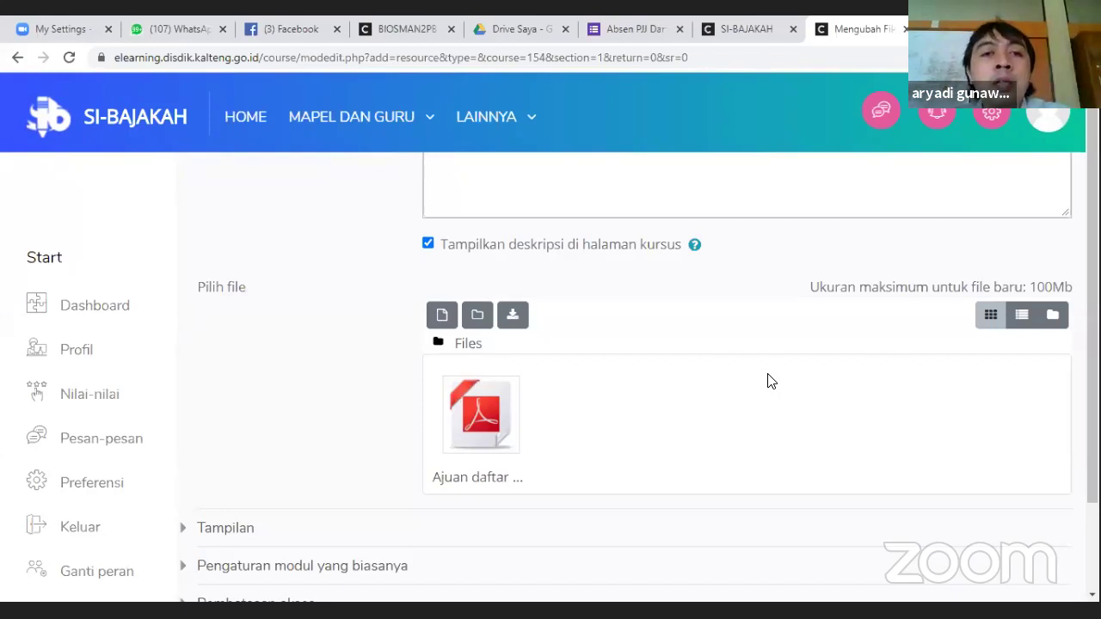
- Expand Tampilan and try the file size and type options, leaving both off
scroll(688, 366, down, 1)
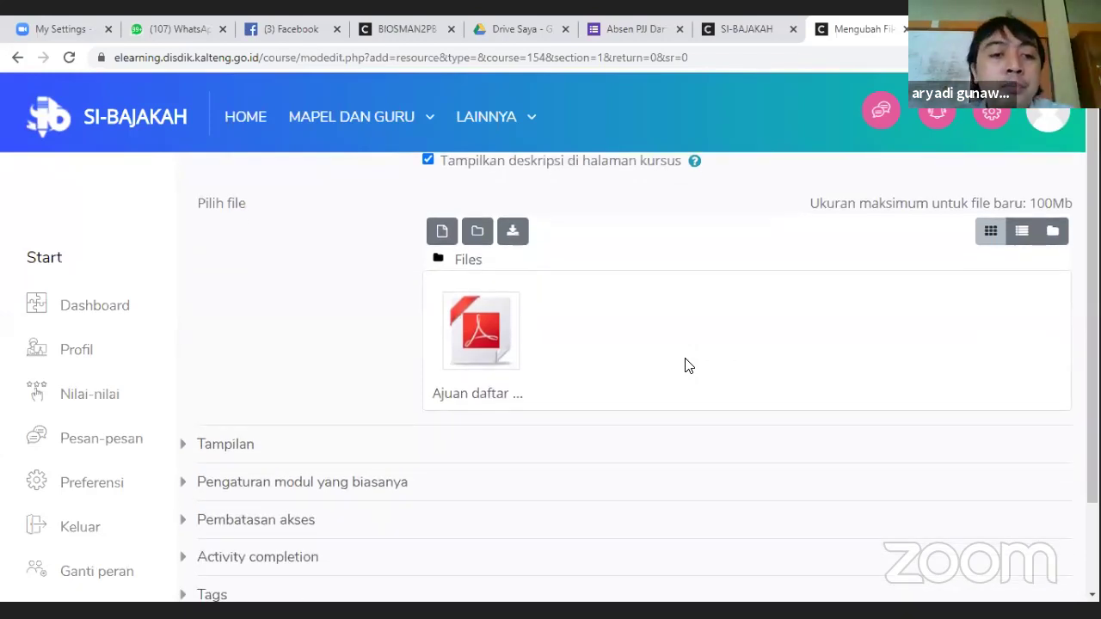
scroll(689, 366, down, 1)
scroll(685, 363, up, 4)
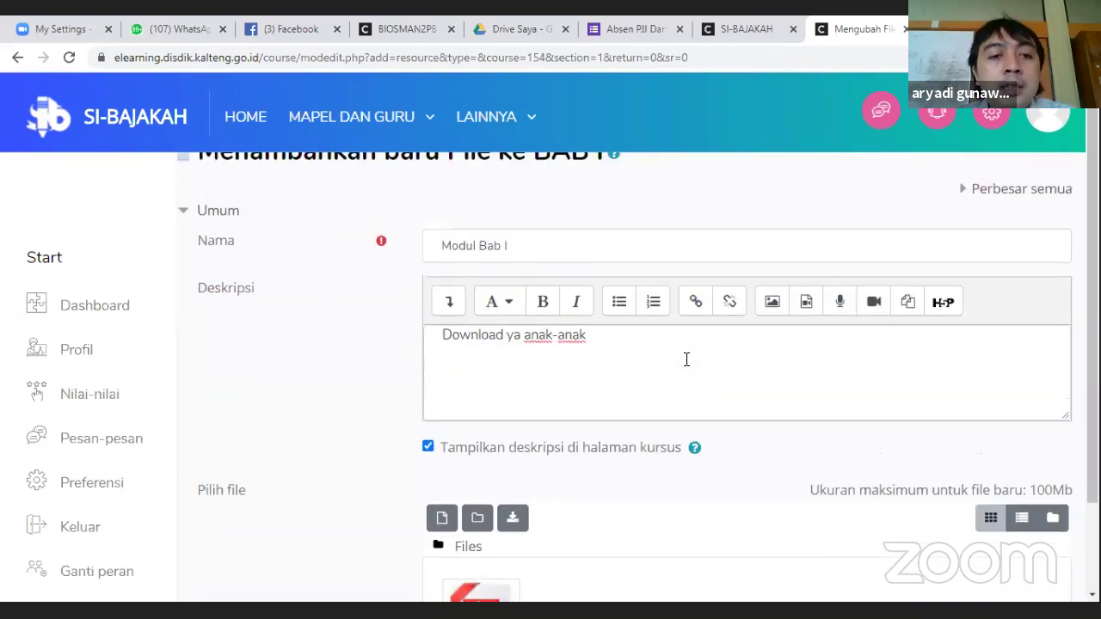
scroll(686, 360, down, 5)
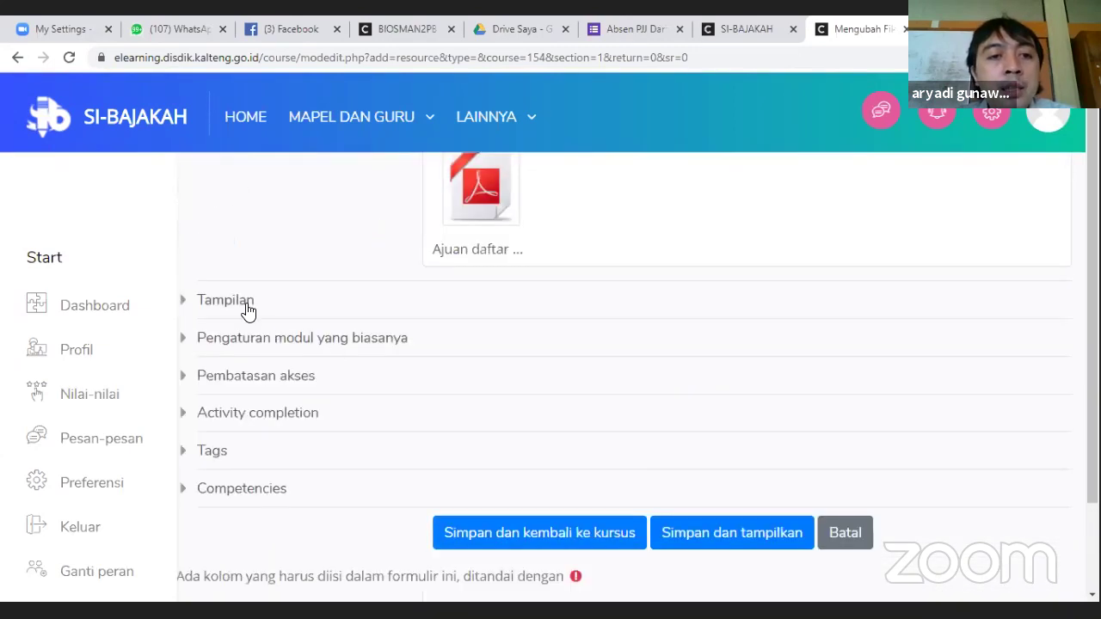
click(248, 308)
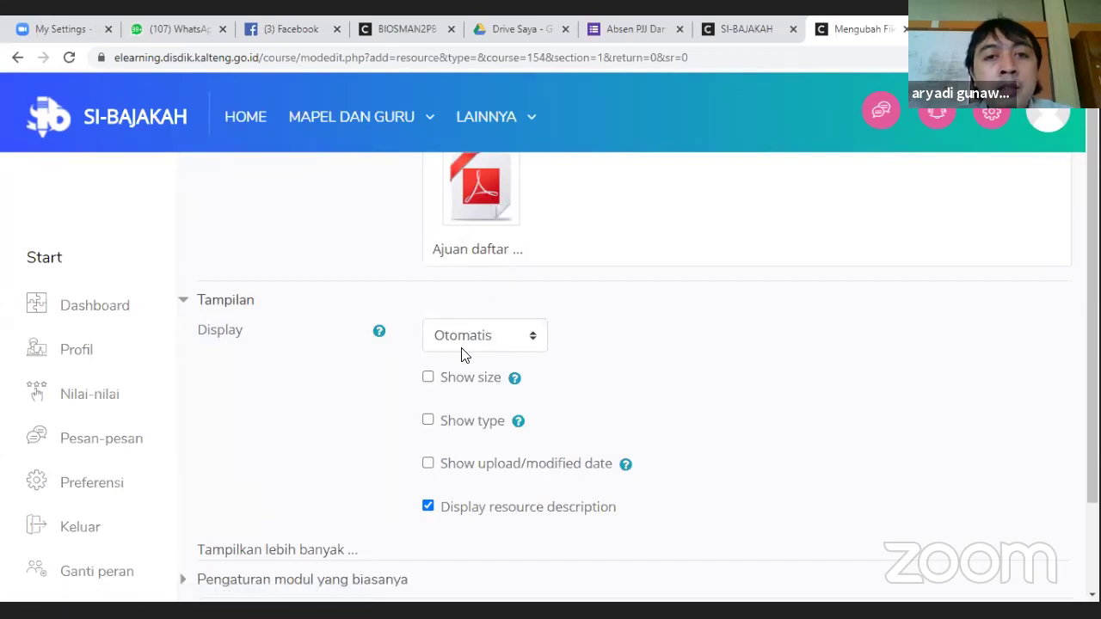
click(429, 378)
click(428, 420)
click(427, 378)
click(428, 420)
scroll(370, 430, down, 2)
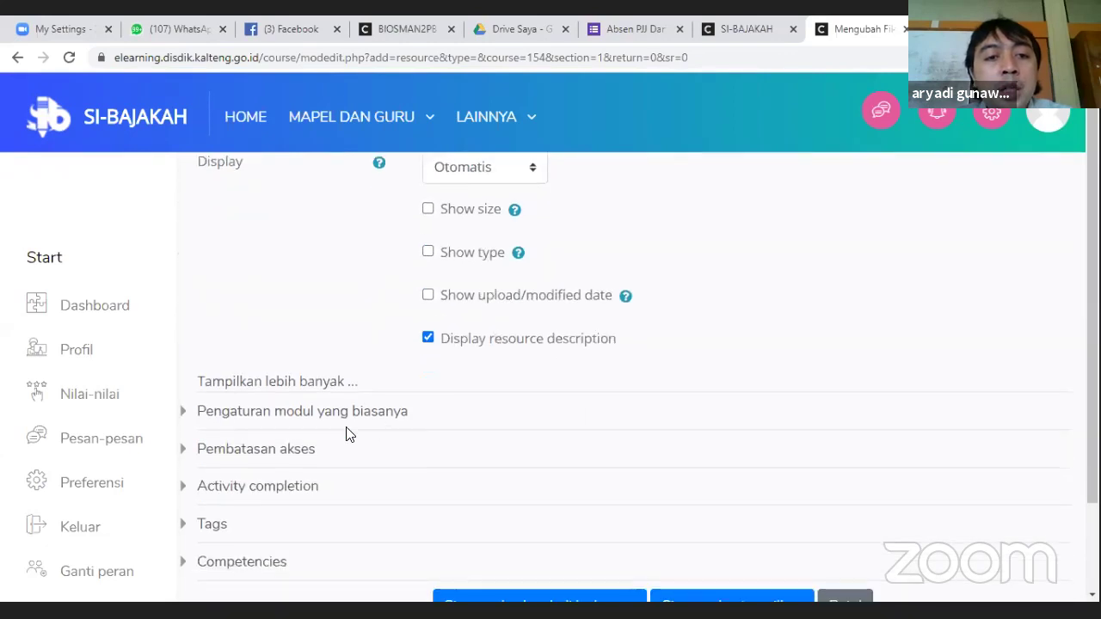
- Look into Pembatasan akses, then expand the Activity completion settings
click(272, 462)
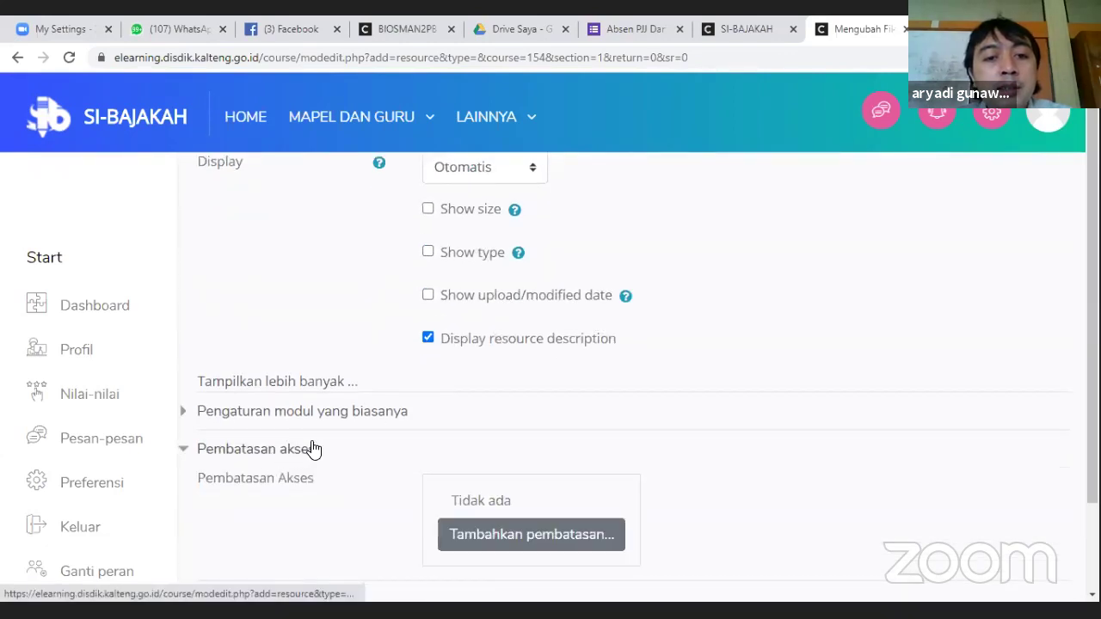
scroll(312, 447, down, 2)
click(207, 285)
click(208, 322)
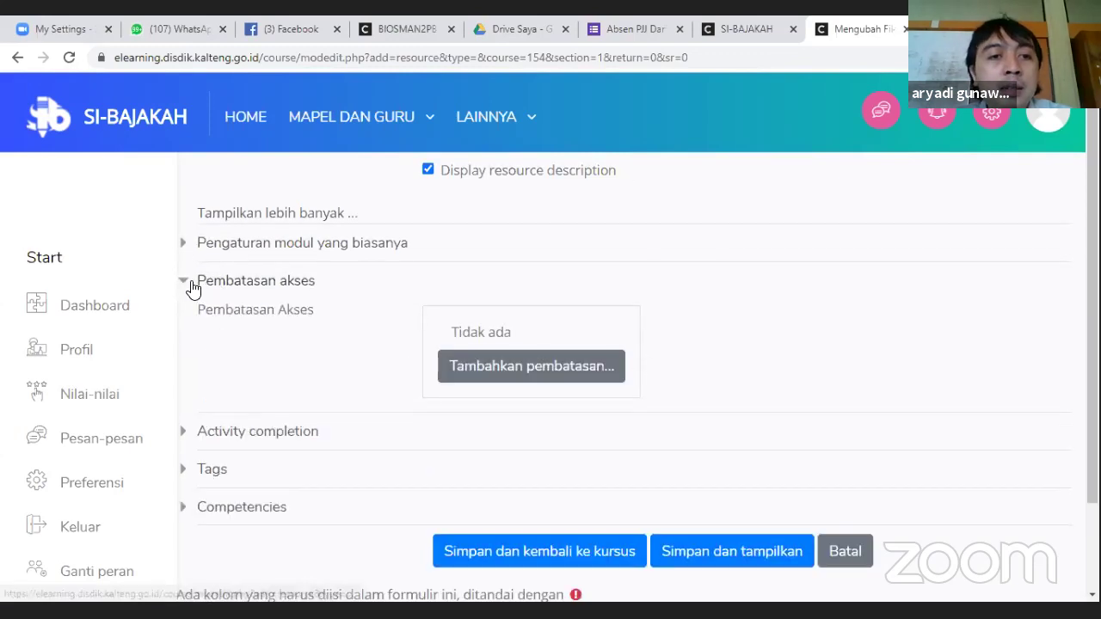
click(193, 286)
click(224, 376)
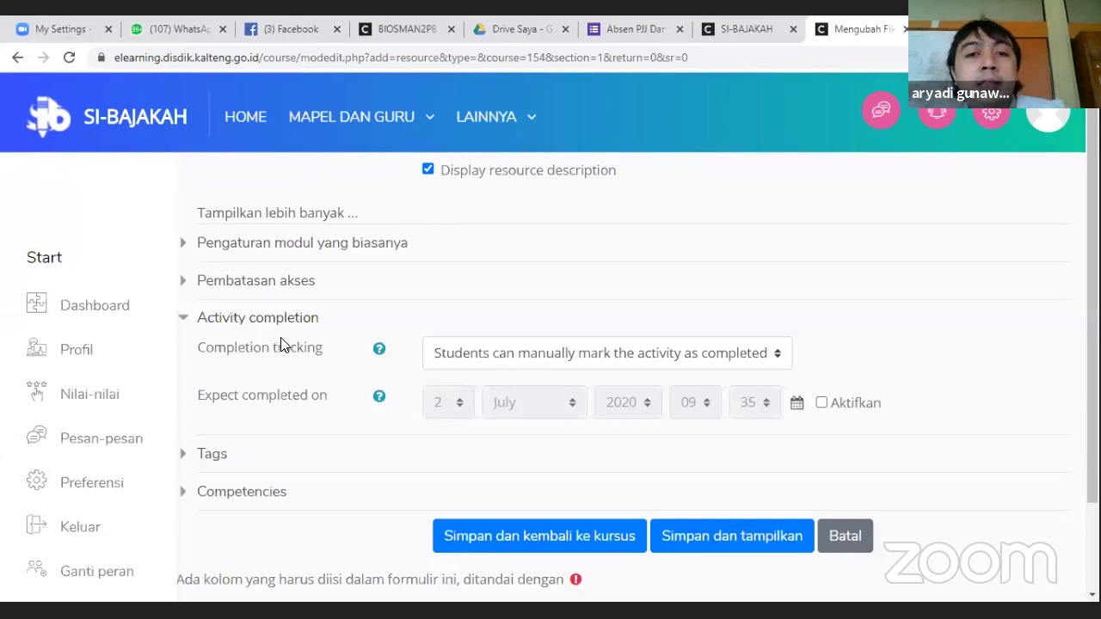
scroll(368, 367, up, 7)
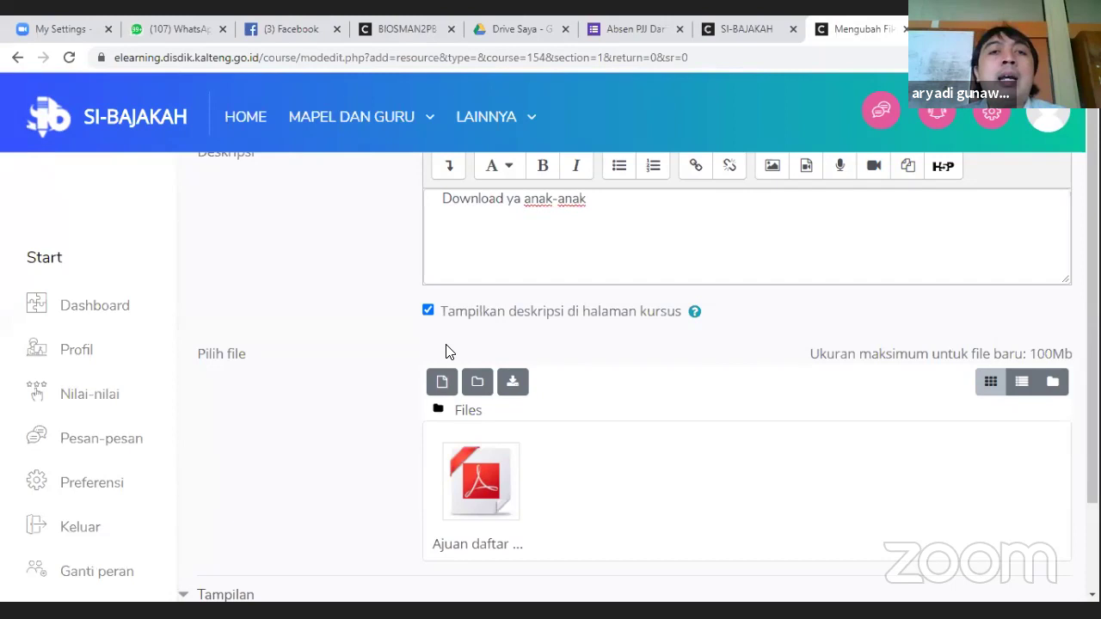
scroll(698, 278, down, 4)
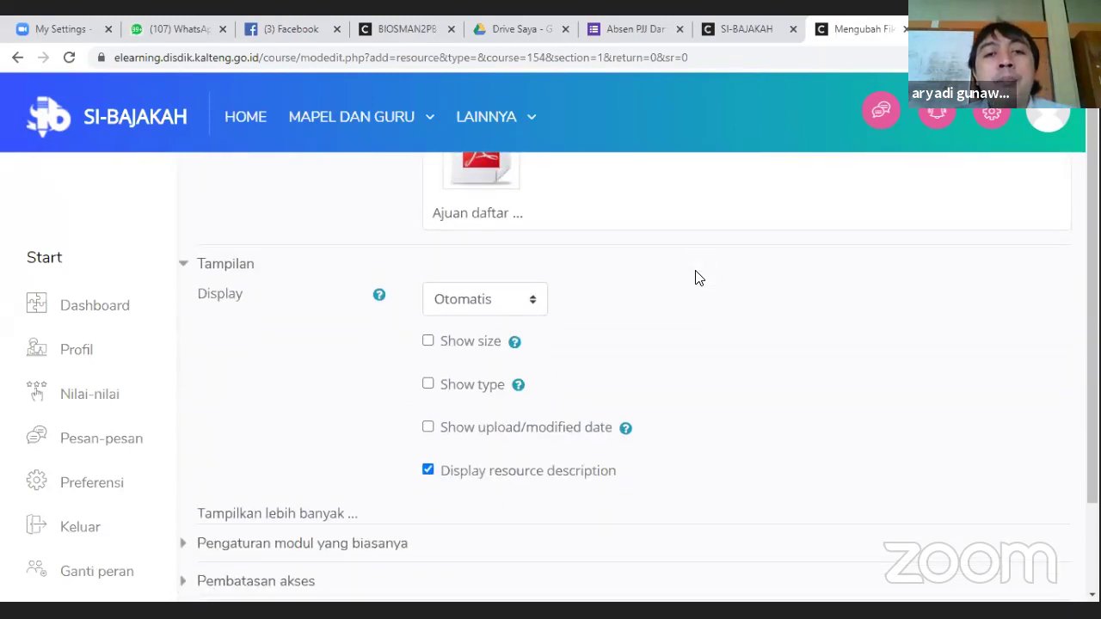
scroll(698, 278, up, 1)
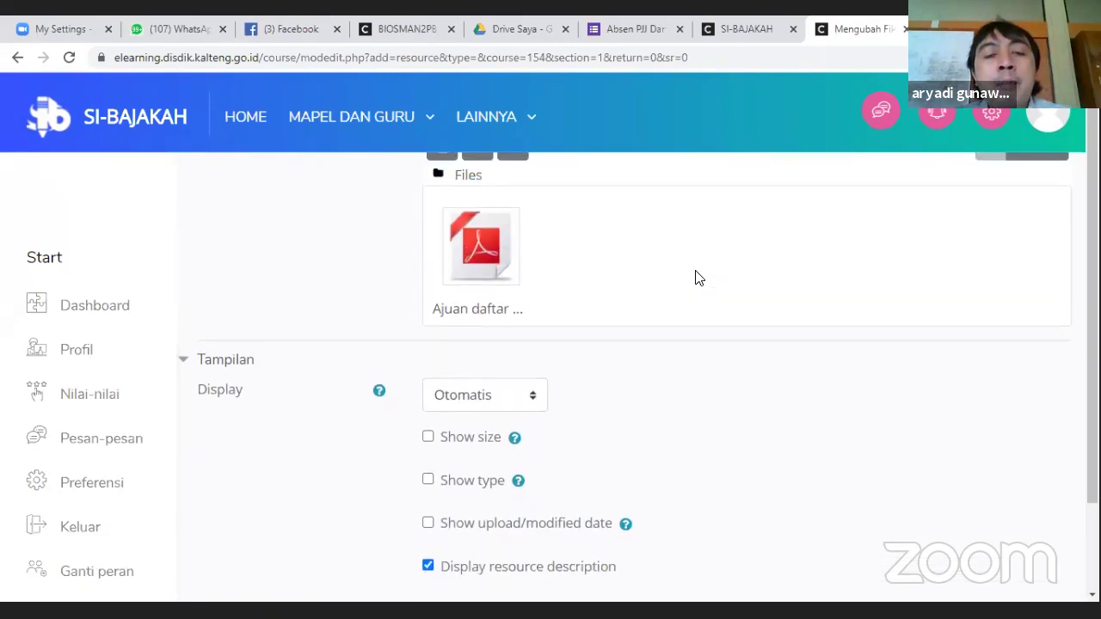
scroll(568, 309, up, 1)
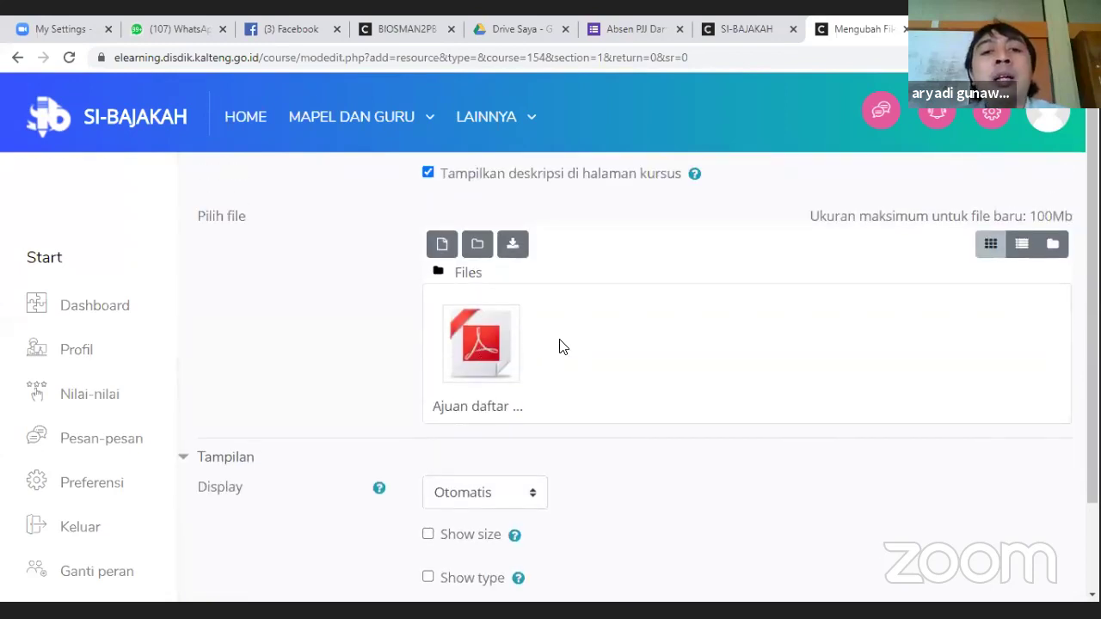
scroll(558, 344, down, 3)
scroll(557, 344, down, 2)
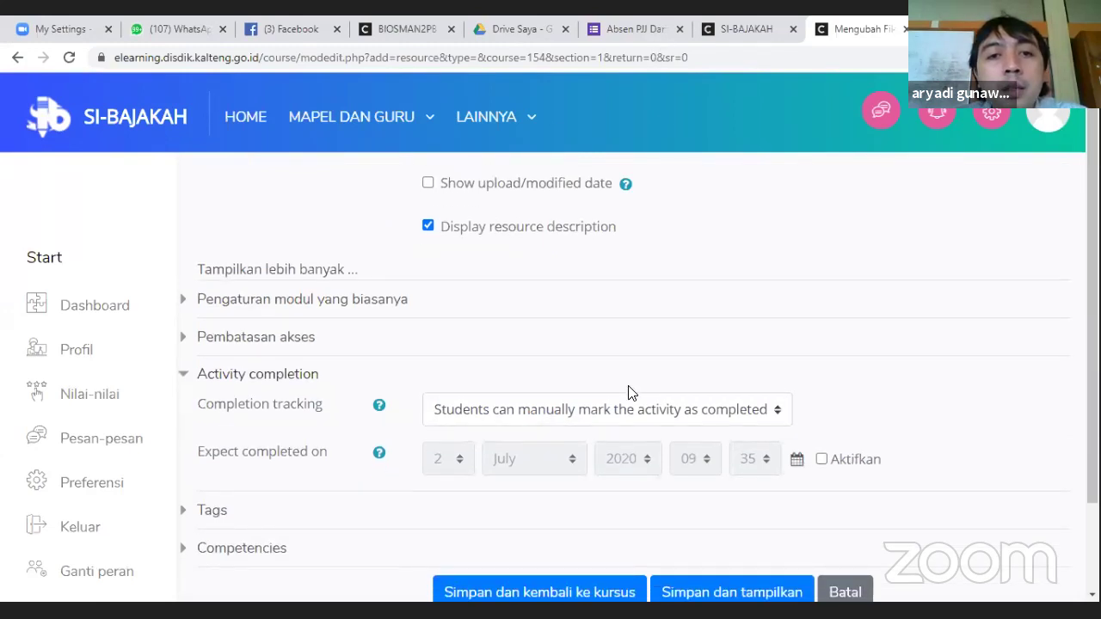
scroll(628, 393, up, 1)
scroll(603, 387, down, 1)
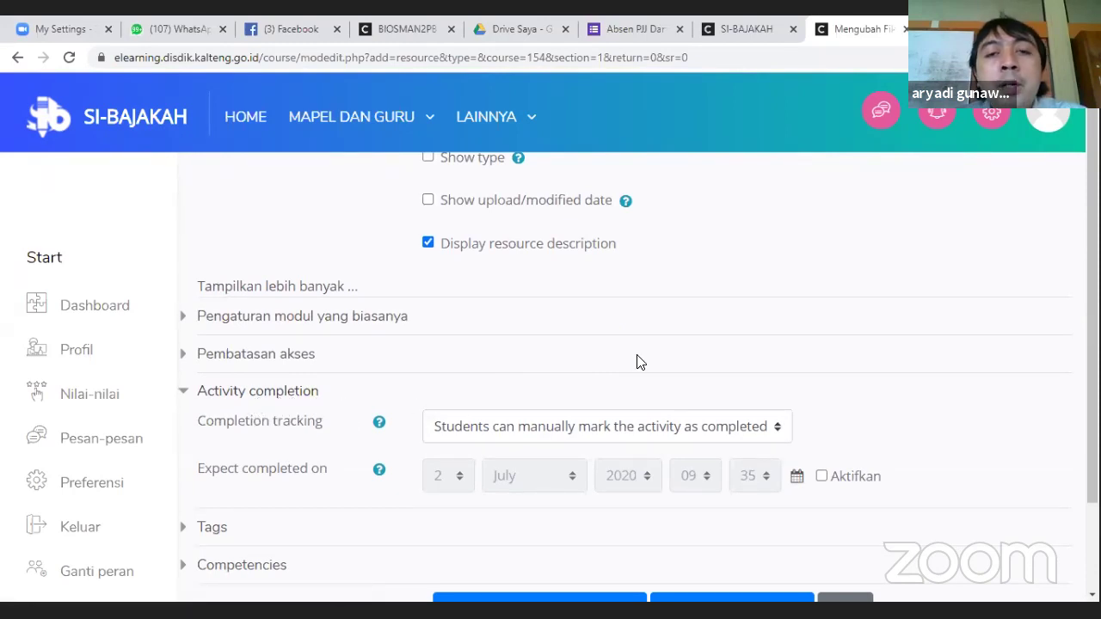
scroll(636, 362, up, 3)
scroll(636, 361, down, 2)
scroll(637, 361, up, 1)
scroll(637, 361, up, 2)
scroll(637, 361, down, 6)
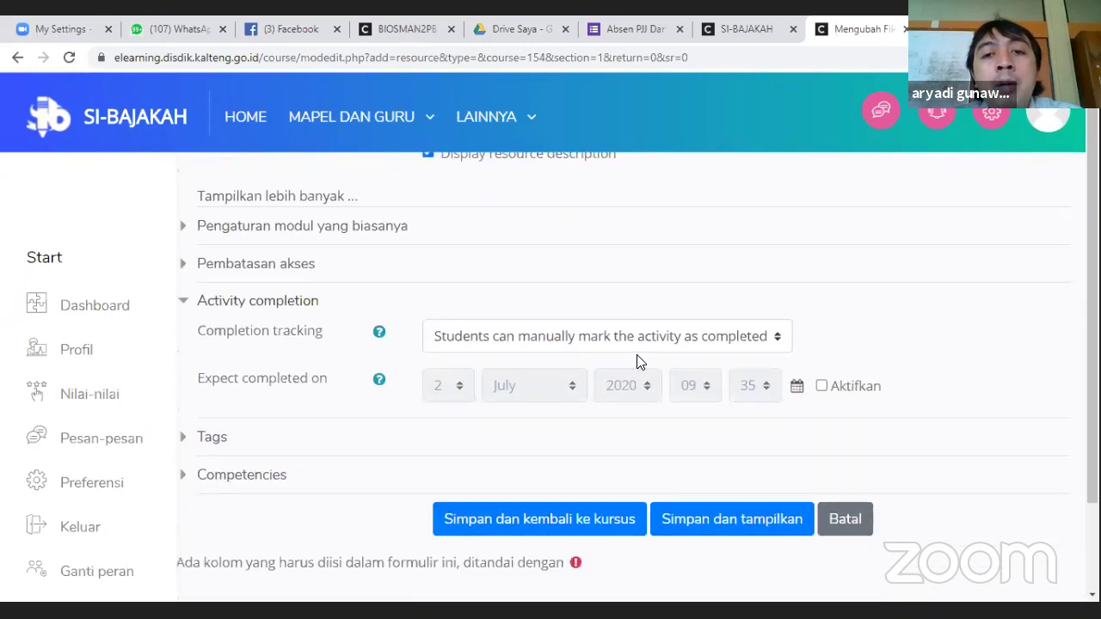
scroll(636, 362, down, 1)
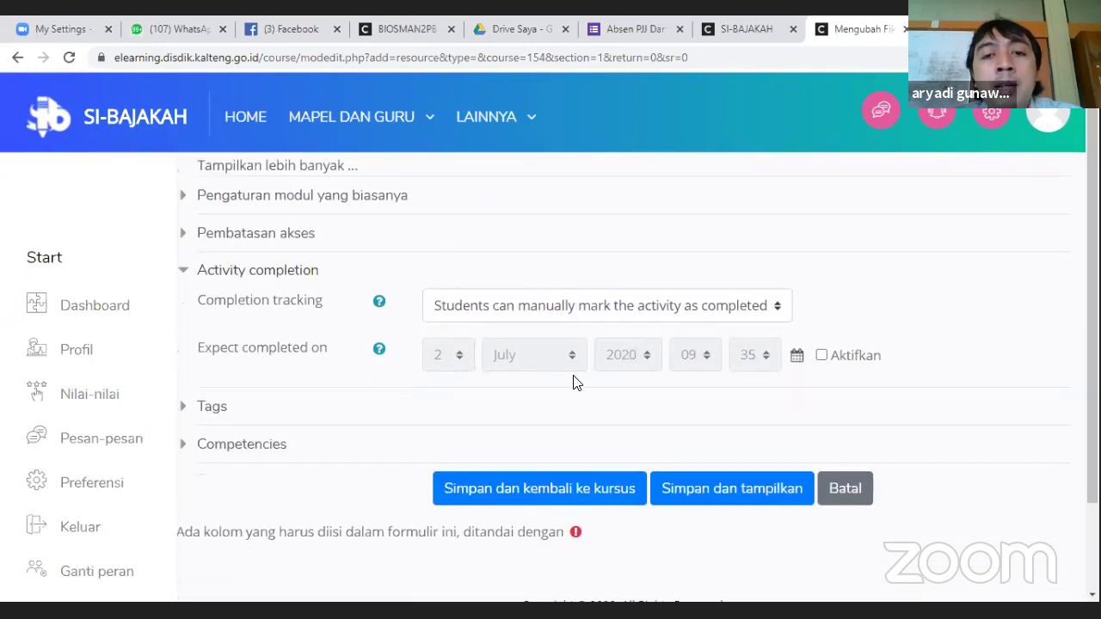
- Enable the expected completion date, set to 2 July 2020 09:35, and open its day list
click(822, 355)
scroll(720, 376, up, 4)
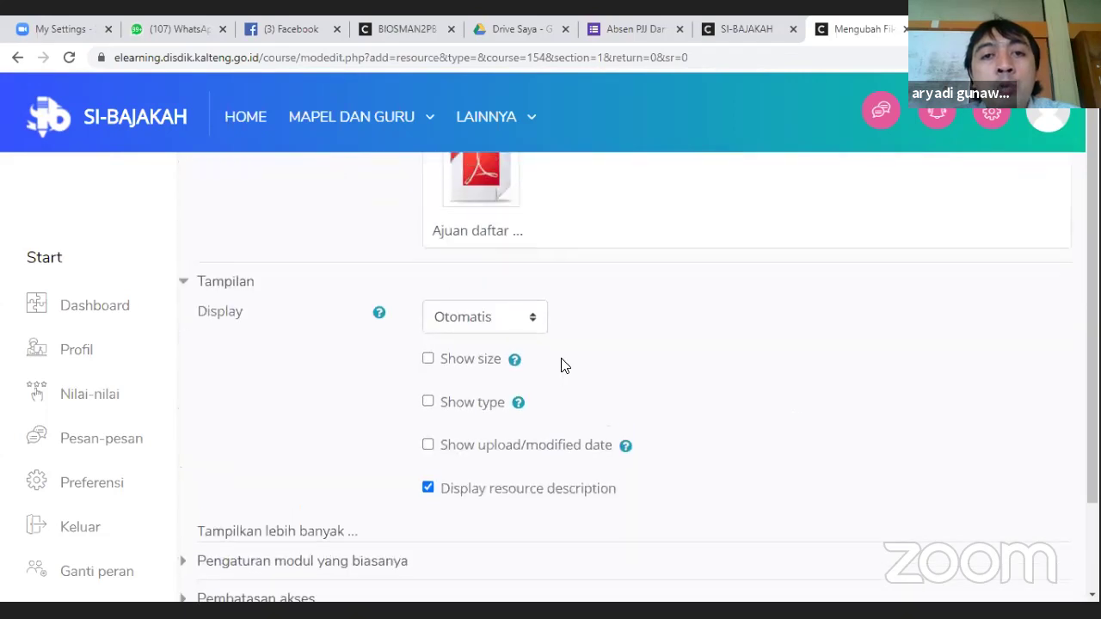
scroll(561, 366, up, 1)
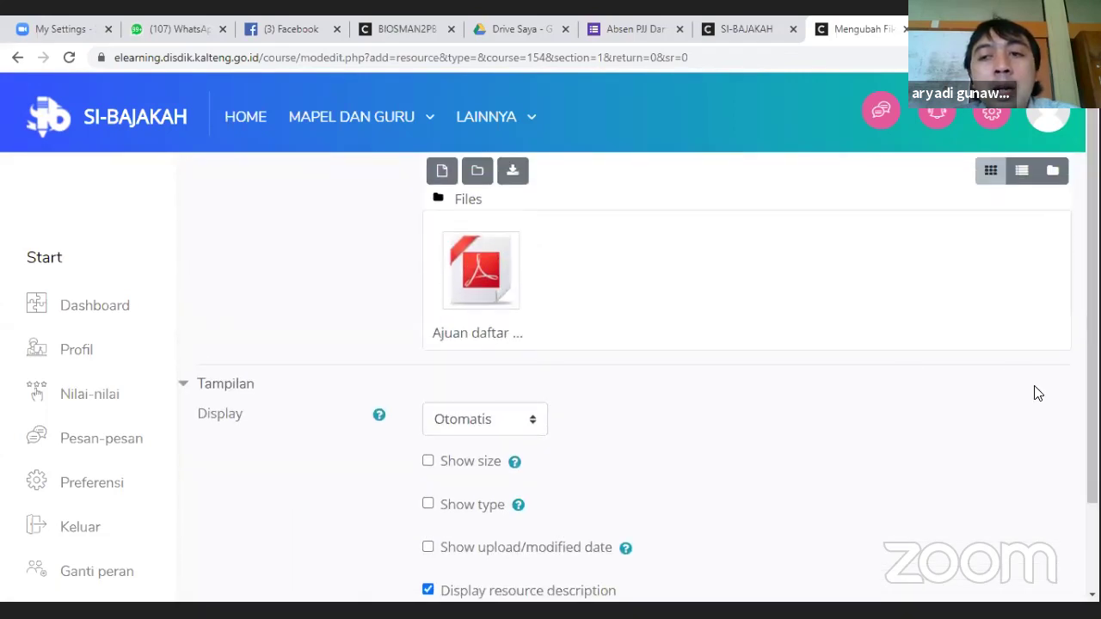
scroll(719, 456, down, 2)
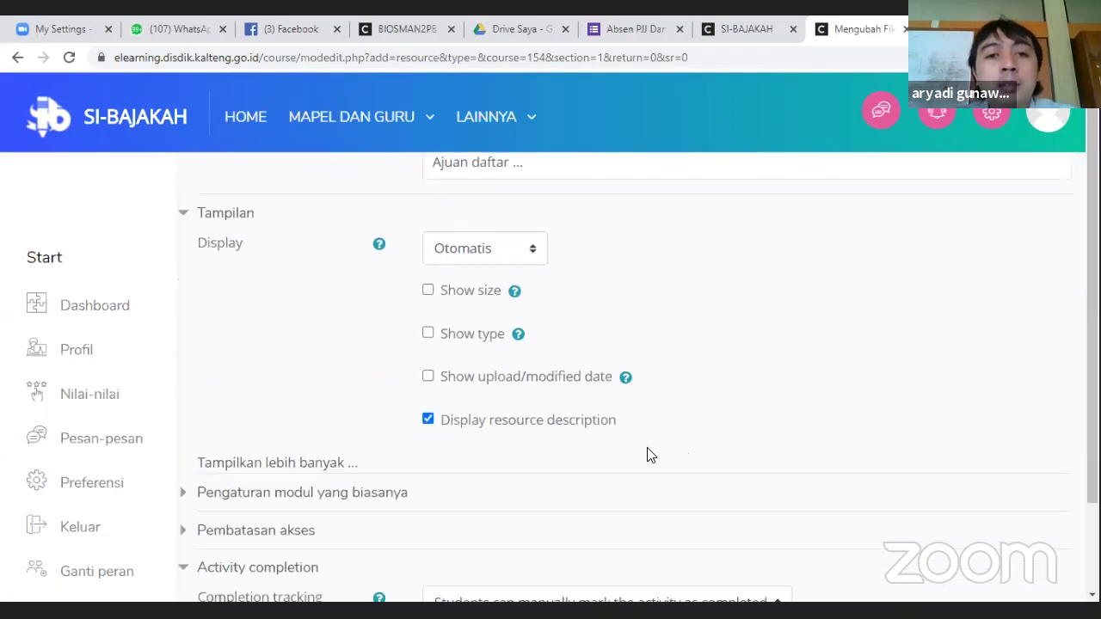
scroll(651, 456, down, 2)
click(470, 486)
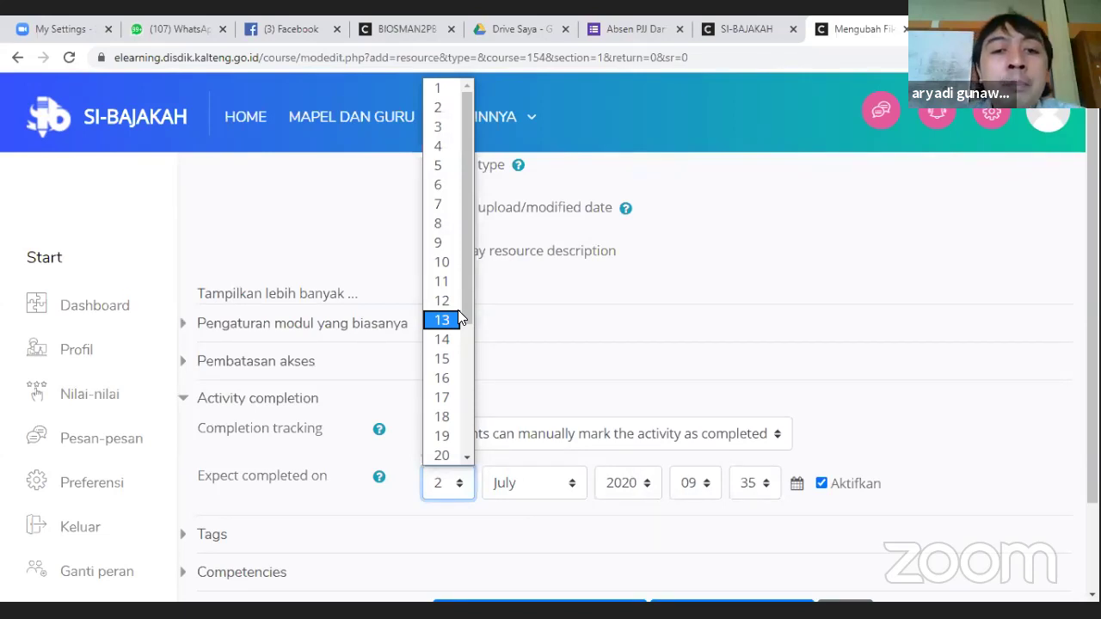
drag(466, 271, 463, 315)
click(450, 359)
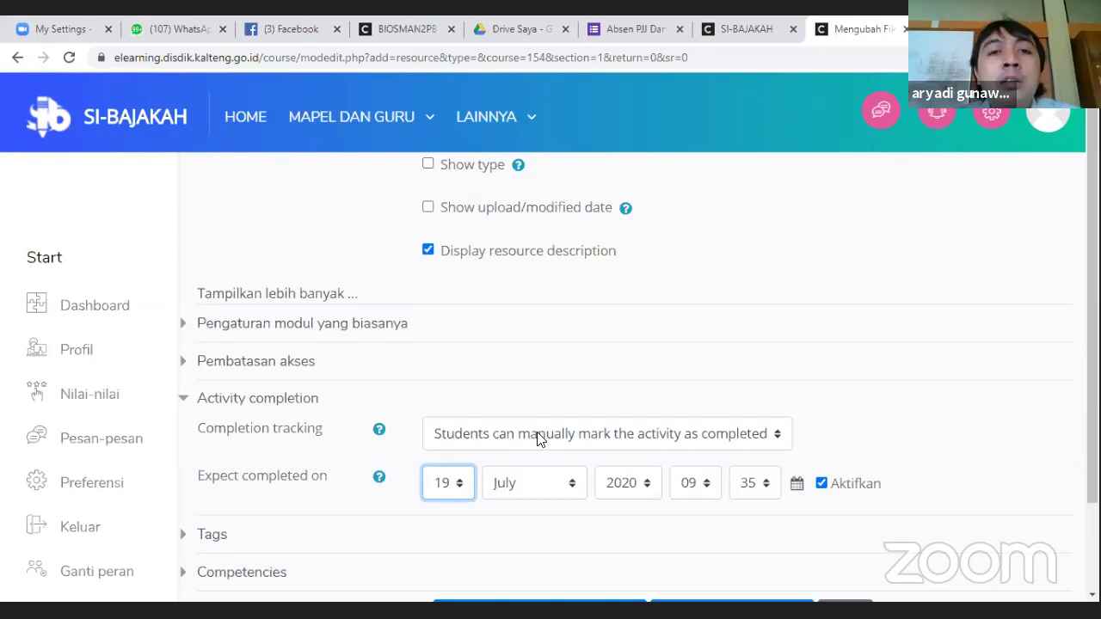
scroll(538, 438, up, 15)
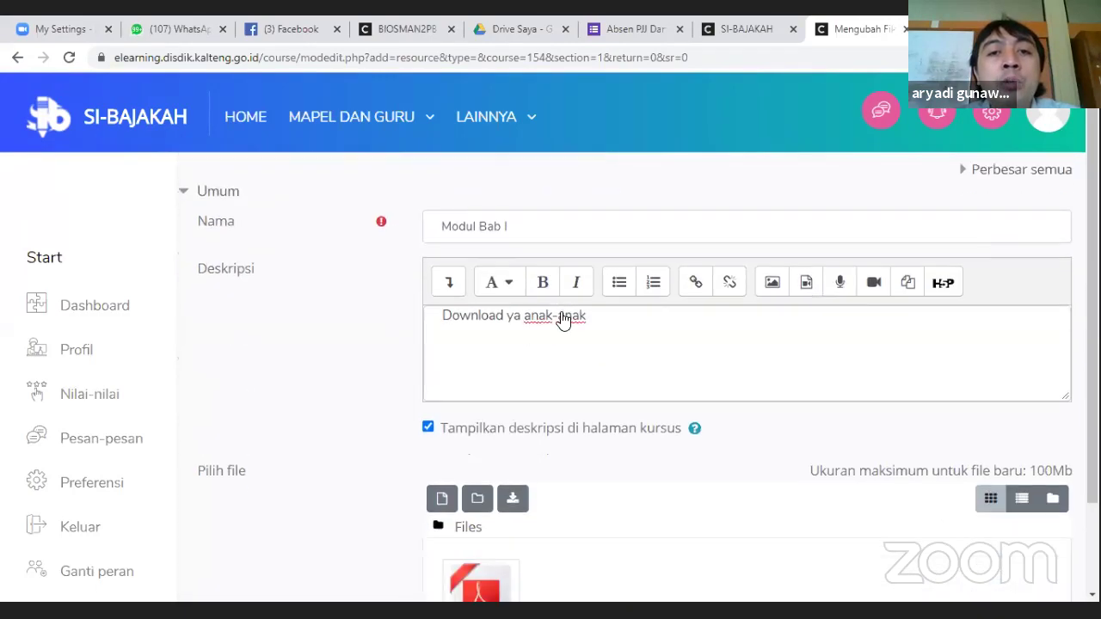
scroll(564, 320, up, 1)
scroll(570, 425, down, 2)
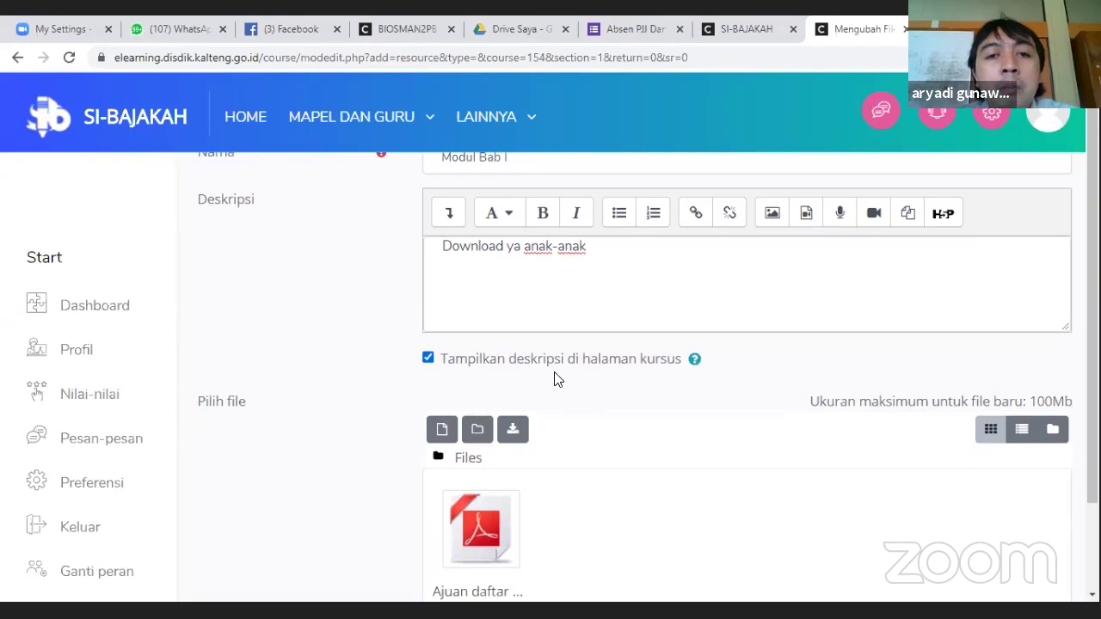
scroll(499, 434, down, 3)
scroll(503, 435, down, 5)
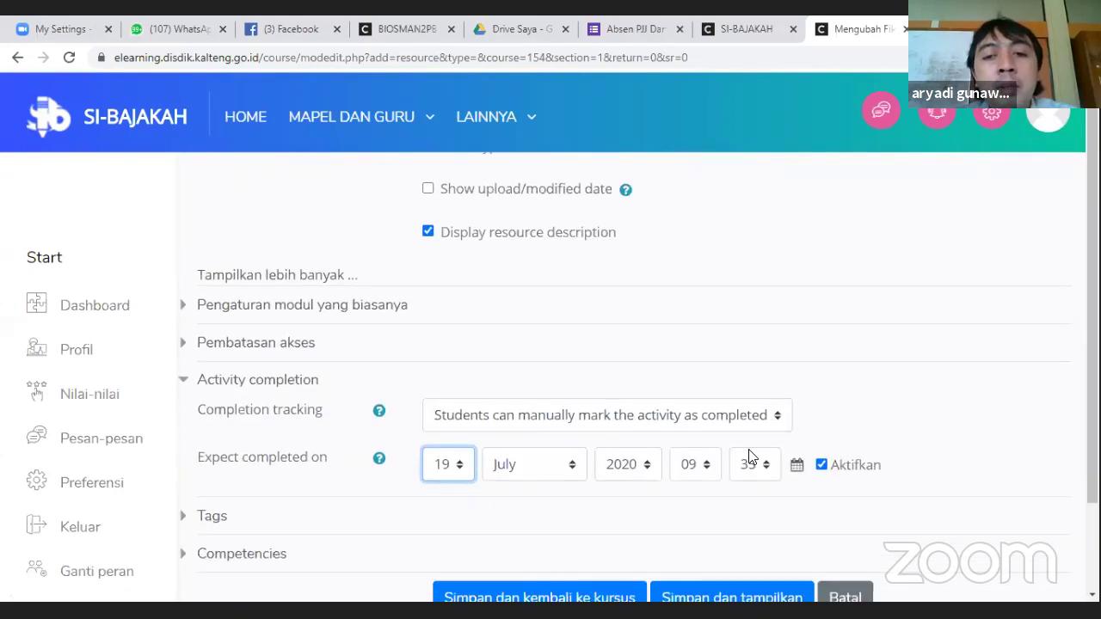
click(822, 466)
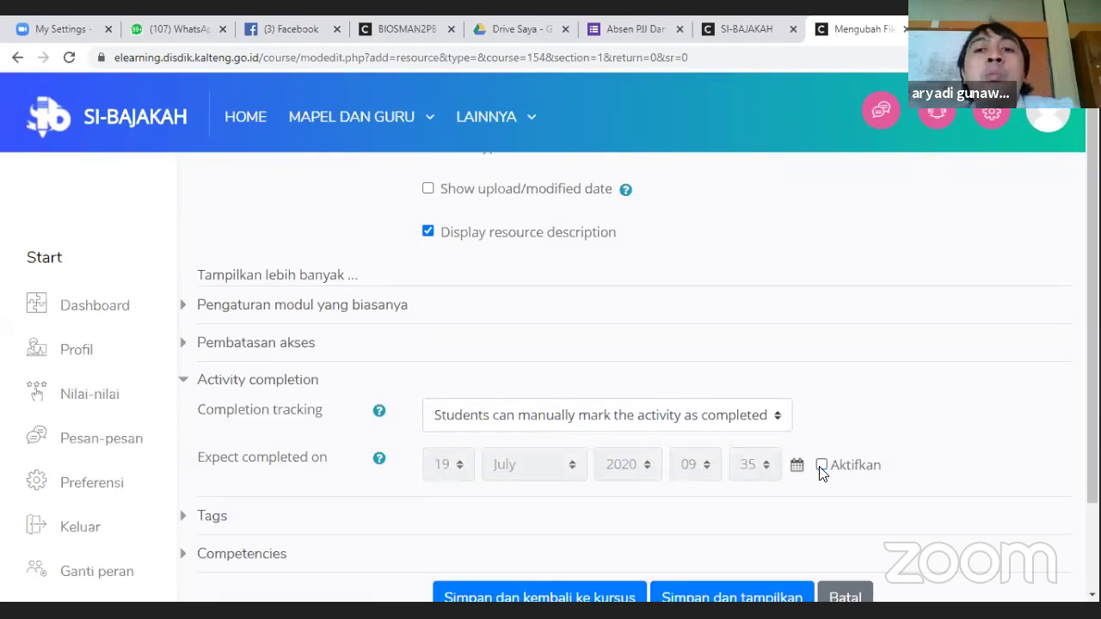
click(822, 466)
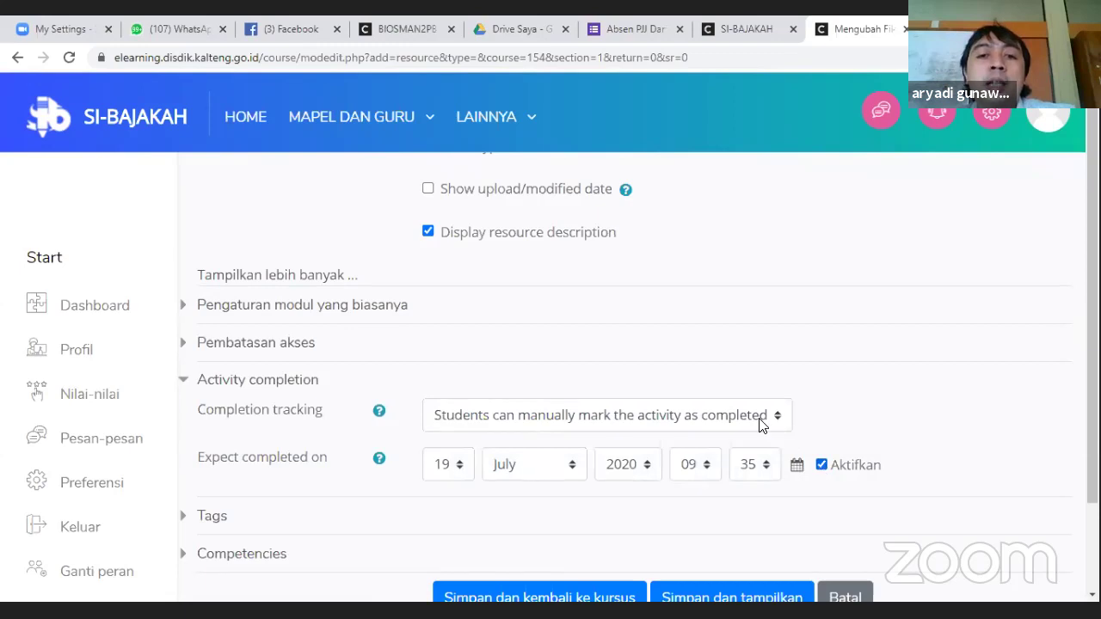
scroll(755, 413, down, 2)
click(568, 337)
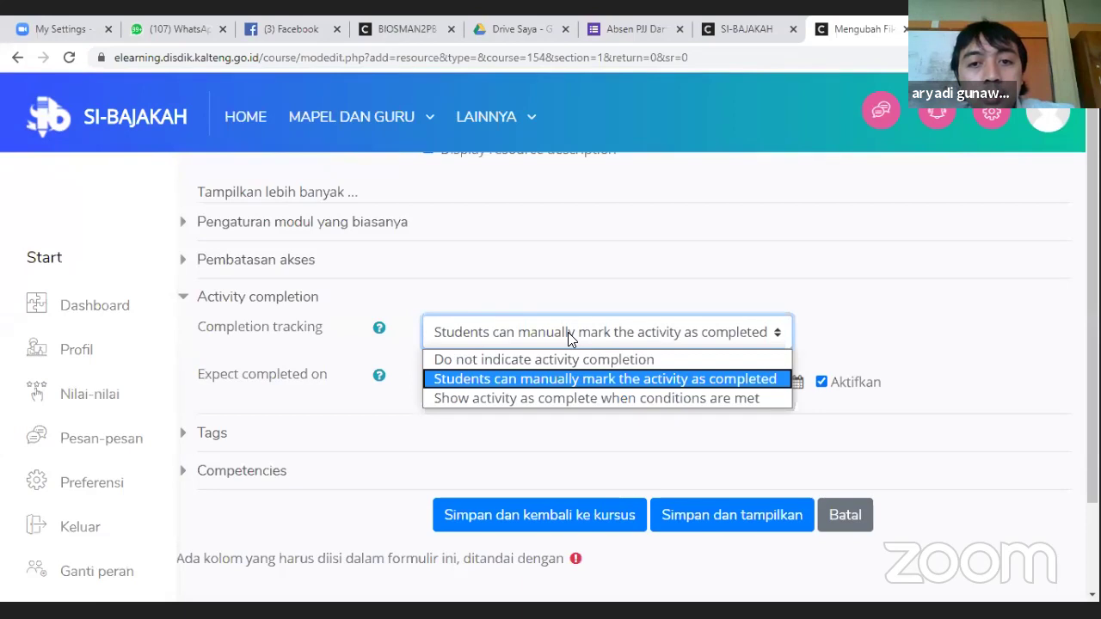
- Set Completion tracking to 'Show activity as complete when conditions are met'
click(568, 334)
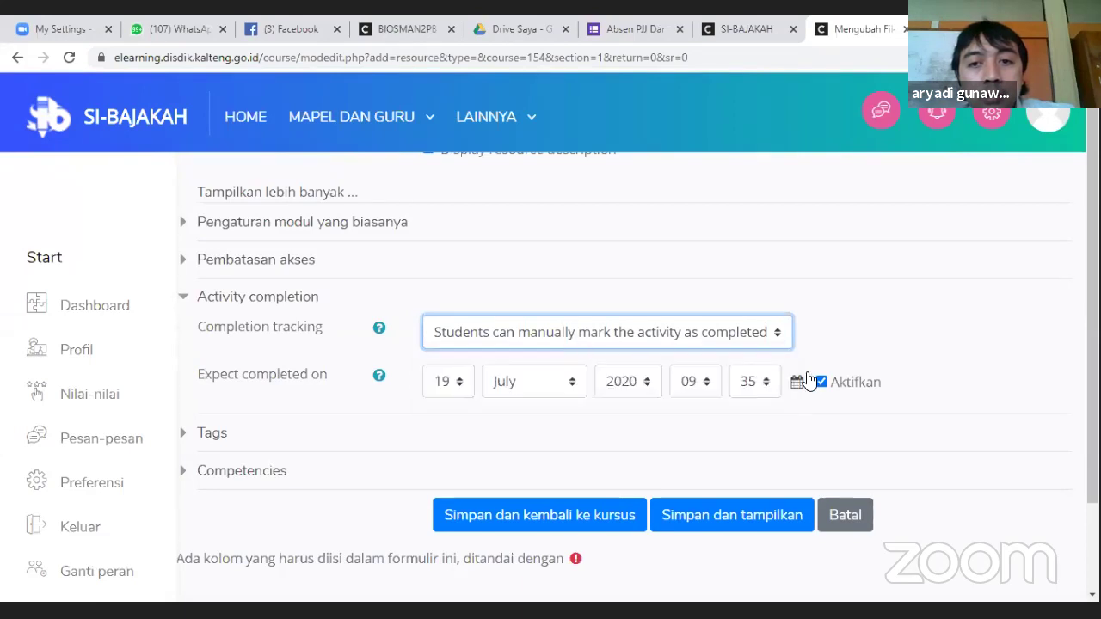
click(725, 335)
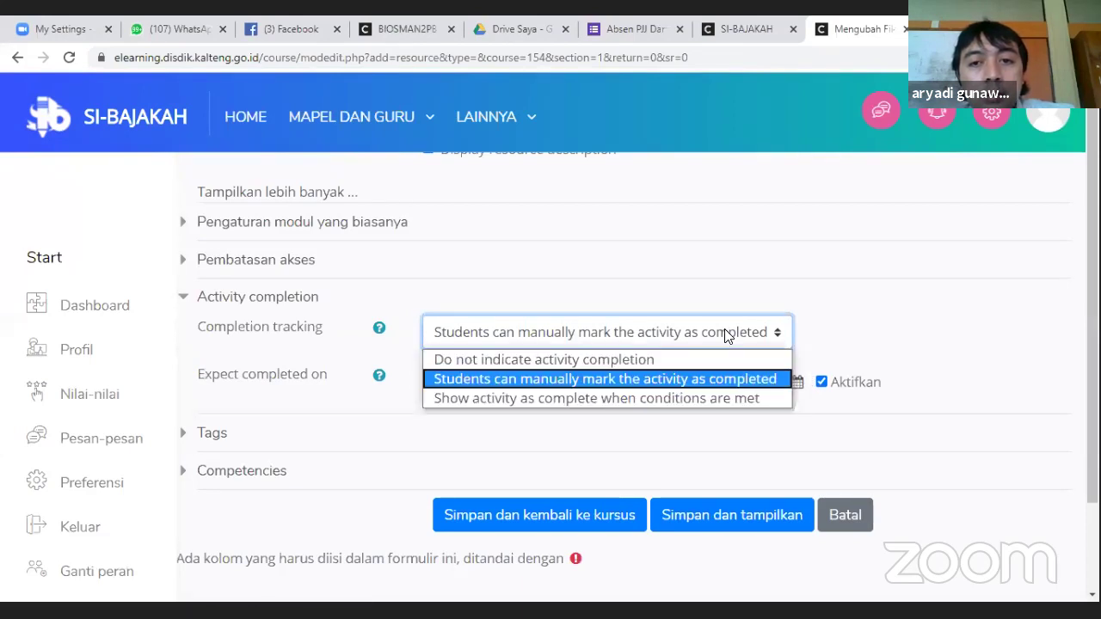
click(729, 327)
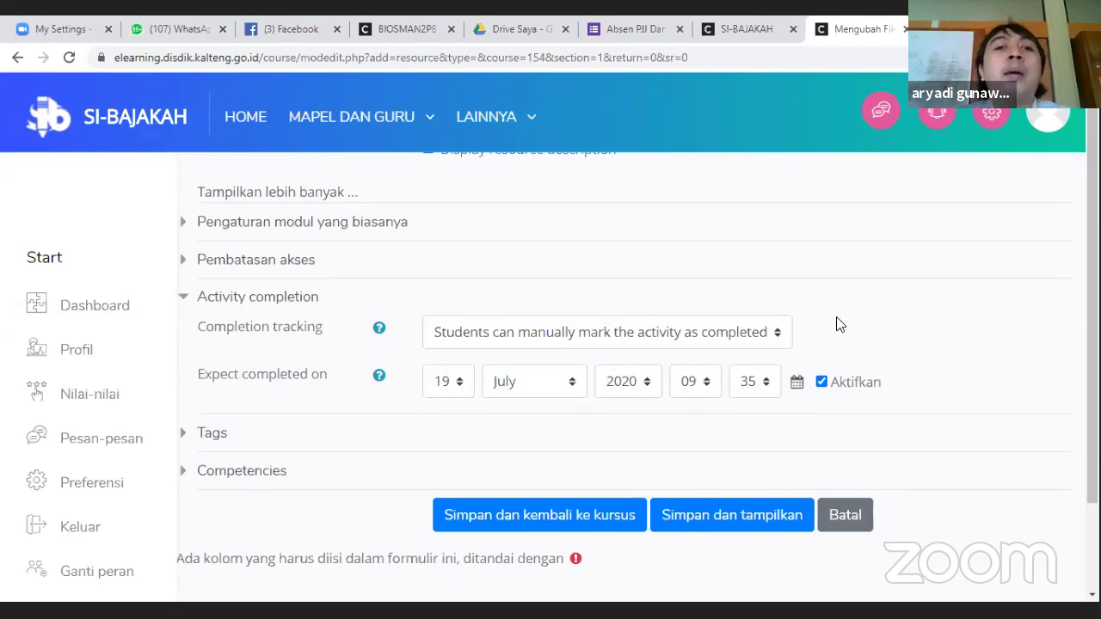
click(705, 334)
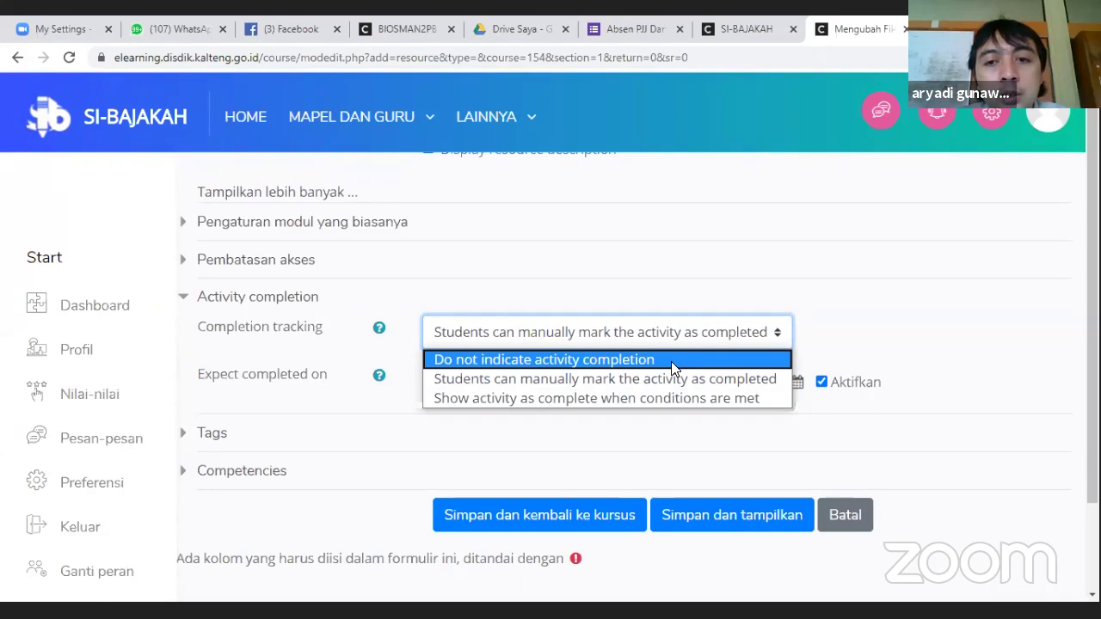
click(664, 396)
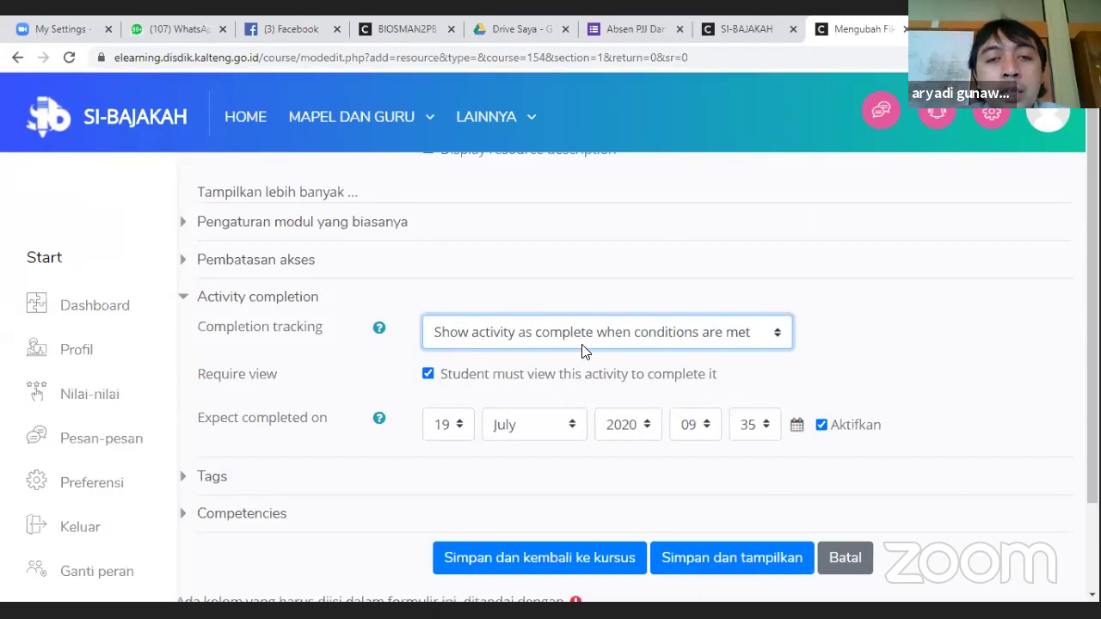
scroll(583, 349, up, 3)
scroll(563, 329, down, 1)
scroll(561, 329, down, 2)
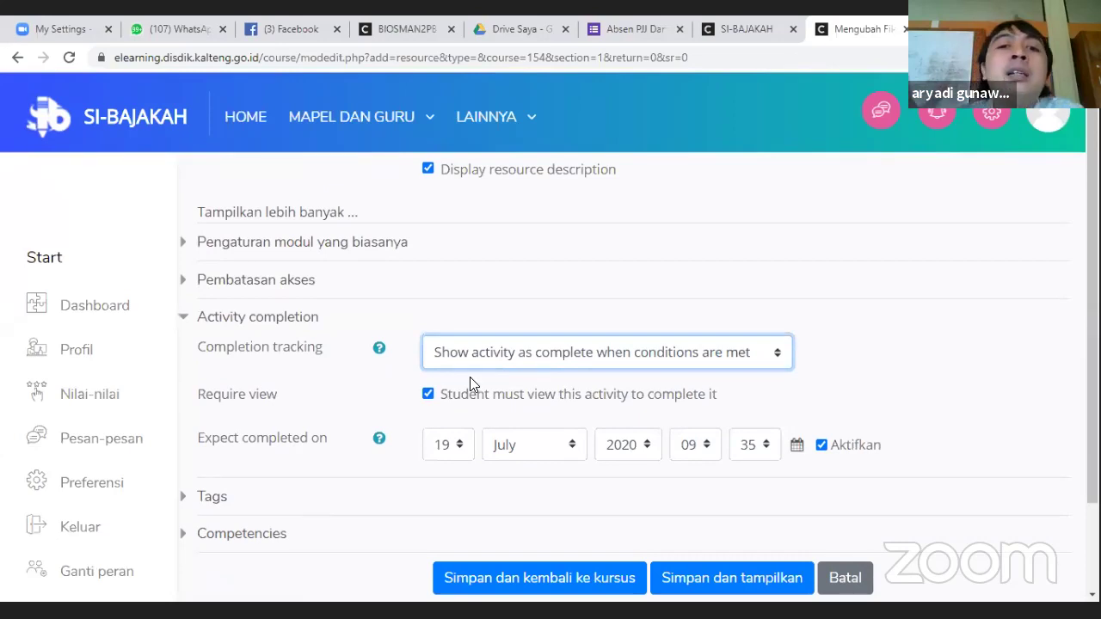
click(551, 358)
click(545, 415)
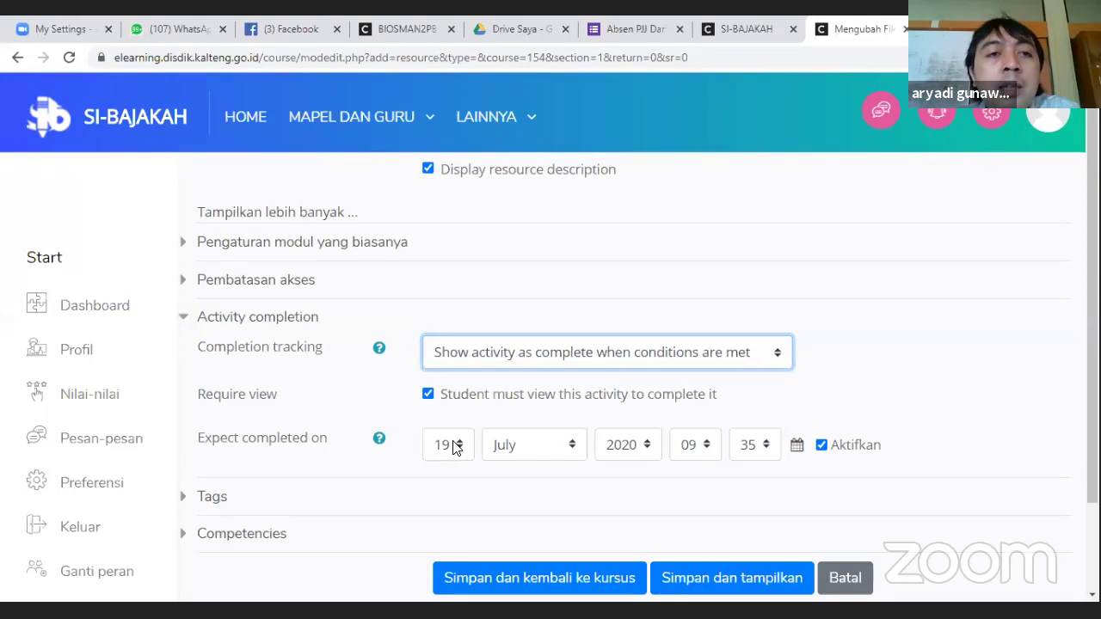
- Keep conditions-met completion with Require view and re-enable the expected date 19 July 2020 09:35
scroll(455, 447, down, 1)
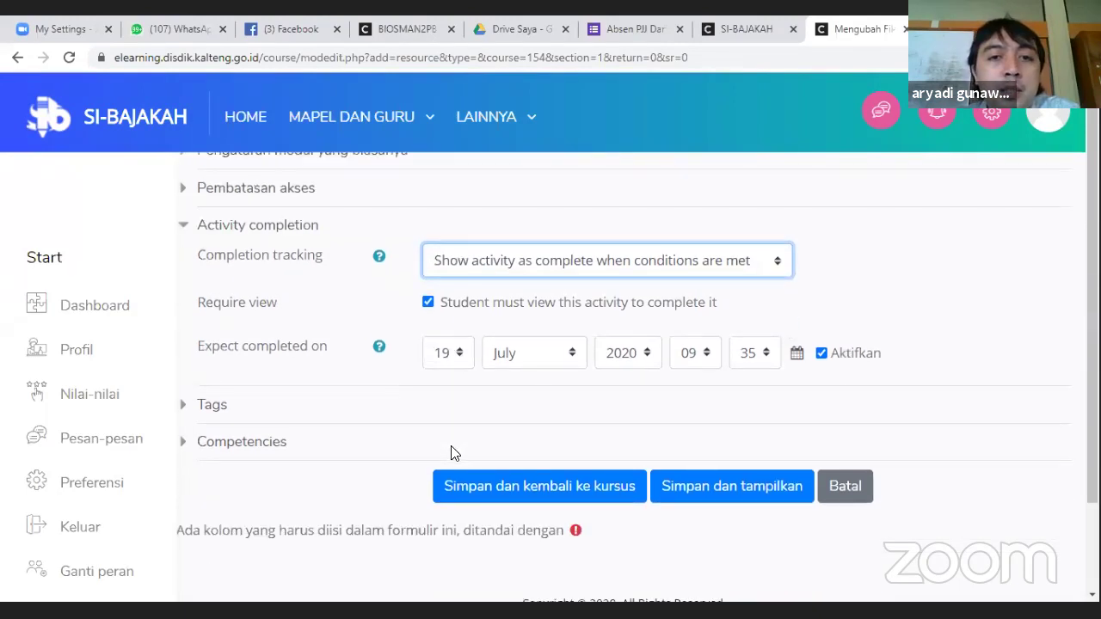
scroll(453, 450, up, 2)
scroll(450, 455, down, 1)
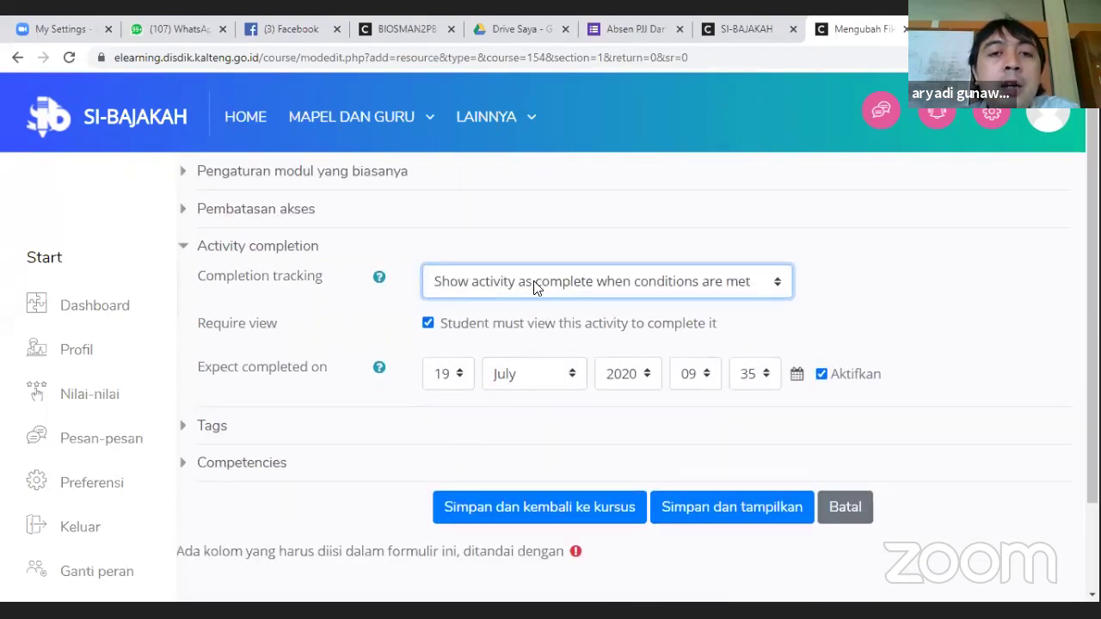
click(534, 288)
click(523, 327)
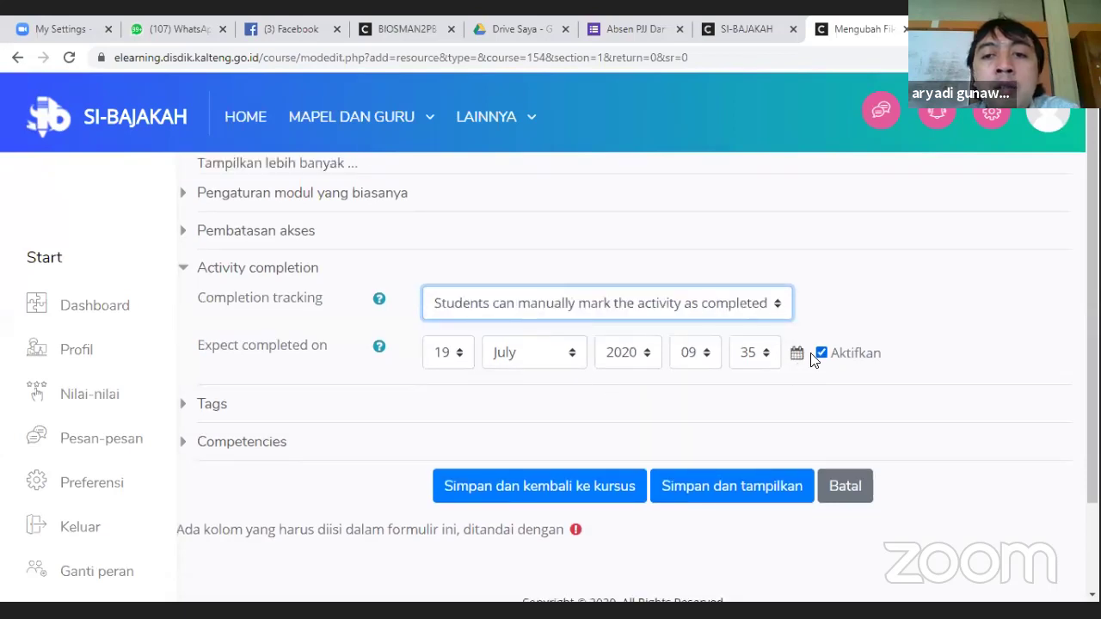
click(821, 353)
click(730, 310)
click(728, 312)
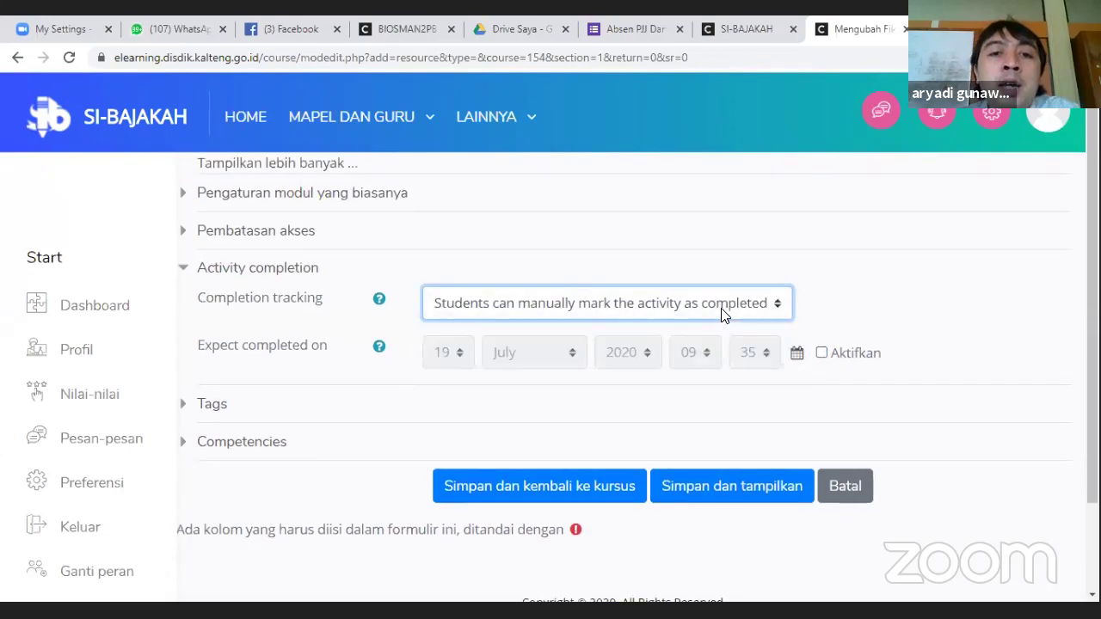
click(647, 320)
click(564, 370)
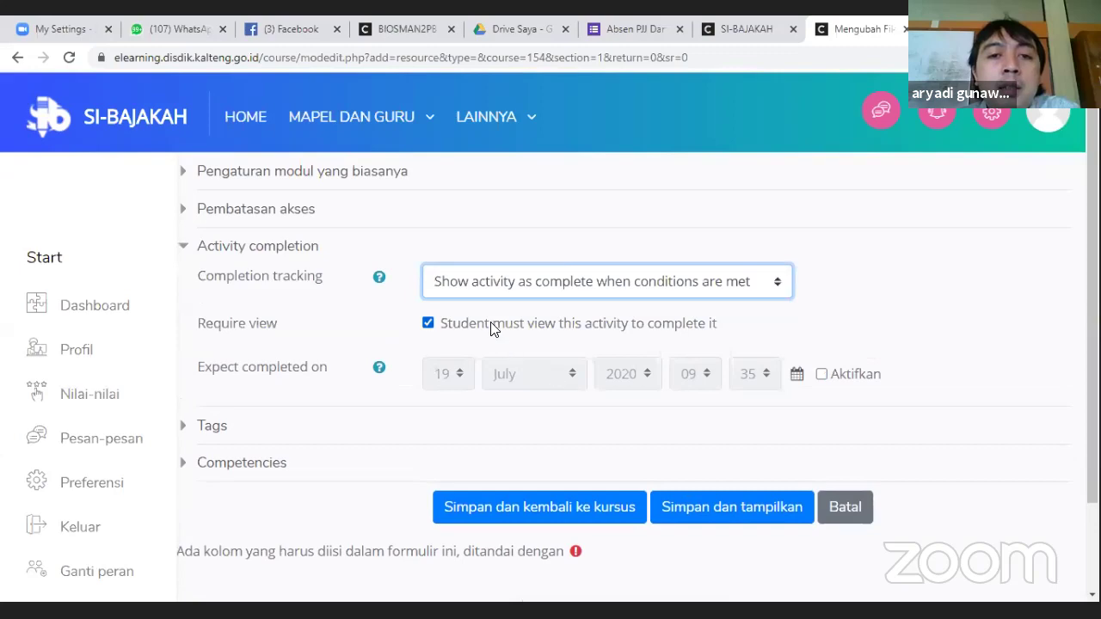
scroll(597, 354, up, 3)
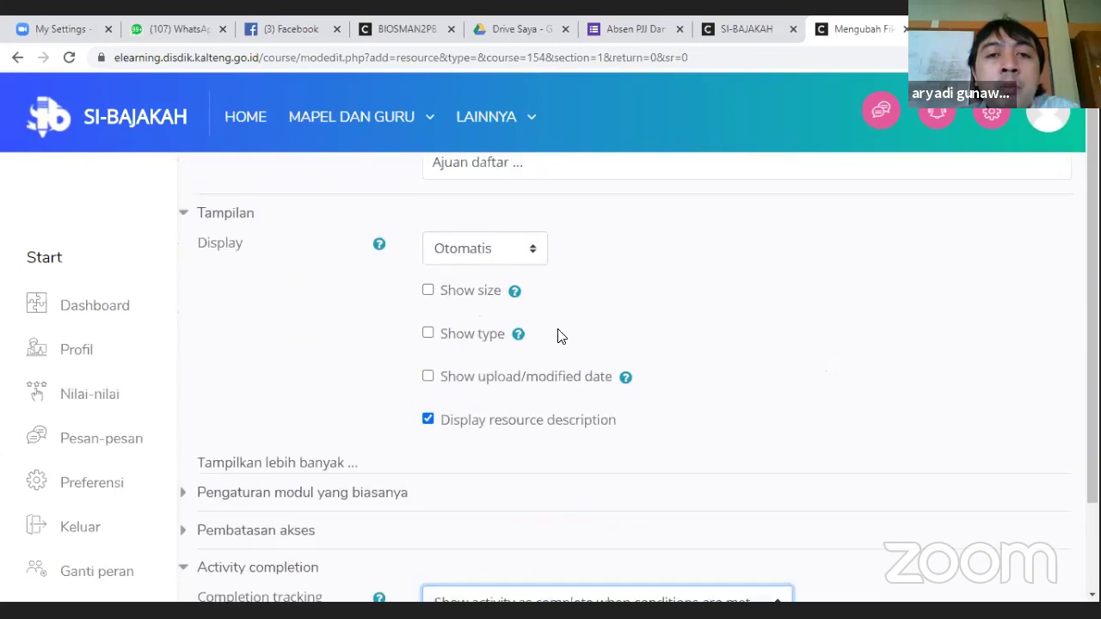
scroll(710, 370, down, 3)
click(821, 364)
click(701, 366)
click(701, 366)
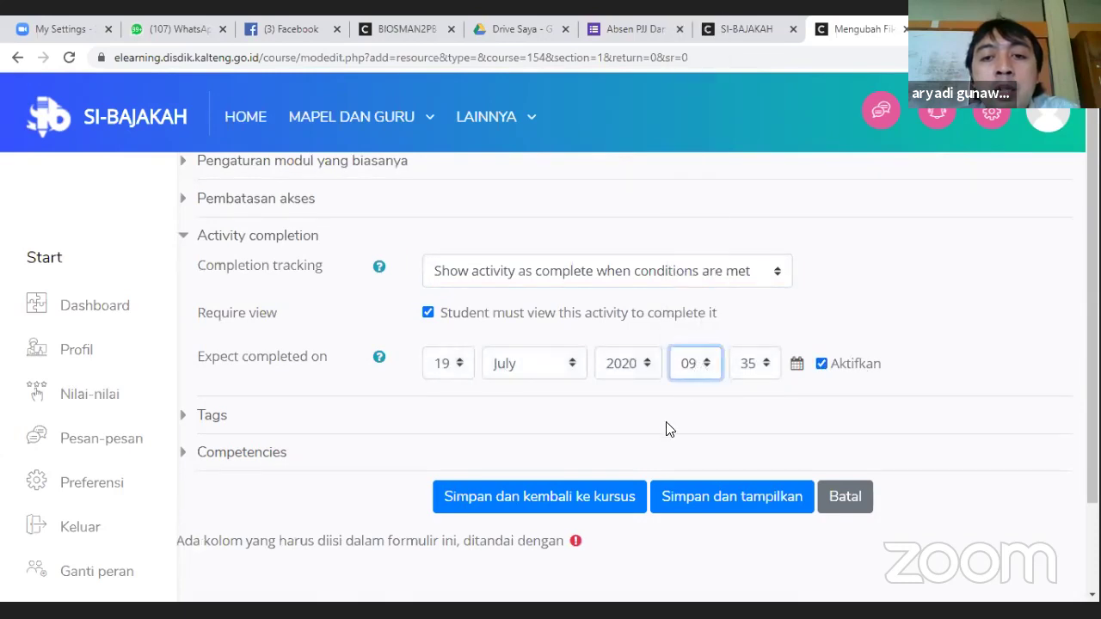
- Save Modul Bab I with 'Simpan dan tampilkan' and review its page and breadcrumbs
click(696, 499)
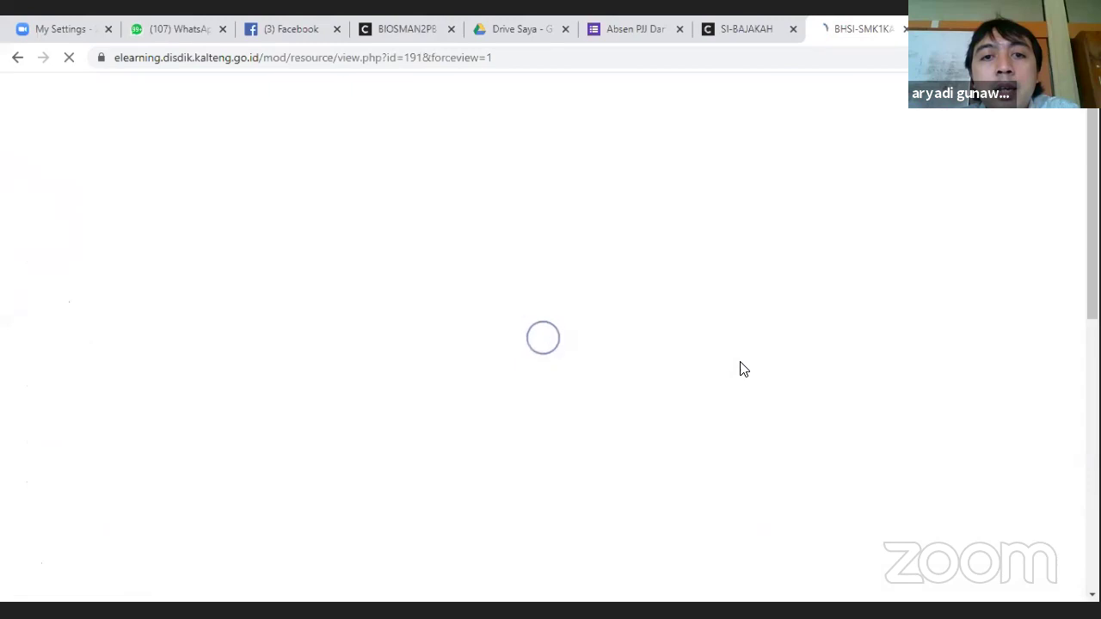
scroll(739, 369, down, 3)
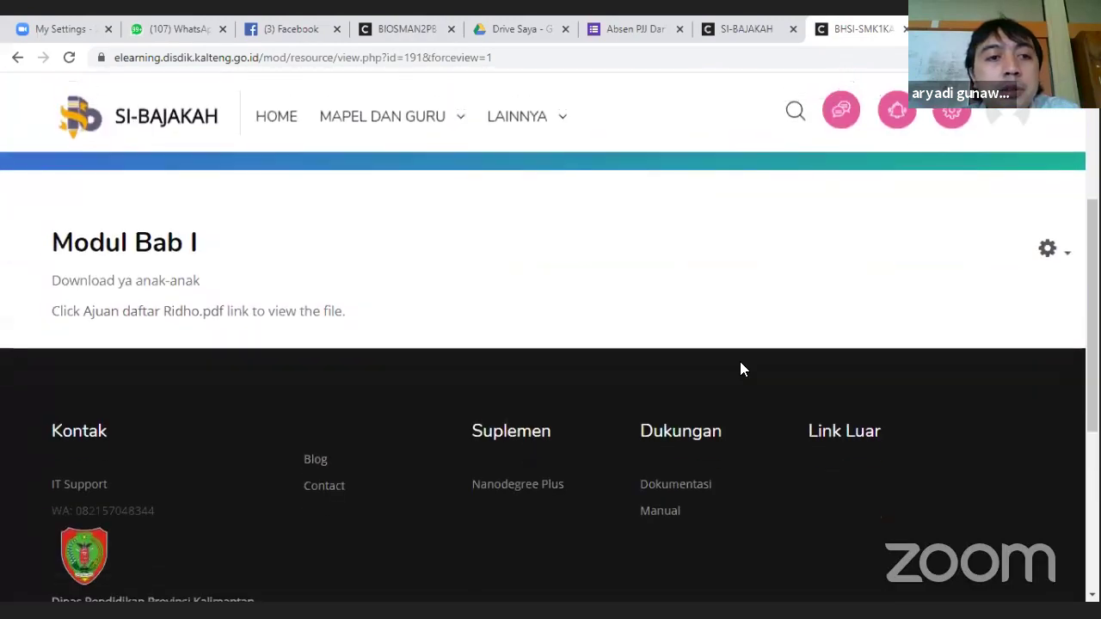
scroll(375, 339, up, 2)
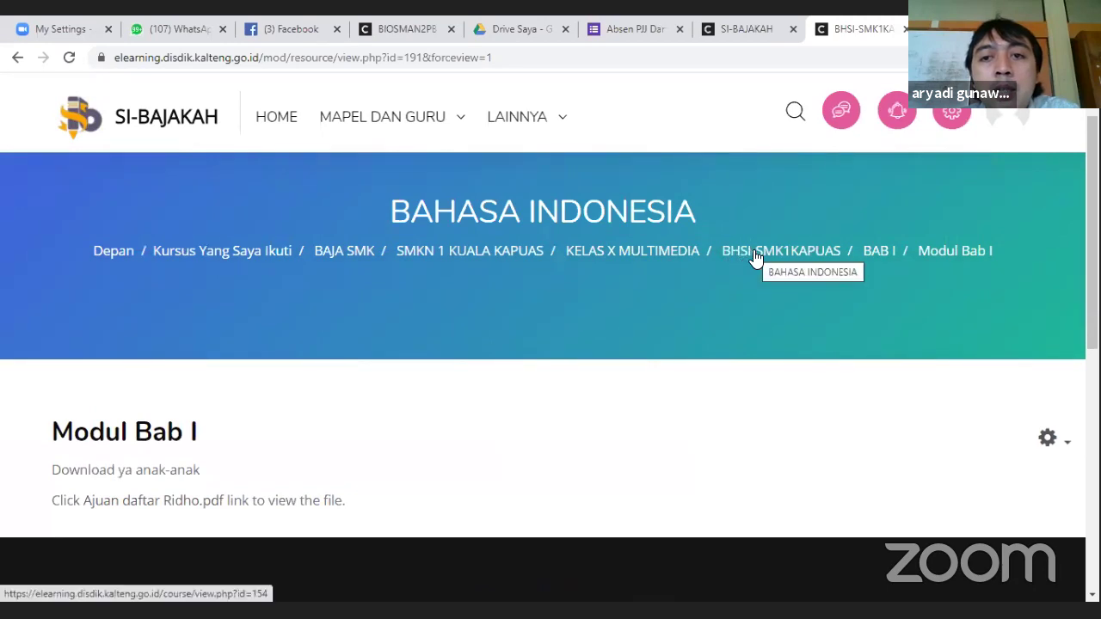
scroll(649, 315, down, 2)
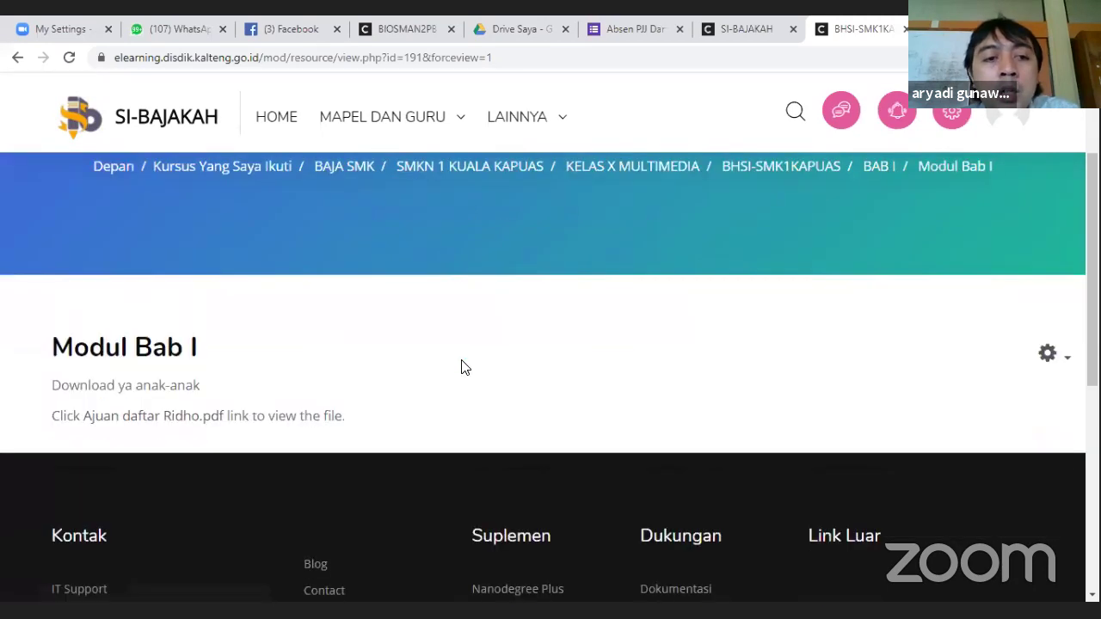
click(1050, 269)
click(628, 251)
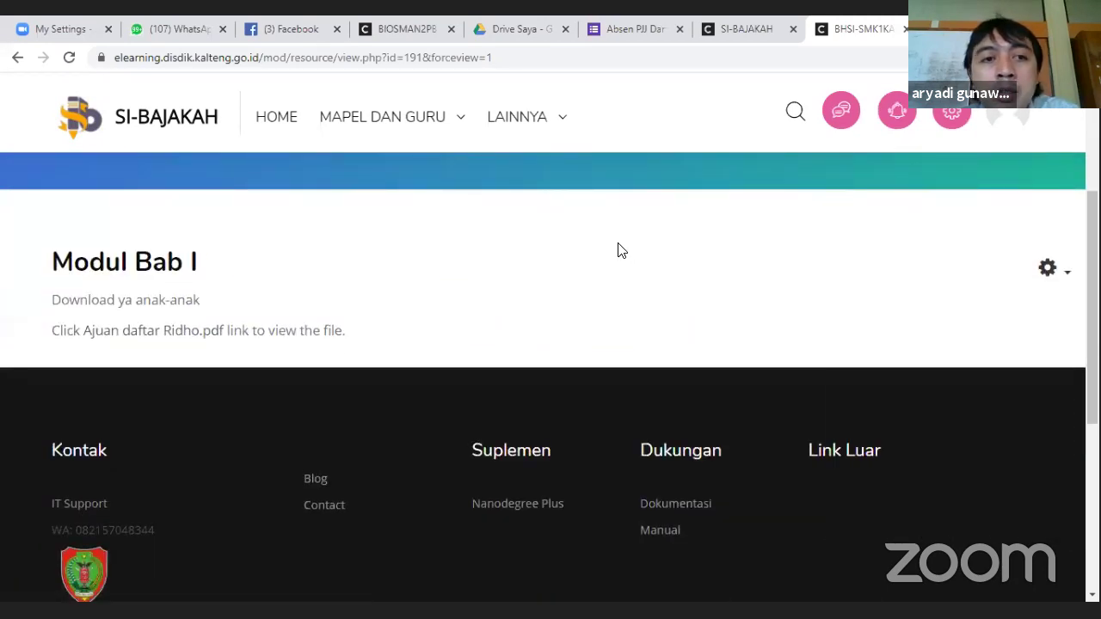
scroll(441, 304, up, 1)
scroll(442, 302, up, 1)
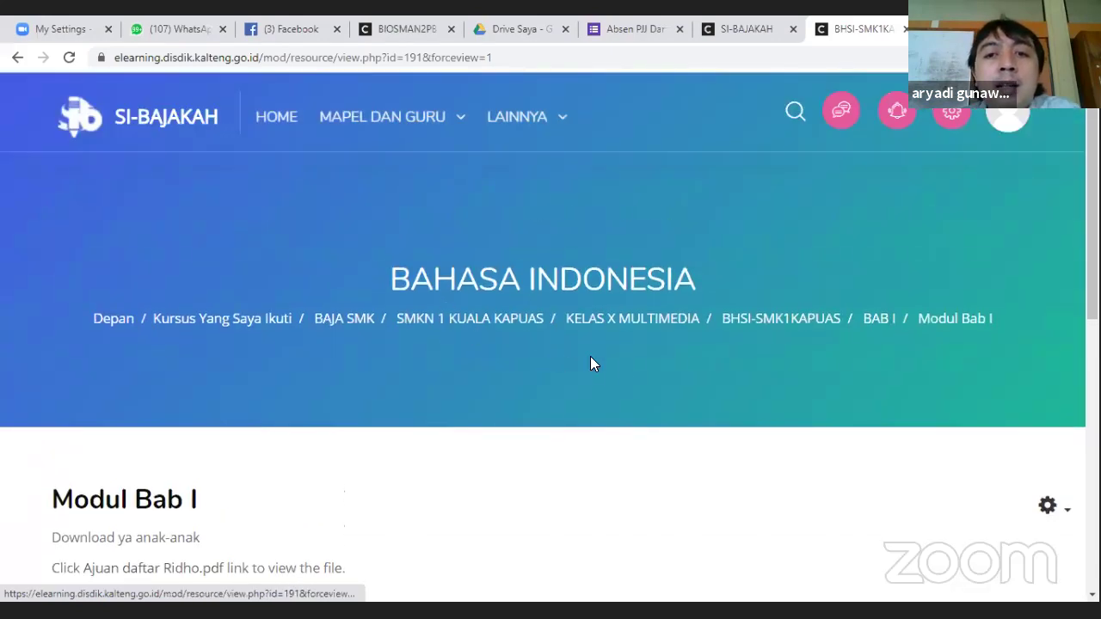
drag(1027, 317, 213, 321)
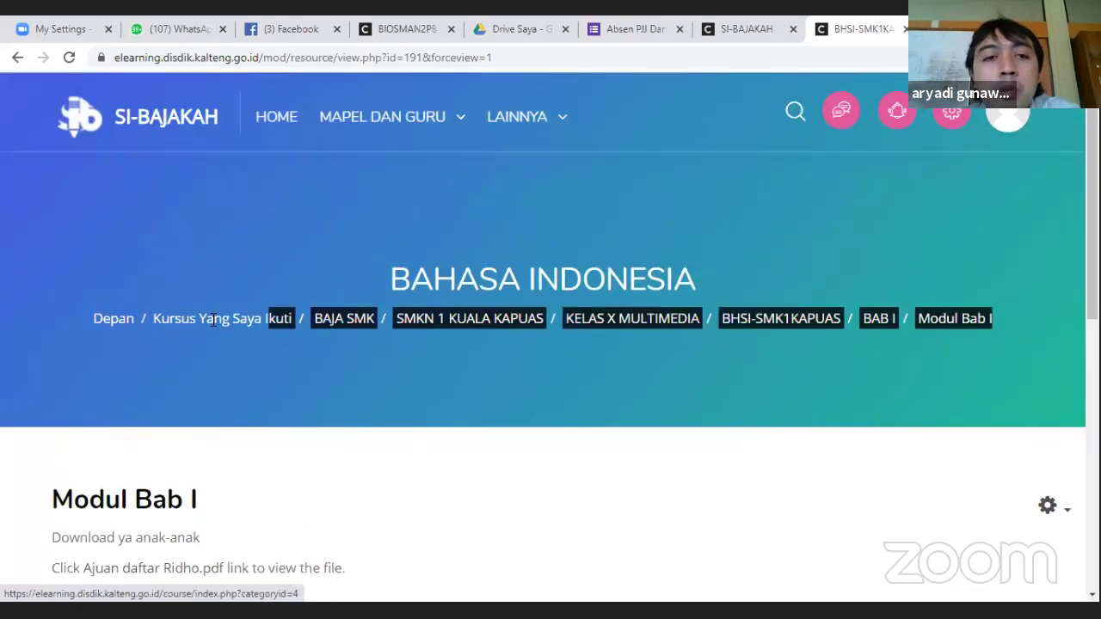
click(783, 531)
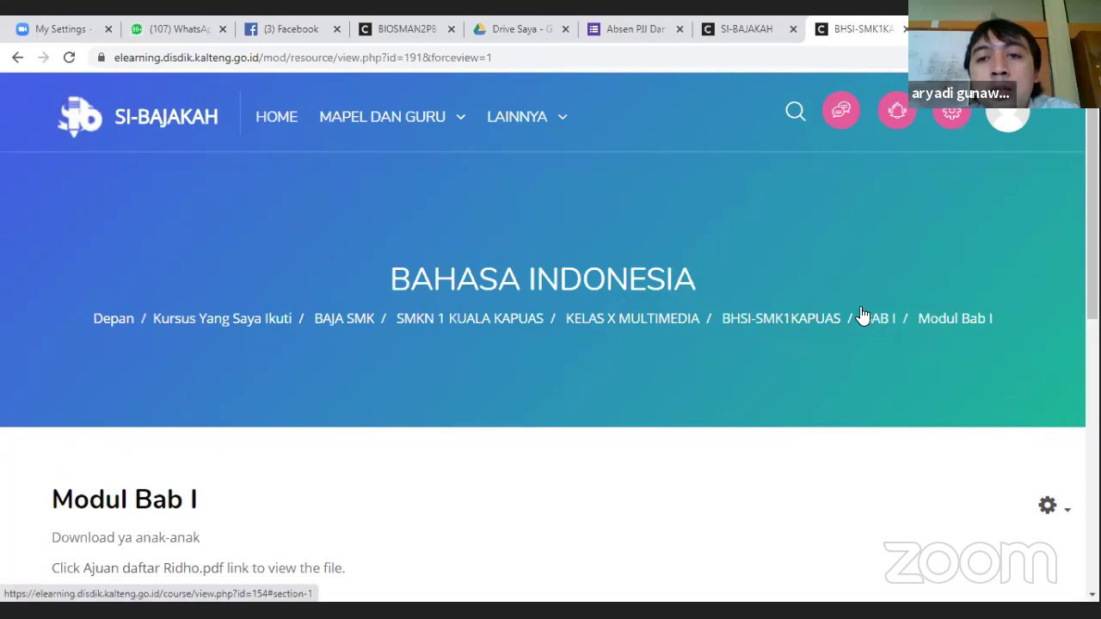
- Return to the course page, expand BAB I, and tick Modul Bab I's completion checkbox
click(790, 324)
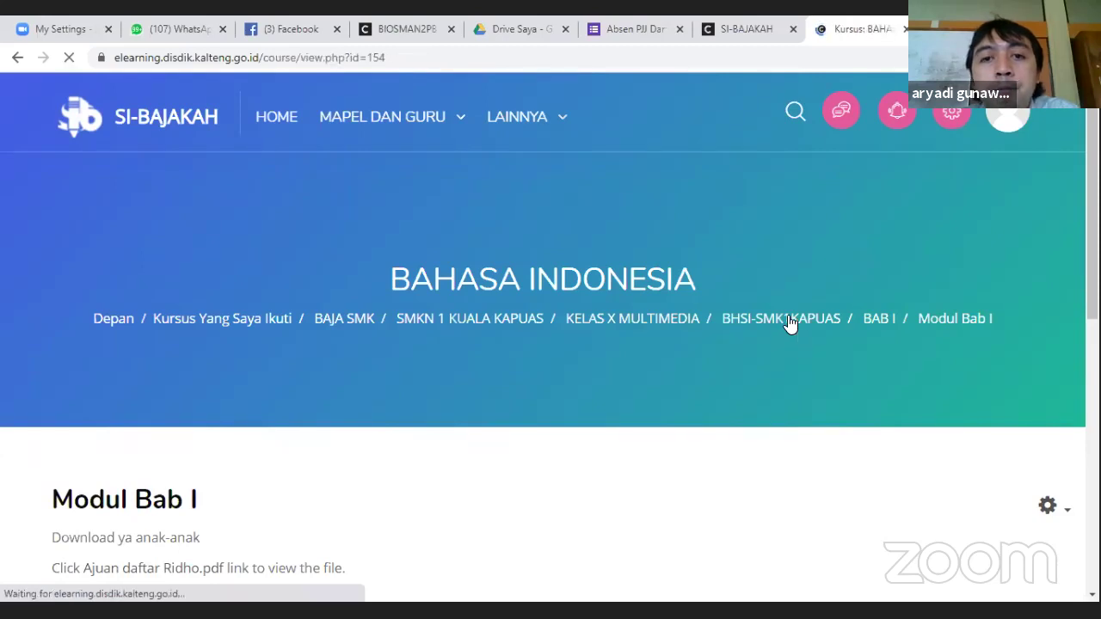
scroll(789, 323, down, 5)
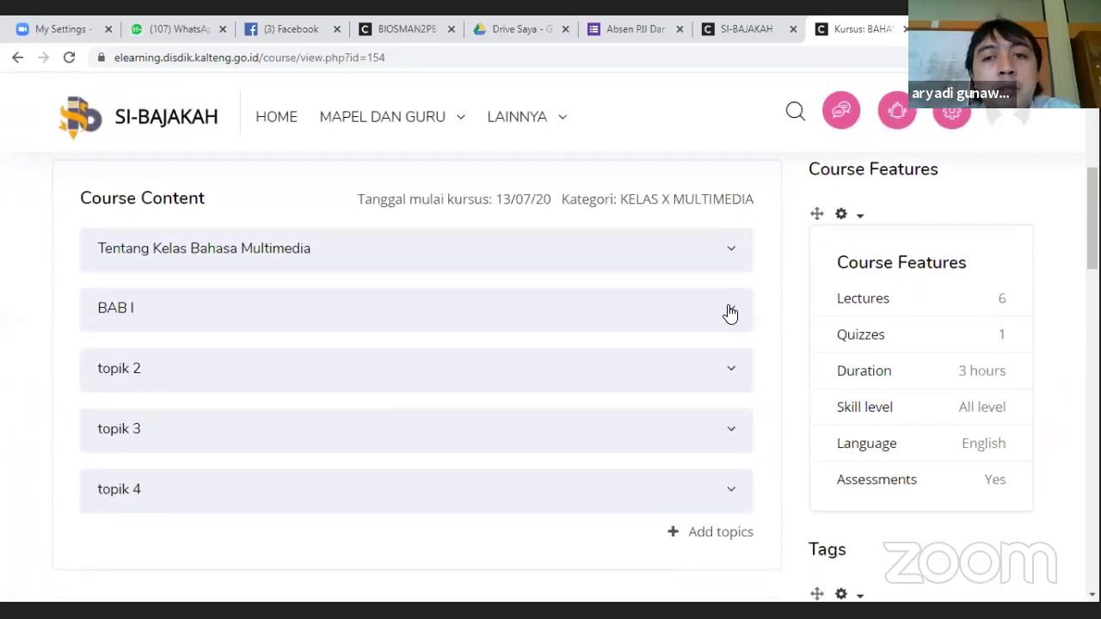
click(729, 313)
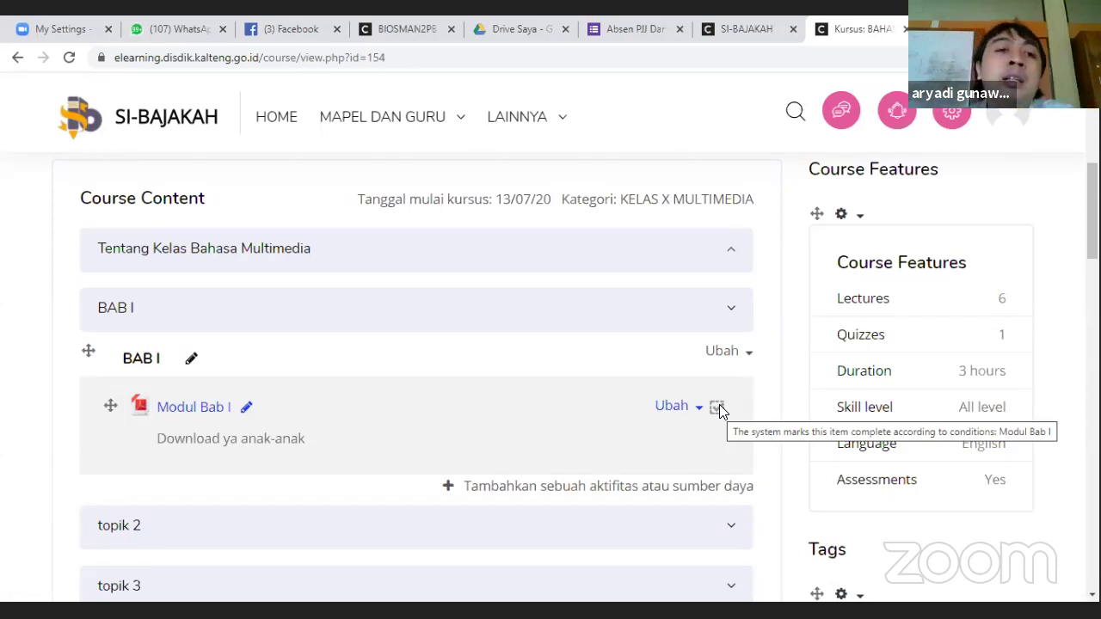
click(718, 407)
scroll(714, 413, down, 1)
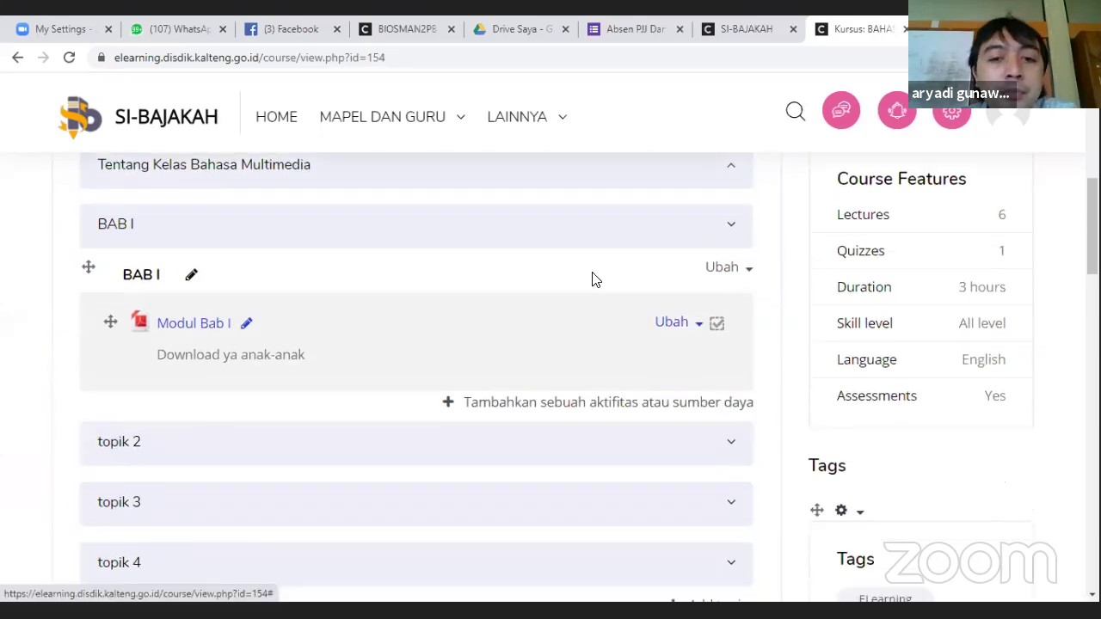
- From the activity chooser under BAB I, select File and add a second file resource
click(596, 400)
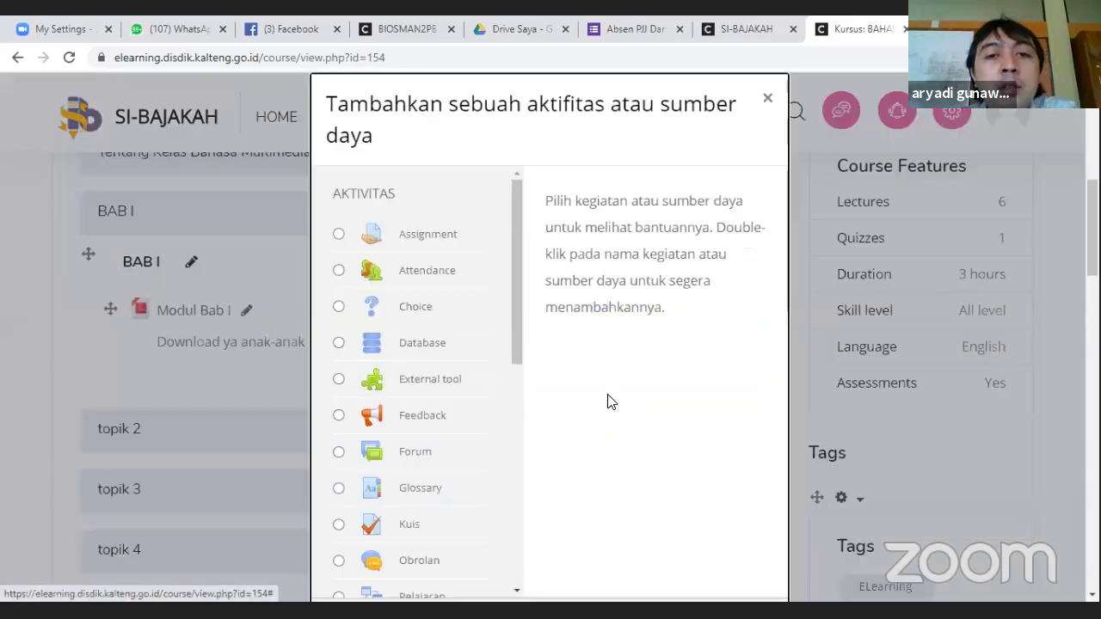
click(769, 98)
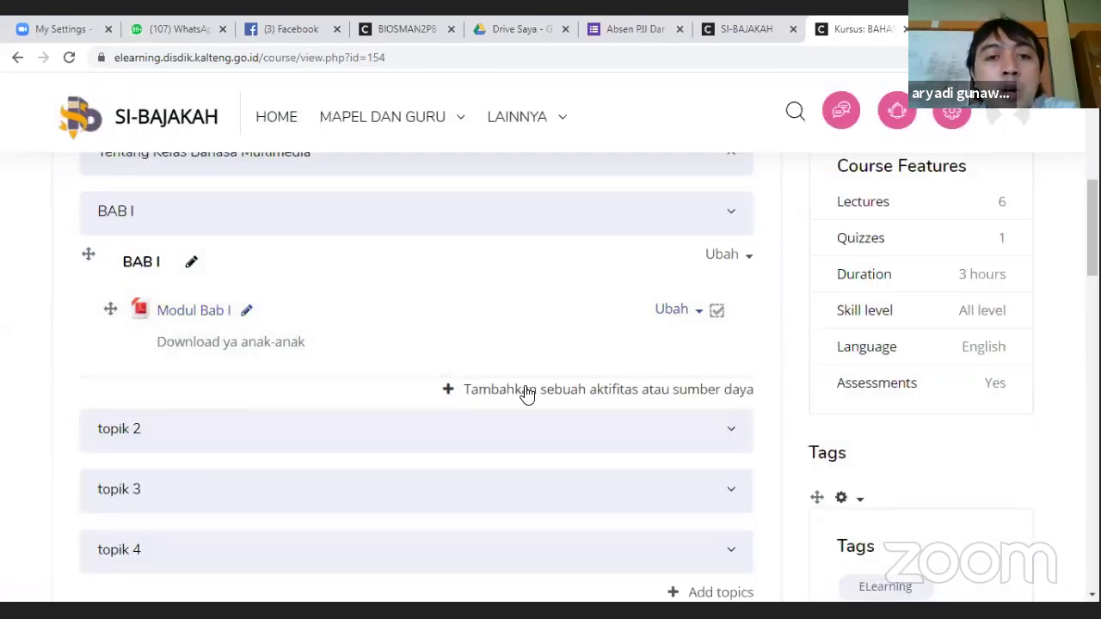
click(523, 390)
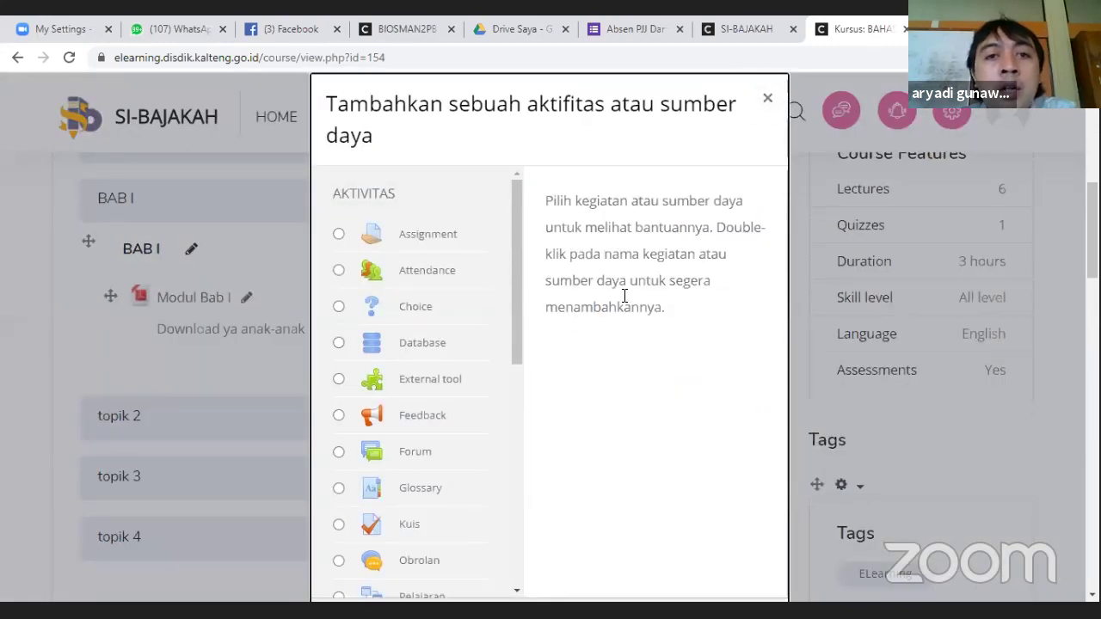
scroll(797, 282, down, 1)
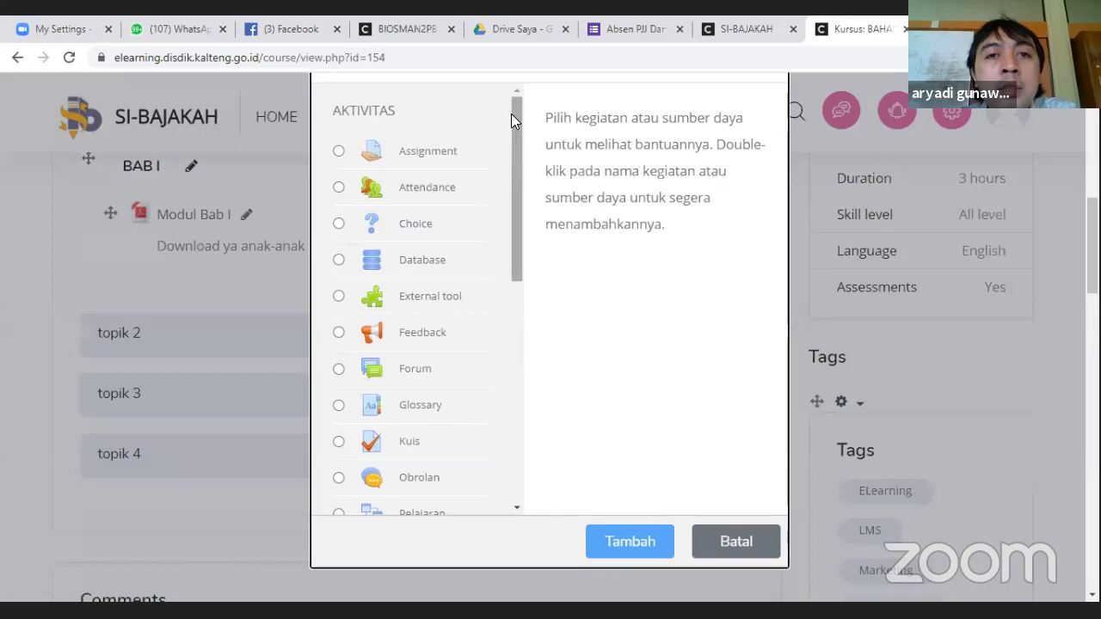
drag(517, 112, 519, 315)
click(413, 320)
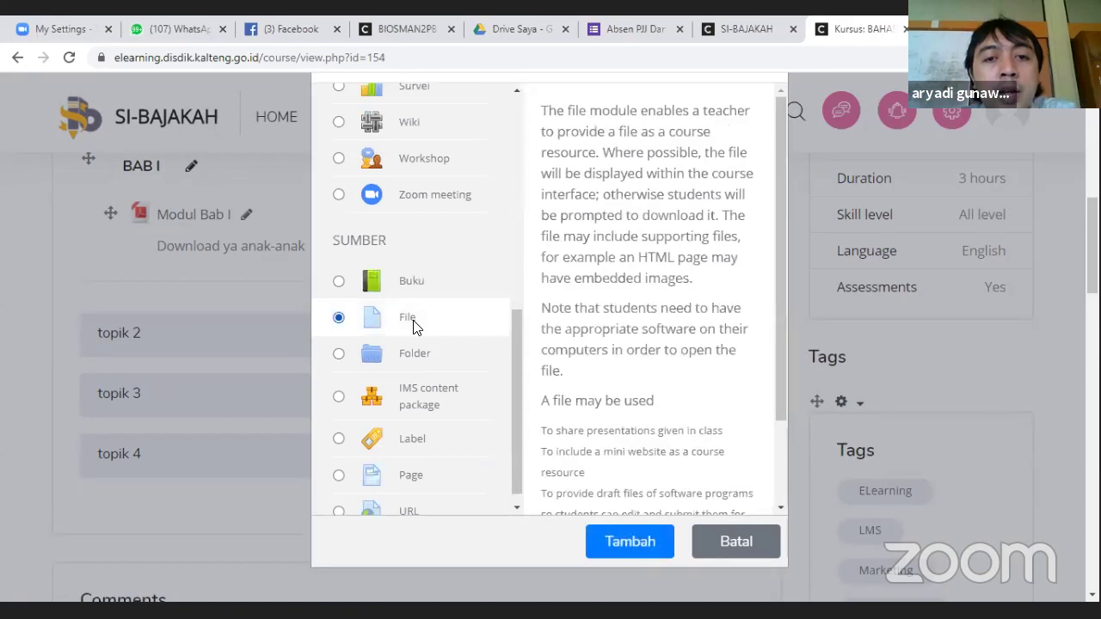
click(645, 543)
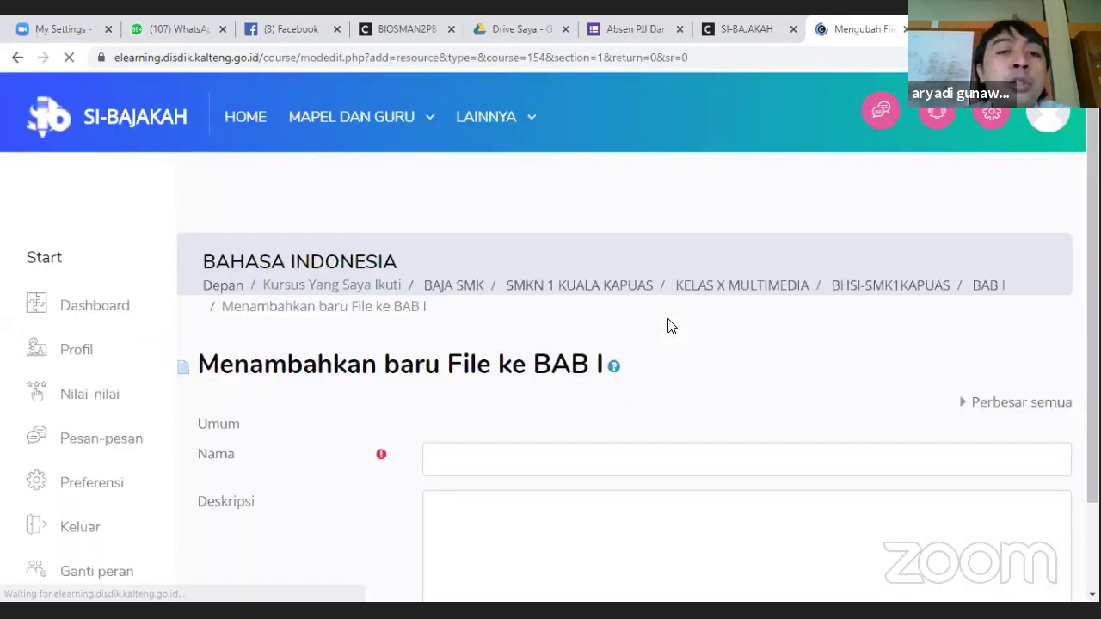
- Name the second file resource 'Ebook bagian 2 babI' and open the file picker
click(492, 455)
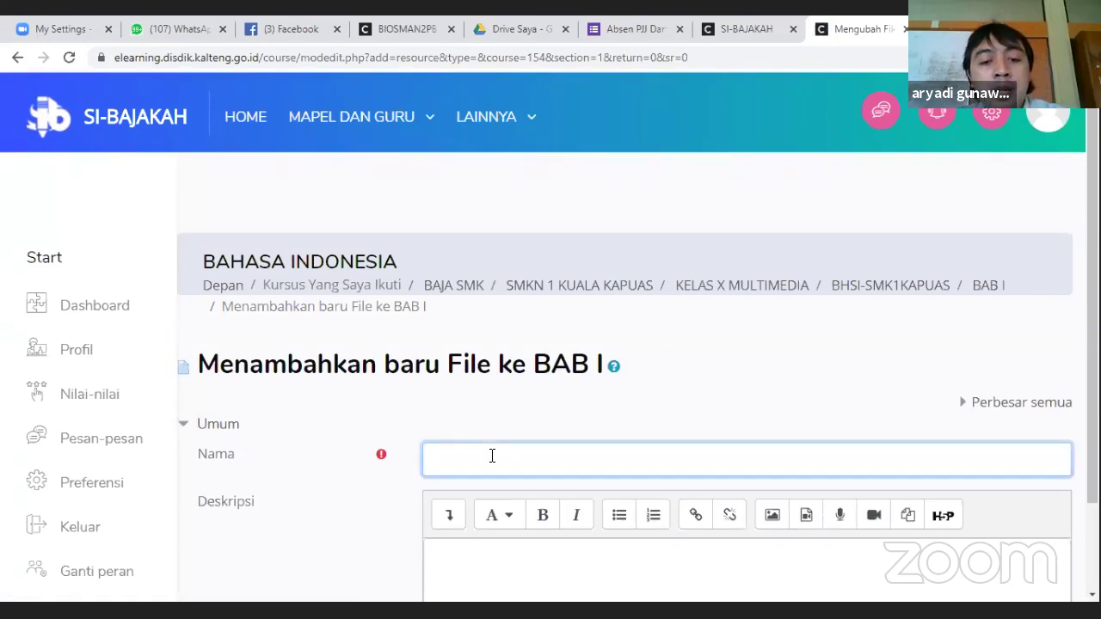
text(Ebook)
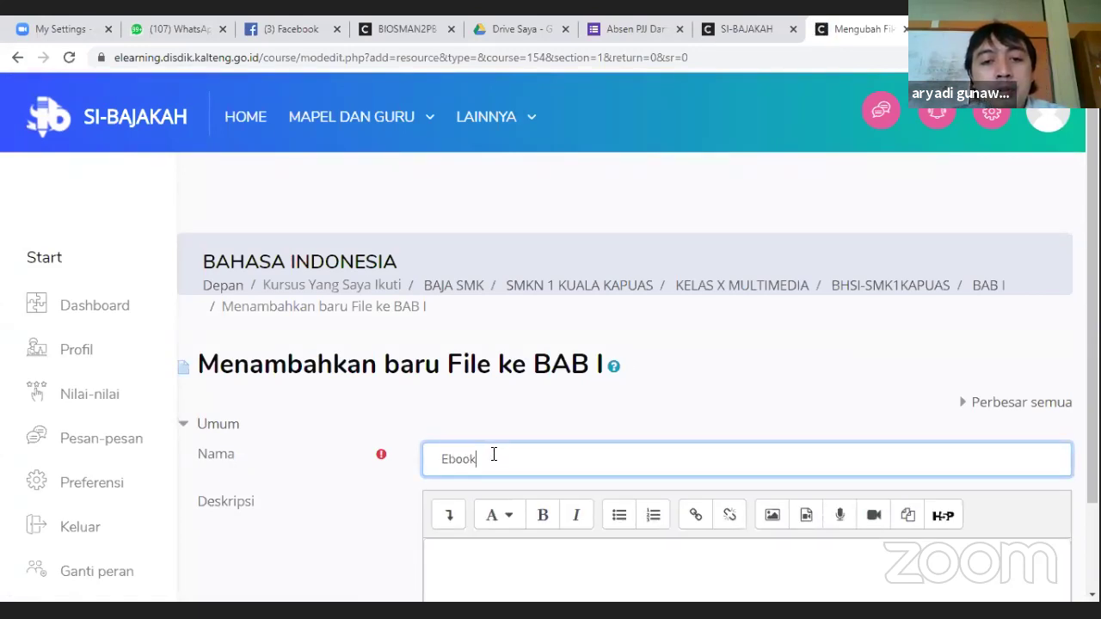
text( bagian 2 bab)
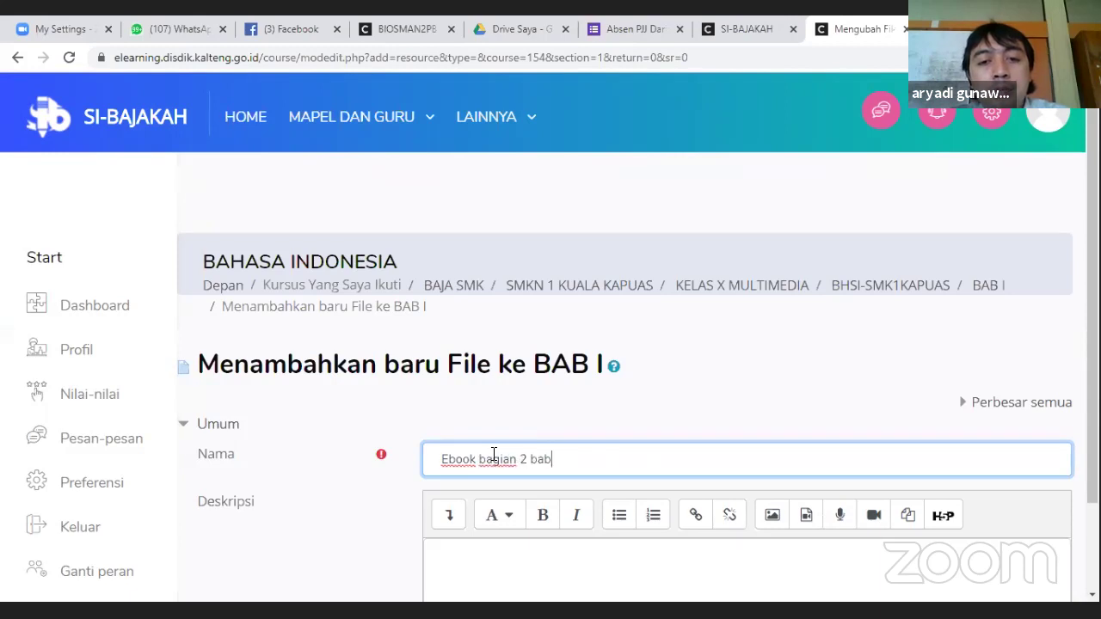
text(l)
scroll(507, 454, down, 2)
click(511, 390)
scroll(519, 416, down, 2)
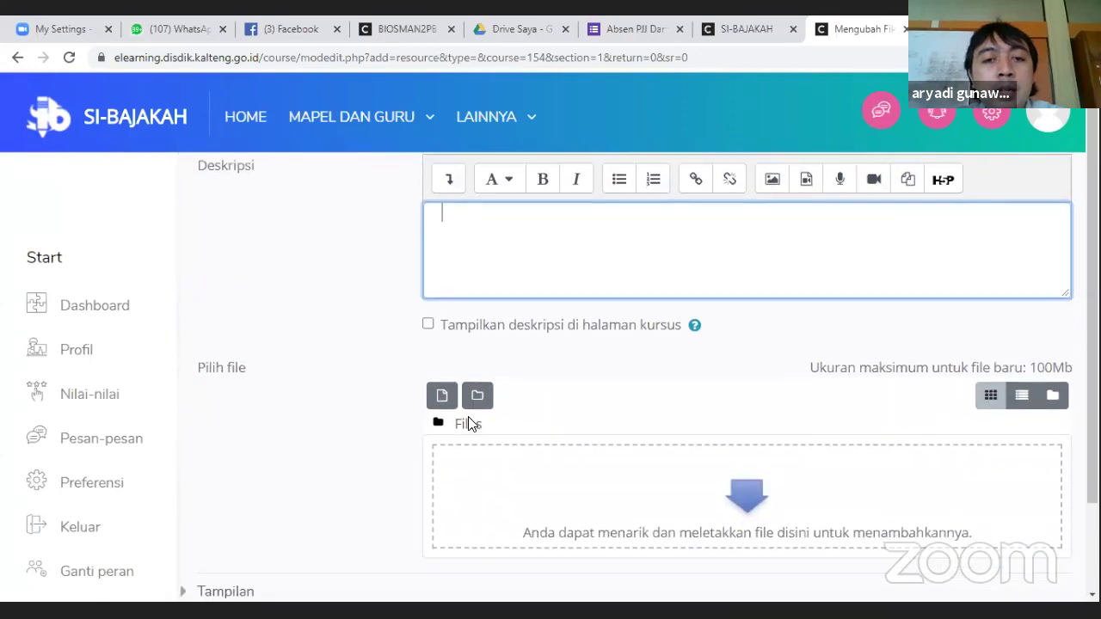
click(444, 394)
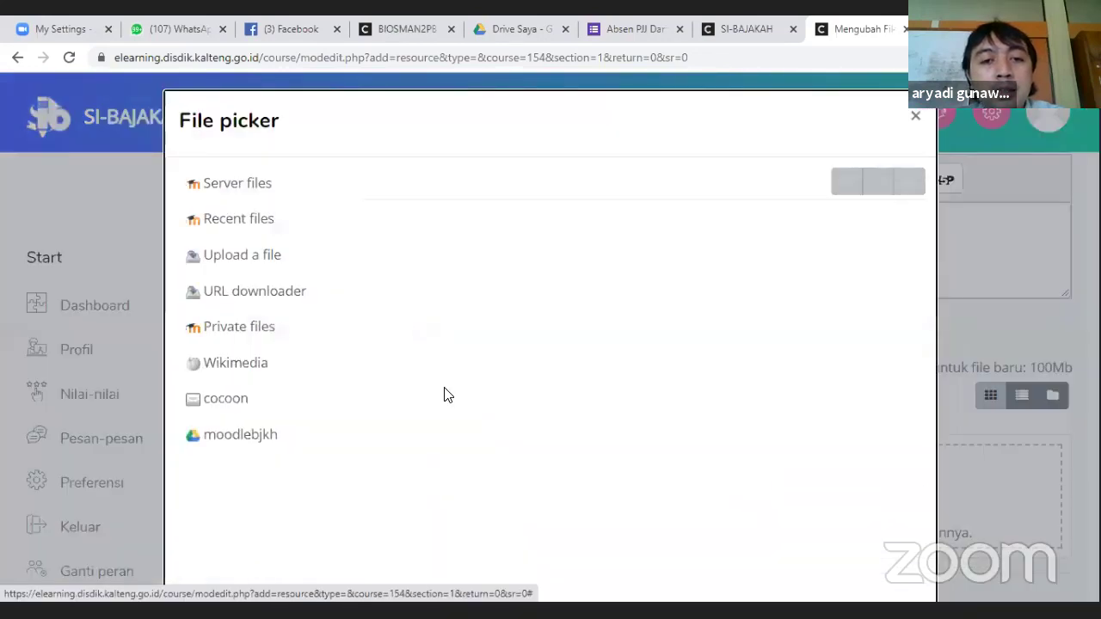
- Attach 140000-15.pdf from the moodlebjkh Google Drive repository, signing in to the Drive account first
click(916, 117)
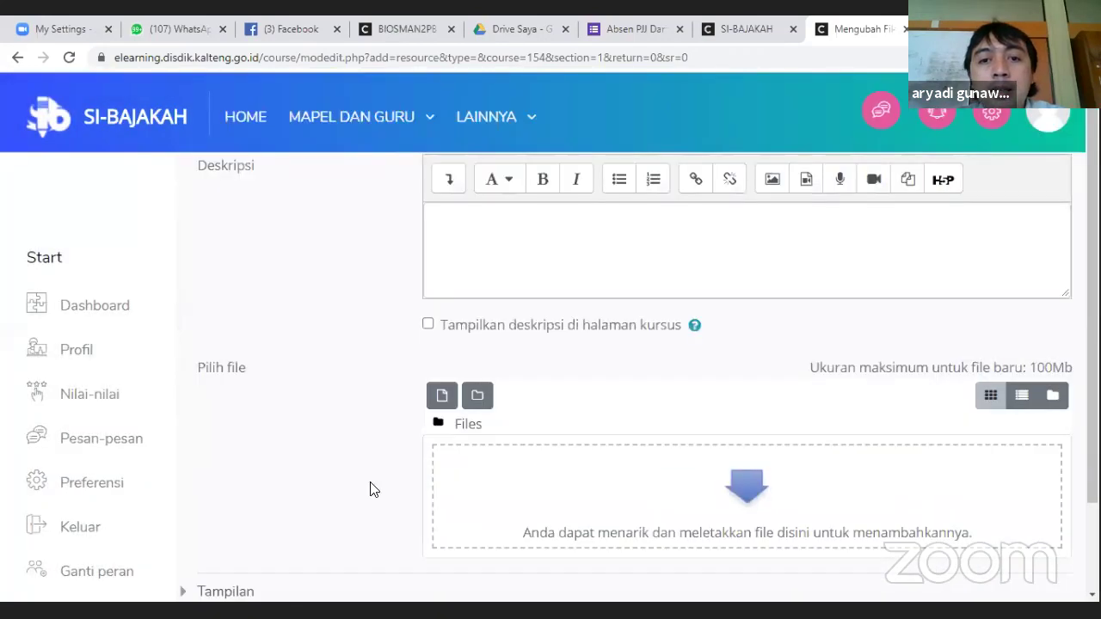
click(444, 395)
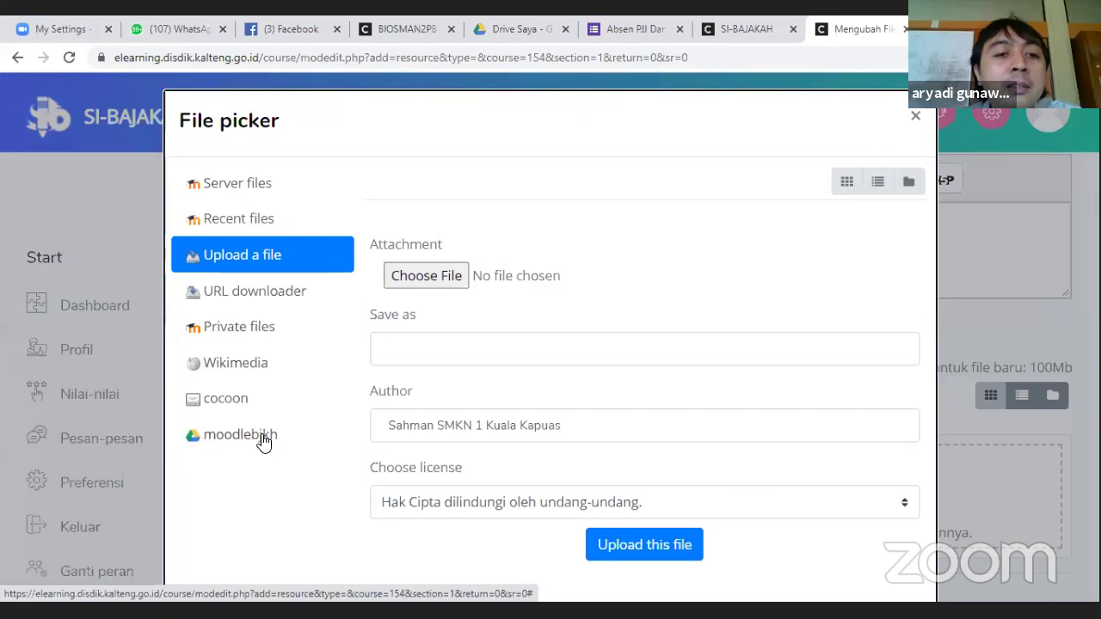
click(264, 442)
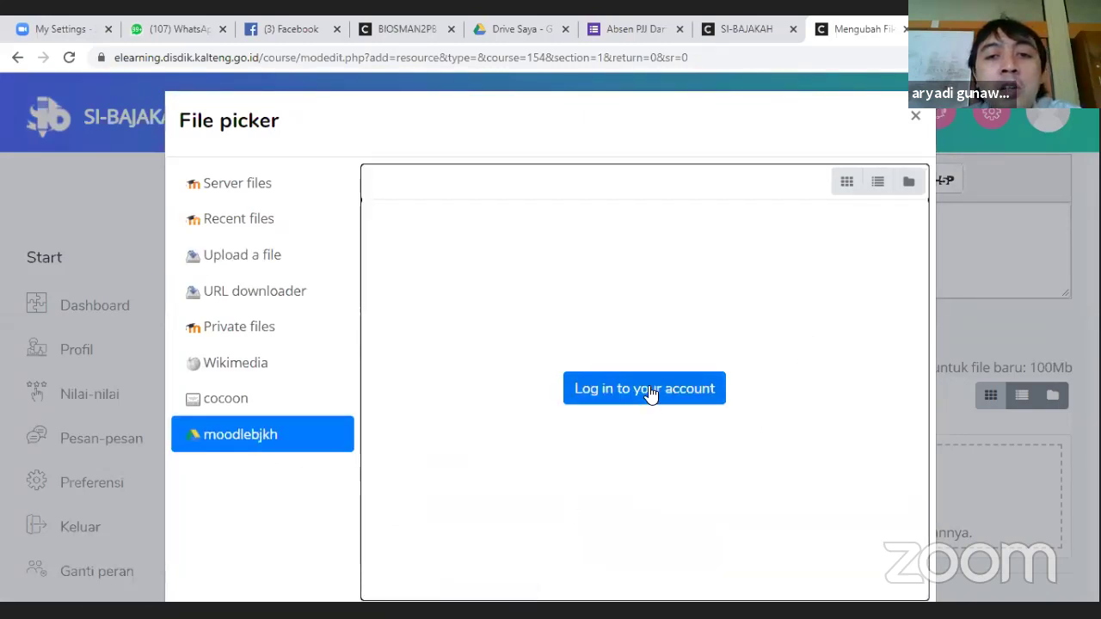
click(652, 394)
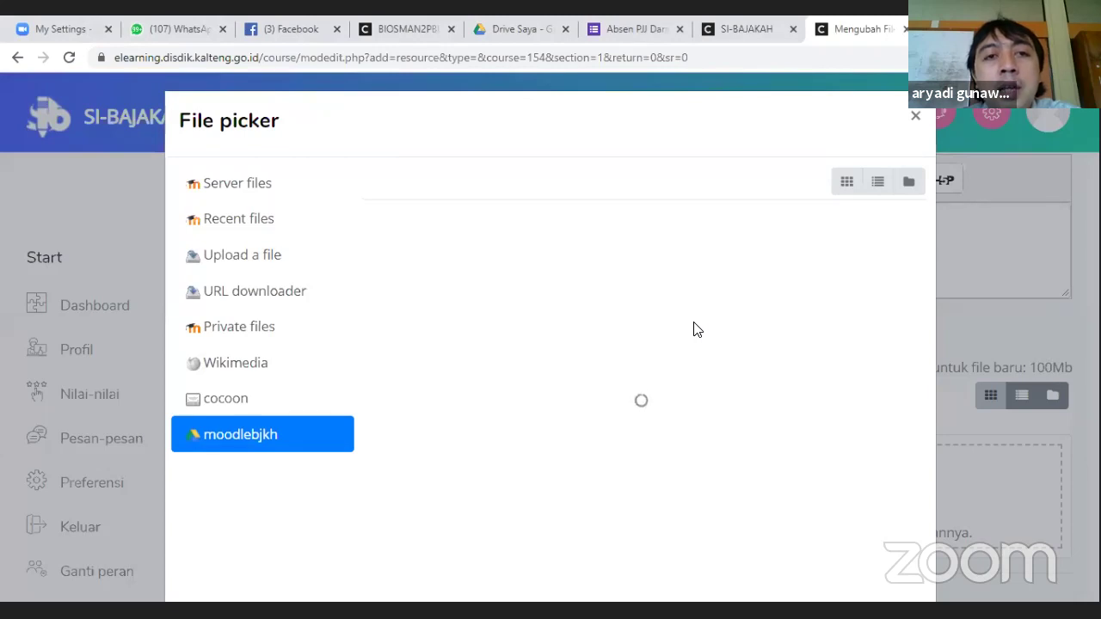
scroll(774, 327, down, 3)
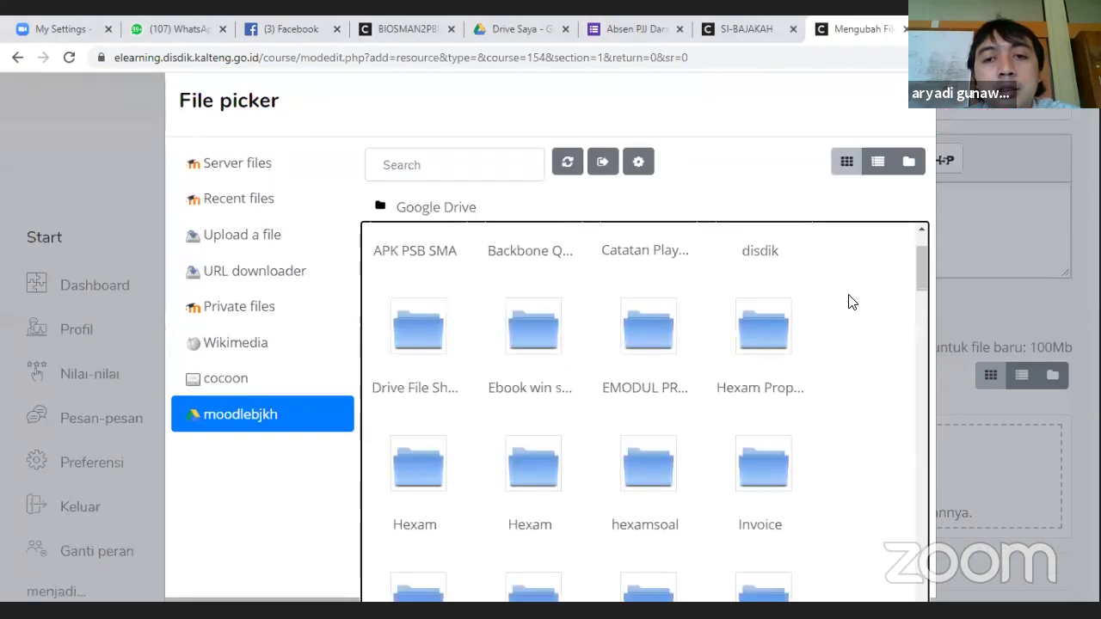
scroll(787, 337, down, 6)
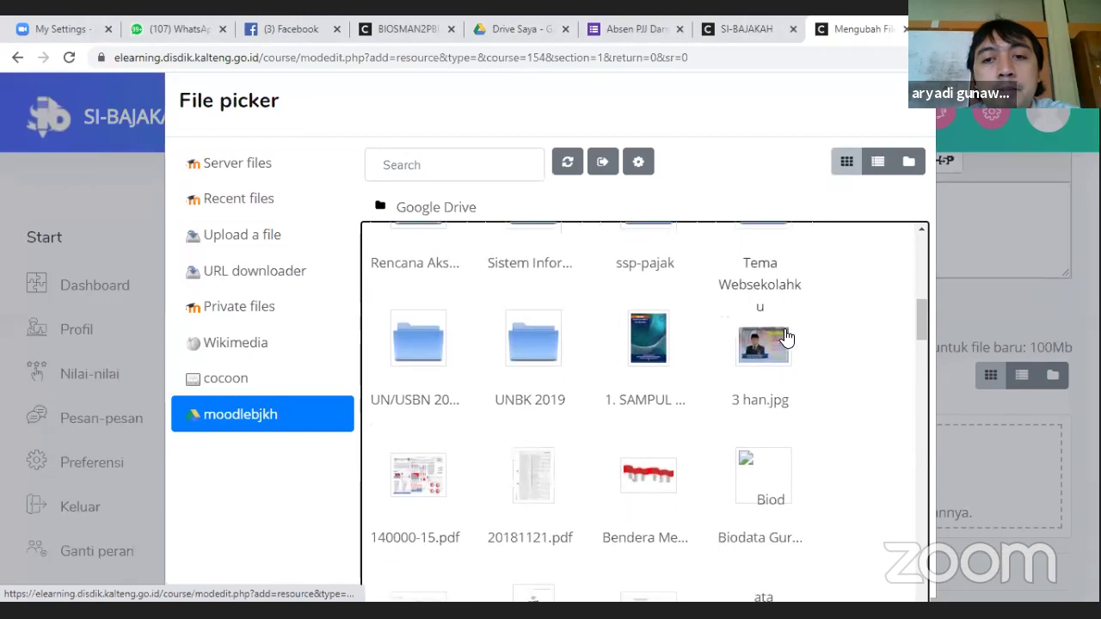
scroll(787, 337, down, 1)
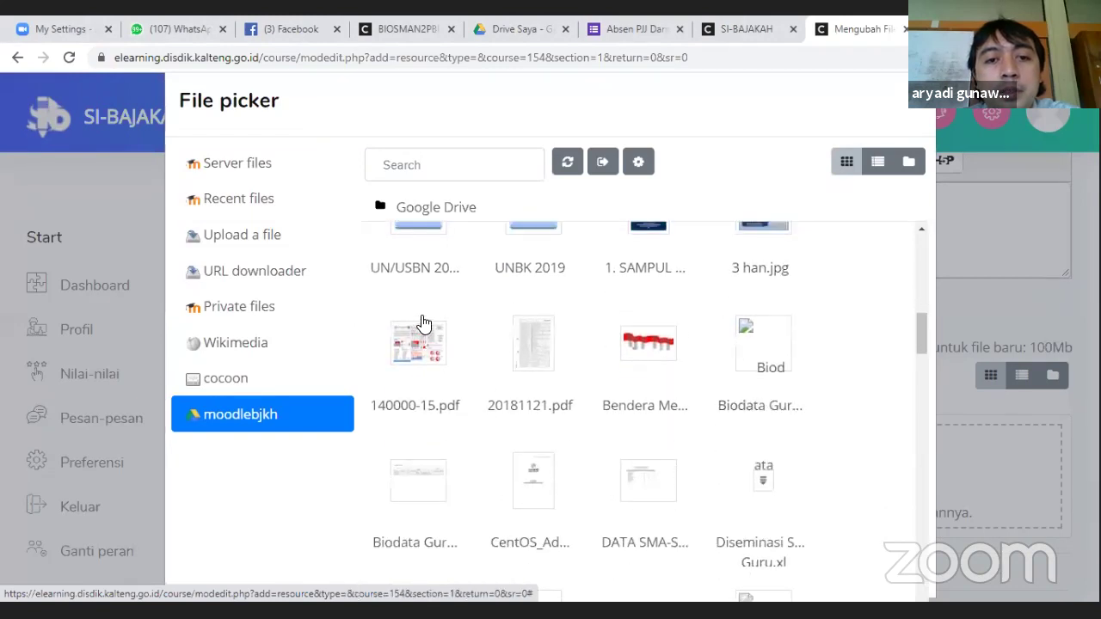
click(423, 322)
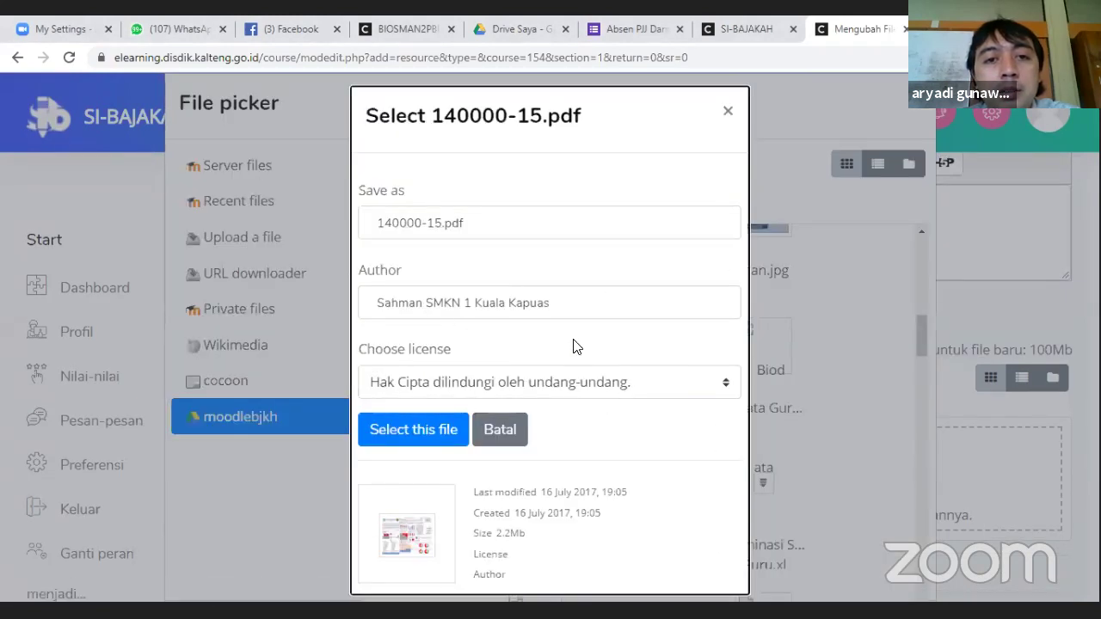
click(412, 429)
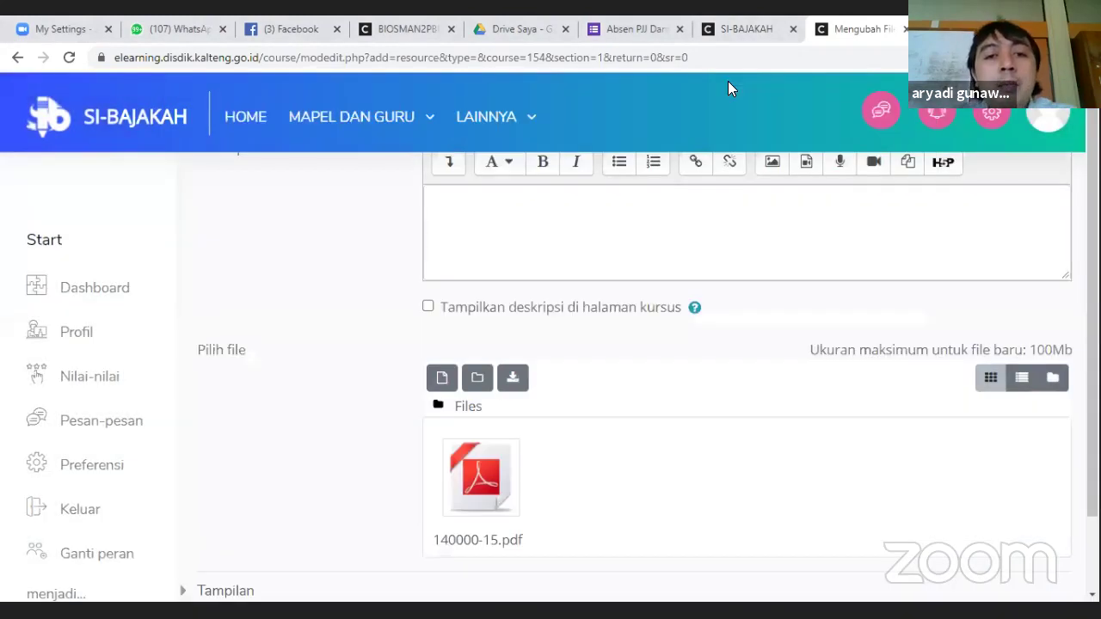
scroll(649, 198, down, 1)
click(239, 505)
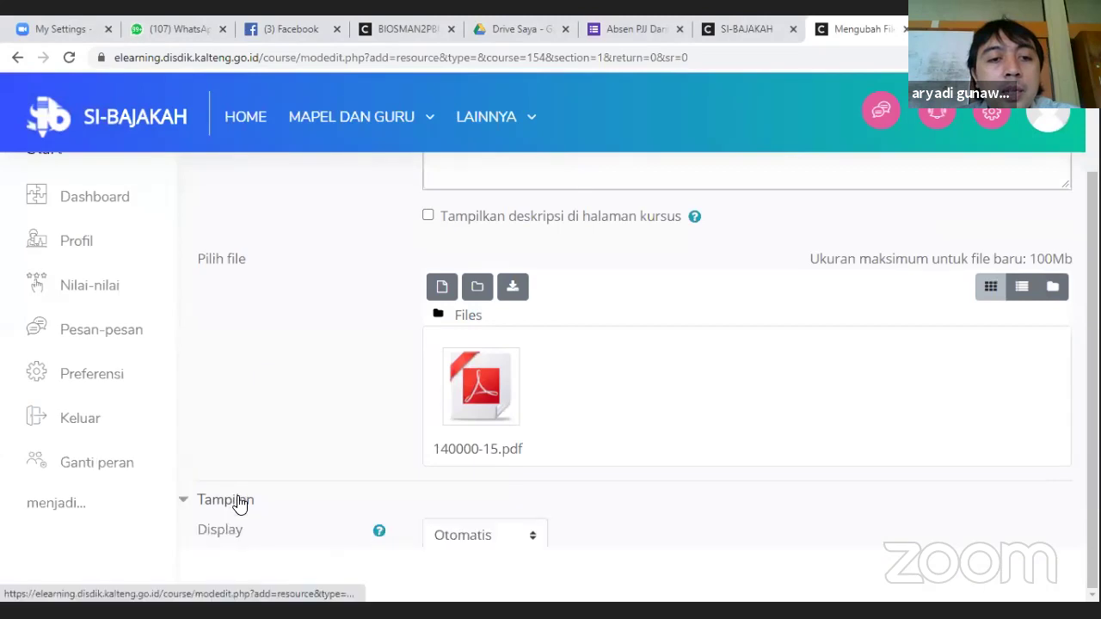
scroll(258, 482, down, 5)
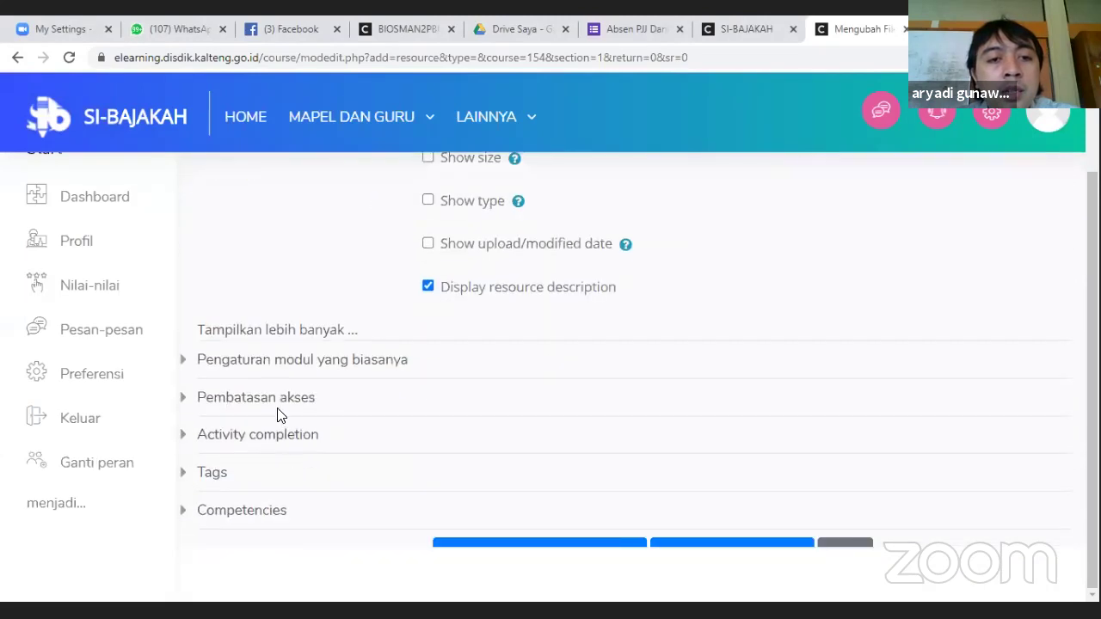
click(270, 435)
scroll(421, 433, down, 1)
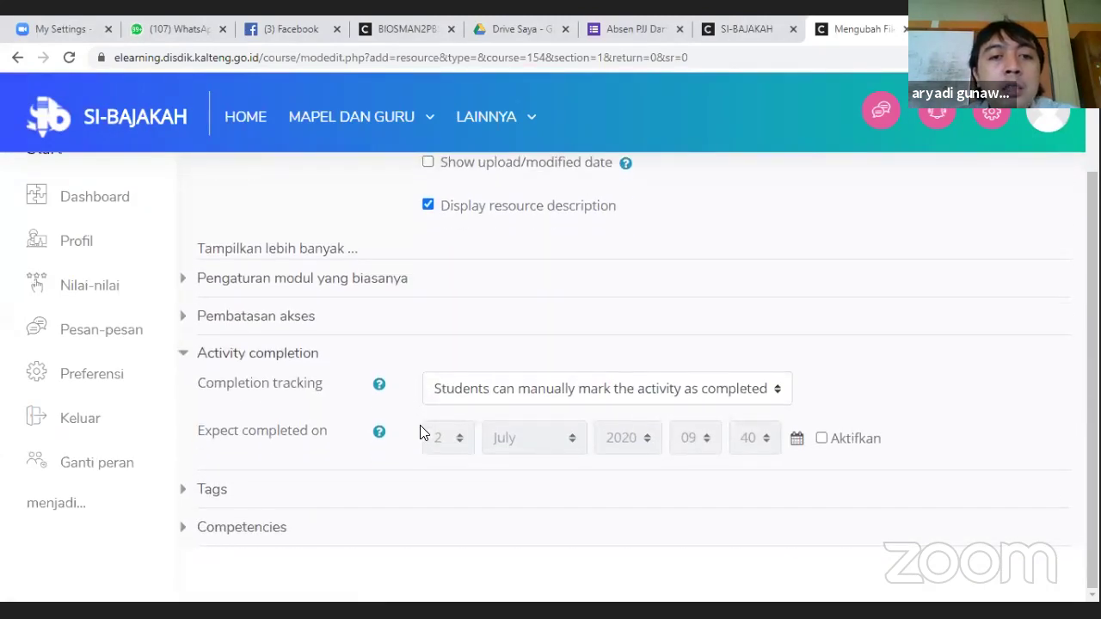
click(740, 388)
click(573, 452)
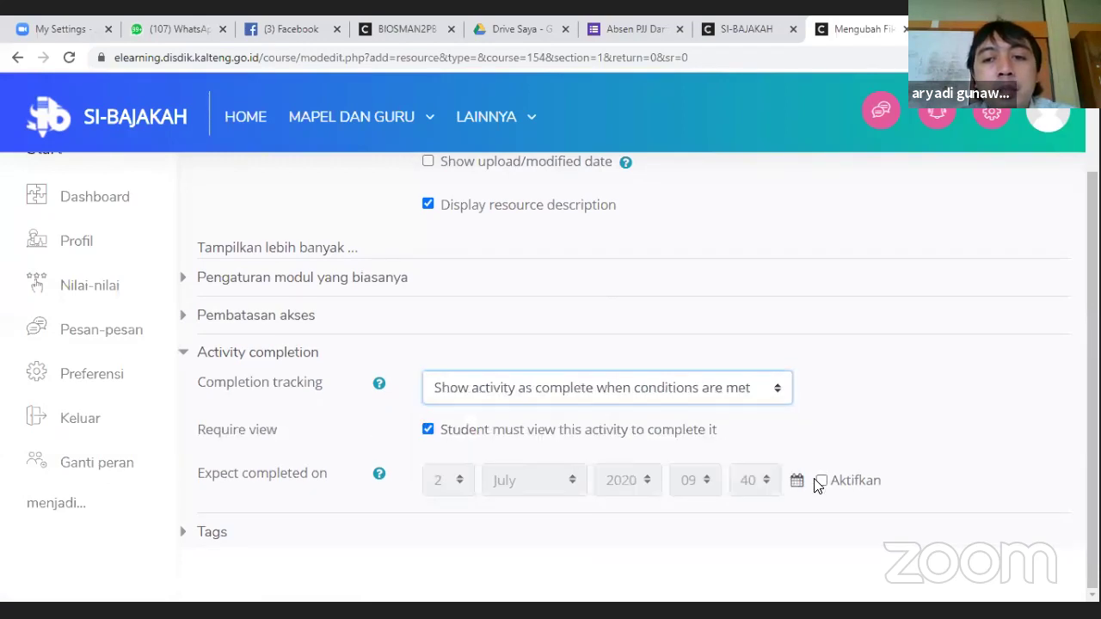
click(820, 481)
click(454, 487)
scroll(448, 434, down, 1)
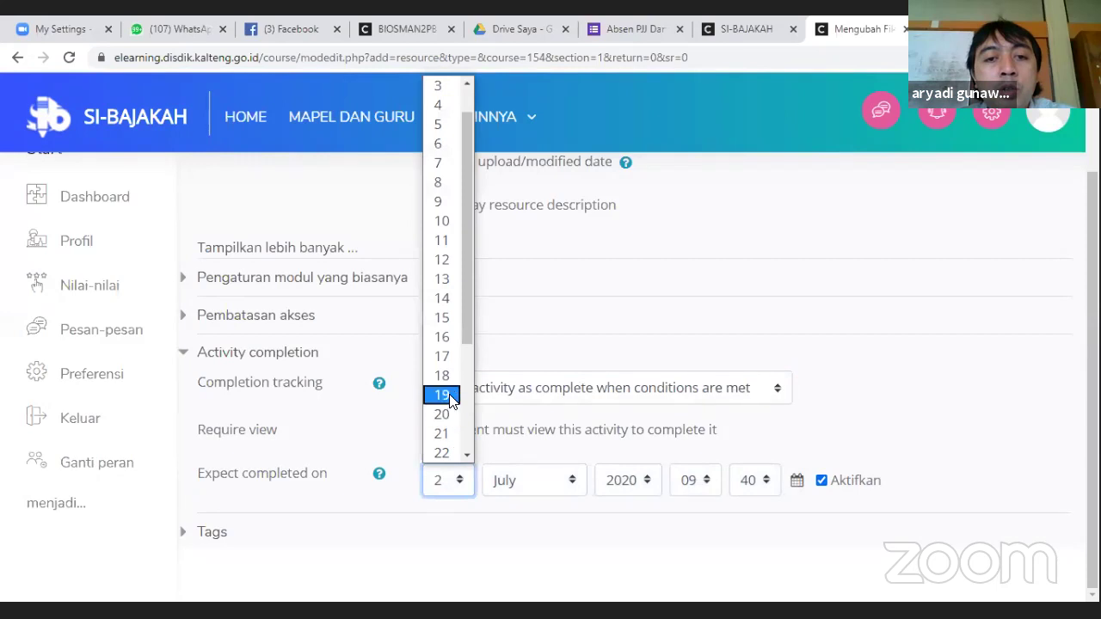
click(444, 395)
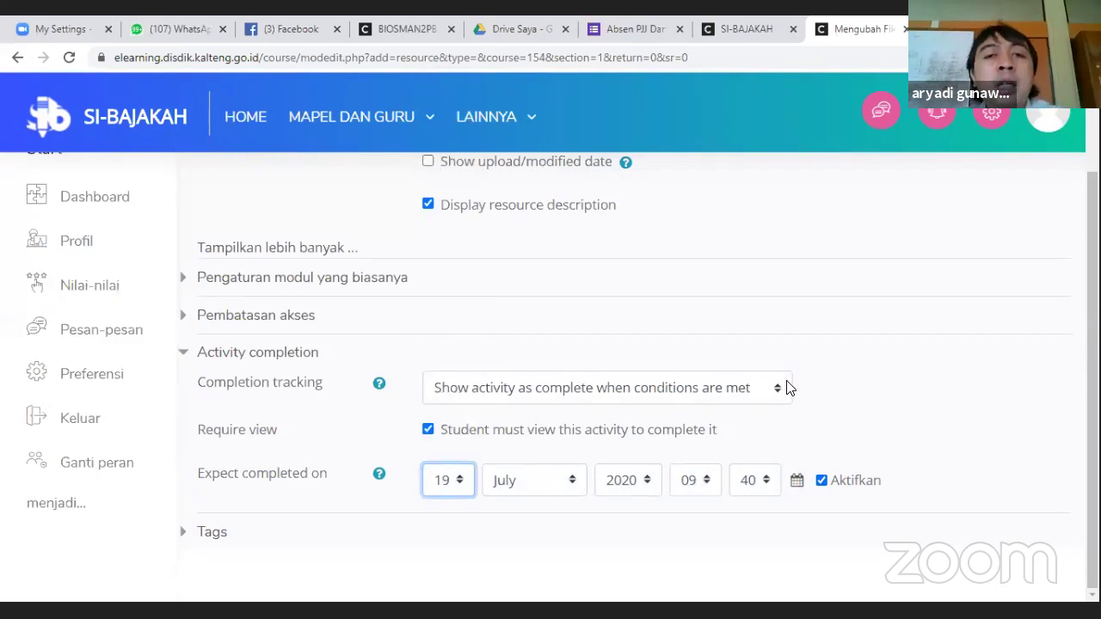
scroll(786, 388, up, 5)
scroll(787, 388, down, 6)
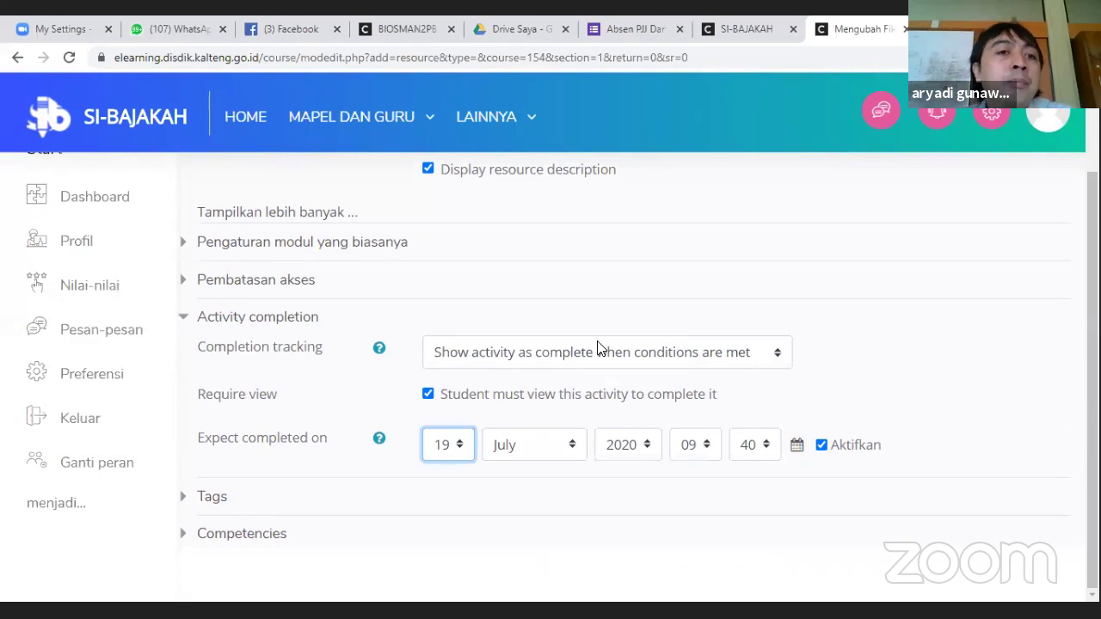
scroll(602, 323, up, 1)
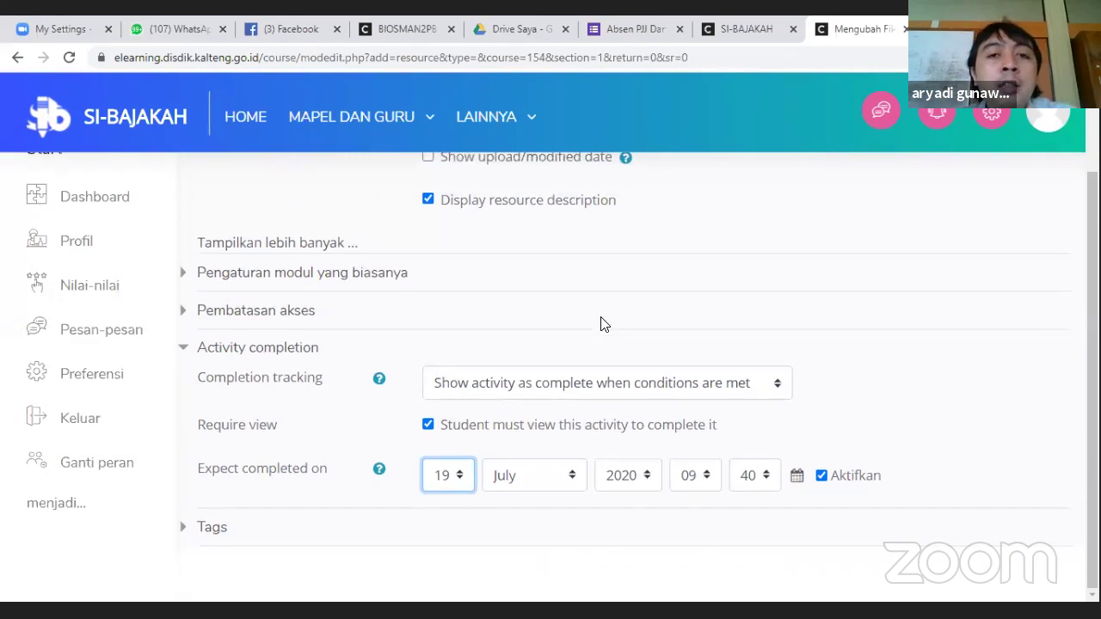
scroll(580, 331, up, 10)
scroll(563, 306, down, 10)
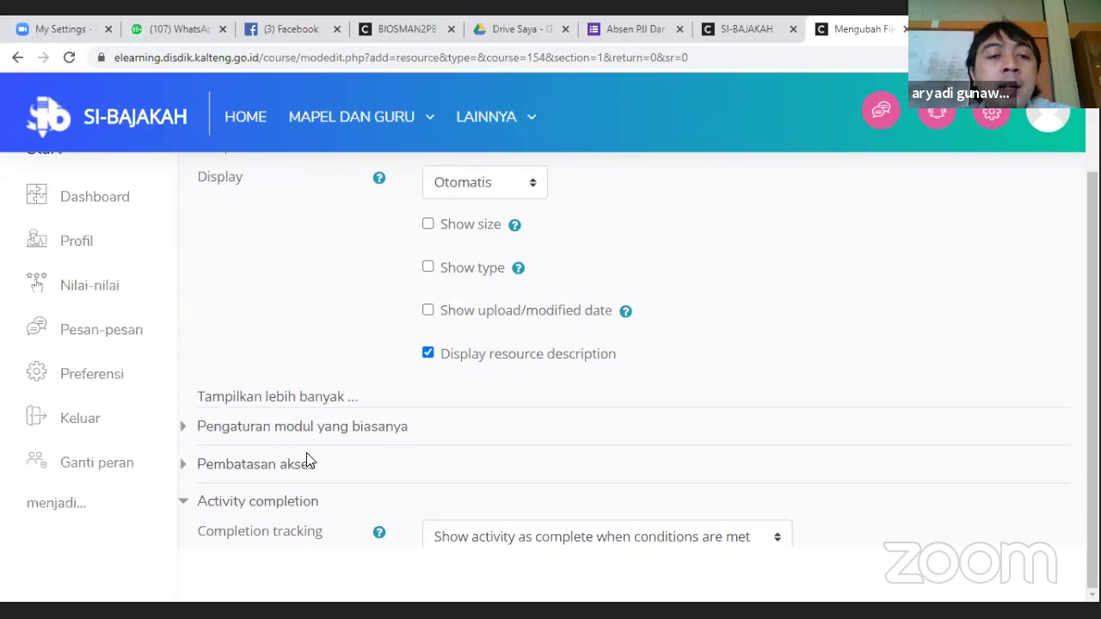
- Add an activity completion access restriction that depends on Modul Bab I
click(275, 465)
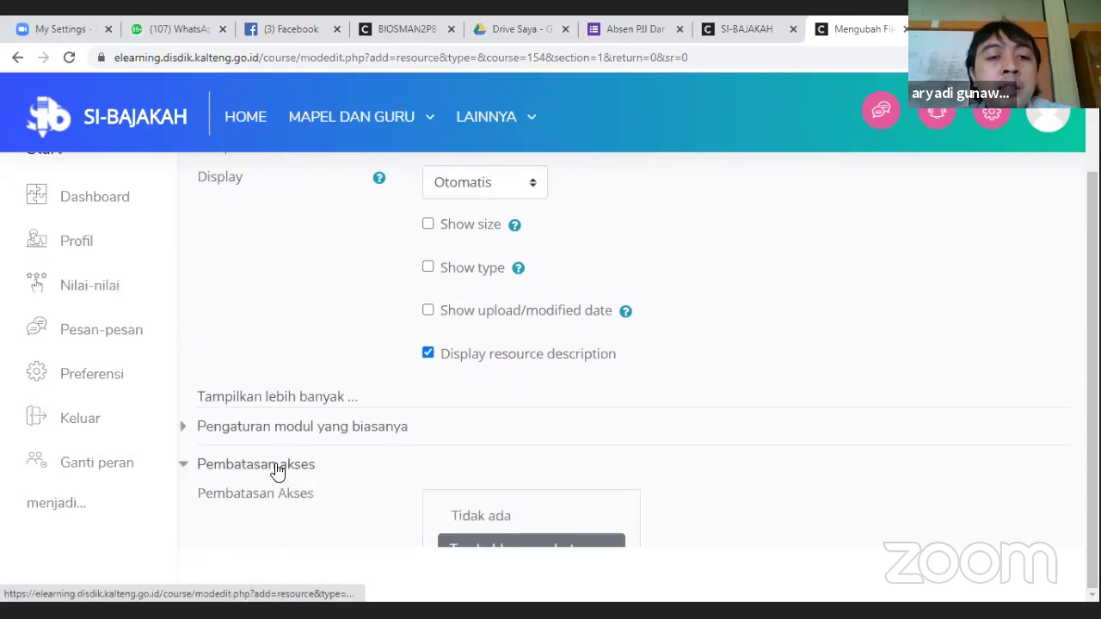
scroll(275, 472, down, 1)
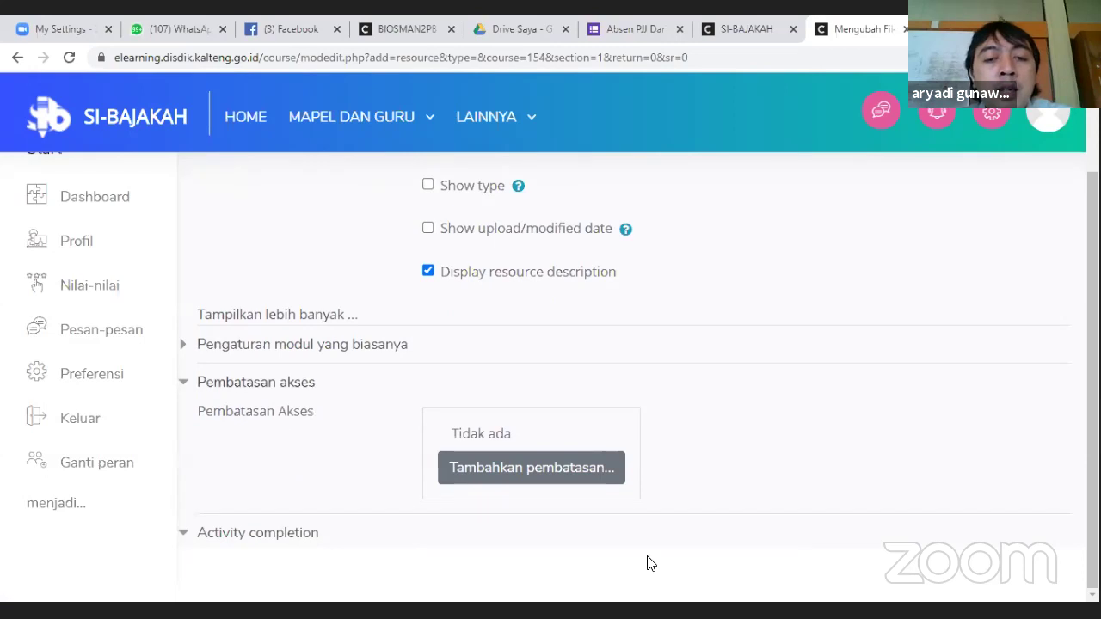
click(608, 474)
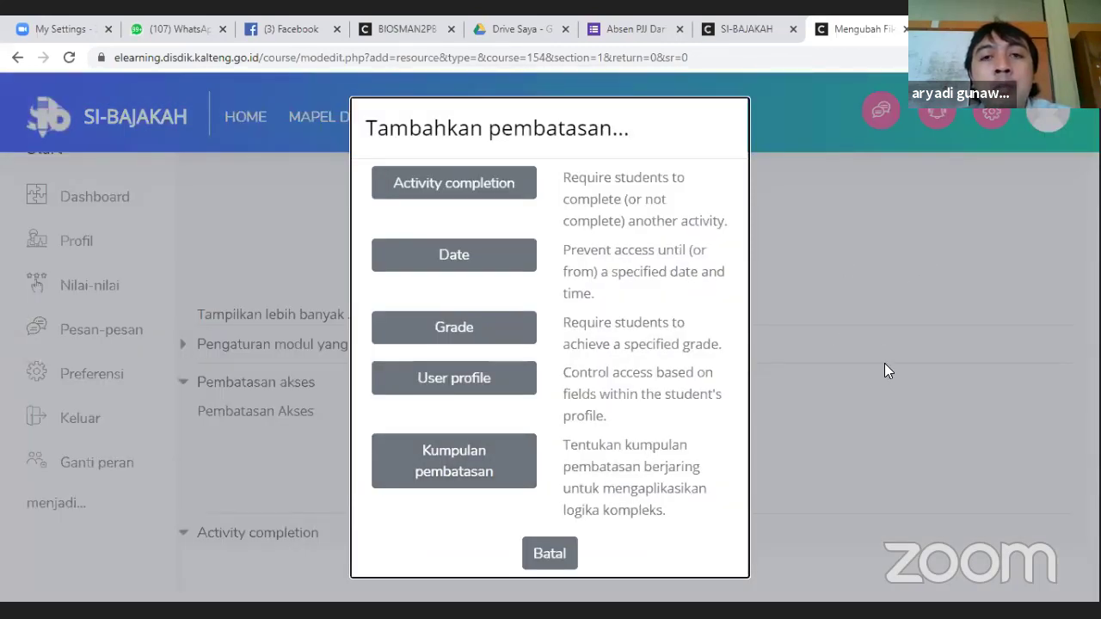
click(479, 186)
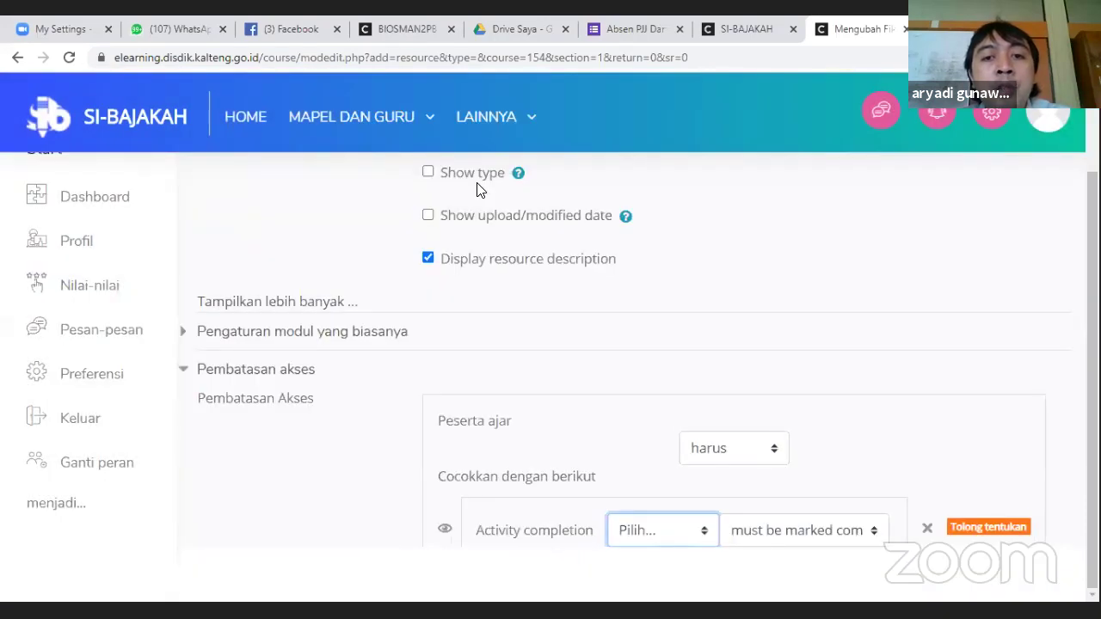
click(688, 528)
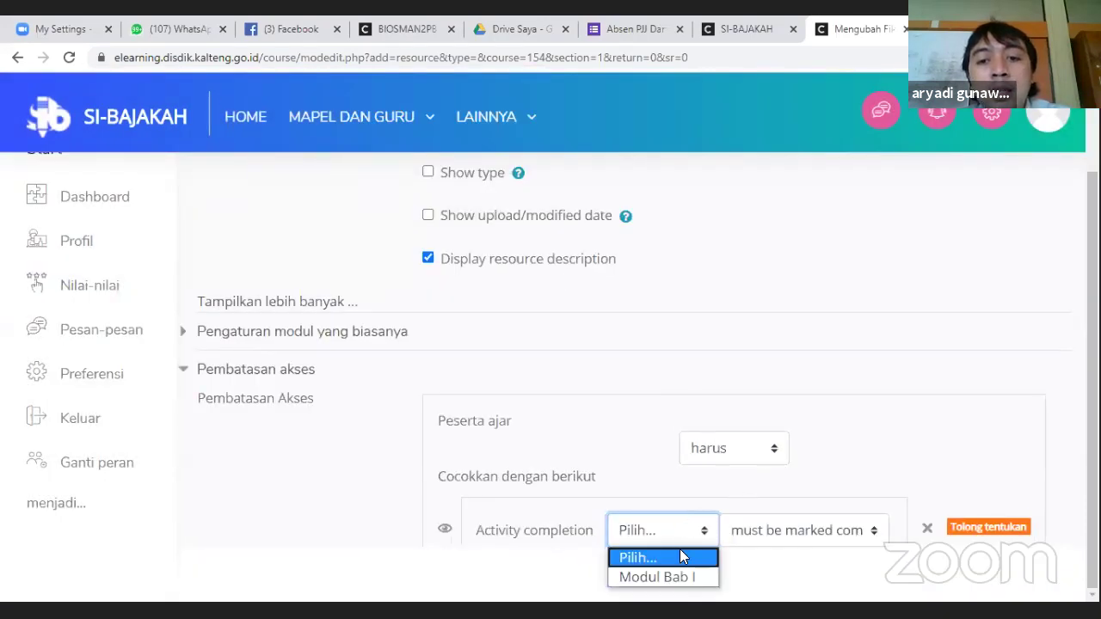
click(674, 575)
- Remove the Modul Bab I completion condition so access restrictions read Tidak ada
scroll(848, 436, down, 1)
scroll(848, 435, up, 5)
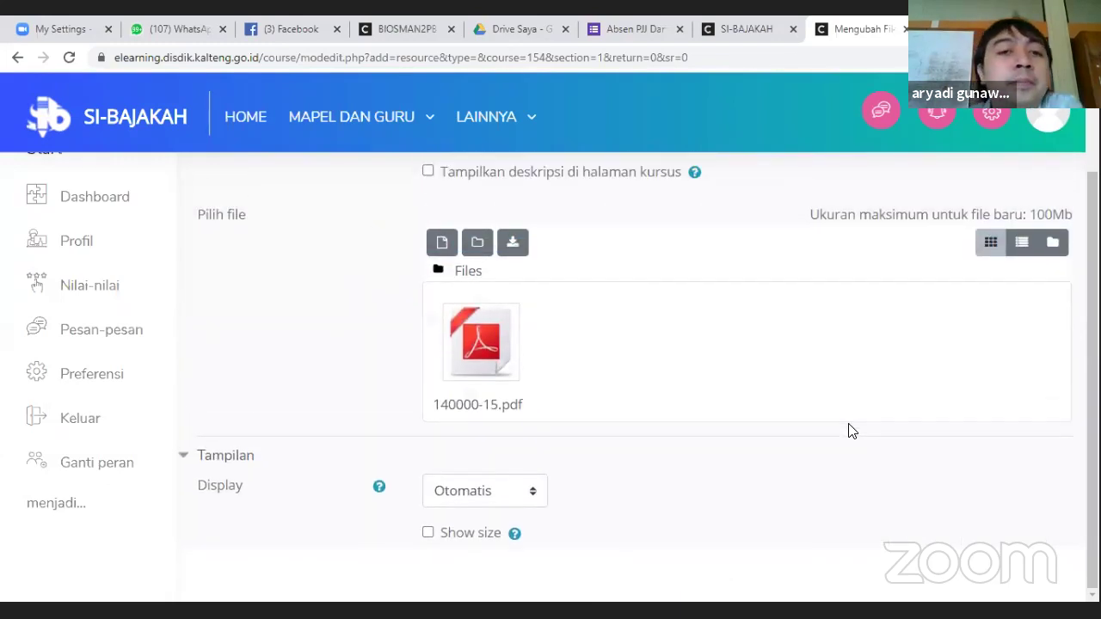
scroll(848, 432, down, 3)
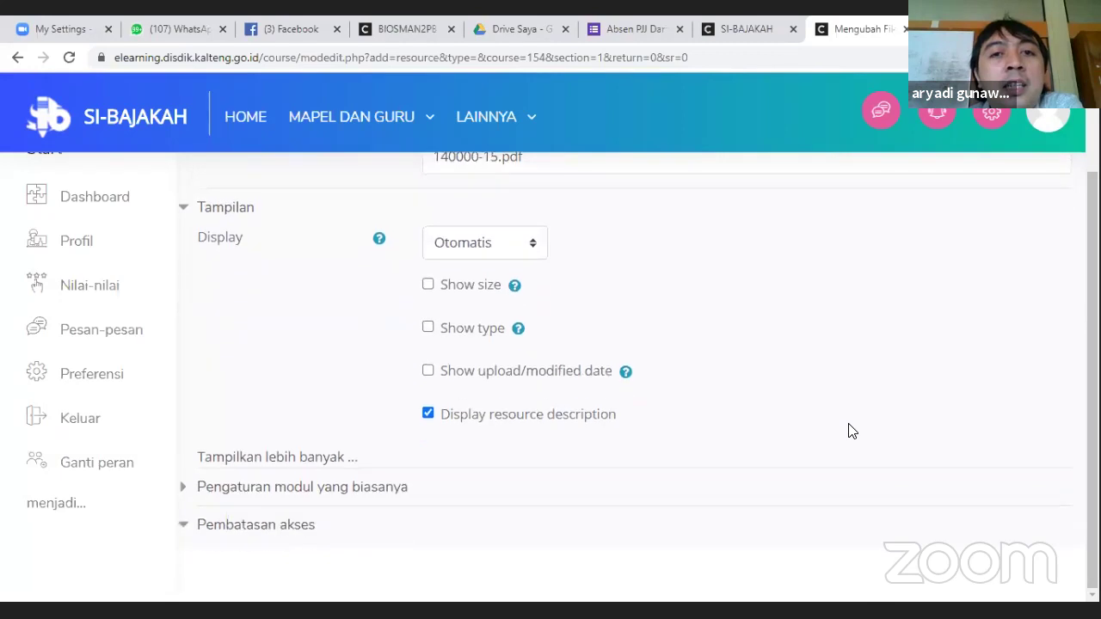
scroll(848, 432, up, 5)
scroll(602, 369, down, 4)
scroll(597, 370, up, 1)
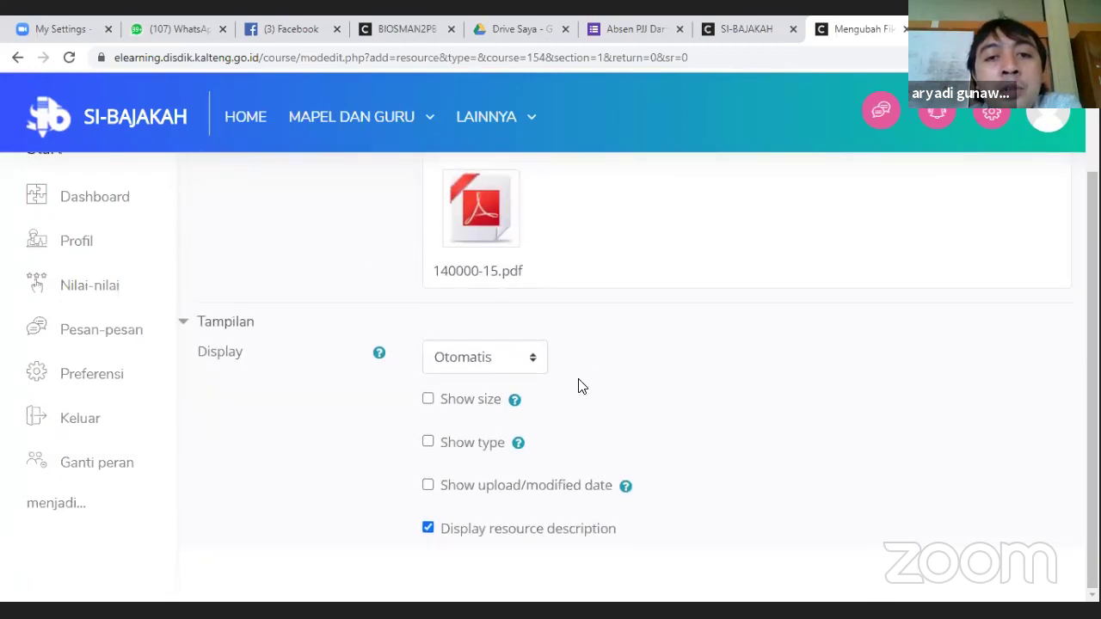
scroll(579, 386, down, 1)
scroll(580, 386, up, 2)
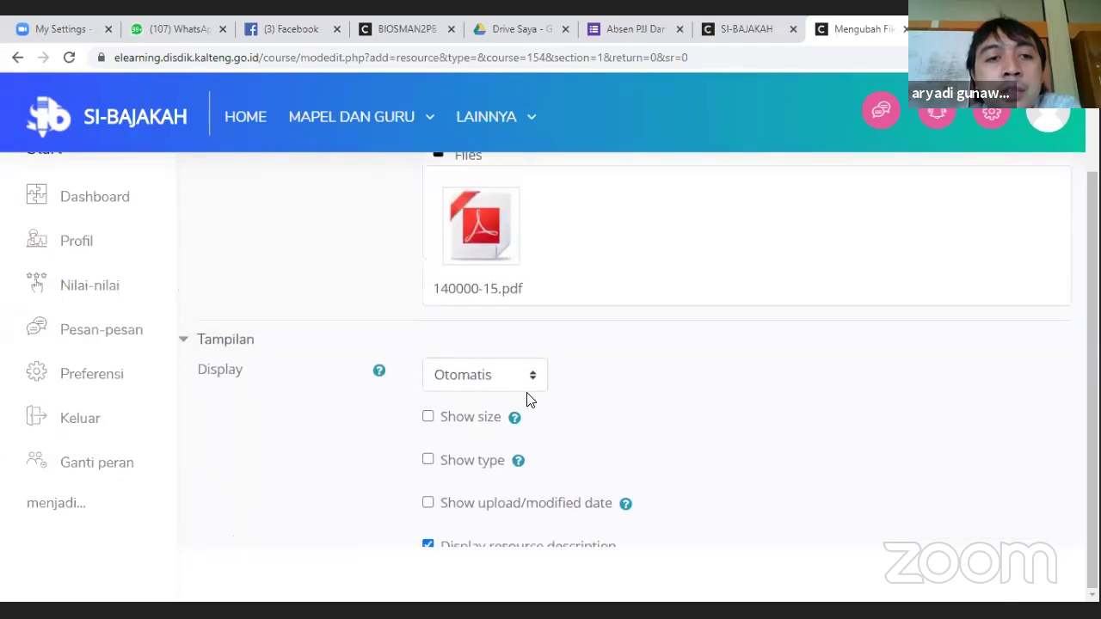
scroll(286, 404, up, 5)
scroll(286, 404, down, 10)
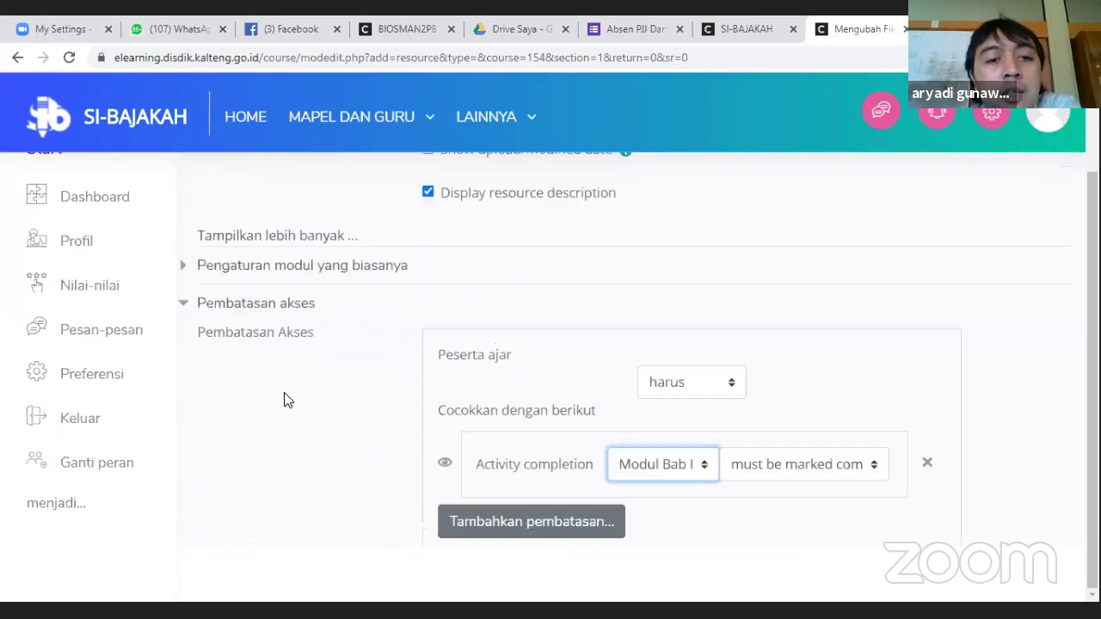
scroll(286, 402, up, 2)
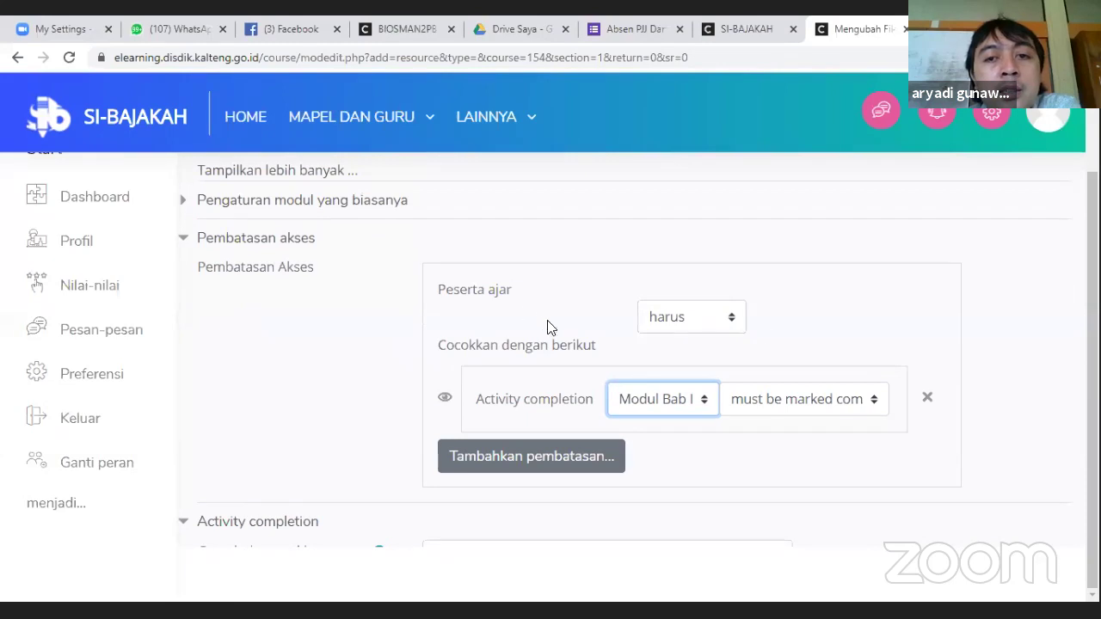
click(929, 398)
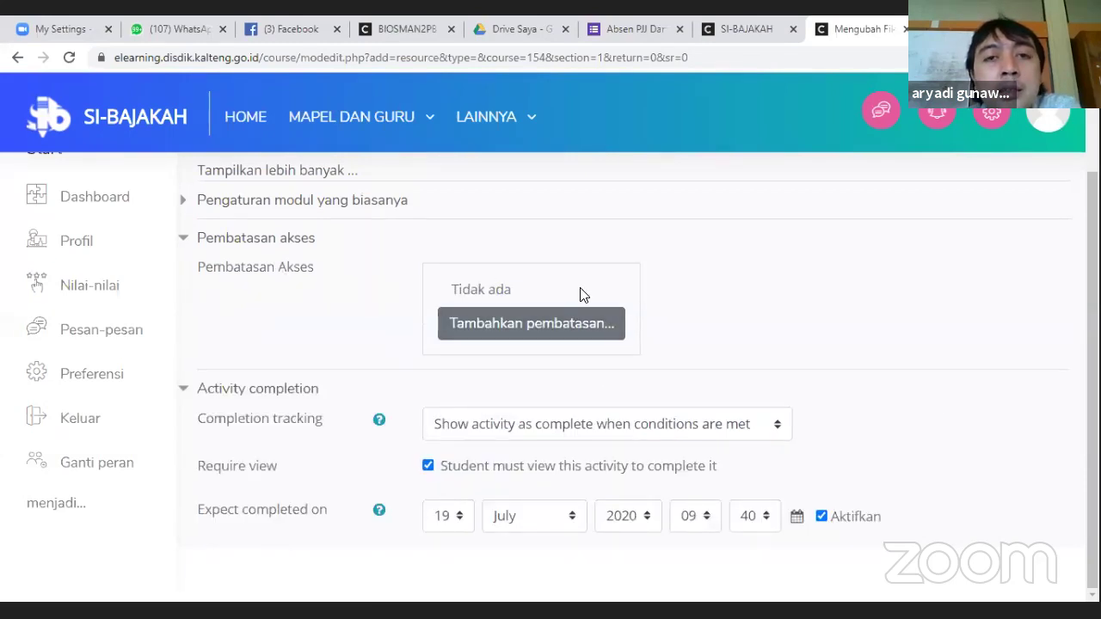
scroll(582, 301, up, 5)
- Add an activity completion restriction depending on Modul Bab I
scroll(566, 293, down, 5)
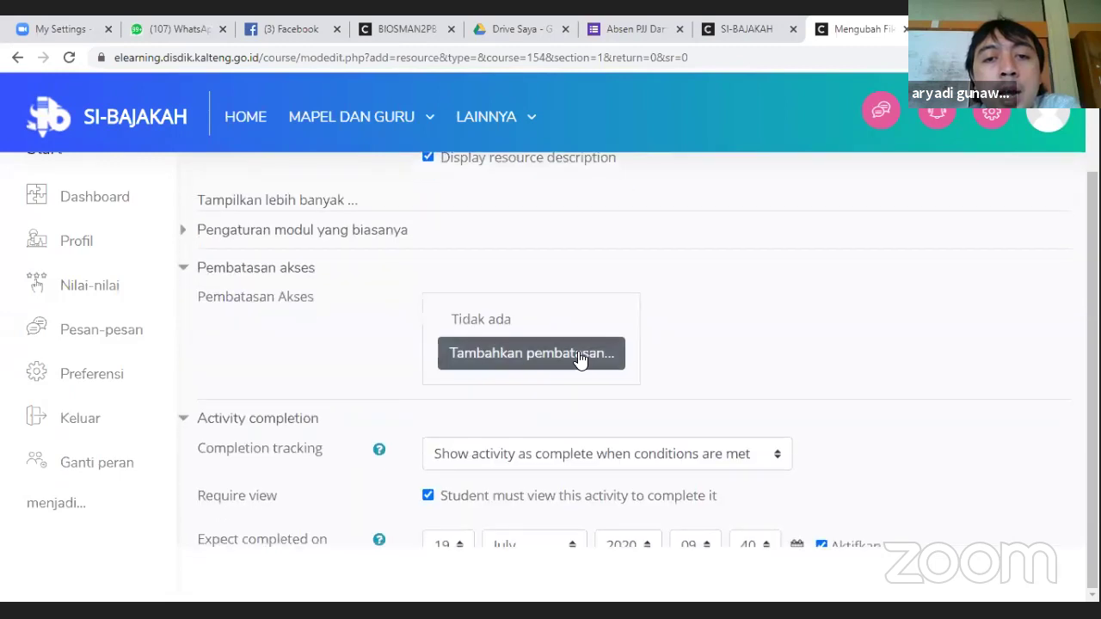
click(578, 353)
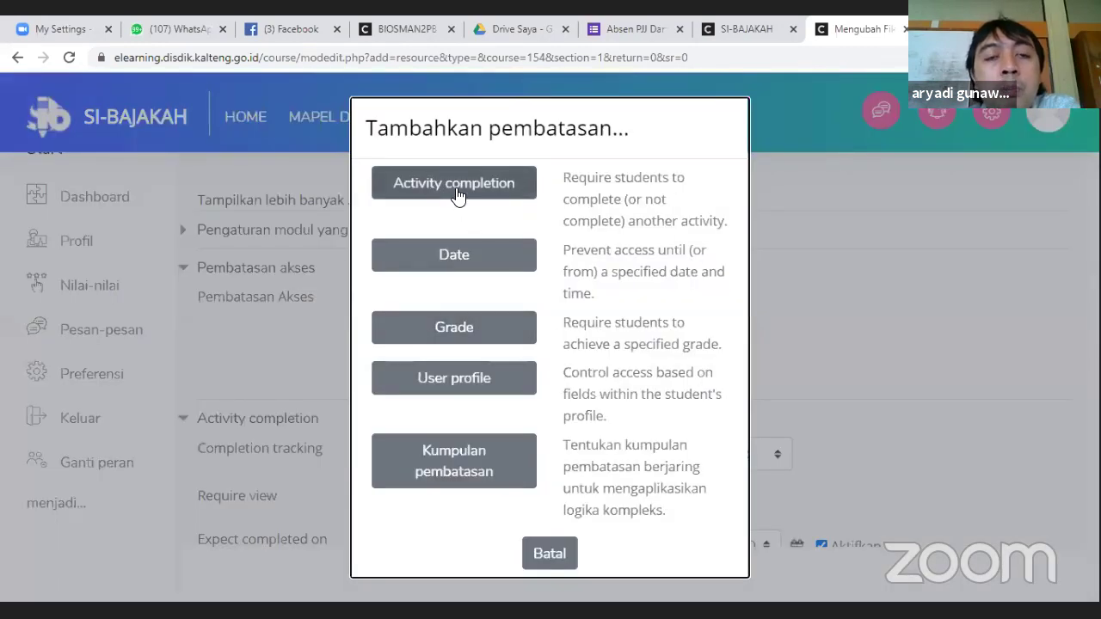
click(455, 194)
click(691, 429)
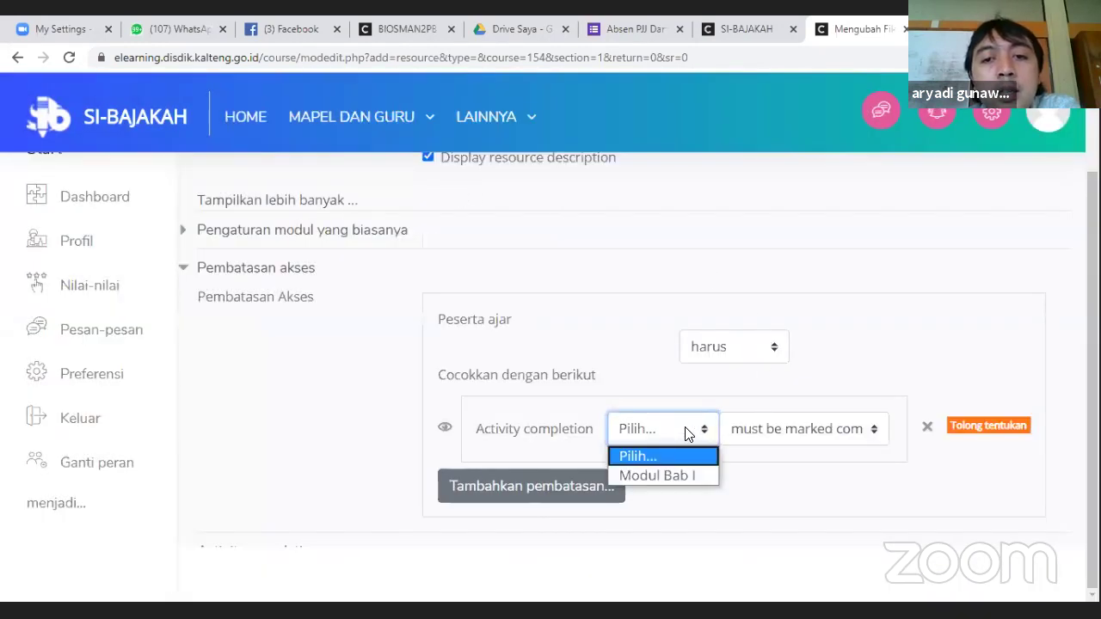
click(683, 473)
- Keep the condition set to 'harus' with 'must be marked complete' as the requirement
click(865, 427)
click(873, 426)
click(721, 353)
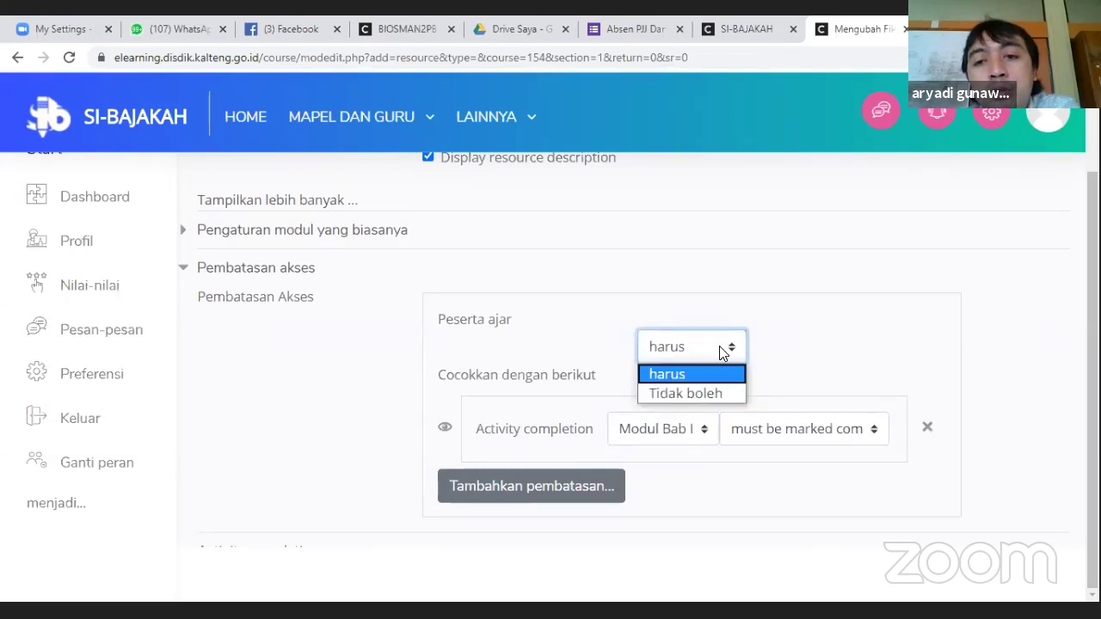
click(833, 432)
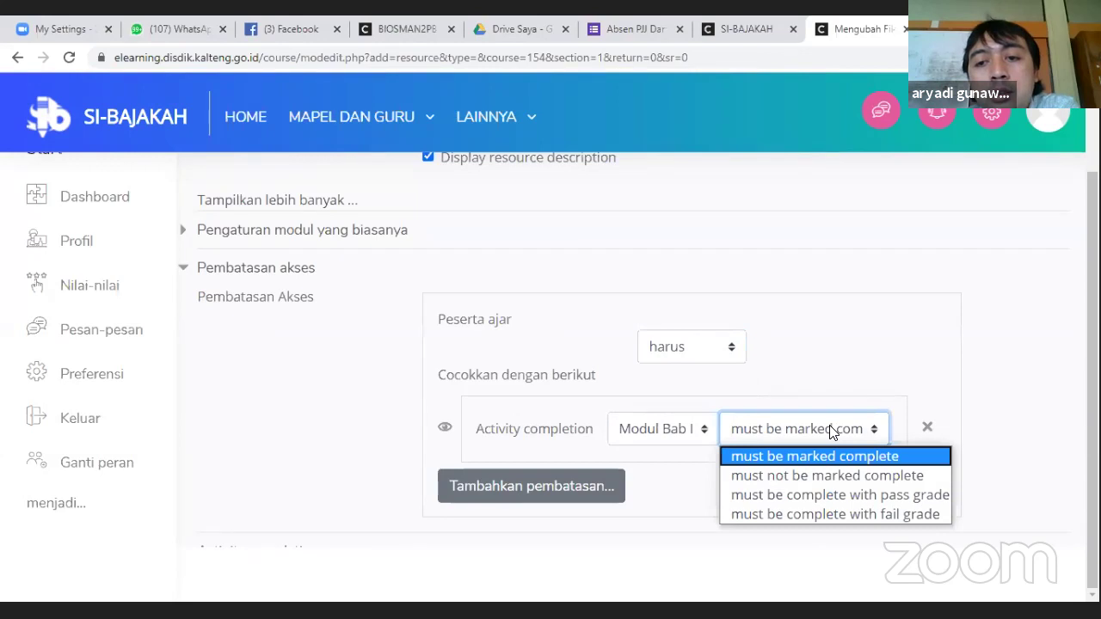
click(831, 432)
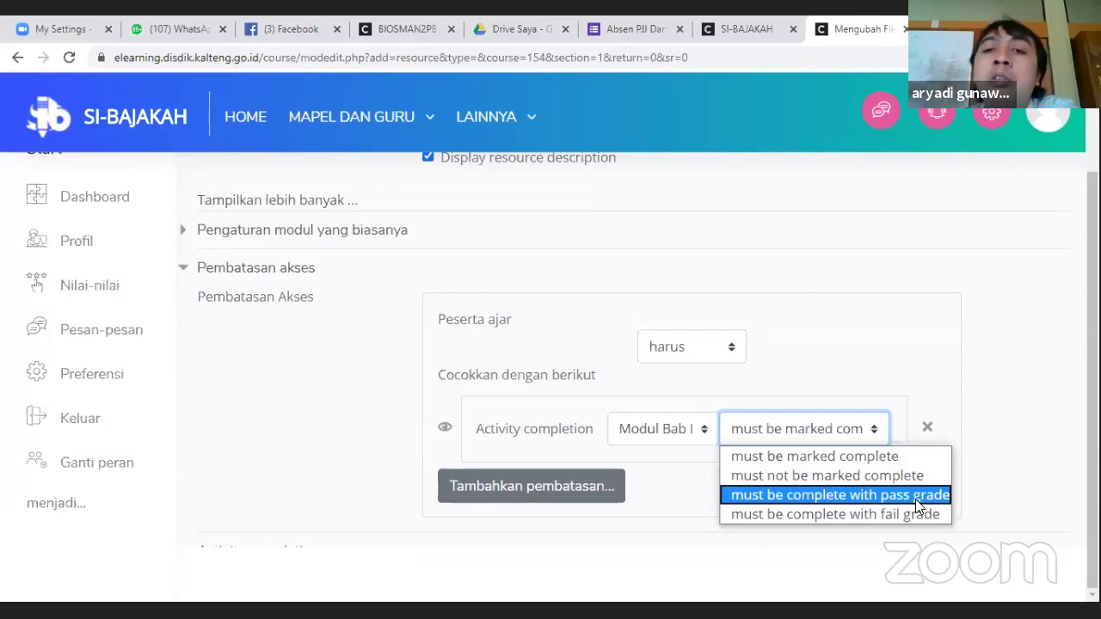
click(926, 370)
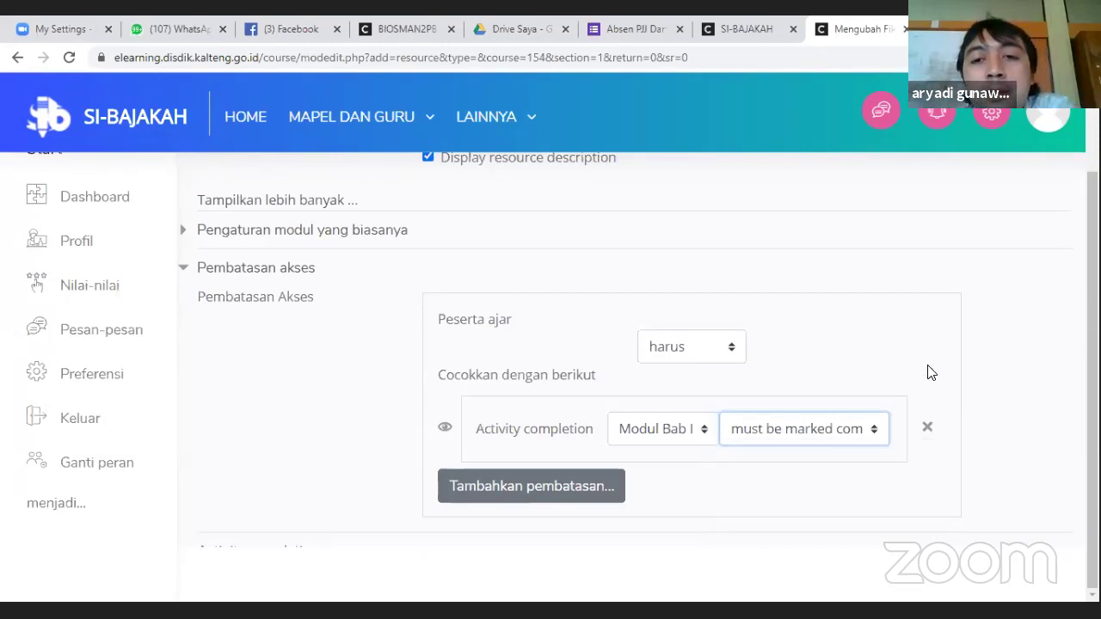
click(841, 430)
click(842, 430)
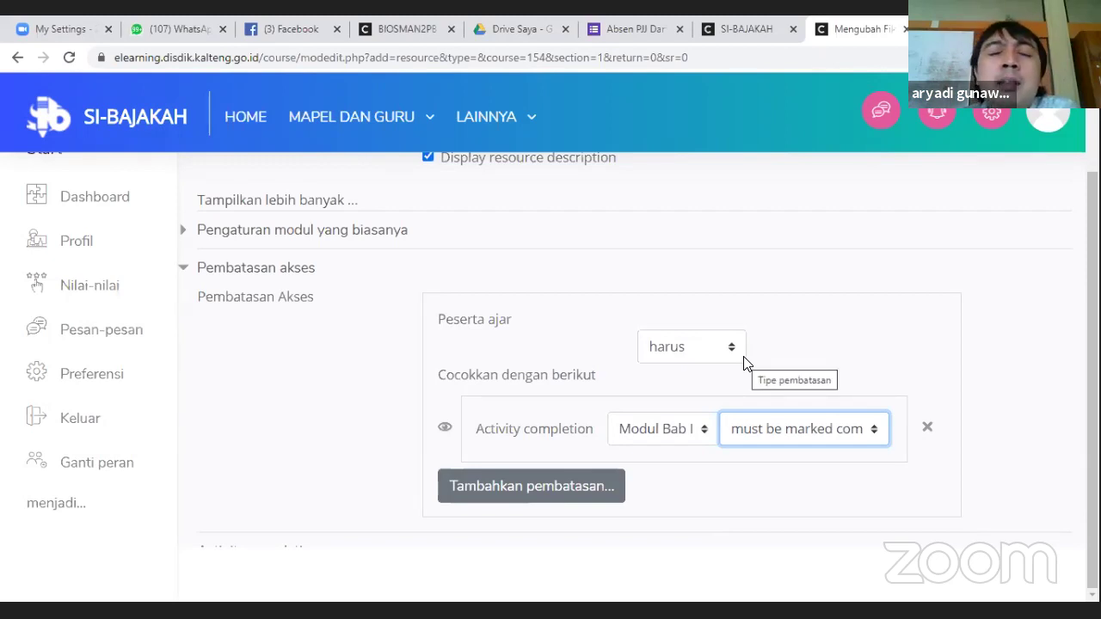
scroll(616, 402, down, 1)
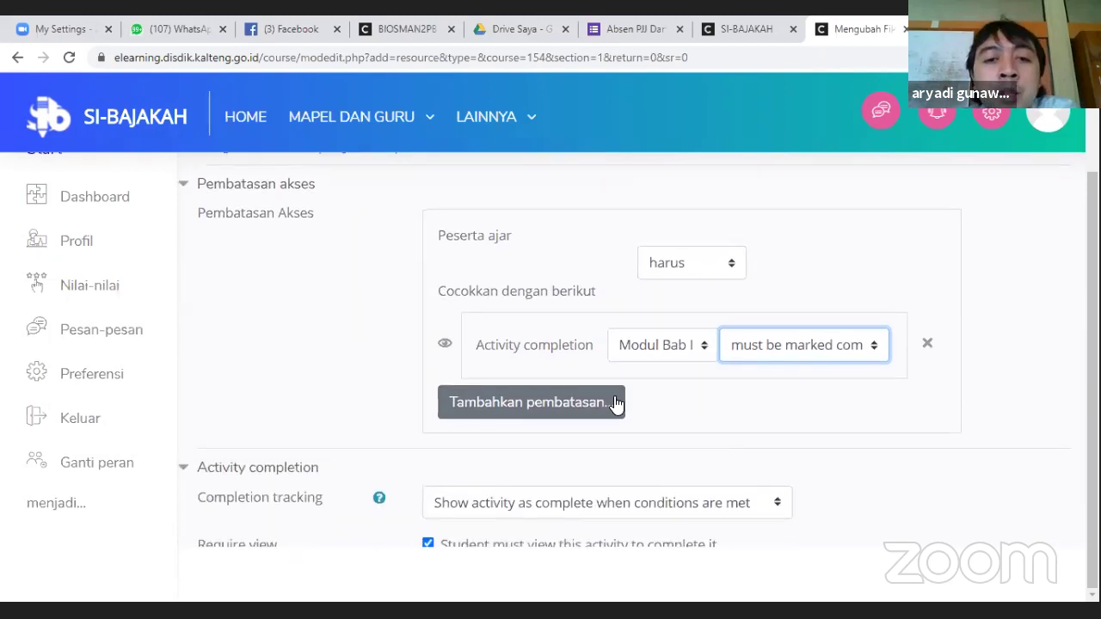
click(573, 405)
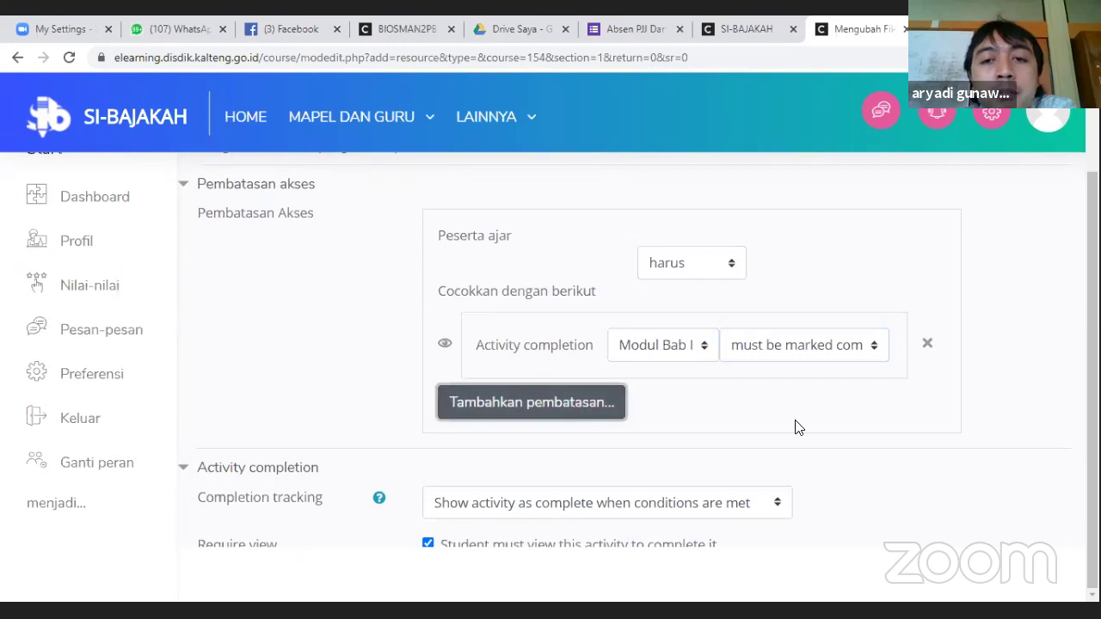
scroll(798, 428, up, 6)
scroll(798, 427, up, 5)
scroll(798, 428, down, 2)
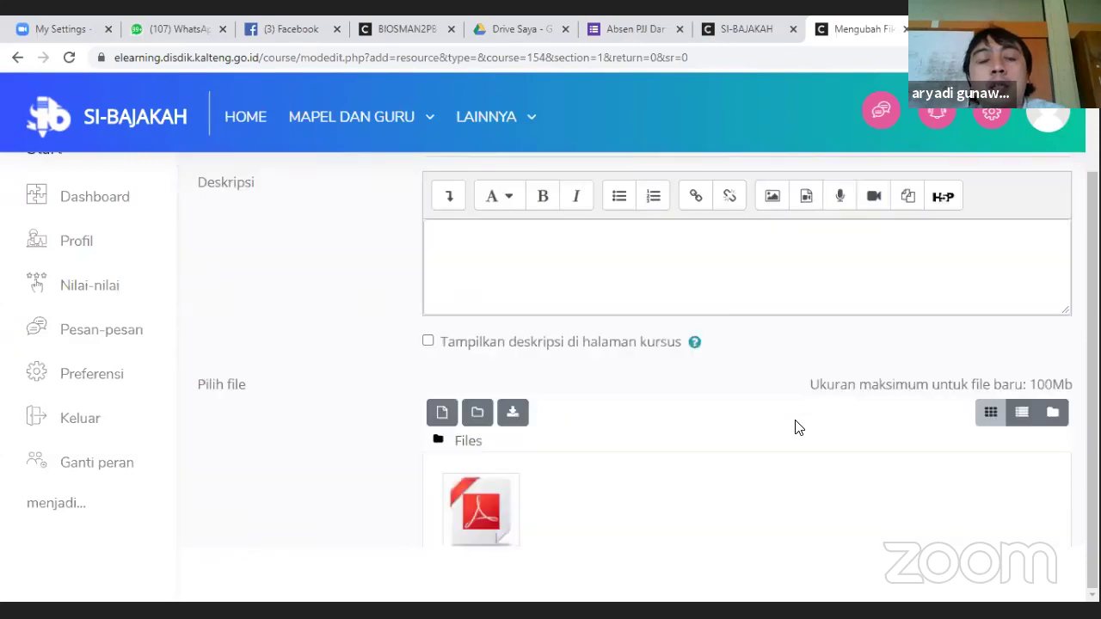
scroll(798, 428, down, 5)
scroll(798, 428, up, 1)
scroll(798, 428, up, 5)
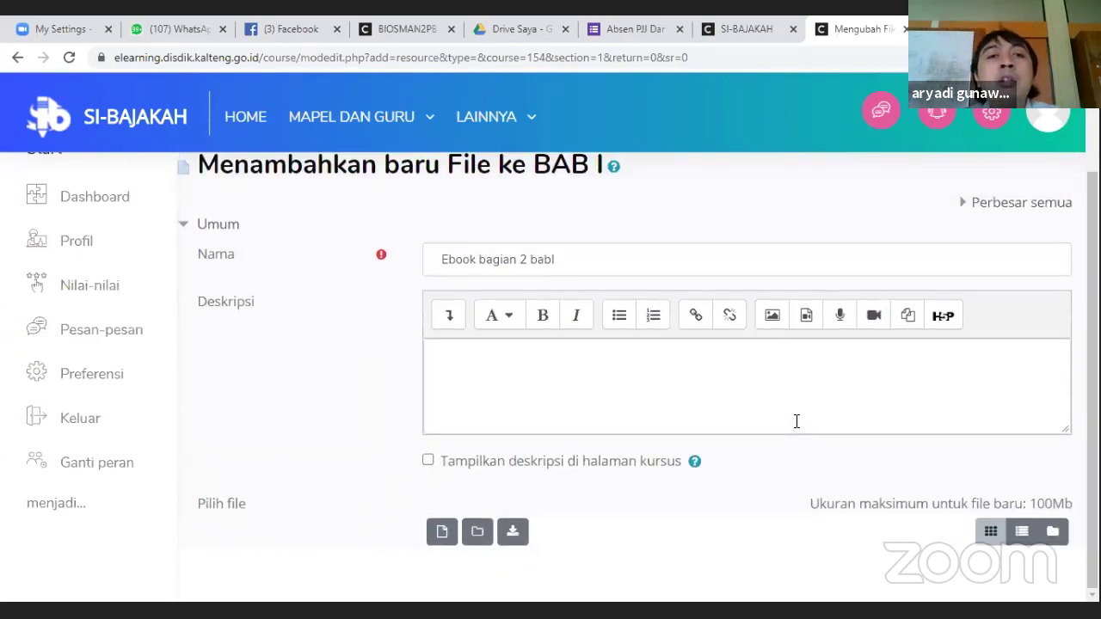
- Tick Show size so the Ebook's file size appears on the course page
click(1038, 122)
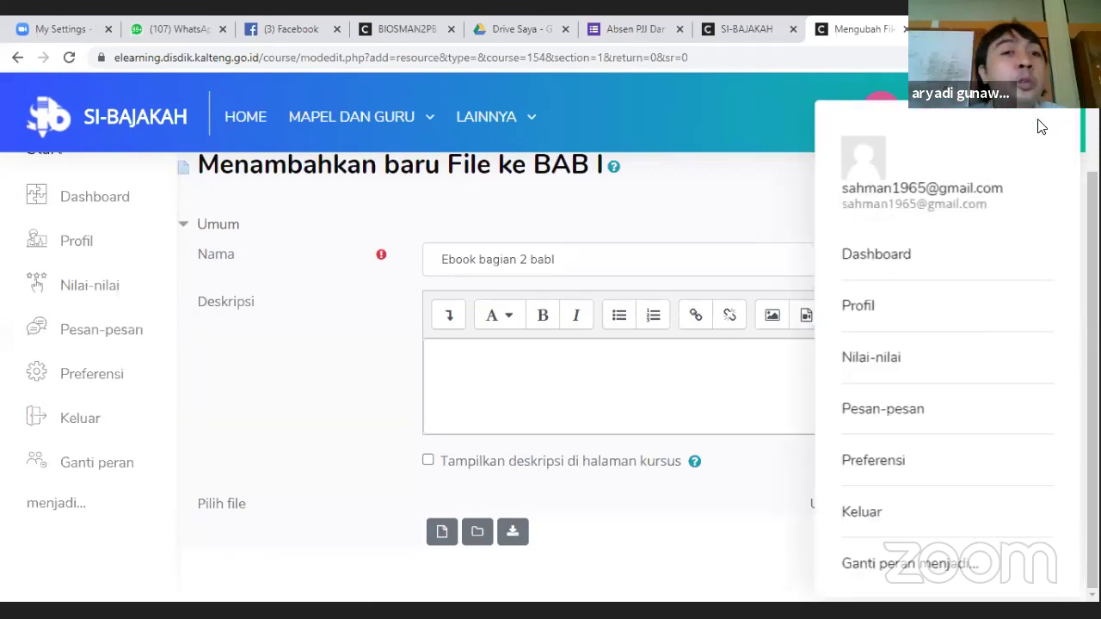
click(677, 199)
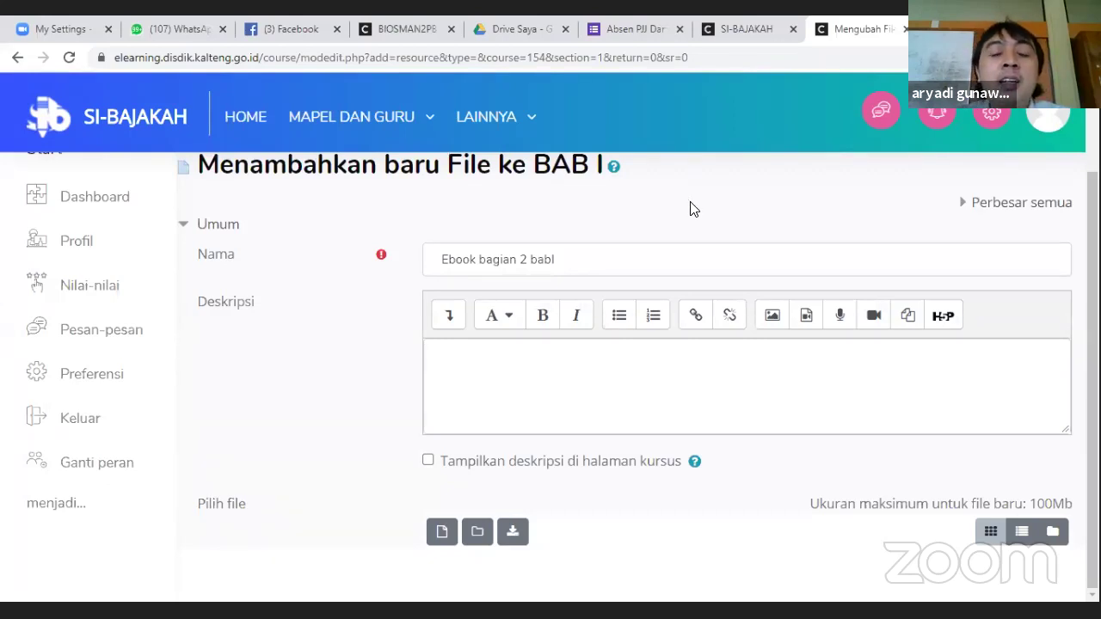
scroll(691, 209, up, 1)
scroll(739, 328, down, 2)
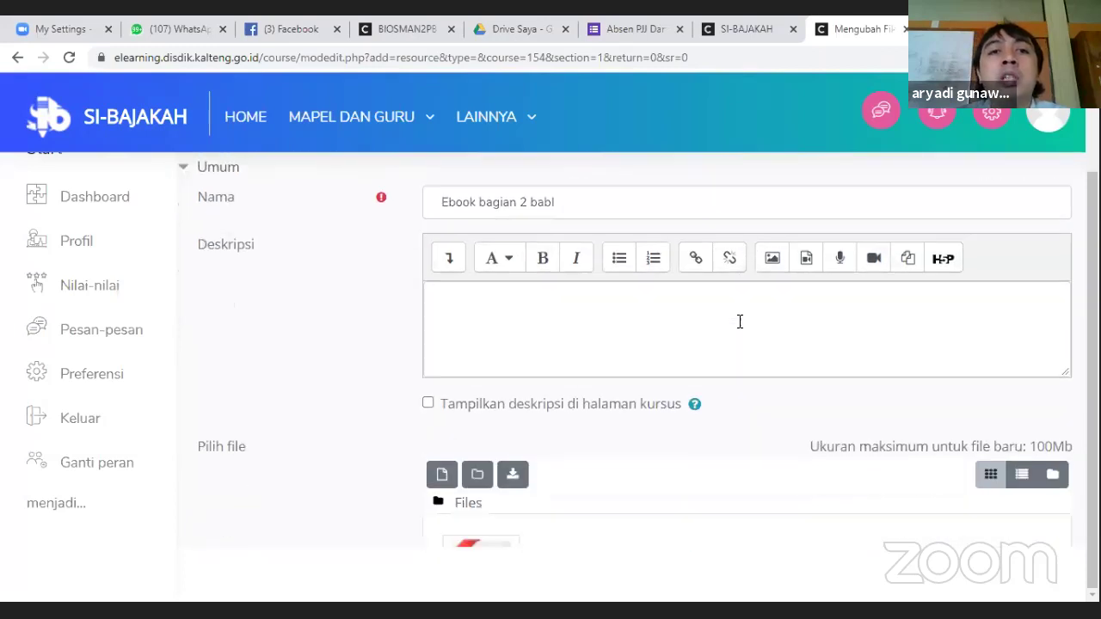
scroll(738, 328, up, 2)
scroll(739, 328, down, 4)
scroll(738, 328, down, 2)
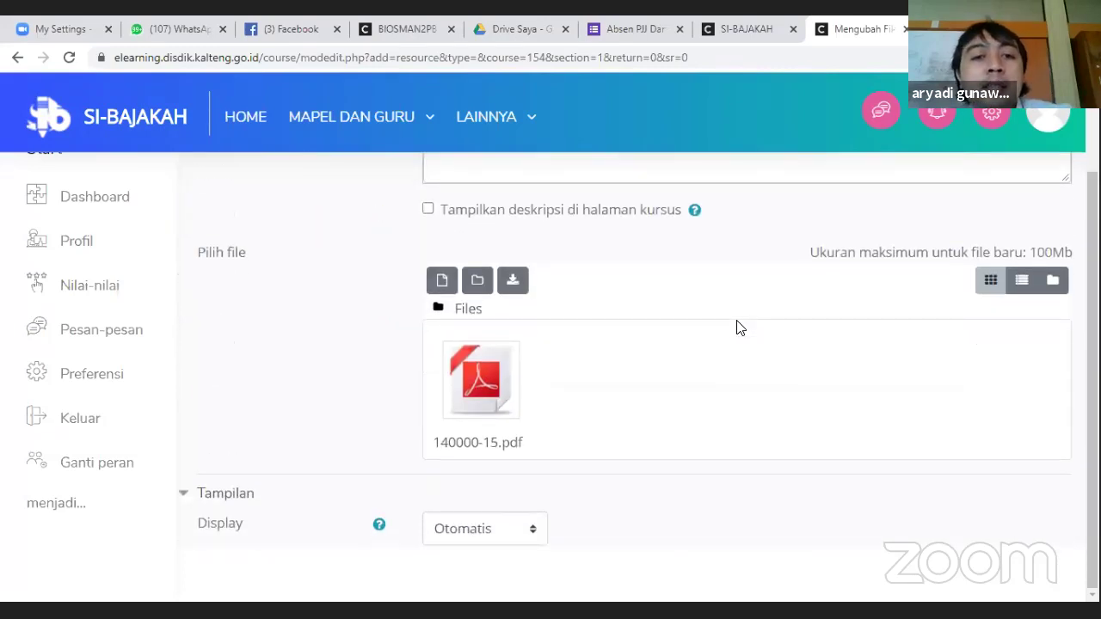
scroll(738, 328, up, 5)
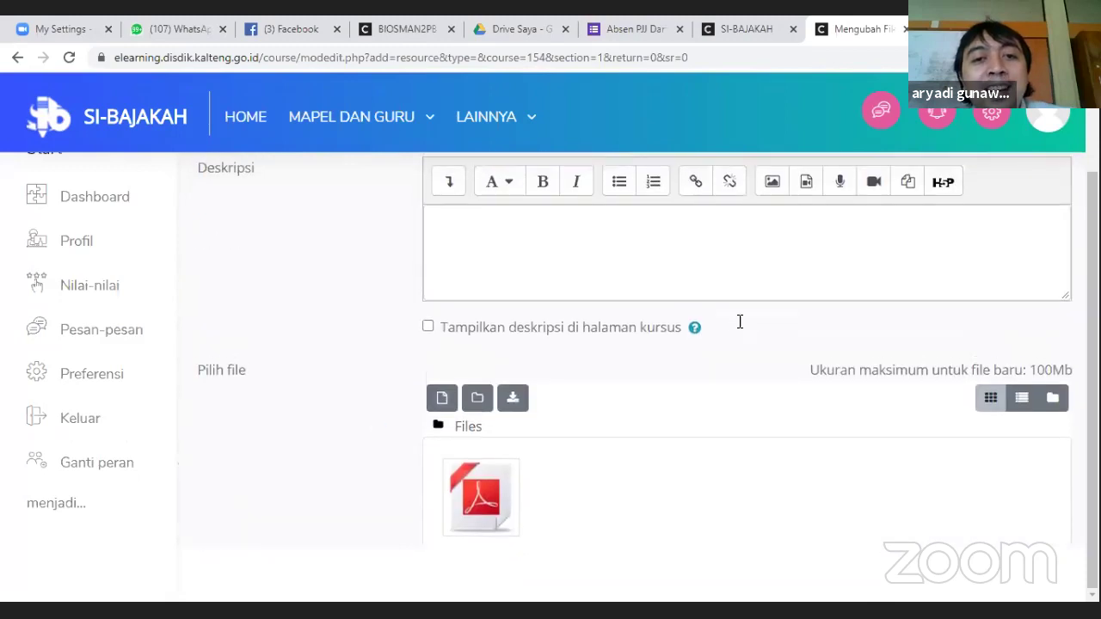
scroll(738, 327, down, 4)
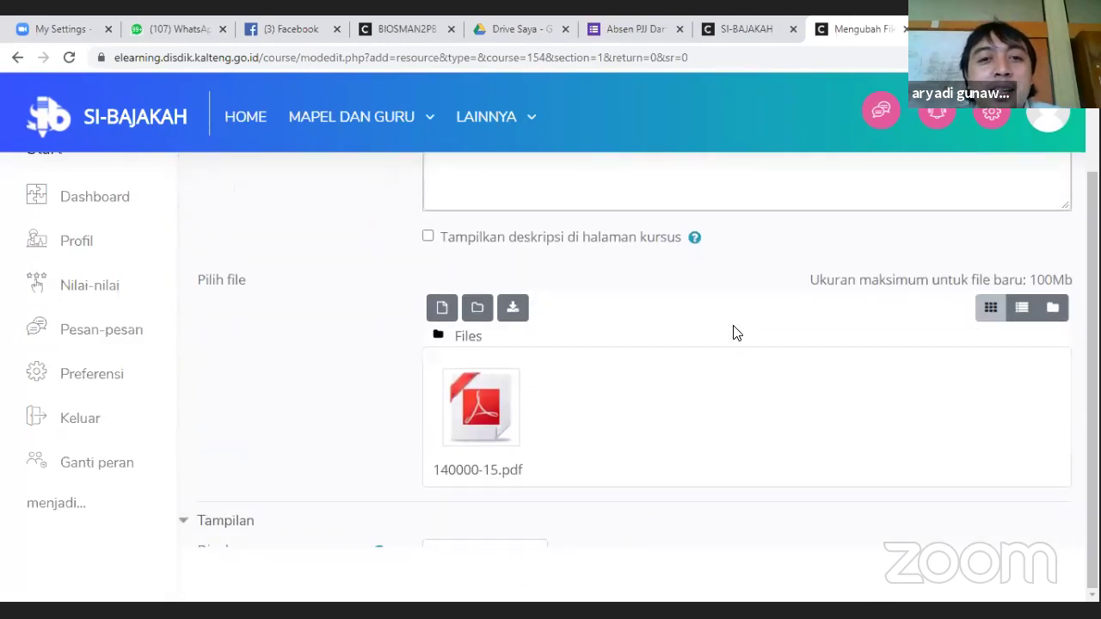
scroll(733, 329, up, 3)
scroll(733, 329, down, 5)
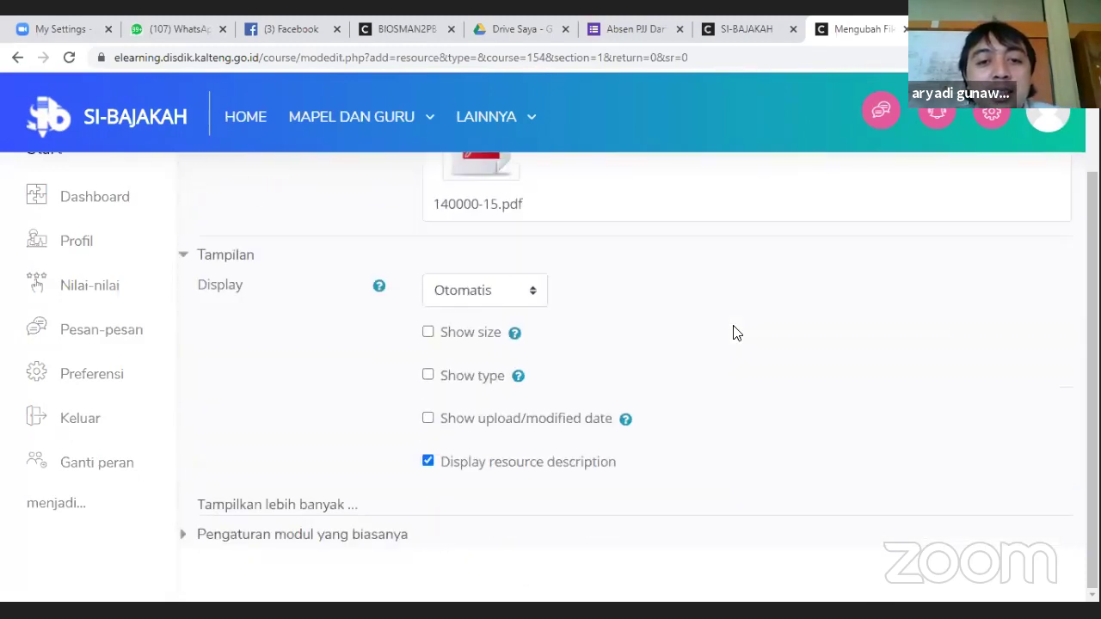
click(475, 301)
scroll(516, 412, down, 3)
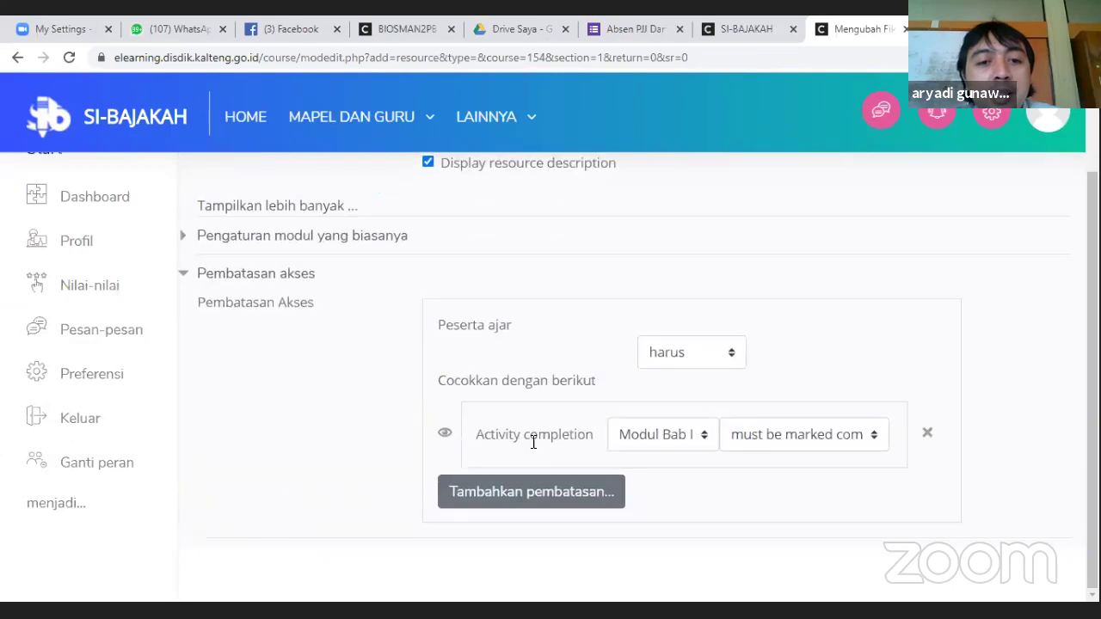
scroll(573, 504, down, 2)
scroll(697, 361, down, 5)
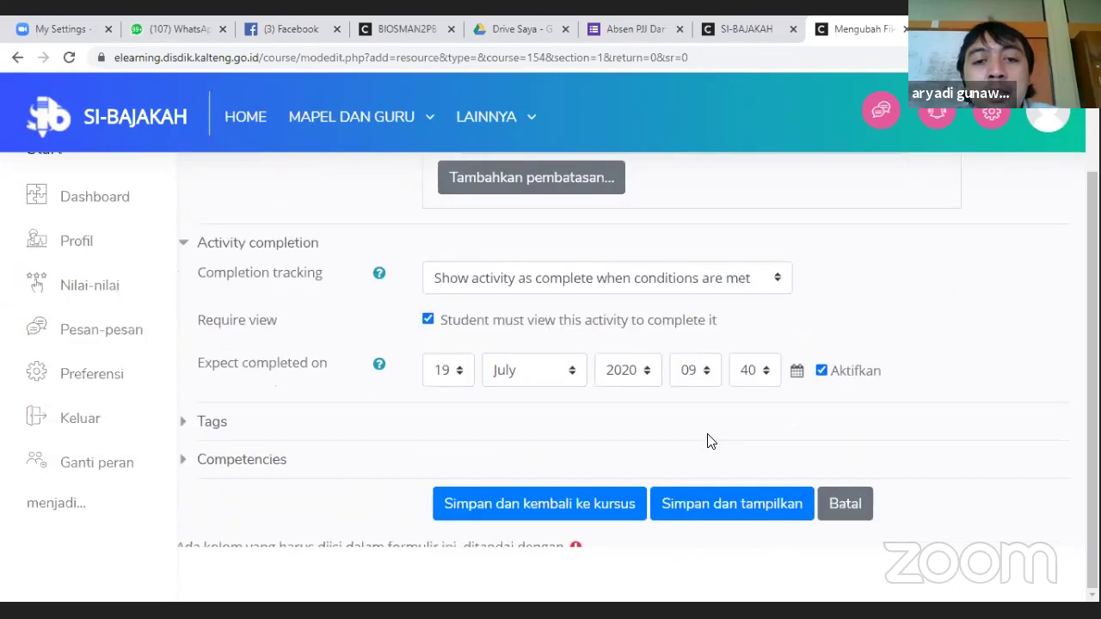
- Save Ebook bagian 2 babI with 'Simpan dan tampilkan' and return to the BHSI-SMK1KAPUAS course
click(698, 378)
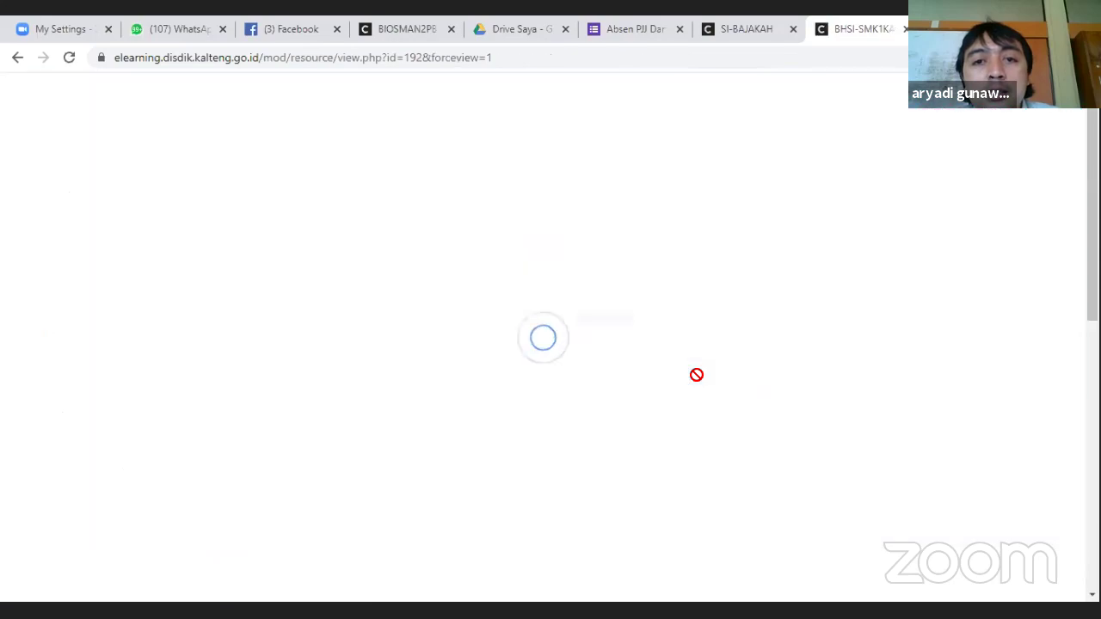
scroll(668, 426, down, 3)
scroll(450, 453, up, 2)
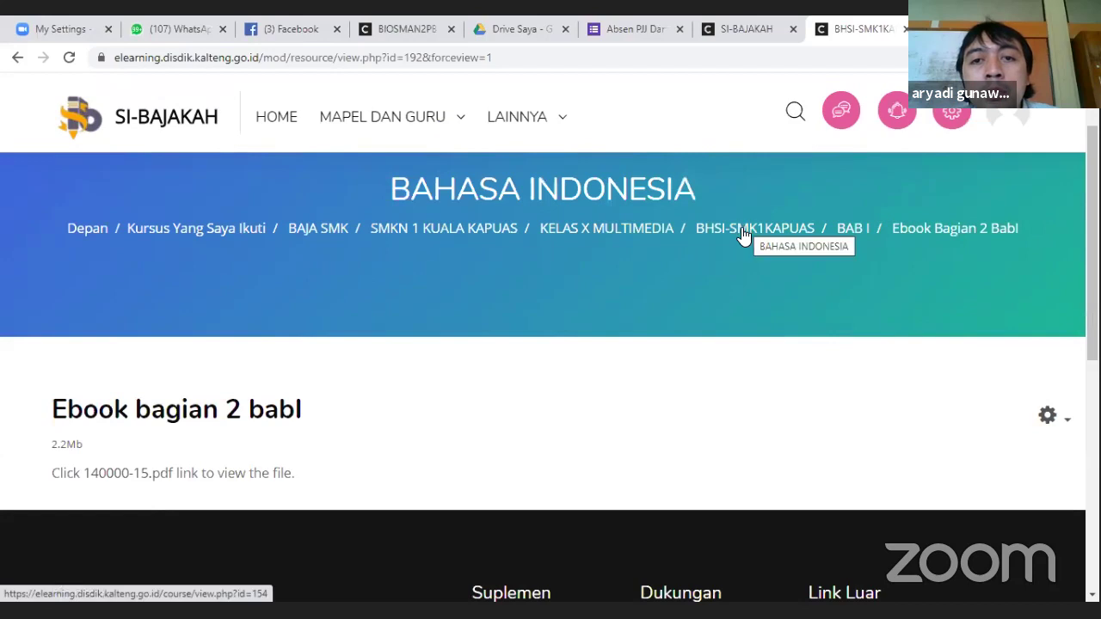
click(741, 239)
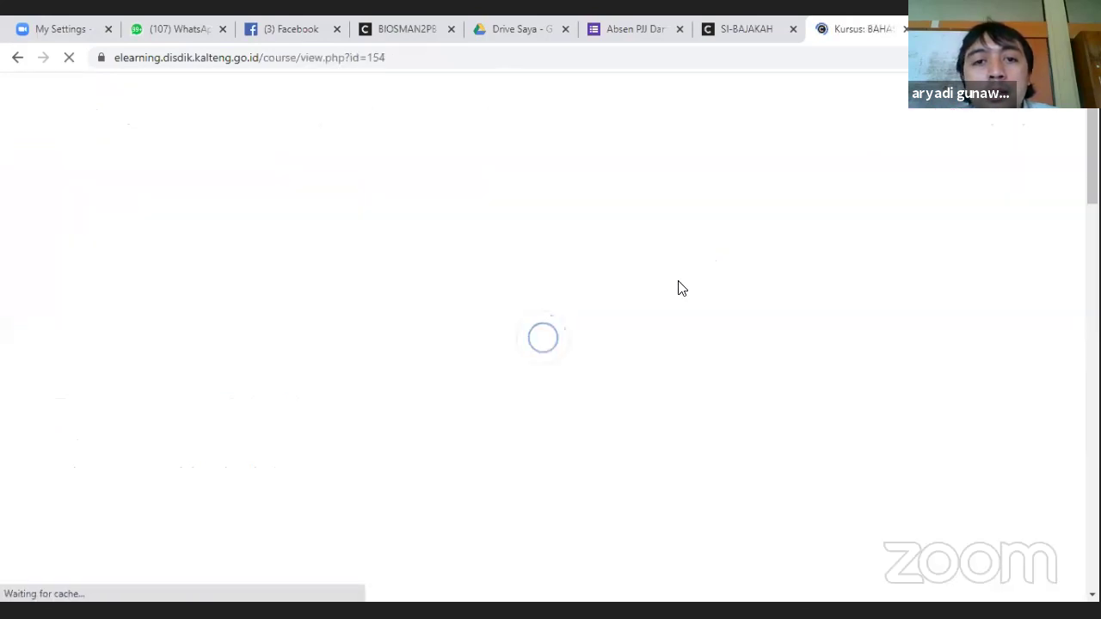
scroll(678, 287, down, 5)
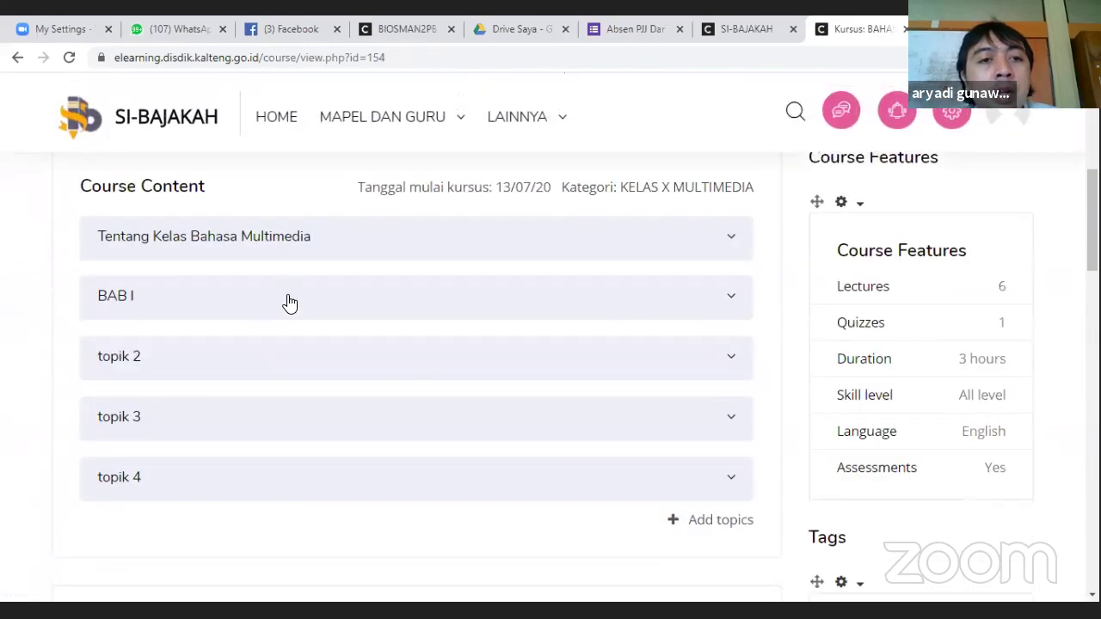
- Expand BAB I to review Modul Bab I and the Ebook (2.2Mb) locked behind it
click(288, 303)
scroll(336, 343, down, 1)
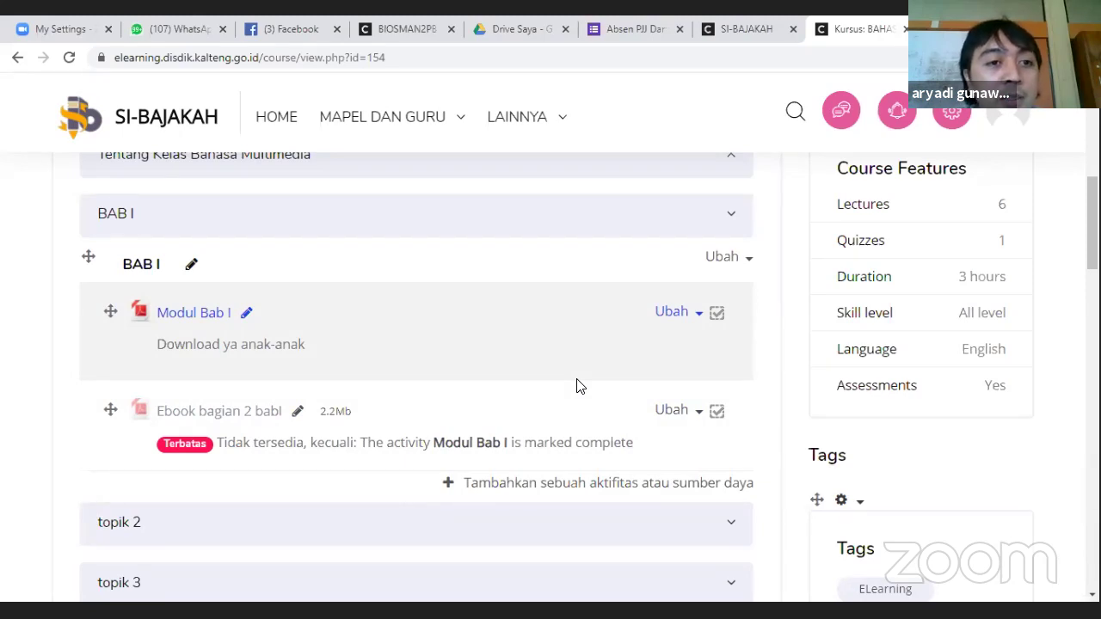
scroll(617, 388, down, 2)
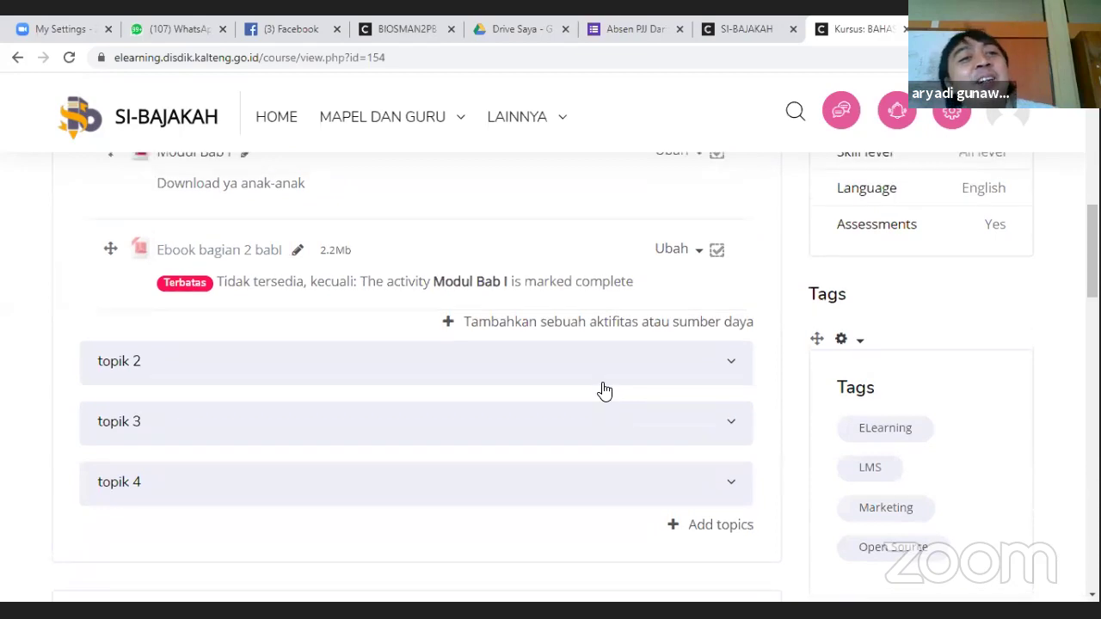
scroll(602, 388, up, 1)
scroll(596, 388, up, 1)
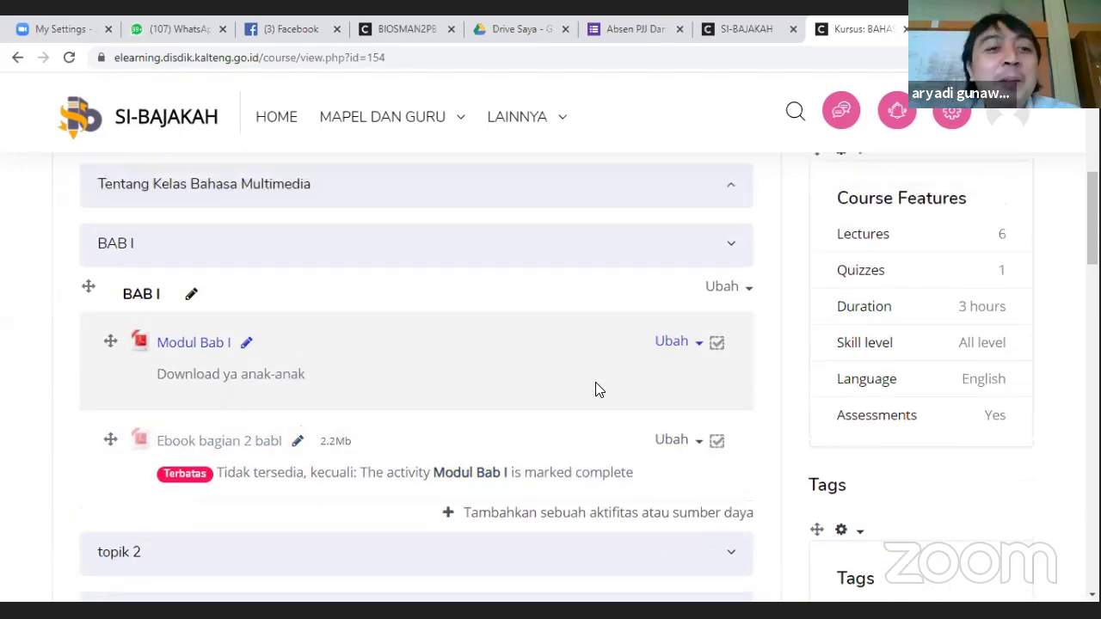
scroll(430, 316, down, 1)
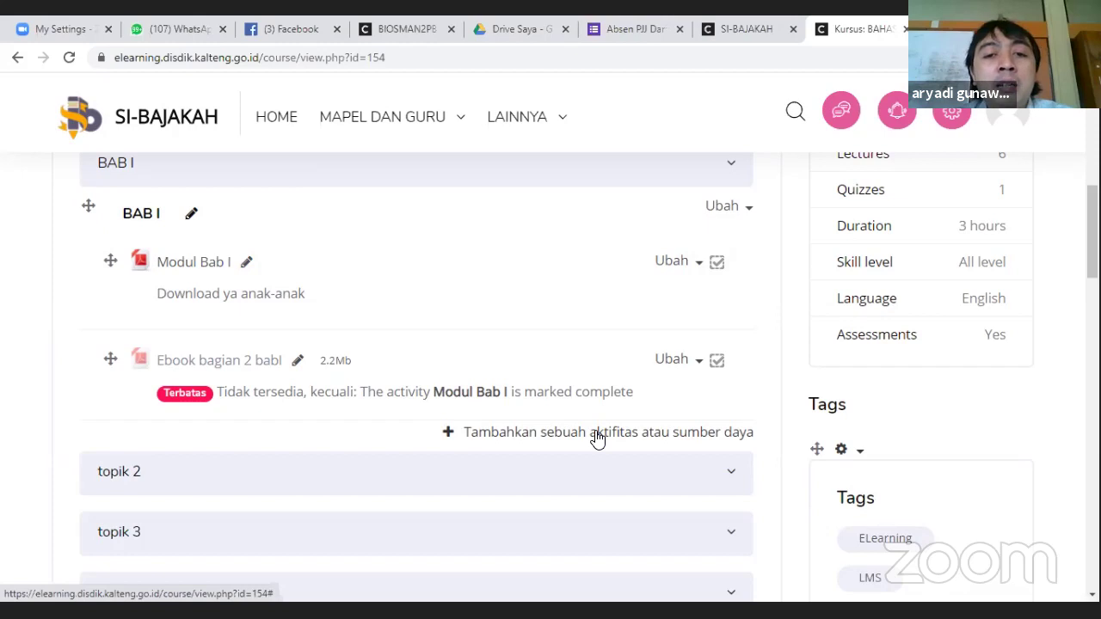
- Add a URL resource to the BAB I topic
click(598, 432)
drag(514, 273, 499, 519)
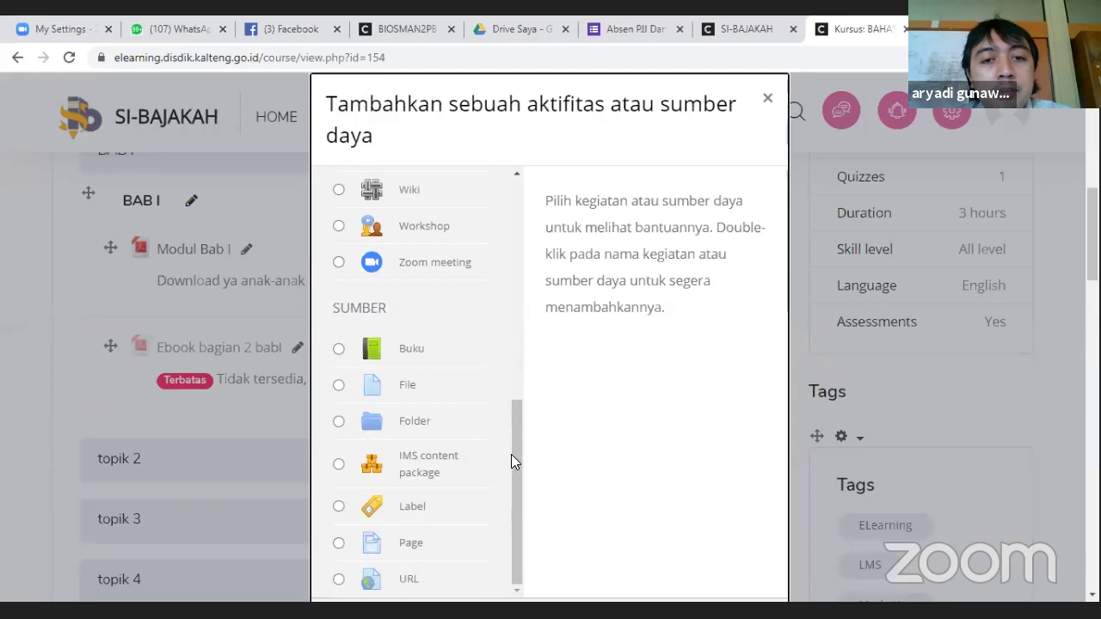
scroll(514, 450, up, 2)
scroll(524, 464, down, 2)
scroll(567, 454, down, 2)
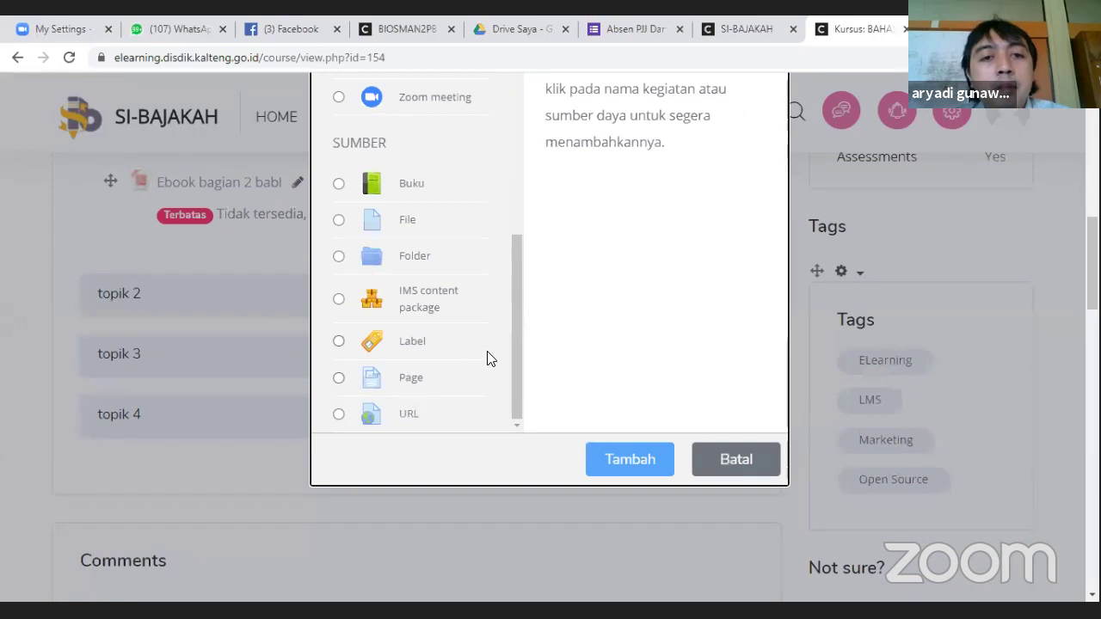
scroll(516, 270, up, 3)
drag(511, 202, 552, 359)
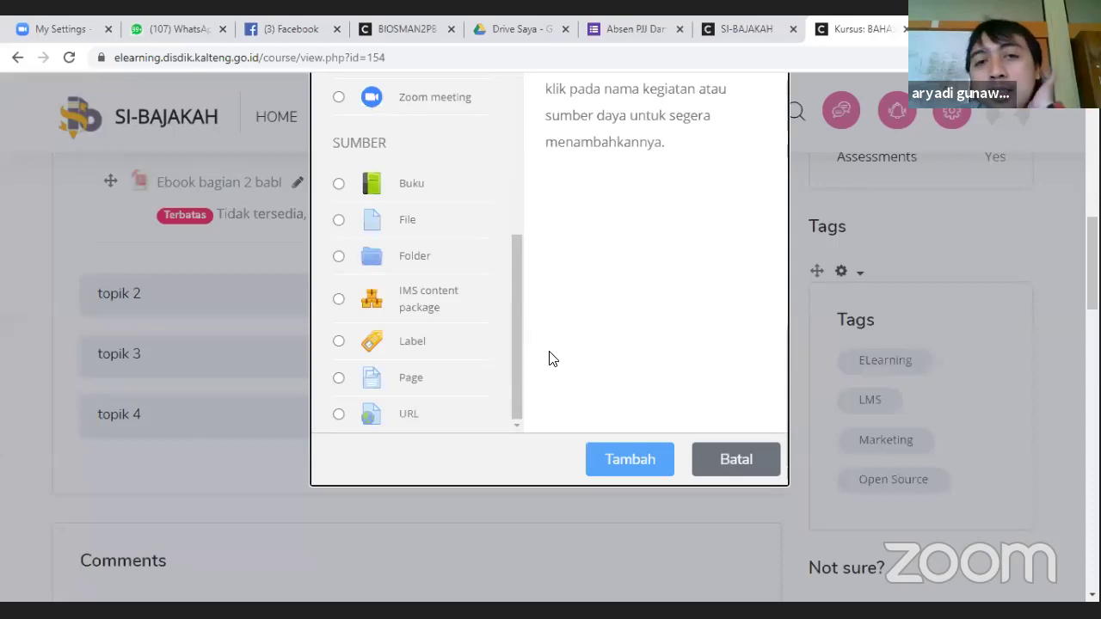
click(339, 415)
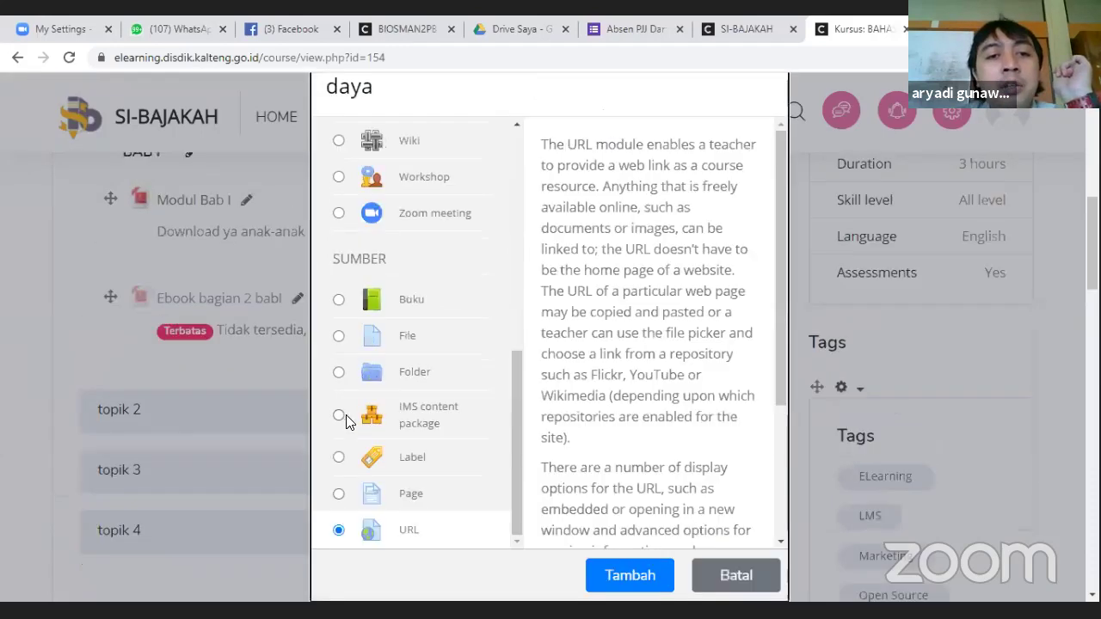
click(659, 575)
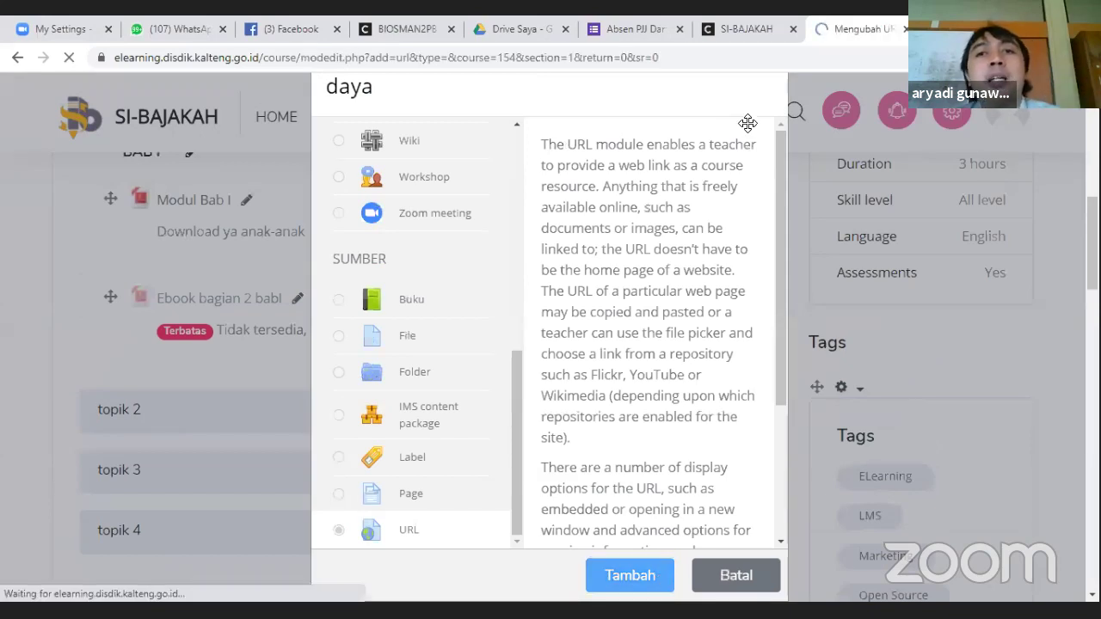
- Enter 'Video Bahasa Indonesia BAB I' as the URL resource's name
click(504, 374)
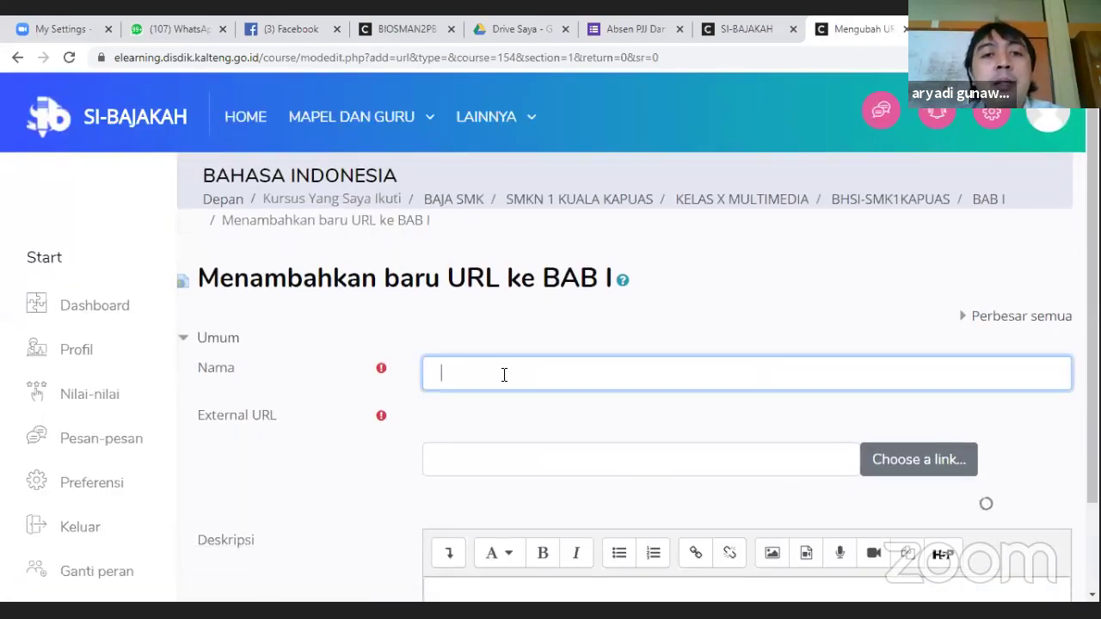
text(Video Bahasa Indonesia BAB I)
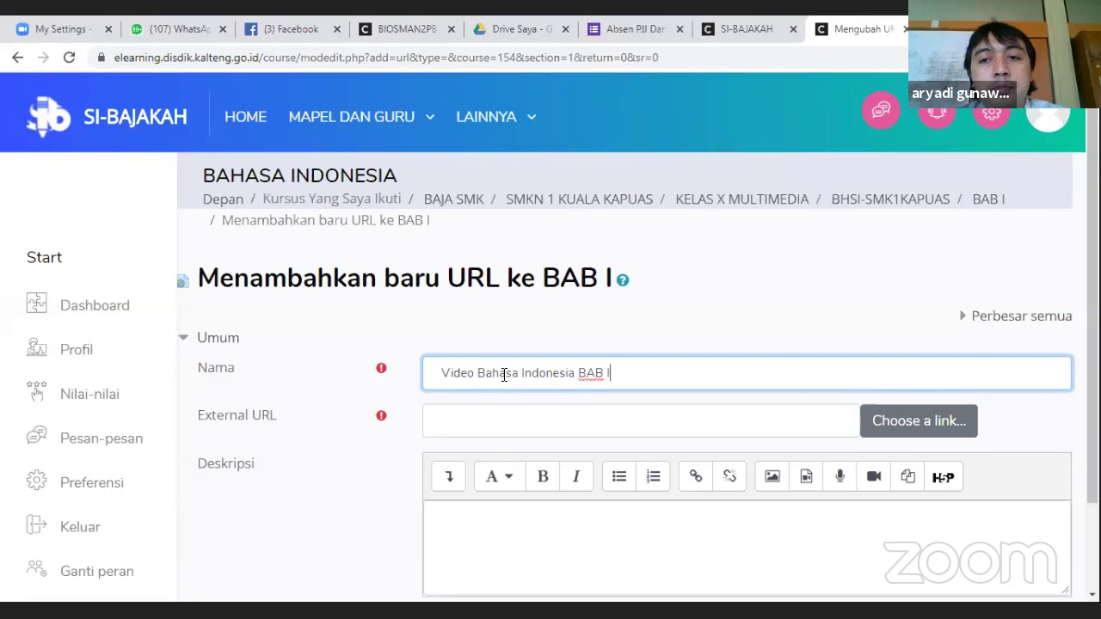
key(ctrl+t)
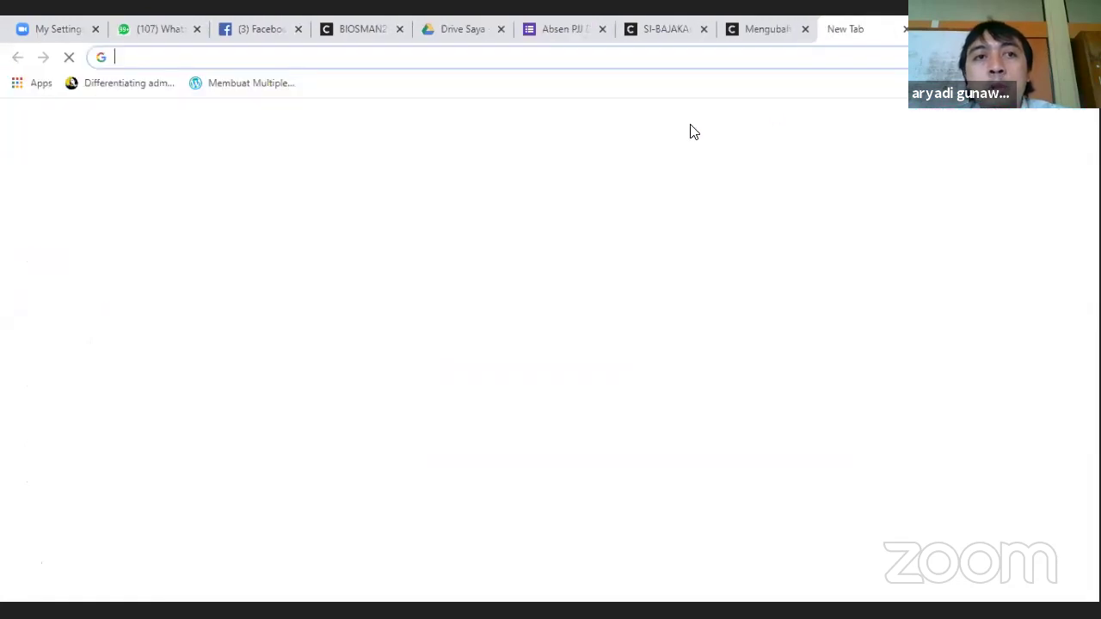
- Go to YouTube and search for 'bahasa indonesia'
text(yot)
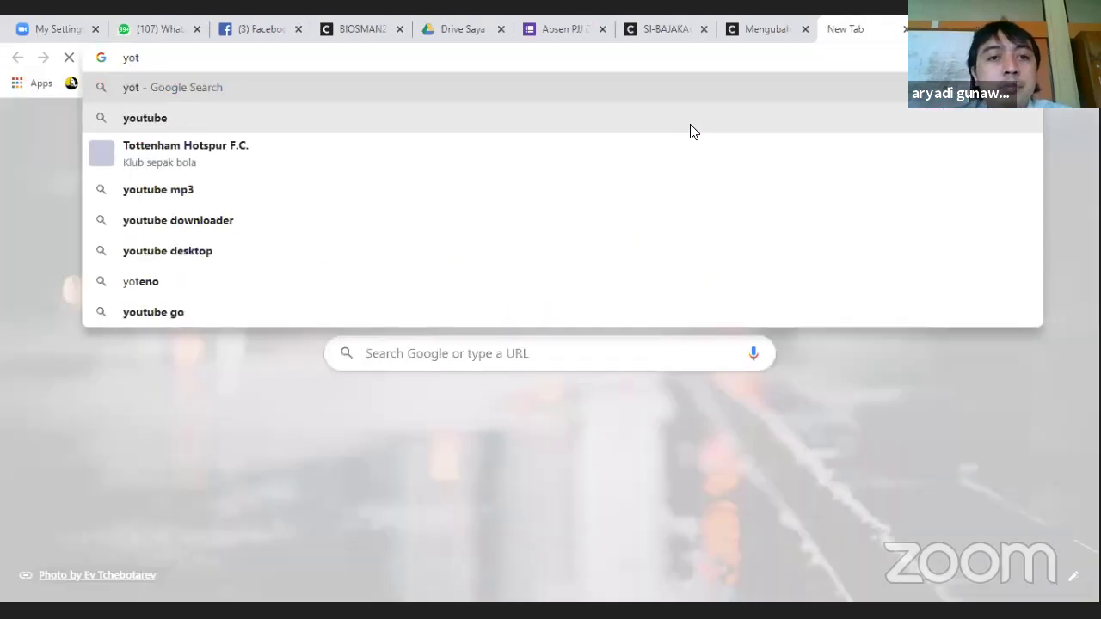
key(BackSpace)
text(u)
key(Return)
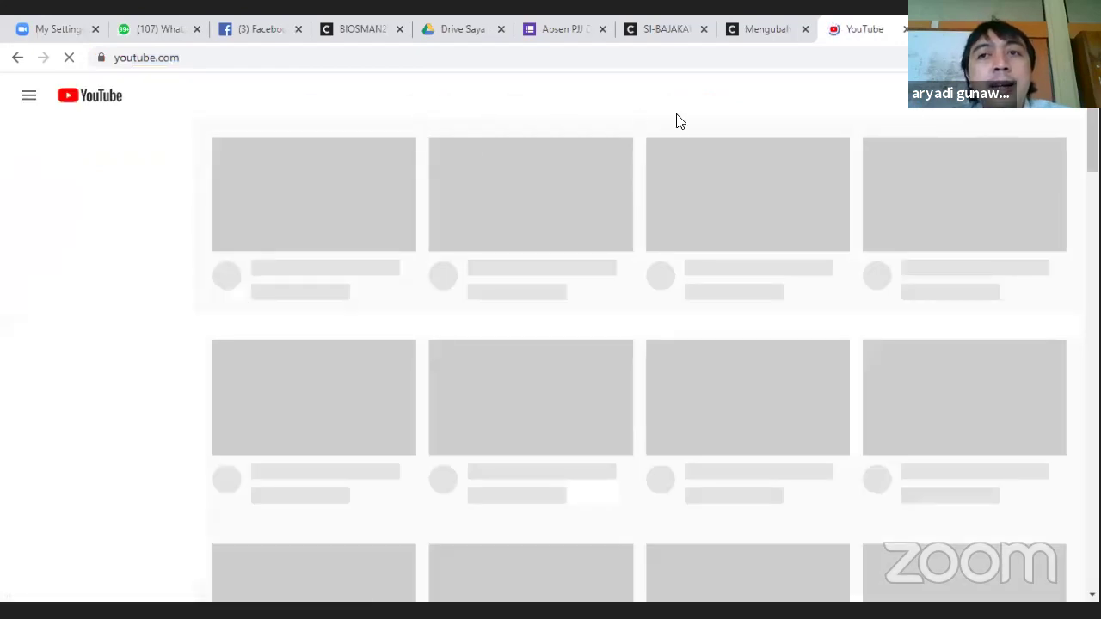
click(474, 94)
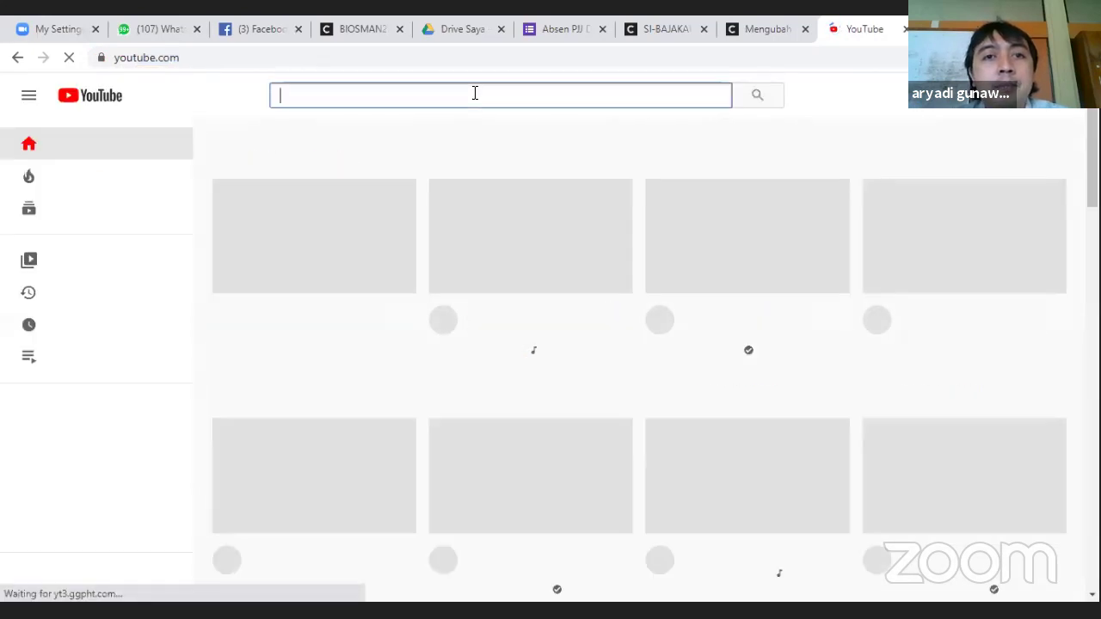
text(bahasa )
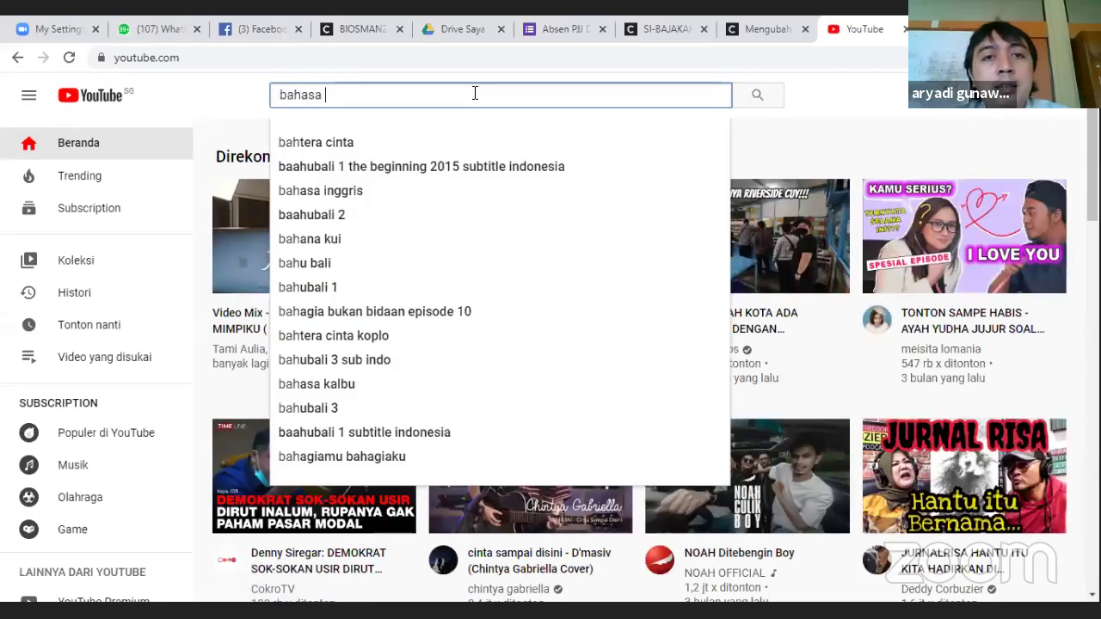
text(idonesia)
key(BackSpace)
key(BackSpace)
key(BackSpace)
key(BackSpace)
text(ndonesia)
key(Return)
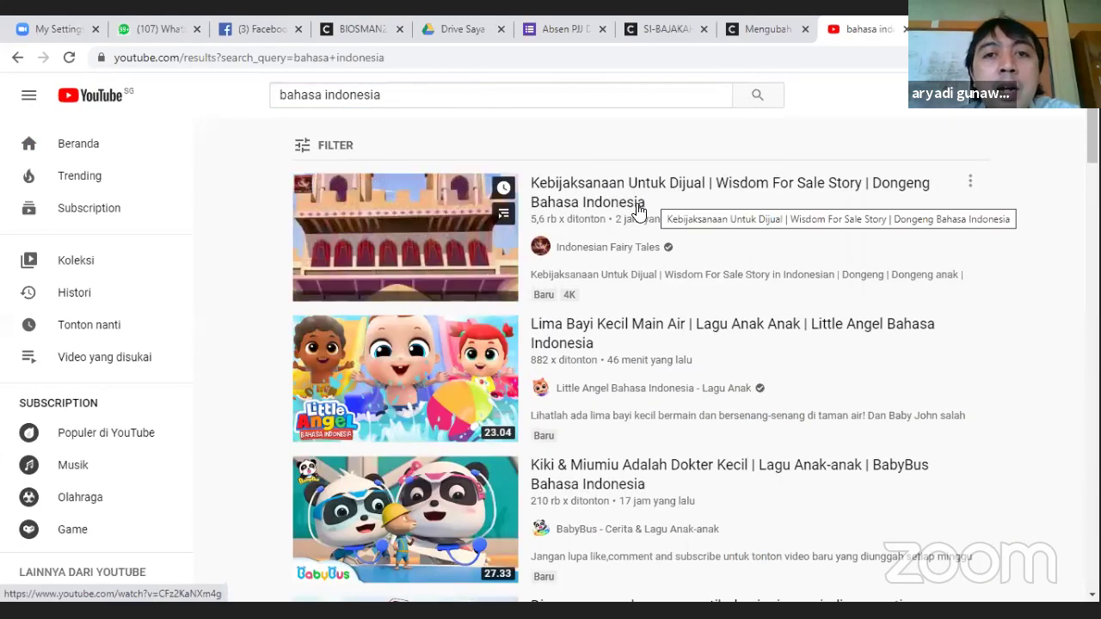
- Search 'teks lho' and open the 'Teks Laporan Hasil Observasi' video
scroll(653, 207, down, 3)
scroll(303, 103, up, 3)
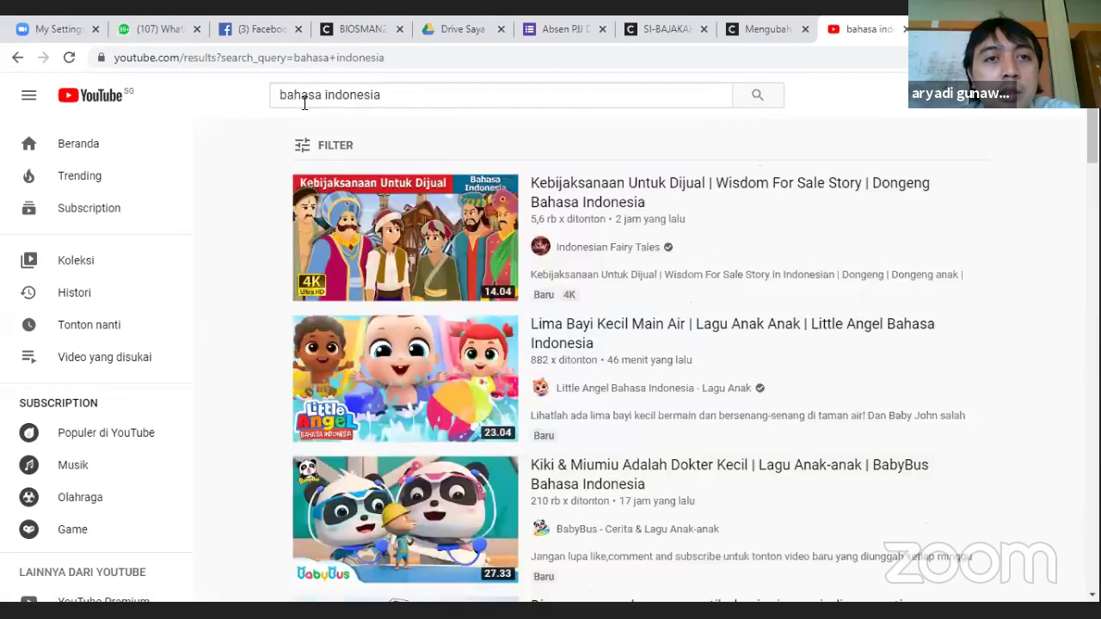
click(283, 95)
text(mata pela)
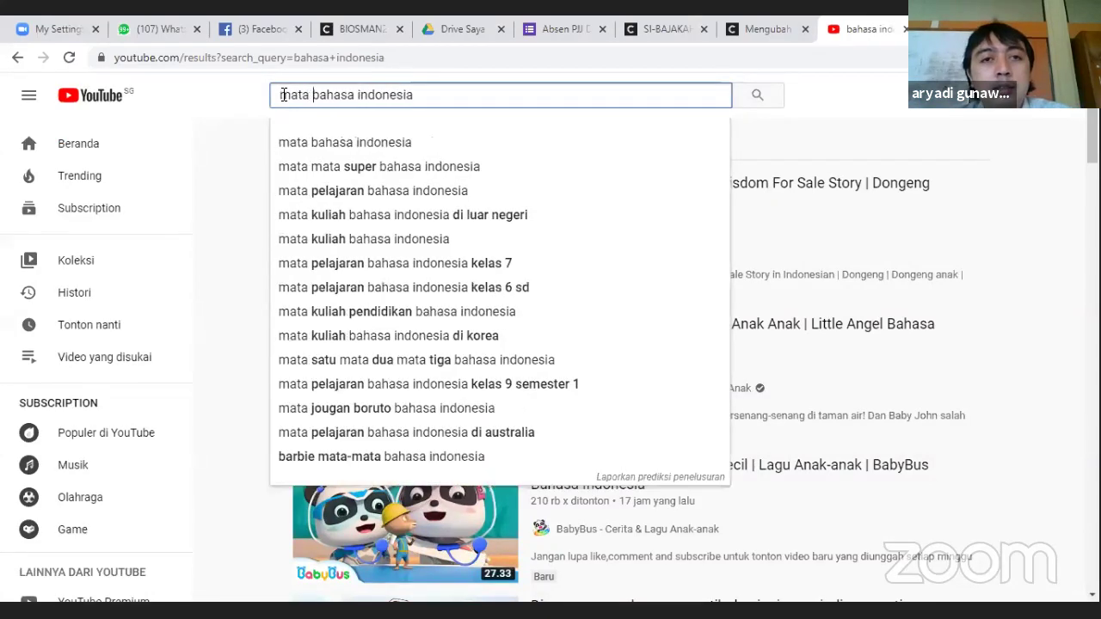
key(ctrl+a)
text(teks)
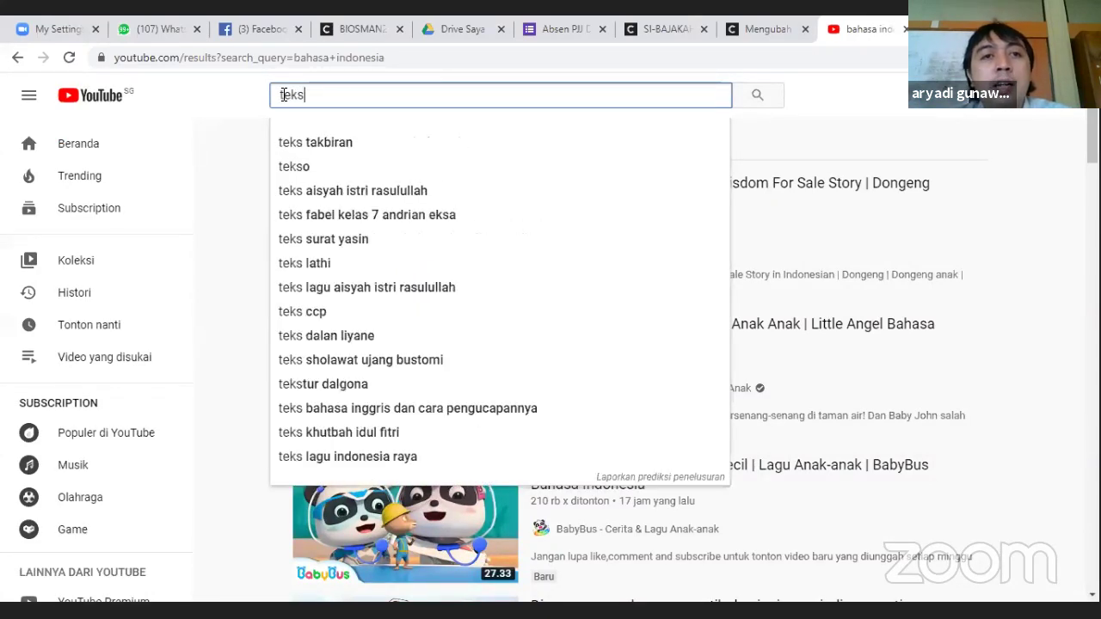
text( lho)
key(Return)
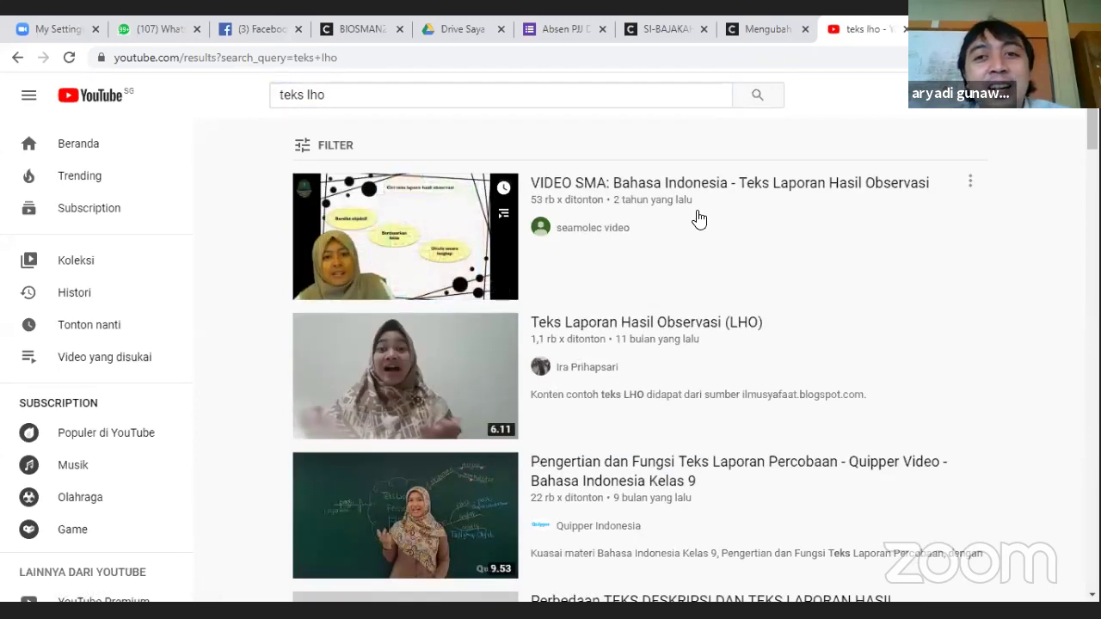
click(734, 184)
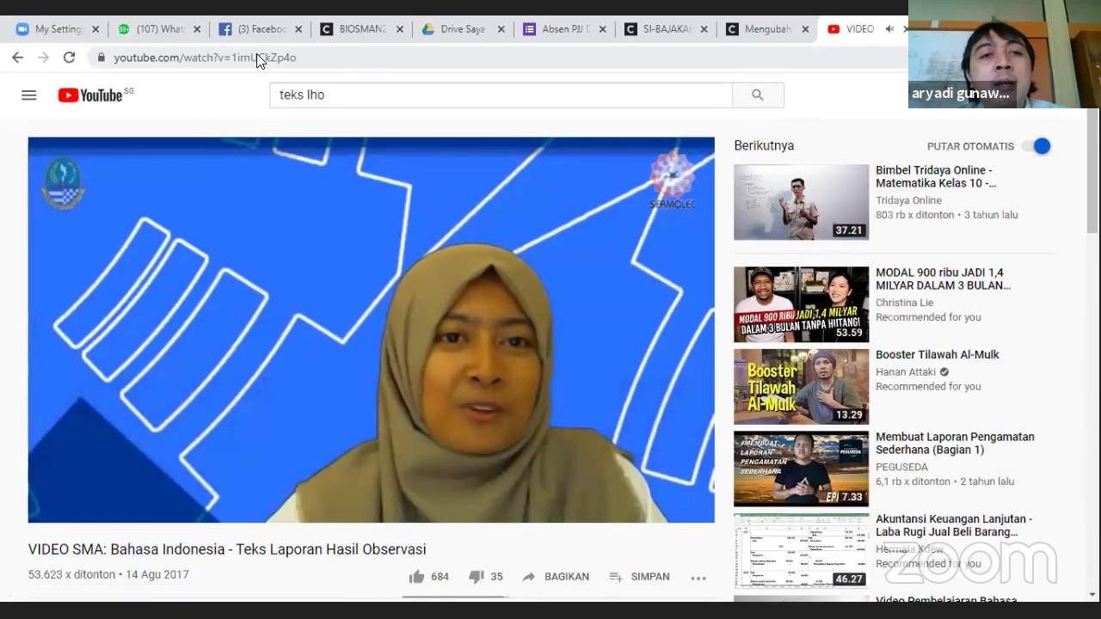
- Copy the video's web address, pause playback, and switch back to the SI-BAJAKAH form
click(257, 56)
right_click(256, 56)
click(293, 140)
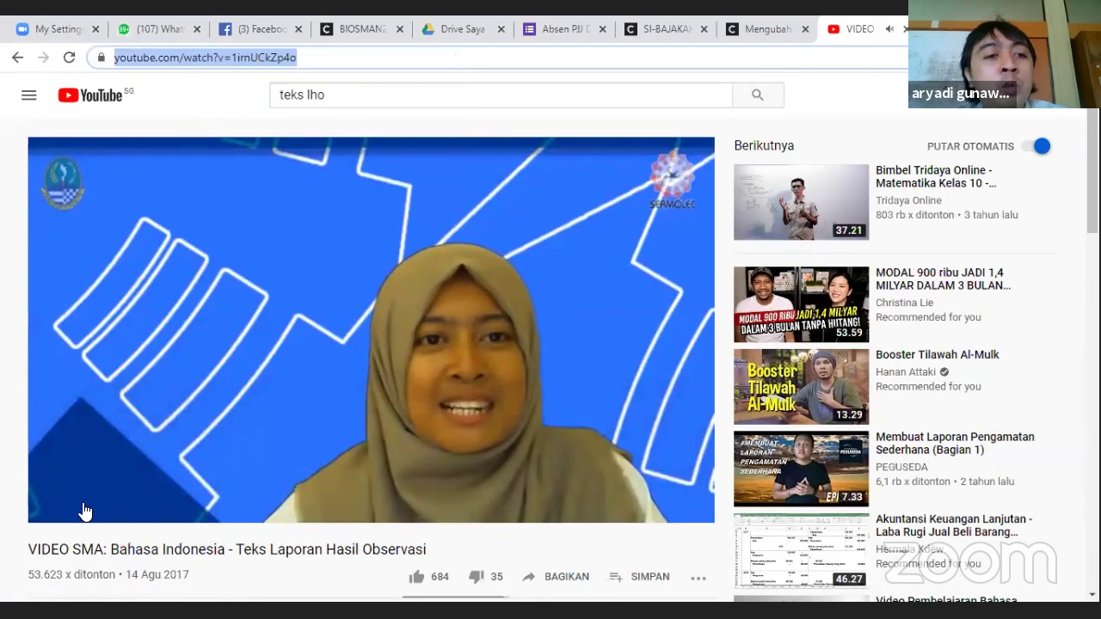
click(57, 508)
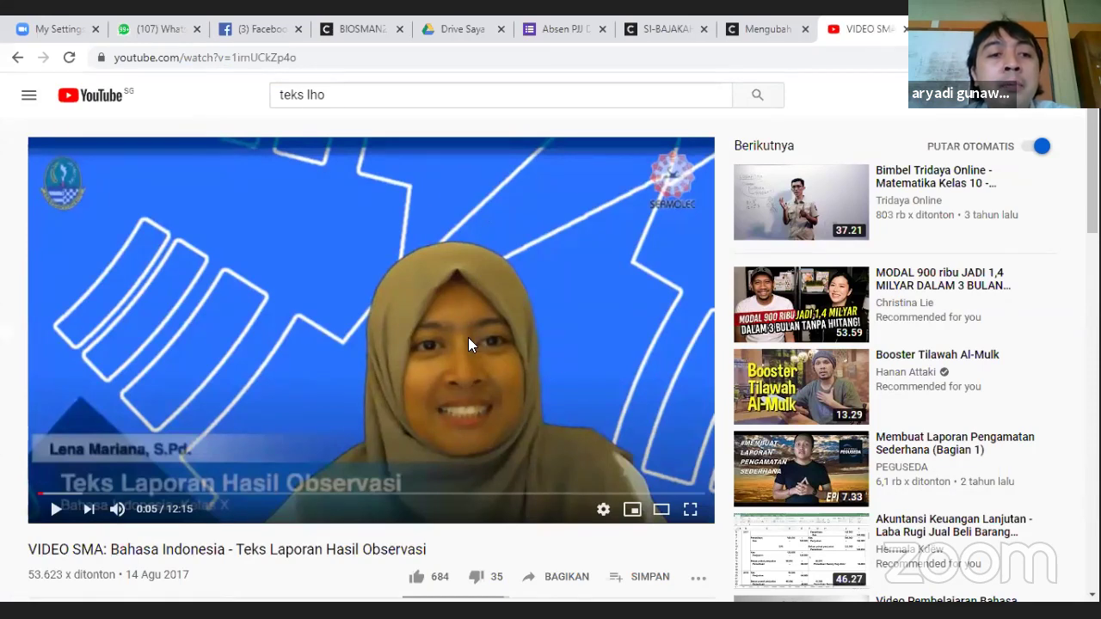
click(180, 59)
right_click(180, 61)
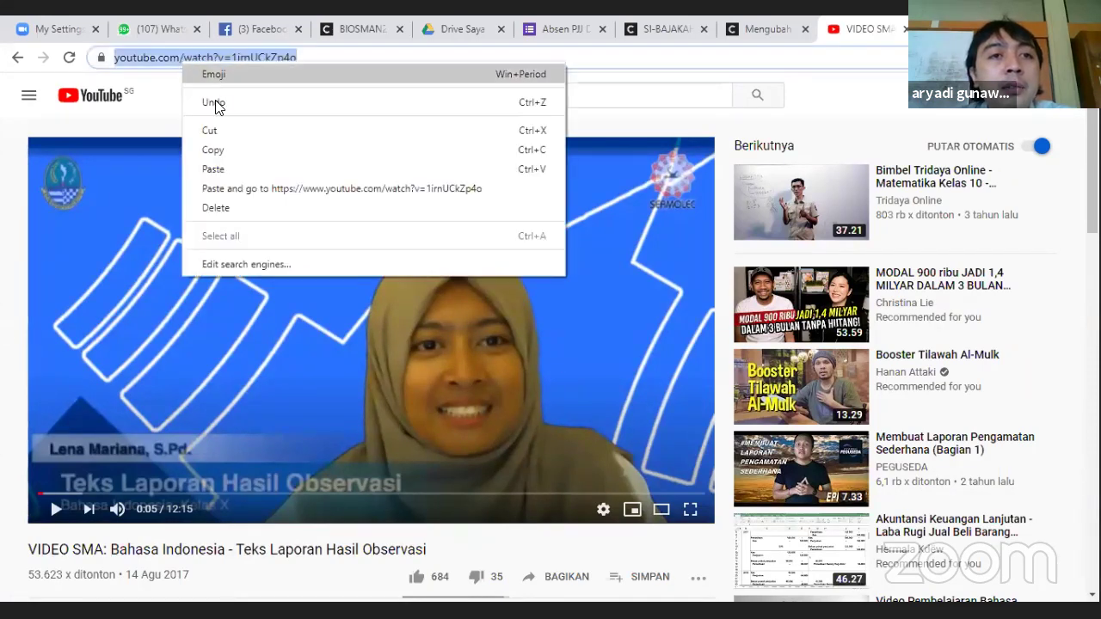
click(220, 149)
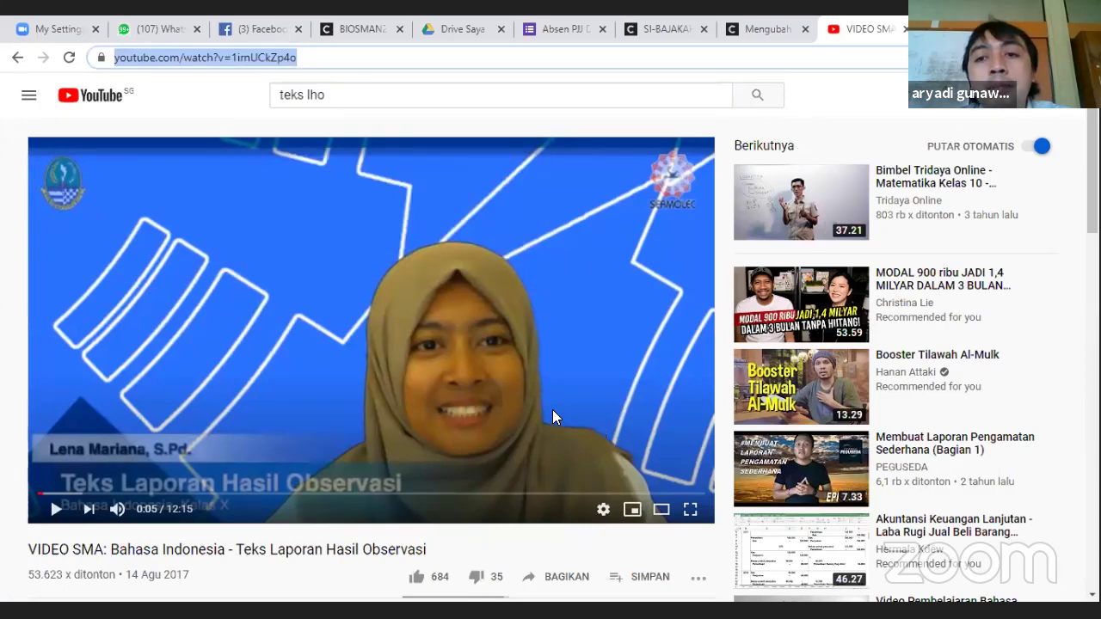
key(End)
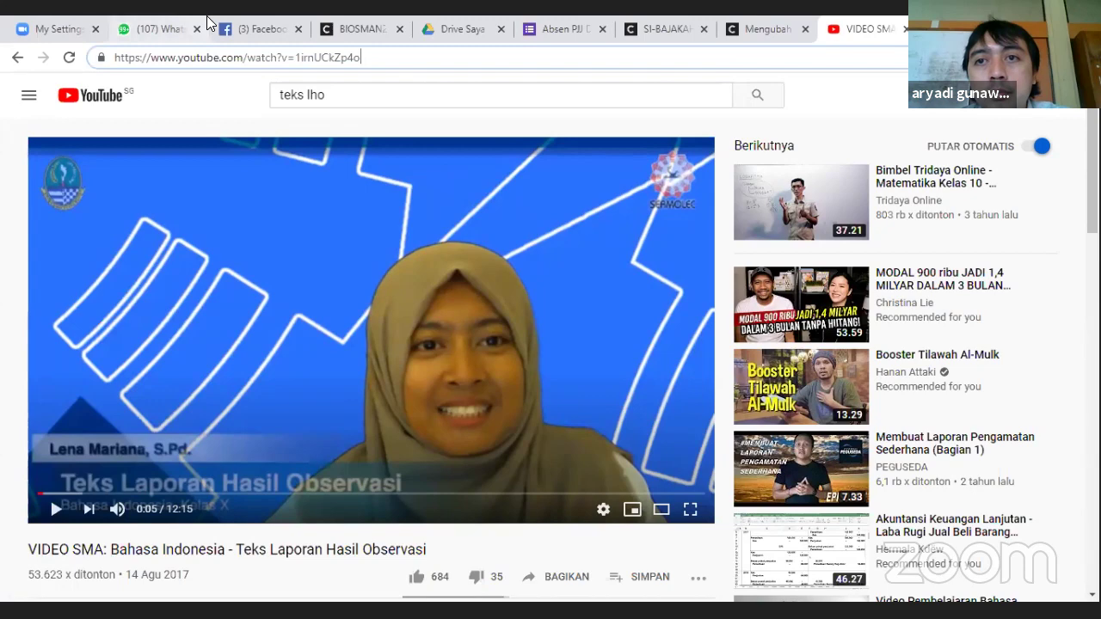
click(742, 28)
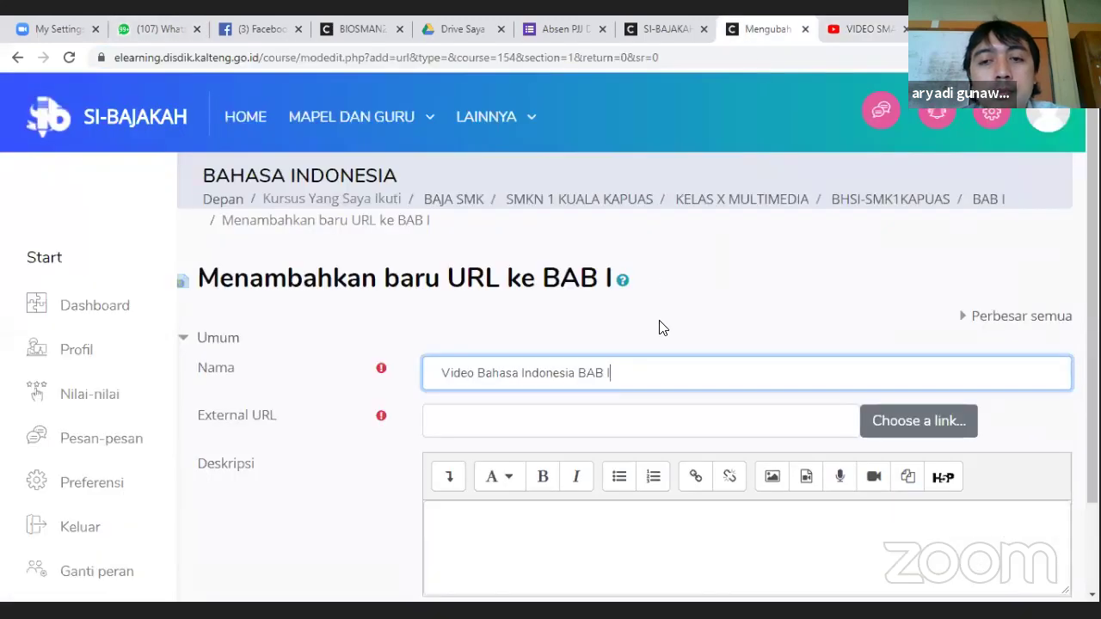
- Paste the copied YouTube link into External URL and expand the Tampilan settings
scroll(602, 335, down, 1)
click(535, 342)
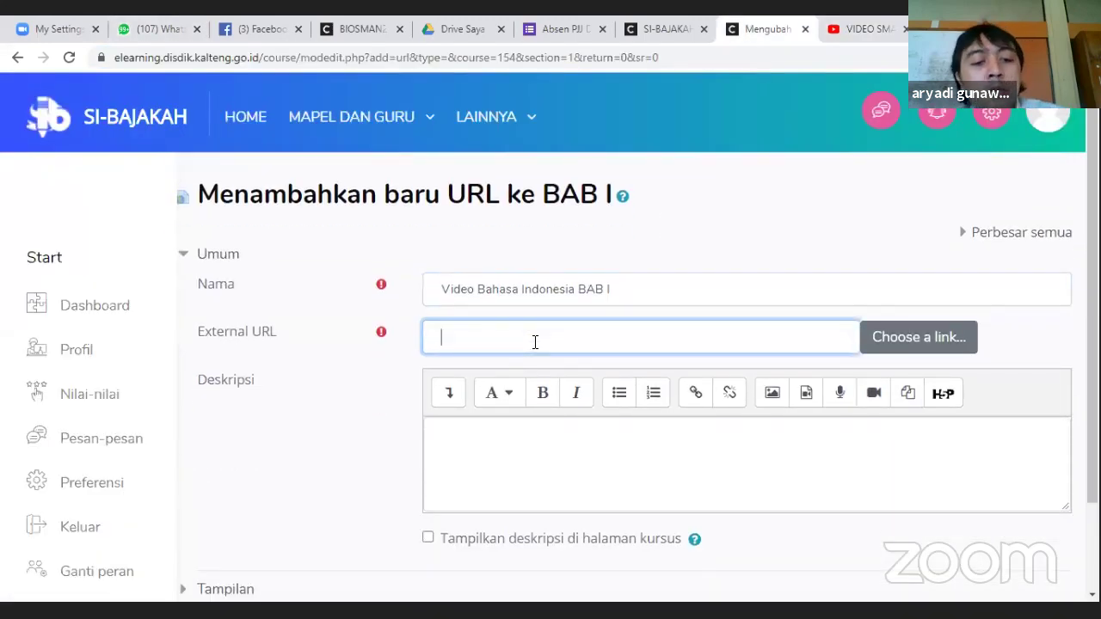
key(ctrl+v)
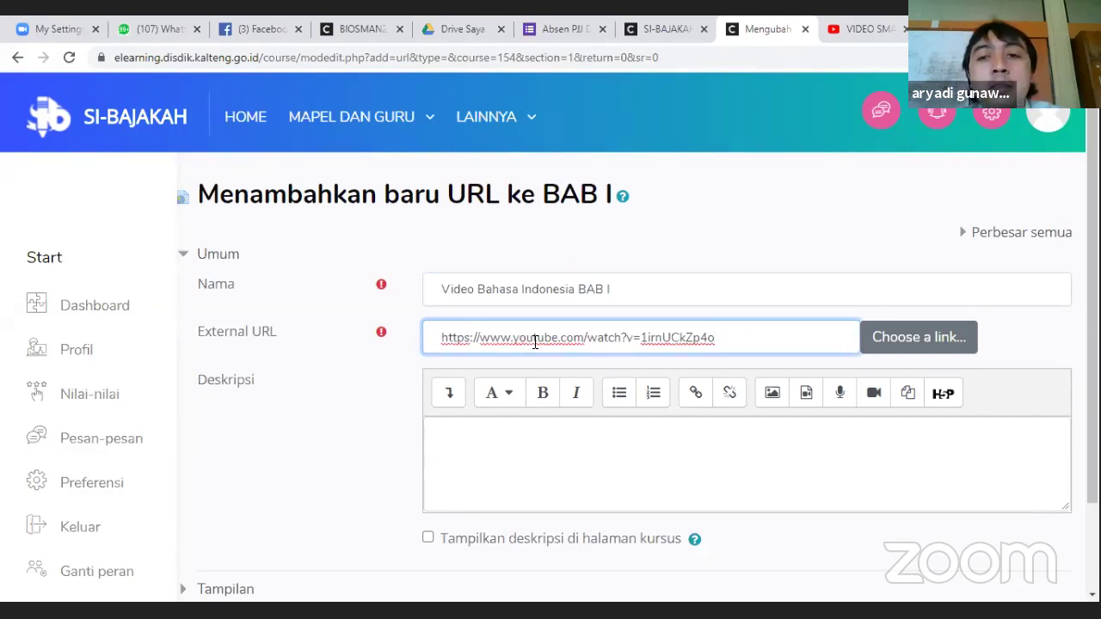
scroll(677, 396, down, 1)
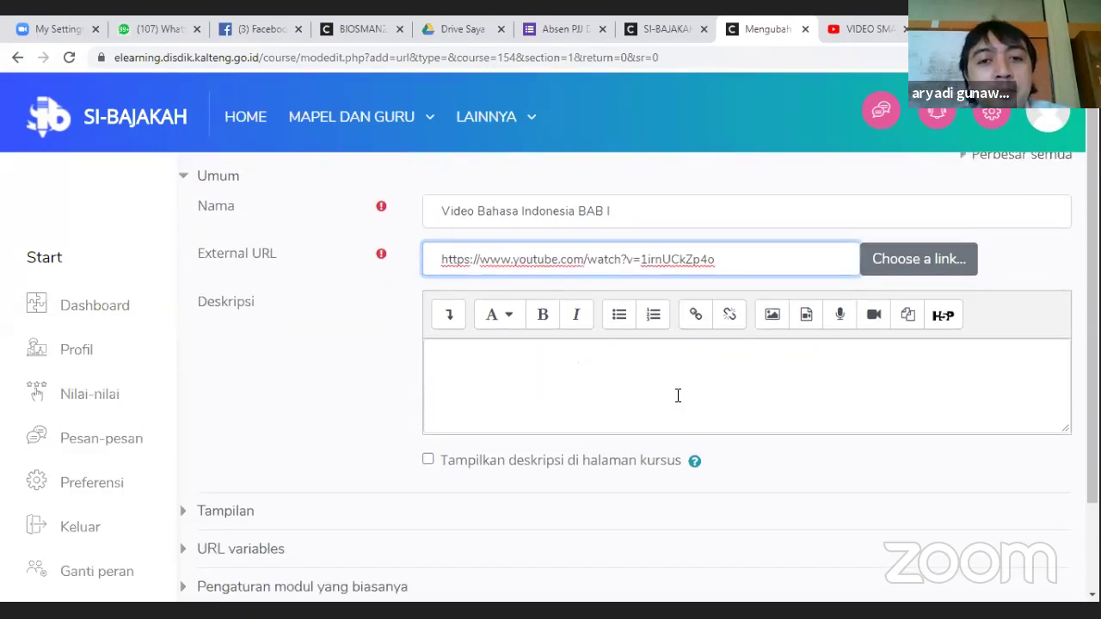
click(244, 504)
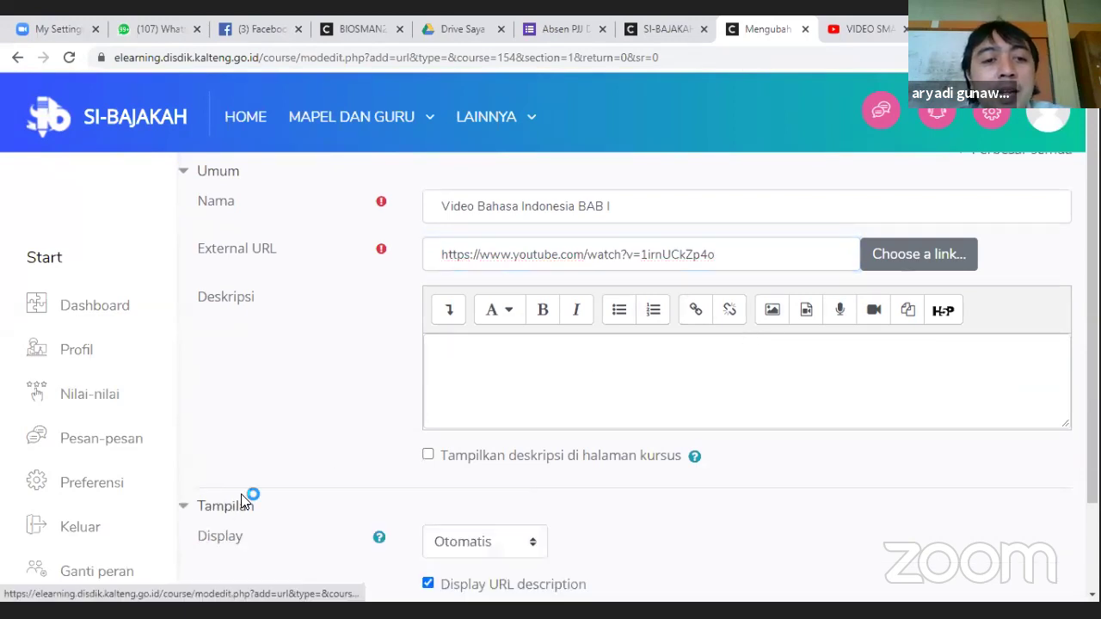
scroll(246, 490, down, 1)
scroll(711, 300, up, 1)
- Open and close the Choose a link picker, then begin editing the description
click(760, 267)
drag(715, 272, 408, 282)
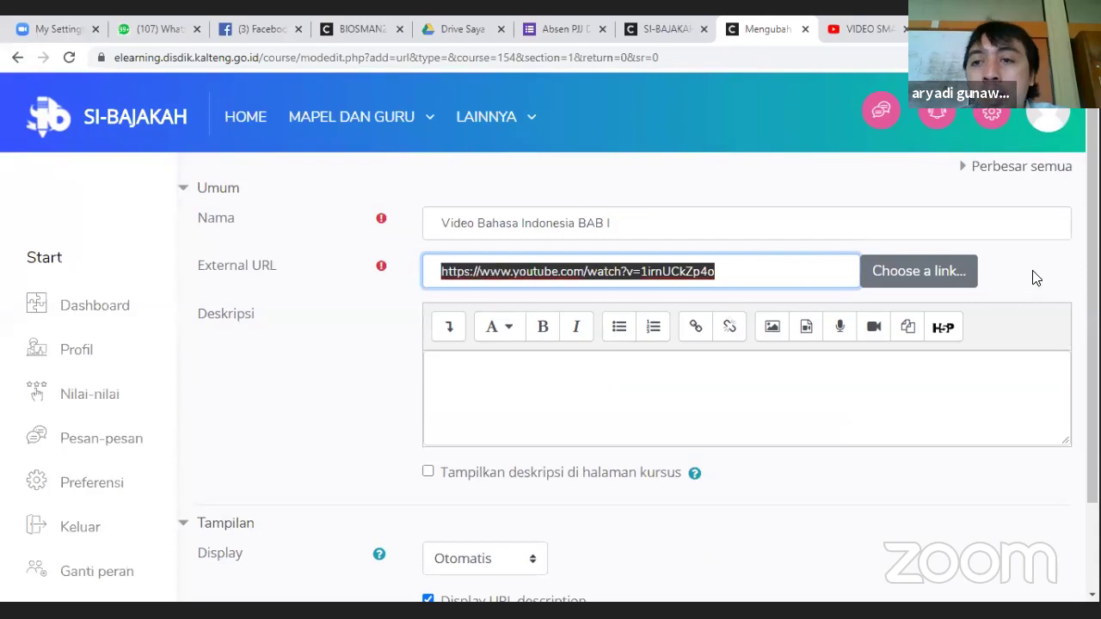
click(924, 274)
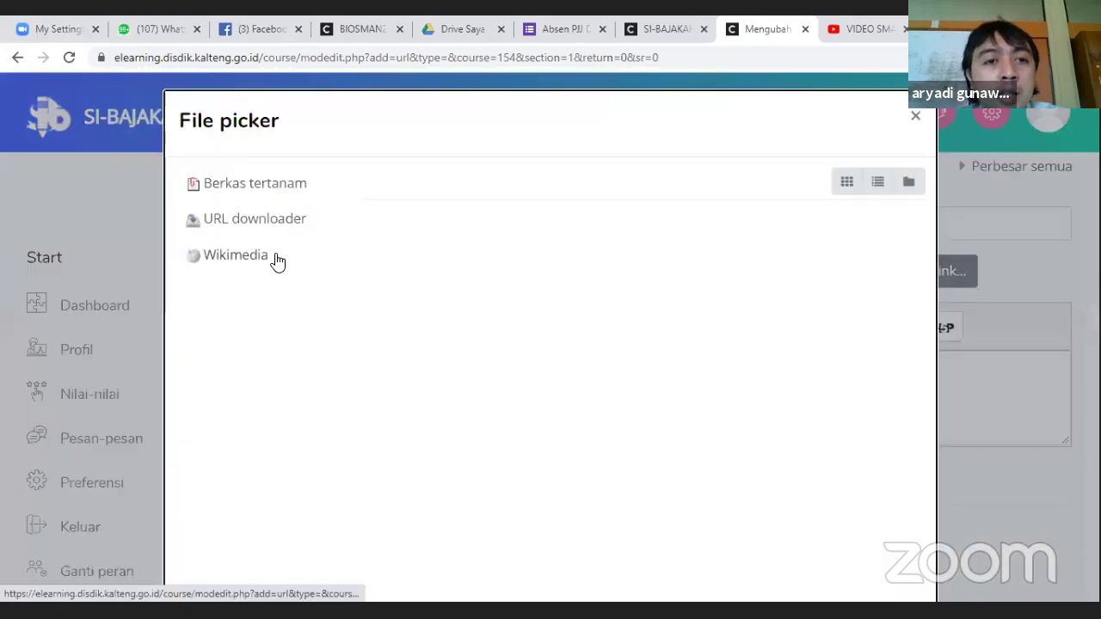
click(916, 115)
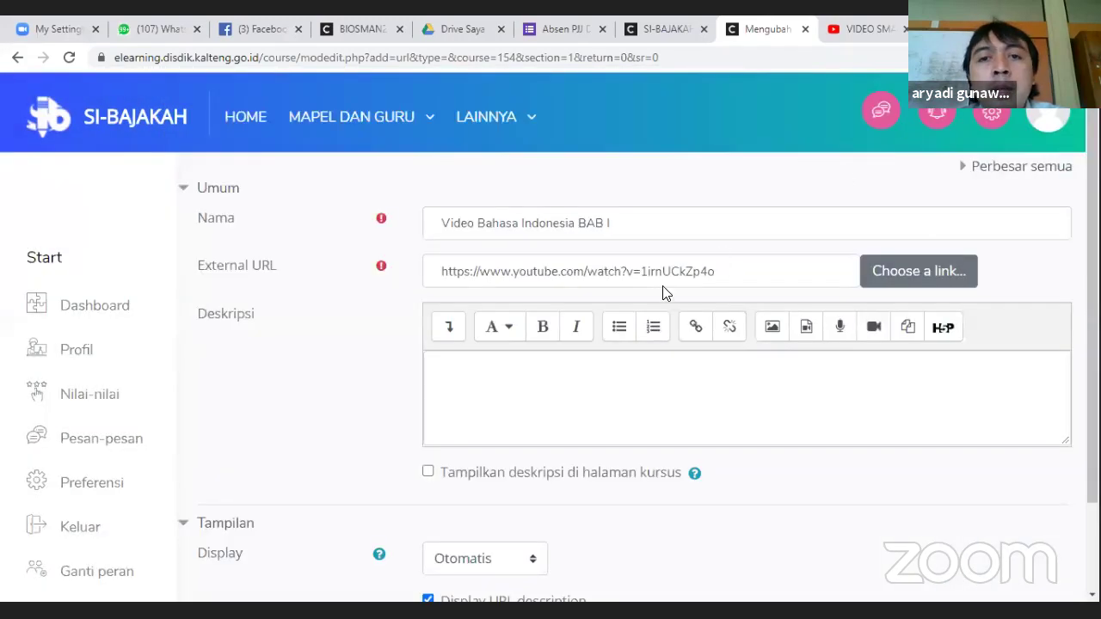
scroll(705, 312, down, 1)
click(569, 317)
- Give the video resource the description 'Video' and show it on the course page
click(428, 392)
click(487, 318)
text(Vid)
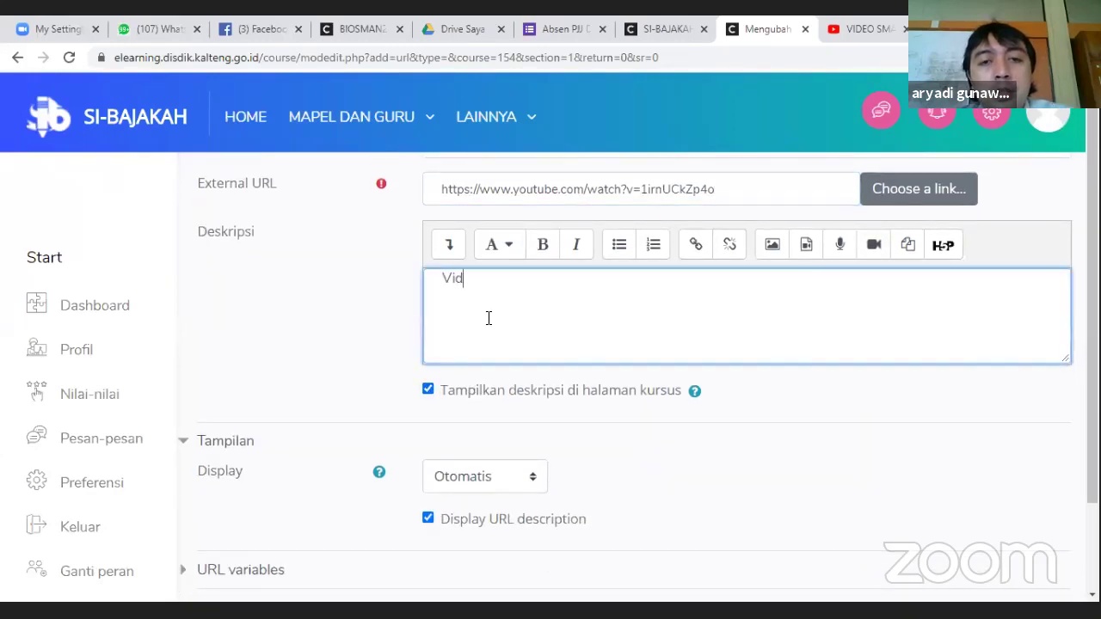
scroll(514, 396, down, 1)
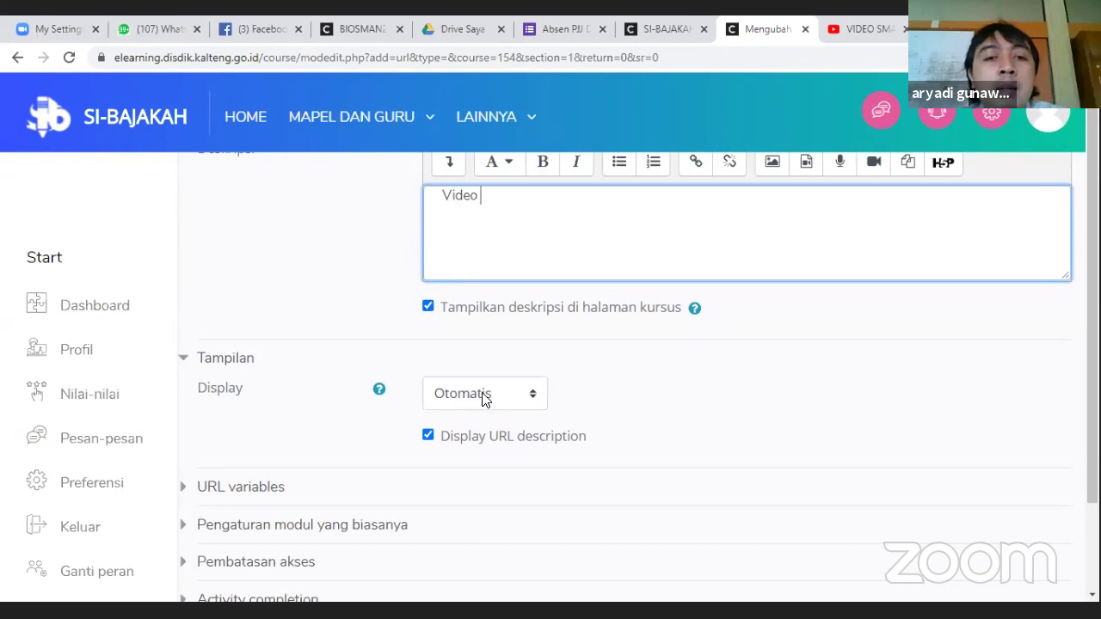
- Set the resource's display mode to Ditanamkan
click(482, 396)
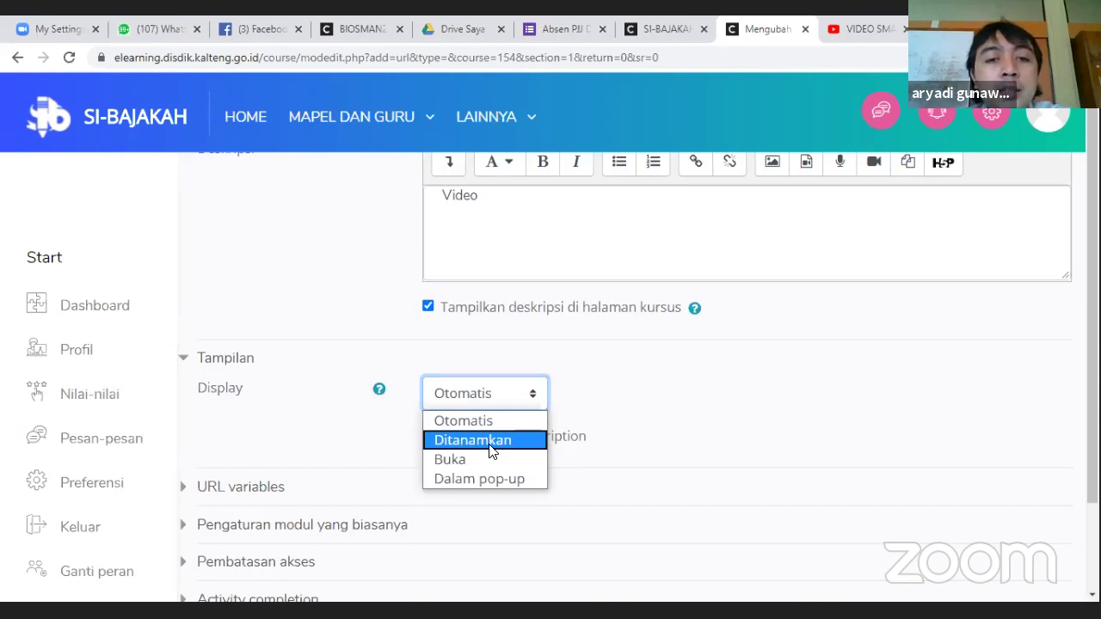
click(492, 441)
scroll(492, 453, down, 1)
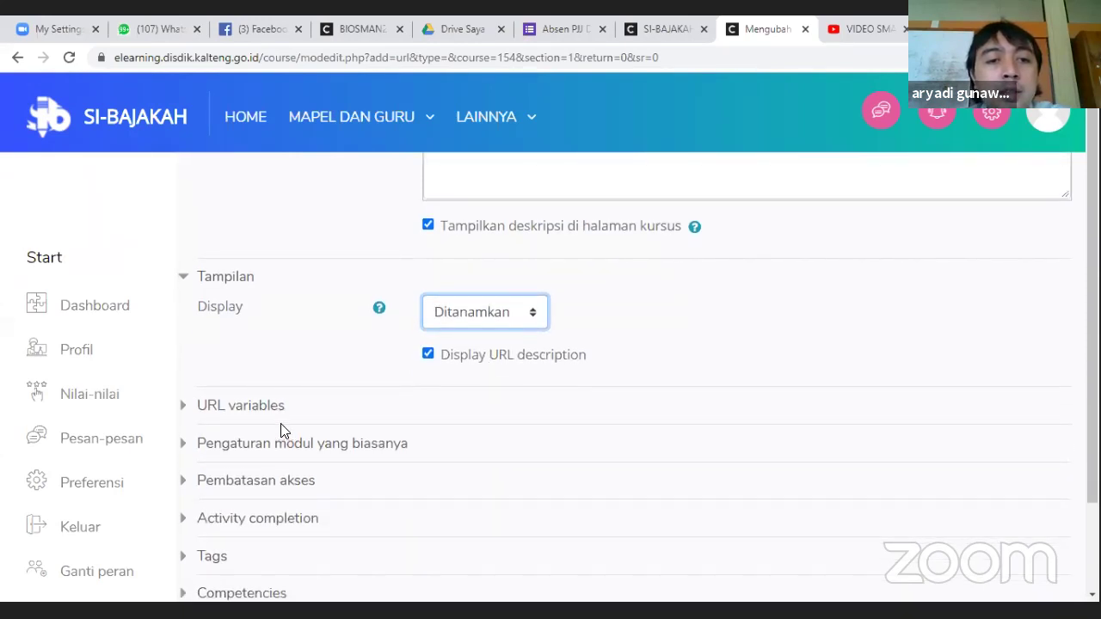
scroll(297, 421, down, 1)
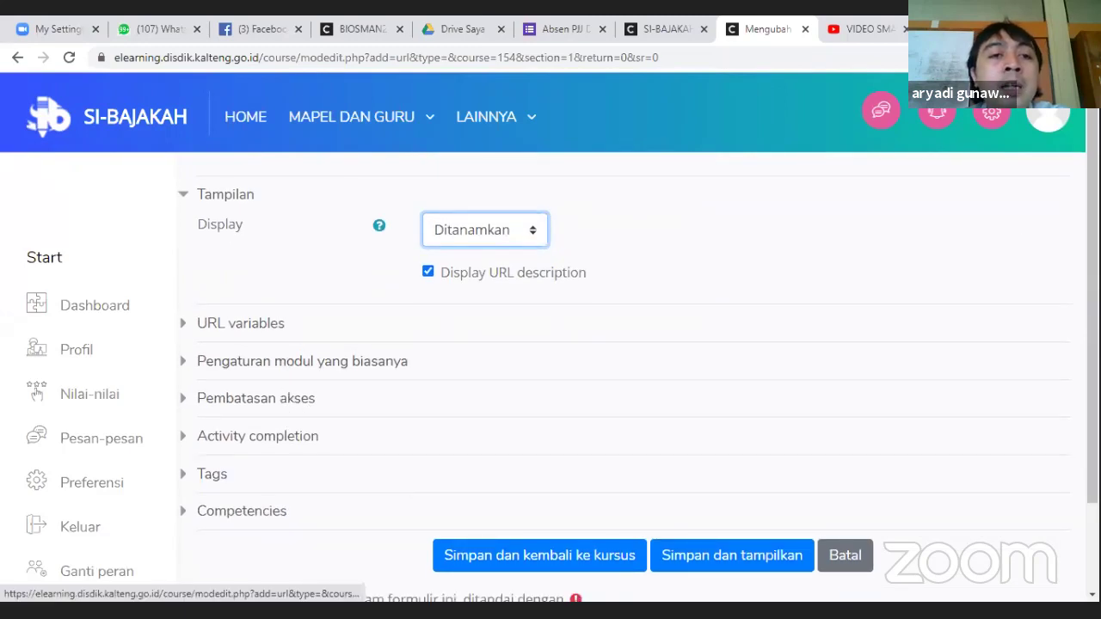
- Expand the Pembatasan akses and Activity completion settings sections
click(303, 403)
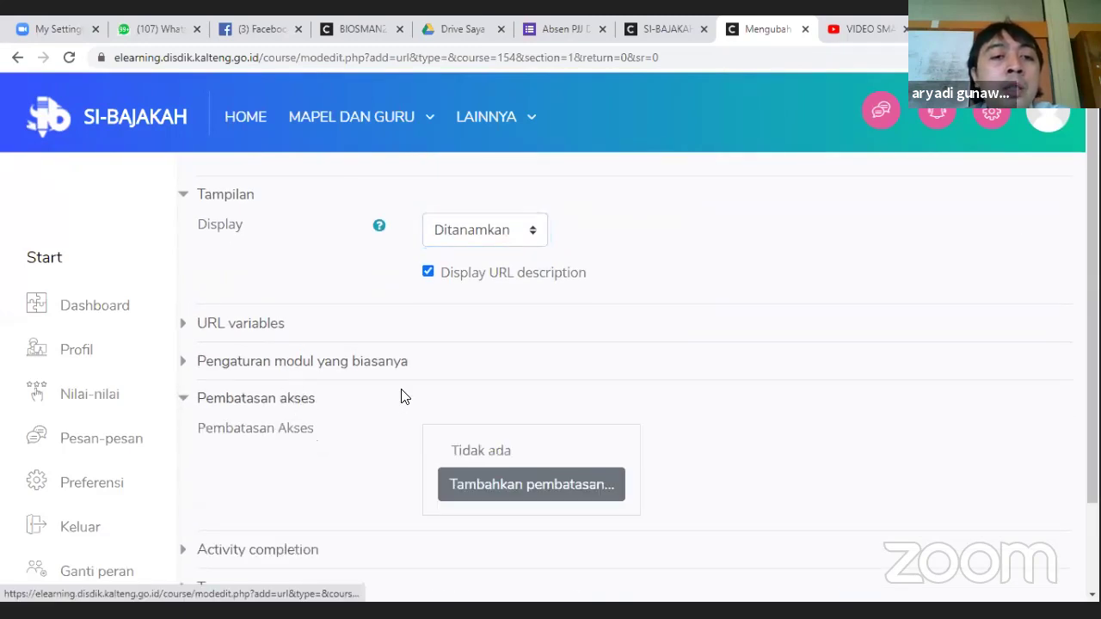
scroll(470, 407, down, 2)
click(310, 387)
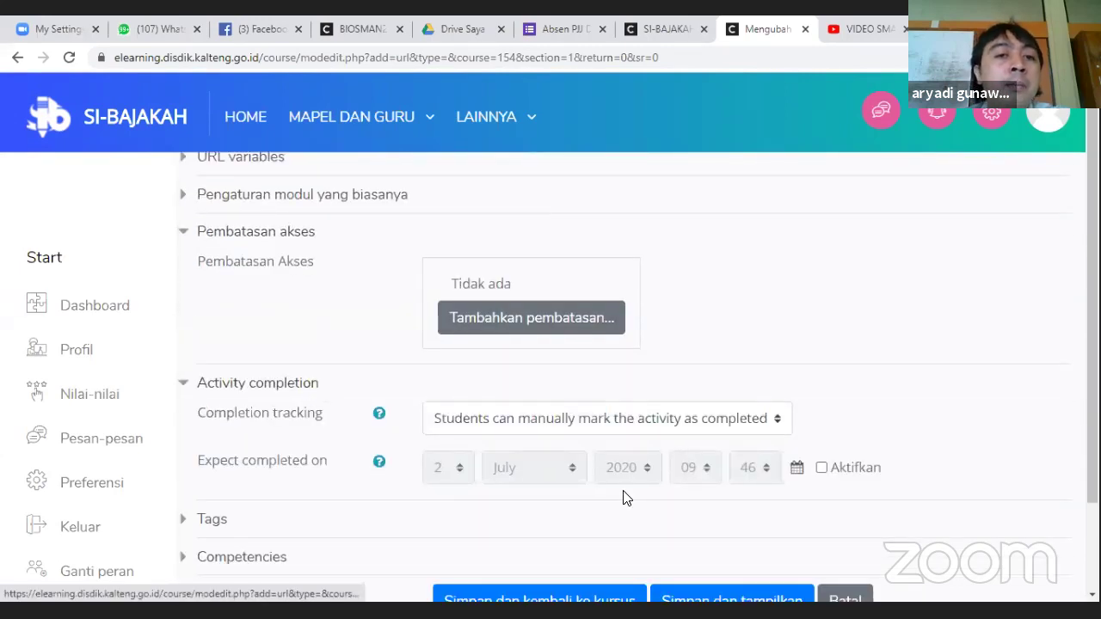
scroll(428, 412, down, 2)
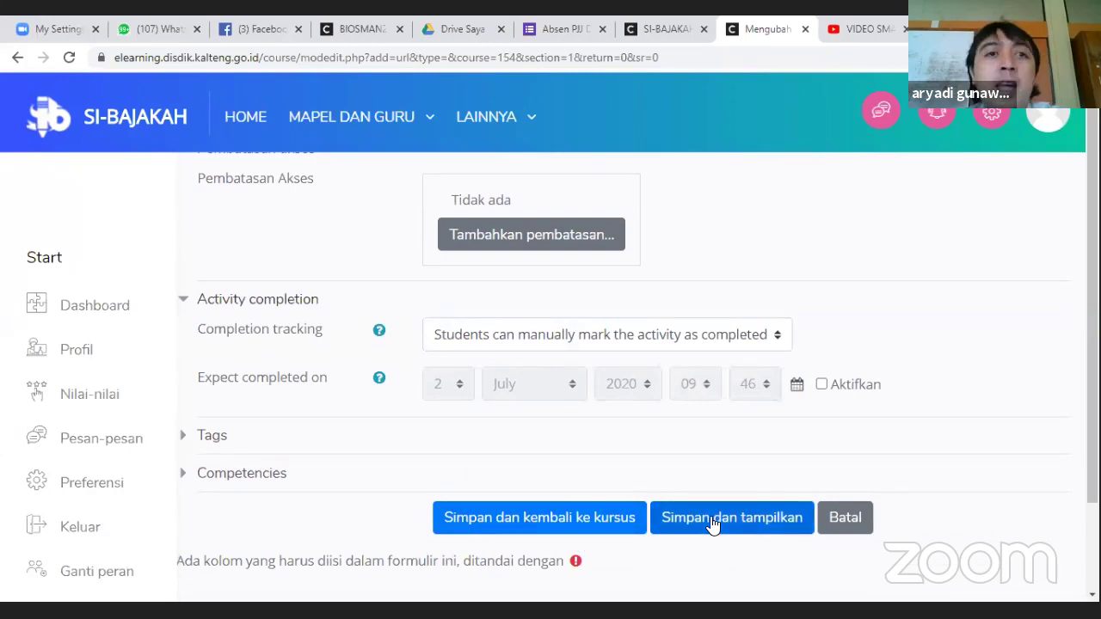
scroll(865, 410, down, 1)
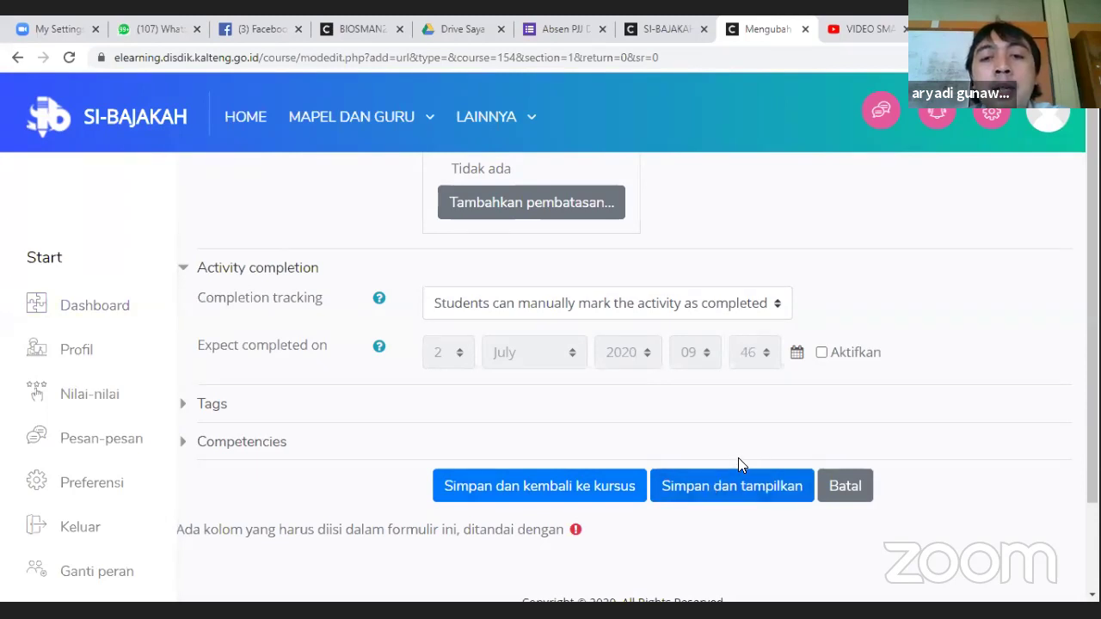
- Save the resource, then open Video Bahasa Indonesia BAB I from the BAB I section
click(558, 488)
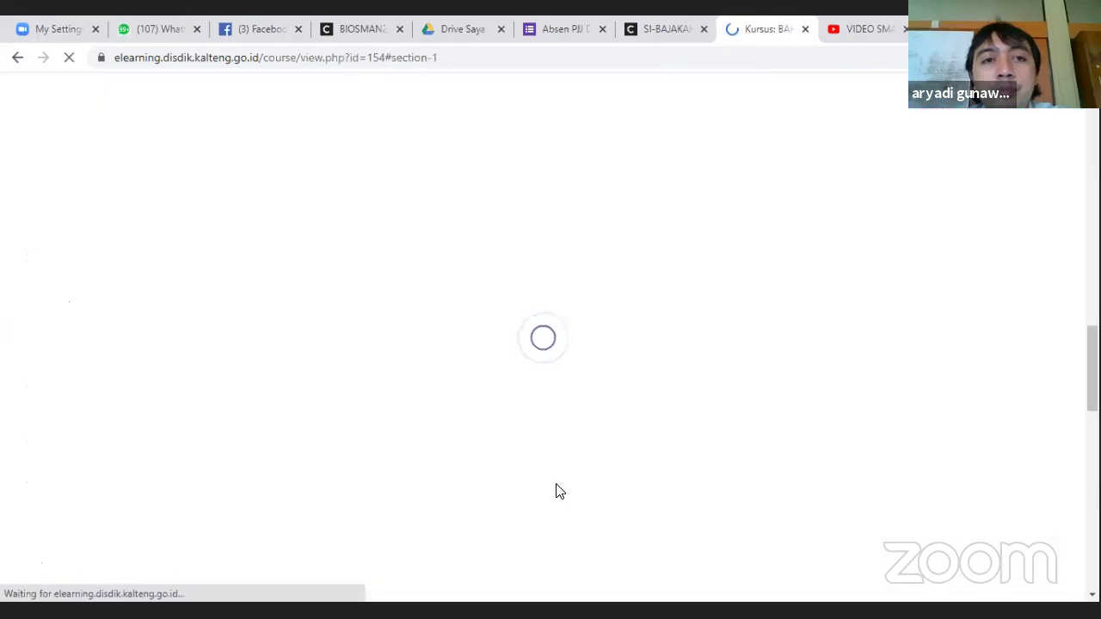
scroll(533, 475, up, 3)
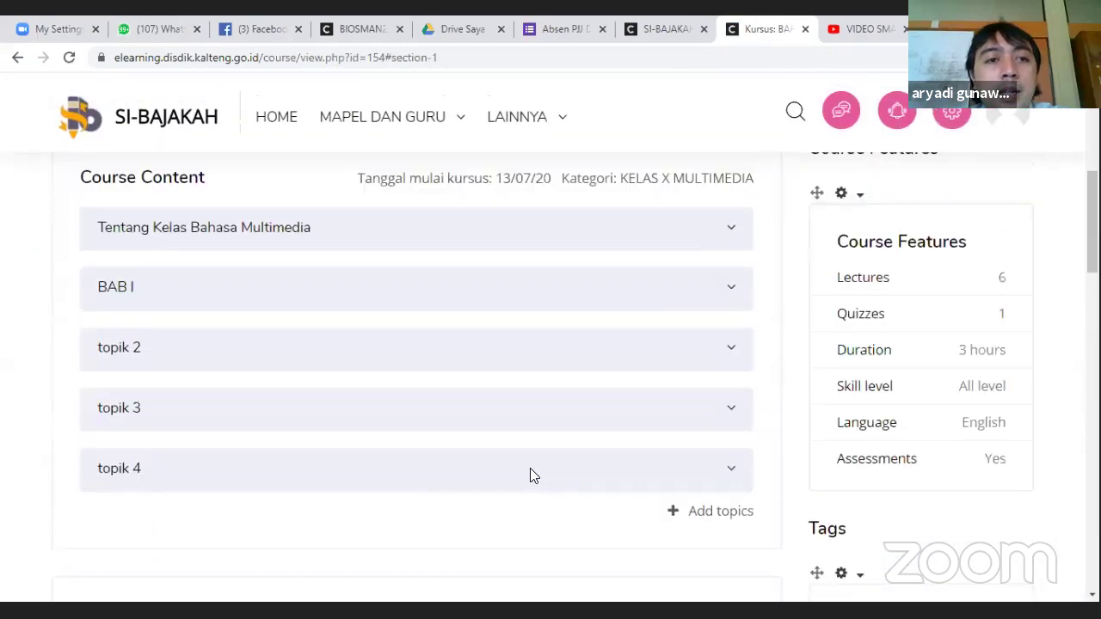
click(174, 328)
scroll(418, 413, down, 2)
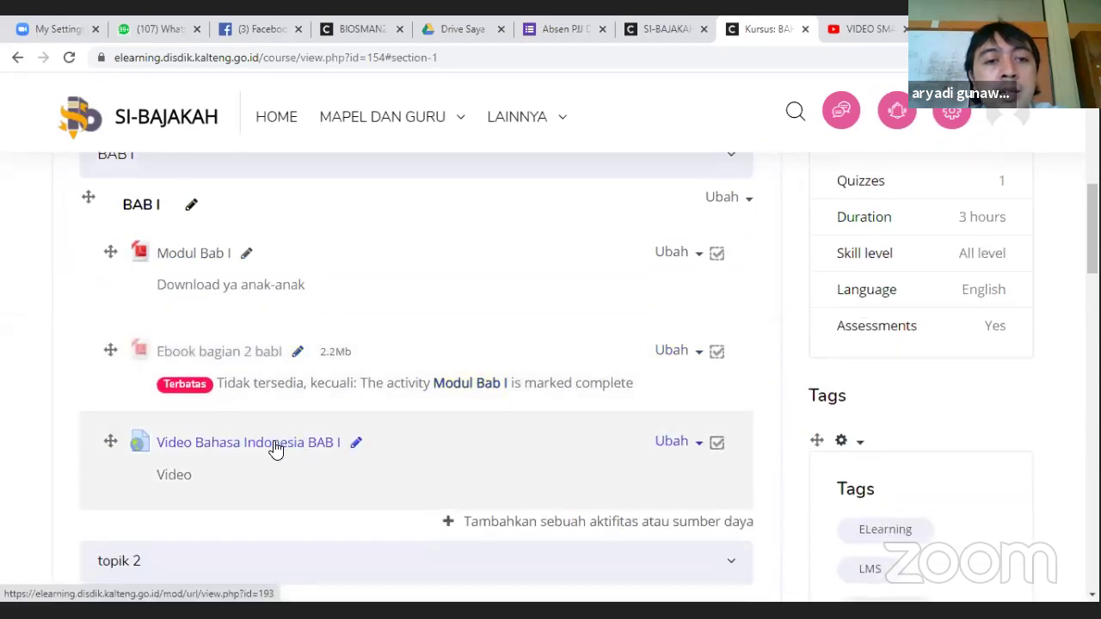
click(276, 448)
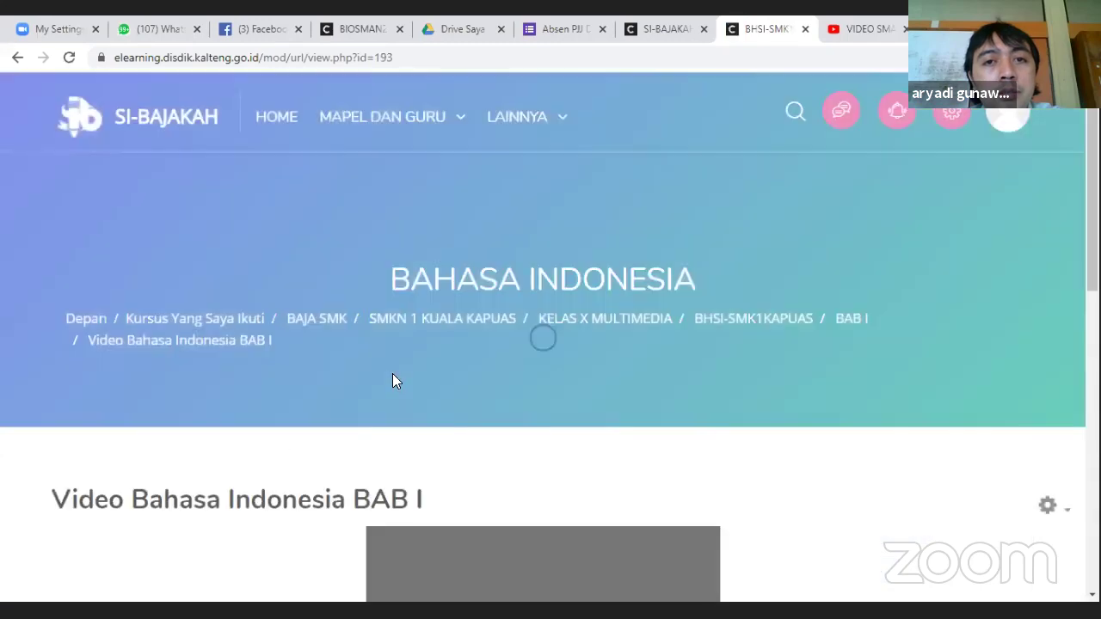
- Play the embedded YouTube video briefly, pause it, and bring up its gear menu
scroll(393, 381, down, 3)
click(401, 311)
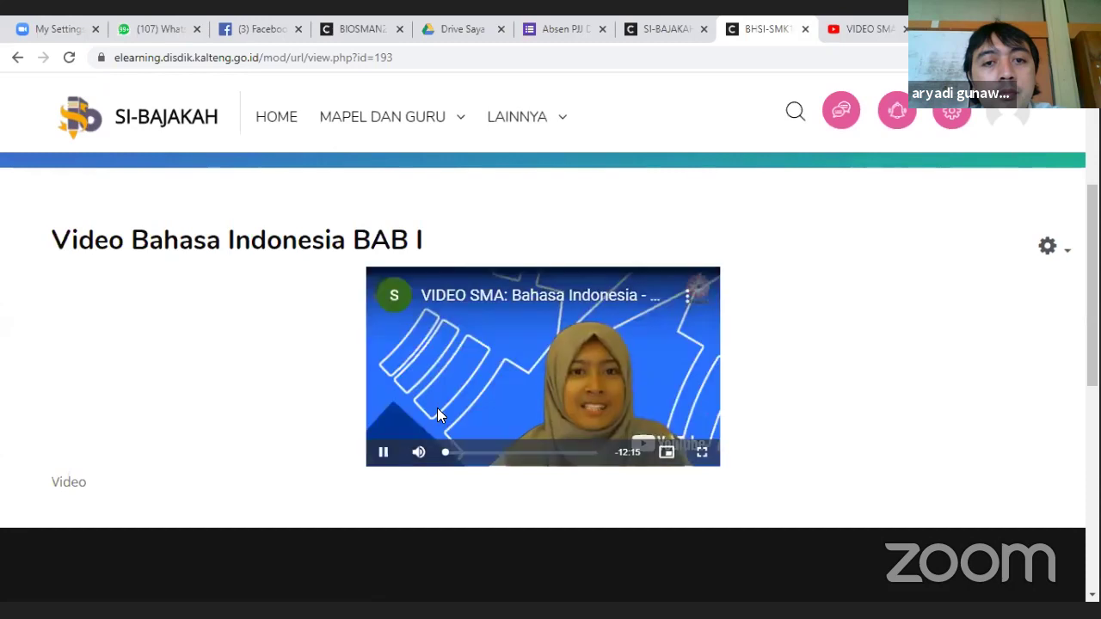
click(383, 454)
click(1048, 251)
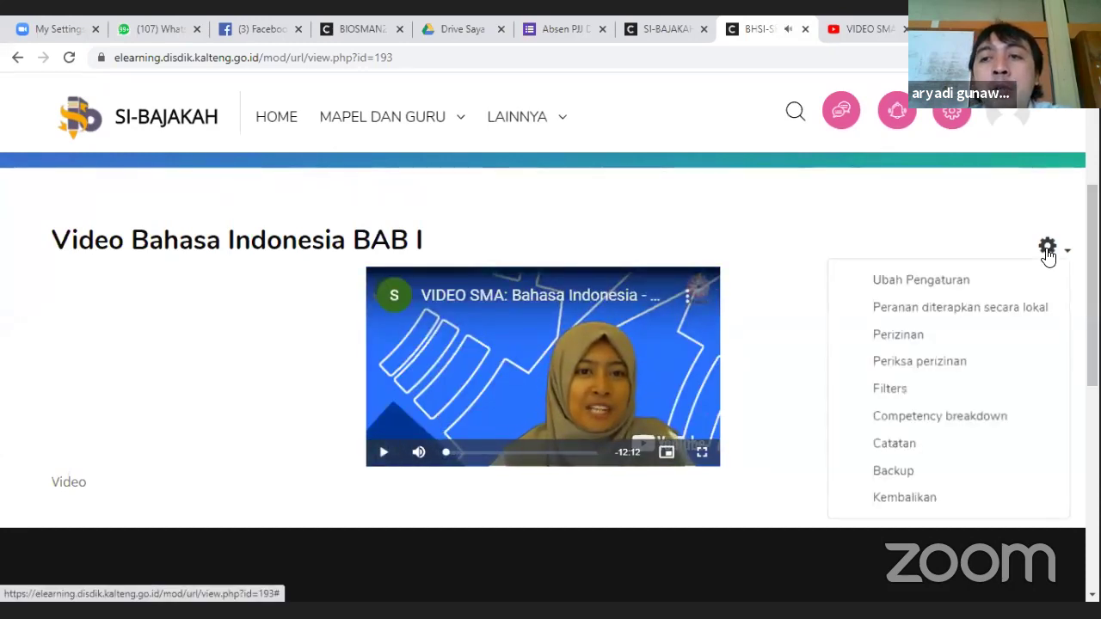
- Change the video resource's Tampilan display to Dalam pop-up and save back to the course
click(964, 287)
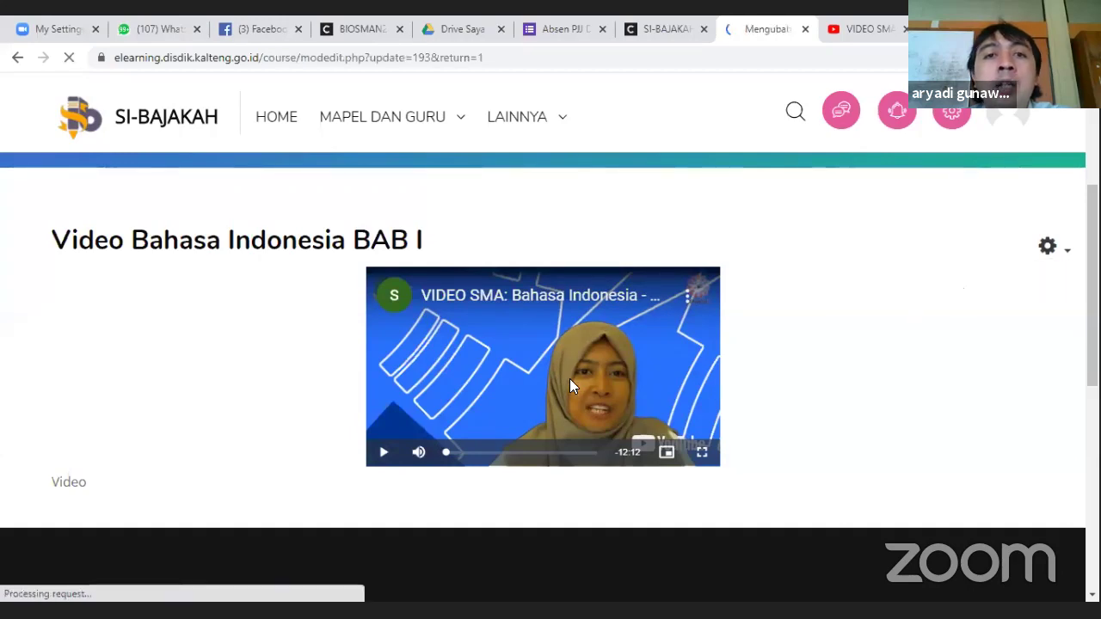
scroll(571, 386, down, 3)
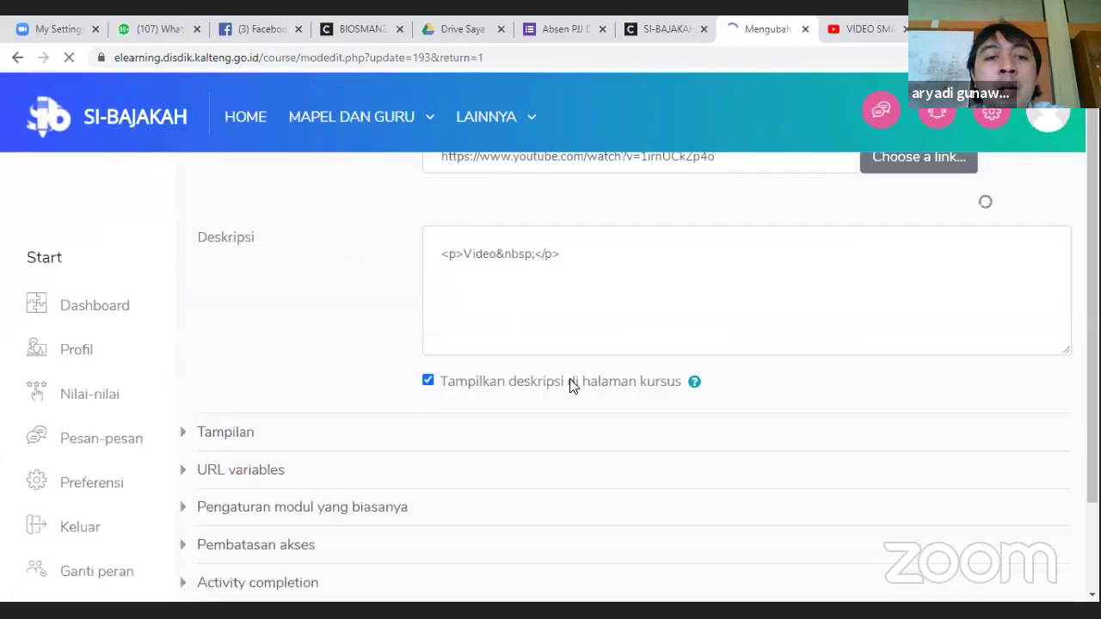
scroll(219, 405, down, 1)
click(224, 410)
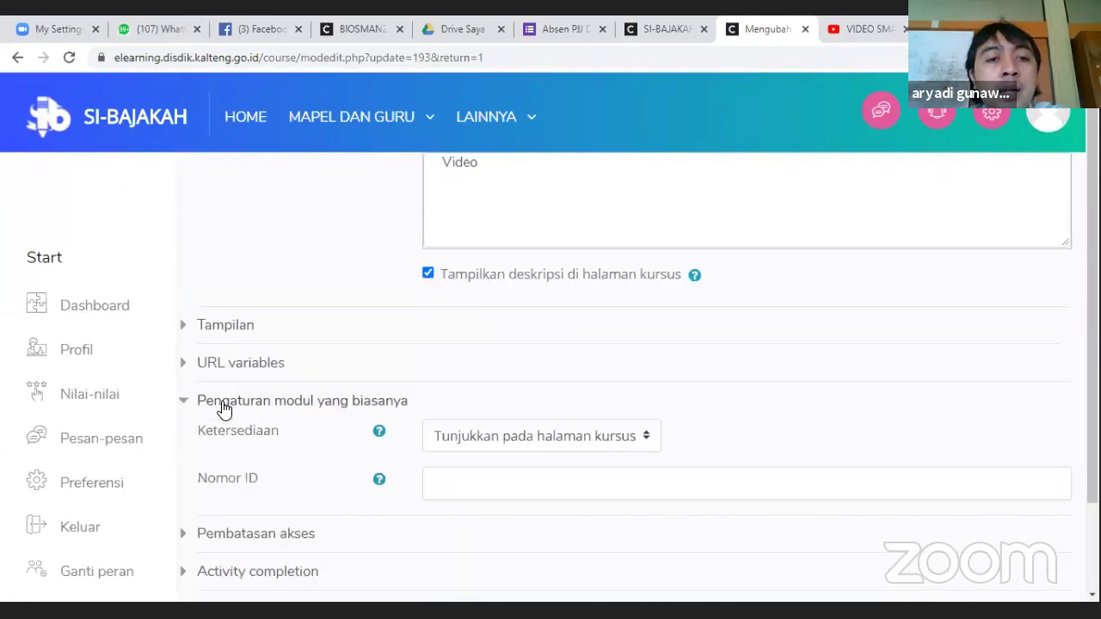
click(236, 332)
click(510, 366)
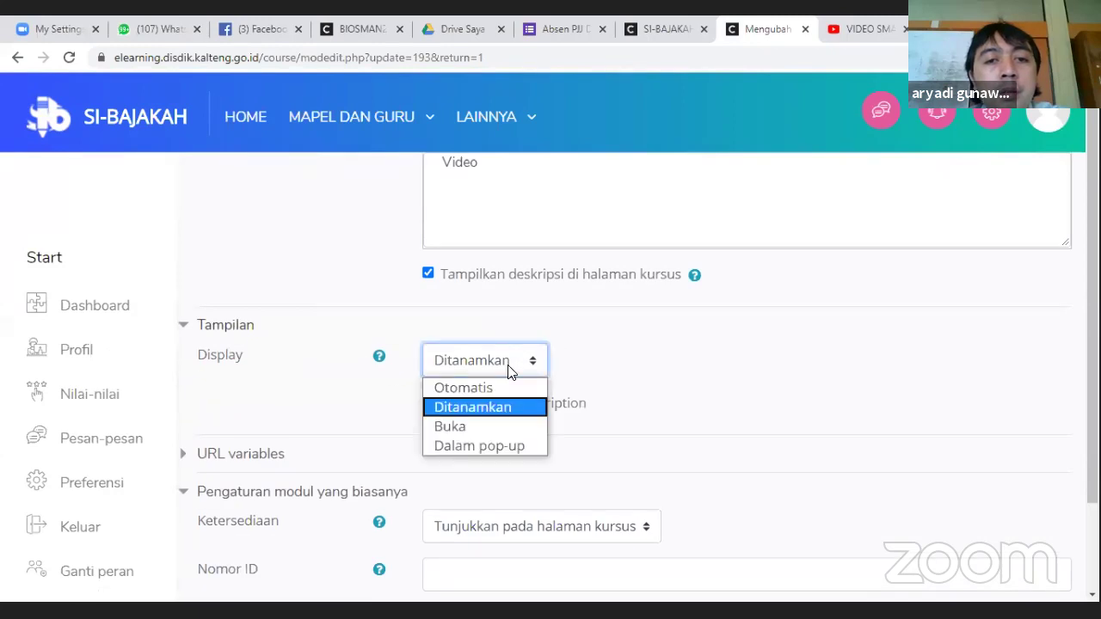
click(490, 446)
scroll(556, 413, down, 5)
click(588, 491)
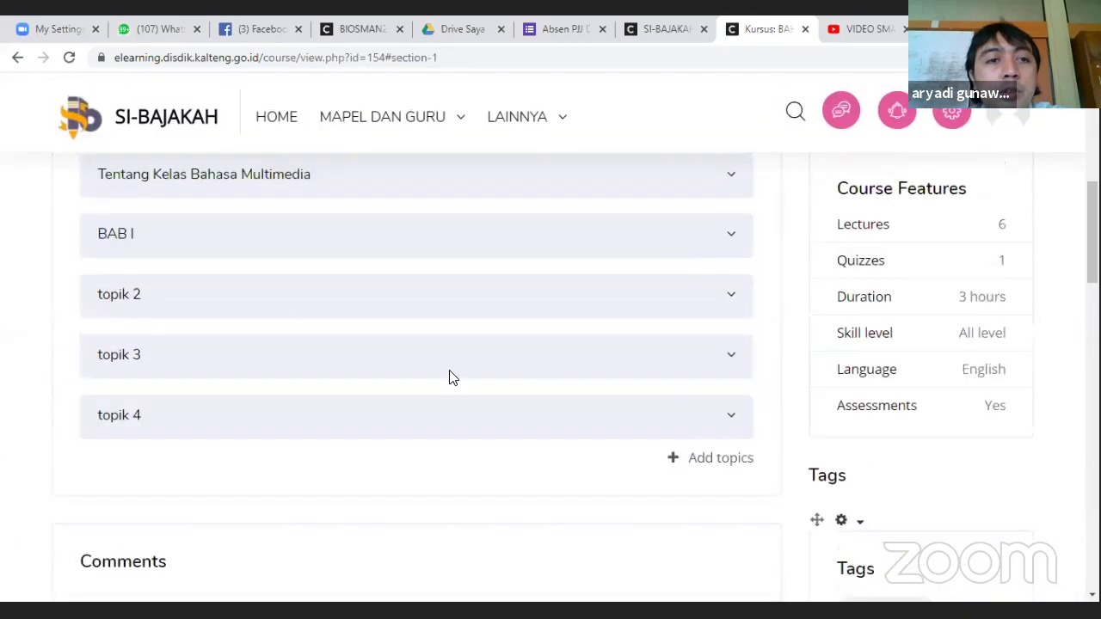
- Expand BAB I to check Video Bahasa Indonesia BAB I listed with description Video
scroll(201, 288, up, 1)
click(202, 287)
scroll(301, 494, down, 1)
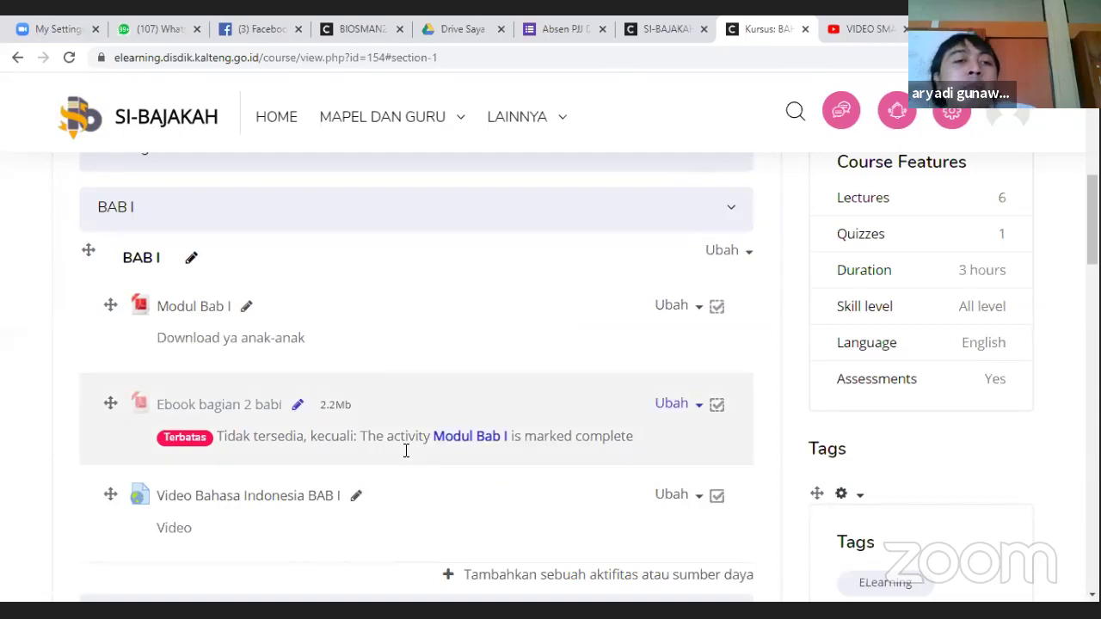
scroll(400, 449, down, 2)
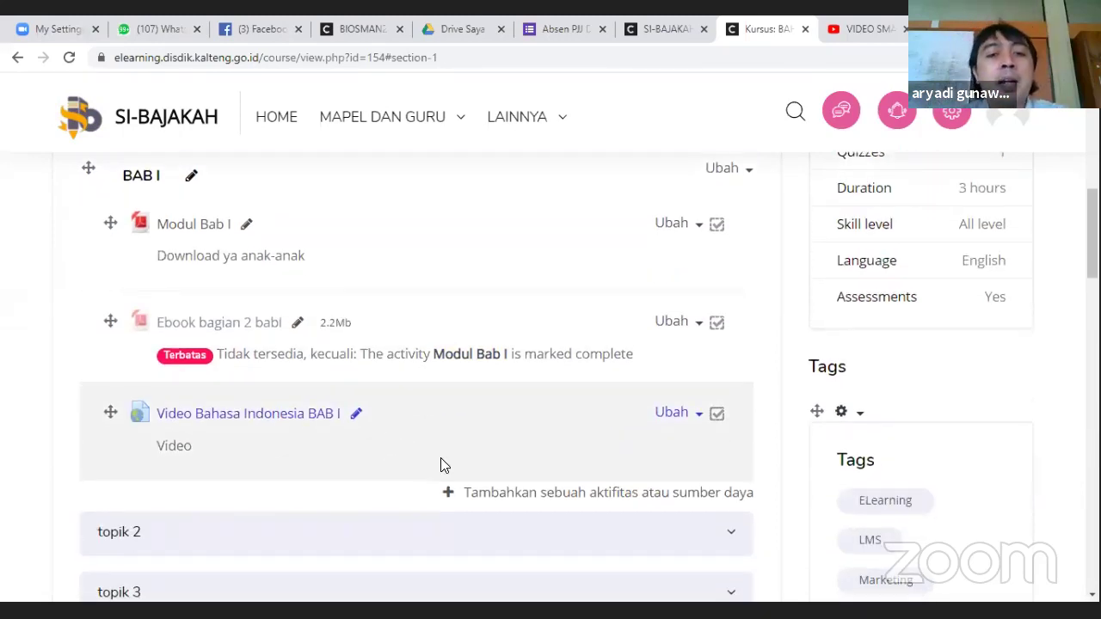
click(553, 495)
scroll(402, 365, down, 3)
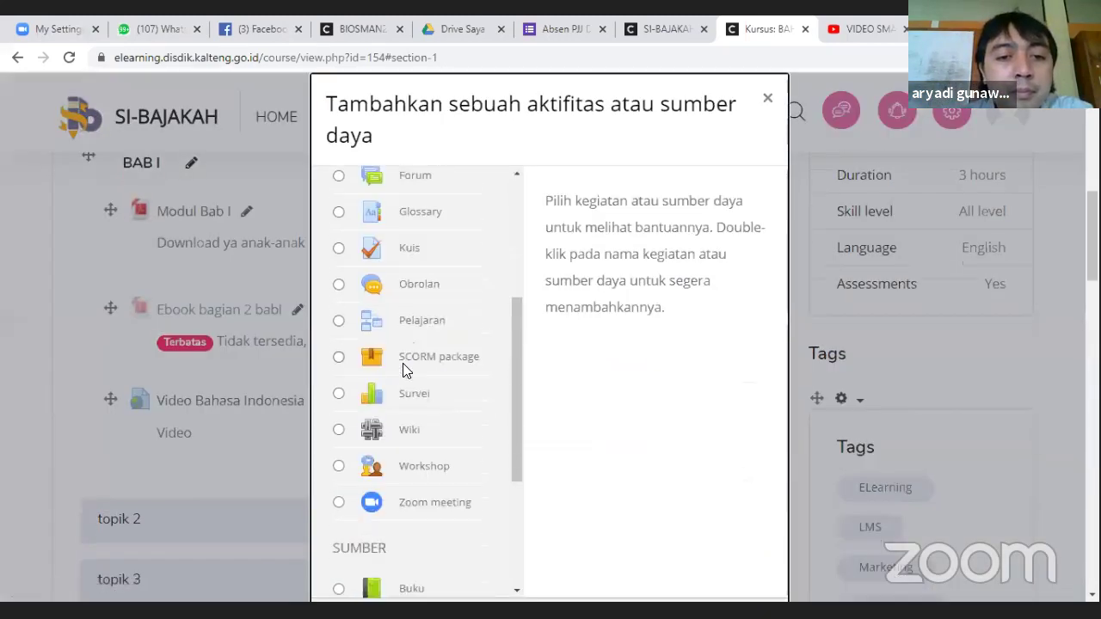
scroll(404, 366, down, 3)
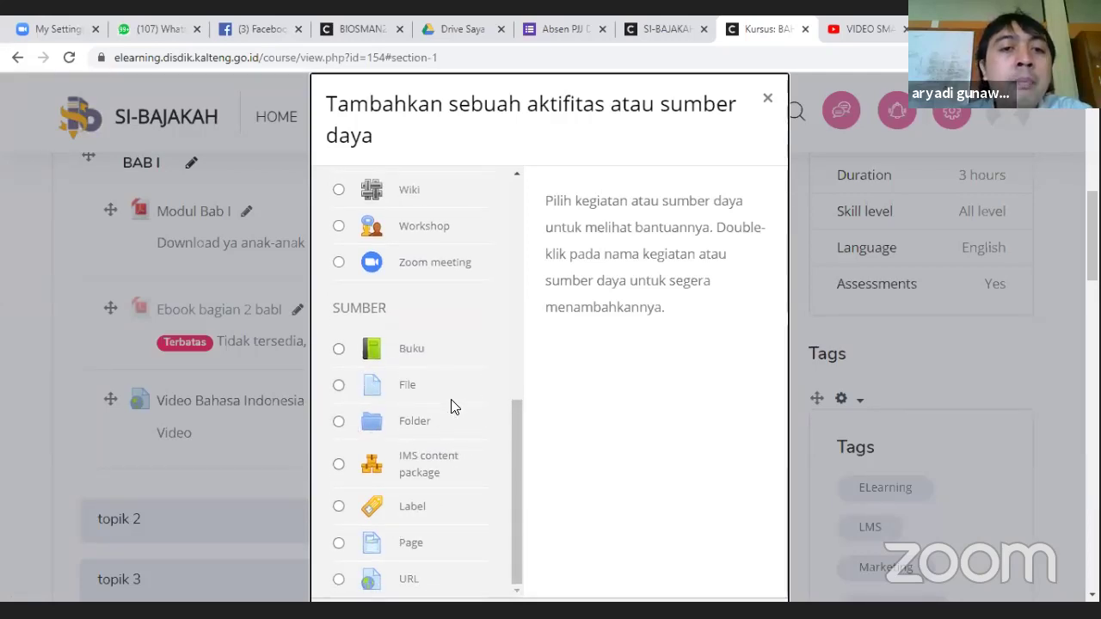
drag(437, 399, 395, 389)
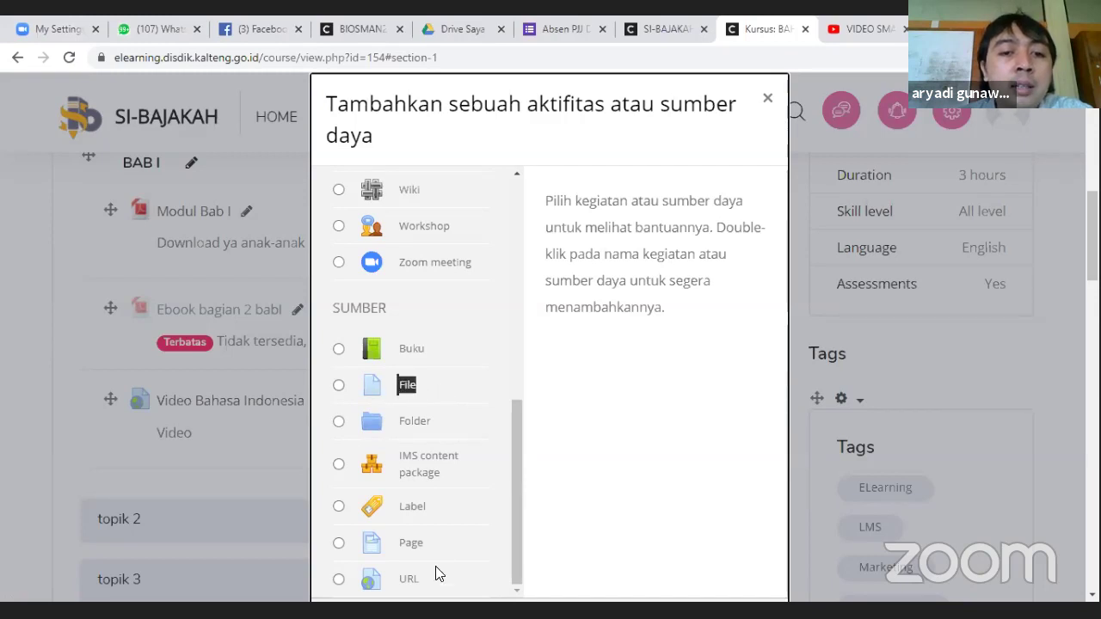
drag(425, 542, 395, 542)
drag(425, 578, 387, 568)
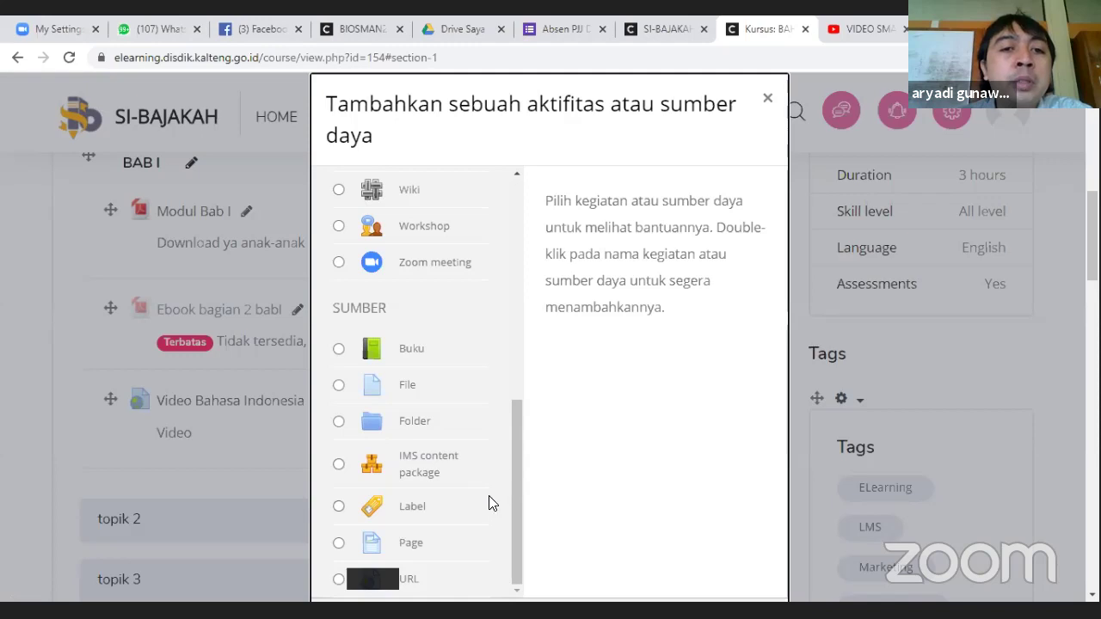
click(767, 98)
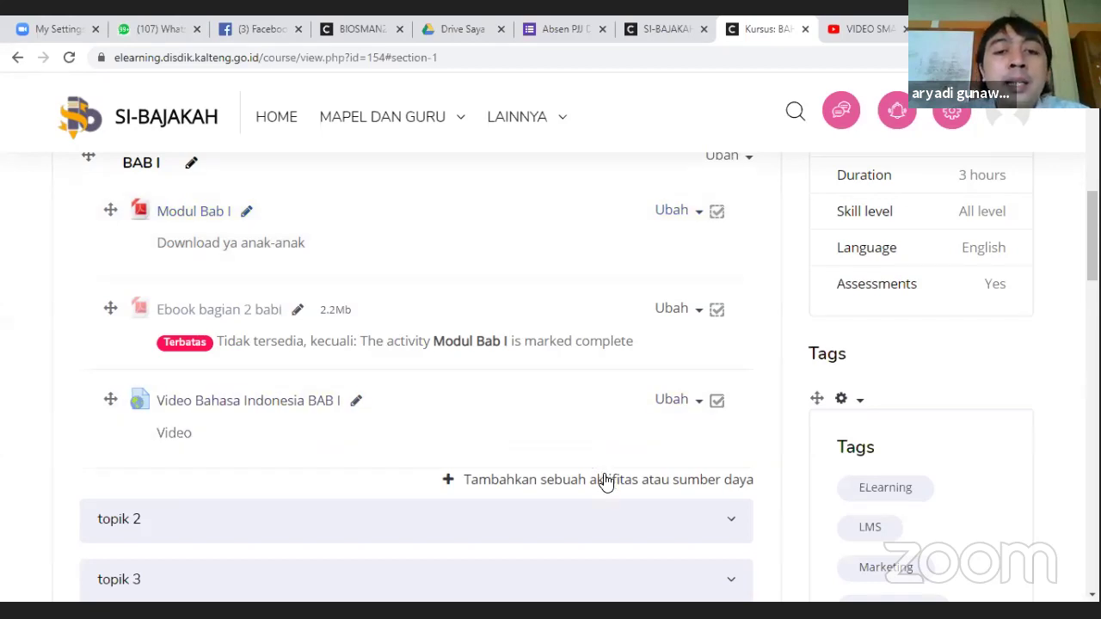
- Open the BAB I activity chooser and browse its activities from Assignment through Zoom meeting
click(608, 479)
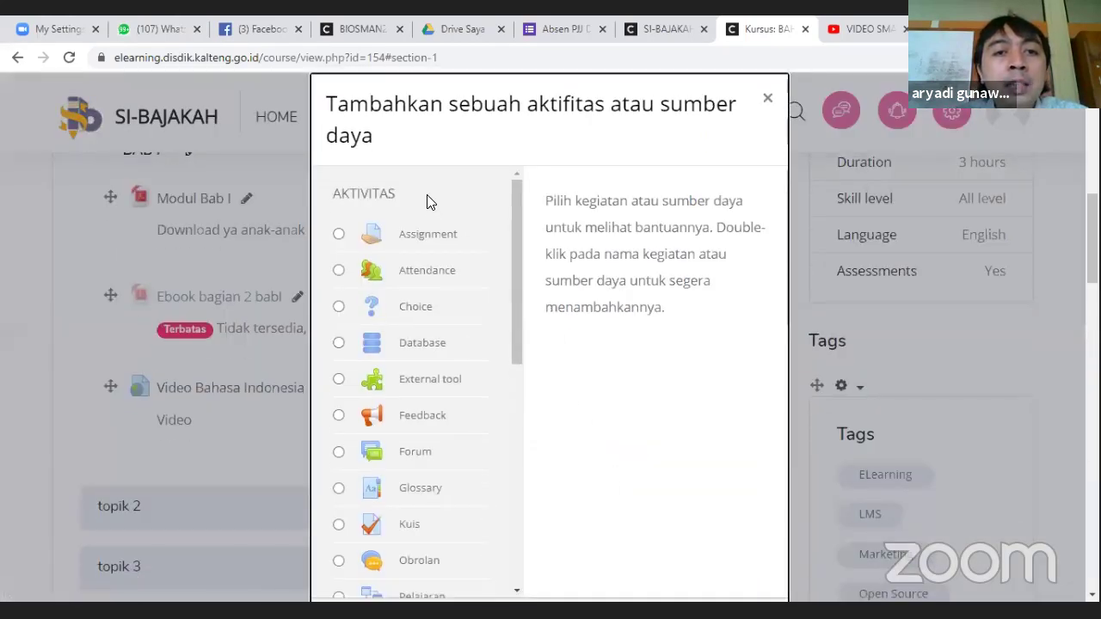
drag(430, 203, 342, 195)
drag(514, 201, 512, 265)
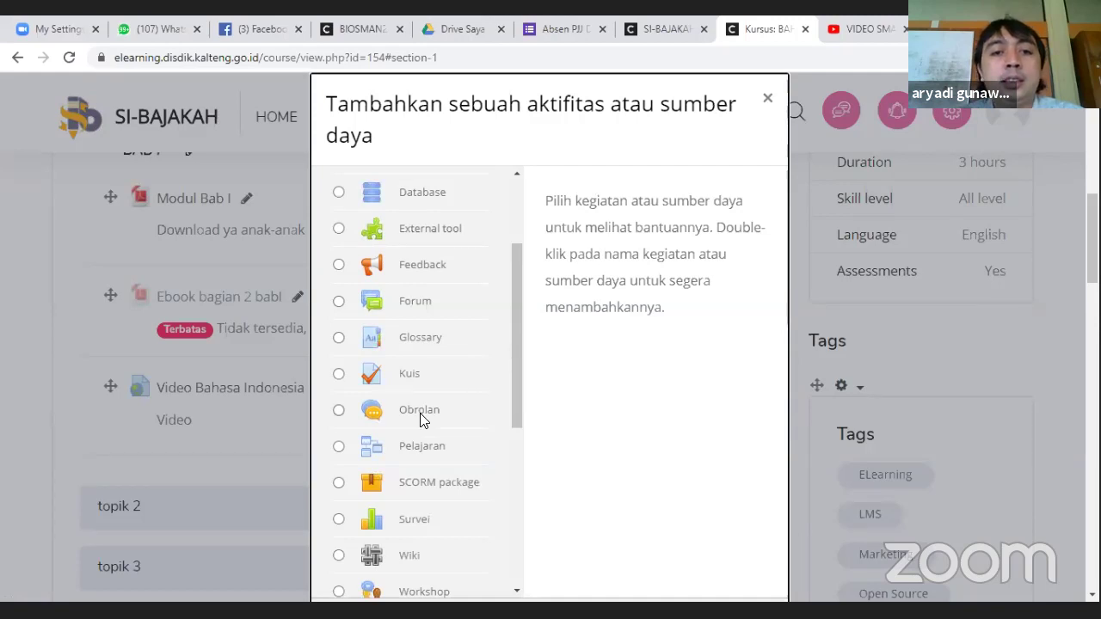
drag(518, 300, 538, 163)
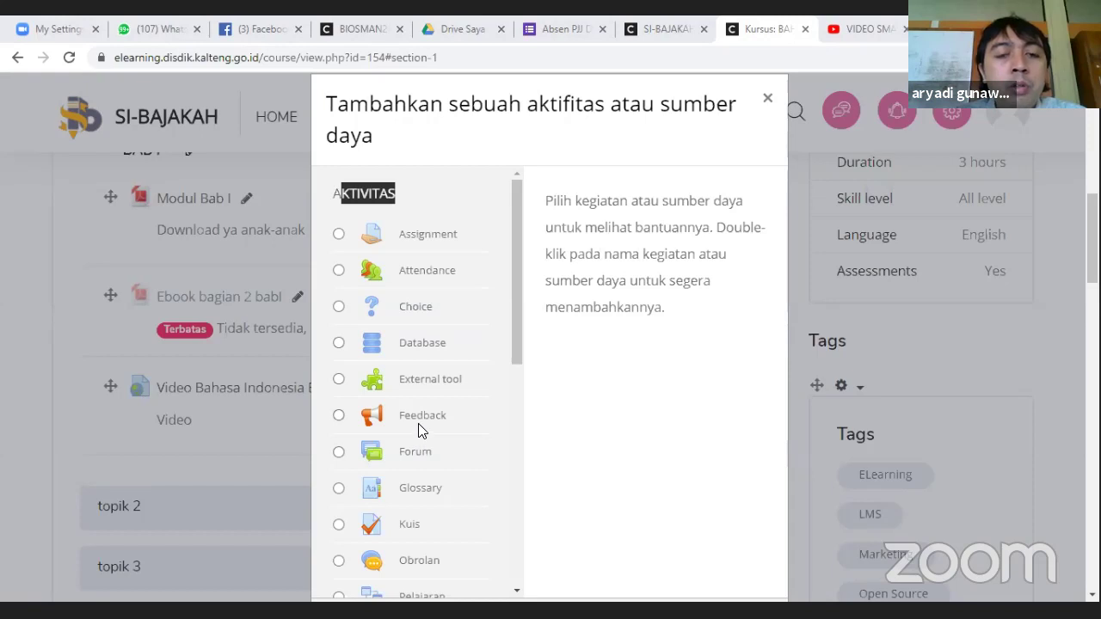
scroll(419, 425, down, 2)
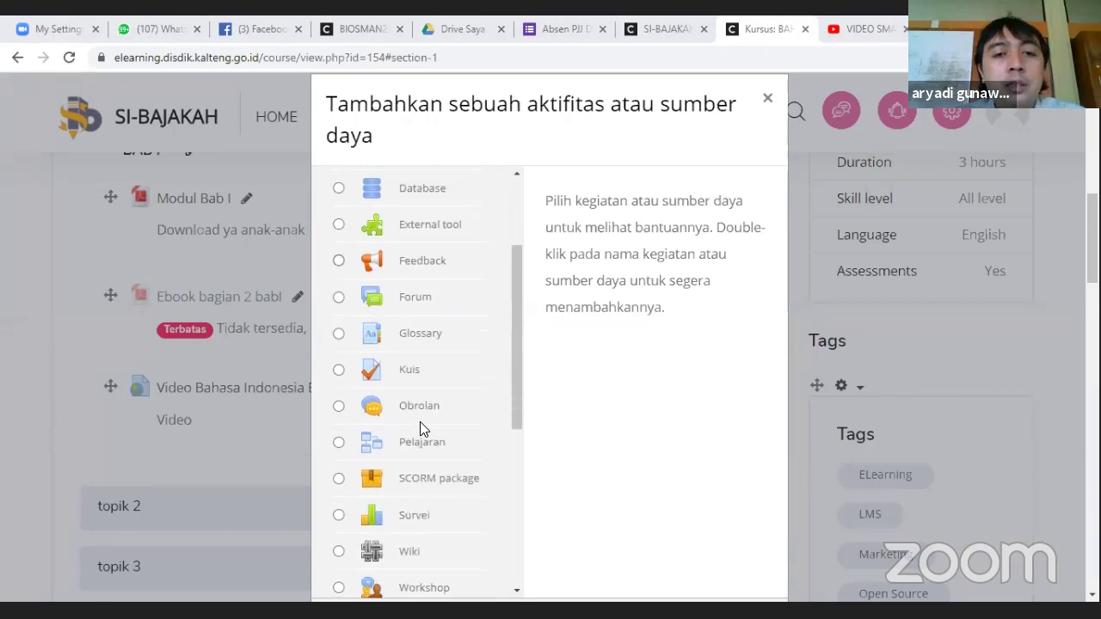
scroll(421, 424, up, 1)
scroll(420, 430, up, 1)
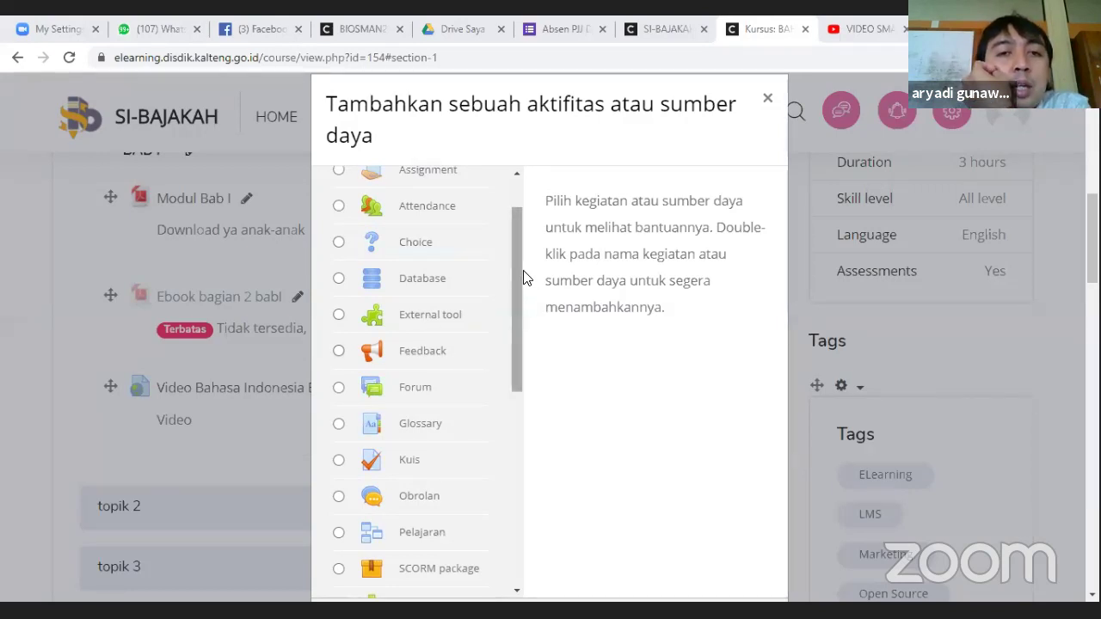
drag(516, 255, 516, 294)
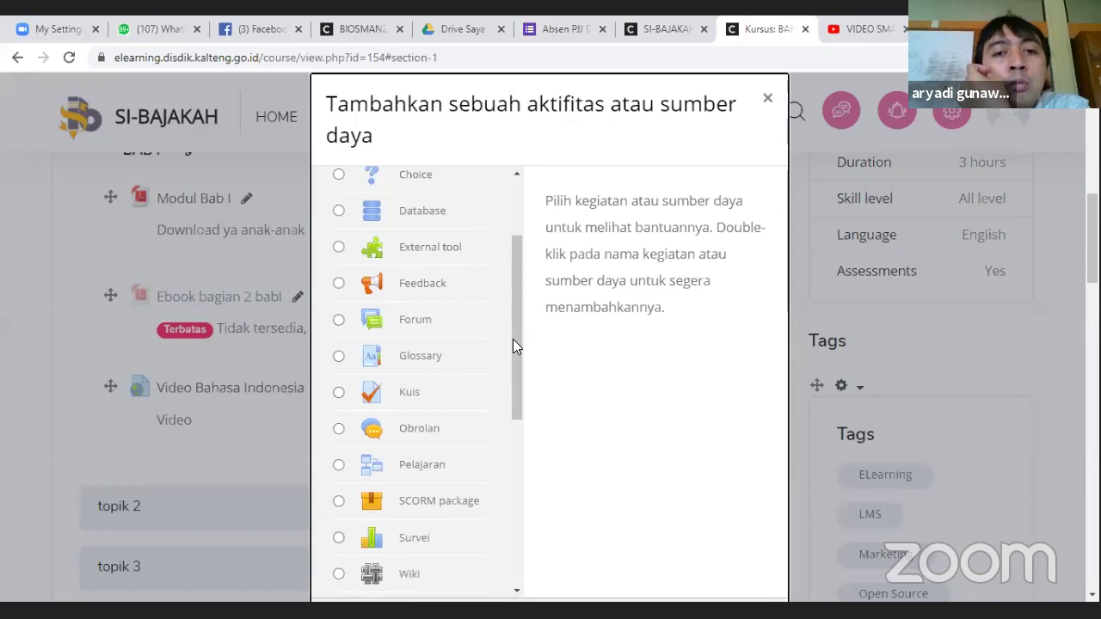
scroll(516, 335, down, 1)
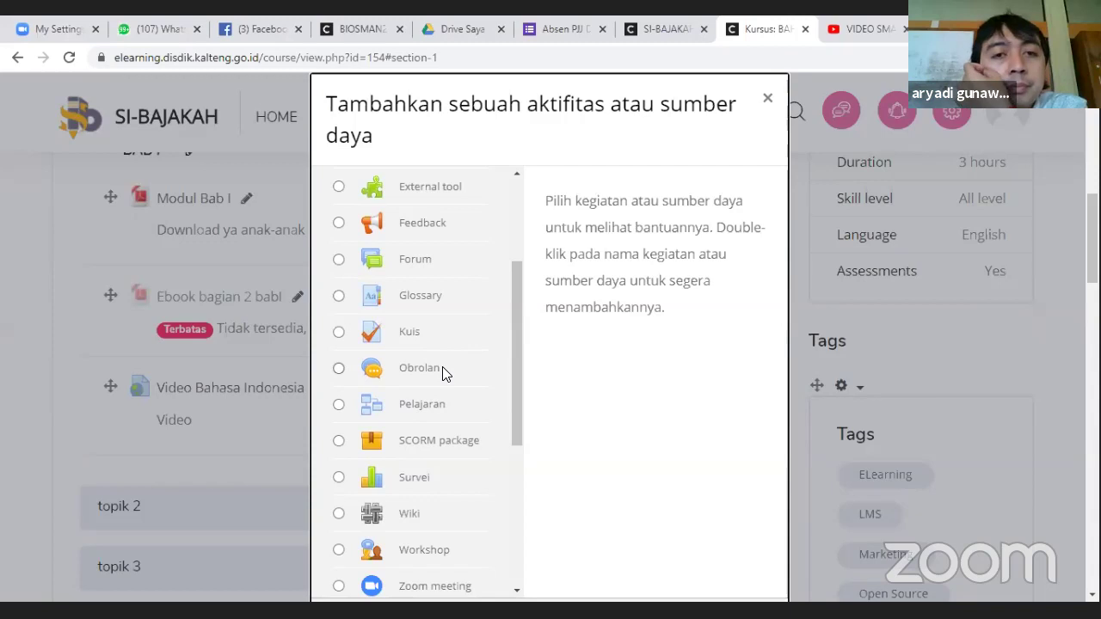
click(520, 246)
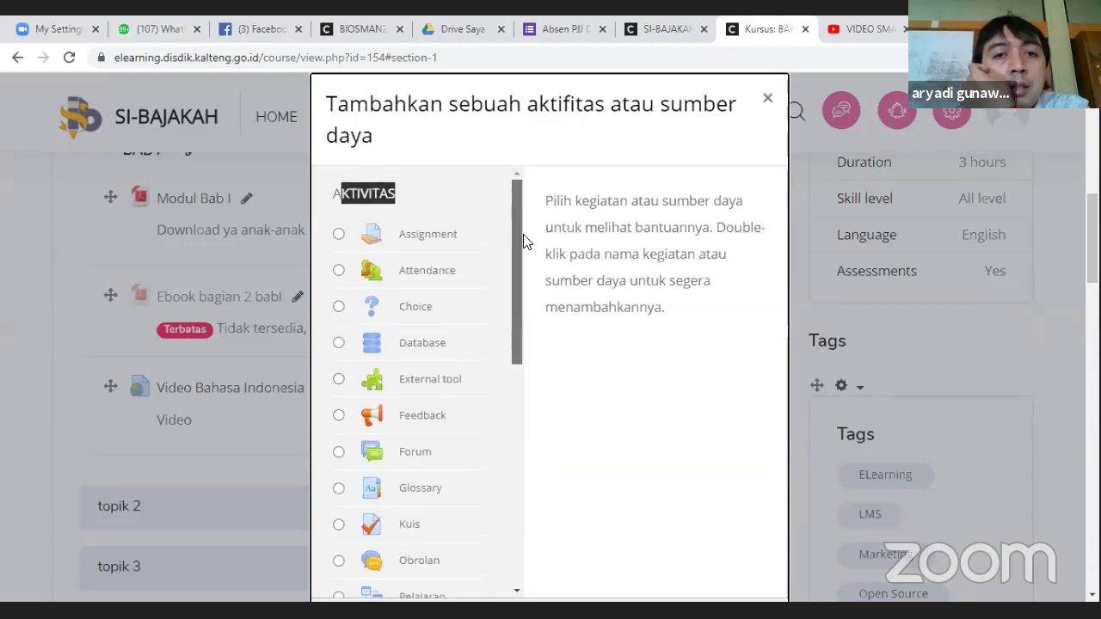
drag(519, 236, 521, 370)
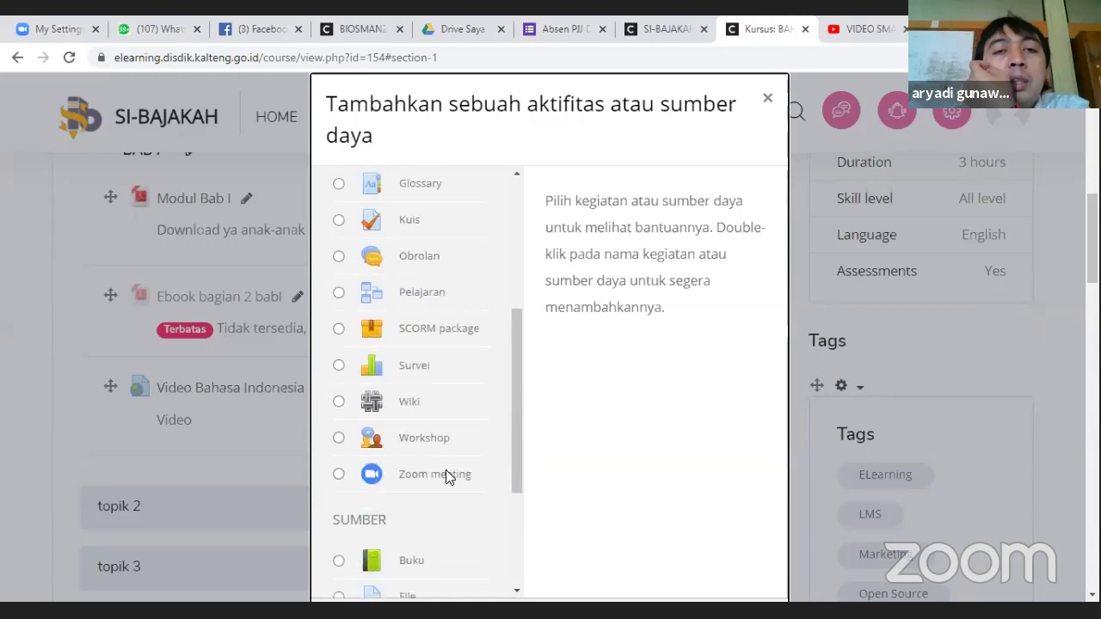
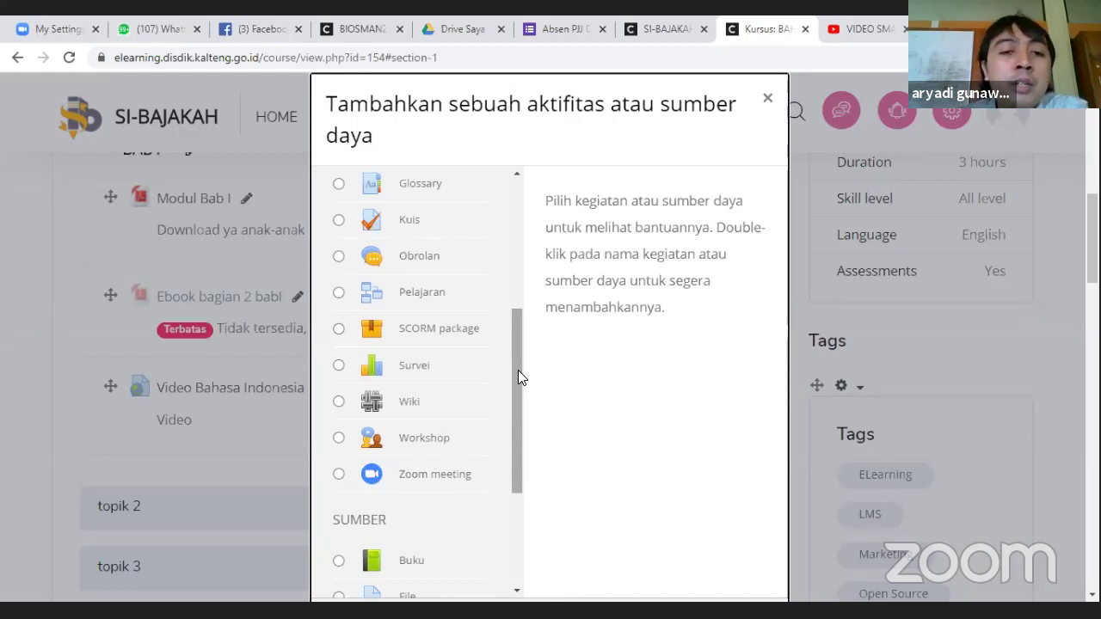
- Pick the Obrolan chat activity in the chooser and add it to BAB I
drag(518, 370, 516, 332)
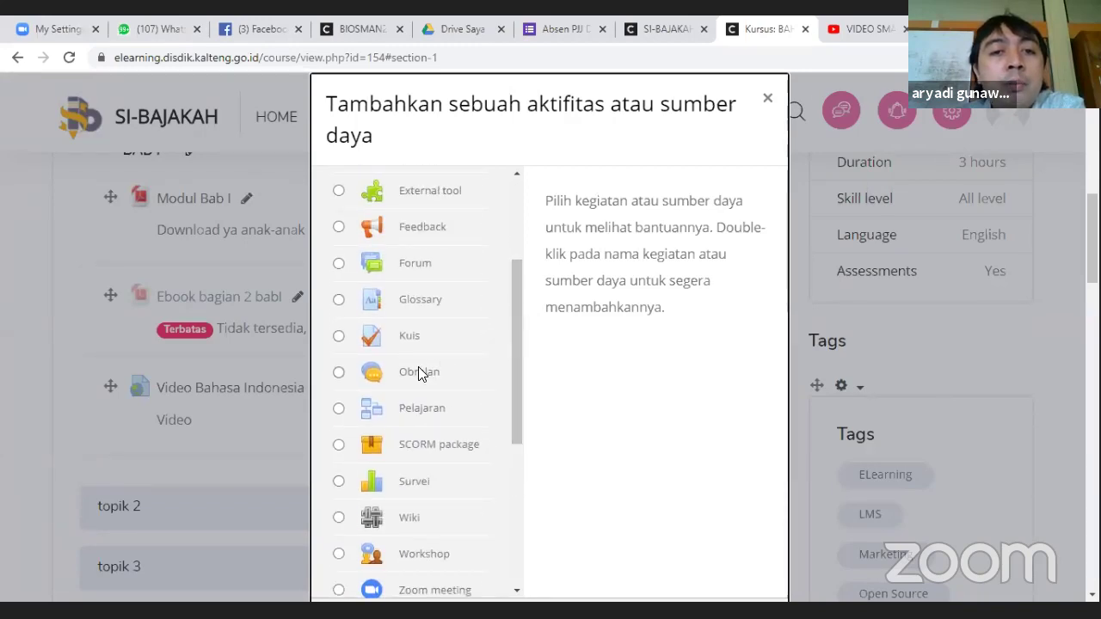
click(418, 372)
scroll(676, 447, down, 4)
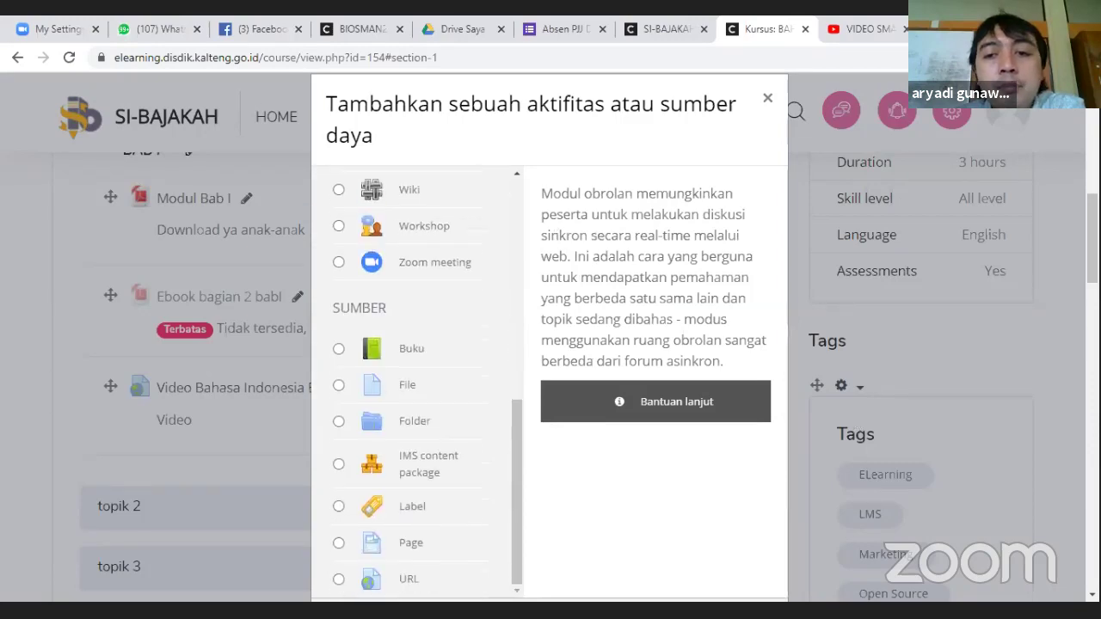
scroll(676, 447, down, 7)
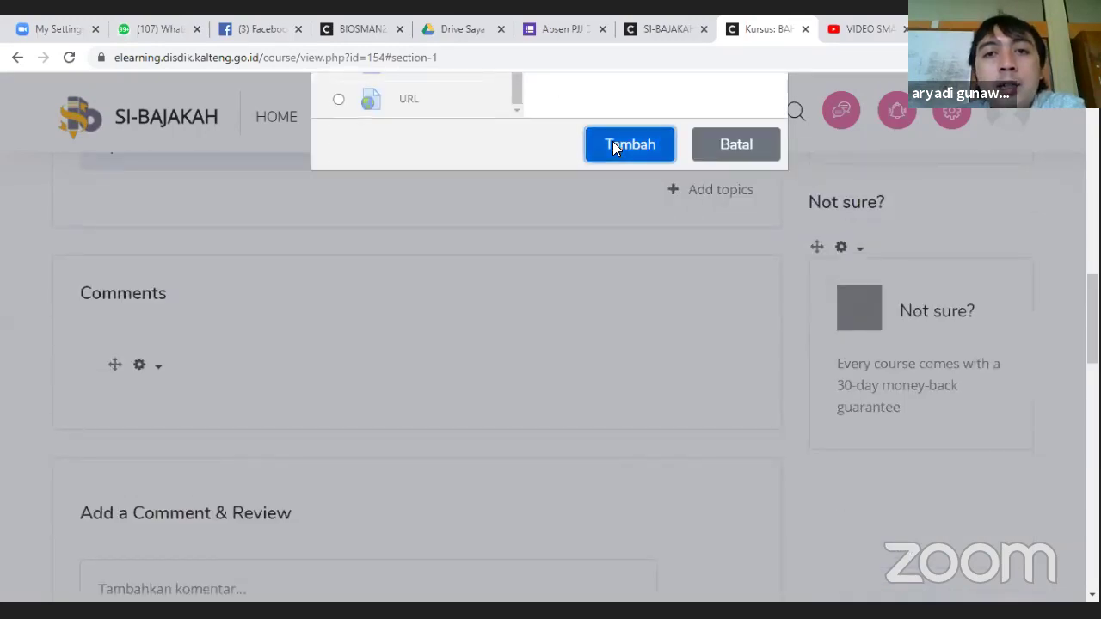
click(613, 144)
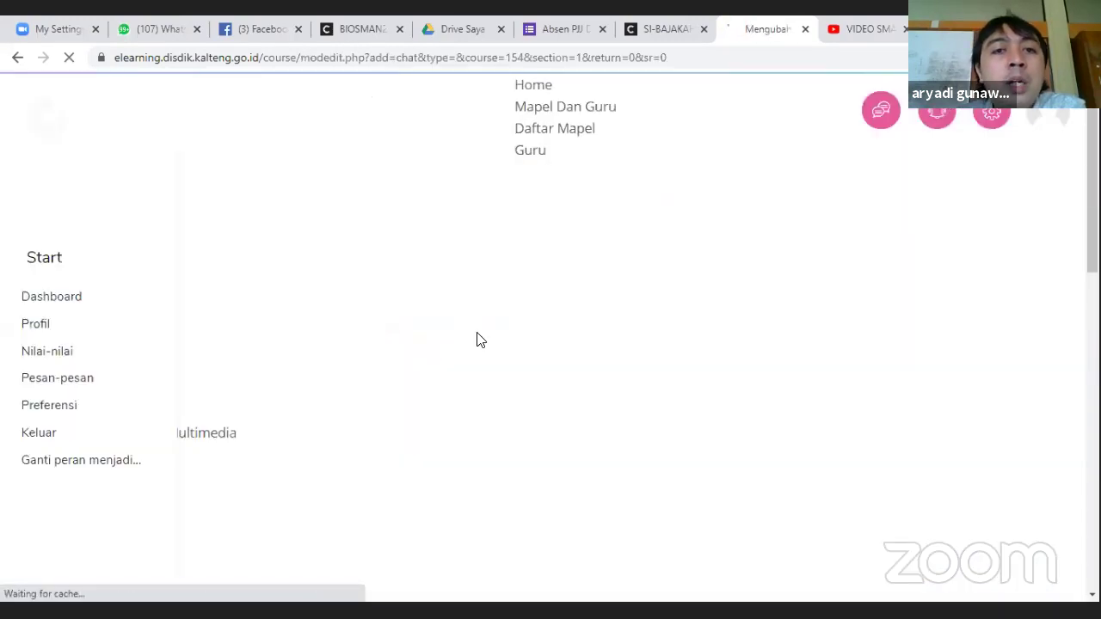
- Enter 'Pertemuan Daring Via Obrolan Asik Bahasa Indonesia' as the chat room name
scroll(480, 336, down, 2)
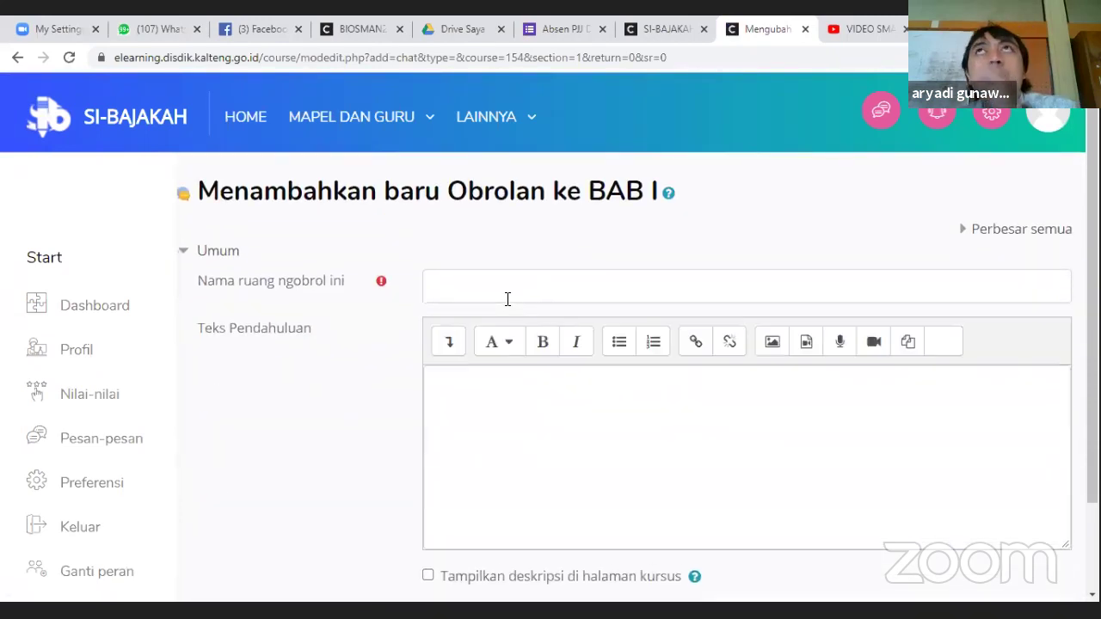
click(508, 299)
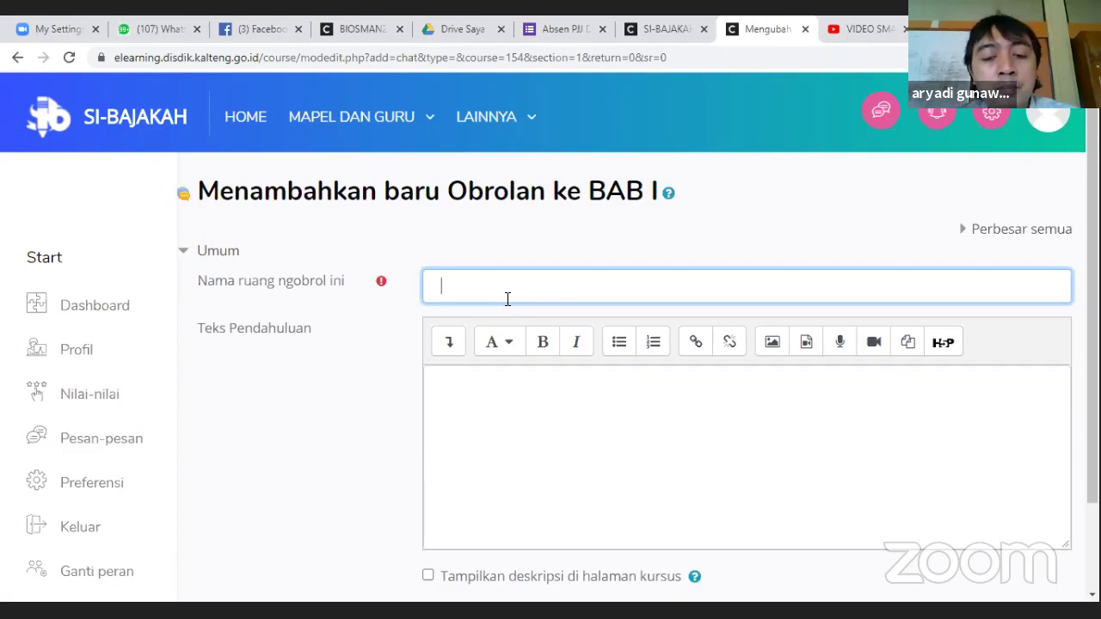
text(Pertemuan Daring )
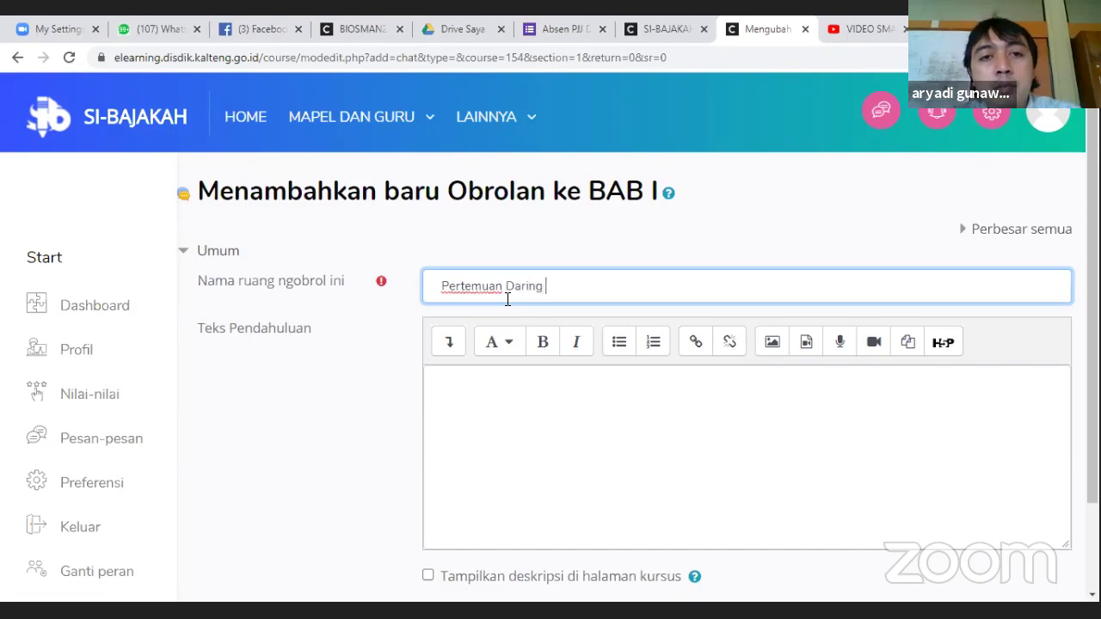
text(Via Obrolan Asik Bahasa Indoe)
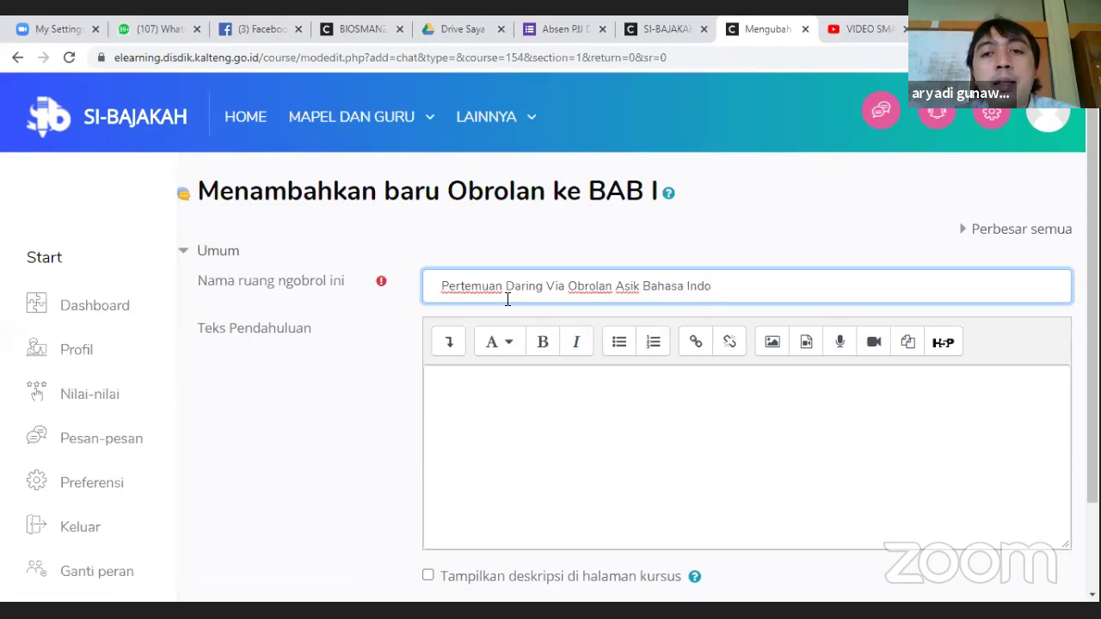
scroll(602, 327, down, 3)
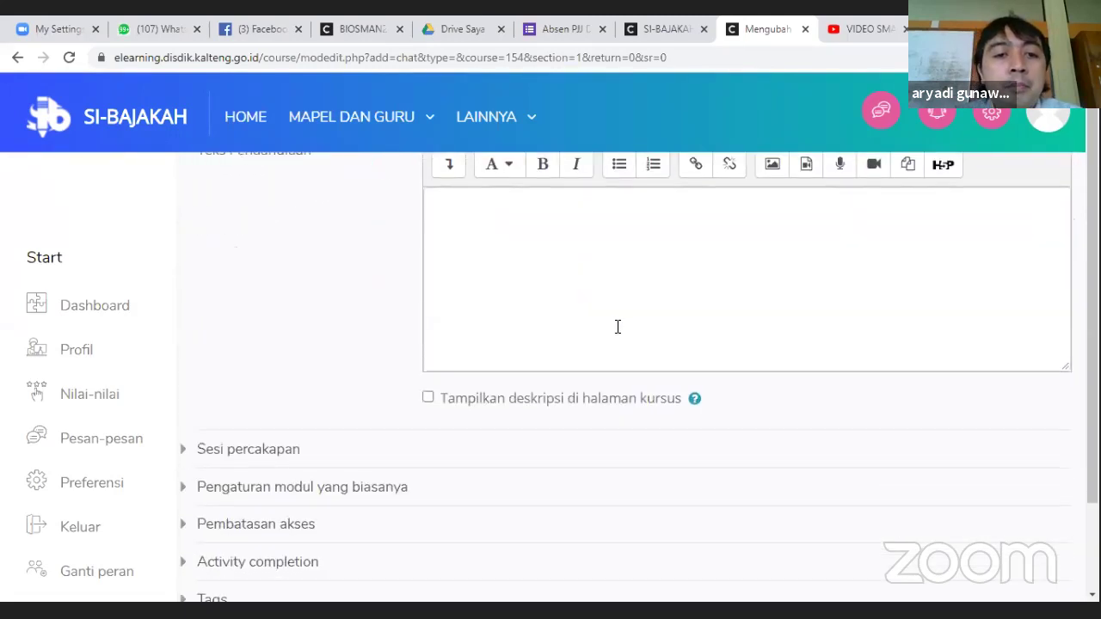
- In the chat session settings, set the next chat day to 20 (20 July 2020, 09:51)
click(251, 382)
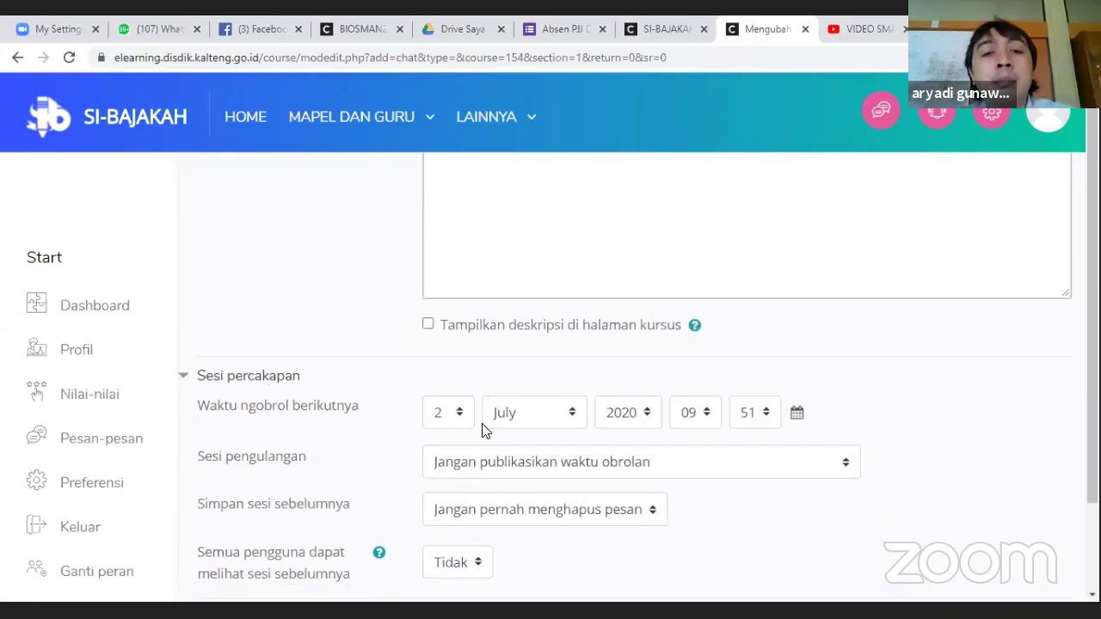
click(459, 413)
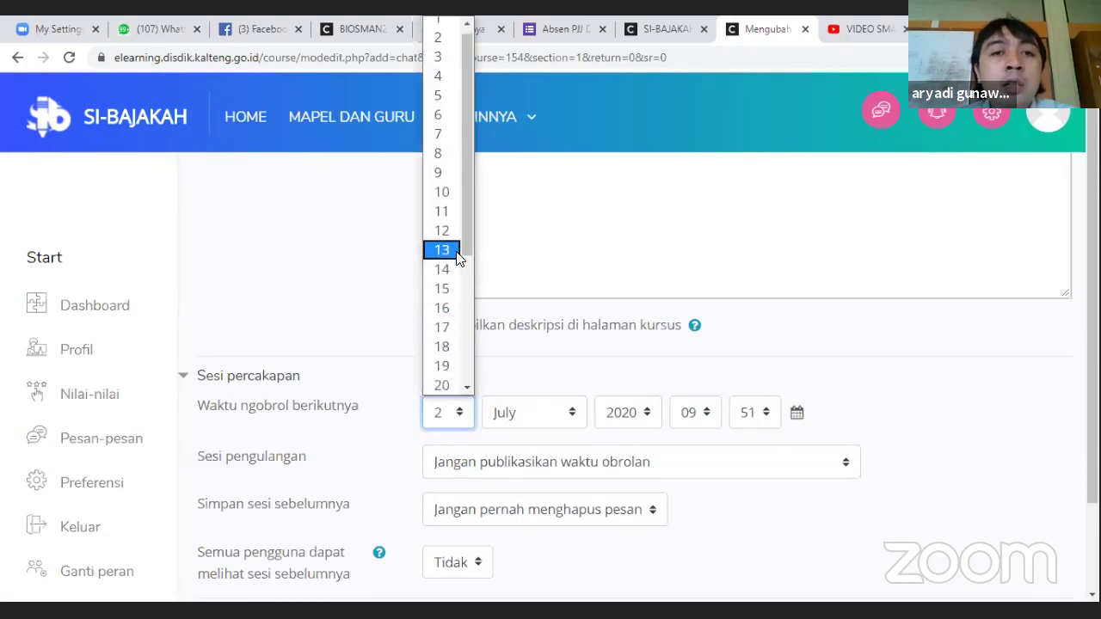
click(448, 383)
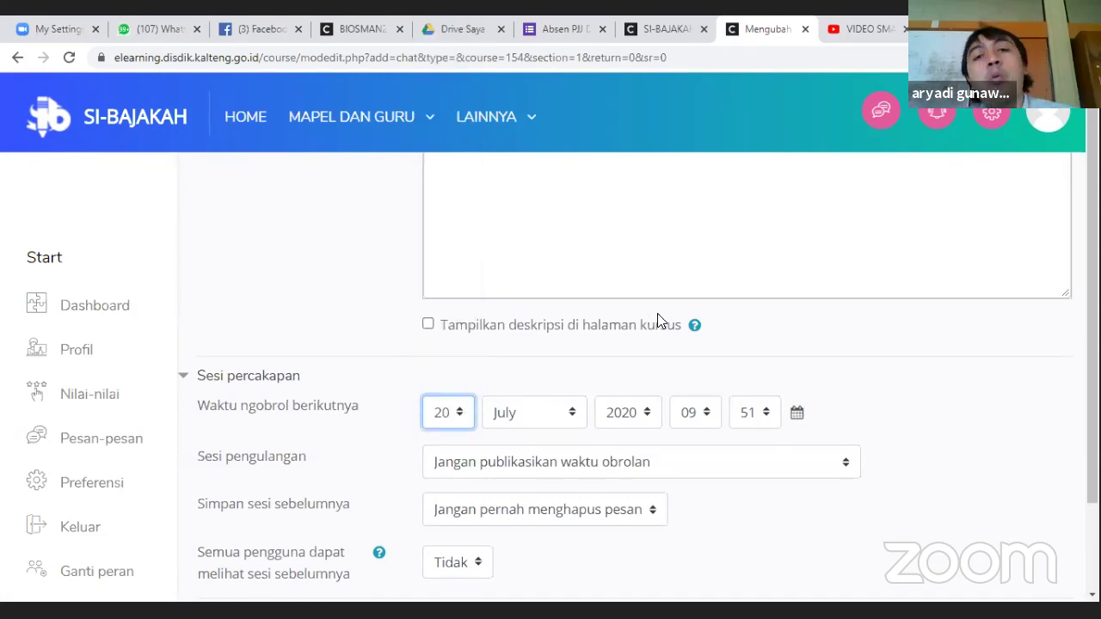
scroll(658, 314, up, 3)
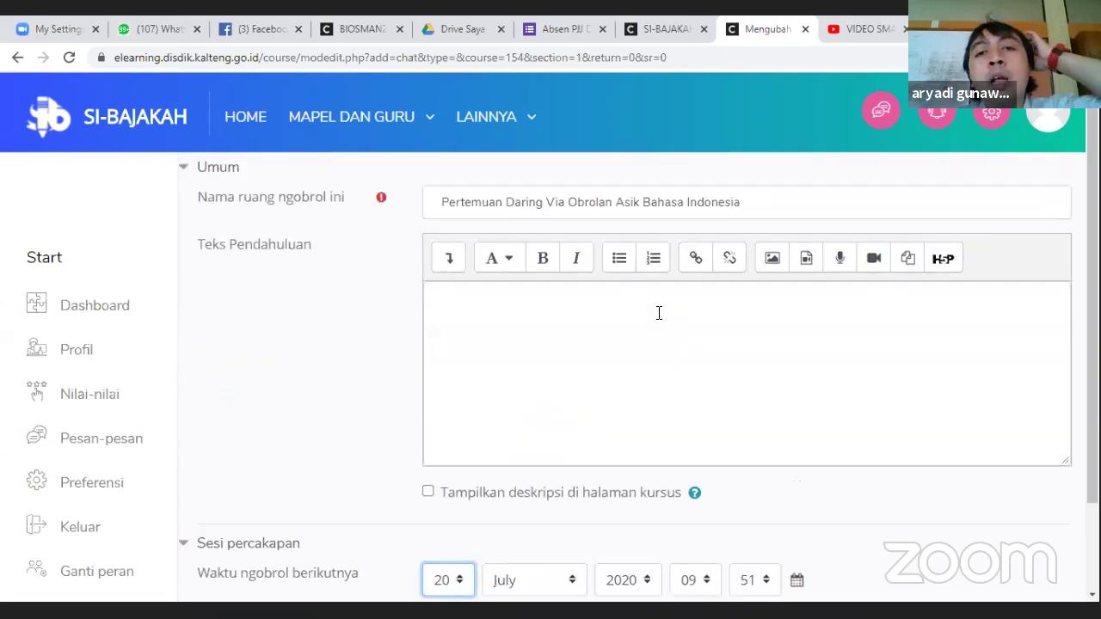
scroll(659, 322, down, 3)
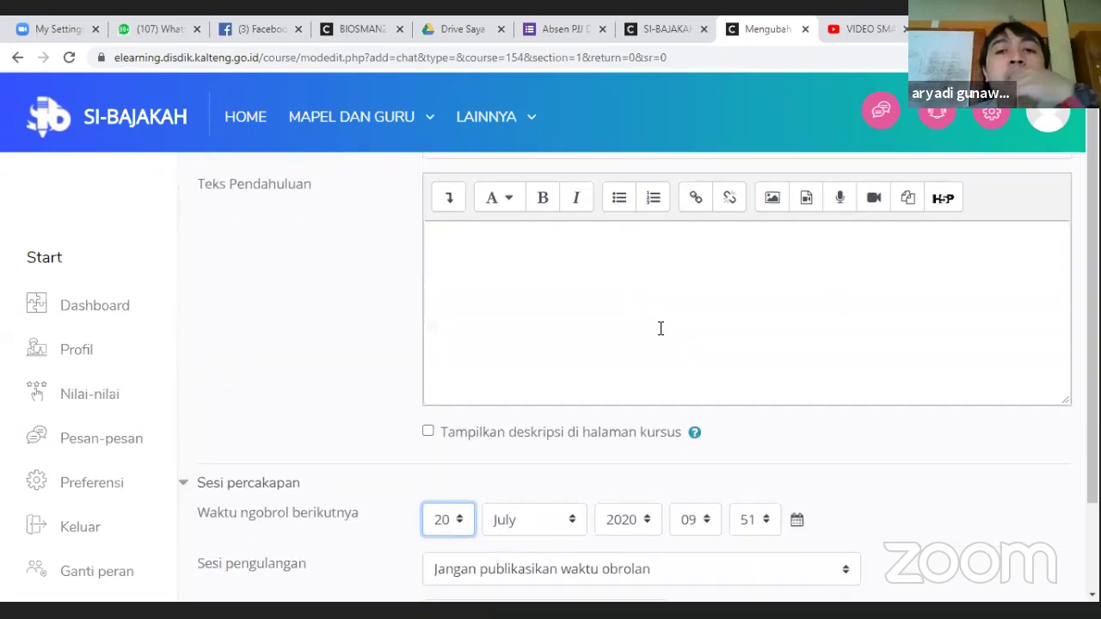
scroll(676, 417, down, 1)
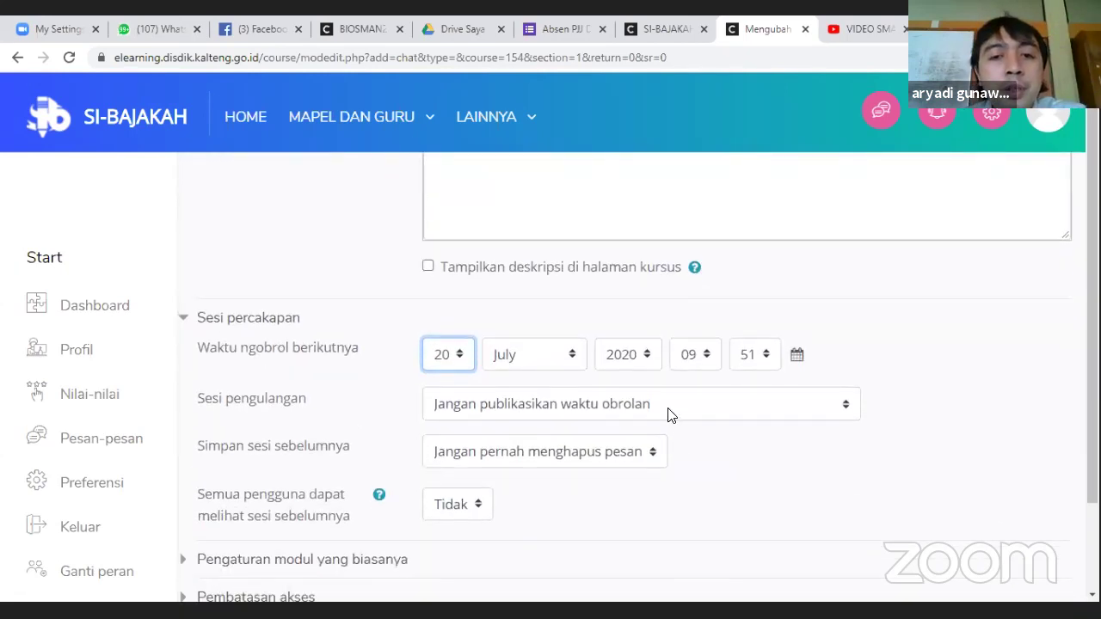
- Expand the chat's access restriction settings
click(671, 413)
scroll(626, 450, down, 1)
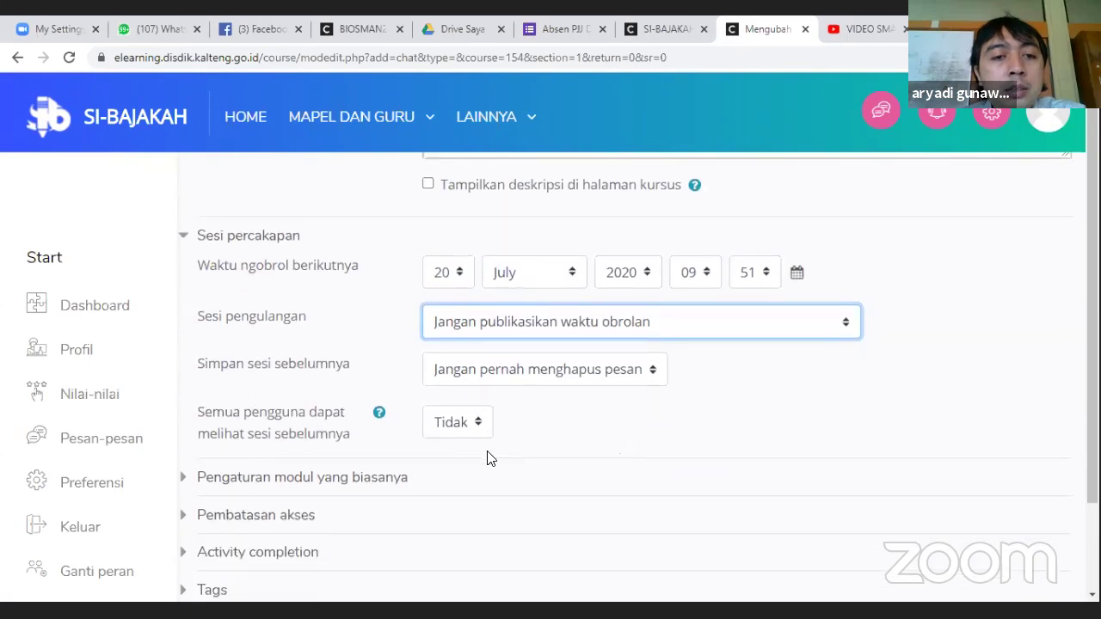
click(305, 515)
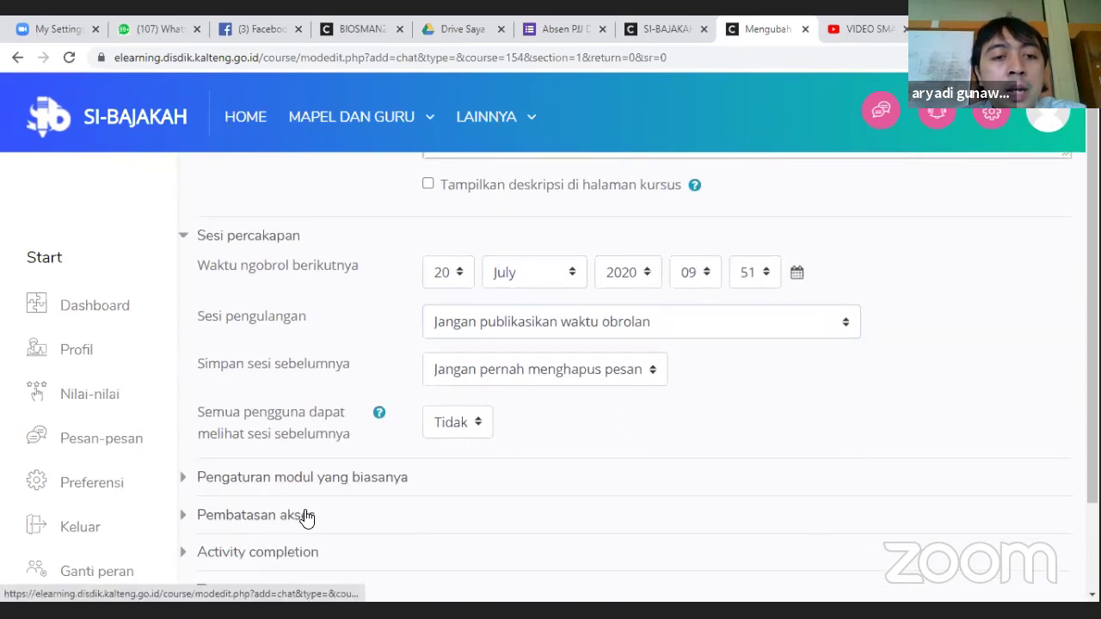
scroll(603, 430, down, 2)
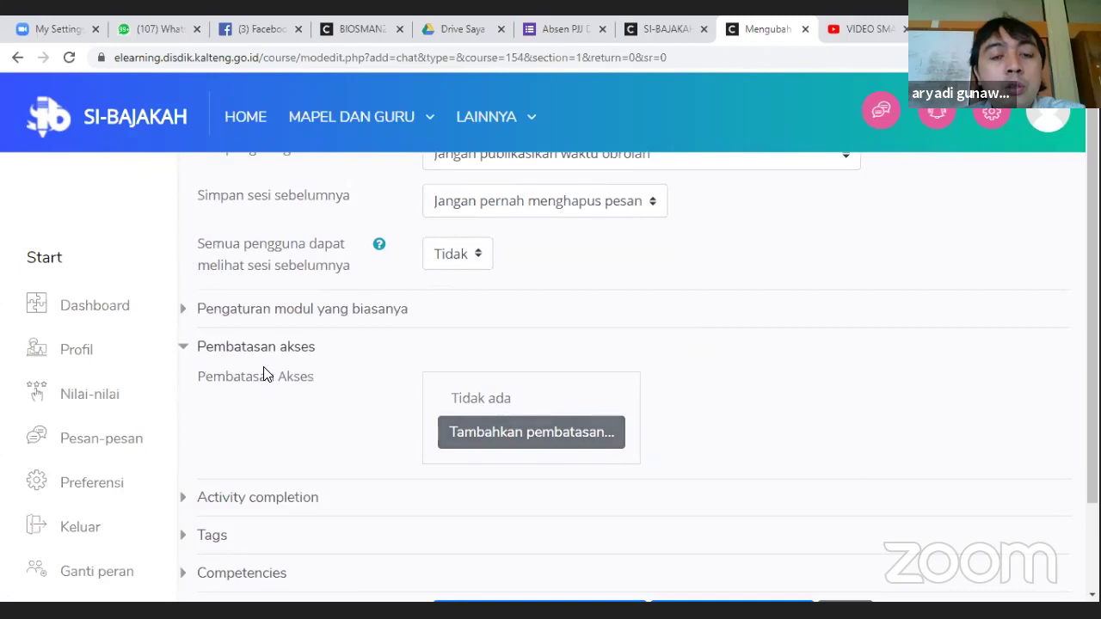
- Add an activity-completion restriction requiring Video Bahasa Indonesia BAB I
click(534, 433)
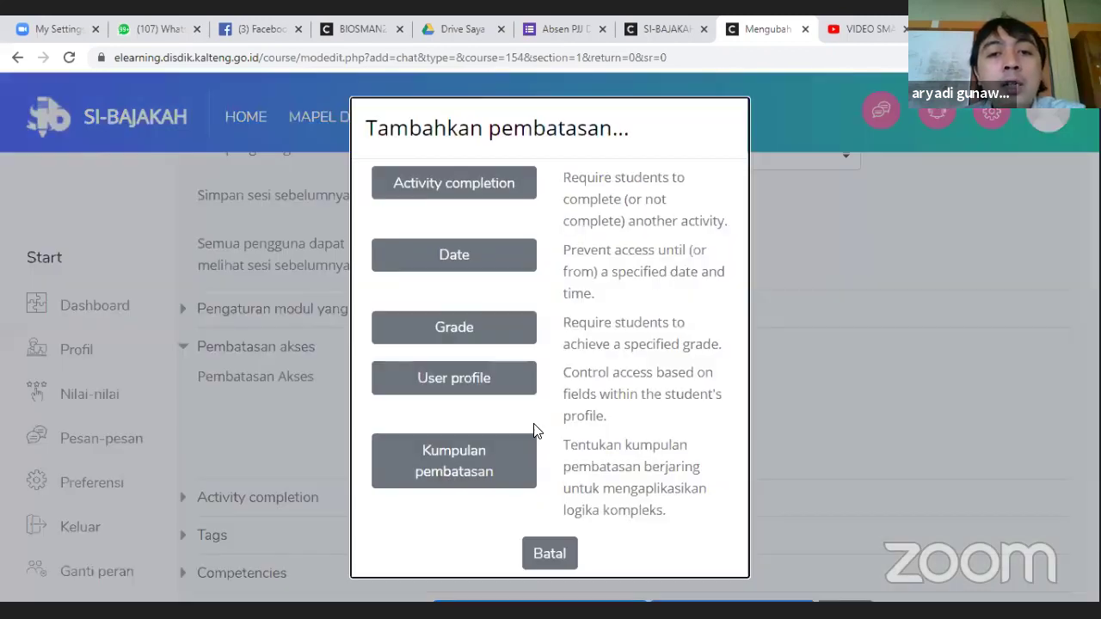
click(491, 188)
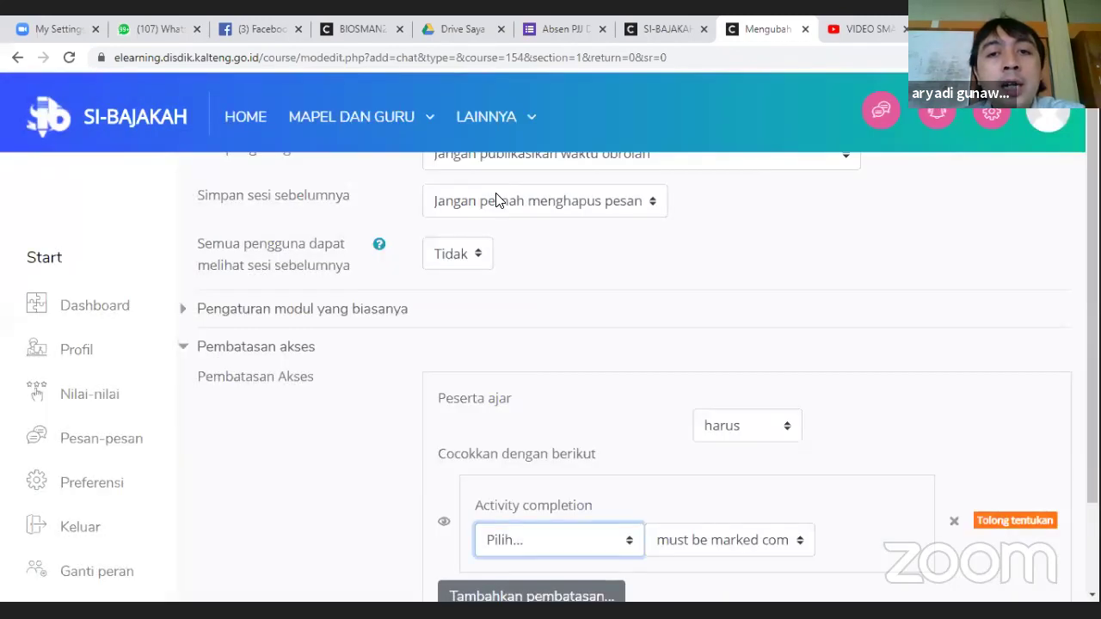
scroll(642, 476, down, 1)
click(628, 457)
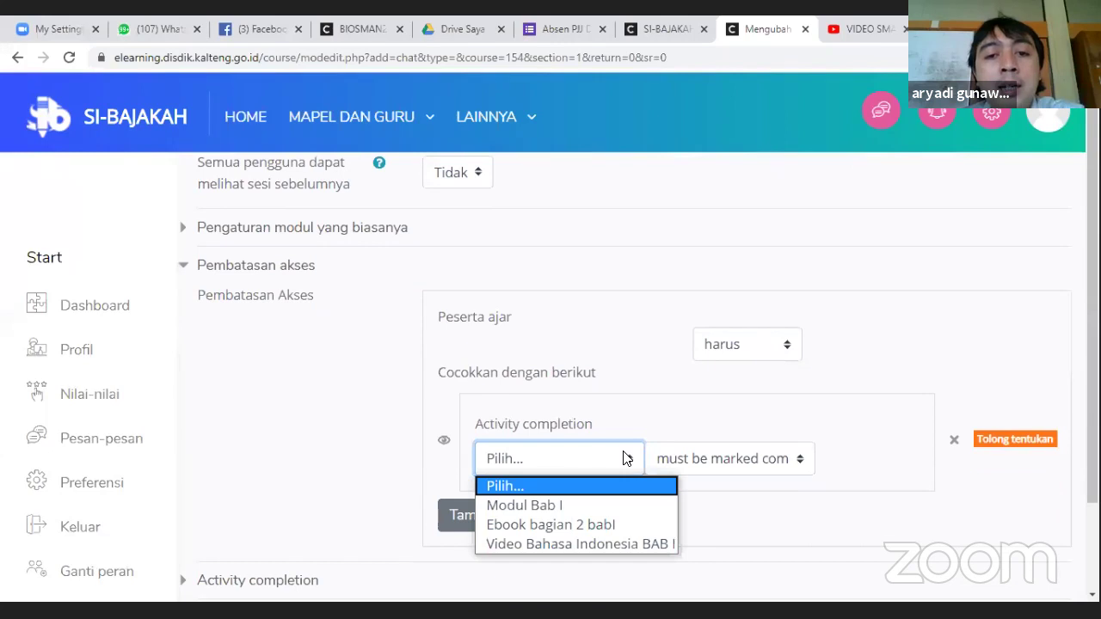
click(623, 543)
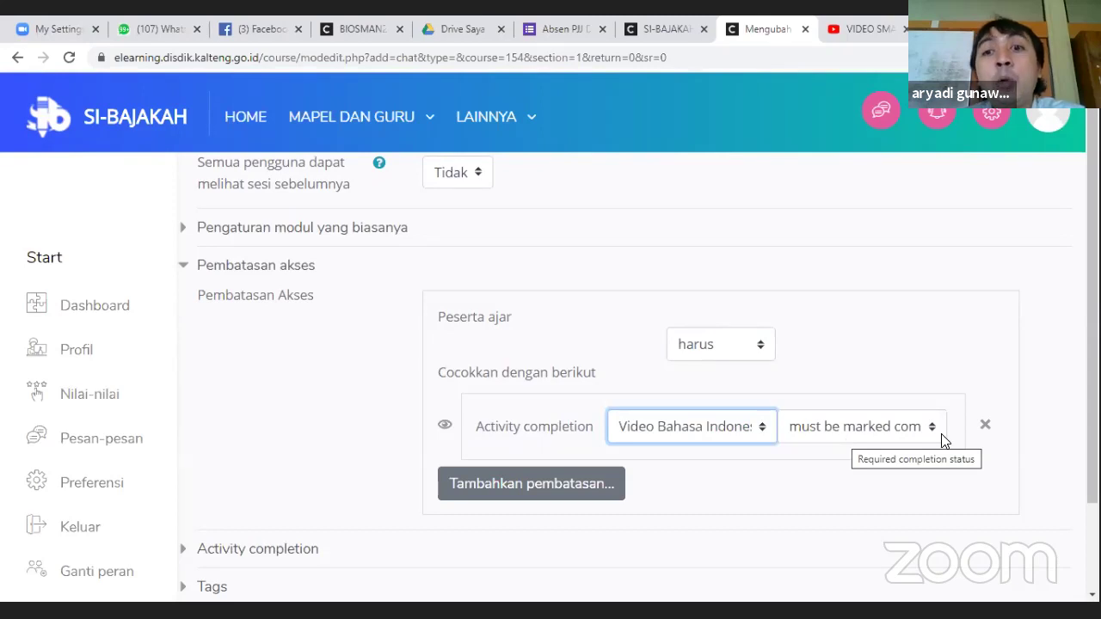
- Add a second completion condition requiring Modul Bab I
click(571, 489)
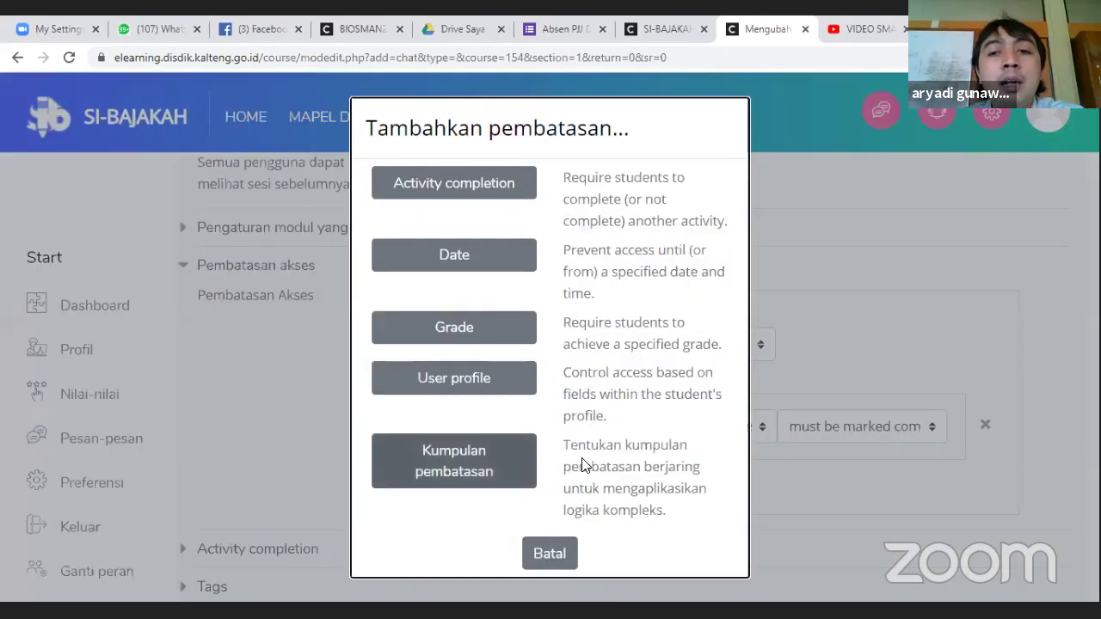
click(486, 186)
scroll(654, 431, down, 3)
click(594, 305)
click(593, 351)
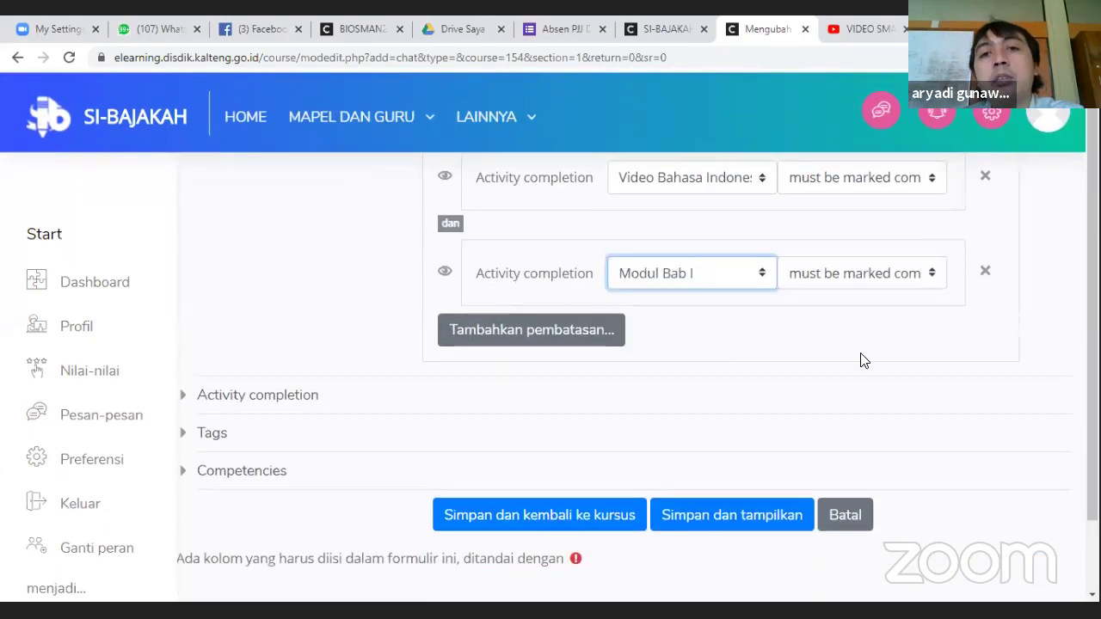
- Add a third completion condition requiring Ebook bagian 2 bab I
scroll(860, 361, up, 1)
click(608, 437)
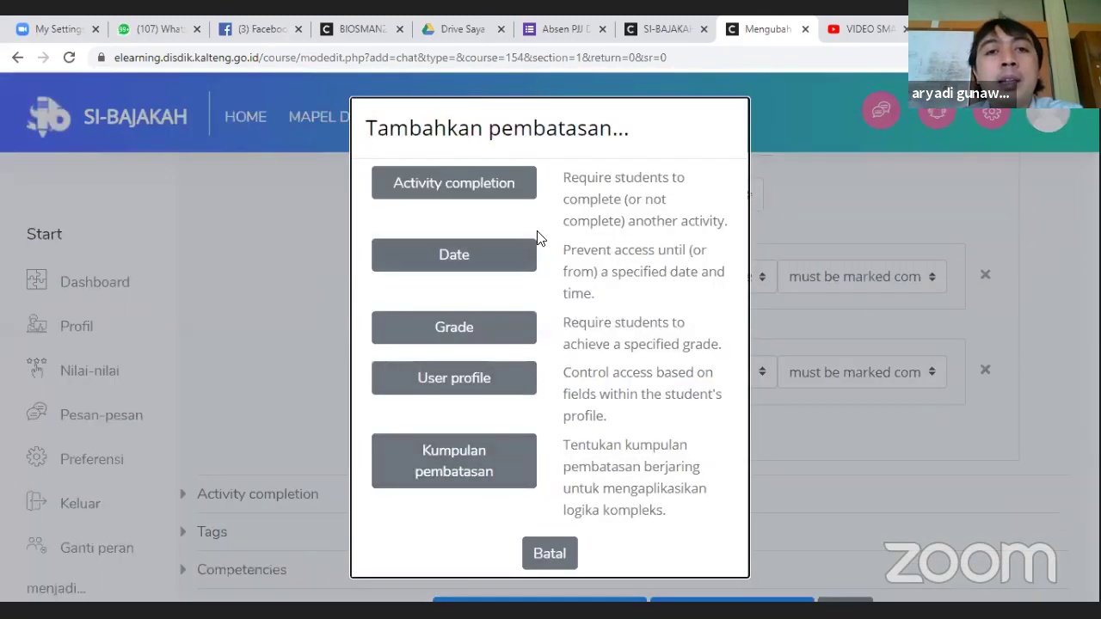
click(504, 182)
click(605, 497)
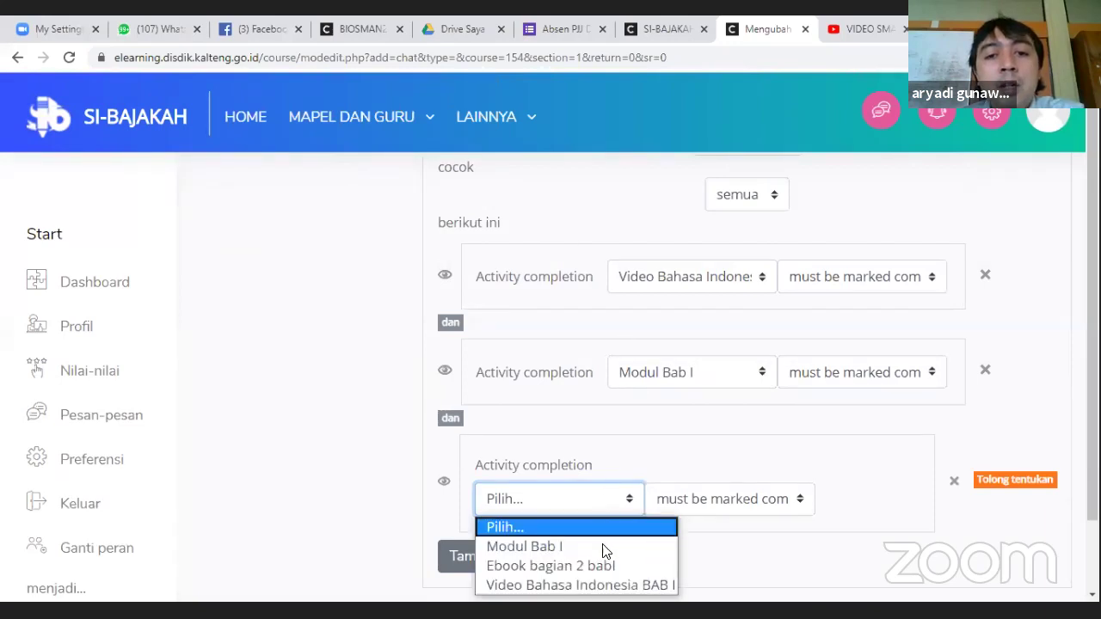
click(604, 566)
scroll(685, 440, up, 2)
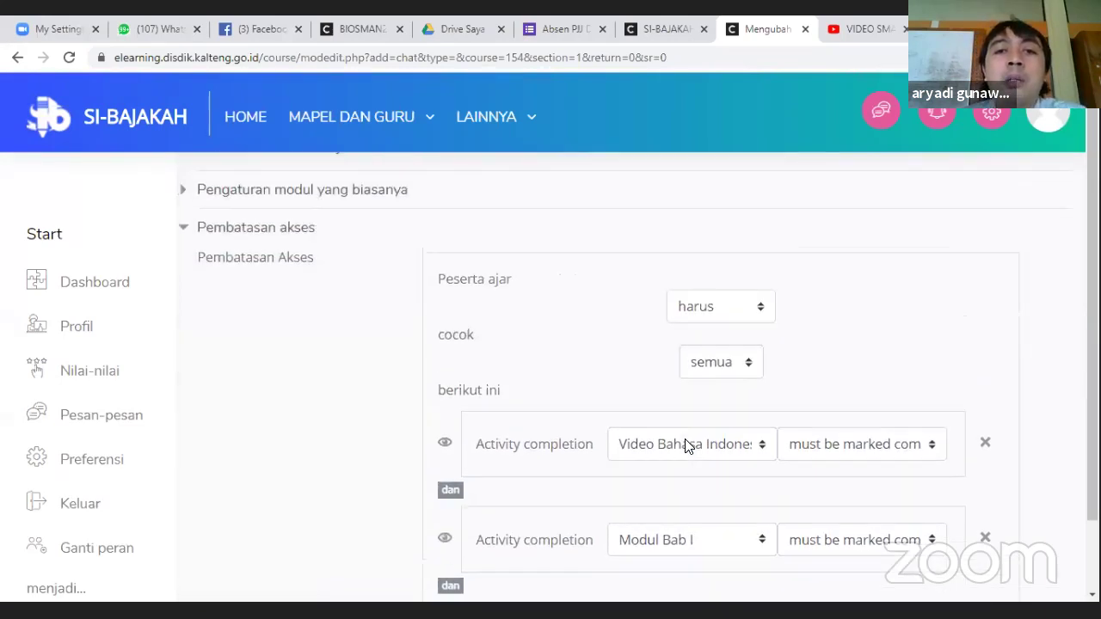
scroll(687, 447, down, 2)
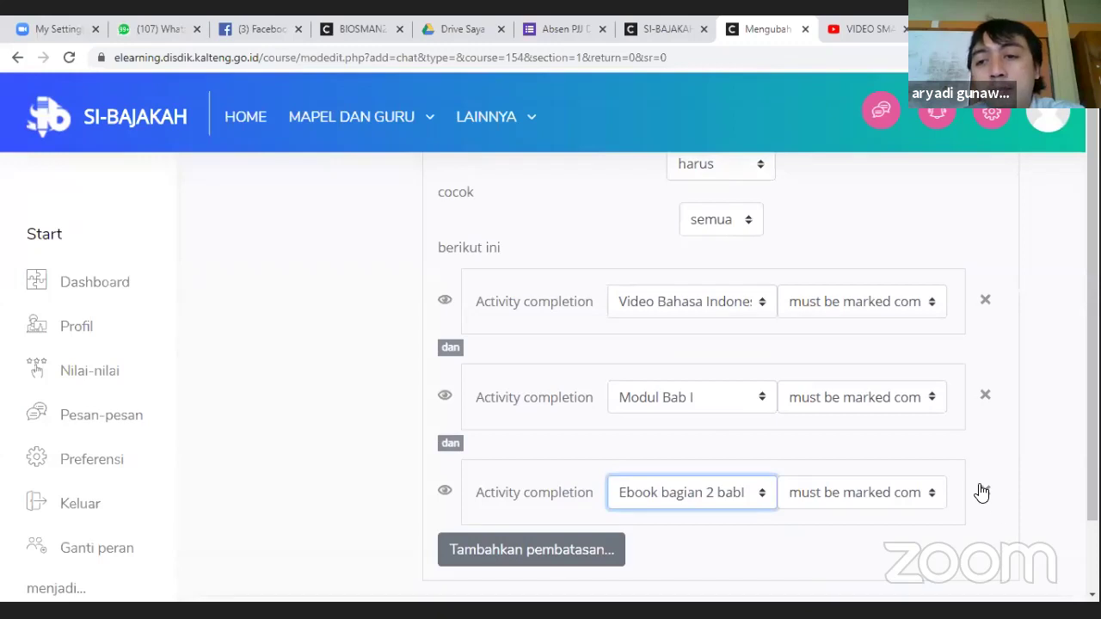
- Remove all three completion conditions, leaving the chat with no access restrictions
click(981, 491)
click(985, 396)
click(984, 246)
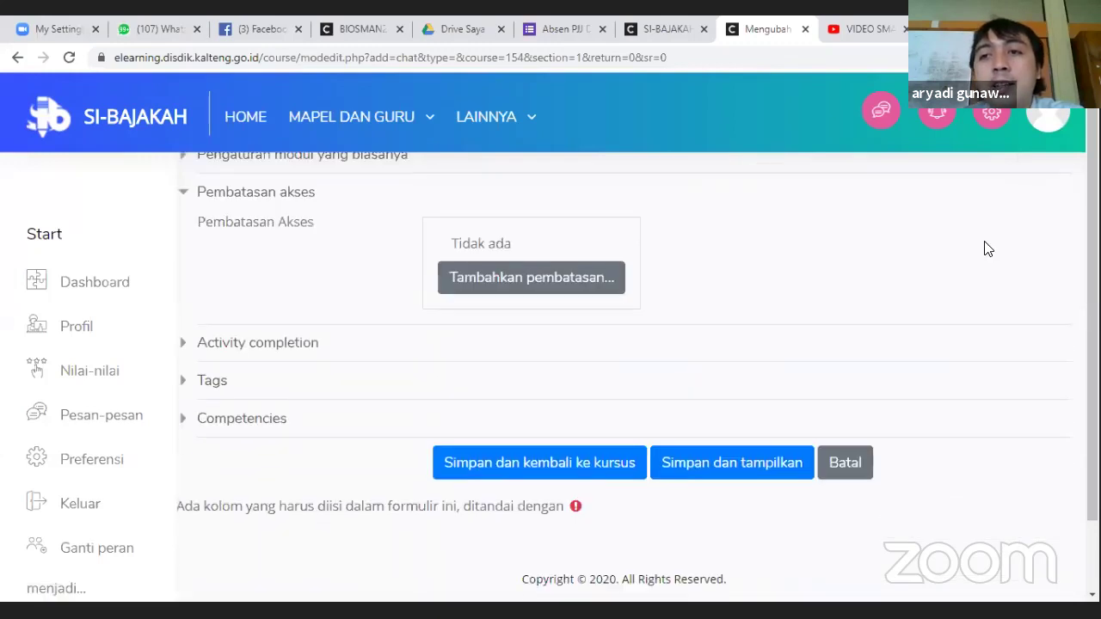
scroll(751, 428, up, 3)
scroll(748, 433, up, 1)
scroll(748, 432, down, 4)
scroll(681, 445, up, 4)
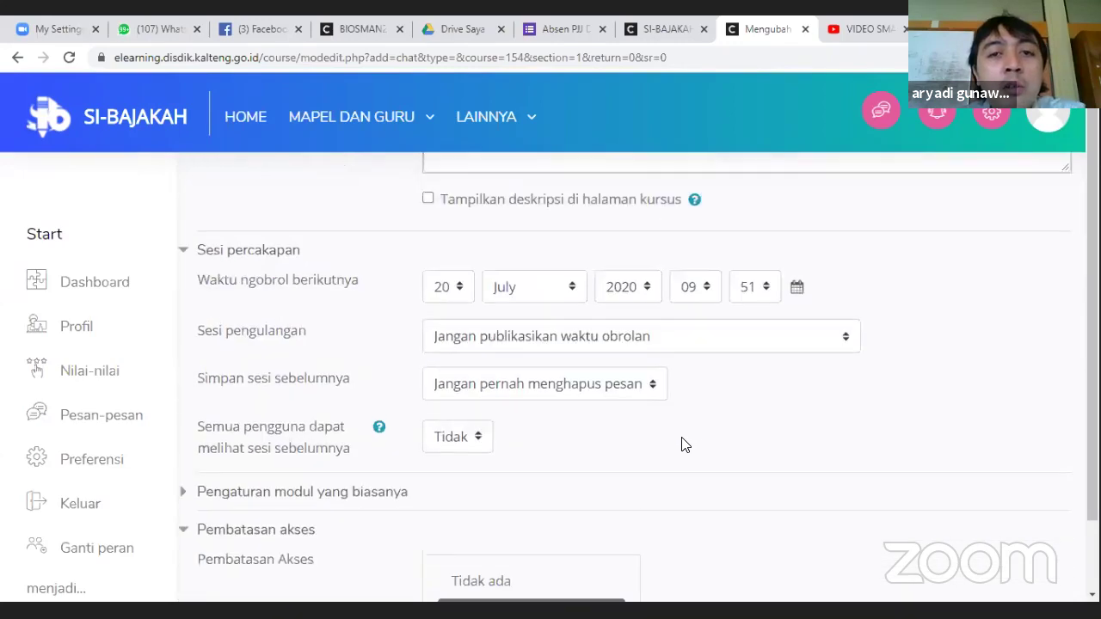
scroll(486, 402, up, 3)
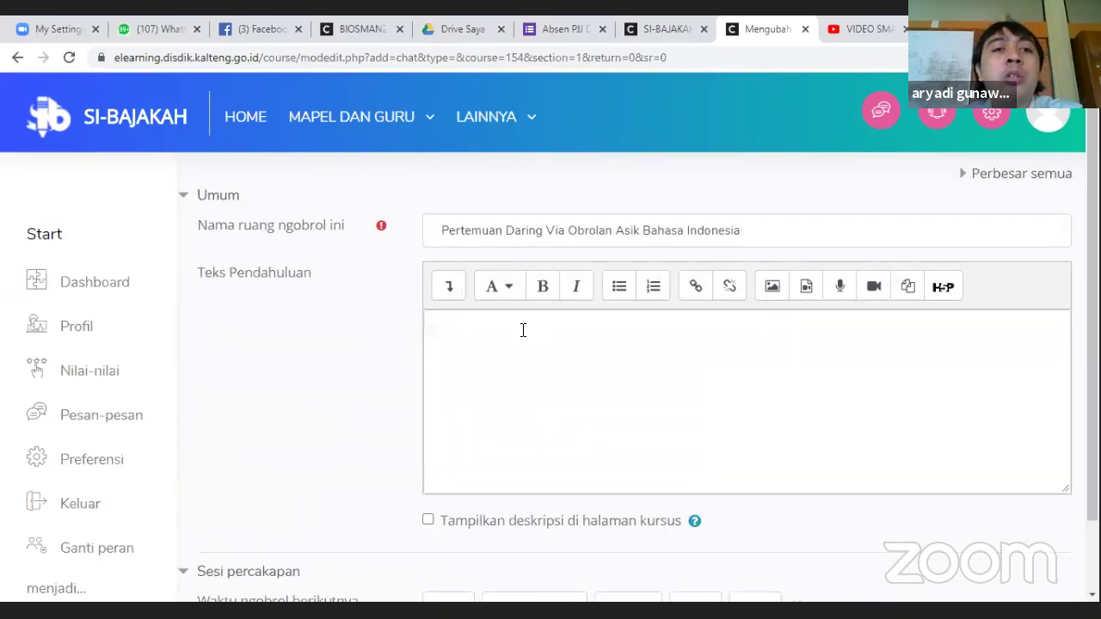
scroll(522, 329, down, 6)
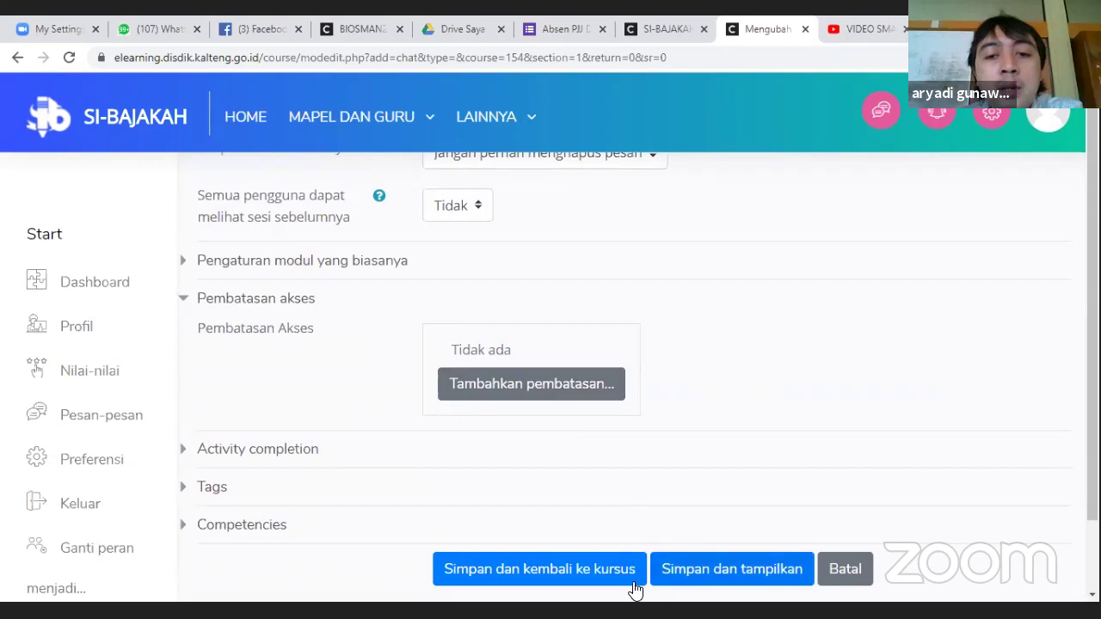
- Save the chat room and view it in the expanded BAB I section
click(634, 587)
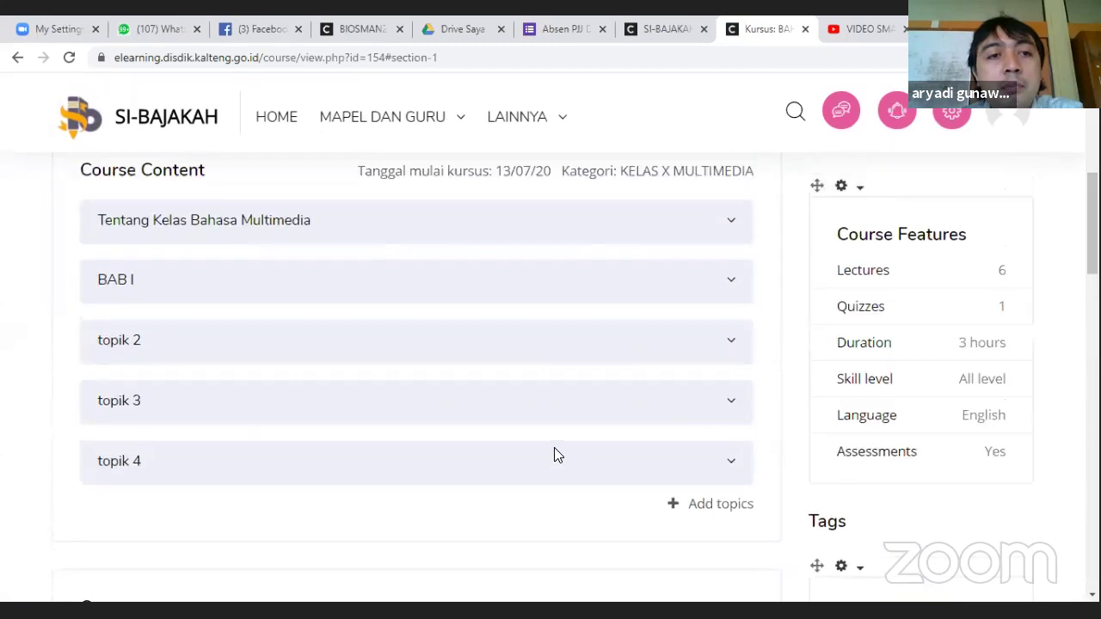
click(266, 388)
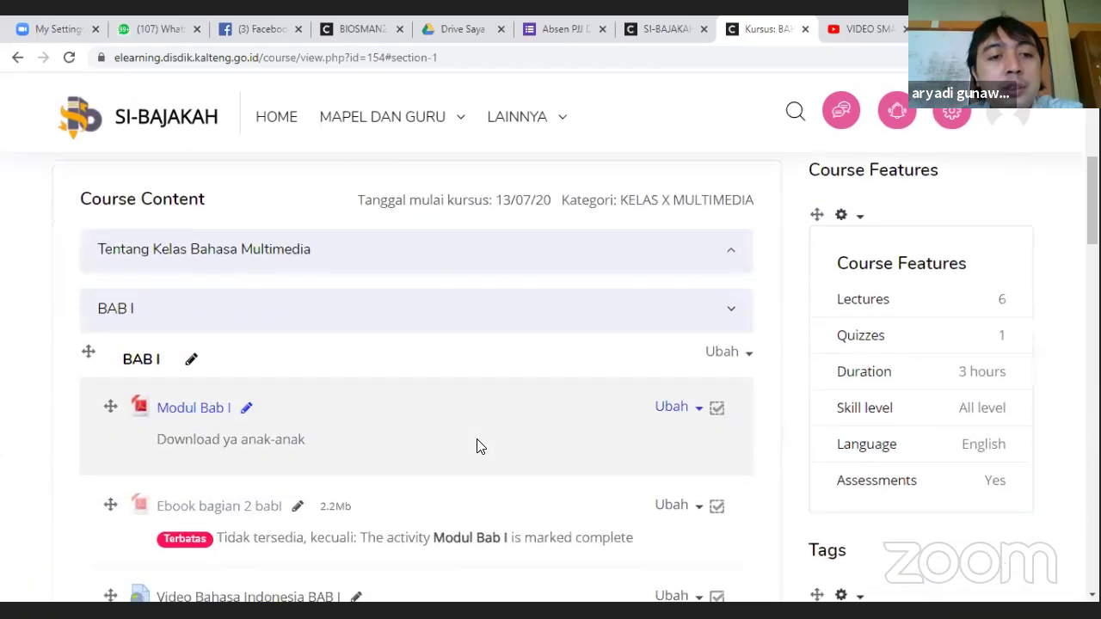
scroll(479, 445, down, 3)
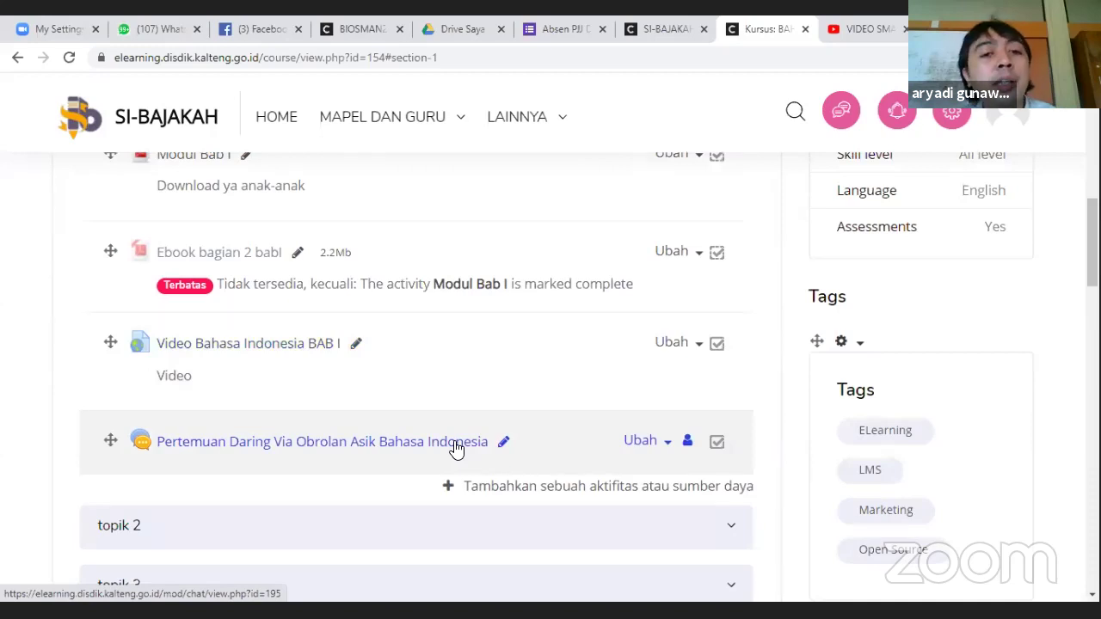
scroll(370, 327, up, 1)
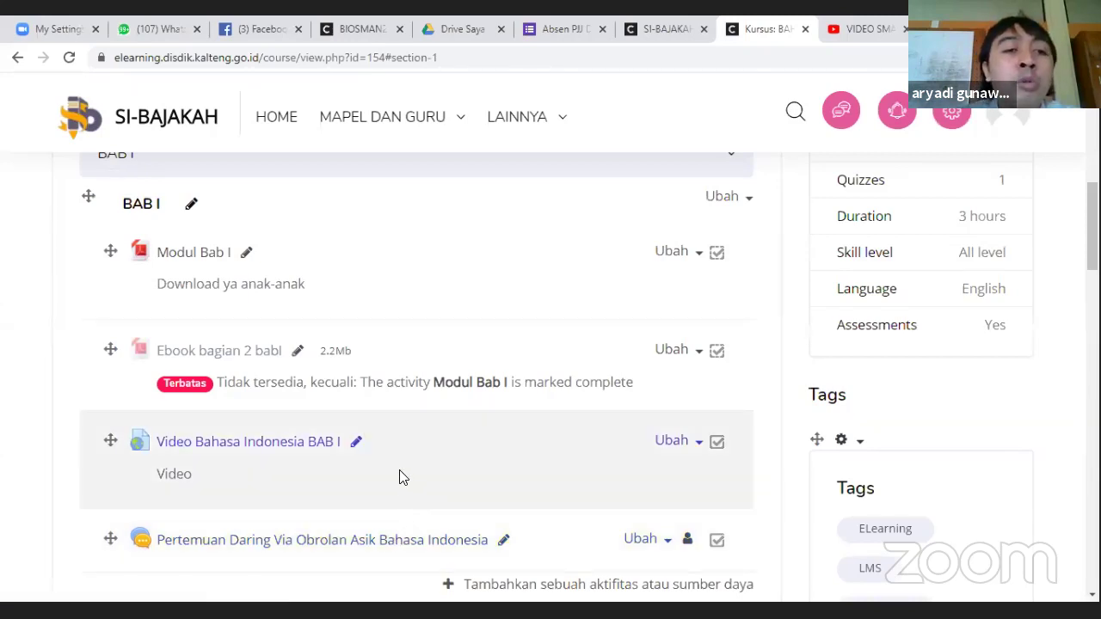
- Open the add-activity-or-resource chooser for BAB I
scroll(401, 477, down, 1)
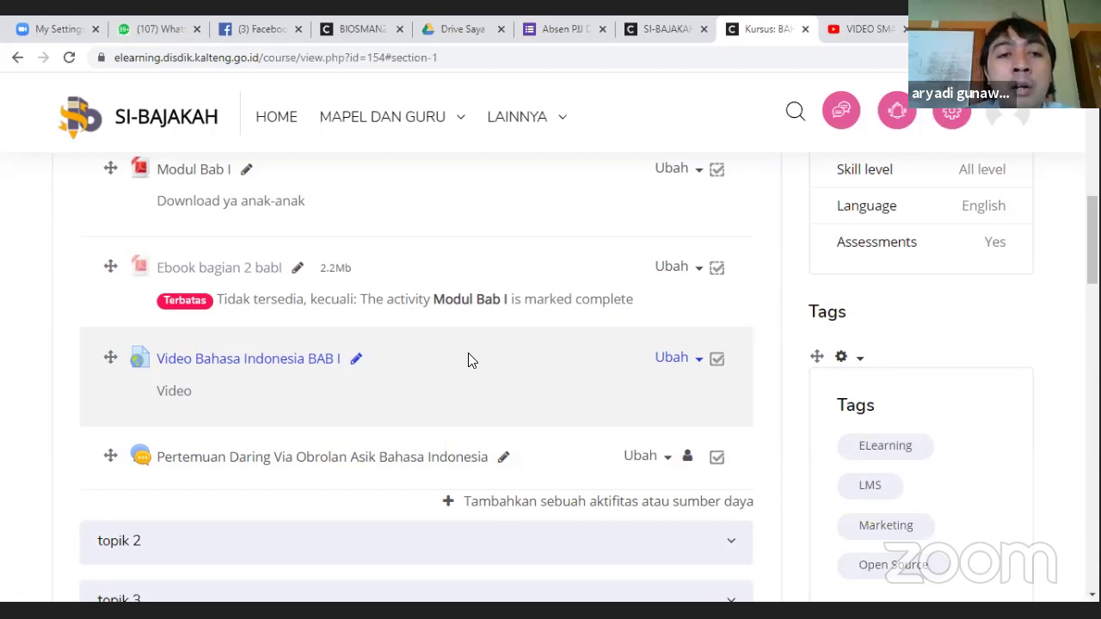
scroll(471, 360, up, 1)
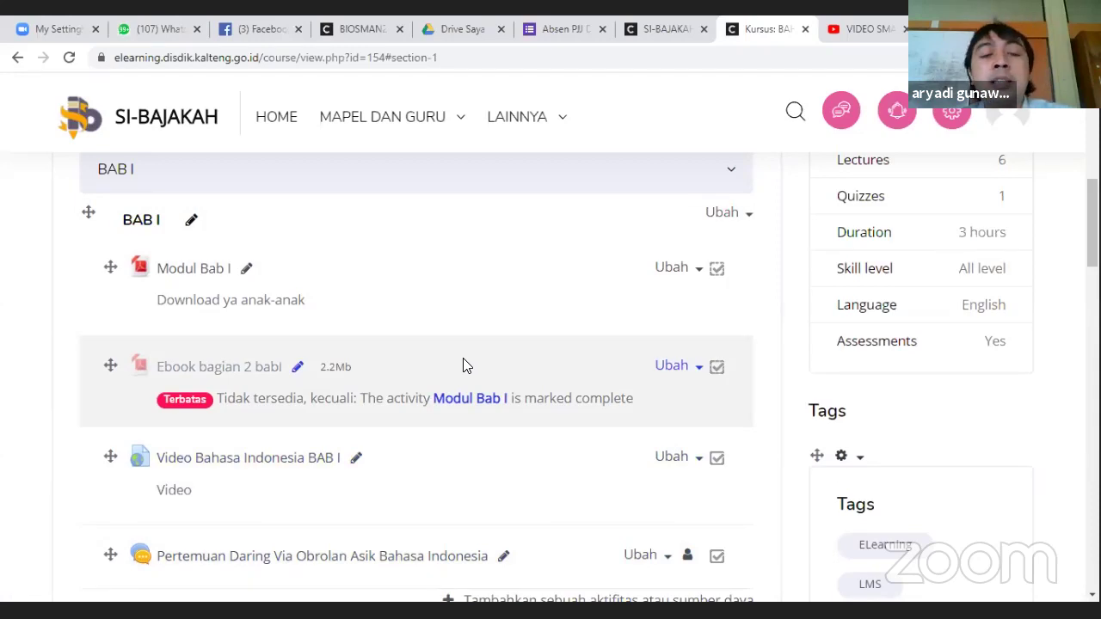
scroll(462, 366, down, 1)
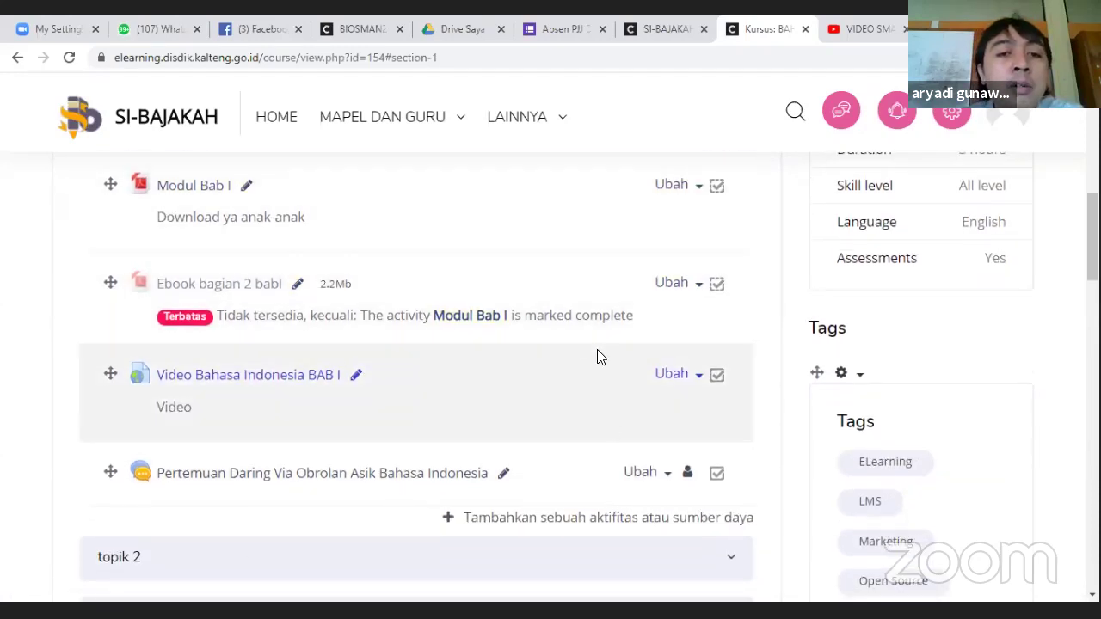
scroll(544, 441, down, 1)
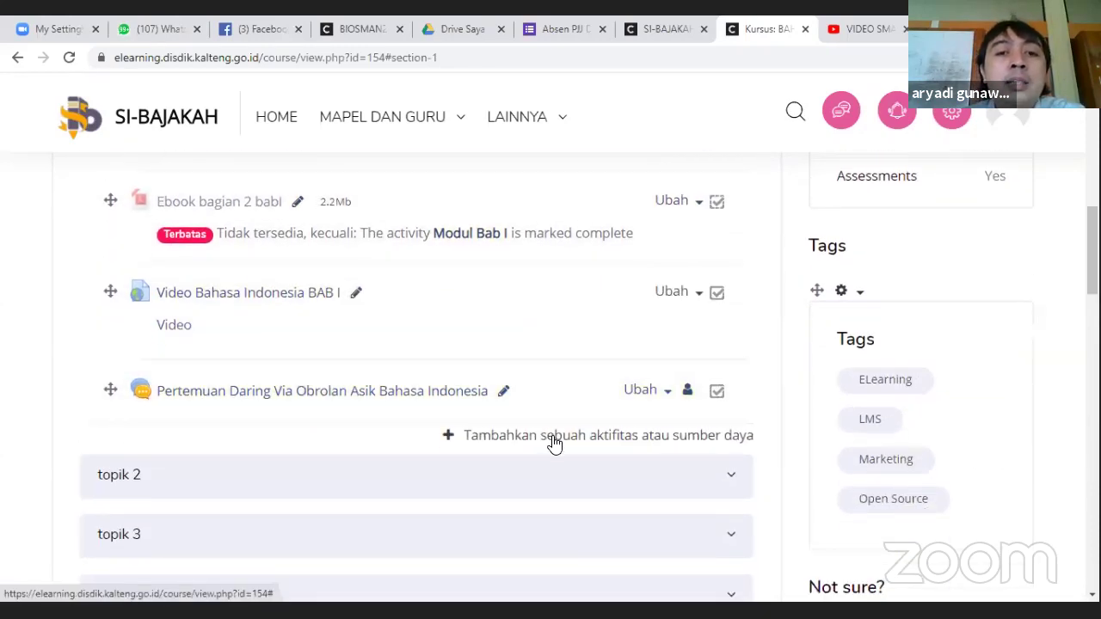
click(553, 441)
- Pick Page from the resources list in the chooser and add it to BAB I
drag(511, 307, 460, 528)
click(418, 543)
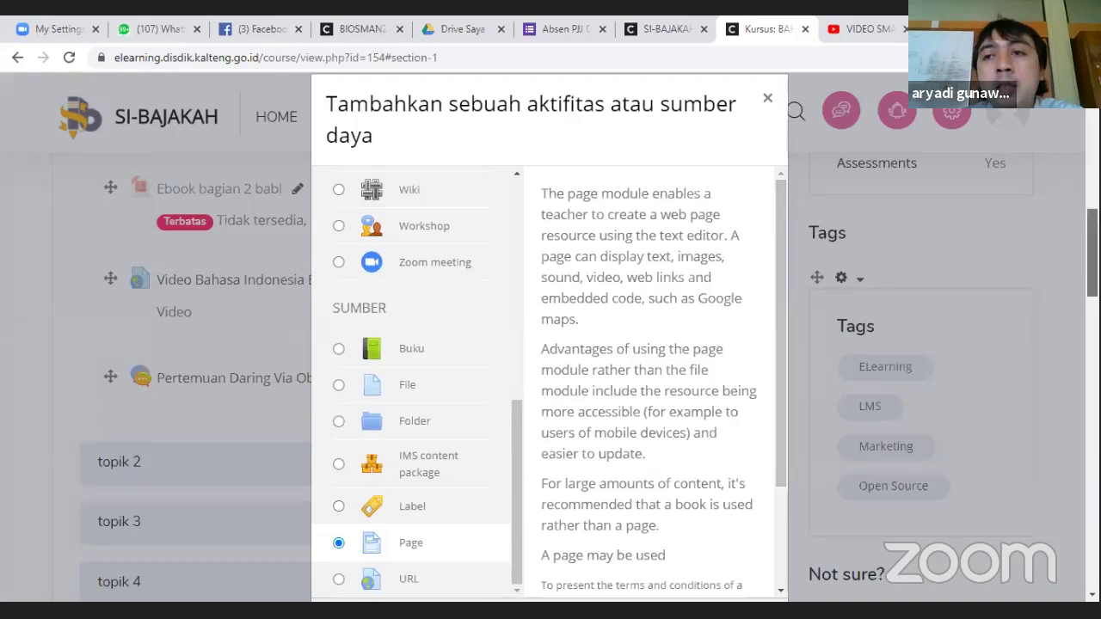
drag(1092, 262, 1029, 298)
scroll(781, 256, down, 1)
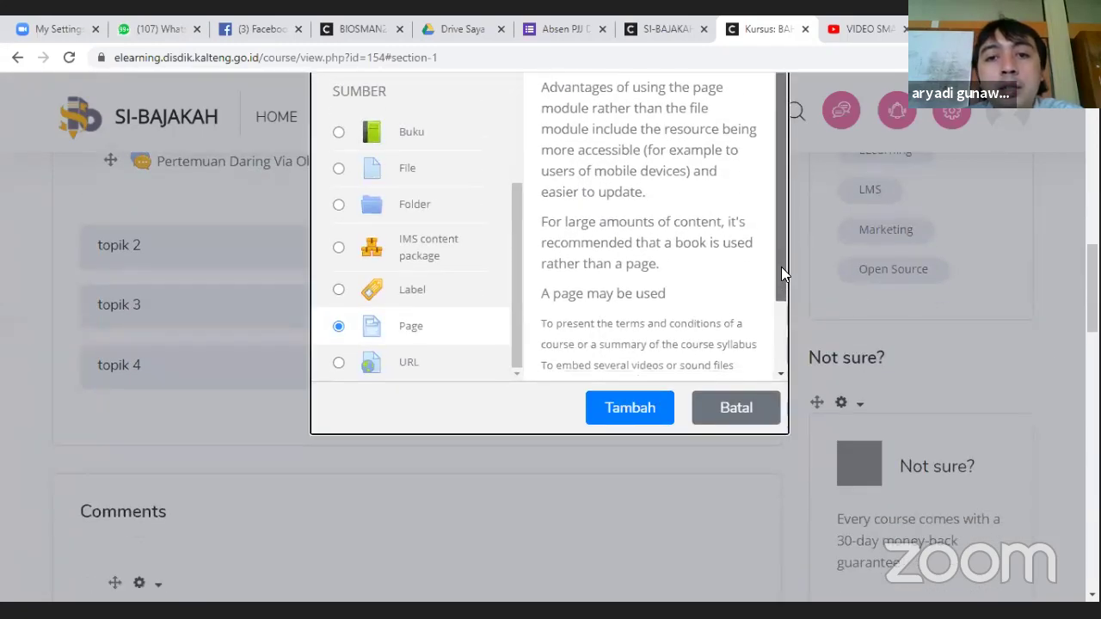
click(630, 411)
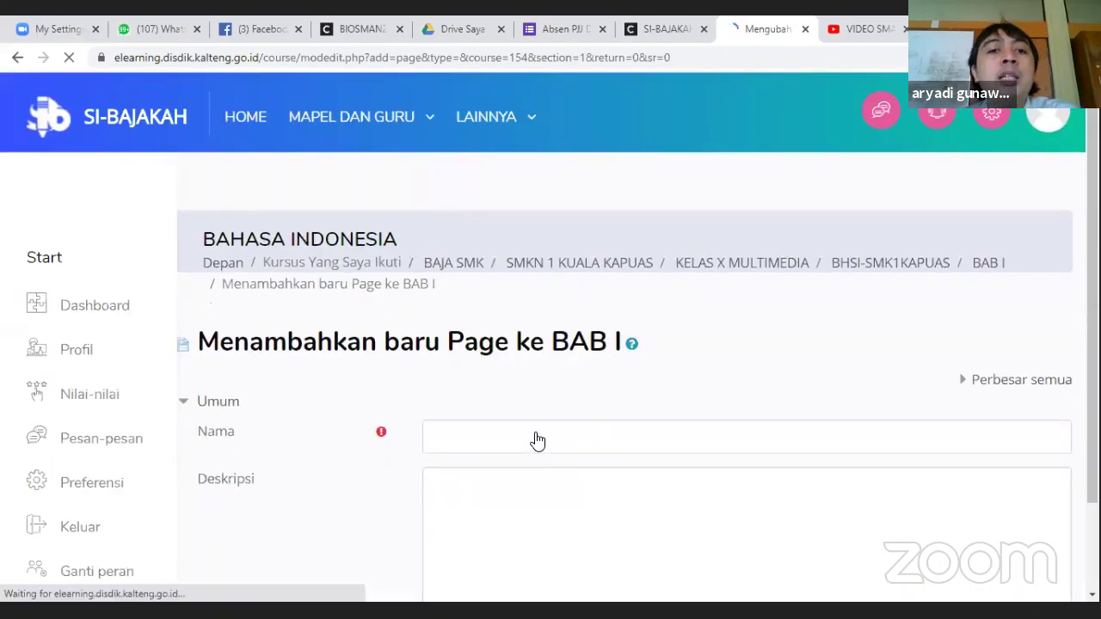
- Name the page 'Sesi Zoom Meeting Bab I' and write a description about studying the module and a 20 Juli zoom meeting
click(502, 361)
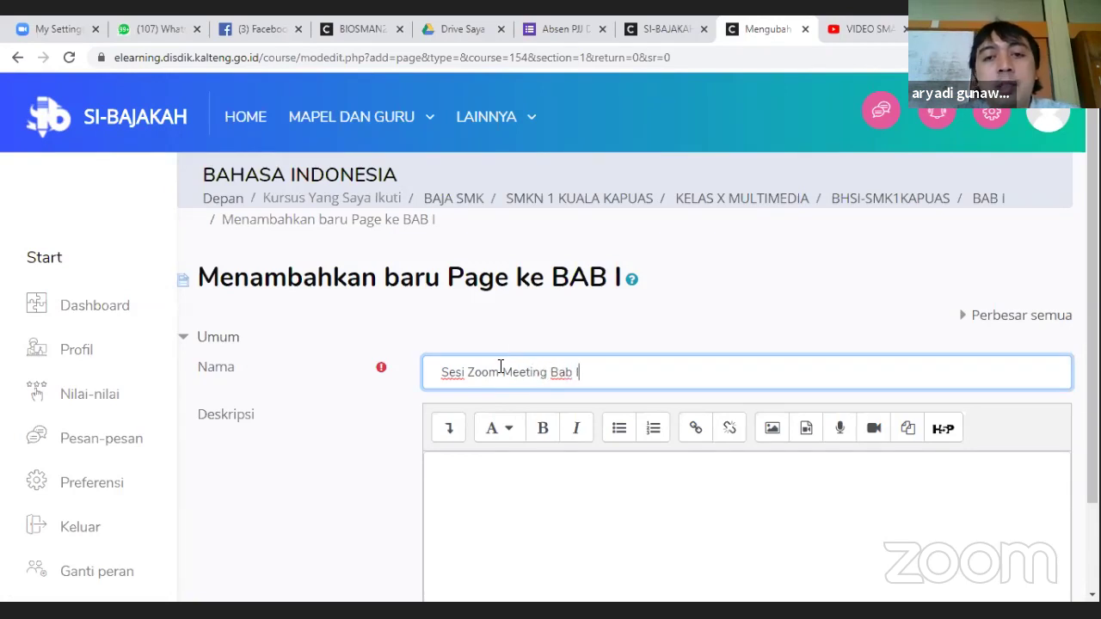
scroll(513, 457, down, 1)
click(513, 404)
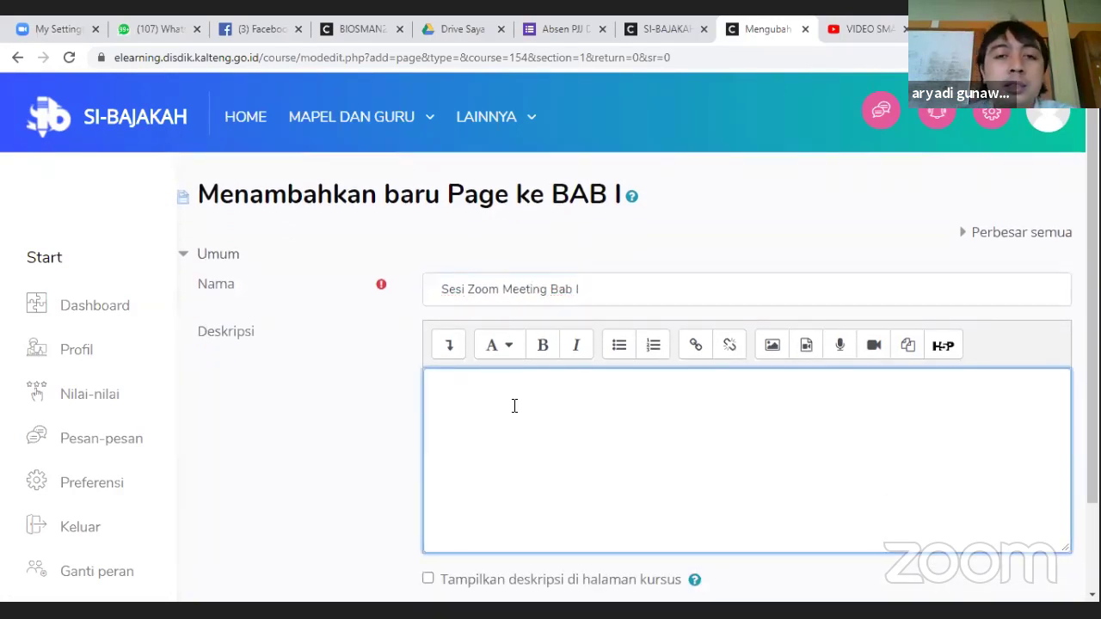
text(anak-anak )
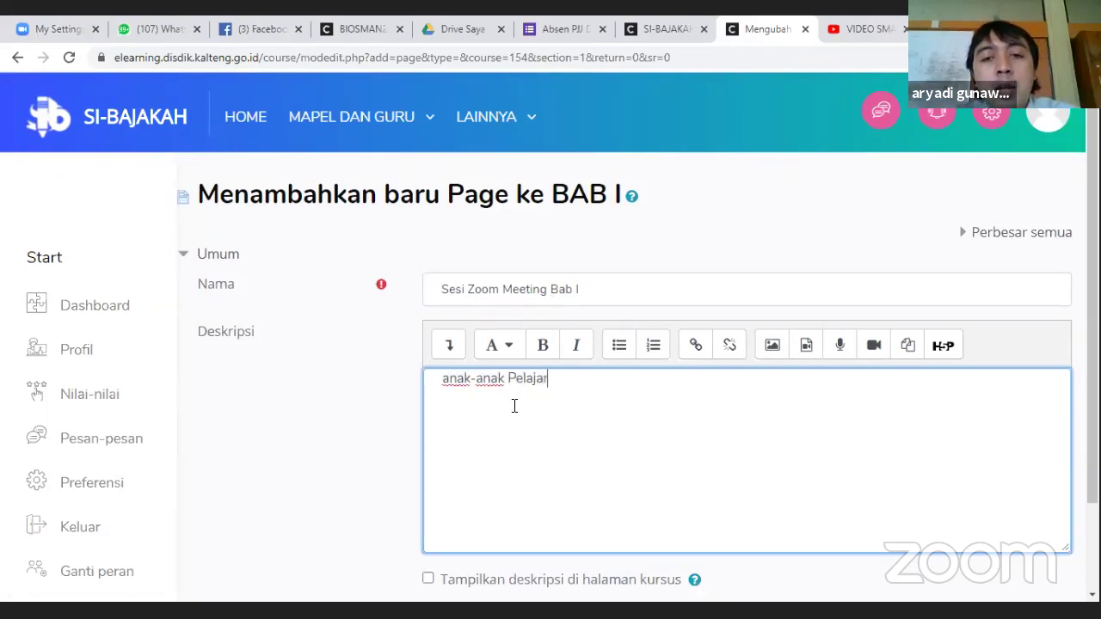
text(Pelajarli Modulnya, dan kita akan ketemu di zoom meet)
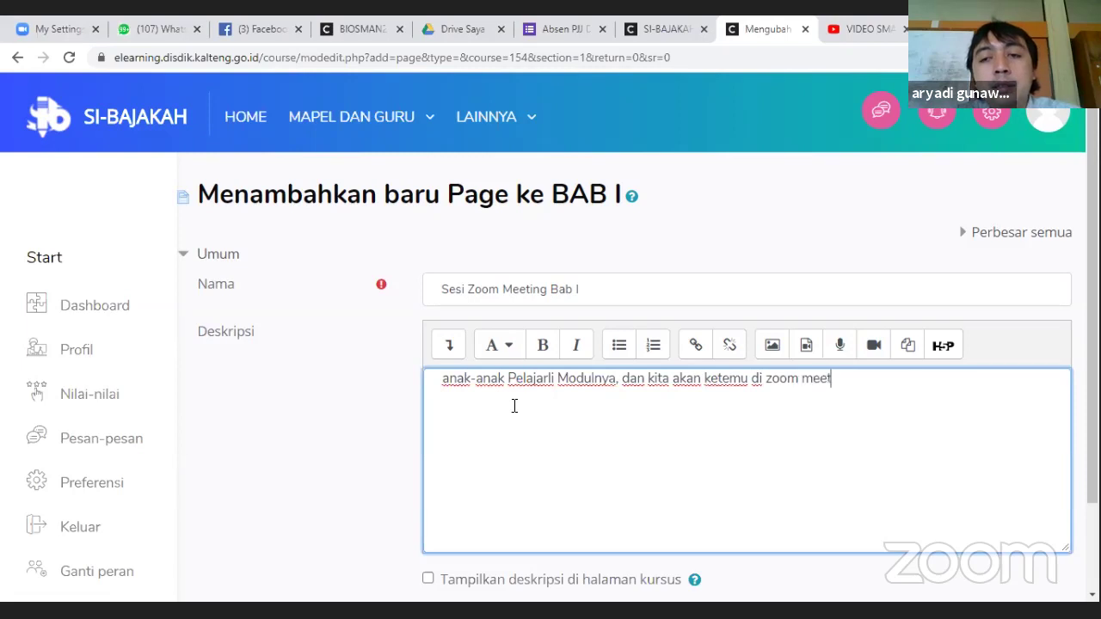
text(ada Tanggal 20 Juli 2020)
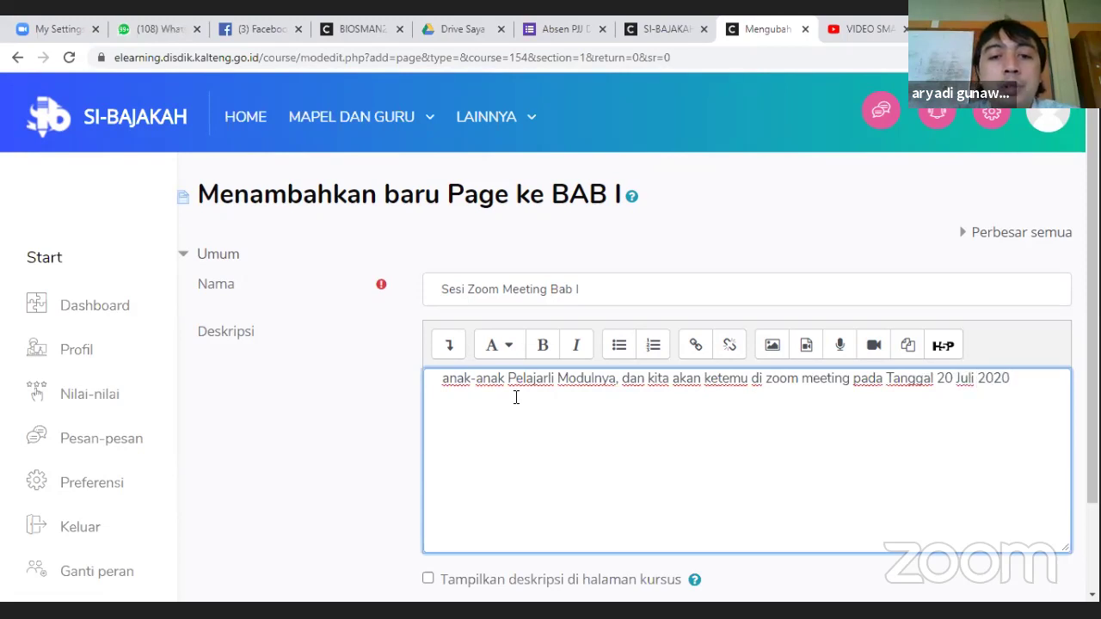
- Expand the access, common module and display sections, enable description display, and attempt saving
scroll(517, 397, down, 10)
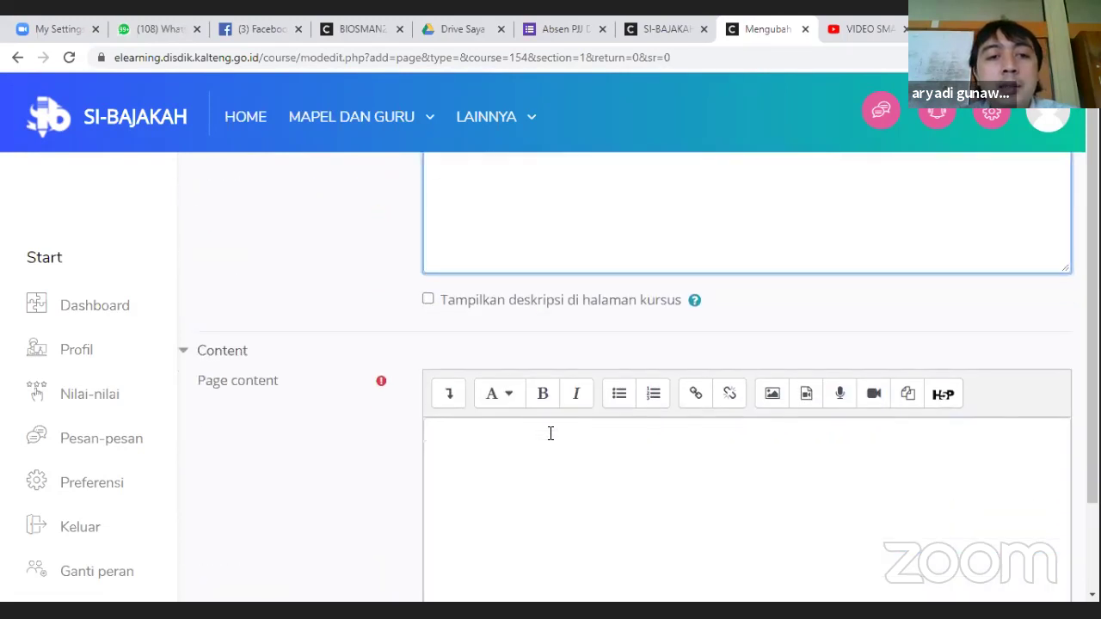
scroll(325, 467, down, 2)
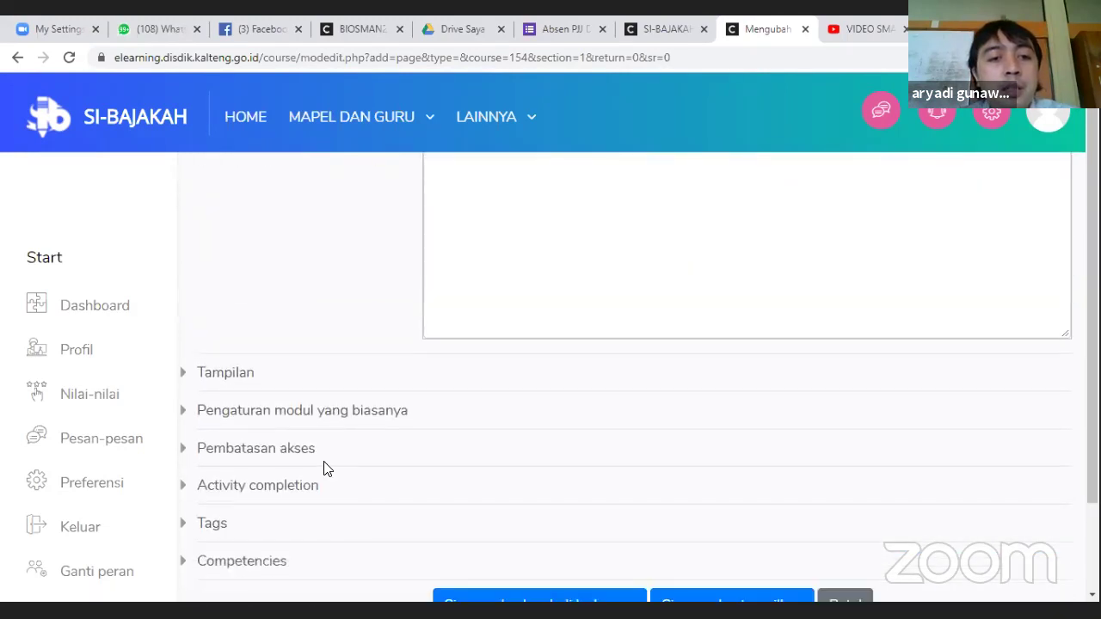
click(270, 391)
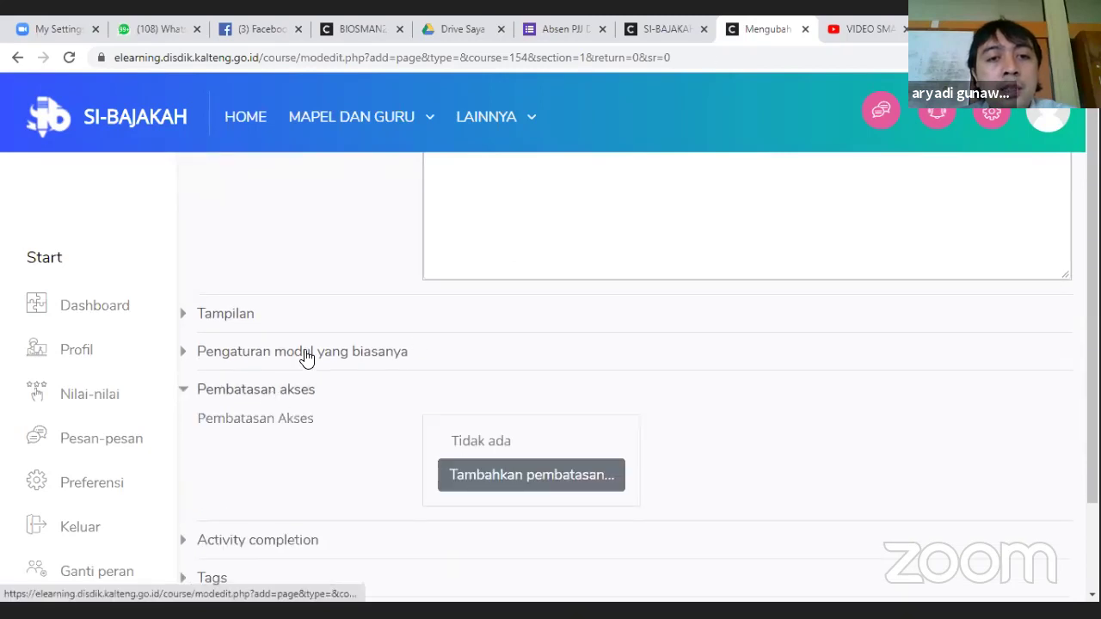
click(305, 353)
click(270, 315)
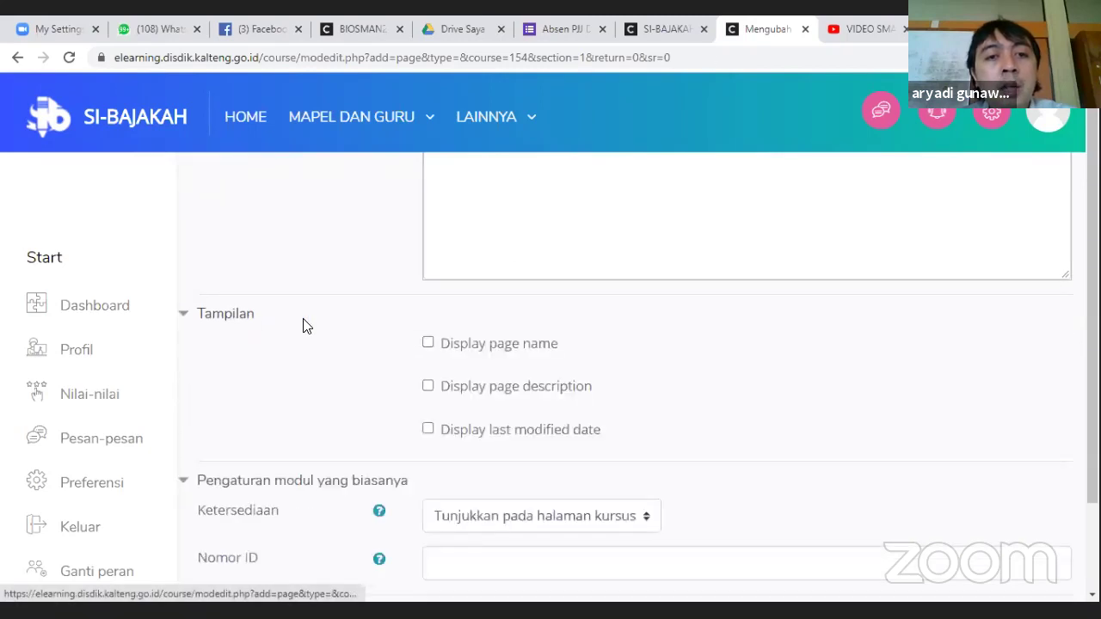
scroll(437, 353, down, 1)
scroll(499, 366, up, 10)
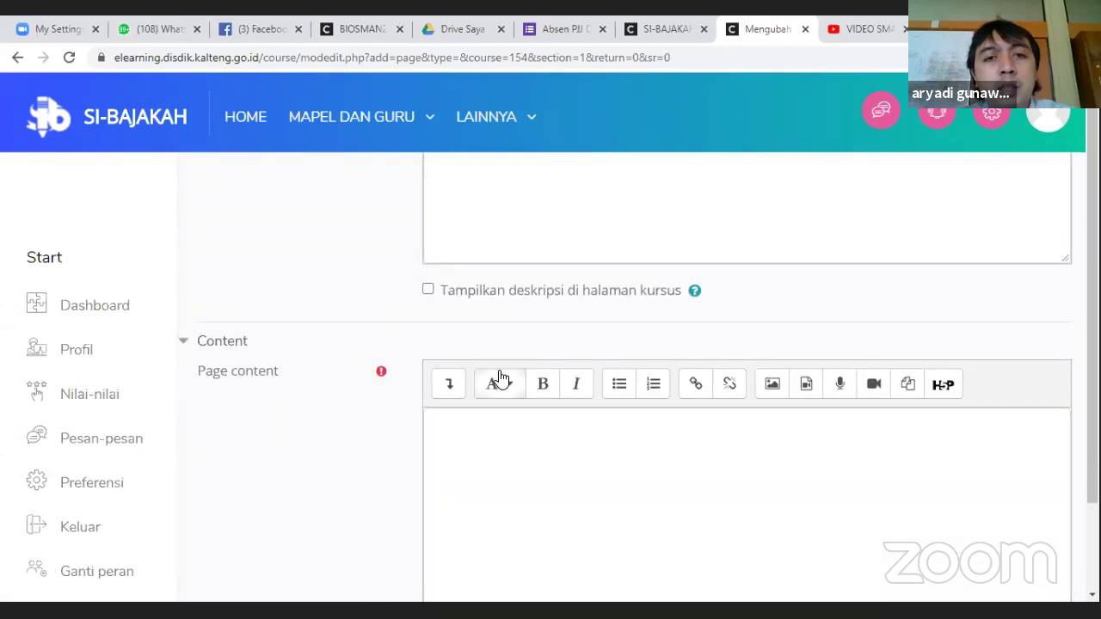
scroll(525, 456, down, 1)
click(544, 529)
click(594, 243)
scroll(629, 349, down, 8)
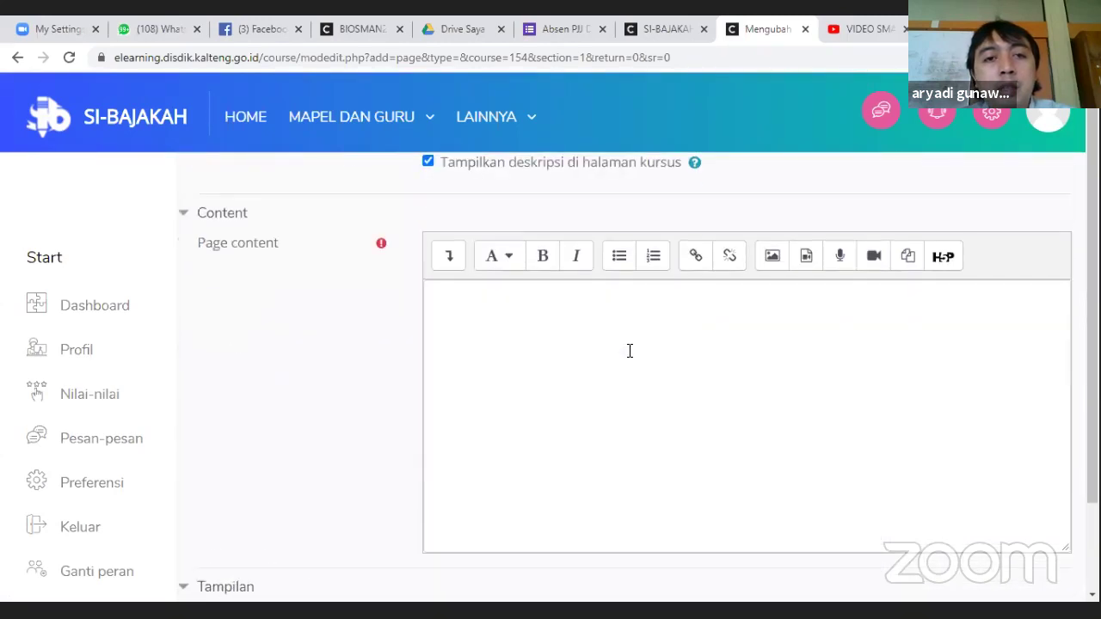
scroll(628, 357, down, 5)
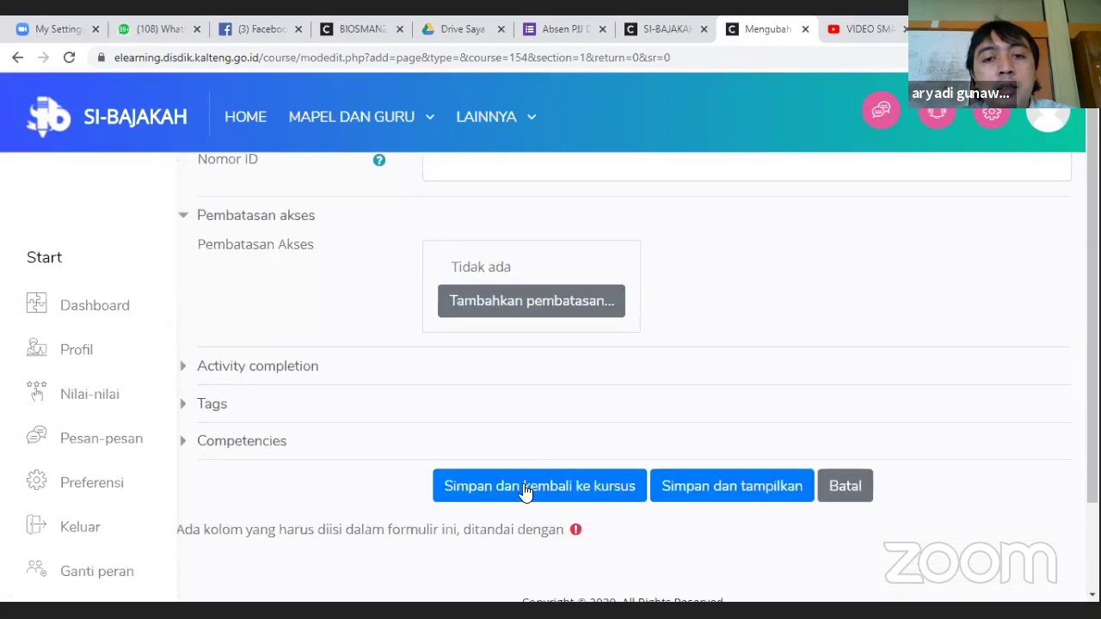
click(530, 491)
- Turn off description display and paste the zoom meeting notice into the Page content
scroll(528, 464, up, 10)
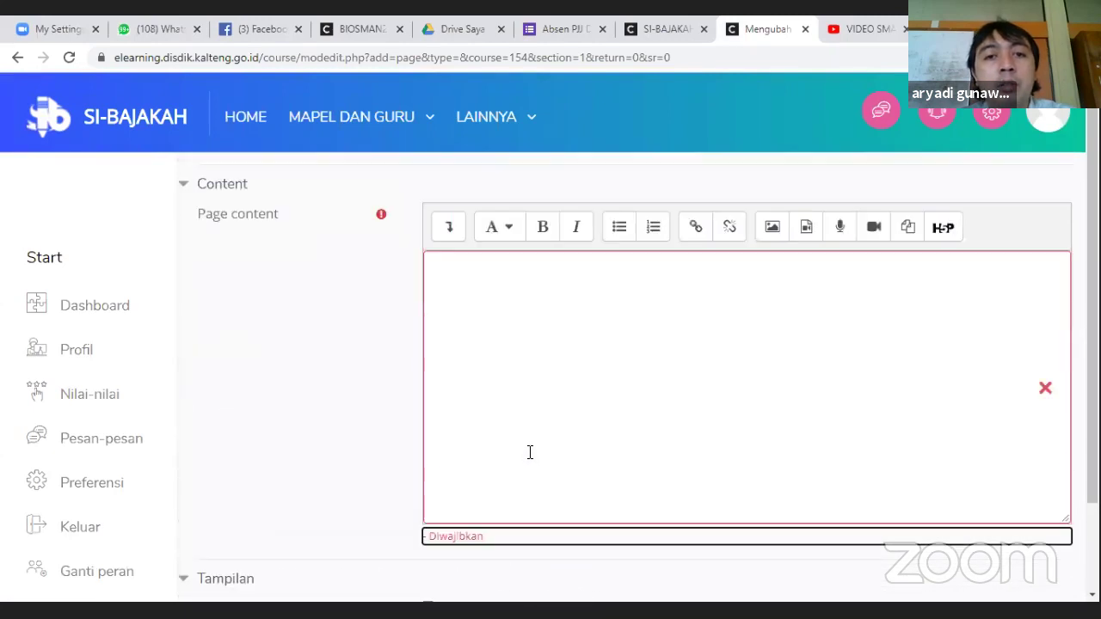
drag(1011, 362, 398, 395)
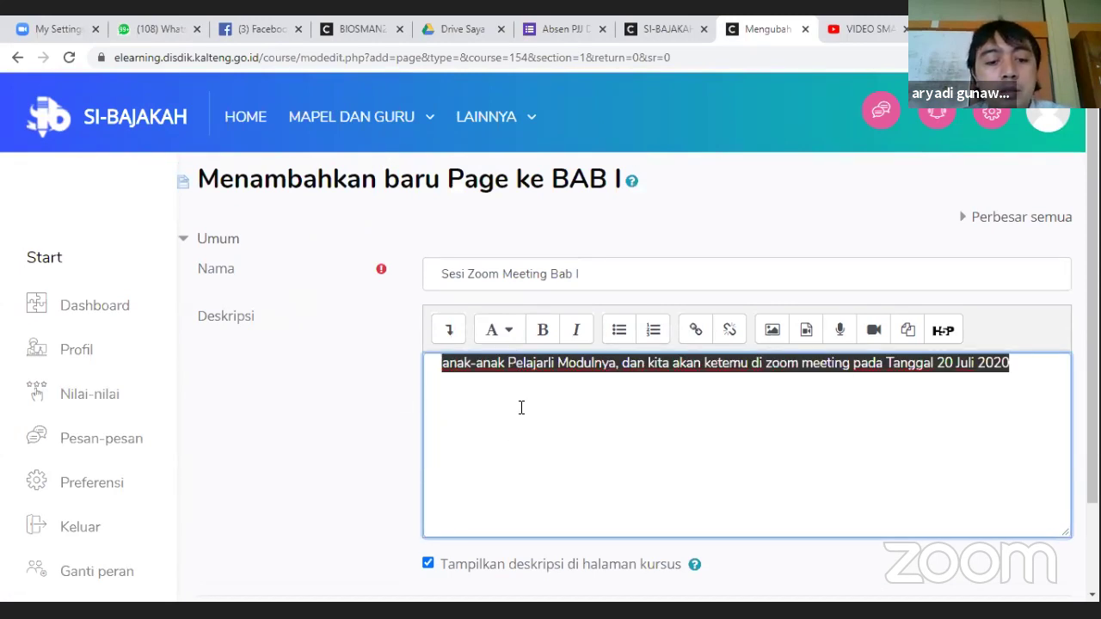
click(430, 558)
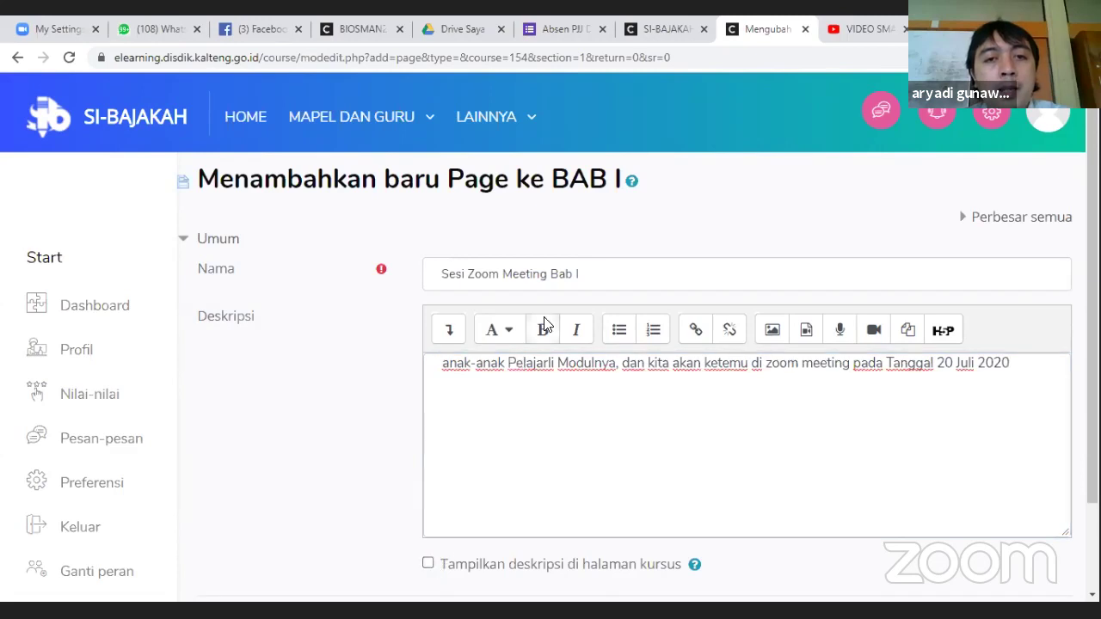
drag(609, 274, 439, 276)
scroll(619, 420, down, 3)
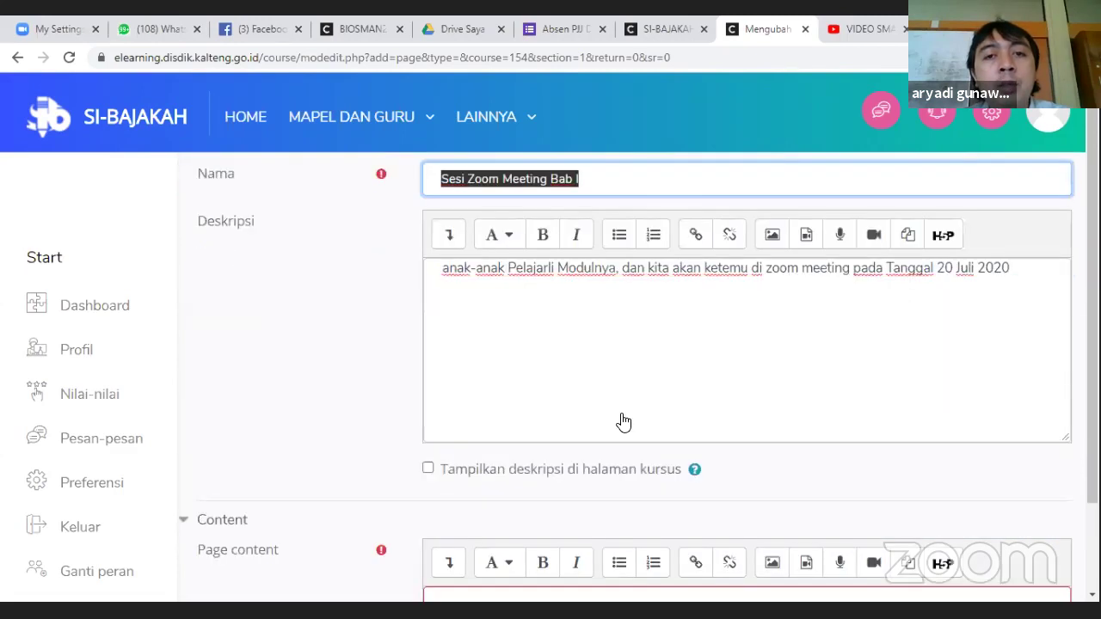
click(523, 454)
text(anak-anak Pelajari Modulnya, dan kita akan ketemu di zoom meeting pada Tanggal 20 juli 2020)
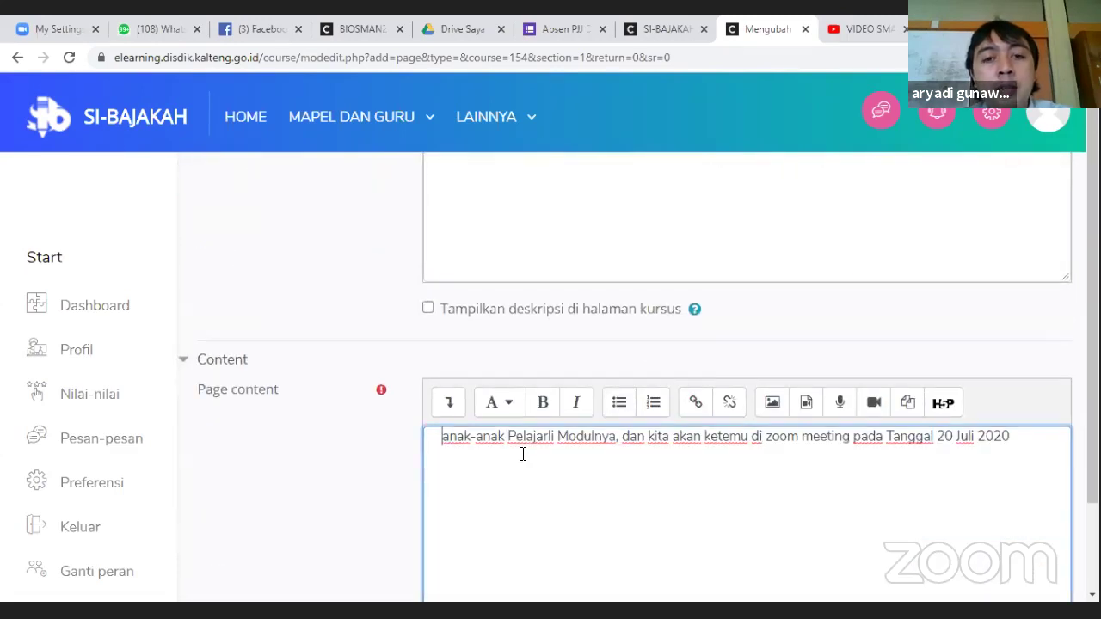
- Enable displaying the page name and save the page back to the course
scroll(525, 456, down, 5)
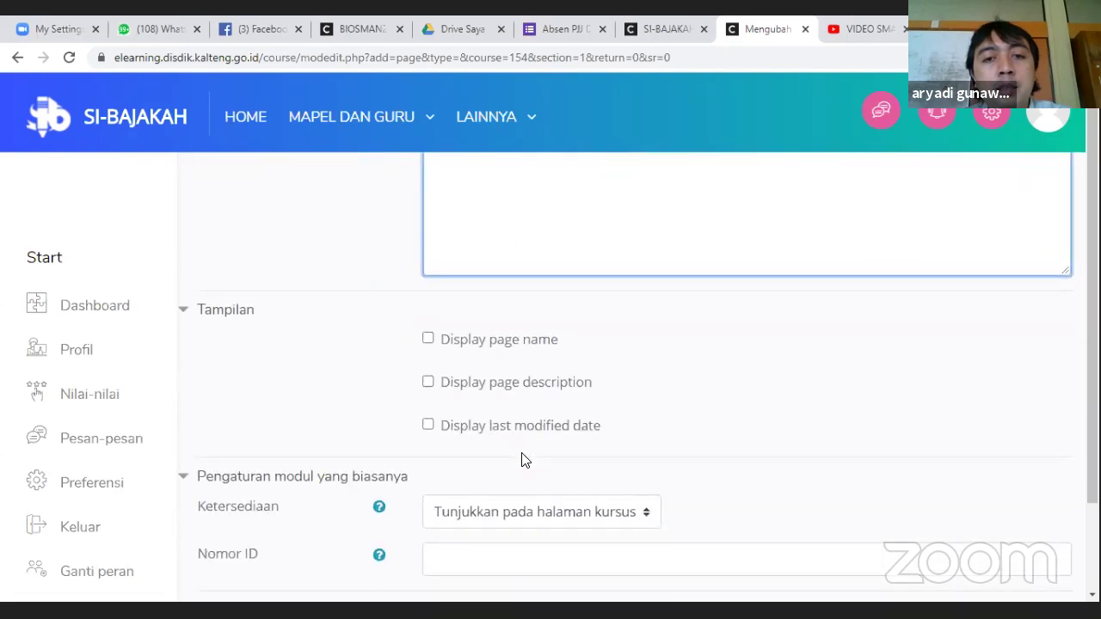
scroll(523, 456, down, 1)
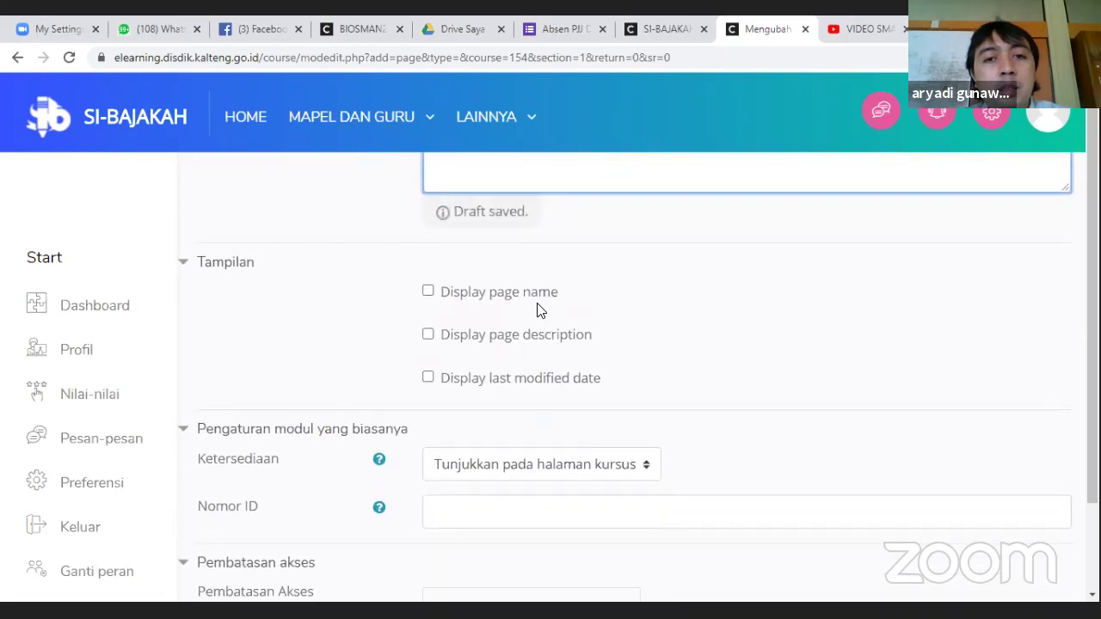
click(541, 301)
scroll(551, 372, down, 4)
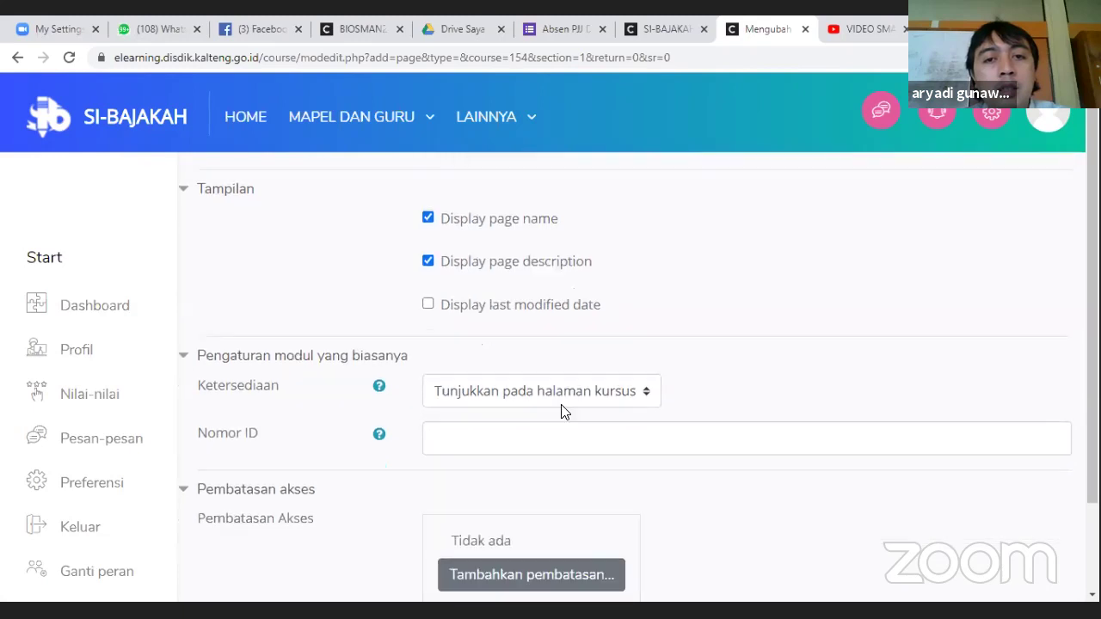
click(529, 486)
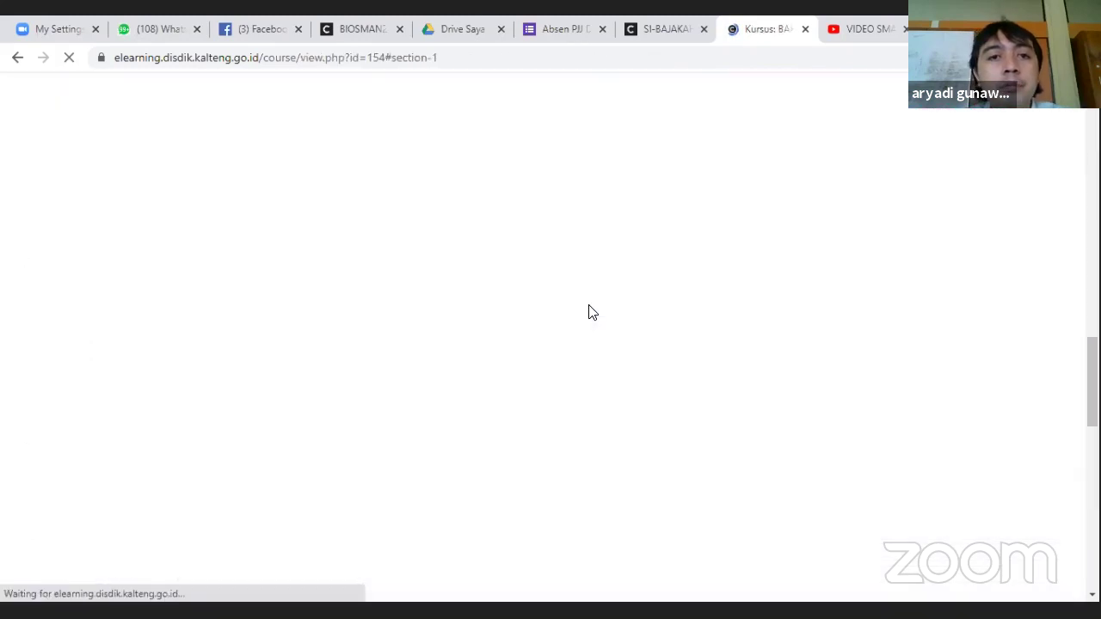
- Open the Sesi Zoom Meeting Bab I page from BAB I to check its content
scroll(310, 389, up, 3)
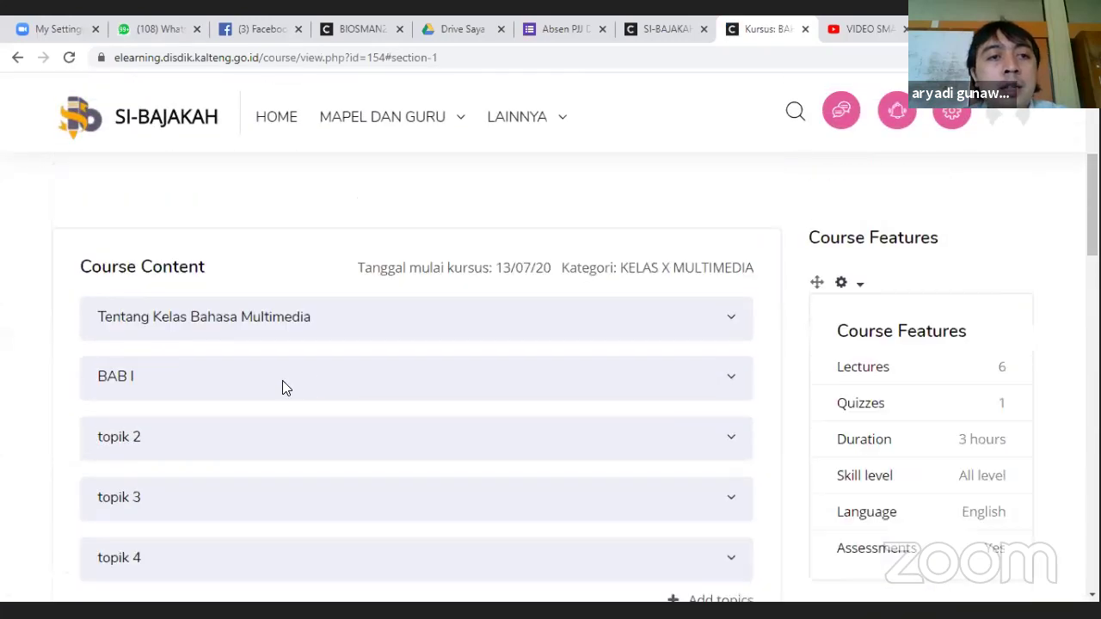
click(209, 393)
scroll(236, 486, down, 3)
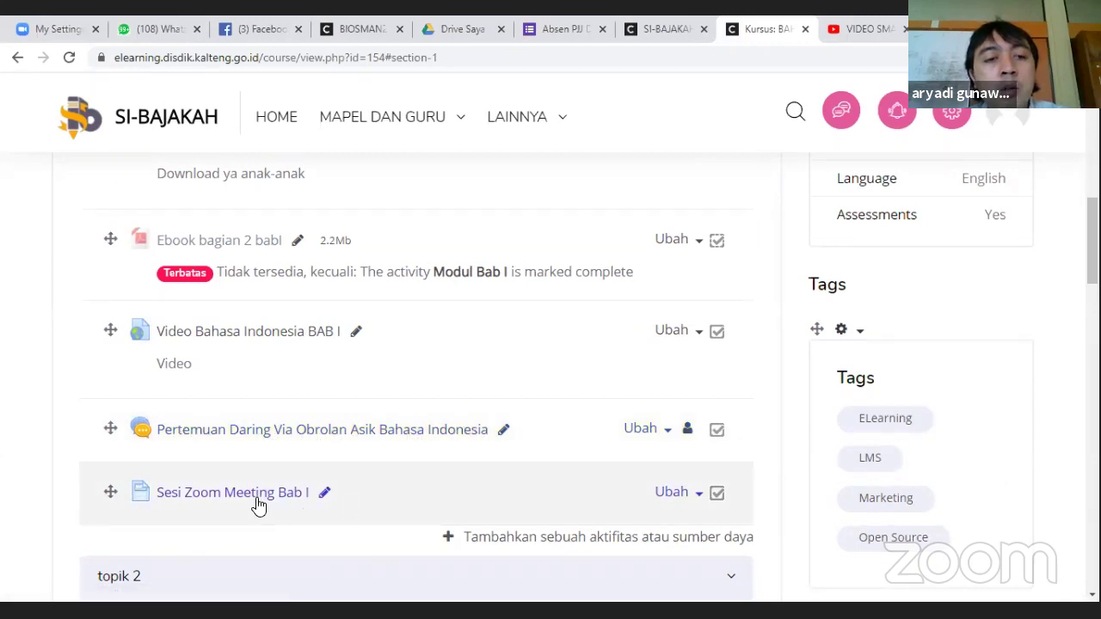
click(258, 503)
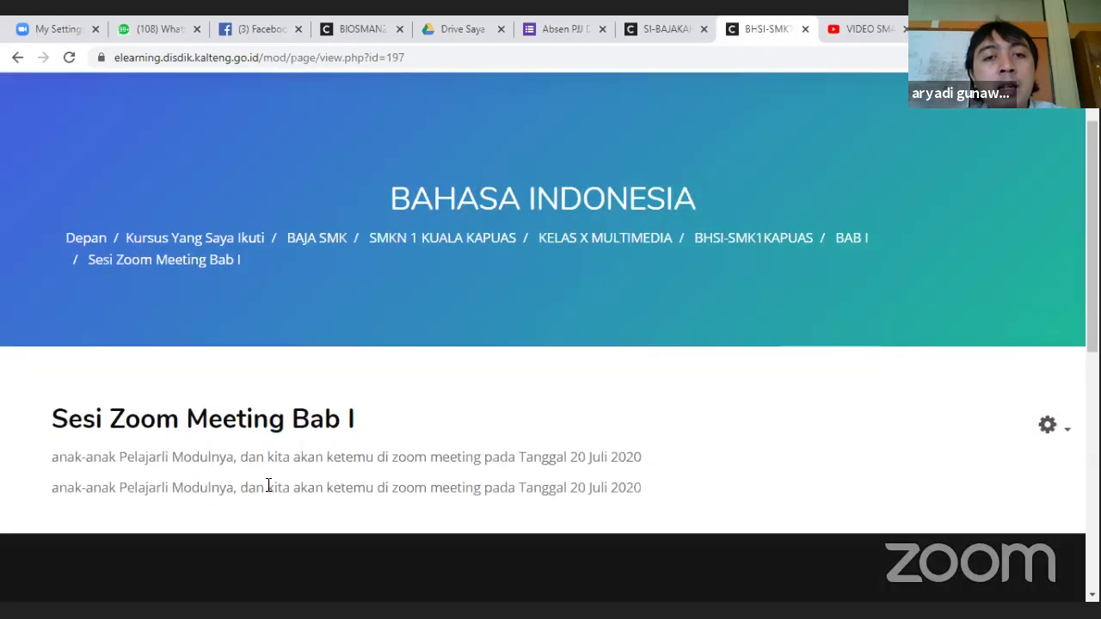
drag(636, 483, 54, 463)
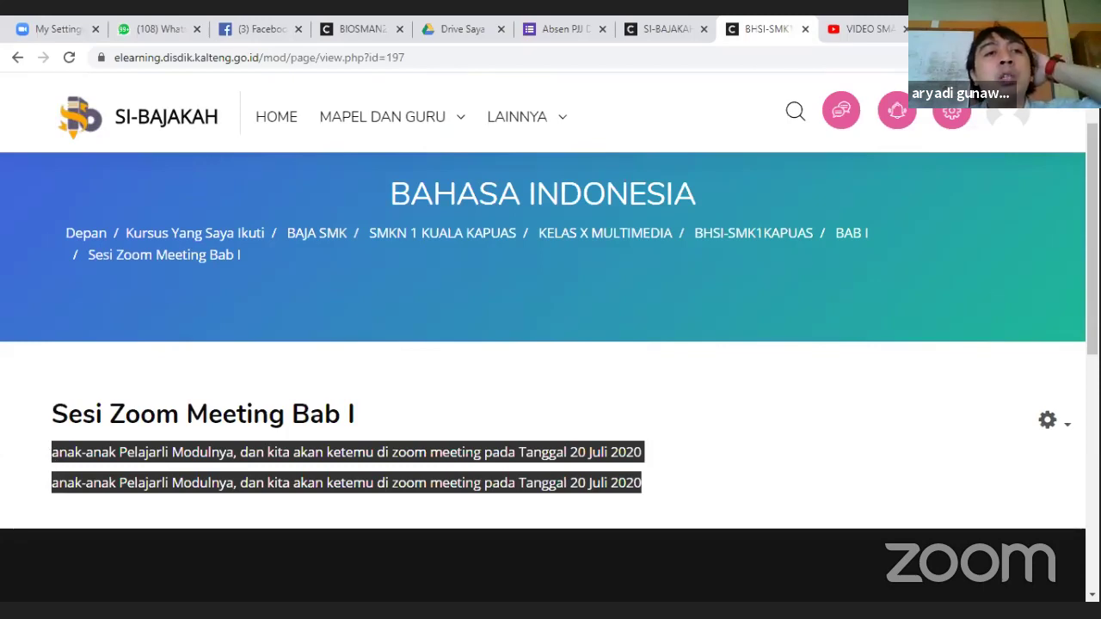
click(17, 57)
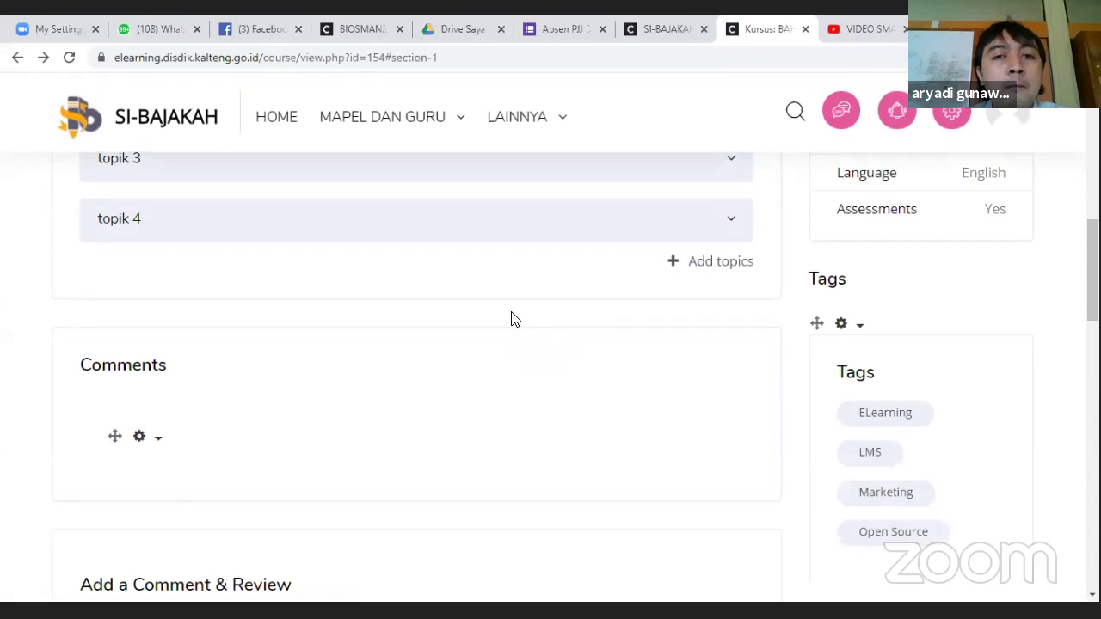
- Back on the course, reopen the Sesi Zoom Meeting Bab I page settings for editing
scroll(511, 319, up, 3)
scroll(266, 388, up, 2)
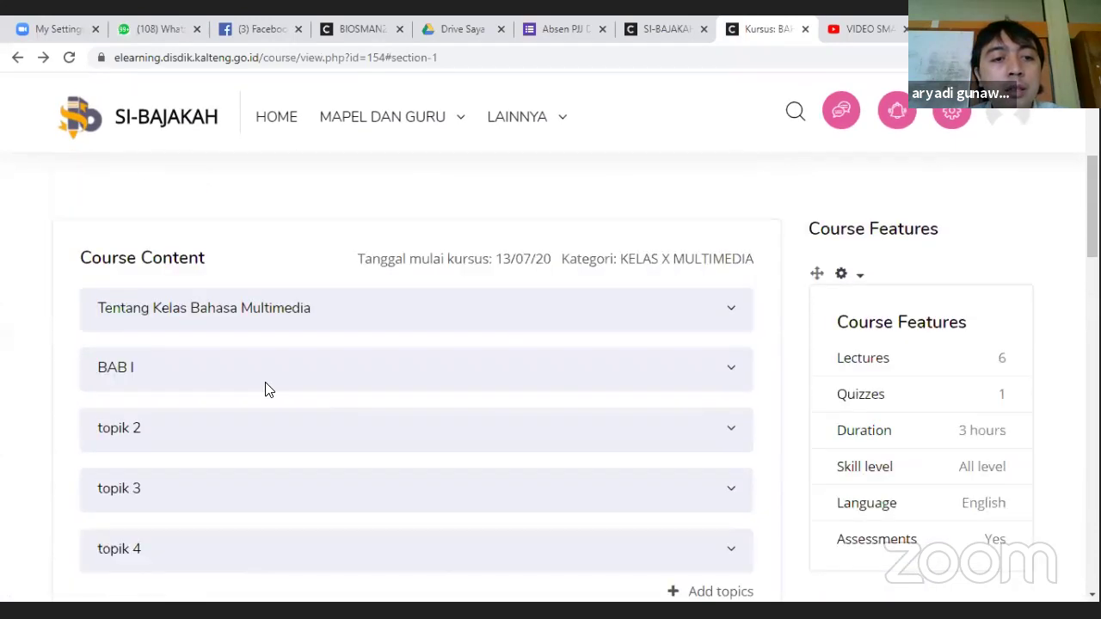
click(263, 369)
scroll(454, 458, down, 3)
scroll(454, 457, down, 2)
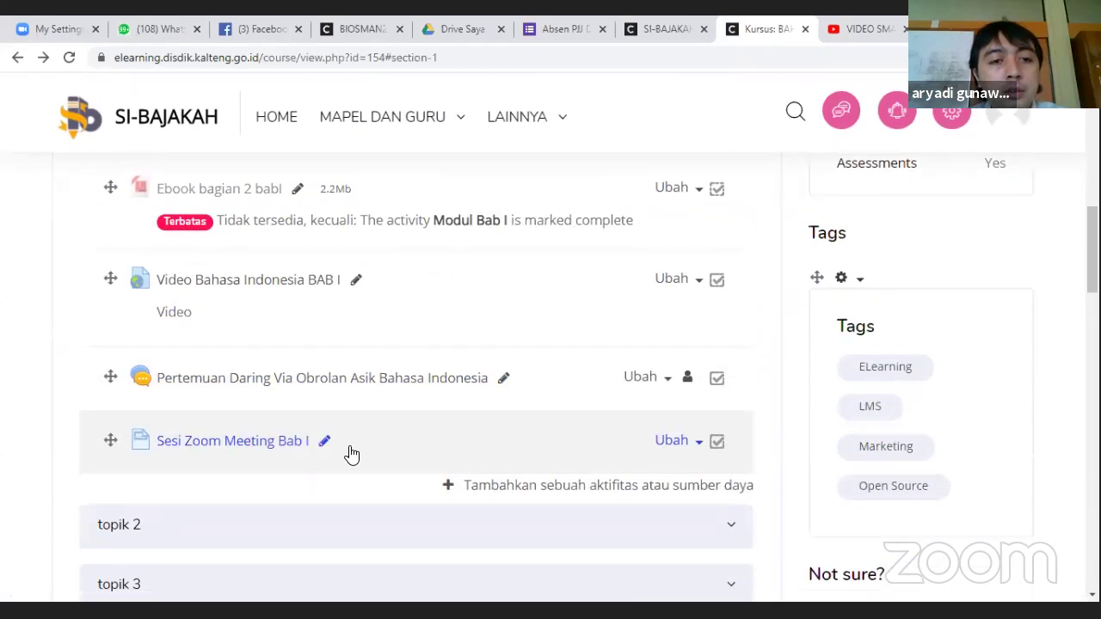
click(679, 440)
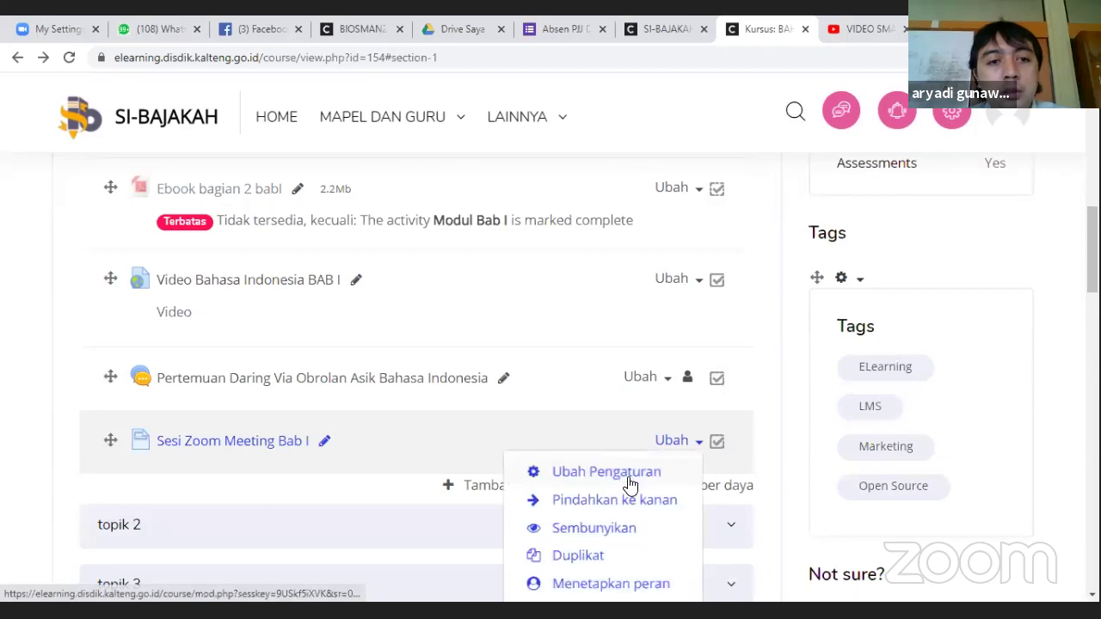
scroll(631, 474, down, 1)
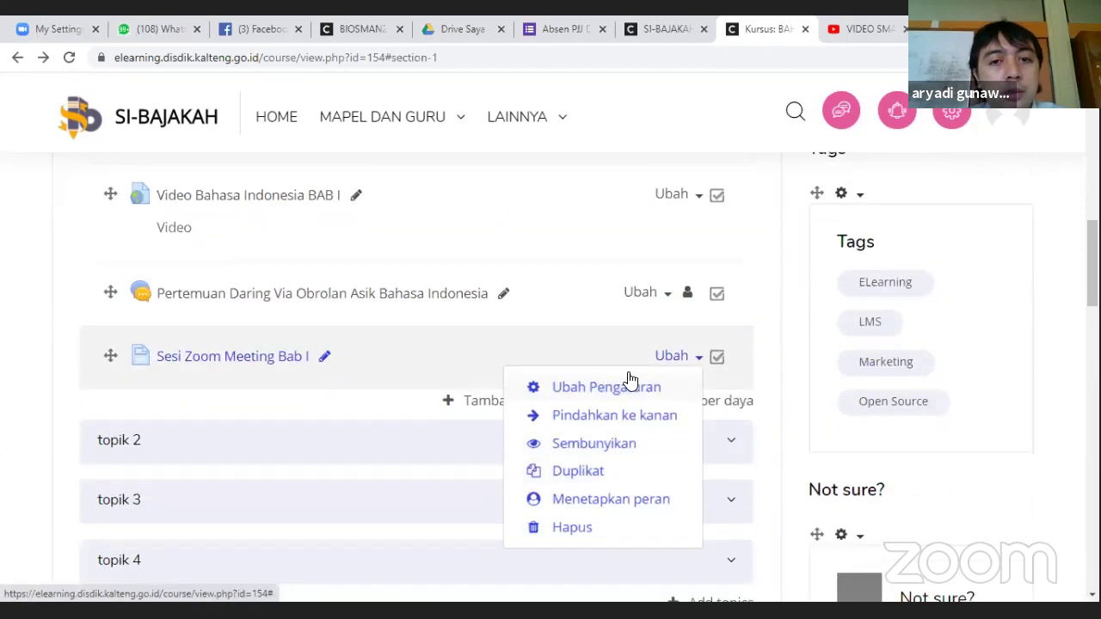
click(629, 388)
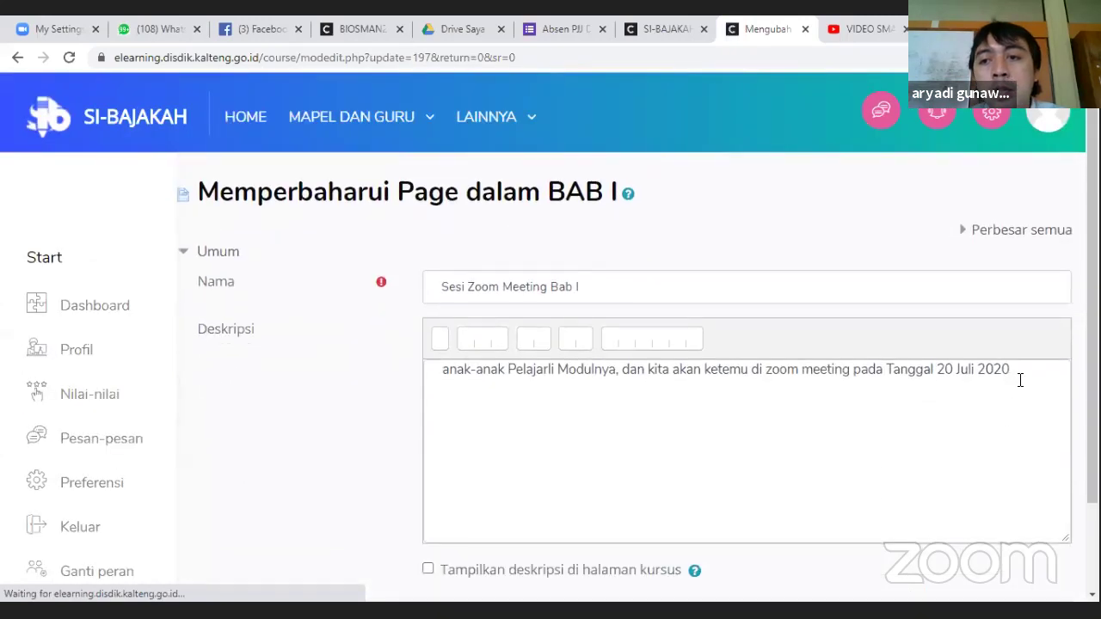
- Add the Zoom ID and password lines to the page description, then save and display it
click(1019, 380)
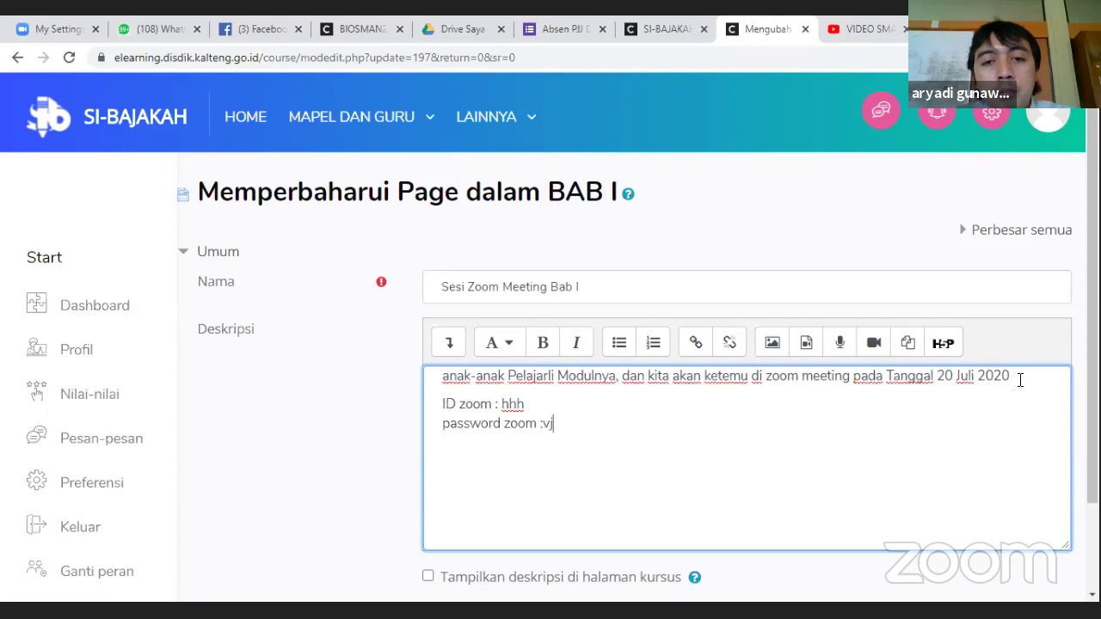
scroll(1021, 380, down, 1)
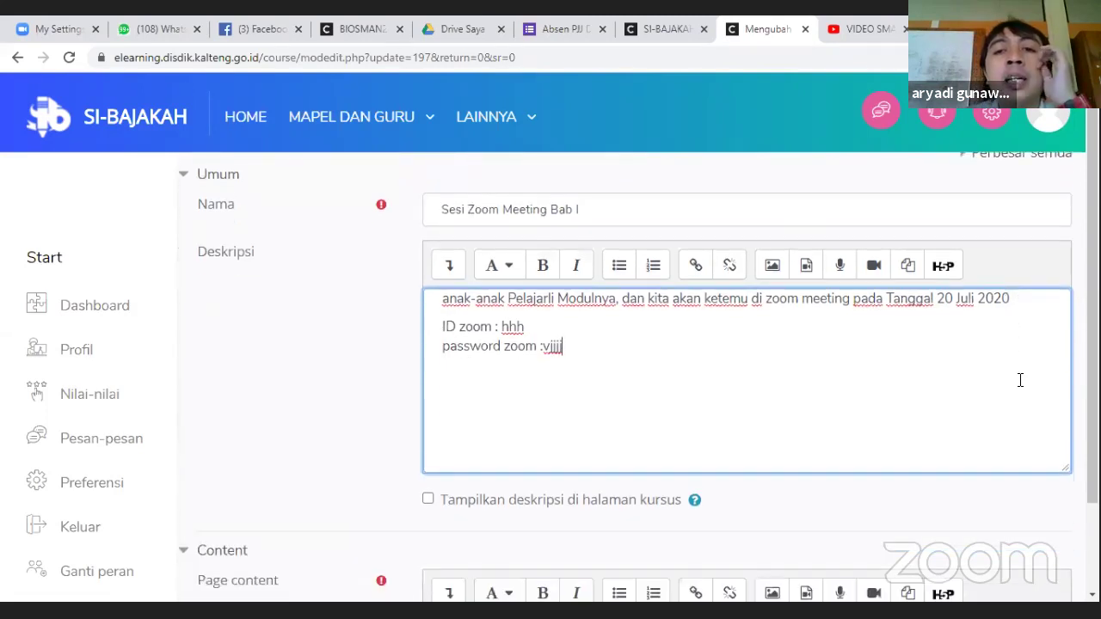
scroll(1020, 380, down, 1)
scroll(1020, 381, down, 1)
scroll(1020, 381, up, 1)
scroll(1020, 380, down, 4)
scroll(1020, 380, down, 3)
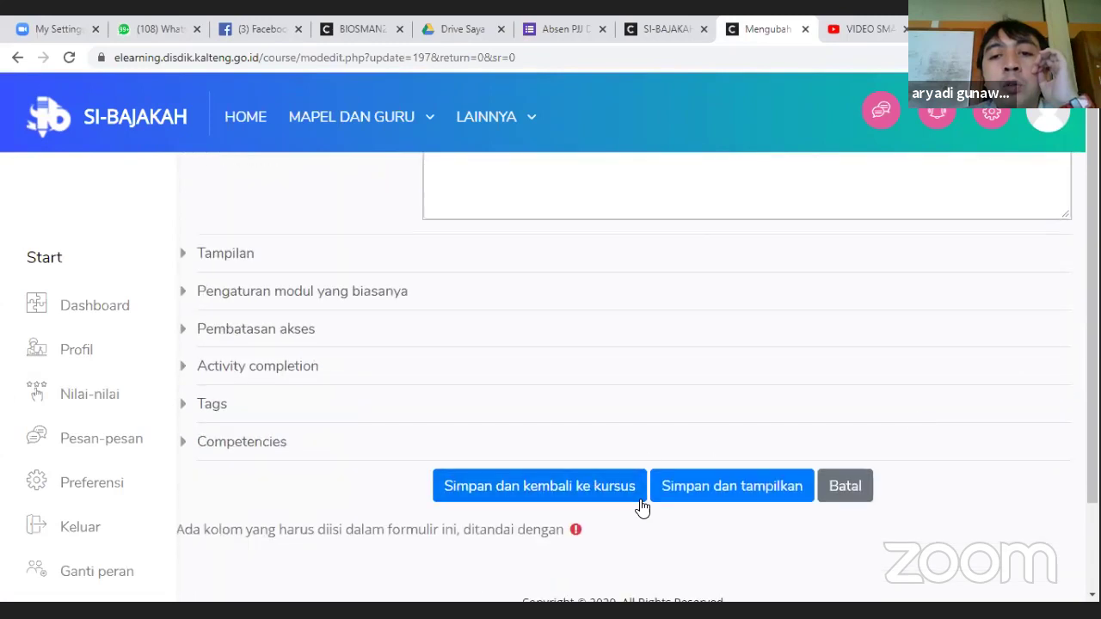
click(684, 492)
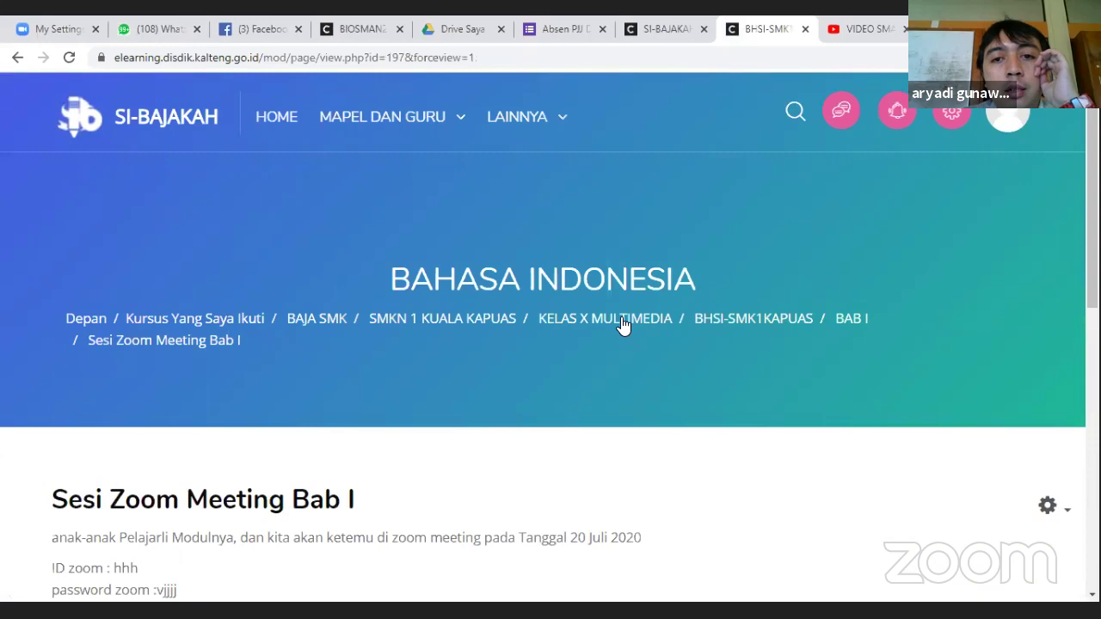
- Go through KELAS X MULTIMEDIA to the BAHASA INDONESIA course and expand BAB I
click(619, 323)
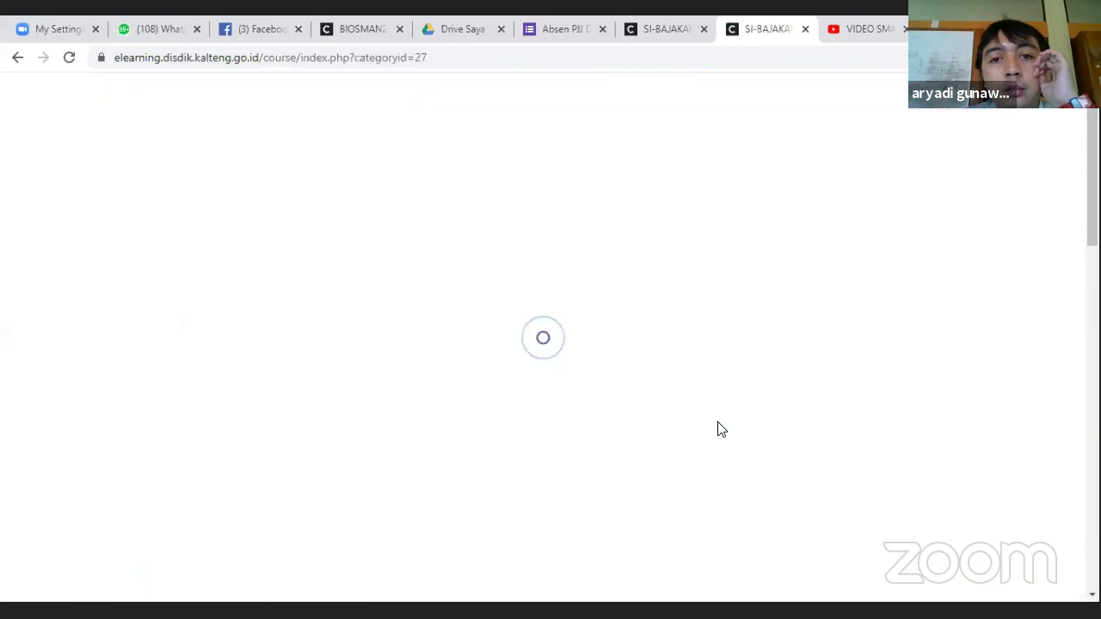
scroll(721, 430, down, 3)
scroll(715, 425, up, 2)
scroll(649, 438, down, 3)
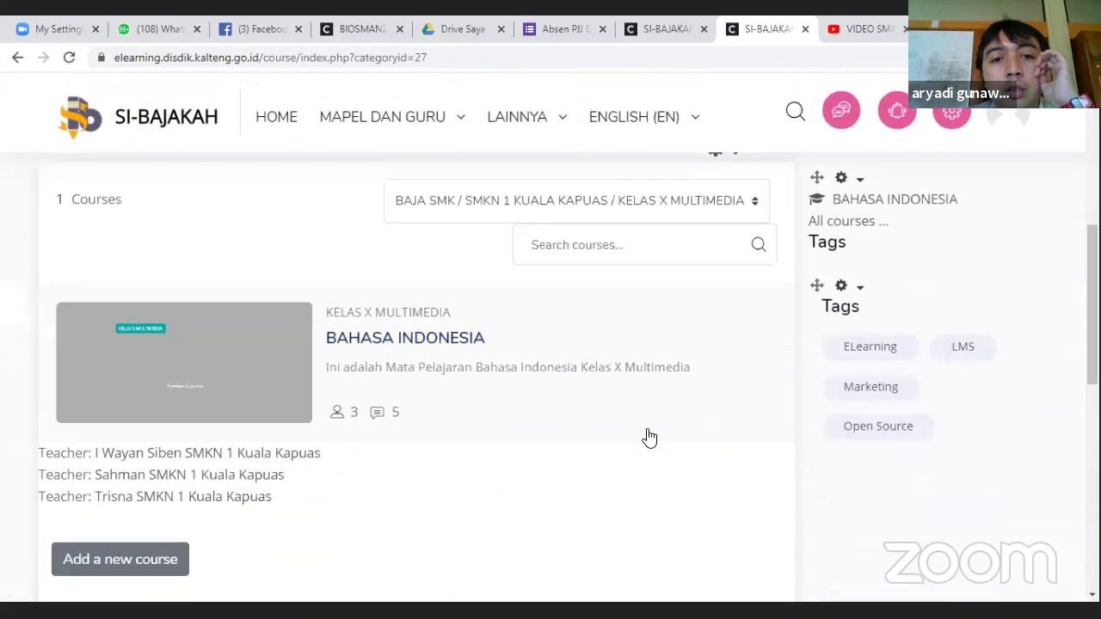
click(430, 337)
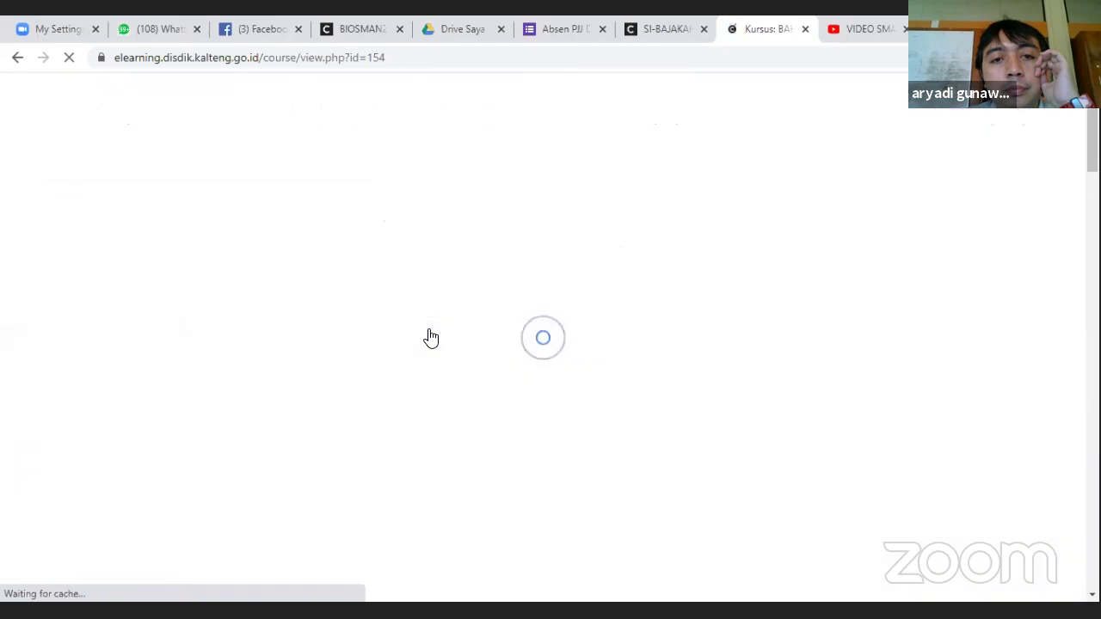
scroll(555, 400, down, 3)
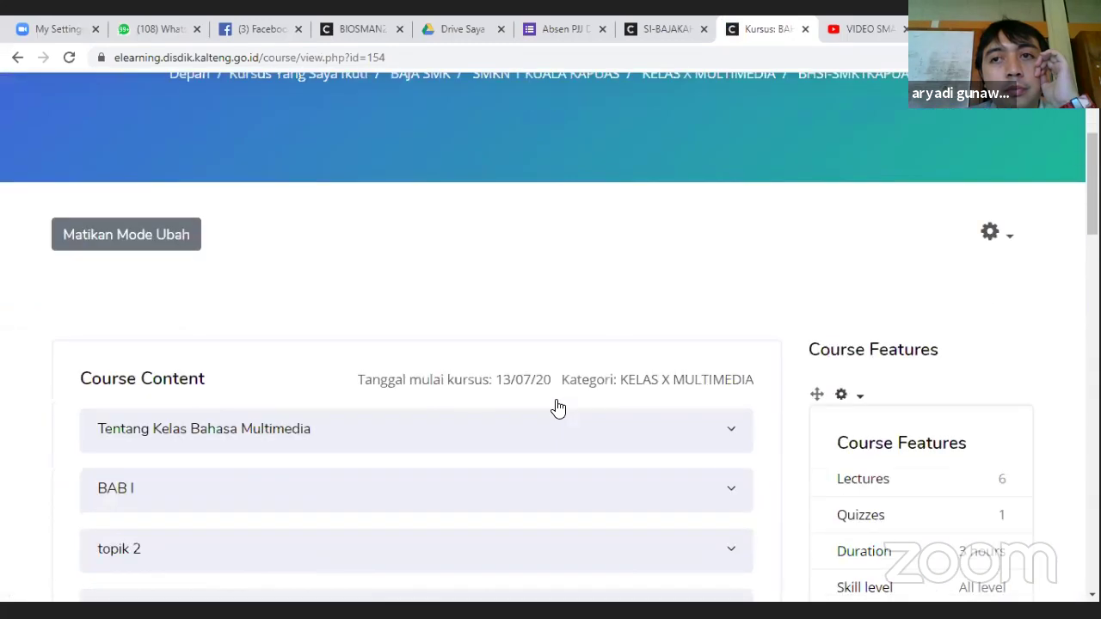
scroll(479, 342, down, 1)
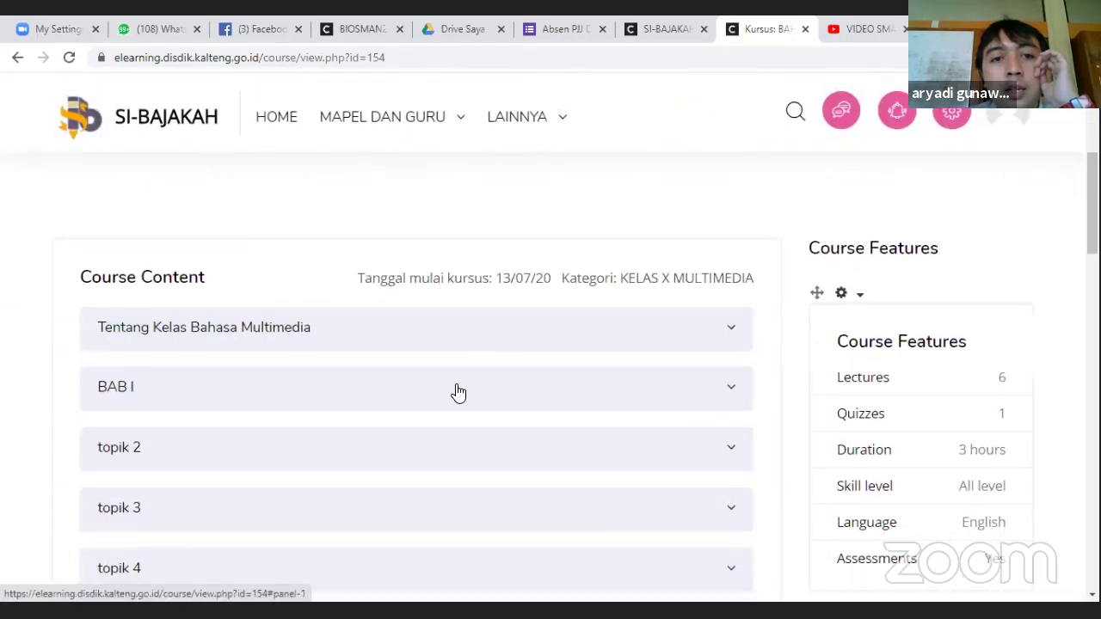
click(458, 392)
- Open the add-activity-or-resource chooser for BAB I
scroll(456, 392, down, 3)
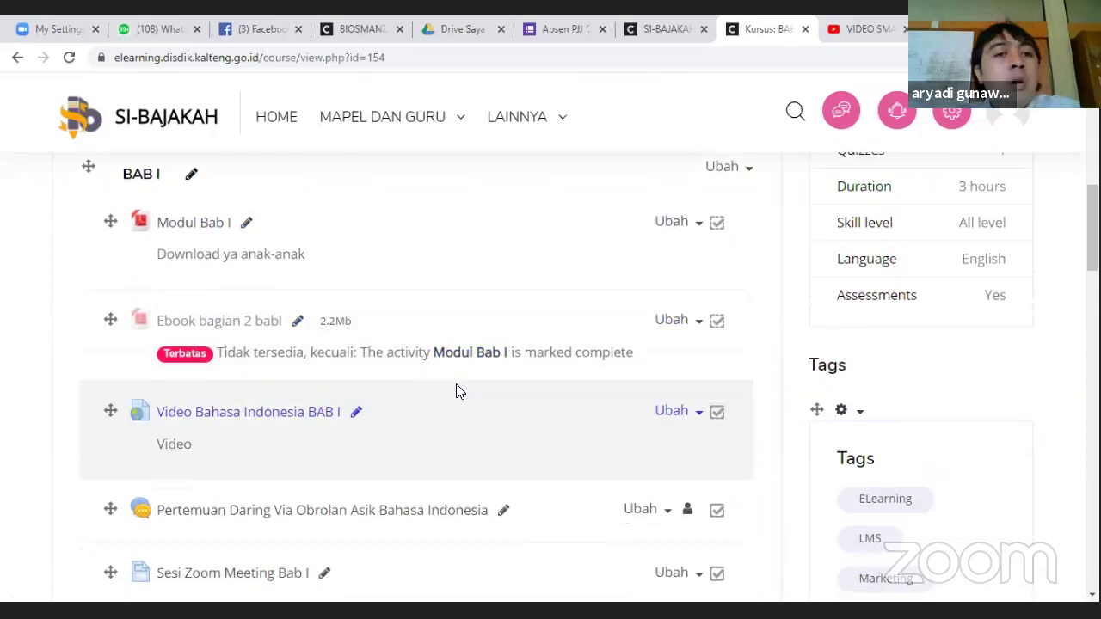
scroll(457, 396, down, 1)
scroll(364, 289, up, 2)
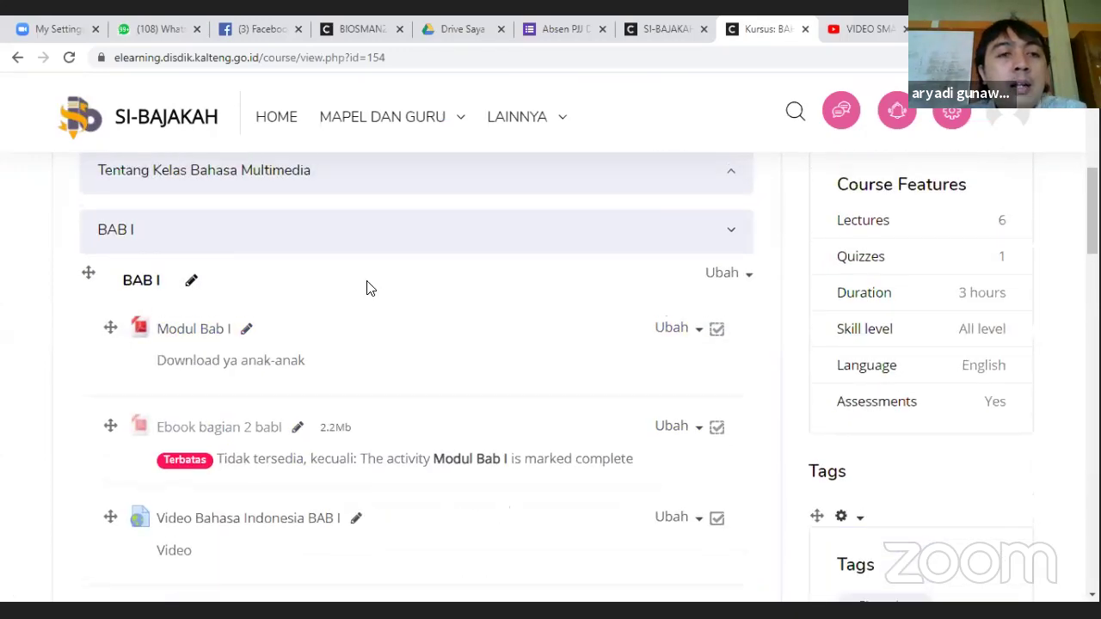
scroll(489, 386, down, 1)
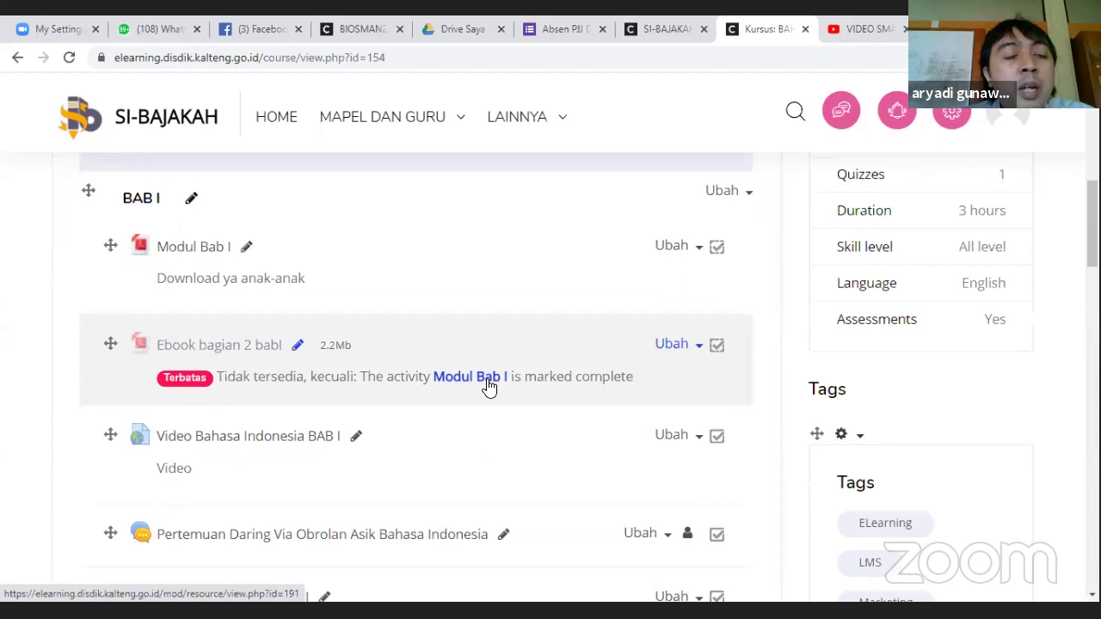
scroll(489, 386, down, 2)
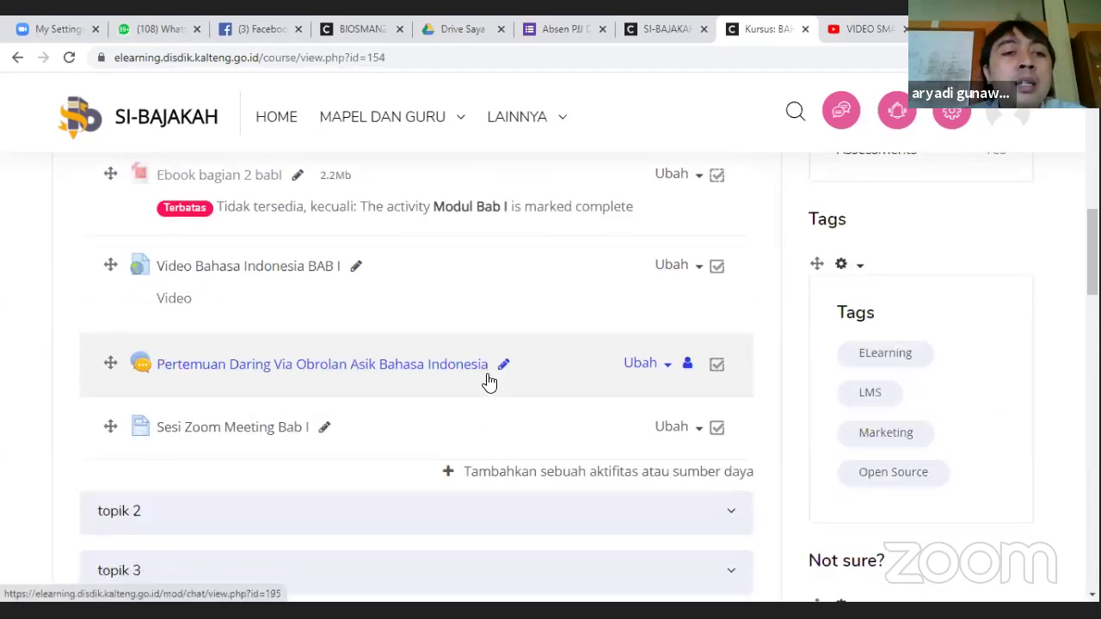
click(607, 472)
mouse_move(522, 249)
mouse_down()
mouse_move(523, 313)
mouse_move(522, 251)
mouse_up()
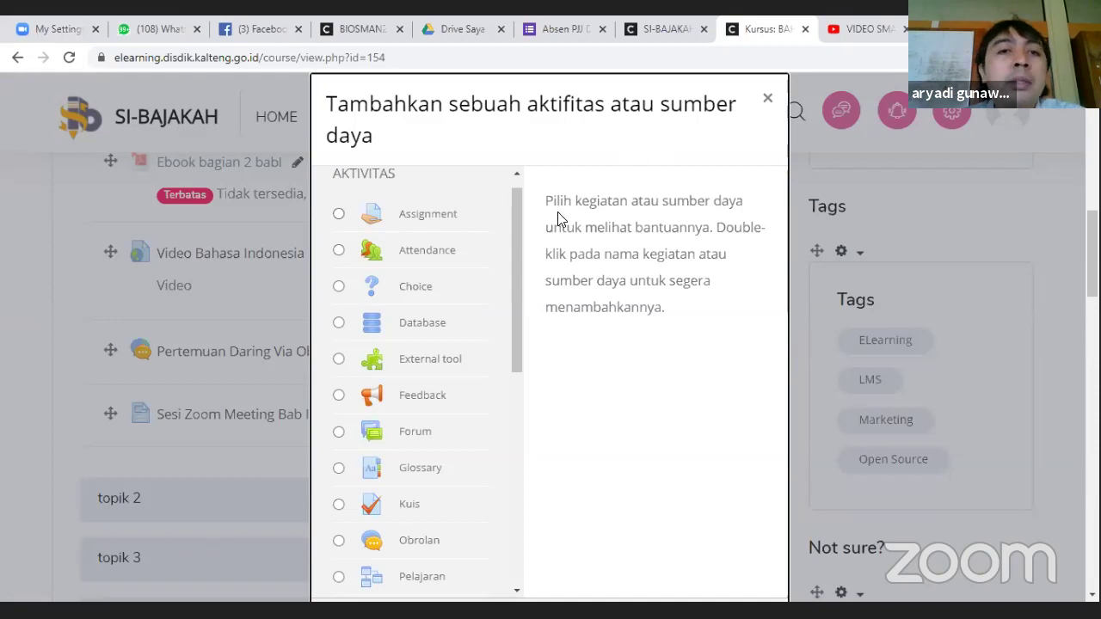
- Close the activity chooser, then reopen the list of activities and resources for BAB I
click(767, 99)
scroll(371, 327, down, 1)
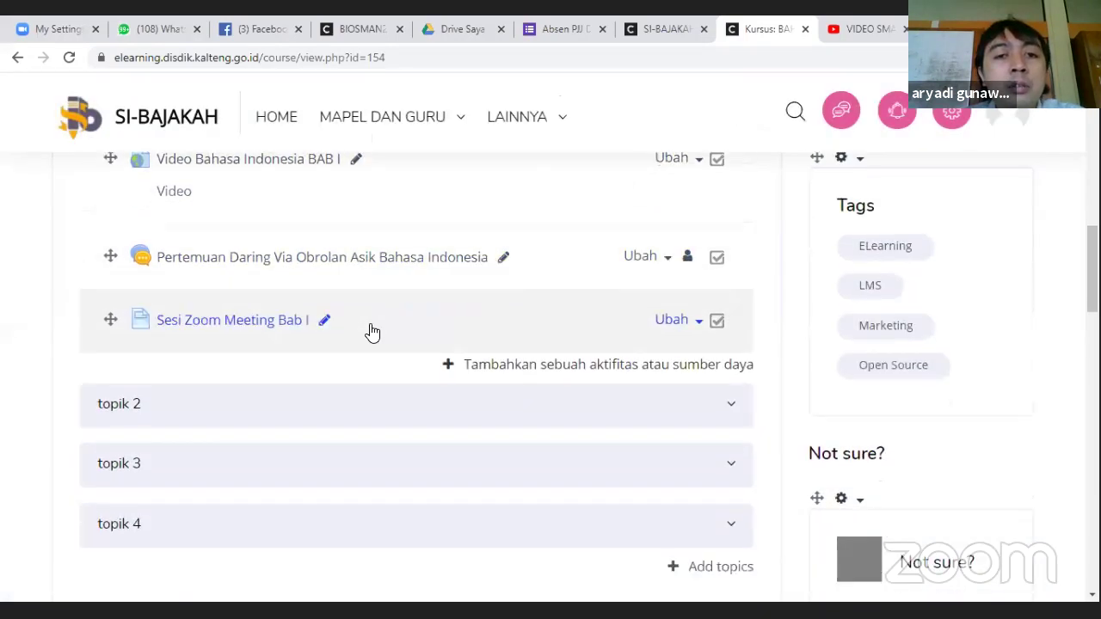
scroll(371, 332, down, 1)
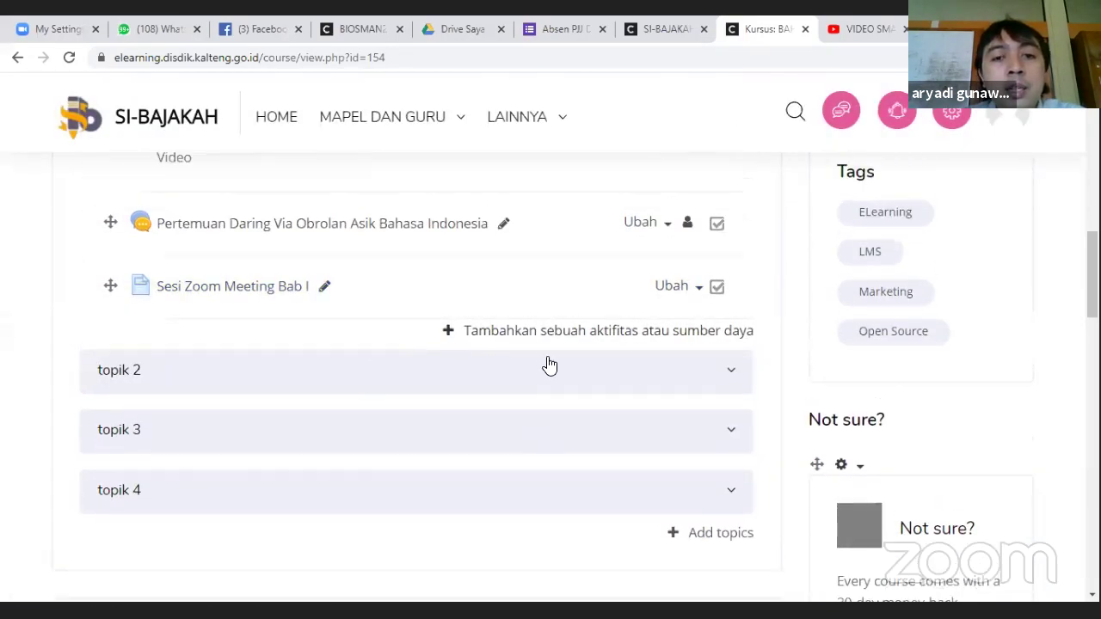
click(551, 336)
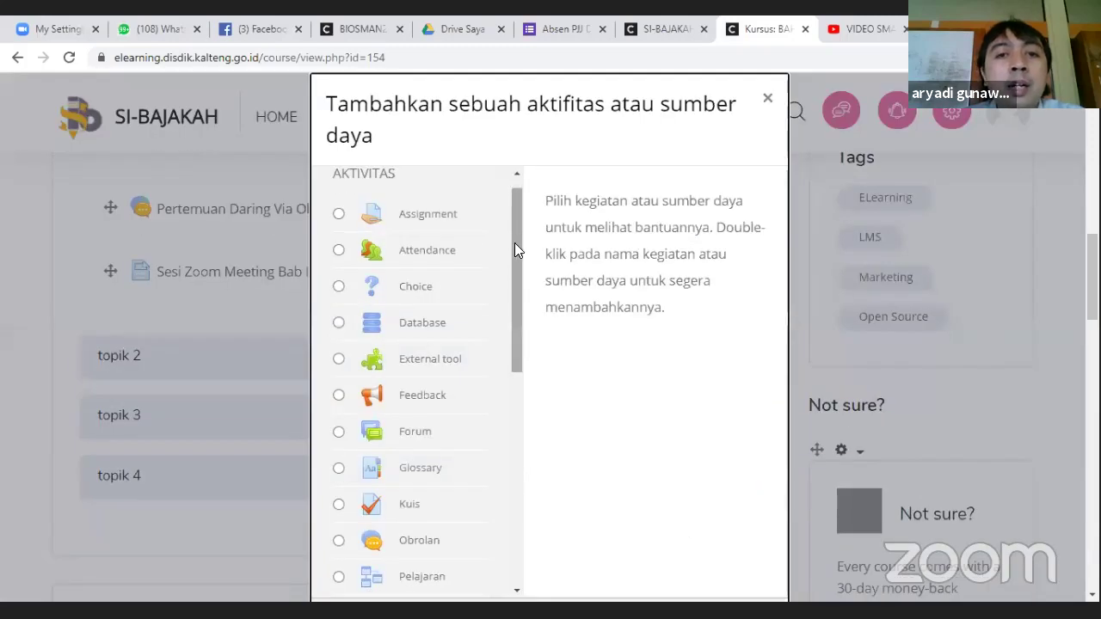
scroll(519, 275, down, 3)
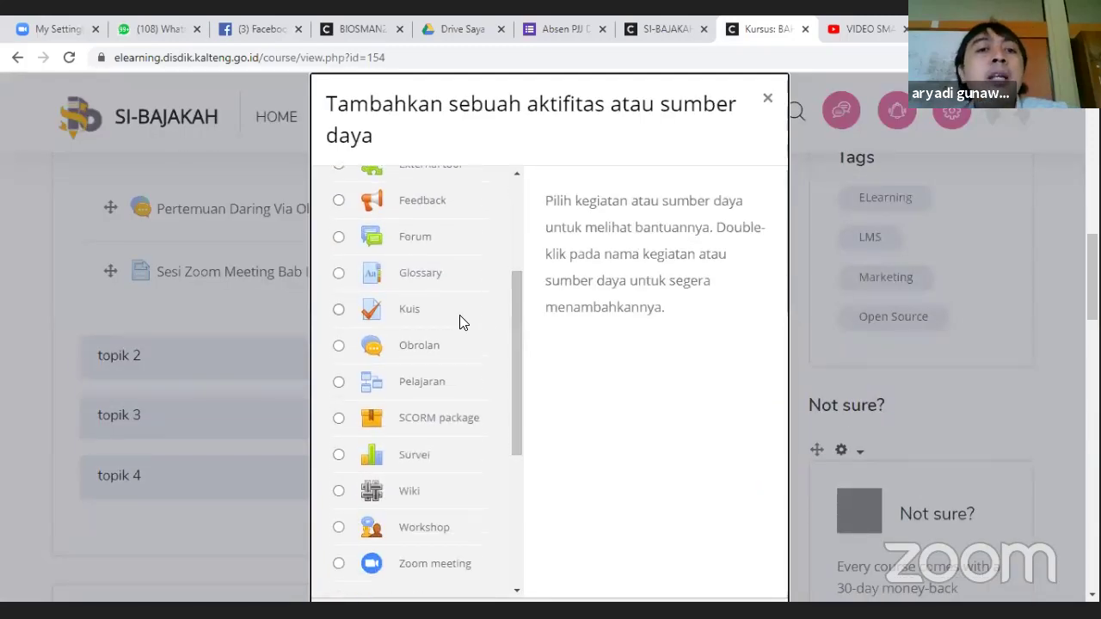
- After glancing at Feedback and Forum, pick Kuis and add it to BAB I
click(411, 306)
scroll(755, 344, down, 5)
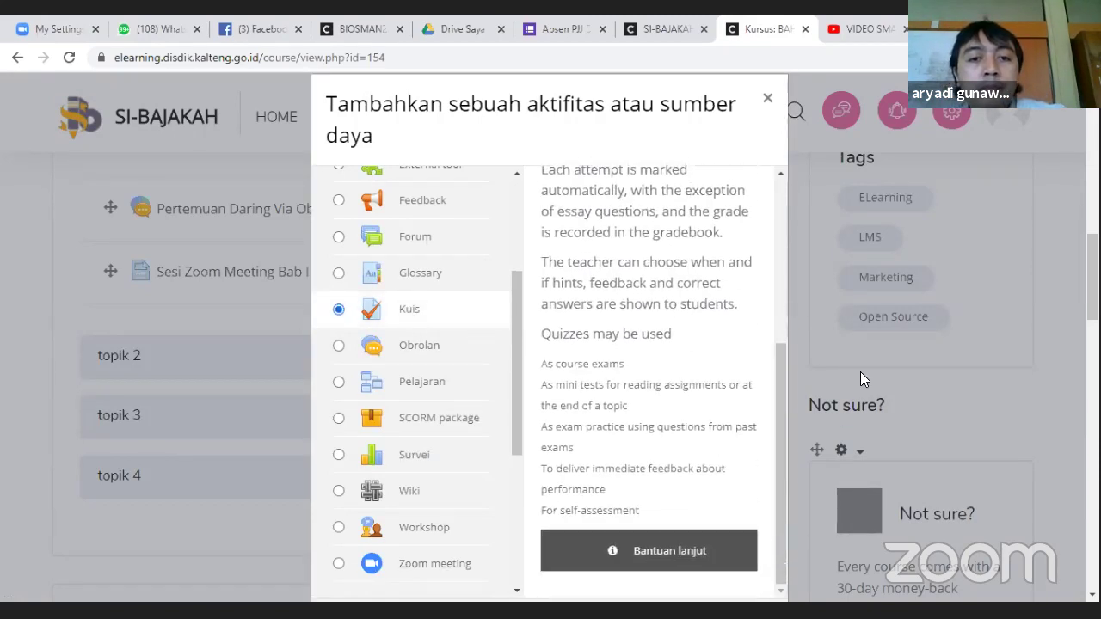
scroll(481, 482, up, 4)
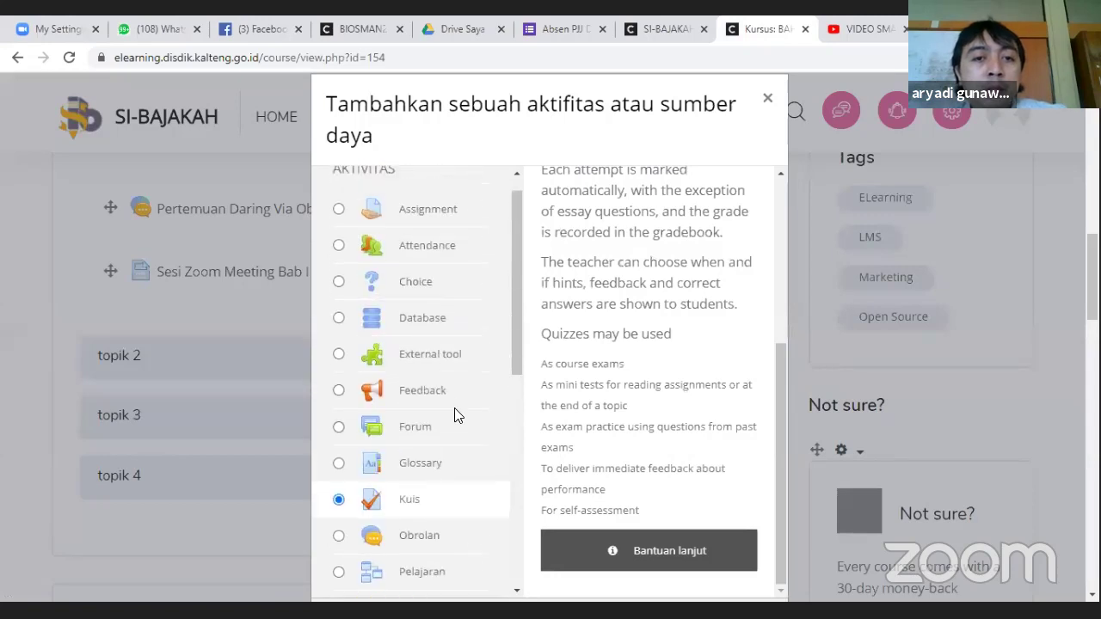
click(448, 395)
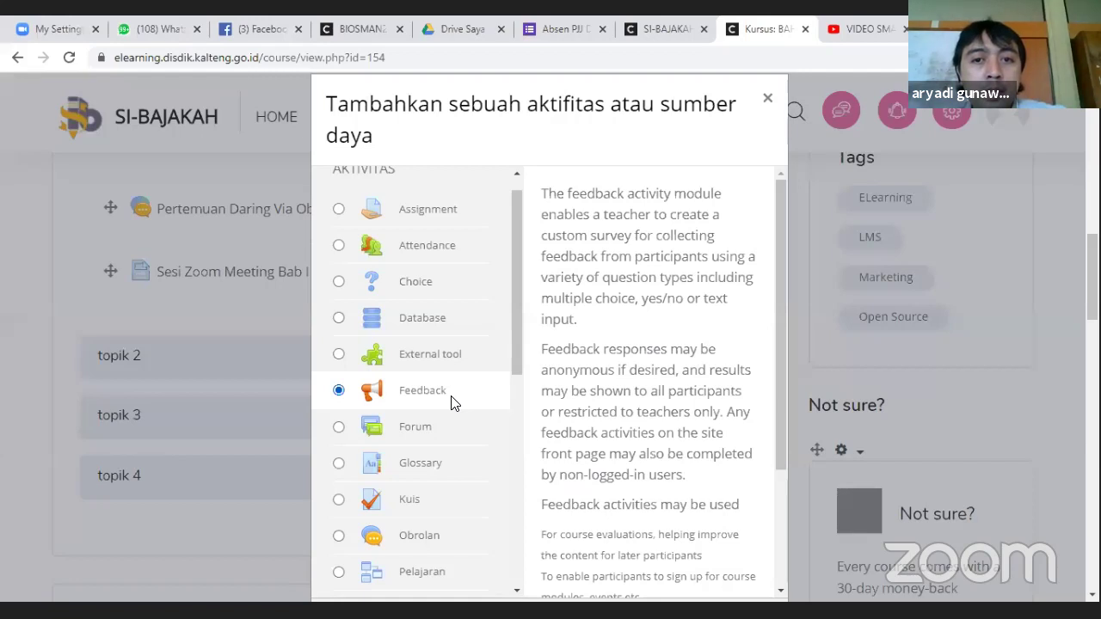
scroll(453, 404, down, 1)
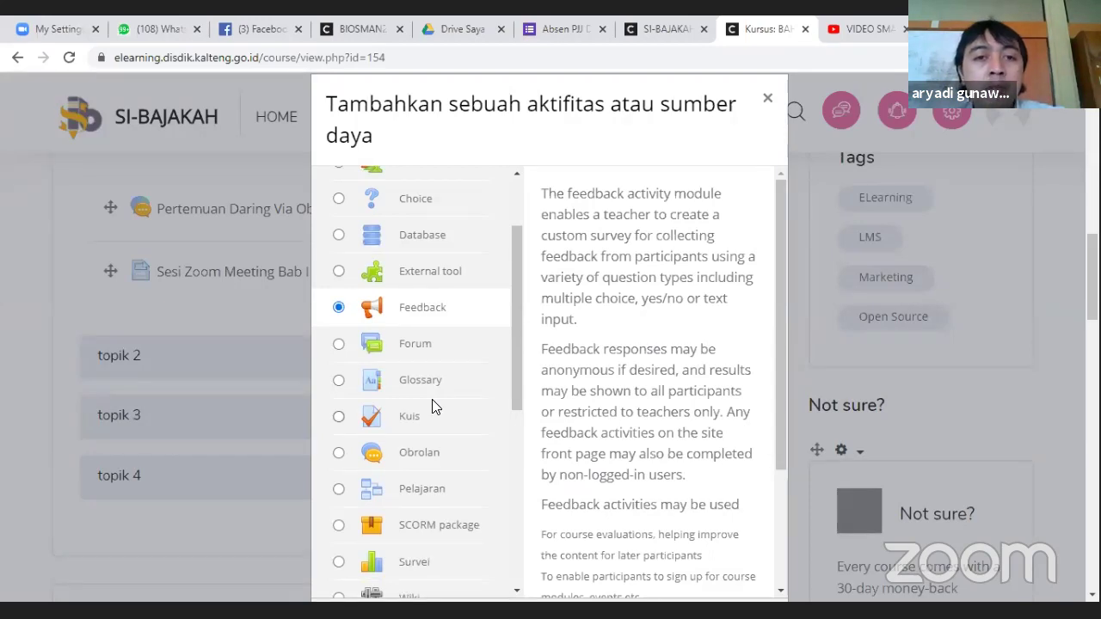
click(410, 349)
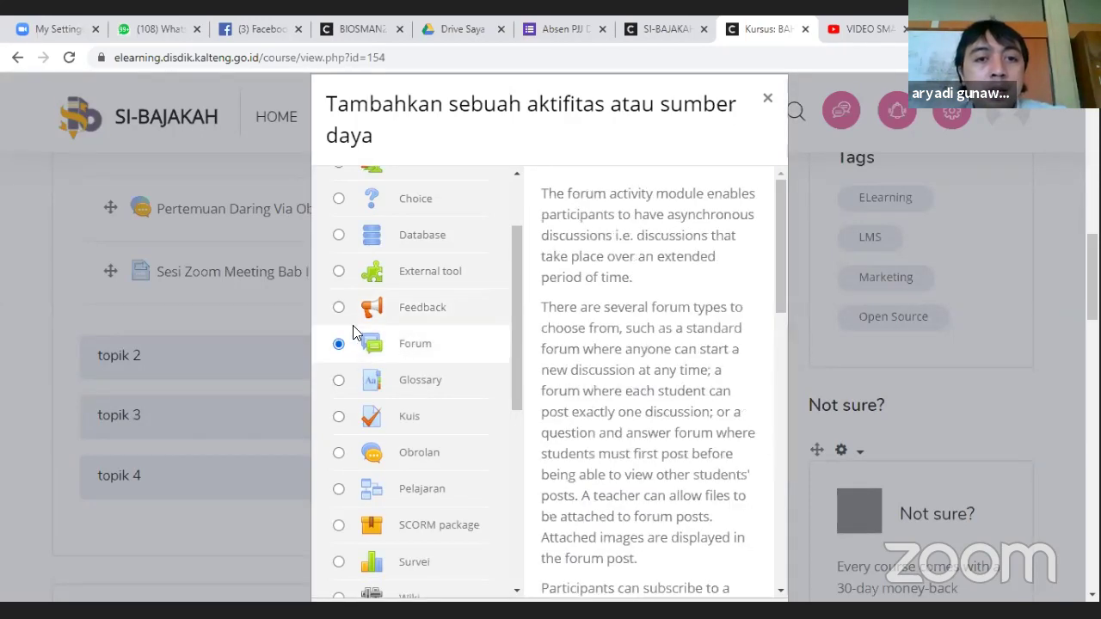
click(414, 427)
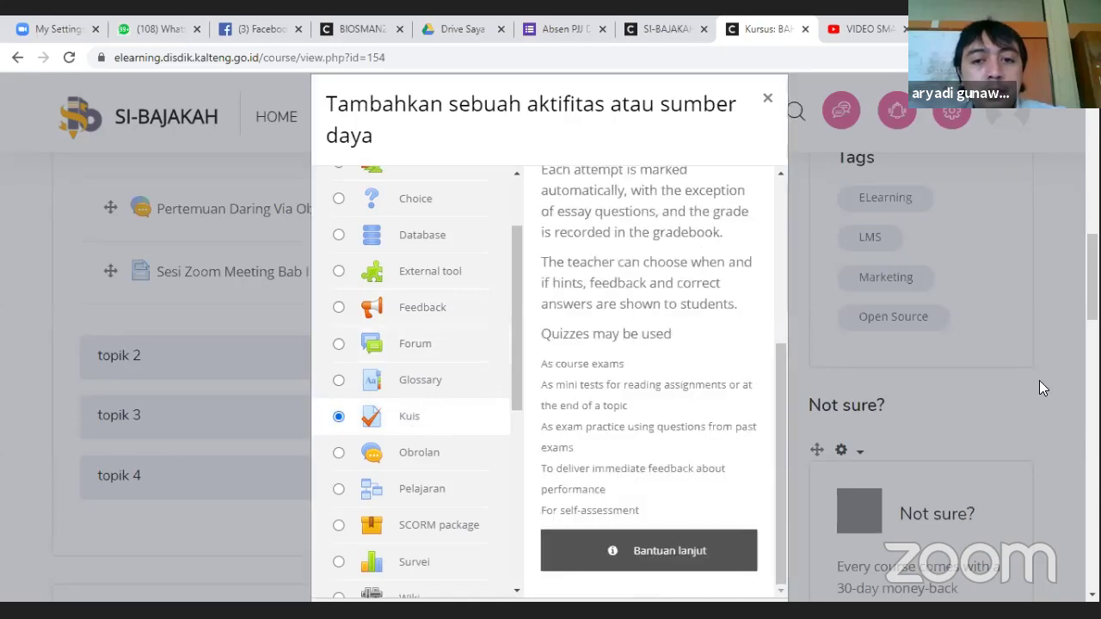
scroll(1039, 380, down, 4)
click(607, 292)
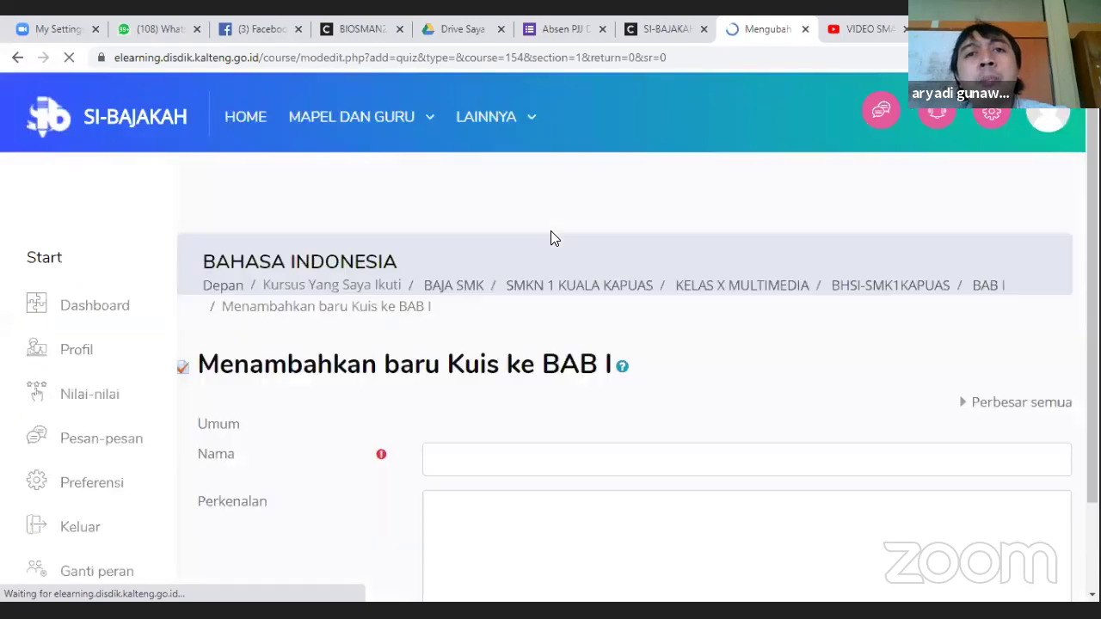
- Enter 'Kuis Bab' as the quiz name
click(477, 370)
text(Kuis Bab I)
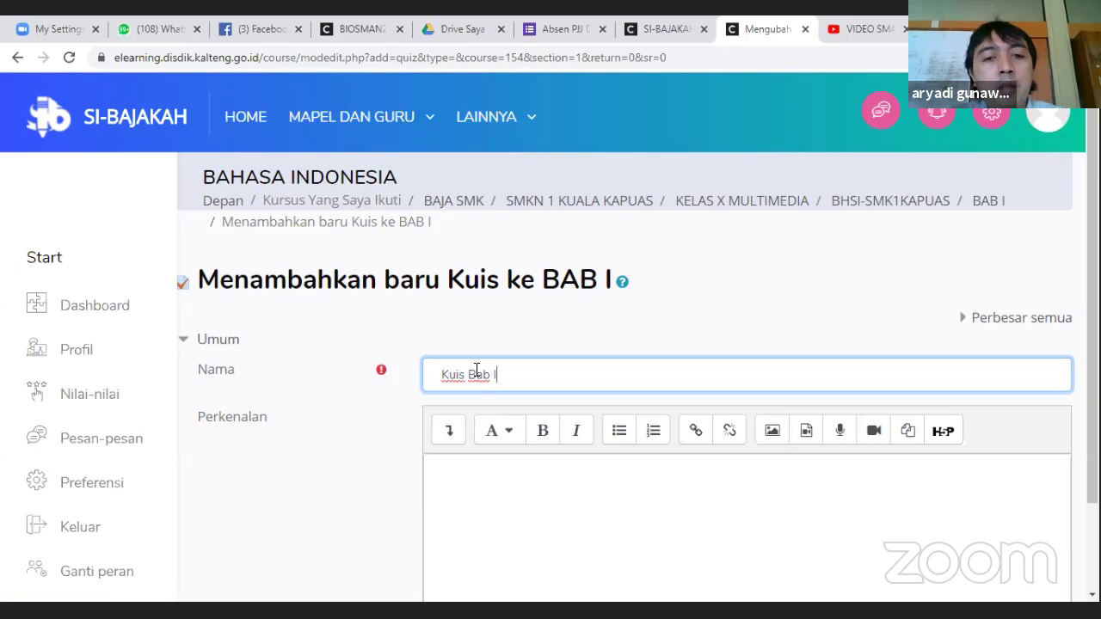
scroll(477, 372, down, 3)
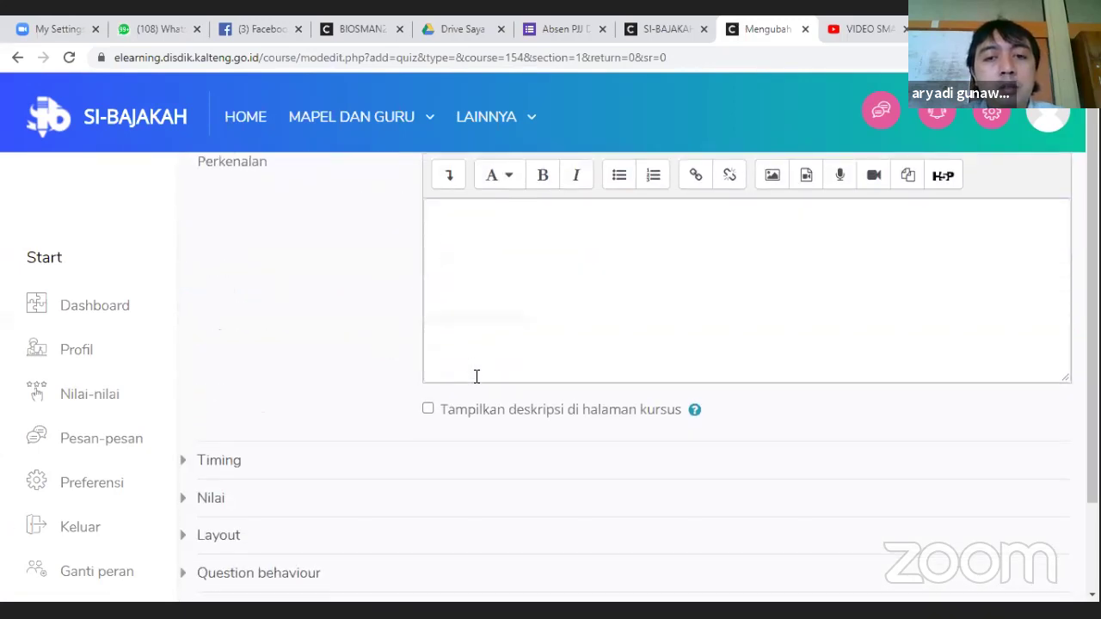
click(516, 283)
scroll(541, 302, up, 4)
scroll(322, 487, down, 4)
- Enable the quiz open date on day 20 and close date on day 21
click(232, 413)
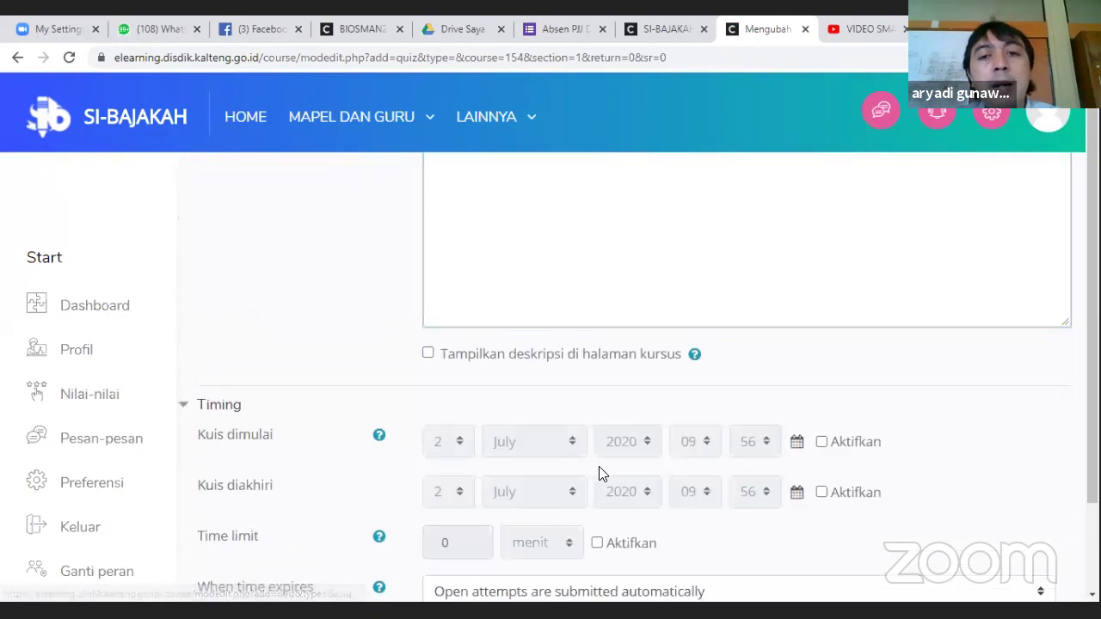
scroll(728, 433, down, 1)
click(822, 360)
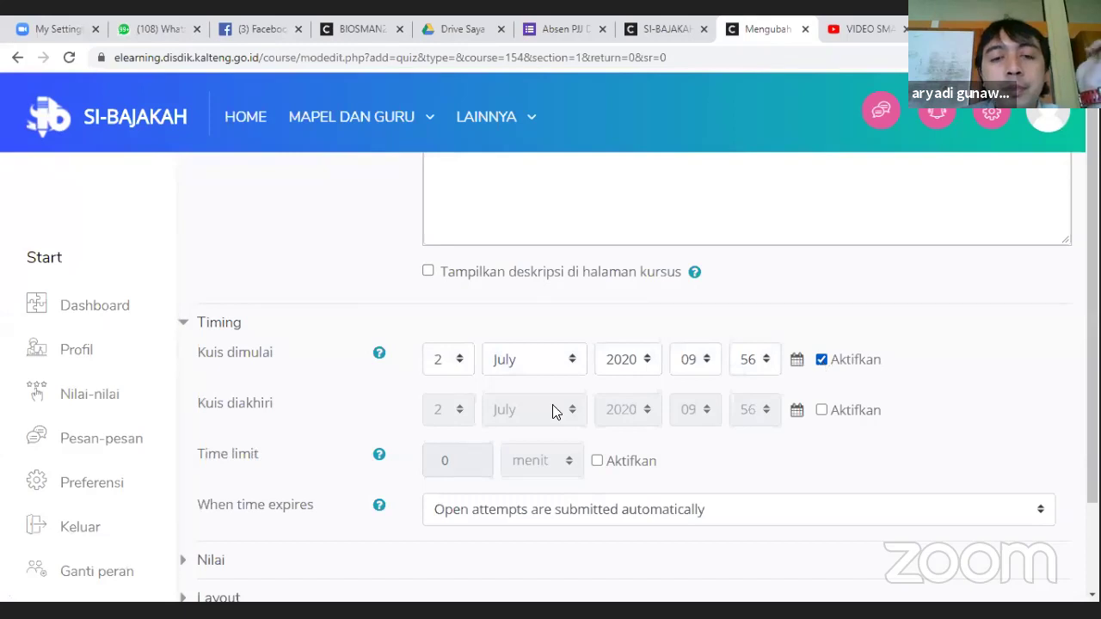
click(453, 366)
drag(463, 188, 468, 248)
click(449, 242)
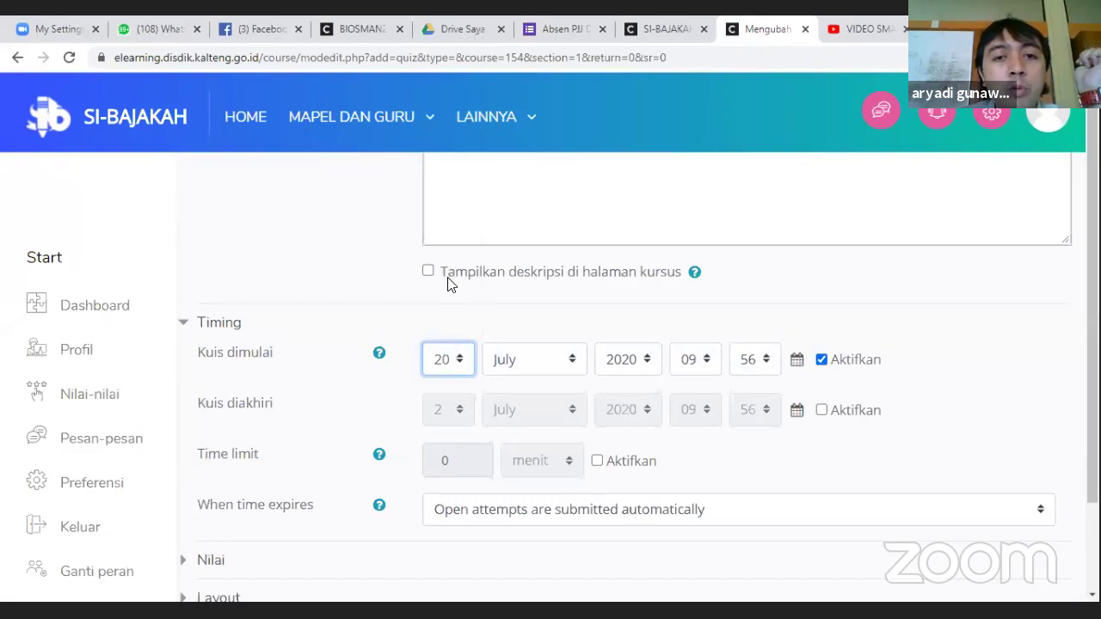
click(821, 411)
click(448, 410)
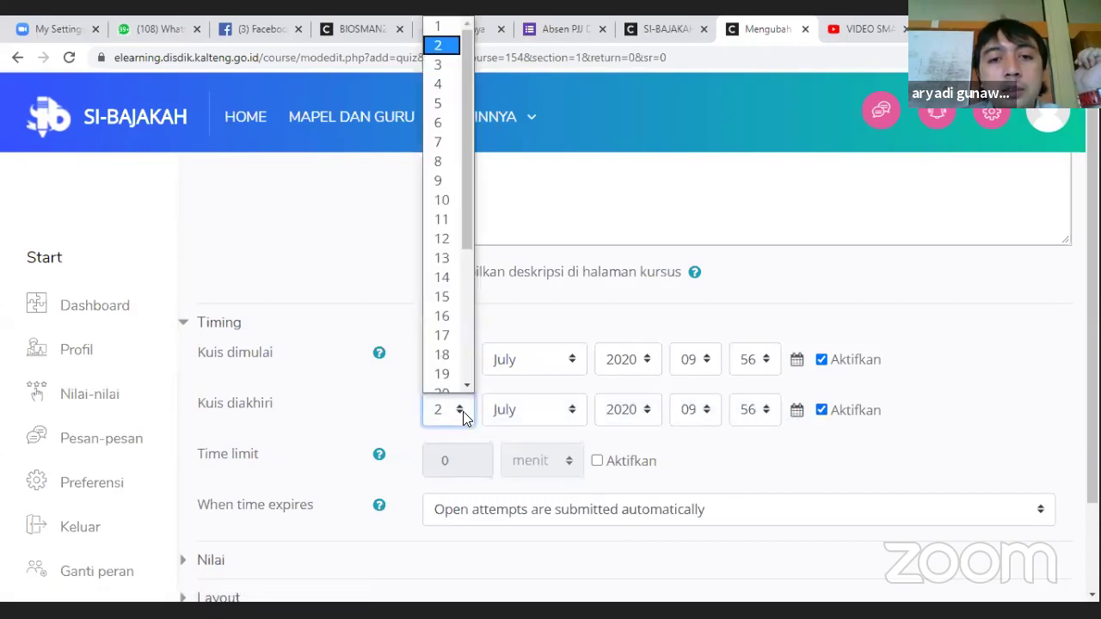
drag(466, 184, 470, 279)
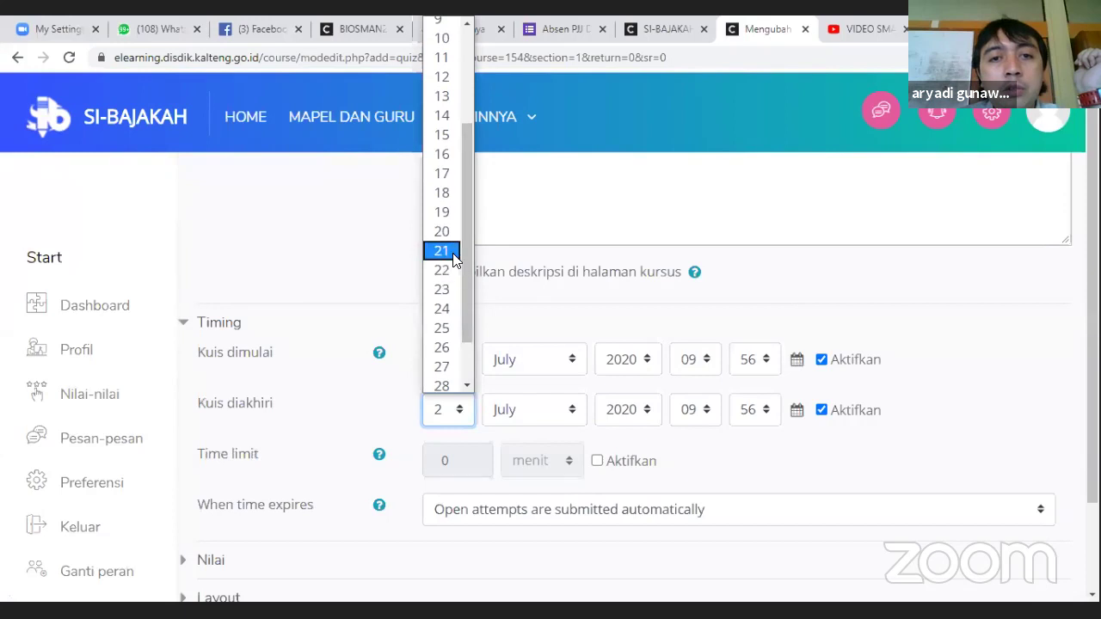
click(444, 251)
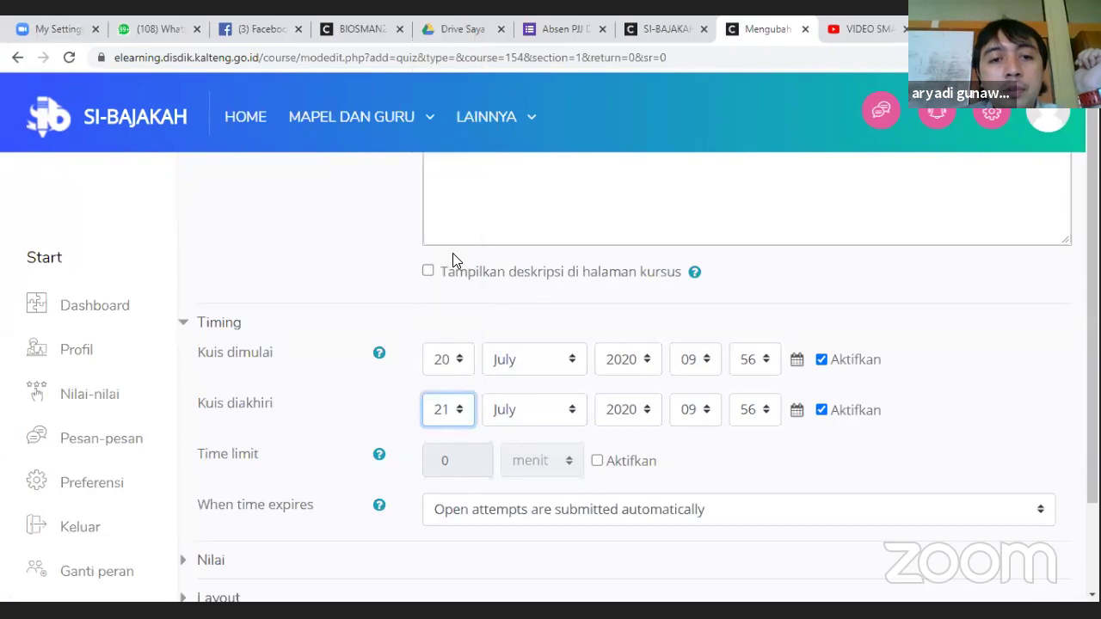
- Enable a time limit of 60 minutes for the quiz
click(597, 462)
double_click(458, 456)
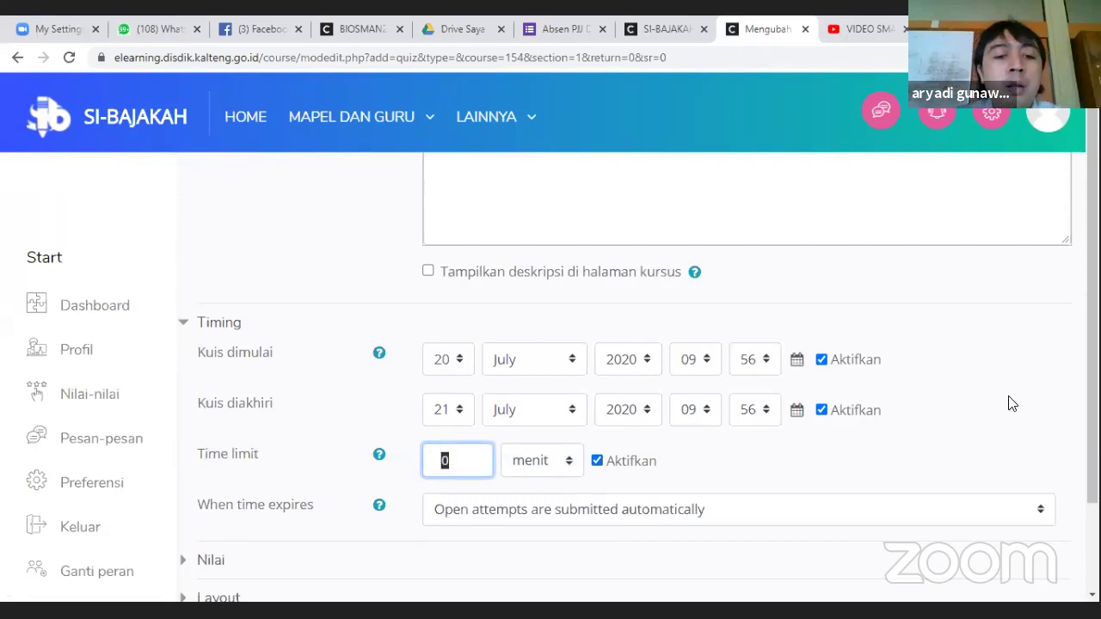
text(60)
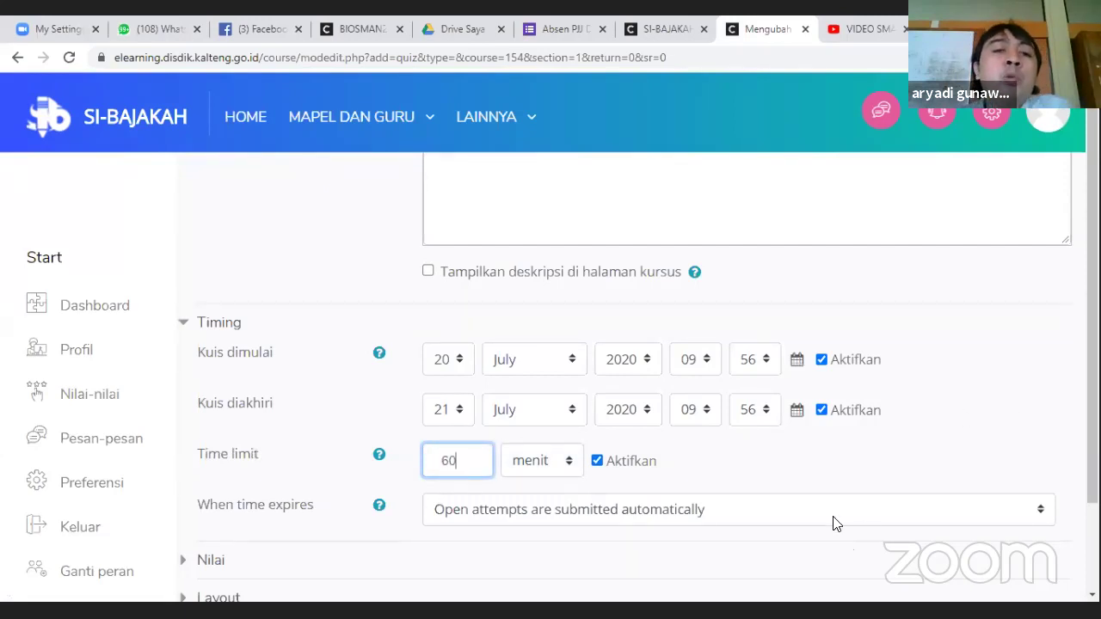
scroll(523, 441, down, 2)
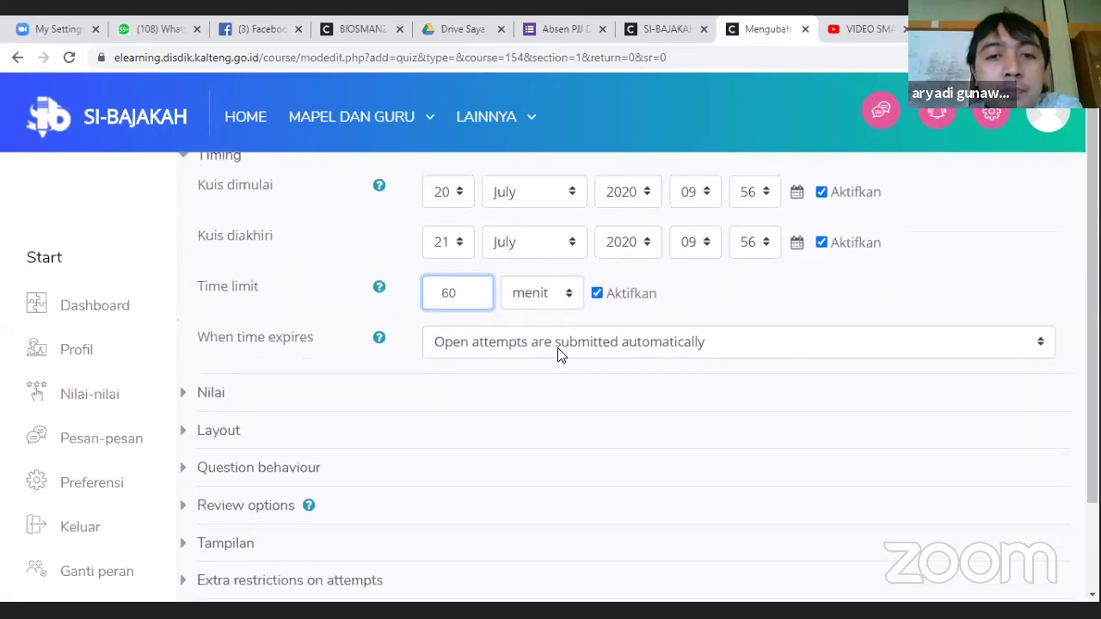
- Try the time-expiry options, switching between grace period and submit-before-expiry
click(559, 344)
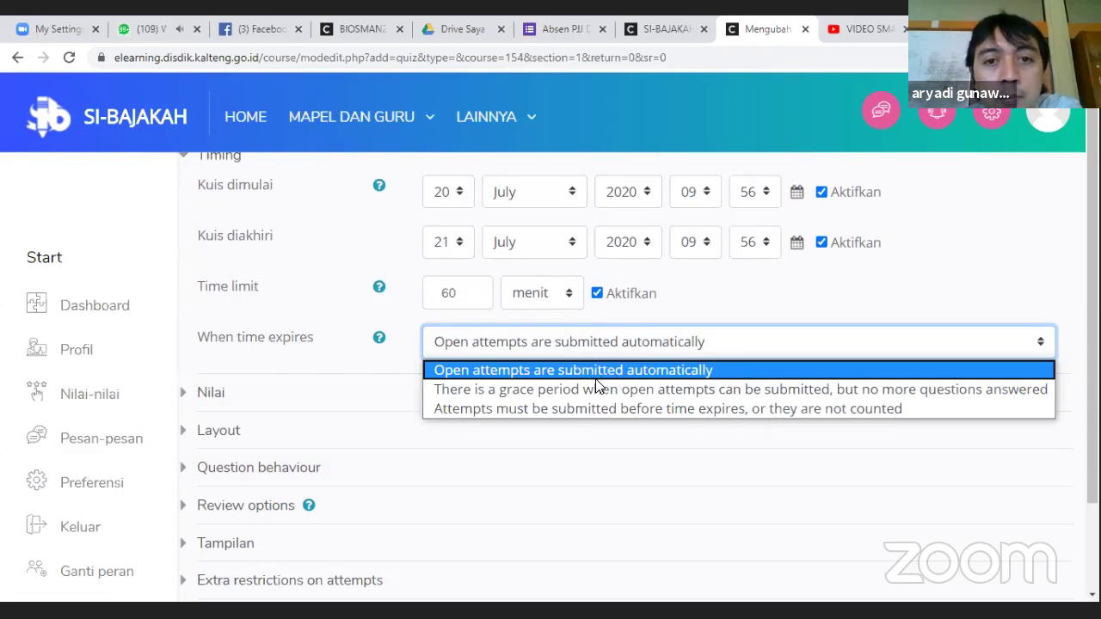
key(Escape)
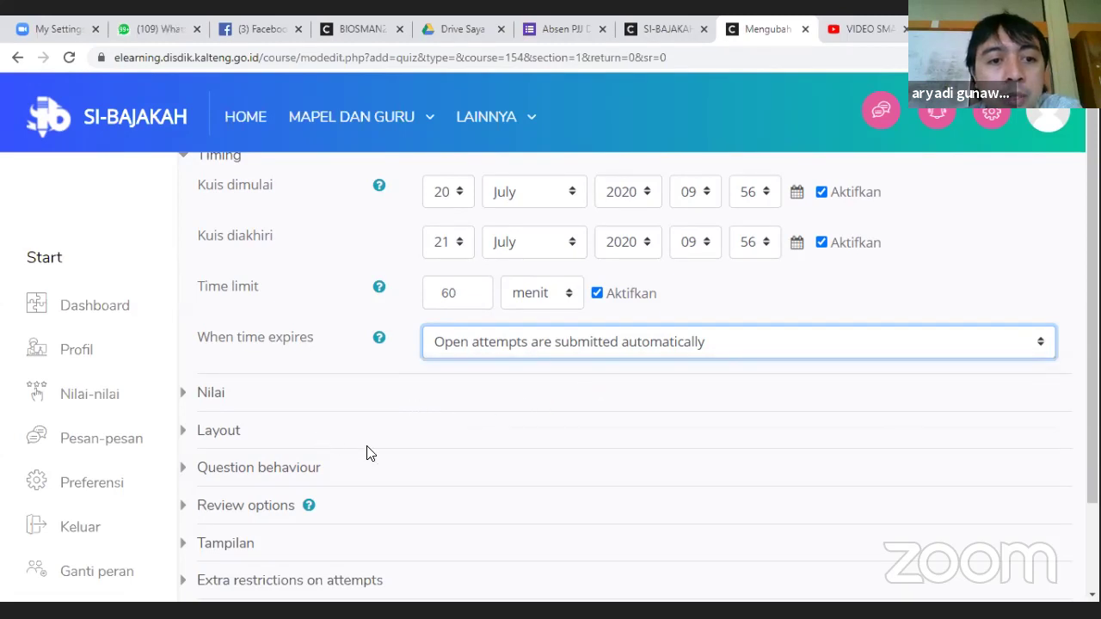
scroll(411, 479, down, 5)
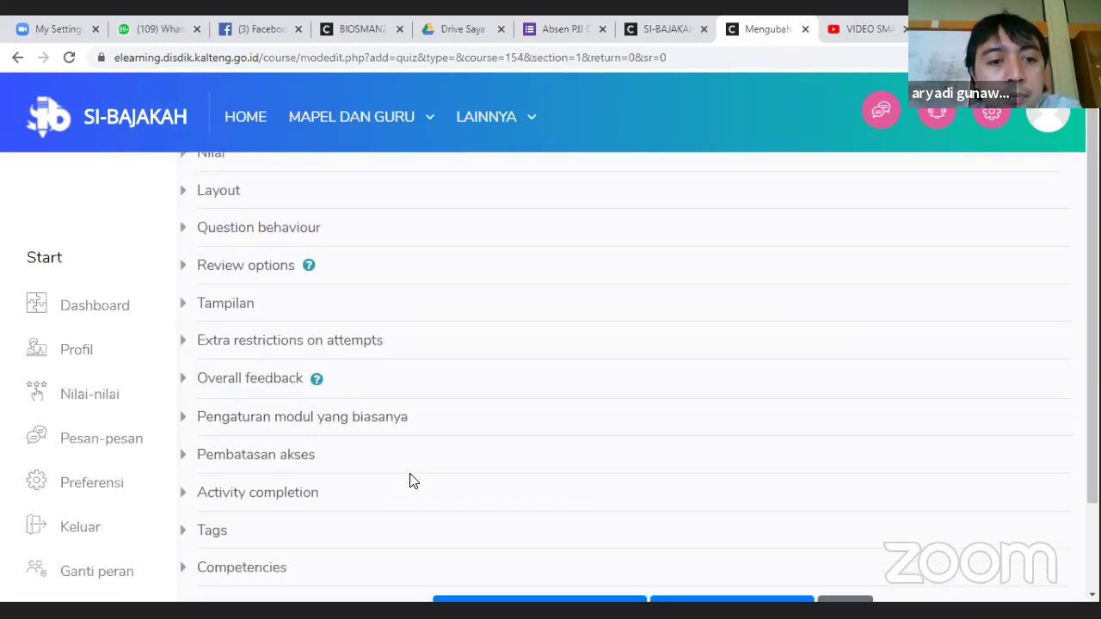
scroll(410, 480, down, 1)
scroll(410, 479, up, 5)
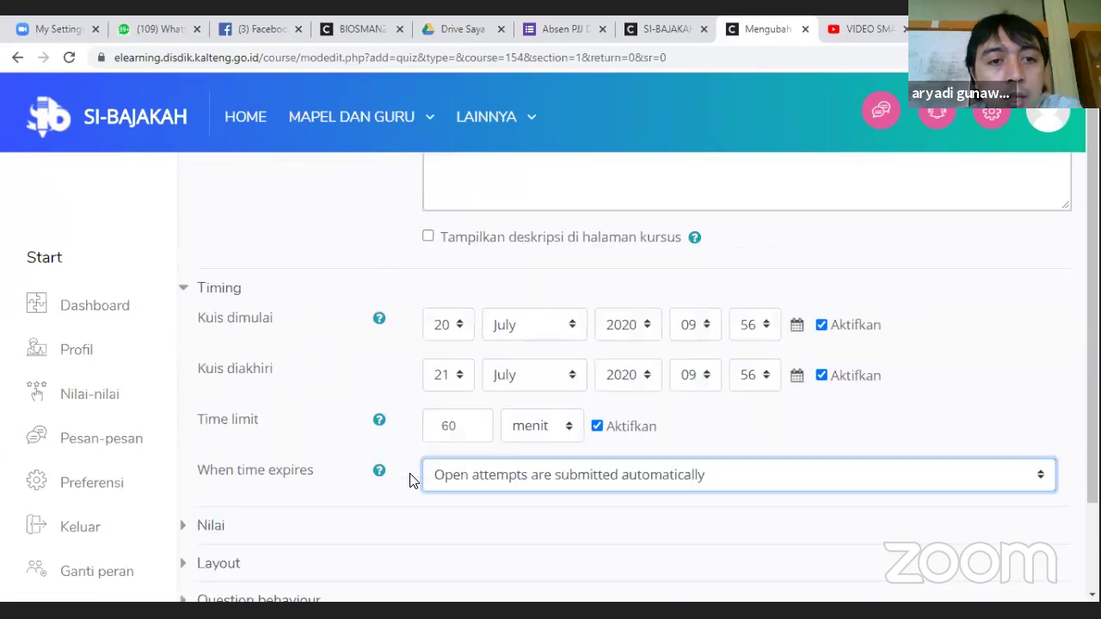
scroll(497, 405, down, 2)
click(527, 332)
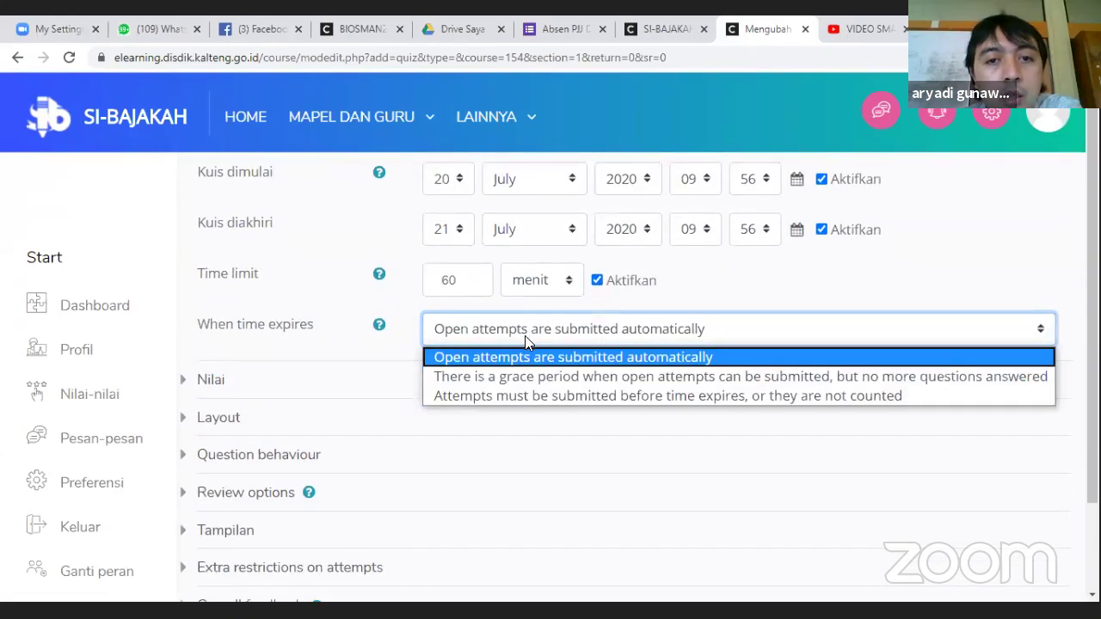
click(546, 377)
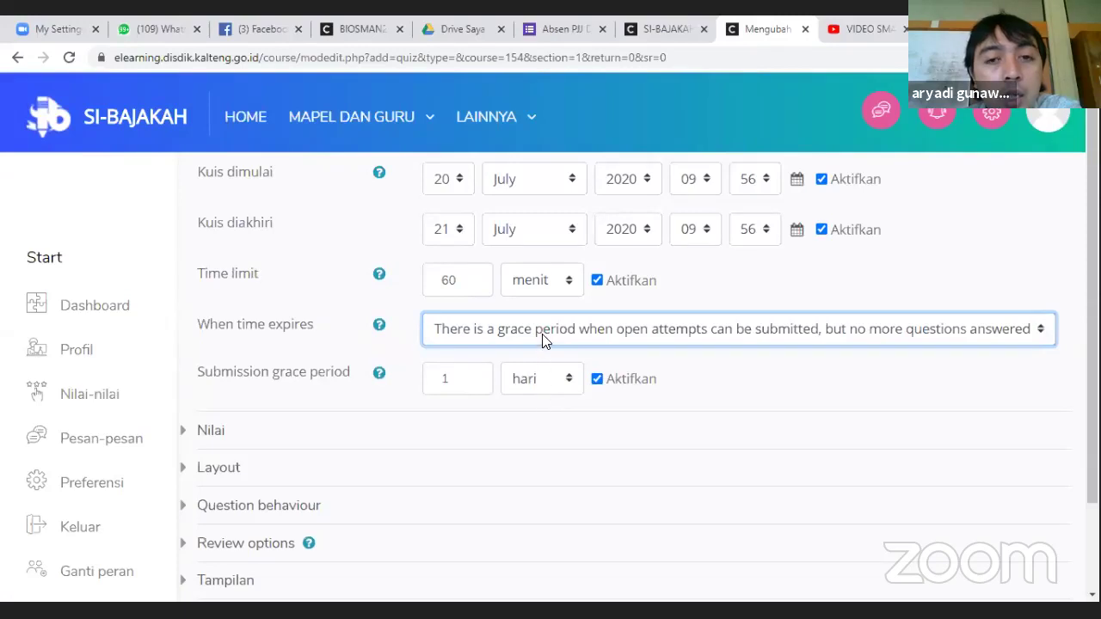
click(542, 341)
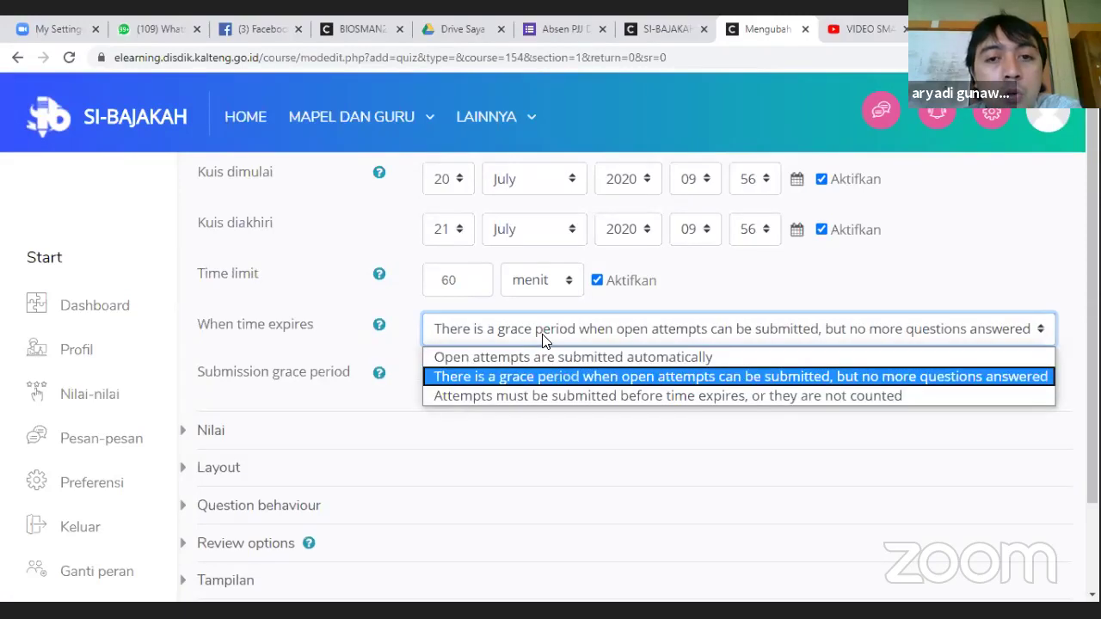
click(576, 396)
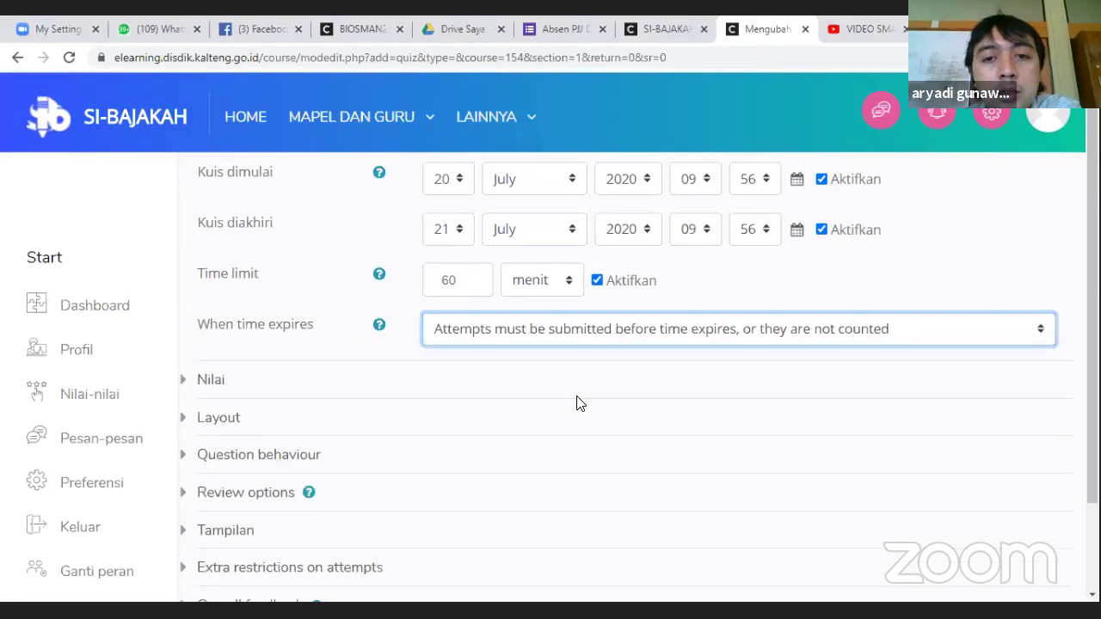
click(579, 342)
click(578, 342)
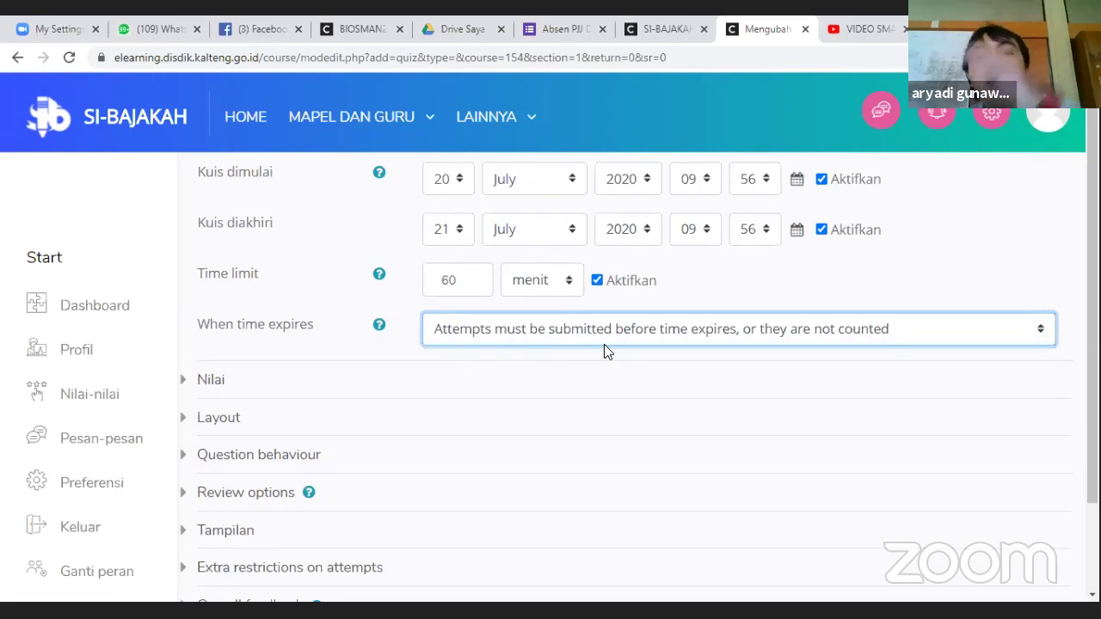
- Set expiry to allow a grace period measured in days, then expand the Nilai settings
click(781, 340)
click(604, 357)
click(595, 334)
click(594, 379)
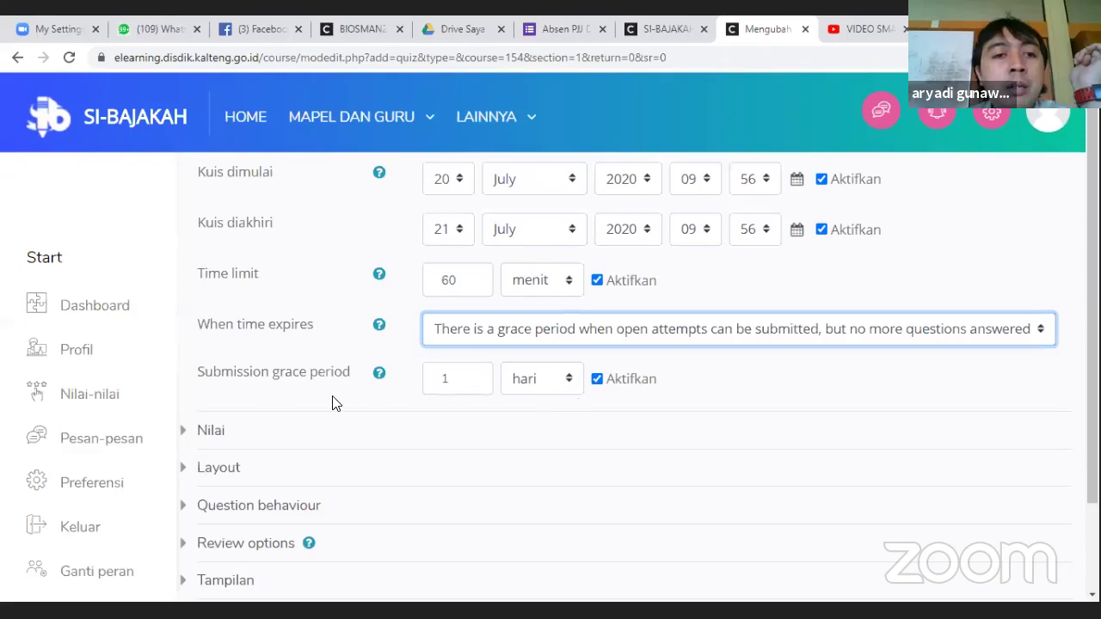
click(464, 382)
click(551, 381)
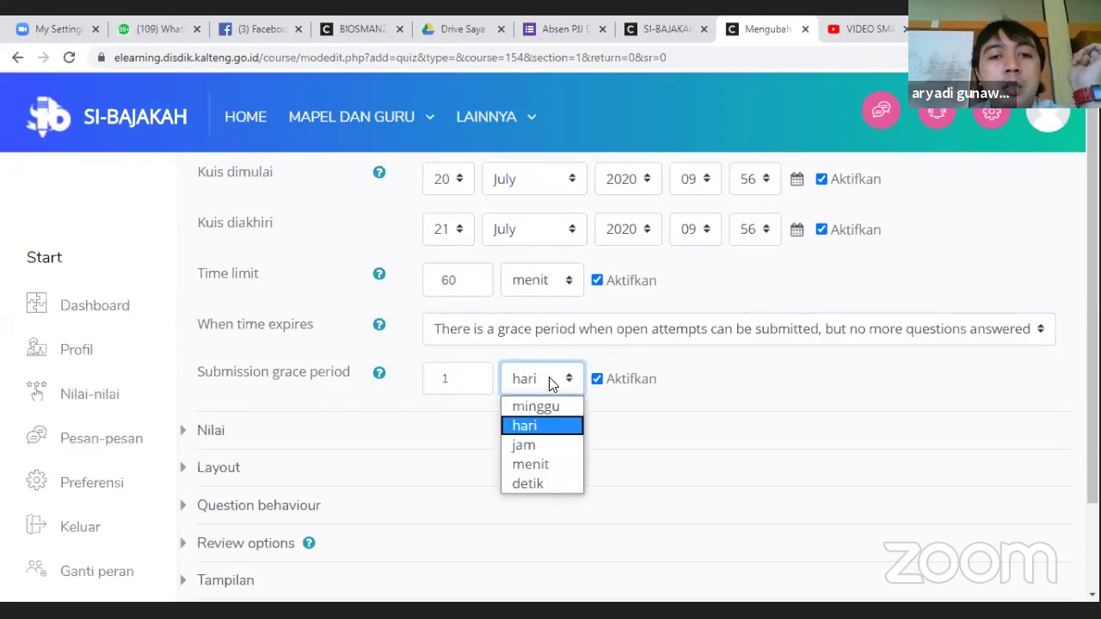
click(548, 426)
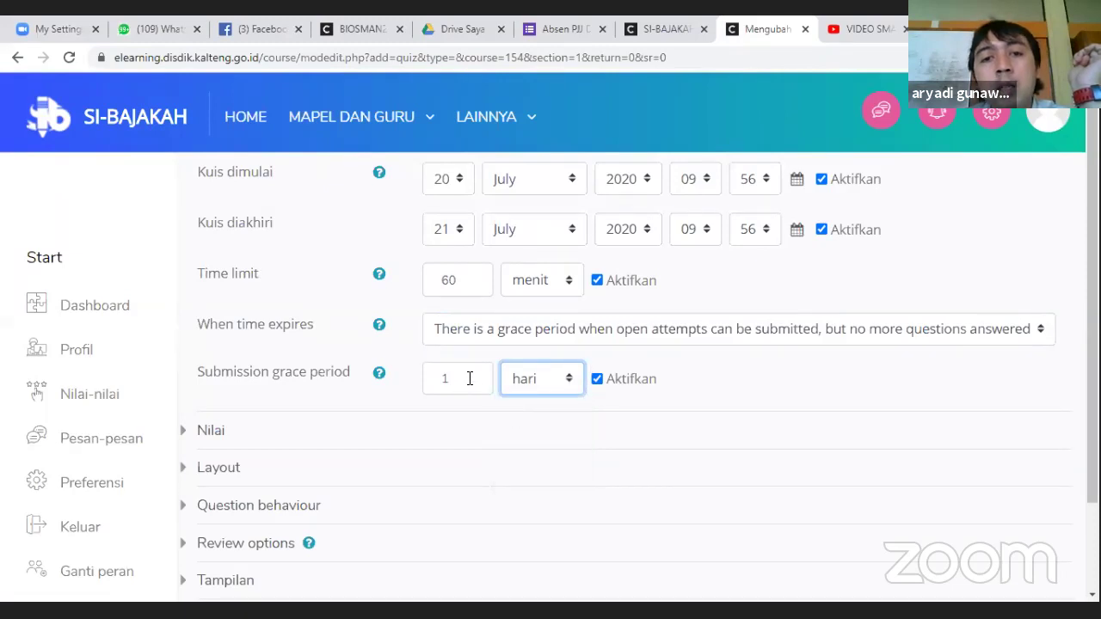
double_click(447, 379)
text(2)
drag(472, 378, 389, 381)
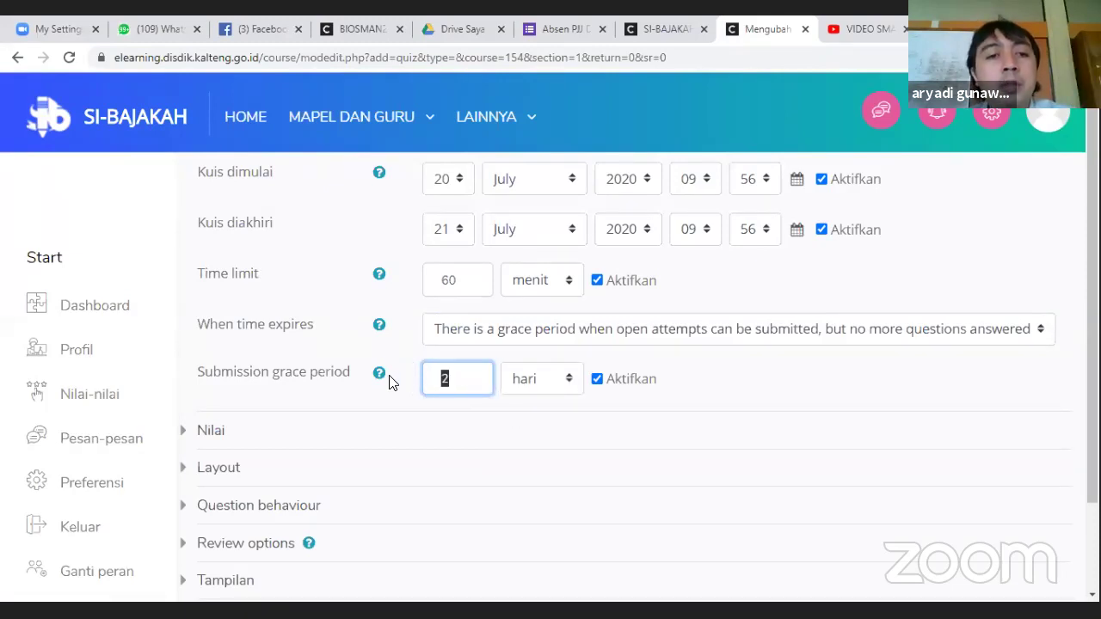
click(225, 433)
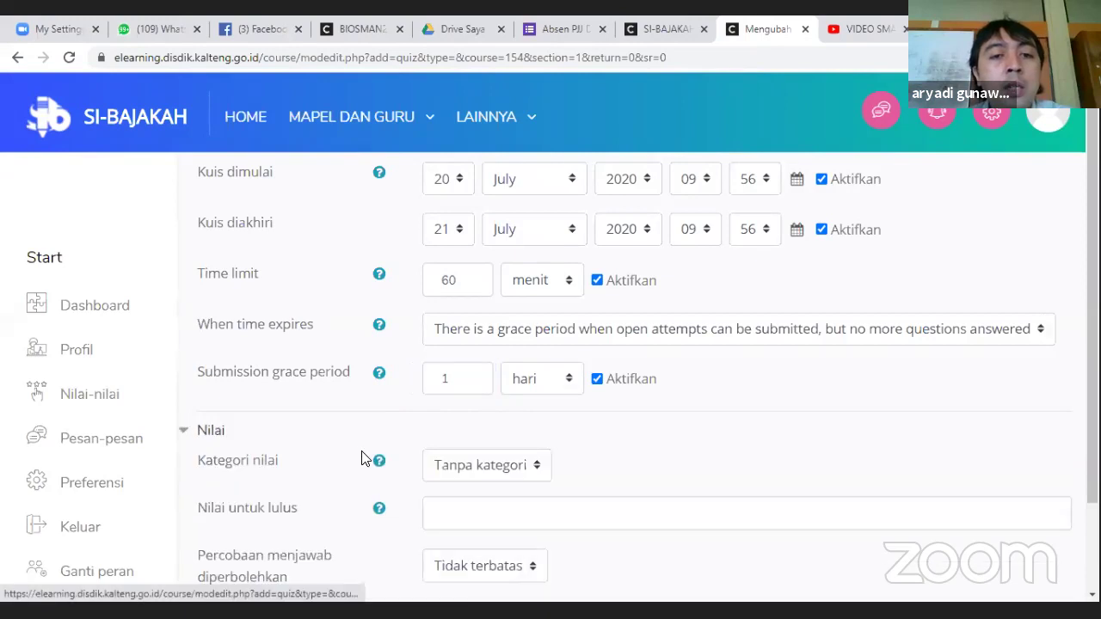
- Set the passing grade to 6 and allow only 1 attempt
scroll(364, 456, down, 2)
click(506, 296)
click(505, 296)
click(486, 344)
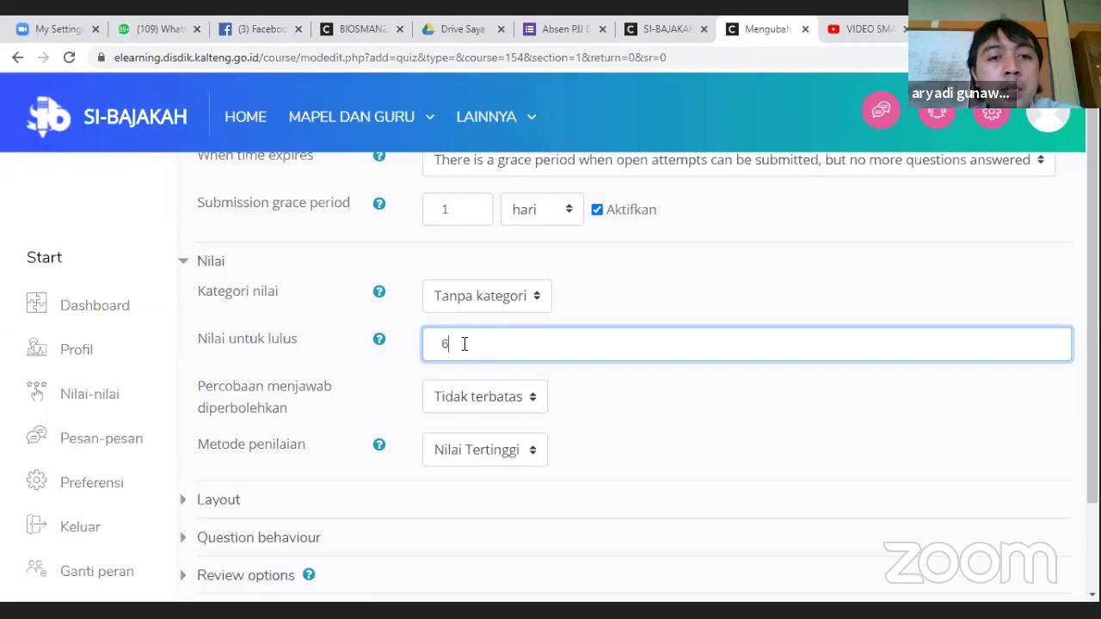
click(514, 399)
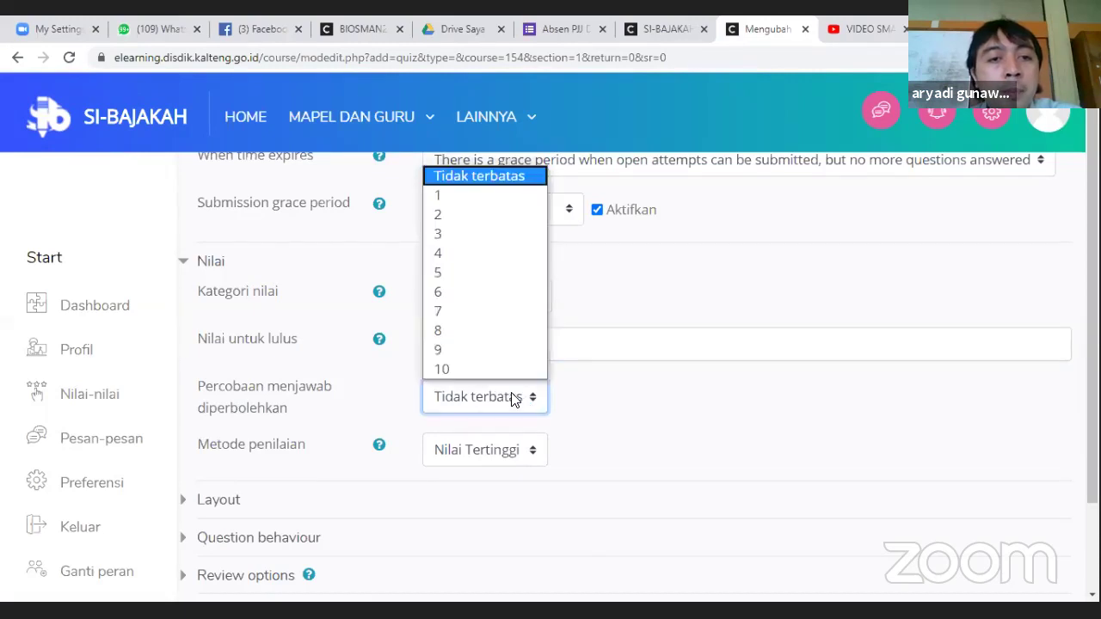
click(472, 197)
- Keep the grace-period expiry behaviour and expand the Layout and Tampilan sections
scroll(644, 394, up, 1)
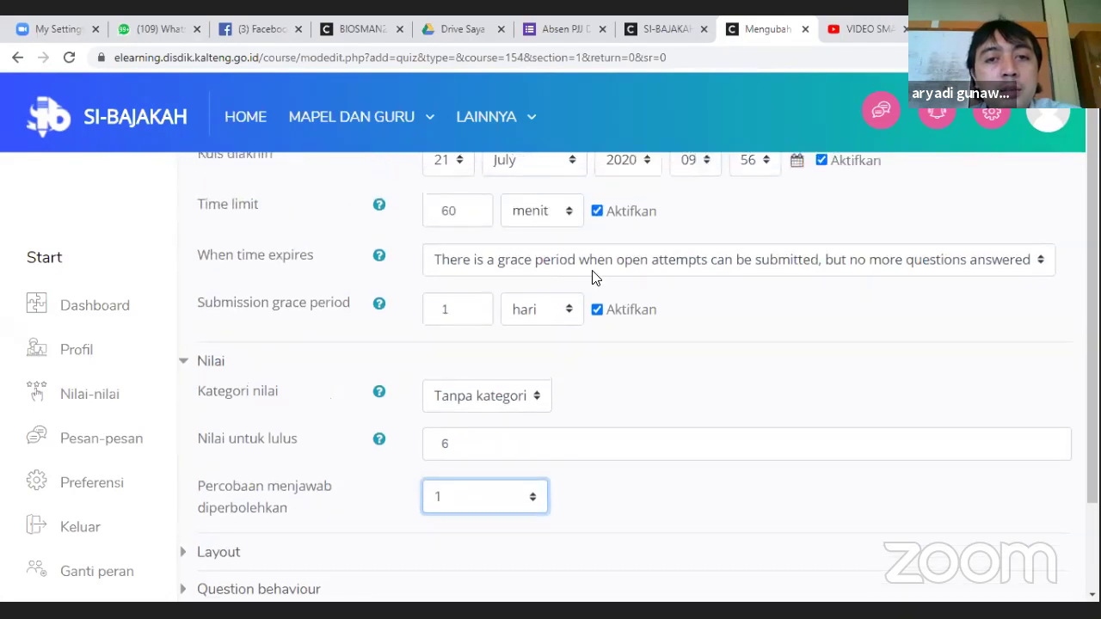
click(592, 272)
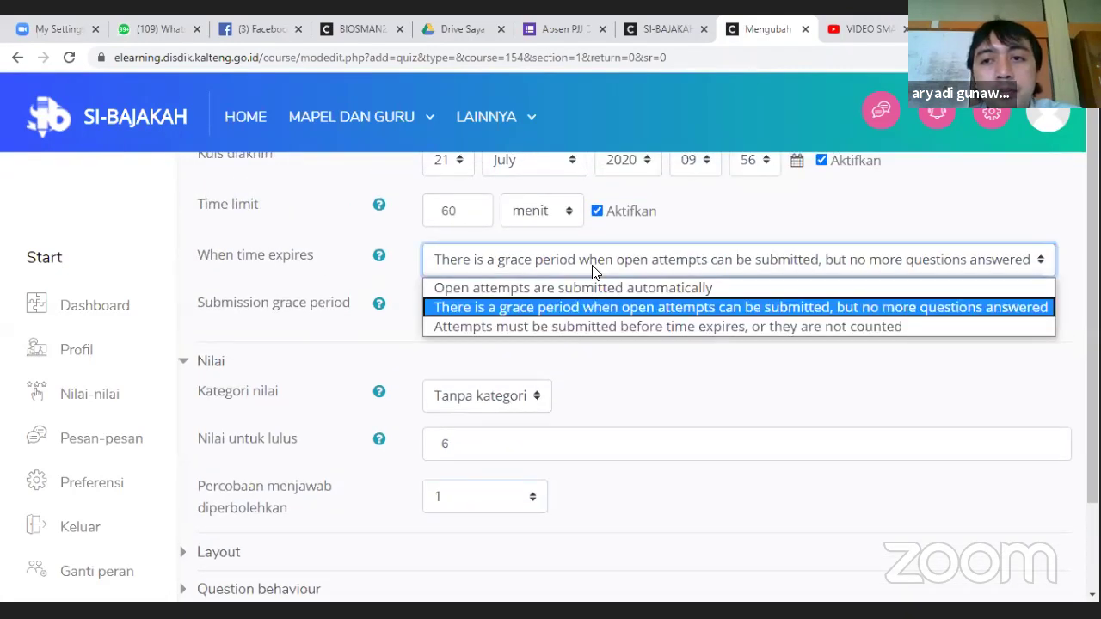
click(592, 272)
scroll(482, 405, down, 2)
click(232, 385)
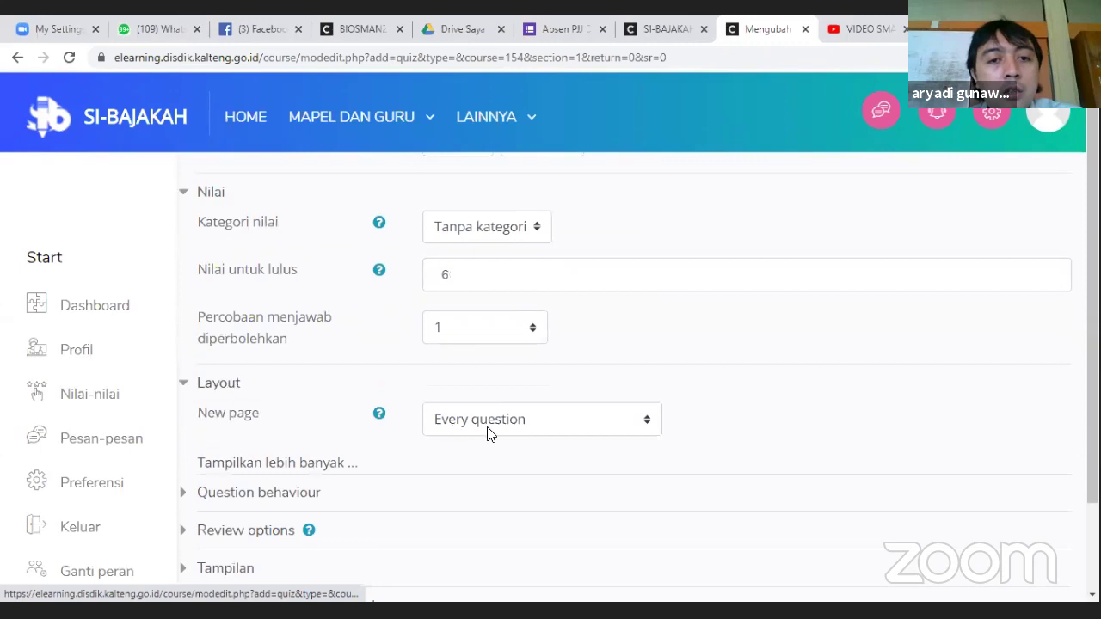
scroll(418, 462, down, 1)
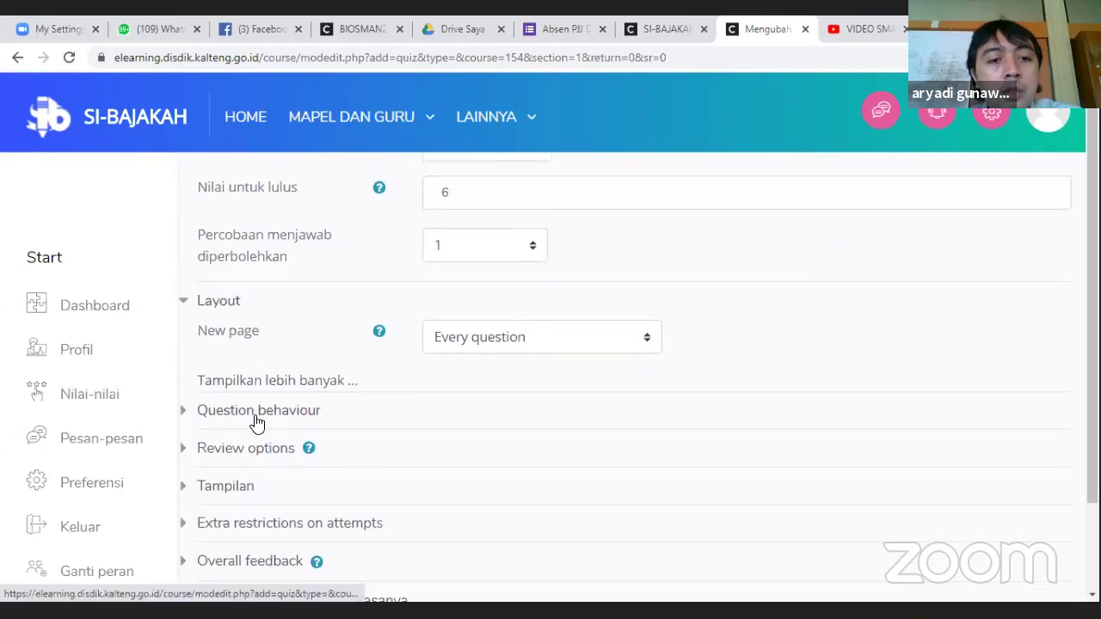
click(234, 487)
scroll(602, 414, down, 2)
scroll(607, 408, up, 11)
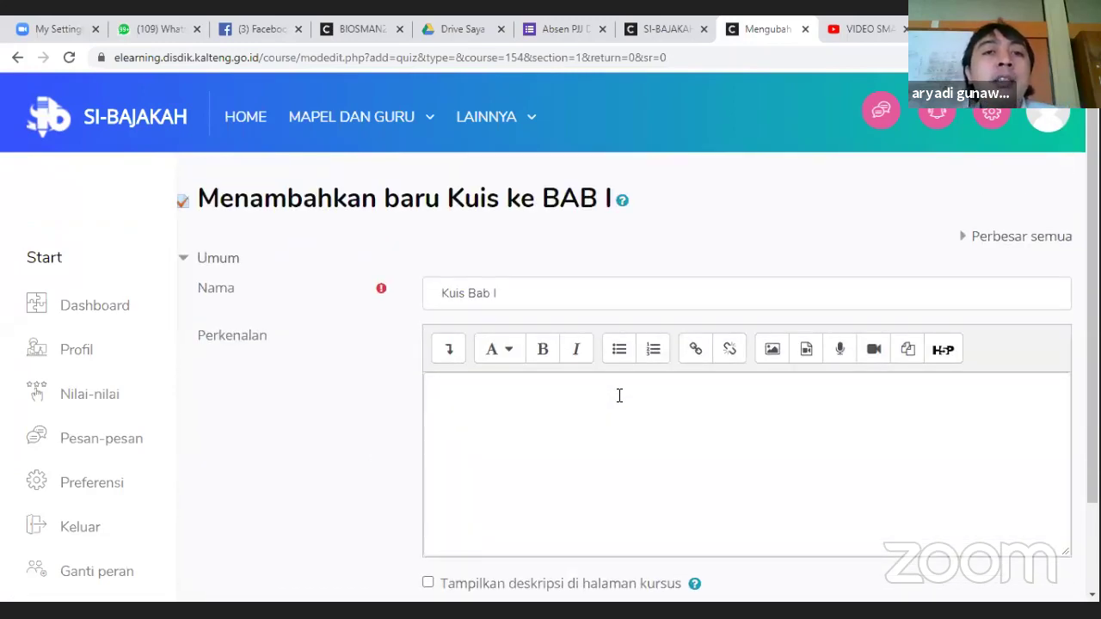
- Keep every question on a new page in the Layout settings
scroll(620, 395, down, 5)
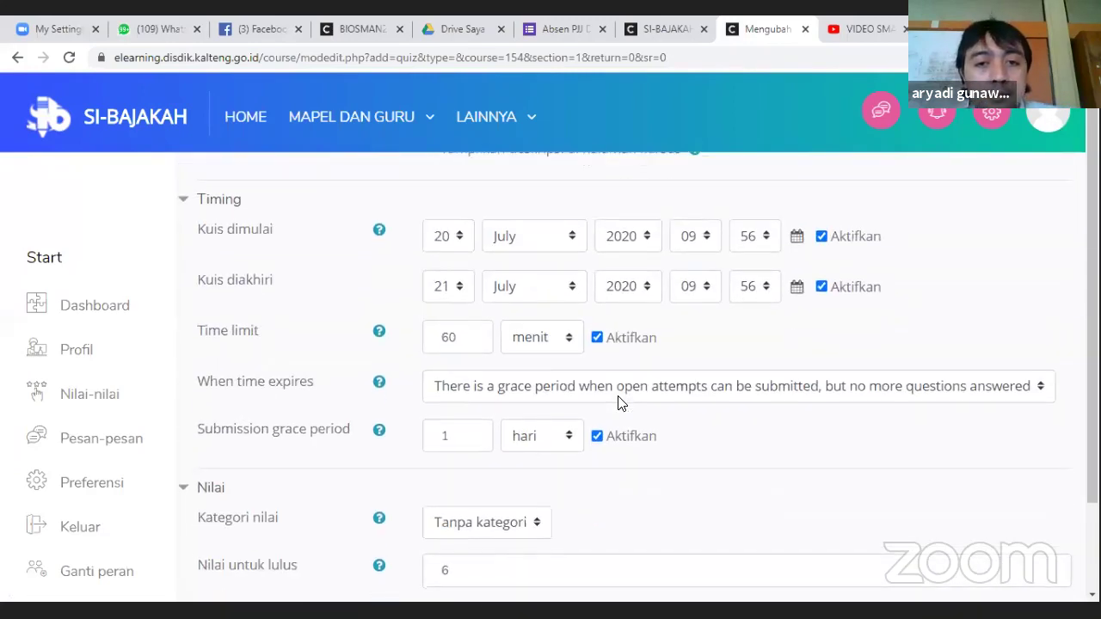
scroll(516, 492, down, 2)
click(469, 403)
scroll(592, 437, down, 2)
click(606, 378)
click(607, 380)
scroll(723, 324, up, 1)
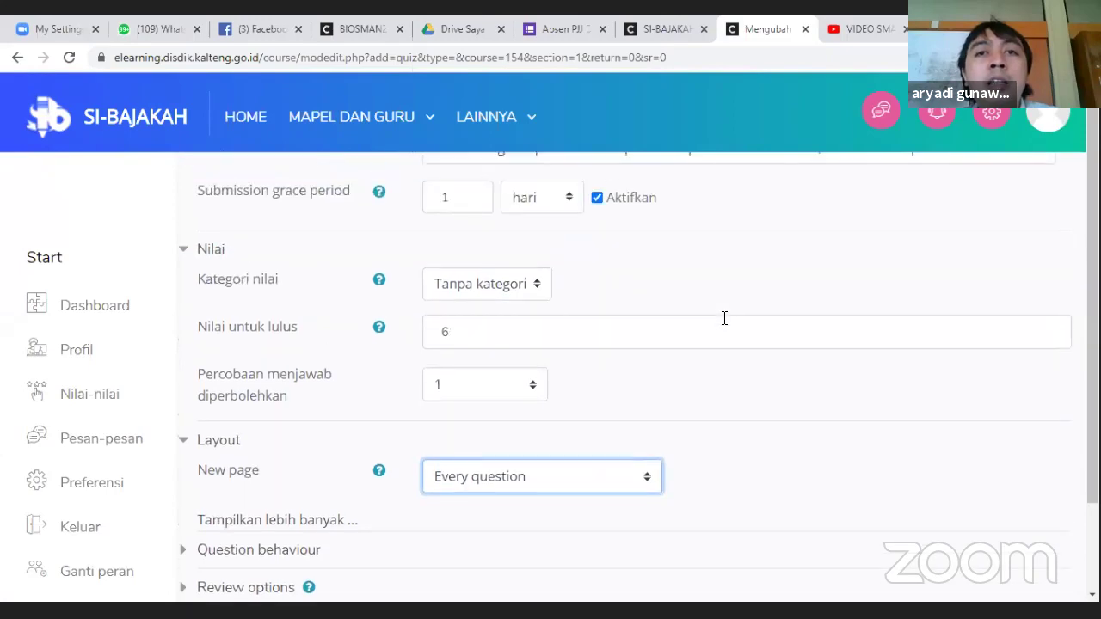
scroll(695, 462, down, 6)
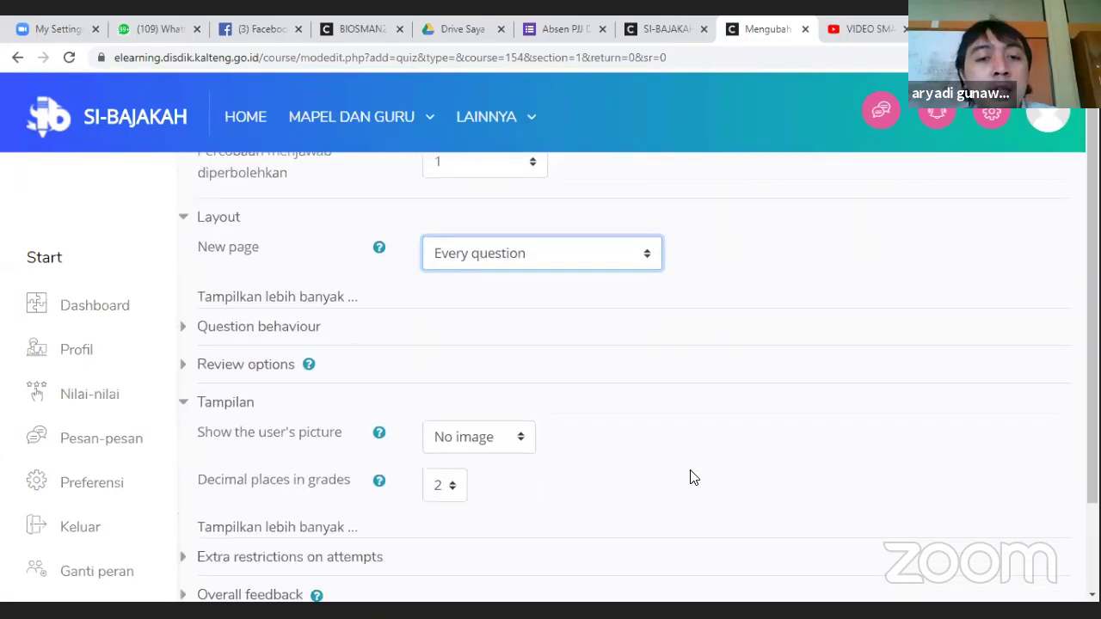
scroll(572, 349, up, 5)
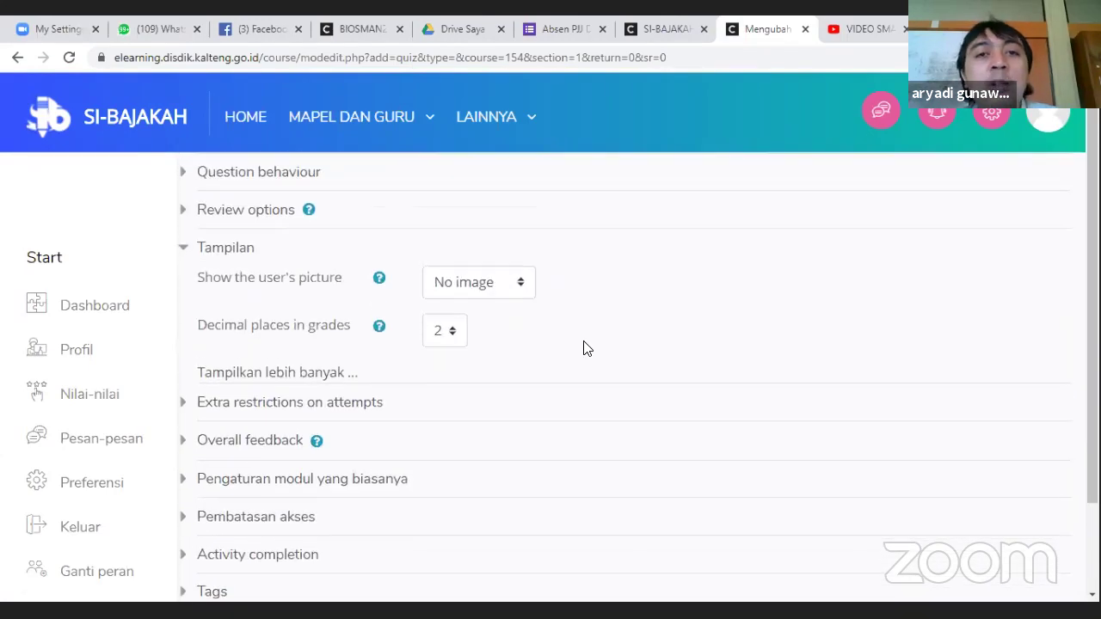
scroll(587, 349, up, 2)
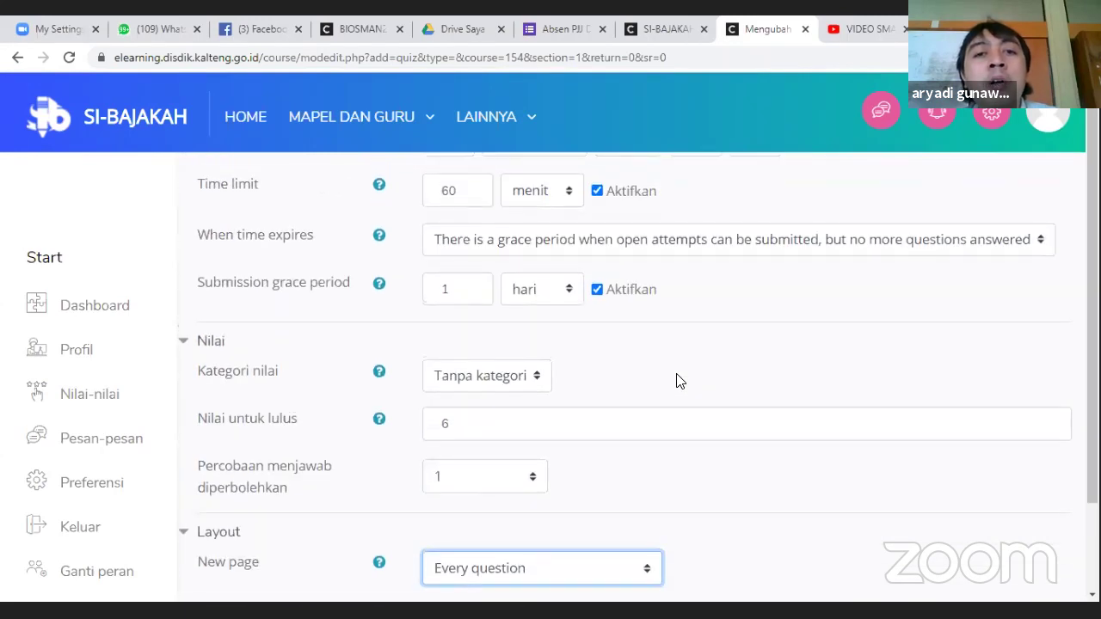
- Confirm the passing grade of 6, then save the quiz and return to the course
click(527, 379)
click(526, 383)
click(515, 432)
click(733, 480)
scroll(503, 453, down, 10)
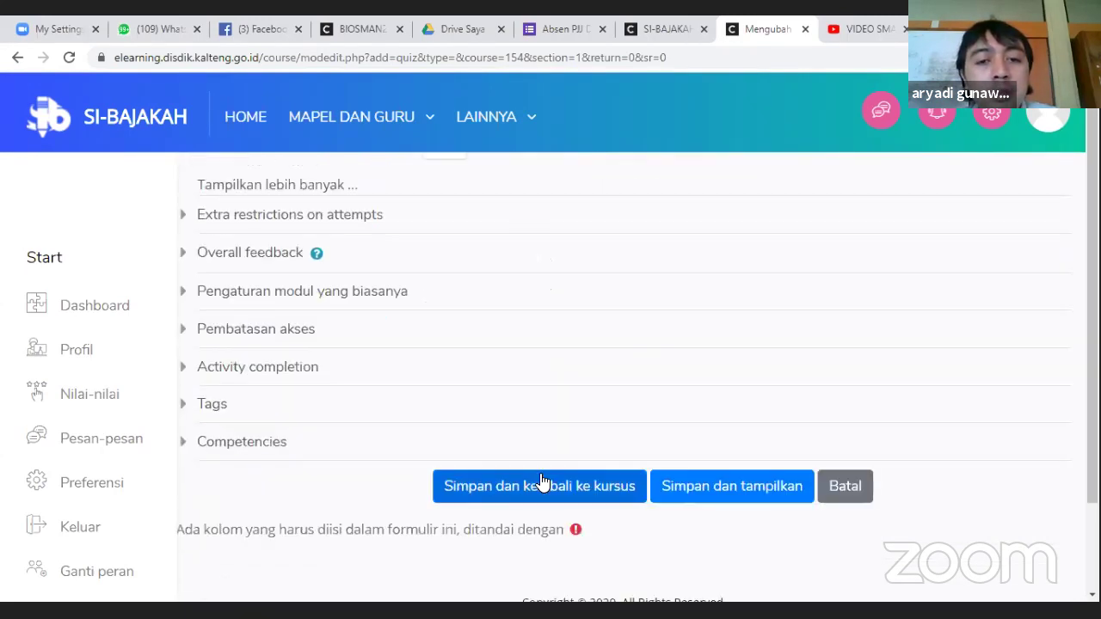
click(600, 484)
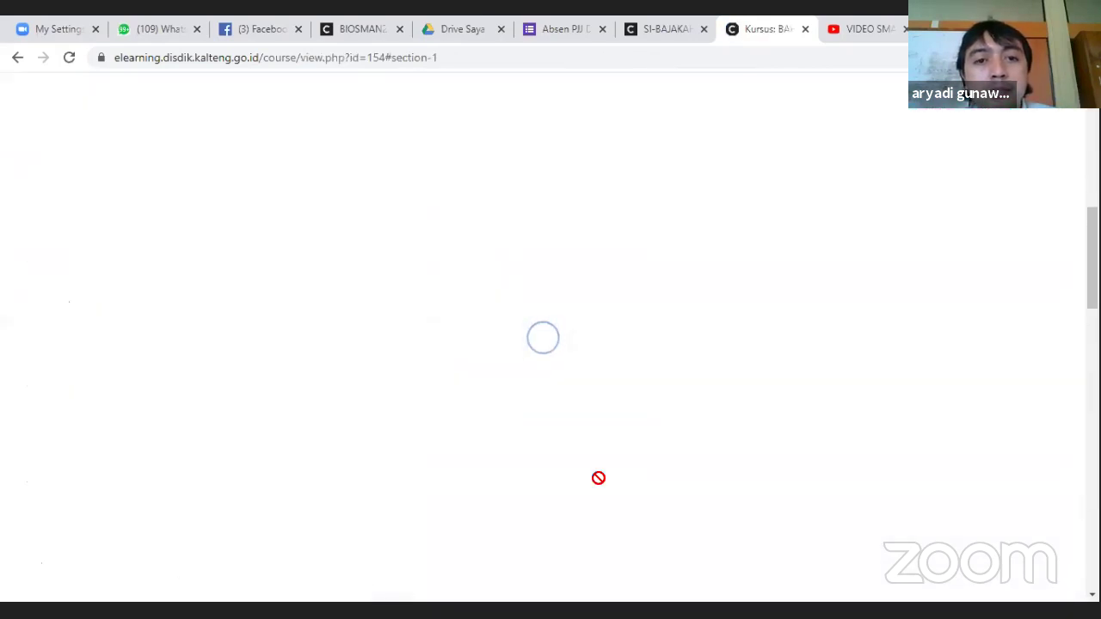
- Expand BAB I and drag Kuis Bab I up above Modul Bab I
scroll(557, 454, up, 5)
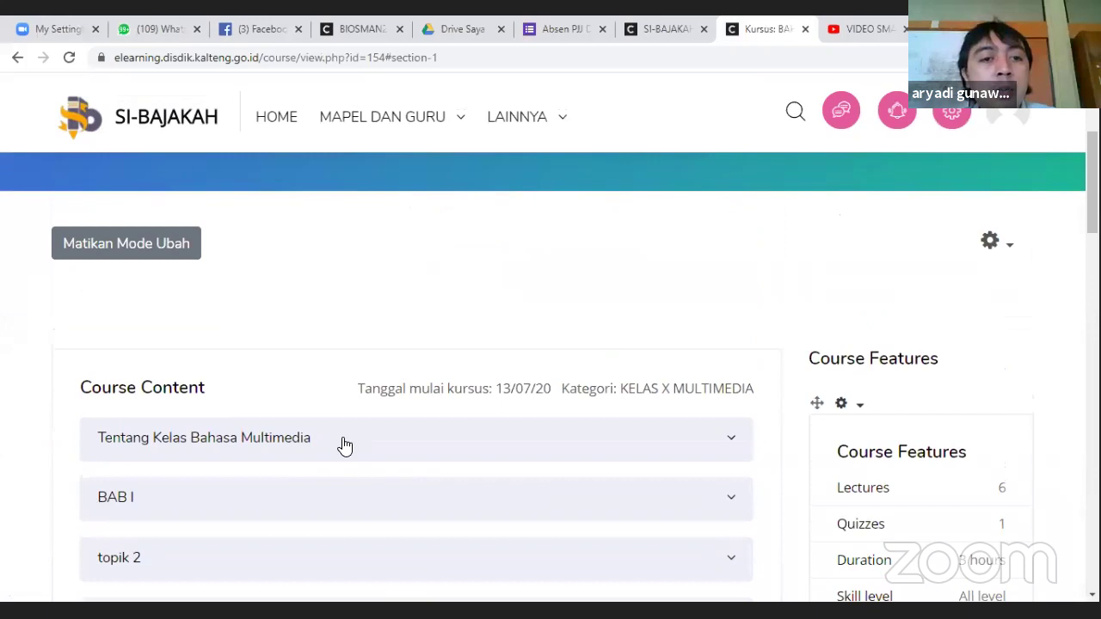
click(315, 496)
scroll(318, 479, down, 3)
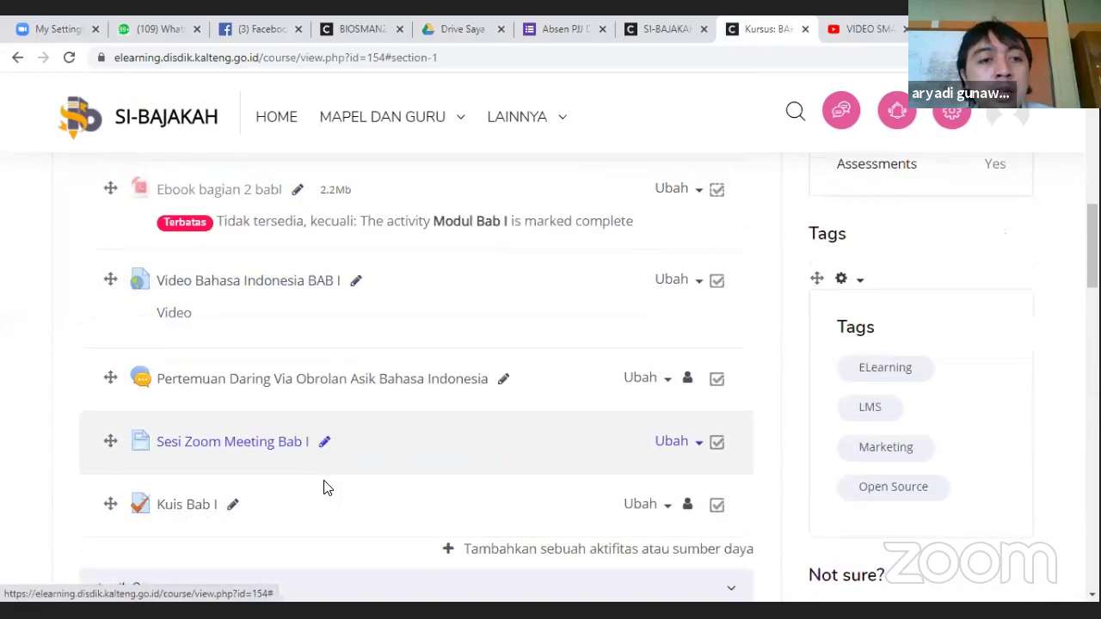
scroll(323, 488, down, 2)
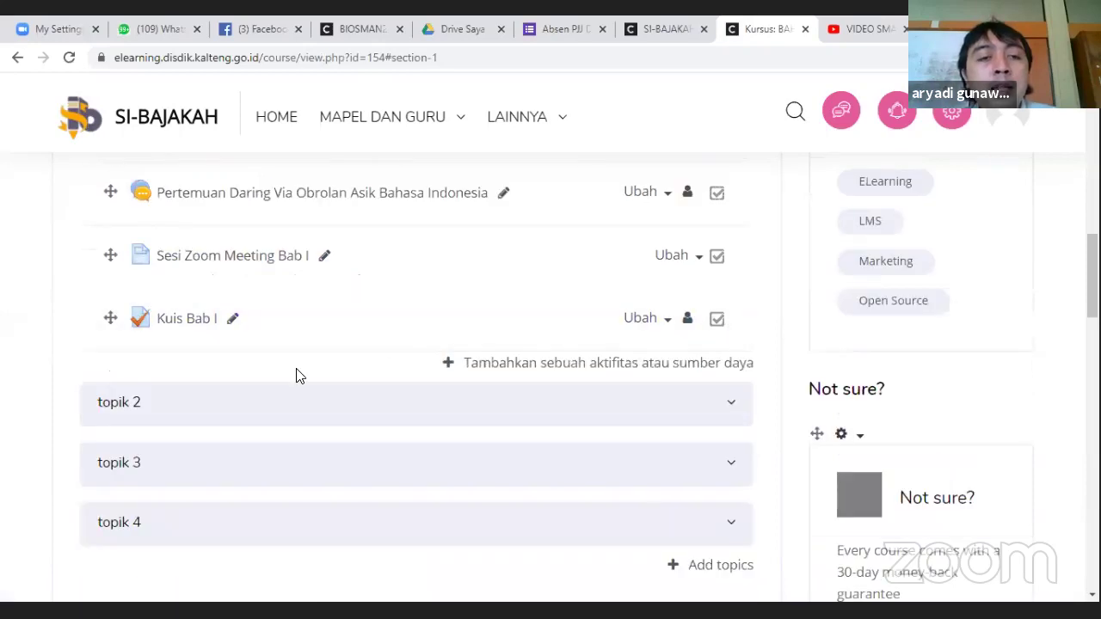
scroll(298, 376, up, 2)
scroll(297, 376, up, 3)
scroll(313, 387, down, 2)
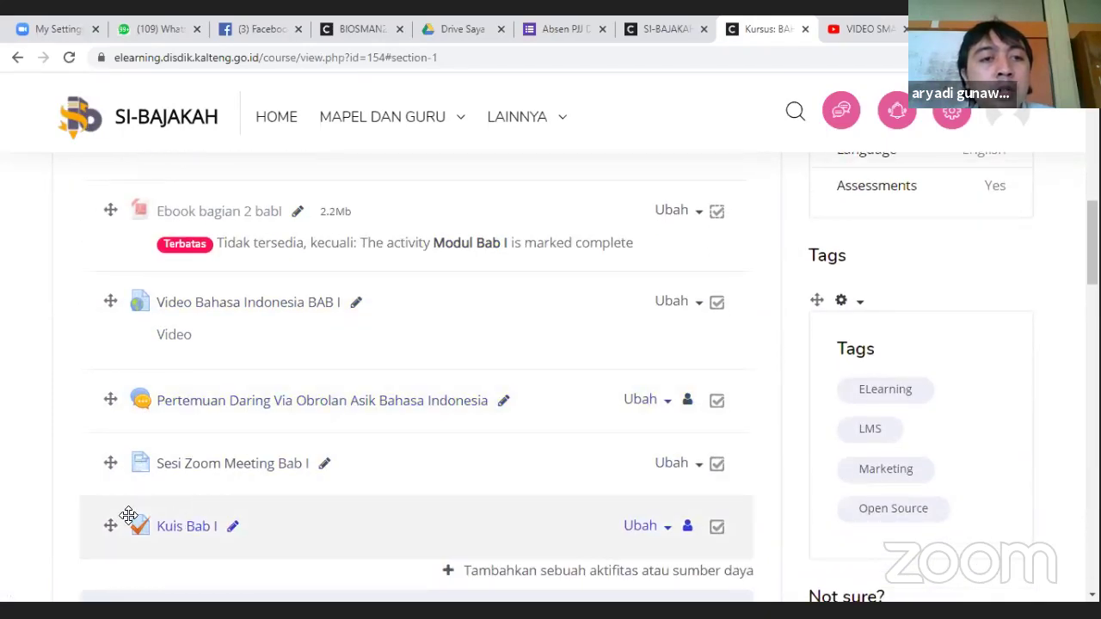
drag(128, 515, 131, 273)
right_click(131, 274)
click(516, 276)
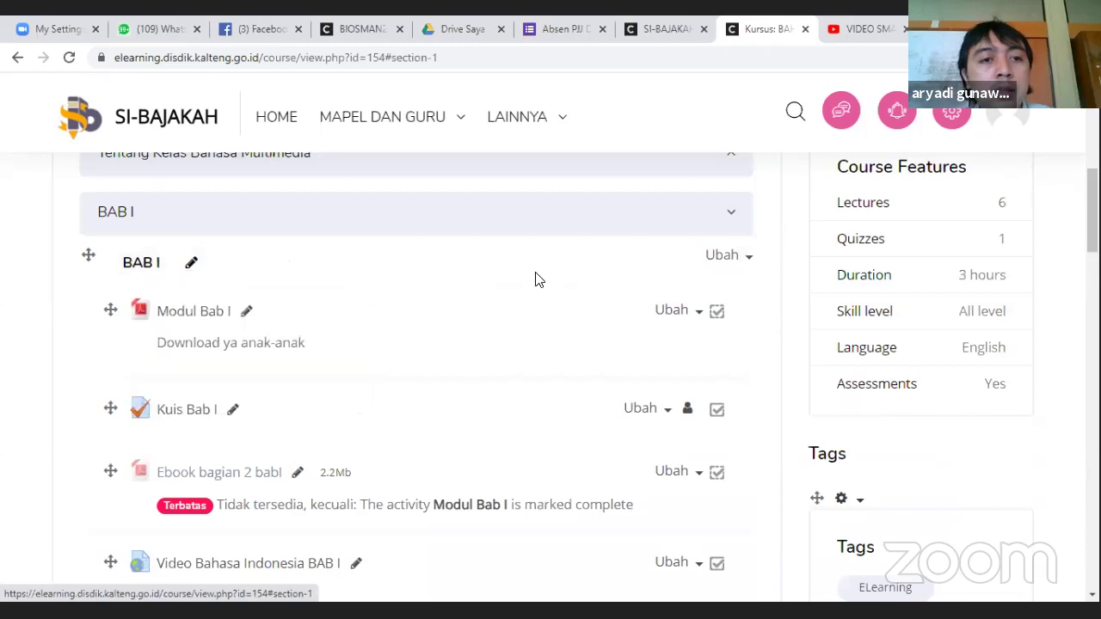
drag(110, 406, 115, 308)
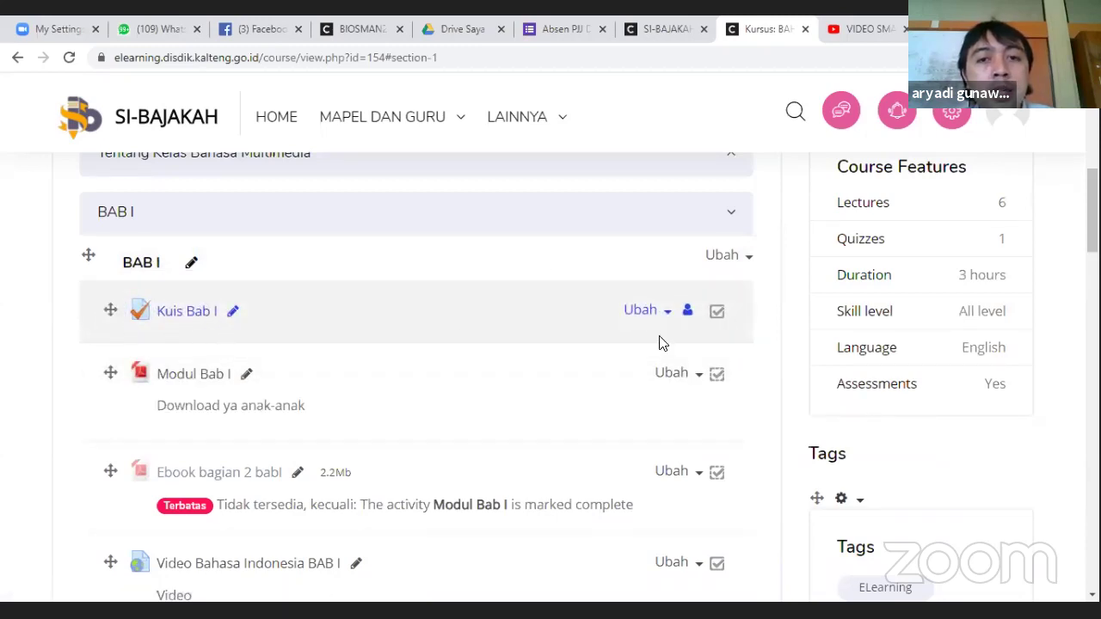
- Edit Modul Bab I's settings and add a grade-based access restriction
click(684, 376)
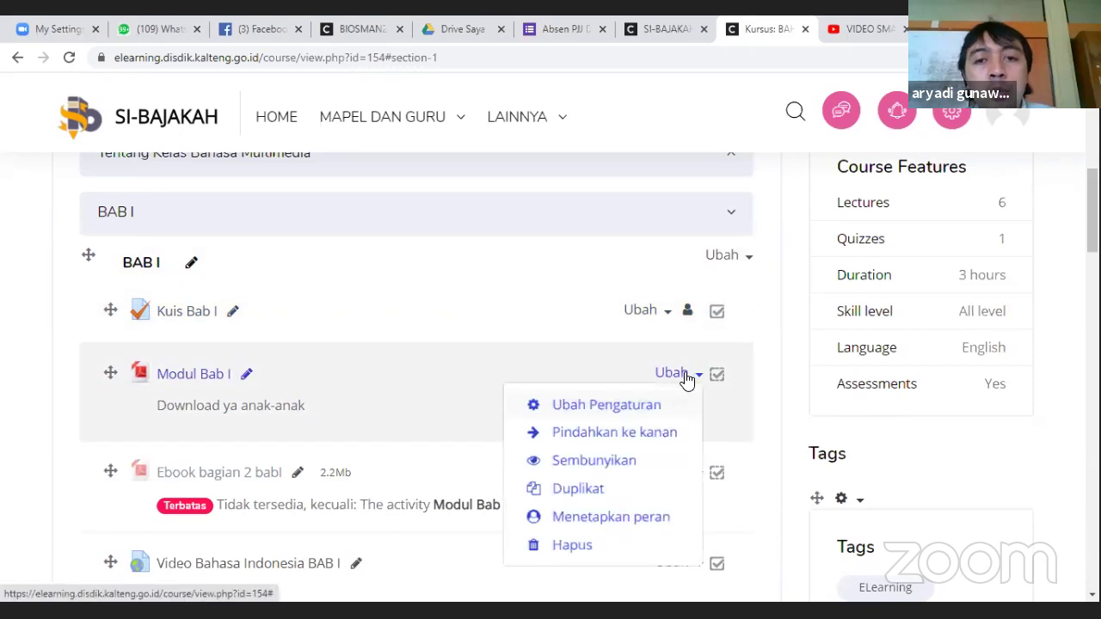
click(651, 407)
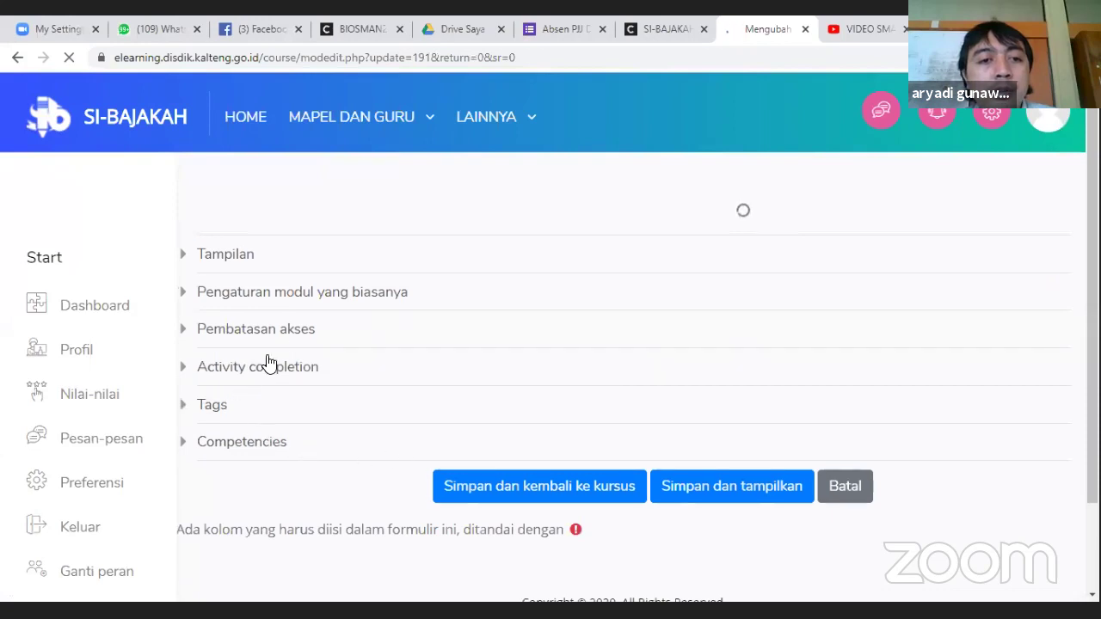
click(282, 335)
click(583, 509)
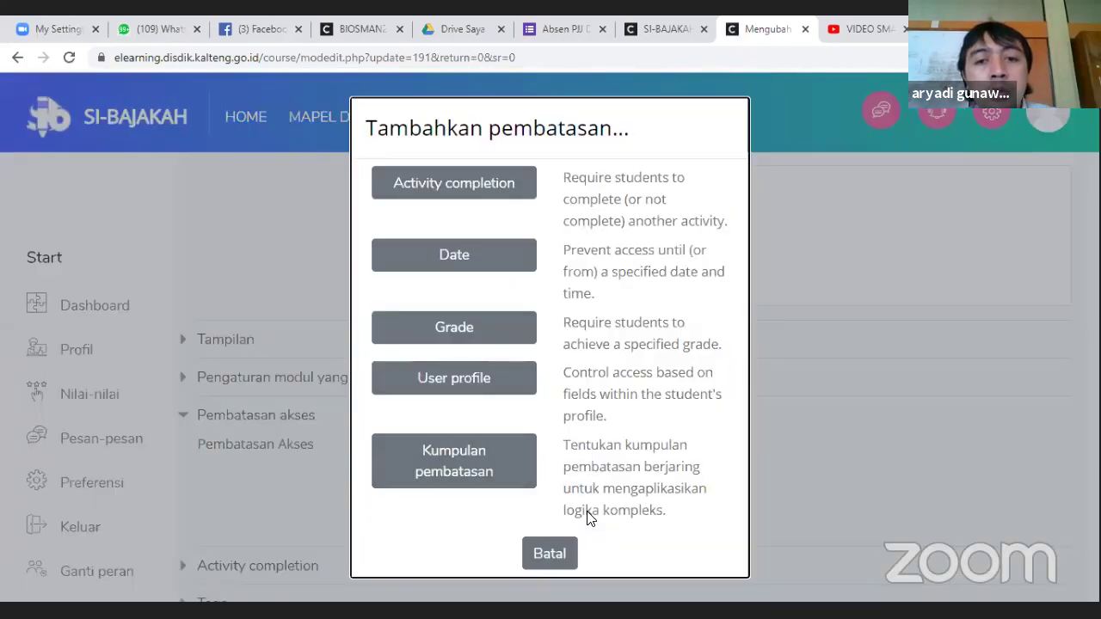
click(462, 326)
- Make the restriction require a minimum of 50% on Kuis Bab I
scroll(576, 421, down, 3)
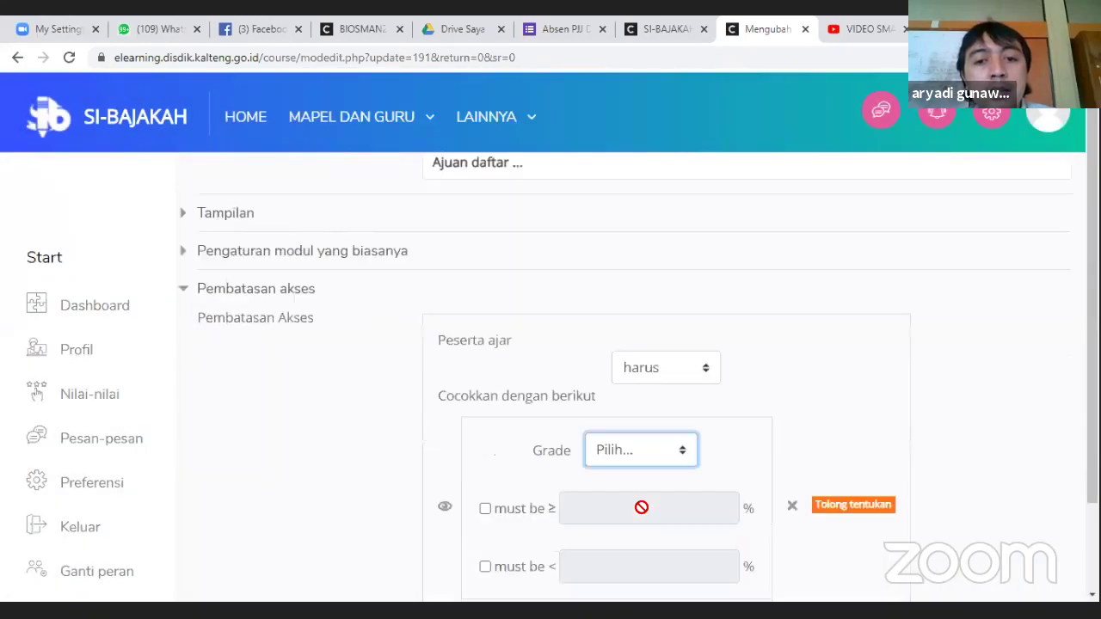
click(674, 389)
click(659, 436)
click(651, 379)
click(645, 417)
click(485, 429)
click(625, 430)
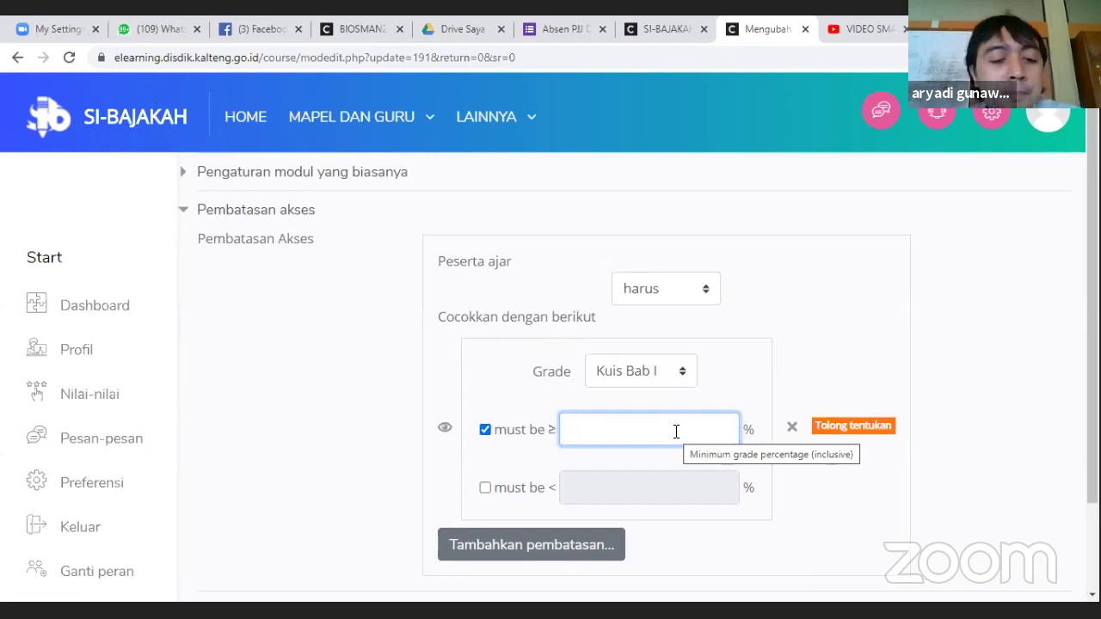
text(50)
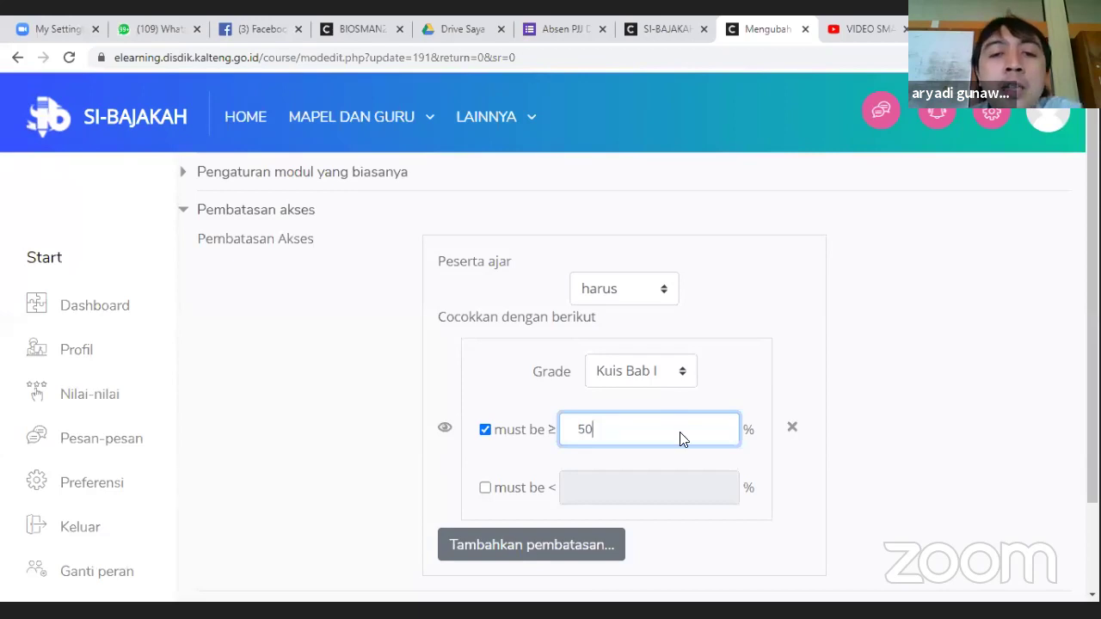
- Abandon the form via the BHSI-SMK1KAPUAS breadcrumb, confirming Leave without saving
scroll(651, 404, up, 5)
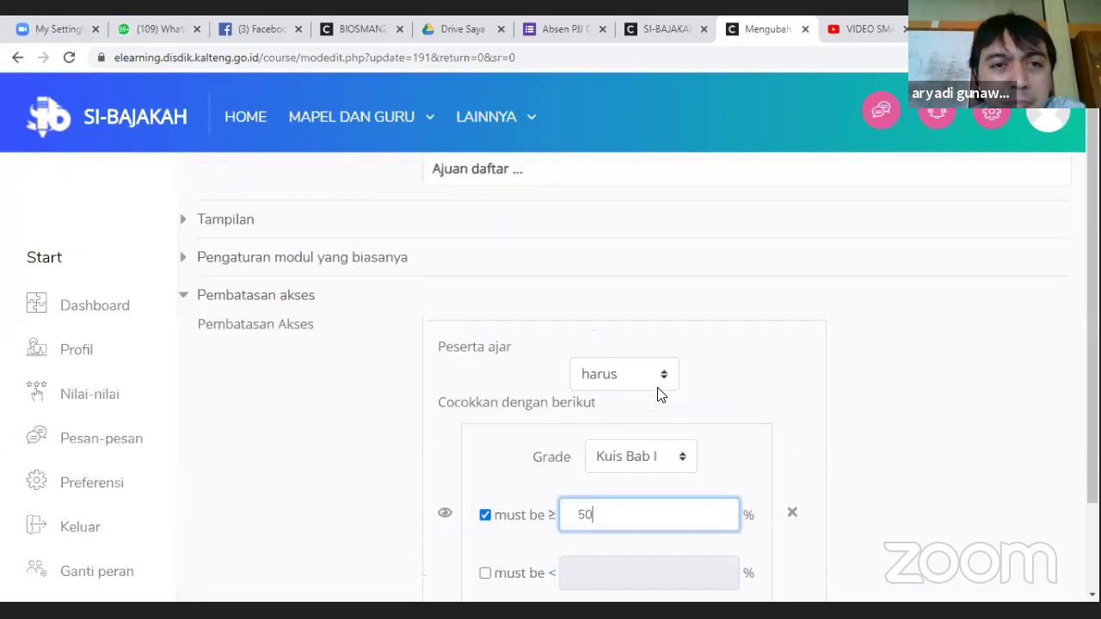
scroll(482, 512, down, 3)
scroll(482, 512, down, 2)
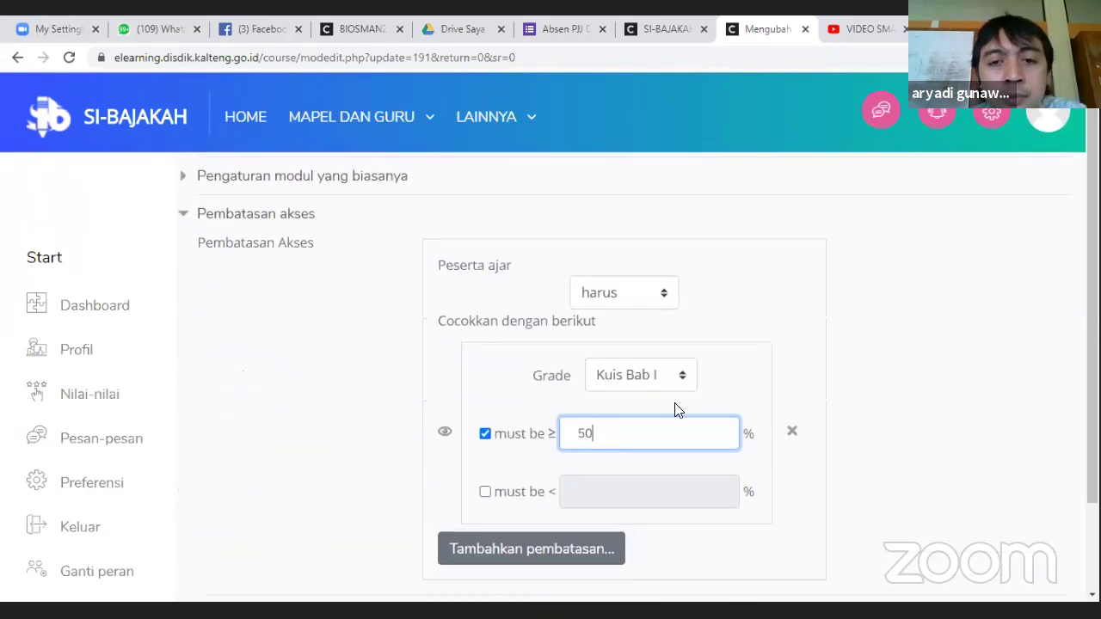
scroll(609, 442, down, 1)
scroll(609, 445, up, 7)
scroll(609, 448, up, 4)
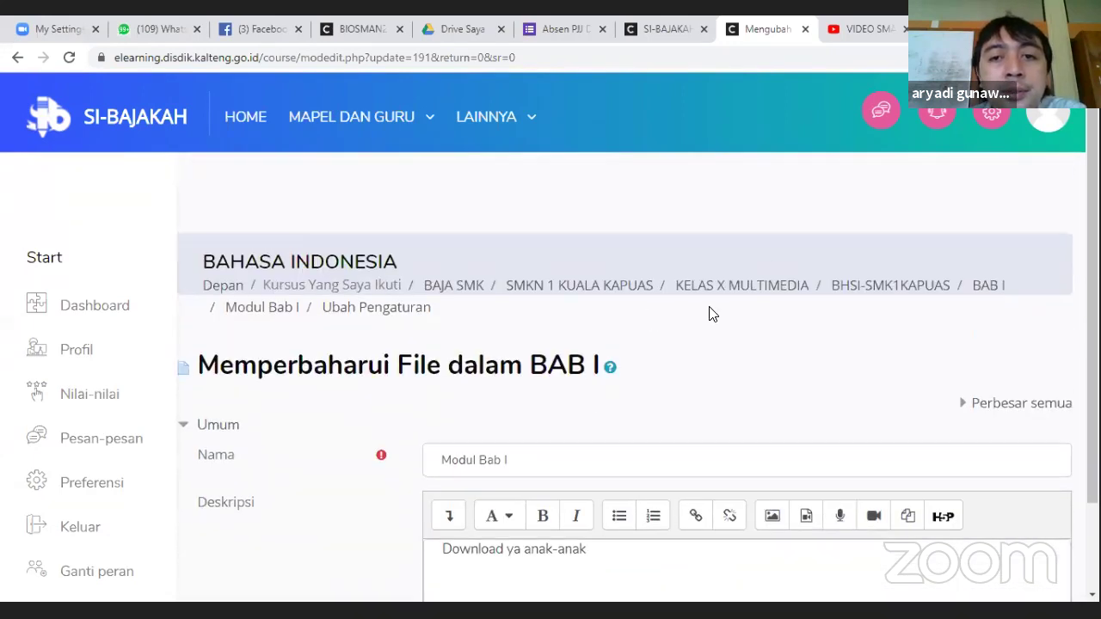
click(850, 293)
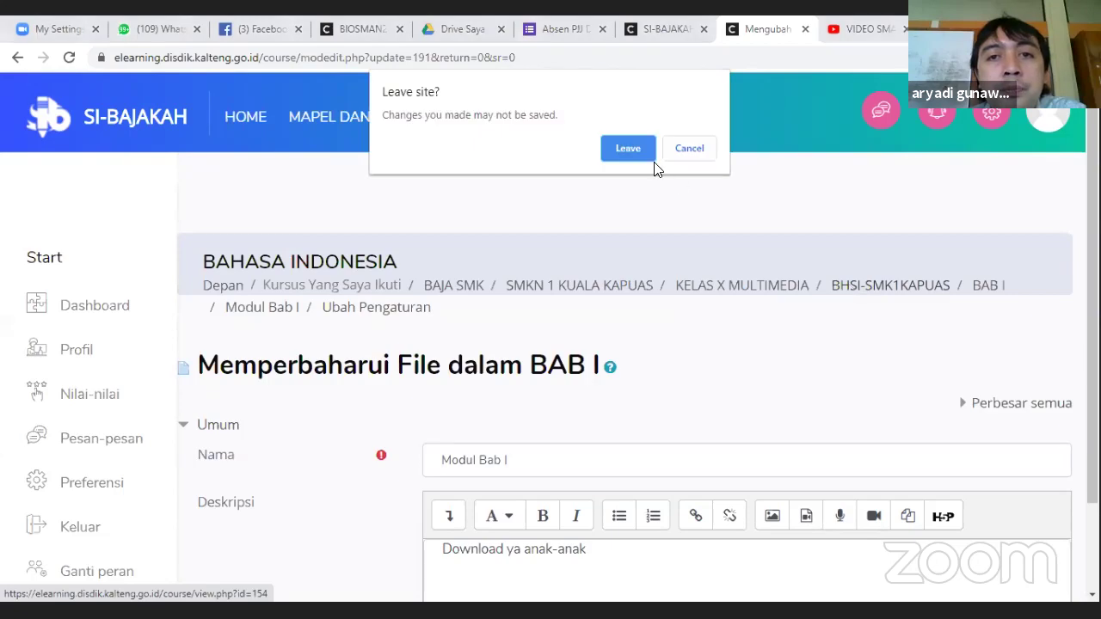
click(634, 151)
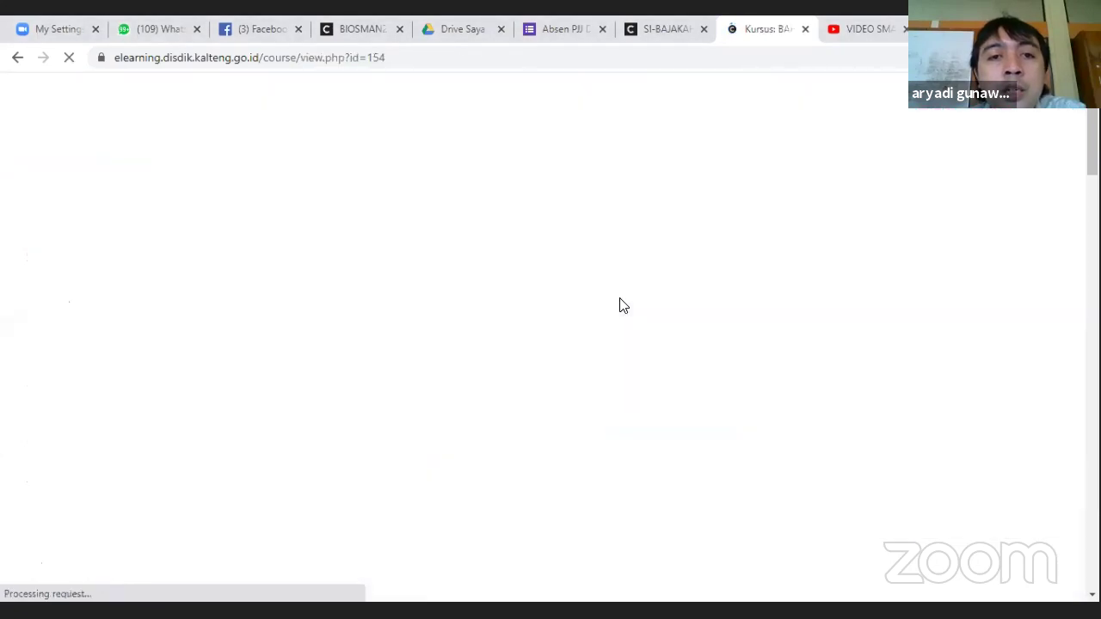
- Expand BAB I and drag Kuis Bab I past Pertemuan Daring to below Sesi Zoom Meeting Bab I
scroll(492, 376, down, 3)
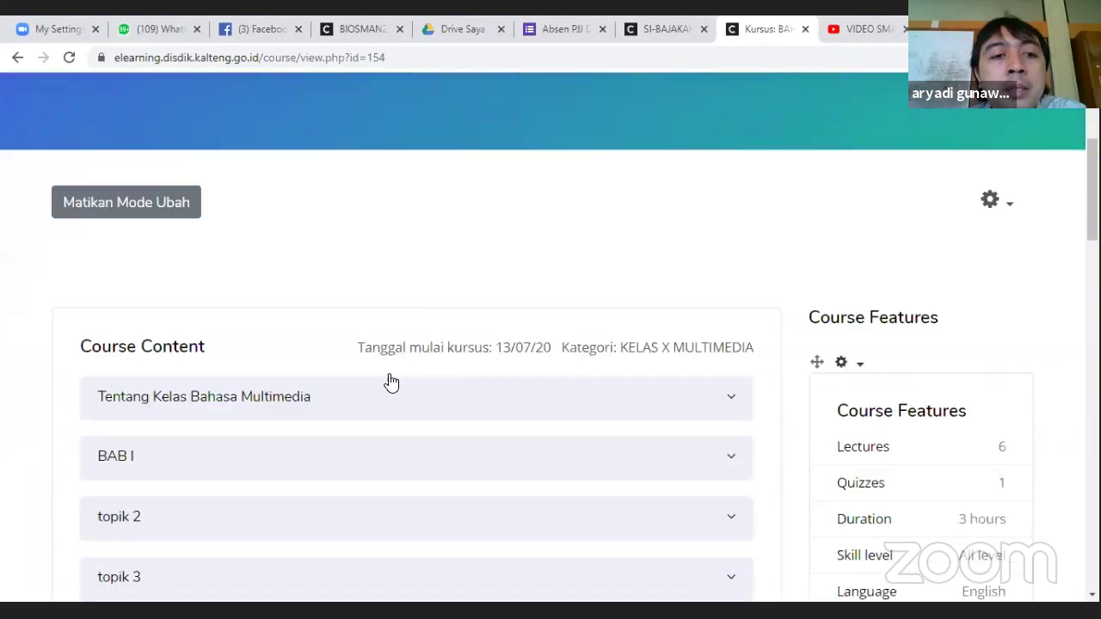
click(290, 437)
scroll(349, 401, down, 3)
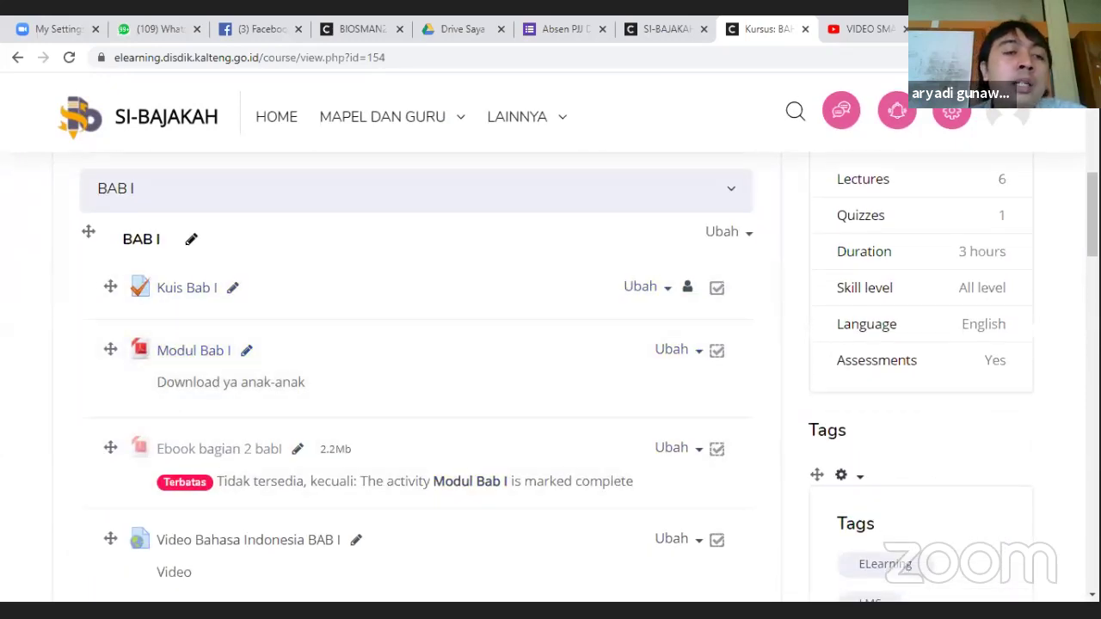
scroll(228, 271, down, 1)
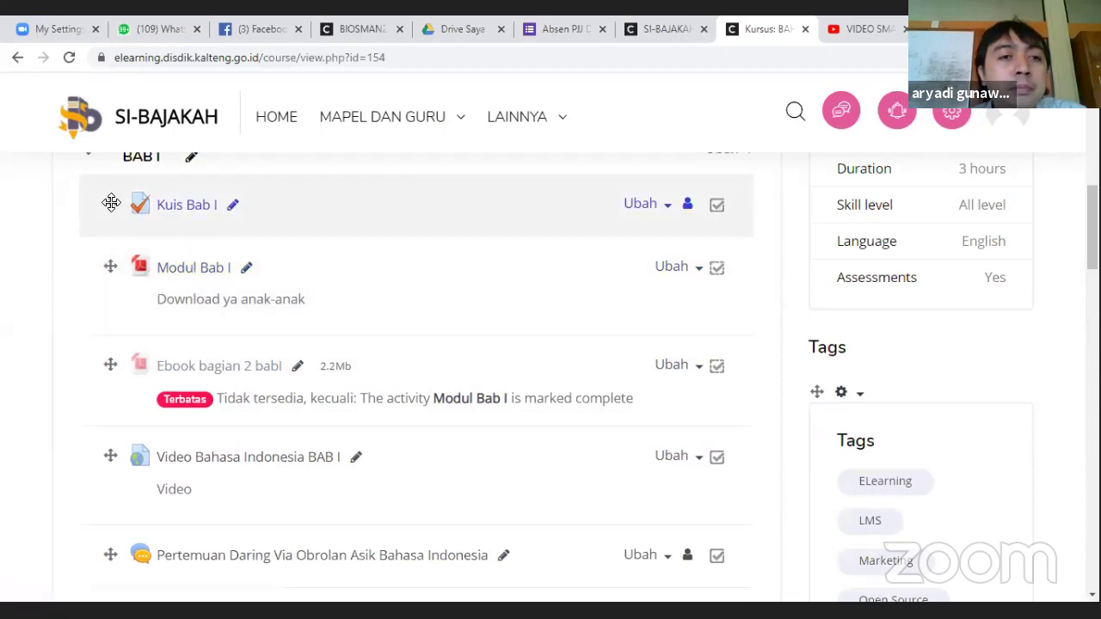
drag(111, 203, 108, 524)
scroll(109, 524, down, 2)
drag(114, 395, 116, 453)
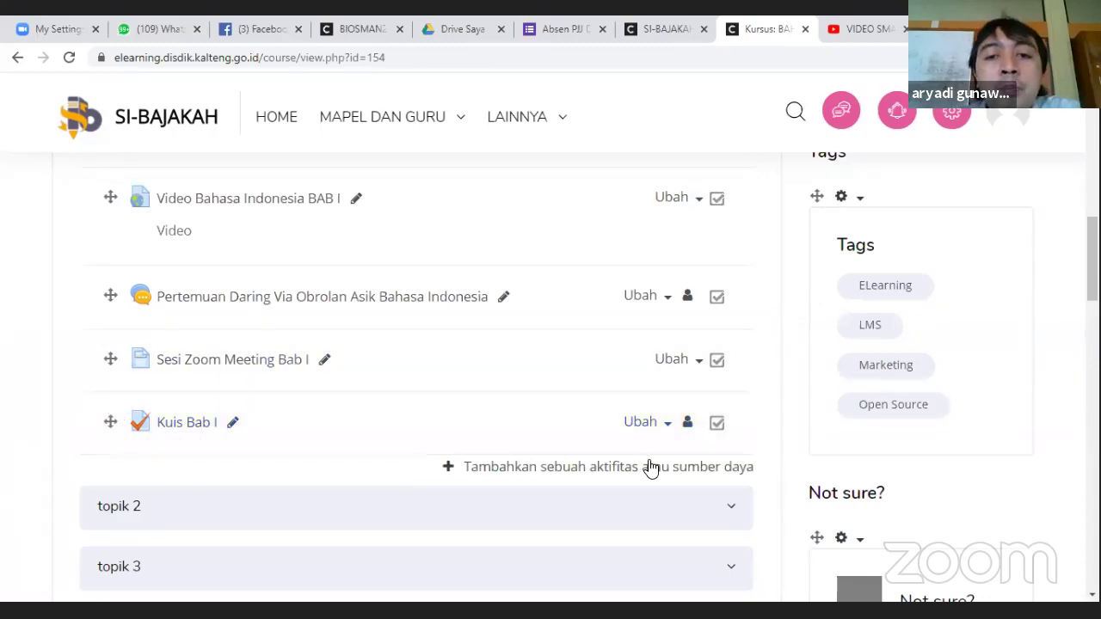
click(645, 424)
click(628, 452)
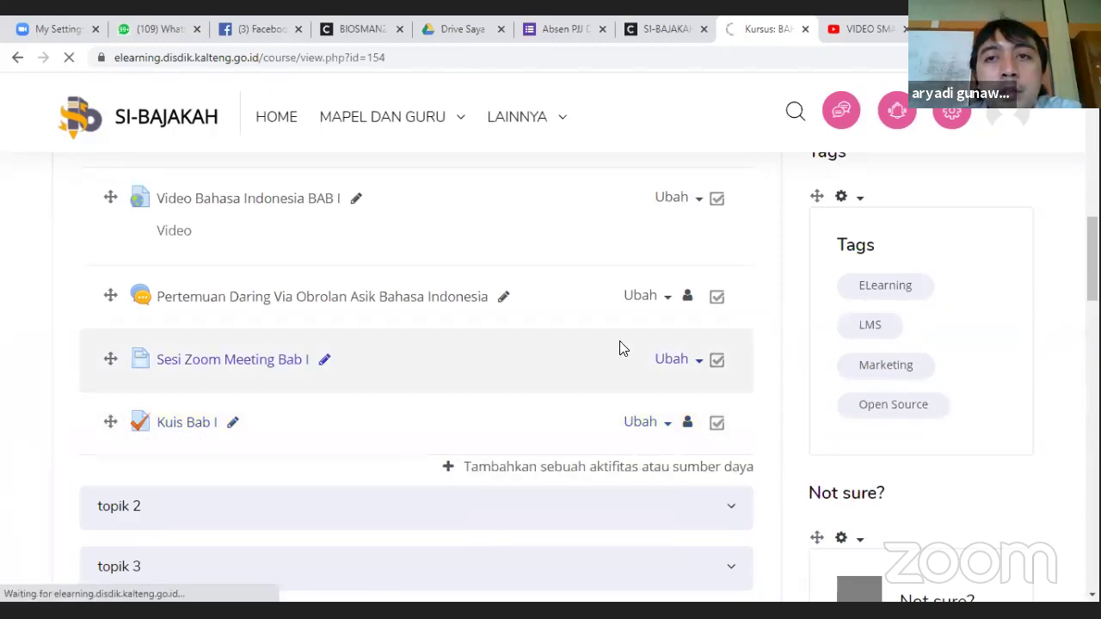
scroll(620, 349, down, 5)
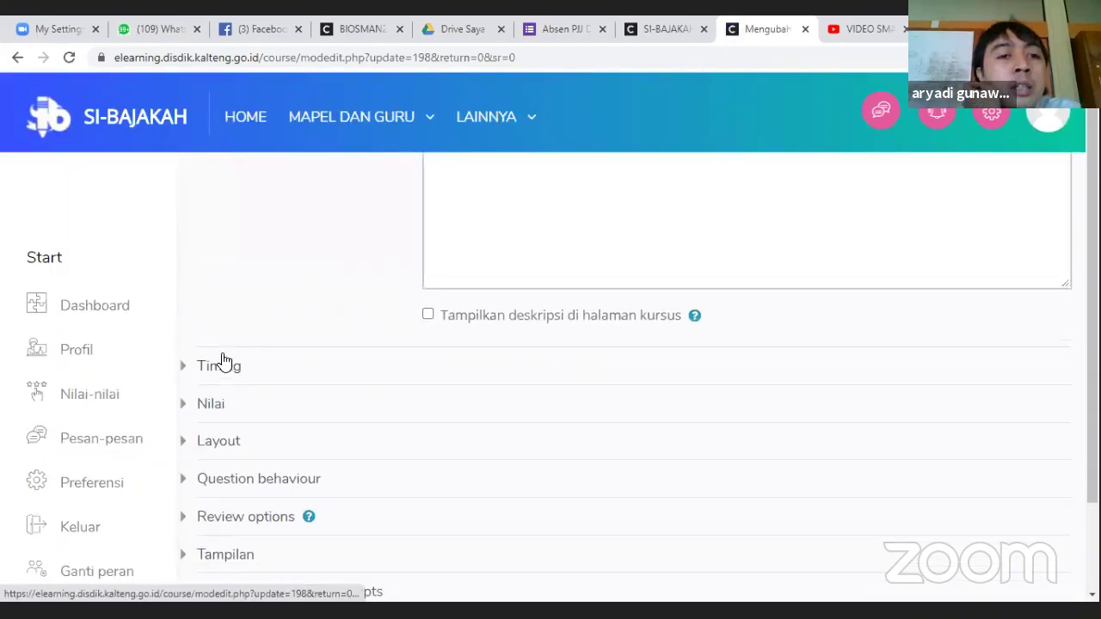
click(221, 368)
scroll(421, 432, down, 2)
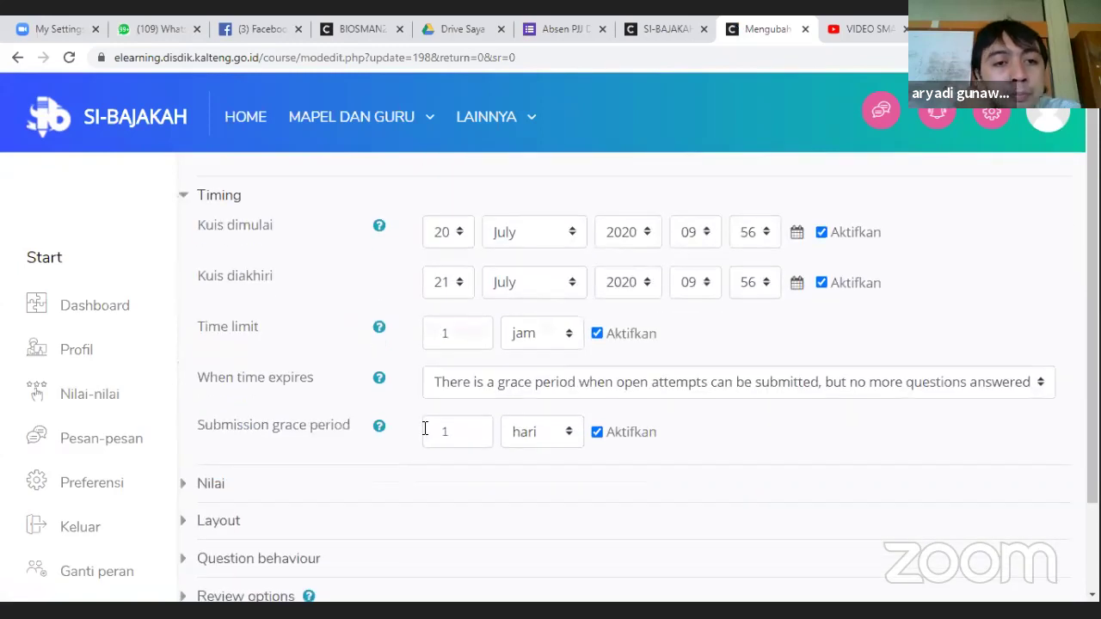
click(531, 436)
click(542, 495)
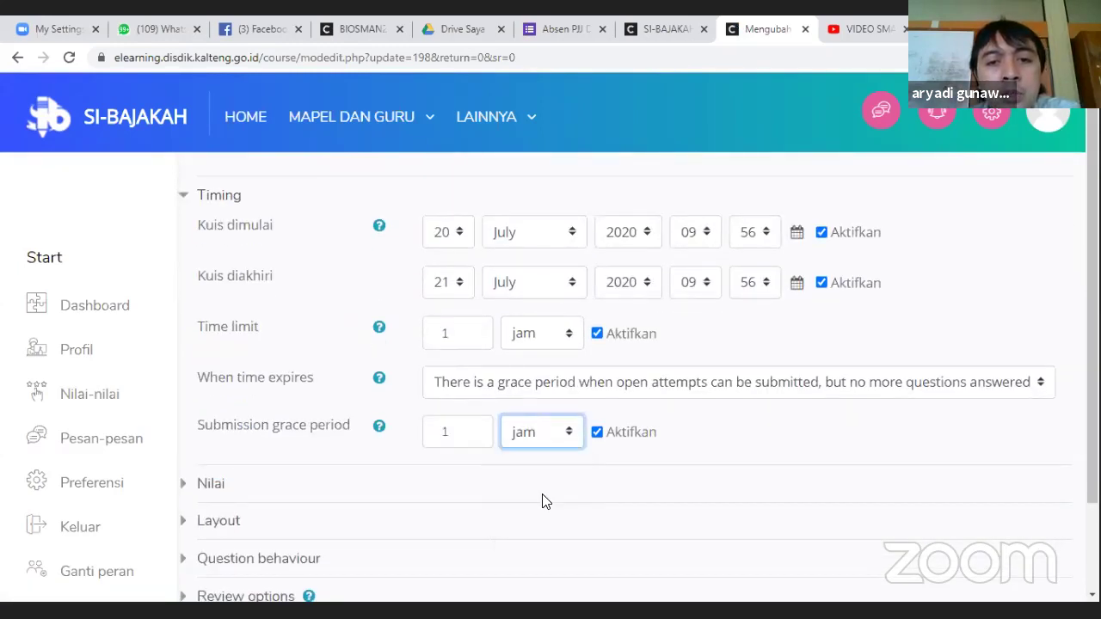
click(516, 443)
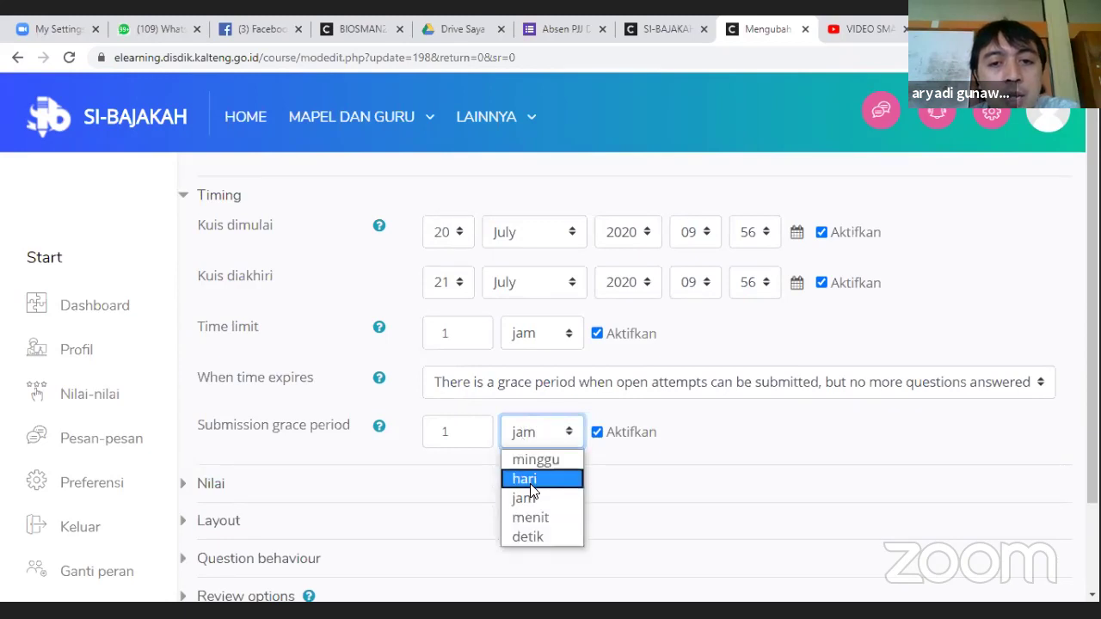
click(525, 480)
double_click(429, 423)
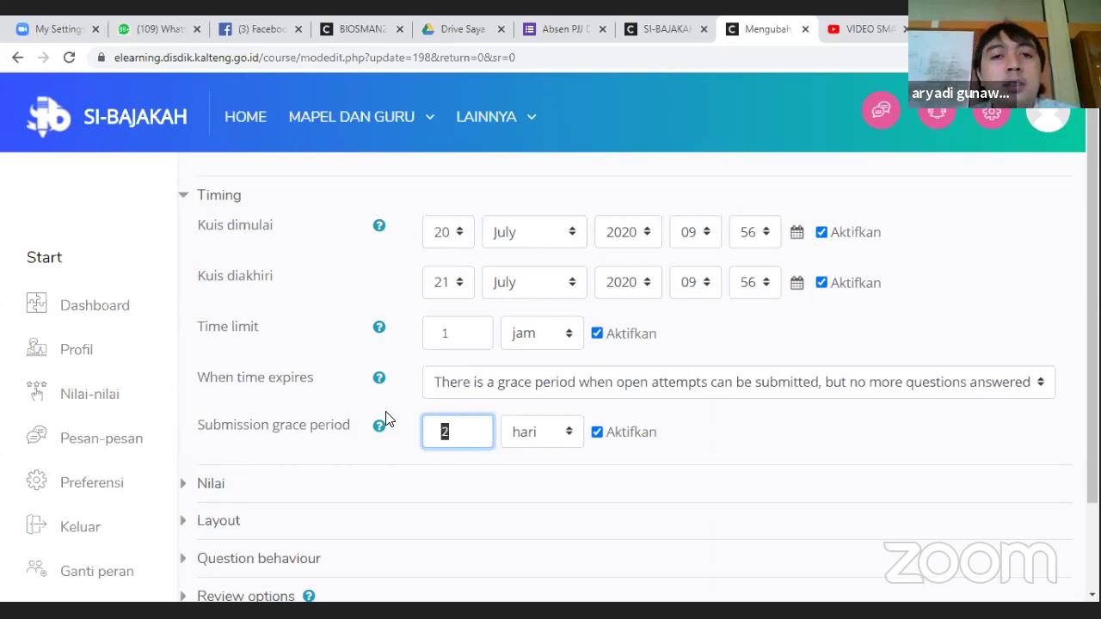
click(560, 437)
click(537, 496)
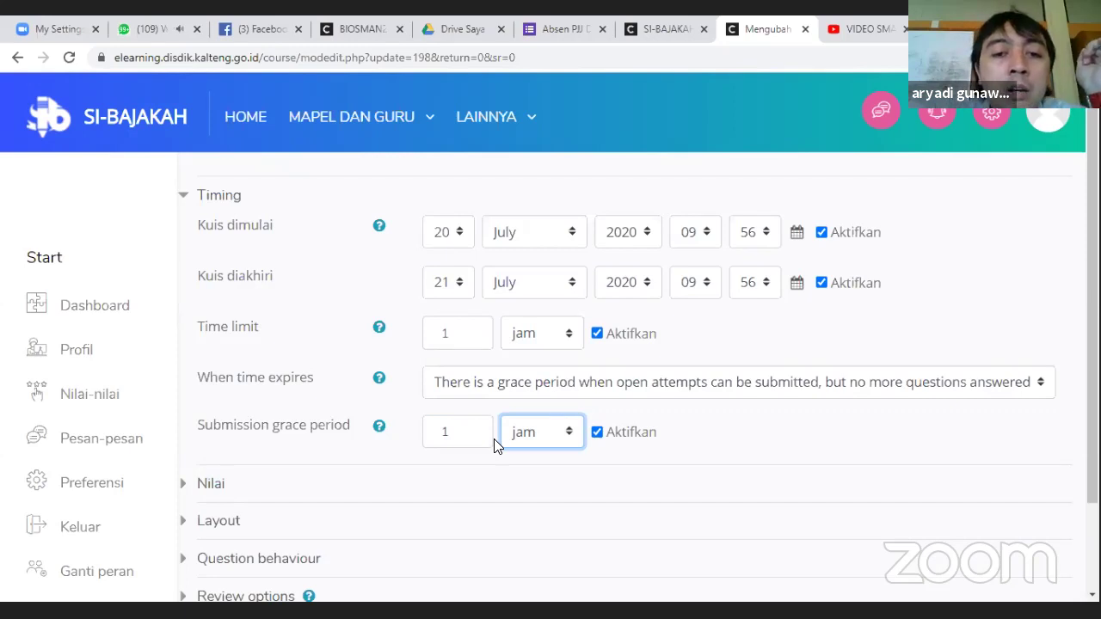
click(550, 431)
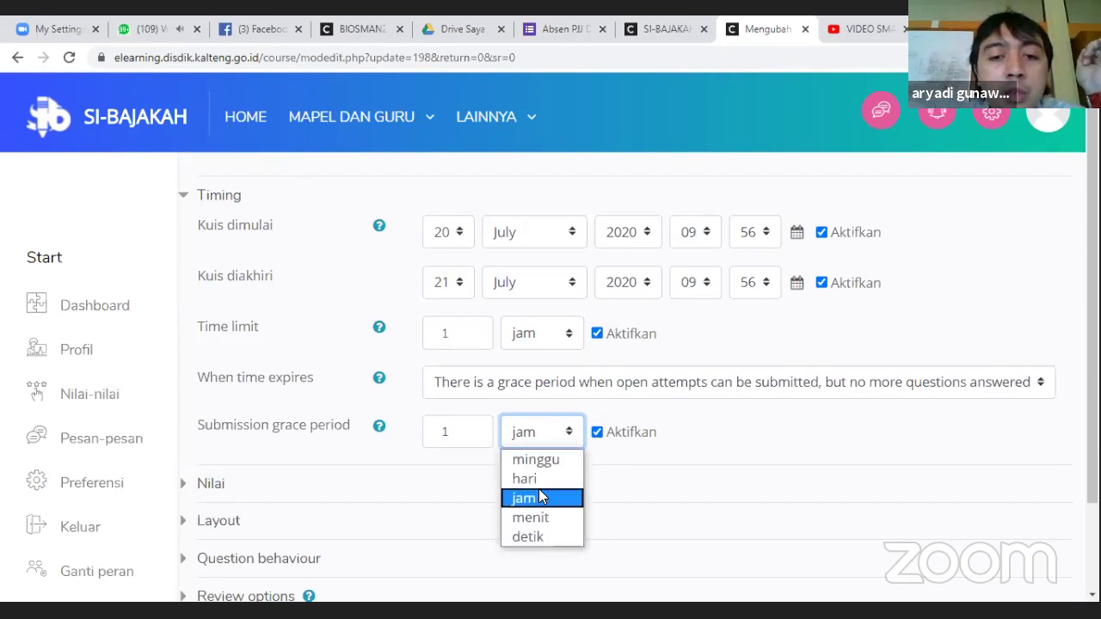
click(527, 479)
click(470, 435)
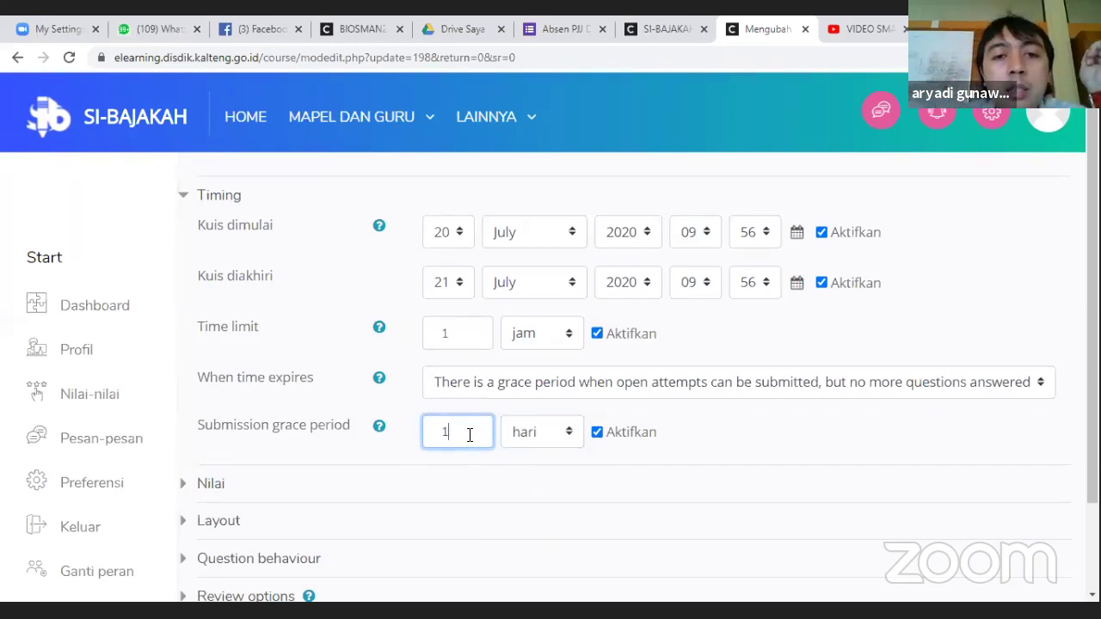
click(857, 467)
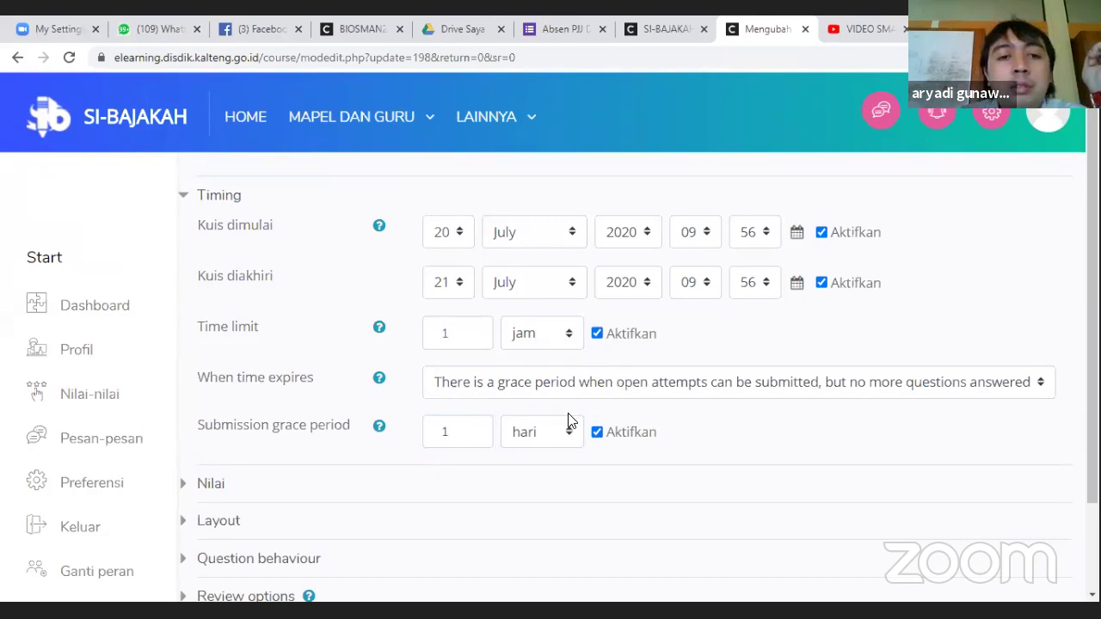
scroll(568, 421, down, 1)
click(208, 413)
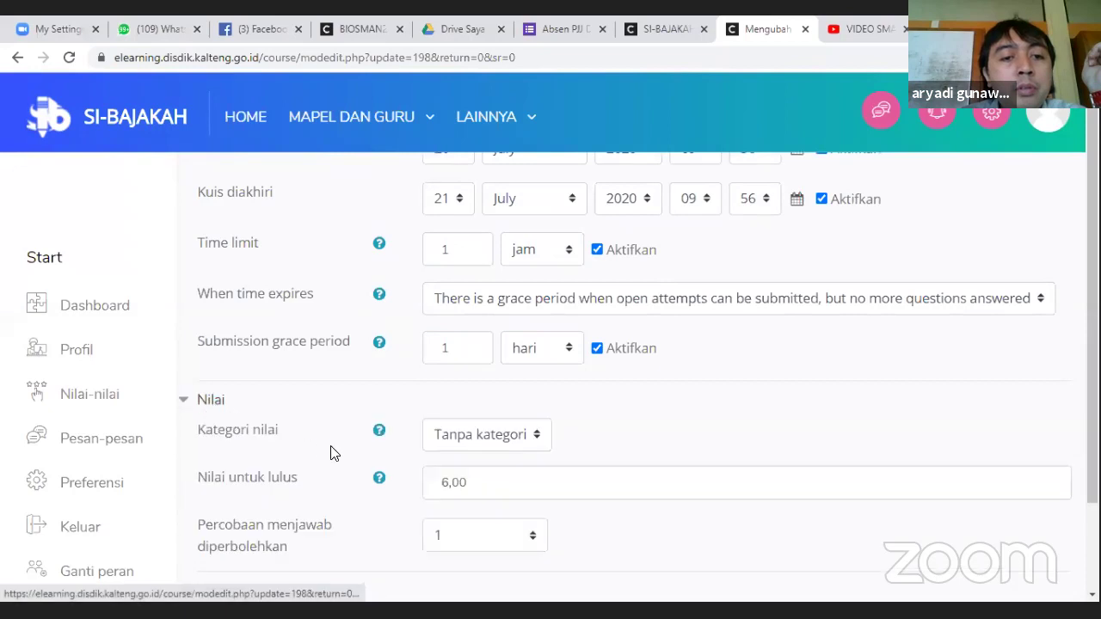
scroll(405, 480, down, 1)
click(504, 455)
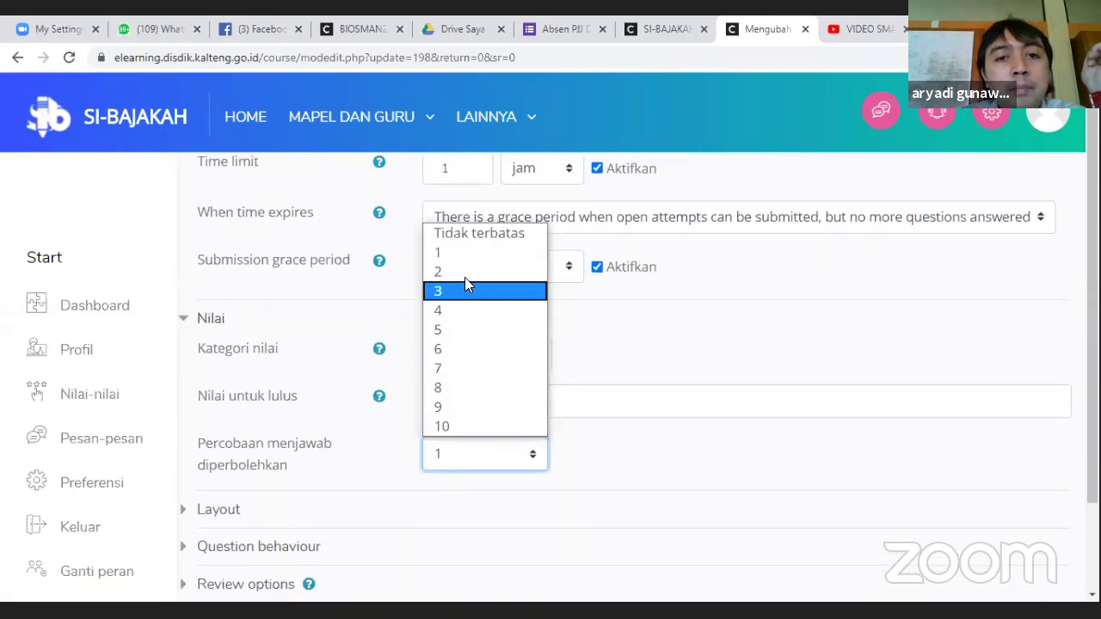
click(466, 289)
click(478, 456)
click(475, 271)
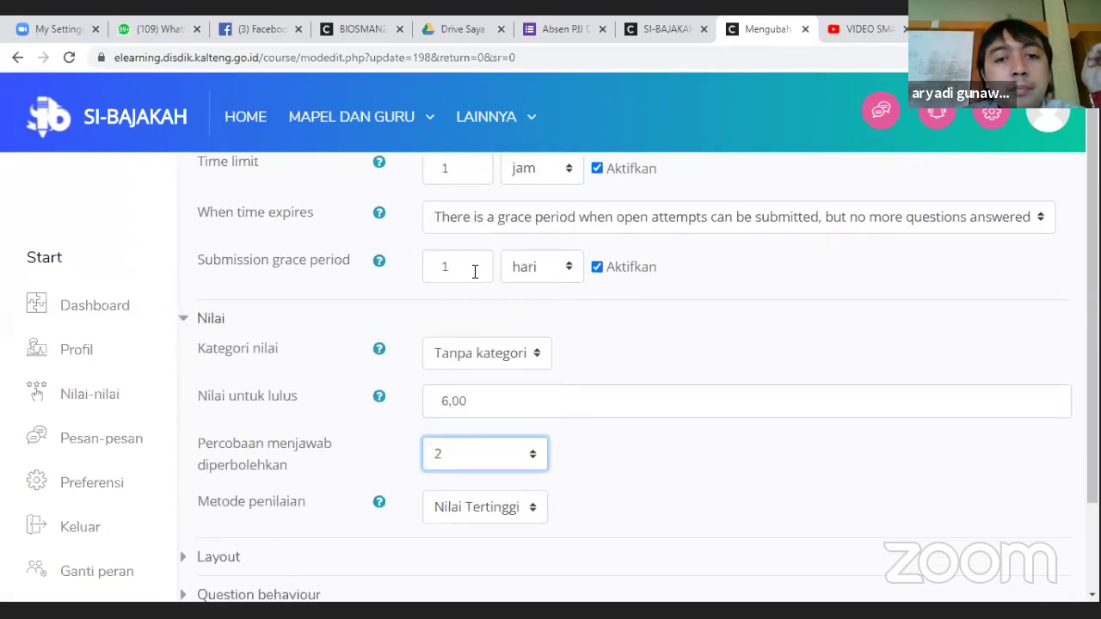
scroll(588, 490, down, 1)
click(521, 431)
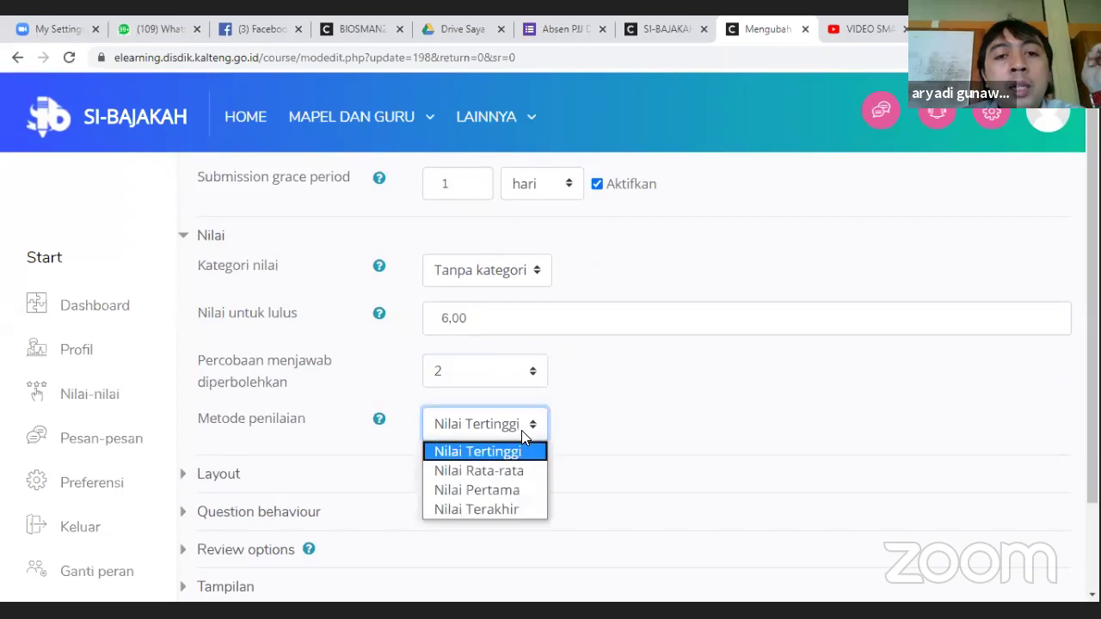
click(525, 473)
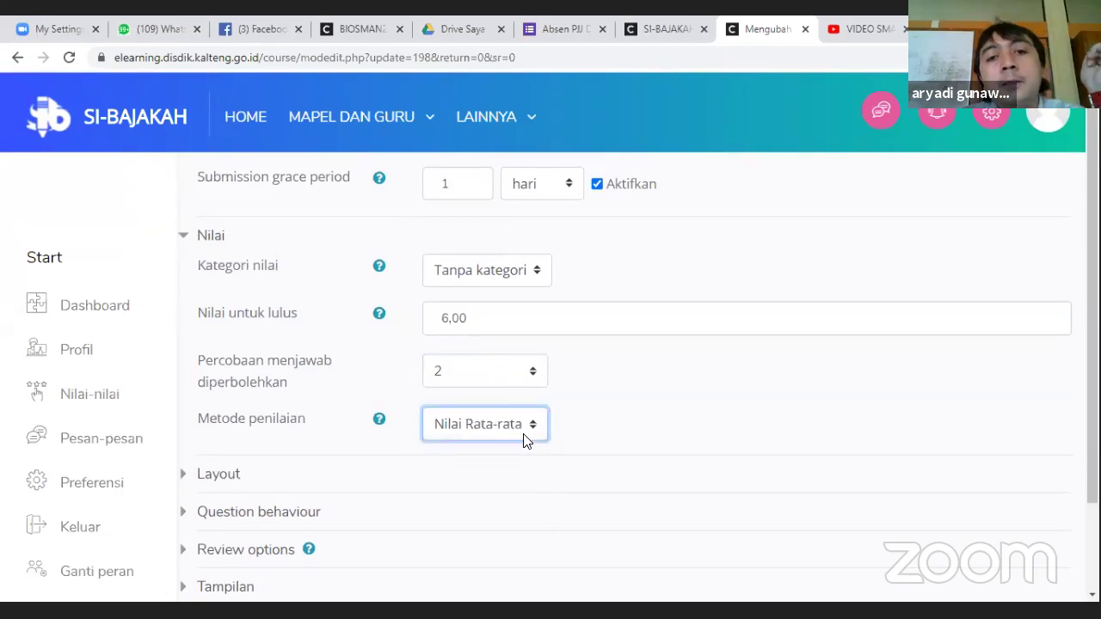
click(528, 441)
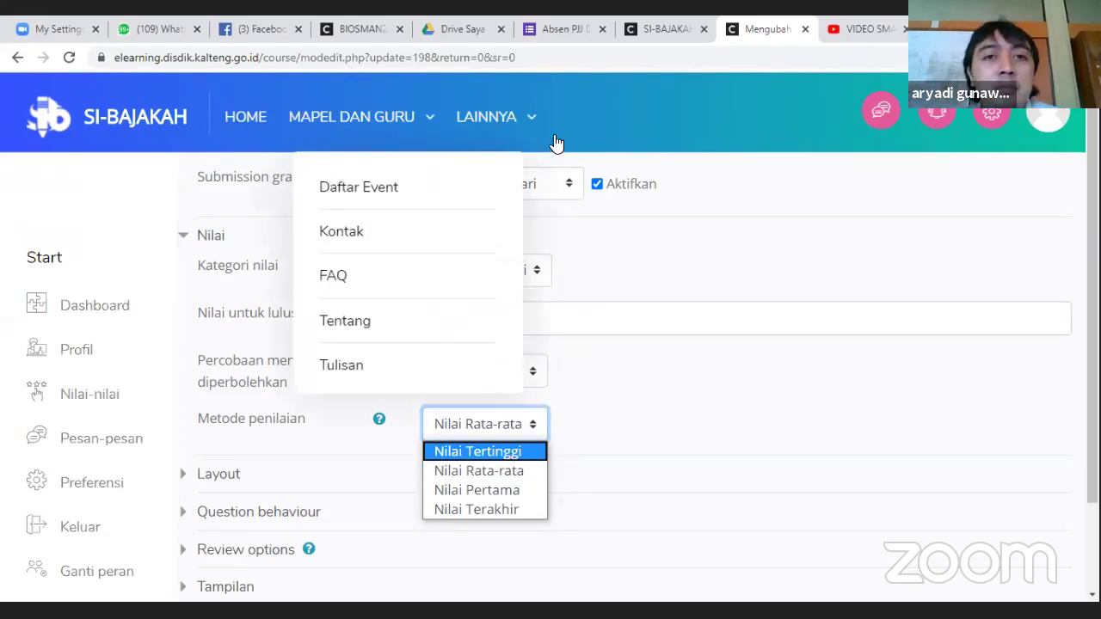
click(661, 397)
scroll(661, 405, down, 5)
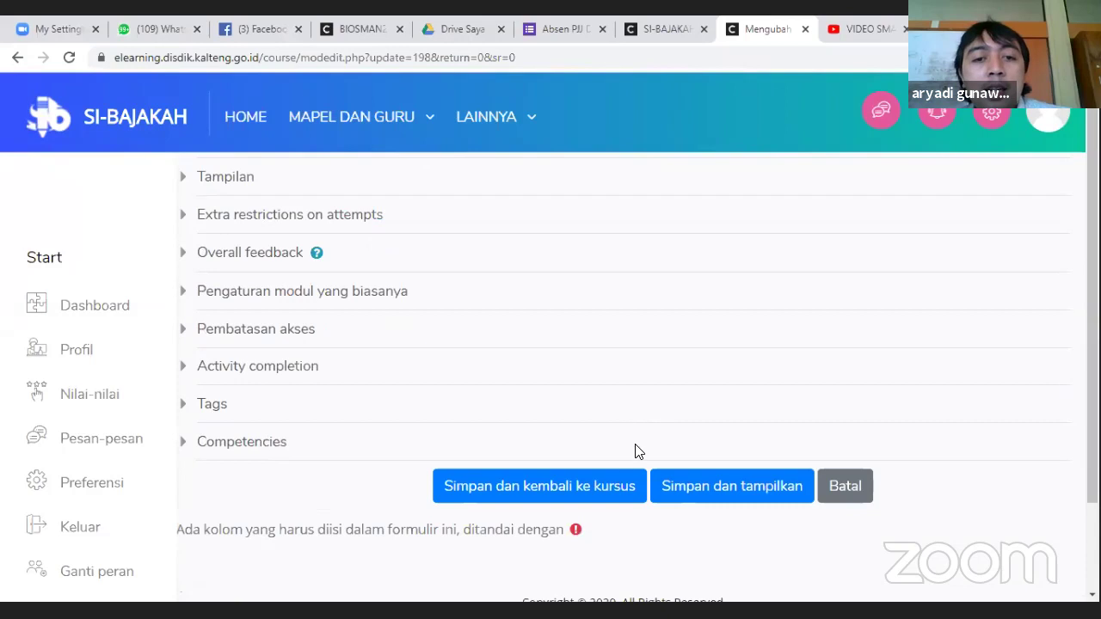
click(863, 497)
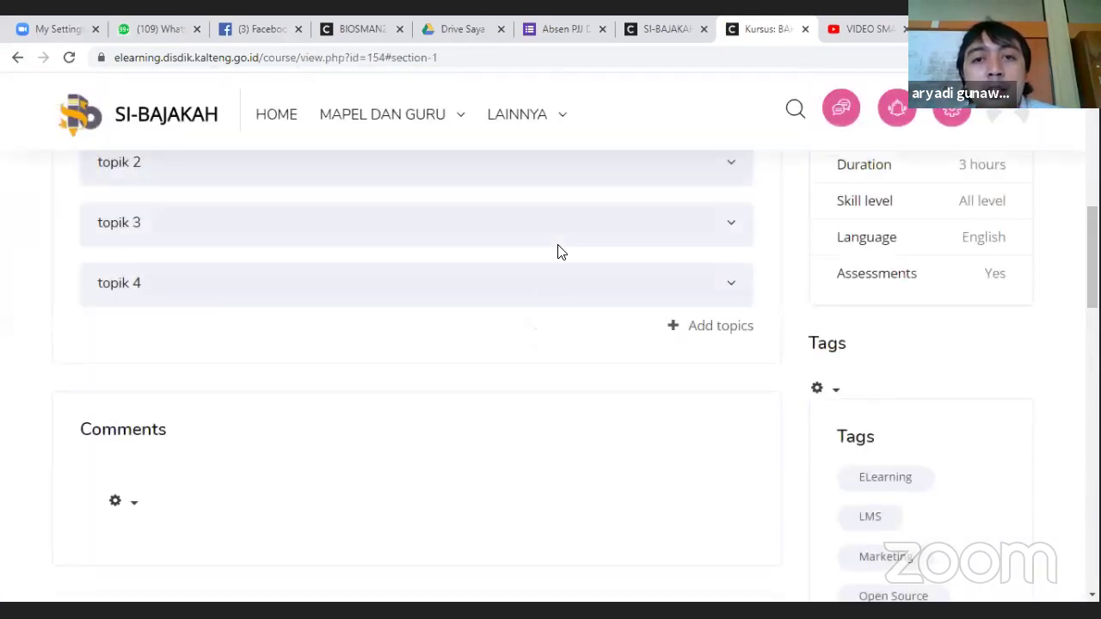
- Scroll up to the Course Features block and open its gear options menu
scroll(551, 276, up, 6)
scroll(265, 478, down, 6)
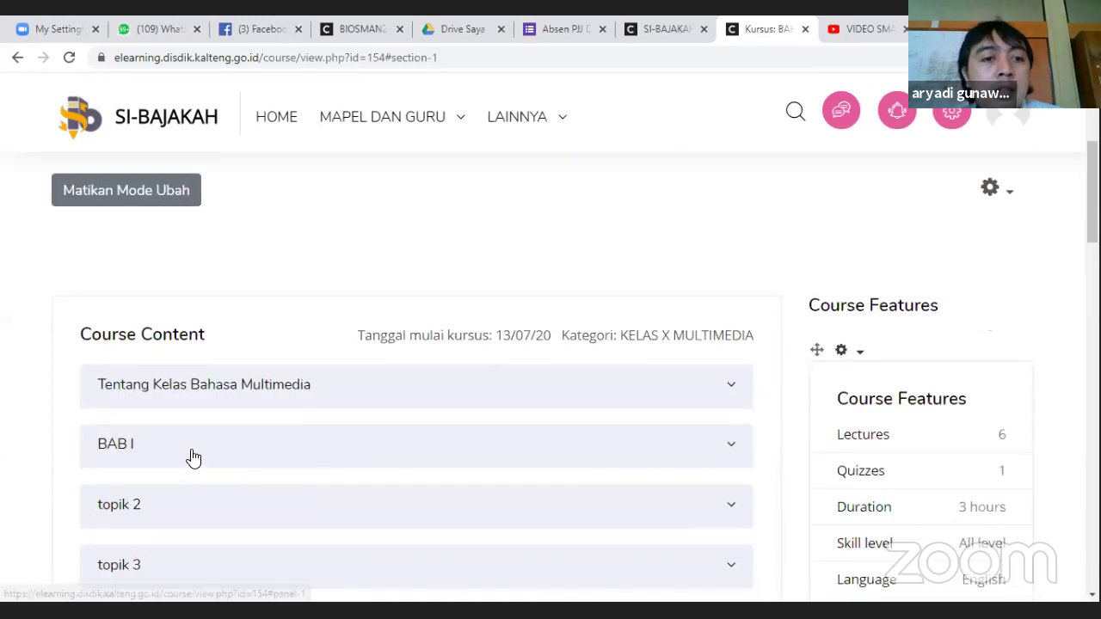
scroll(221, 443, down, 2)
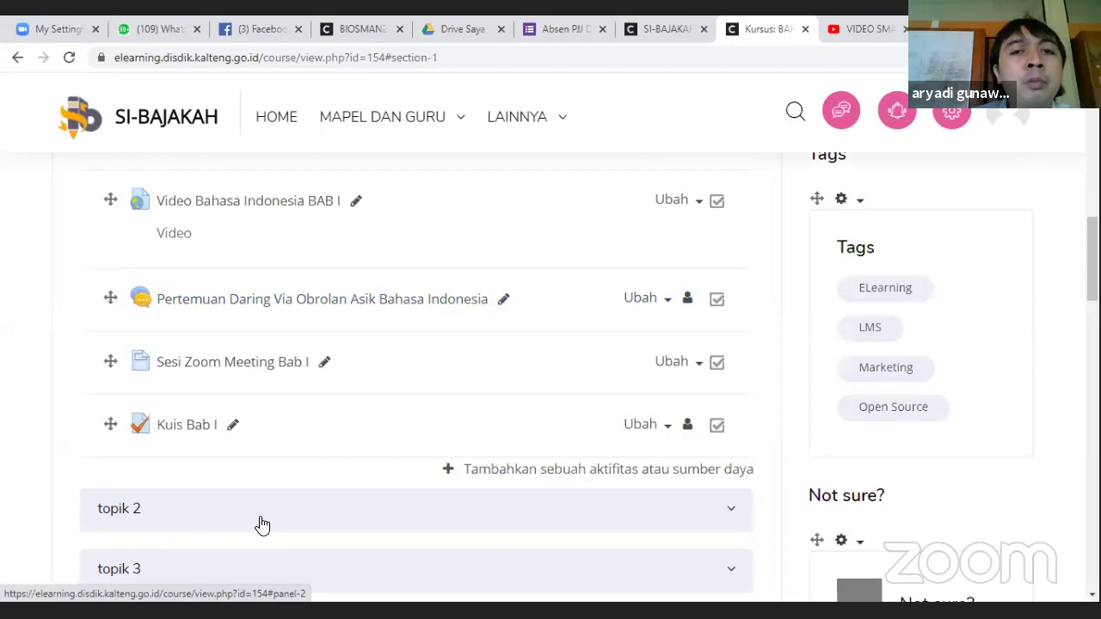
scroll(266, 517, down, 1)
scroll(266, 456, up, 3)
scroll(240, 371, up, 1)
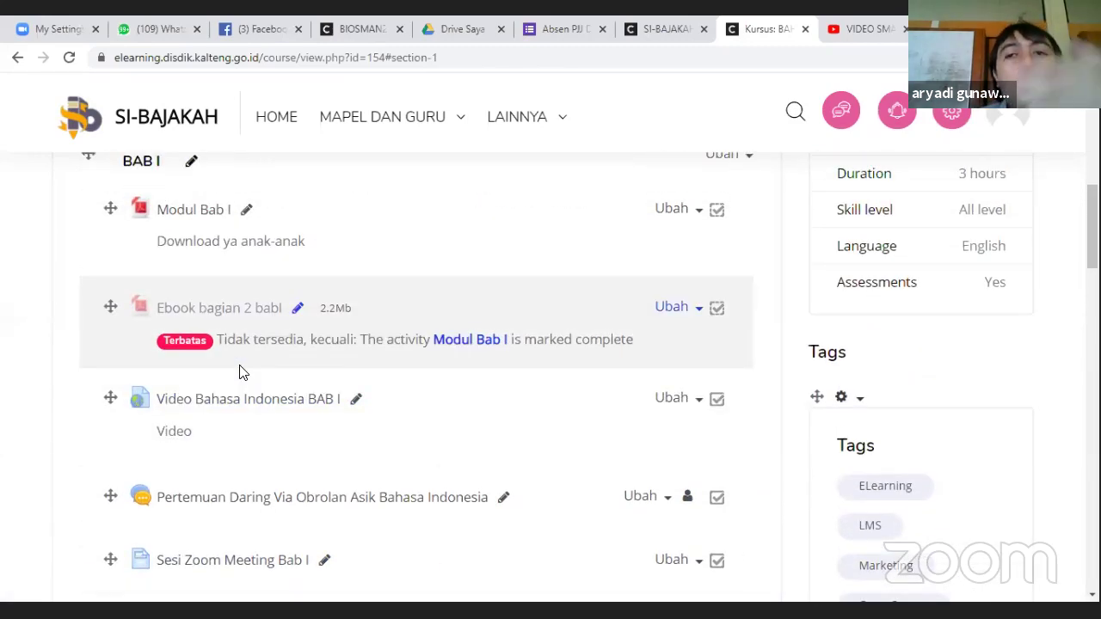
scroll(243, 368, up, 1)
scroll(1012, 252, up, 1)
click(847, 214)
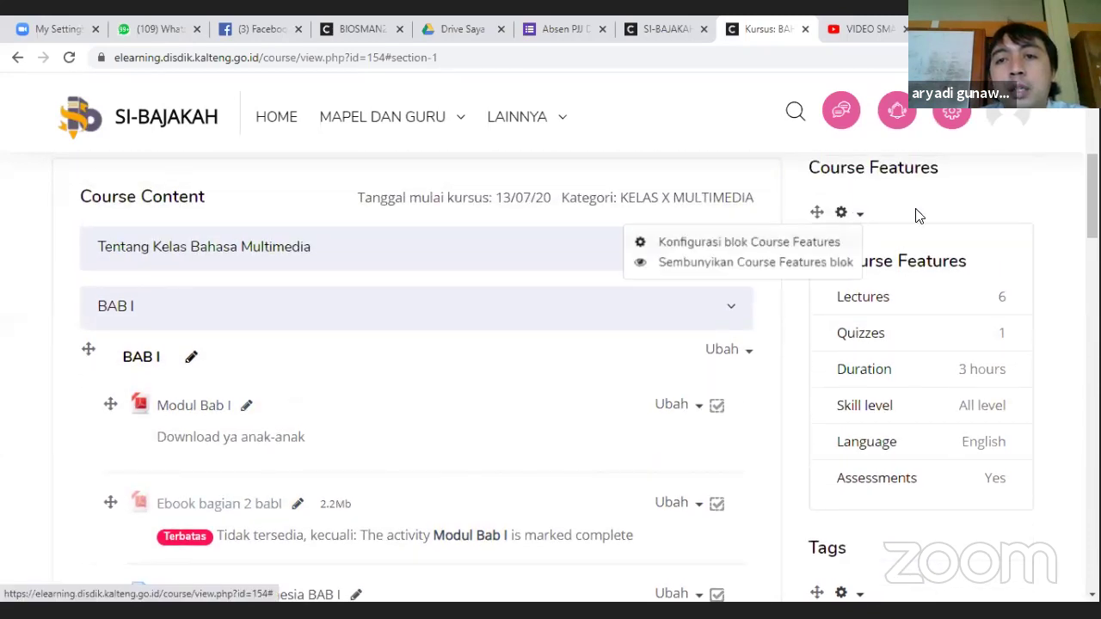
click(946, 211)
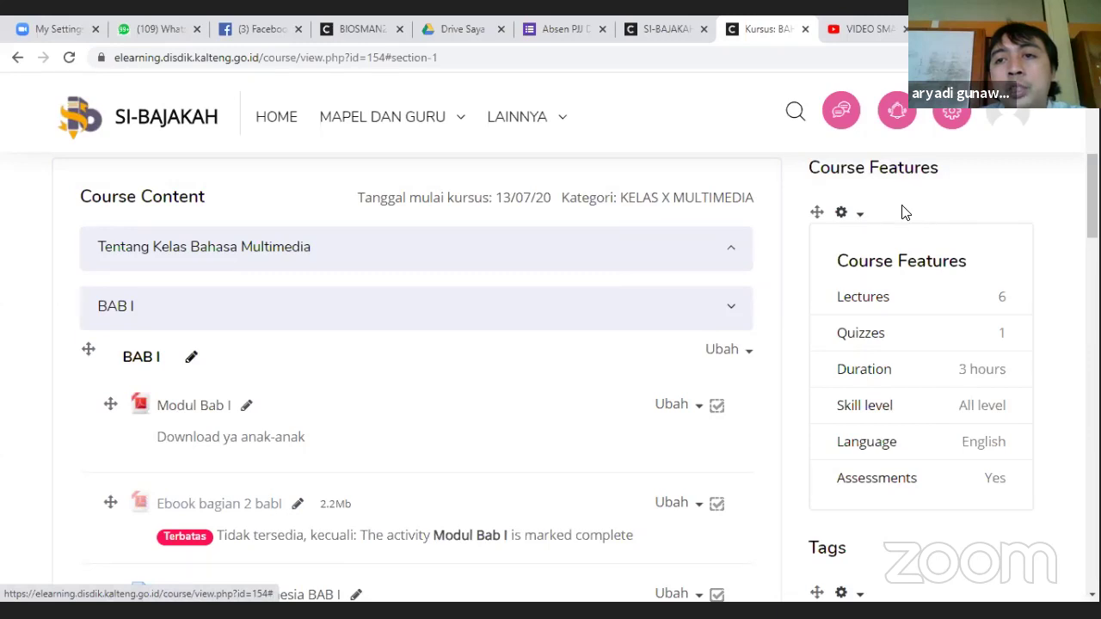
click(847, 217)
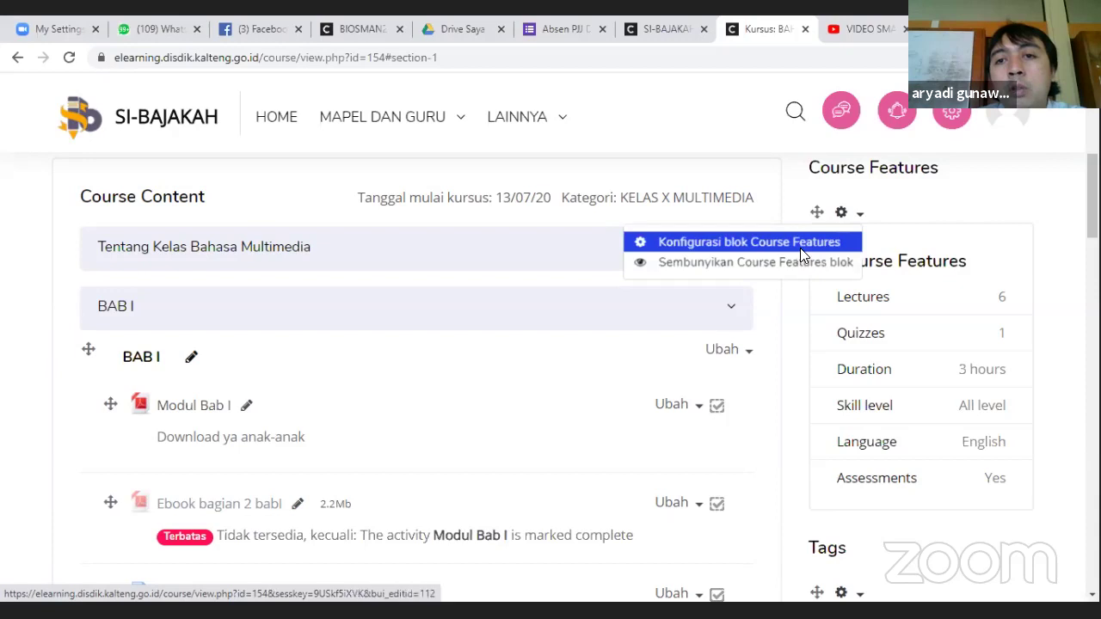
- Open the Course Features block configuration, review where it appears, then cancel without saving
click(800, 245)
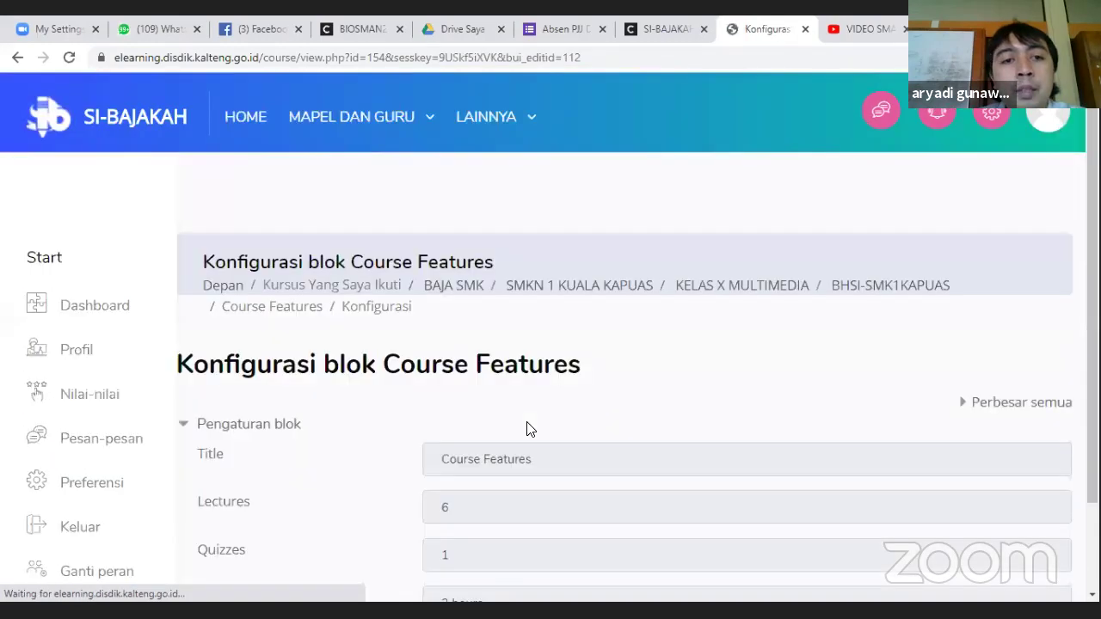
scroll(525, 422, down, 4)
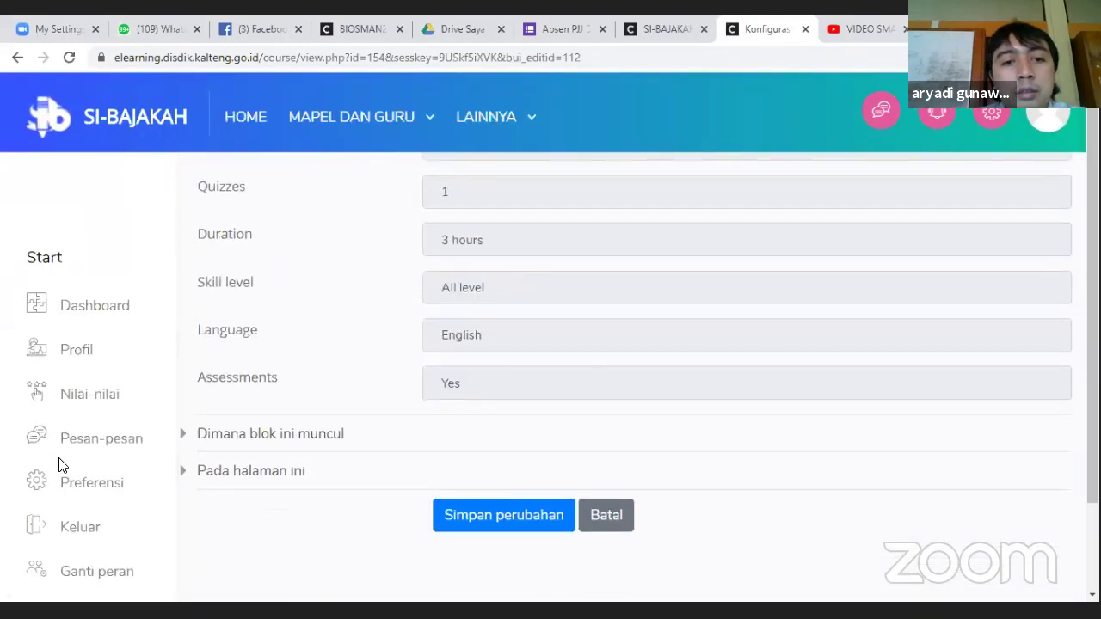
click(258, 436)
scroll(387, 405, up, 2)
scroll(386, 405, up, 1)
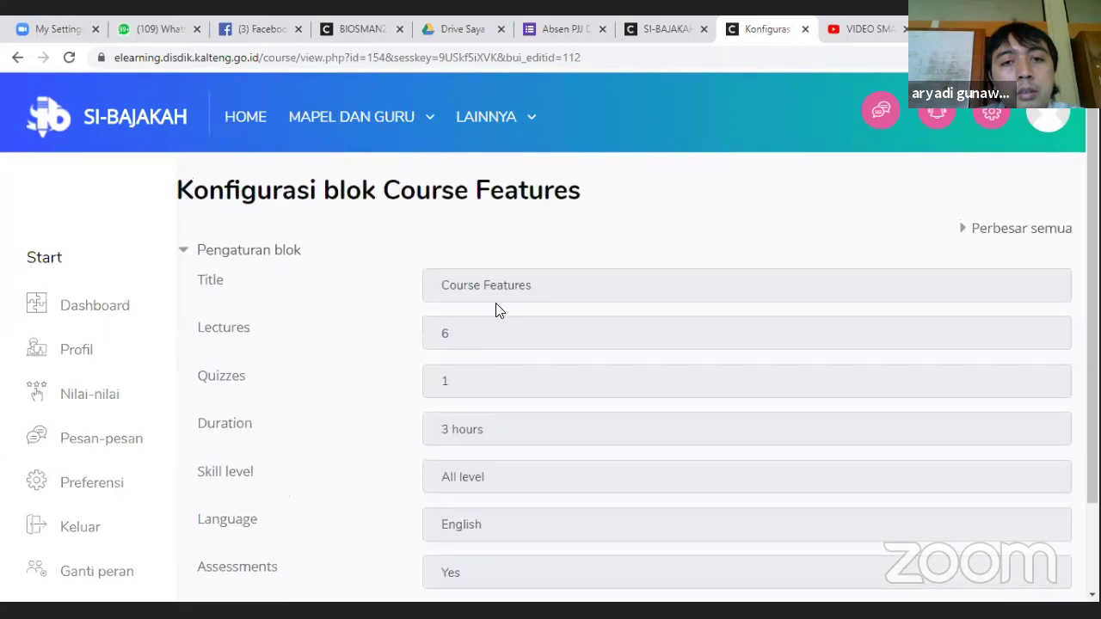
scroll(597, 361, down, 4)
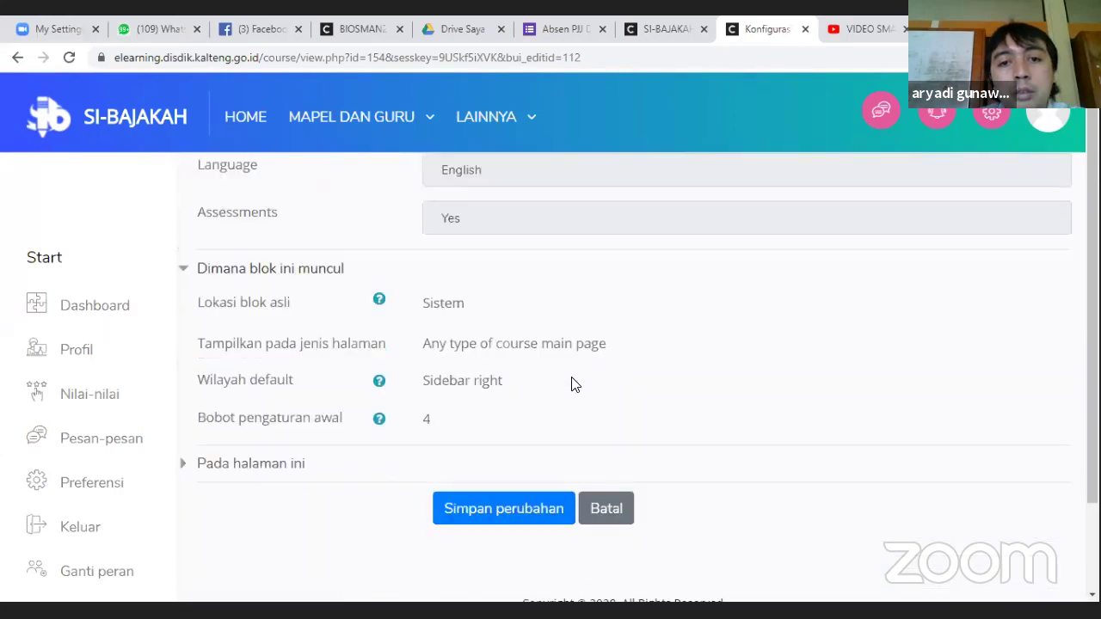
click(607, 509)
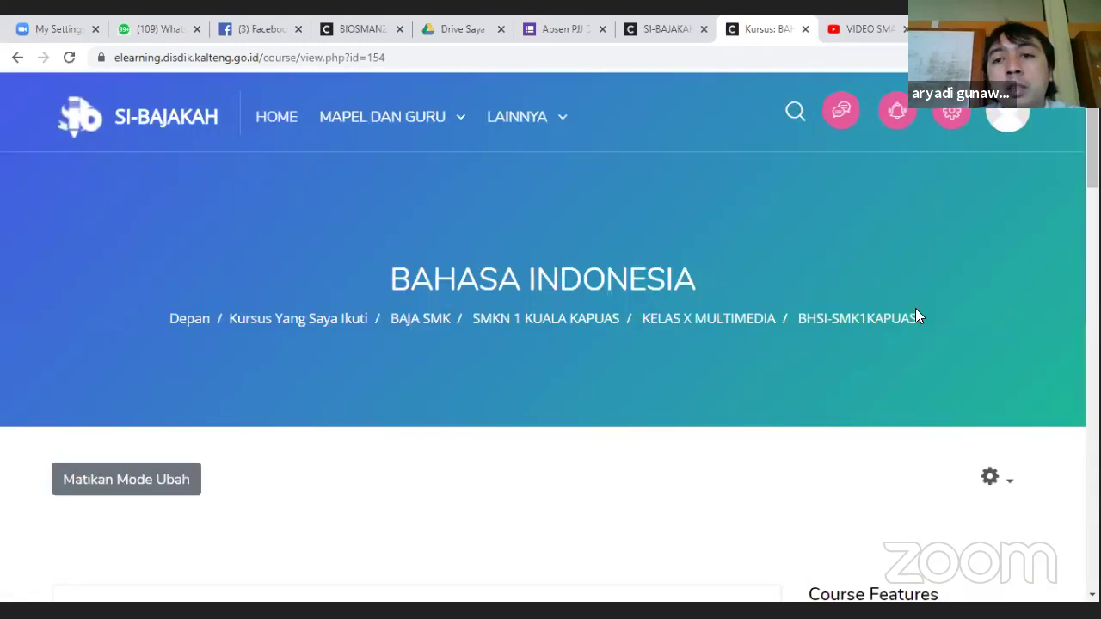
- Hide the Course Features block from its gear menu
scroll(905, 318, down, 5)
click(848, 189)
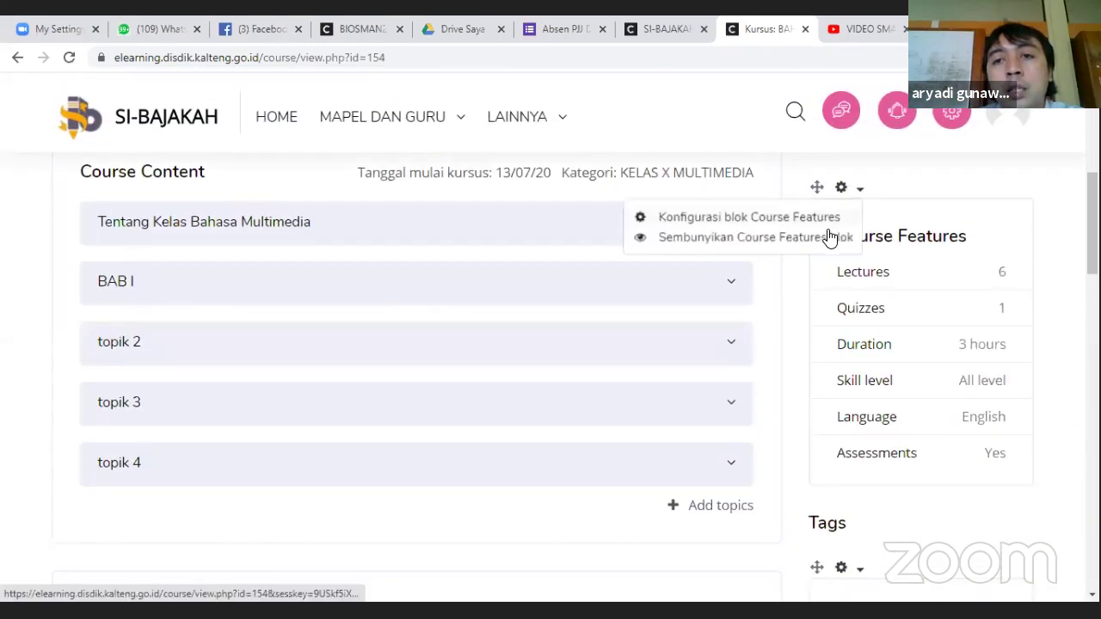
click(781, 244)
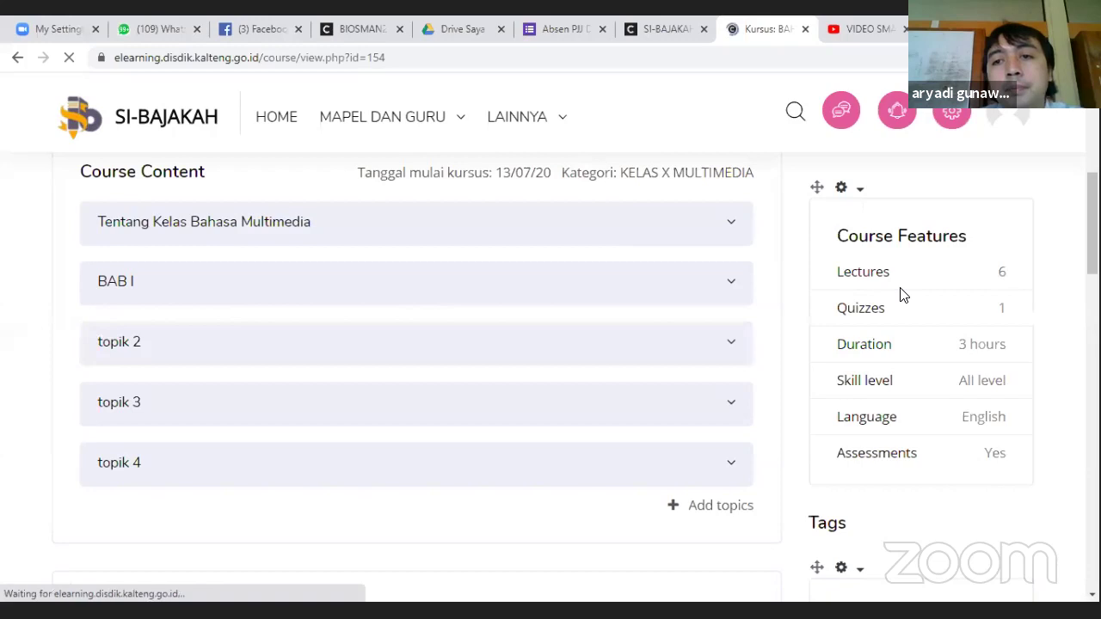
scroll(885, 307, down, 3)
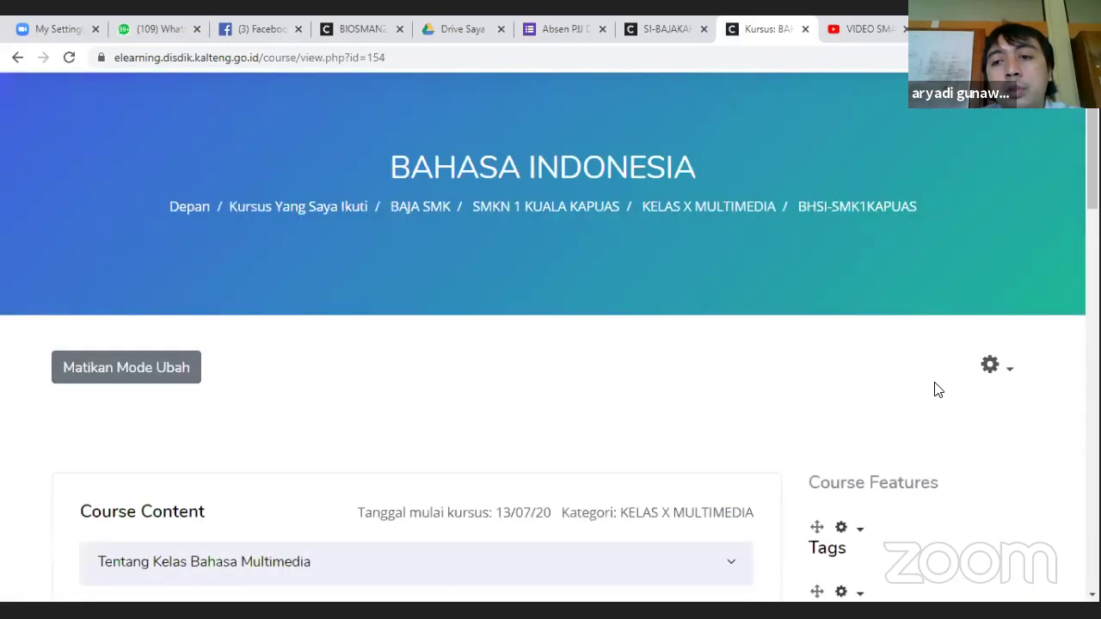
click(856, 384)
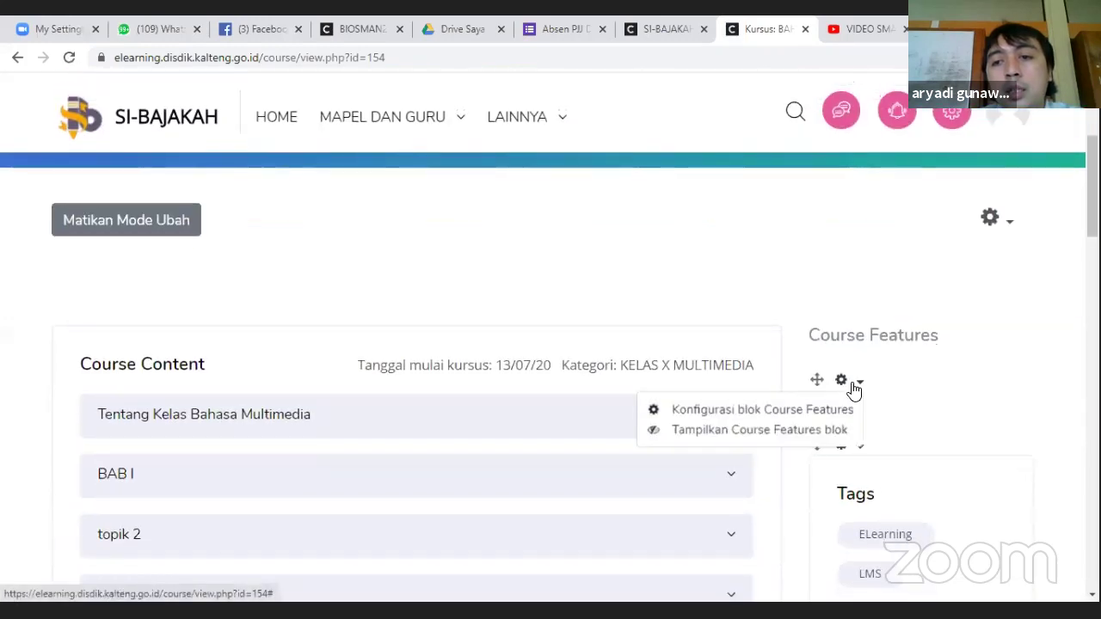
click(995, 381)
- Hide the Not sure? block and expand the BAB I section
scroll(452, 404, down, 2)
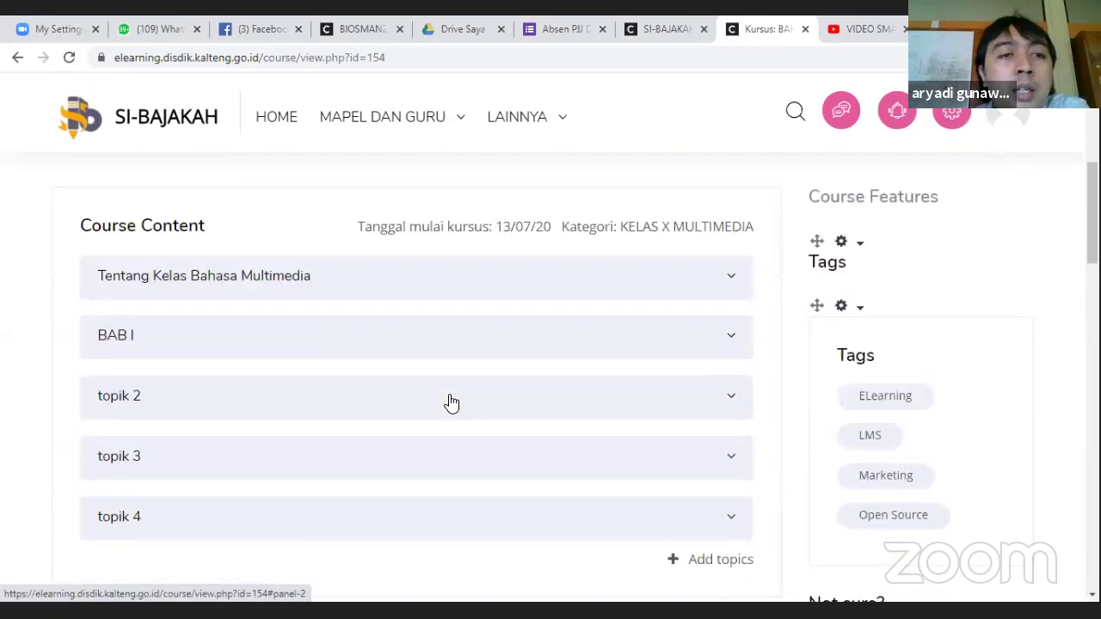
scroll(452, 403, down, 4)
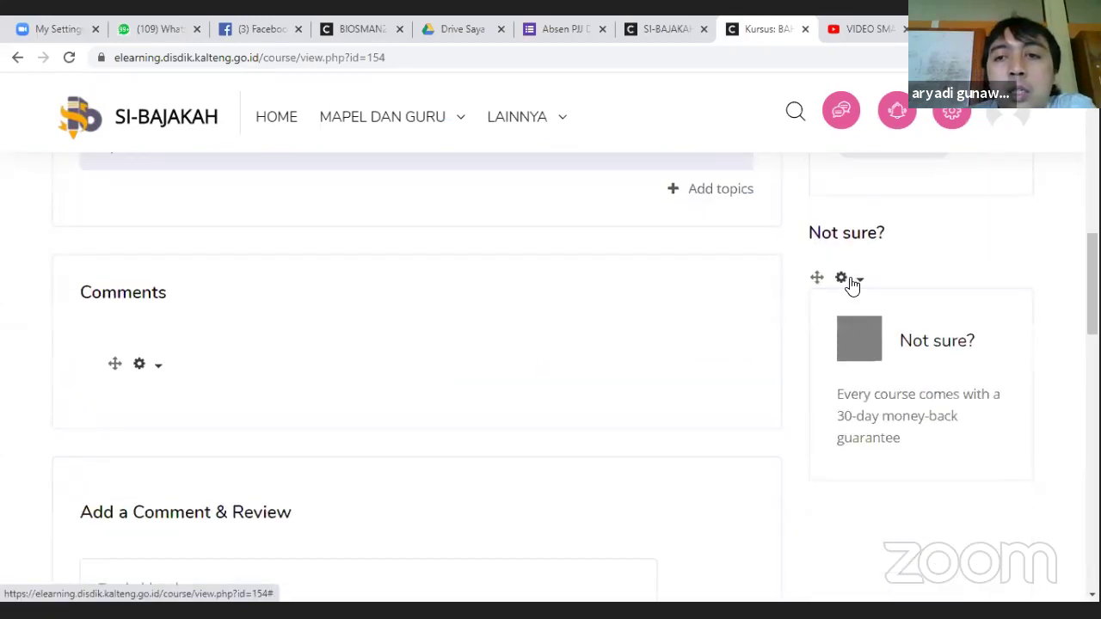
click(852, 284)
click(794, 332)
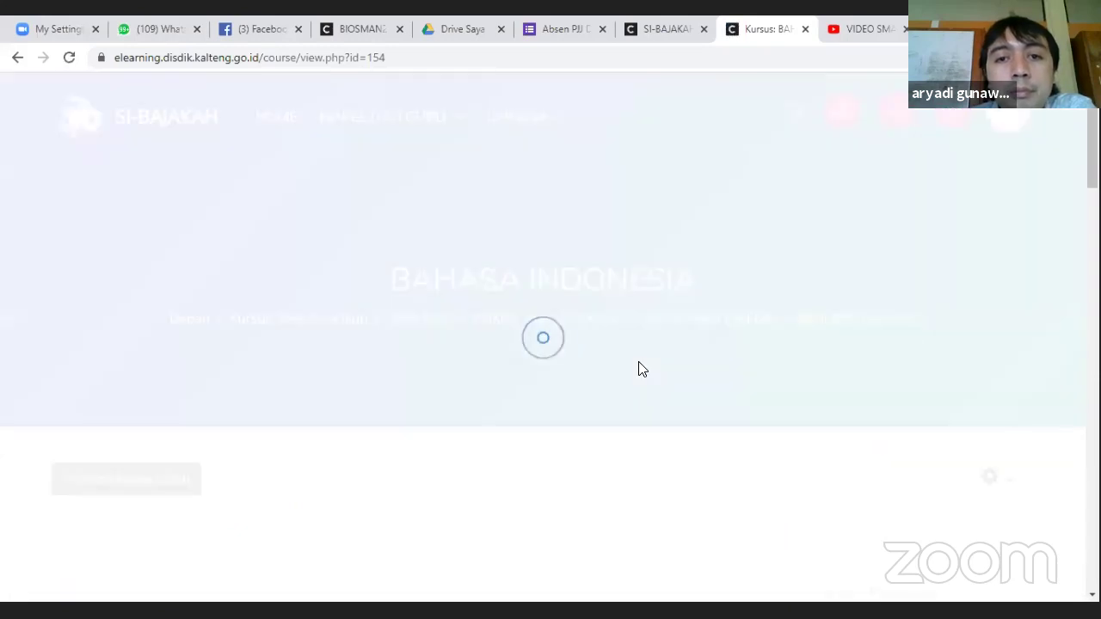
scroll(638, 368, down, 4)
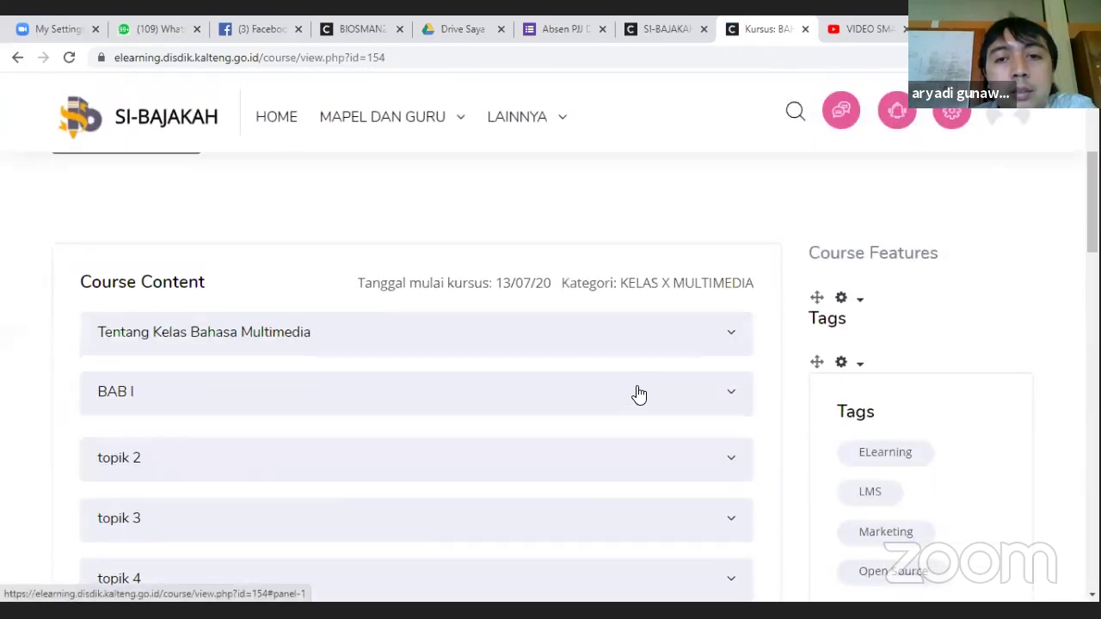
click(639, 394)
click(1007, 122)
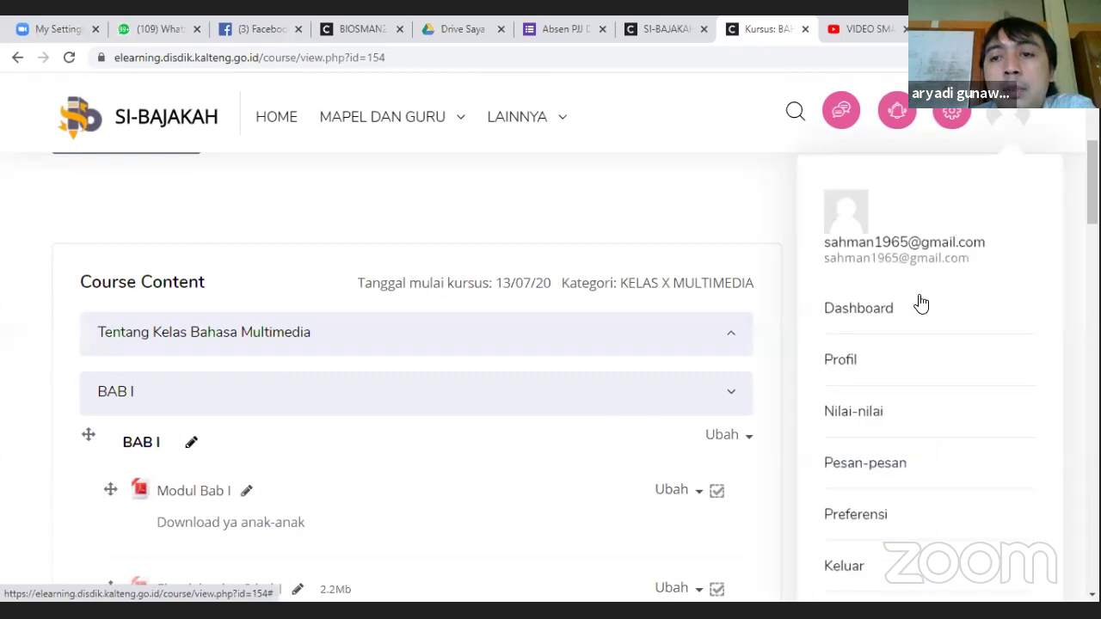
- Log out of the teacher account and log in as admin with the administrator password
click(879, 568)
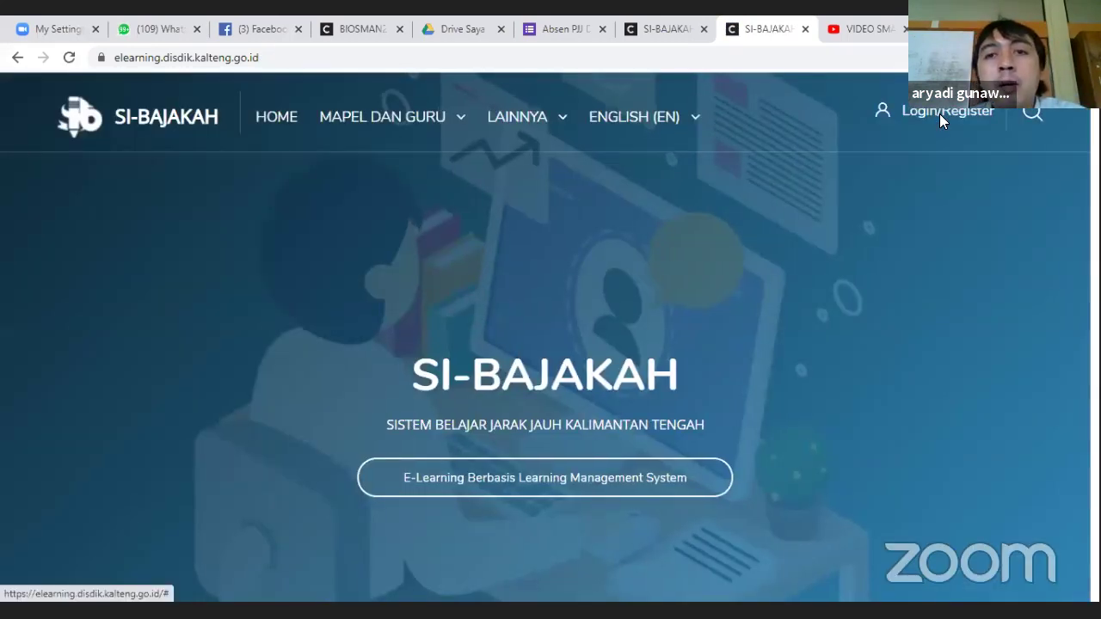
click(939, 114)
click(576, 278)
text(admin)
key(Tab)
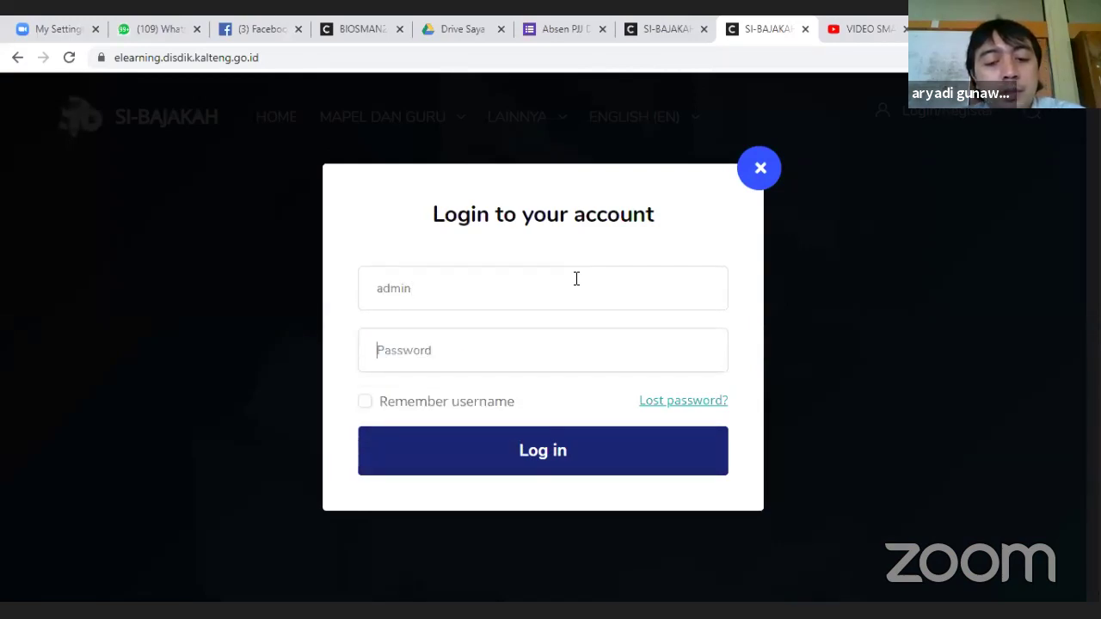
text(•••••••••••)
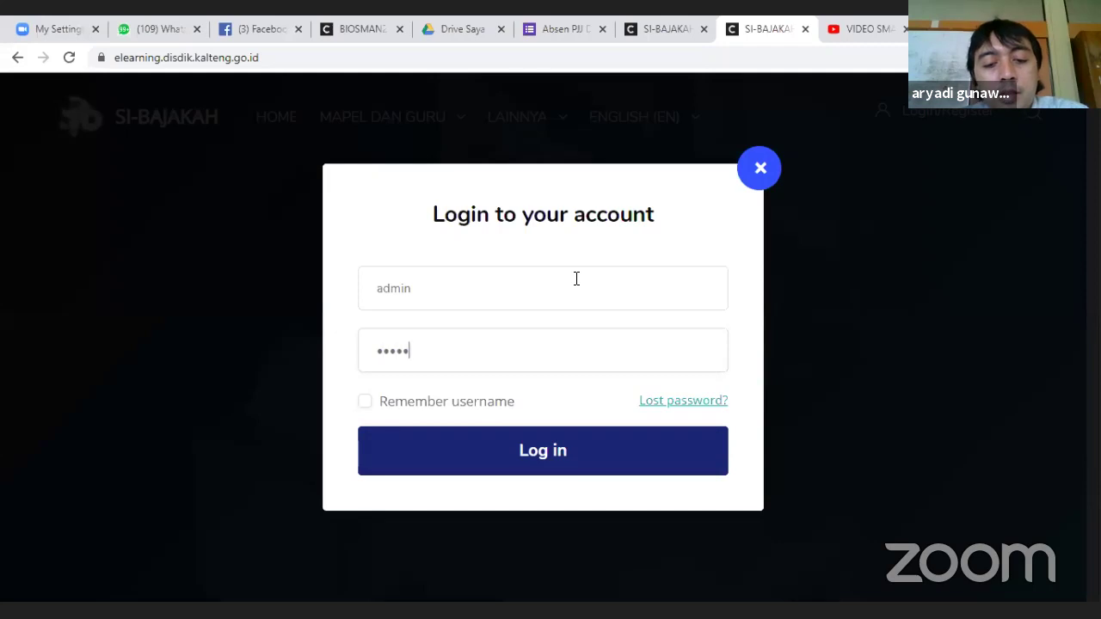
key(Return)
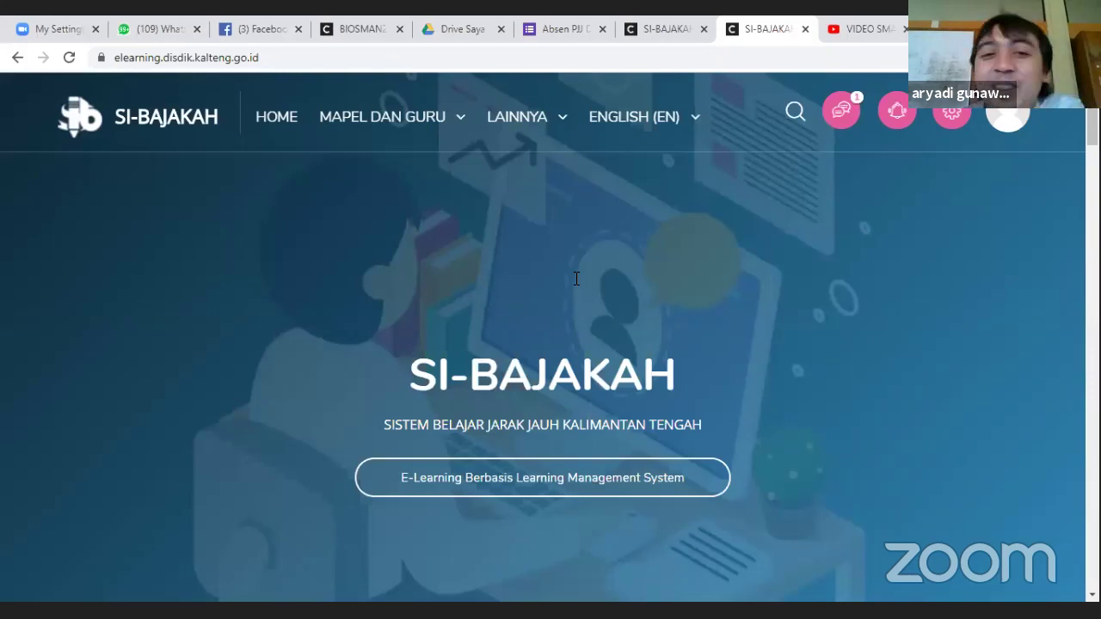
- Go to Site administration from the navigation menu
scroll(661, 302, down, 10)
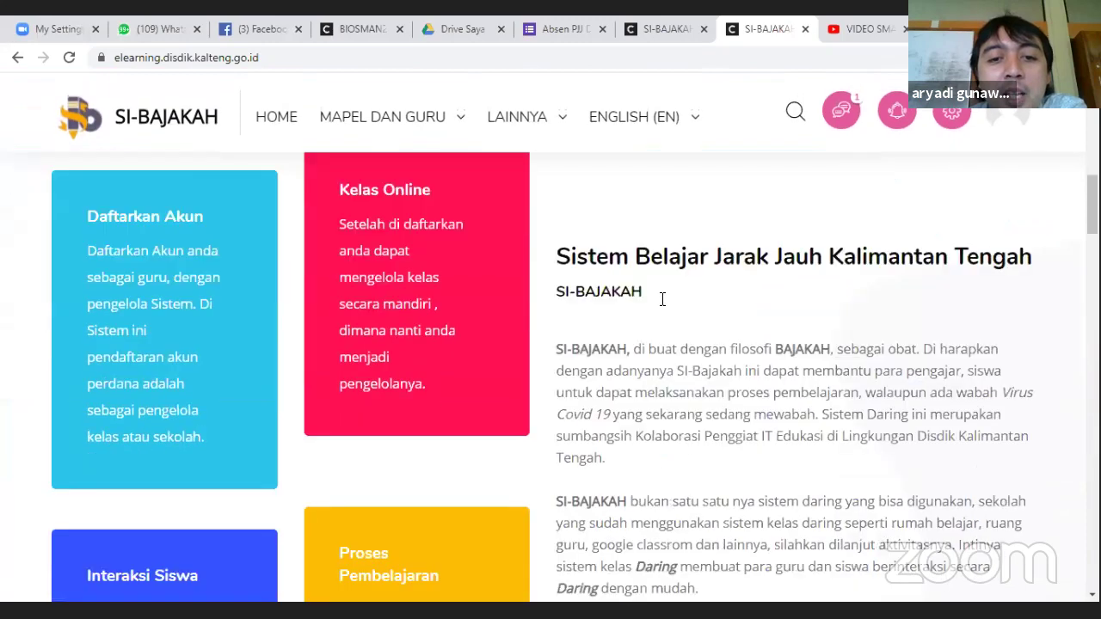
scroll(660, 305, down, 4)
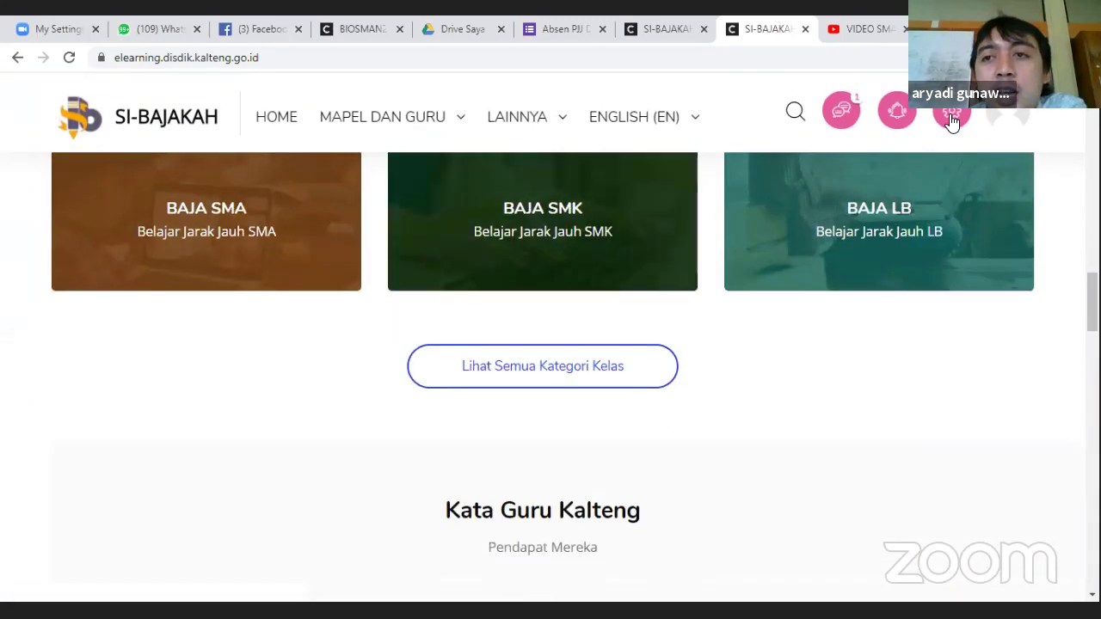
click(951, 112)
scroll(875, 427, down, 1)
click(877, 506)
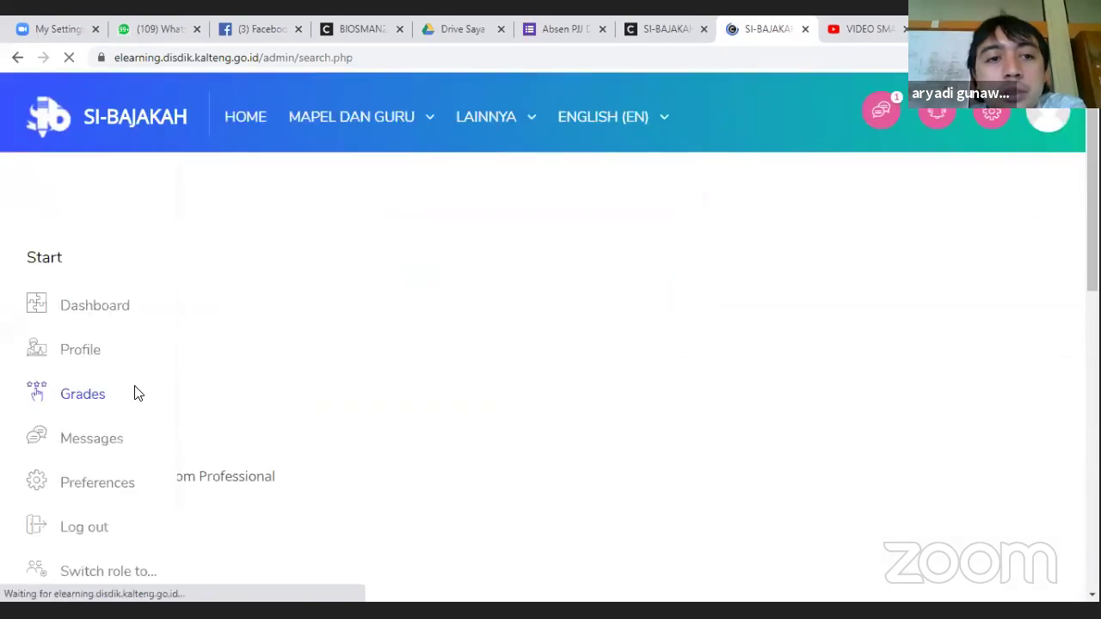
- Open Manage courses and categories and start a new category
scroll(403, 356, down, 2)
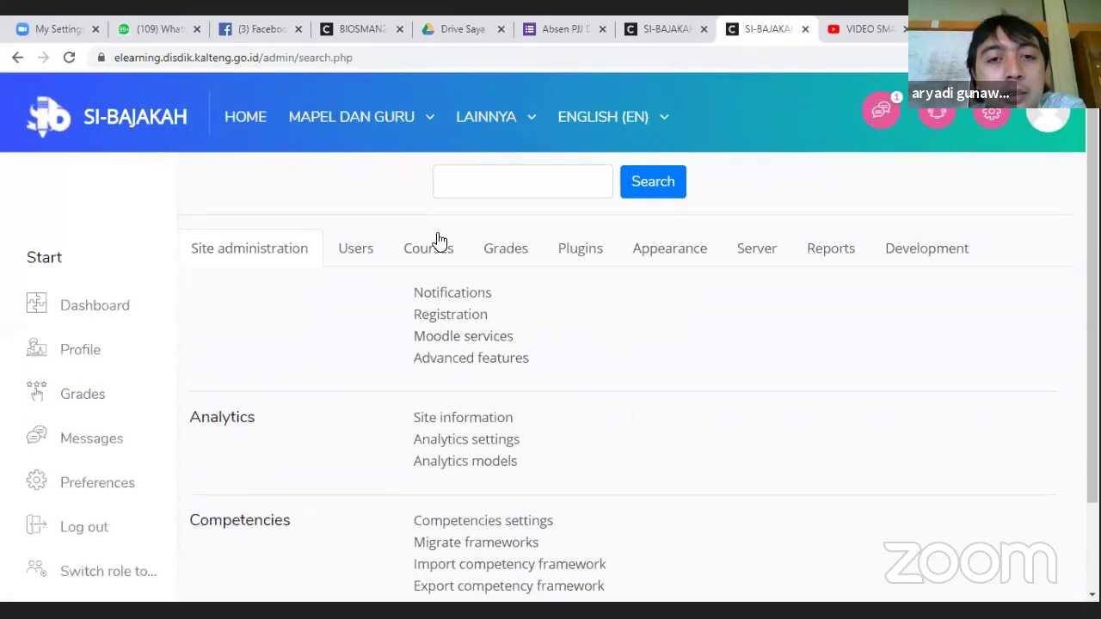
click(430, 251)
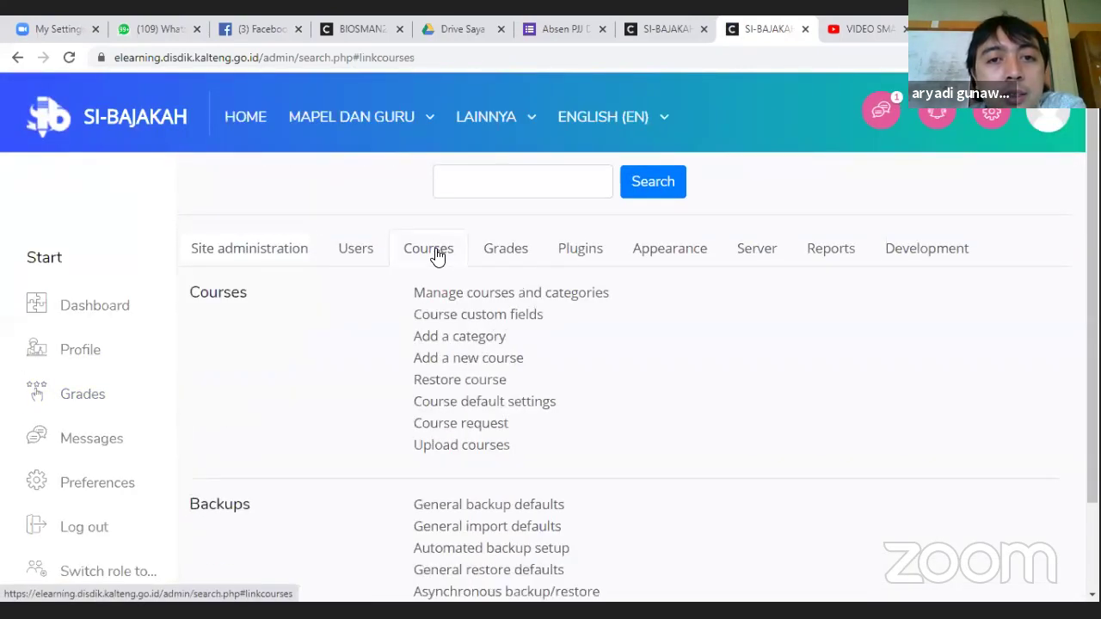
scroll(555, 264, down, 1)
click(566, 227)
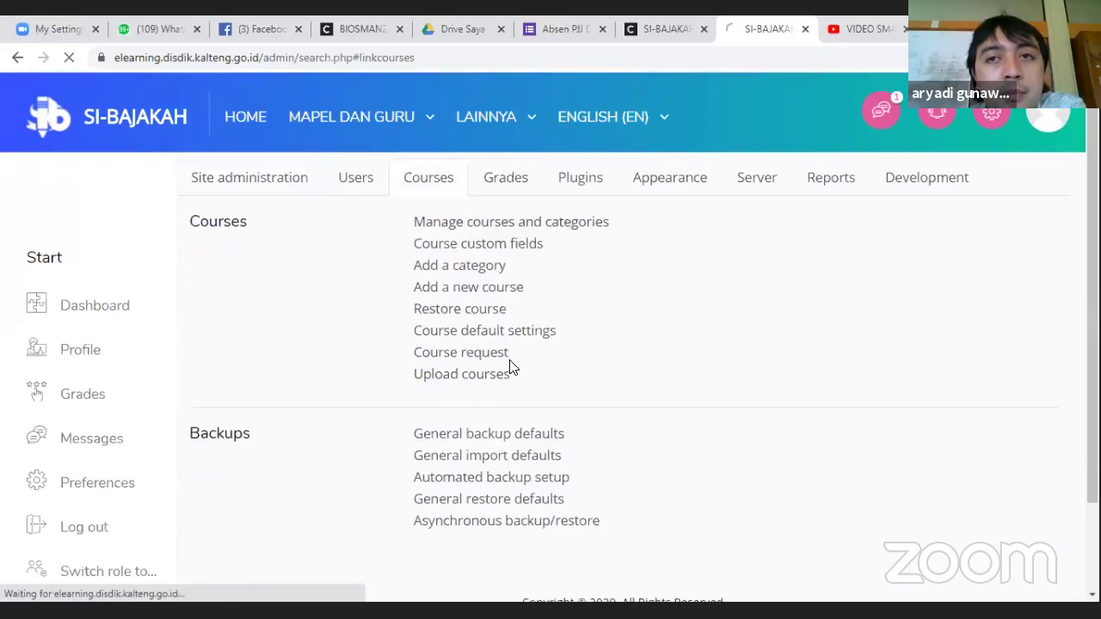
scroll(508, 370, down, 4)
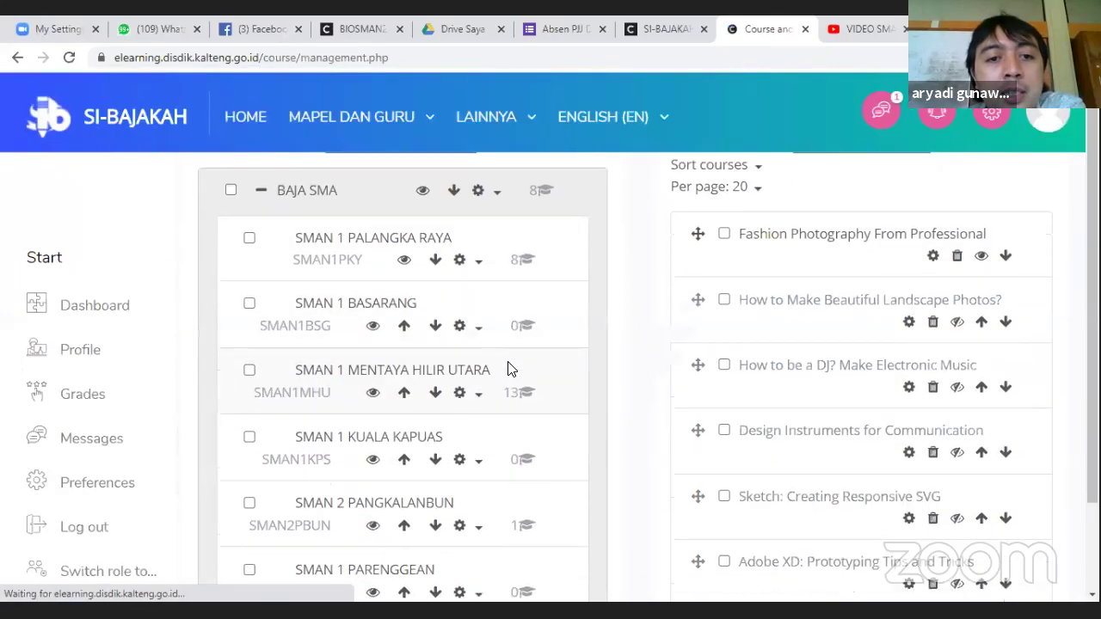
scroll(507, 376, down, 2)
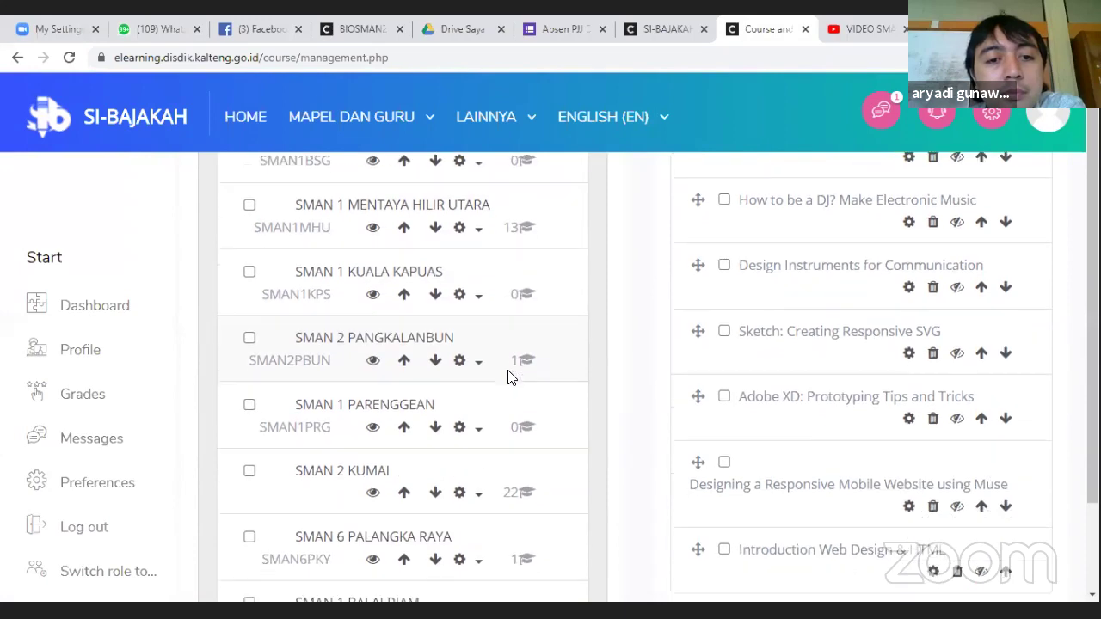
scroll(509, 374, down, 3)
scroll(509, 370, up, 4)
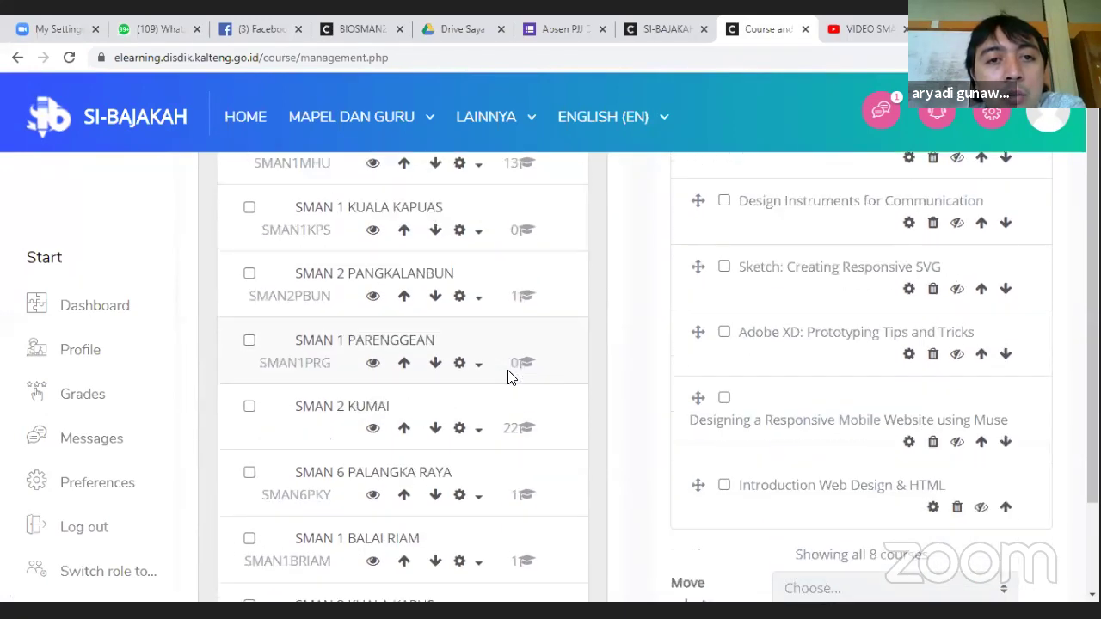
scroll(509, 370, up, 1)
scroll(508, 374, down, 4)
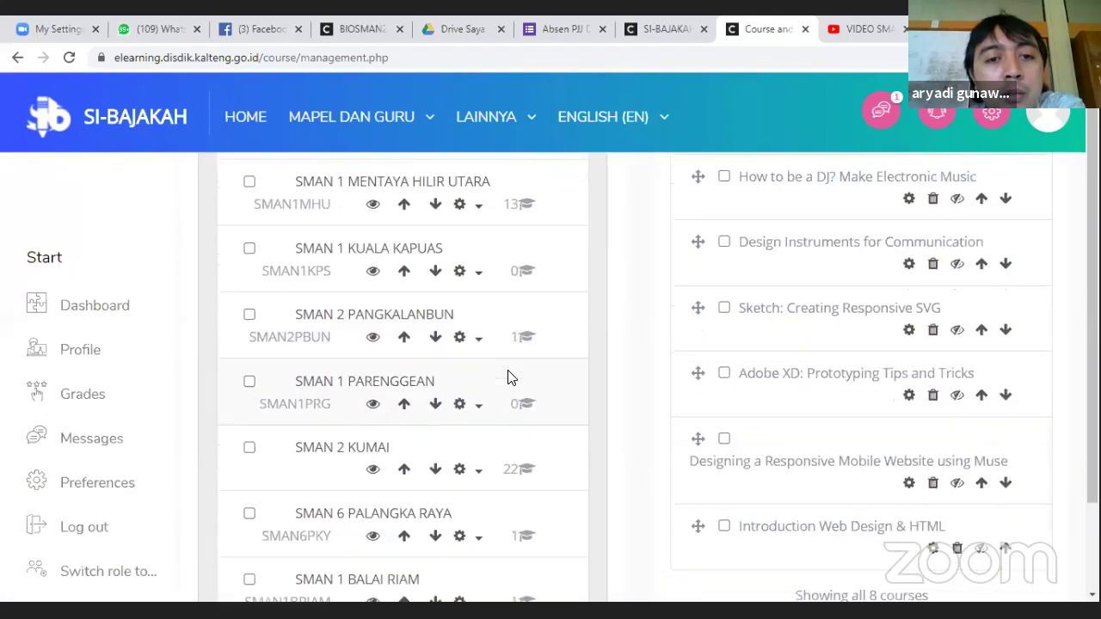
scroll(507, 372, down, 1)
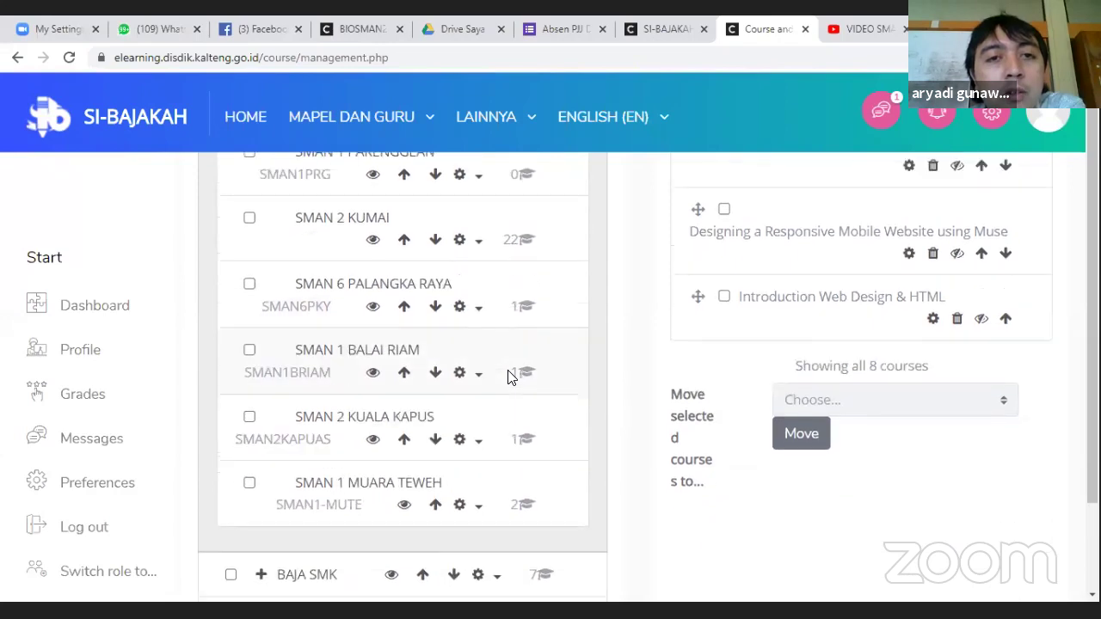
scroll(507, 371, up, 5)
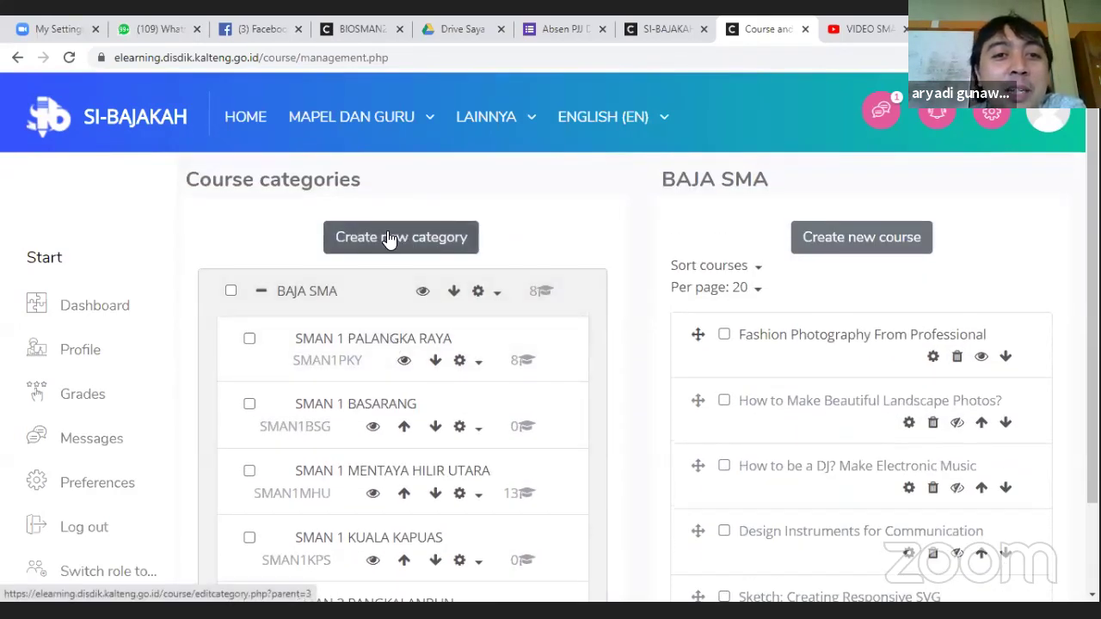
click(398, 236)
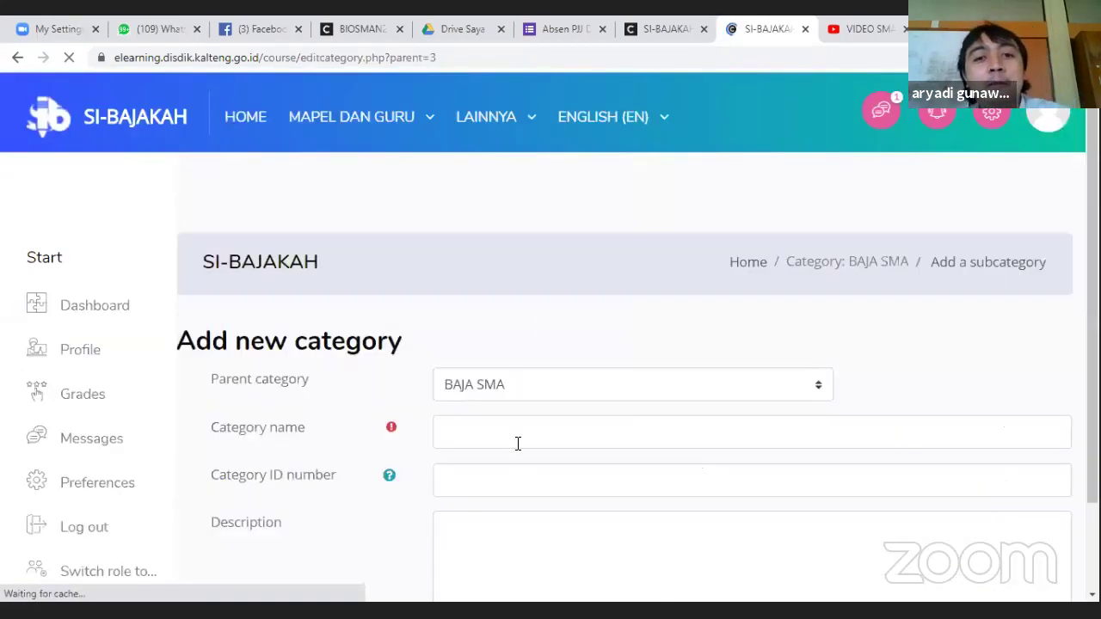
- Name the category SMAN 1 KOTA BESI, keep parent BAJA SMA, and create it
click(516, 434)
text(SMAN 1 KOTA BESI)
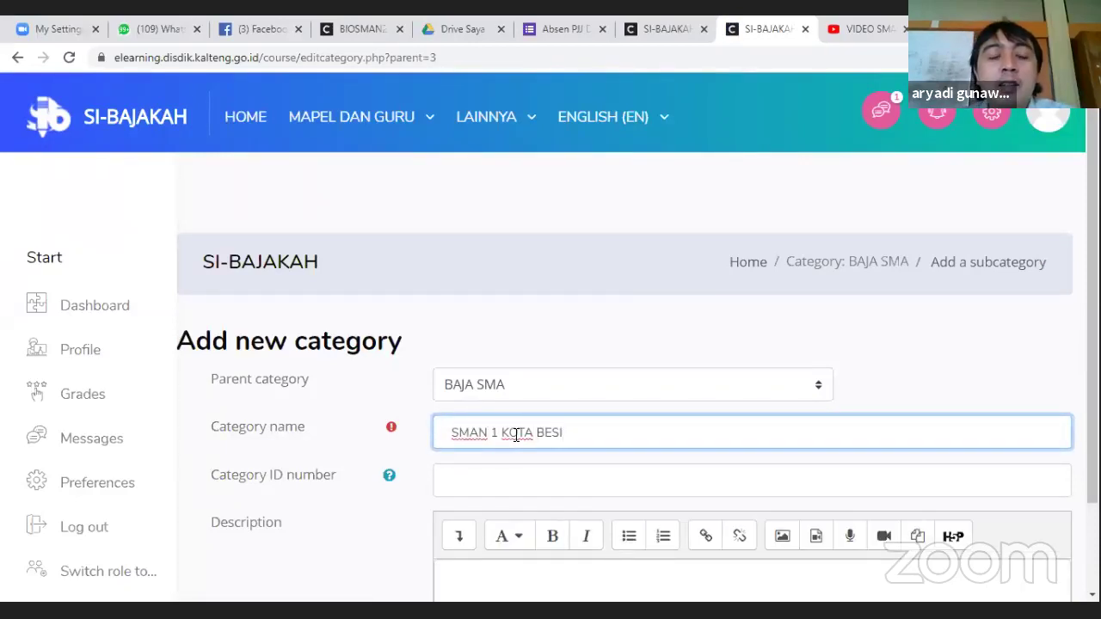
scroll(535, 367, down, 2)
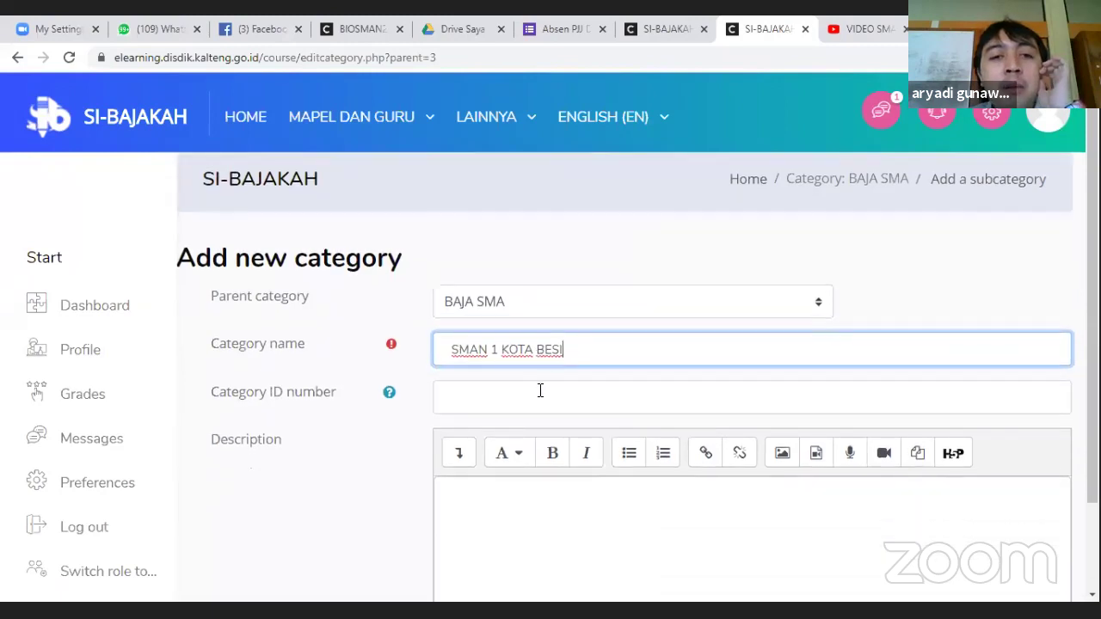
click(542, 398)
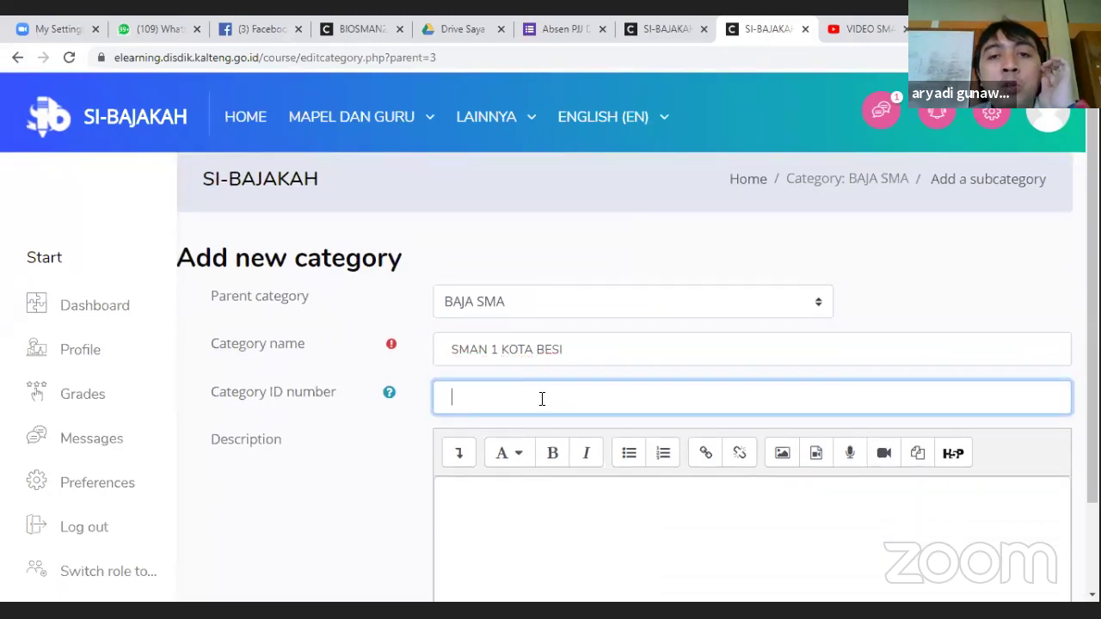
scroll(542, 398, down, 4)
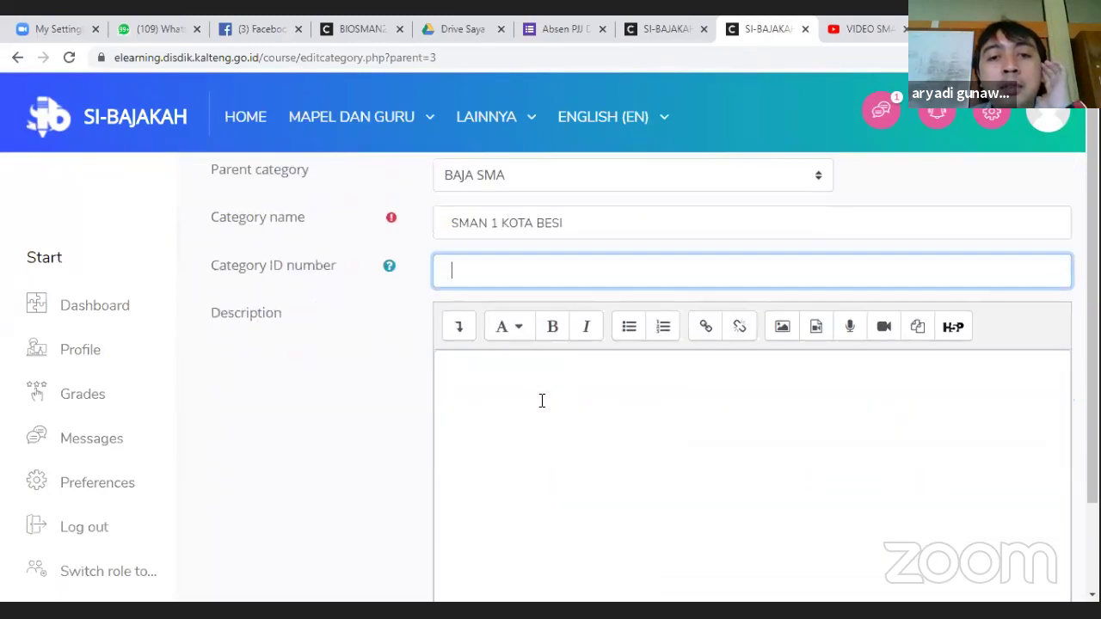
scroll(542, 400, up, 3)
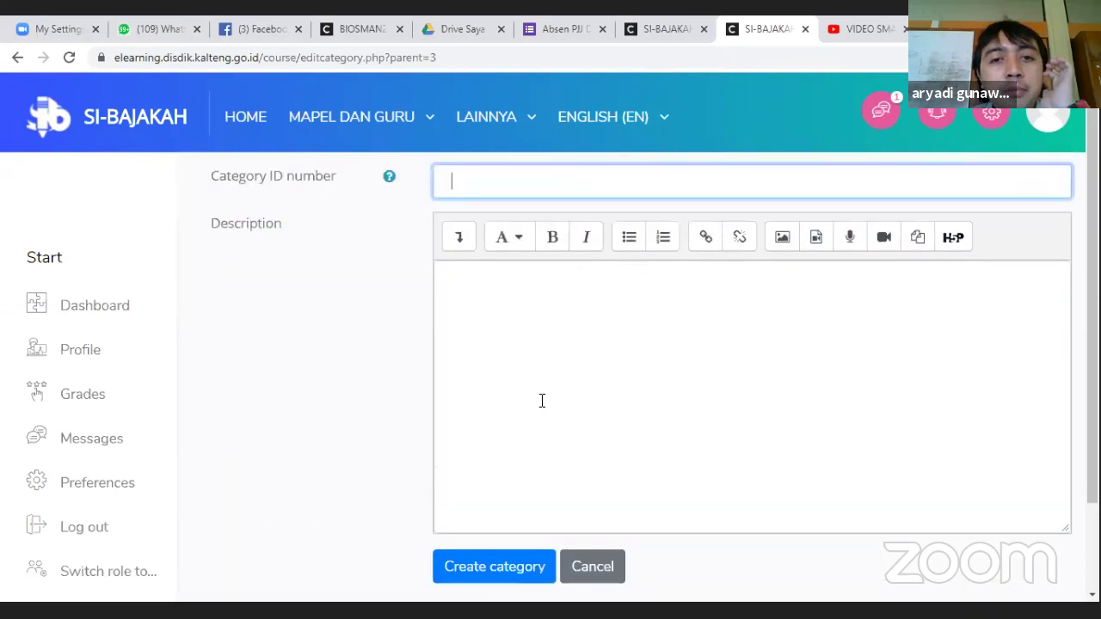
click(541, 207)
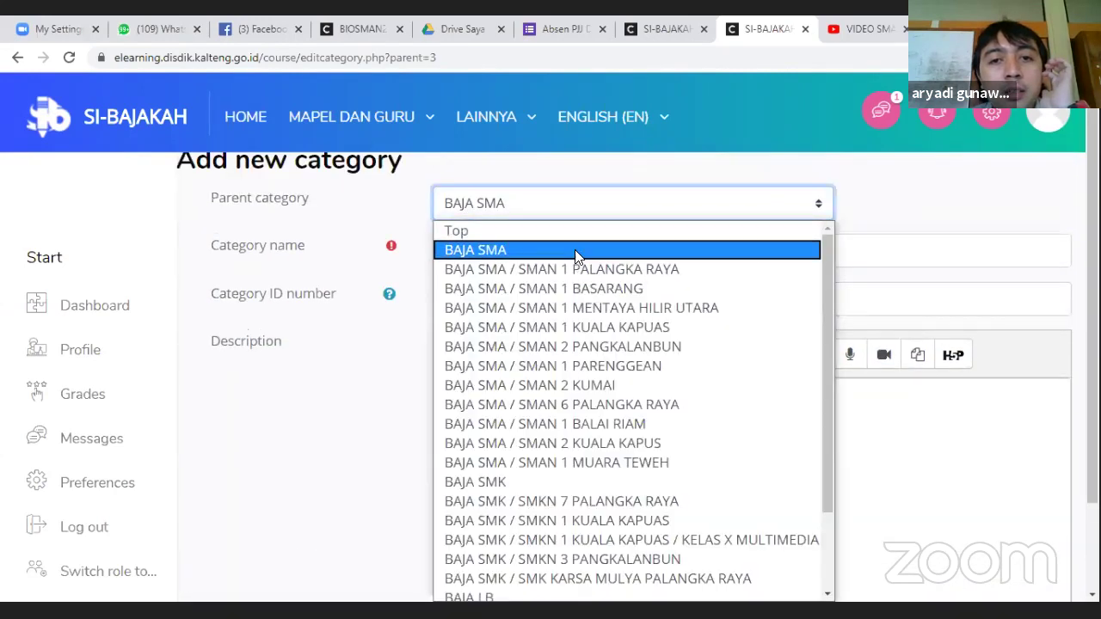
click(578, 251)
scroll(582, 322, down, 3)
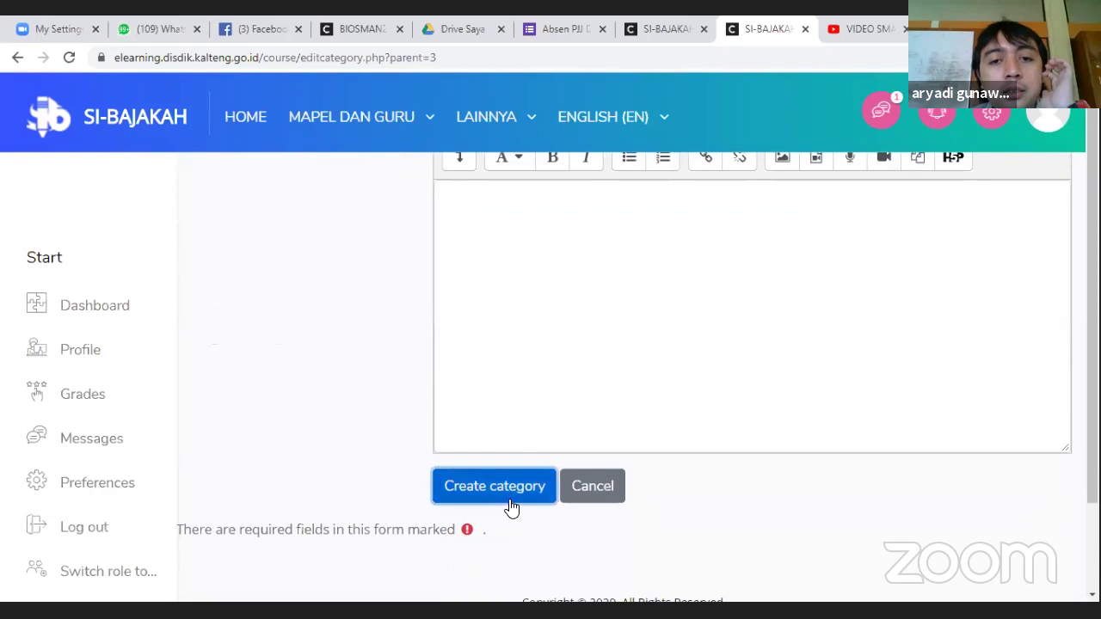
click(495, 487)
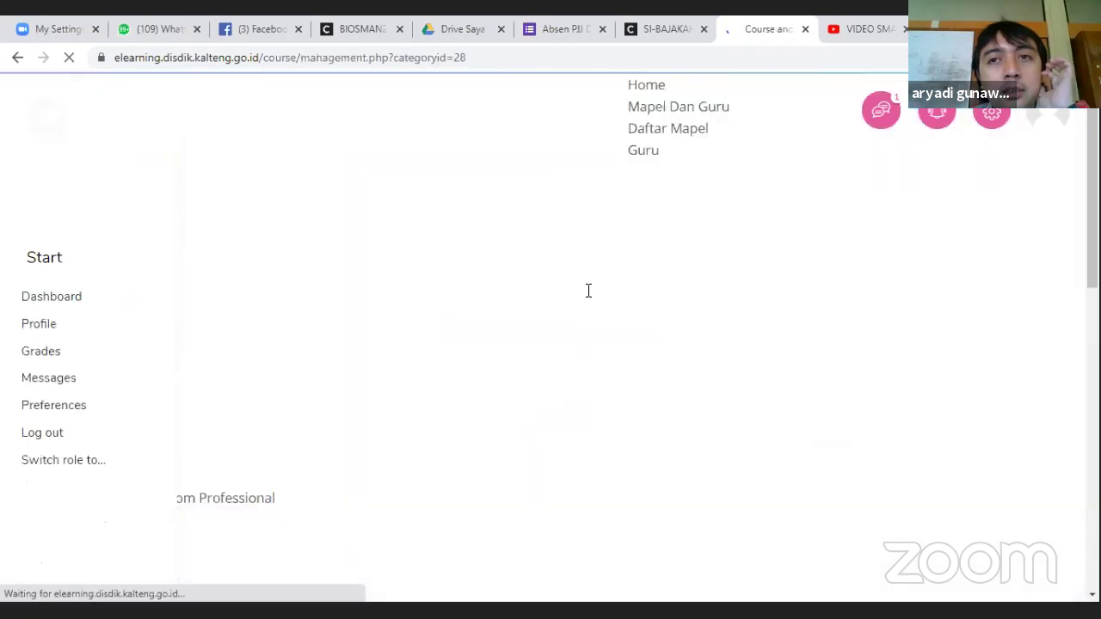
- Choose Assign roles from the SMAN 1 KOTA BESI category's action menu
scroll(588, 291, down, 5)
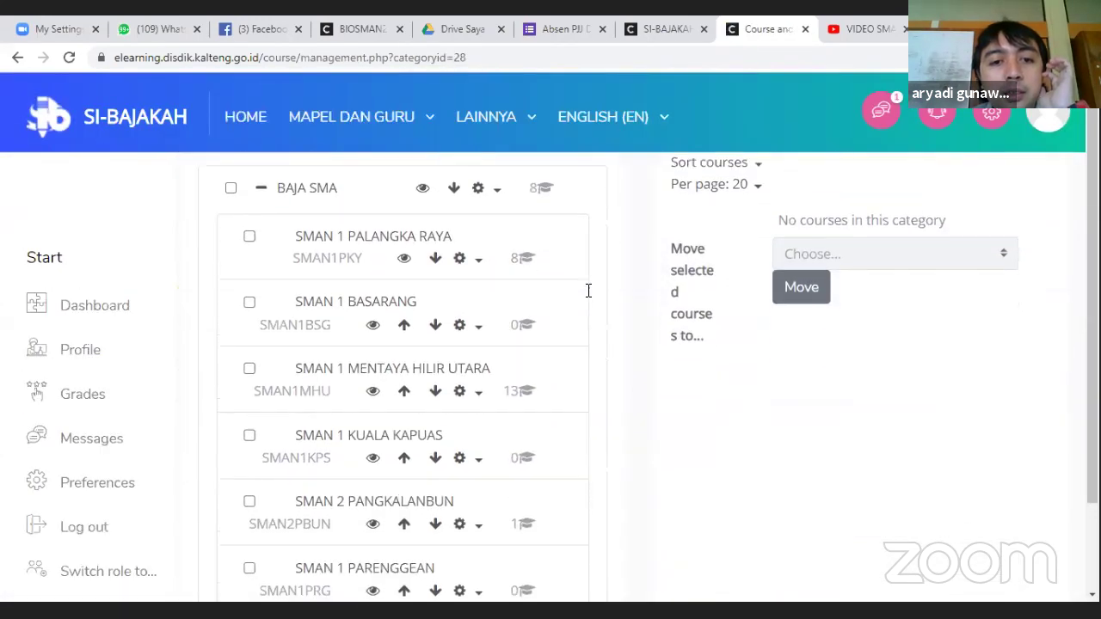
scroll(540, 356, down, 3)
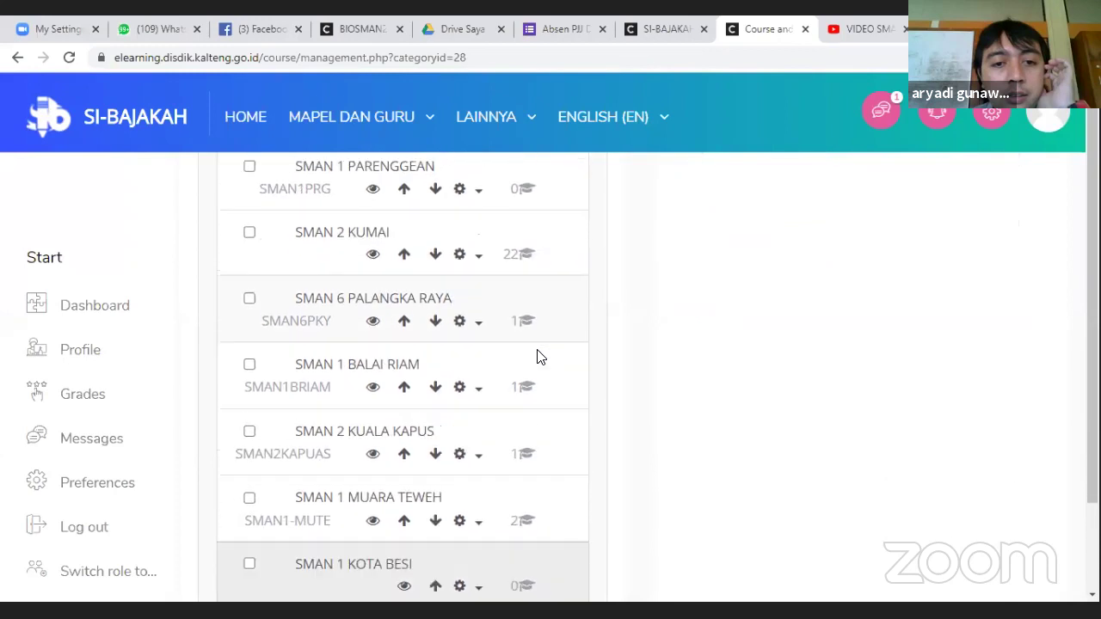
click(462, 464)
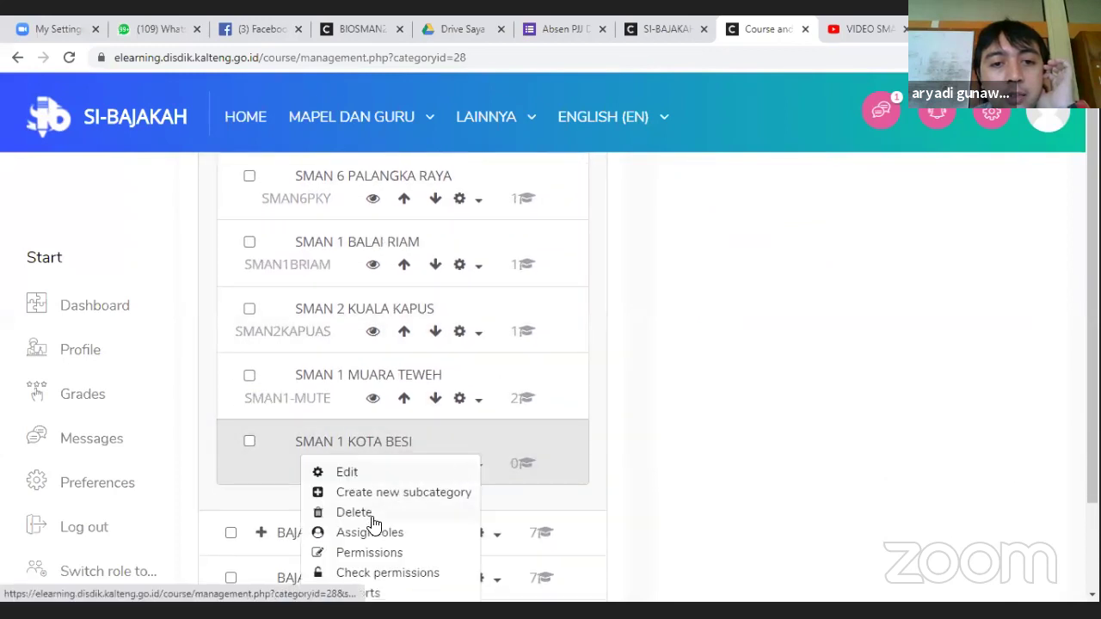
click(370, 532)
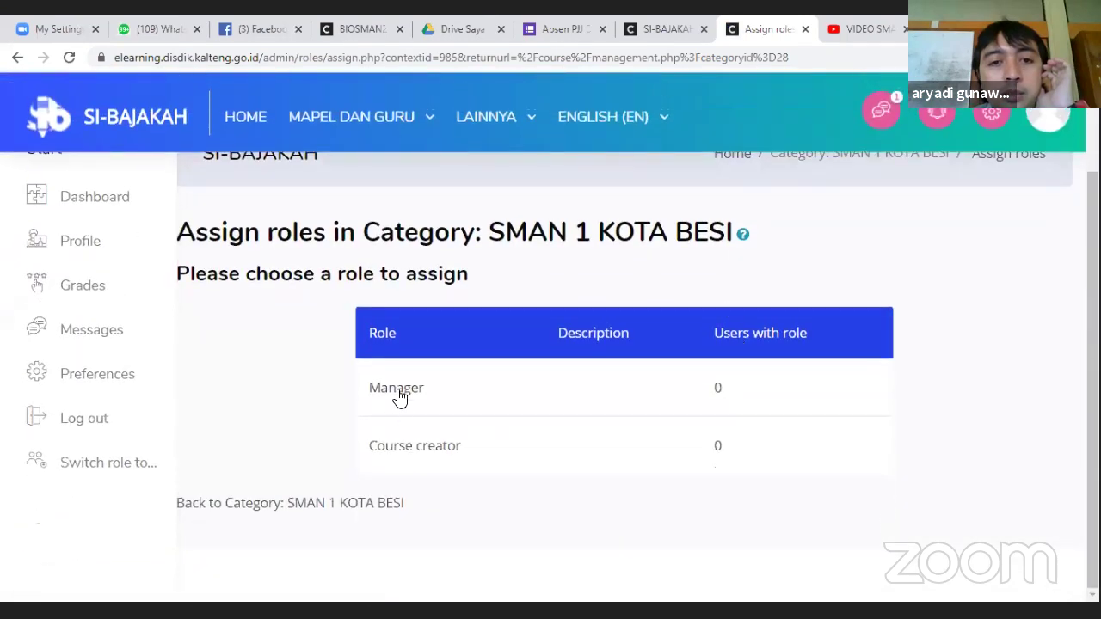
- Search potential users for the teacher by name and add them as Manager of SMAN 1 KOTA BESI
click(396, 388)
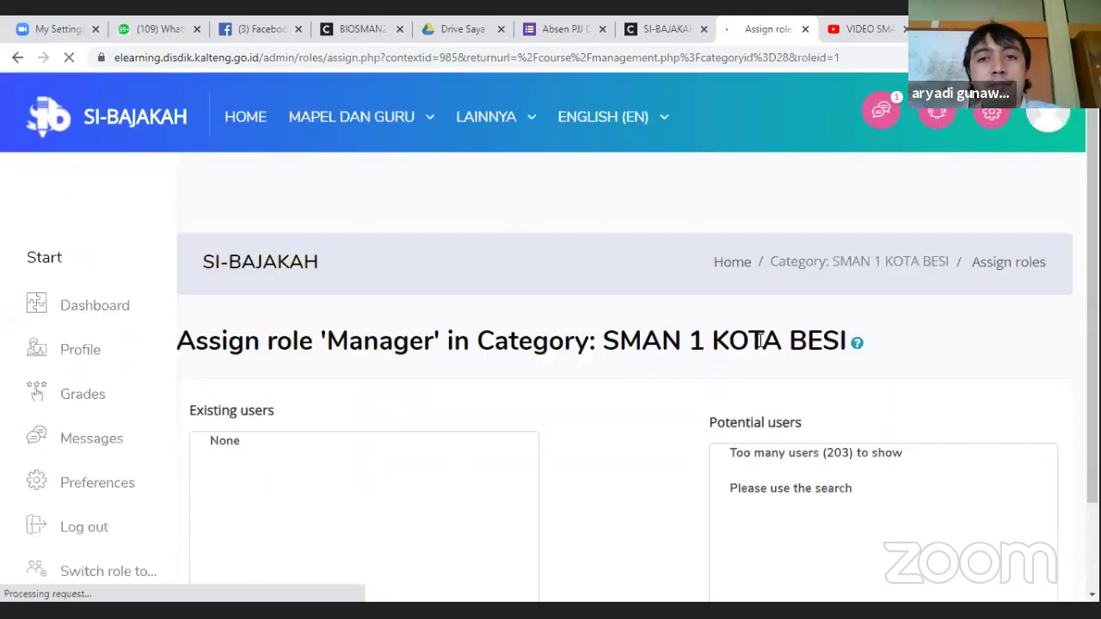
scroll(731, 423, down, 5)
click(808, 462)
text(e)
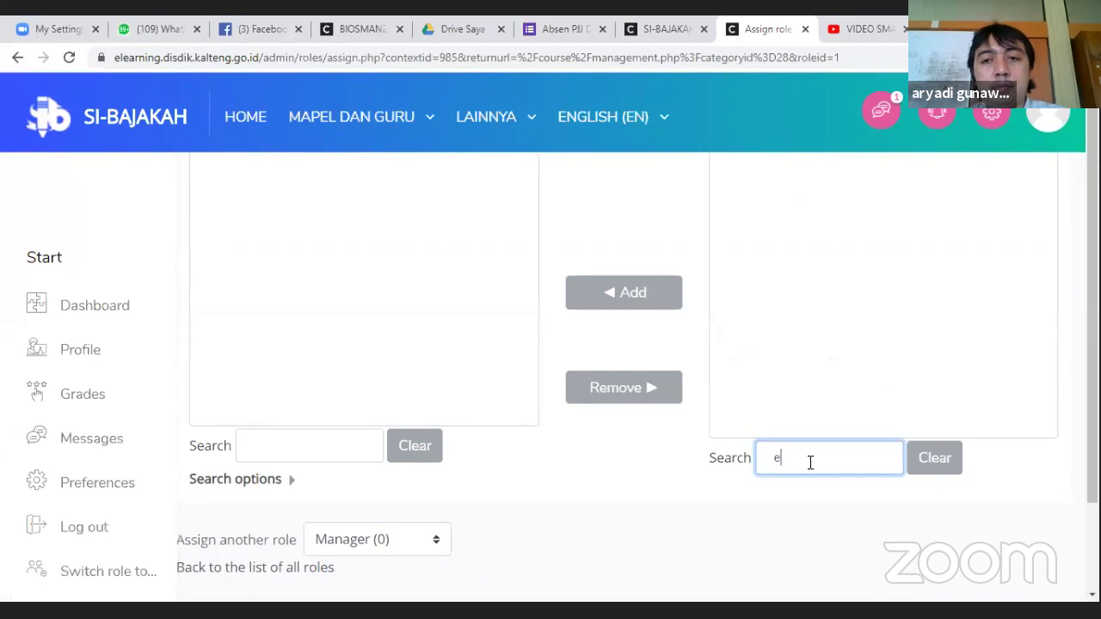
text(lda)
scroll(809, 461, up, 3)
click(860, 285)
click(617, 483)
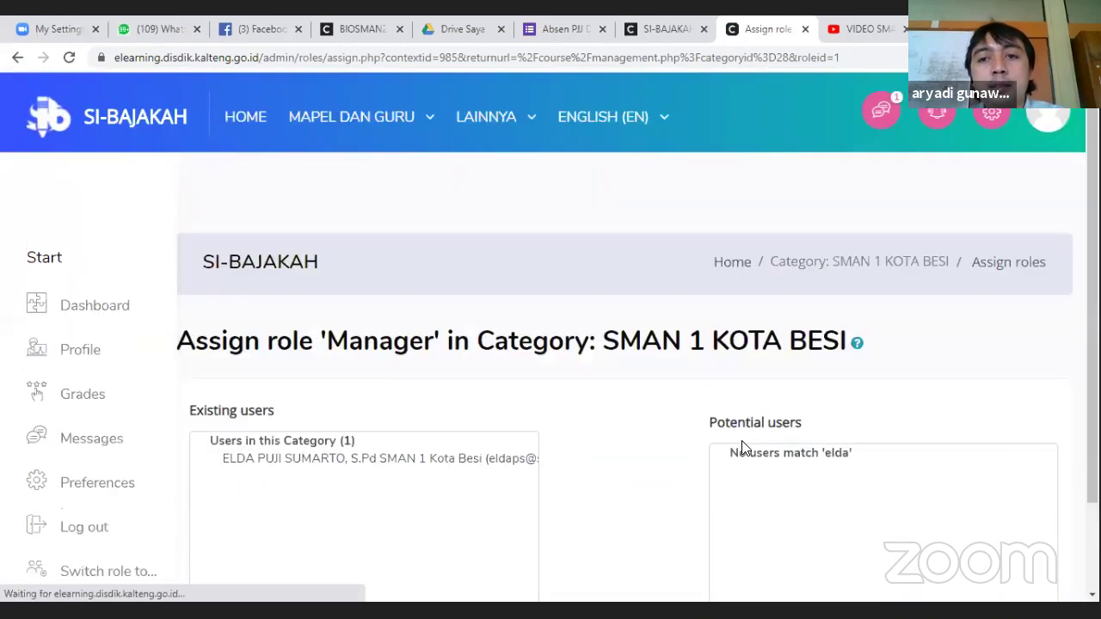
scroll(535, 464, down, 3)
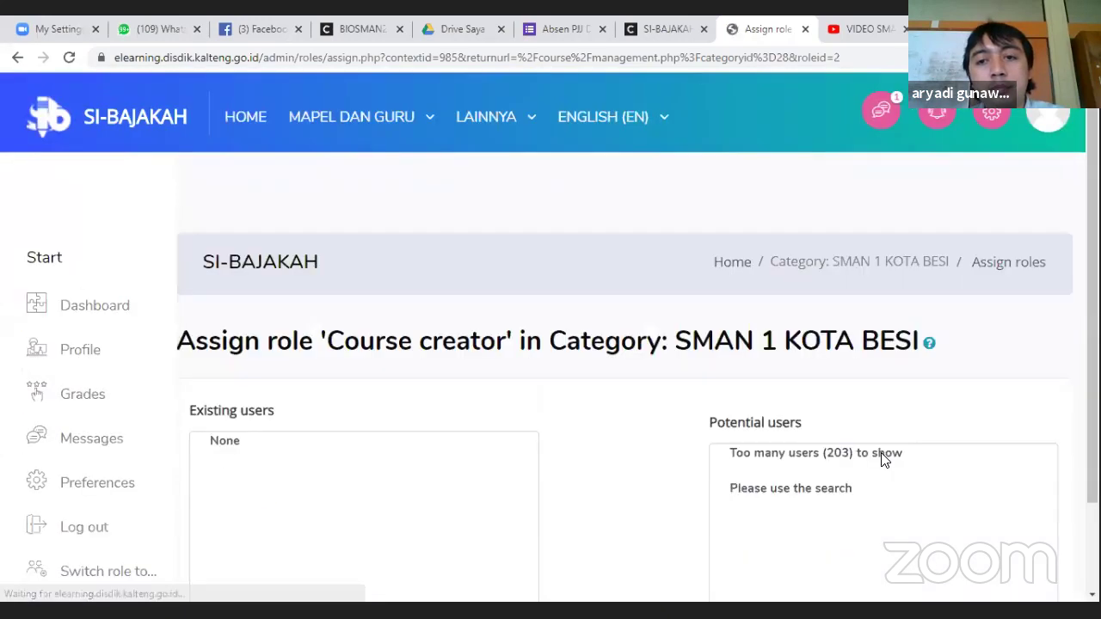
- Search for the same teacher and add them as Course creator of SMAN 1 KOTA BESI
scroll(793, 548, down, 3)
click(792, 565)
text(elda)
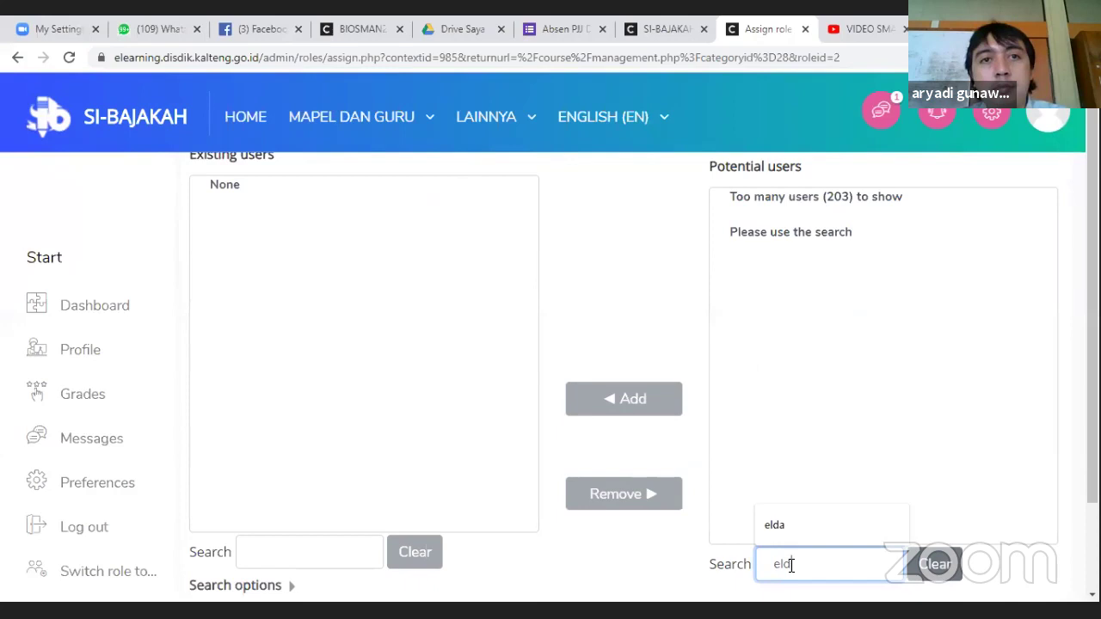
click(844, 213)
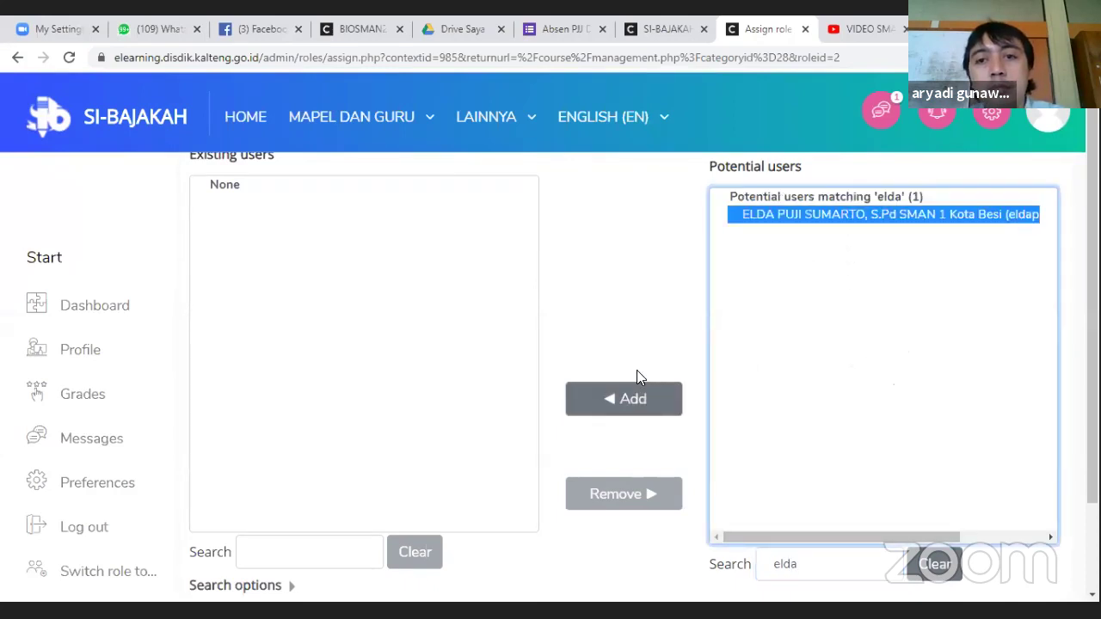
click(627, 401)
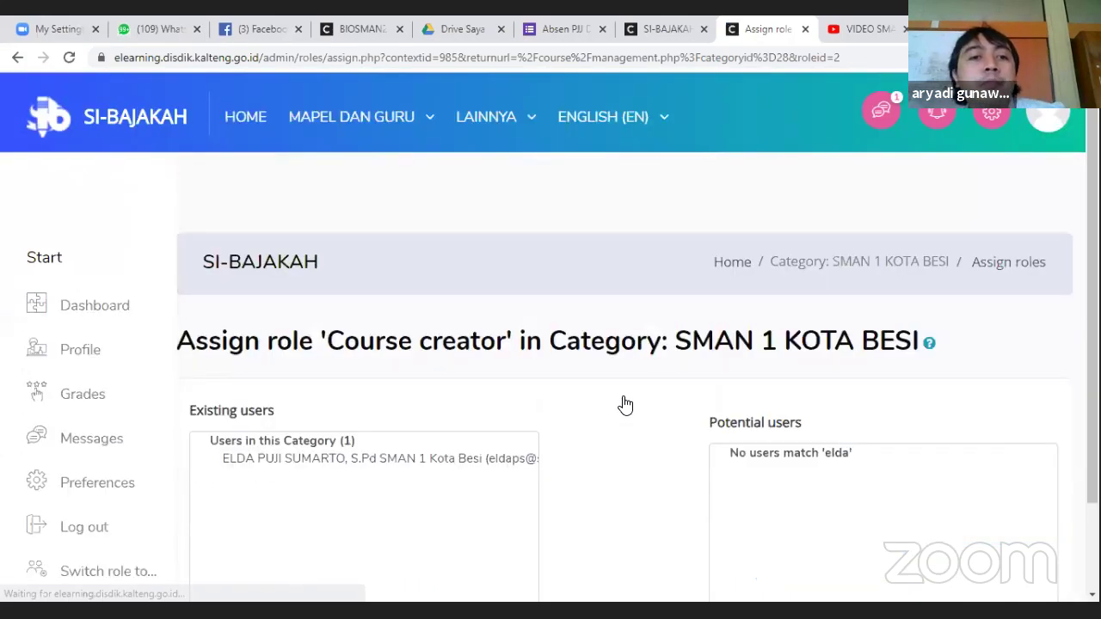
scroll(781, 233, down, 1)
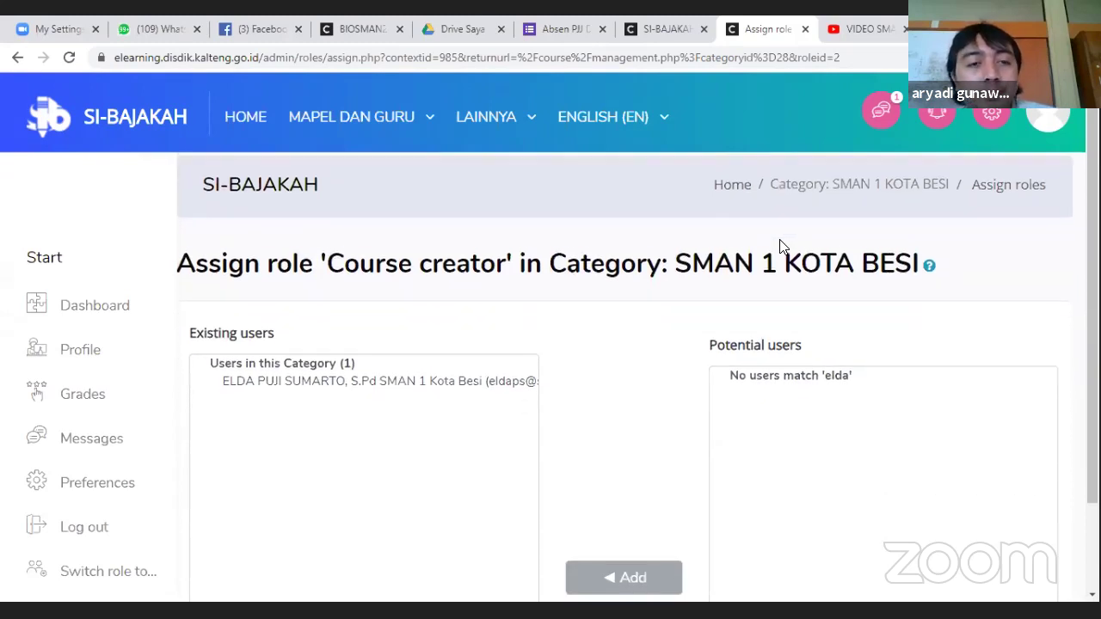
mouse_move(394, 129)
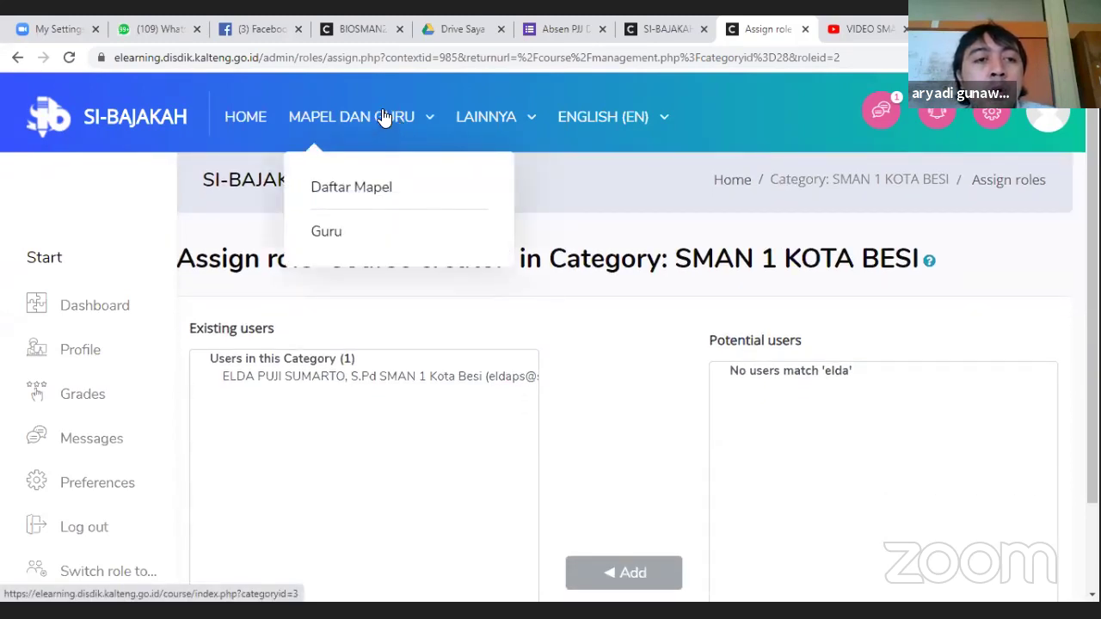
- Search the BAJA SMA course listing for 'kota besi'
click(355, 190)
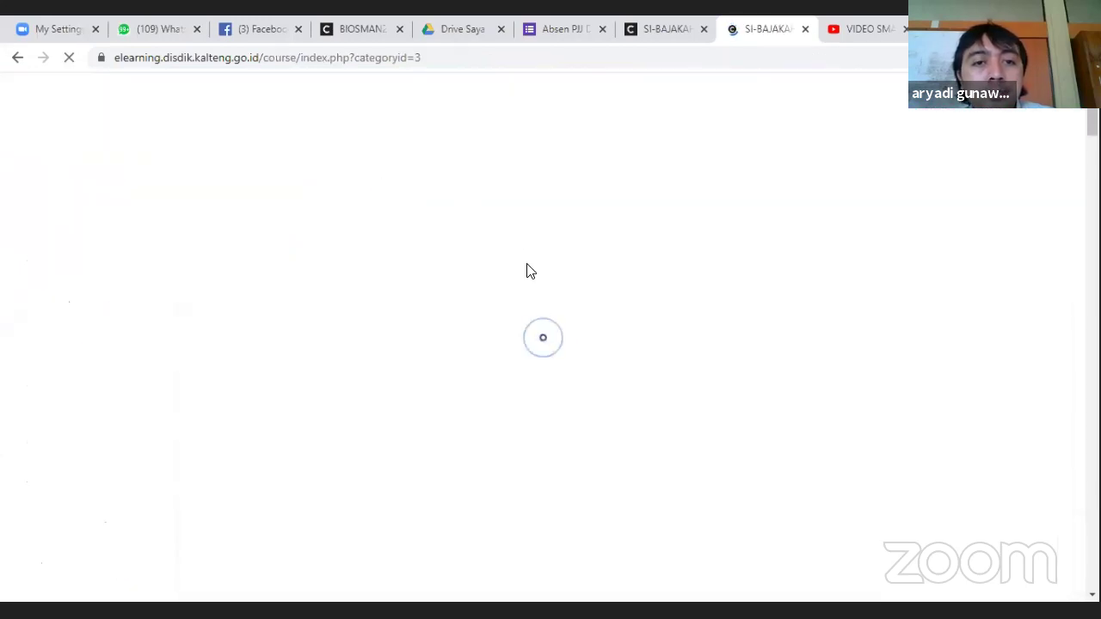
scroll(524, 283, down, 5)
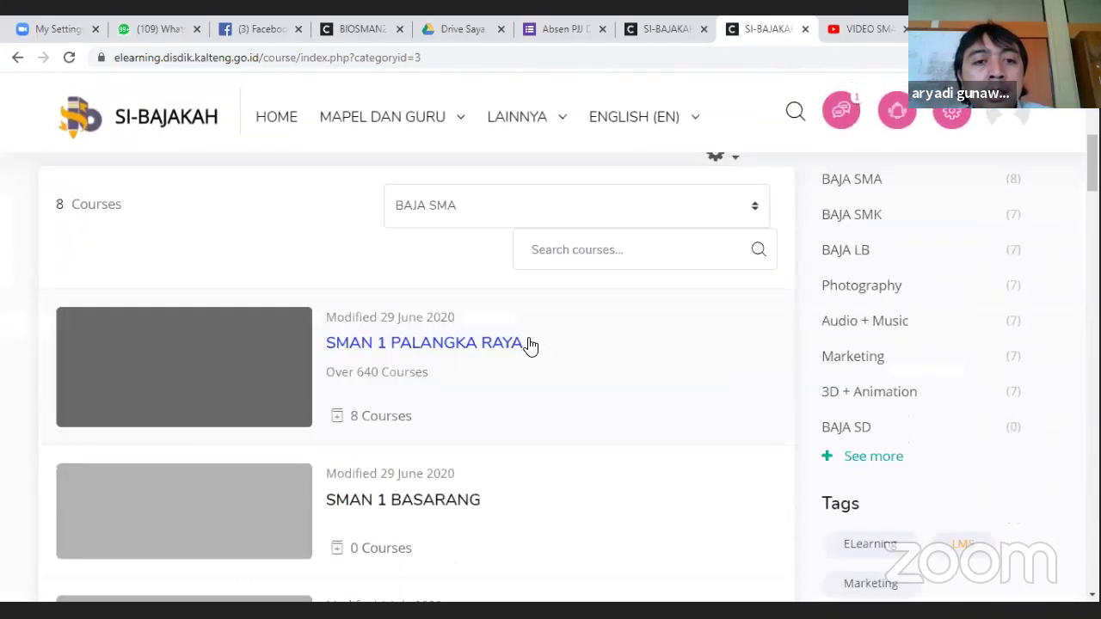
scroll(577, 274, up, 1)
click(576, 272)
text(k)
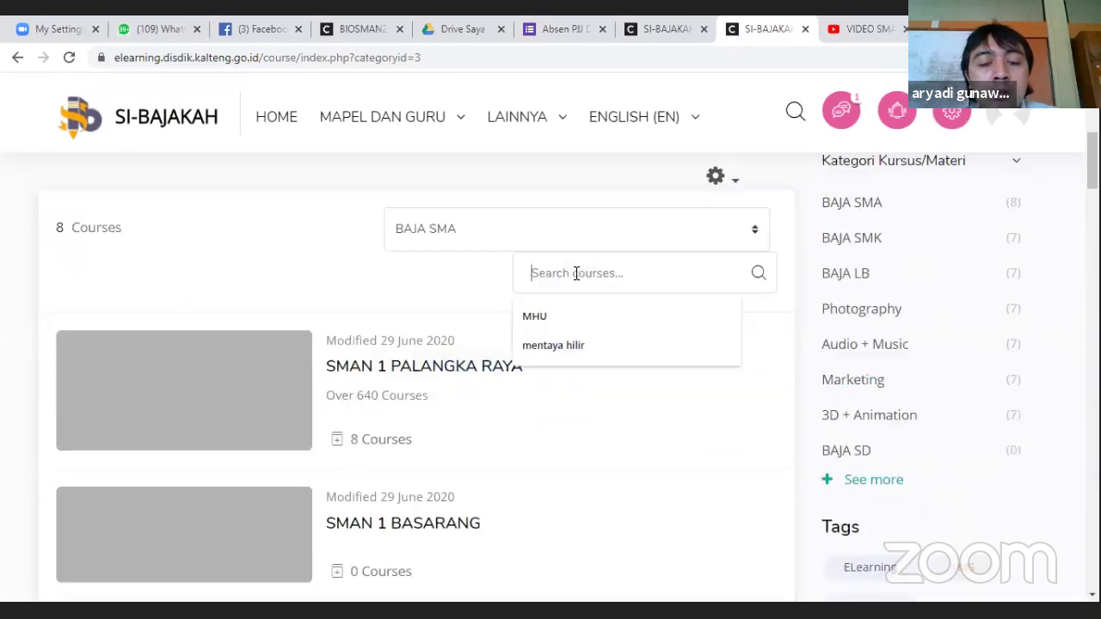
text(ota besi)
key(Return)
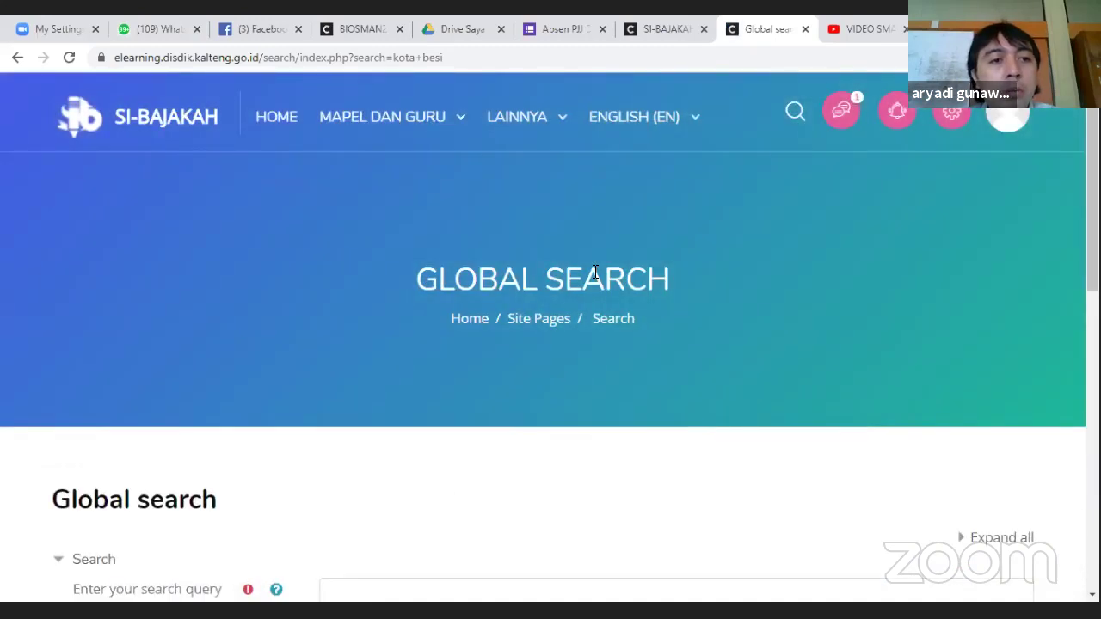
- Run a global search for 'kota', which finds no results
scroll(312, 327, down, 4)
click(86, 305)
scroll(283, 353, down, 2)
scroll(465, 338, up, 4)
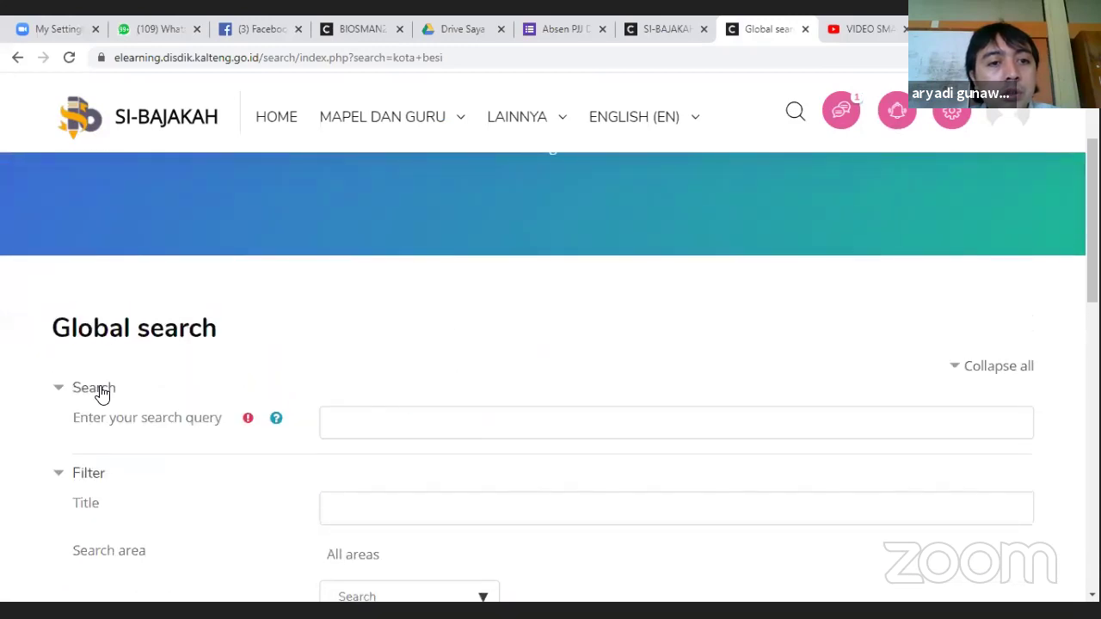
click(514, 414)
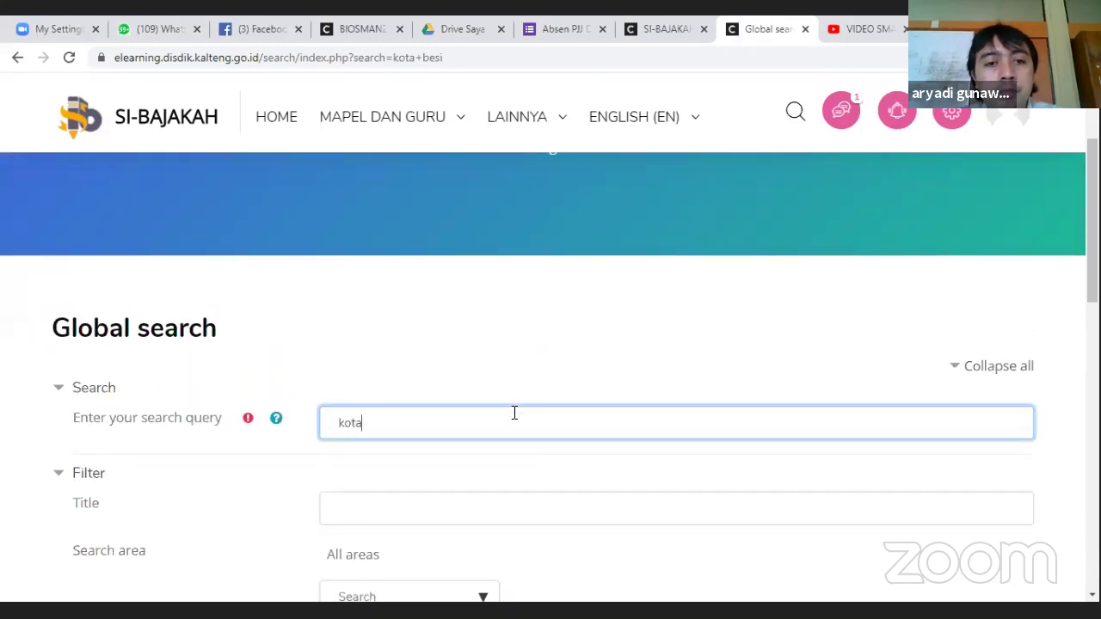
key(Return)
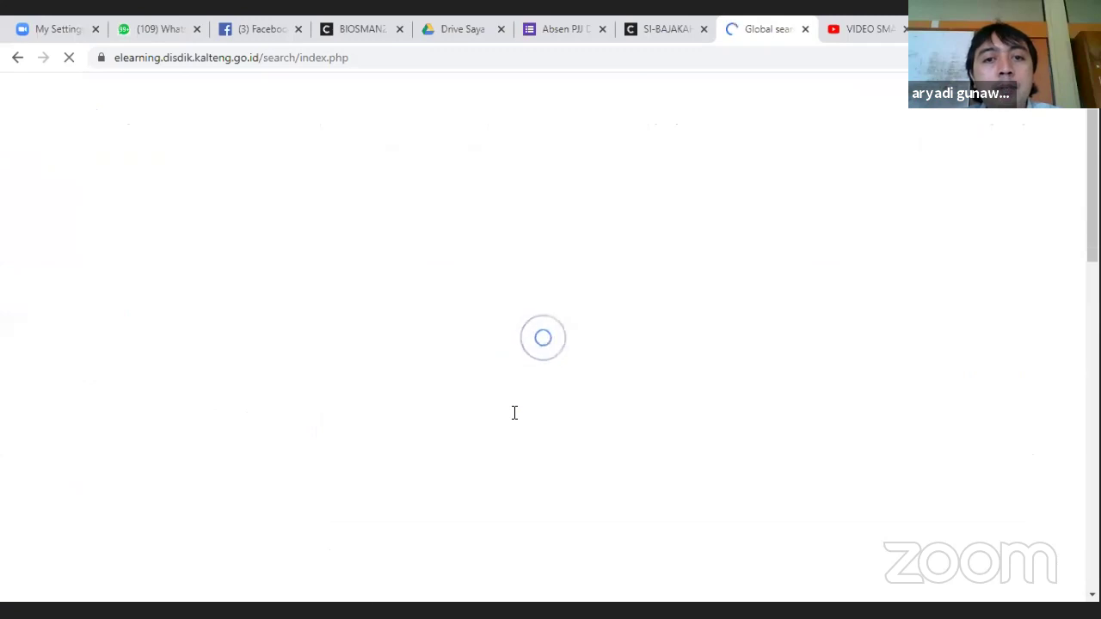
- Reload the global search page via its breadcrumb, then return to the HOME page
scroll(518, 345, down, 3)
scroll(518, 345, down, 4)
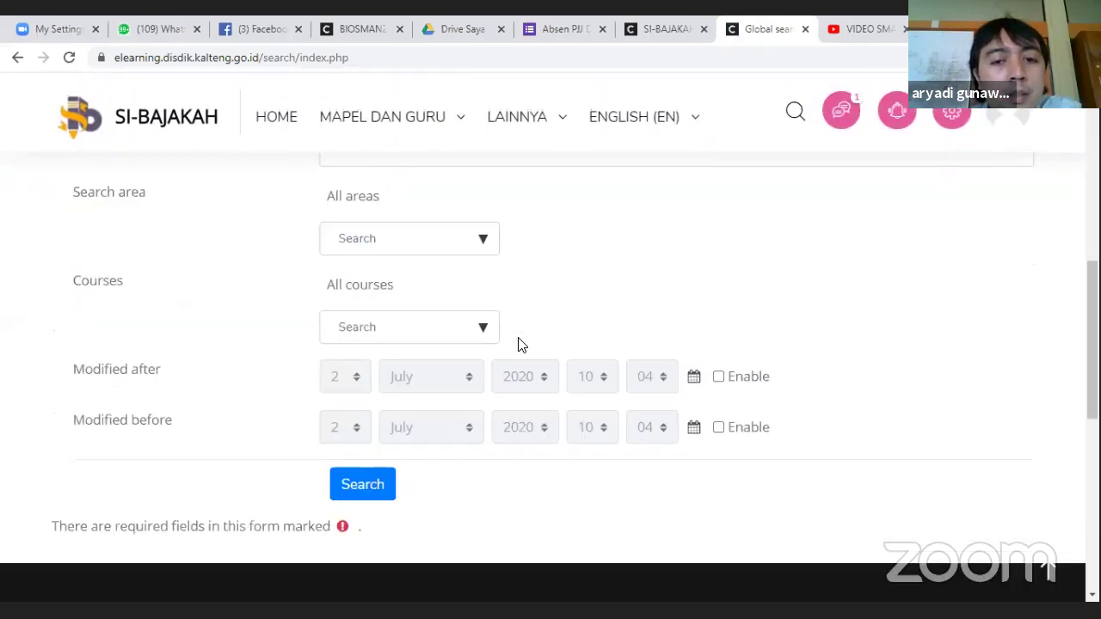
scroll(452, 401, up, 8)
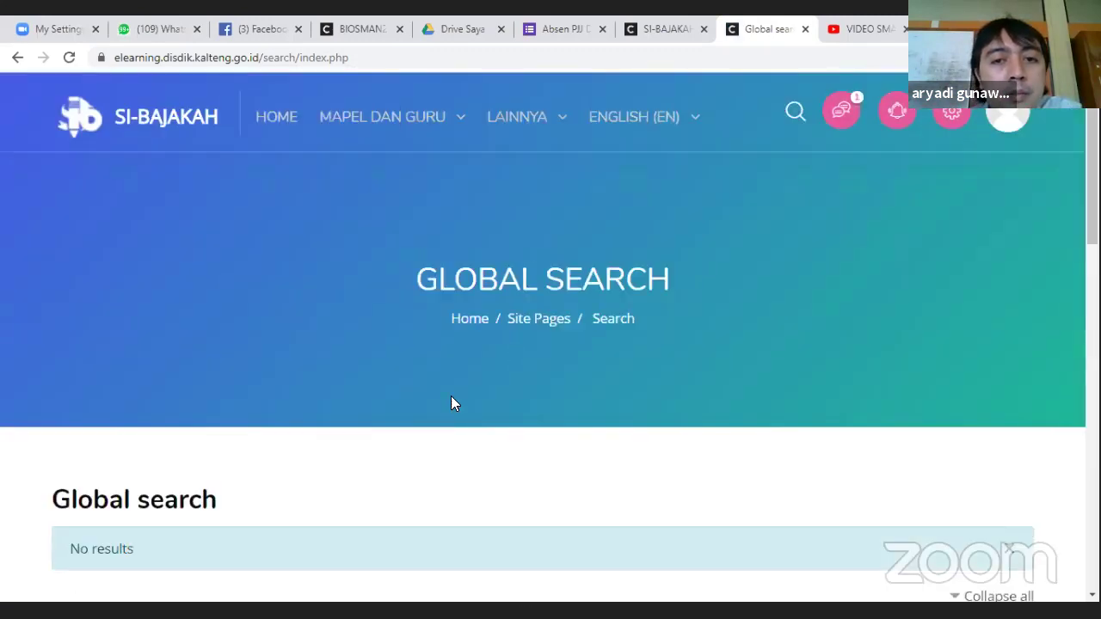
click(610, 321)
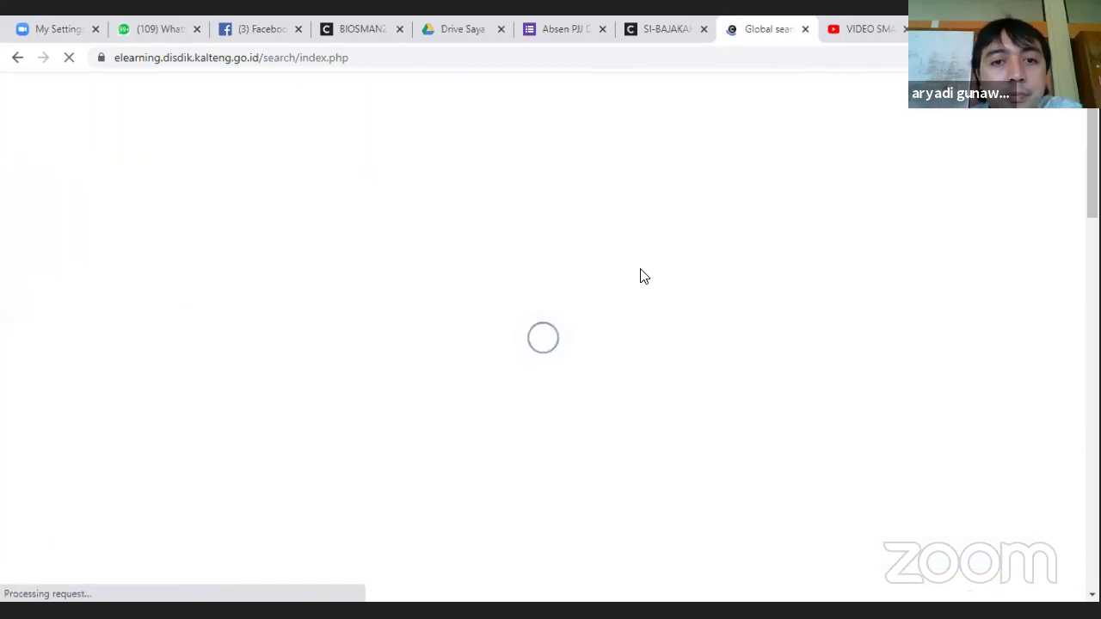
scroll(640, 270, down, 4)
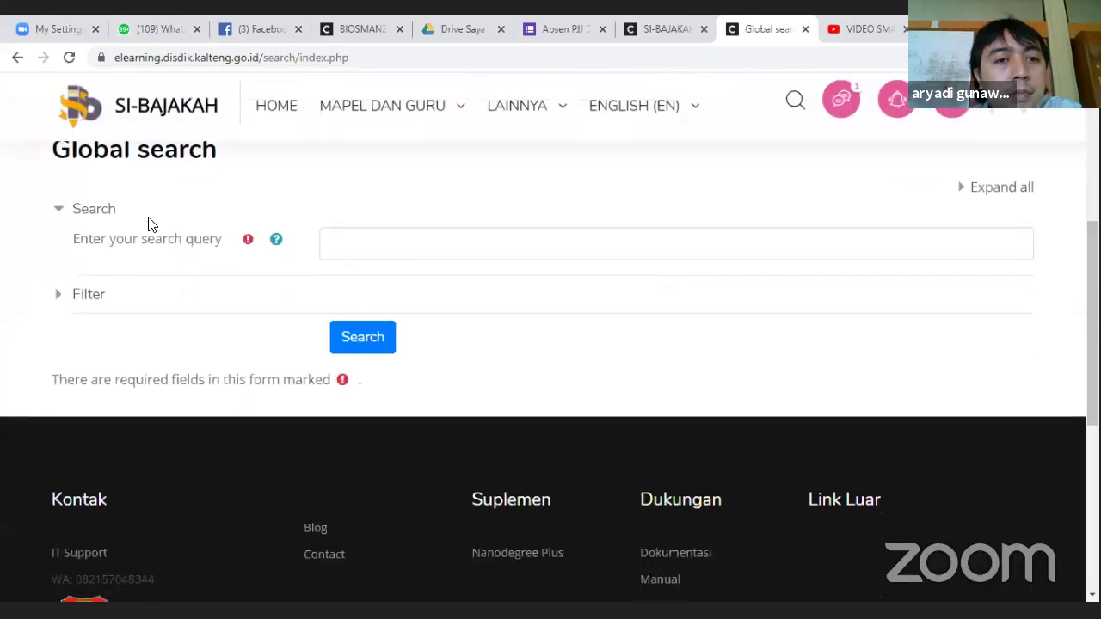
click(301, 125)
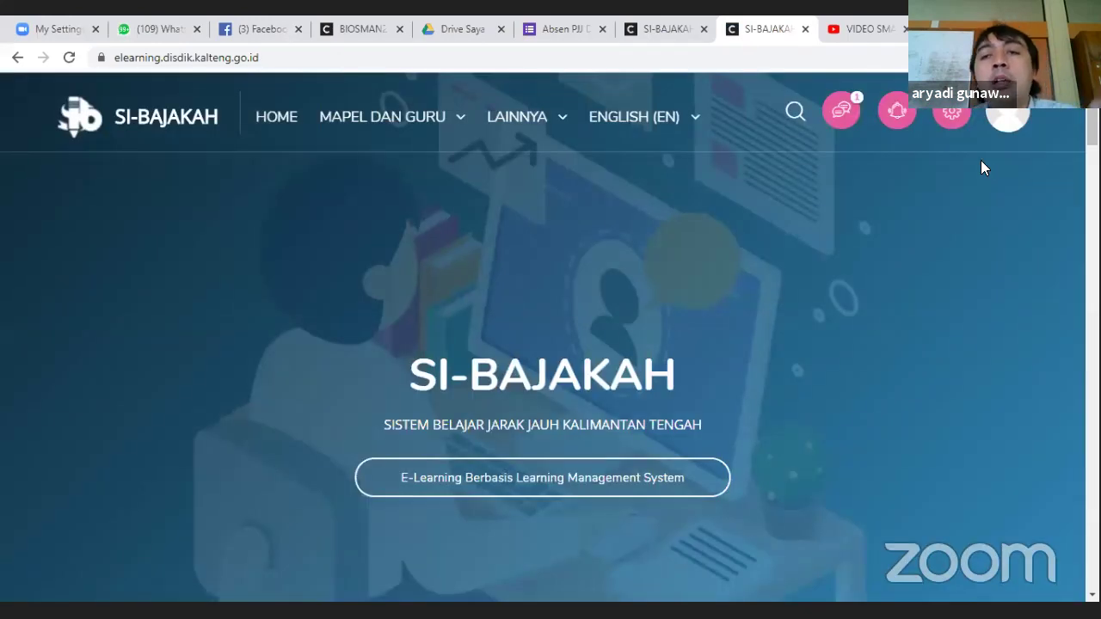
- Visit the Dashboard showing Fashion Photography From Professional at 33%, then open Site administration
click(953, 121)
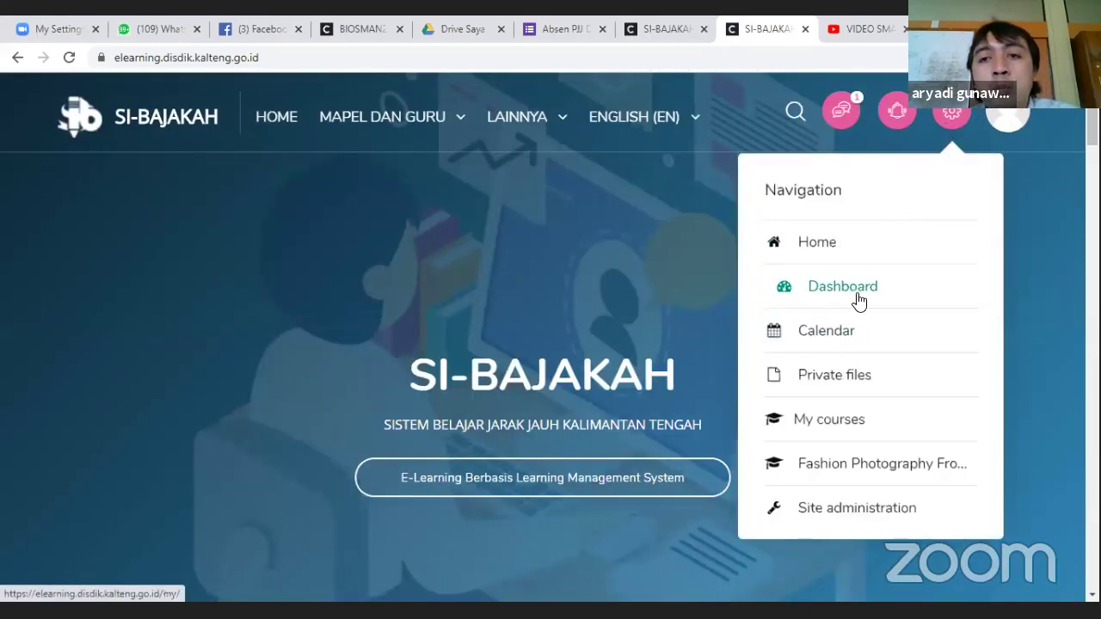
click(857, 291)
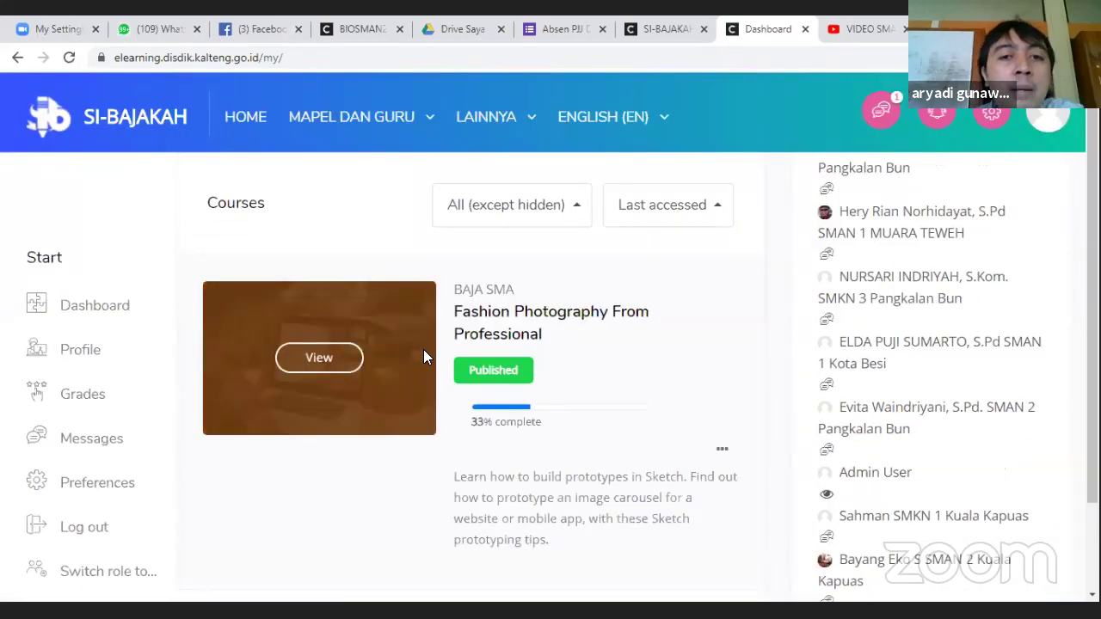
scroll(423, 353, down, 4)
scroll(261, 318, down, 1)
scroll(404, 332, up, 3)
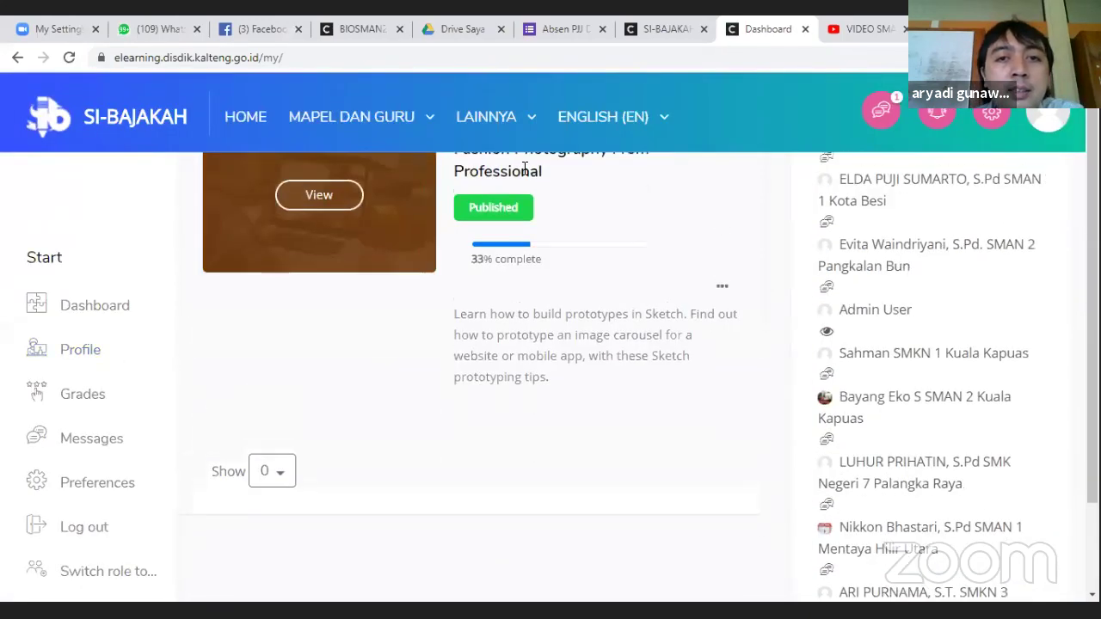
scroll(530, 209, up, 1)
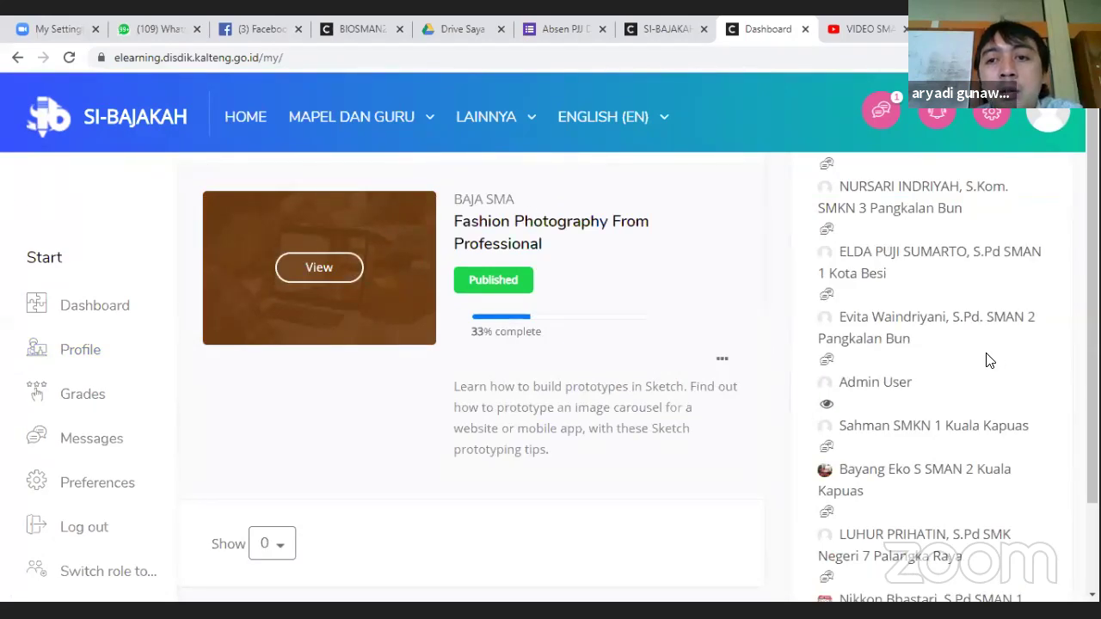
scroll(855, 389, up, 4)
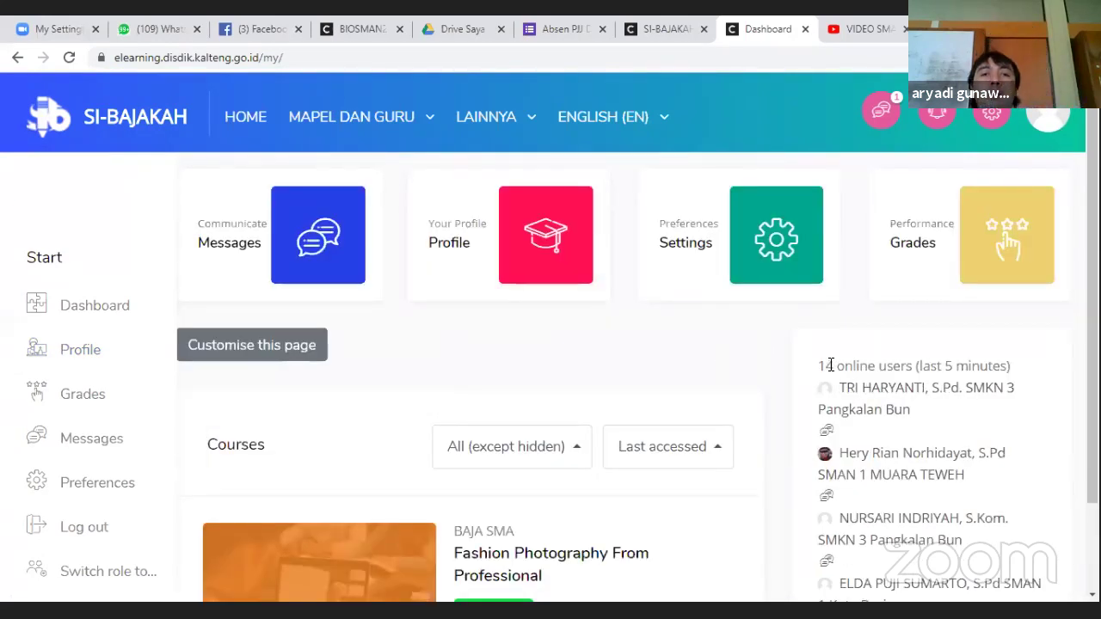
click(993, 115)
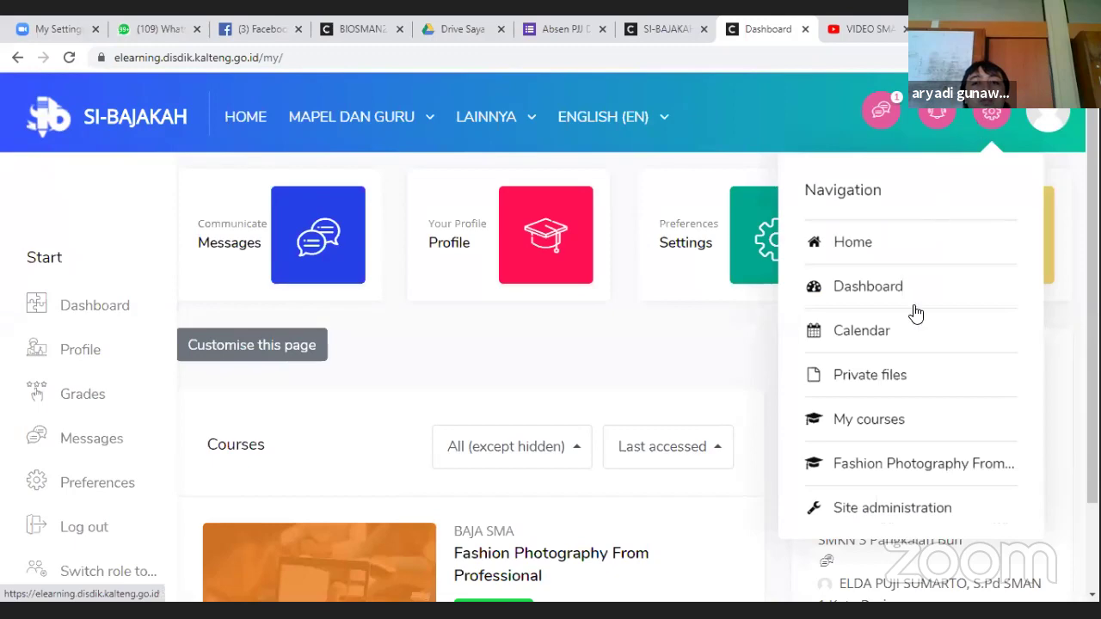
click(887, 507)
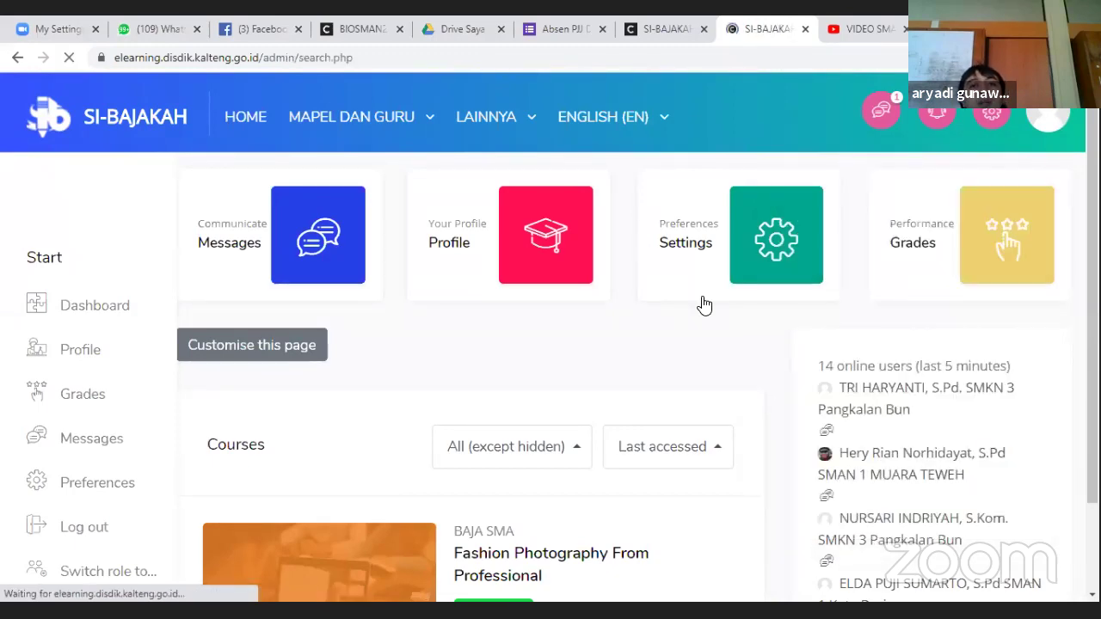
- Open Manage courses and categories under the Courses section of Site administration
scroll(399, 391, down, 3)
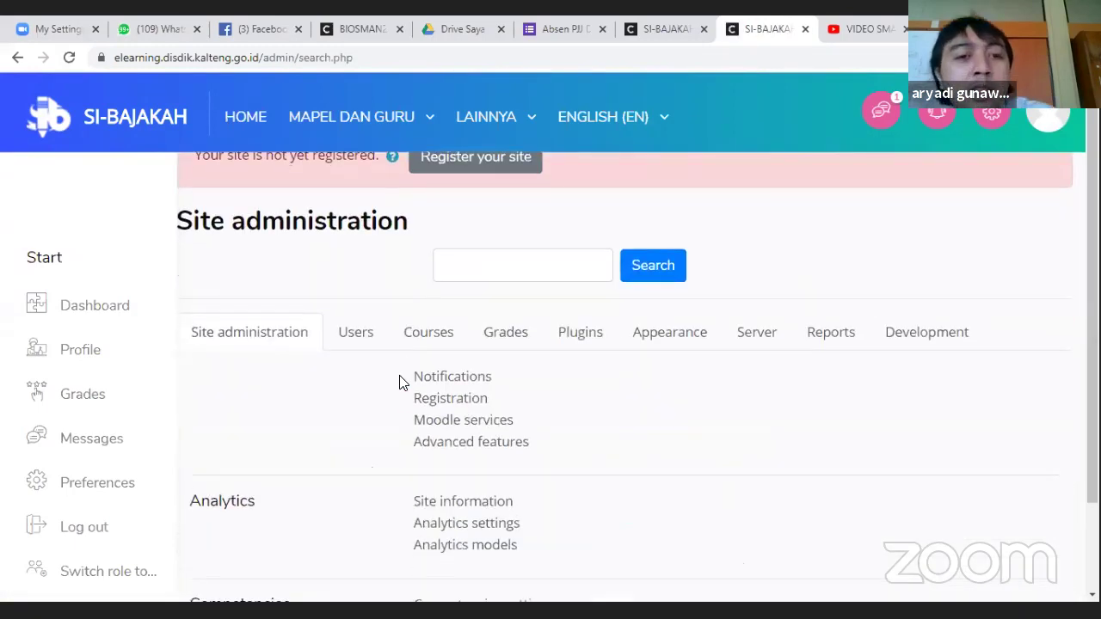
click(413, 339)
scroll(421, 349, down, 2)
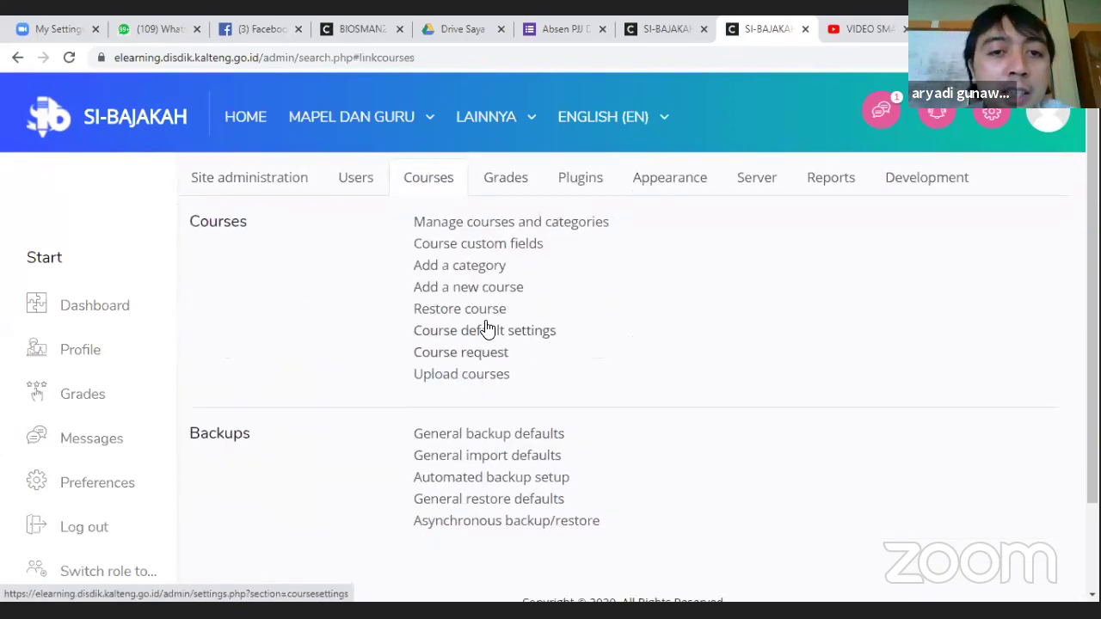
click(507, 231)
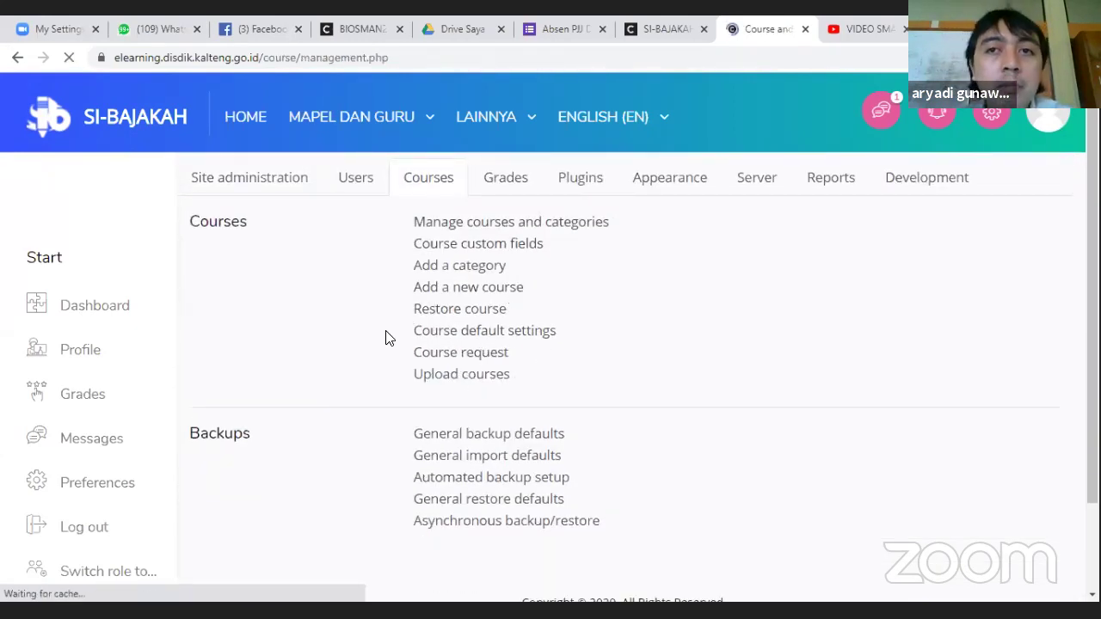
scroll(373, 349, down, 4)
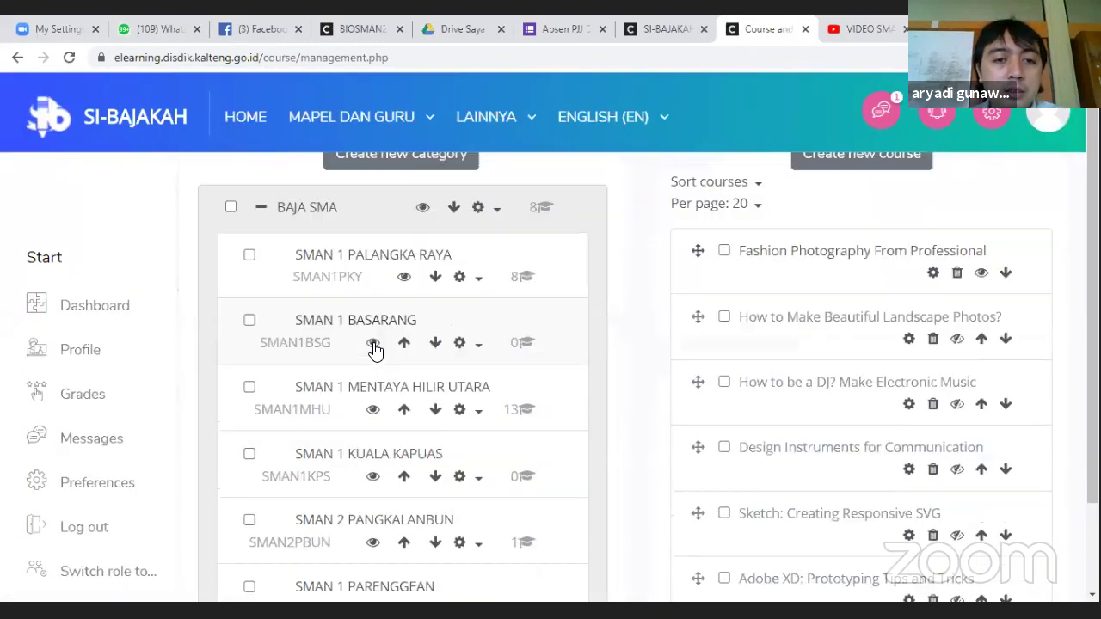
scroll(472, 383, down, 8)
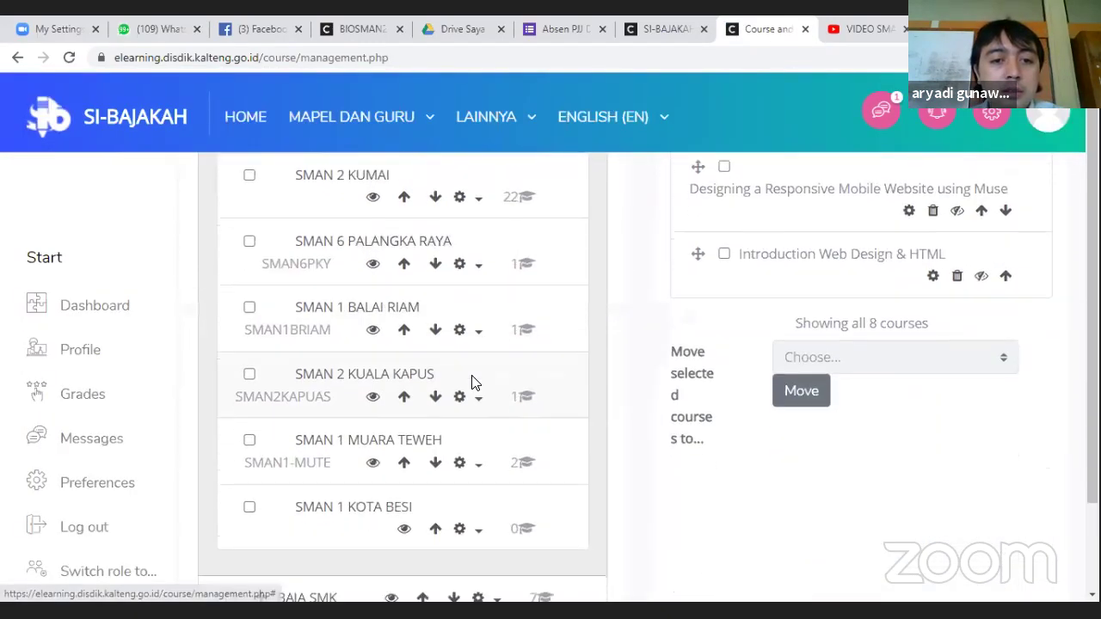
scroll(471, 382, up, 6)
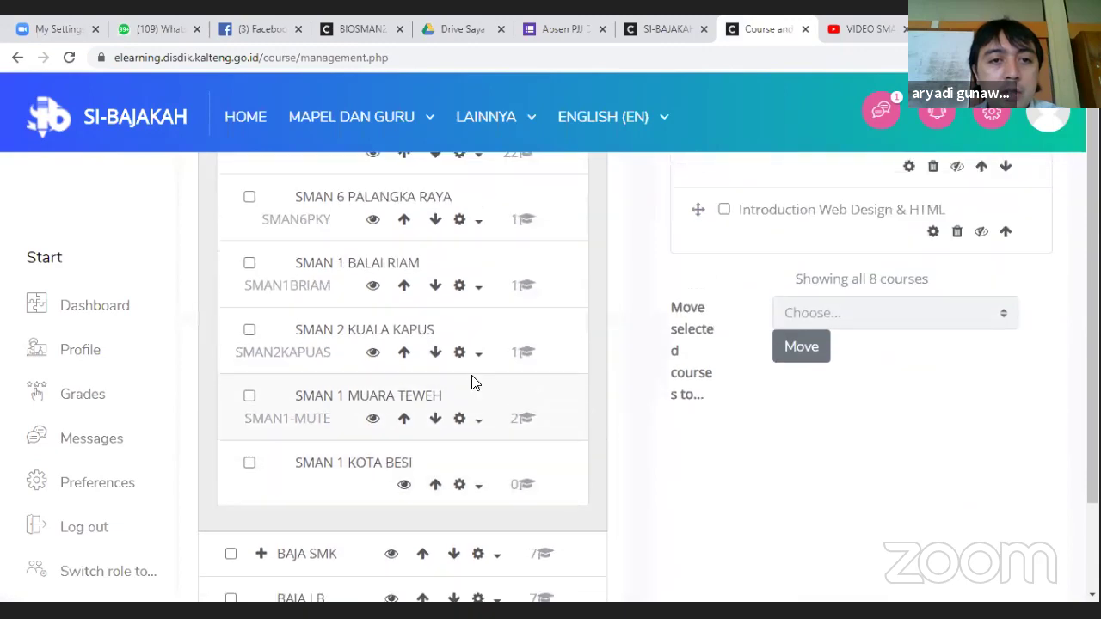
scroll(472, 385, up, 6)
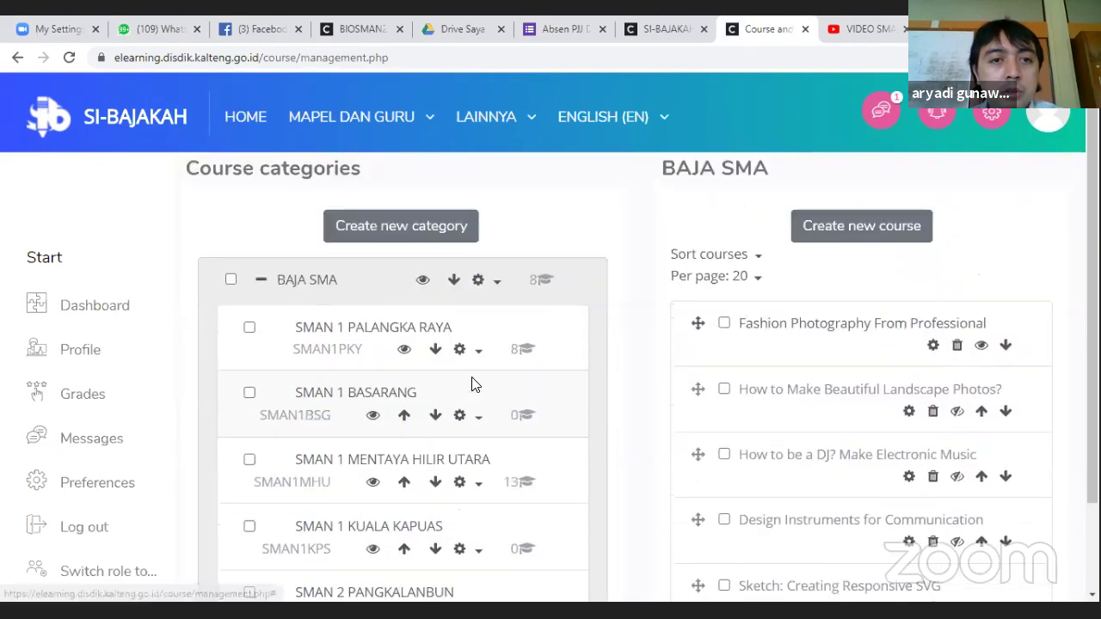
scroll(284, 322, down, 1)
- Collapse BAJA SMA, expand BAJA SMK, and choose Assign roles for SMKN 7 PALANGKA RAYA
click(262, 296)
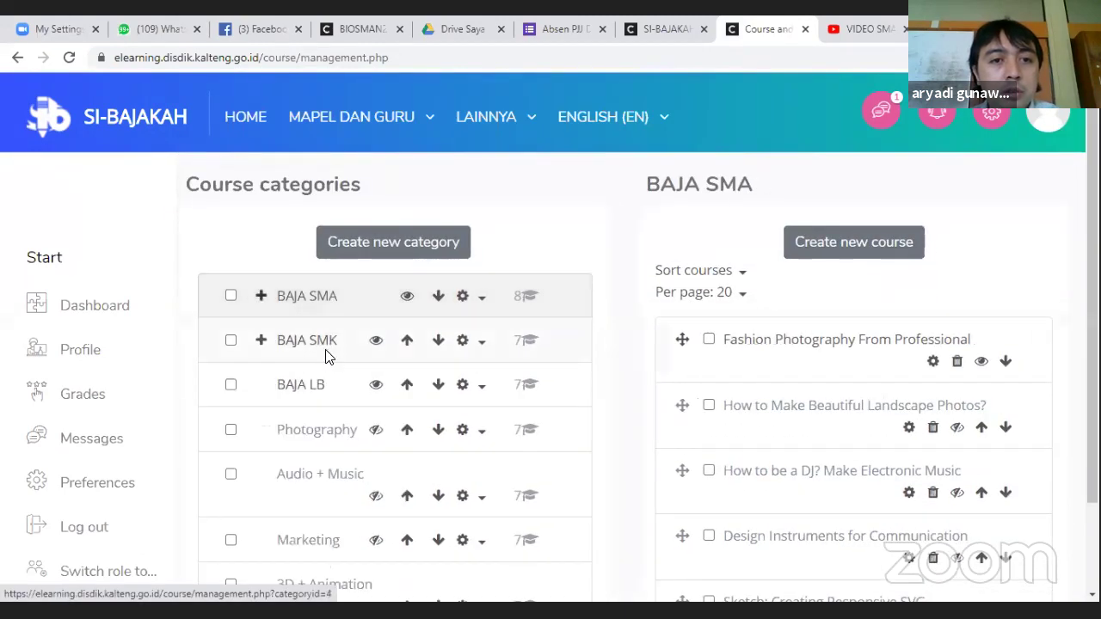
click(260, 341)
scroll(394, 369, down, 1)
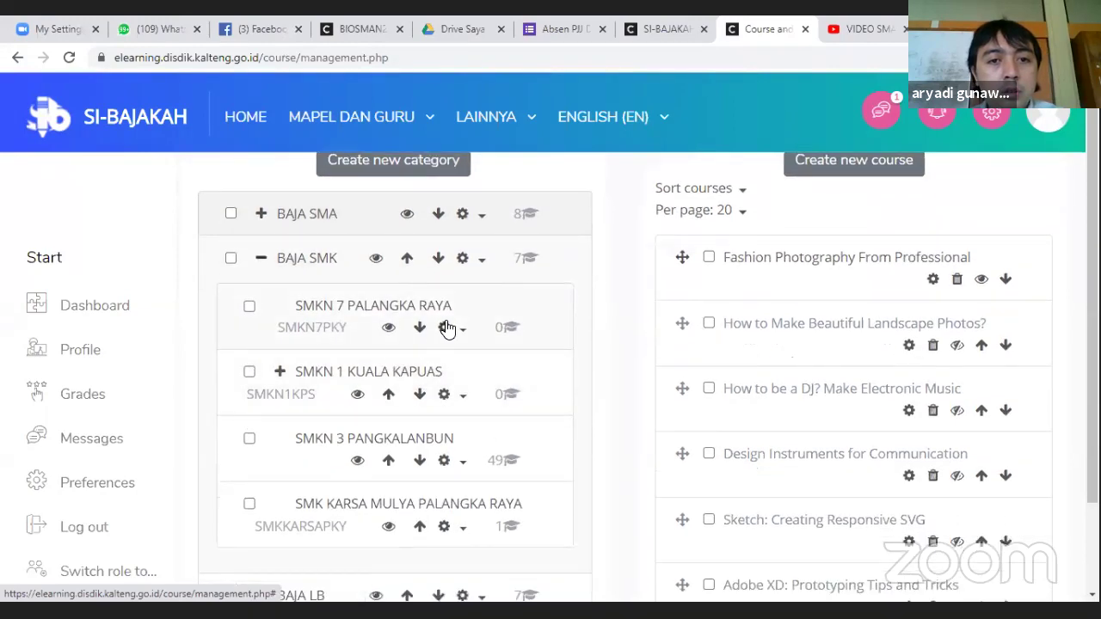
click(446, 328)
click(369, 417)
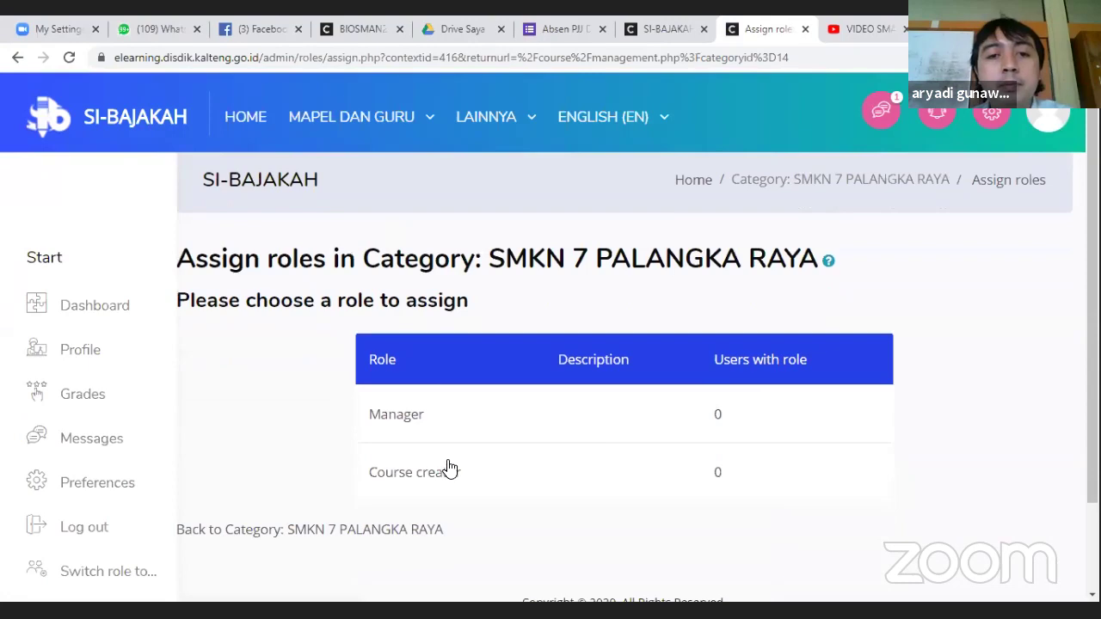
- Give two SMKN 7 teacher accounts, found by name search, the Course creator role in SMKN 7 PALANGKA RAYA
click(444, 475)
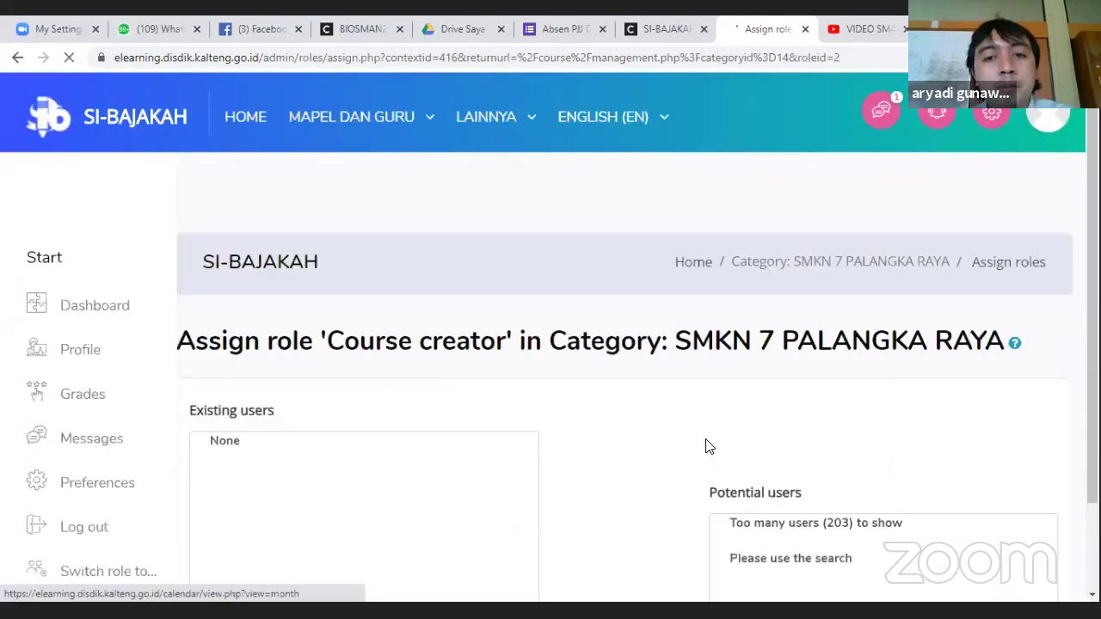
scroll(710, 452, down, 3)
click(818, 561)
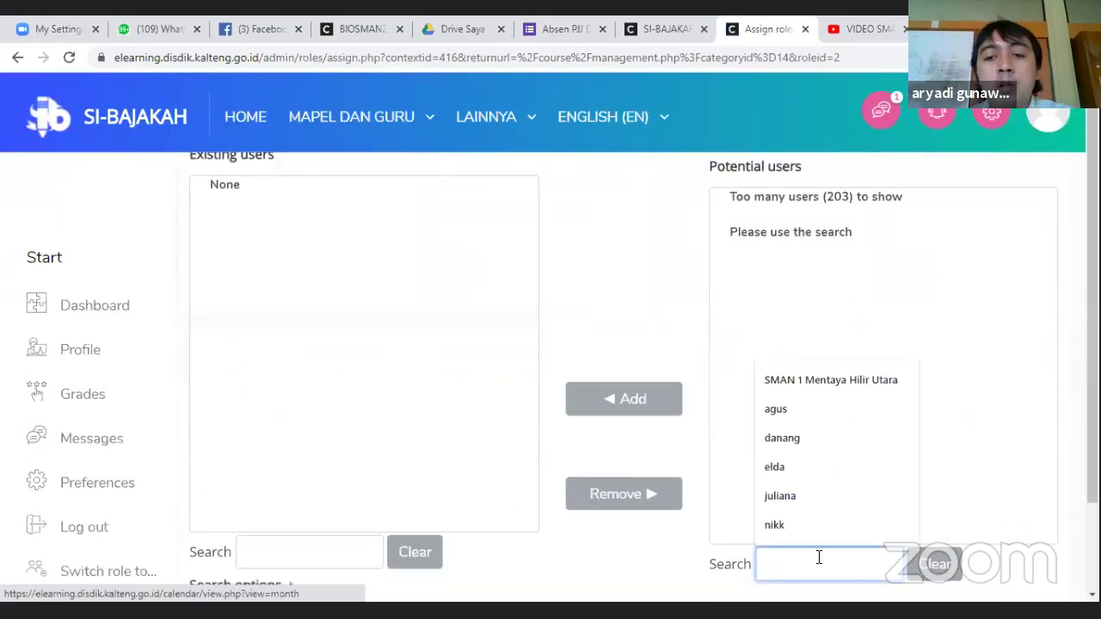
text(luhur)
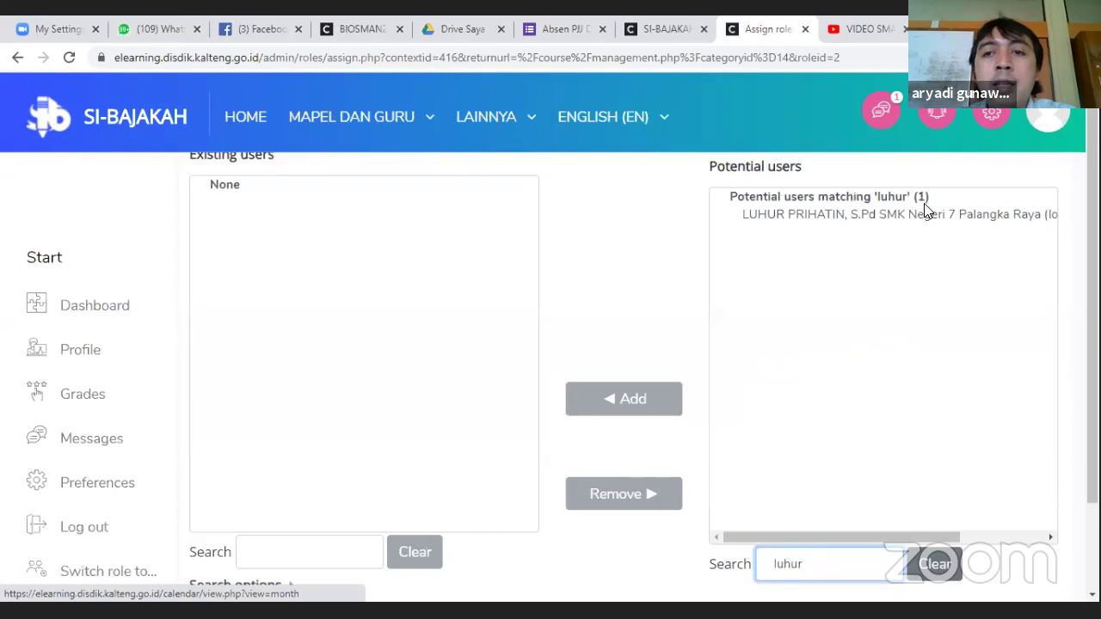
click(926, 213)
click(629, 400)
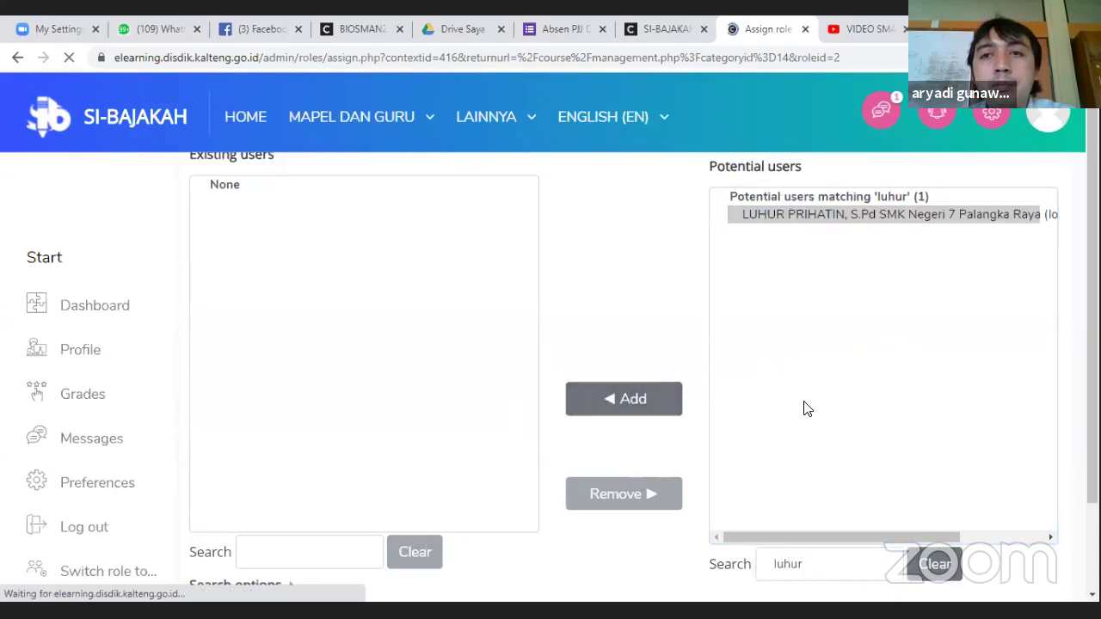
drag(843, 571, 763, 568)
text(m)
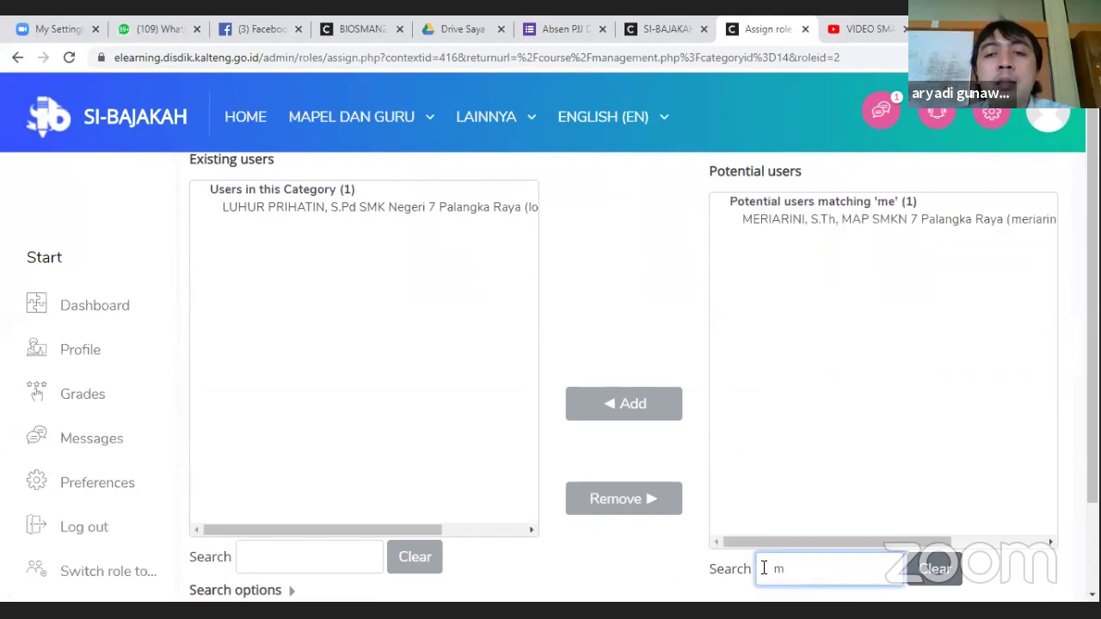
text(eri)
click(835, 220)
click(621, 403)
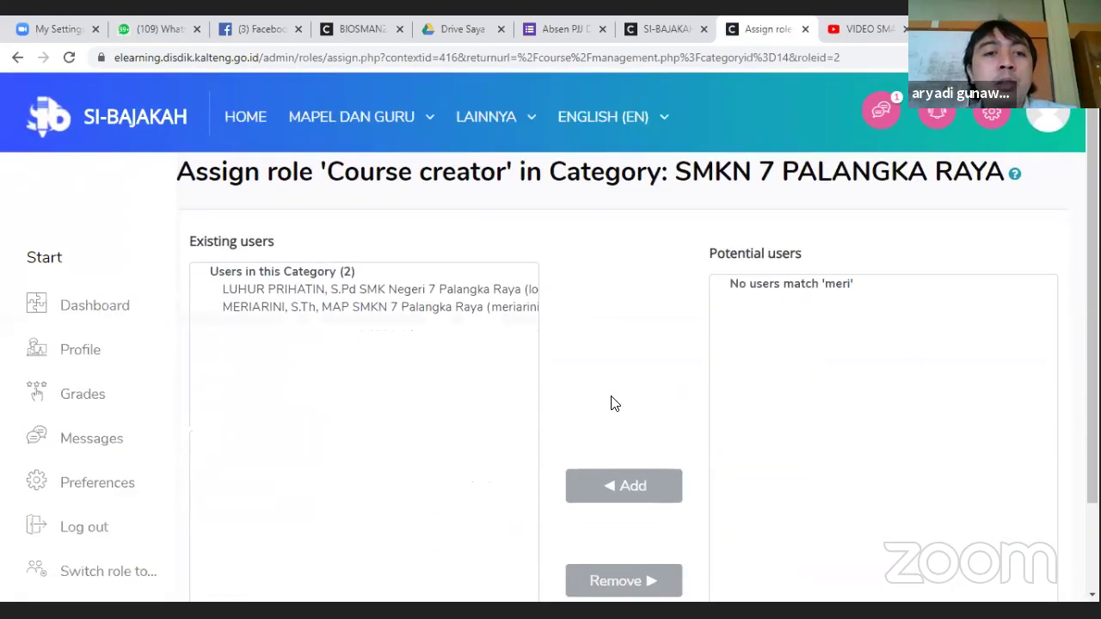
- Pick Manager from the 'Assign another role' dropdown
scroll(614, 403, down, 2)
scroll(568, 408, down, 1)
click(409, 493)
click(410, 518)
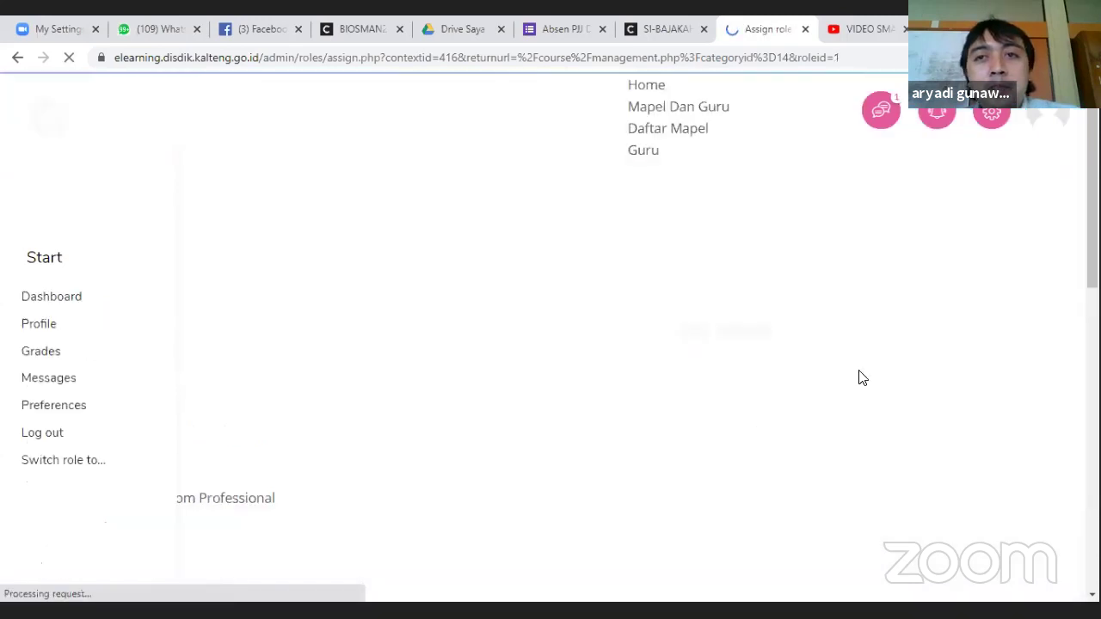
- Search Potential users for the first SMKN 7 Palangka Raya teacher and add them as Manager
scroll(857, 373, down, 3)
click(812, 544)
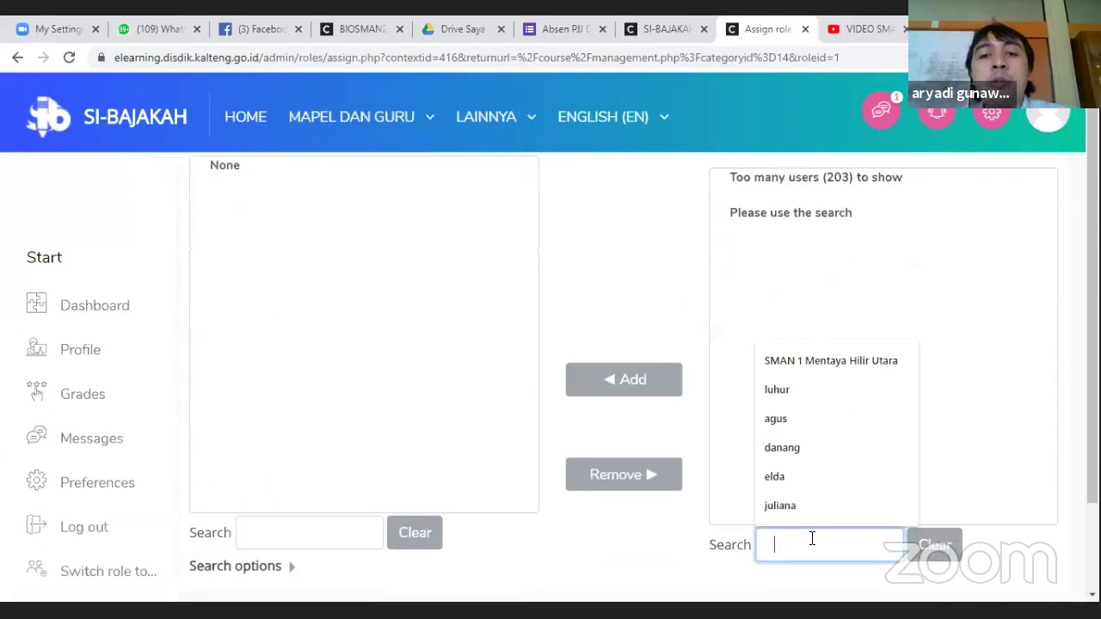
text(ma)
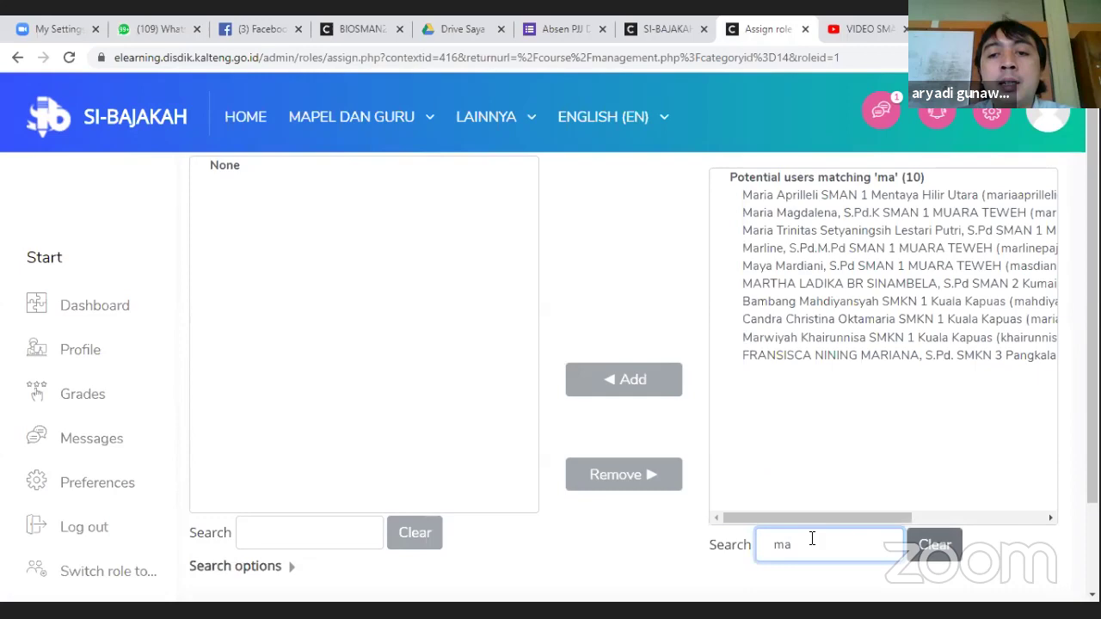
key(BackSpace)
key(BackSpace)
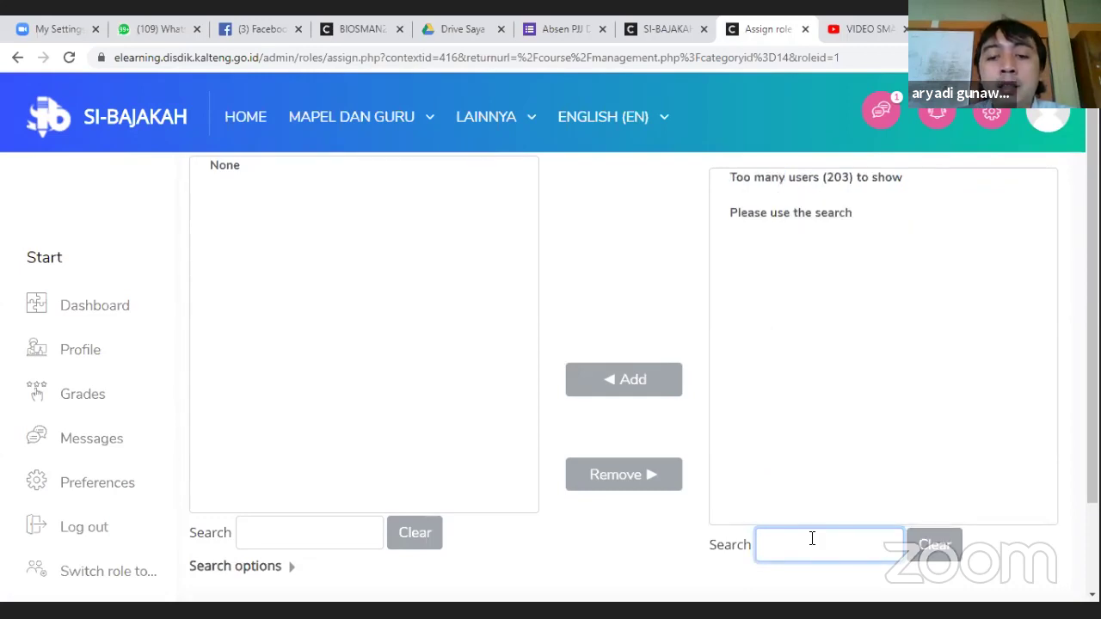
text(maa)
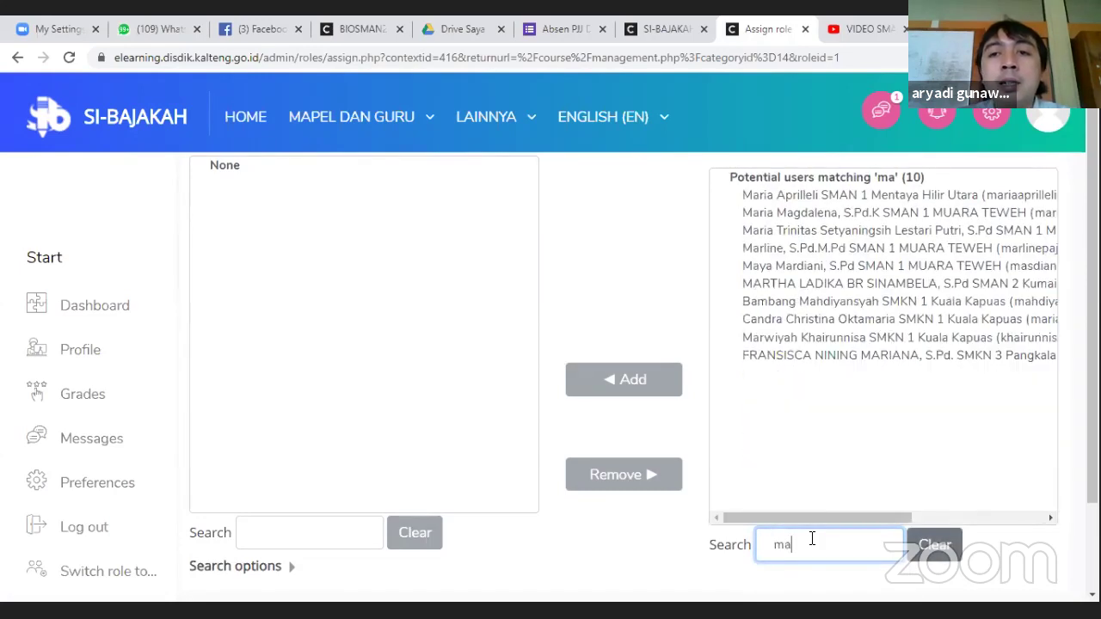
text(nag)
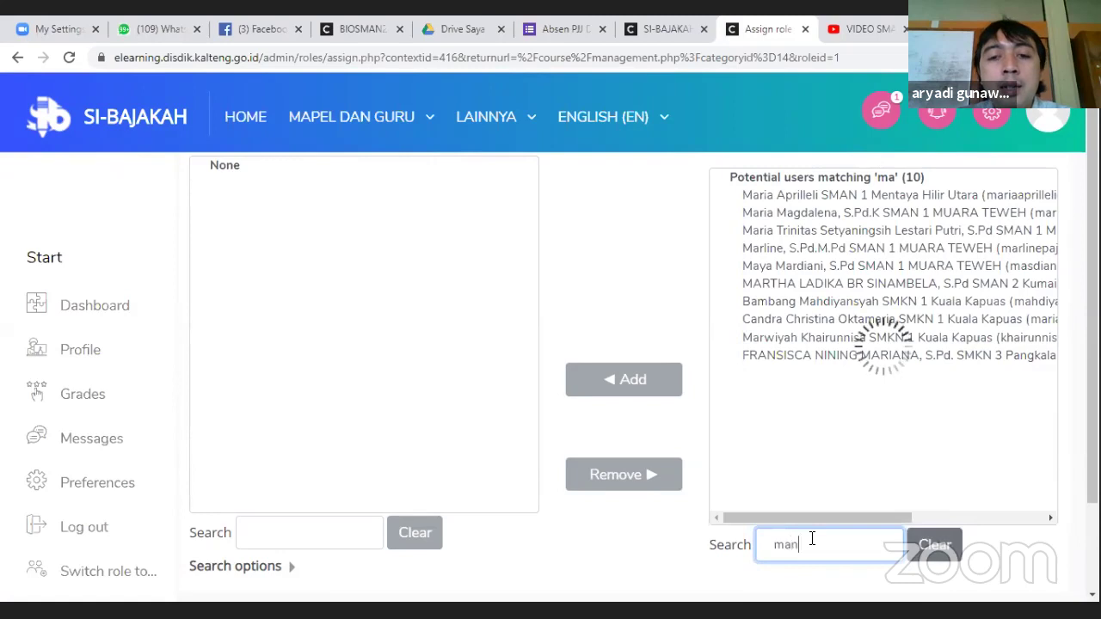
key(BackSpace)
key(BackSpace)
key(BackSpace)
key(BackSpace)
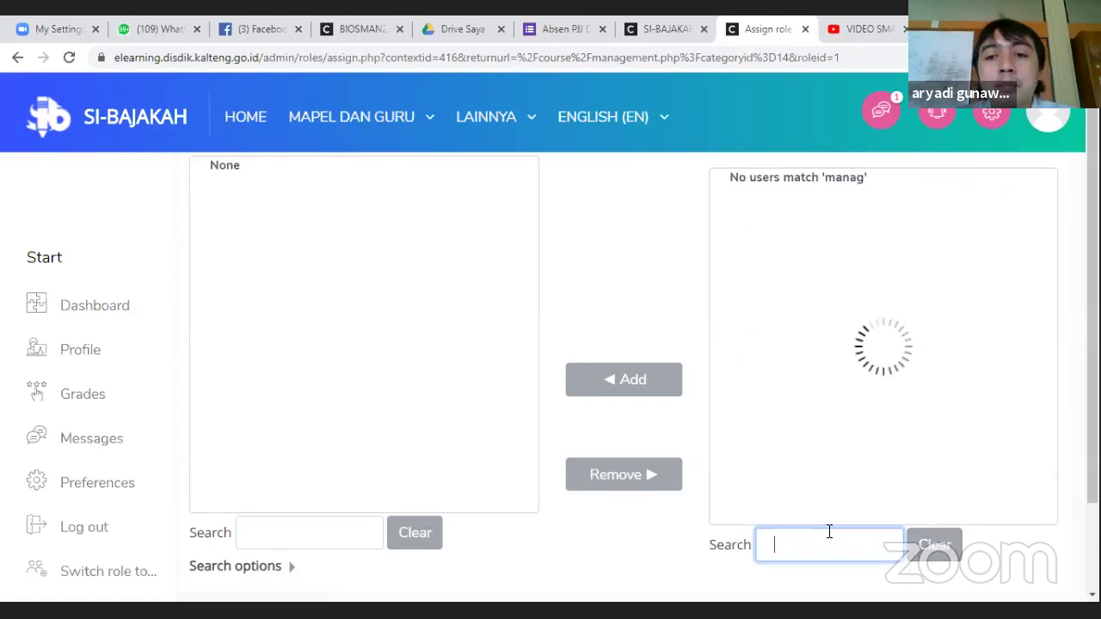
text(mi)
key(BackSpace)
key(BackSpace)
text(miri)
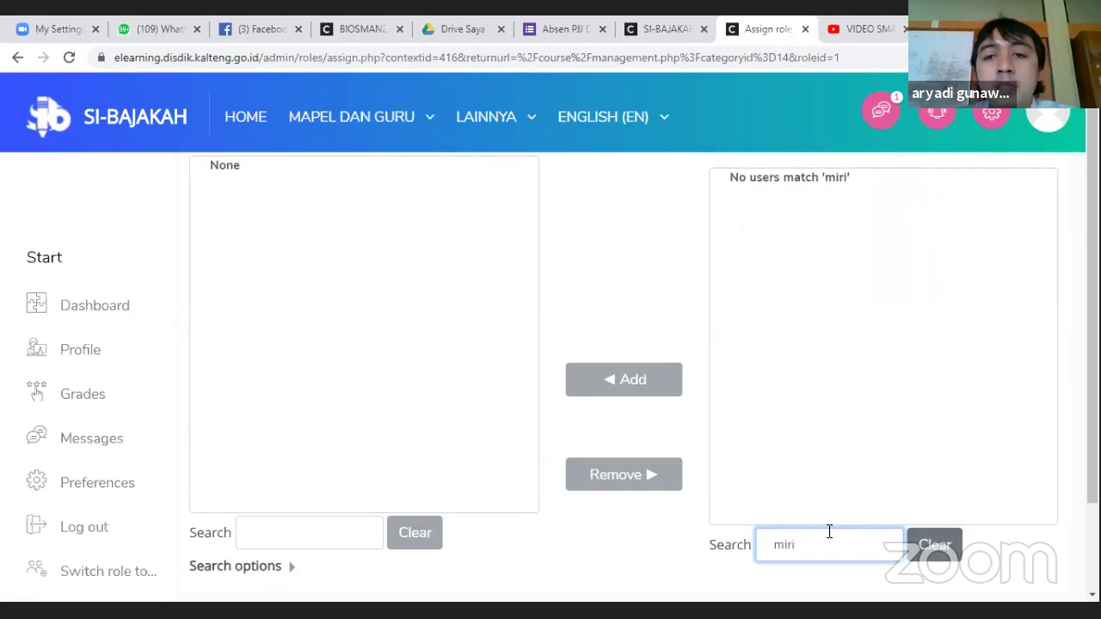
text(er)
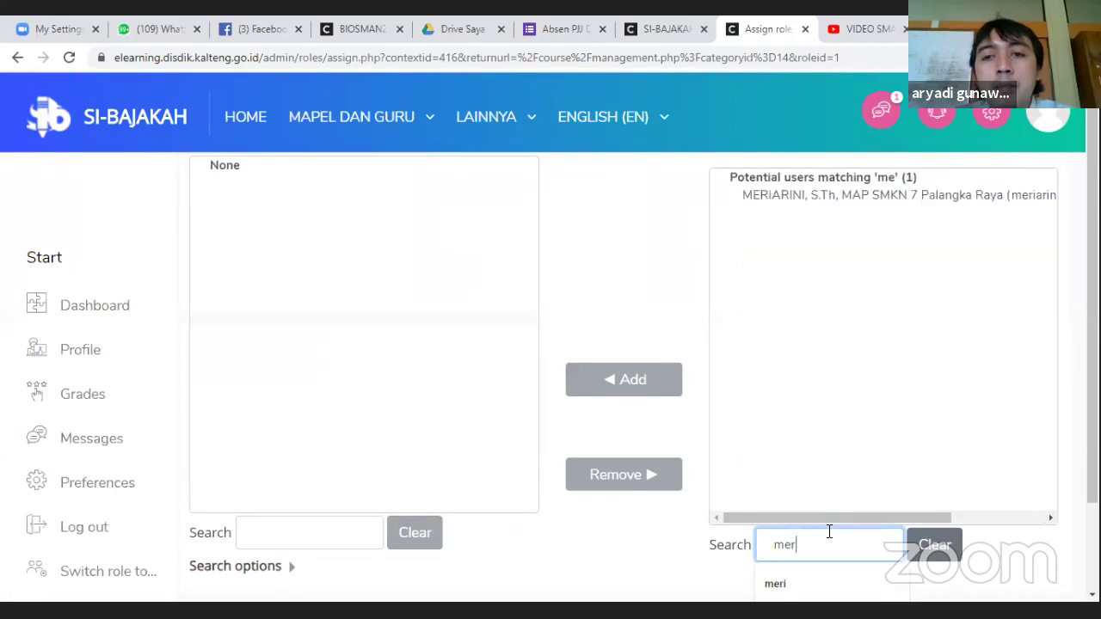
click(843, 191)
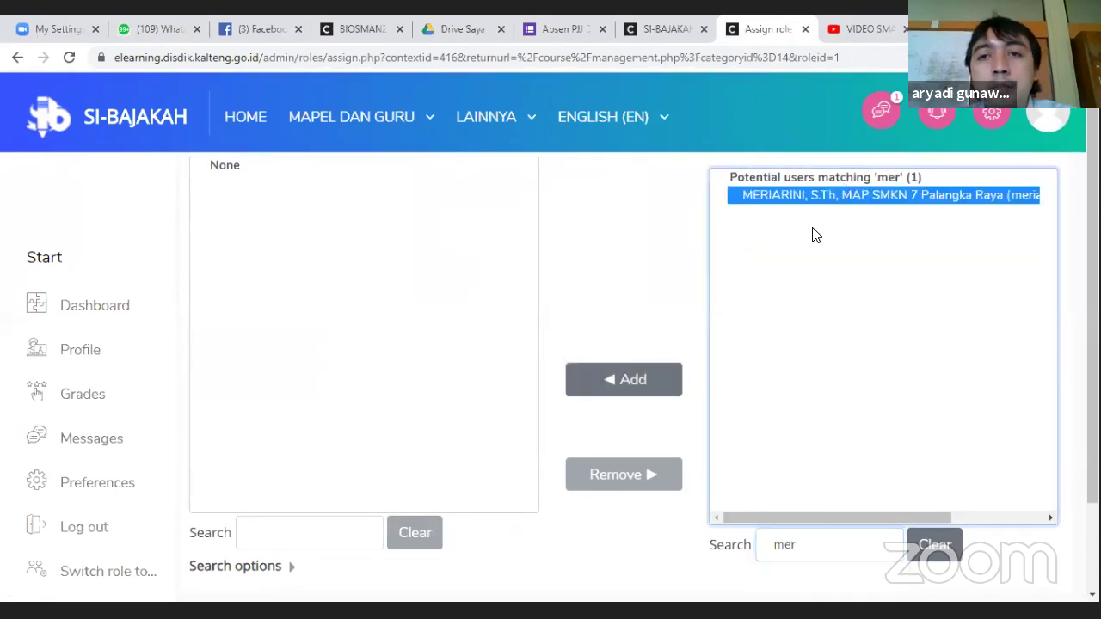
click(658, 378)
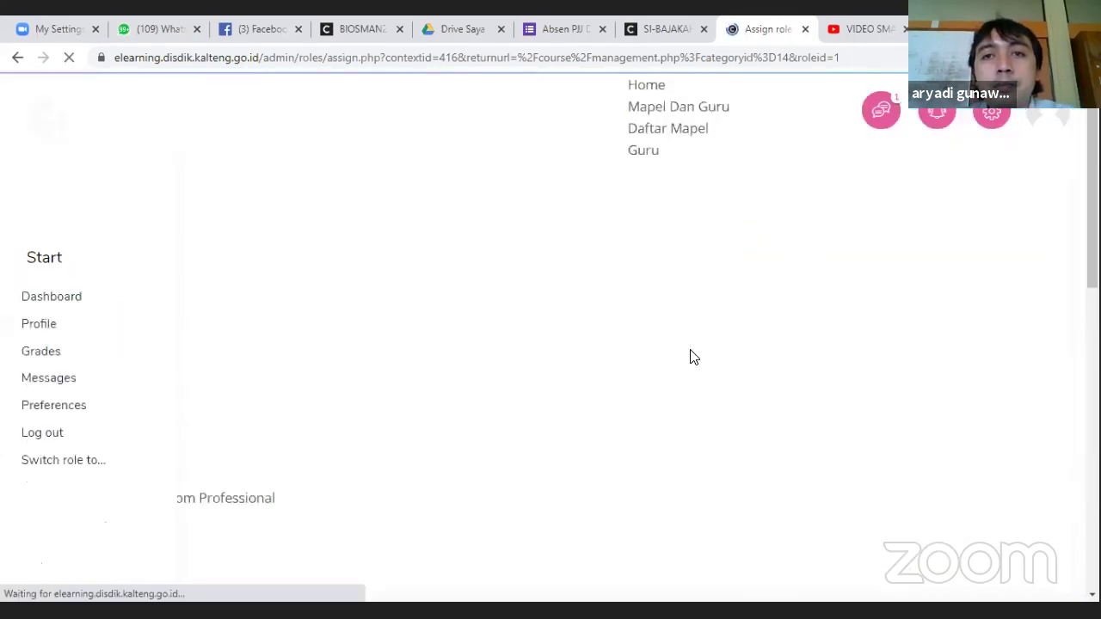
- Search for the second SMKN 7 teacher and add them as Manager too
scroll(791, 393, down, 4)
double_click(807, 472)
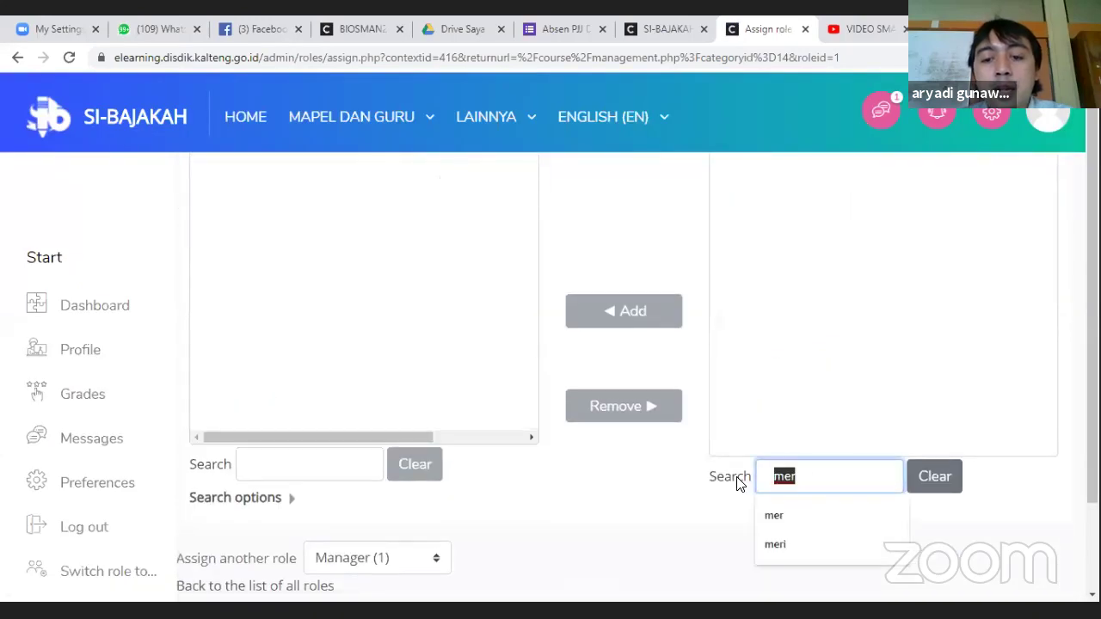
text(luhur)
scroll(850, 373, up, 2)
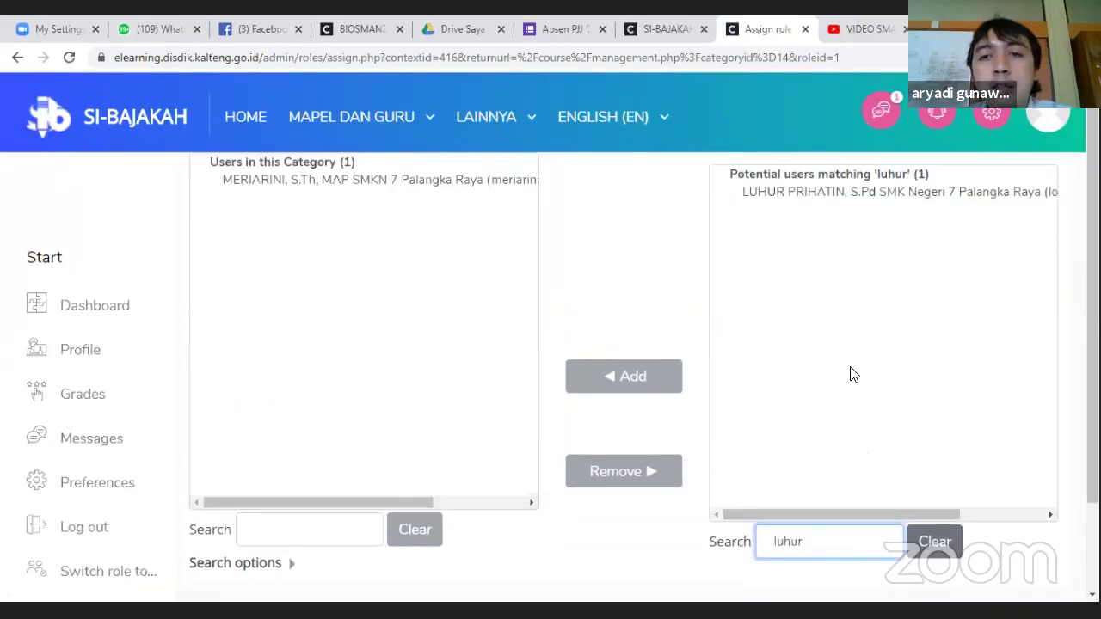
click(835, 226)
click(637, 411)
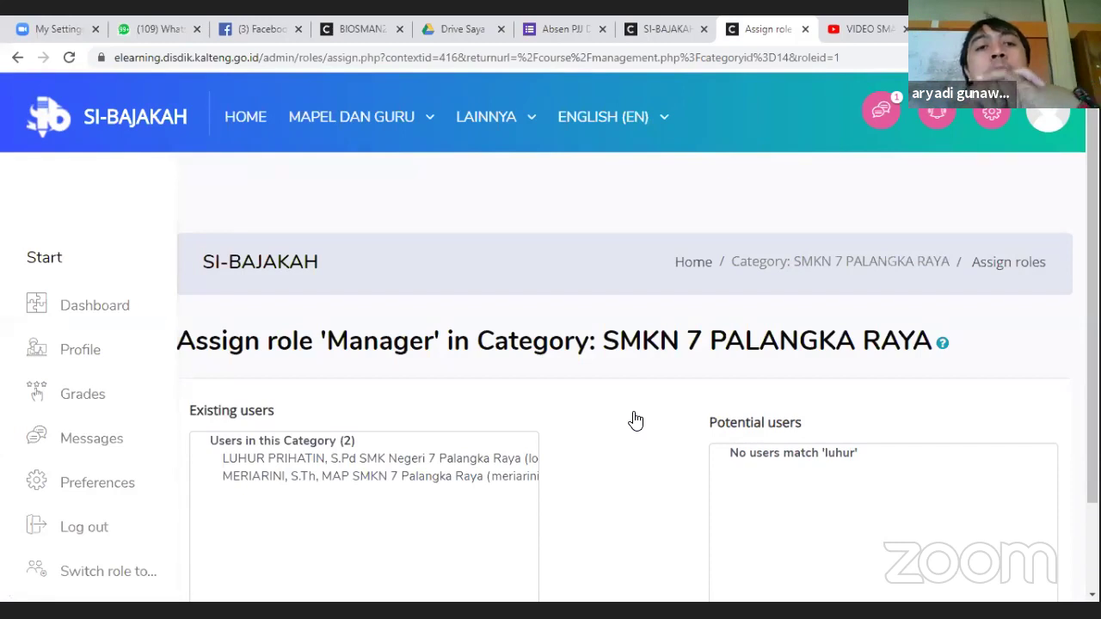
- Confirm both teachers appear under Existing users, then go to the BAJA SMA category listing
scroll(709, 224, down, 1)
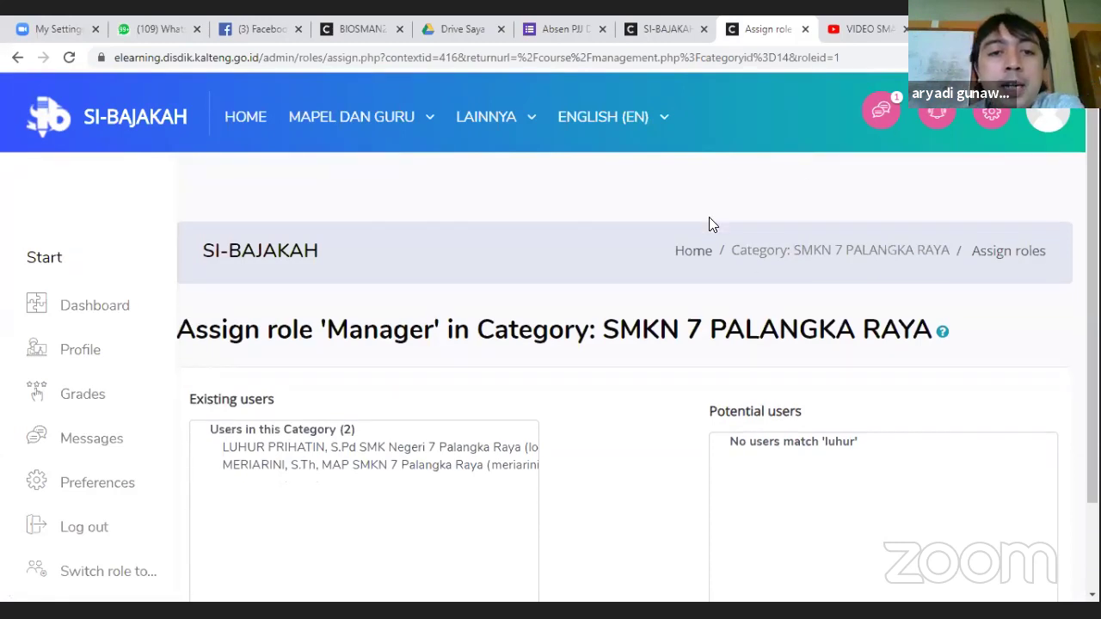
scroll(709, 224, down, 2)
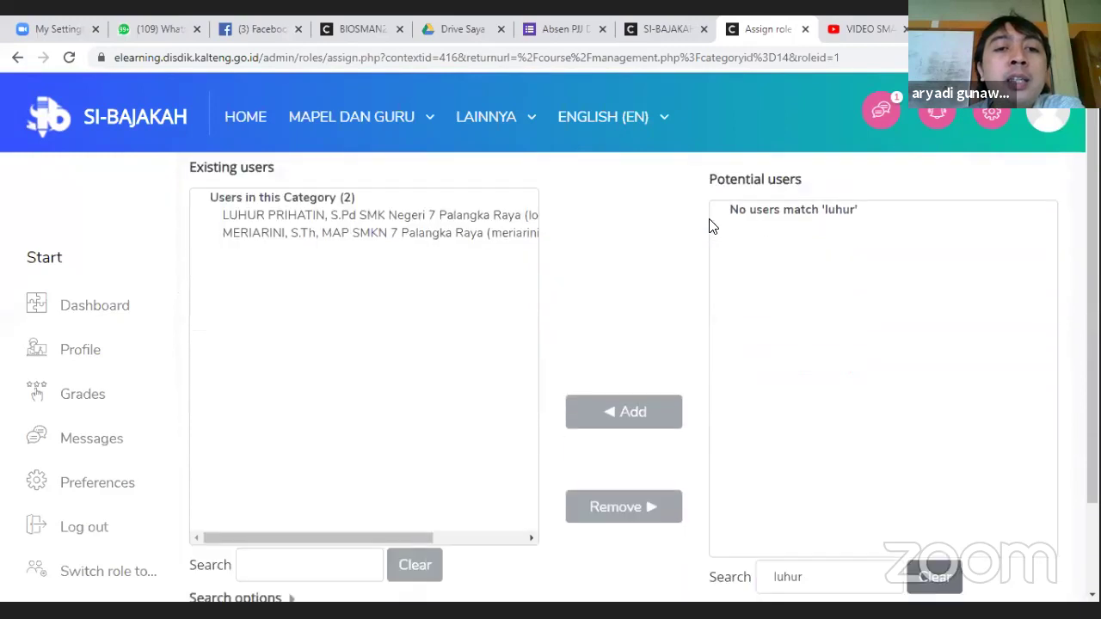
scroll(709, 224, up, 1)
scroll(709, 224, up, 3)
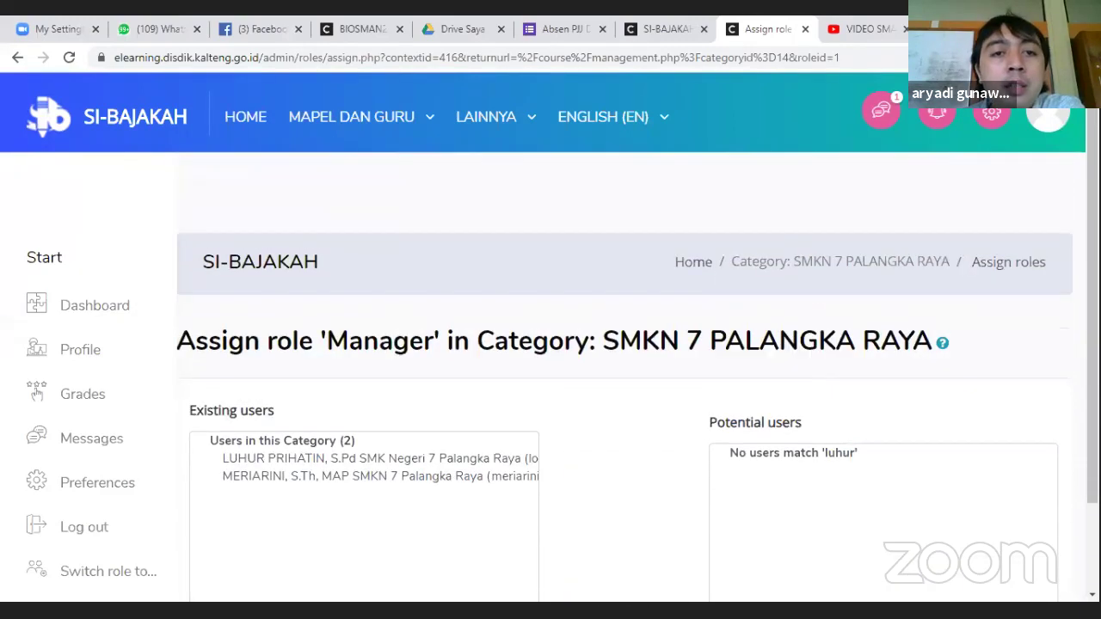
click(396, 250)
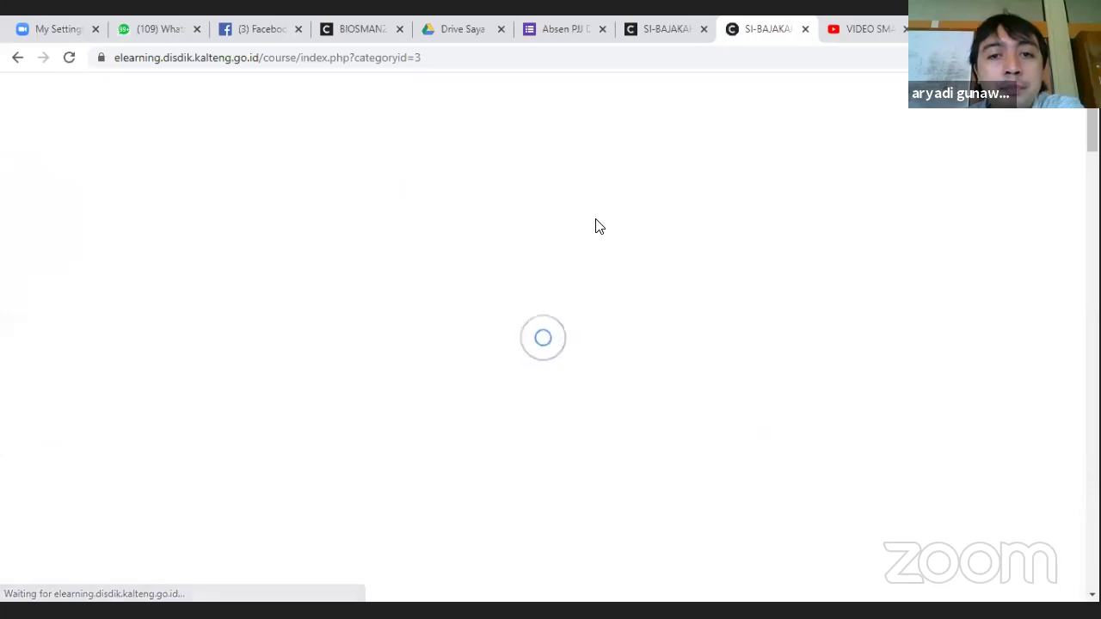
- Open the SMAN 1 KOTA BESI subcategory from the BAJA SMA listing and review it
scroll(568, 258, down, 3)
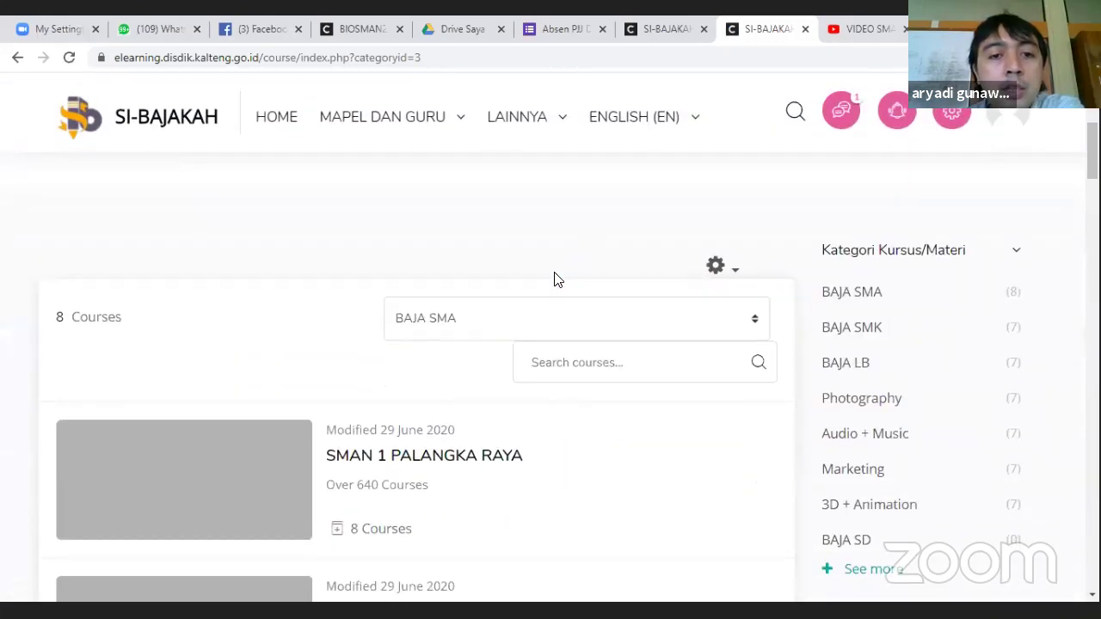
scroll(551, 289, down, 10)
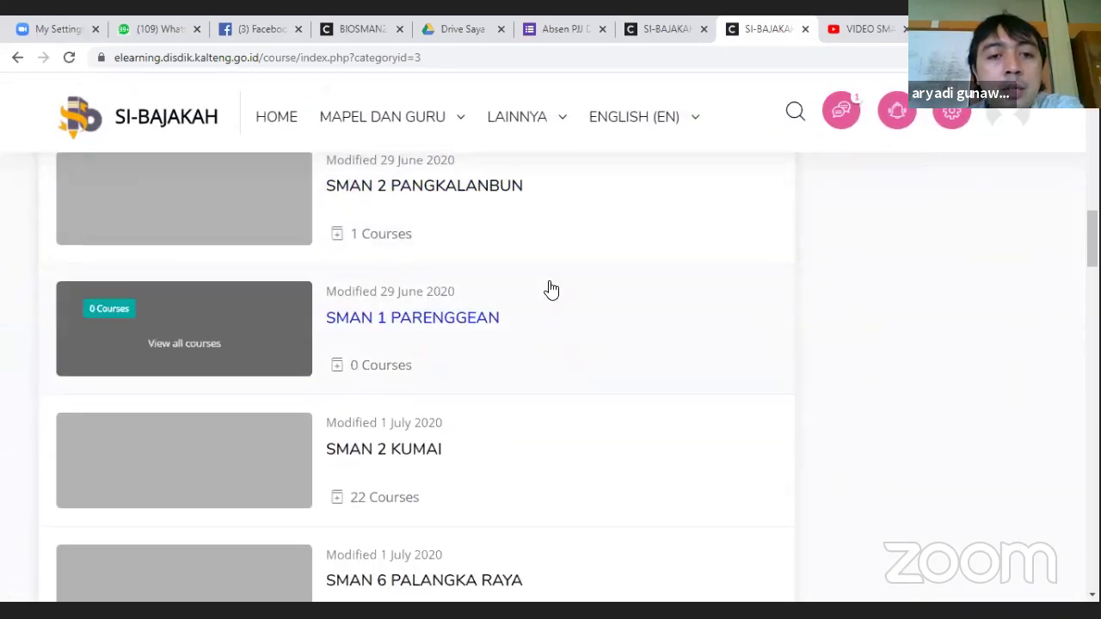
scroll(552, 290, down, 8)
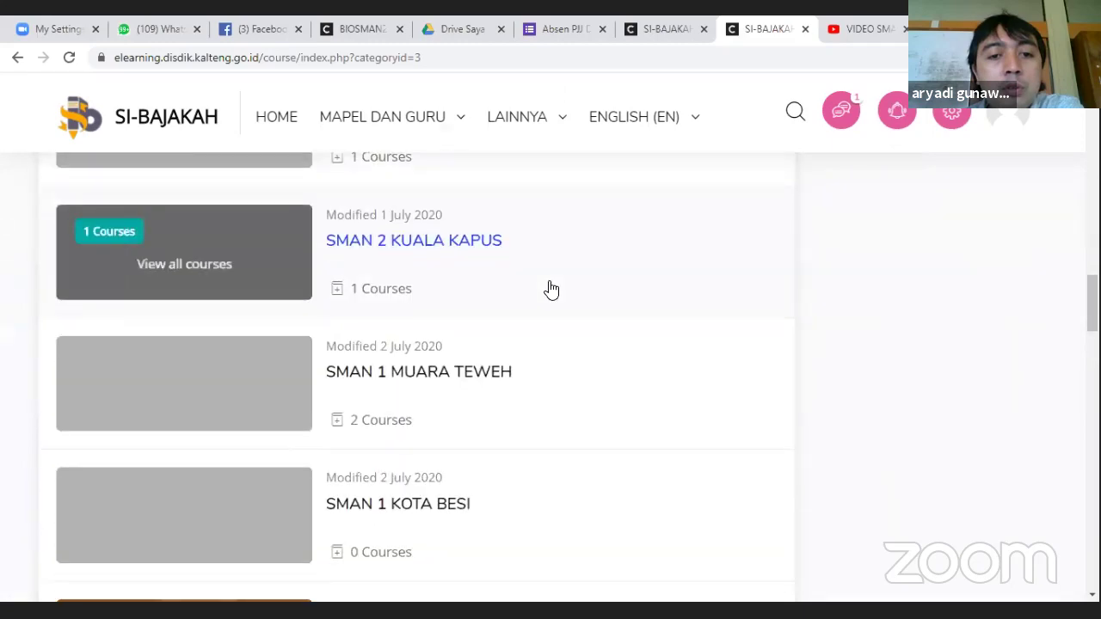
click(440, 339)
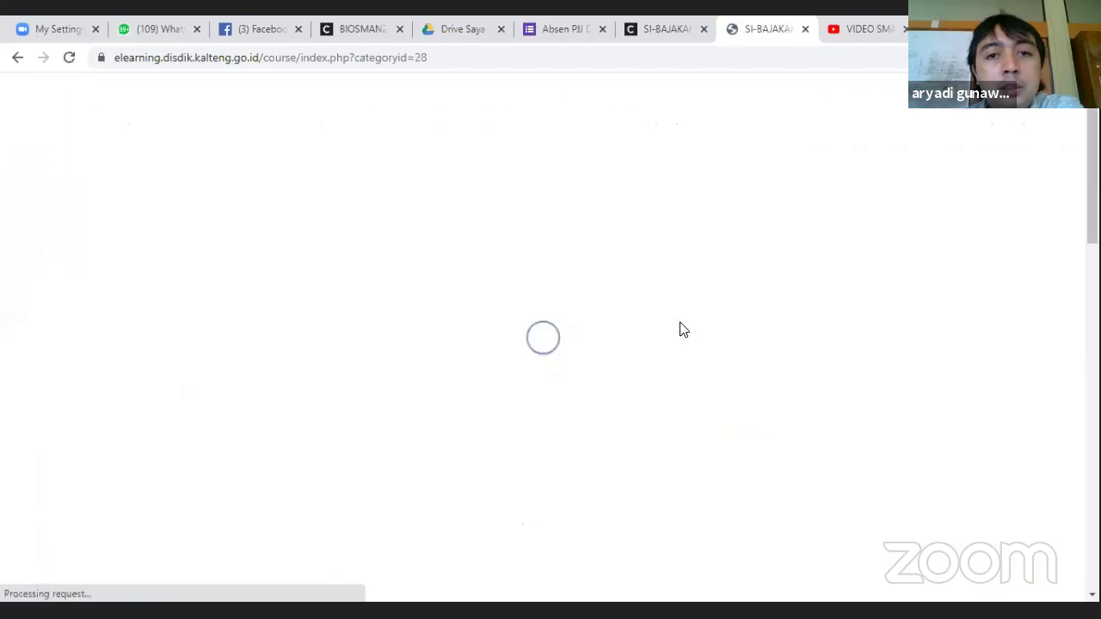
scroll(681, 332, down, 7)
scroll(449, 409, up, 2)
scroll(453, 409, up, 3)
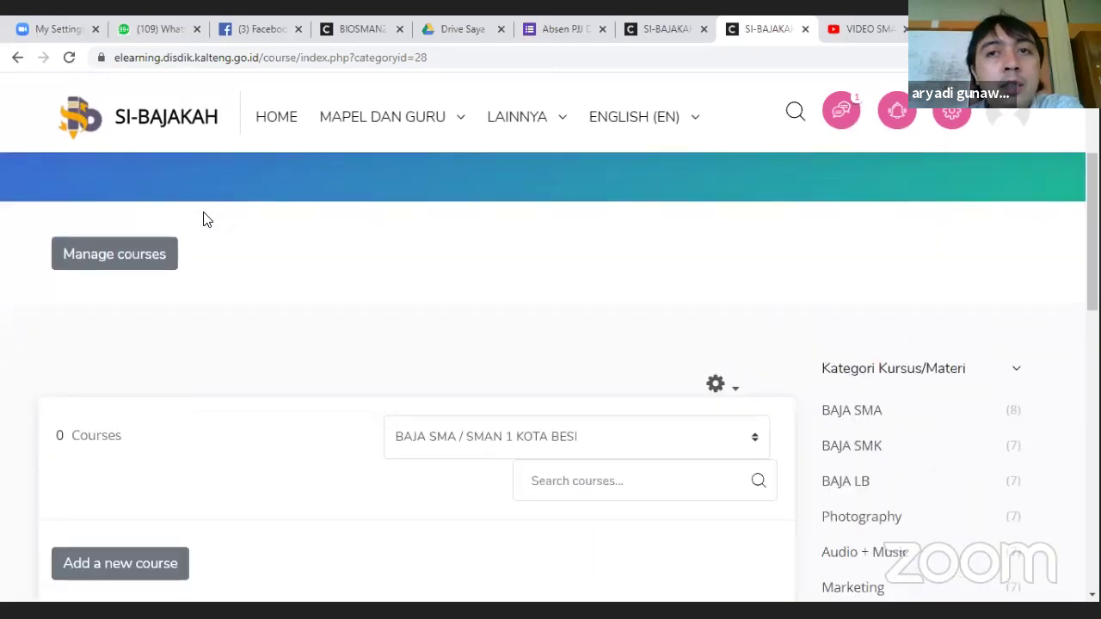
- Go back to BAJA SMA and check SMAN 1 KOTA BESI shows 0 courses
key(alt+Left)
scroll(462, 285, down, 6)
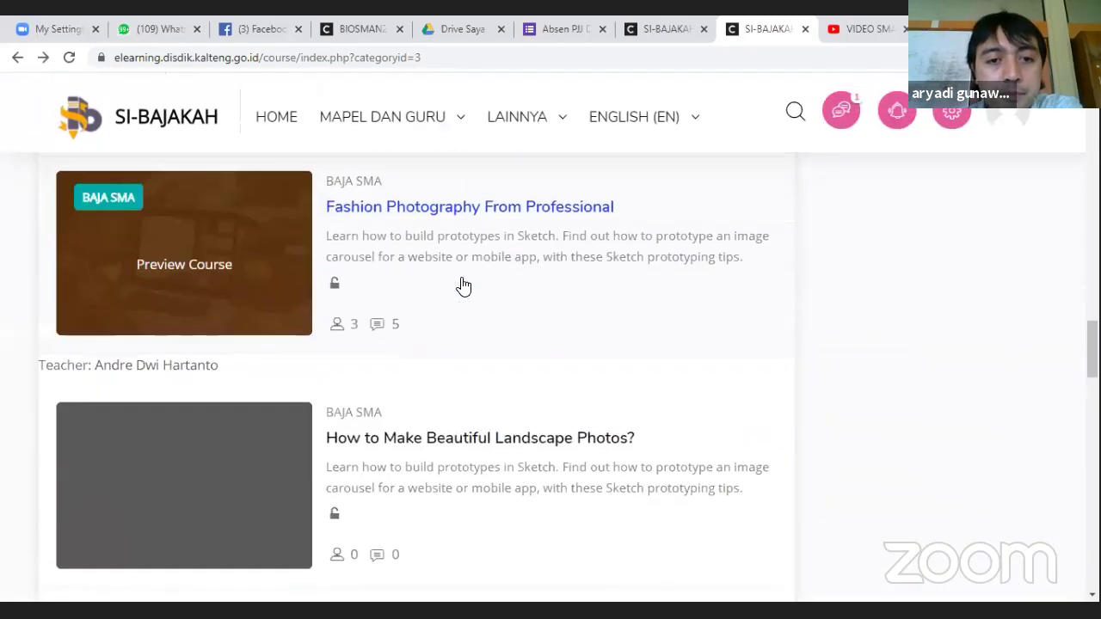
scroll(462, 285, down, 2)
scroll(462, 285, up, 8)
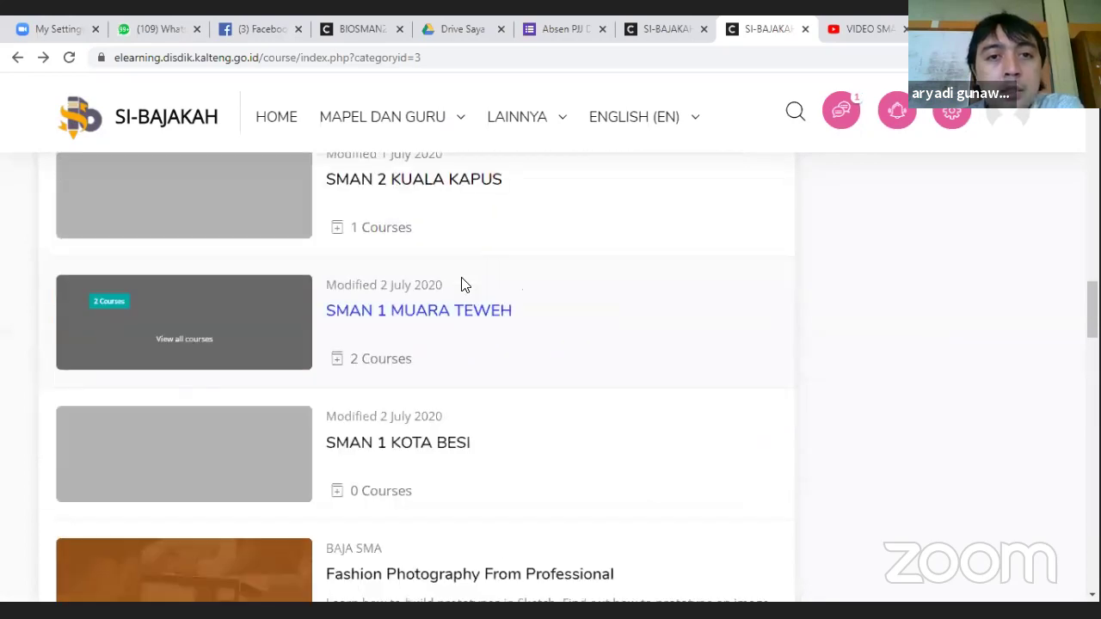
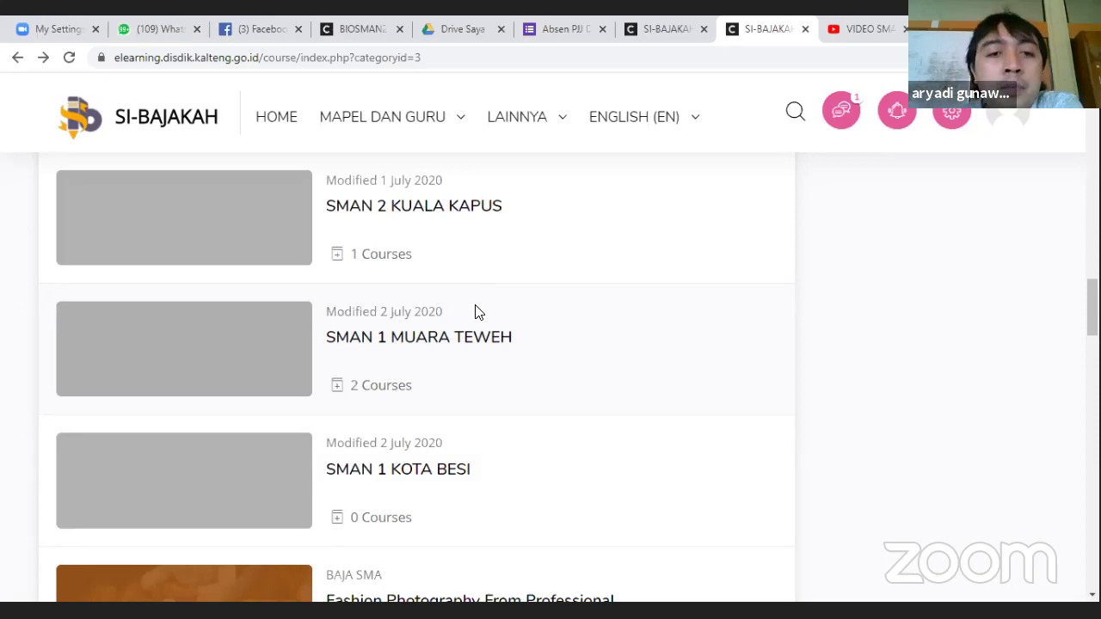
- Open the PAI XII course, with General and topik 1–4, from the SMAN 1 MUARA TEWEH category
scroll(491, 324, up, 4)
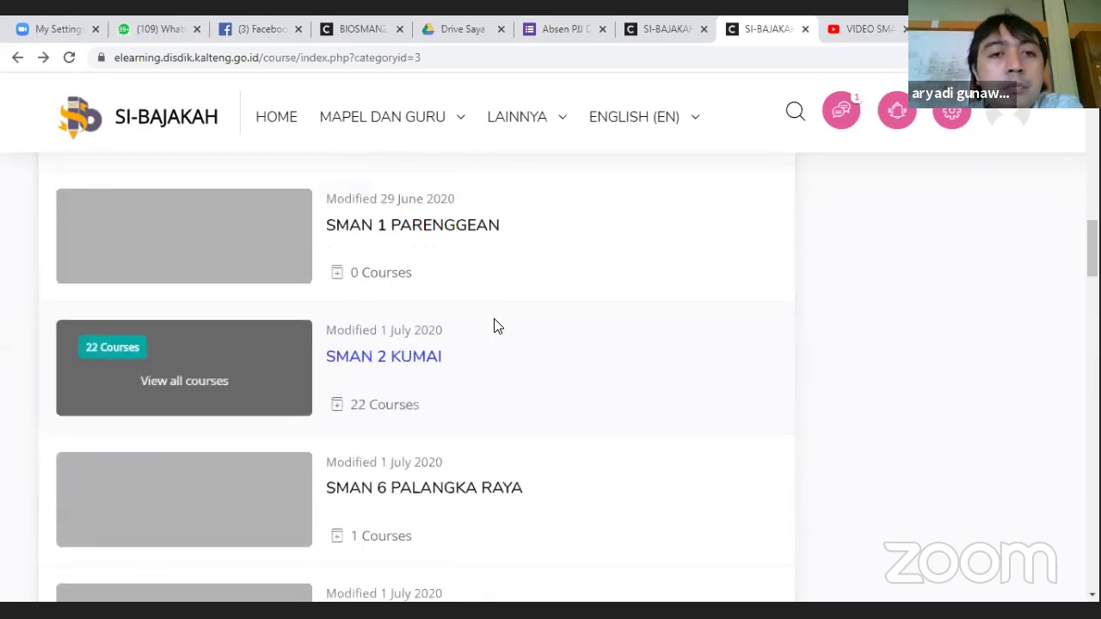
scroll(491, 324, down, 5)
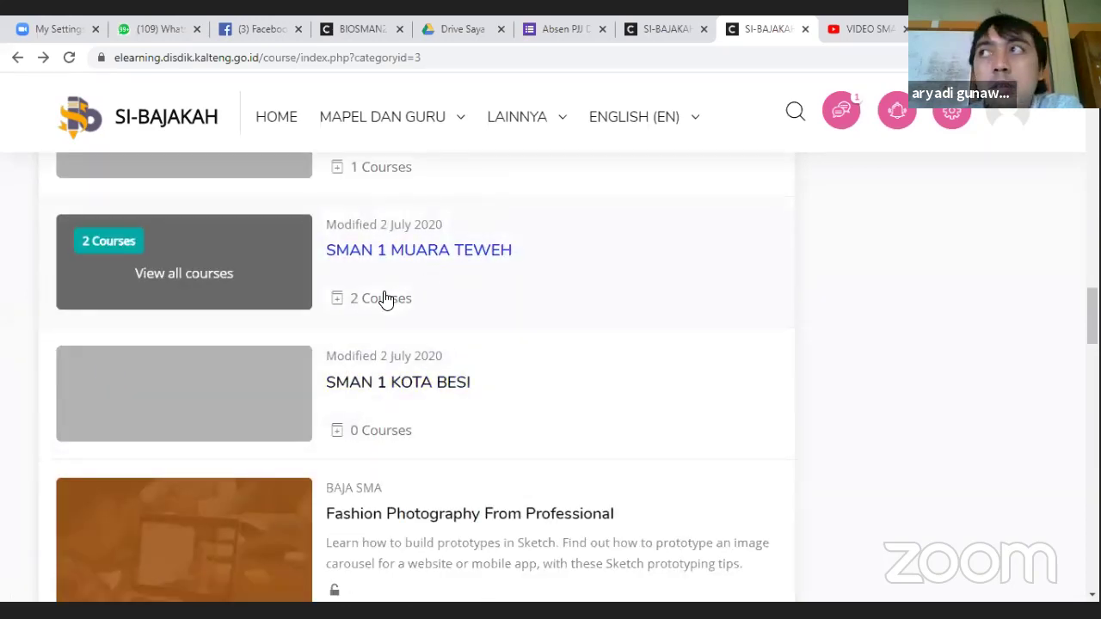
click(437, 251)
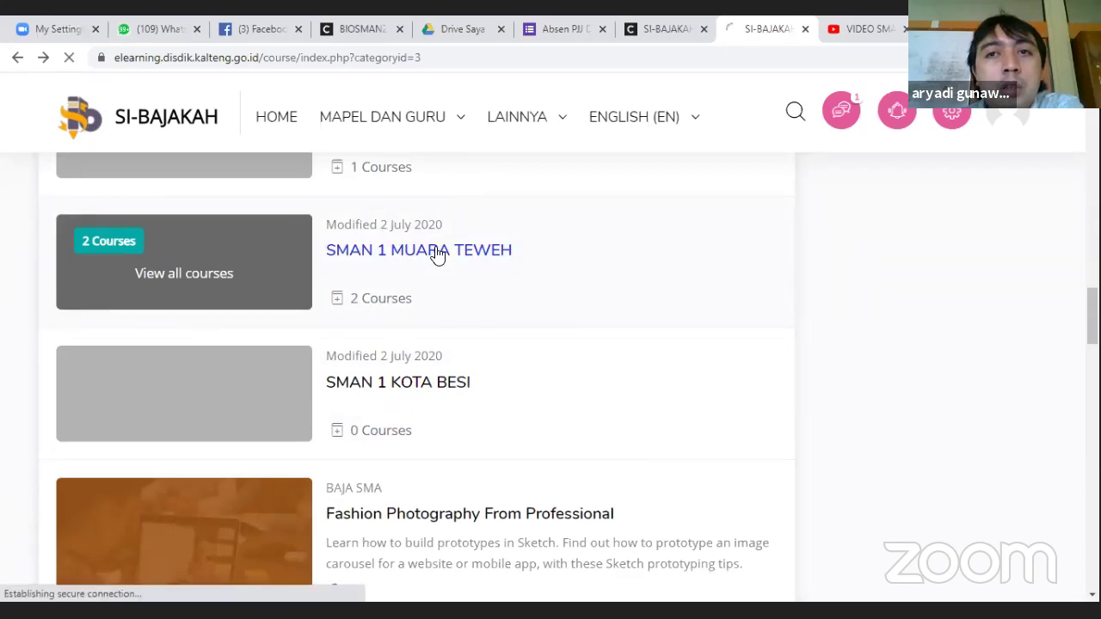
scroll(631, 292, down, 5)
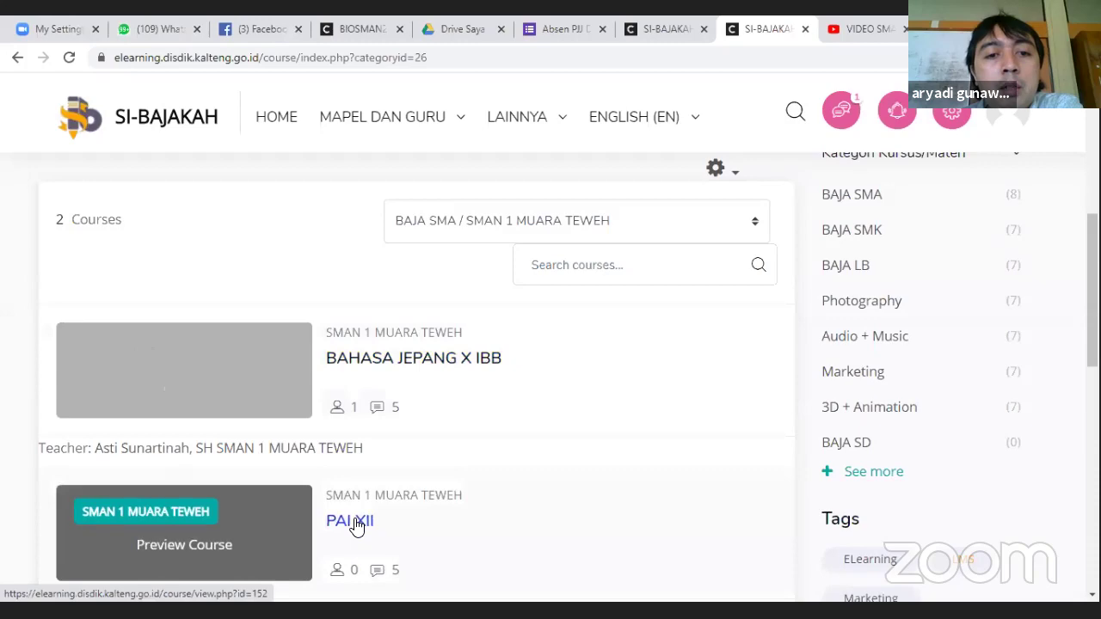
click(356, 519)
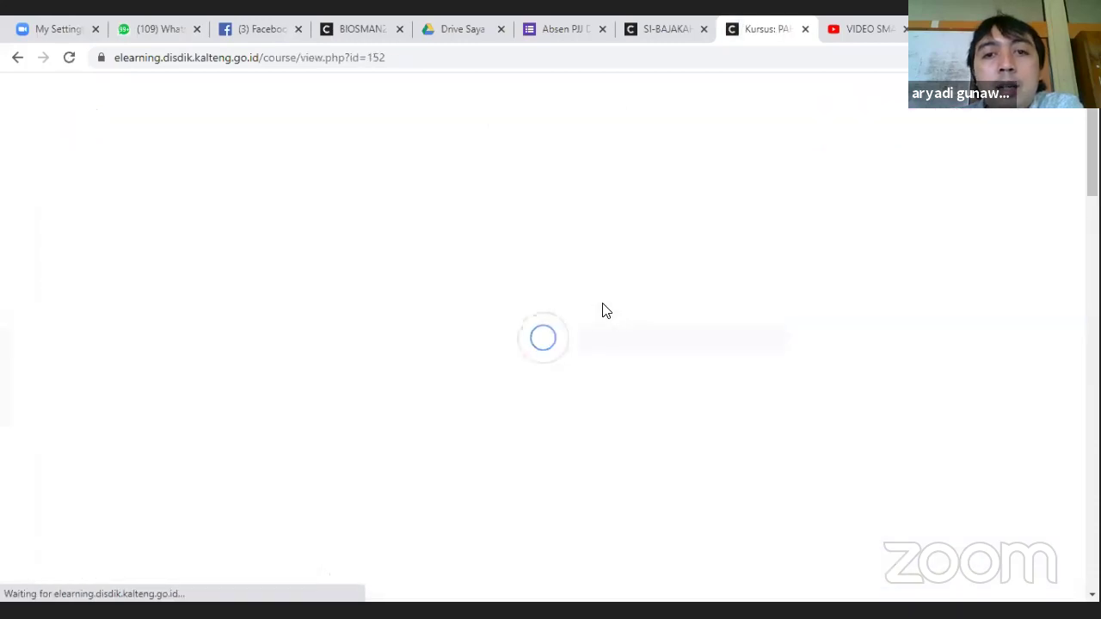
scroll(365, 448, down, 2)
scroll(365, 448, down, 2)
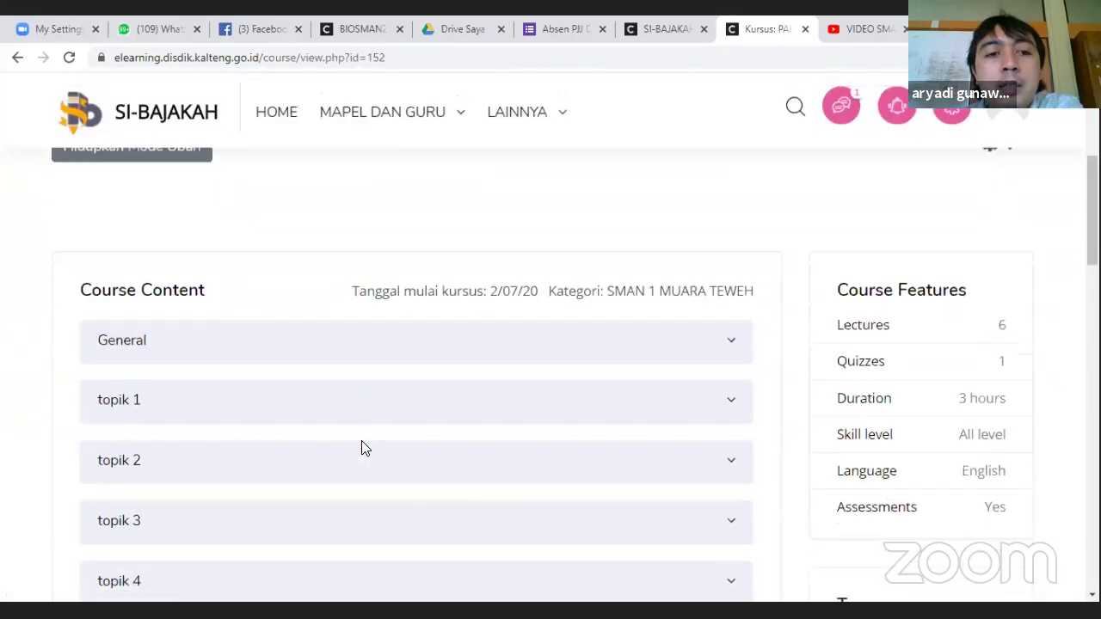
scroll(361, 447, up, 4)
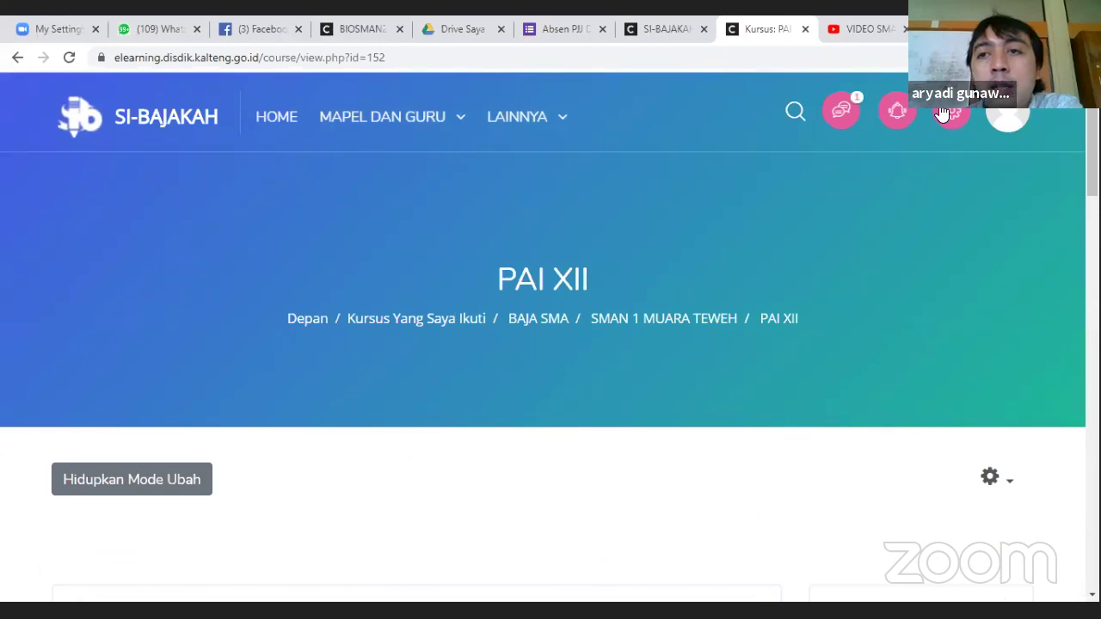
- Go to the PAI XII Peserta page showing 0 participants, then dismiss the Enrol users dialog
click(949, 112)
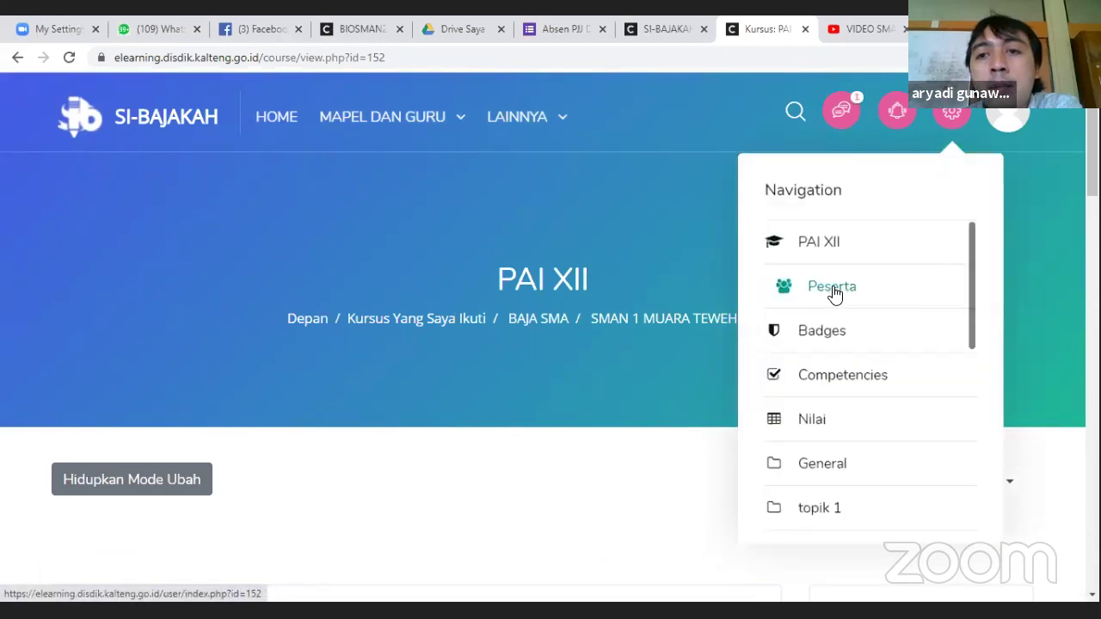
click(833, 289)
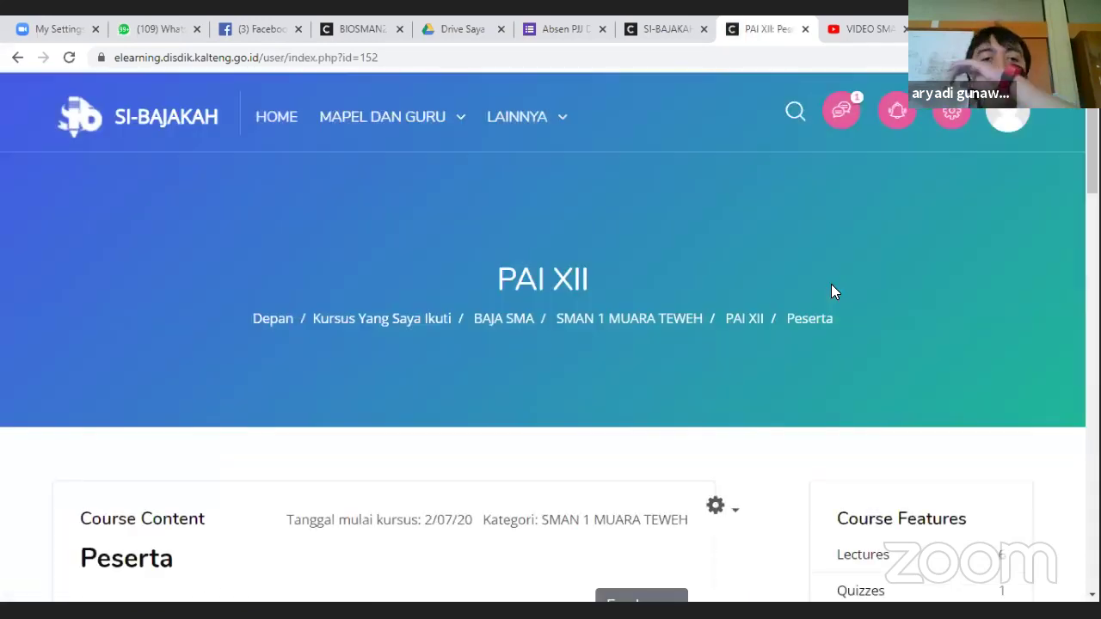
scroll(808, 301, down, 3)
click(659, 339)
click(883, 125)
click(644, 333)
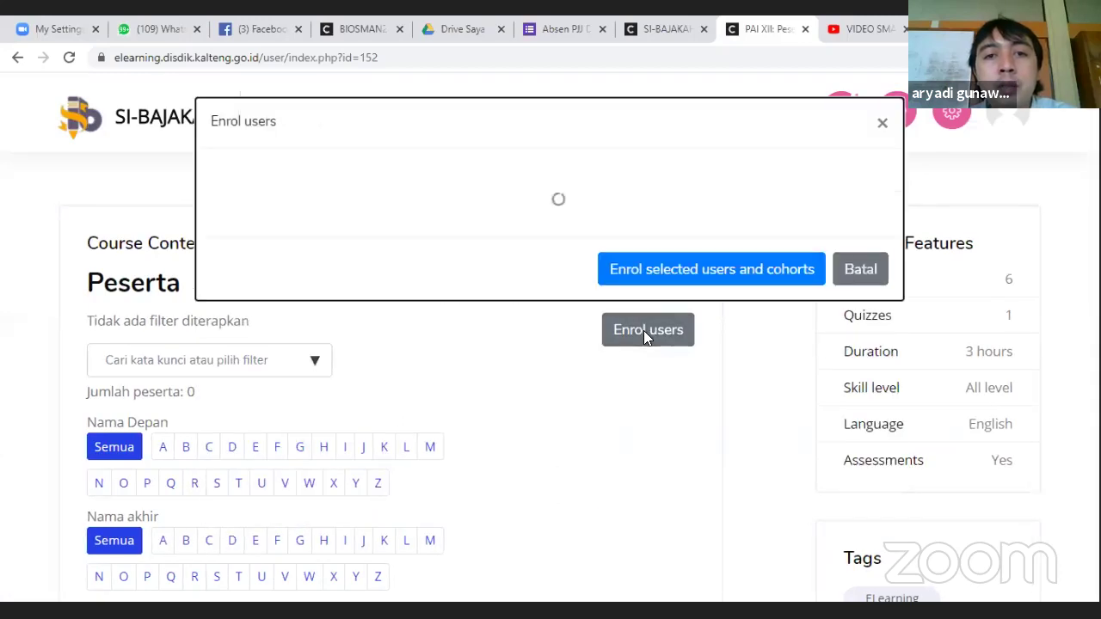
click(458, 249)
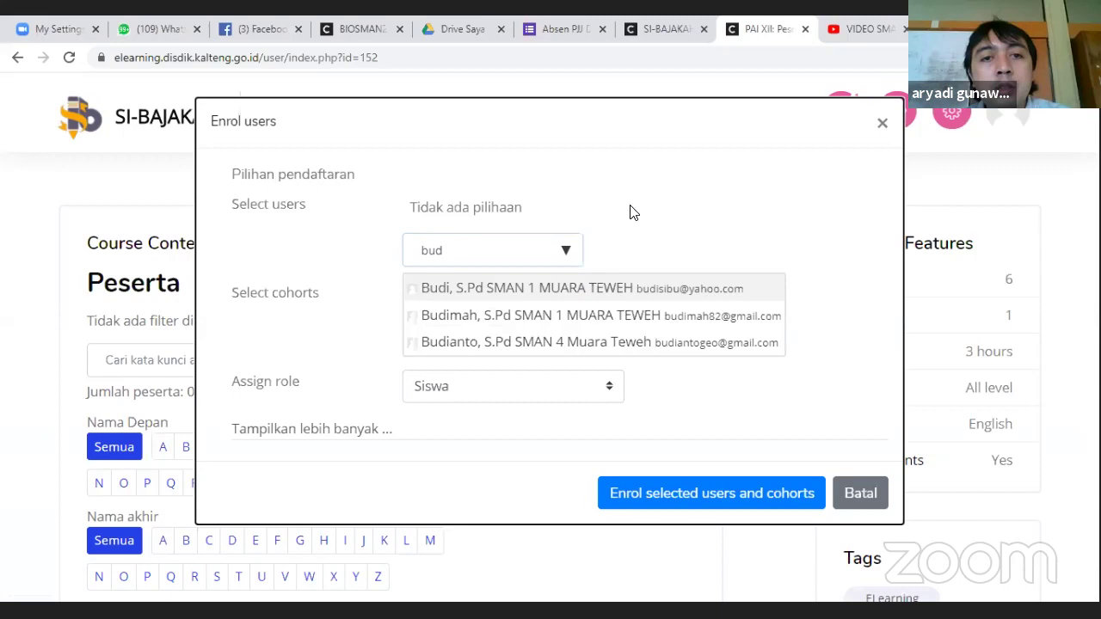
key(Escape)
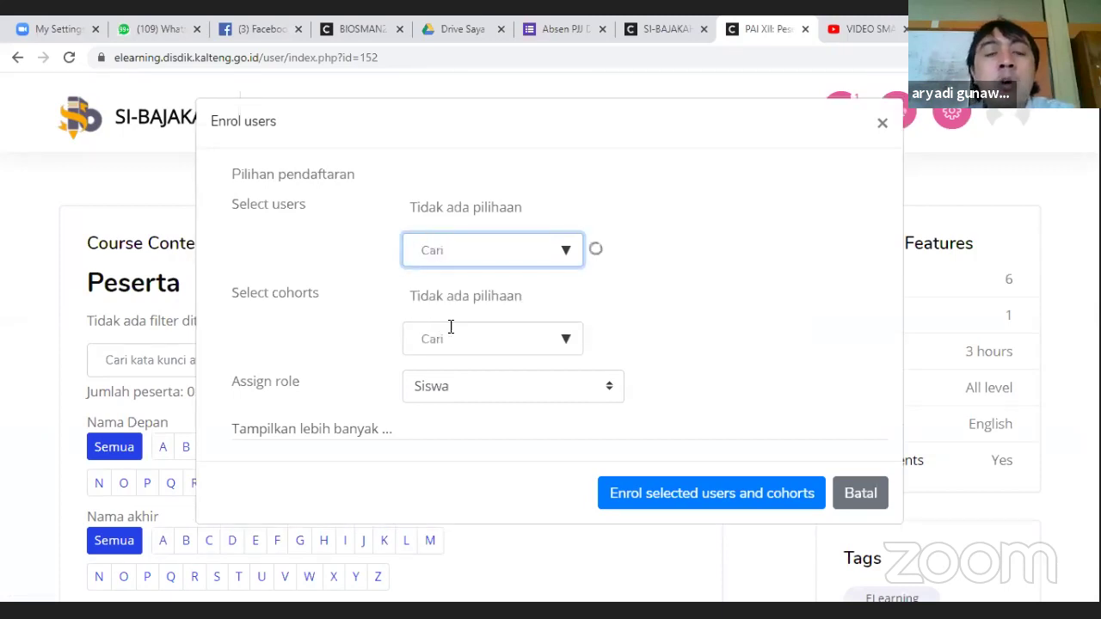
click(640, 340)
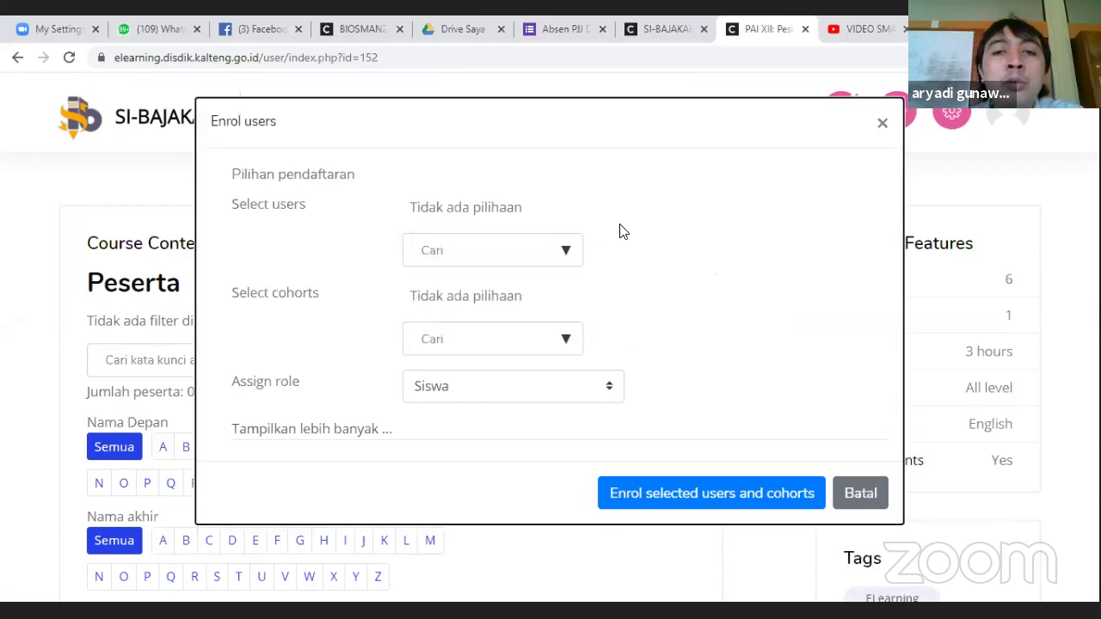
click(572, 342)
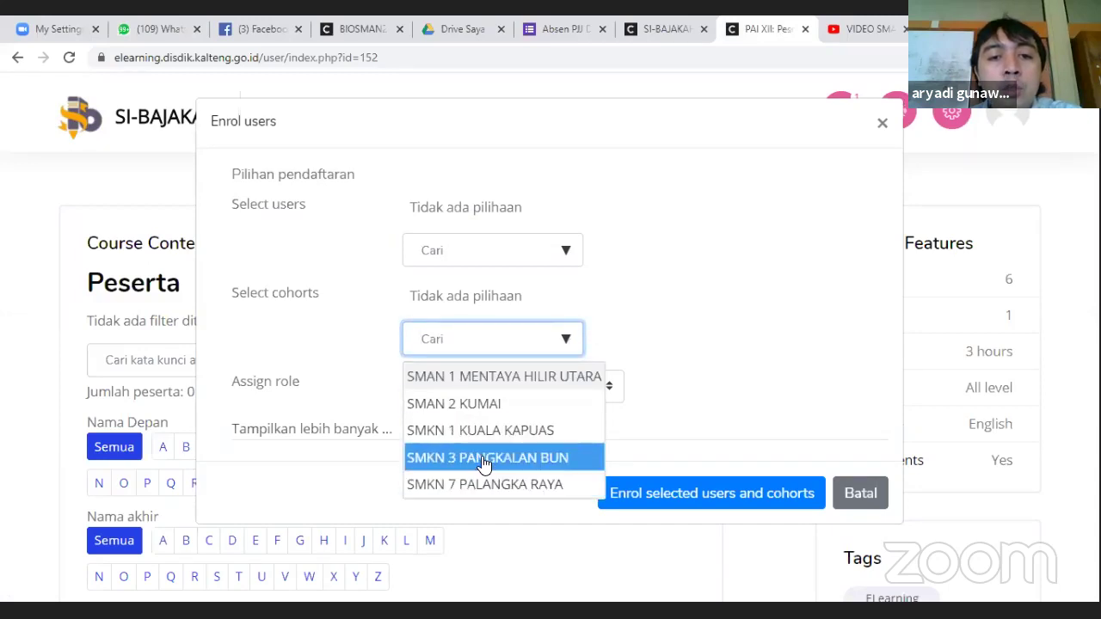
click(487, 430)
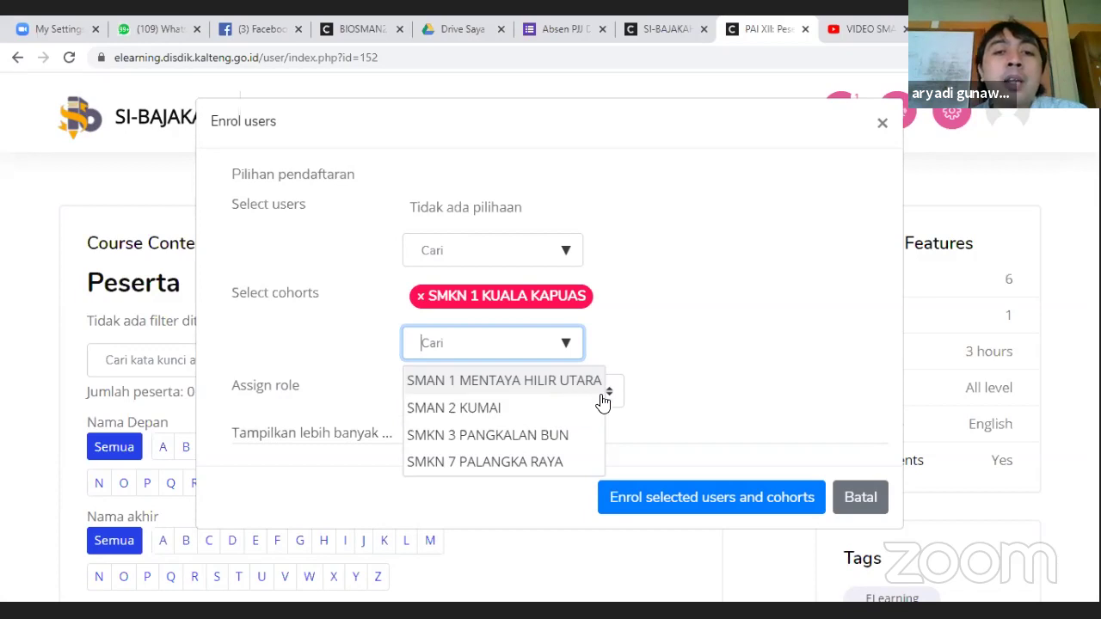
click(711, 345)
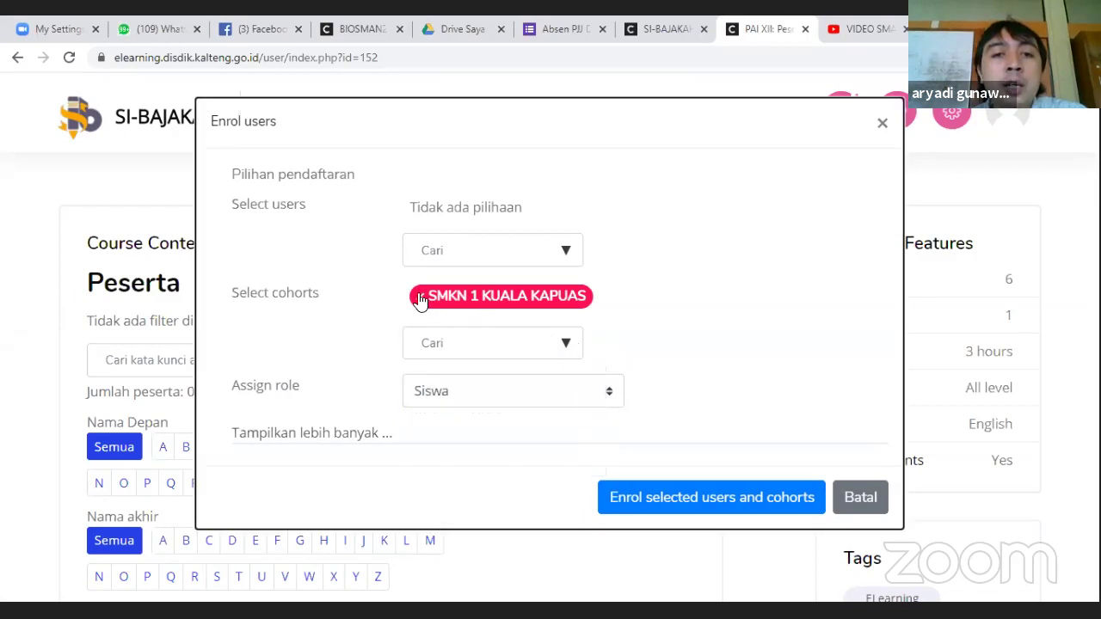
click(420, 299)
click(518, 252)
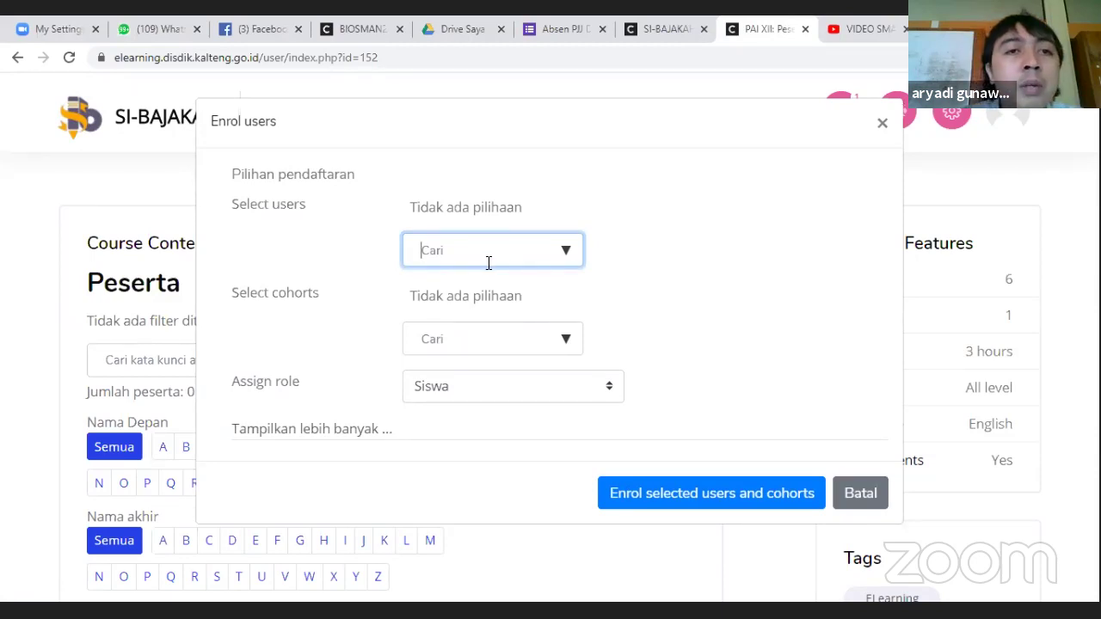
drag(506, 152, 704, 281)
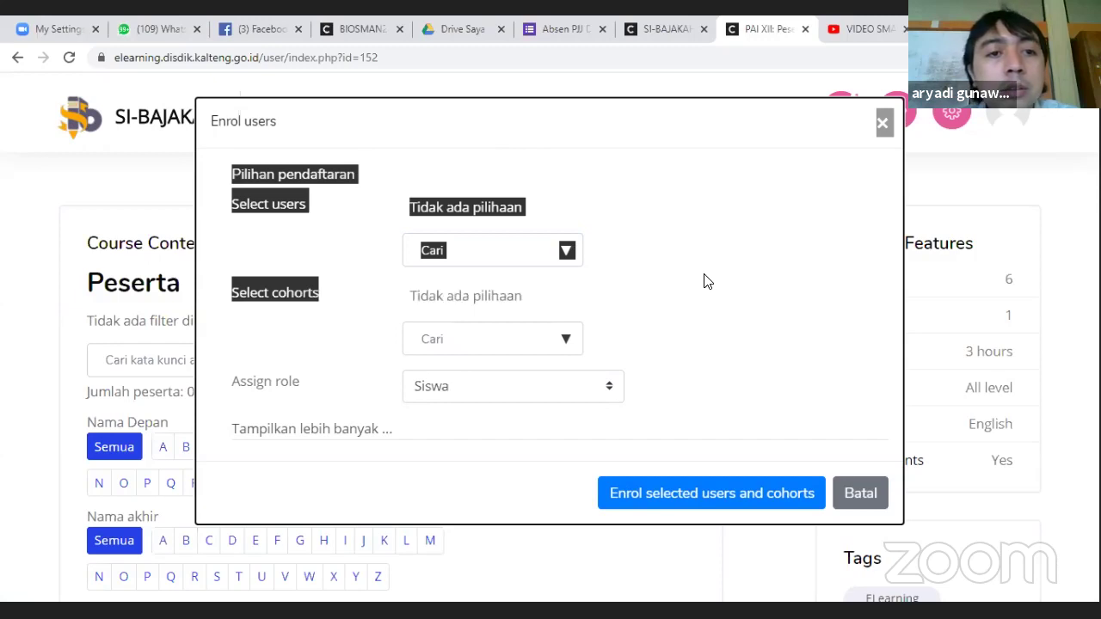
click(858, 492)
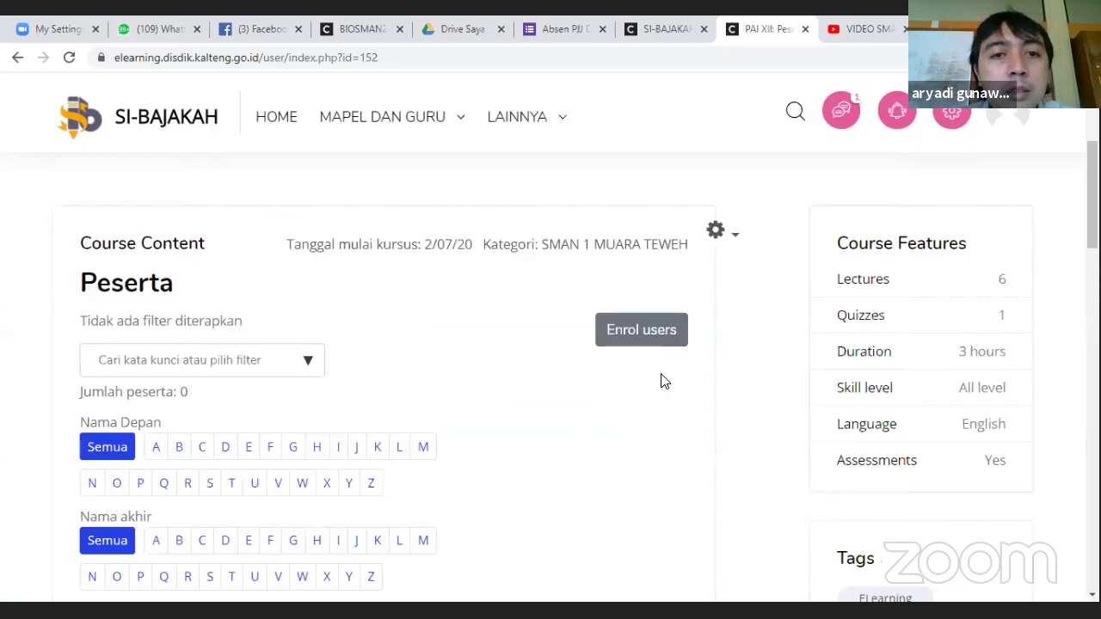
- In the Enrol users form, search for and select the SMAN 1 MUARA TEWEH teacher
scroll(621, 376, up, 3)
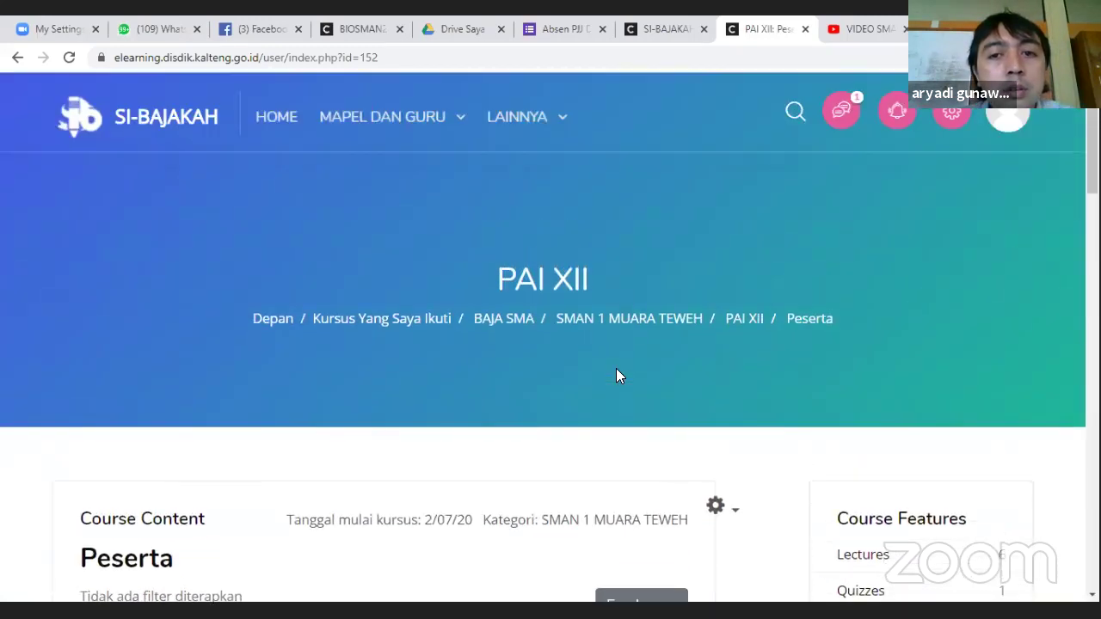
scroll(616, 375, down, 3)
click(631, 319)
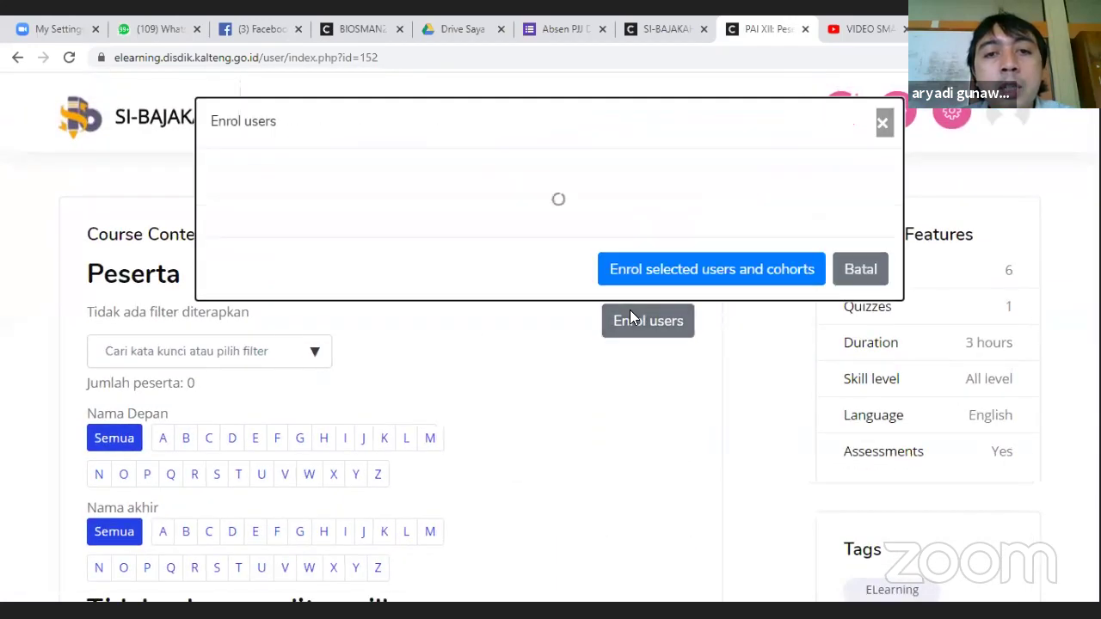
click(463, 250)
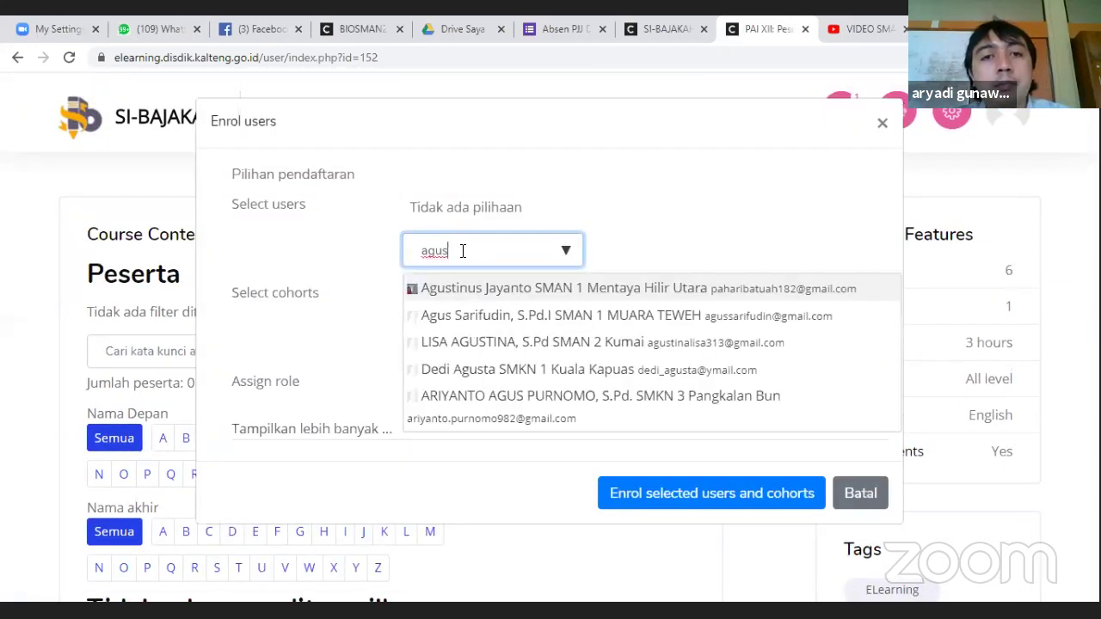
click(508, 315)
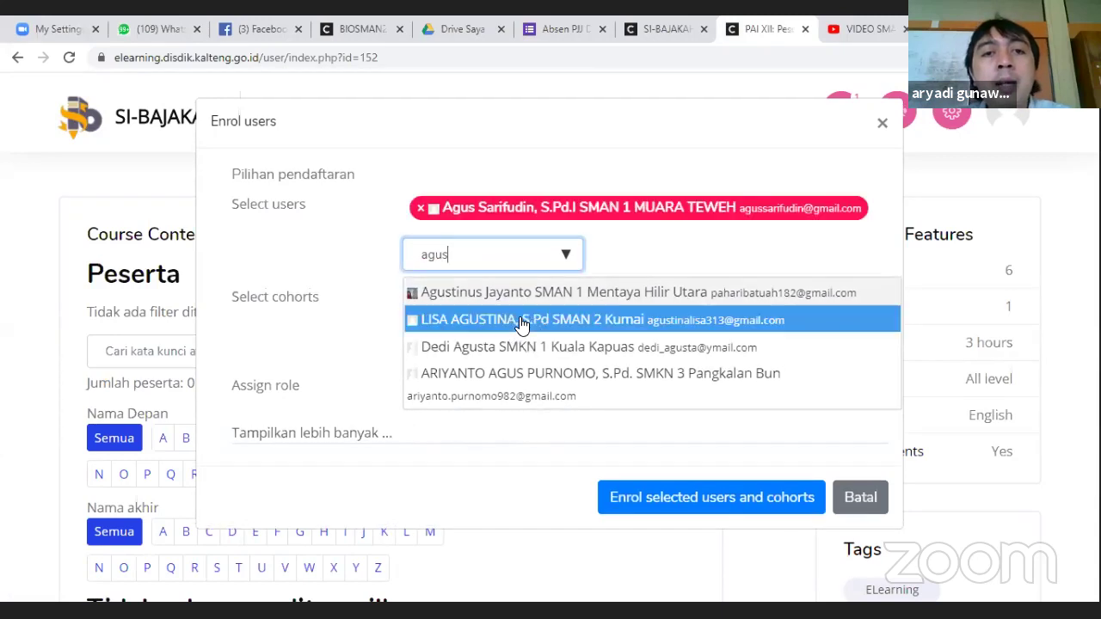
click(4, 325)
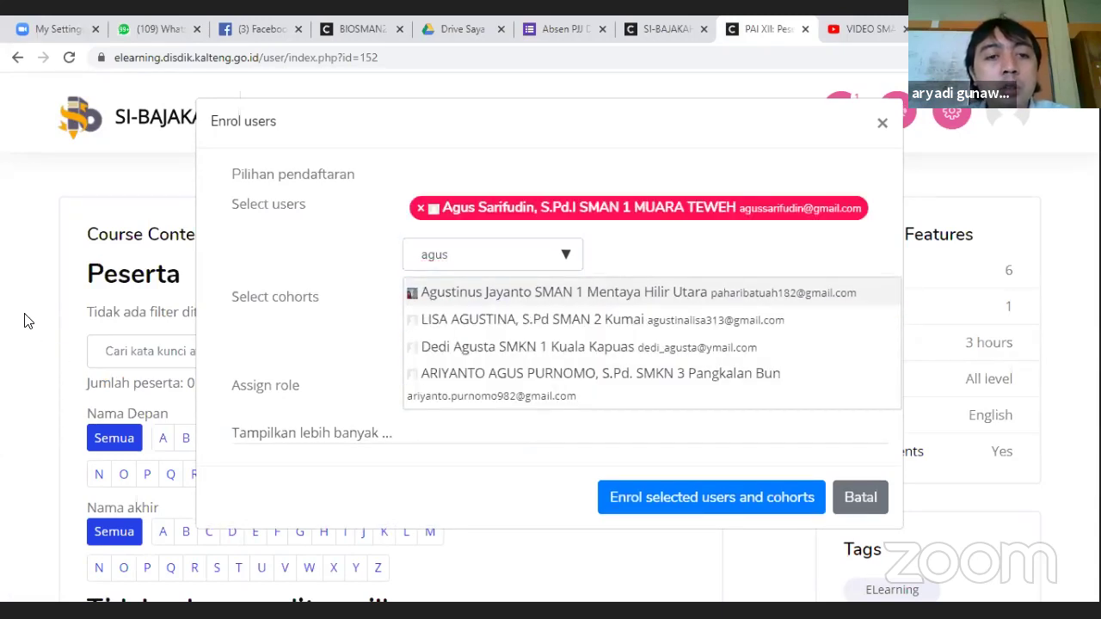
- Assign the Pengajar role instead of Siswa and enrol the selected teacher
click(581, 394)
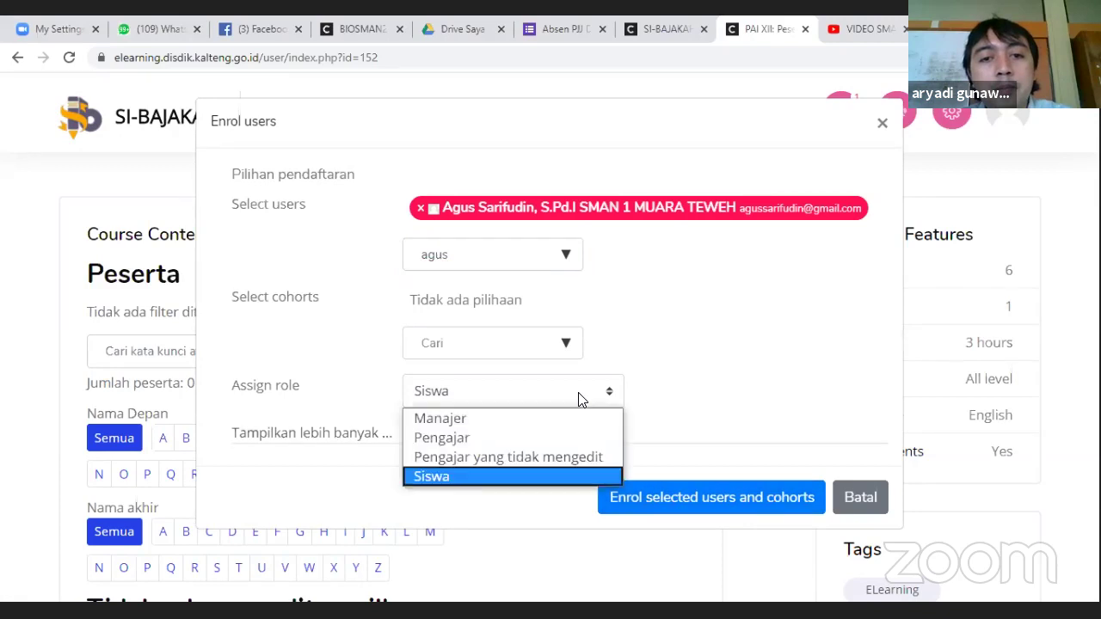
click(522, 434)
click(718, 499)
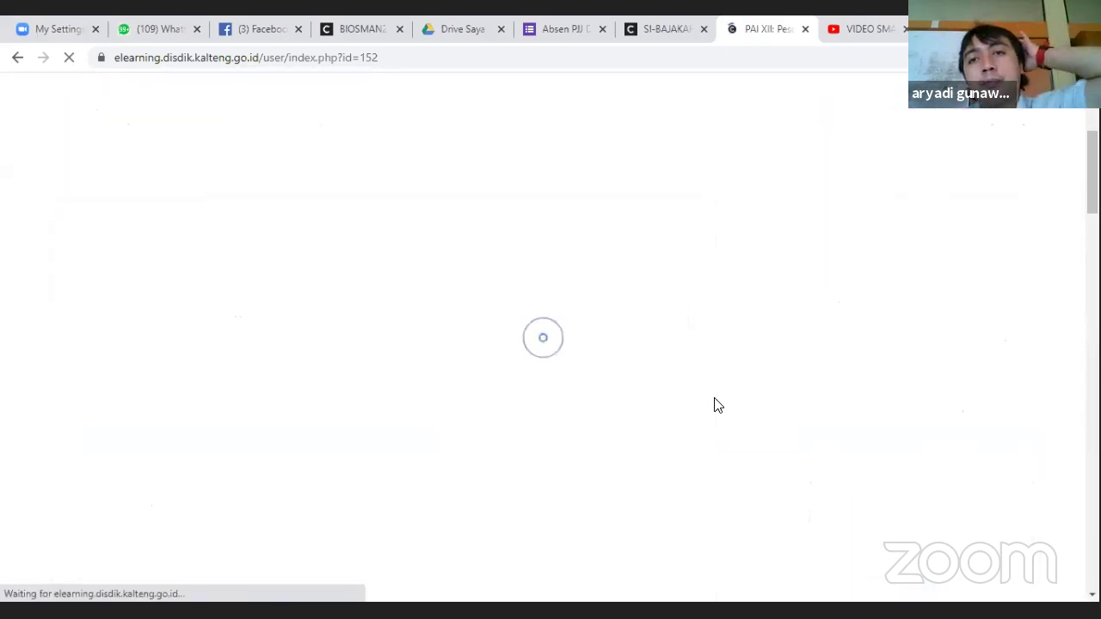
- Verify the Peserta list shows 1 enrolled user holding the Pengajar, Manajer and Pembuat kursus roles
scroll(718, 405, down, 3)
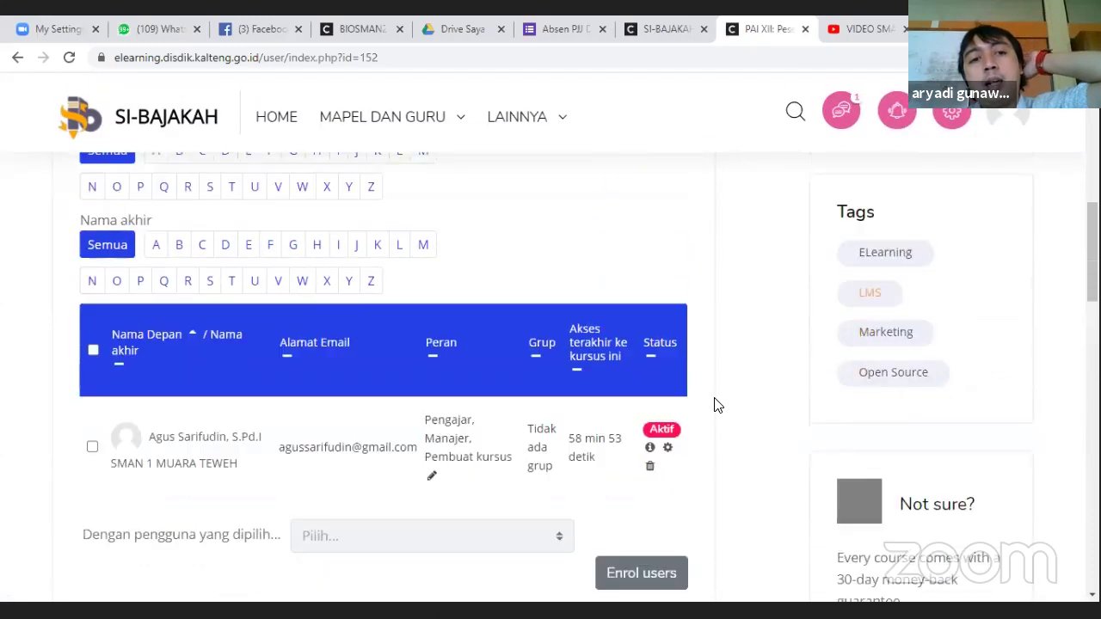
scroll(718, 405, up, 7)
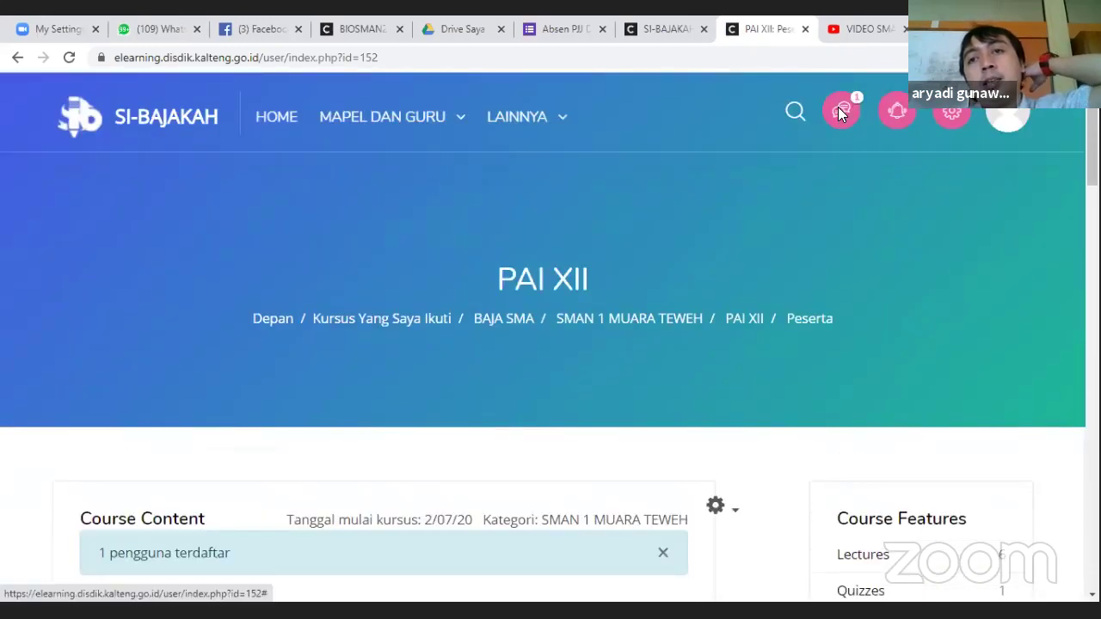
click(841, 112)
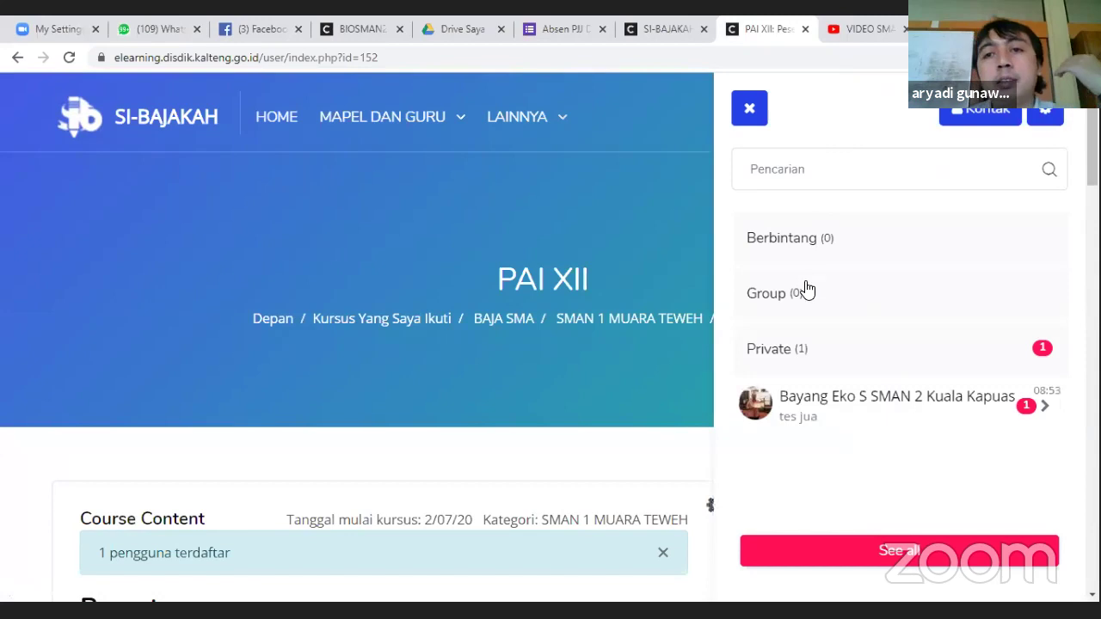
click(751, 109)
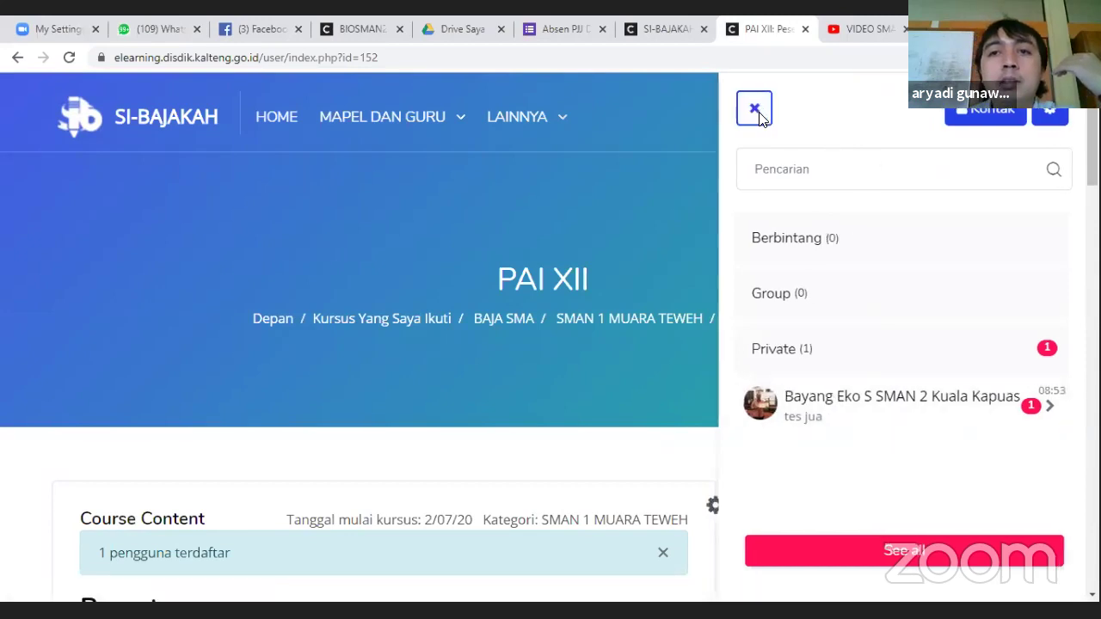
scroll(757, 321, down, 1)
scroll(731, 215, up, 1)
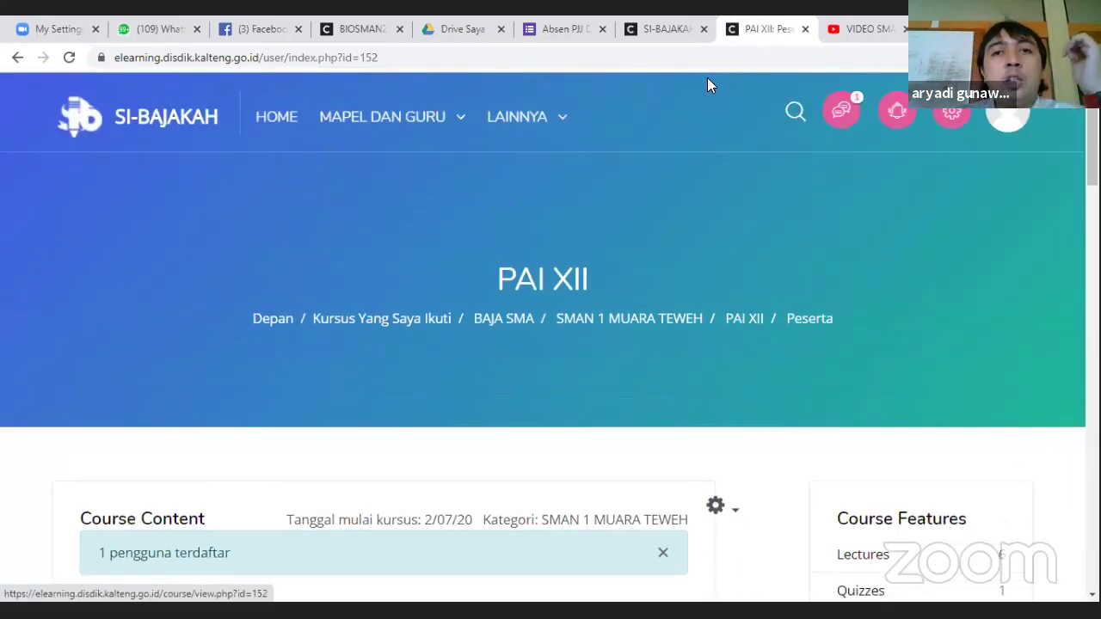
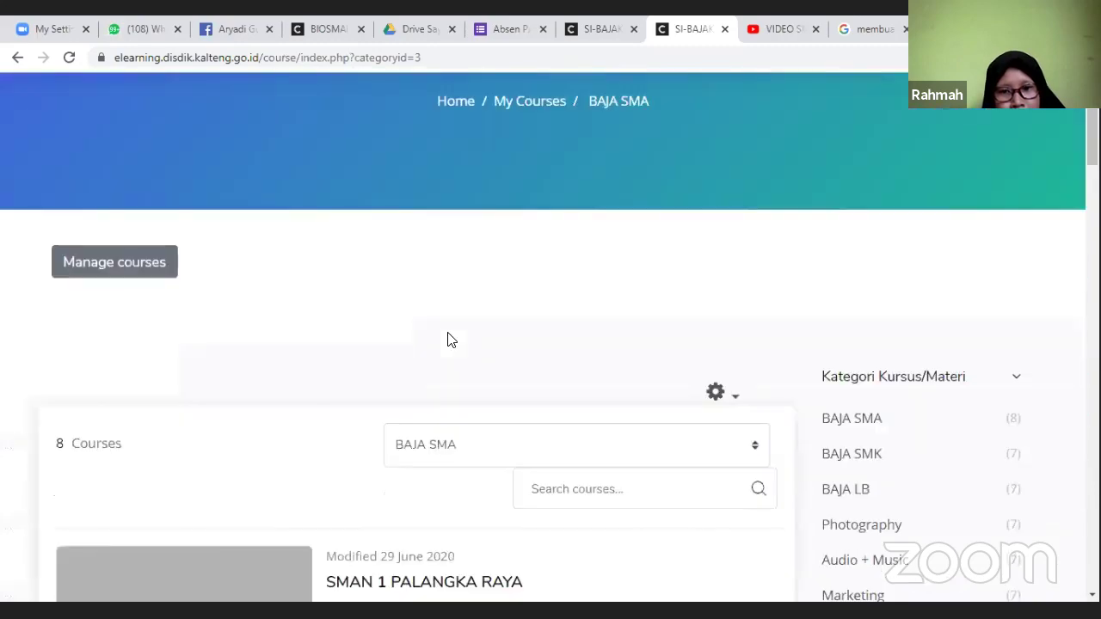
- Look through the school list, then switch the category to BAJA SMK / SMKN 7 PALANGKA RAYA
scroll(449, 340, down, 8)
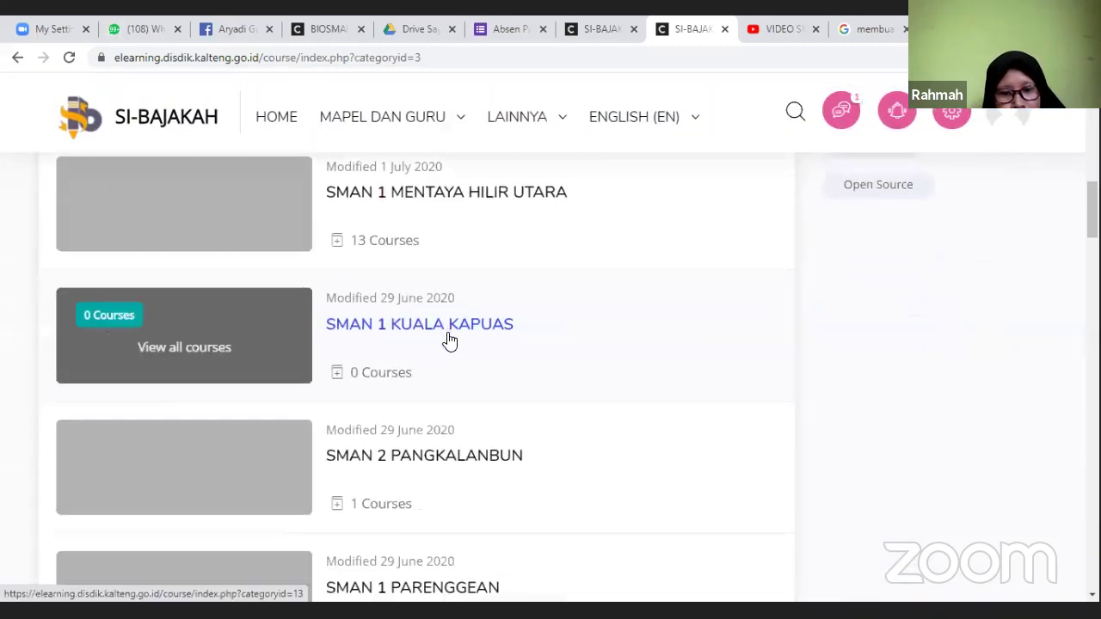
scroll(449, 340, down, 6)
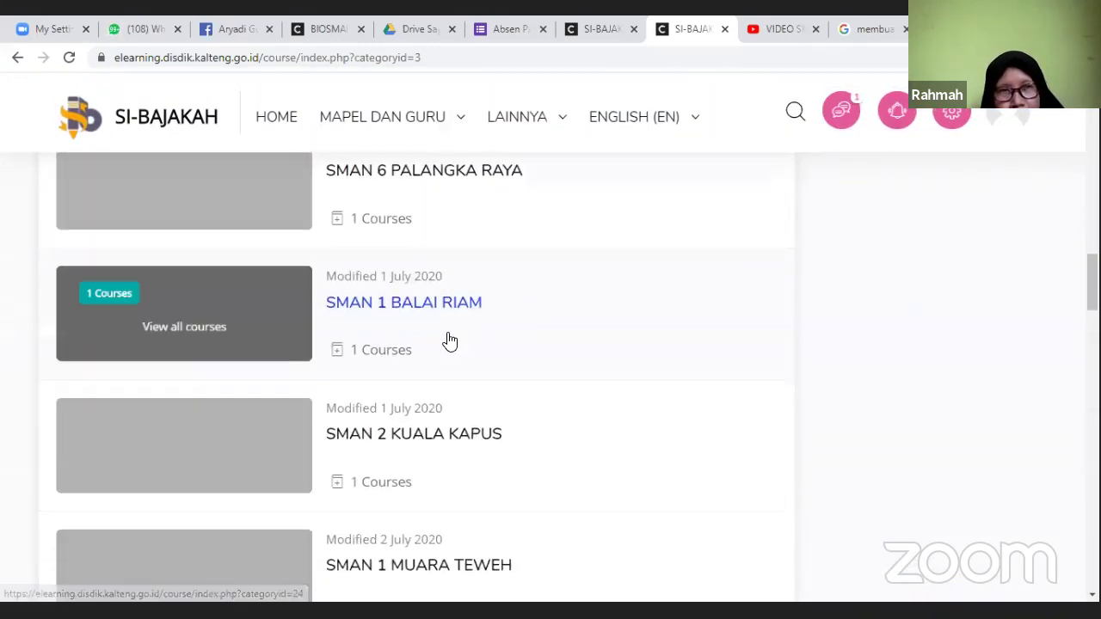
scroll(449, 340, down, 5)
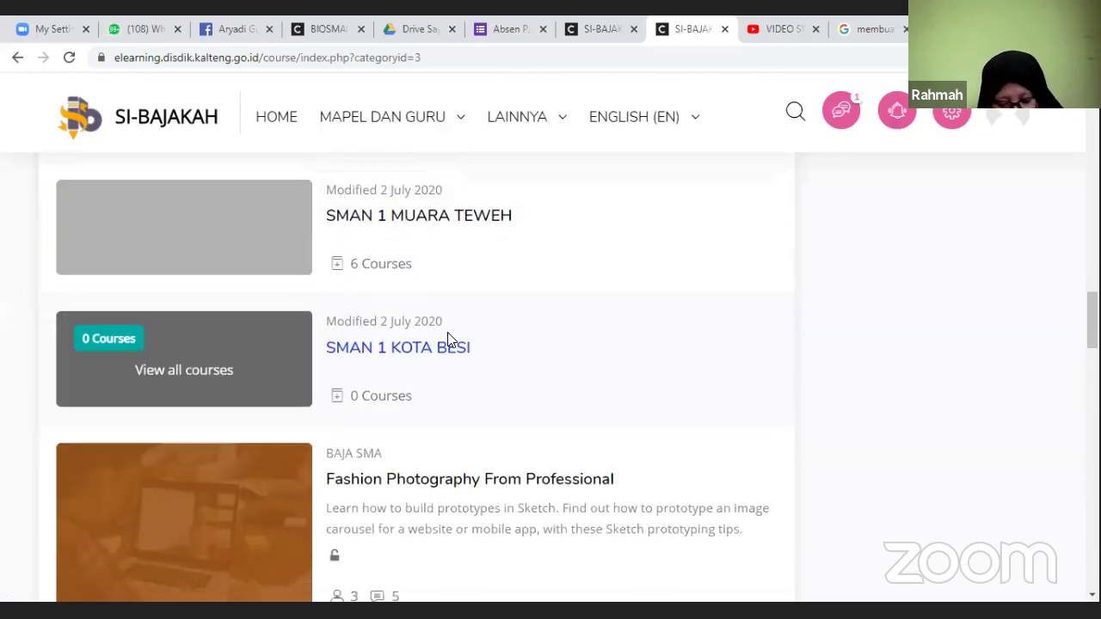
scroll(453, 347, up, 5)
scroll(455, 348, up, 5)
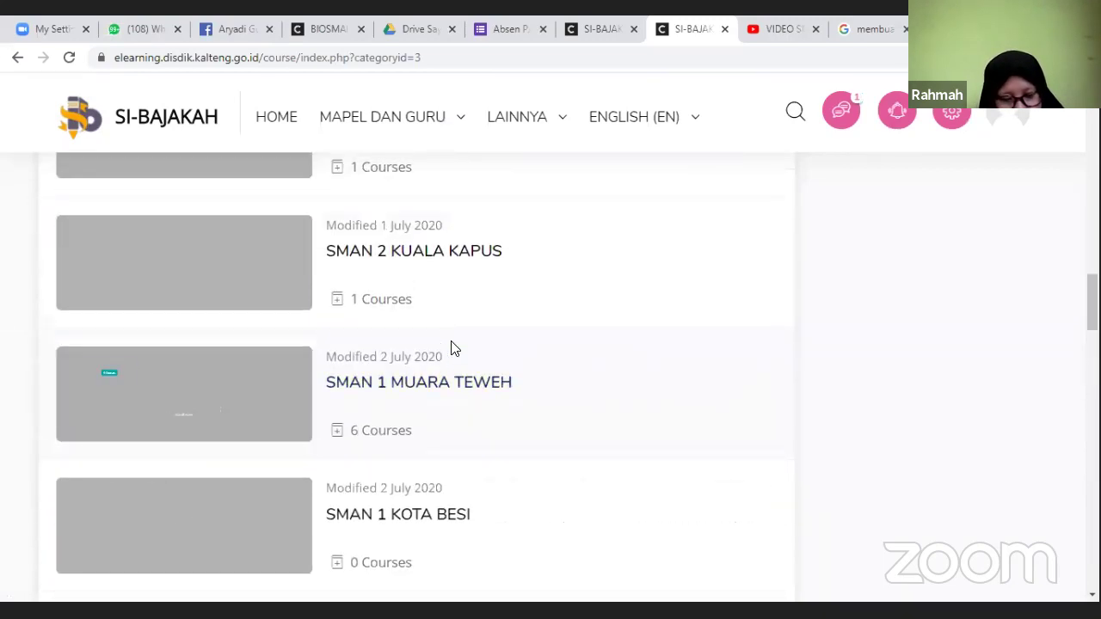
scroll(454, 350, up, 12)
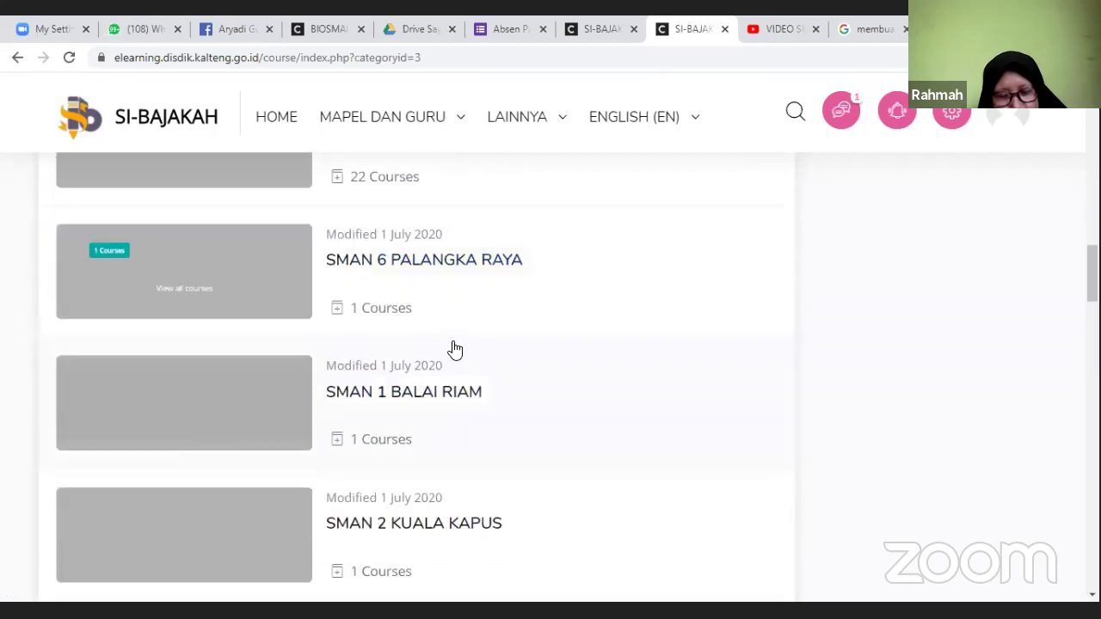
scroll(456, 344, up, 3)
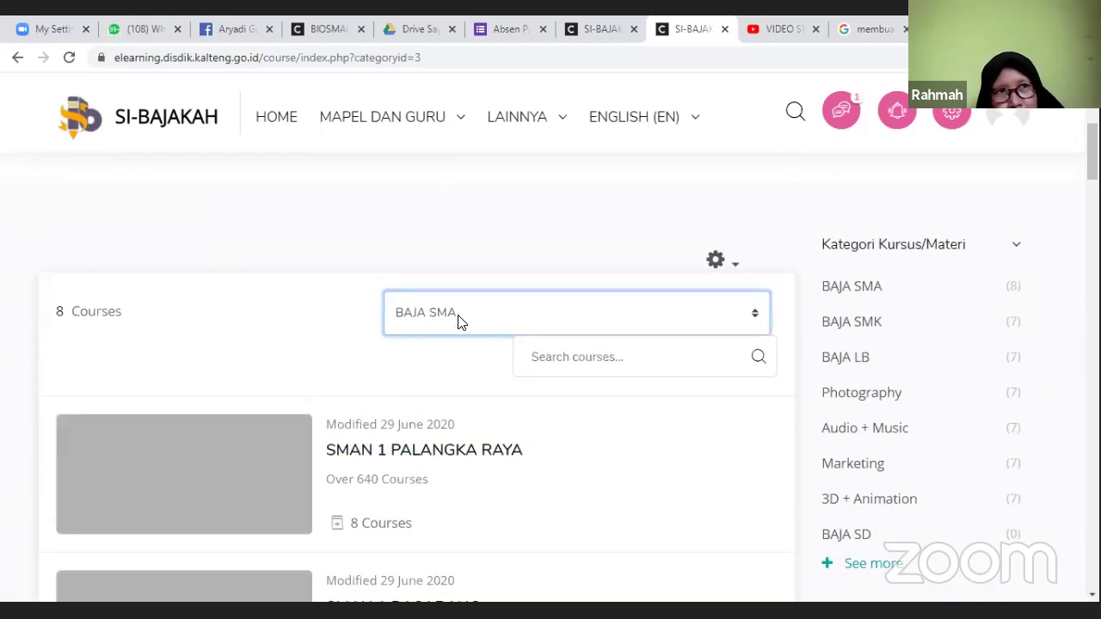
click(566, 327)
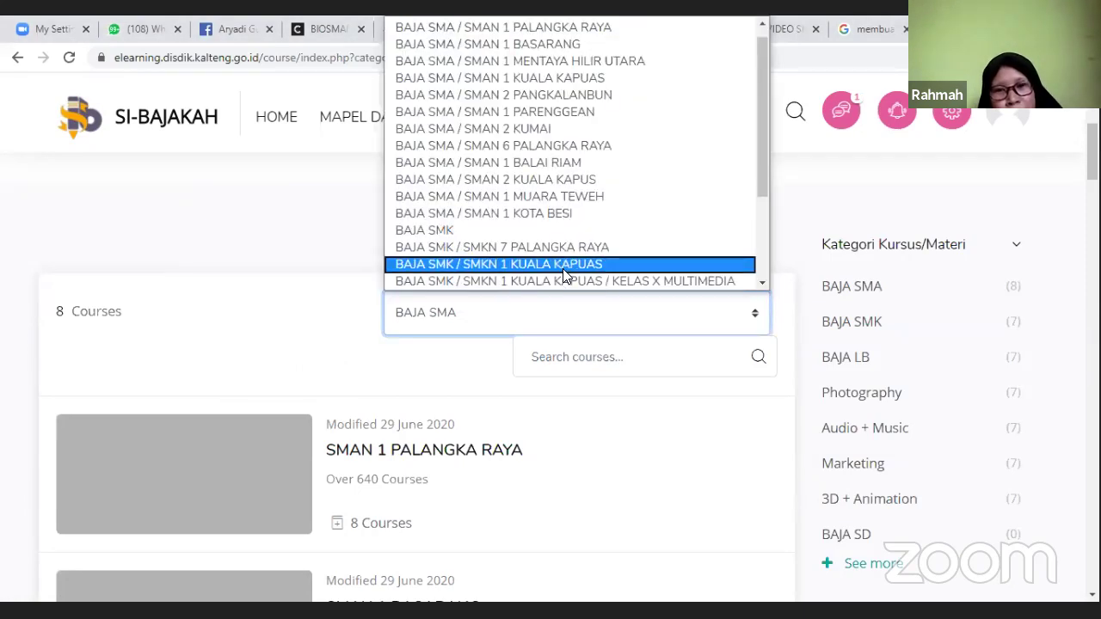
click(563, 247)
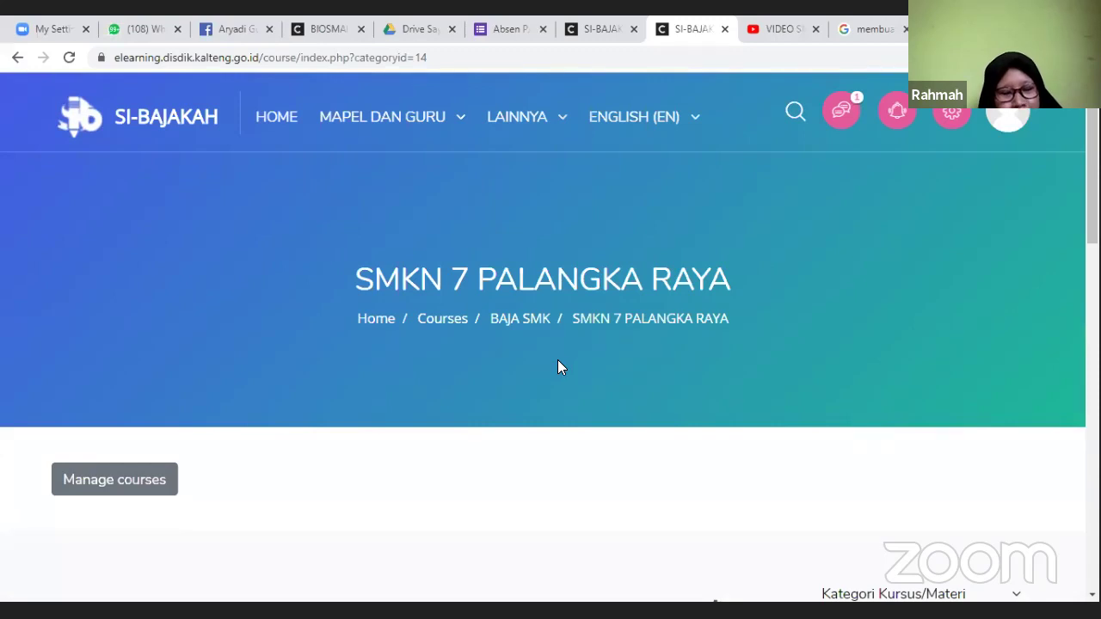
- Open the KELAS XI TKJ course, expand General and turn on editing mode
scroll(558, 367, down, 6)
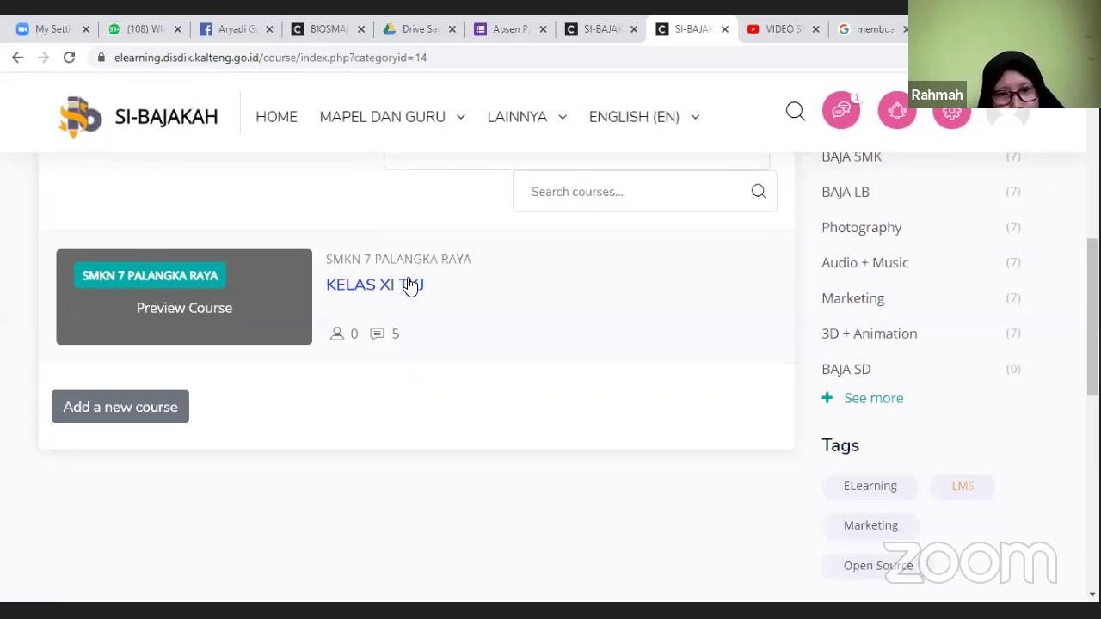
click(410, 286)
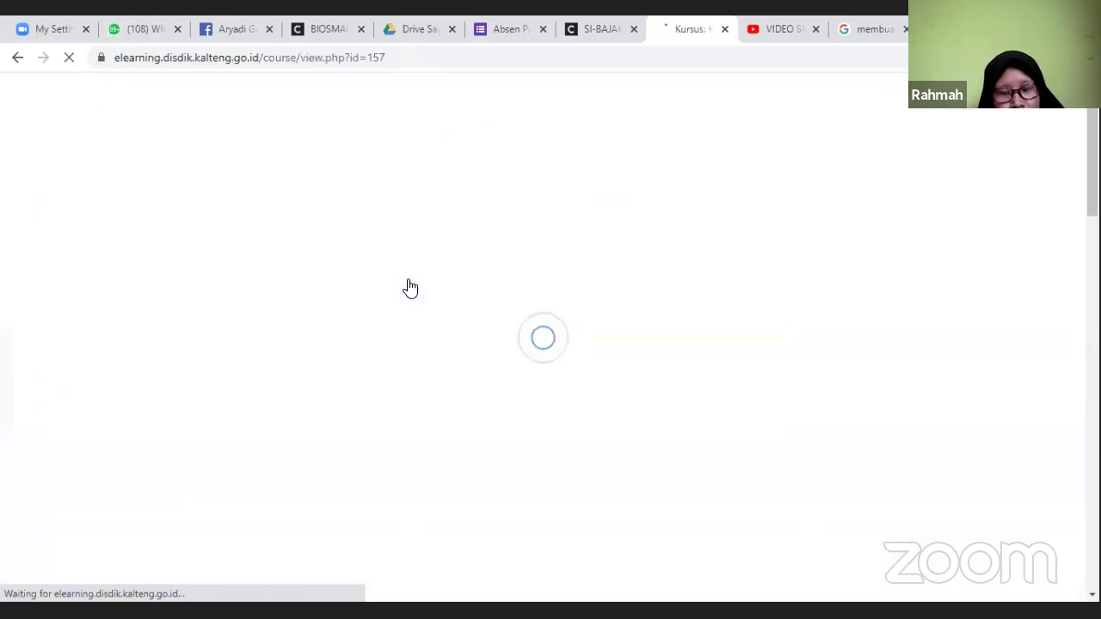
scroll(467, 366, down, 3)
scroll(469, 368, down, 3)
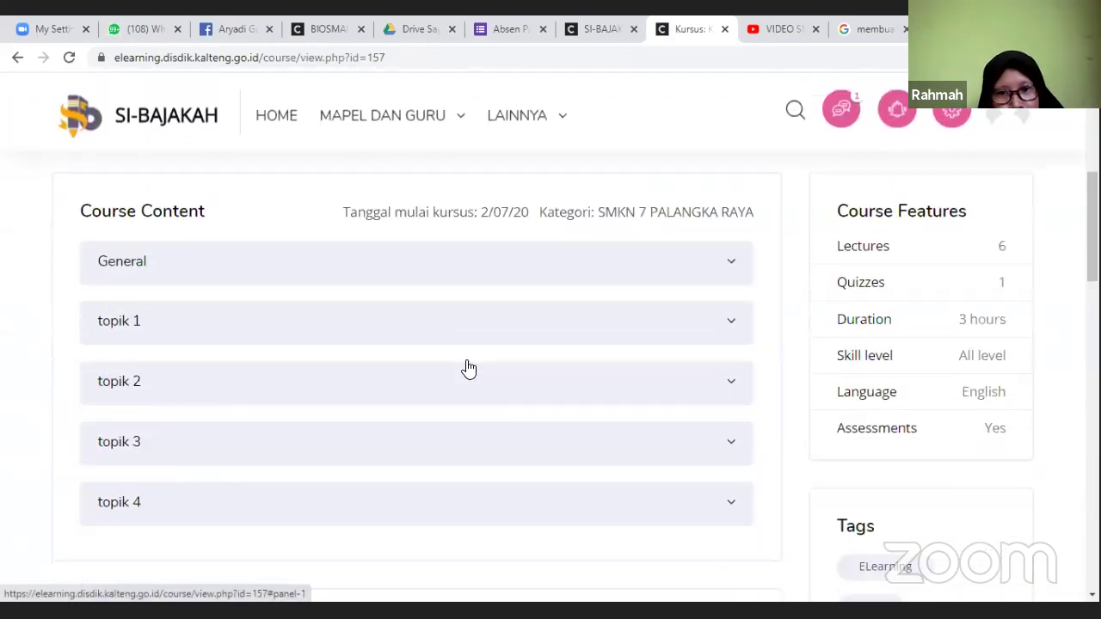
click(542, 266)
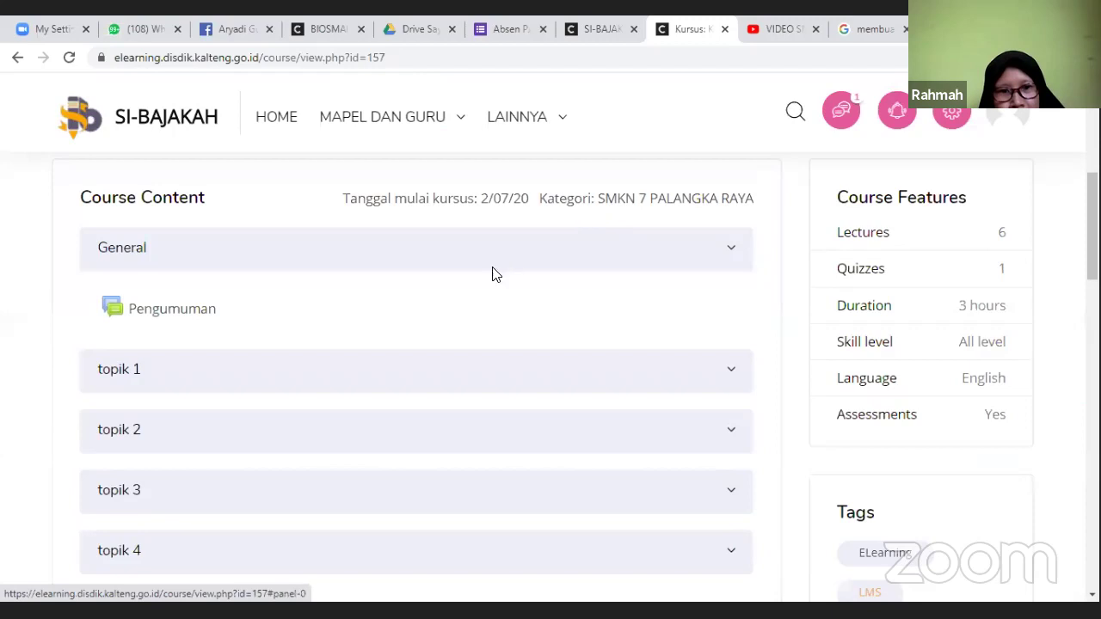
scroll(494, 273, up, 5)
click(143, 444)
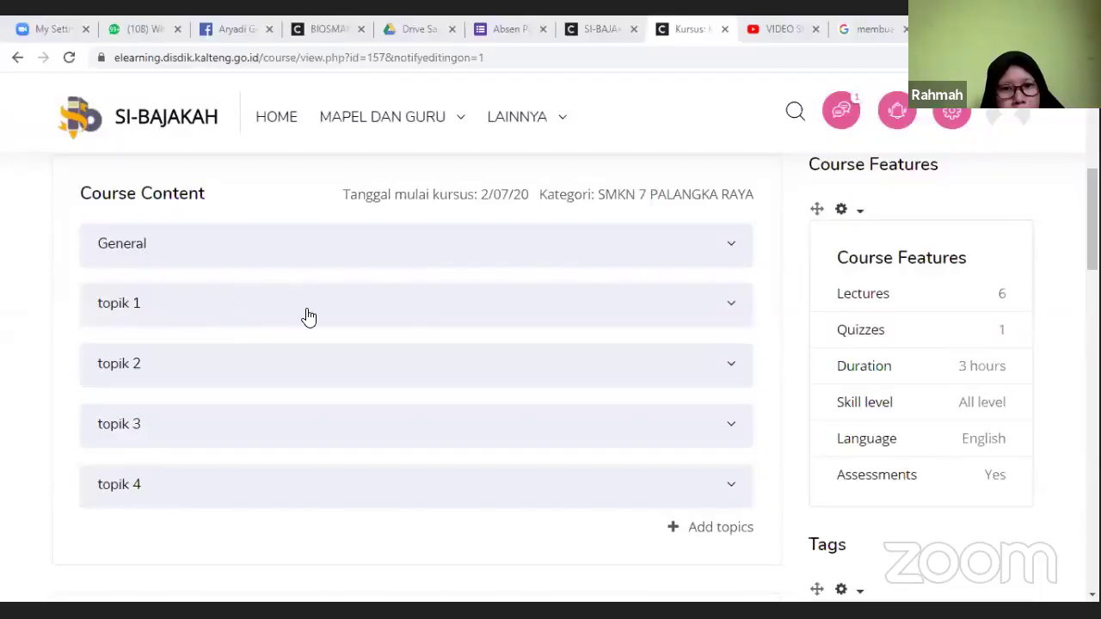
- Expand the topik 1 section, then return to the BAJA SMK category listing
click(309, 317)
scroll(516, 369, up, 3)
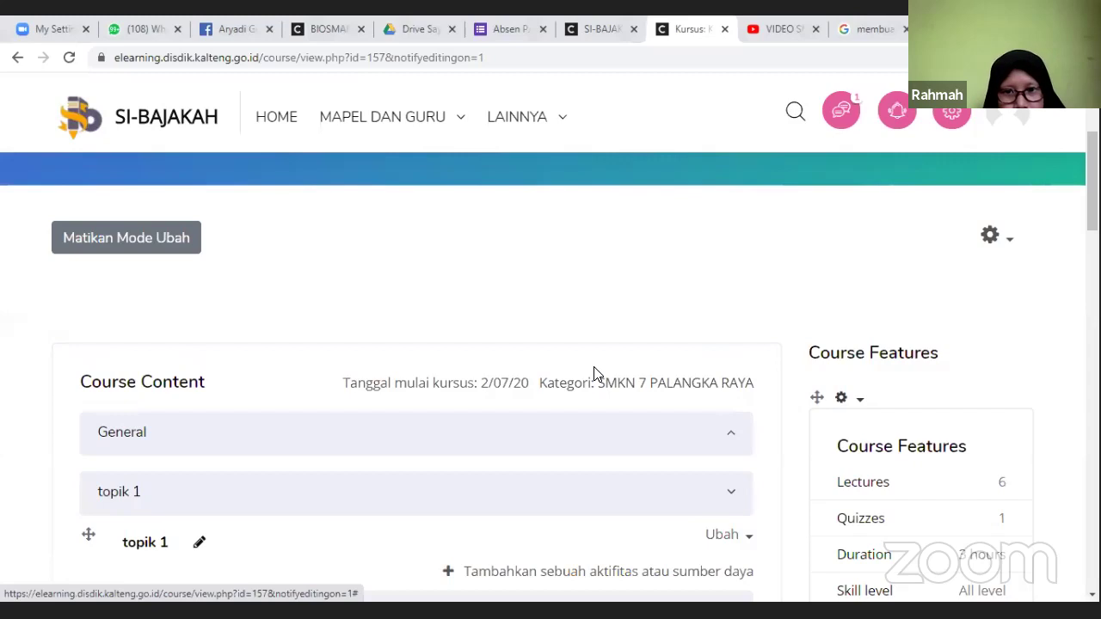
scroll(689, 366, up, 3)
scroll(651, 376, down, 2)
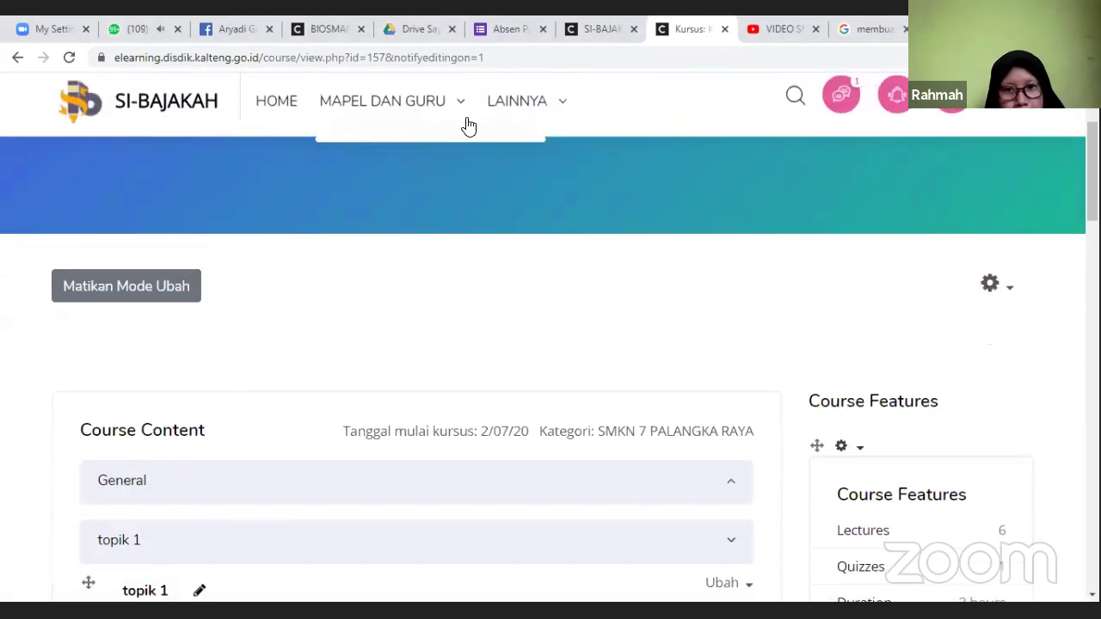
scroll(603, 347, up, 3)
click(453, 320)
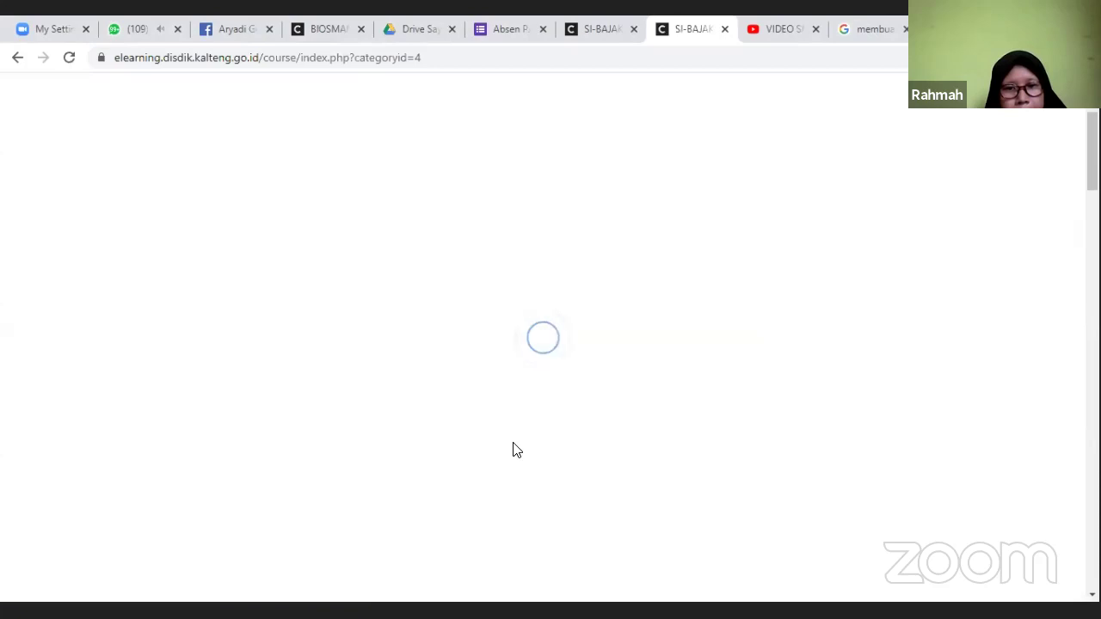
- Go to SMKN 1 KUALA KAPUAS > KELAS X MULTIMEDIA and open the BAHASA INDONESIA course
scroll(511, 444, down, 5)
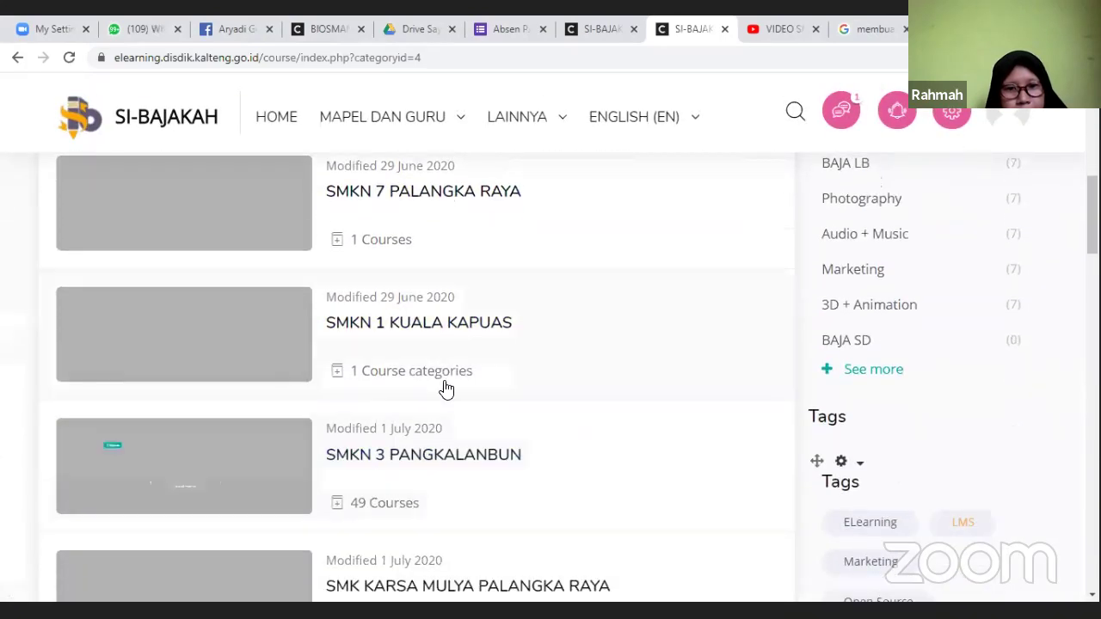
click(417, 323)
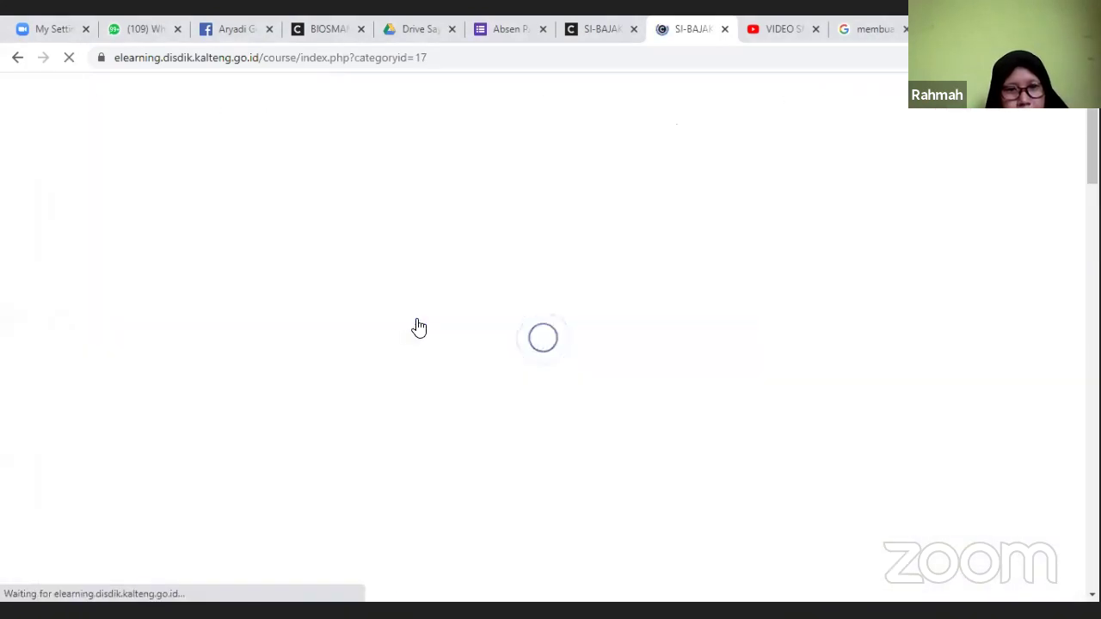
scroll(420, 364, down, 3)
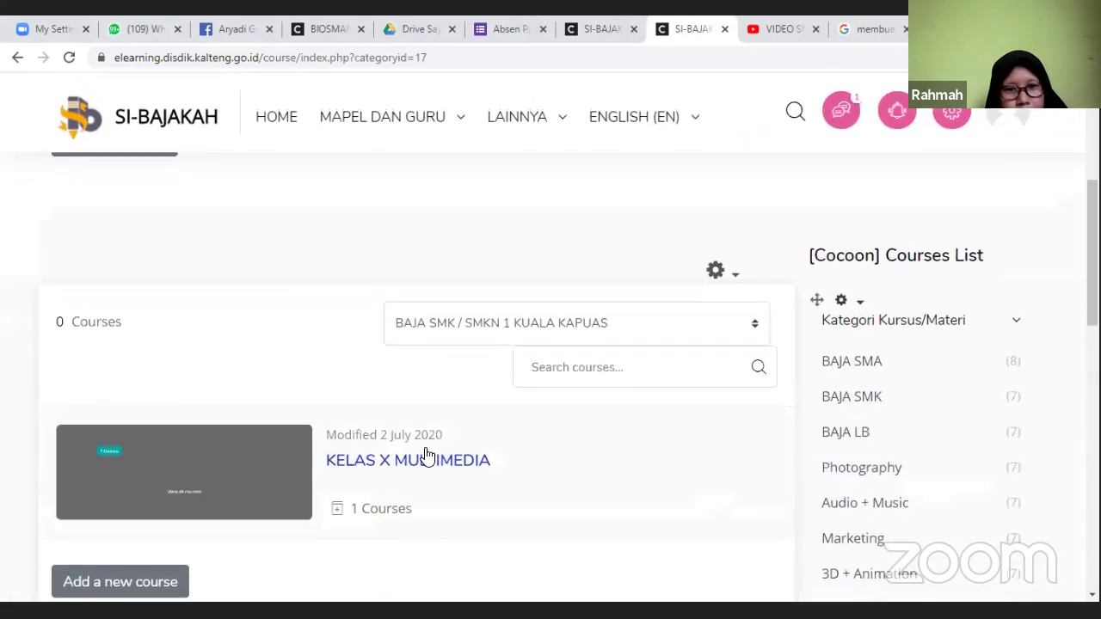
click(428, 460)
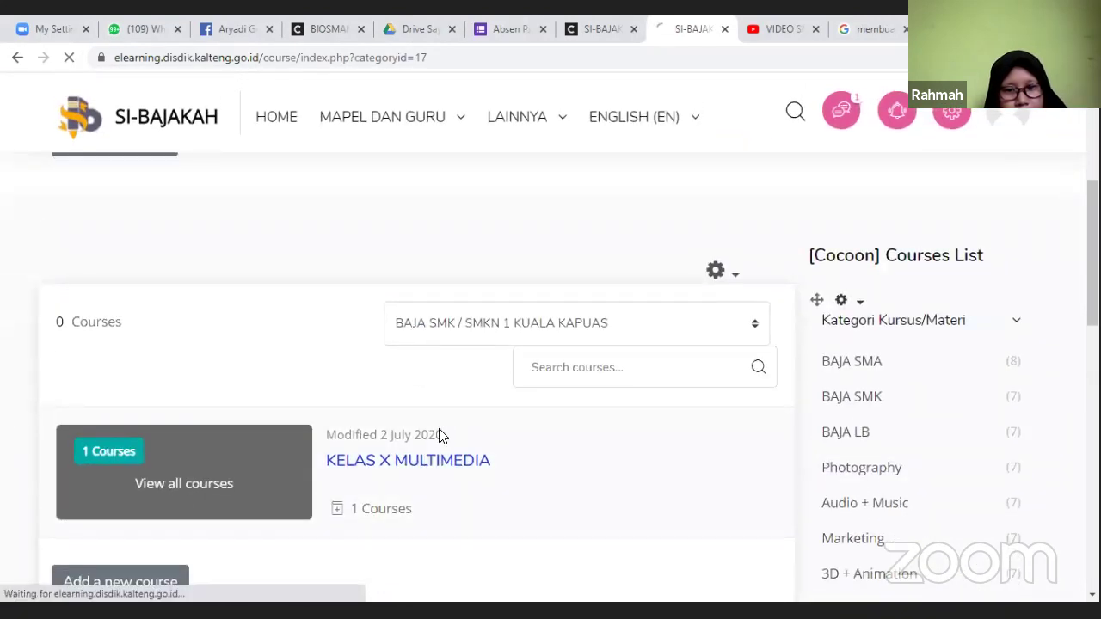
scroll(437, 386, down, 5)
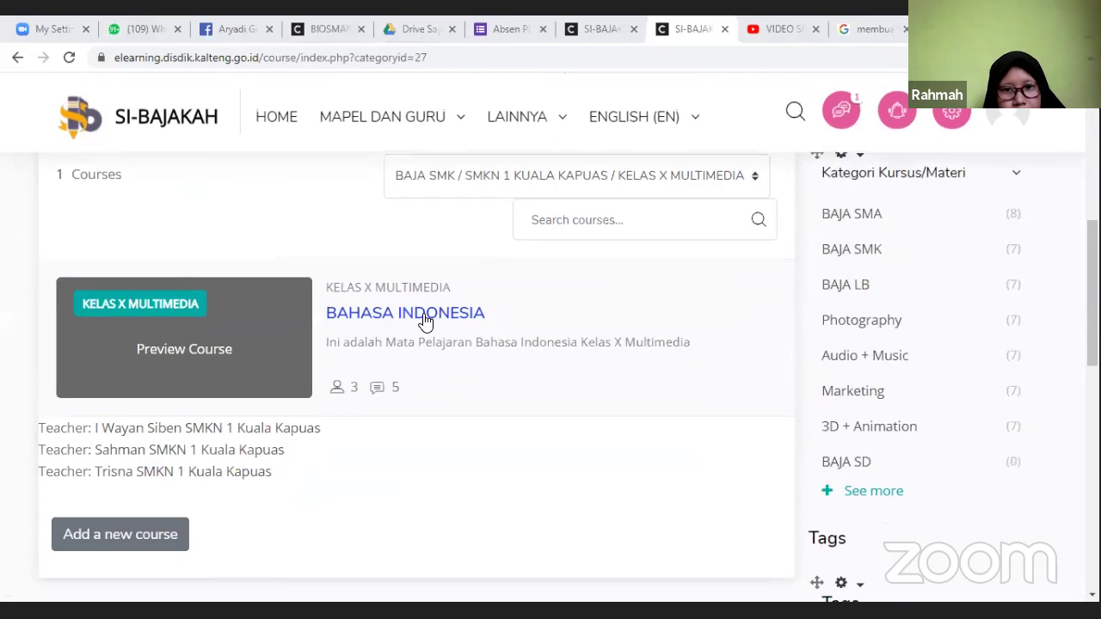
click(425, 315)
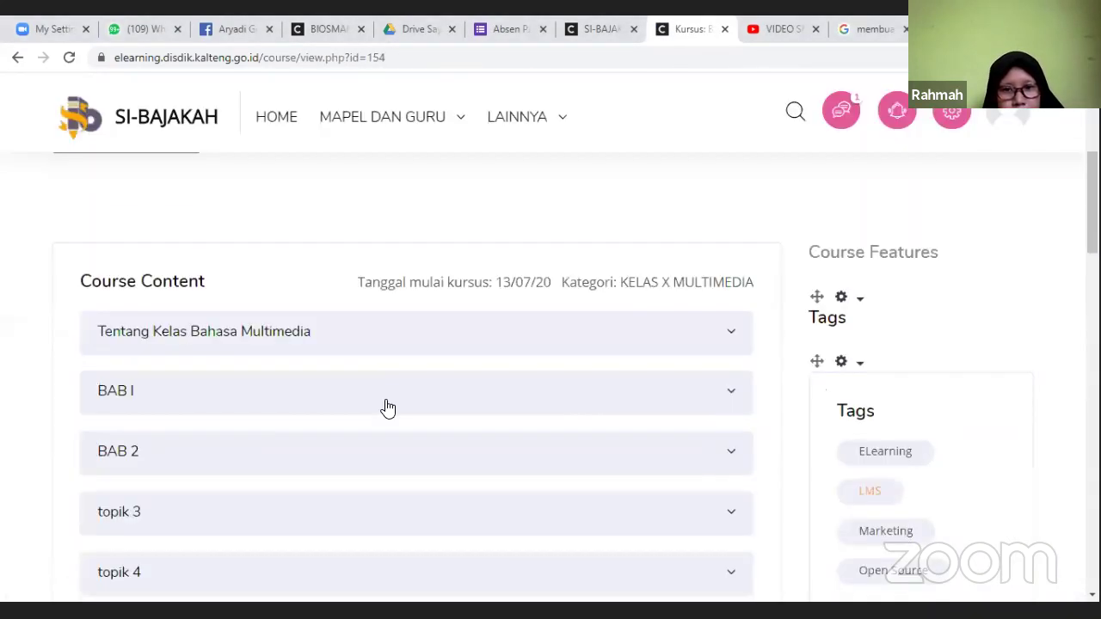
click(384, 405)
scroll(386, 406, down, 3)
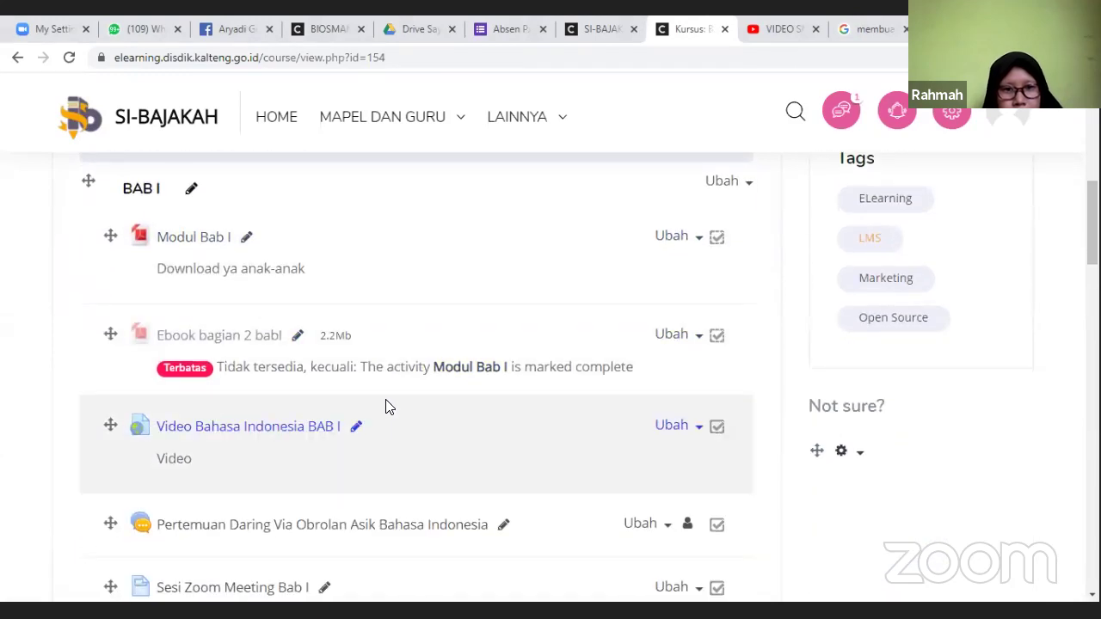
scroll(386, 406, down, 1)
scroll(385, 406, up, 1)
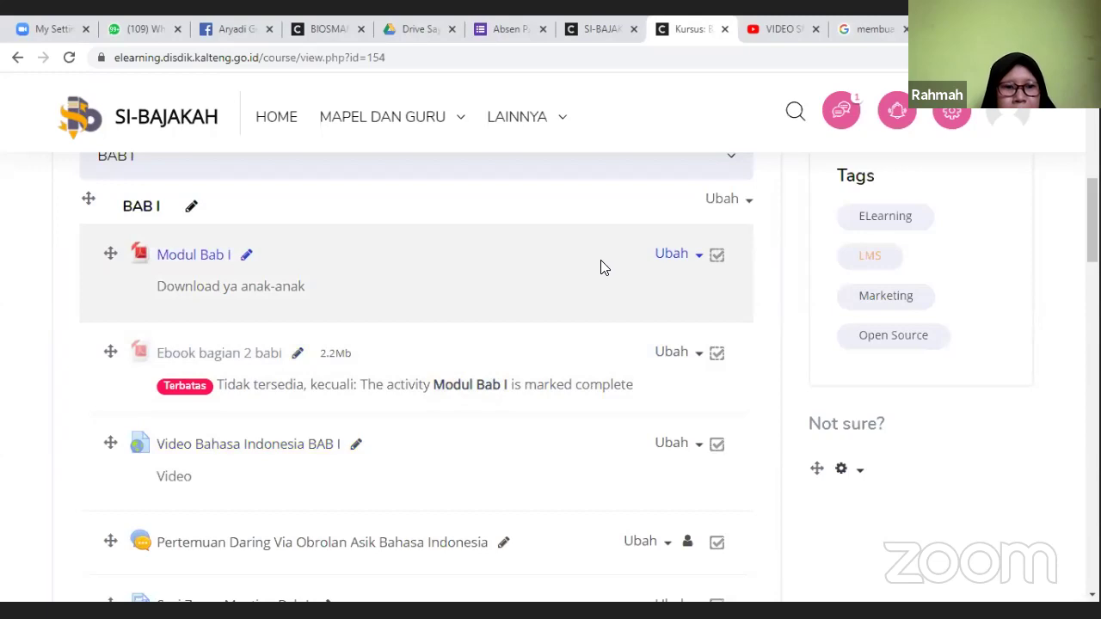
click(679, 257)
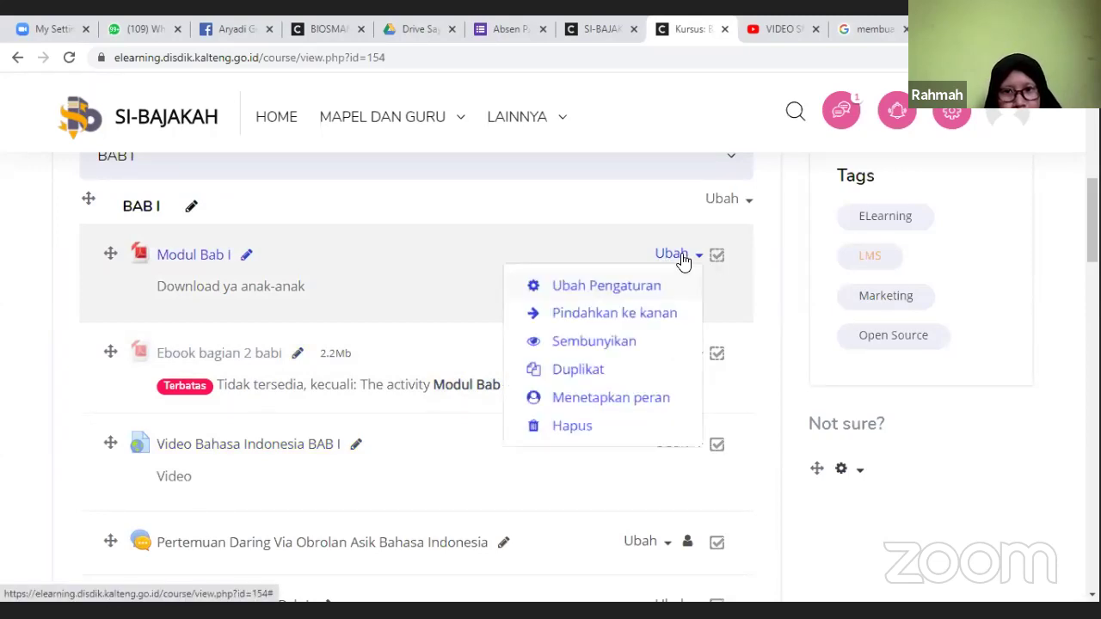
click(641, 292)
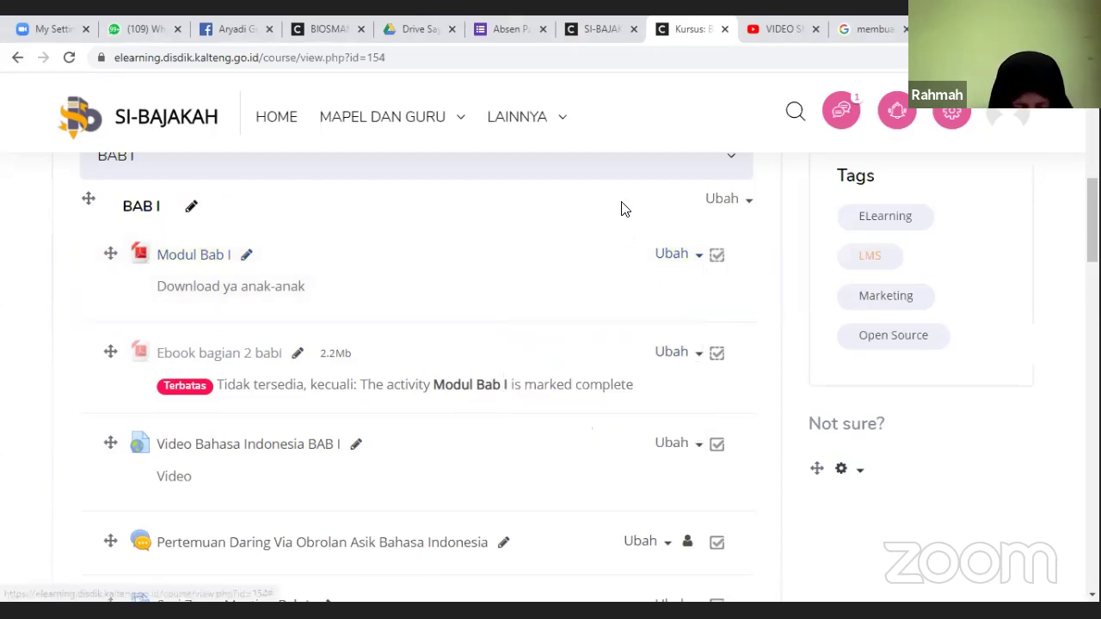
scroll(238, 253, down, 1)
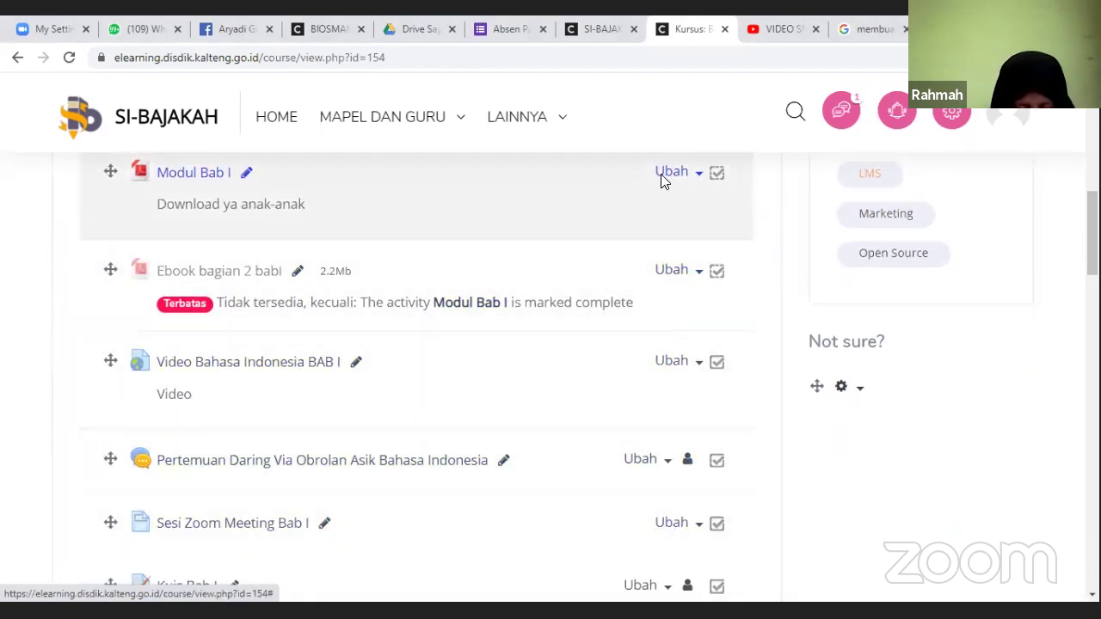
scroll(595, 364, down, 1)
scroll(594, 368, up, 2)
scroll(595, 364, up, 1)
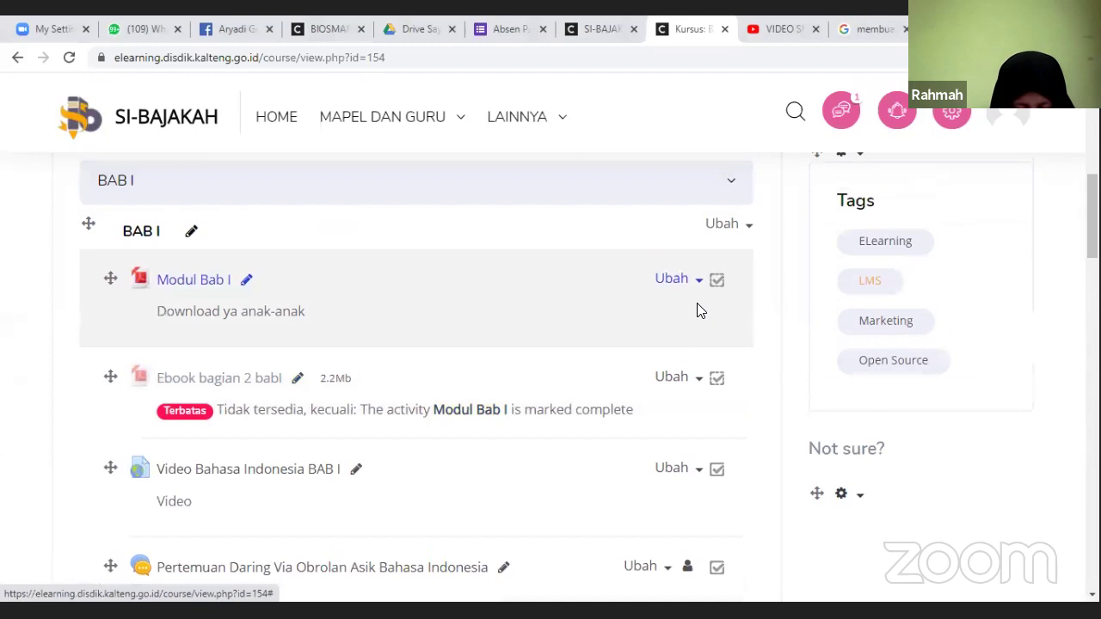
- Open the Ubah pengaturan settings form for Modul Bab I
click(670, 281)
click(647, 310)
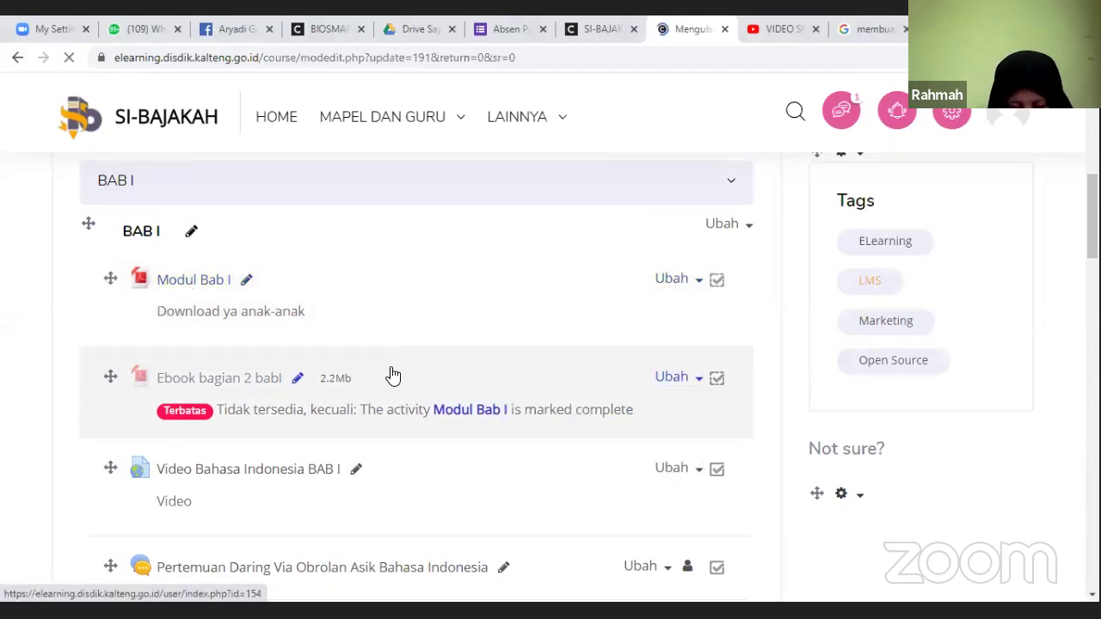
scroll(437, 385, down, 5)
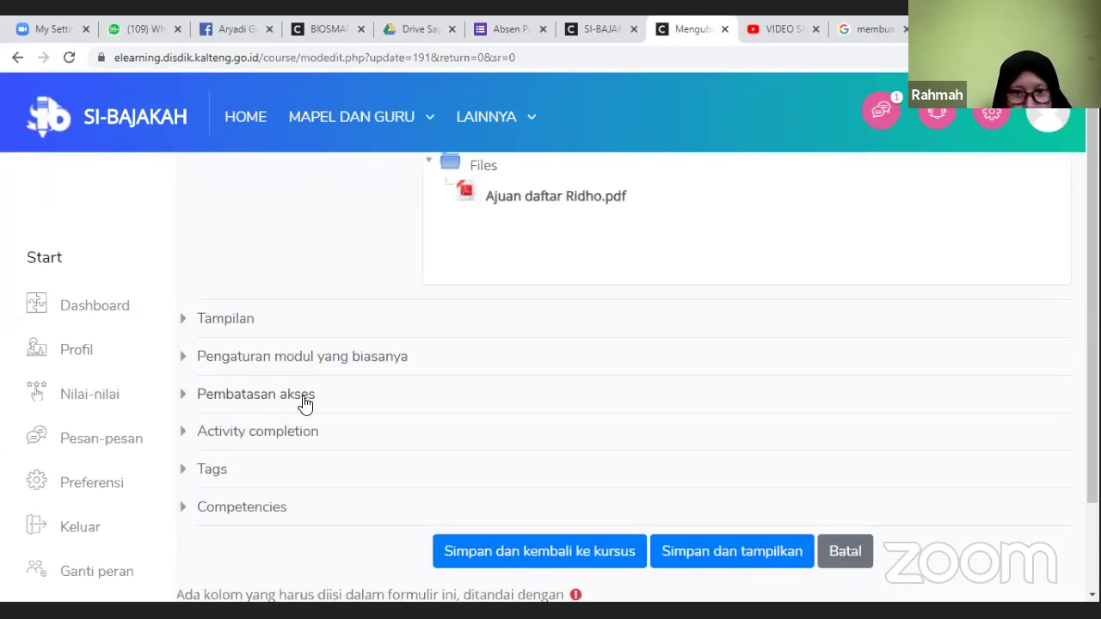
- Expand the Pembatasan akses and Activity completion sections and review the form
click(303, 401)
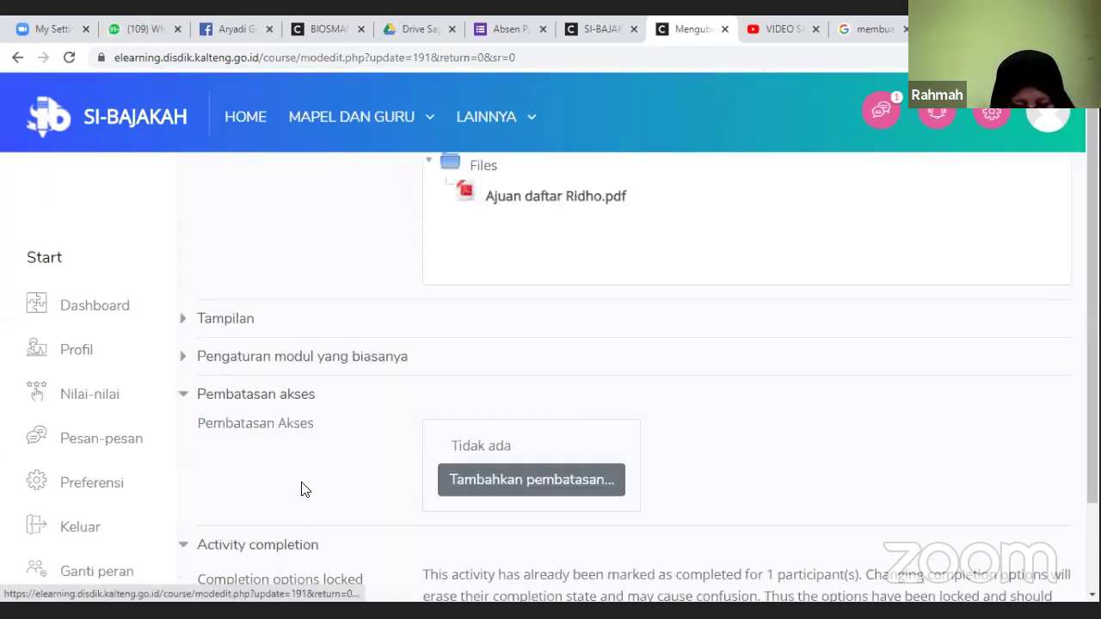
click(294, 538)
scroll(307, 474, down, 2)
scroll(357, 390, up, 5)
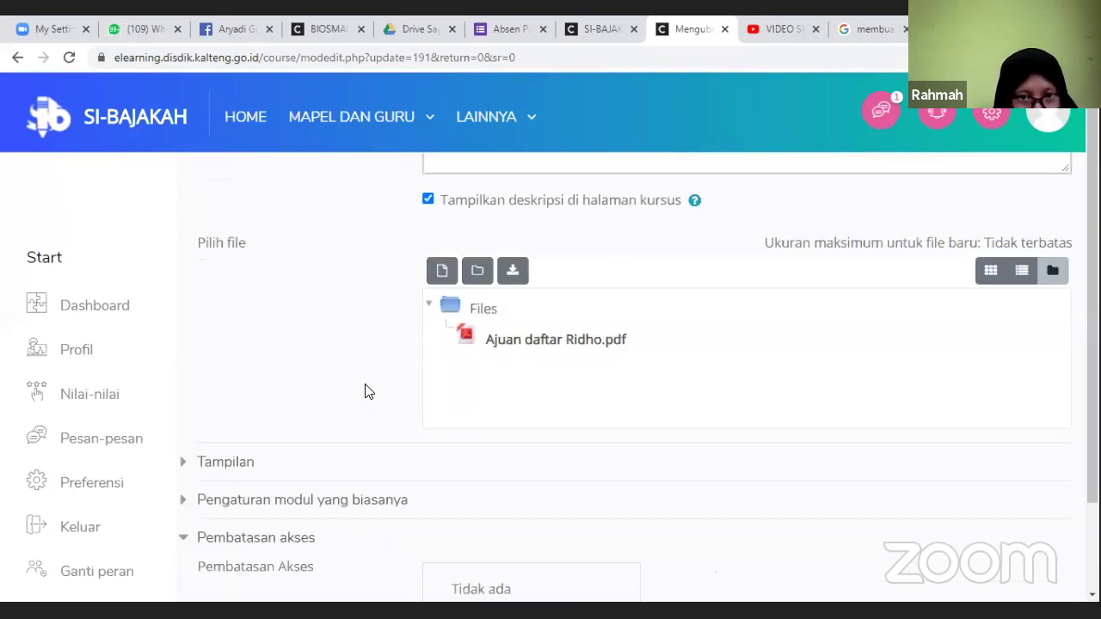
scroll(549, 495, down, 1)
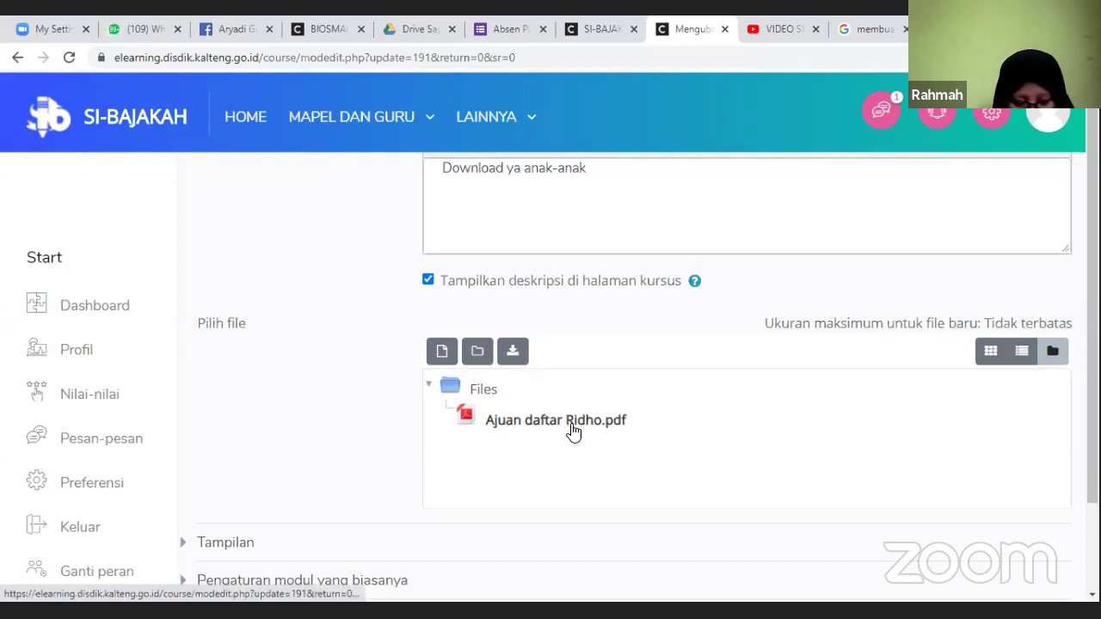
scroll(592, 430, down, 4)
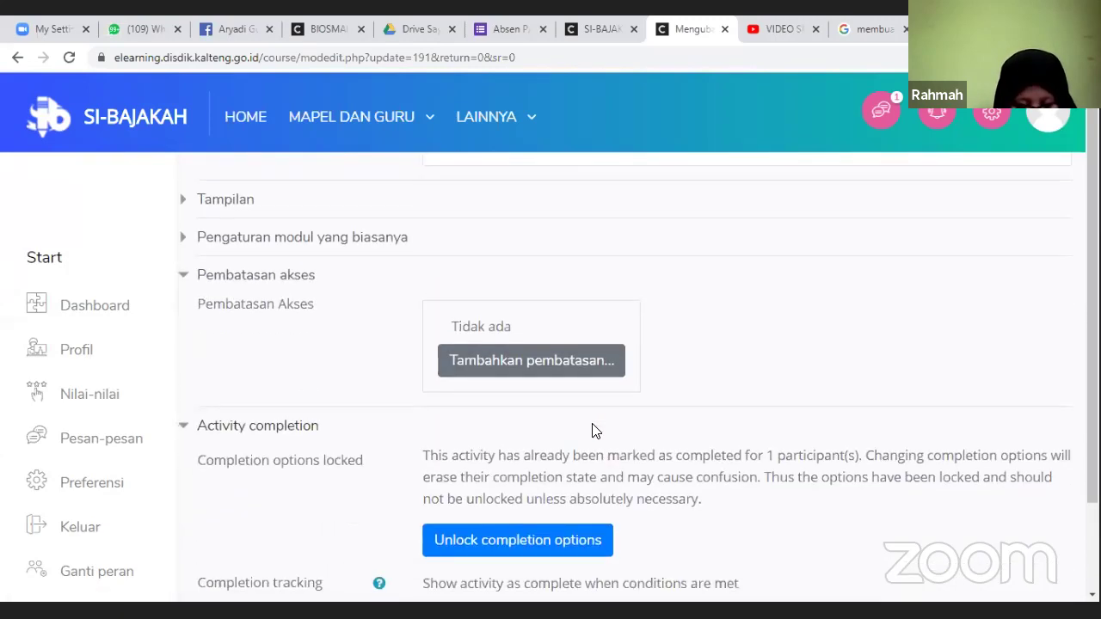
scroll(594, 430, up, 1)
scroll(594, 430, up, 2)
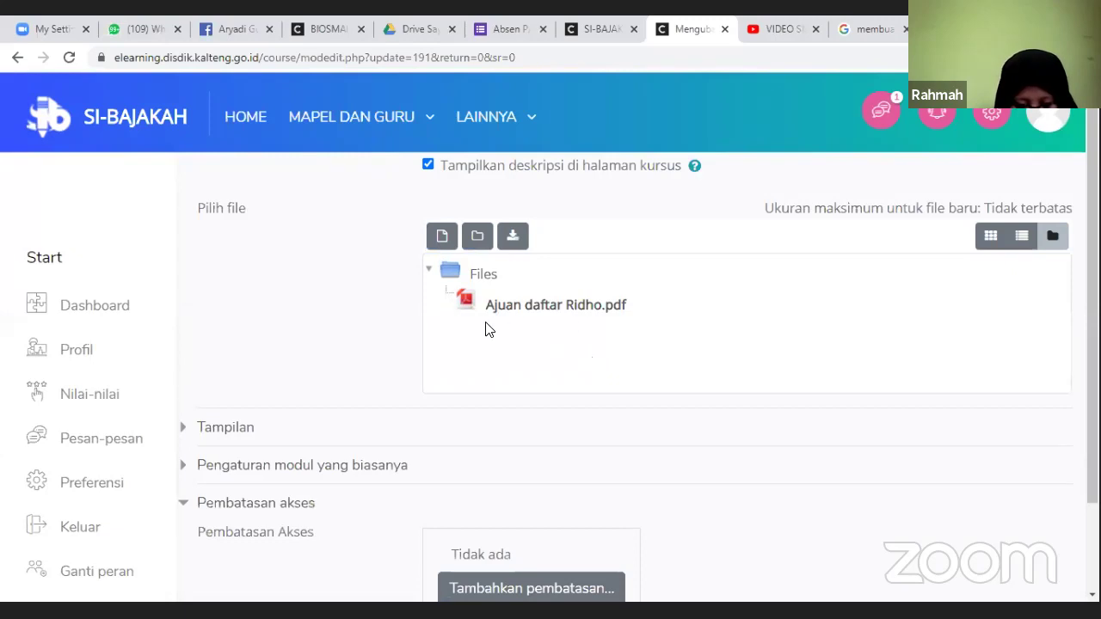
scroll(546, 343, down, 3)
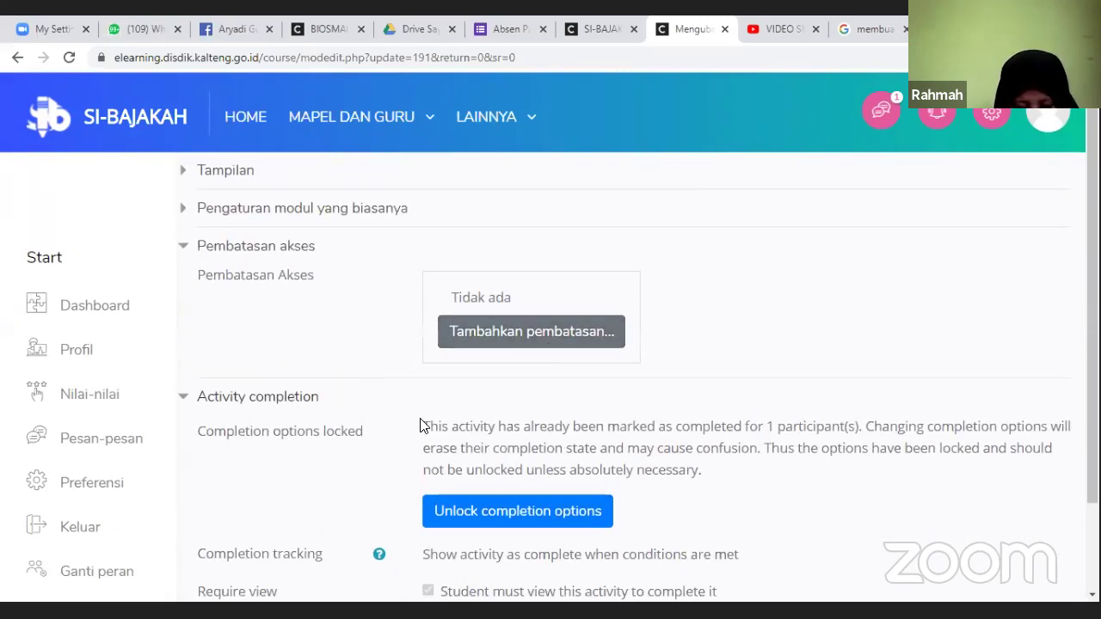
scroll(389, 439, down, 2)
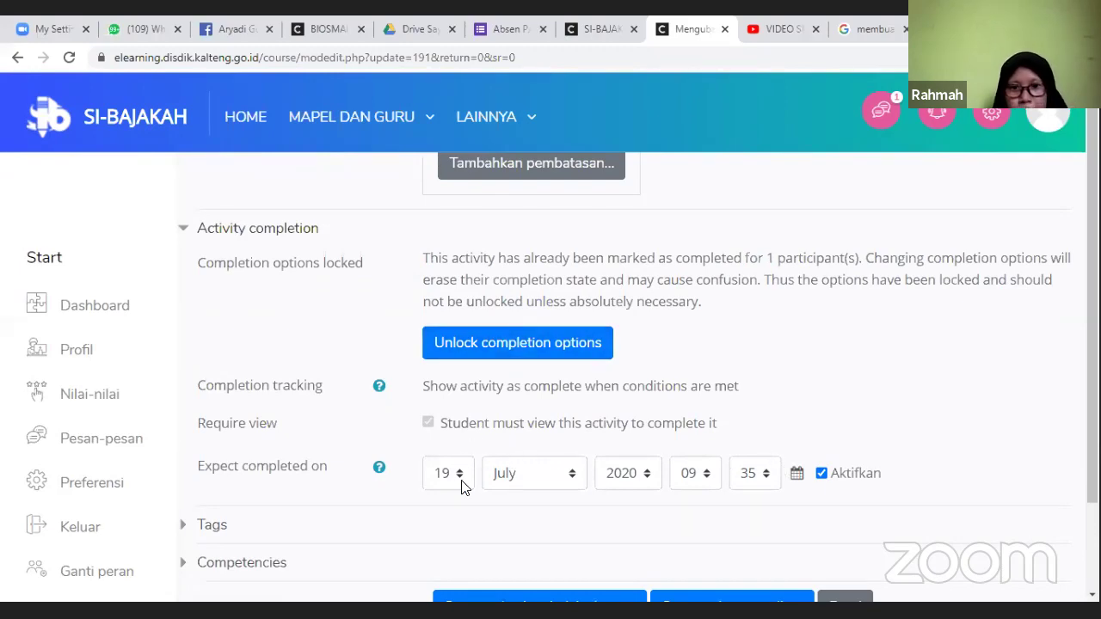
scroll(461, 487, up, 6)
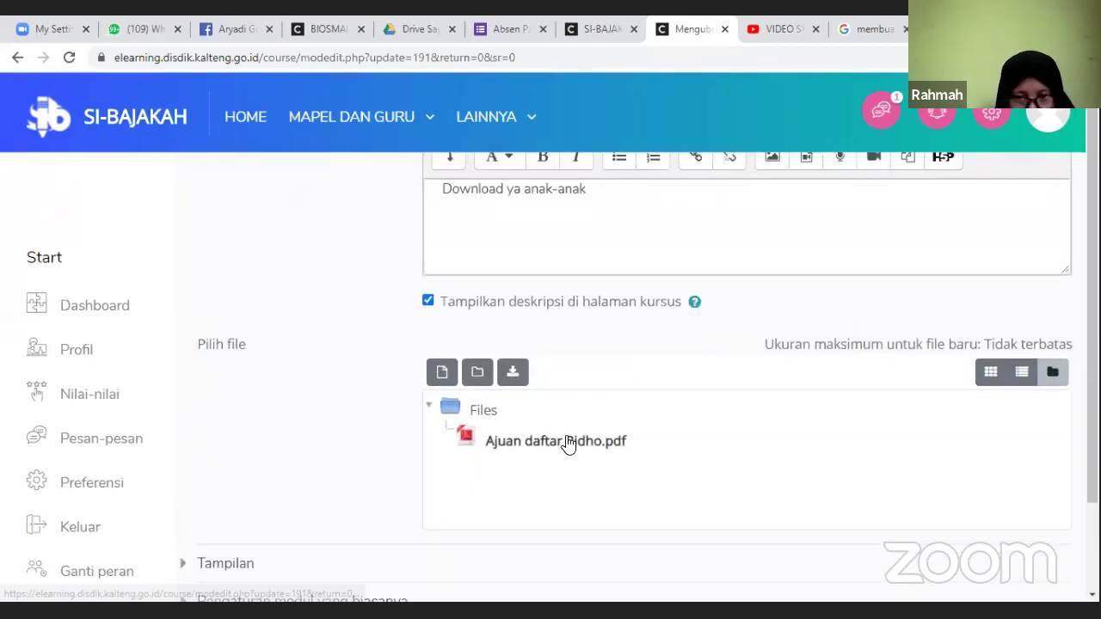
scroll(568, 443, down, 5)
scroll(565, 241, up, 3)
scroll(582, 278, down, 2)
scroll(597, 231, up, 2)
scroll(627, 285, down, 2)
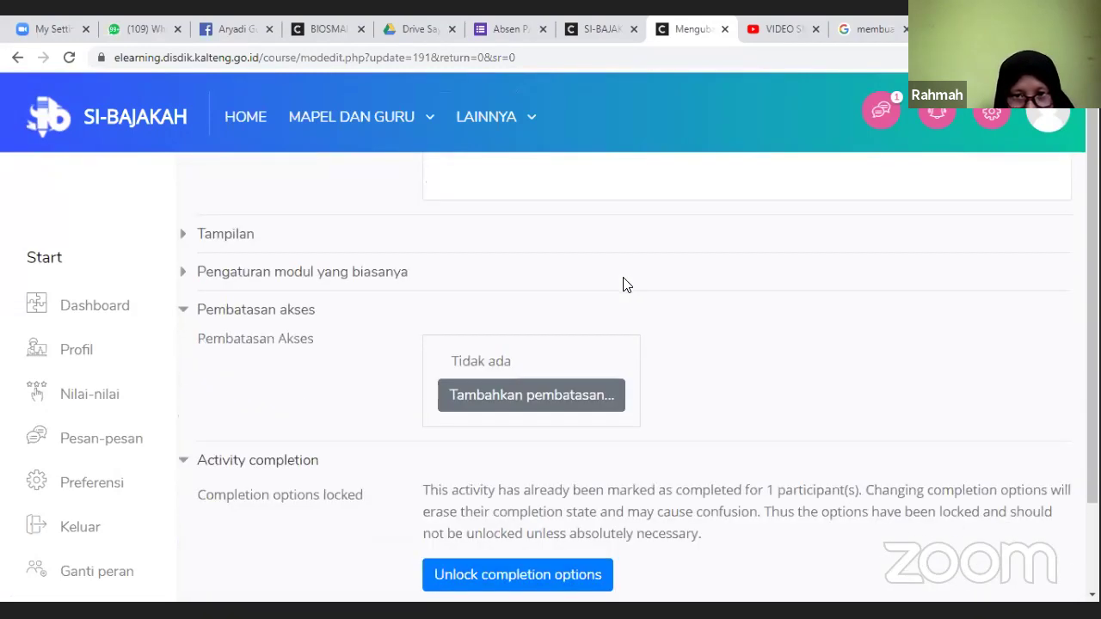
scroll(625, 282, down, 4)
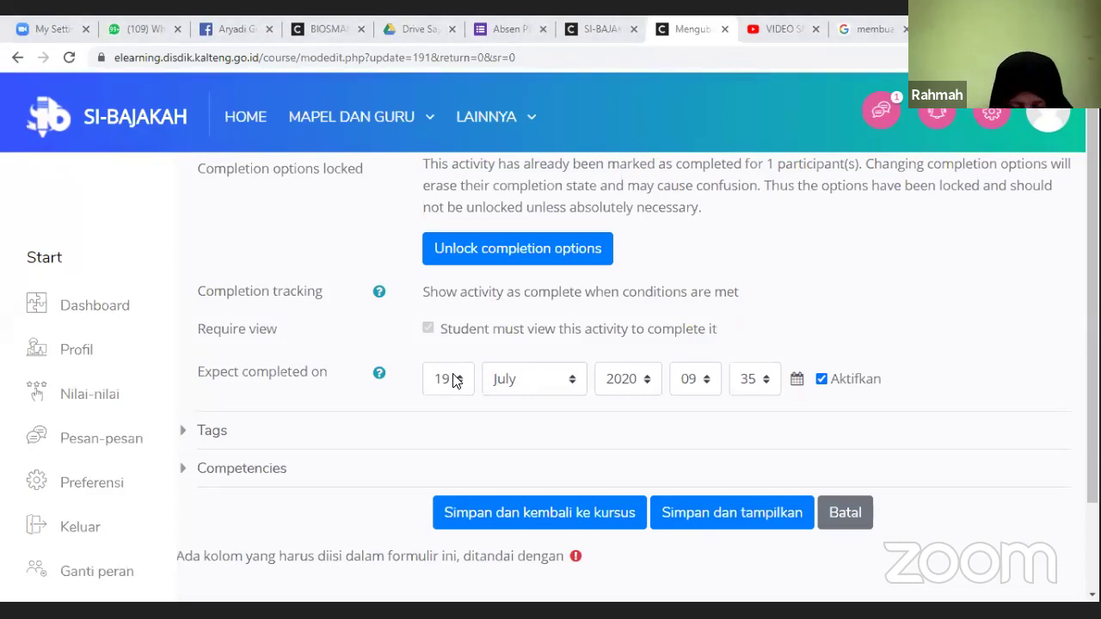
- Disable the expected completion date in Activity completion
click(822, 379)
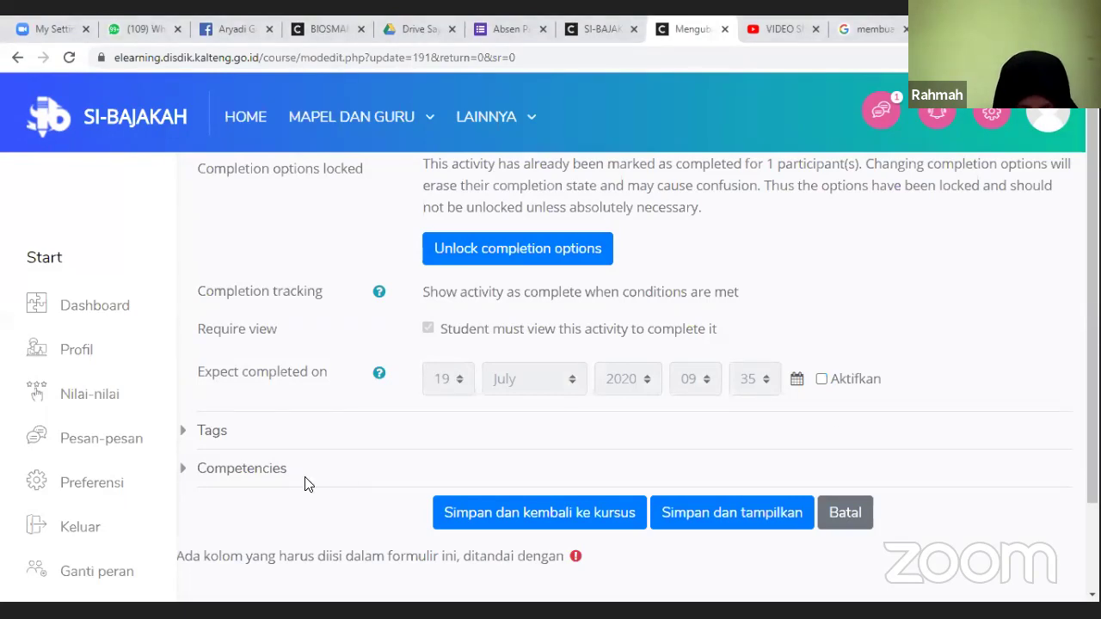
scroll(306, 484, up, 1)
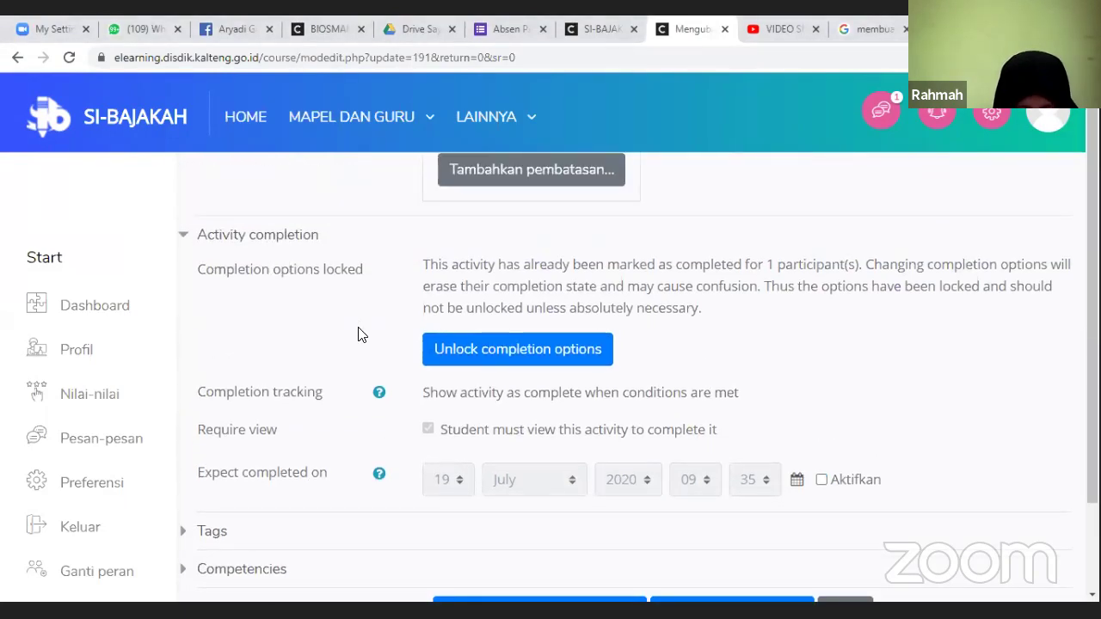
scroll(359, 335, up, 6)
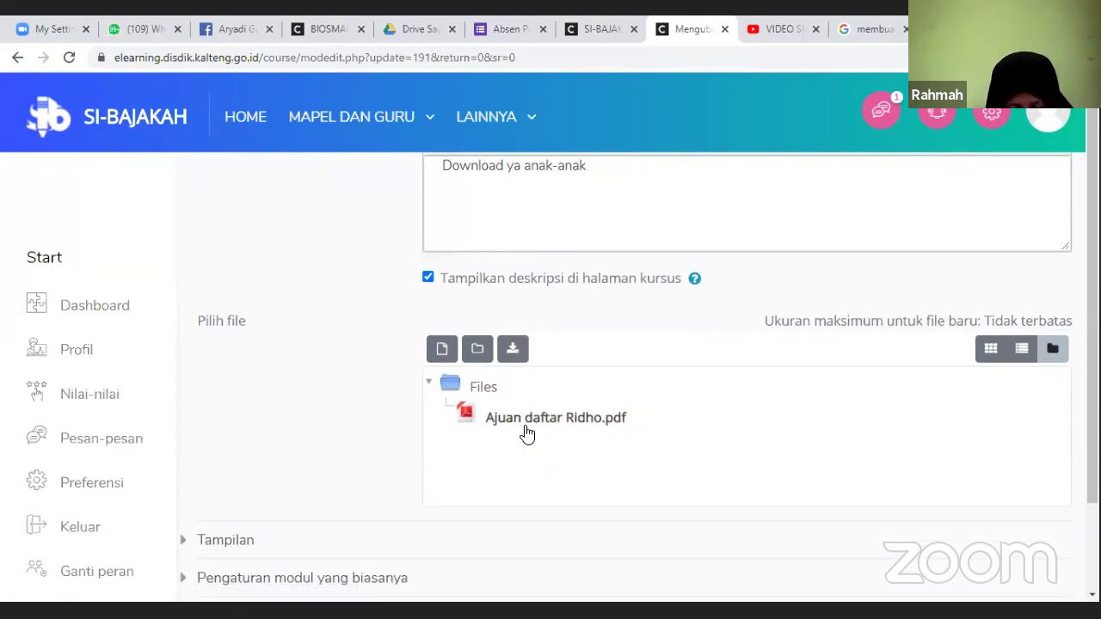
scroll(542, 437, down, 1)
scroll(566, 436, down, 6)
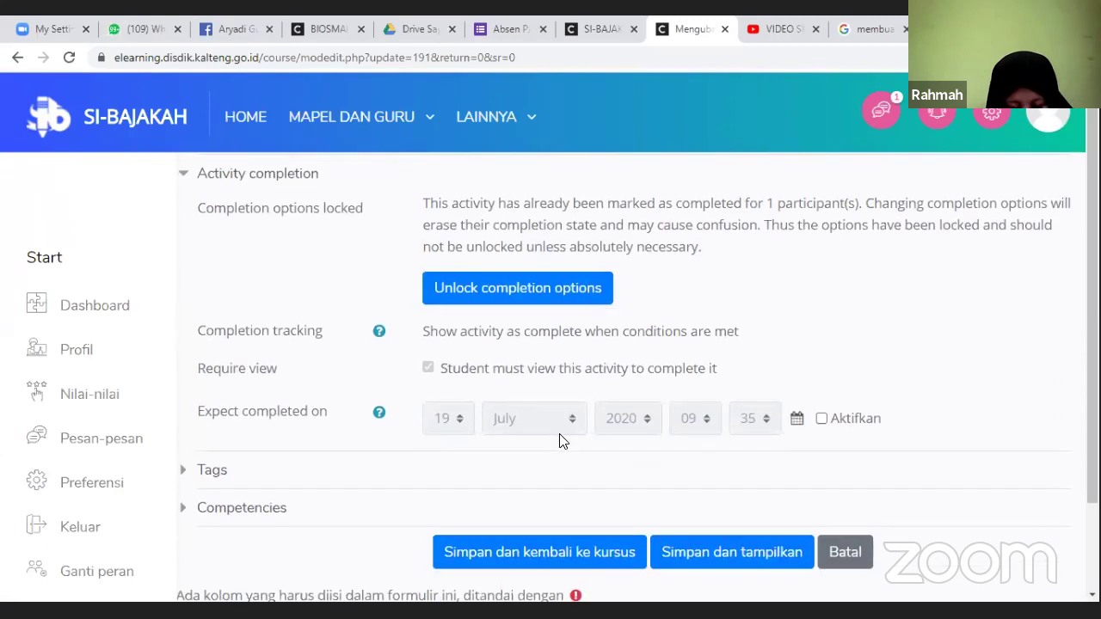
scroll(757, 443, up, 4)
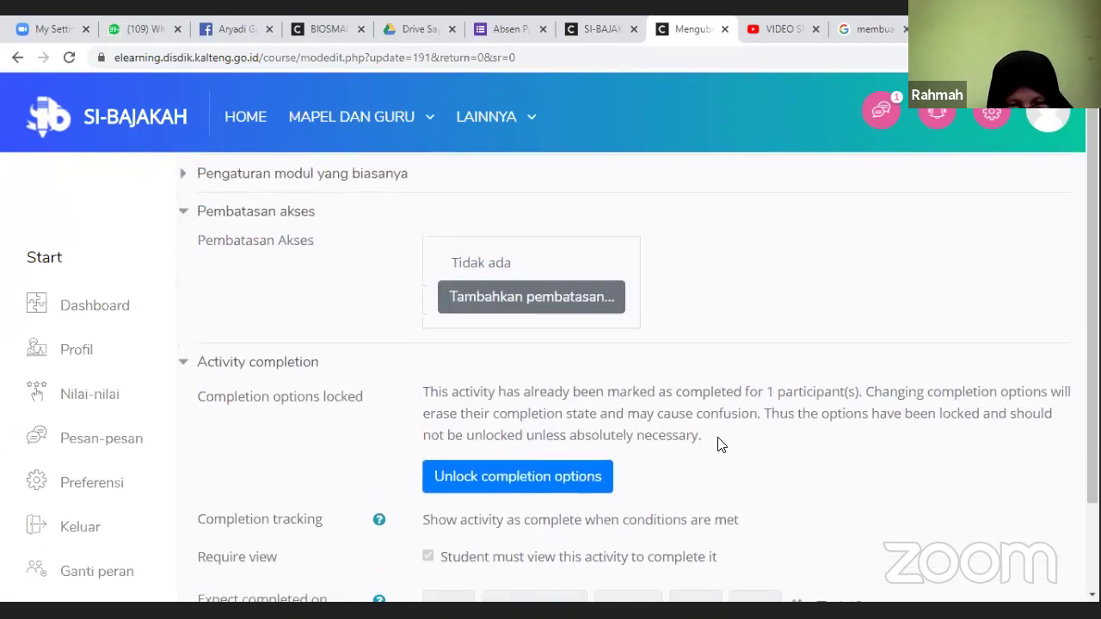
scroll(395, 391, up, 2)
- Highlight the Pembatasan akses heading, expand that section and begin adding a restriction
drag(336, 331, 196, 313)
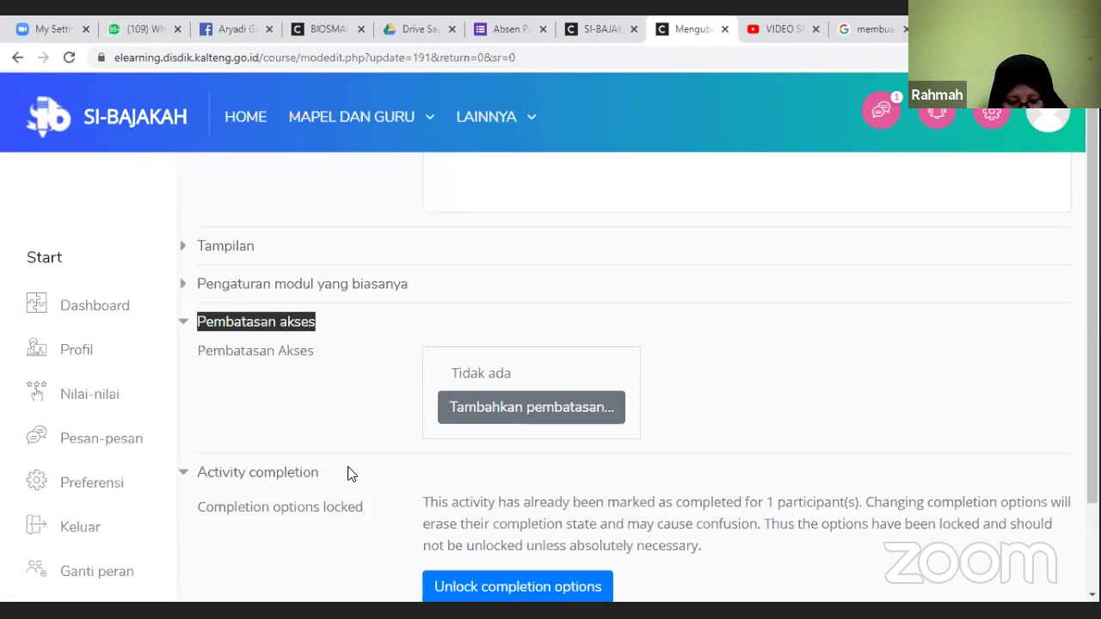
drag(351, 473, 262, 463)
click(338, 333)
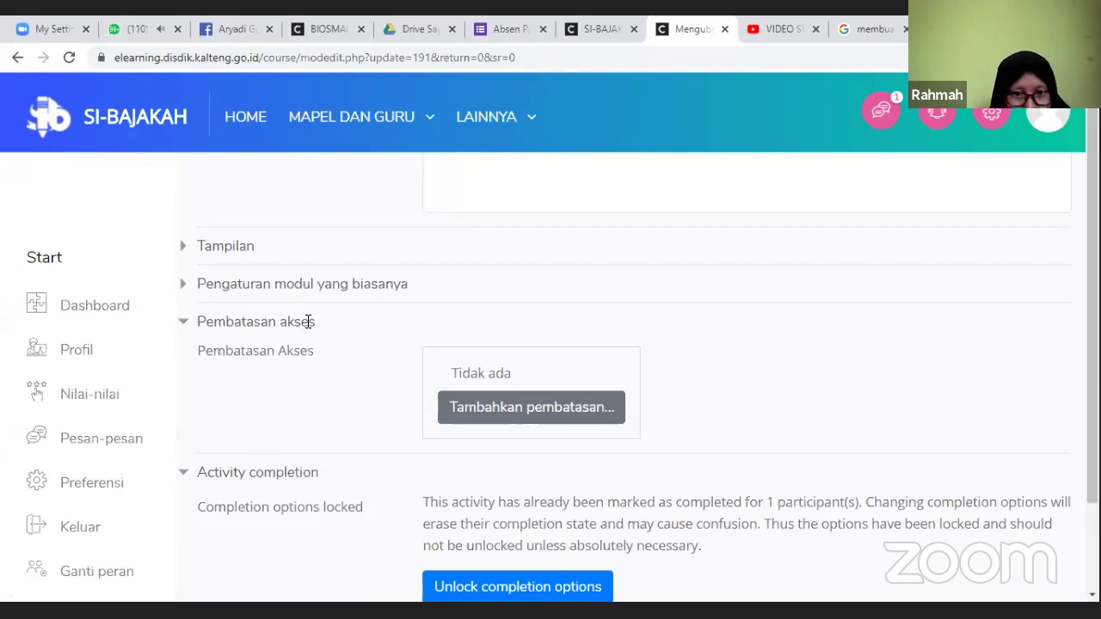
drag(308, 321, 215, 312)
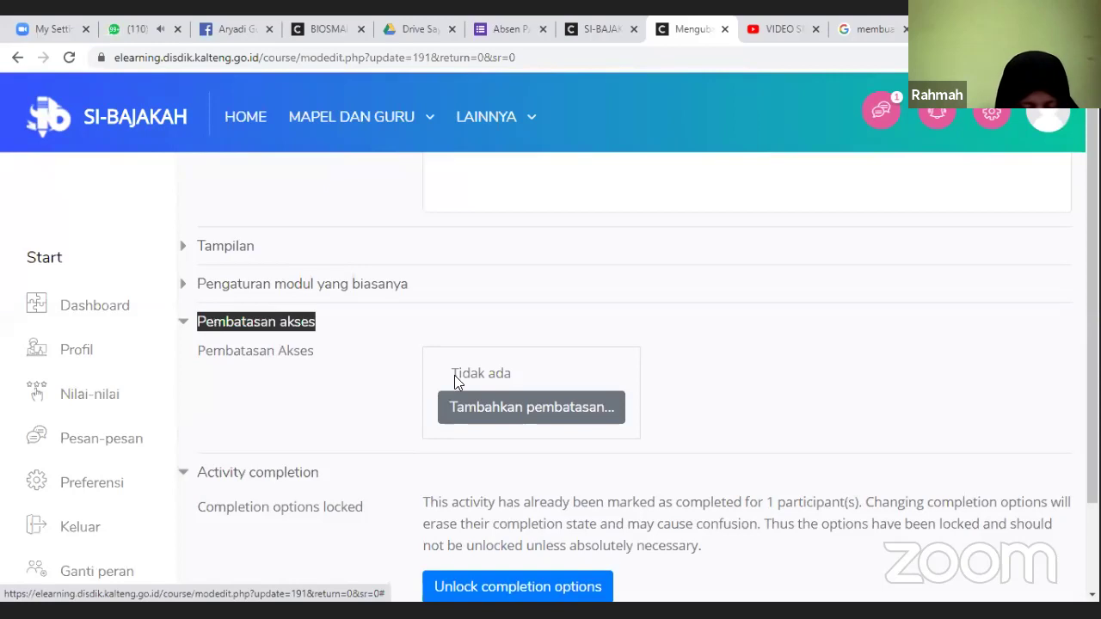
scroll(454, 375, up, 5)
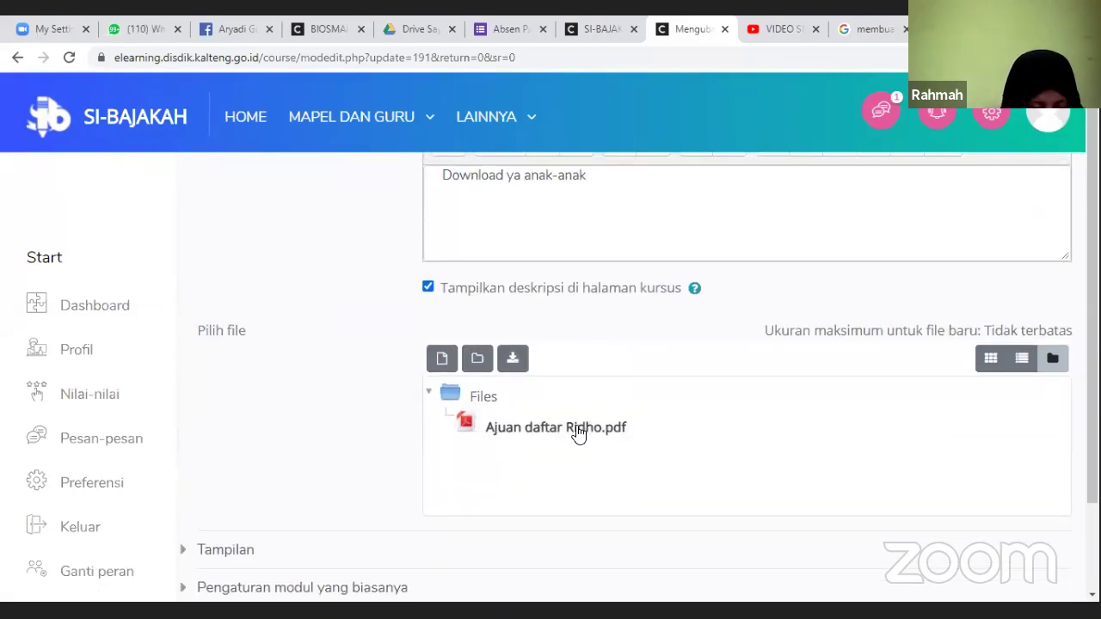
key(Tab)
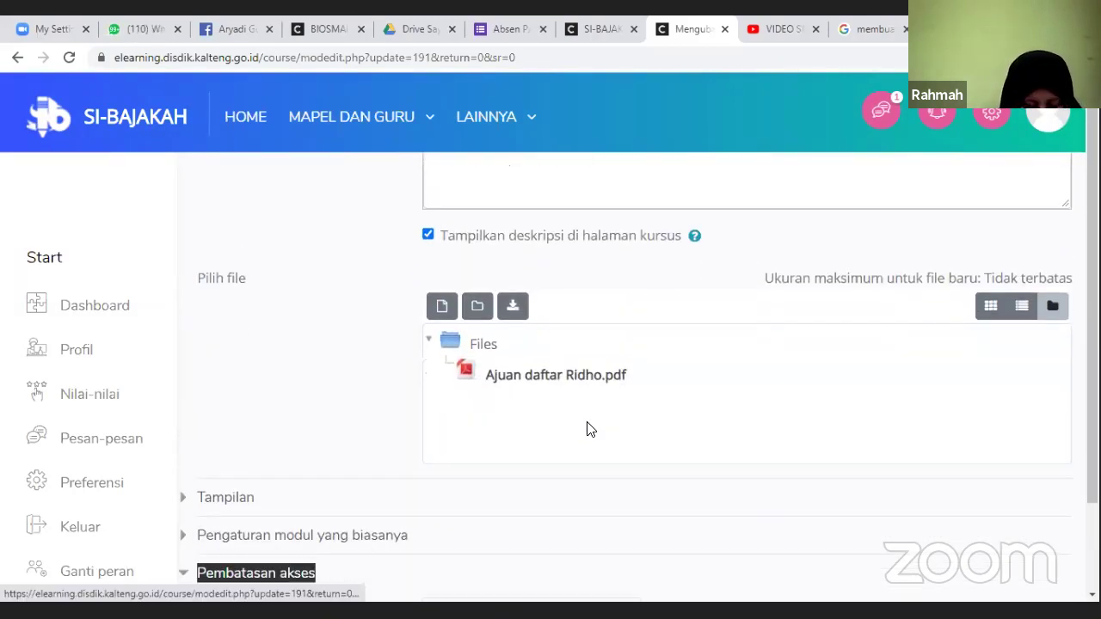
key(Return)
click(530, 460)
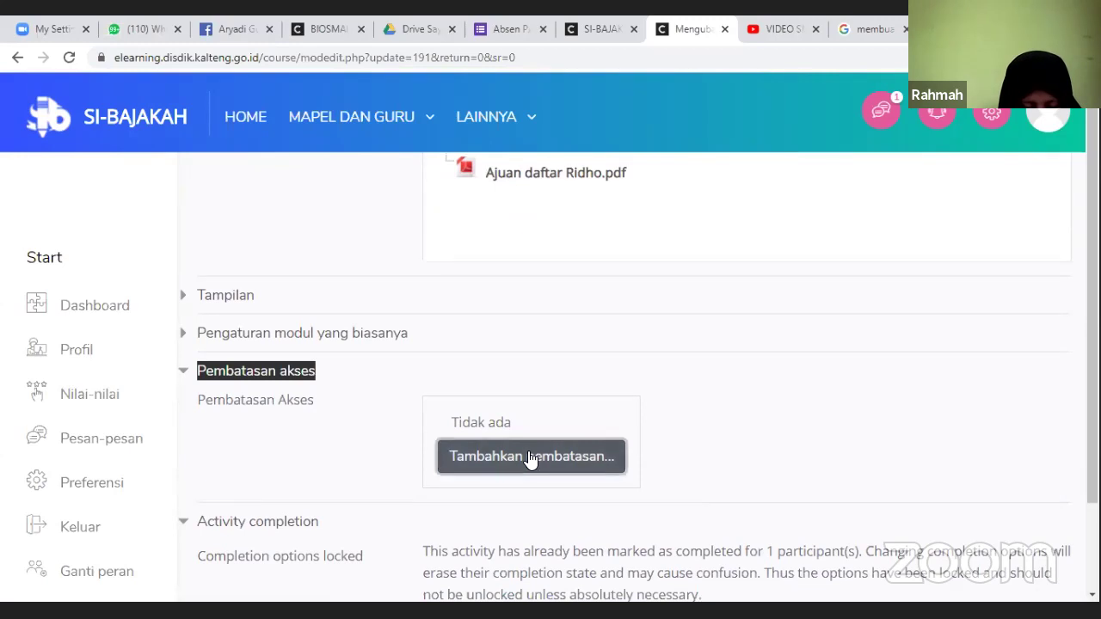
- Add a Grade restriction: students must score on Kuis Bab I at least 50%
click(483, 332)
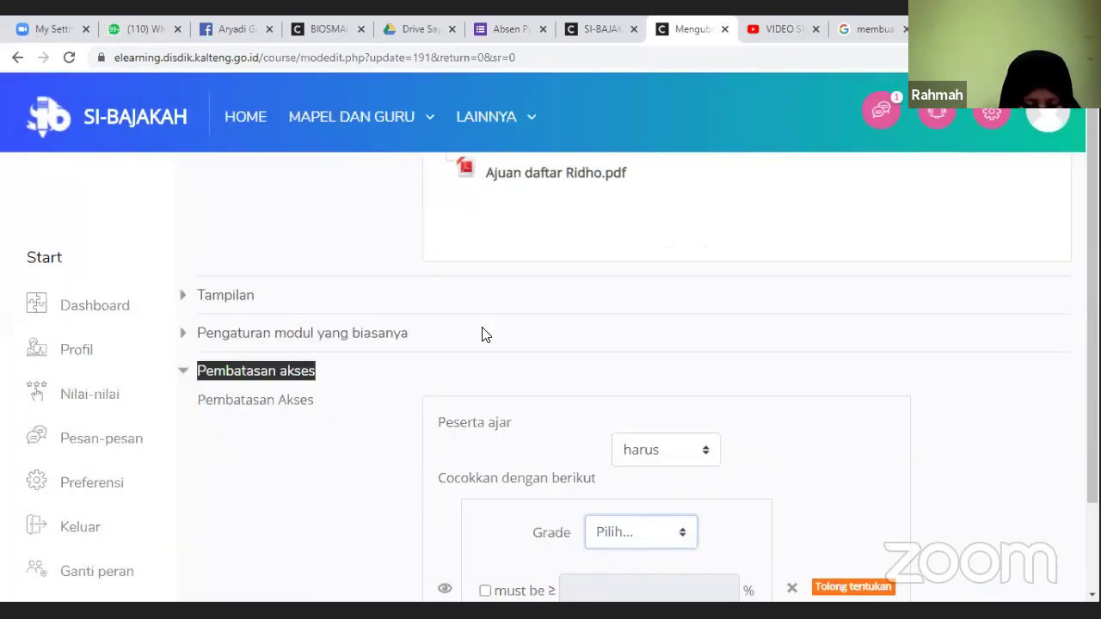
click(676, 448)
click(673, 478)
click(676, 526)
click(672, 486)
scroll(695, 445, down, 1)
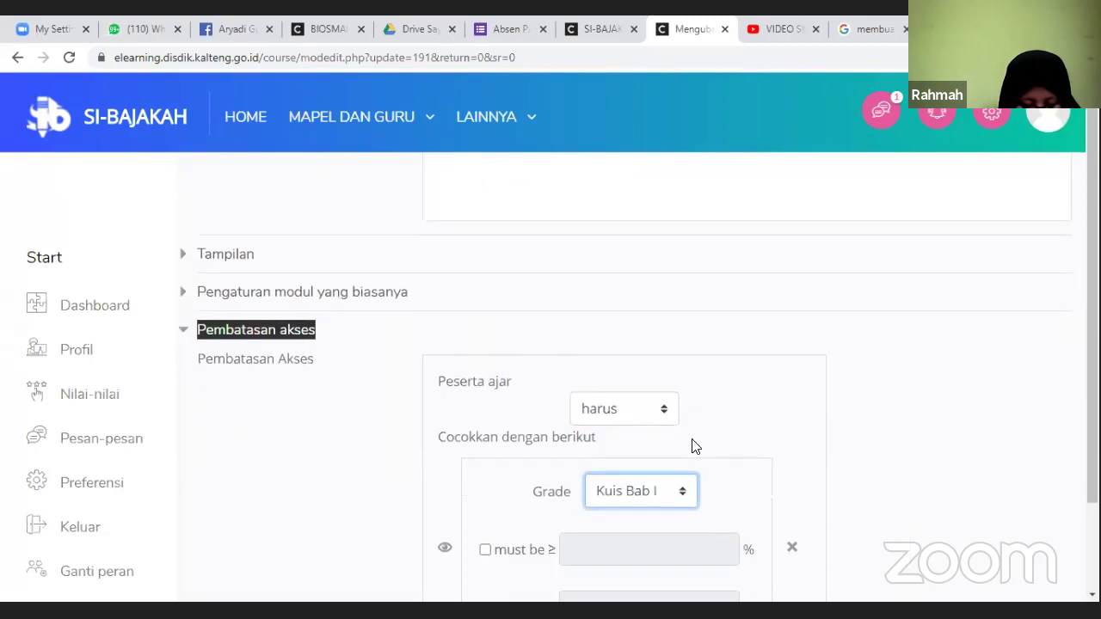
click(500, 513)
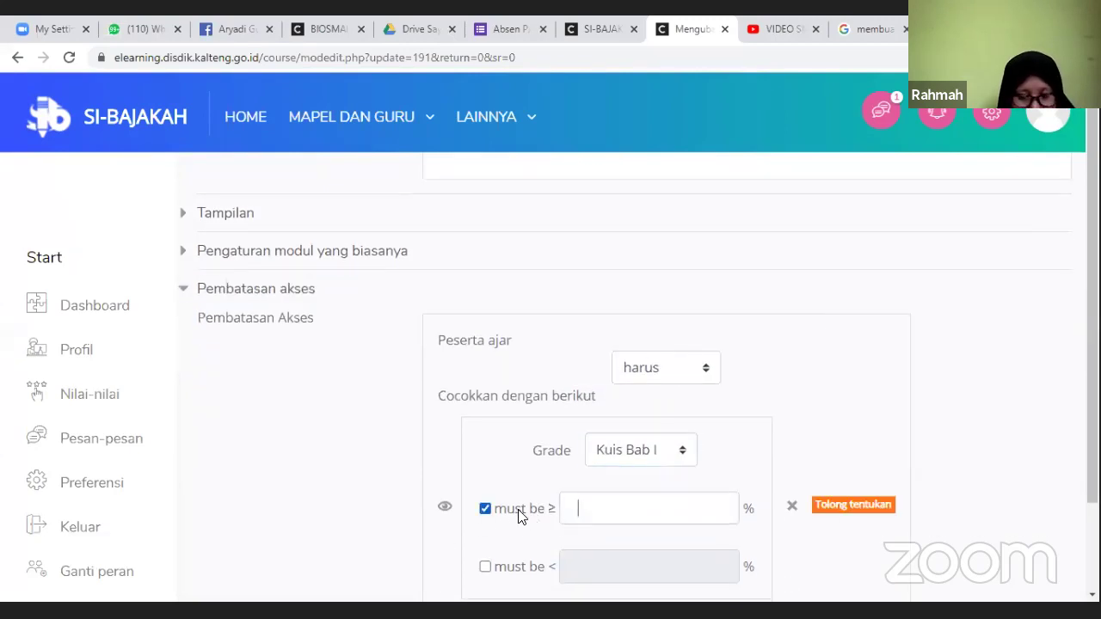
text(59)
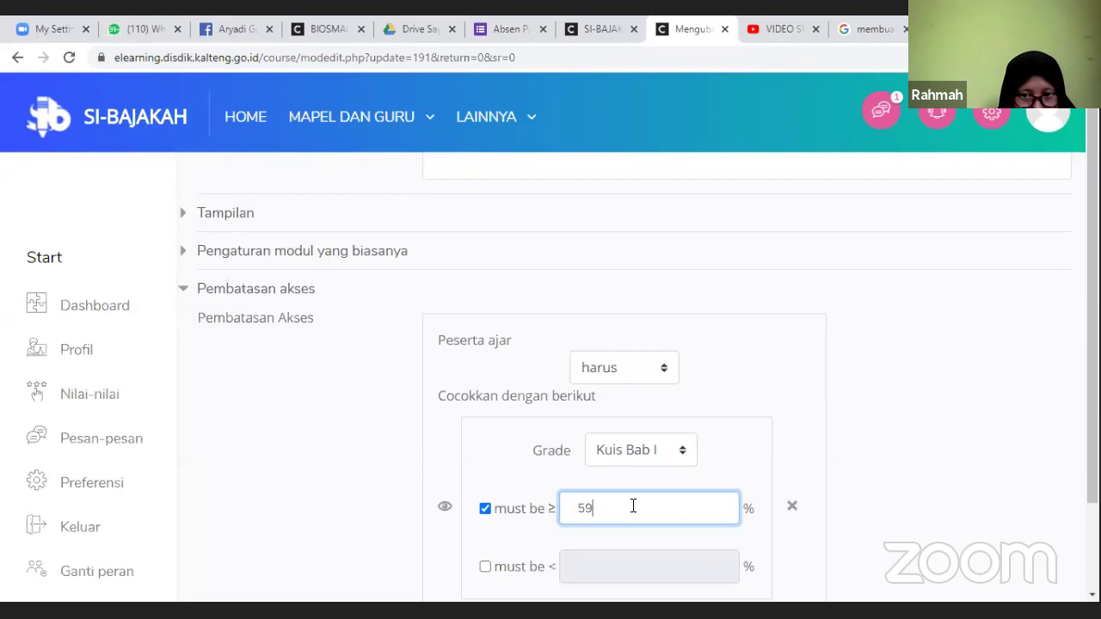
key(BackSpace)
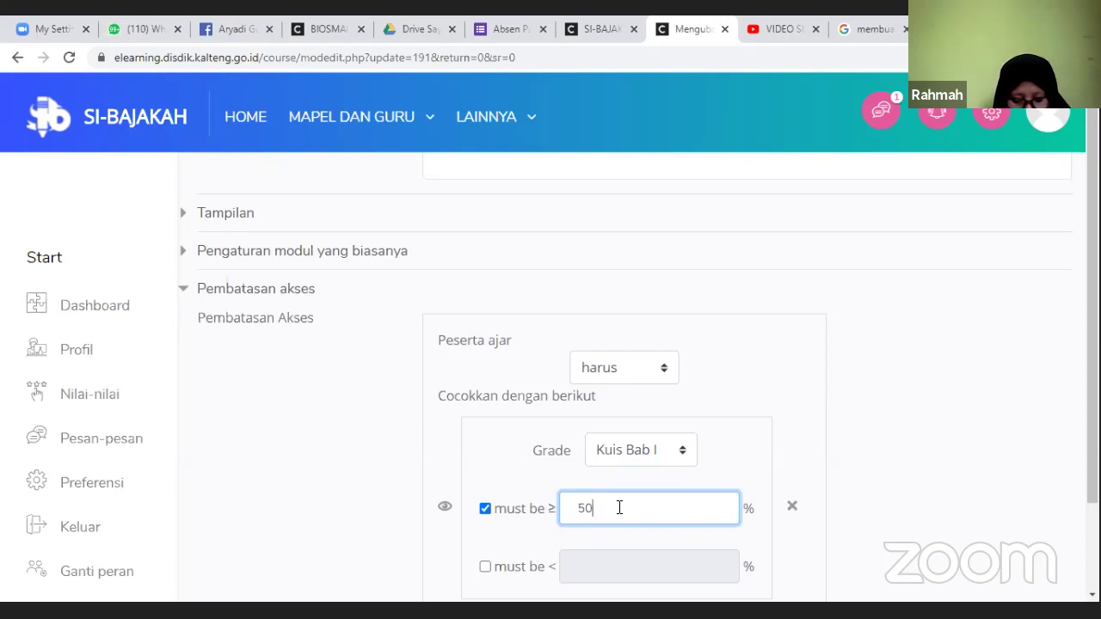
text(0)
scroll(619, 507, up, 3)
scroll(585, 408, down, 3)
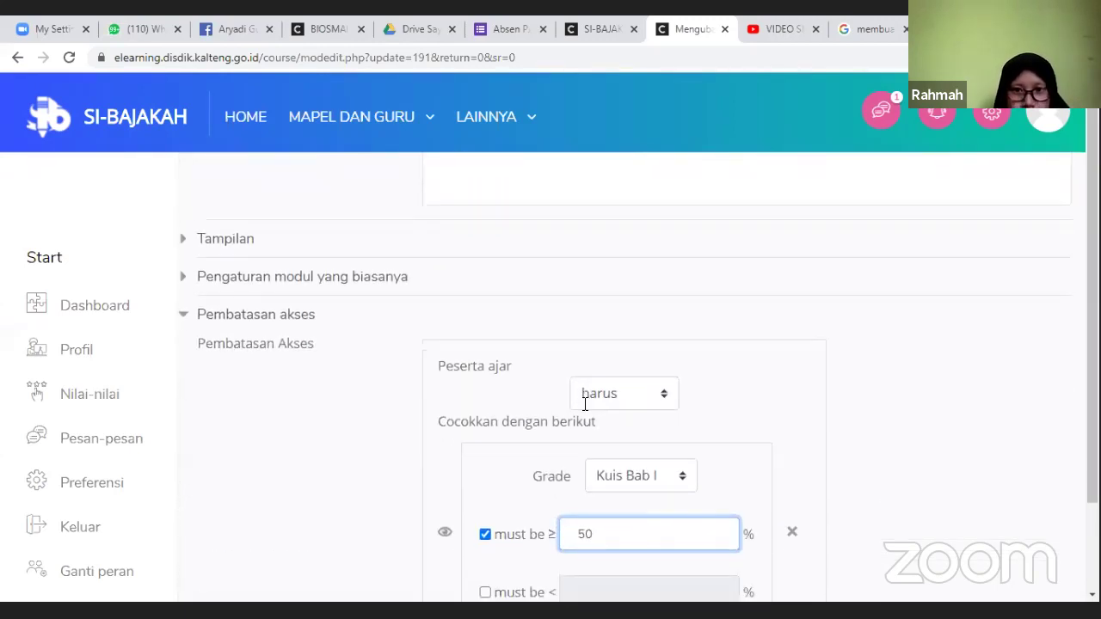
scroll(327, 353, down, 1)
scroll(298, 390, down, 3)
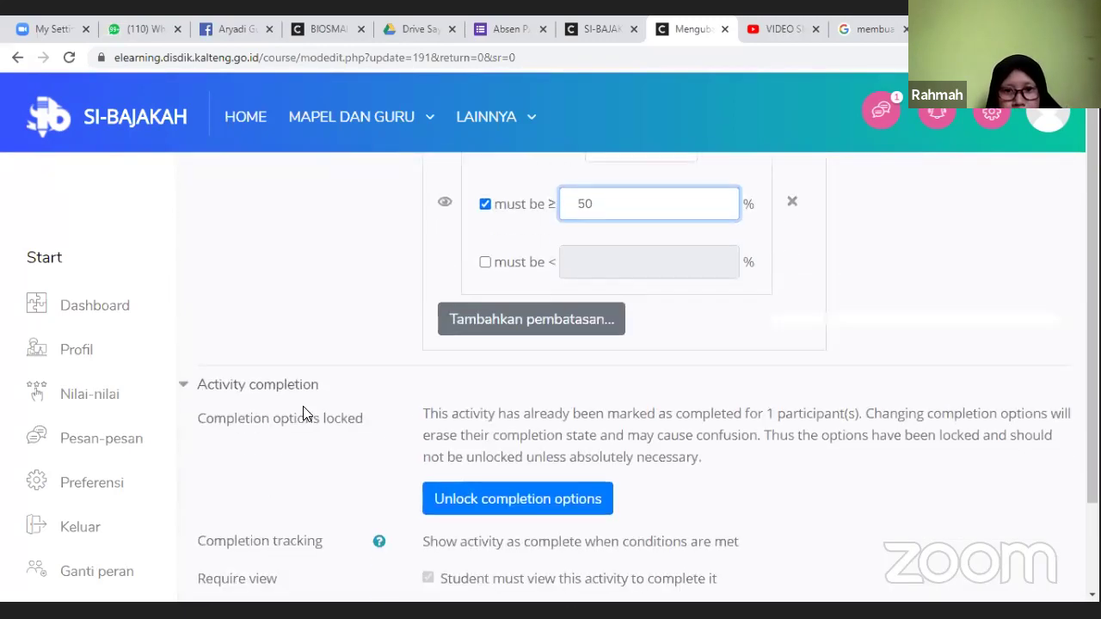
scroll(347, 433, down, 1)
scroll(347, 435, up, 4)
scroll(346, 436, up, 1)
scroll(346, 436, down, 2)
scroll(347, 436, up, 2)
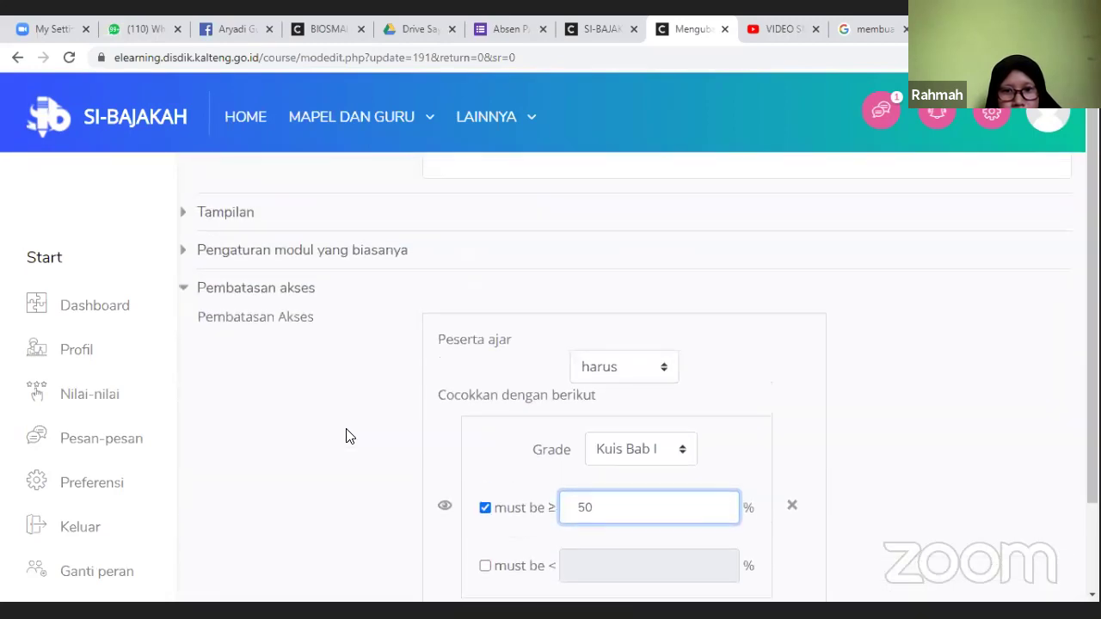
scroll(347, 436, up, 1)
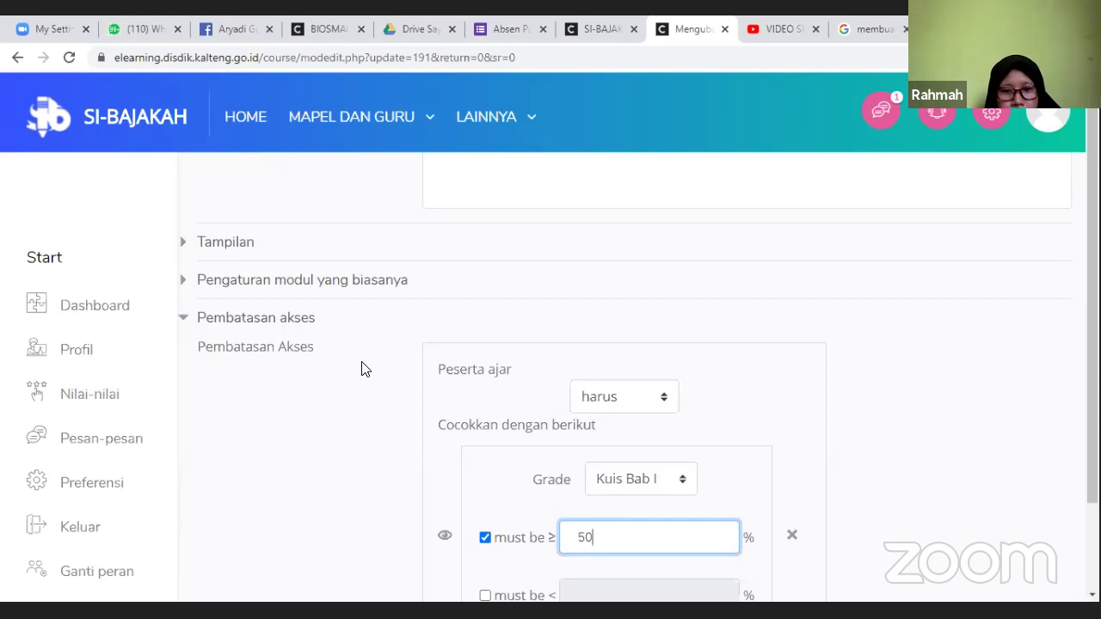
scroll(361, 369, down, 1)
scroll(361, 369, down, 1)
scroll(361, 369, up, 1)
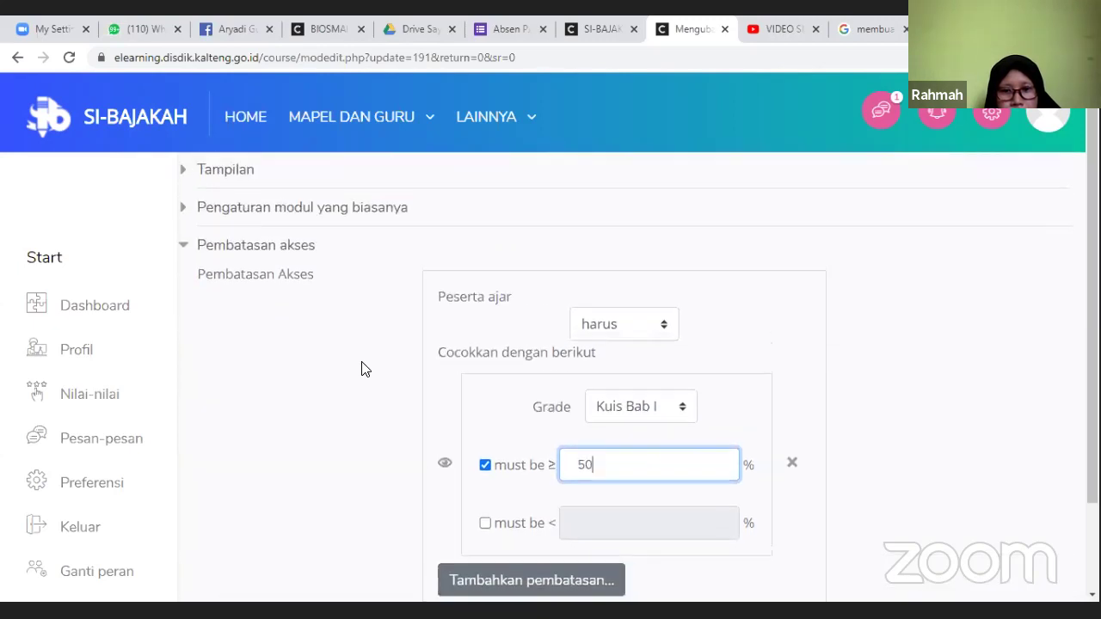
scroll(335, 359, down, 4)
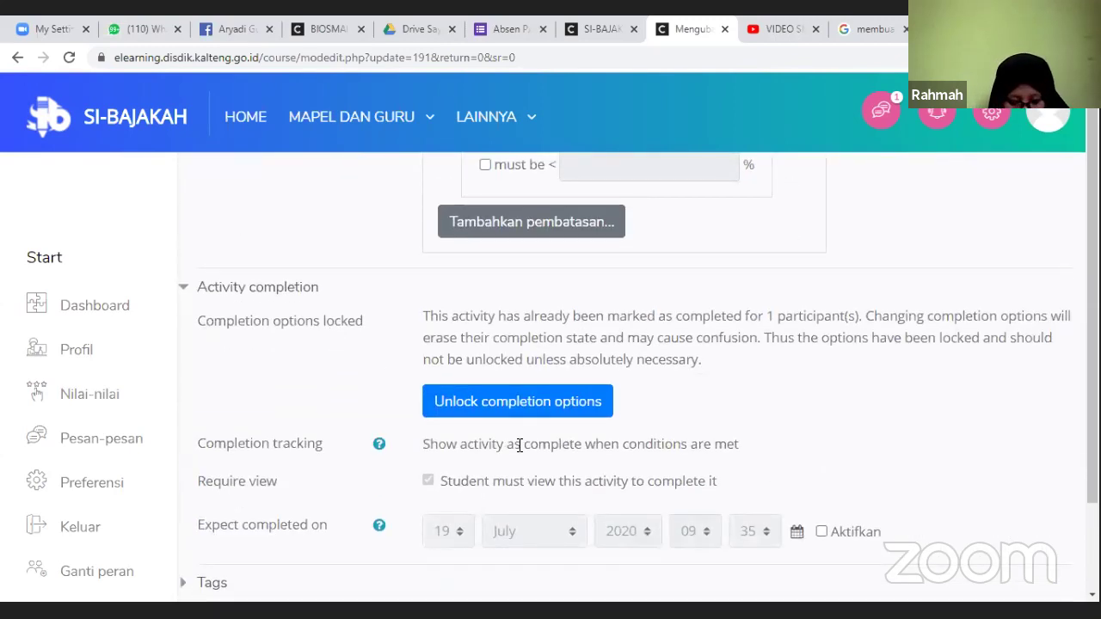
scroll(519, 445, up, 13)
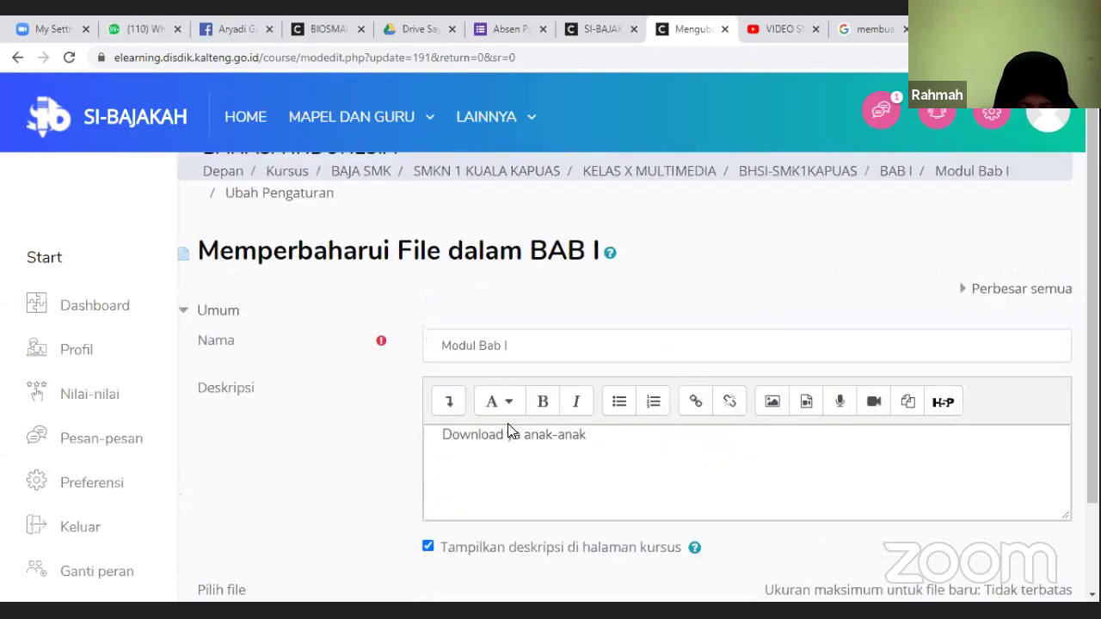
scroll(508, 430, down, 6)
scroll(492, 440, down, 3)
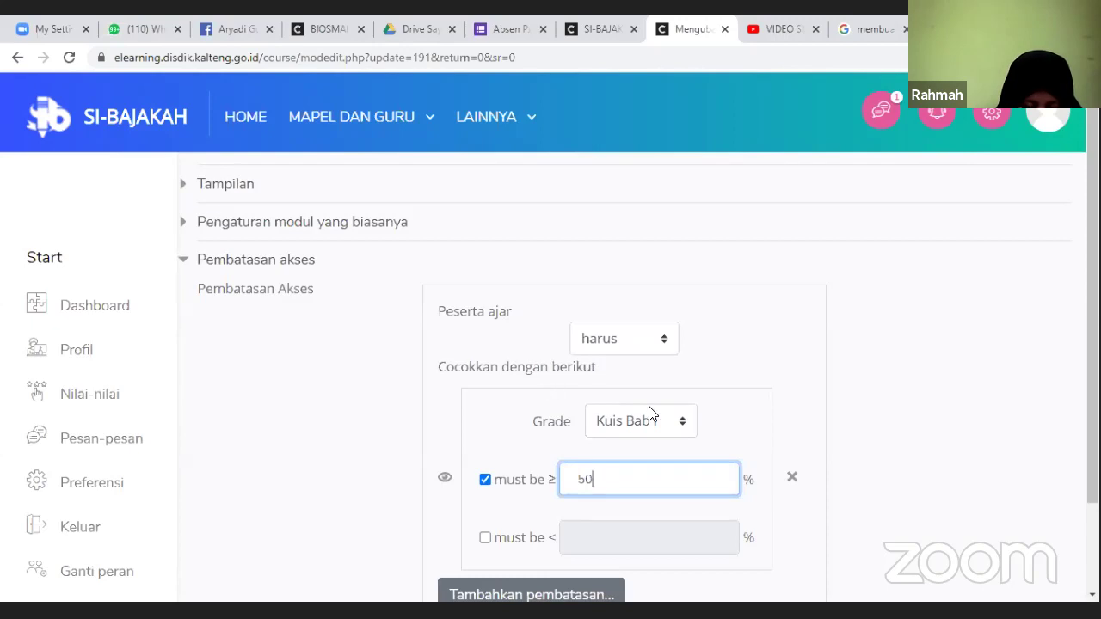
scroll(649, 415, up, 5)
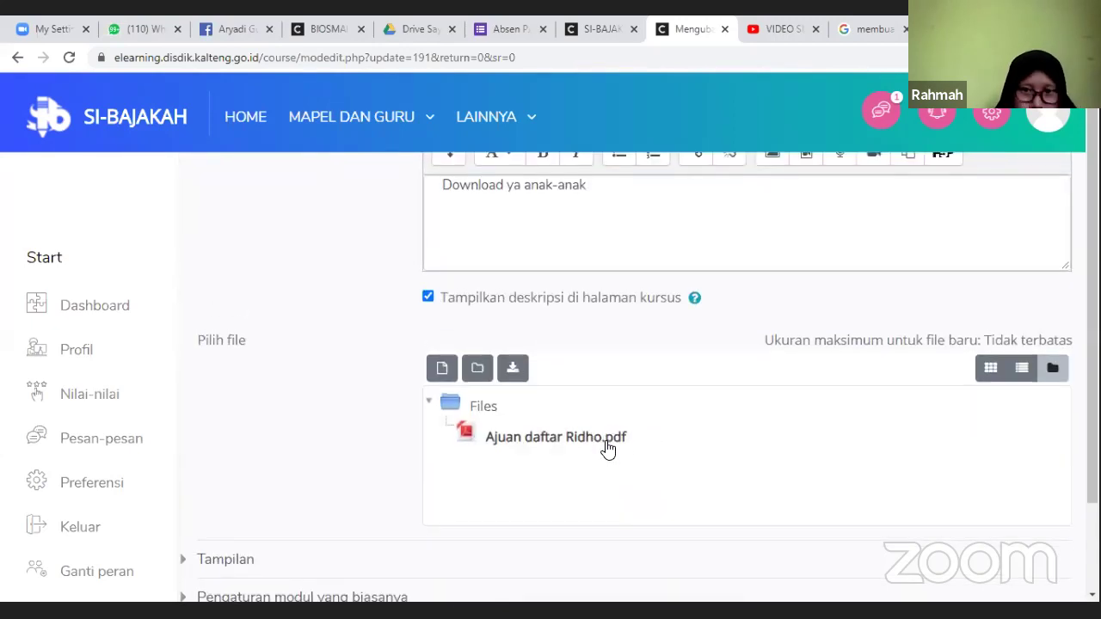
scroll(625, 445, down, 5)
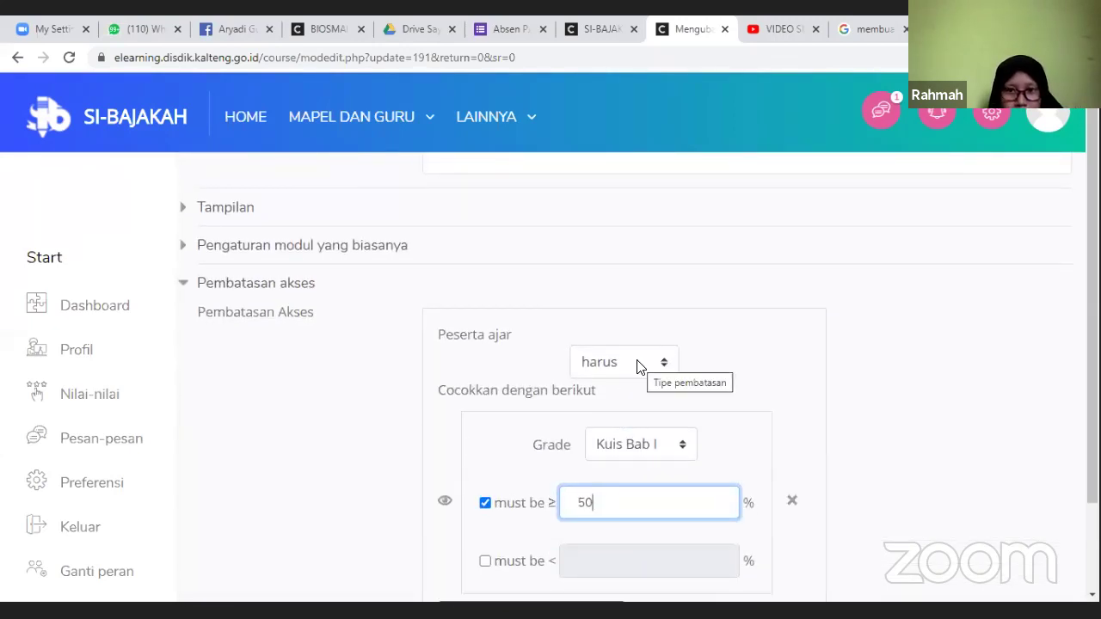
scroll(608, 508, up, 3)
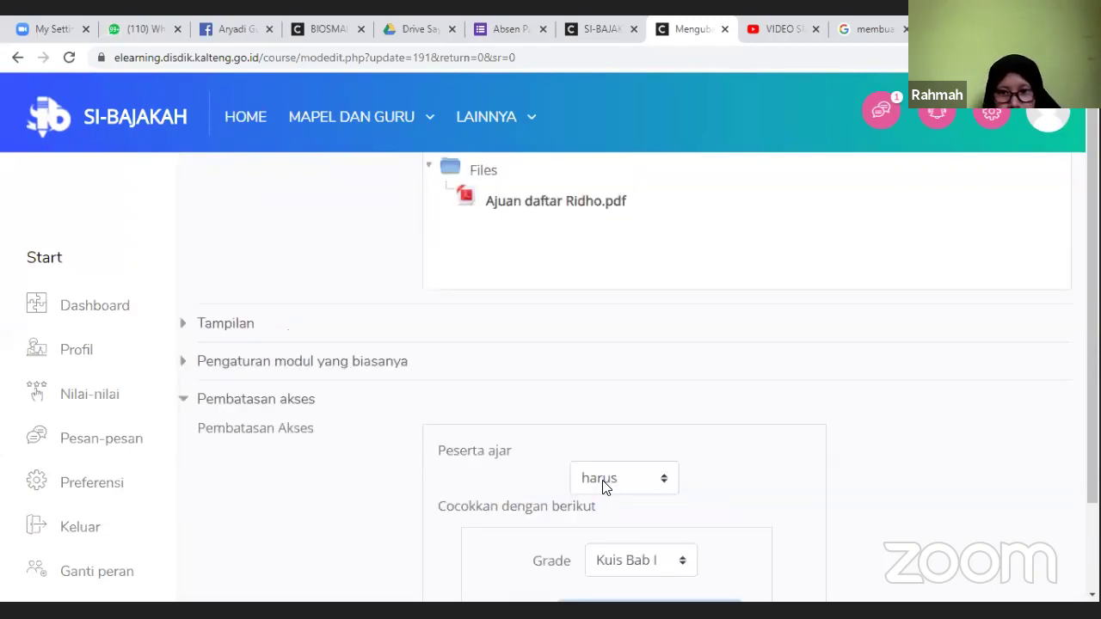
scroll(525, 304, down, 2)
scroll(533, 309, up, 1)
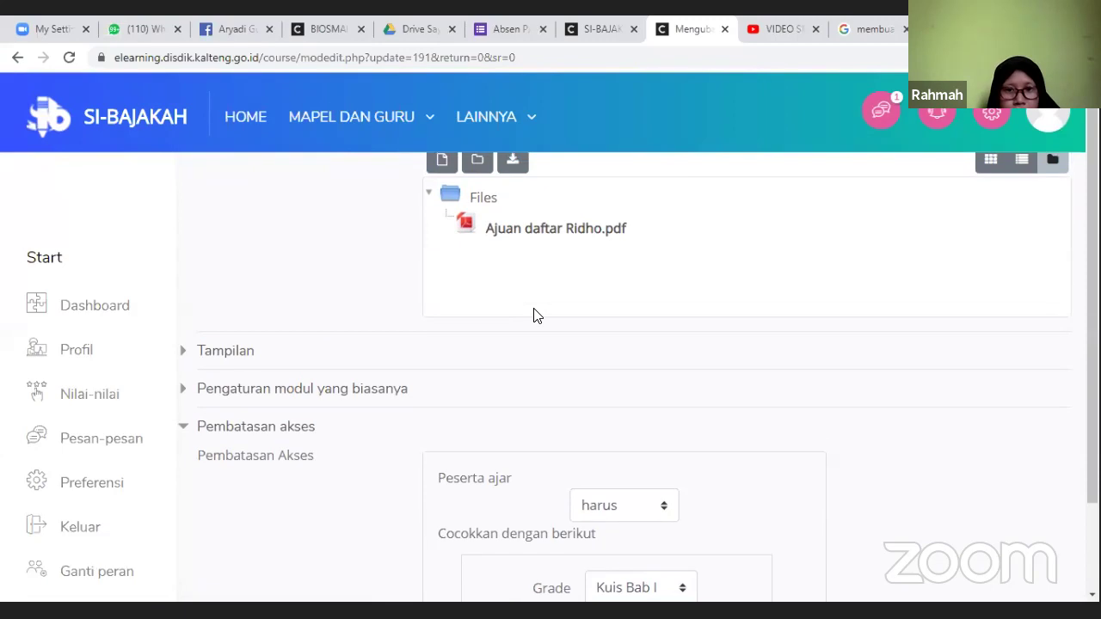
scroll(698, 460, down, 5)
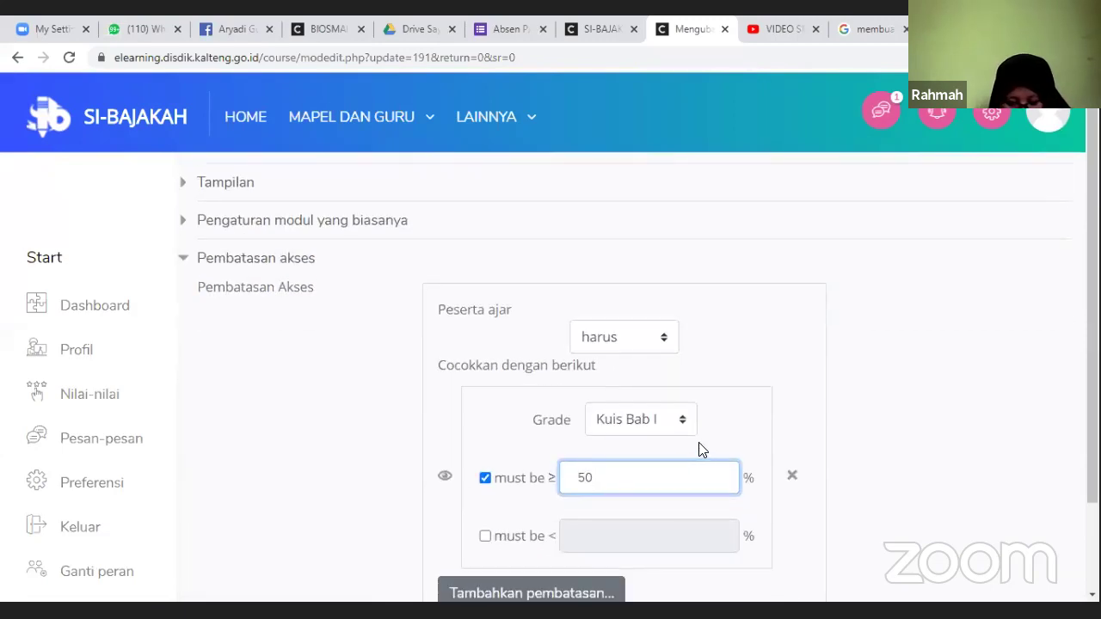